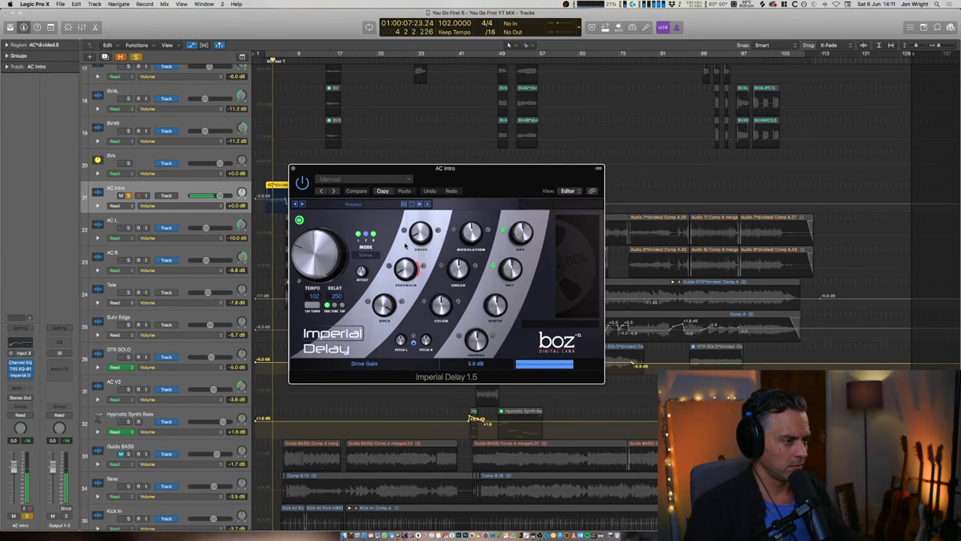
Step: Shorten the delay time to 35.68 ms in Imperial Delay on AC Intro and rebalance its wet gain
left_click_drag(510, 268, 505, 298)
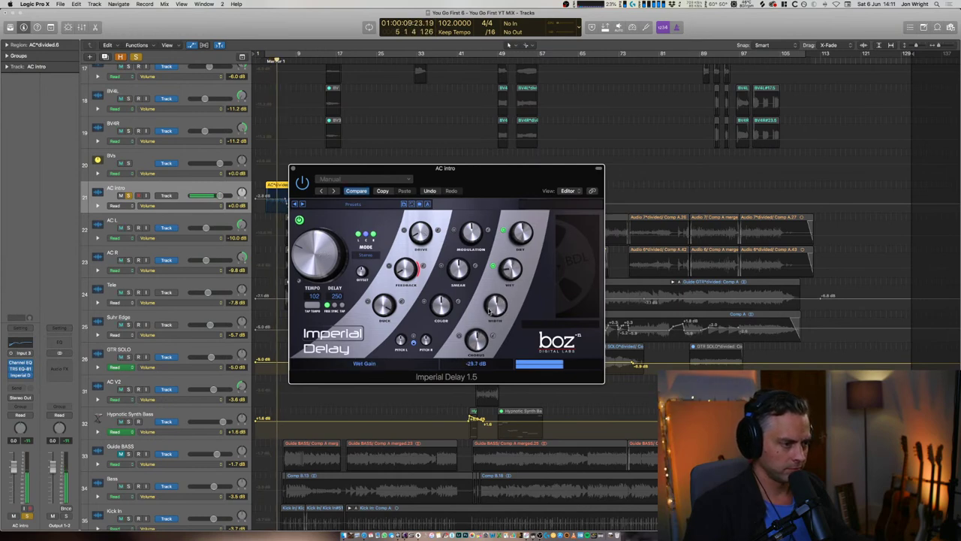
left_click_drag(310, 259, 306, 278)
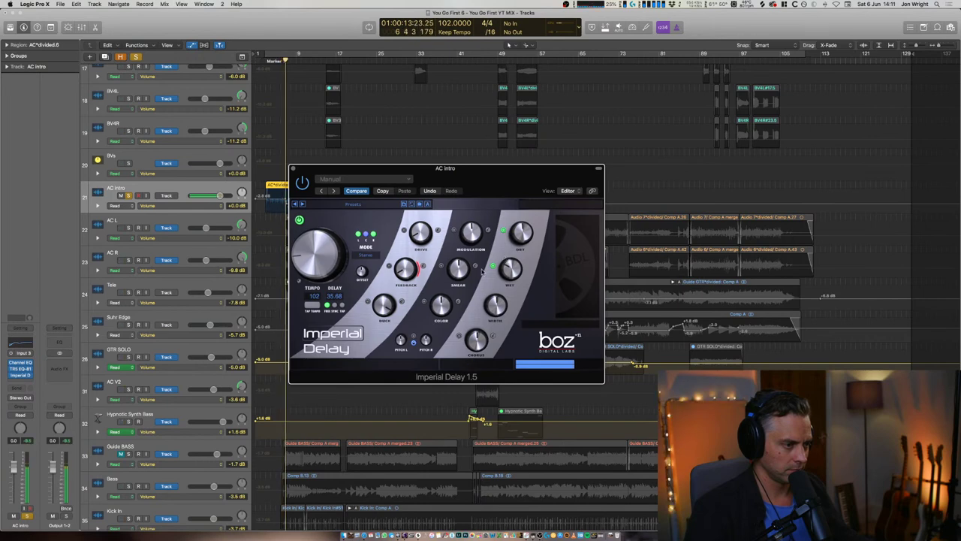
left_click_drag(512, 281, 513, 274)
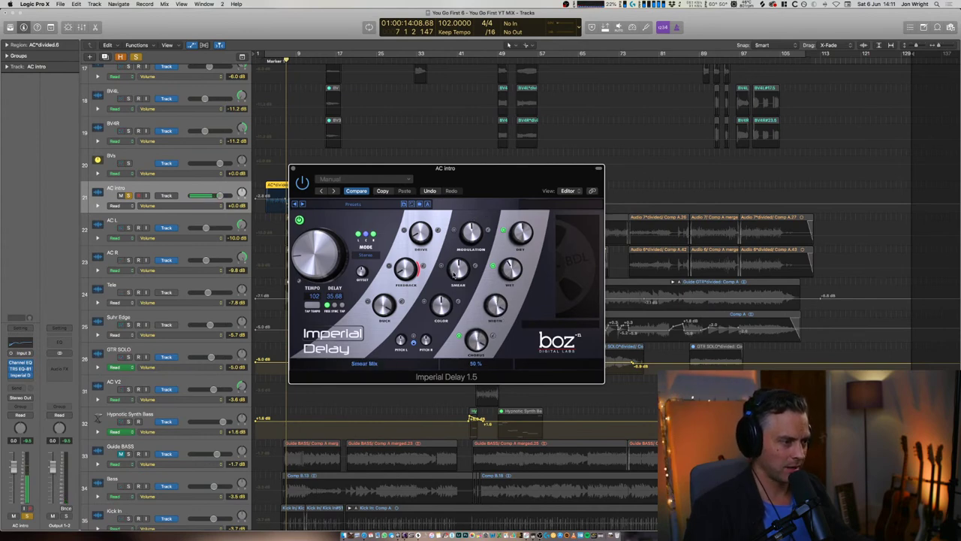
Step: Enable modulation on the AC Intro delay and adjust its stereo width to about 116% during playback
left_click(453, 230)
key("space")
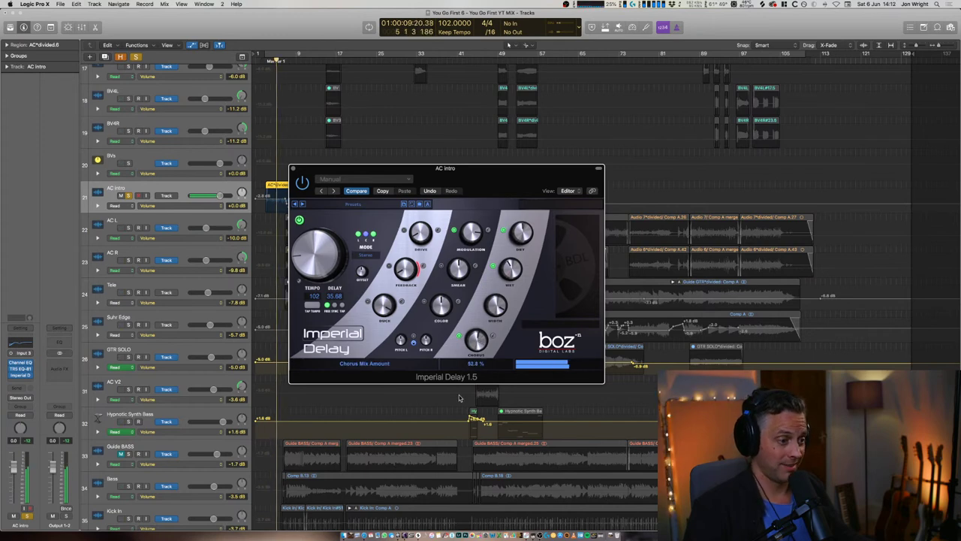
left_click_drag(497, 306, 495, 357)
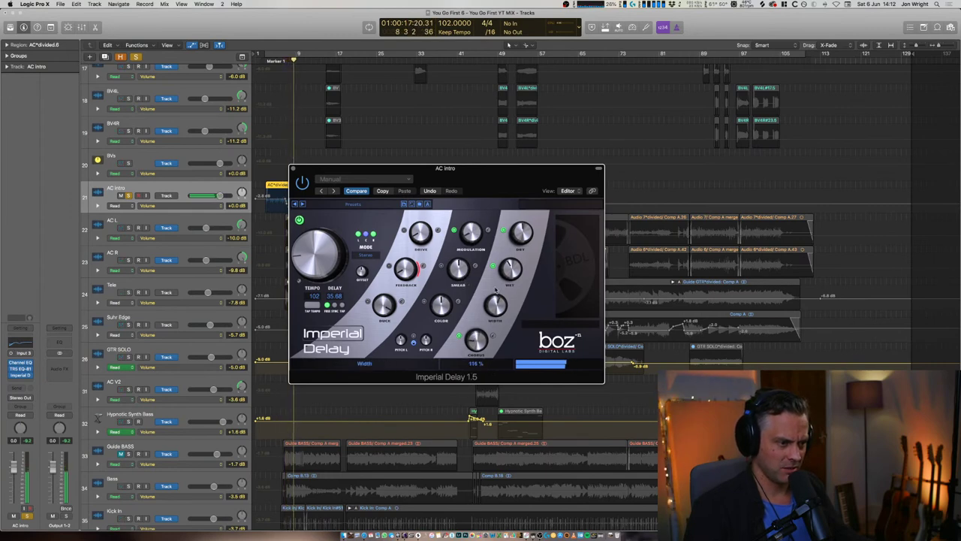
left_click_drag(493, 268, 494, 267)
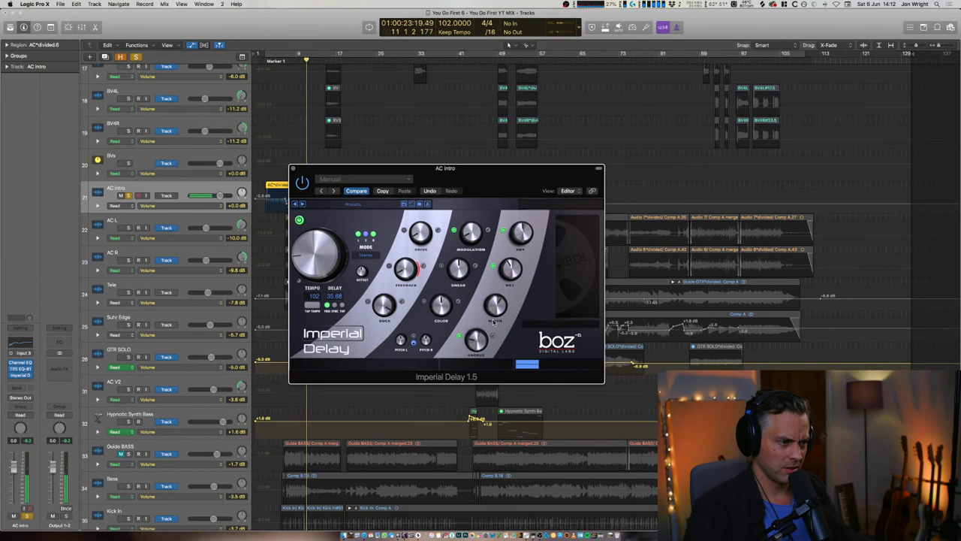
Step: Replay the intro, rebalance the delay's wet gain and switch off its chorus
key("shift+space")
left_click_drag(511, 271, 512, 274)
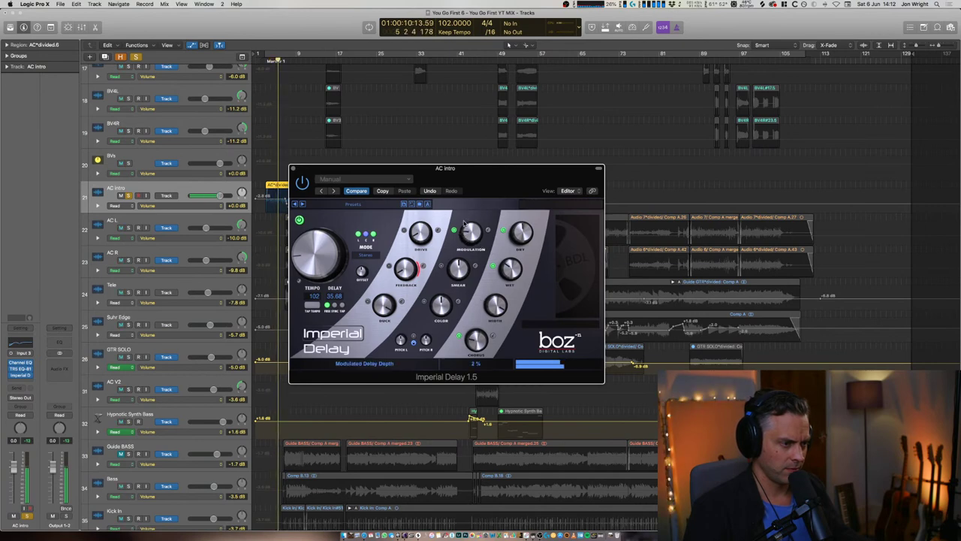
left_click(459, 336)
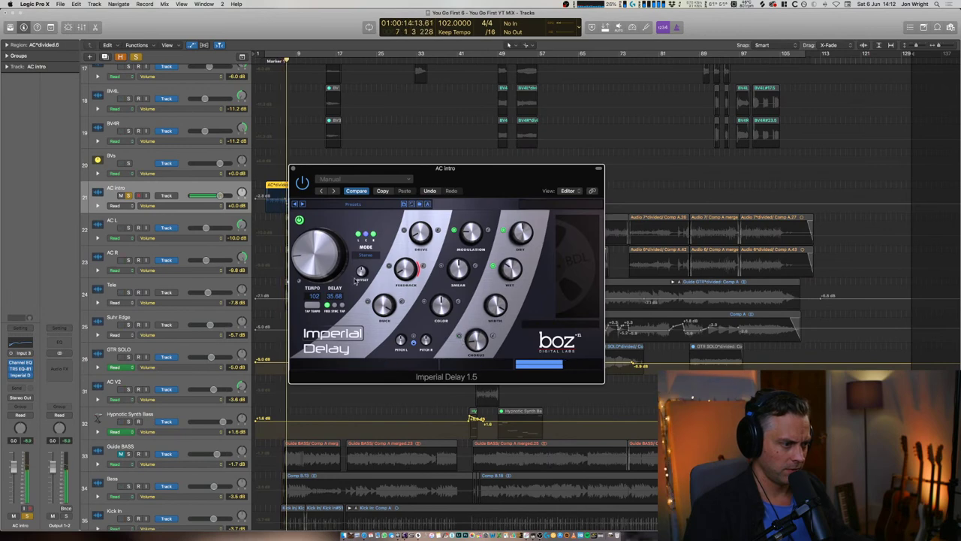
Step: Set the delay time to 59.9 ms with modulation switched off, and trim the wet gain
left_click_drag(316, 272, 314, 261)
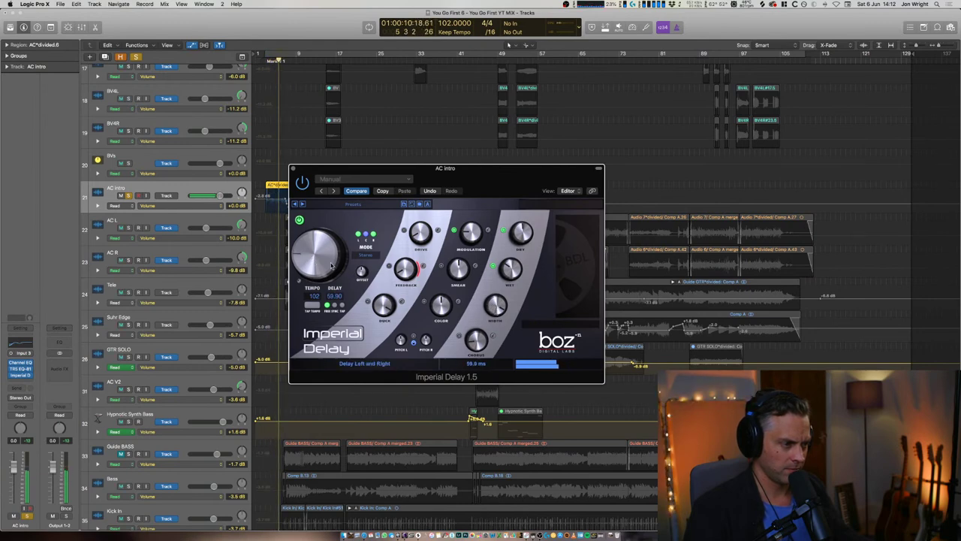
left_click(454, 230)
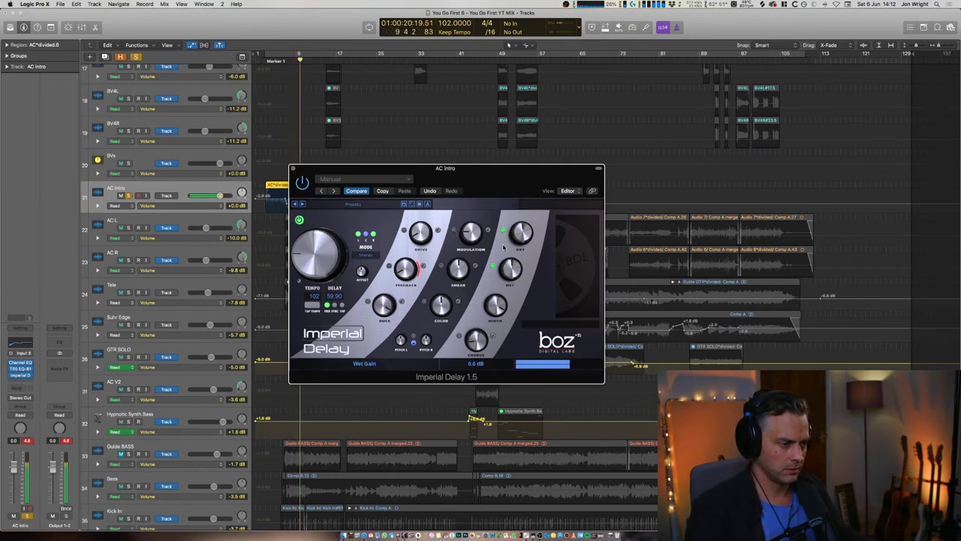
left_click_drag(504, 247, 501, 281)
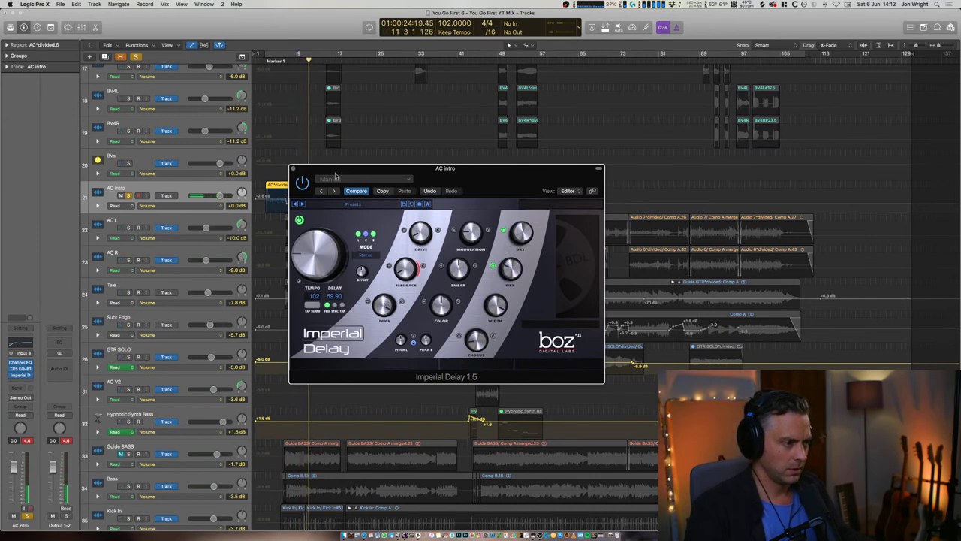
Step: Add a Bus 1 small-room reverb send at about -6.0 dB to AC Intro and close the delay window
left_click(268, 60)
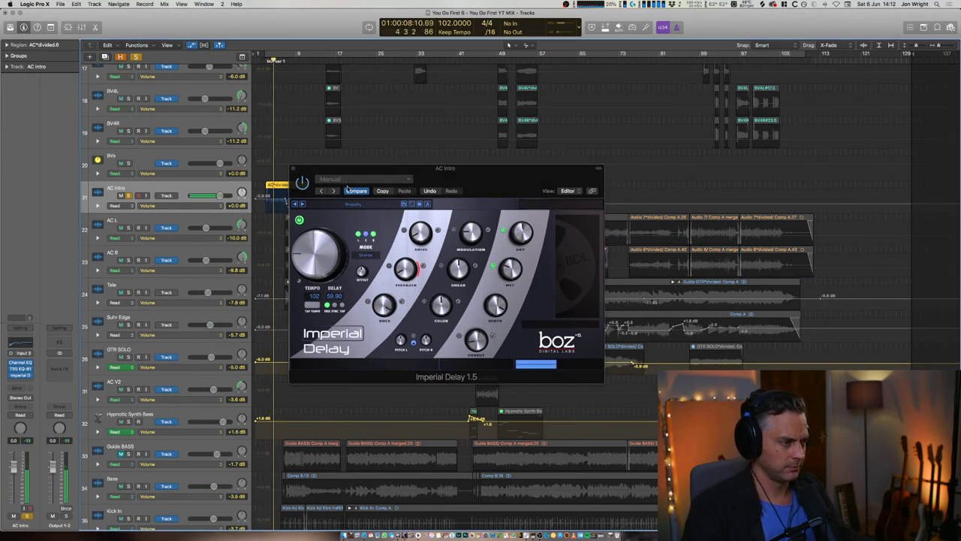
left_click(21, 381)
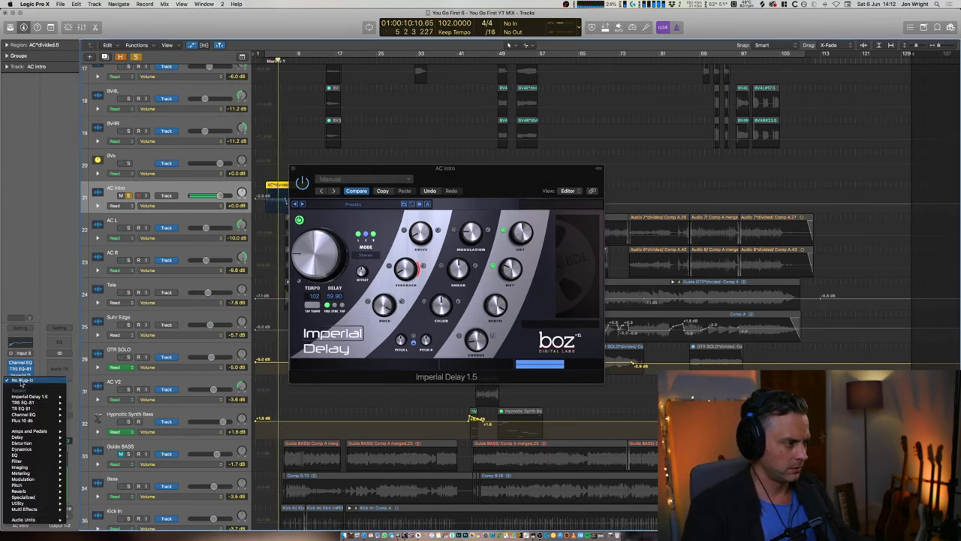
left_click(21, 382)
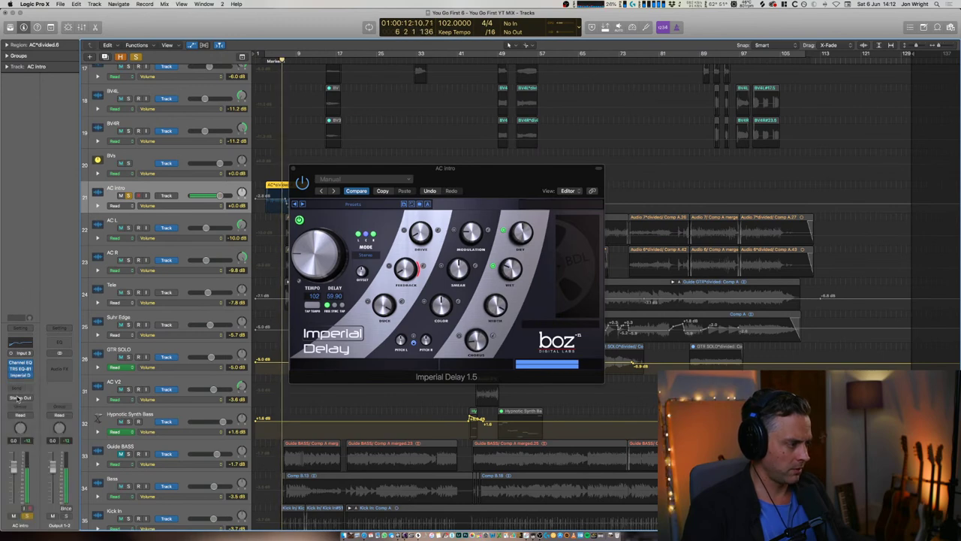
left_click(19, 392)
mouse_move(30, 431)
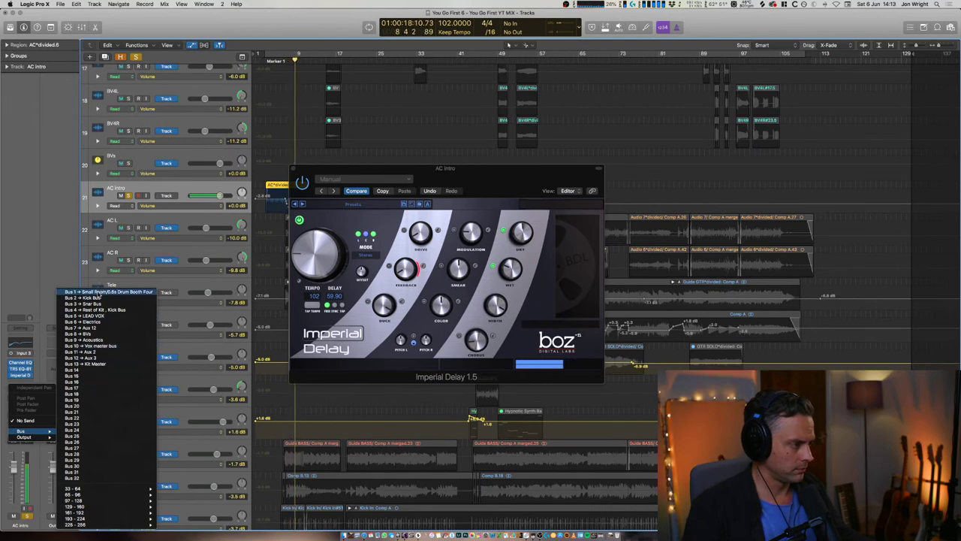
left_click(98, 292)
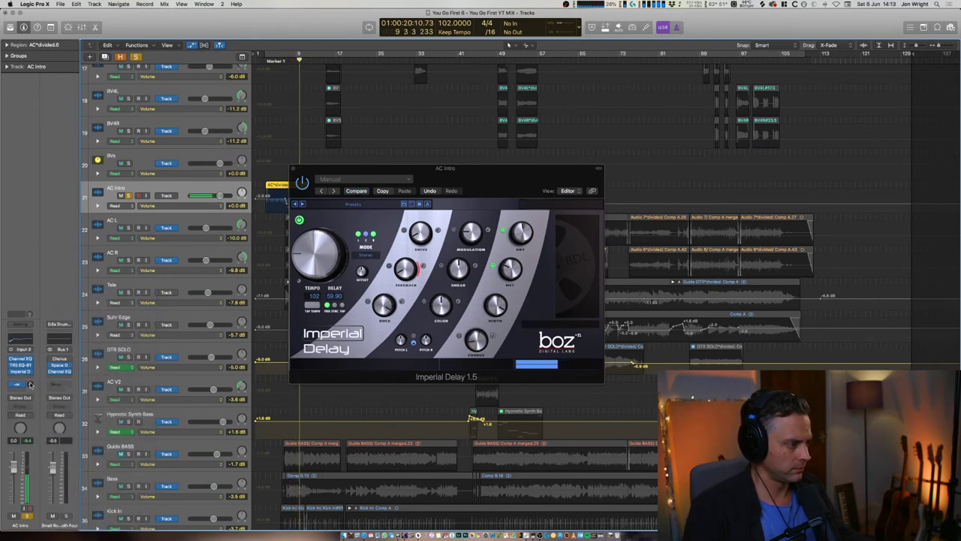
left_click_drag(30, 384, 30, 386)
left_click(294, 169)
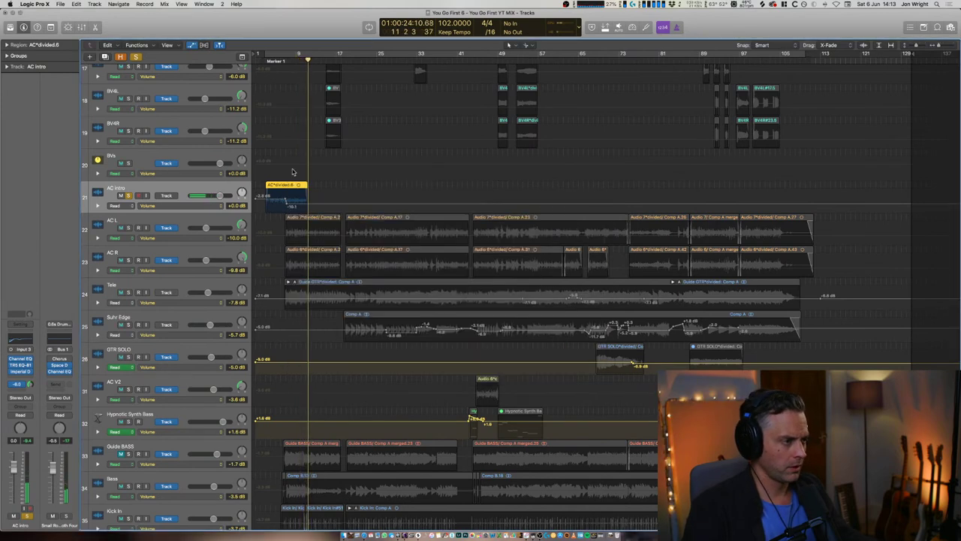
Step: Replay the soloed AC Intro region from its beginning to listen to the added reverb and delay
key("space")
key("space")
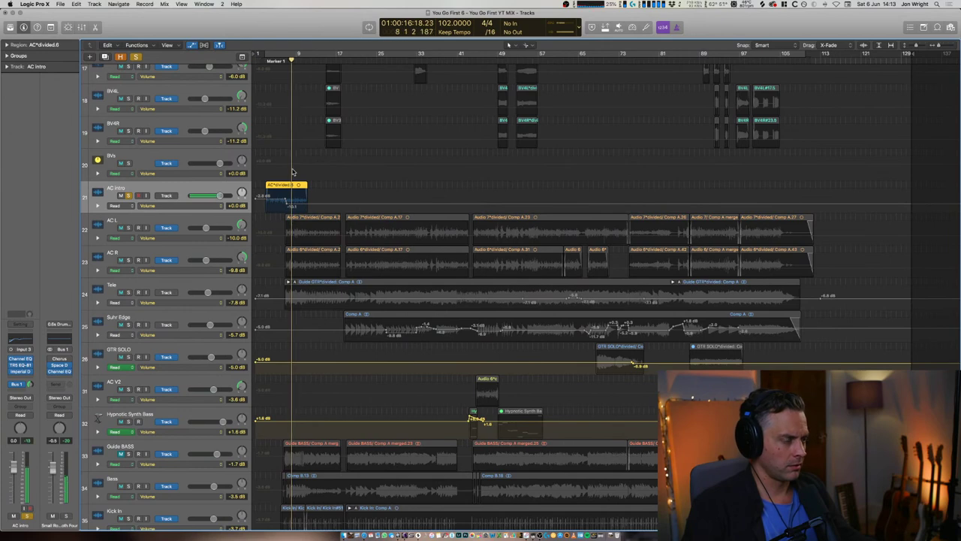
key("space")
key("comma")
key("comma")
key("comma")
key("comma")
key("comma")
key("comma")
key("comma")
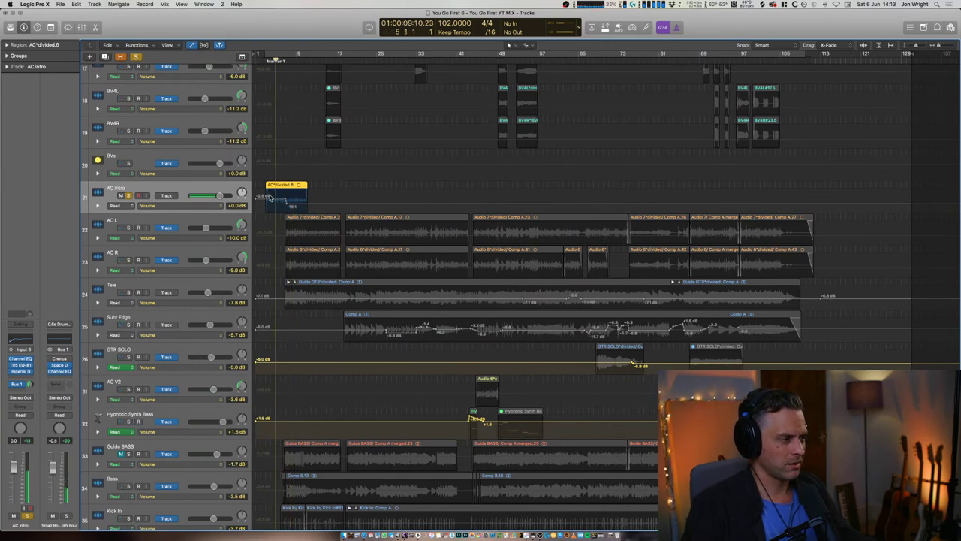
key("period")
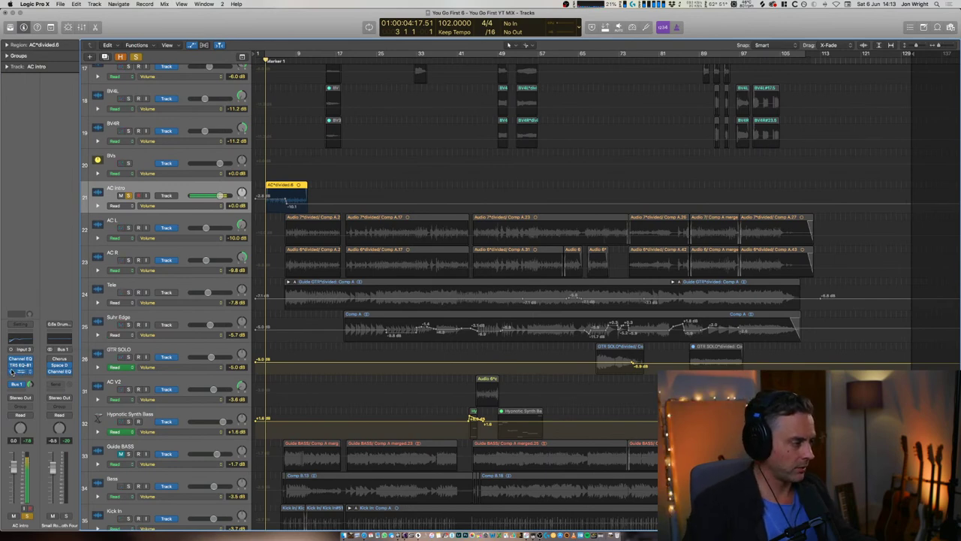
Step: Compare the AC Intro sound with its Imperial Delay insert bypassed and active during playback
key("space")
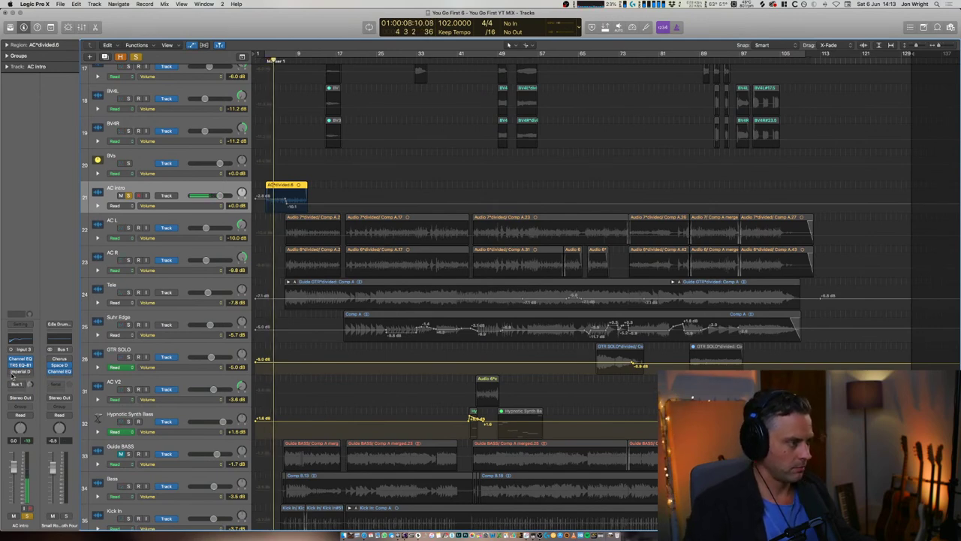
key("space")
key("space")
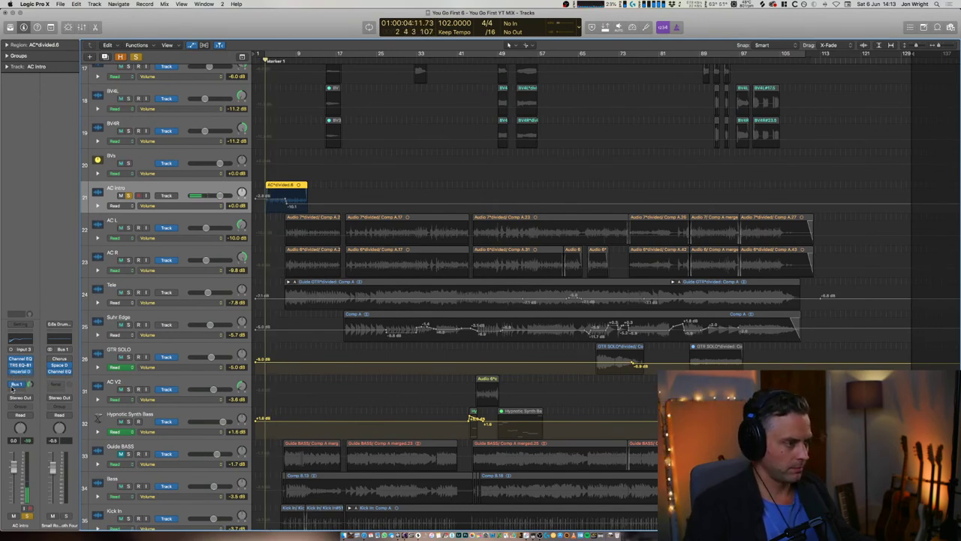
Step: Unsolo AC Intro and solo the AC L and AC R acoustic guitar tracks
left_click(129, 195)
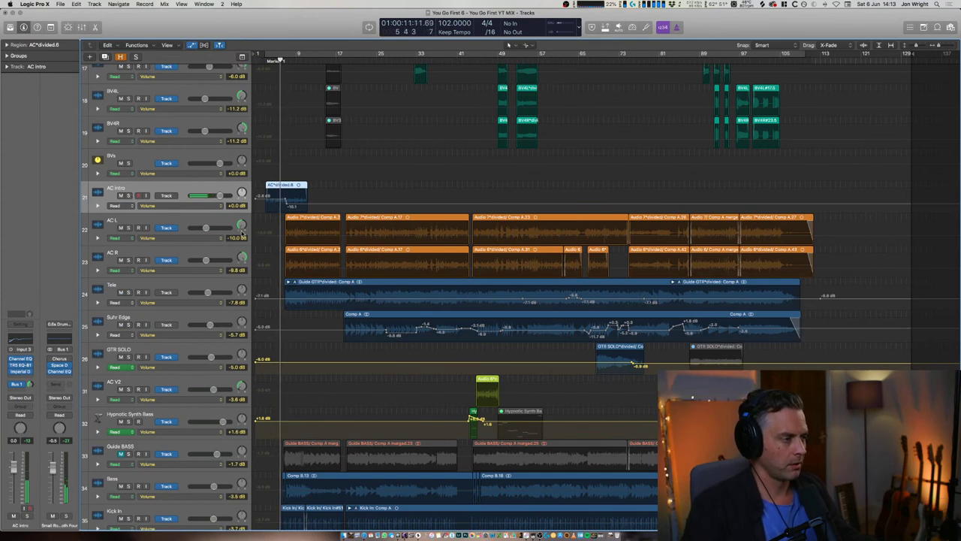
left_click(128, 228)
left_click(128, 260)
Step: Hide the automation, reduce the track height for an overview, and unsolo AC L and AC R
scroll(263, 218, "up", 10)
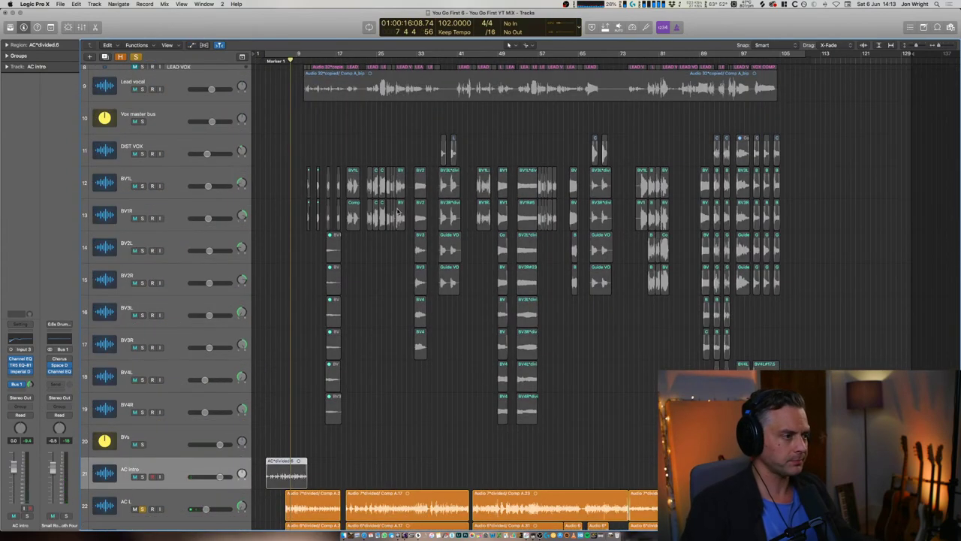
key("super+Up")
key("super+Up")
left_click(167, 76)
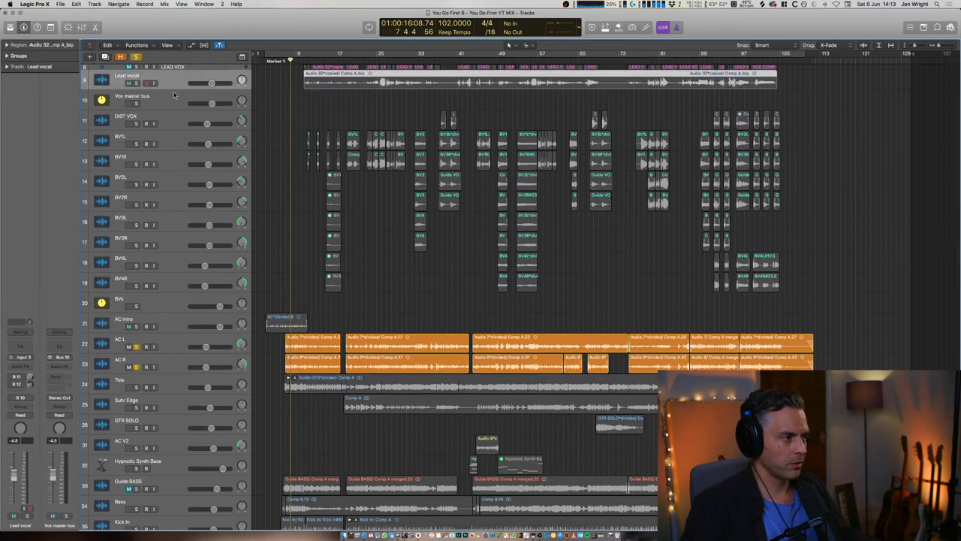
left_click(162, 102)
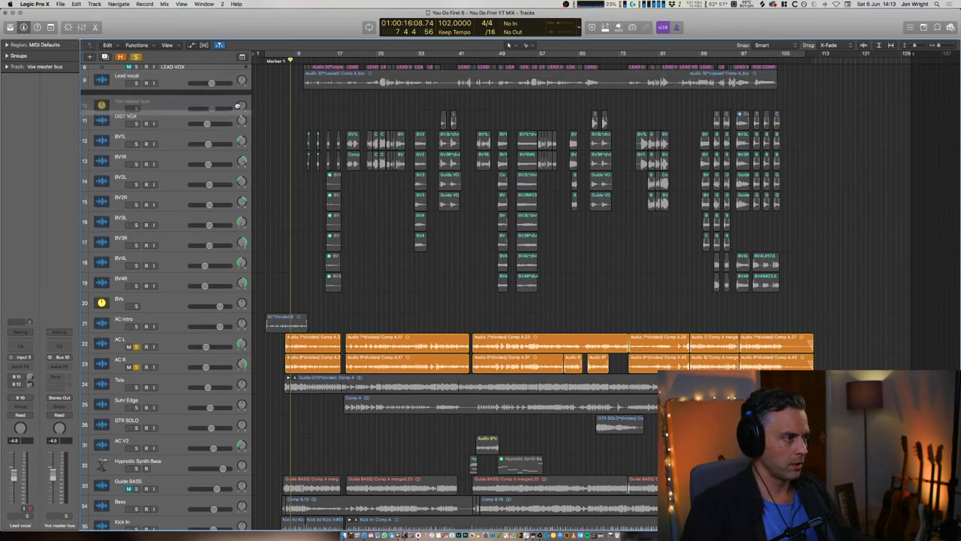
left_click_drag(140, 347, 135, 370)
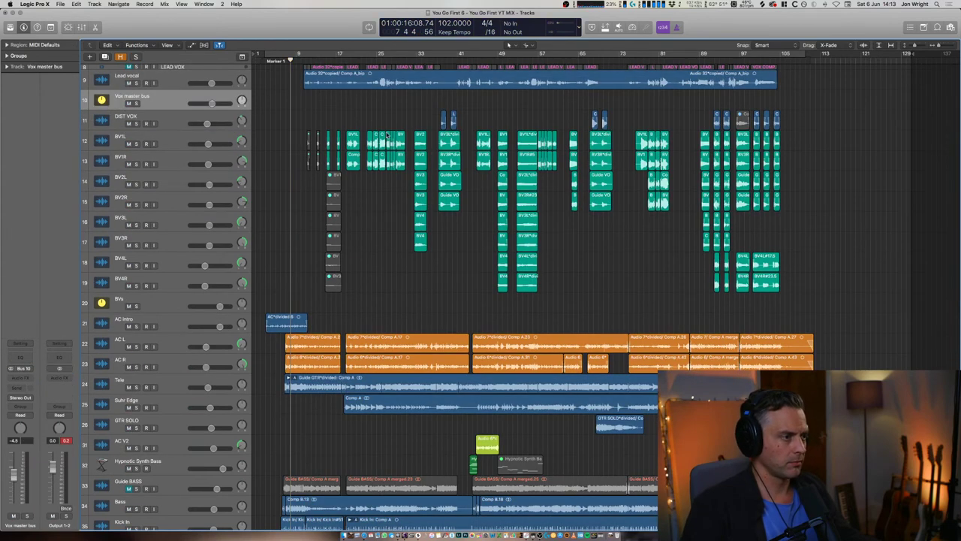
Step: Highlight the lead vocal track, the backing vocal regions and the guitar regions in turn to review the arrangement
left_click(168, 80)
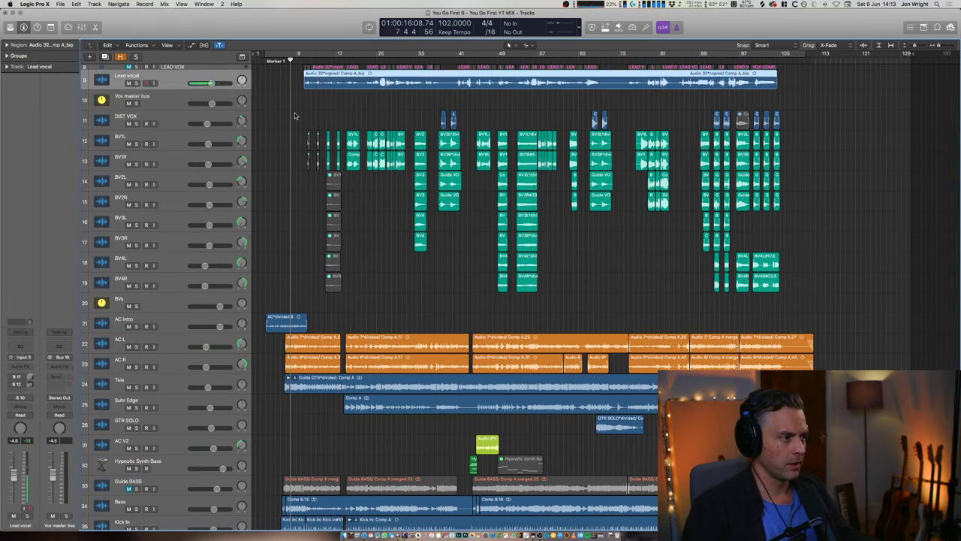
left_click_drag(294, 113, 855, 316)
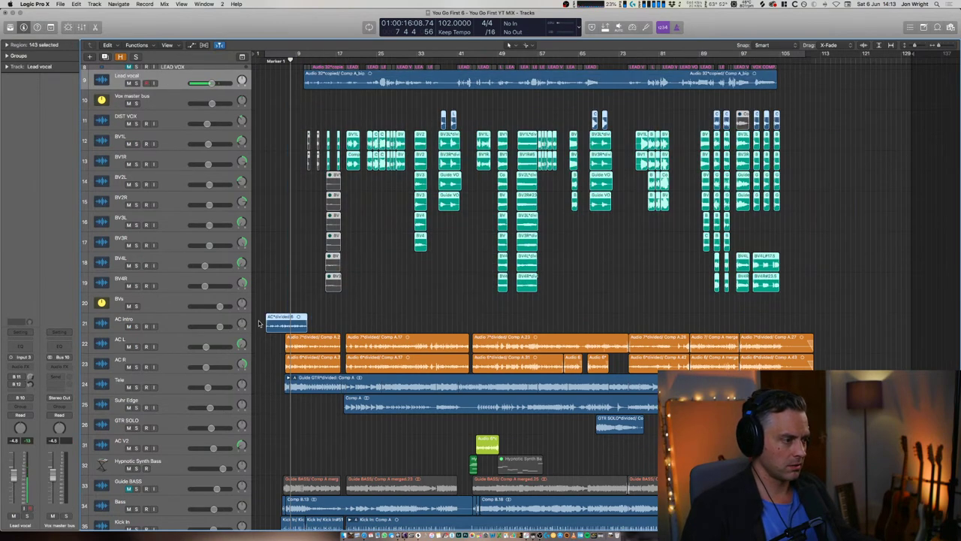
left_click_drag(259, 322, 774, 469)
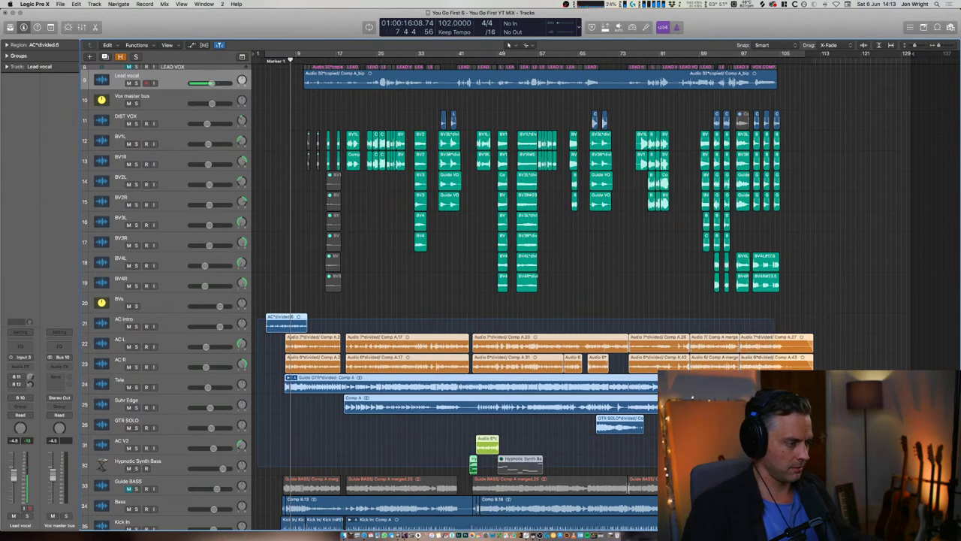
Step: Highlight the bass regions and the drum regions in turn to review the rhythm section
scroll(255, 428, "down", 5)
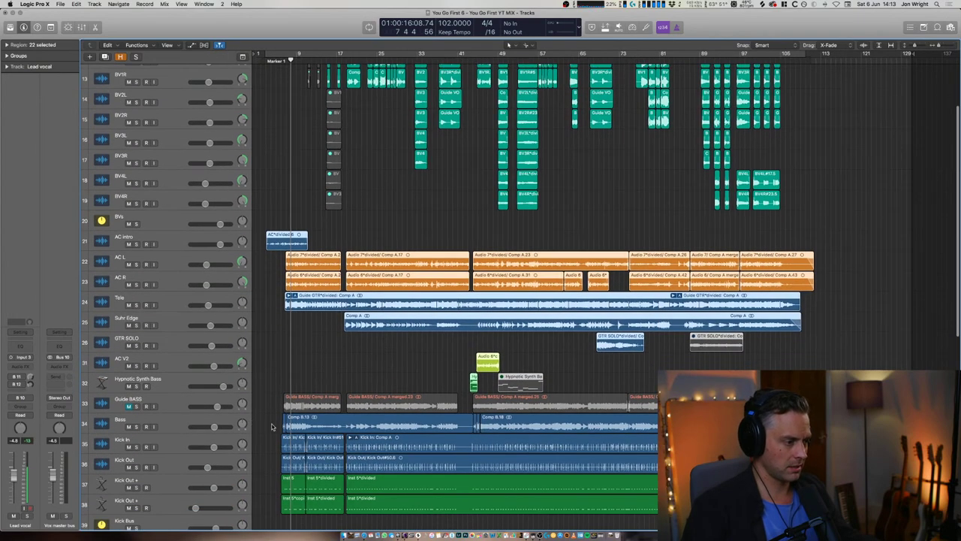
left_click_drag(271, 426, 661, 428)
scroll(243, 414, "down", 10)
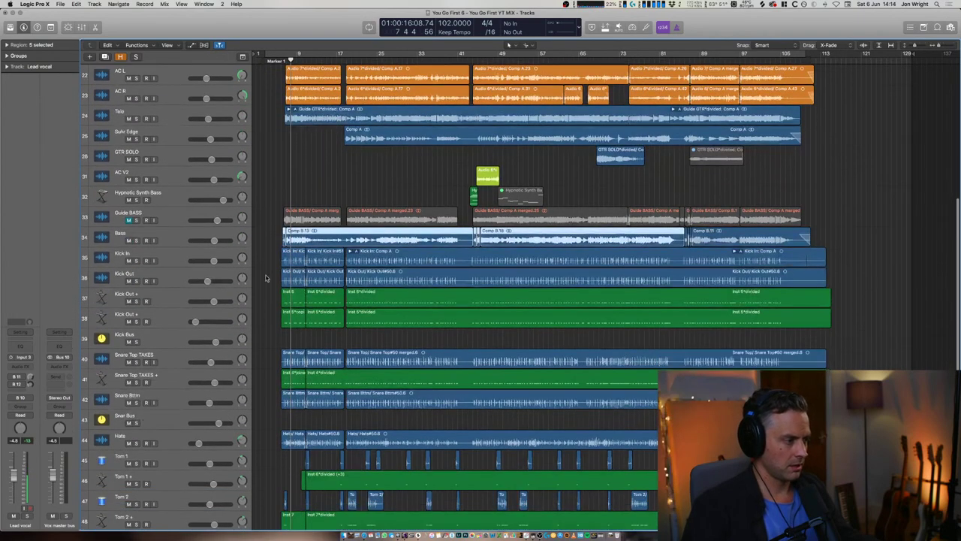
left_click_drag(267, 263, 661, 535)
scroll(661, 525, "down", 10)
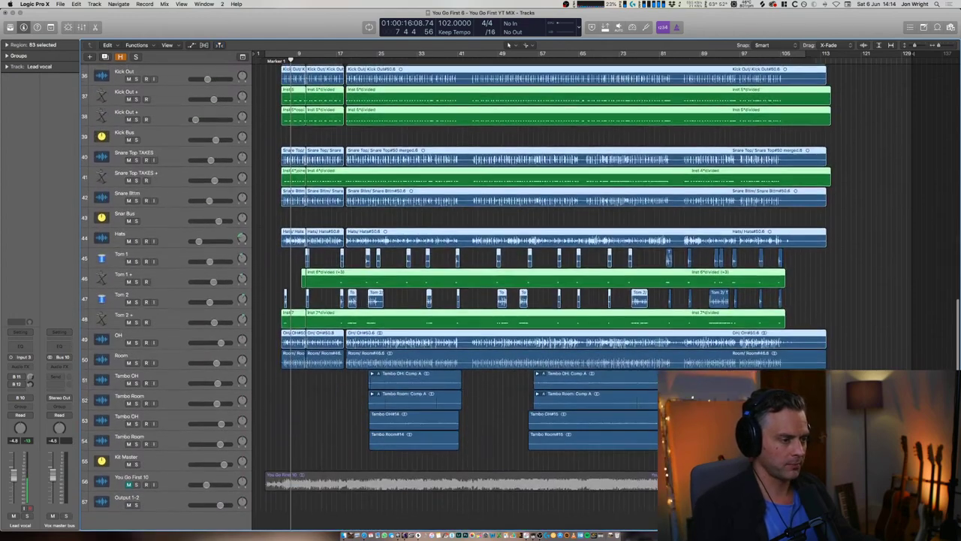
scroll(446, 234, "up", 2)
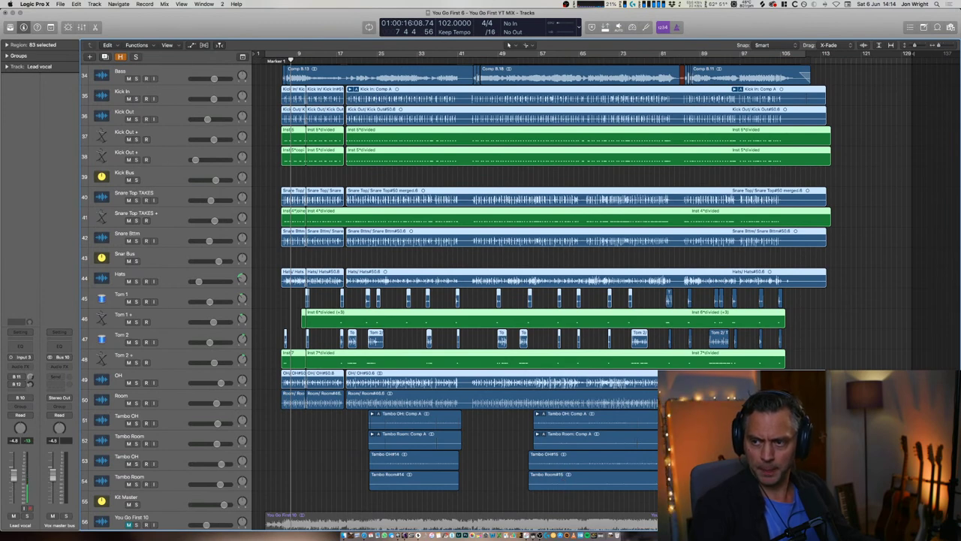
Step: Switch to Safari
key("super+Tab")
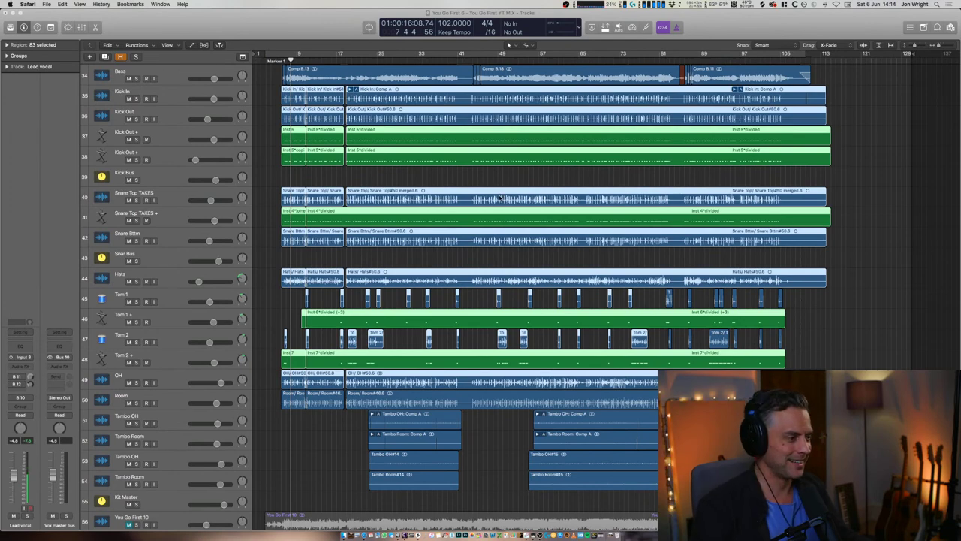
Step: Back in Logic Pro X, solo the AC L and AC R tracks and play the two acoustic guitars together
scroll(302, 202, "up", 10)
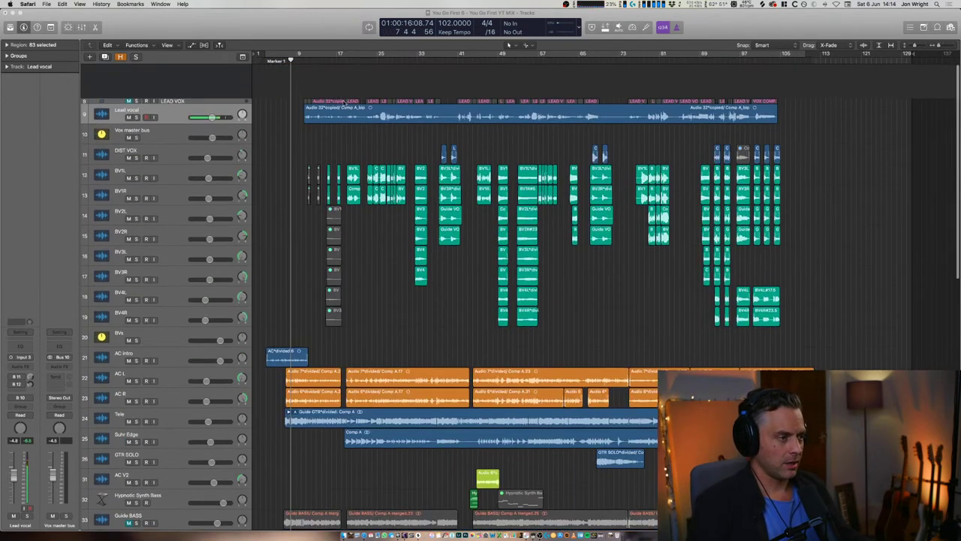
scroll(300, 198, "up", 2)
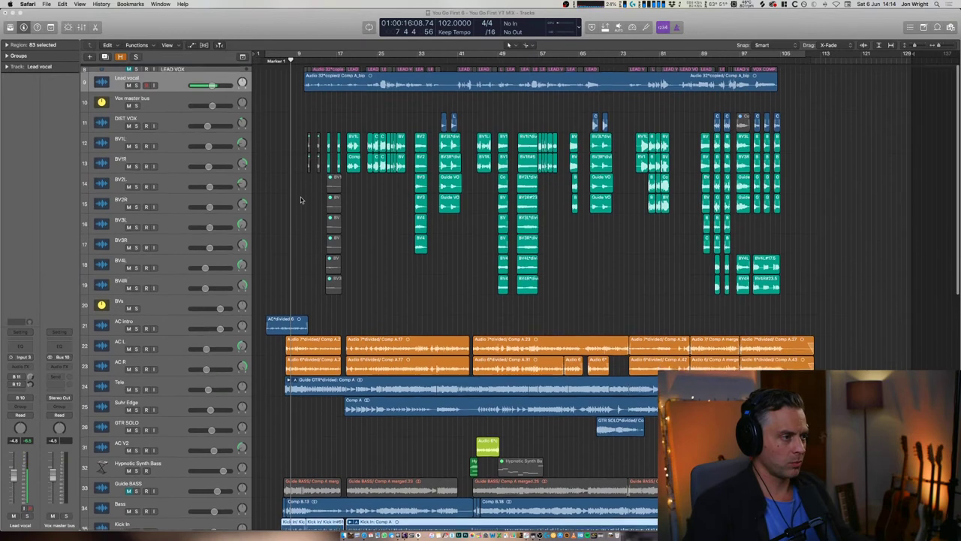
scroll(280, 196, "down", 3)
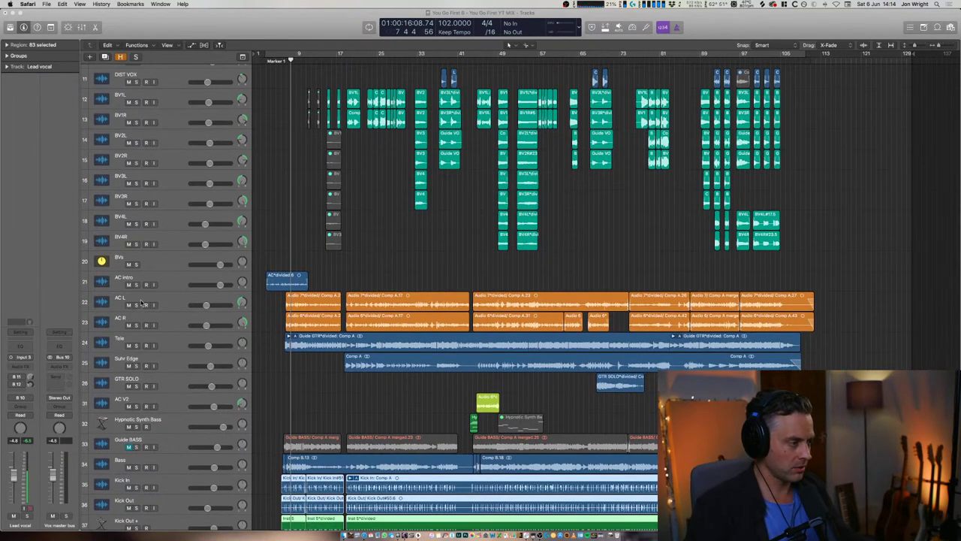
left_click_drag(136, 306, 137, 325)
scroll(153, 321, "down", 2)
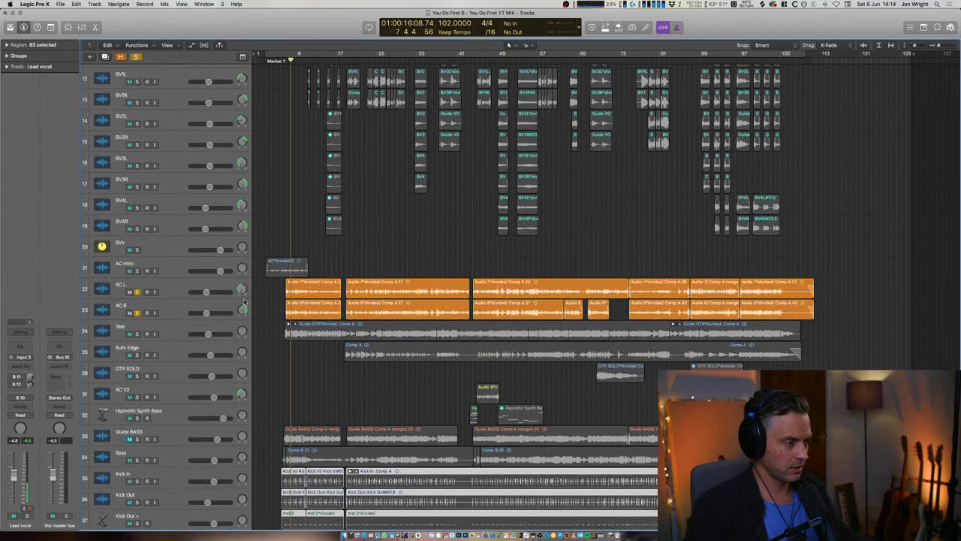
key("super+Right")
key("super+Right")
key("space")
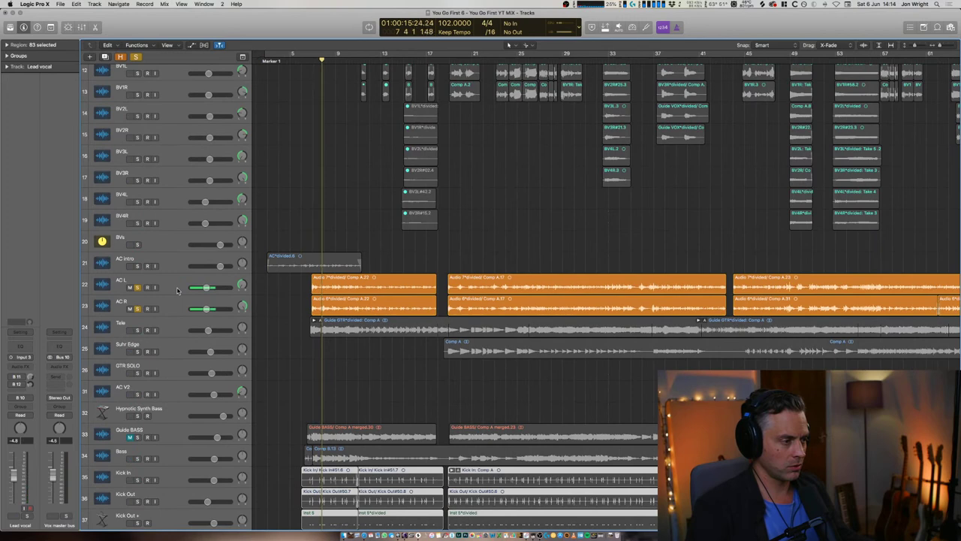
key("space")
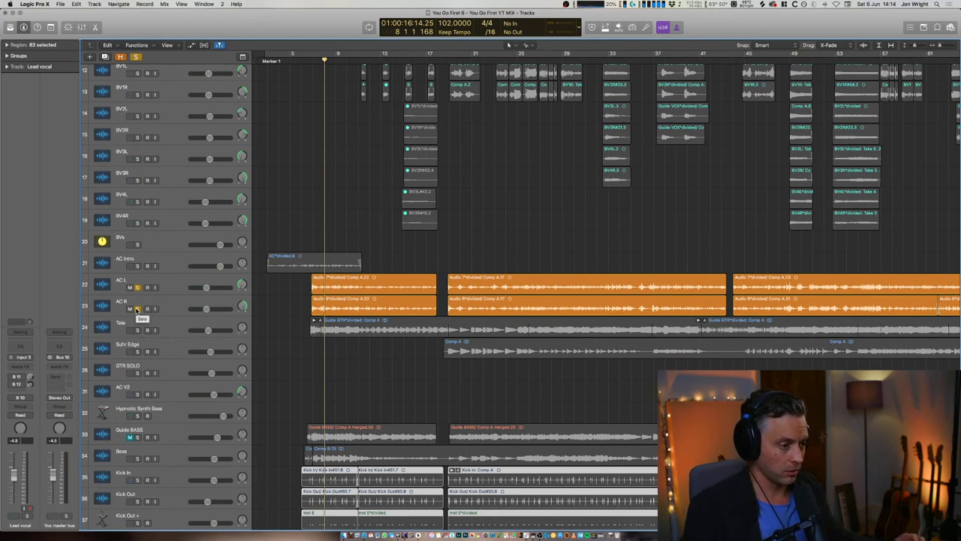
Step: Audition AC L and AC R individually by soloing one at a time, and finish with both soloed
left_click(135, 308)
key("space")
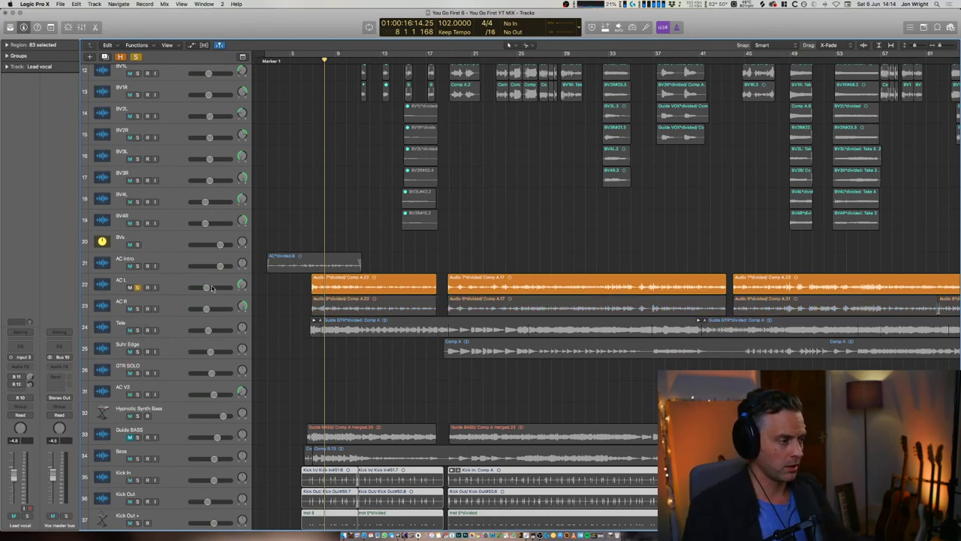
left_click(137, 308, "alt")
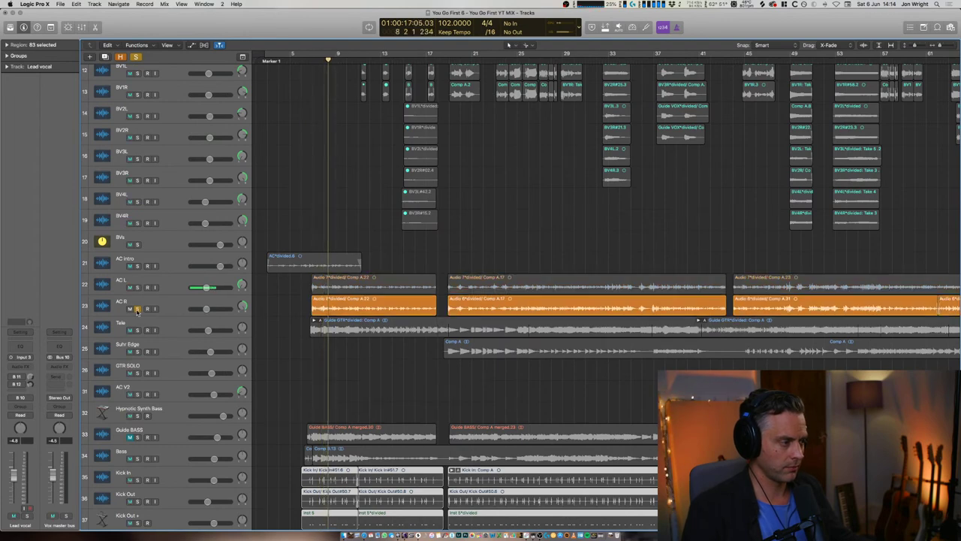
left_click(137, 286)
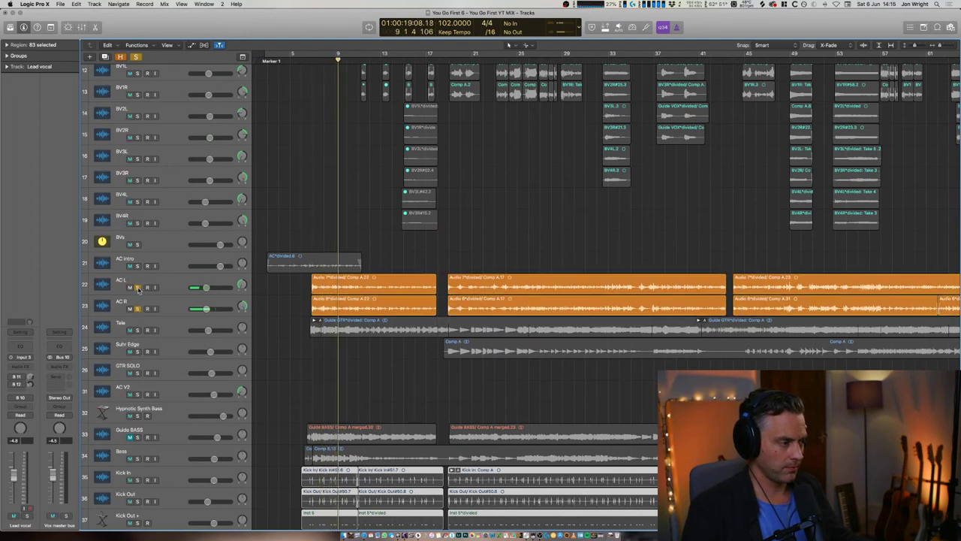
Step: Group the AC L and AC R tracks into a summing track stack
left_click(180, 286)
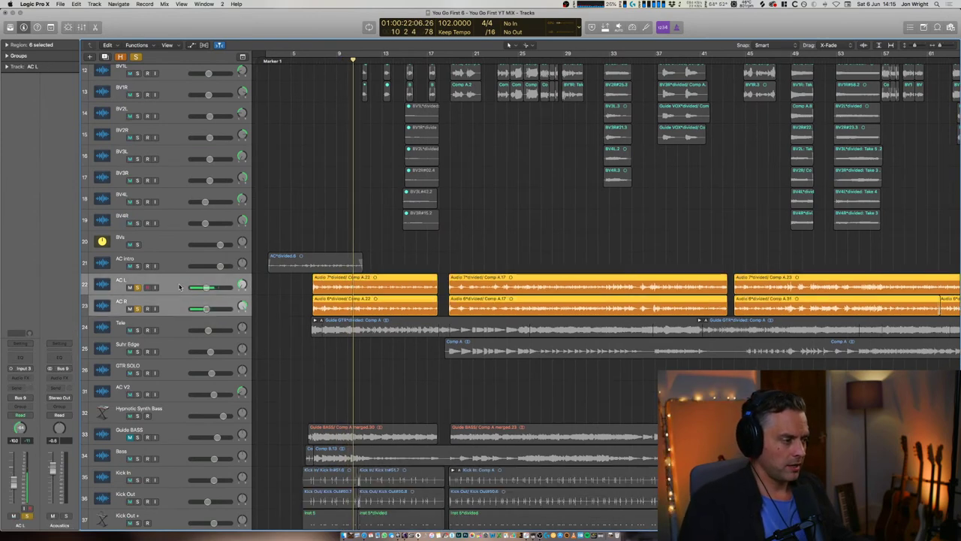
right_click(176, 286)
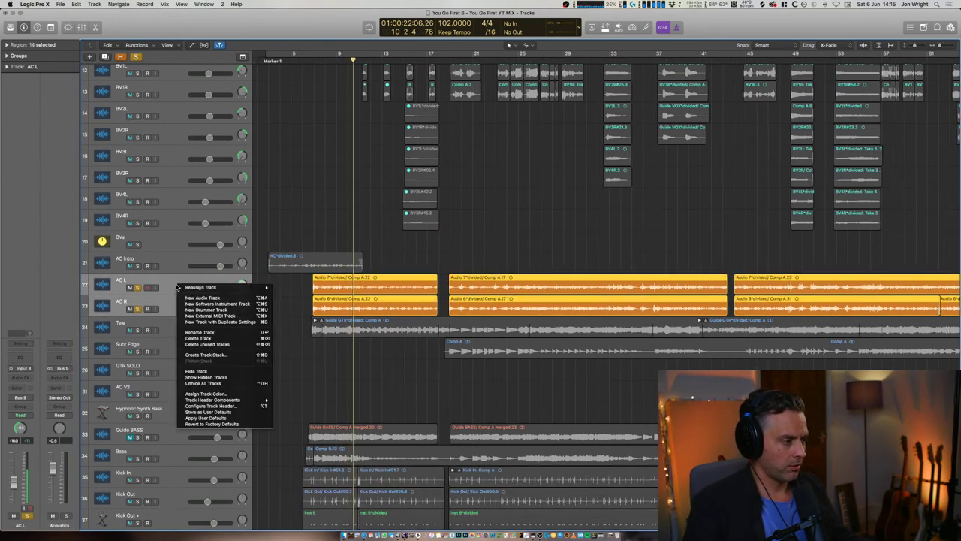
left_click(218, 354)
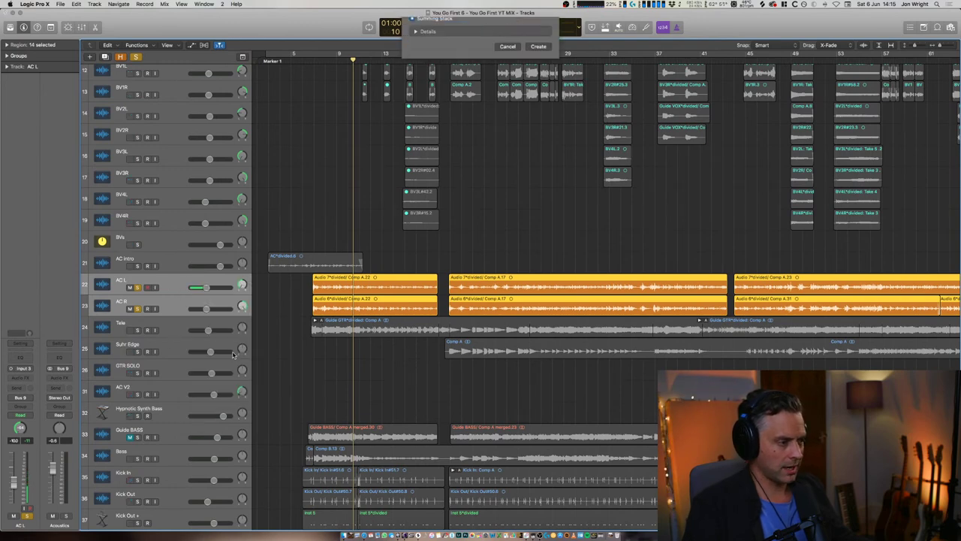
key("Return")
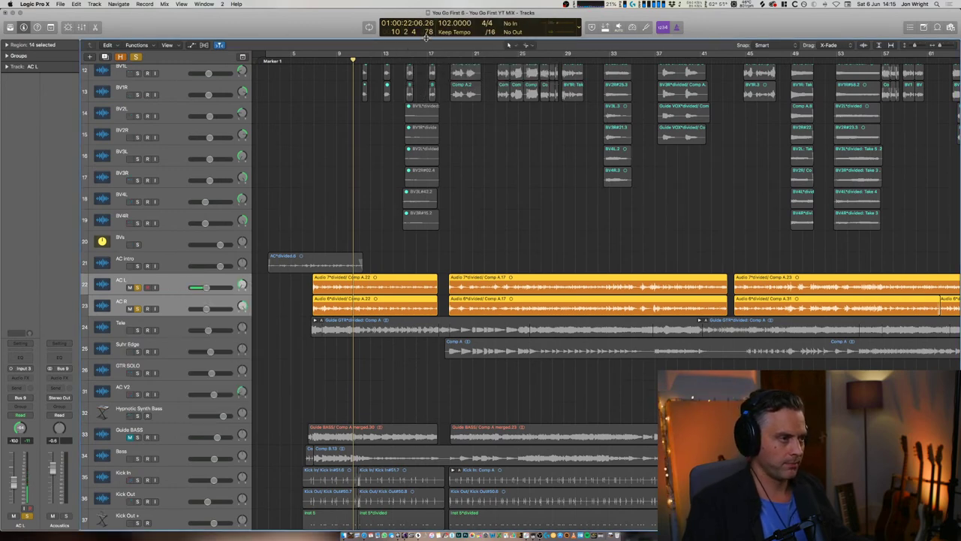
Step: Solo the Acoustics stack and add a Channel EQ with a low-shelf cut of -11 dB at about 86 Hz
left_click(159, 286)
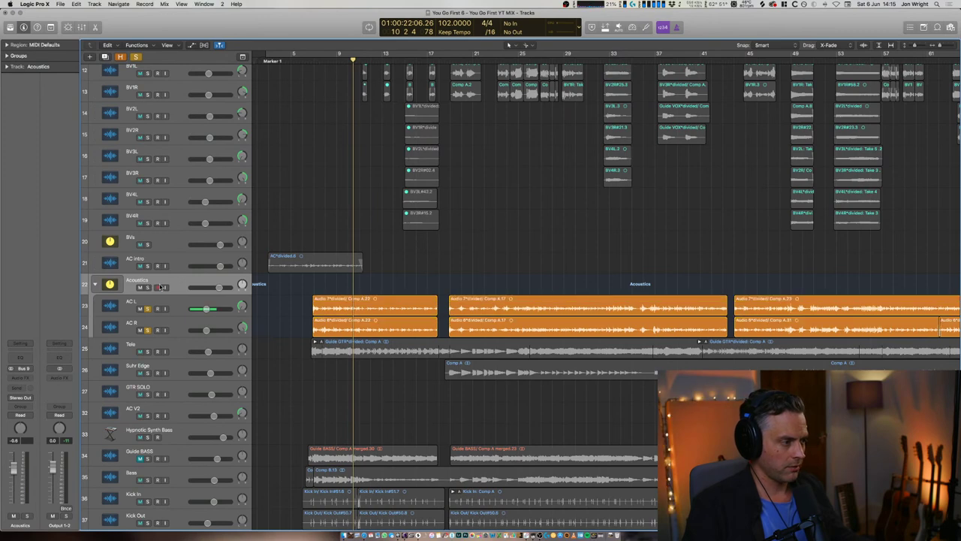
left_click(147, 288)
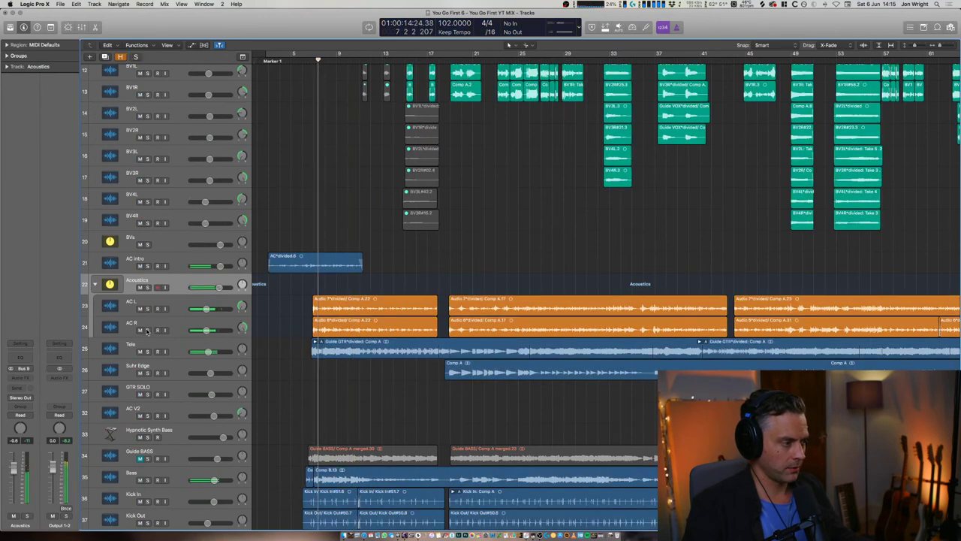
left_click(149, 287)
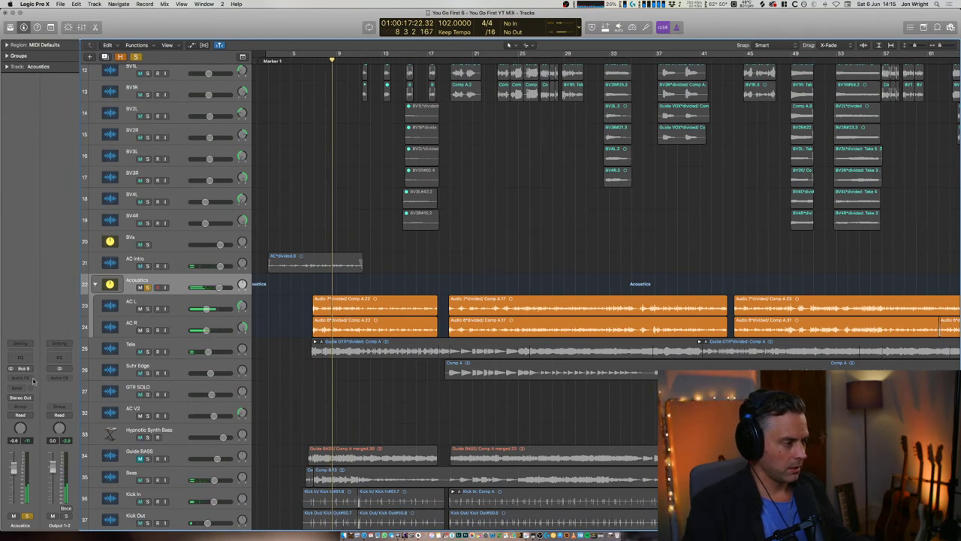
left_click(19, 358)
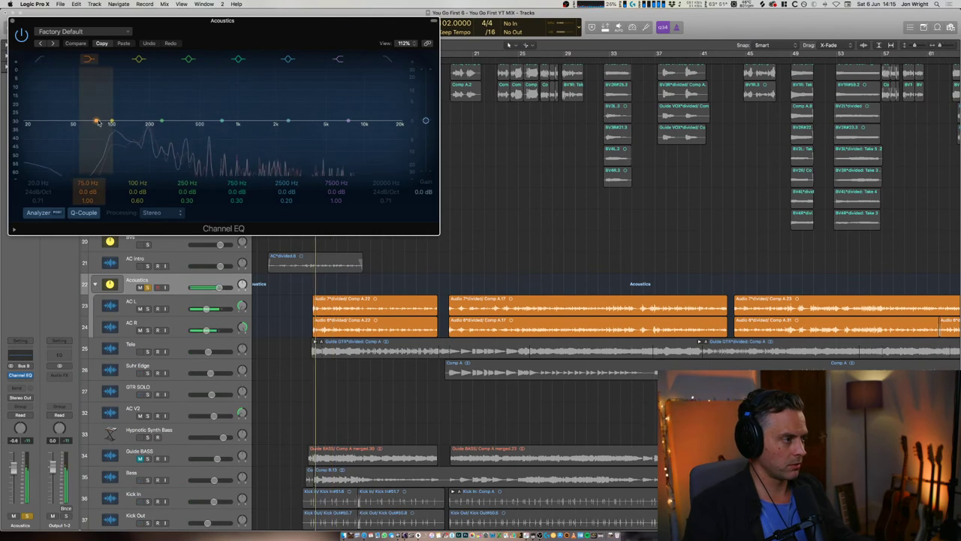
left_click_drag(96, 121, 104, 147)
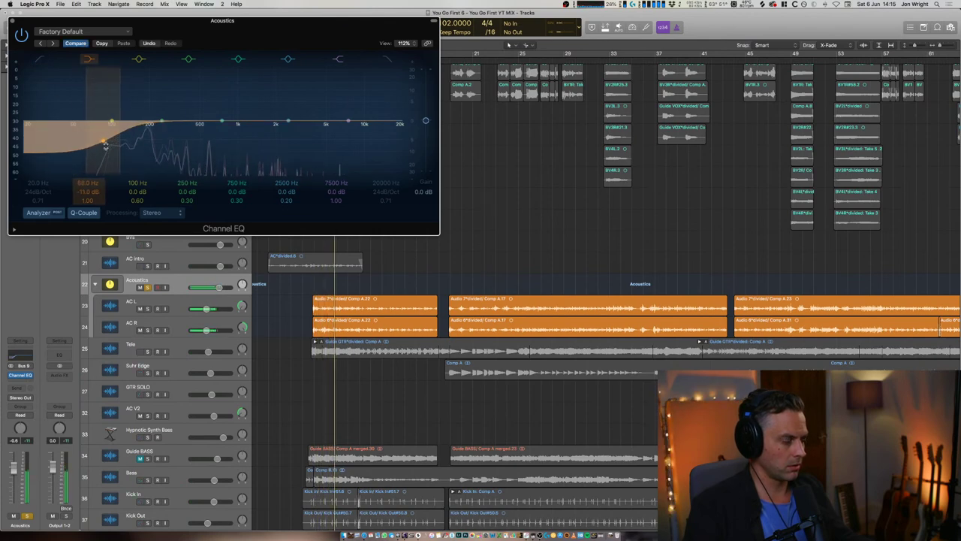
Step: Open the mixer in place of the Channel EQ window and enlarge it to show the insert slots of all channels
key("super+2")
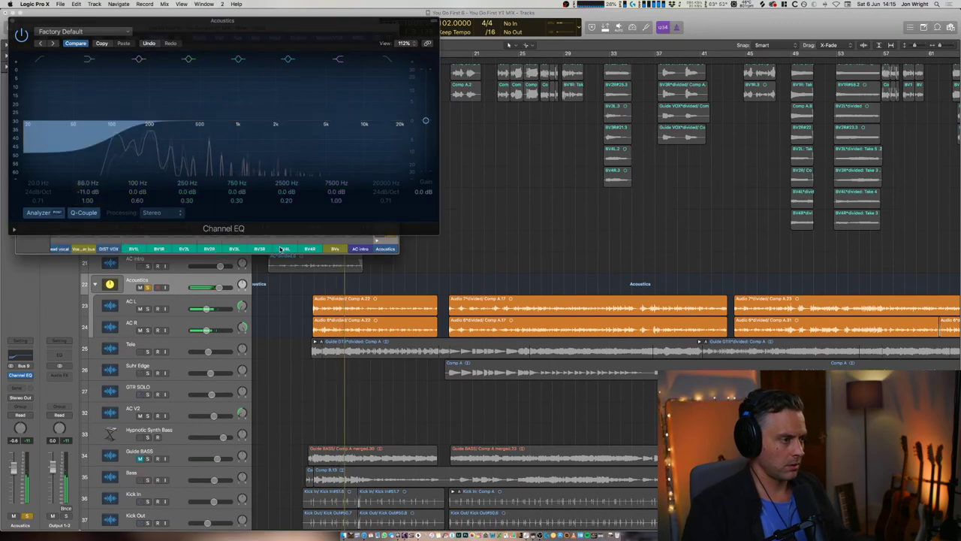
left_click(287, 244)
left_click(12, 22)
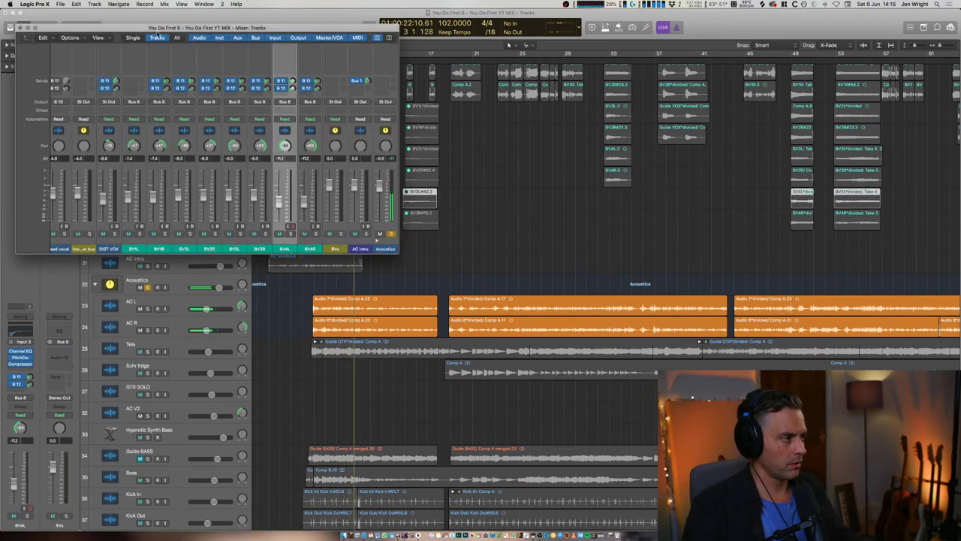
left_click_drag(184, 28, 373, 74)
left_click_drag(581, 297, 811, 443)
left_click_drag(563, 75, 468, 32)
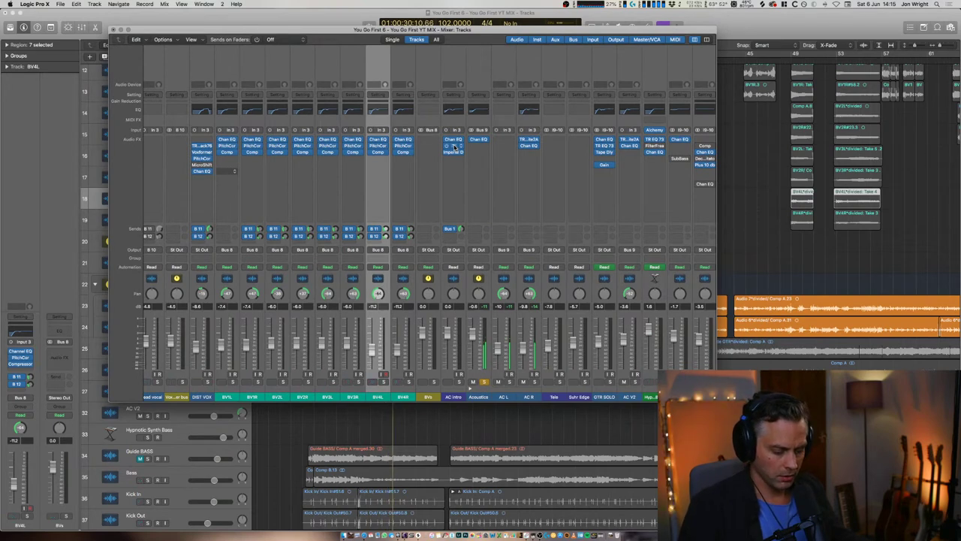
Step: Copy the TR5 EQ-81 from AC Intro to the Acoustics channel as a stereo plug-in and close the mixer
left_click_drag(454, 148, 477, 148)
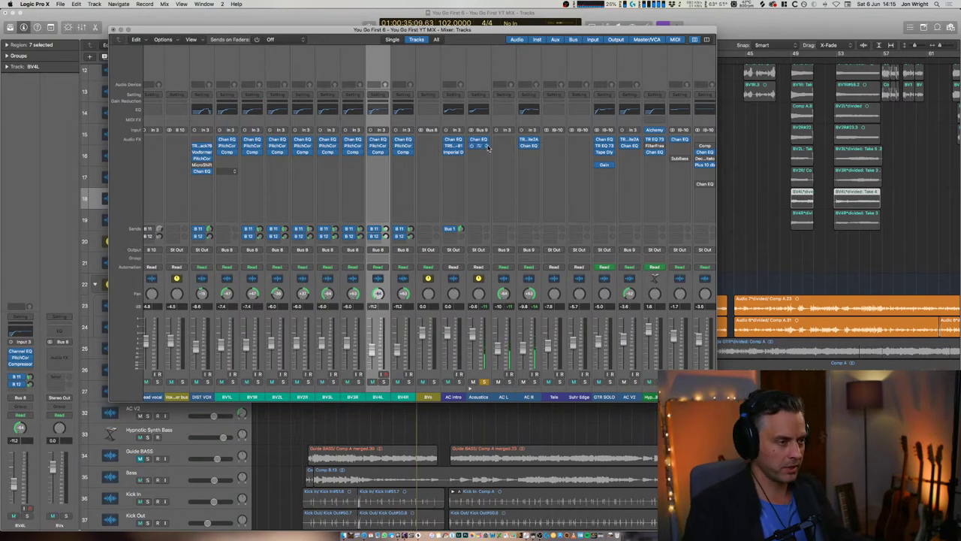
left_click(486, 148)
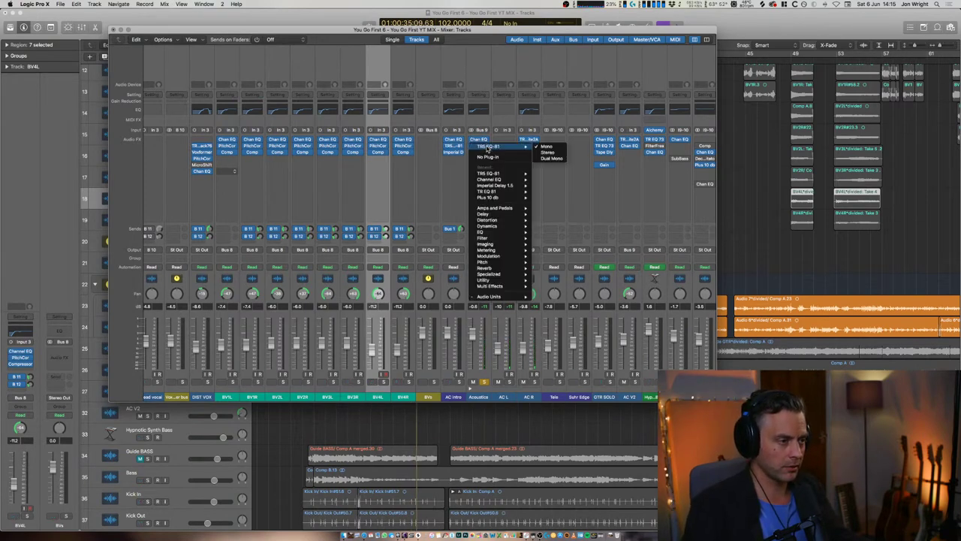
mouse_move(493, 173)
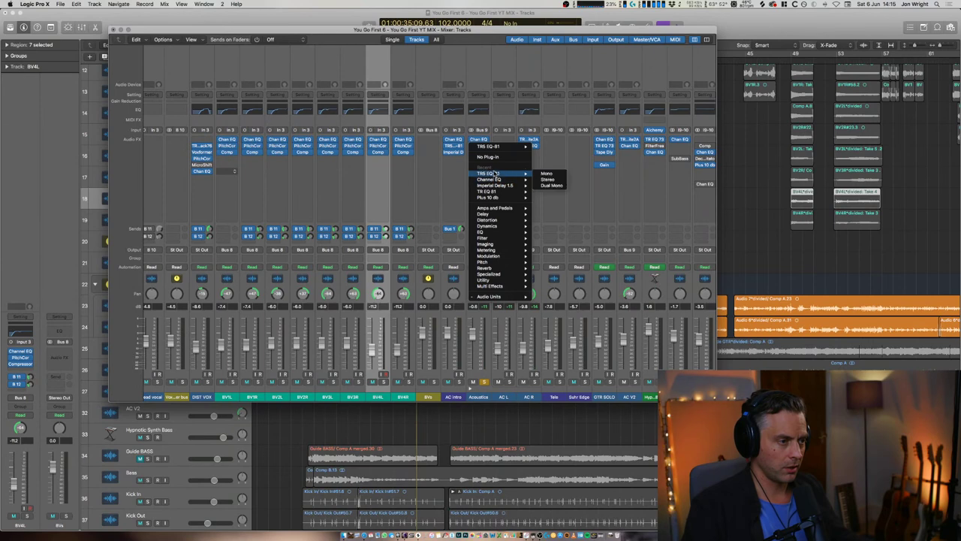
left_click(548, 179)
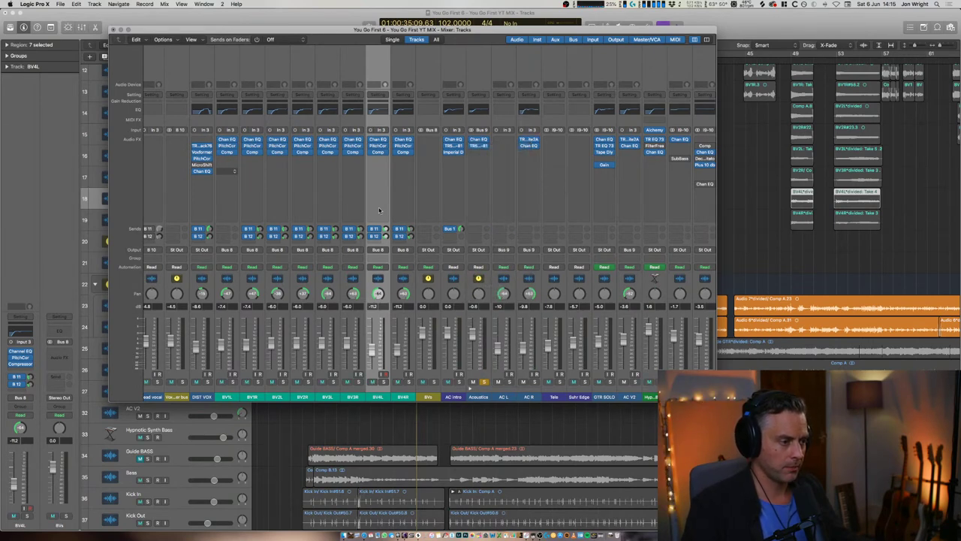
key("space")
left_click(113, 30)
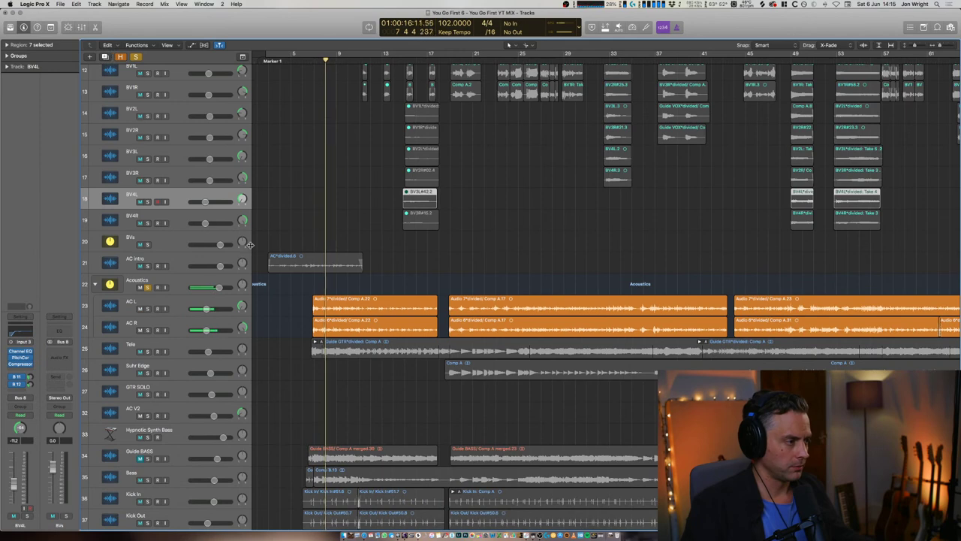
Step: Adjust the high-mid and high-band gains of the TR5 EQ-81 on the Acoustics stack while the guitars play
left_click(173, 309)
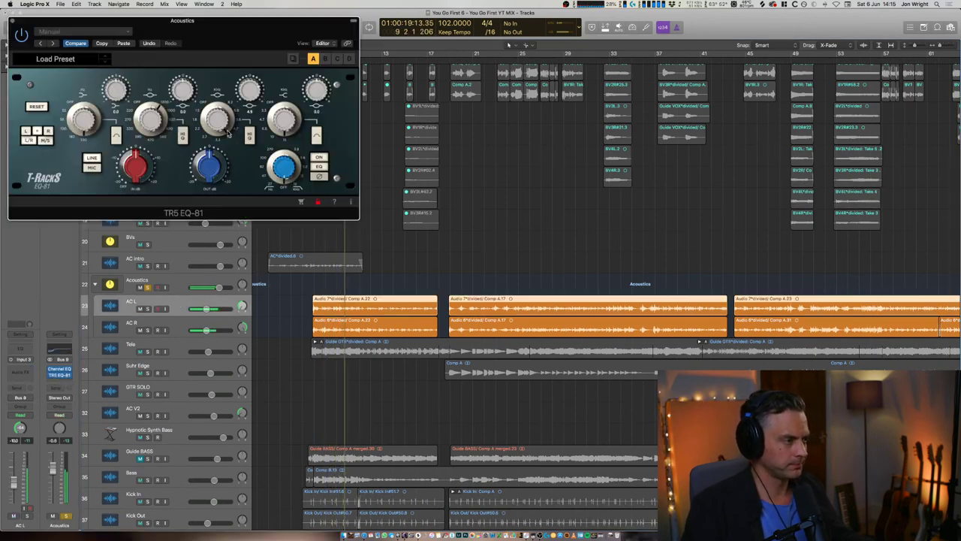
left_click_drag(252, 102, 254, 92)
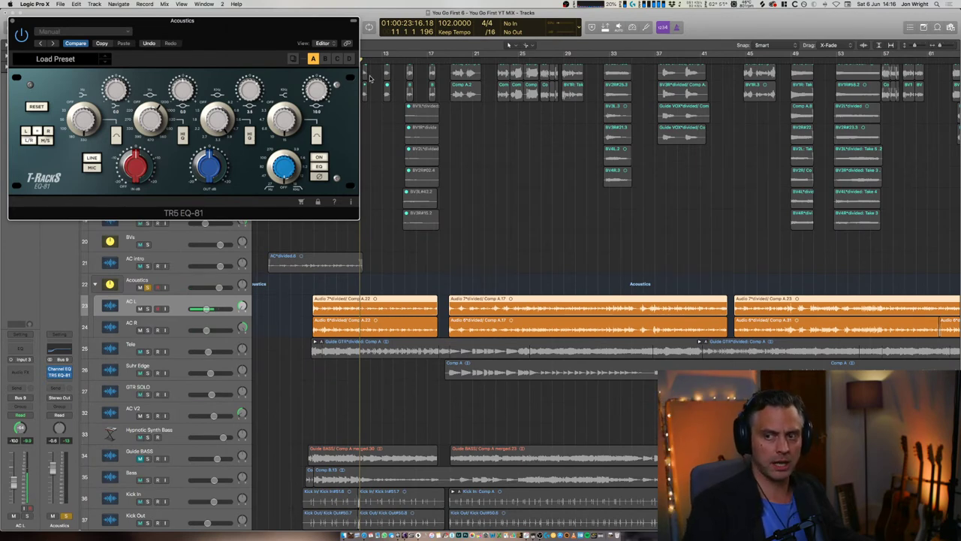
key("space")
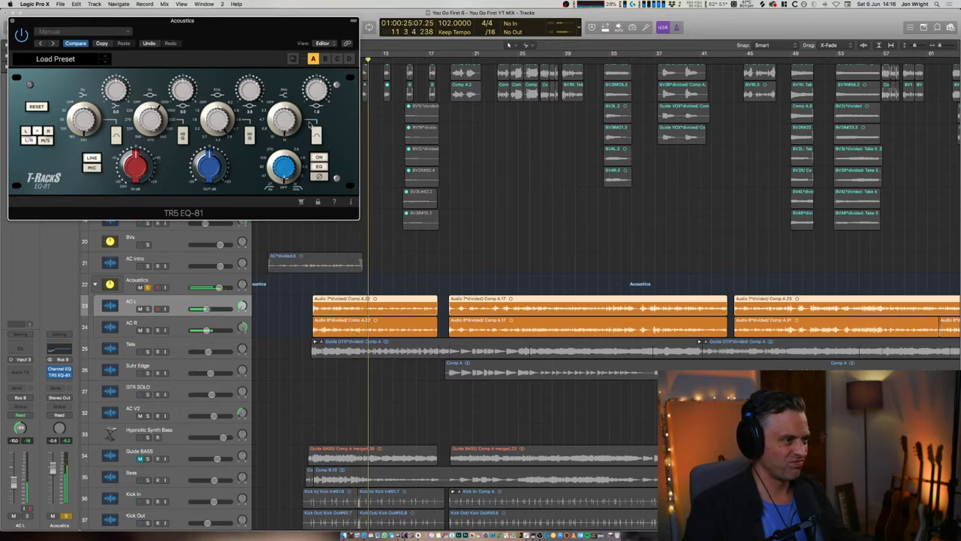
left_click_drag(315, 93, 311, 128)
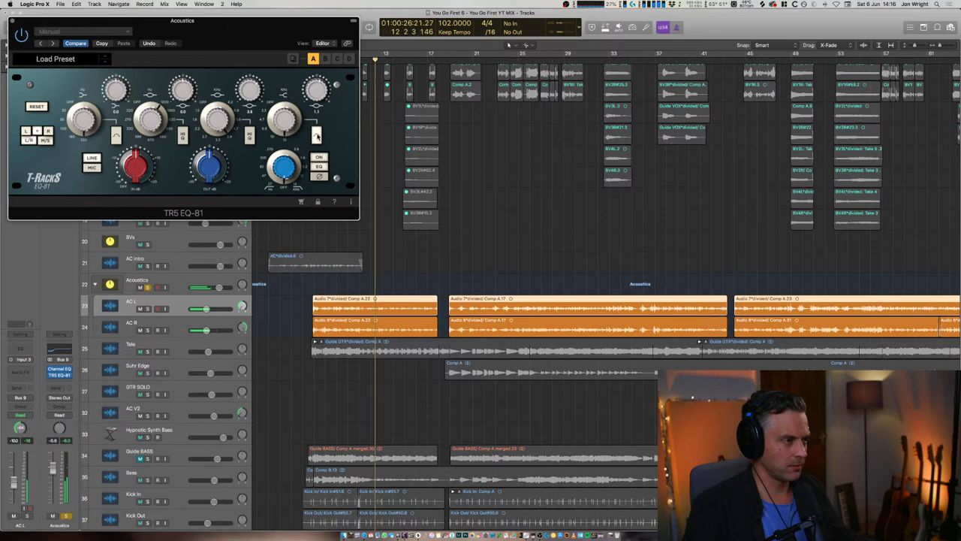
key("space")
key("space")
left_click_drag(315, 96, 315, 62)
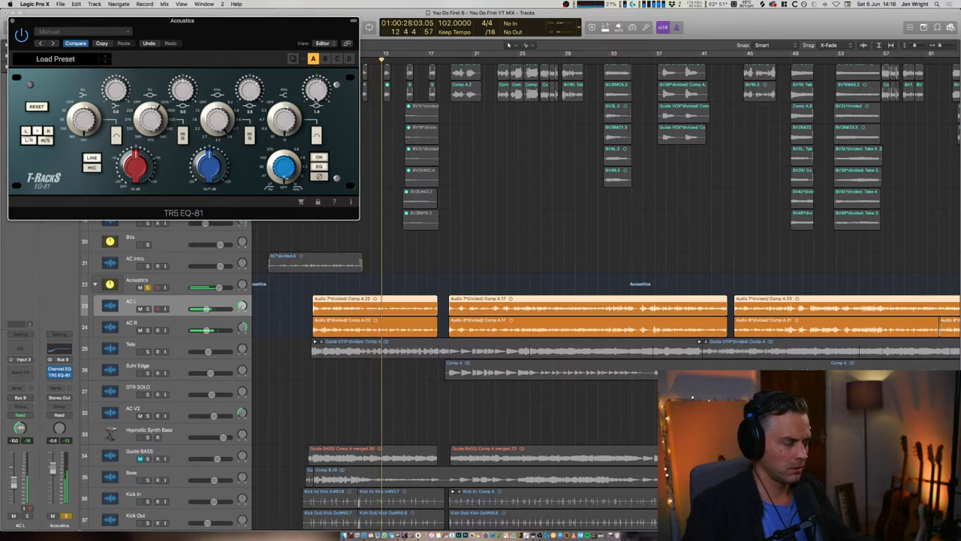
left_click_drag(315, 101, 311, 95)
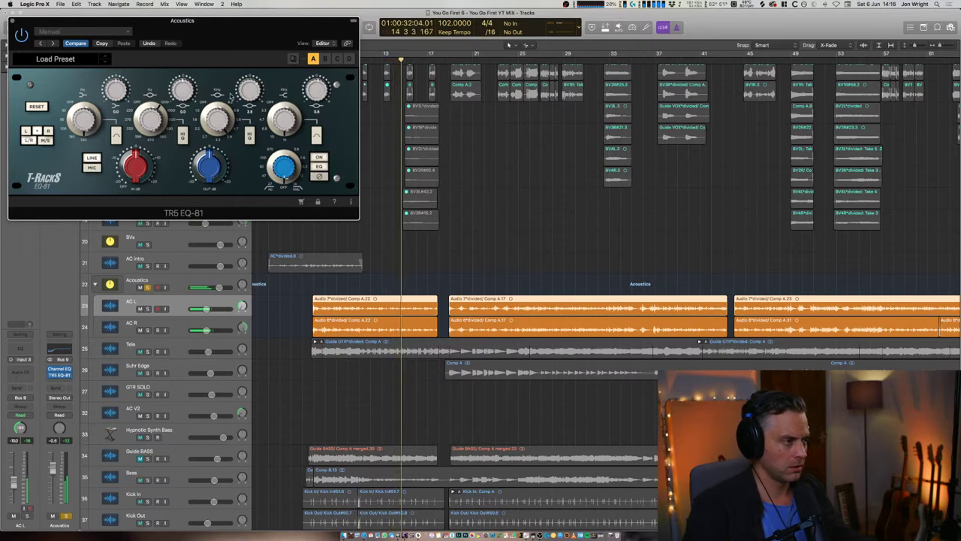
left_click(12, 23)
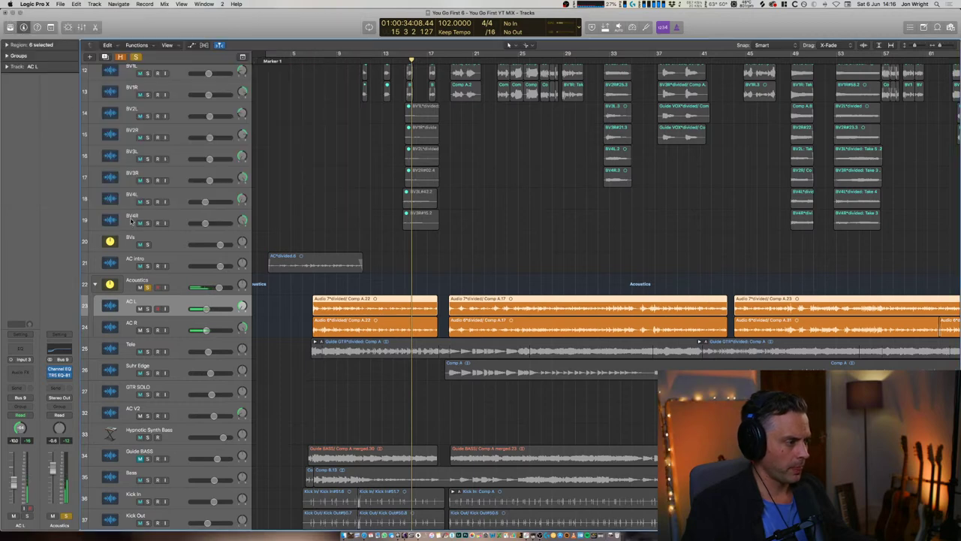
Step: Insert the stereo Soundtoys Devil-Loc Deluxe after the TR5 EQ-81 on the Acoustics stack while the guitars play
left_click(176, 289)
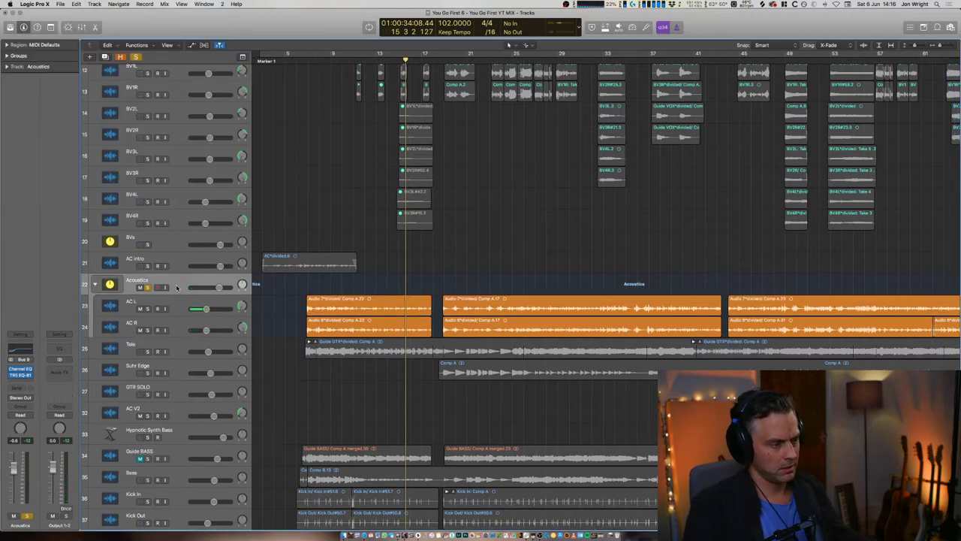
key("shift+space")
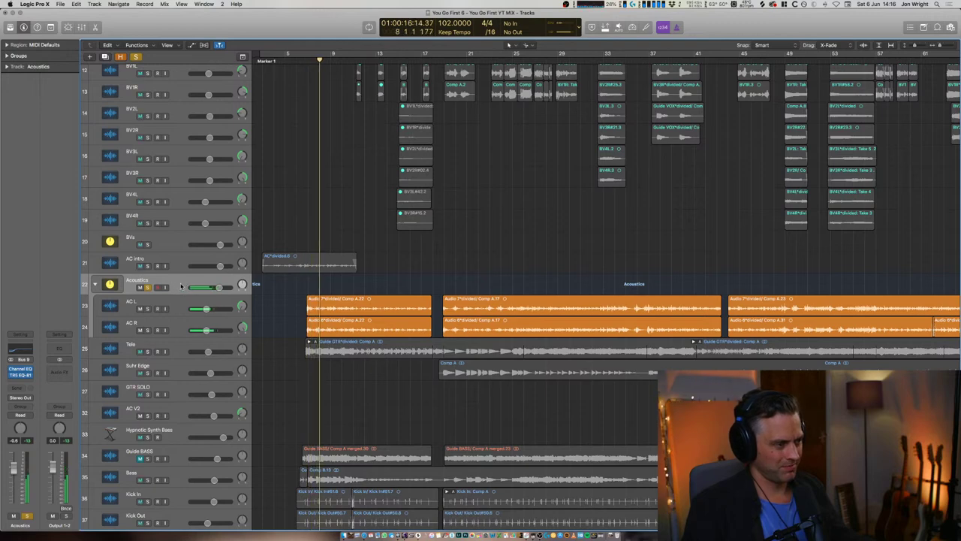
left_click(21, 382)
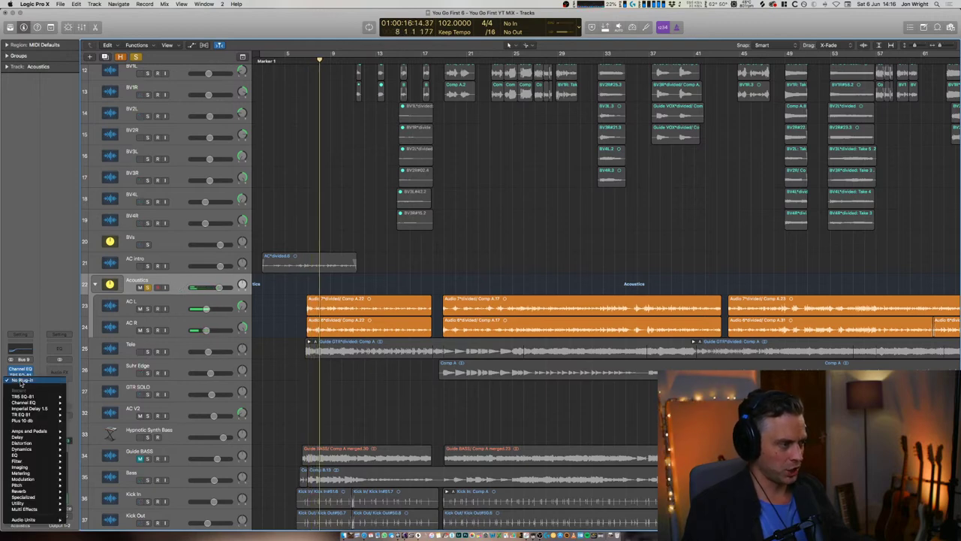
mouse_move(30, 403)
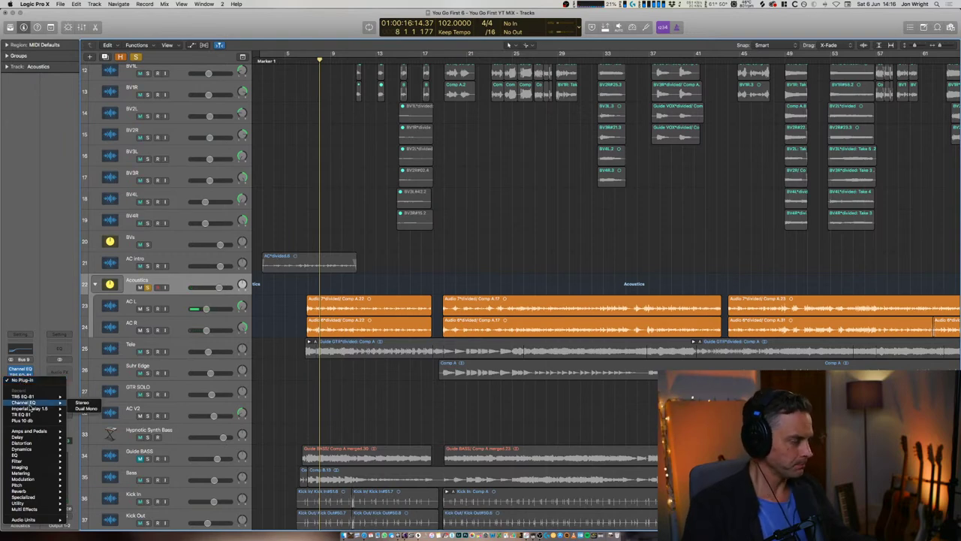
mouse_move(22, 521)
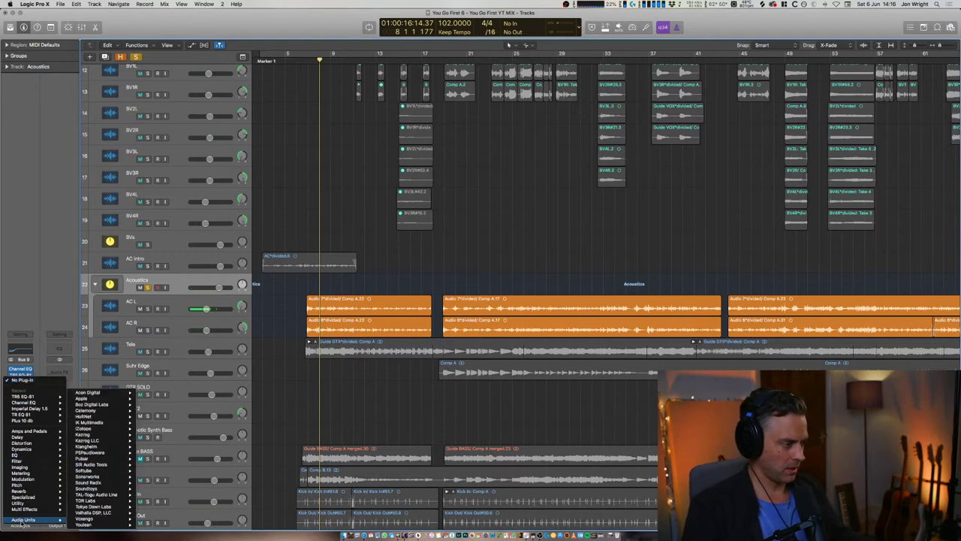
mouse_move(107, 478)
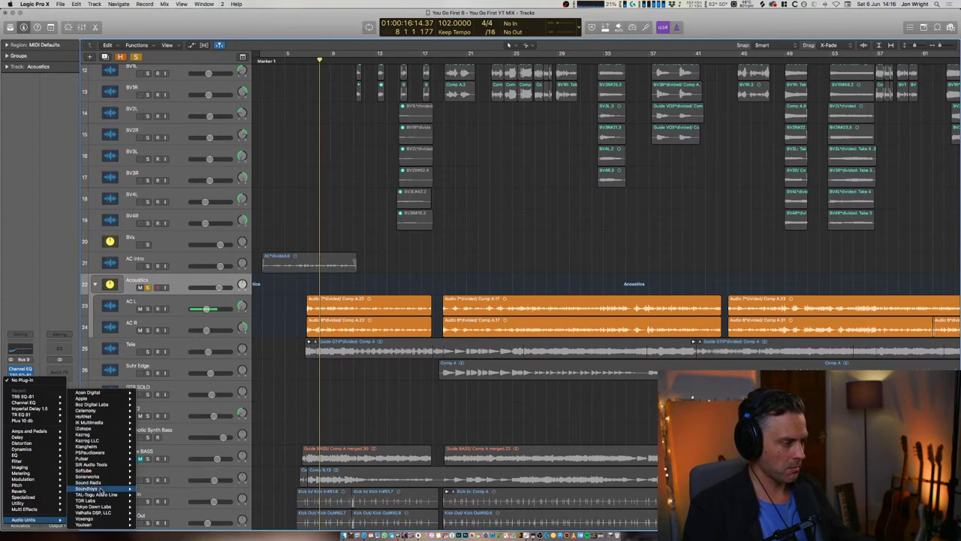
mouse_move(168, 417)
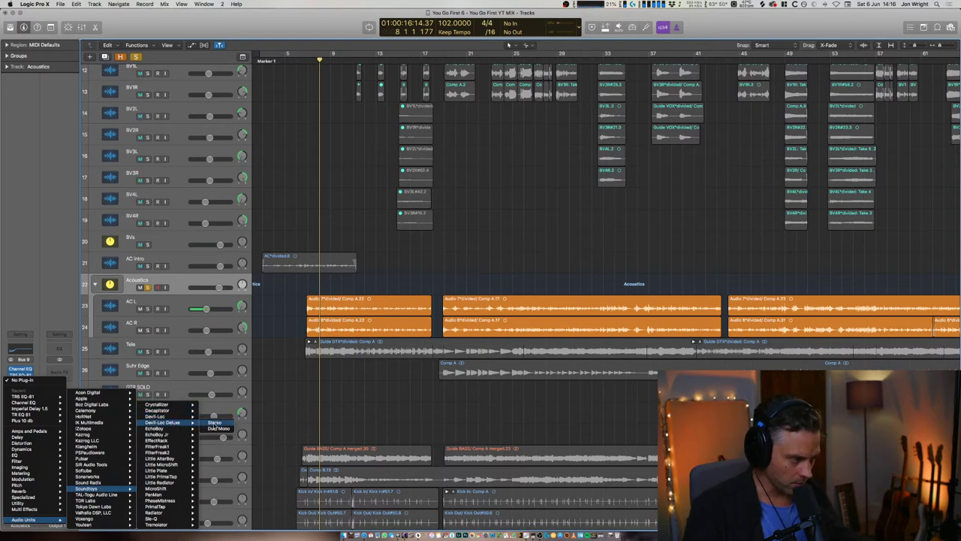
left_click(214, 424)
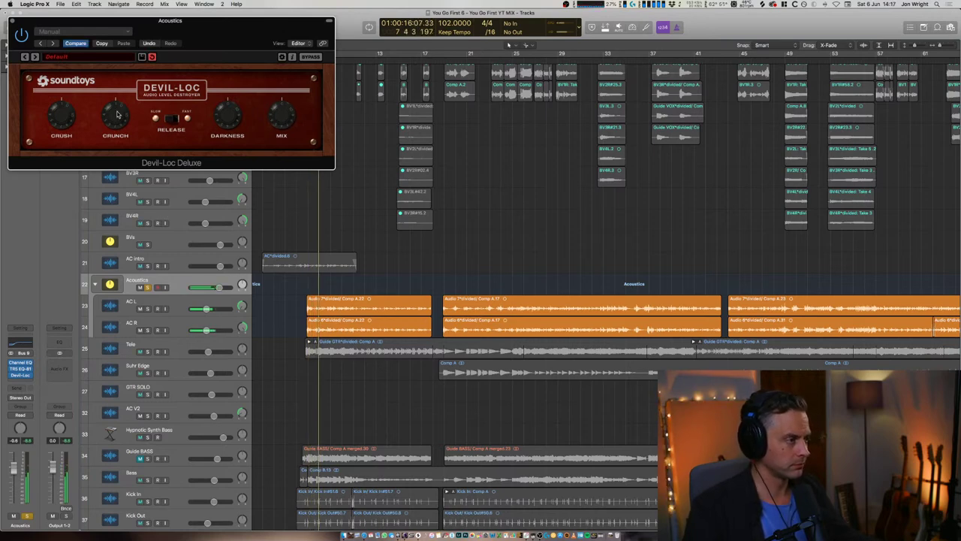
Step: Adjust the Crunch of Devil-Loc Deluxe on the Acoustics stack, audition several song sections, and close the plug-in
left_click_drag(115, 110, 109, 119)
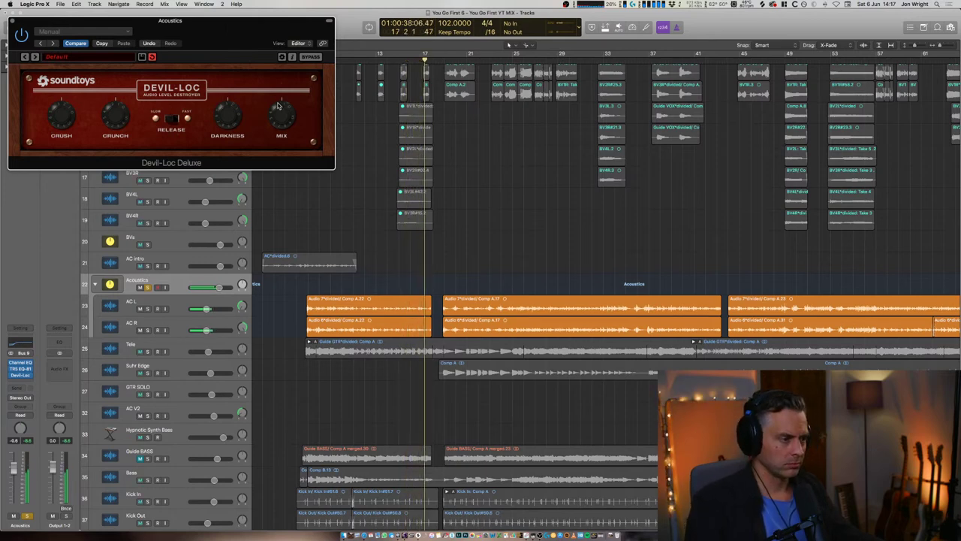
key("shift+period")
key("shift+period")
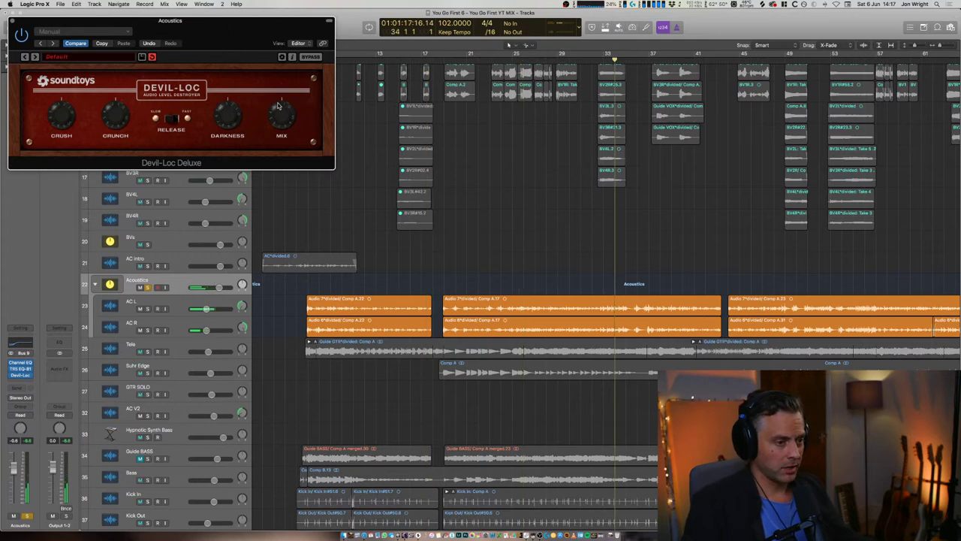
left_click(843, 61)
key("space")
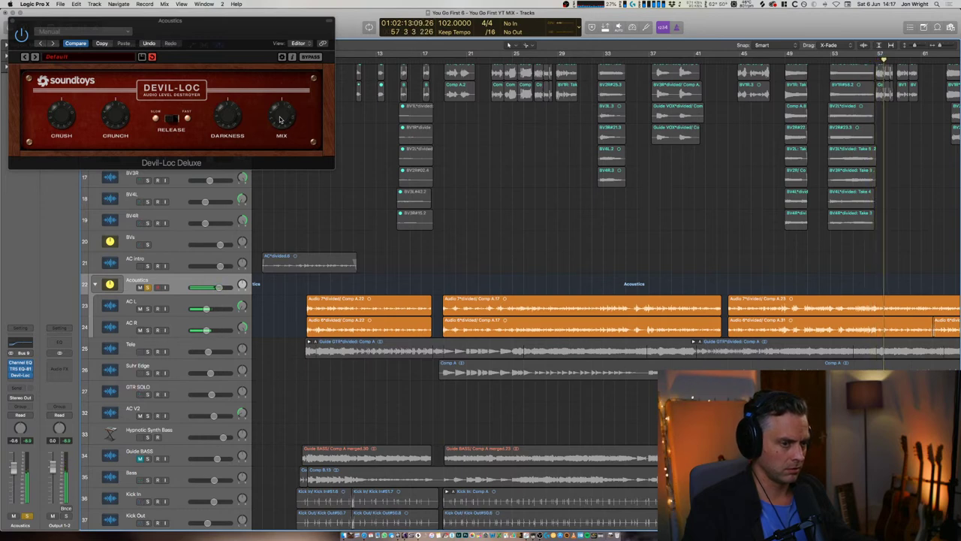
left_click(10, 20)
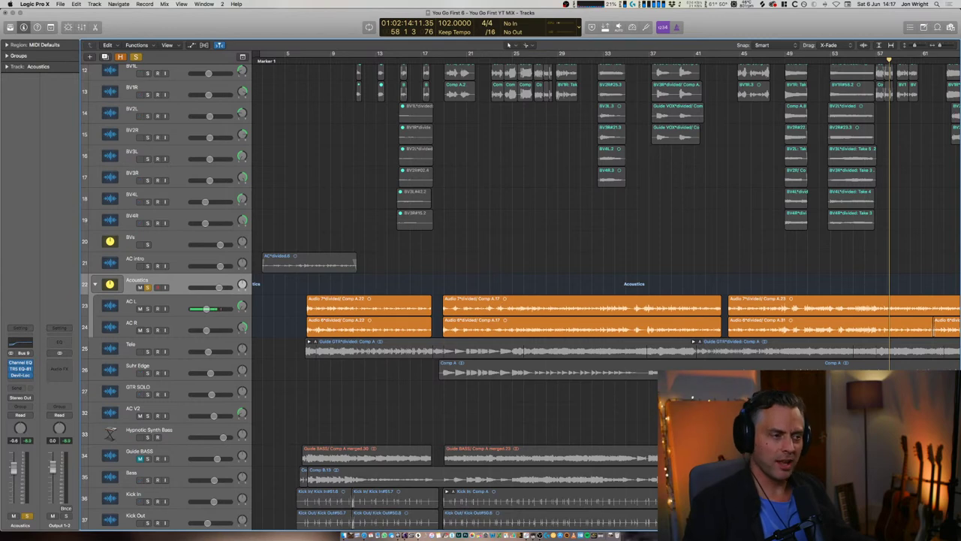
Step: Unsolo the Acoustics stack and play the full mix from bar 7
left_click(148, 287)
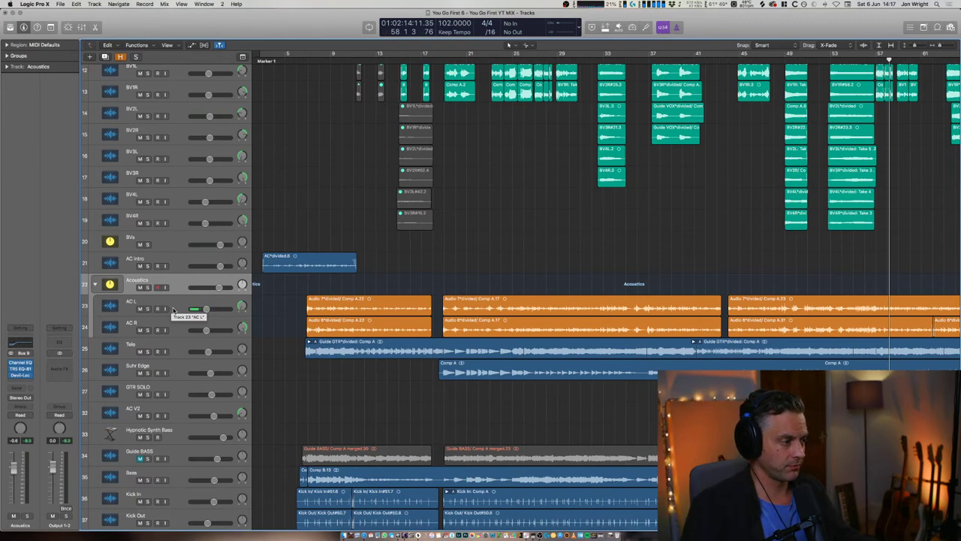
key("super+Up")
key("super+Up")
key("super+Left")
key("super+Left")
key("super+Left")
key("super+Left")
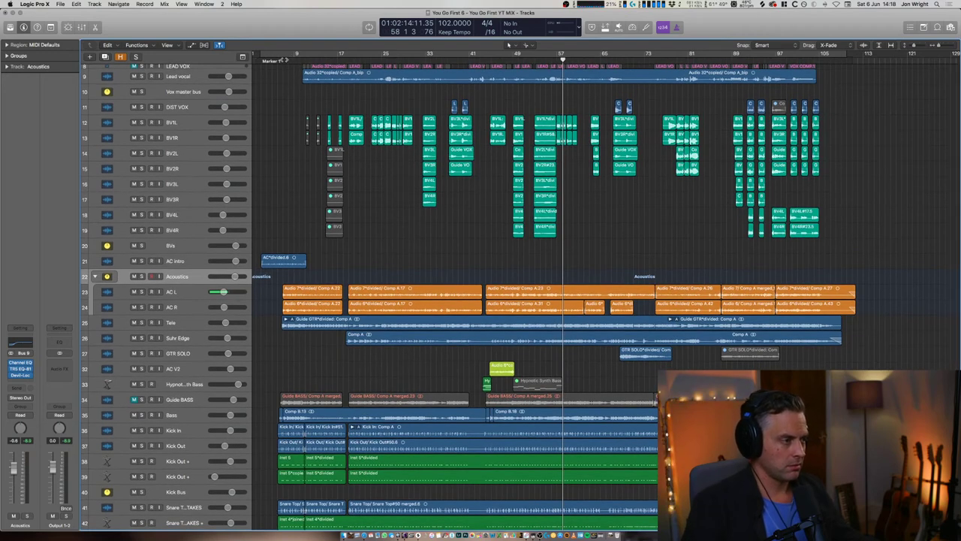
key("Return")
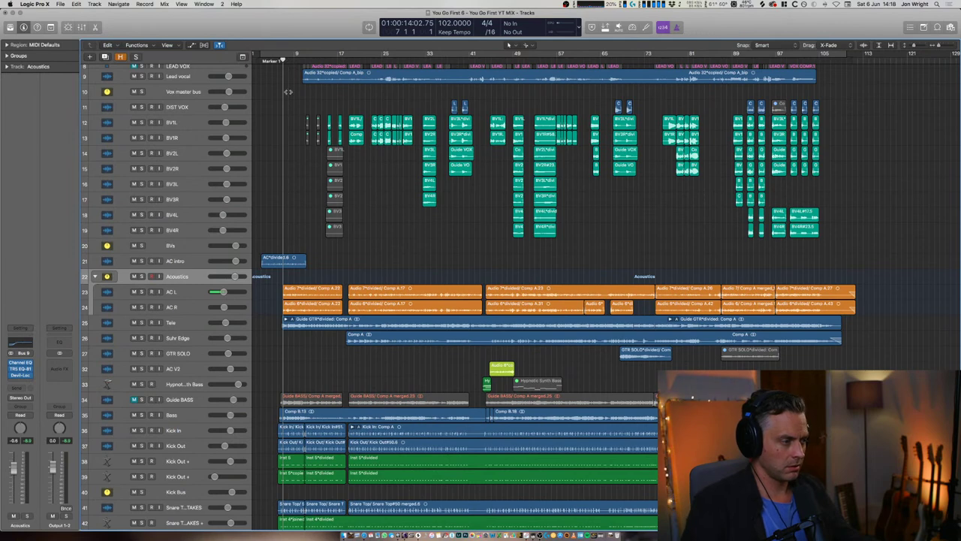
key("space")
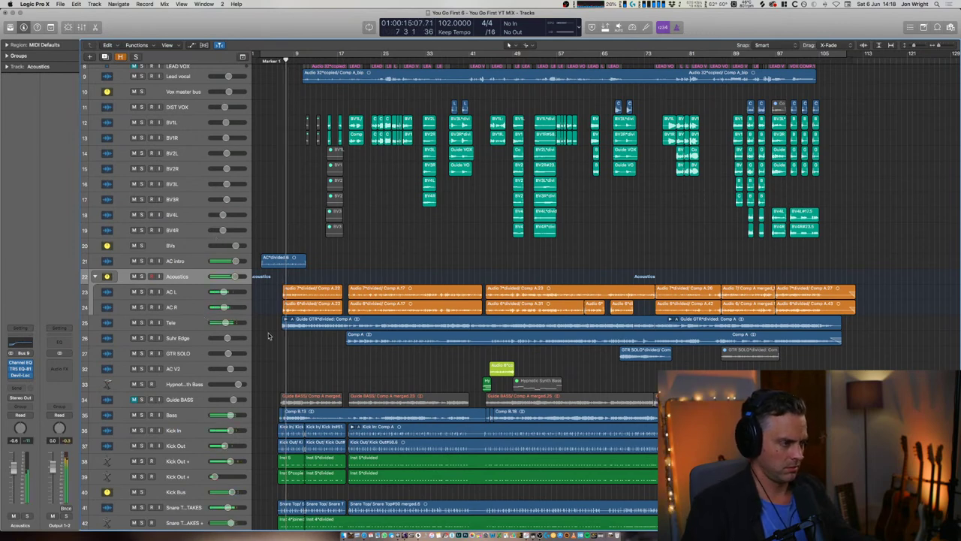
Step: Listen to the Tele track in solo, unsolo it and play the full mix from bar 2
left_click(173, 324)
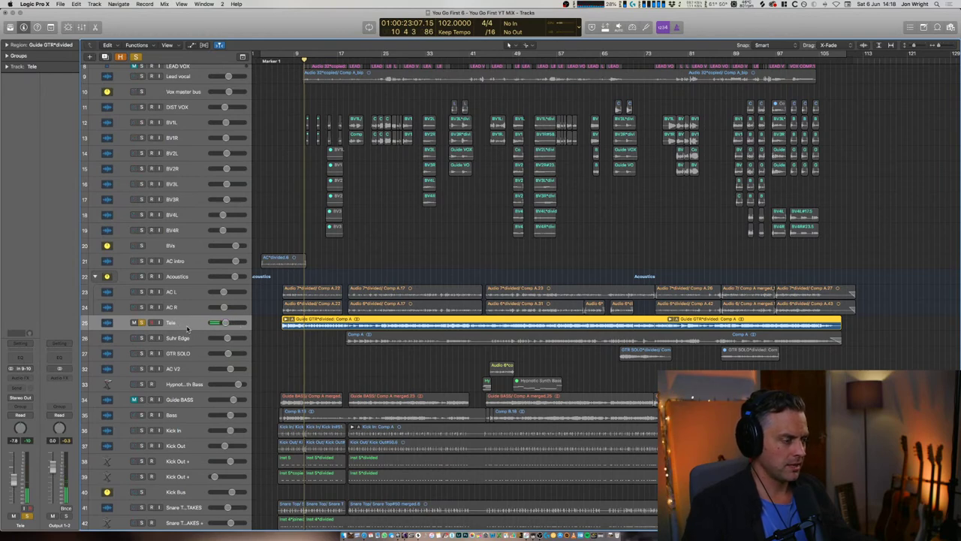
left_click(269, 332, "ctrl+alt")
left_click(140, 305)
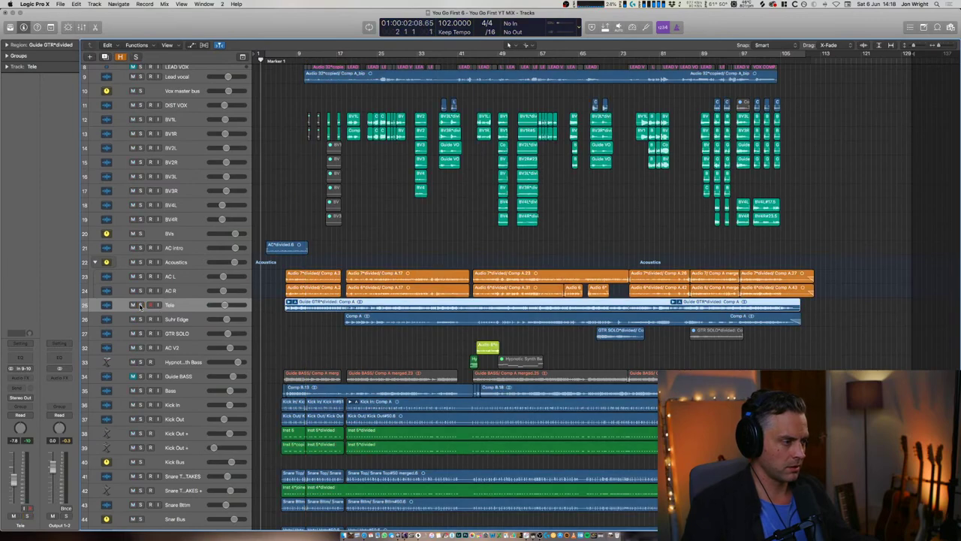
key("space")
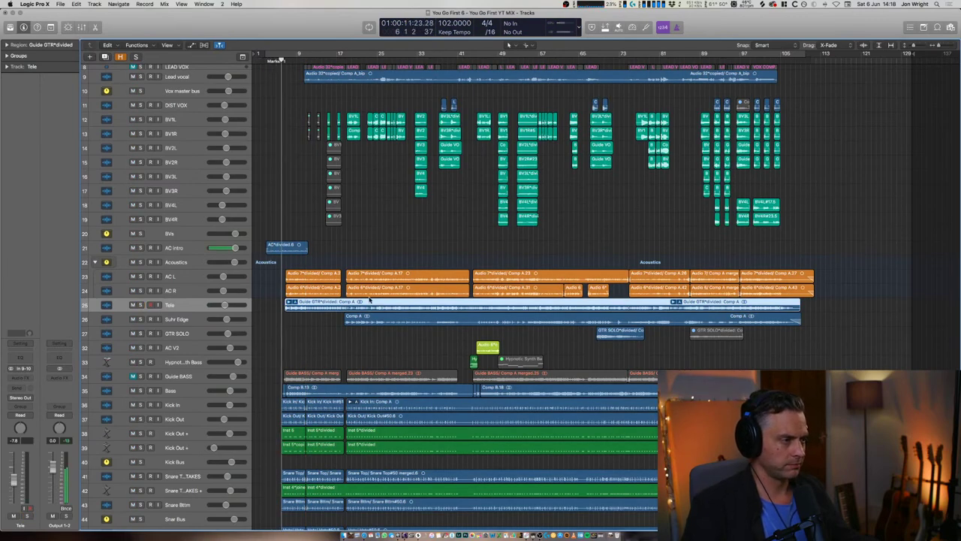
Step: Lower the Tele track's volume to -11.2 dB while the full mix plays
key("super+Up")
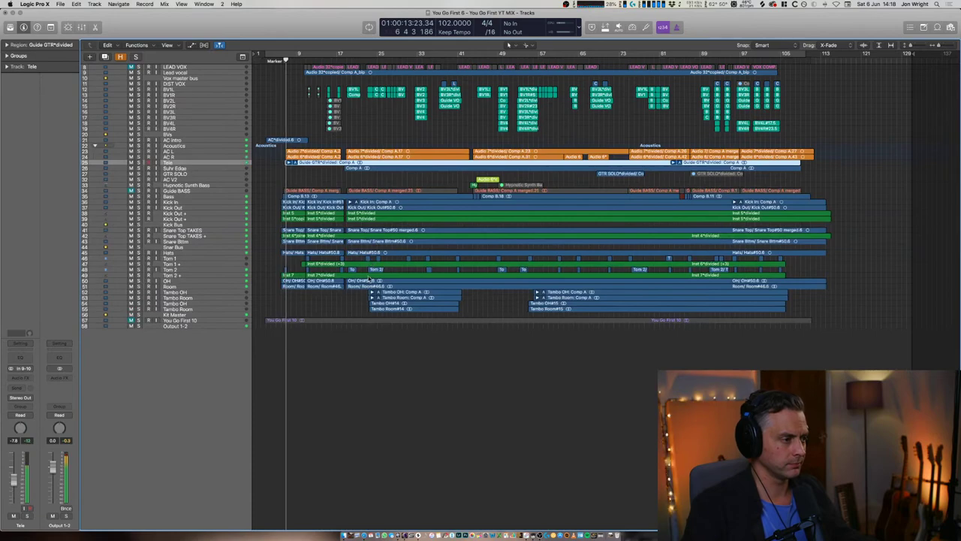
key("super+Down")
key("super+Down")
key("super+Down")
key("super+Right")
key("super+Right")
key("super+Right")
key("super+Right")
key("super+Right")
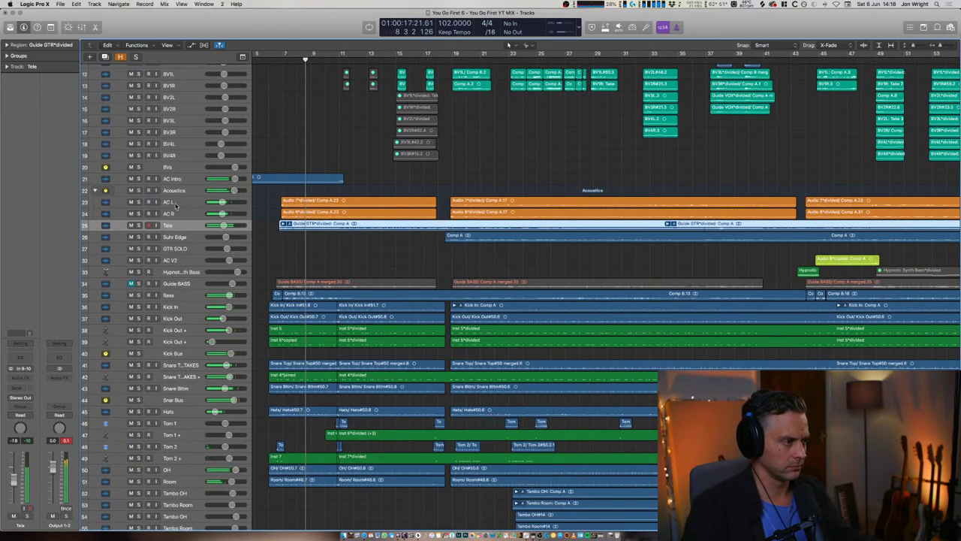
left_click(233, 192)
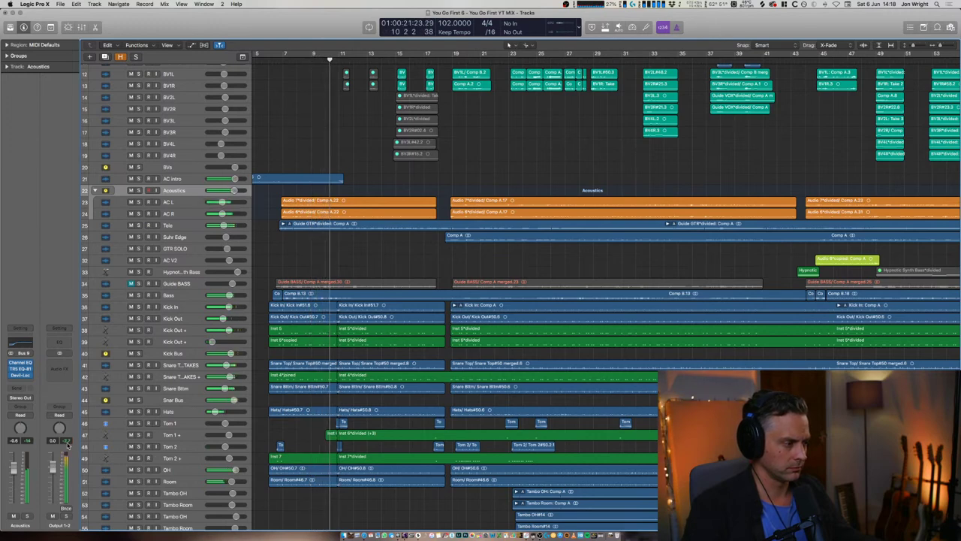
left_click(230, 228)
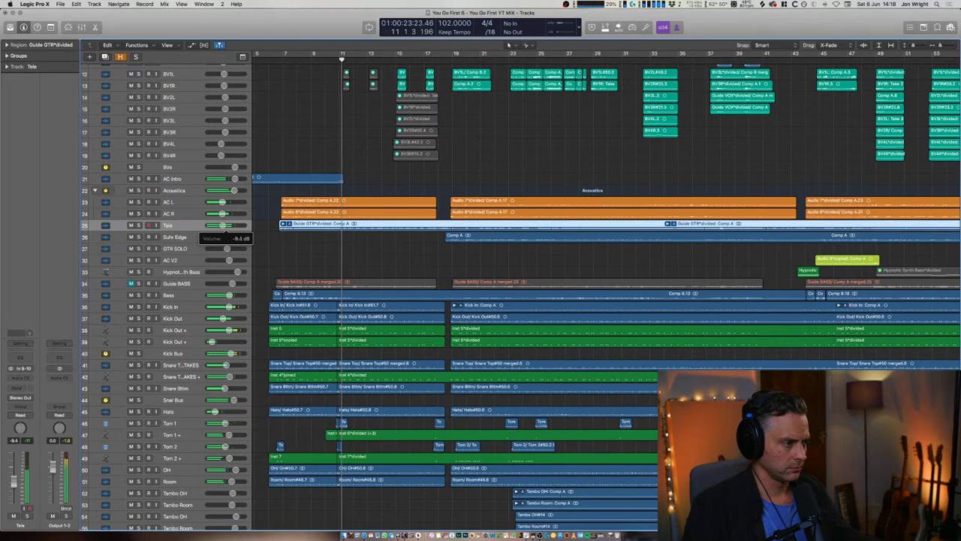
Step: Raise the Lead vocal track's volume to 0.0 dB against the playing mix
scroll(205, 130, "up", 3)
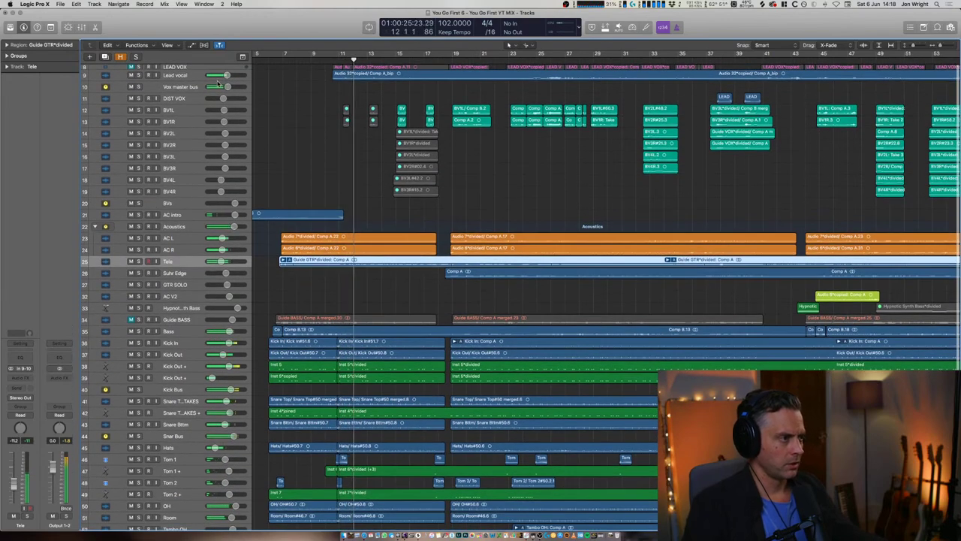
left_click_drag(228, 75, 235, 75)
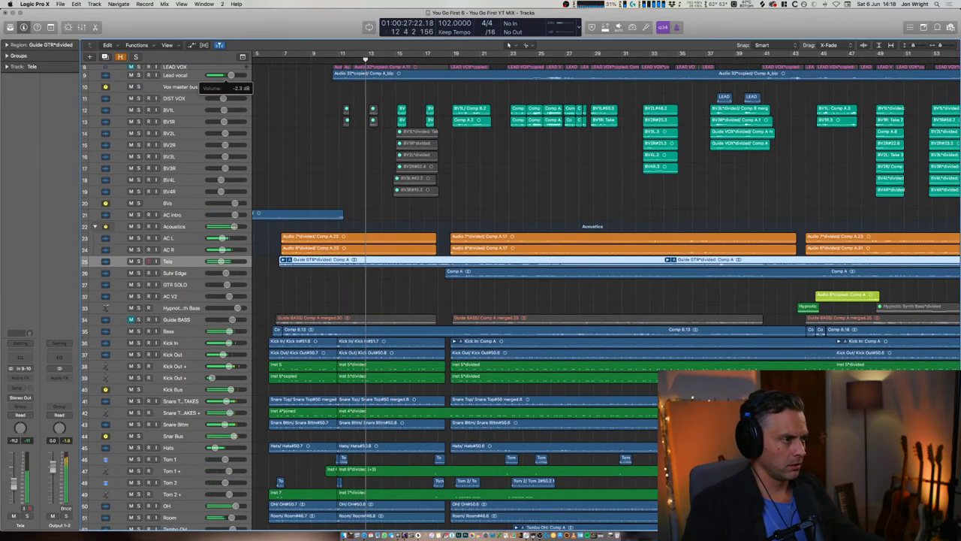
left_click(230, 86)
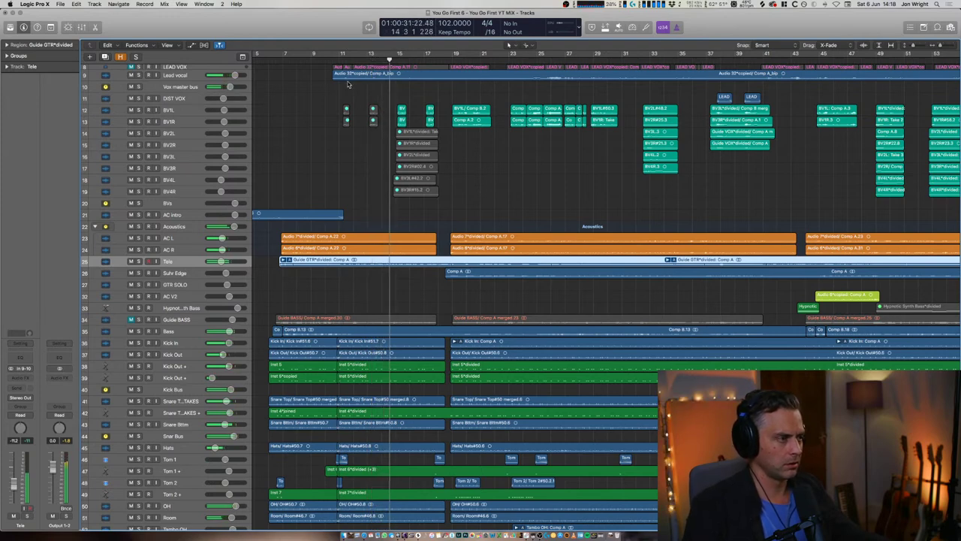
Step: Replay the mix from bar 11, enlarge the Lead vocal track in the arrangement and solo it
left_click(341, 60)
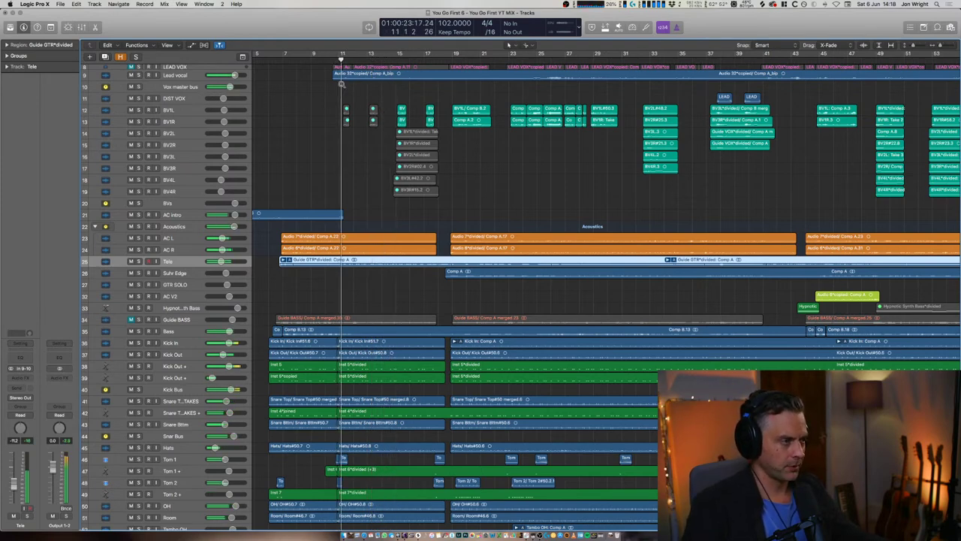
key("super+Down")
key("super+Down")
key("super+Down")
key("super+Down")
key("super+Down")
scroll(340, 129, "up", 10)
key("super+Right")
key("super+Right")
key("super+Right")
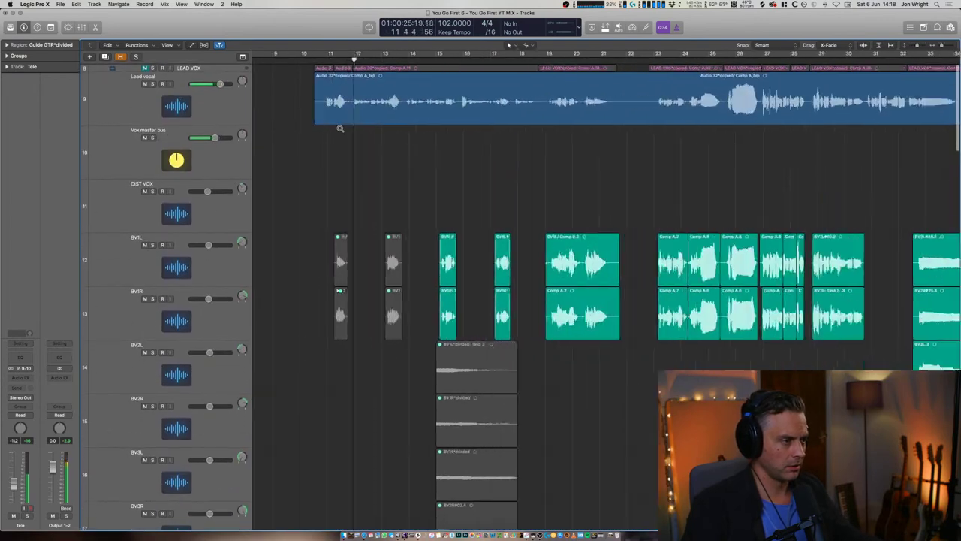
left_click(153, 84)
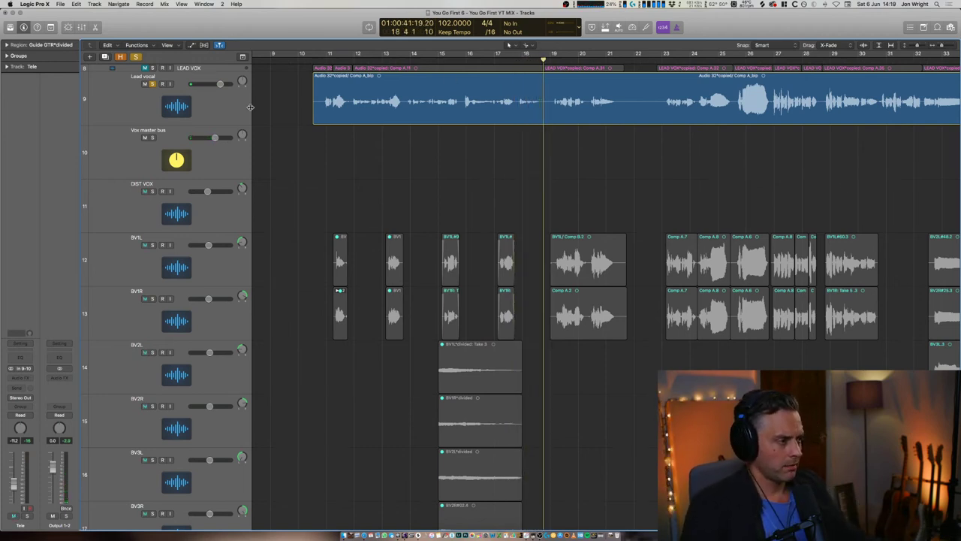
Step: Compare the channel strips of Lead vocal and Vox master bus to examine the vocal's bus routing
left_click(120, 161)
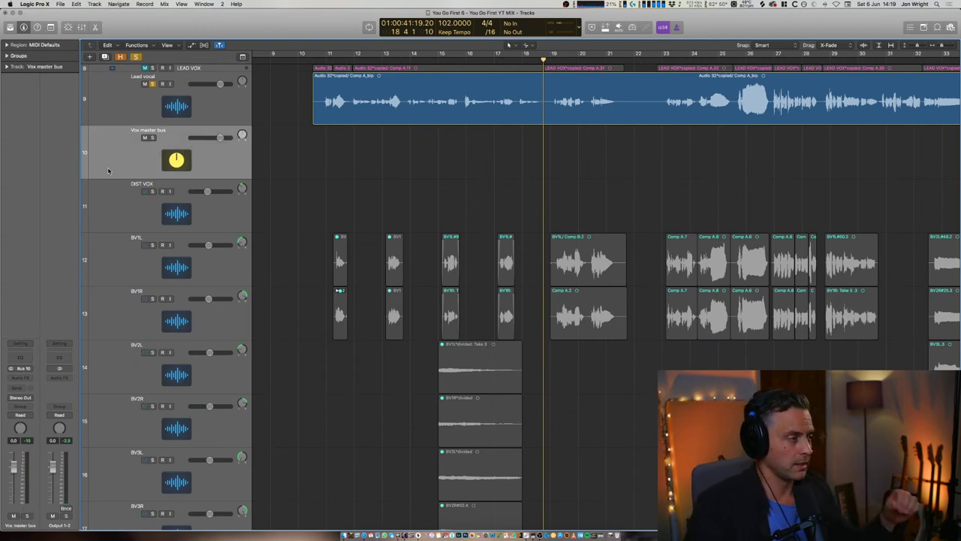
scroll(256, 140, "down", 1)
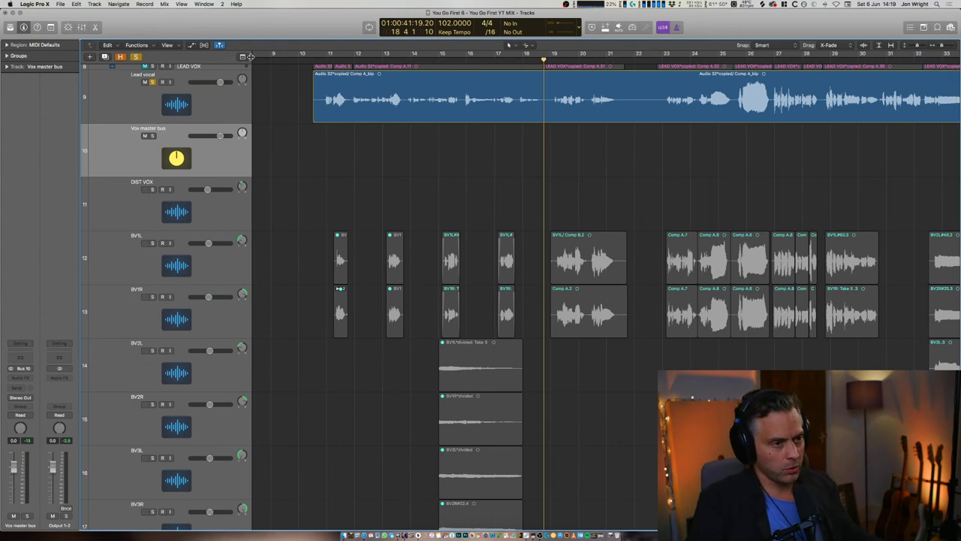
left_click(171, 109)
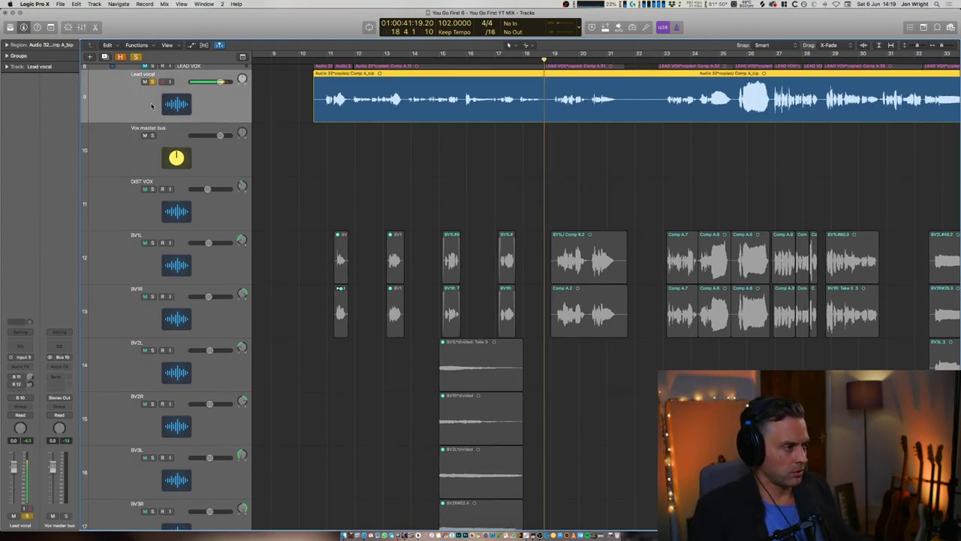
left_click(158, 147)
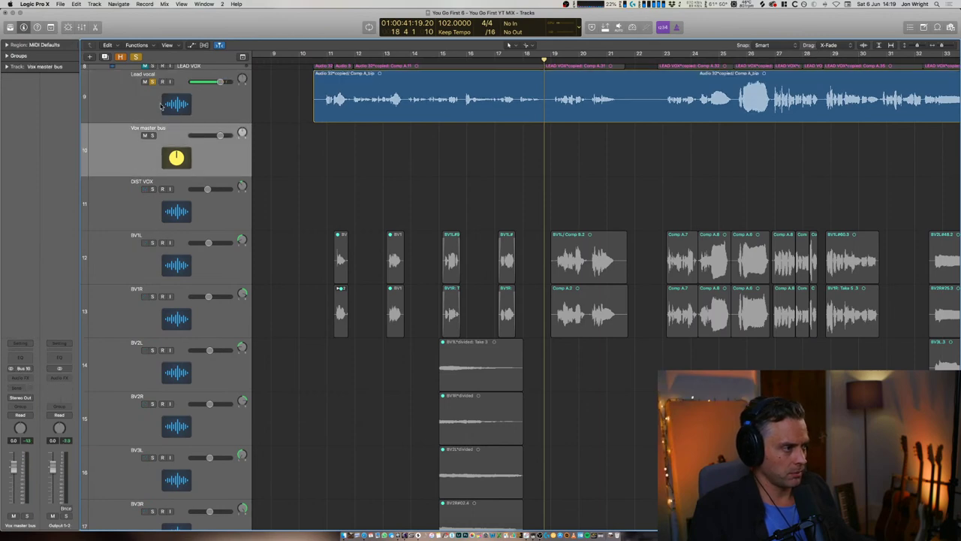
left_click(161, 106)
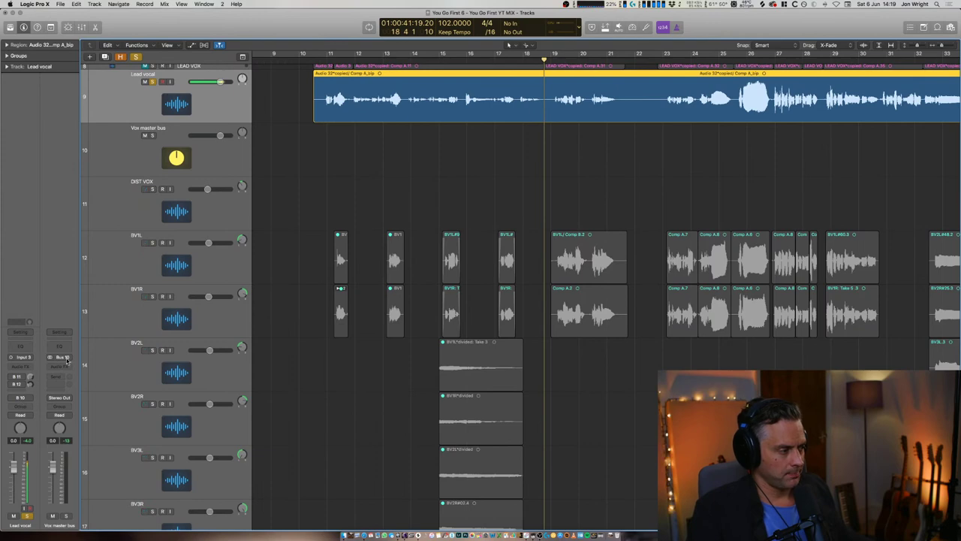
left_click(183, 173)
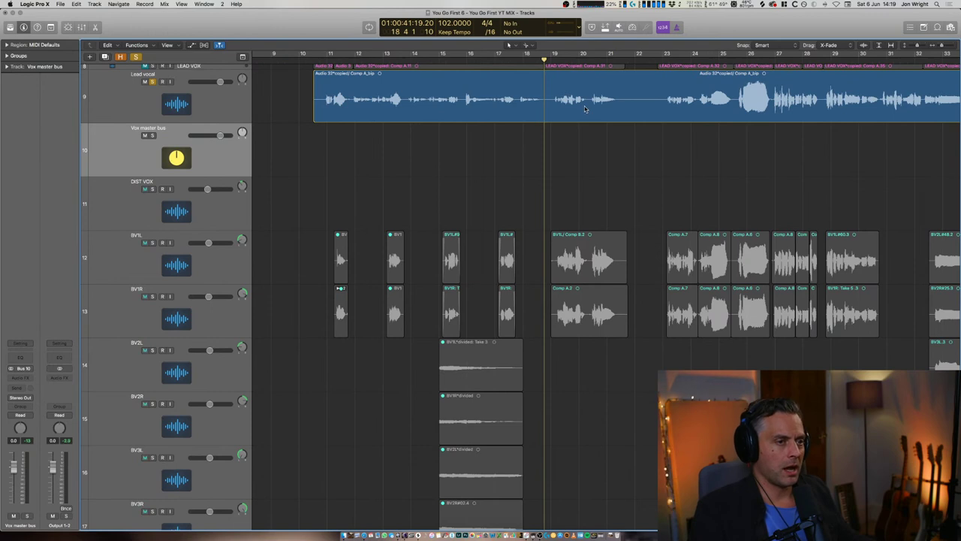
Step: Examine the Lead vocal region's waveform across the song for level differences between quiet and loud phrases
left_click(169, 103)
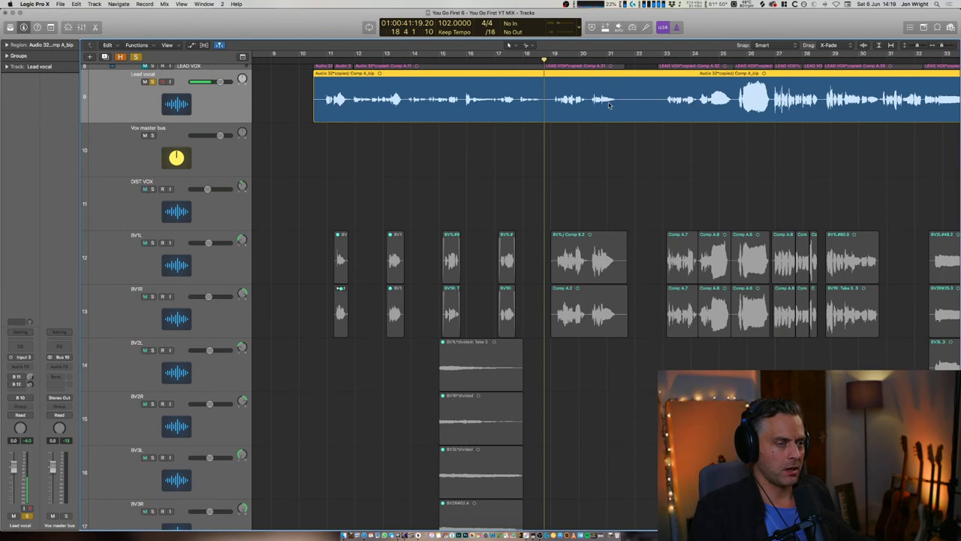
scroll(610, 105, "down", 5)
scroll(613, 106, "up", 2)
scroll(611, 106, "right", 3)
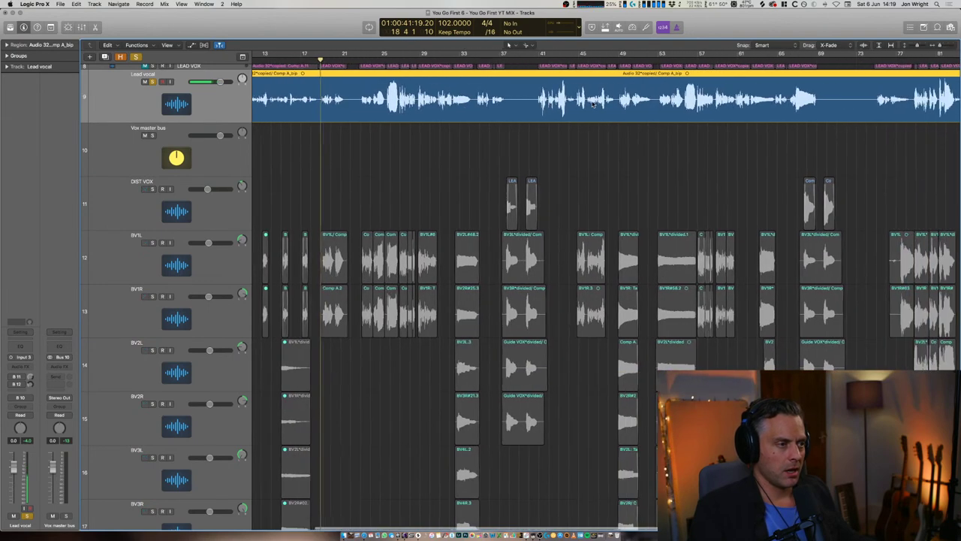
scroll(302, 111, "left", 2)
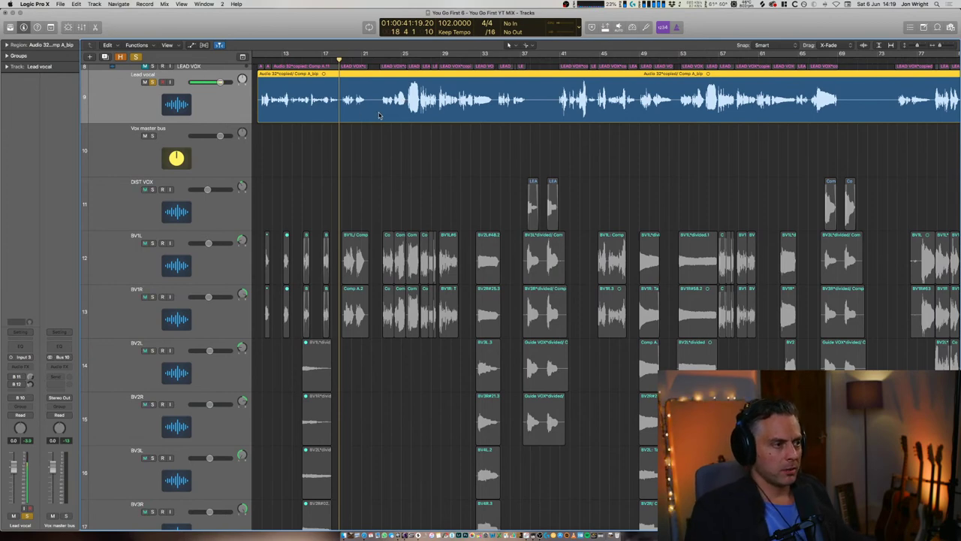
scroll(384, 110, "up", 3)
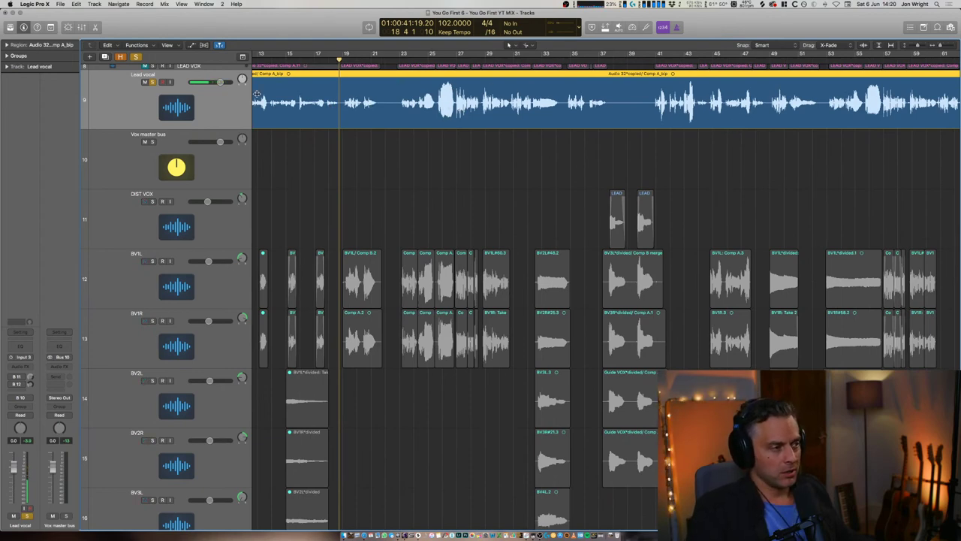
scroll(325, 108, "left", 5)
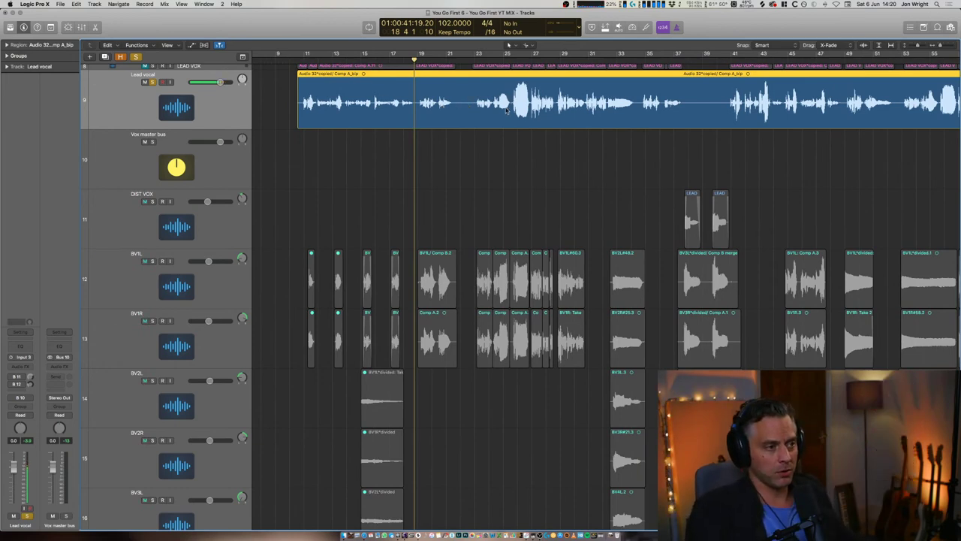
Step: Show automation and try drawing a dip over the loud phrase near bar 26 in the Lead vocal's send automation
key("a")
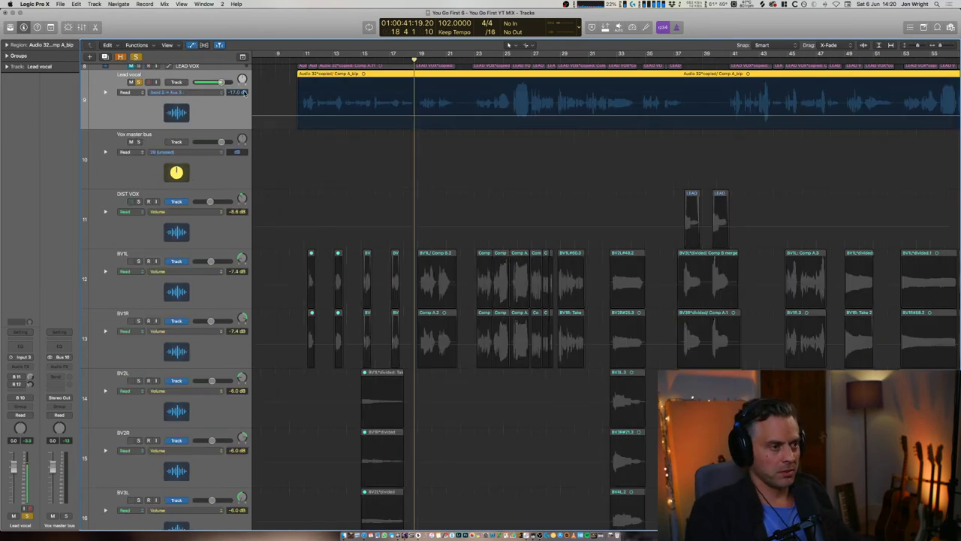
left_click(501, 114)
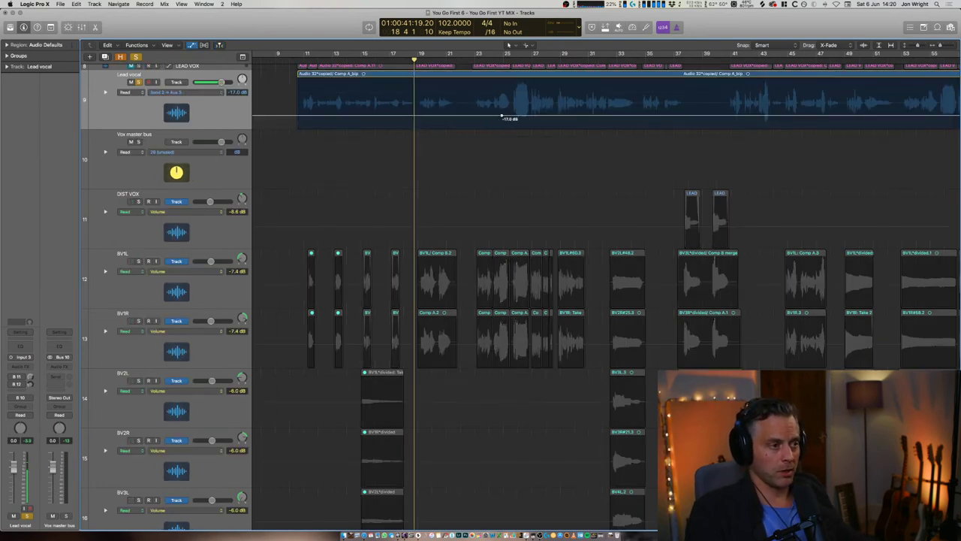
left_click_drag(501, 115, 513, 99)
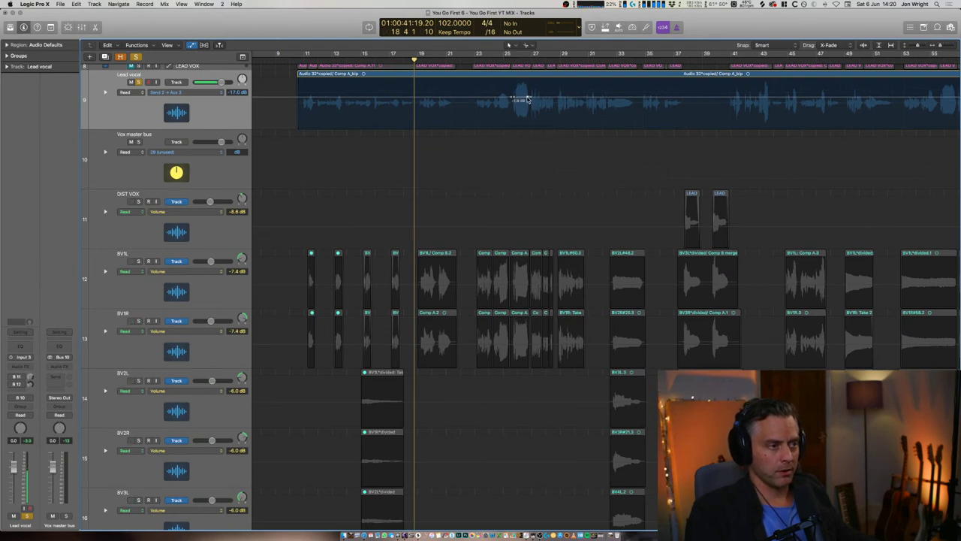
left_click_drag(523, 98, 523, 112)
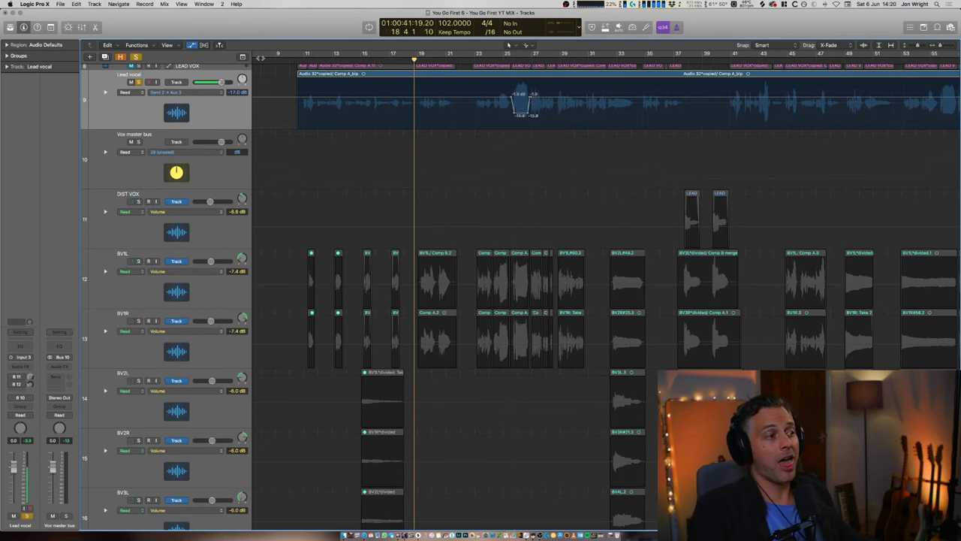
Step: Replay the soloed Lead vocal from bar 11 and insert Softube's Weiss Deess on its channel
left_click(170, 163)
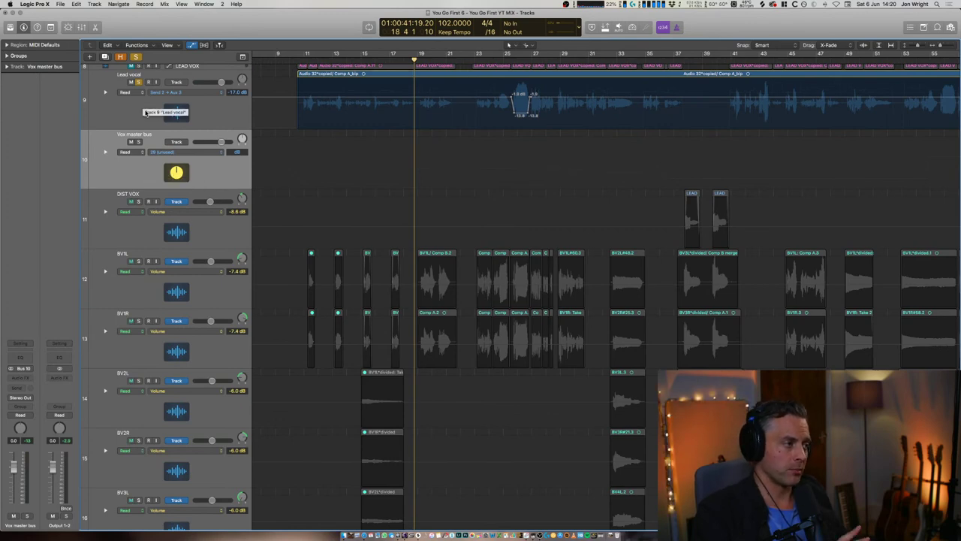
left_click(146, 112)
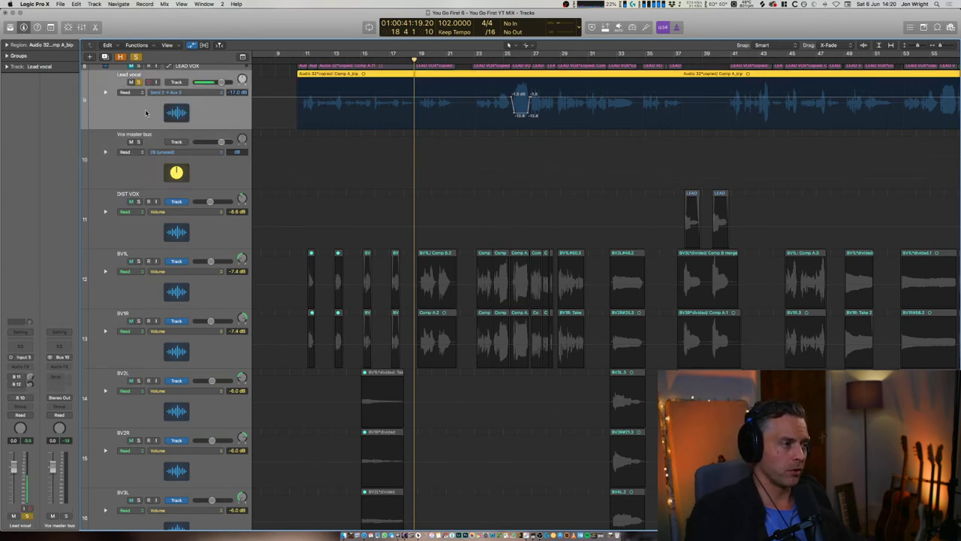
left_click(301, 60)
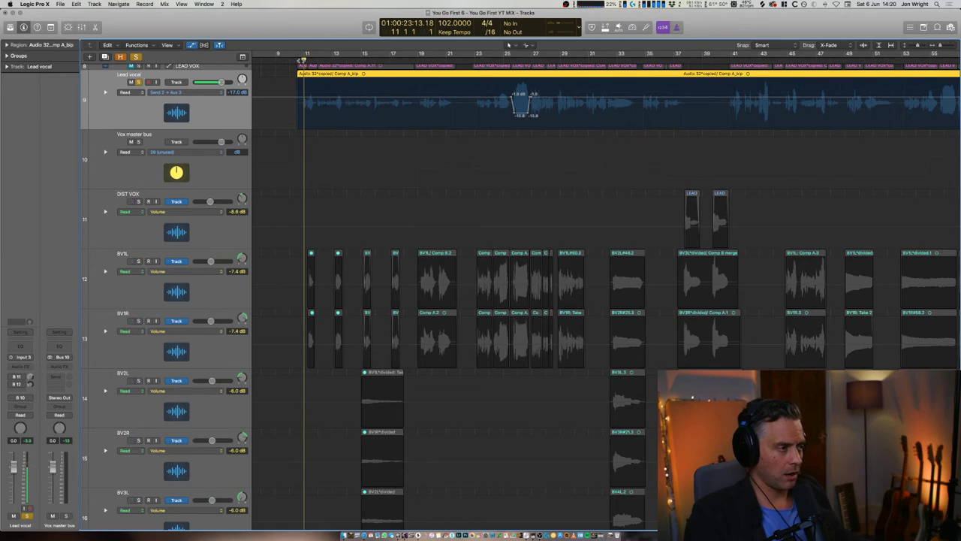
key("space")
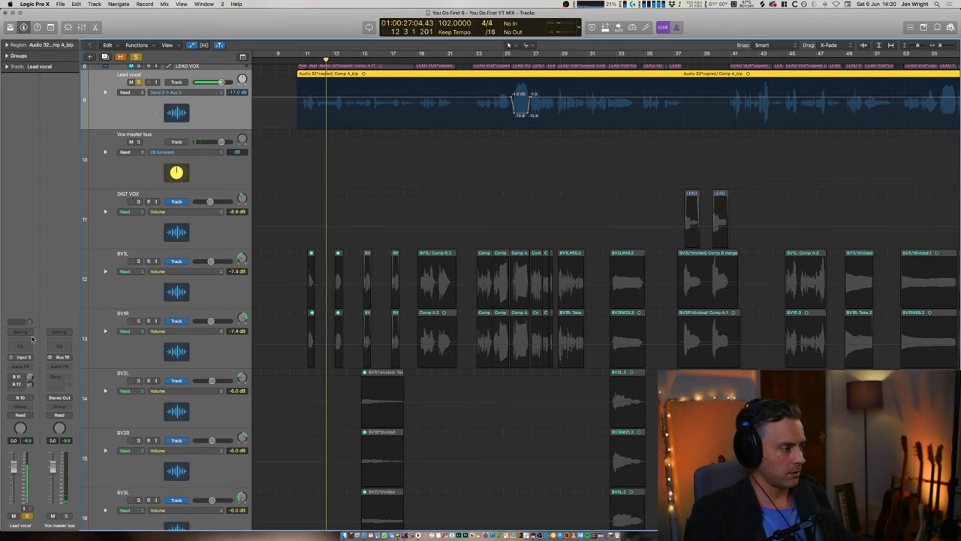
left_click(22, 367)
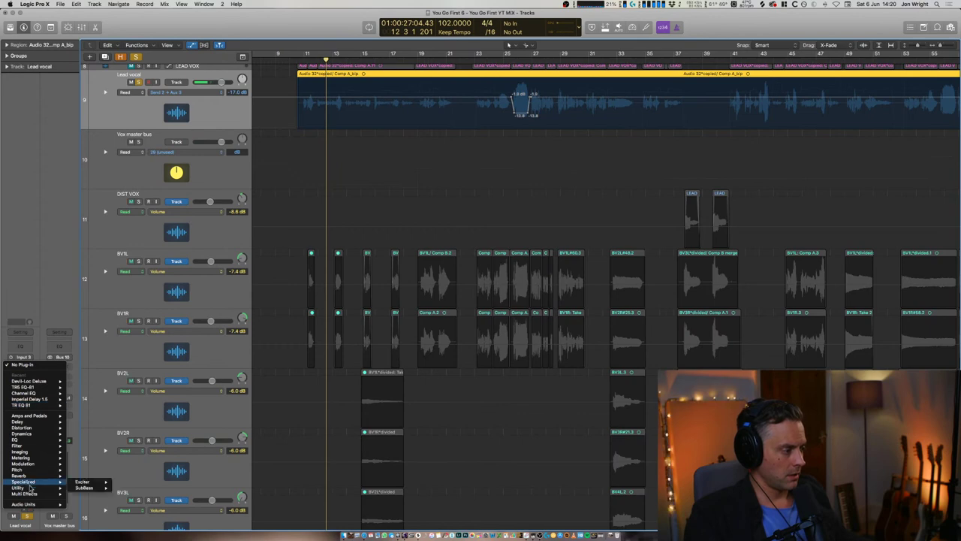
mouse_move(34, 503)
mouse_move(102, 482)
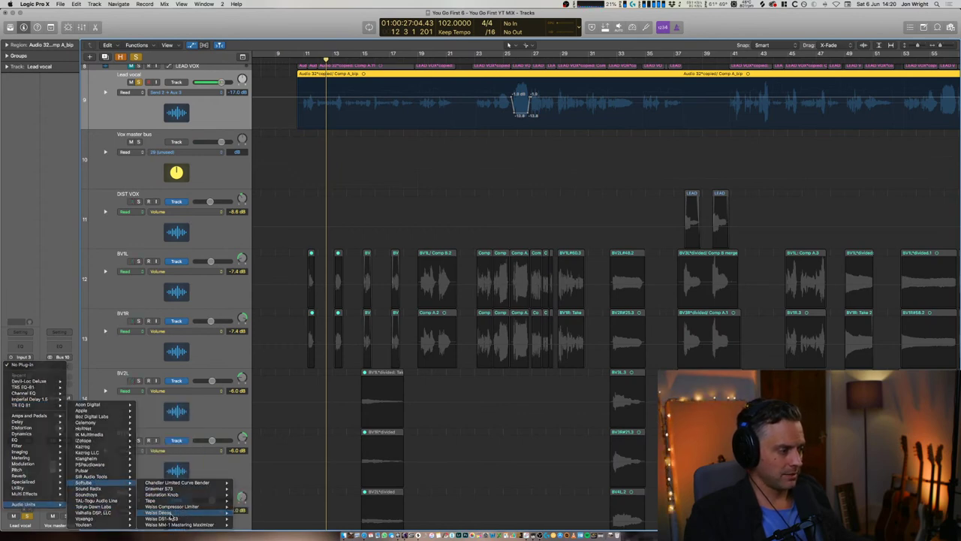
left_click(247, 512)
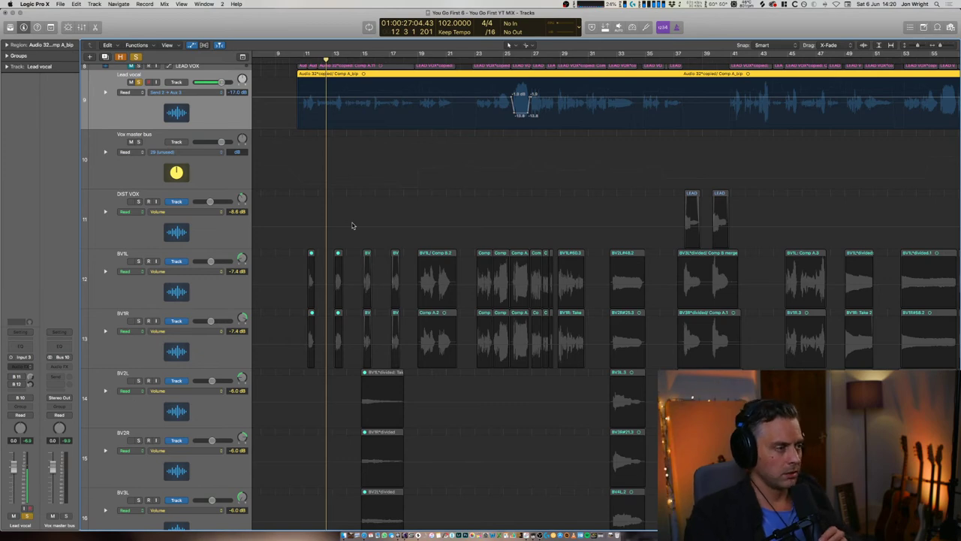
Step: Set the Weiss Deess high band's threshold to -31.0 dB and extend its range to lower frequencies while the Lead vocal plays
key("space")
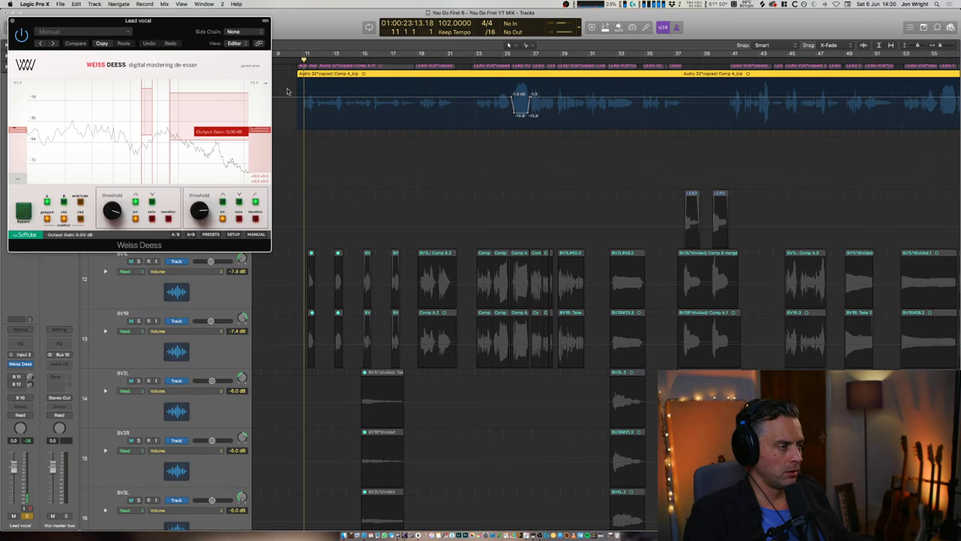
mouse_move(170, 160)
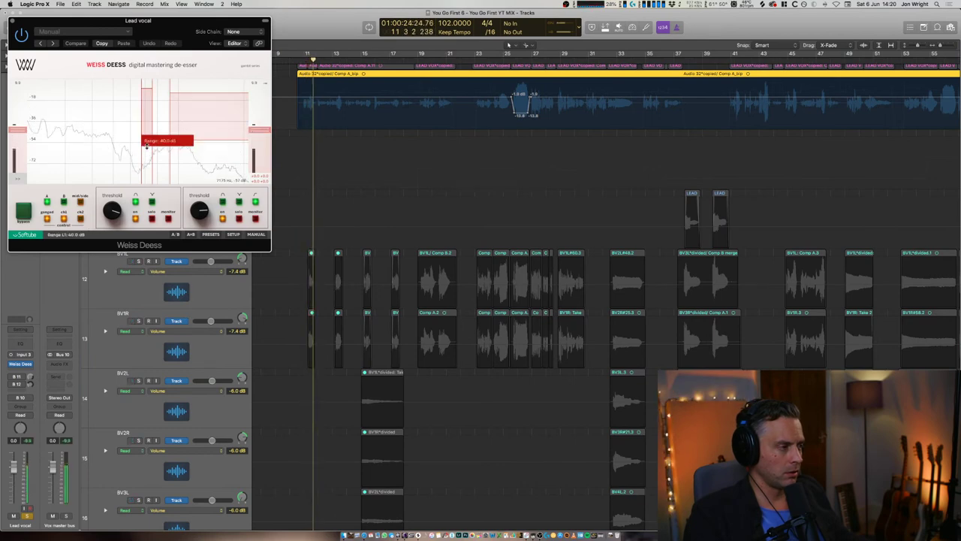
left_click_drag(201, 110, 200, 125)
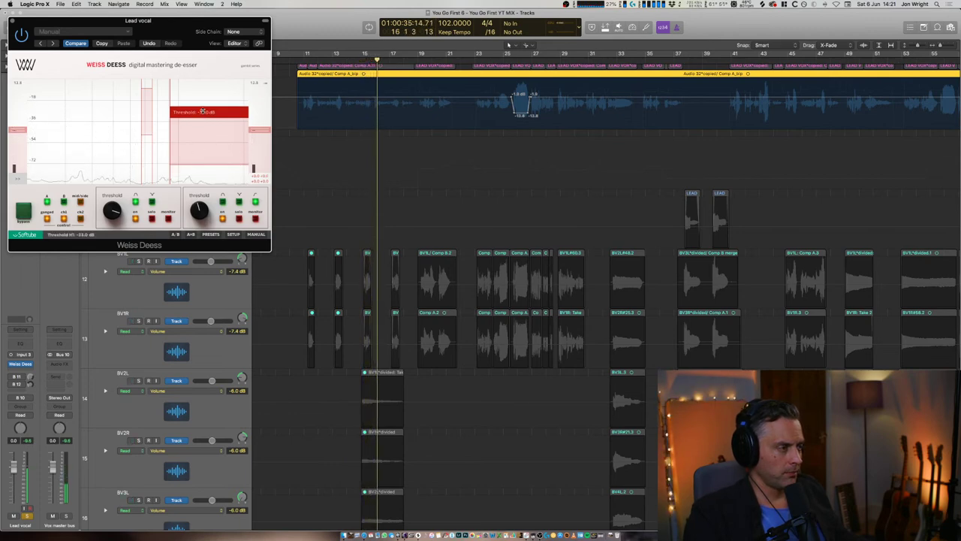
key("space")
key("space")
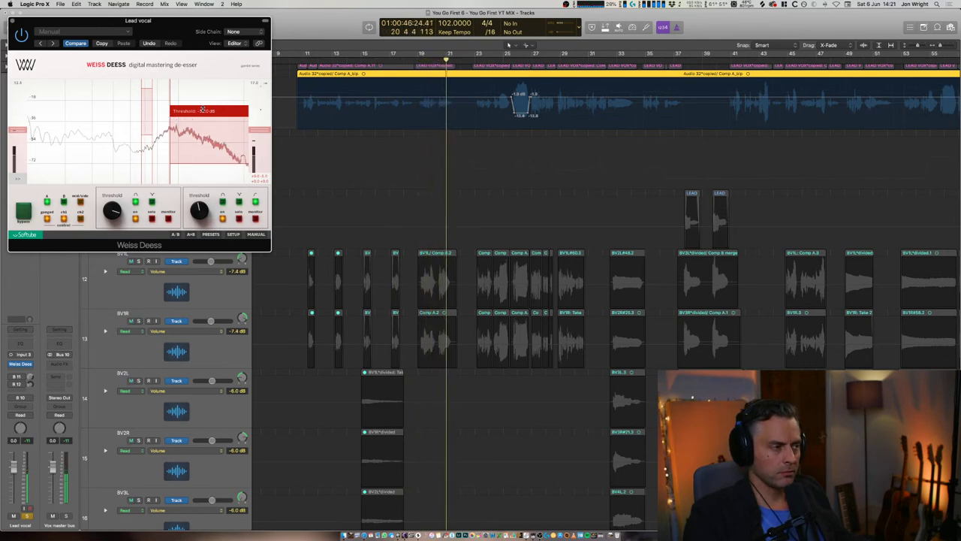
left_click_drag(202, 110, 151, 87)
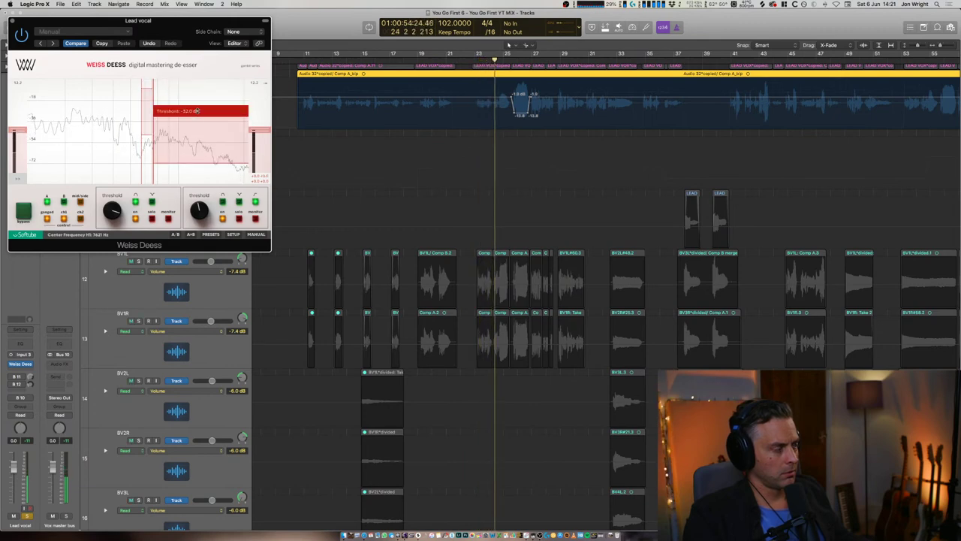
left_click_drag(198, 111, 198, 108)
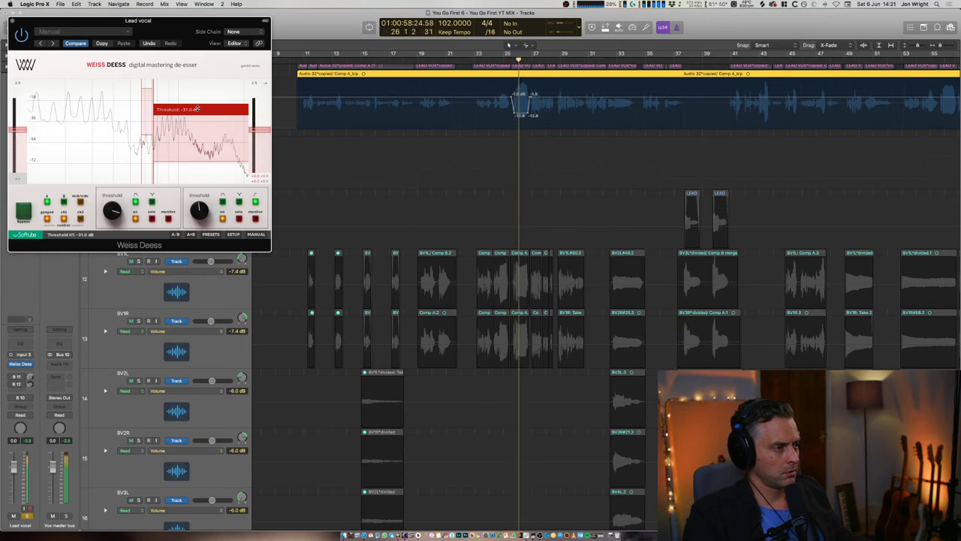
left_click(12, 22)
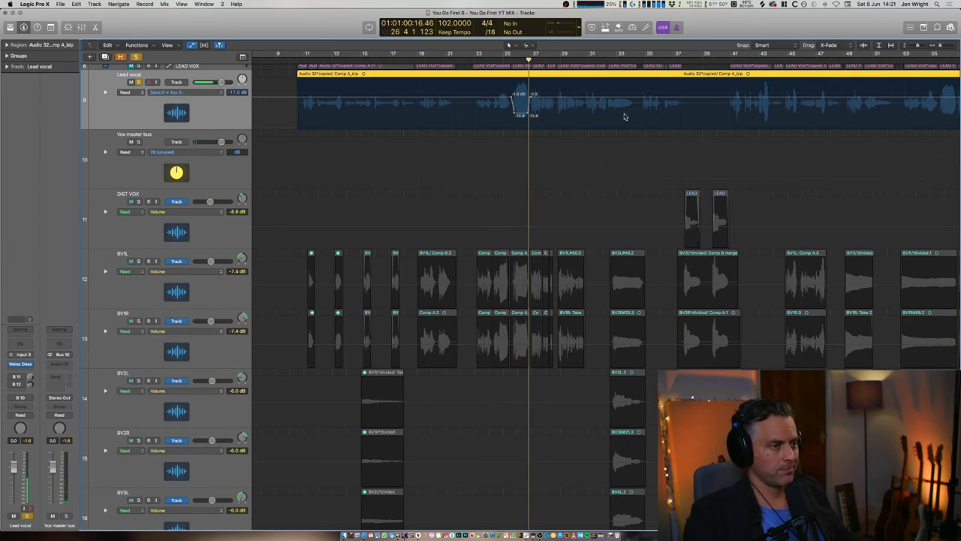
Step: Delete the send automation points along the whole Lead vocal track
left_click_drag(627, 119, 254, 79)
key("BackSpace")
key("super+Left")
key("super+Left")
key("super+Left")
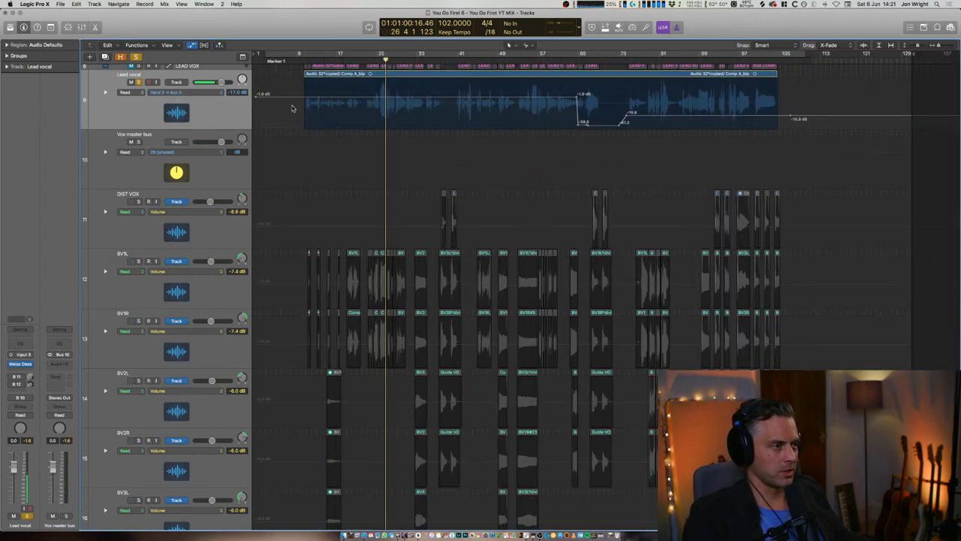
left_click_drag(256, 94, 768, 135)
key("Delete")
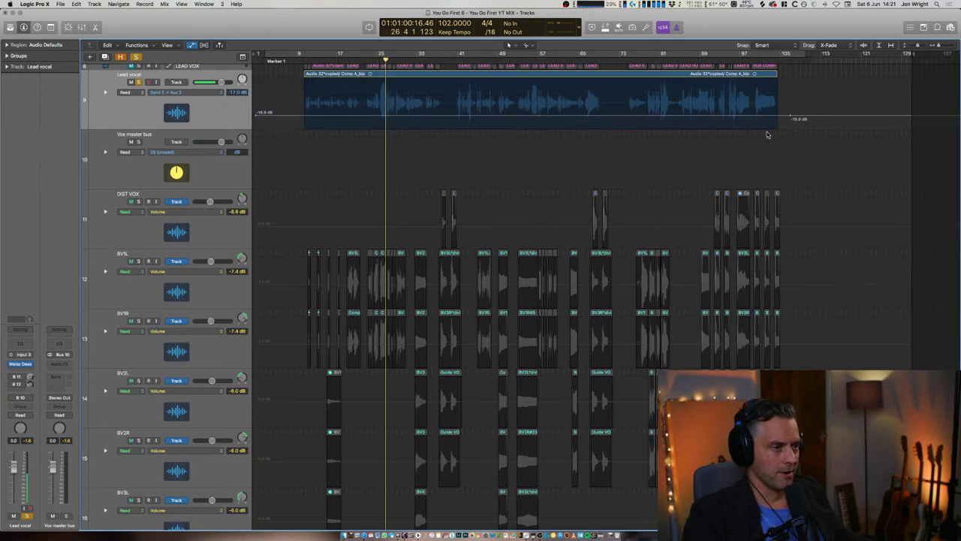
Step: Display the Lead vocal's volume automation and review its level rides phrase by phrase
left_click(181, 93)
left_click(190, 80)
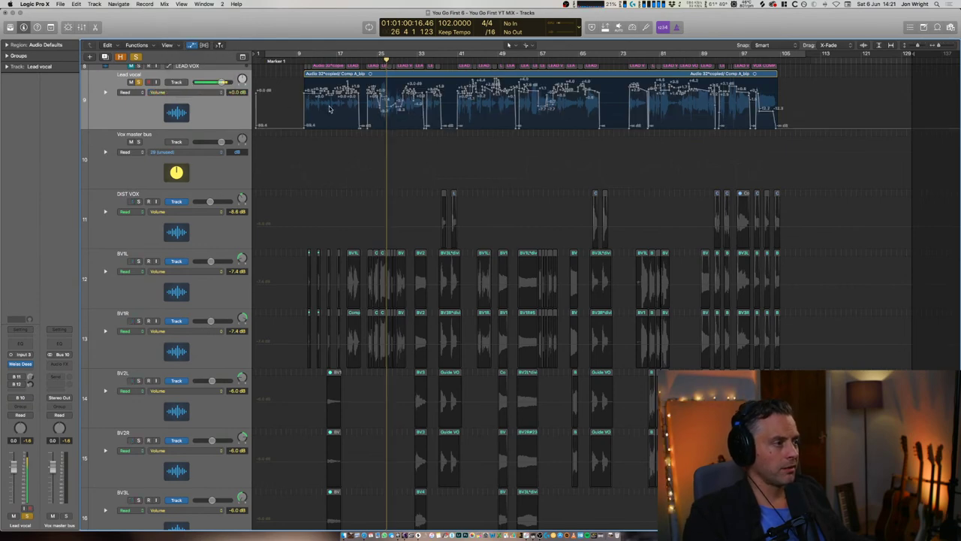
key("super+Right")
key("super+Right")
key("super+Right")
key("super+Right")
scroll(374, 111, "left", 5)
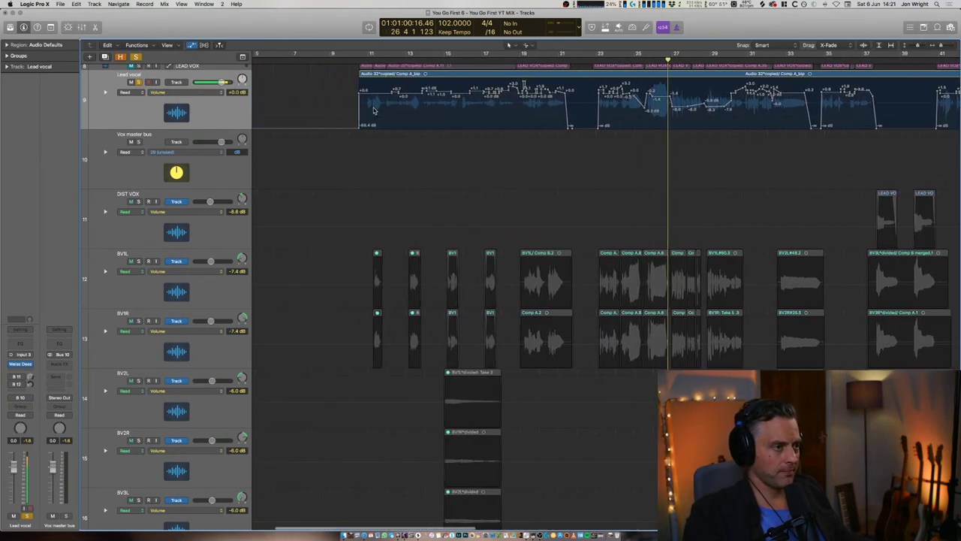
scroll(581, 121, "right", 3)
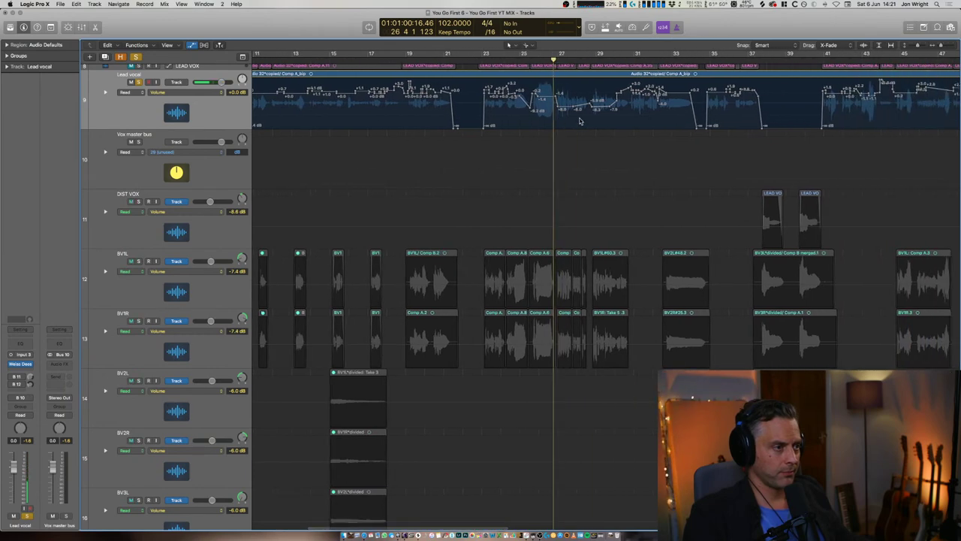
scroll(579, 121, "left", 5)
Step: Select the Vox master bus, replay from bar 10 and unsolo Lead vocal to hear the full mix
left_click(175, 172)
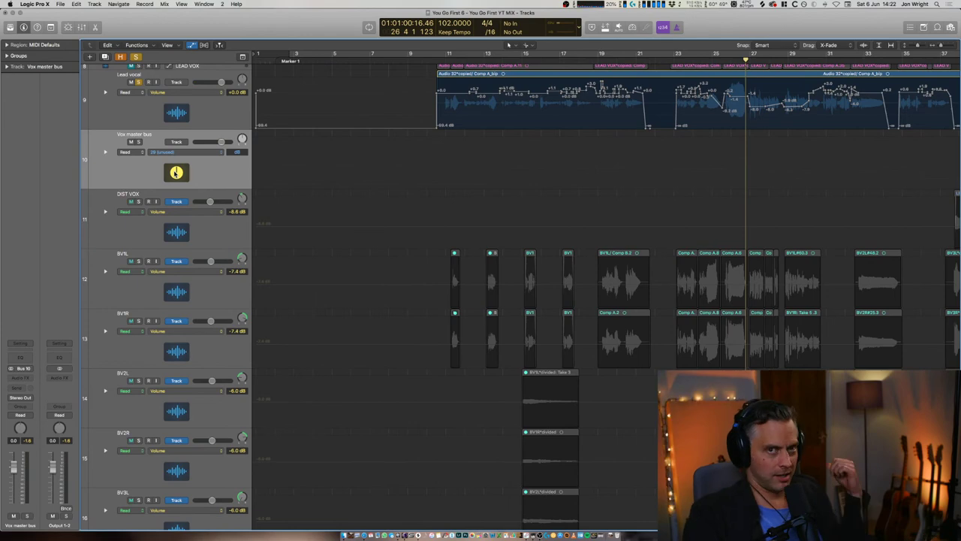
scroll(299, 128, "right", 5)
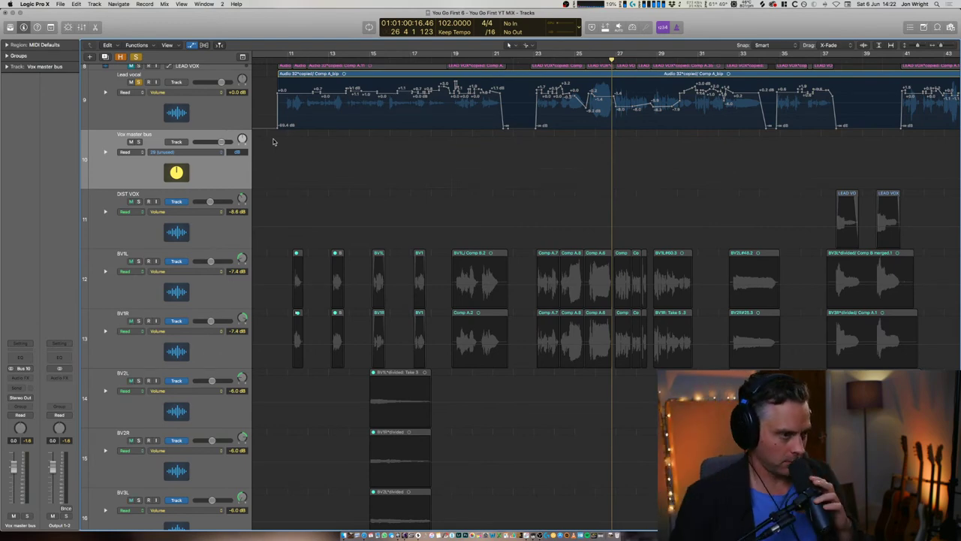
left_click(270, 58)
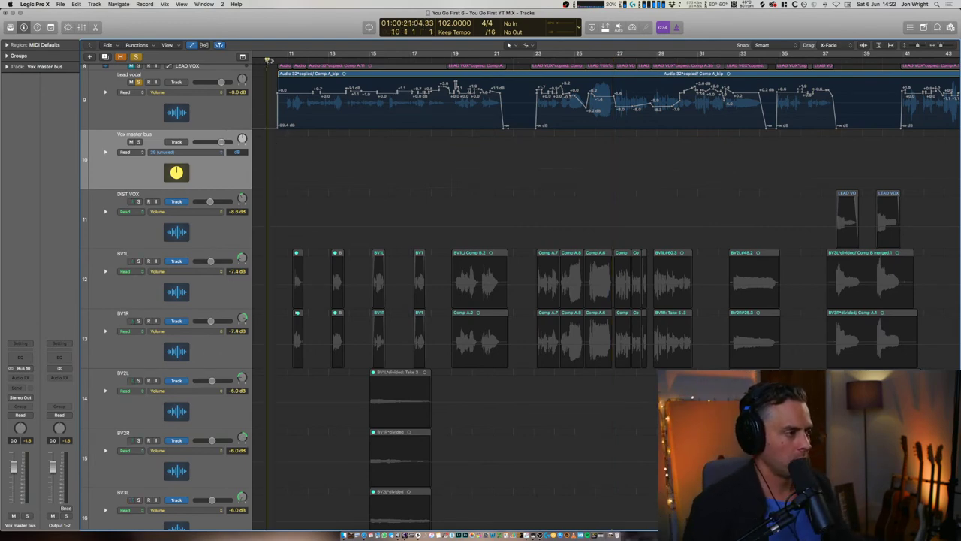
left_click(138, 82)
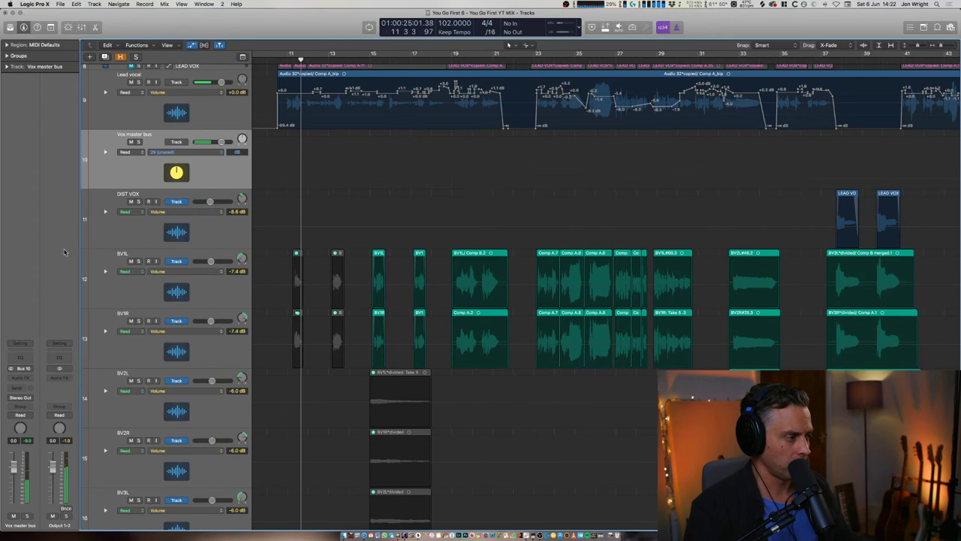
Step: Insert the IK Multimedia TR5 White 2A compressor on the Vox master bus
left_click(21, 380)
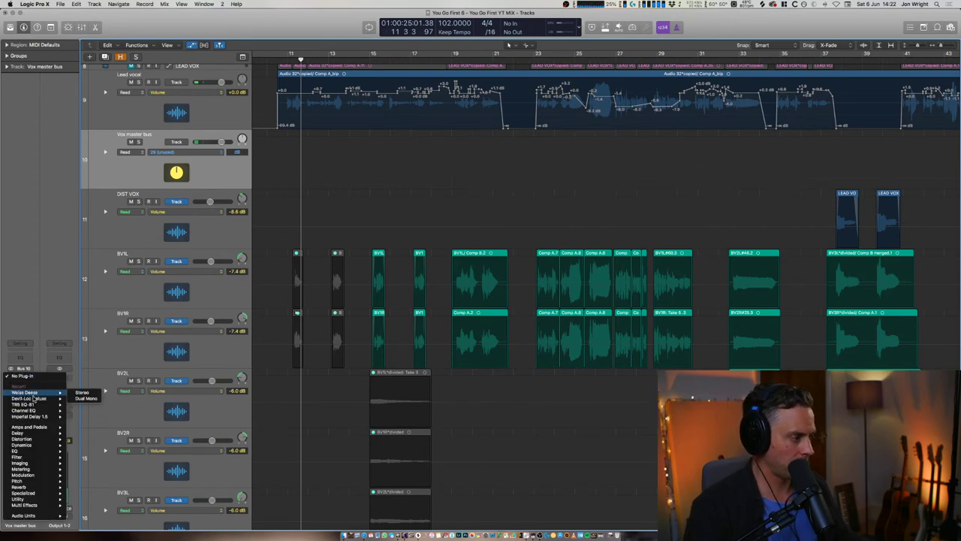
mouse_move(36, 518)
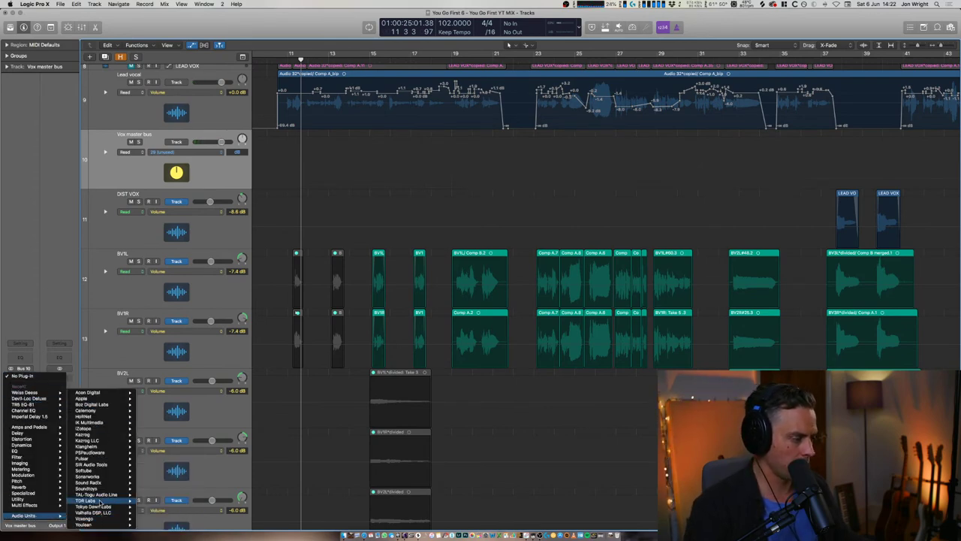
mouse_move(109, 508)
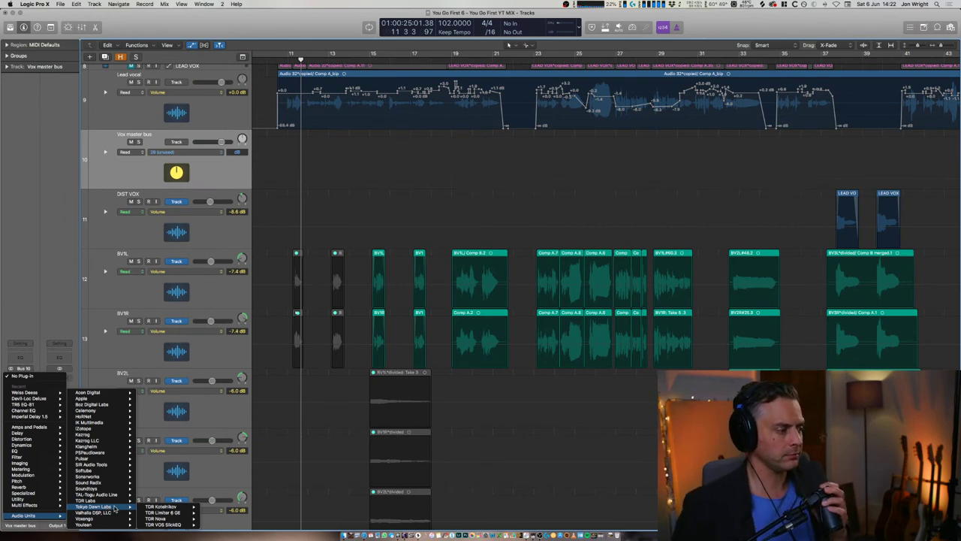
mouse_move(118, 477)
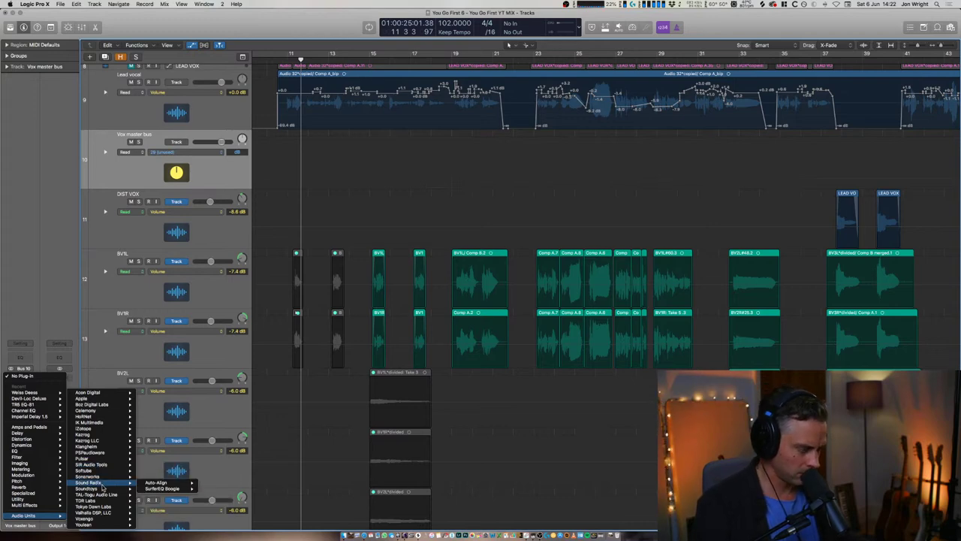
mouse_move(96, 423)
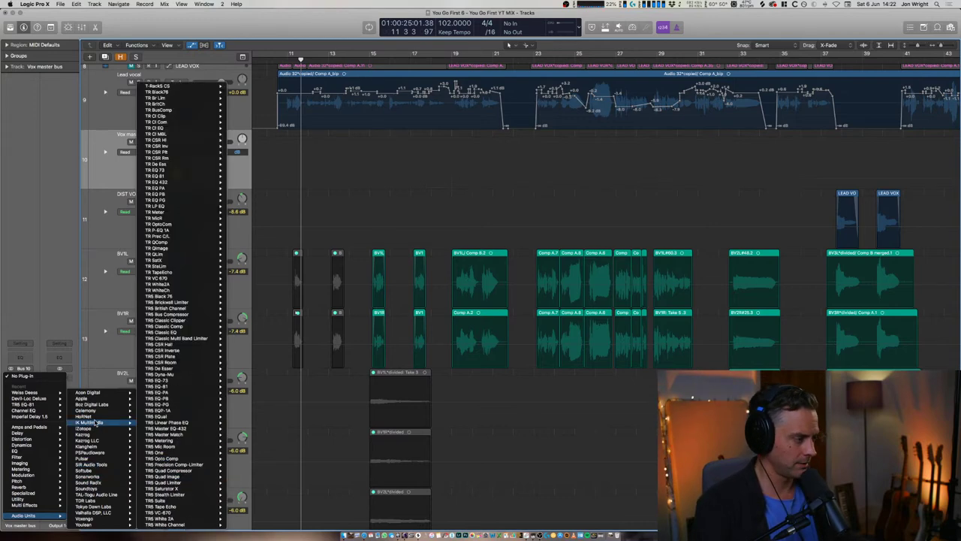
left_click(161, 519)
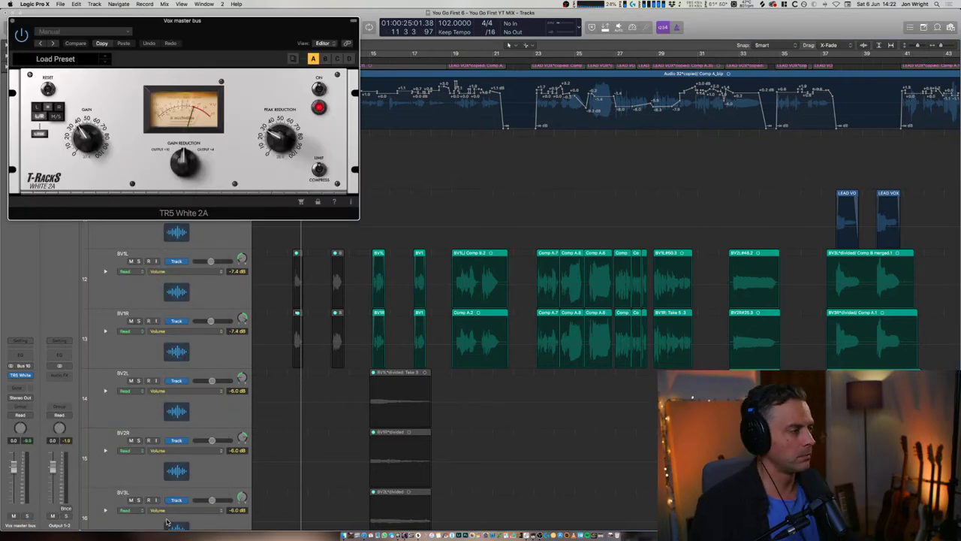
Step: Lower the White 2A's gain and raise its peak reduction slightly while the mix plays, and move its window clear of the track list
key("space")
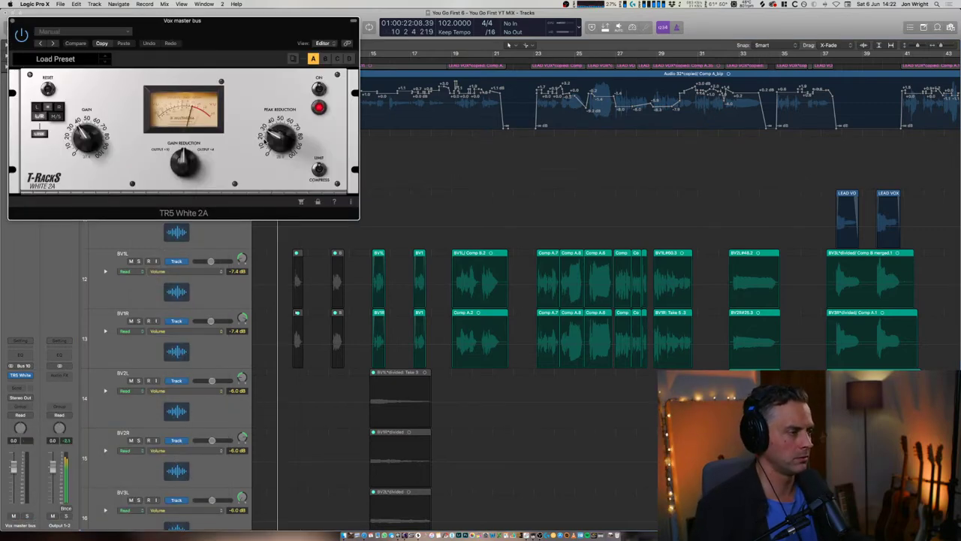
left_click_drag(86, 138, 86, 159)
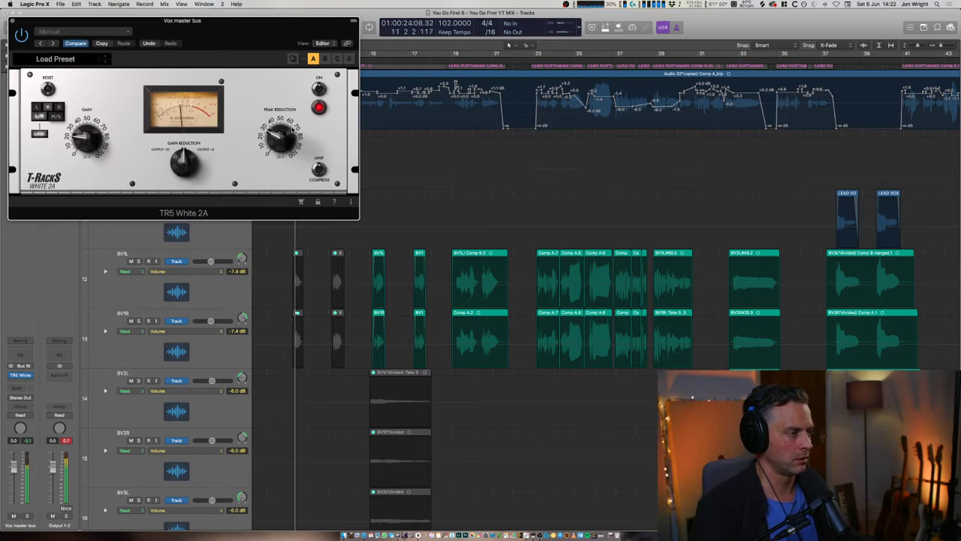
left_click_drag(276, 139, 266, 144)
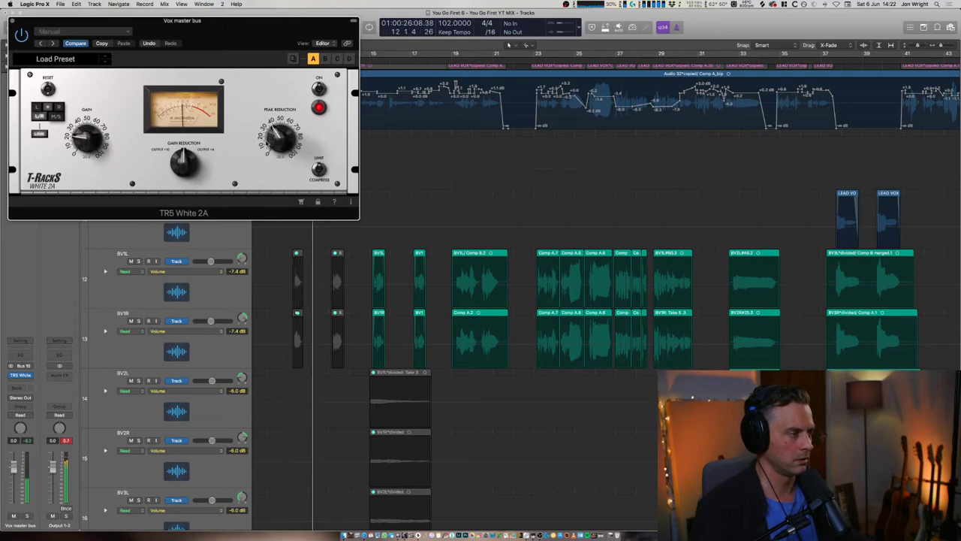
left_click_drag(85, 143, 85, 137)
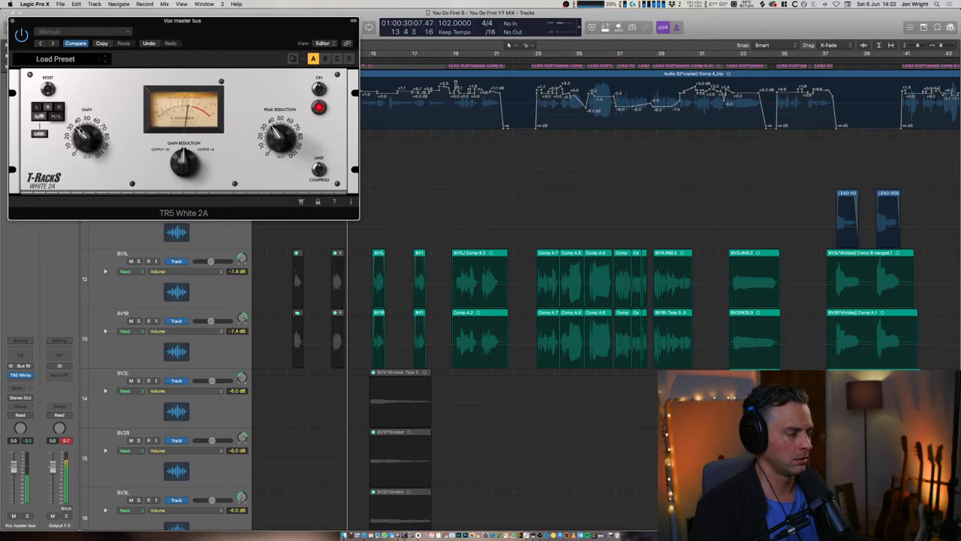
left_click_drag(103, 21, 576, 186)
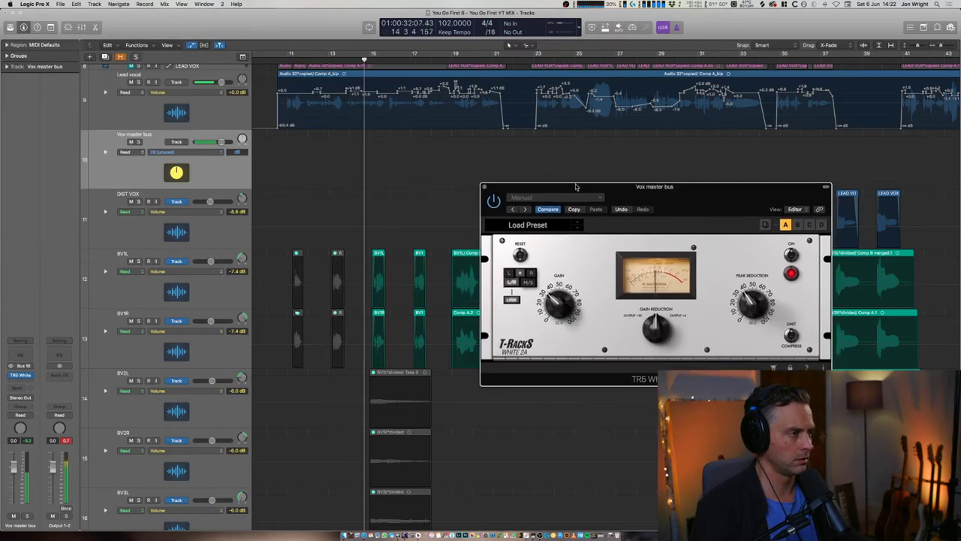
Step: Insert a stereo Weiss Deess ahead of the TR5 White 2A on the Vox master bus
left_click(162, 105)
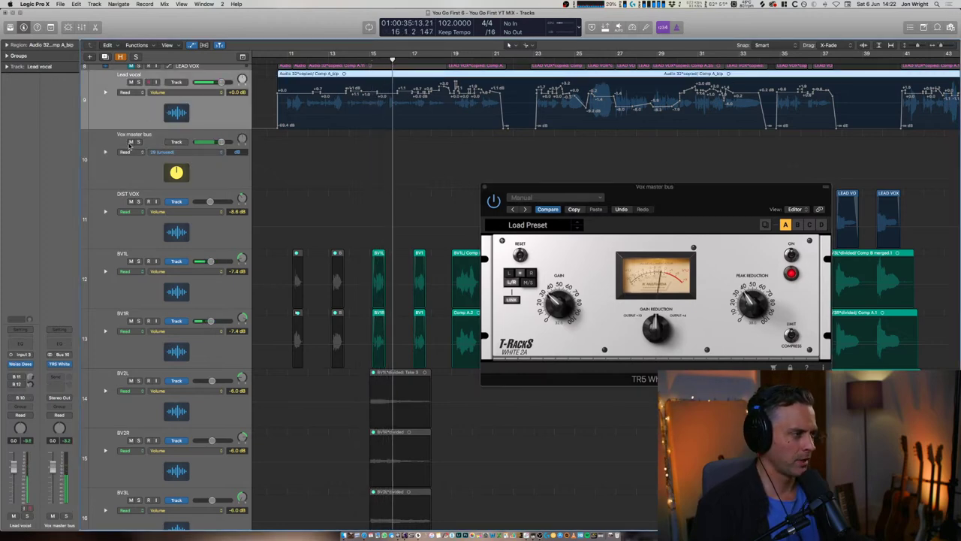
key("comma")
key("comma")
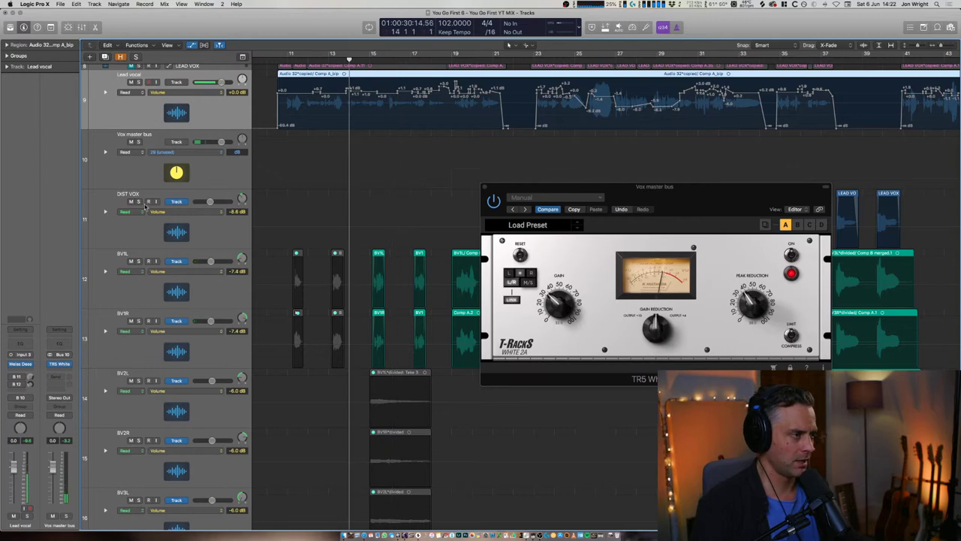
left_click(116, 171)
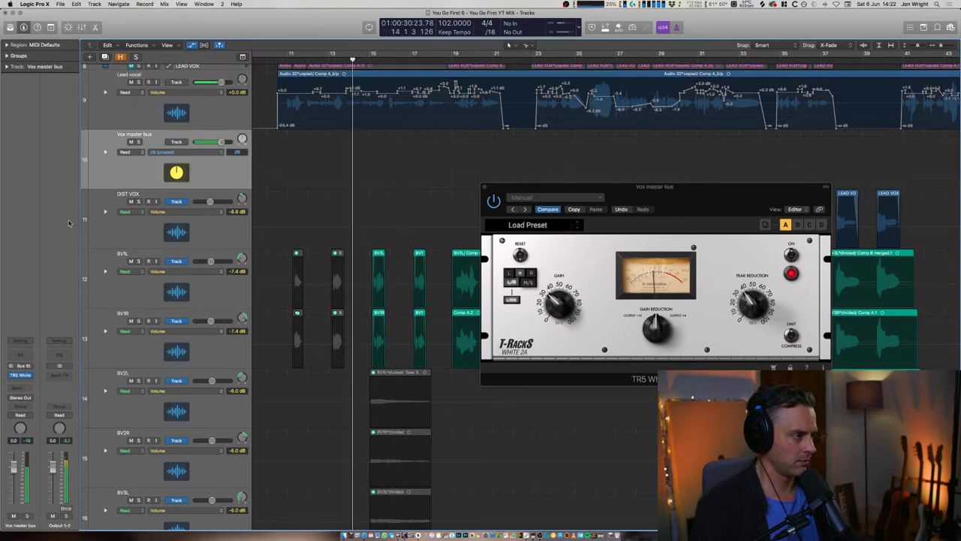
left_click(22, 375)
mouse_move(60, 394)
left_click(105, 394)
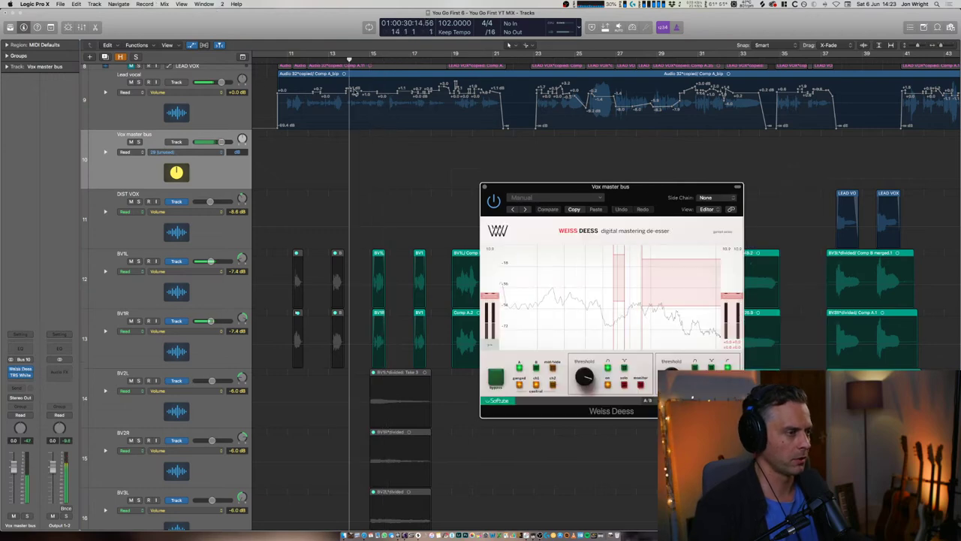
Step: Widen the Vox master bus de-esser's lower band to 1 octave, lower both thresholds with the high band at about -41 dB, and replay from bar 14
left_click_drag(621, 254, 618, 316)
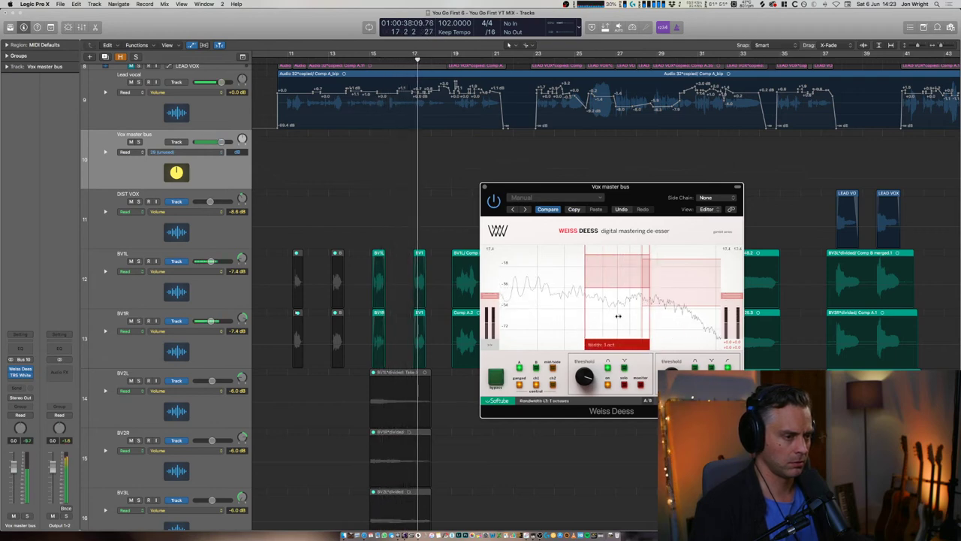
left_click_drag(617, 250, 614, 301)
left_click_drag(692, 277, 685, 294)
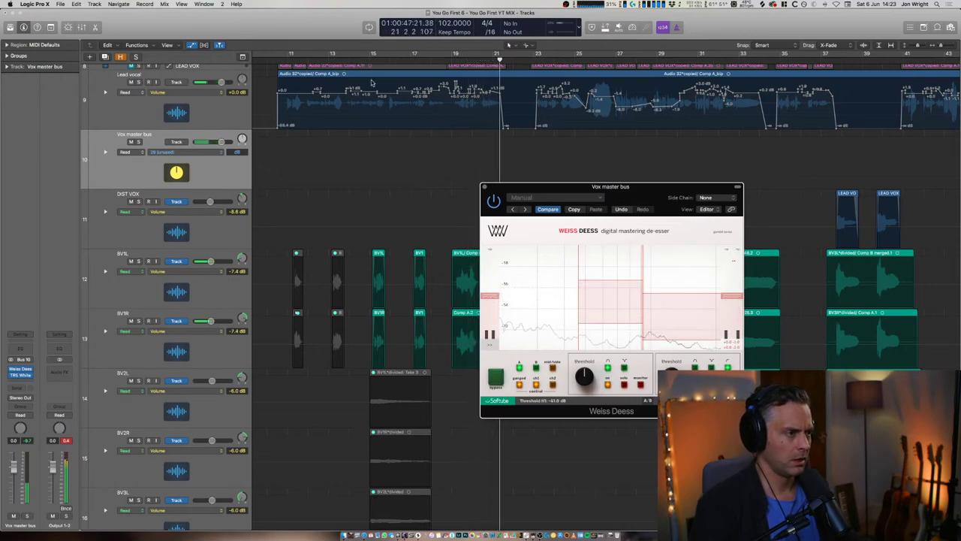
left_click(363, 58)
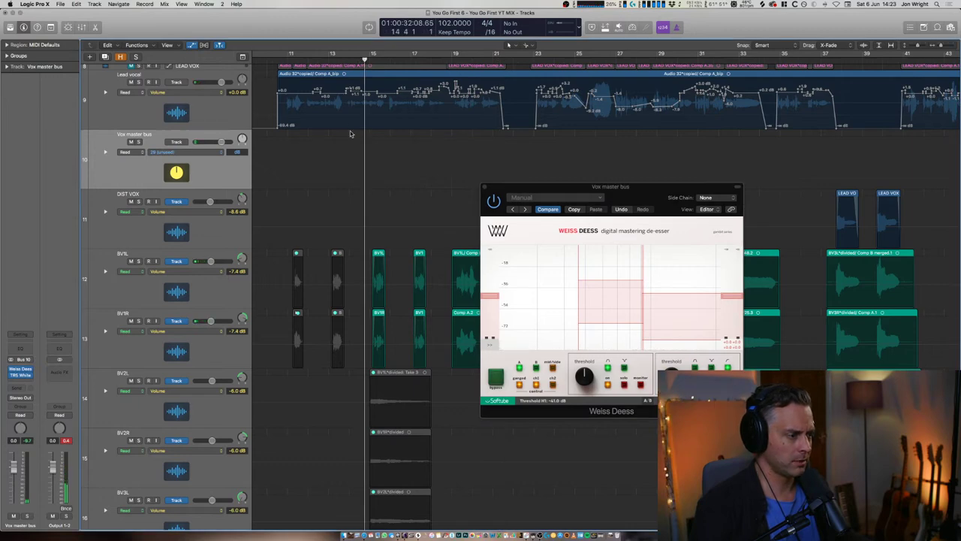
key("space")
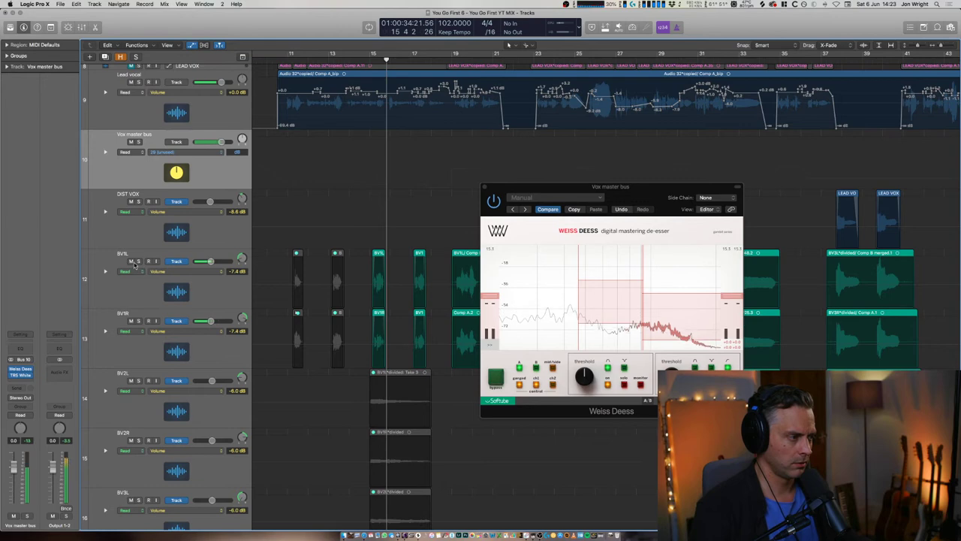
Step: Mute and unmute the BVs bus around playback to compare the vocals with and without the backing vocals
mouse_move(131, 261)
left_mouse_down()
mouse_move(128, 336)
mouse_move(129, 263)
left_mouse_up()
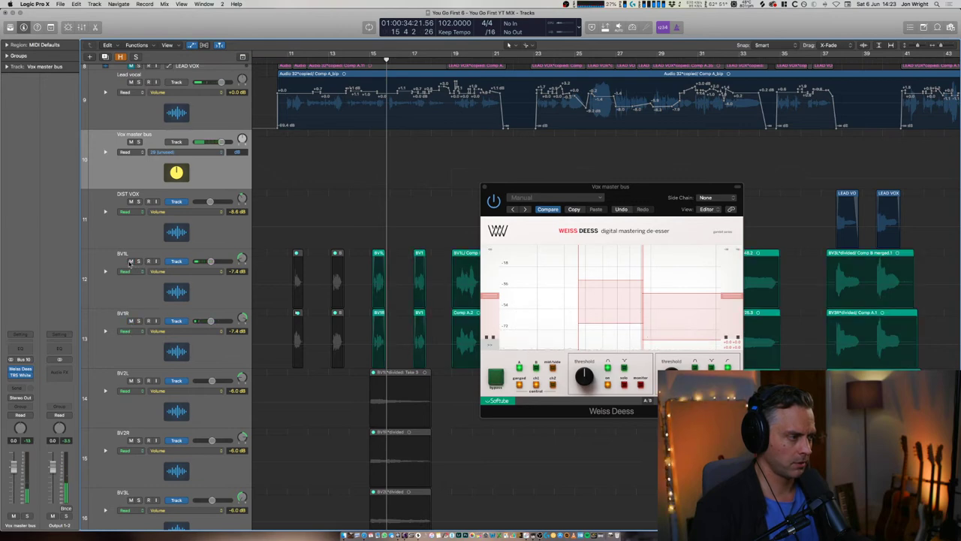
left_click(147, 295)
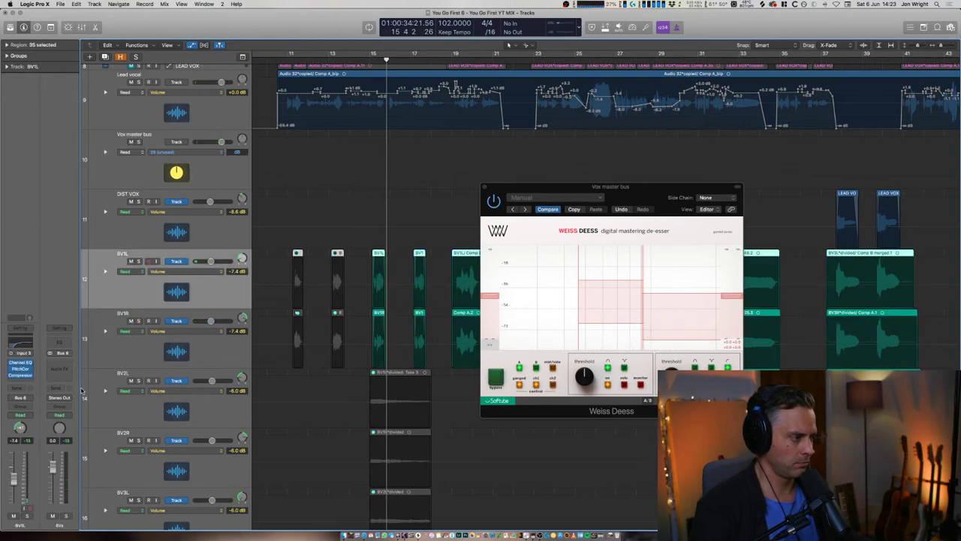
key("super+Up")
key("super+Up")
key("super+Up")
key("super+Up")
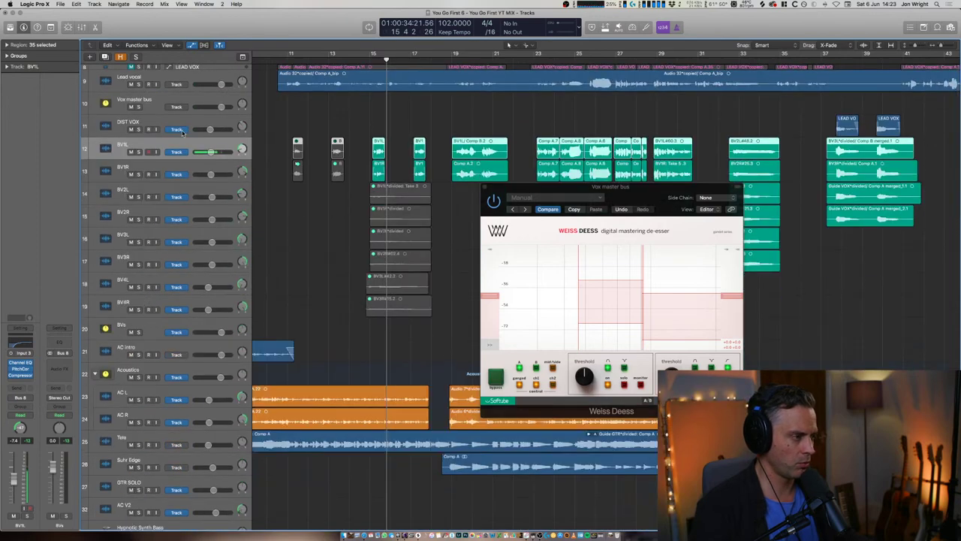
left_click(143, 338)
scroll(303, 215, "right", 1)
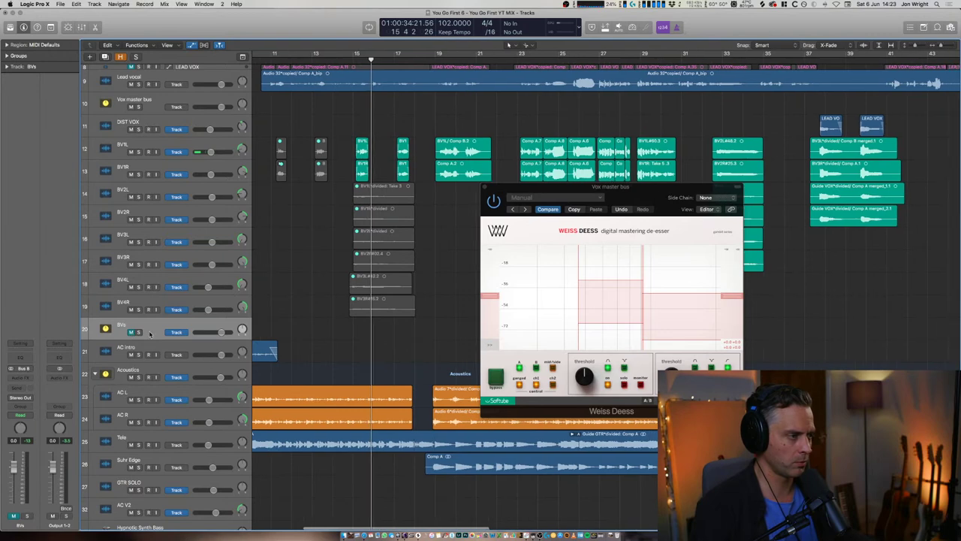
key("comma")
key("comma")
key("space")
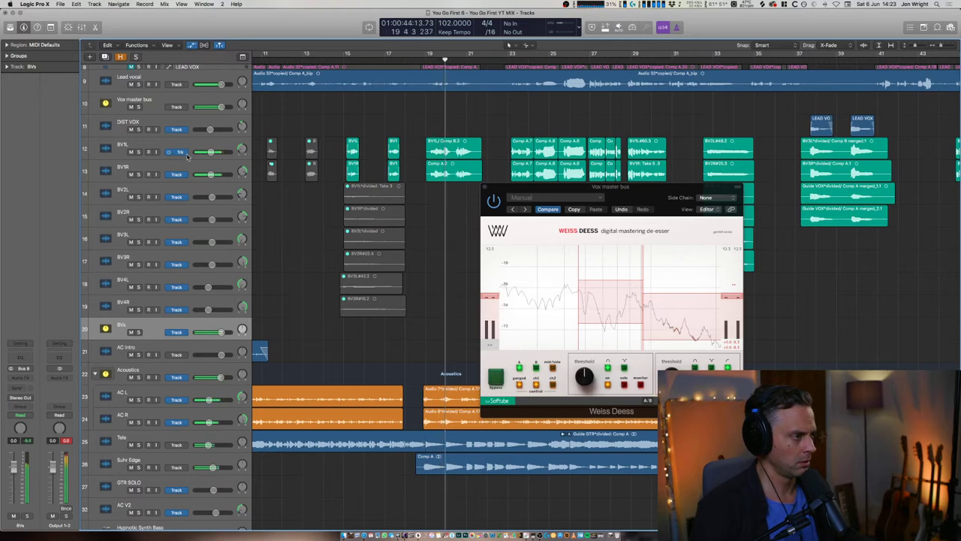
Step: Examine the plug-ins, sends and levels of the backing vocal channels in the mixer, moving the floating windows aside, and close the mixer
left_click(142, 145)
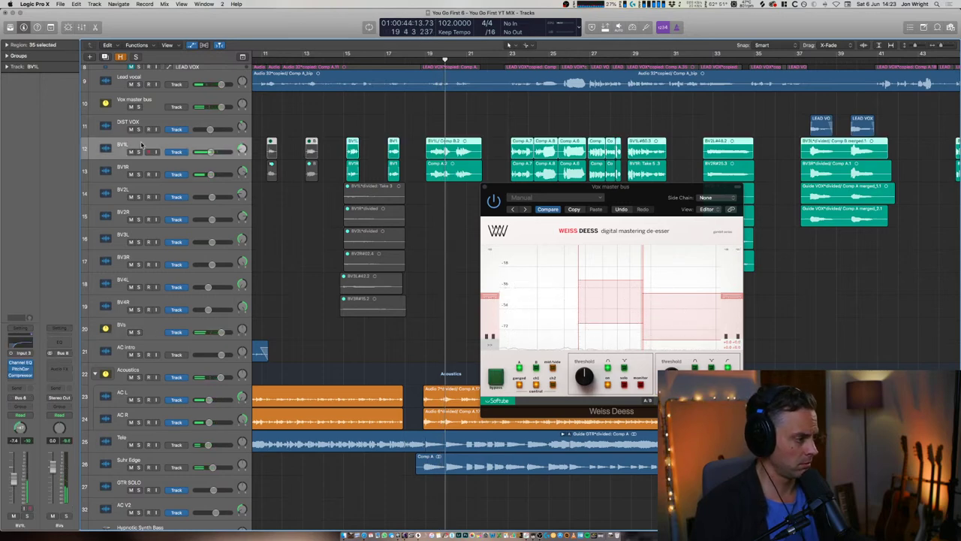
key("shift+Down")
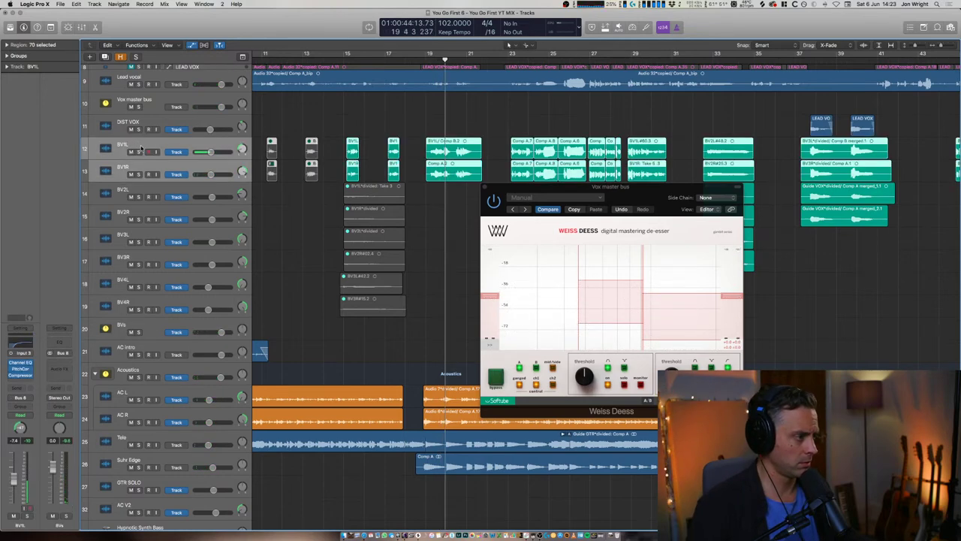
left_click(142, 148)
key("super+2")
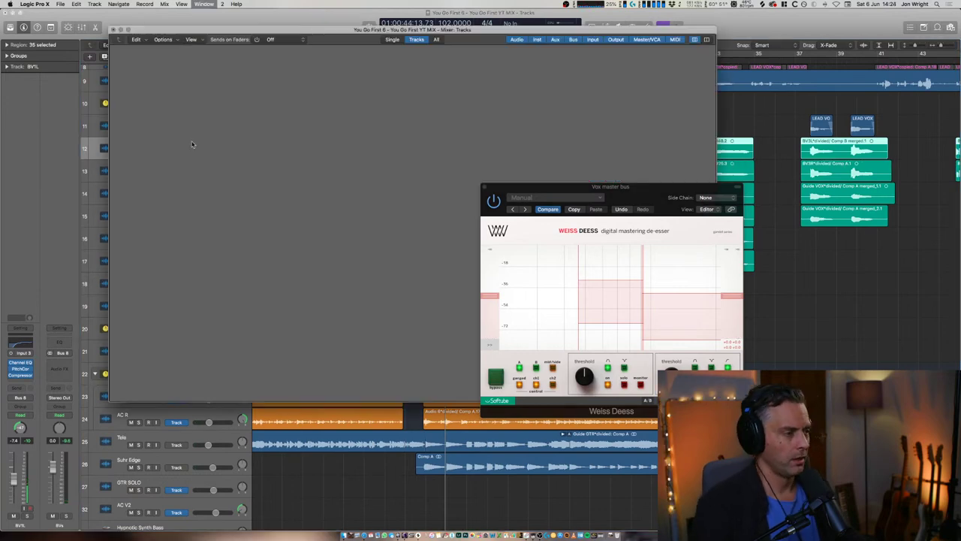
left_click_drag(486, 187, 531, 339)
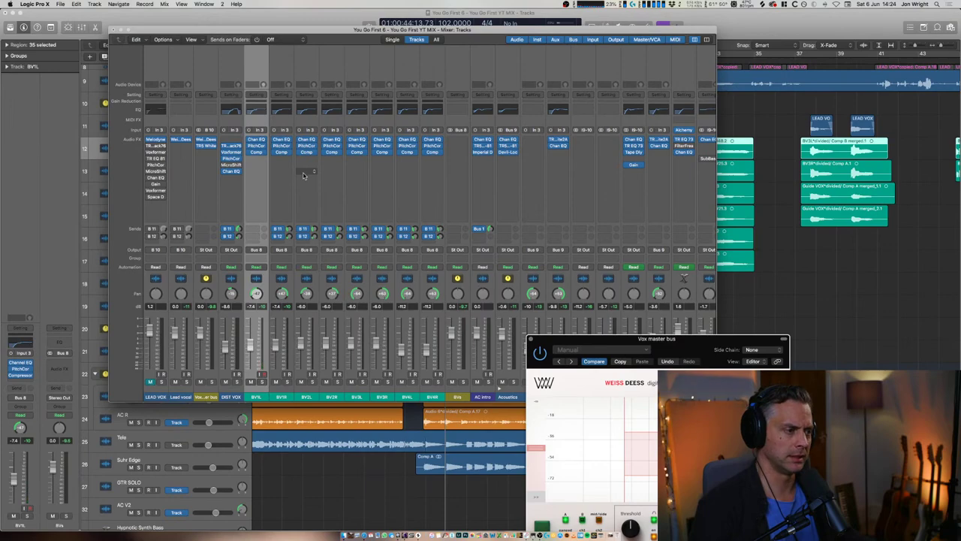
left_click_drag(256, 31, 479, 287)
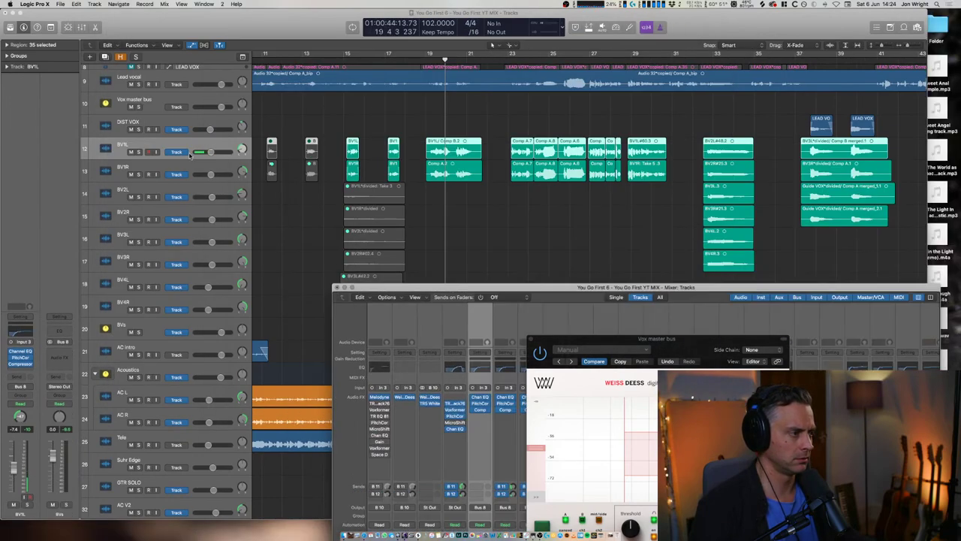
key("x")
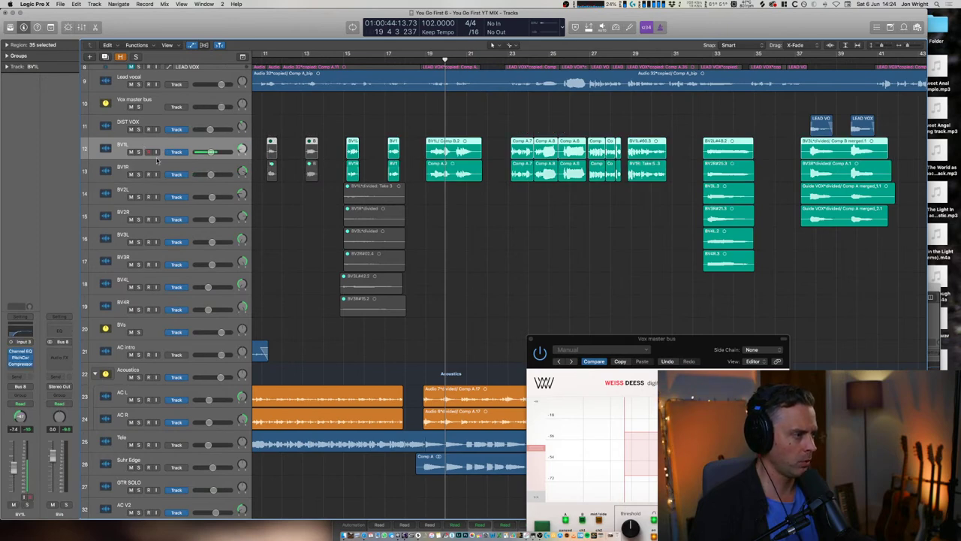
key("x")
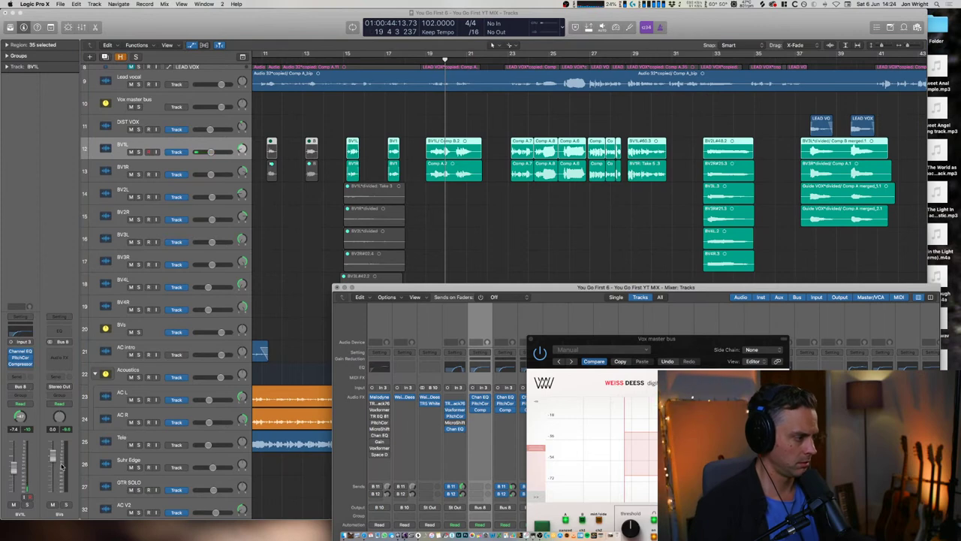
key("x")
Step: Play the song with the BVs bus muted, examine the track levels down to the output, and close the Vox master bus de-esser window
key("comma")
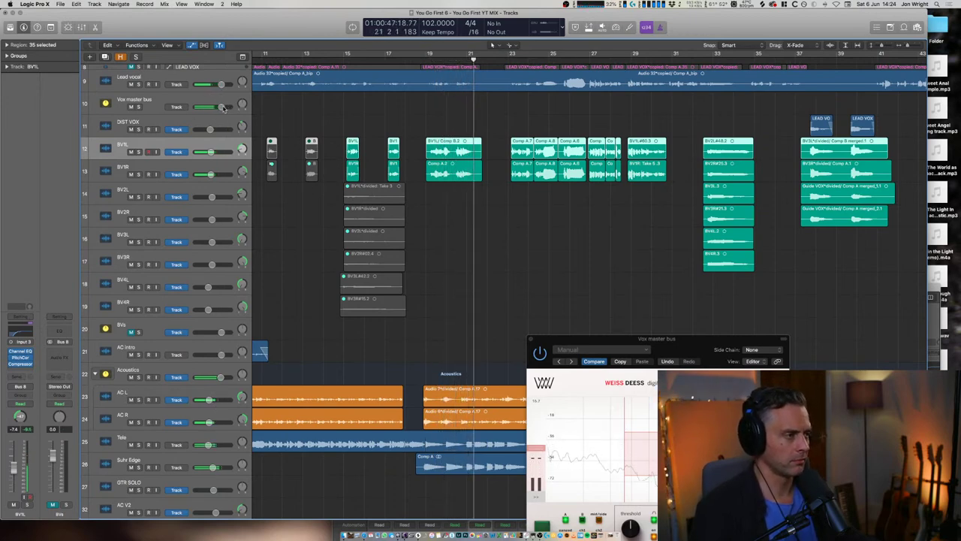
scroll(243, 218, "down", 10)
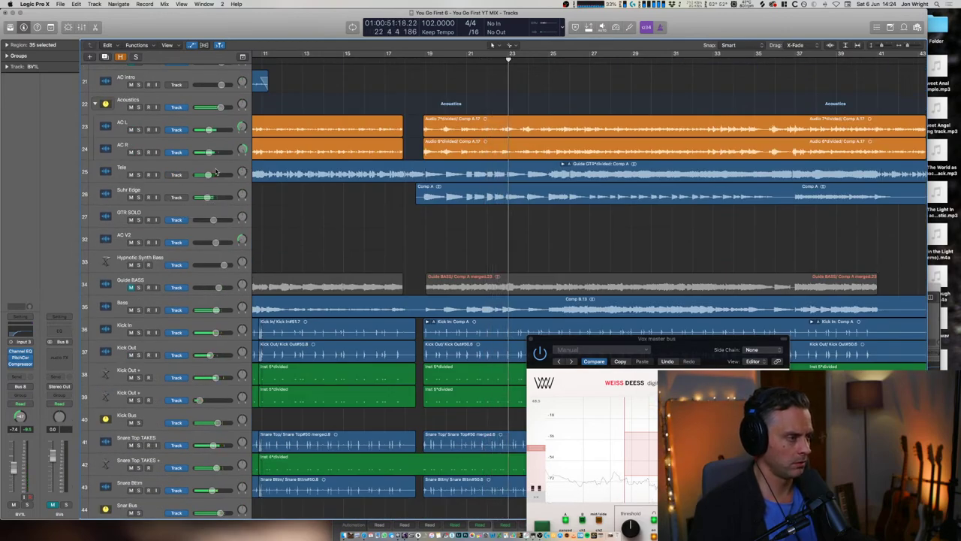
scroll(157, 328, "down", 1)
scroll(158, 328, "down", 15)
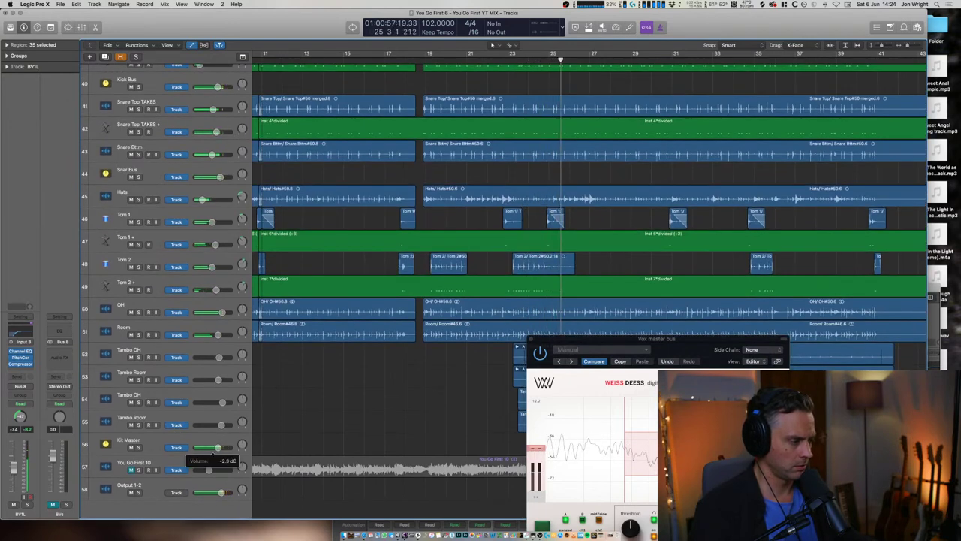
scroll(187, 226, "up", 8)
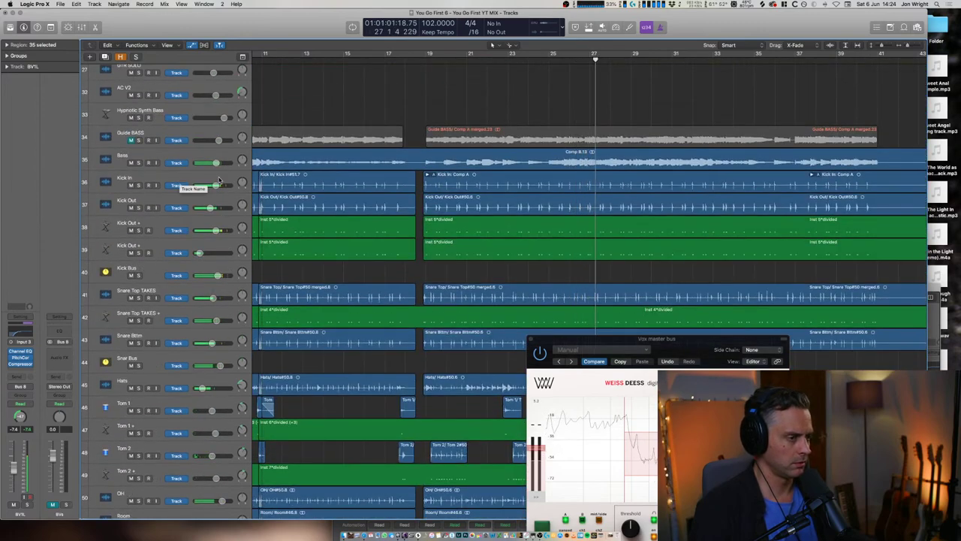
scroll(184, 186, "up", 20)
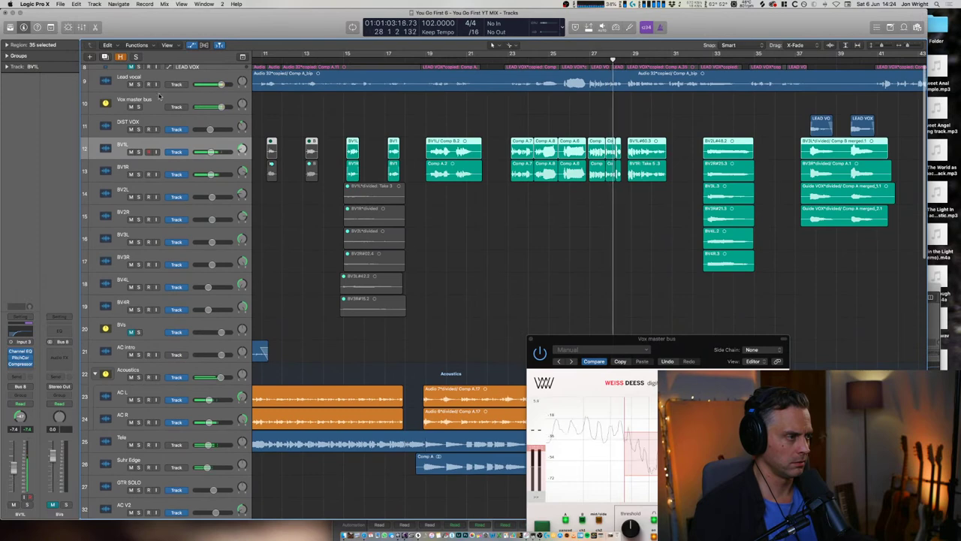
left_click(156, 106)
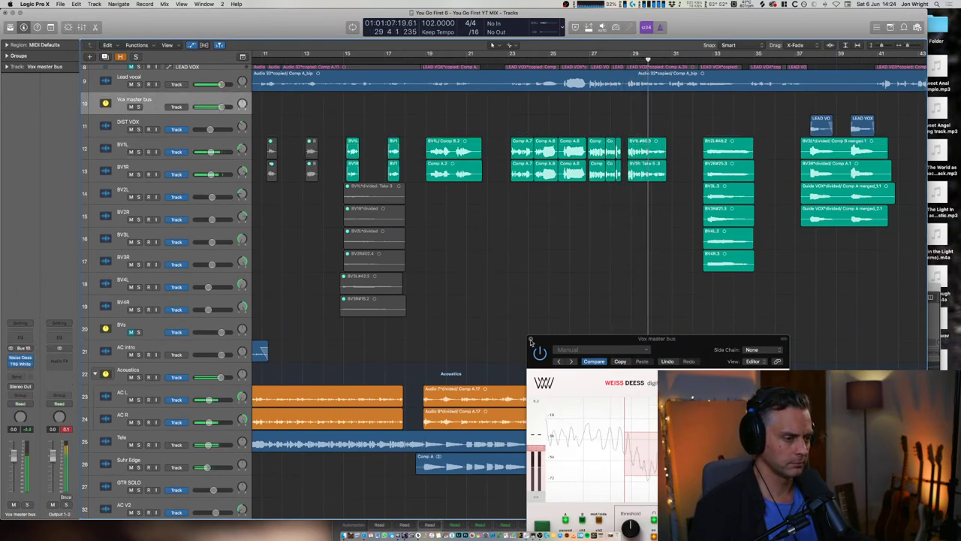
key("super+w")
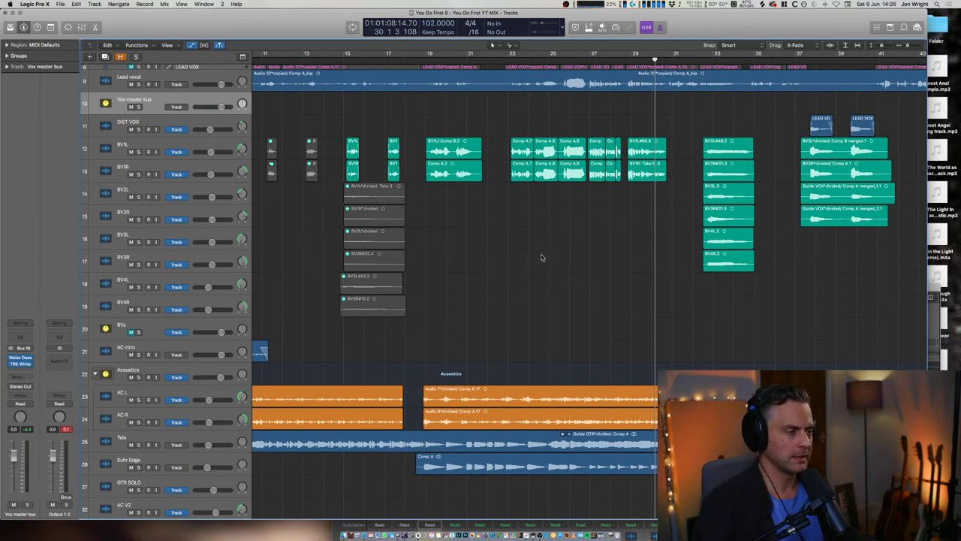
Step: Replay from the lead vocal's start near bar 11 and solo the Vox master bus
key("z")
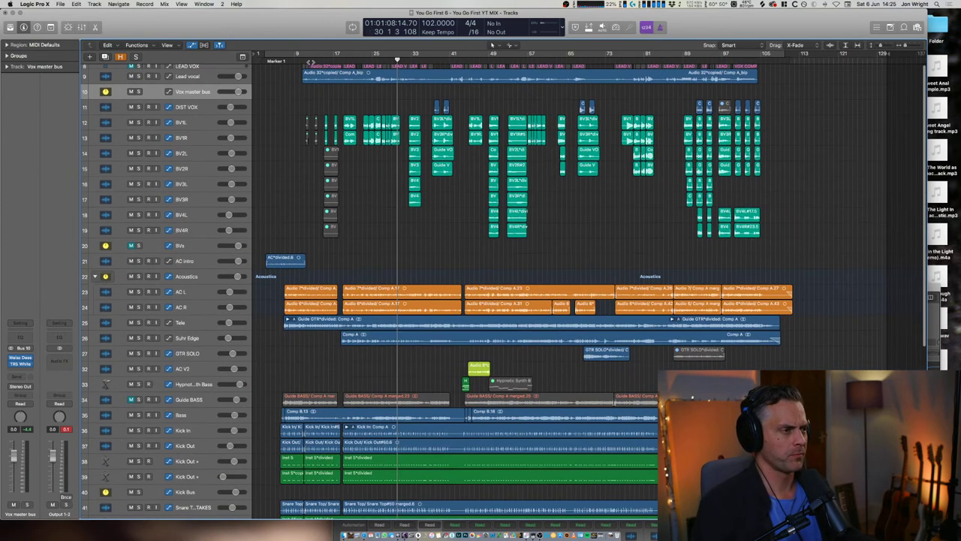
left_click(304, 61)
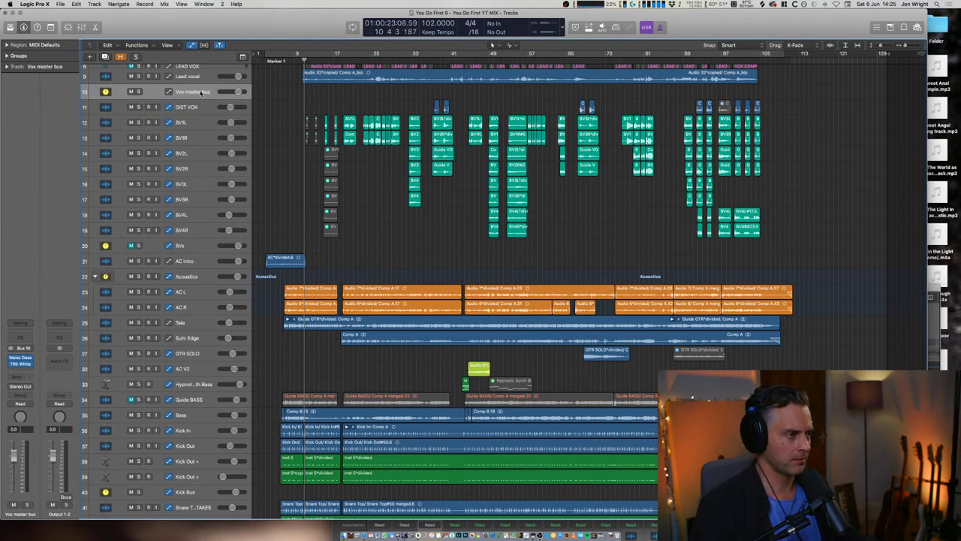
key("space")
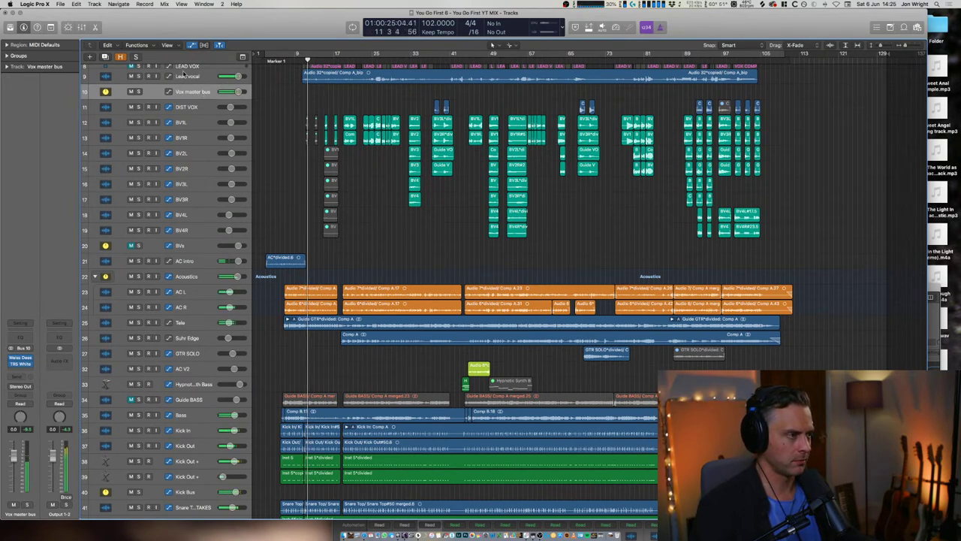
left_click(184, 78)
left_click(200, 92)
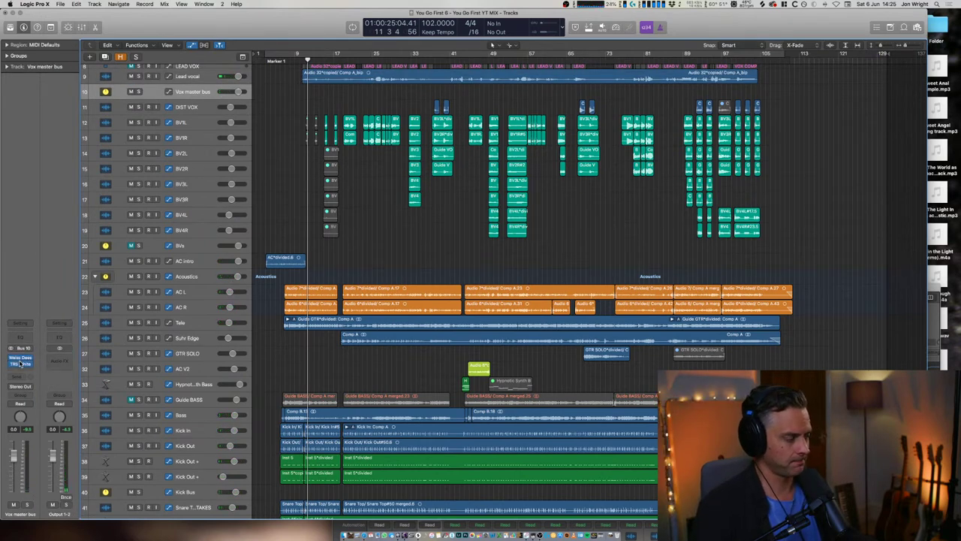
key("space")
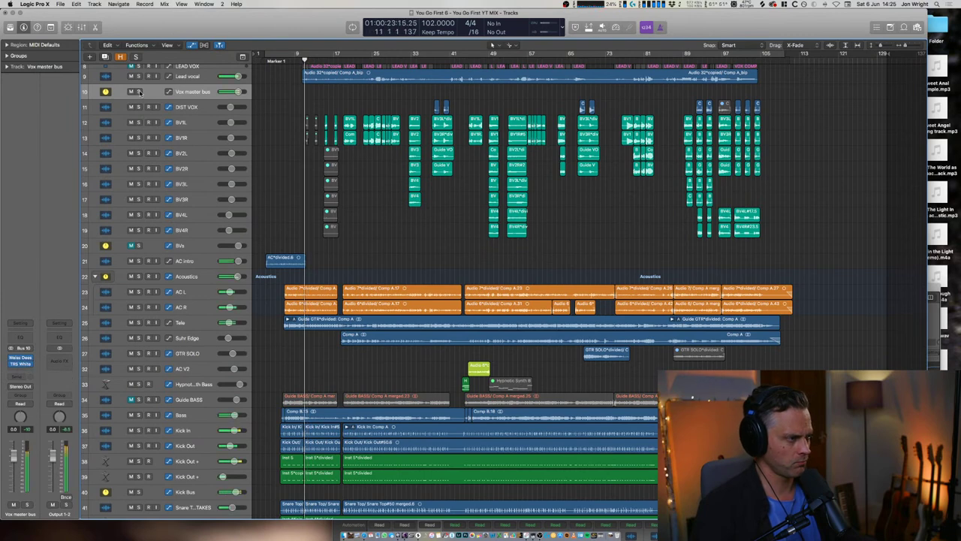
left_click(139, 92)
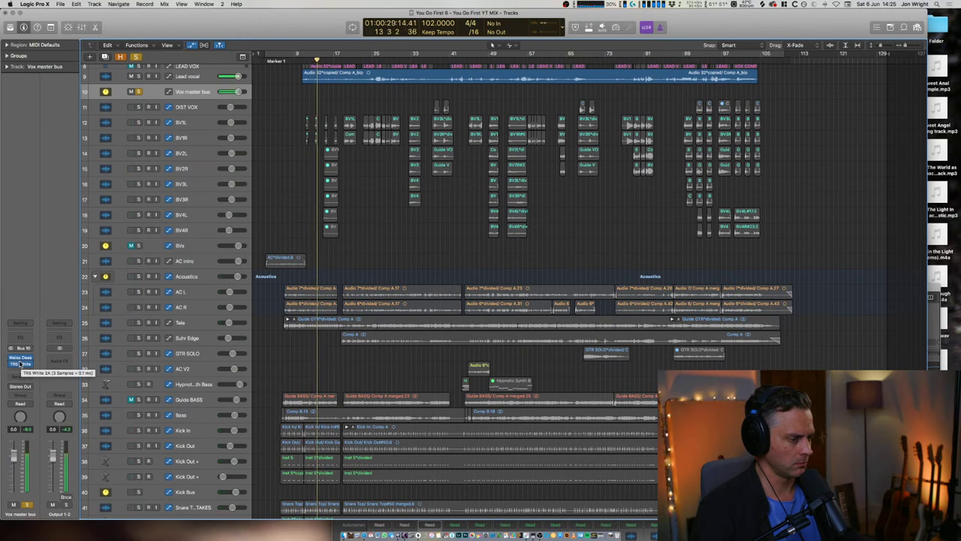
Step: Check the TR5 White 2A on the Vox master bus and insert a Klanghelm DC8C3 compressor ahead of it
left_click(21, 364)
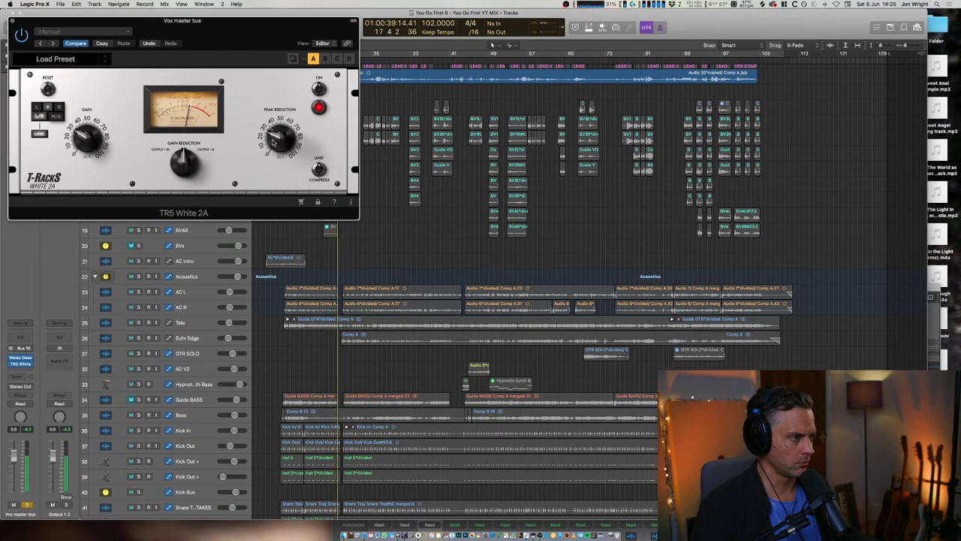
left_click(24, 364)
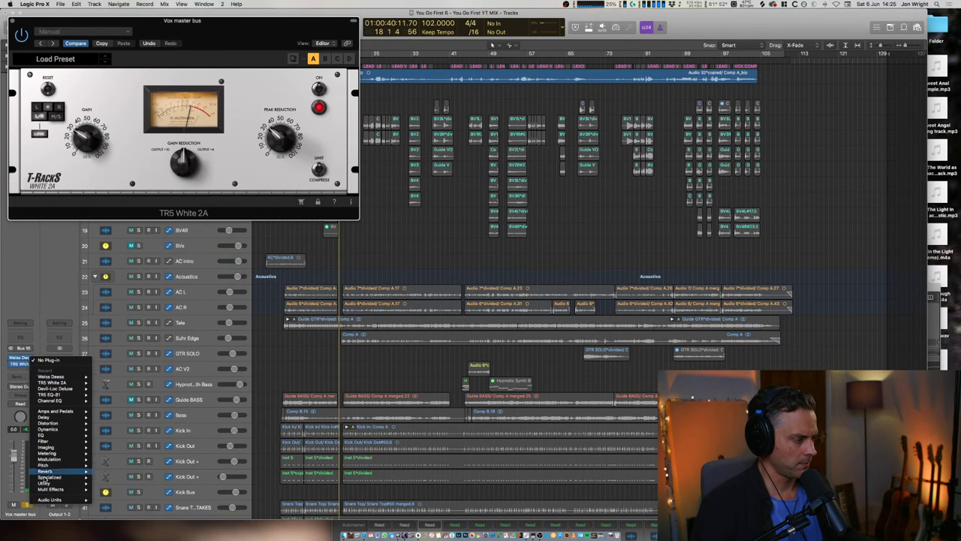
mouse_move(51, 500)
mouse_move(120, 470)
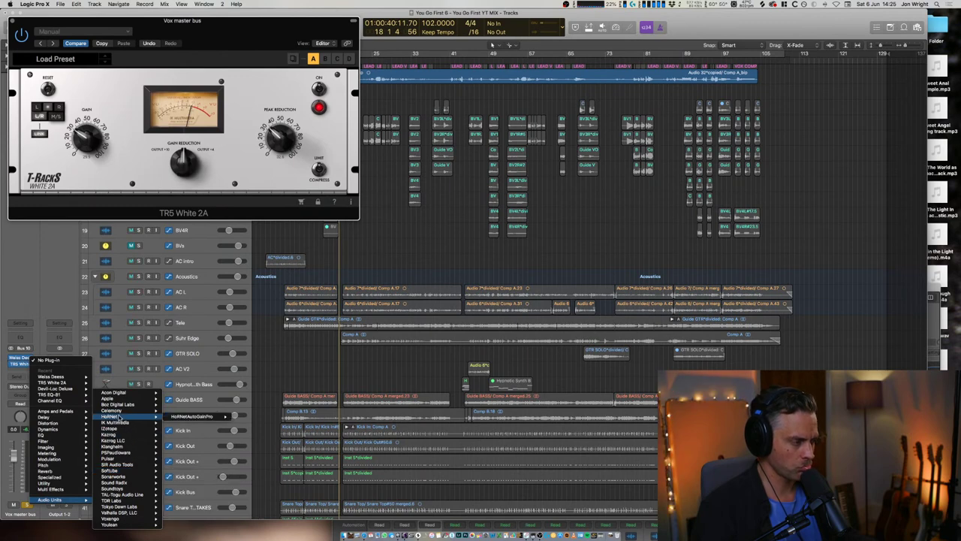
mouse_move(114, 447)
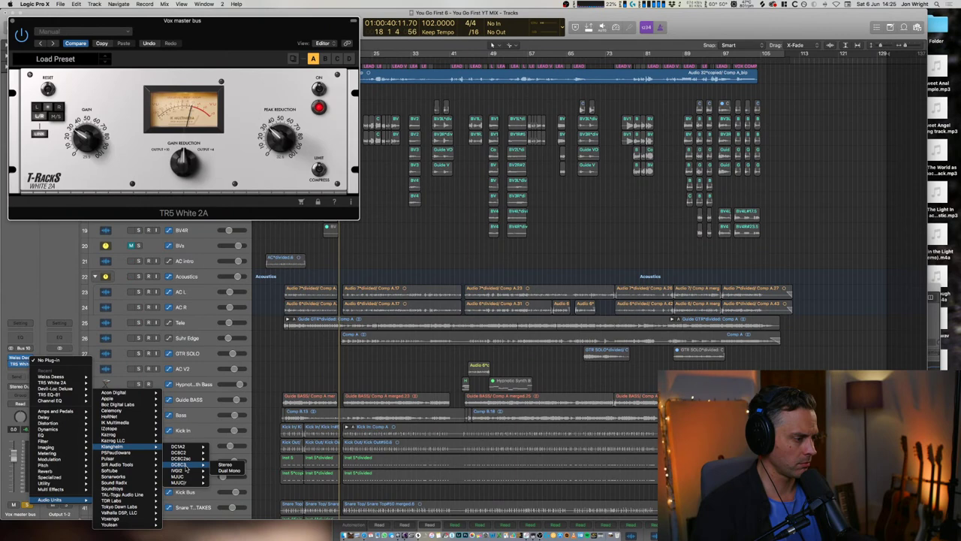
left_click(220, 469)
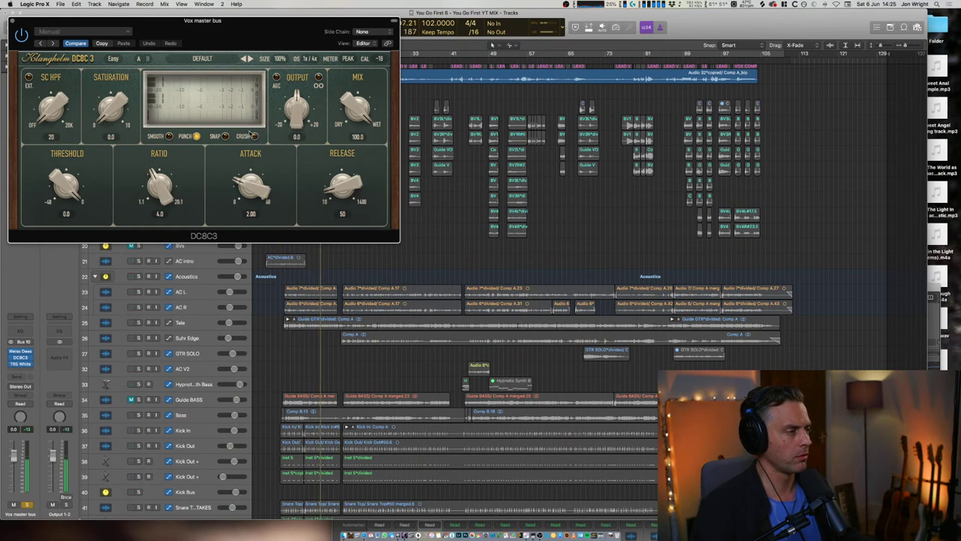
Step: Switch the DC8C3 to Smooth mode and set its threshold to about -29.5 and its ratio to 4.3
left_click(169, 136)
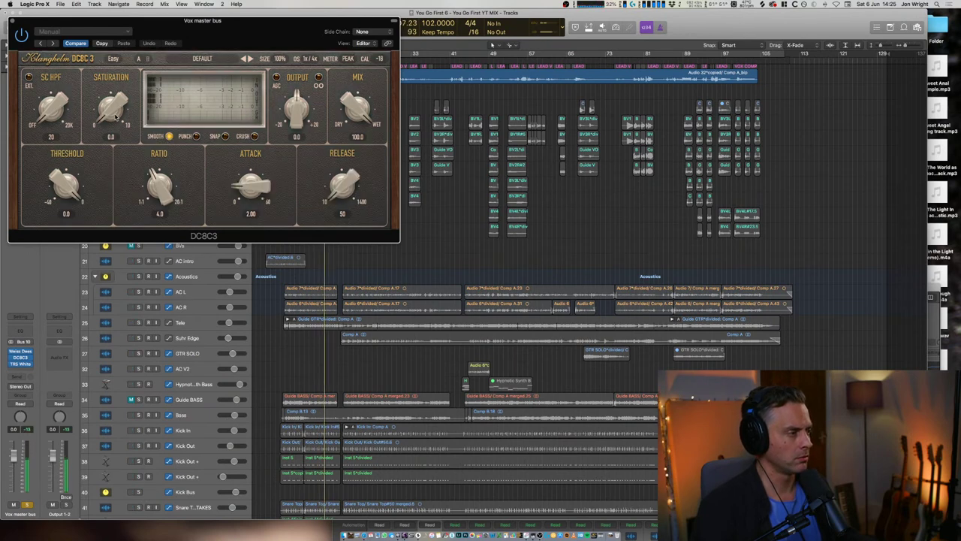
left_click_drag(65, 184, 57, 291)
left_click_drag(64, 188, 64, 196)
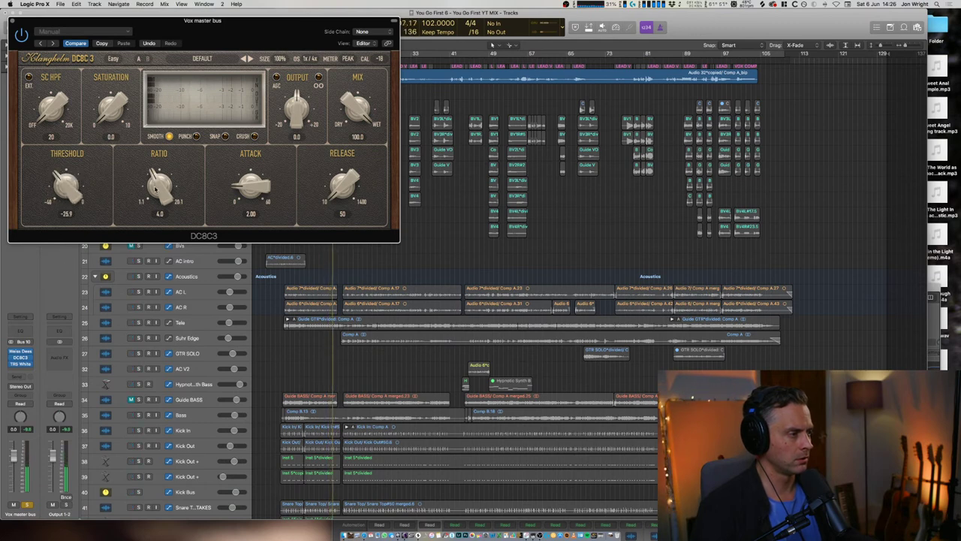
left_click_drag(155, 190, 156, 184)
left_click_drag(62, 201, 54, 208)
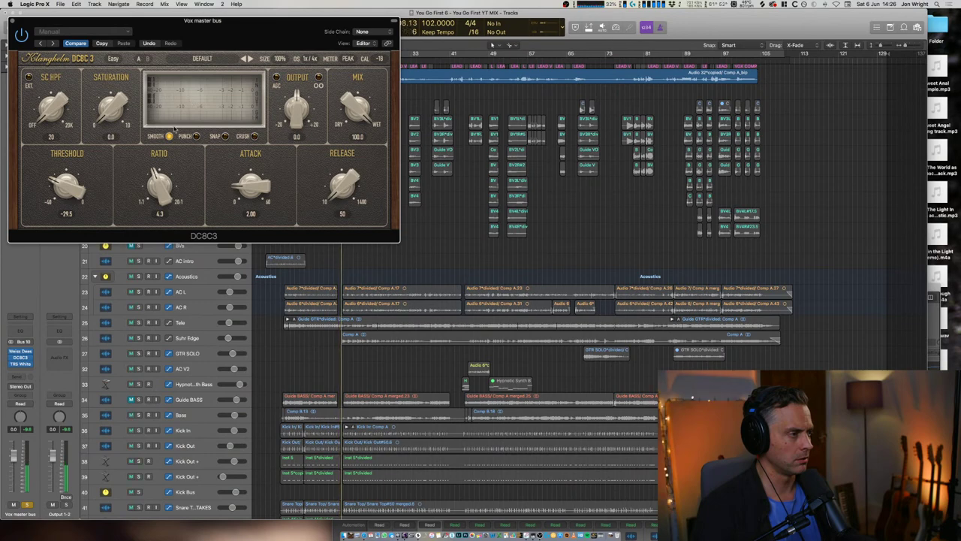
Step: Switch the DC8C3 to Expert view, set threshold to about -24.7, input to 5.9 and release to 299, and close its window
left_click(113, 58)
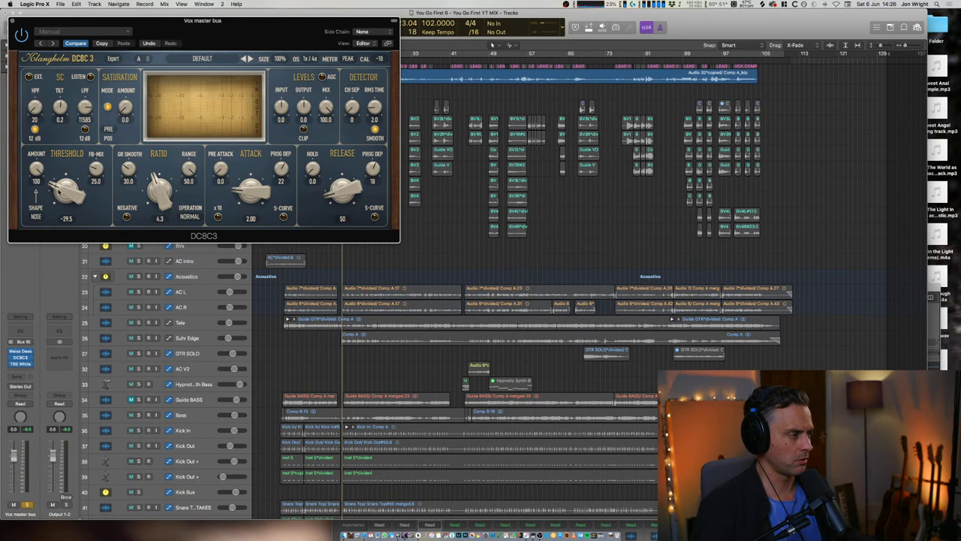
left_click_drag(57, 196, 59, 179)
mouse_move(283, 109)
left_mouse_down()
mouse_move(276, 84)
mouse_move(281, 111)
left_mouse_up()
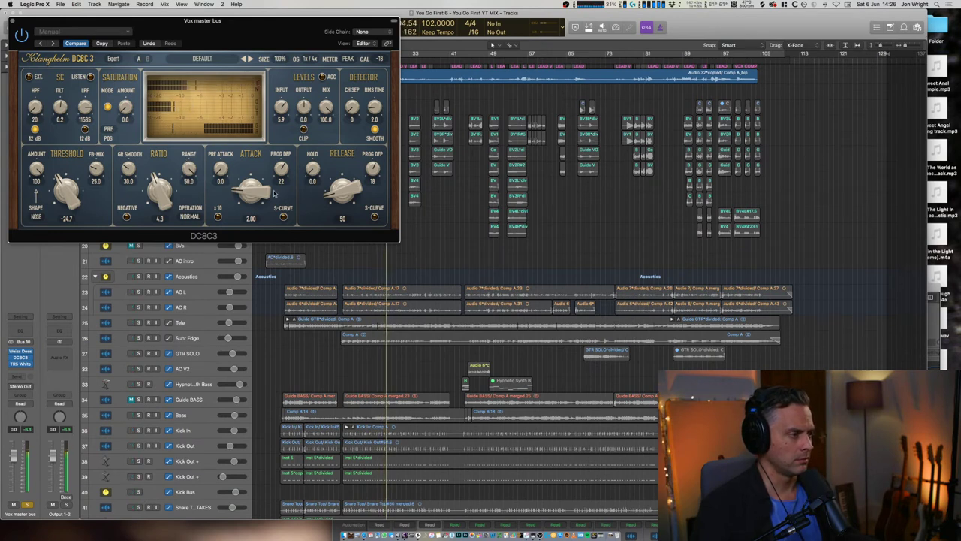
left_click_drag(342, 190, 342, 167)
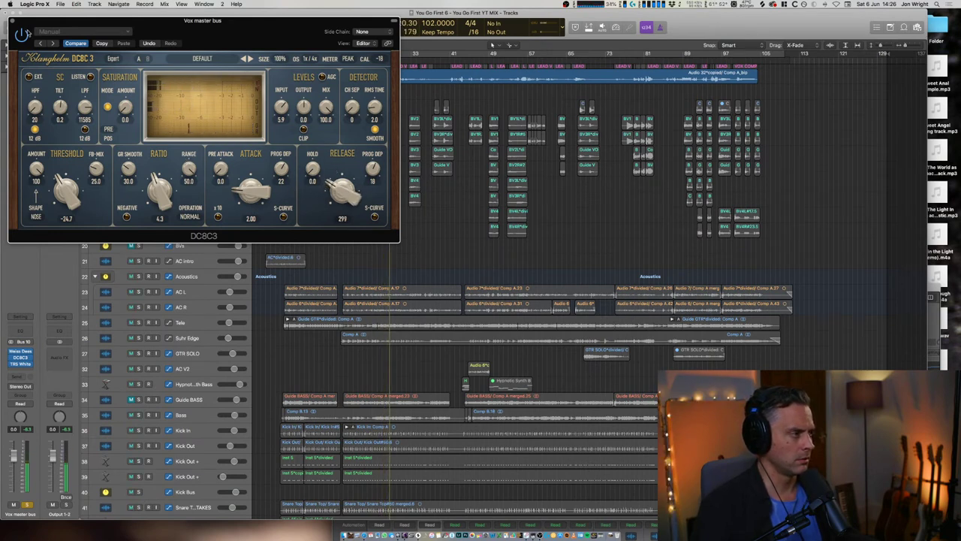
left_click(12, 21)
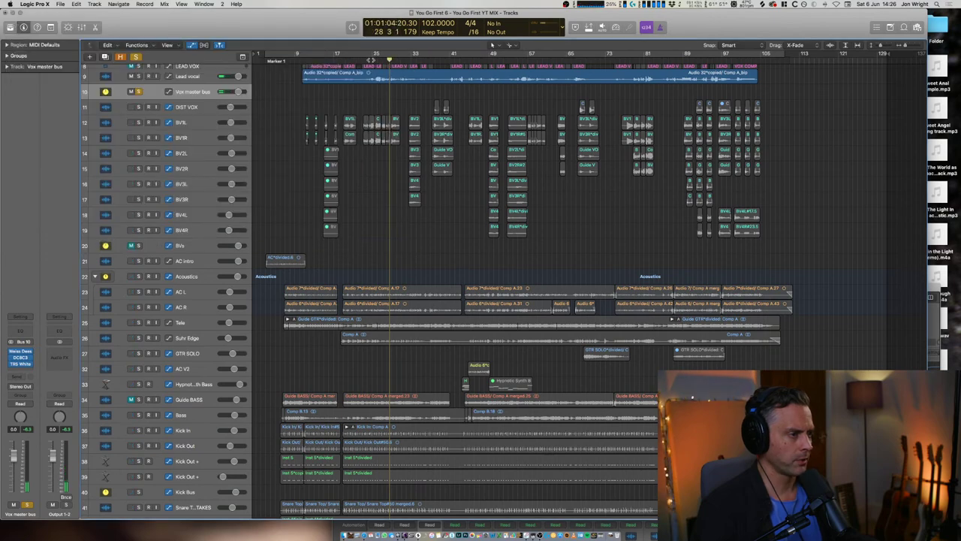
Step: Select the Lead vocal track with the playhead at bar 25 and turn on Read mode for its volume automation
left_click(371, 60)
left_click(194, 77)
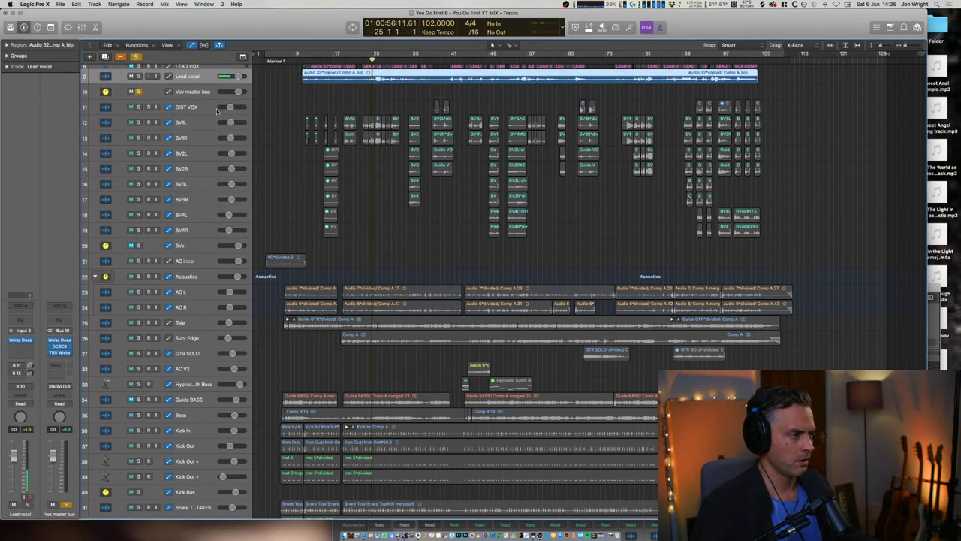
key("super+Down")
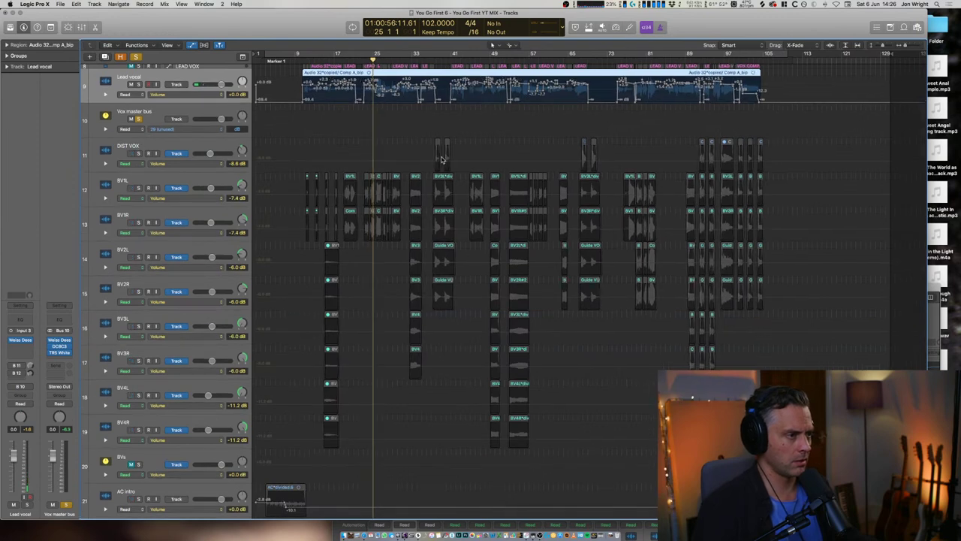
key("super+Right")
key("super+Right")
key("super+Right")
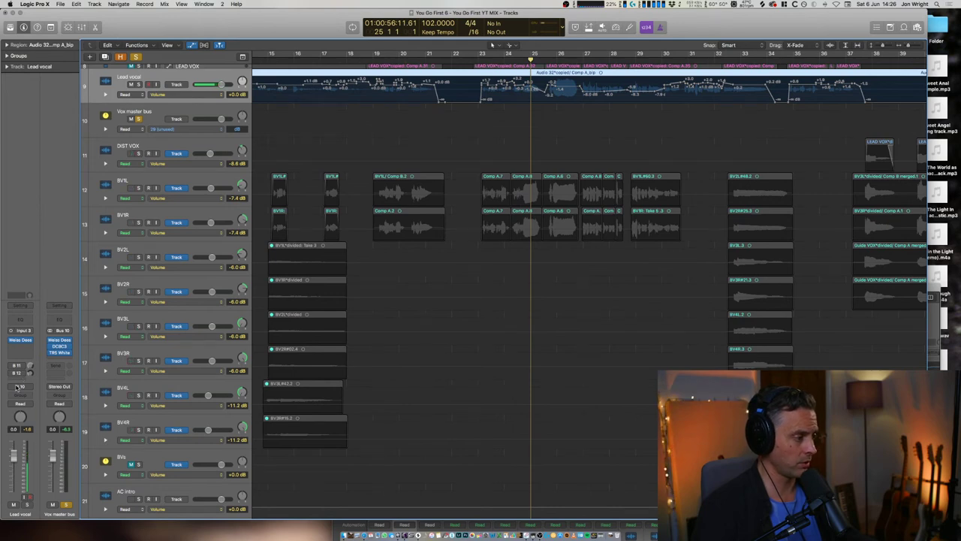
left_click(12, 404)
Step: Play from around bar 24 and examine the Lead vocal's volume automation curve up close
key("comma")
key("comma")
key("comma")
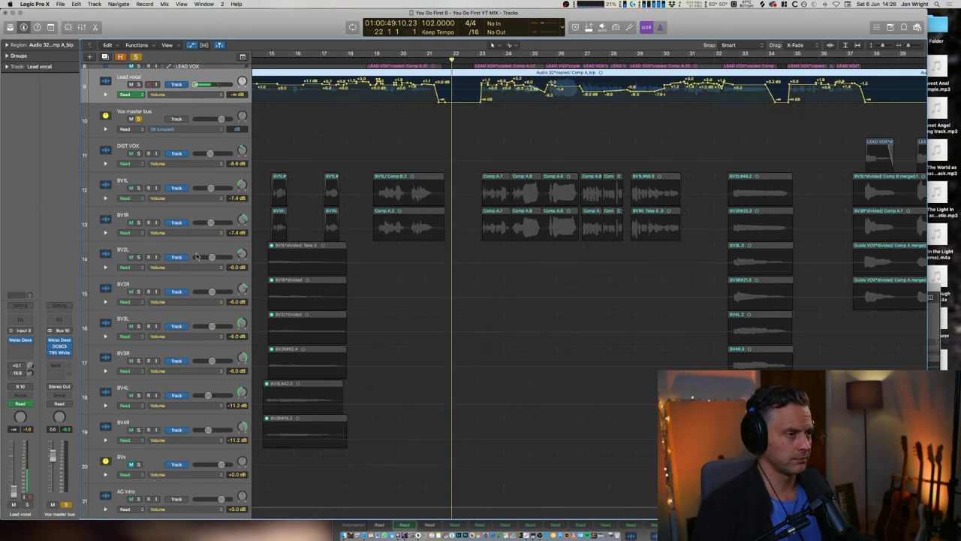
key("period")
key("period")
key("super+Down")
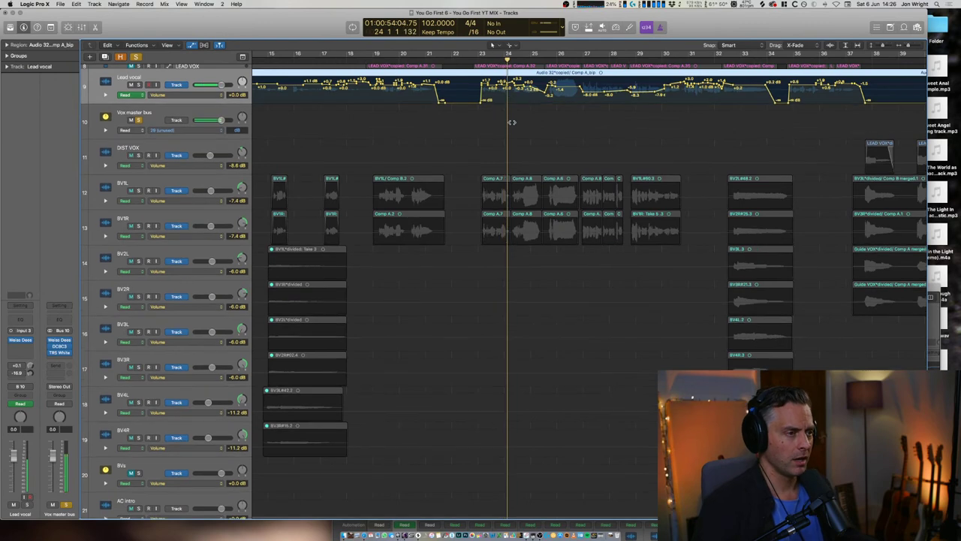
key("super+Right")
key("super+Right")
key("super+Right")
key("super+Right")
key("super+Right")
key("super+Down")
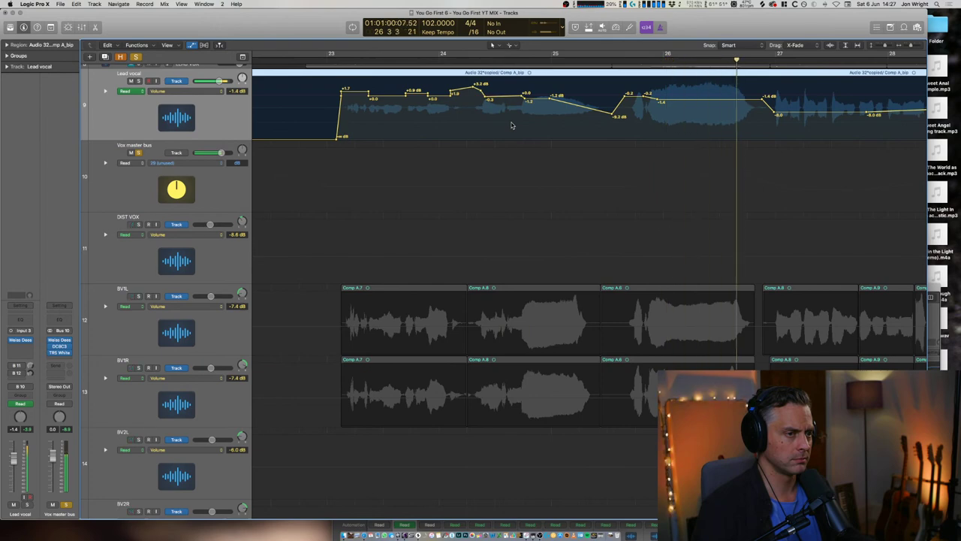
key("super+Left")
key("super+Left")
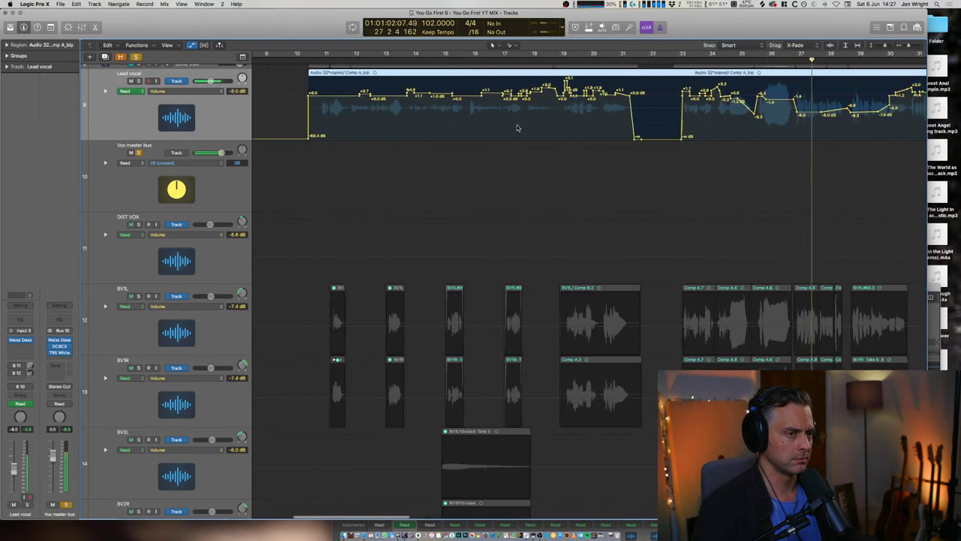
Step: Unsolo the Vox master bus during playback, look over the vocal parts along the timeline, and select the Vox master bus
left_click(138, 152)
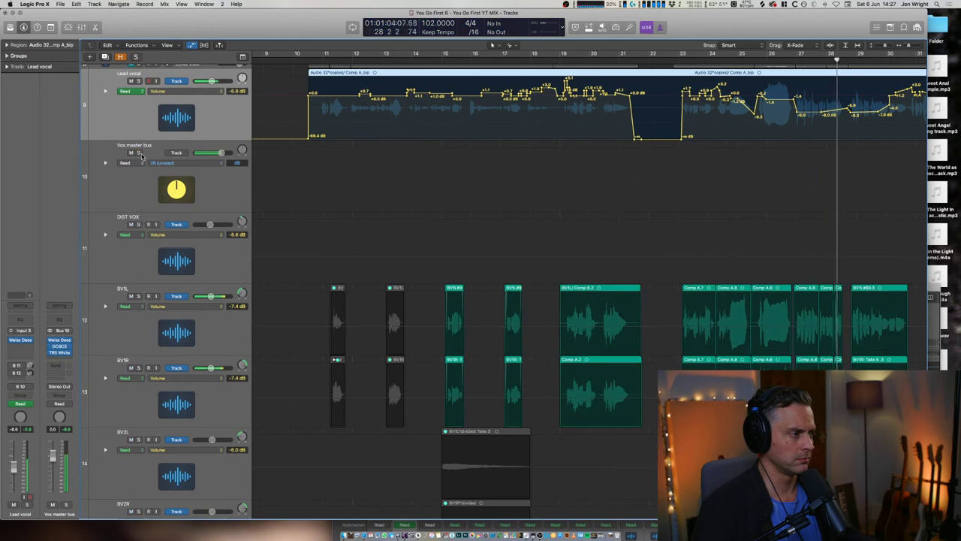
key("super+Left")
key("super+Left")
key("super+Left")
key("super+Left")
key("super+Left")
key("super+Right")
key("super+Right")
key("super+Right")
key("super+Right")
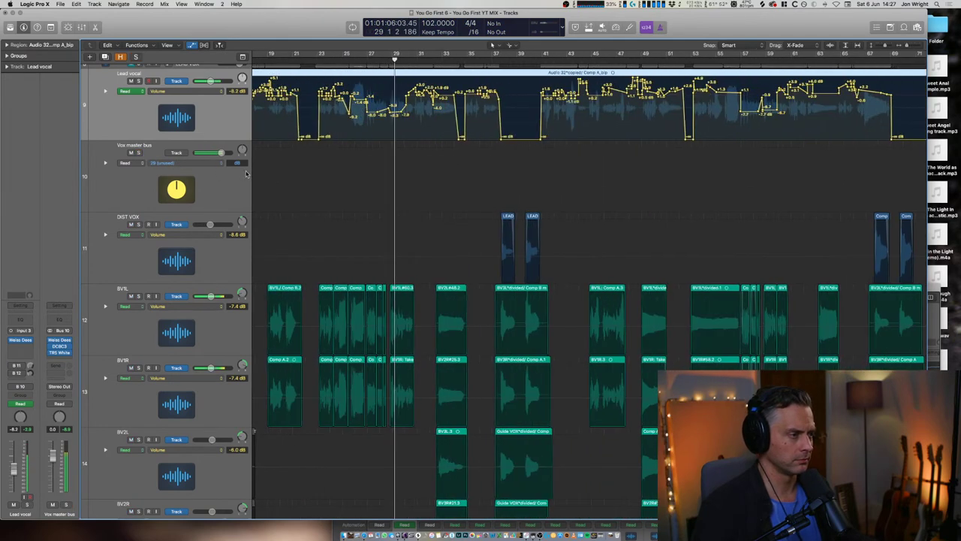
key("super+Up")
left_click(197, 163)
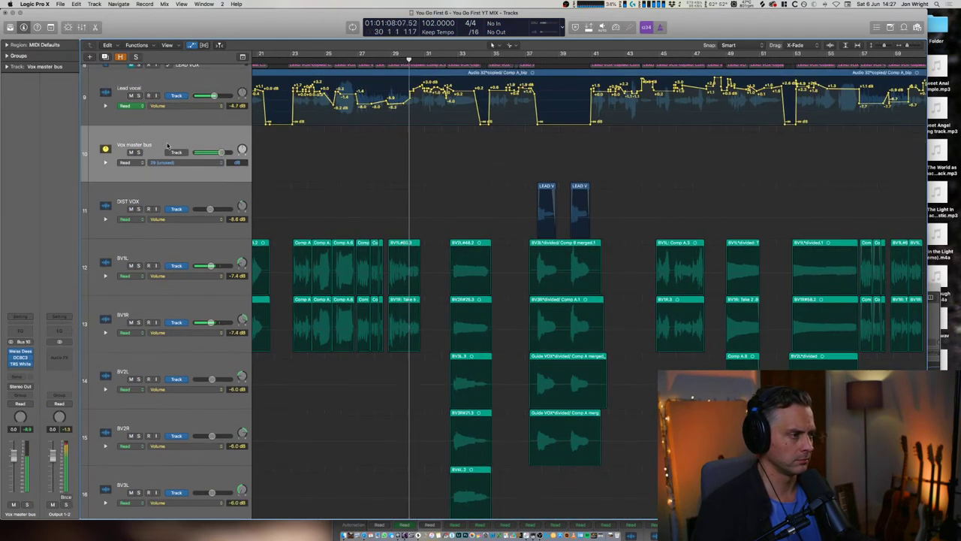
Step: Lower the Acoustics stack's volume to -5.7 dB while the song plays
scroll(176, 198, "down", 10)
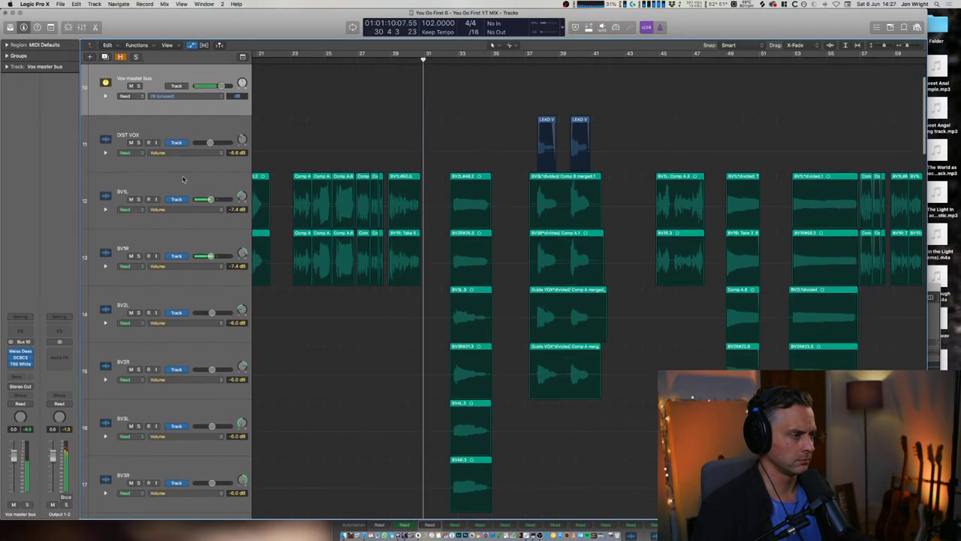
scroll(221, 366, "down", 3)
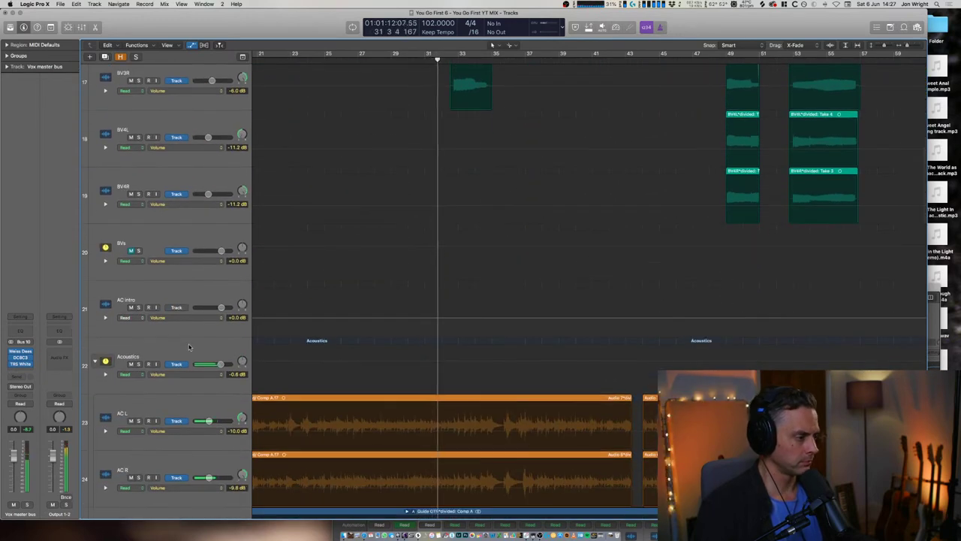
left_click_drag(222, 365, 213, 366)
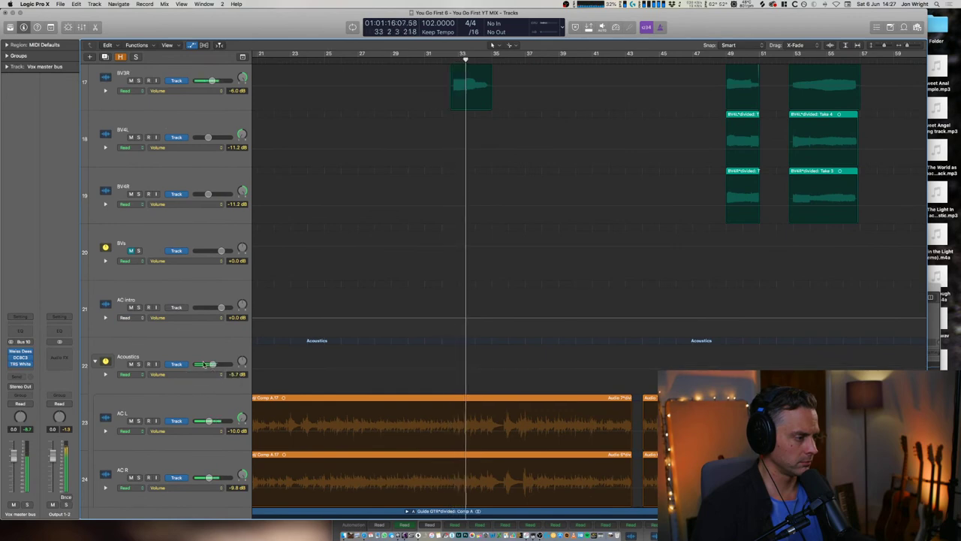
Step: Lower the Tele track's volume to -12.4 dB and check its level against the neighbouring guitar tracks
scroll(199, 351, "down", 3)
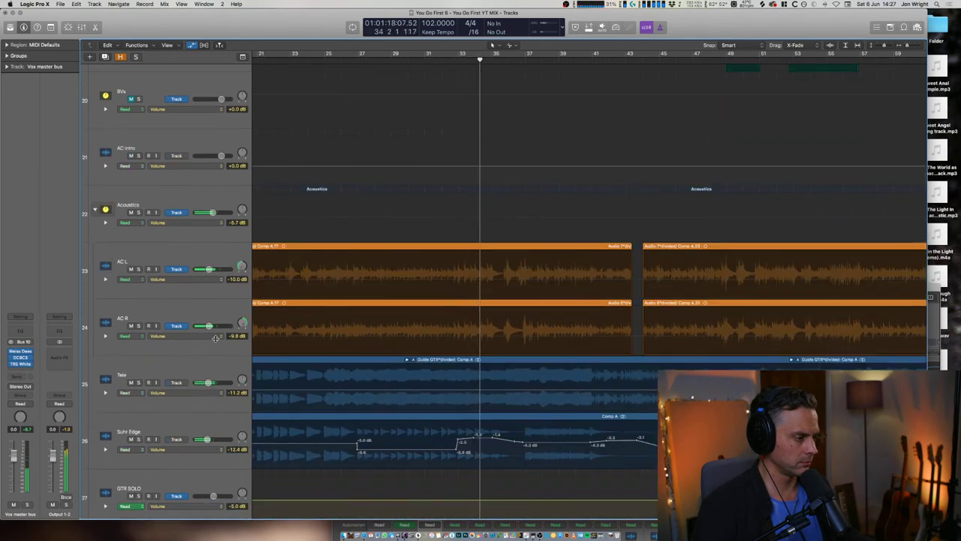
left_click_drag(211, 383, 205, 385)
scroll(205, 384, "down", 5)
scroll(204, 384, "up", 6)
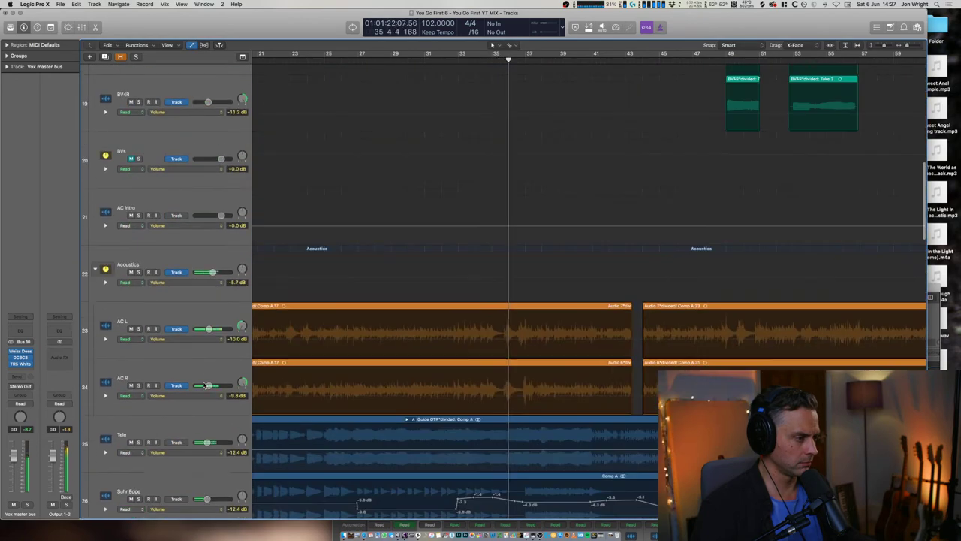
scroll(203, 386, "down", 3)
scroll(203, 385, "down", 2)
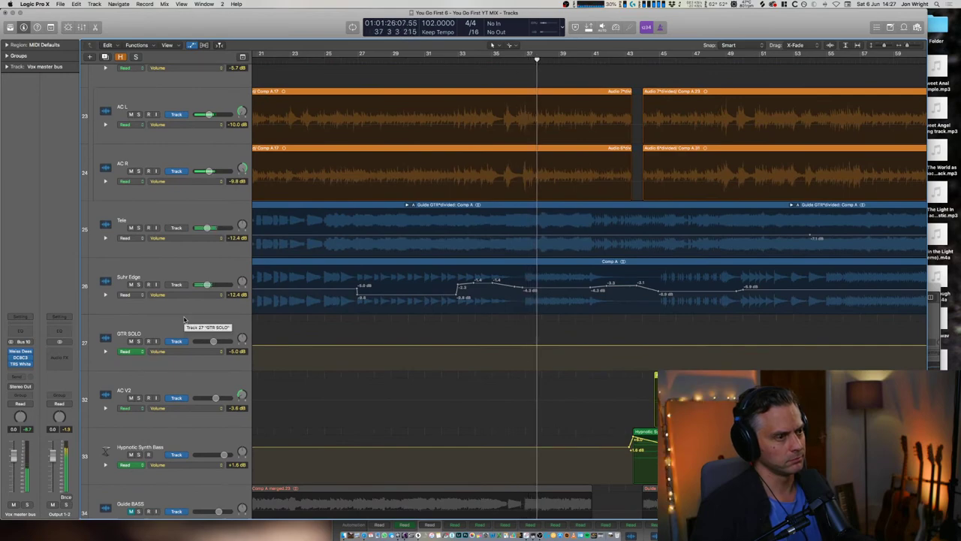
Step: Zoom out the timeline to the whole song with the playhead at bar 9 and enlarge the project window to full screen
scroll(182, 286, "up", 20)
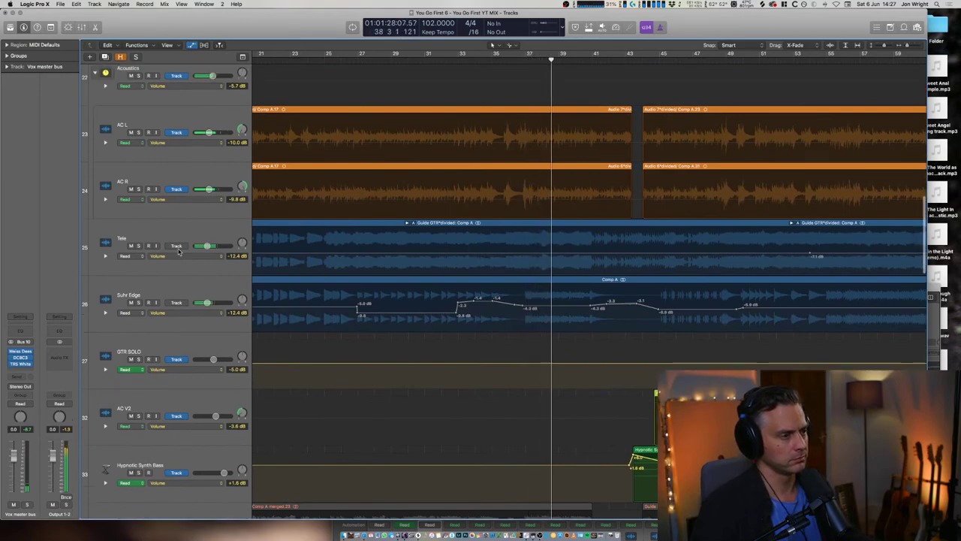
scroll(178, 253, "down", 1)
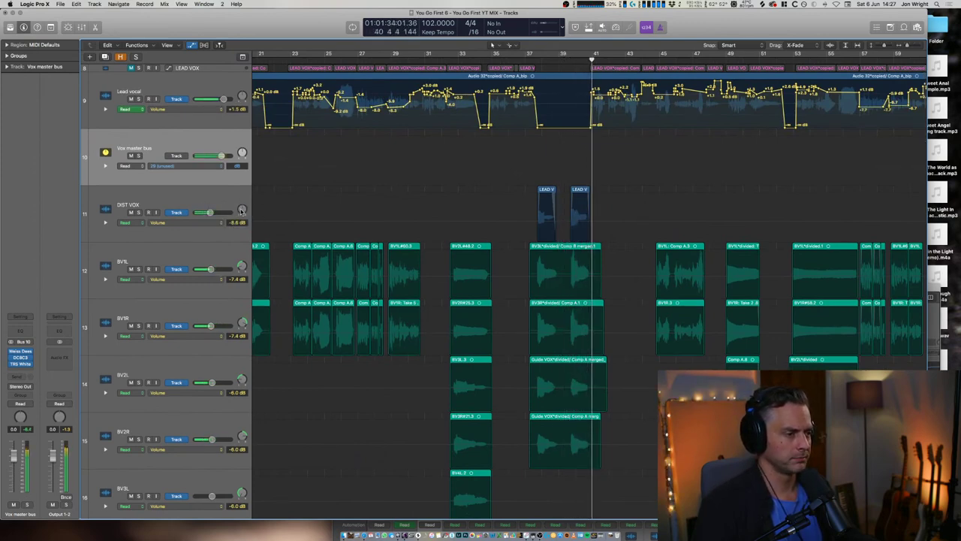
scroll(456, 210, "down", 5)
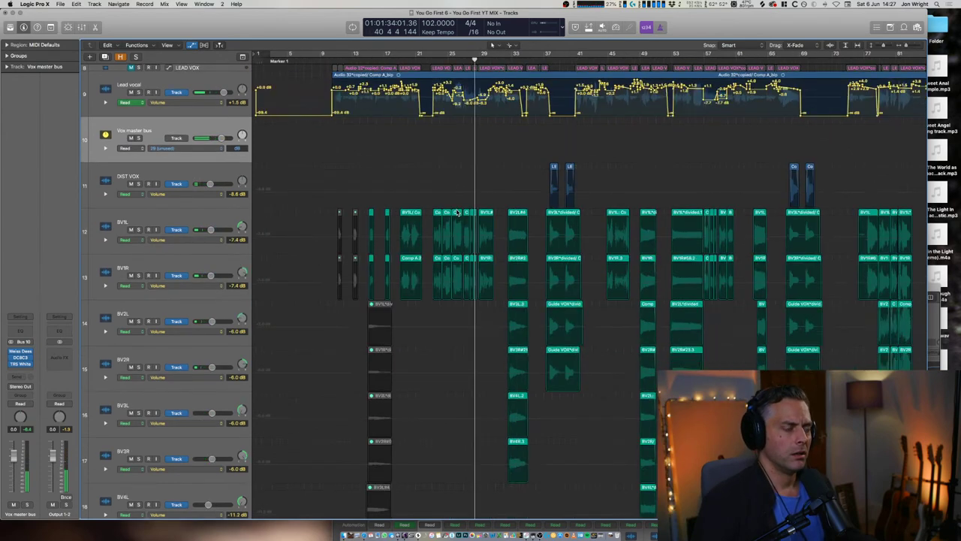
key("space")
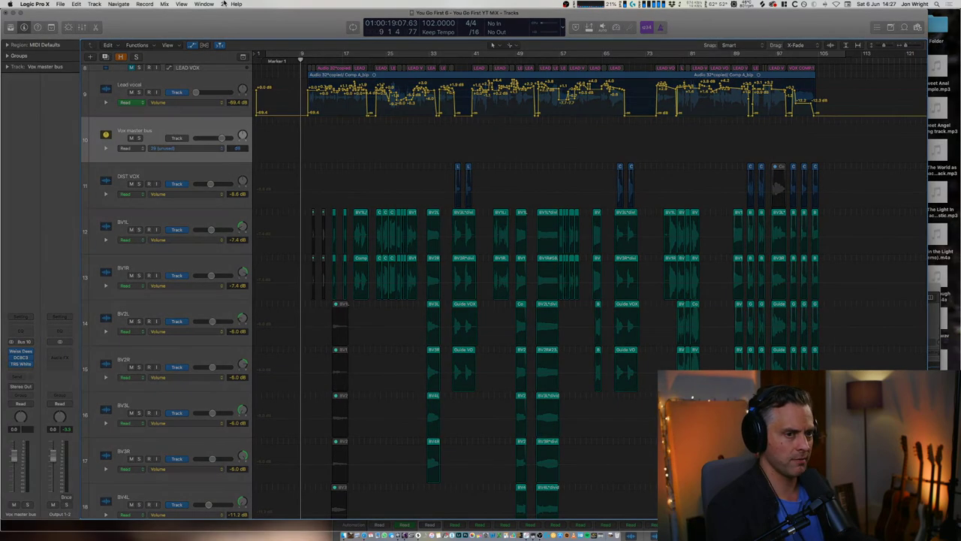
double_click(213, 12)
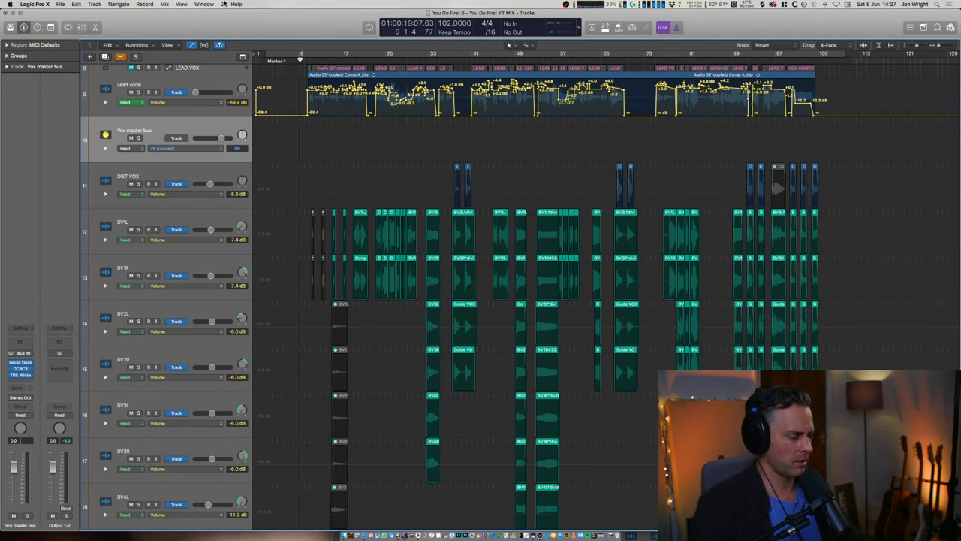
Step: Play from bar 9 with the automation lanes hidden and solo the AC L and AC R tracks
scroll(318, 90, "down", 3)
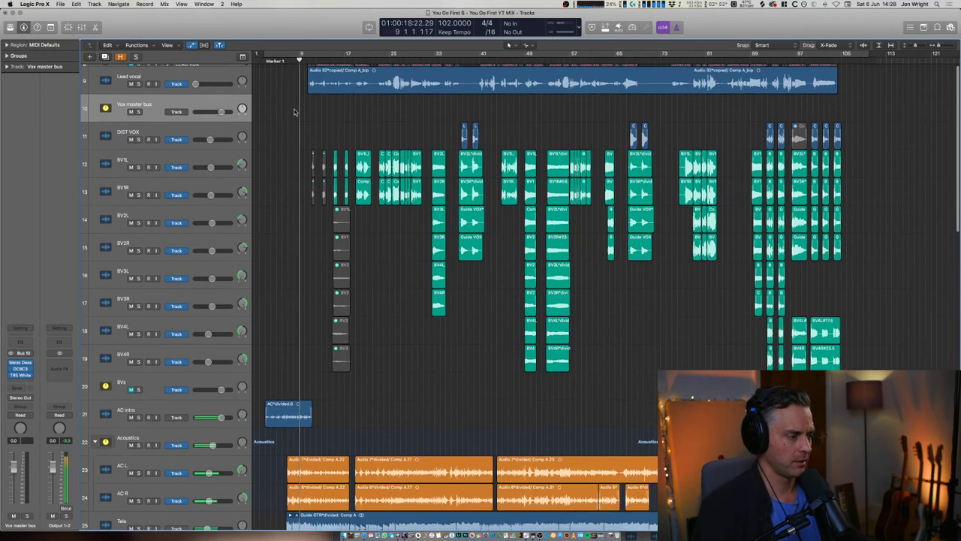
key("space")
scroll(310, 225, "down", 5)
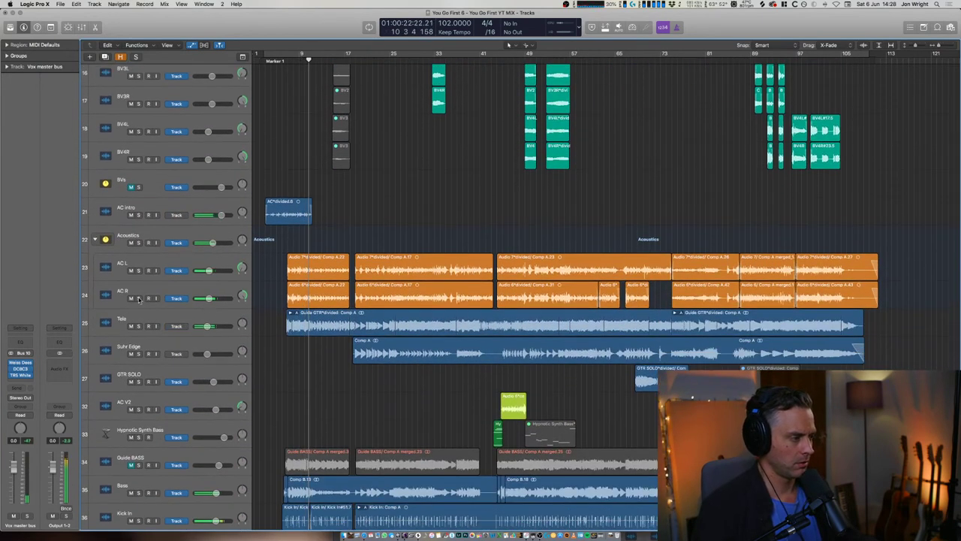
left_click(138, 298)
left_click(139, 270)
left_click(152, 266)
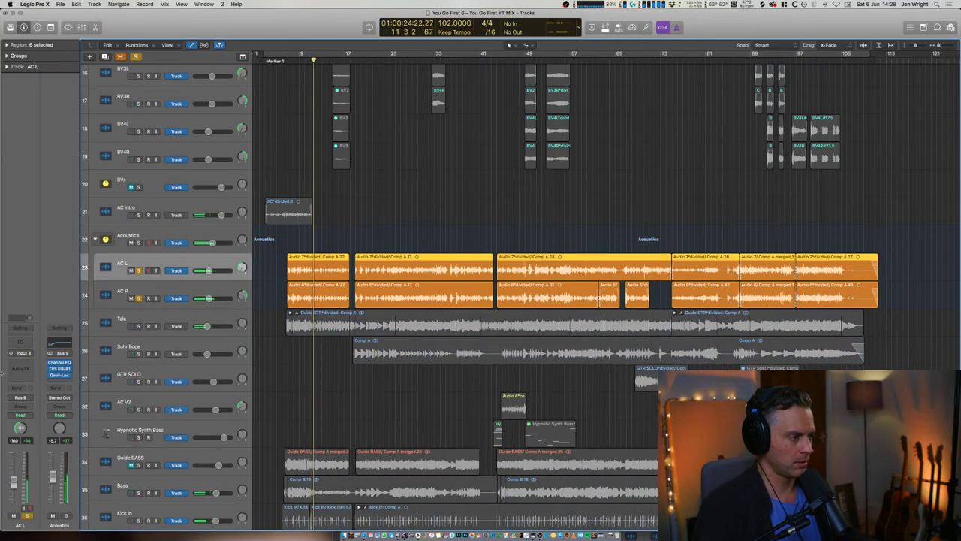
Step: In the Acoustics stack's Channel EQ, move the low-mid band to 205 Hz, set the high shelf to 3800 Hz at -4.0 dB, and close it
left_click(157, 236)
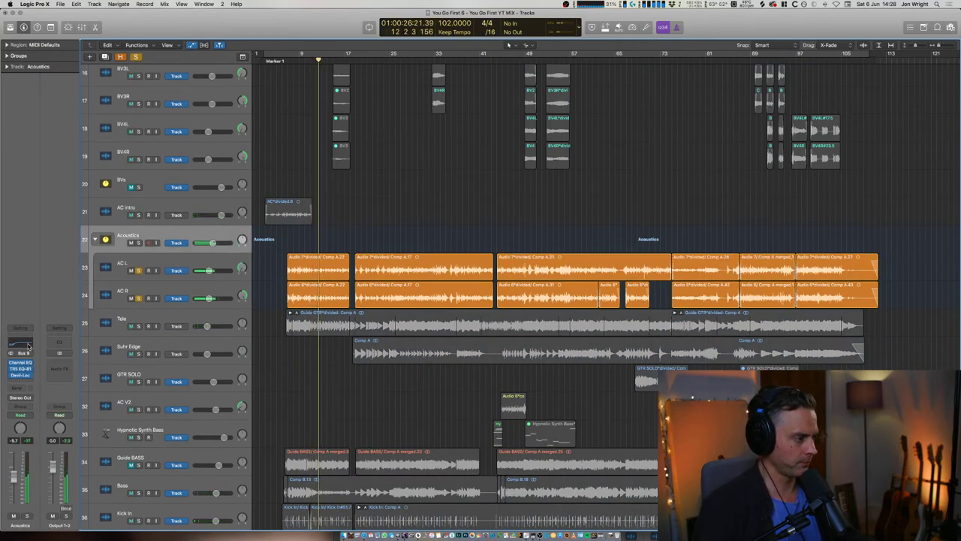
left_click(21, 367)
left_click_drag(161, 121, 152, 126)
left_click_drag(347, 121, 310, 131)
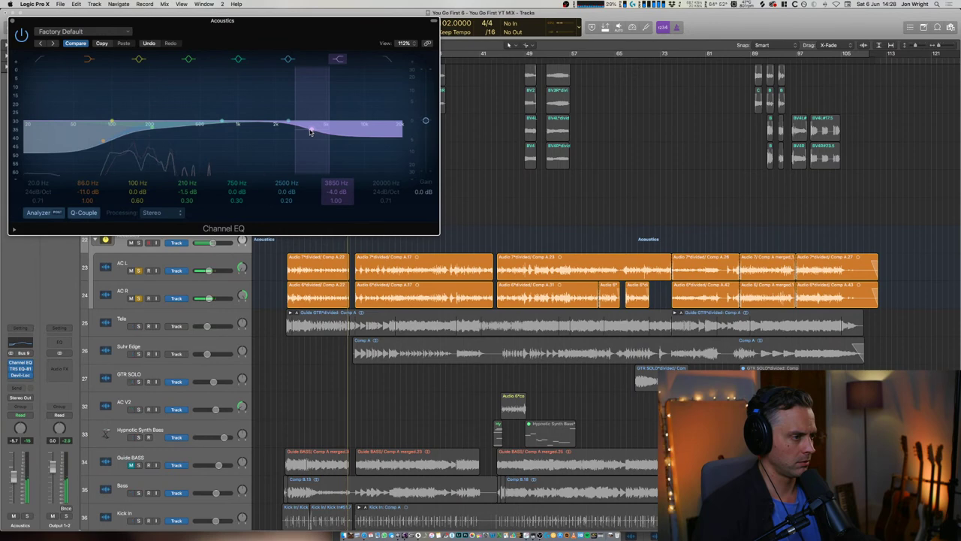
left_click_drag(145, 132, 152, 128)
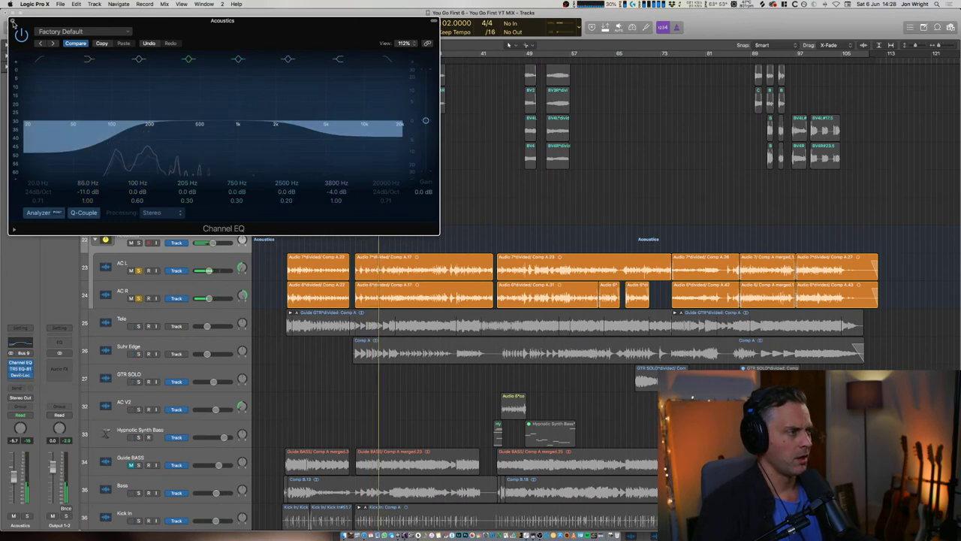
left_click(12, 22)
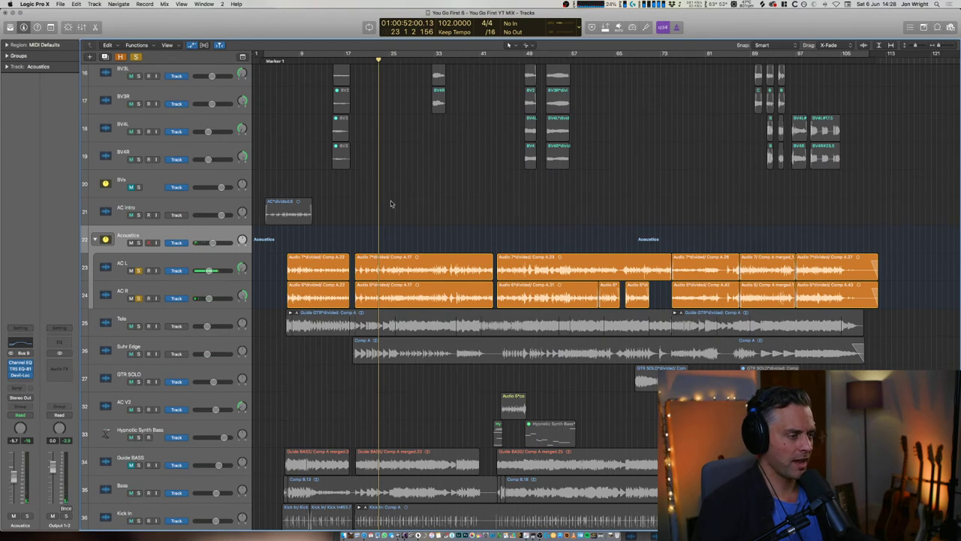
Step: Unsolo the acoustic guitar tracks and move the playhead back to around bar 15 to hear the full mix
left_click(139, 298)
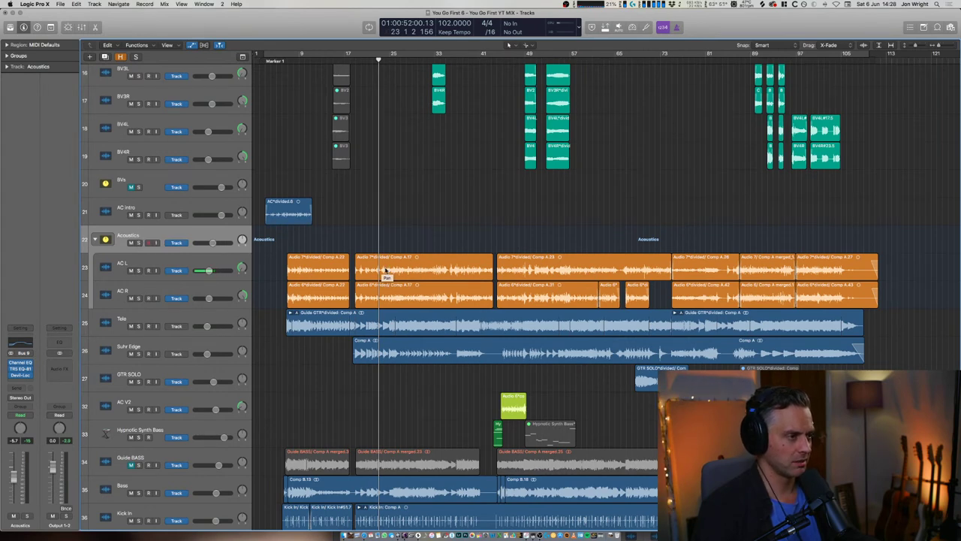
scroll(367, 291, "down", 3)
scroll(369, 292, "up", 2)
scroll(369, 292, "down", 2)
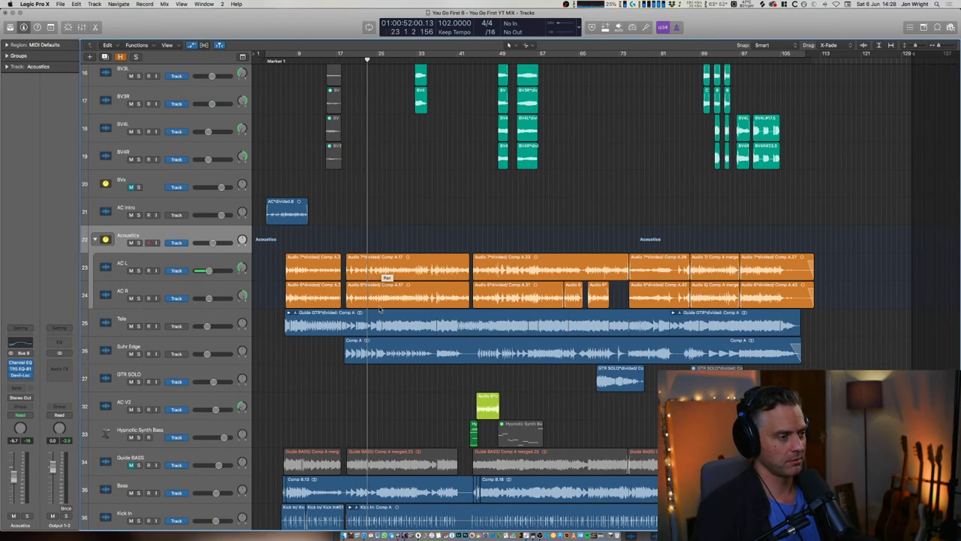
left_click(333, 59)
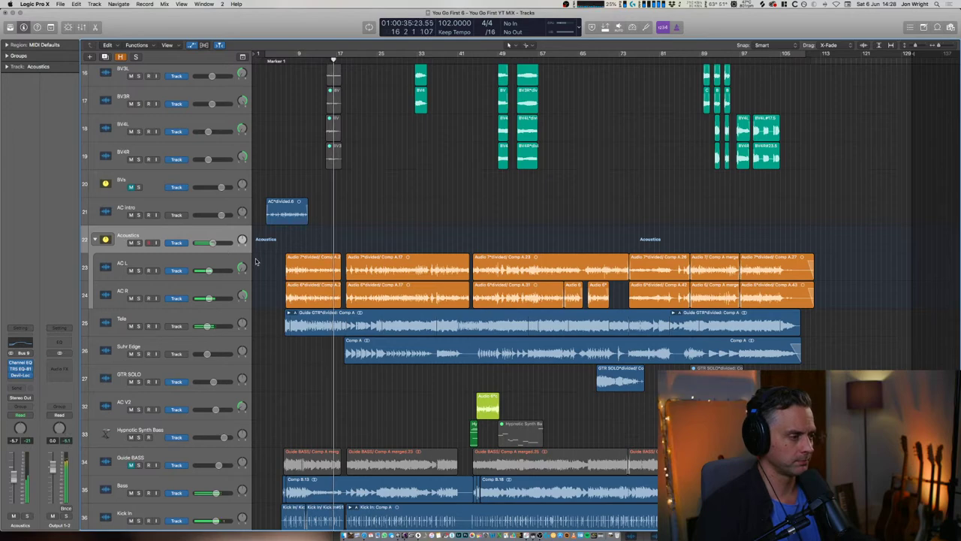
Step: Lower the Bass track's volume slightly during playback
scroll(284, 258, "down", 3)
scroll(287, 257, "up", 2)
scroll(288, 258, "down", 1)
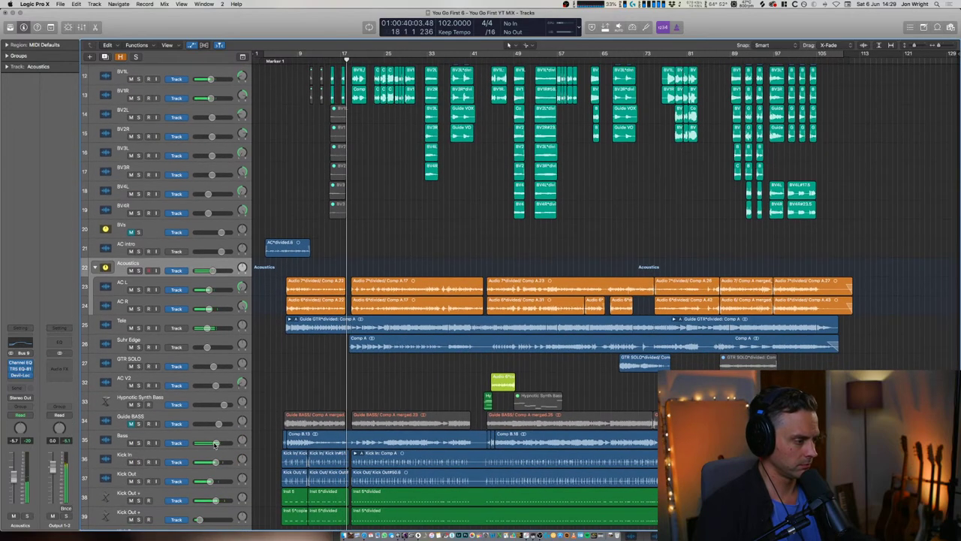
left_click_drag(215, 445, 211, 443)
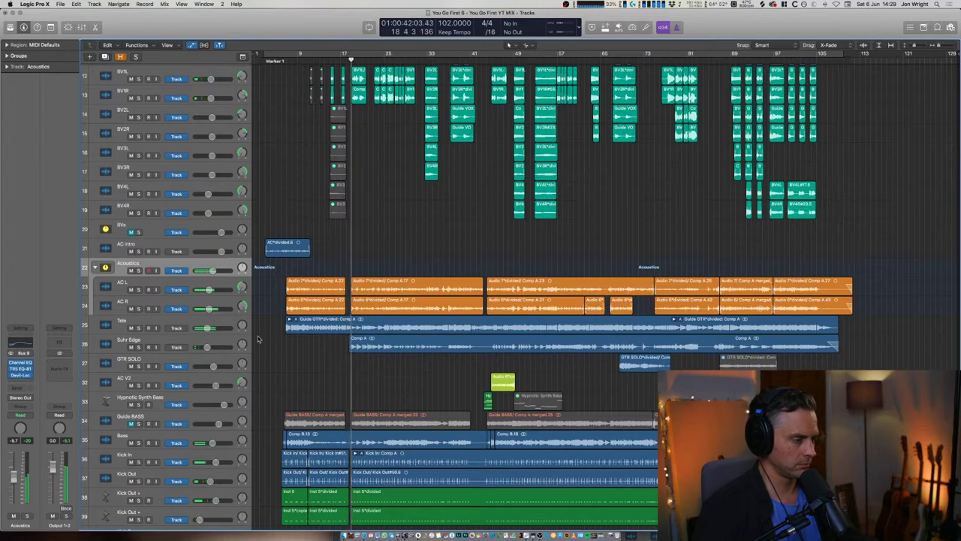
Step: Replay from bar 17 with the timeline zoomed in and audition the Tele track briefly in solo within the mix
key("space")
key("super+Right")
key("super+Down")
key("super+Right")
key("super+Right")
key("super+Right")
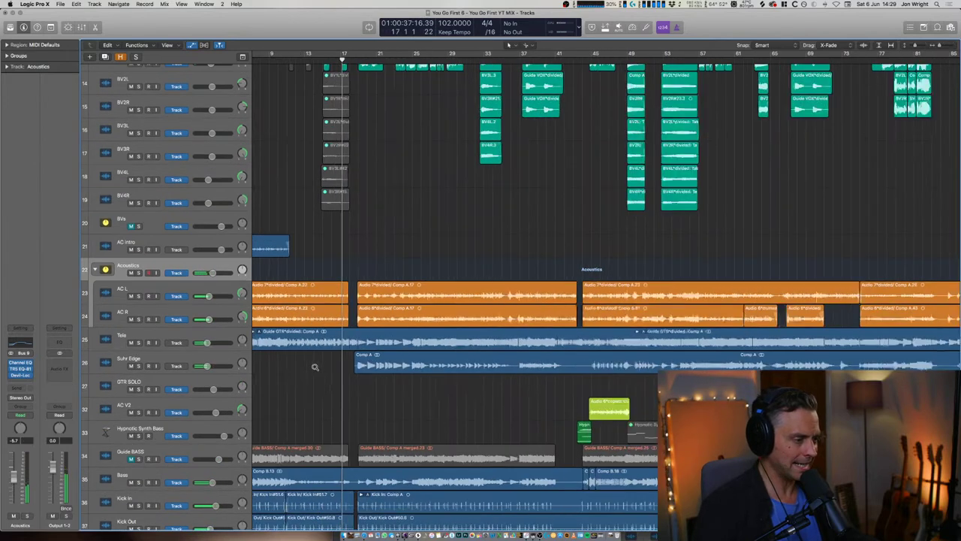
scroll(316, 367, "down", 3)
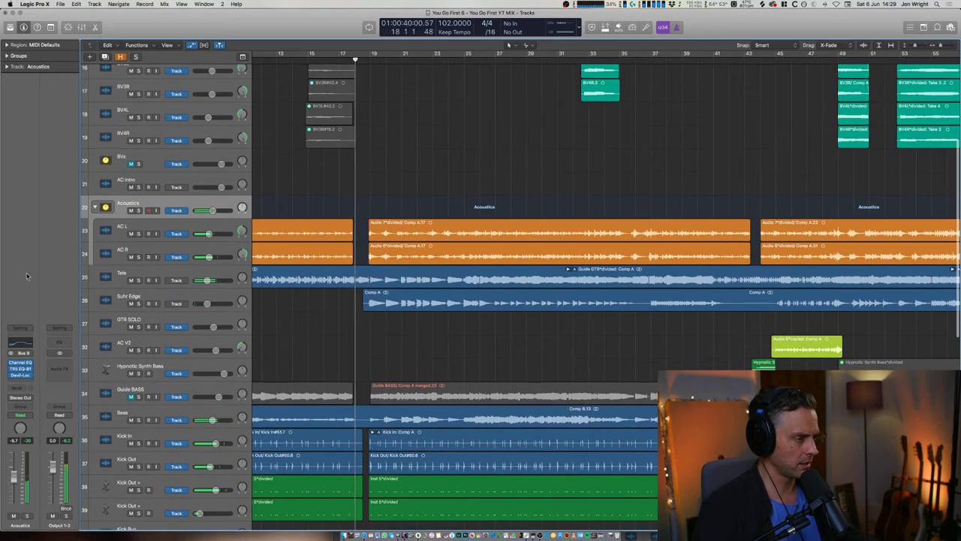
left_click(138, 281)
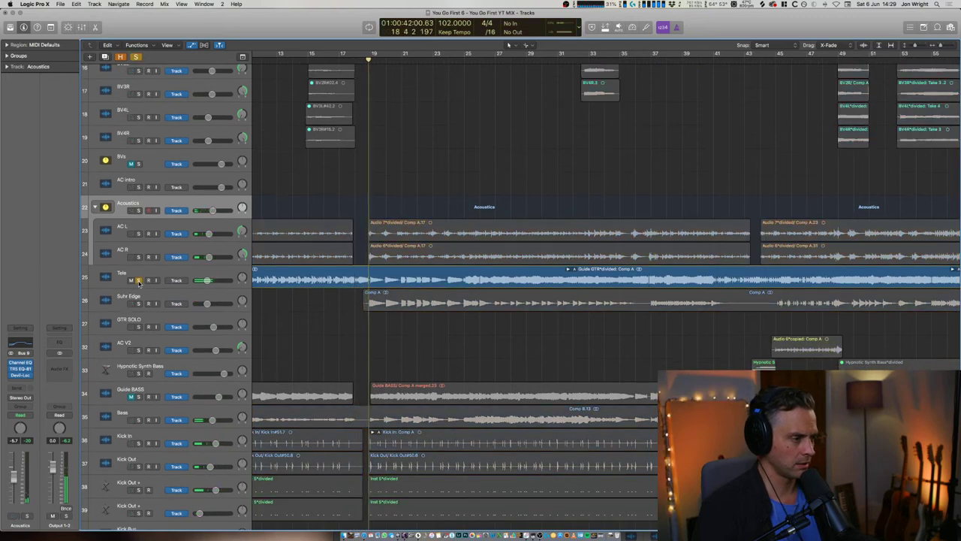
left_click(138, 280)
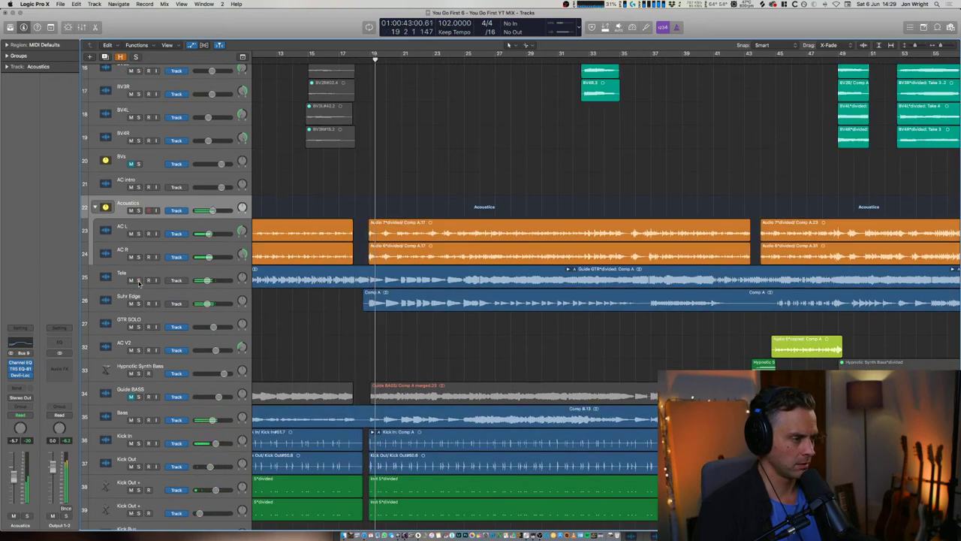
Step: Reduce the track heights, then select and solo the Suhr Edge track
left_click(292, 264, "ctrl+alt")
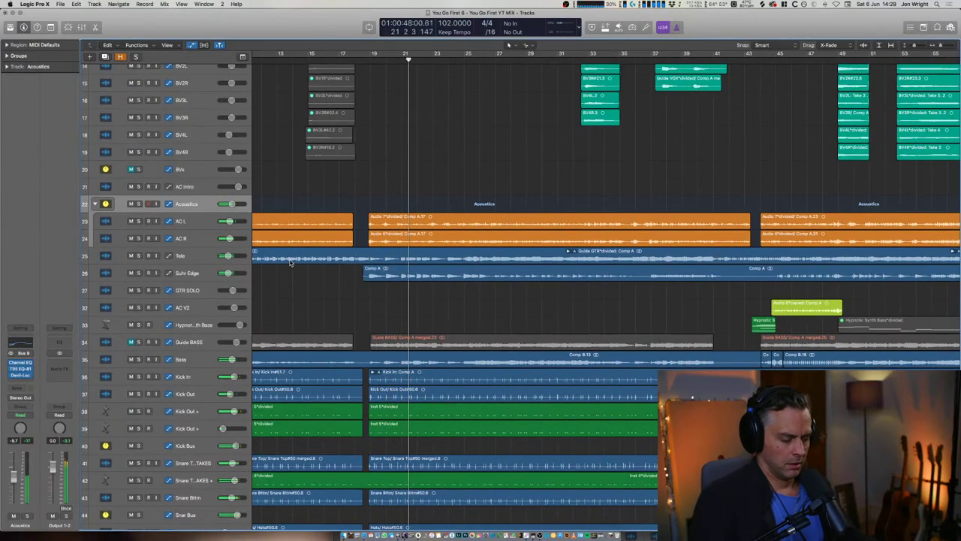
scroll(287, 240, "up", 3)
scroll(289, 240, "up", 1)
scroll(269, 190, "down", 1)
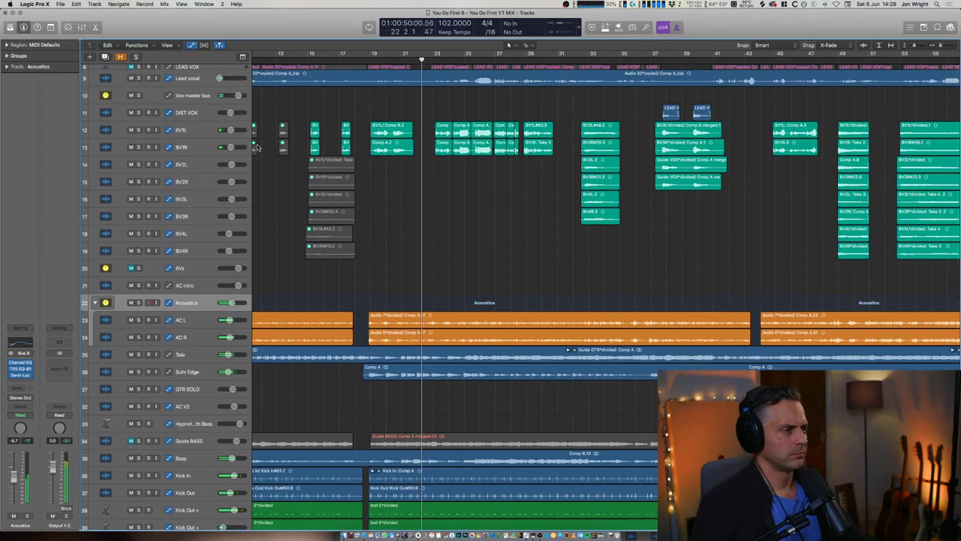
left_click(188, 375)
left_click(139, 372)
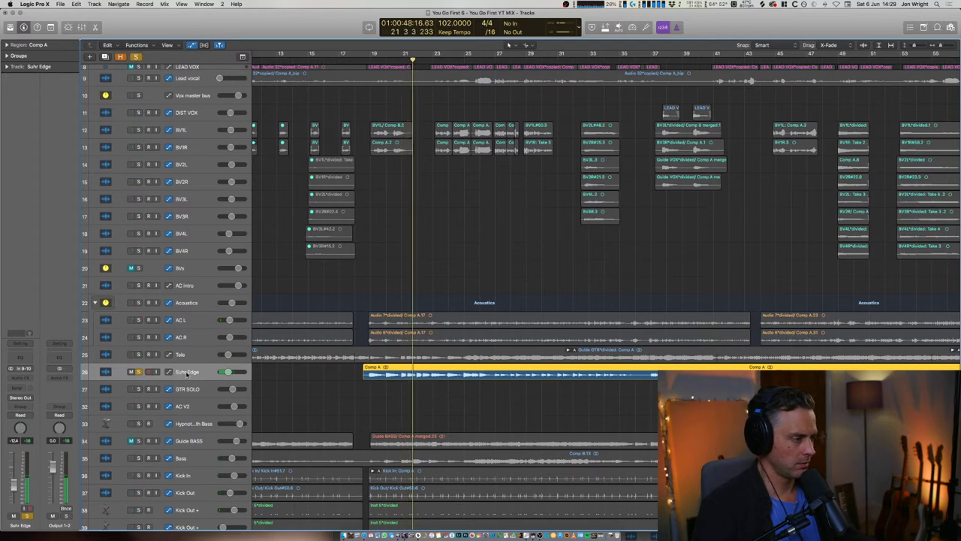
Step: Insert the stereo Soundtoys EchoBoy plug-in on the Suhr Edge track
left_click(21, 377)
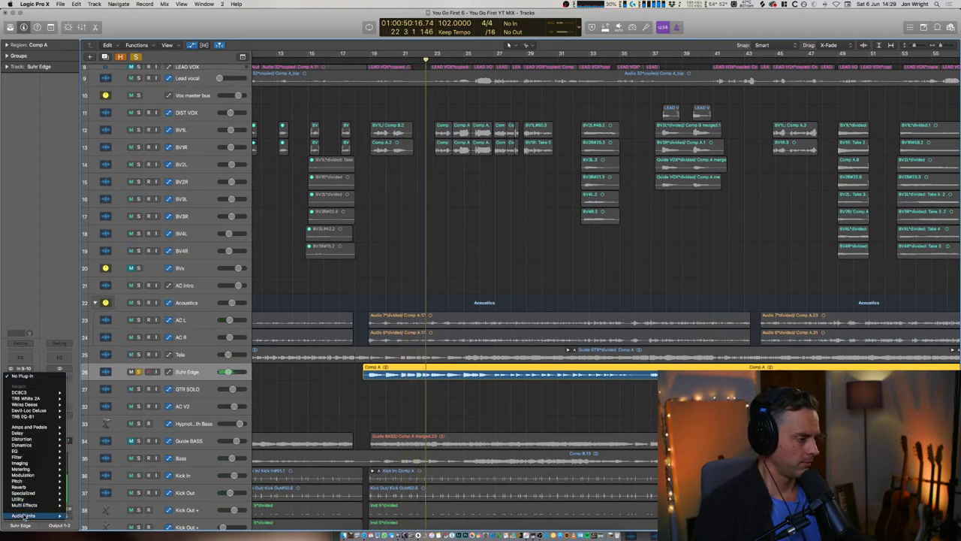
mouse_move(23, 515)
mouse_move(113, 471)
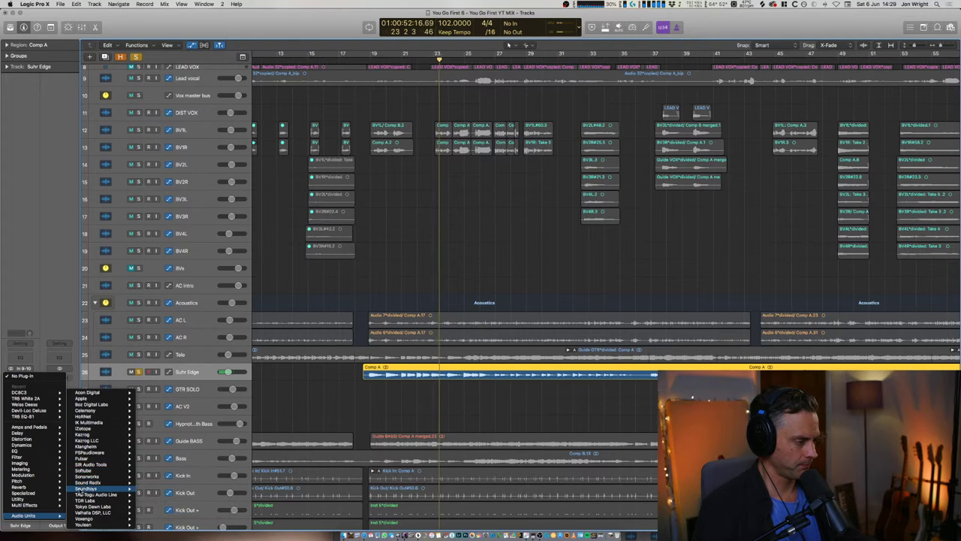
mouse_move(97, 488)
mouse_move(168, 429)
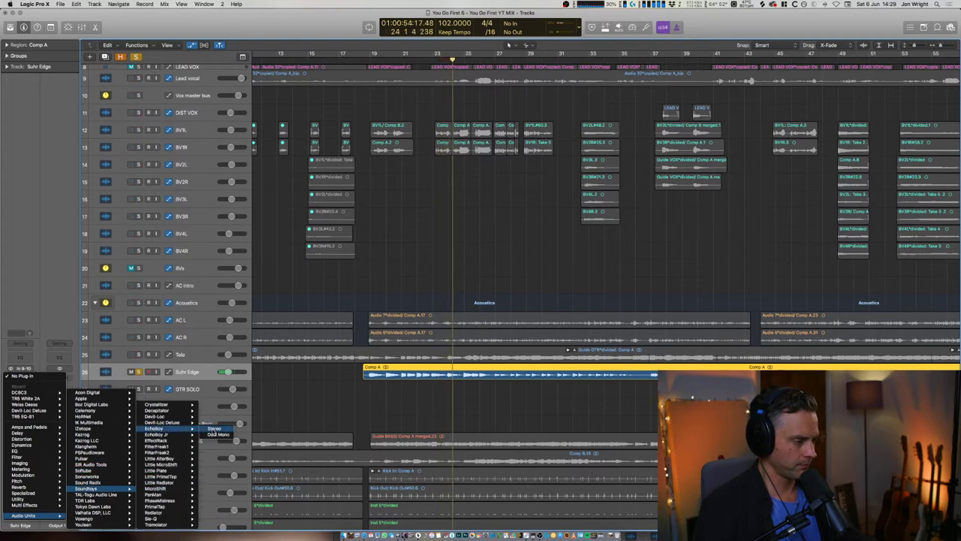
left_click(214, 428)
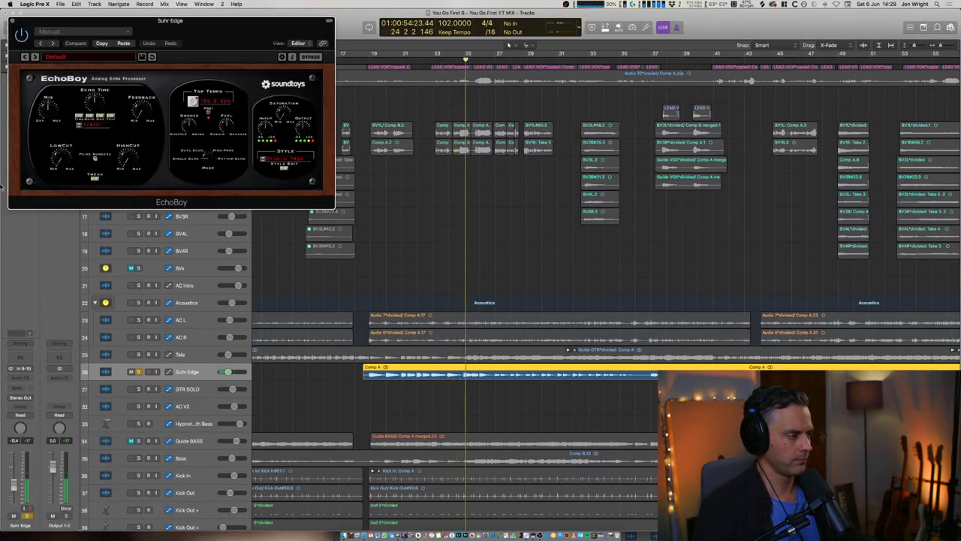
Step: Open a Channel EQ on Suhr Edge, cutting 4.5 dB at 280 Hz, 4.5 dB on the 5800 Hz shelf and 0.5 dB at 126 Hz
double_click(20, 357)
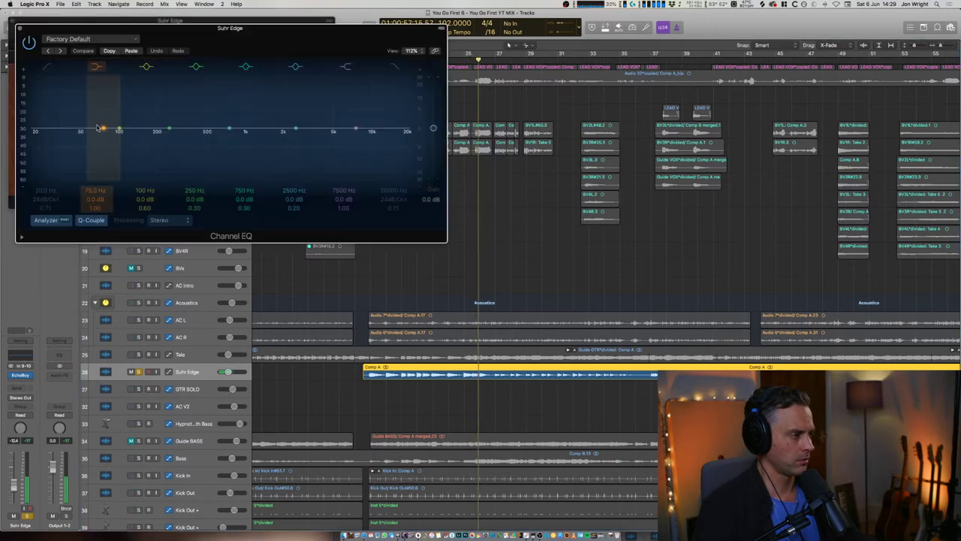
left_click_drag(103, 128, 147, 148)
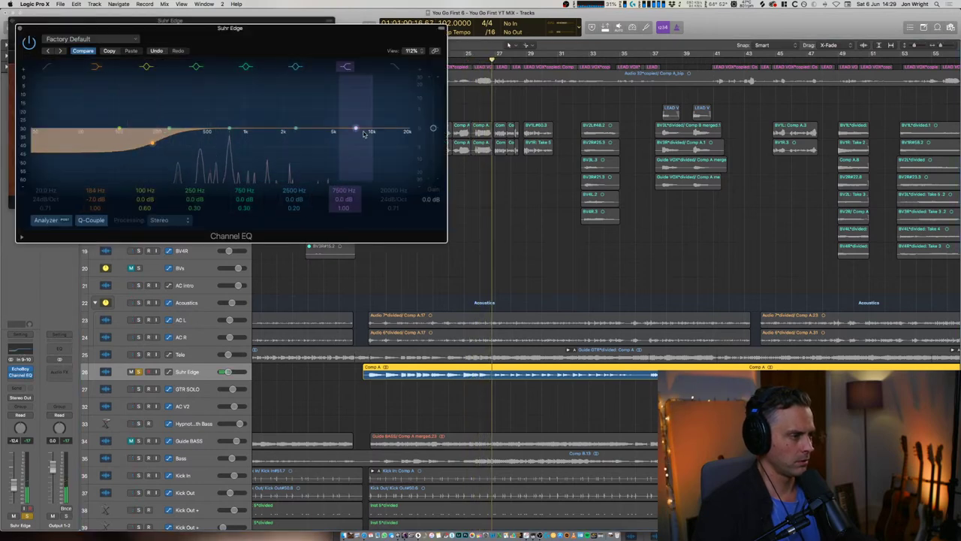
left_click_drag(355, 130, 341, 139)
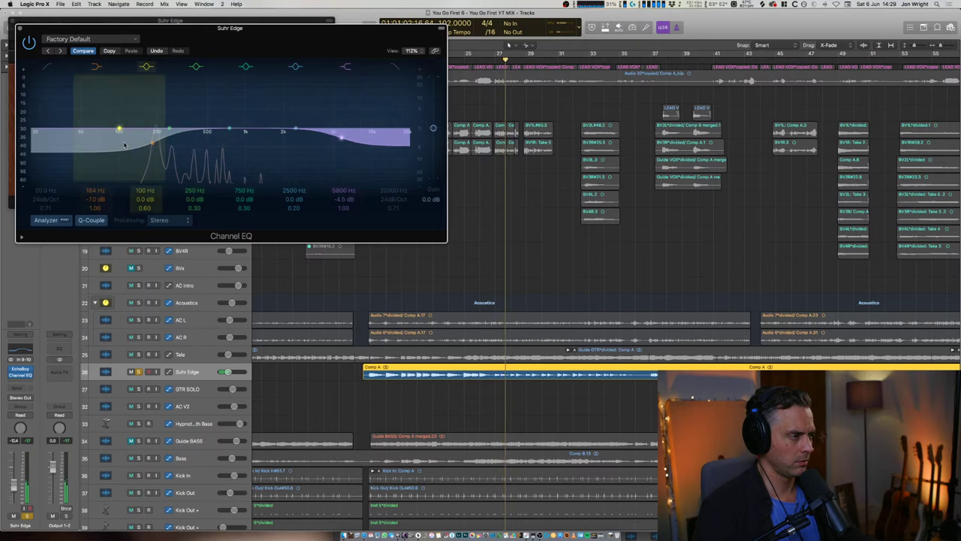
left_click_drag(152, 145, 177, 152)
left_click(170, 128)
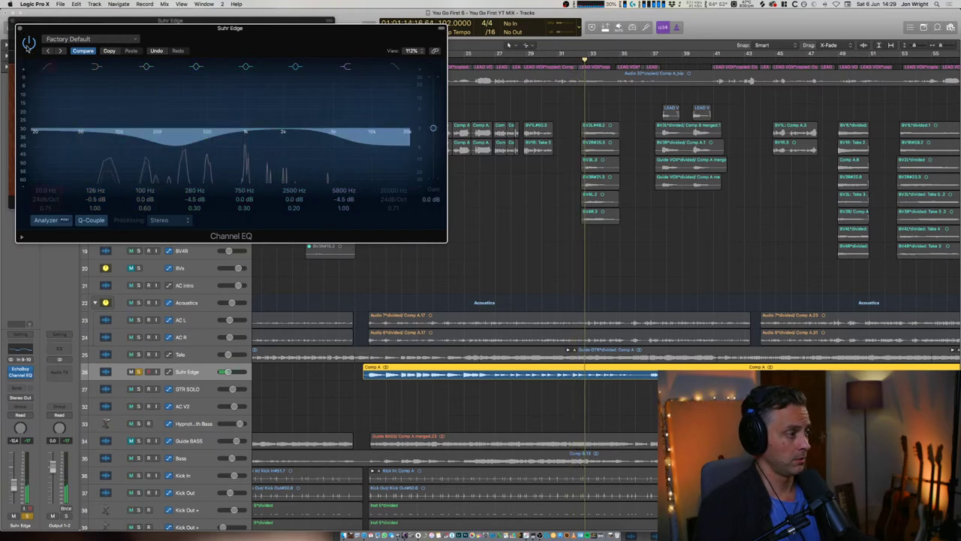
Step: Enable and adjust the low-cut band of the Suhr Edge Channel EQ, finishing with its window closed
left_click(48, 66)
mouse_move(38, 200)
left_mouse_down()
mouse_move(39, 166)
mouse_move(40, 183)
left_mouse_up()
left_click(20, 29)
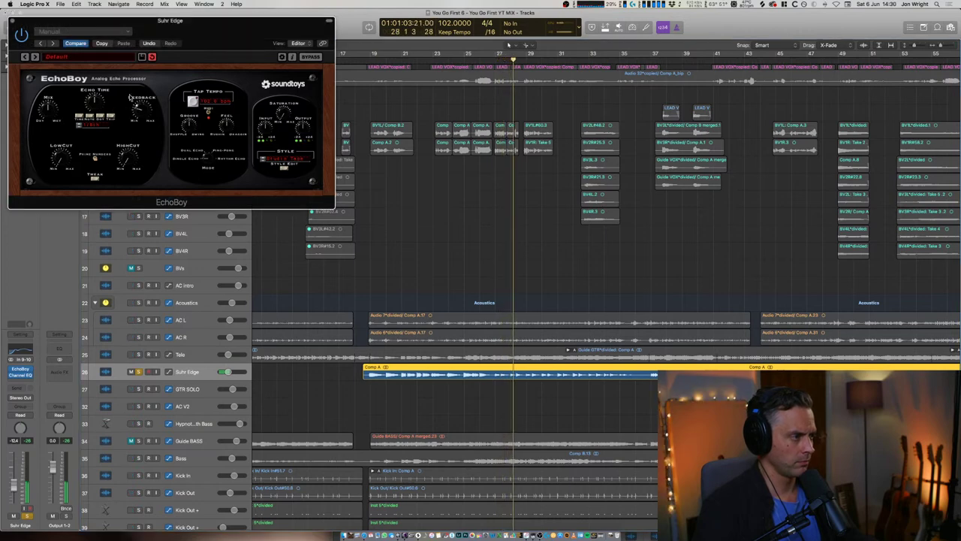
Step: Adjust EchoBoy's feedback, unsolo Suhr Edge and raise its volume to about -2.8 dB in the full mix
left_click_drag(139, 112, 135, 112)
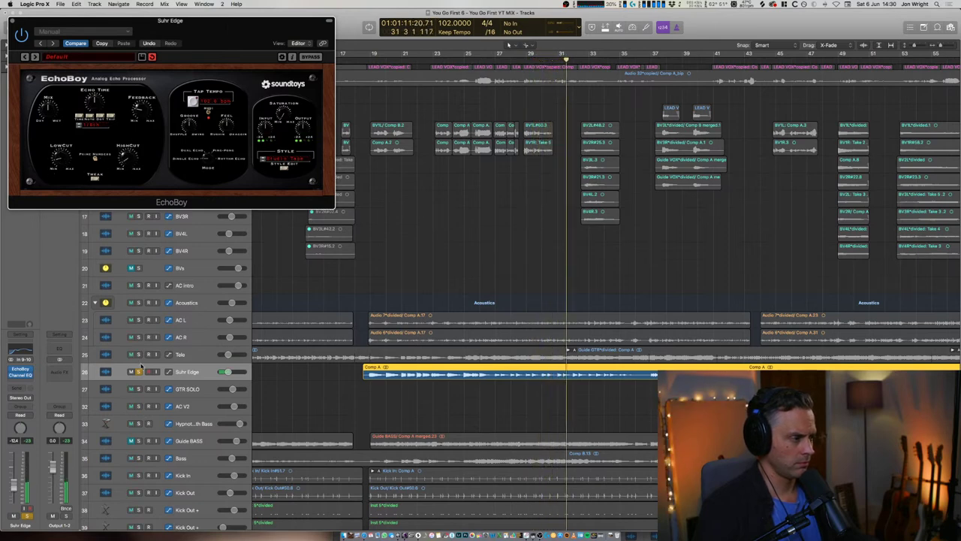
left_click(138, 372)
left_click_drag(225, 372, 233, 371)
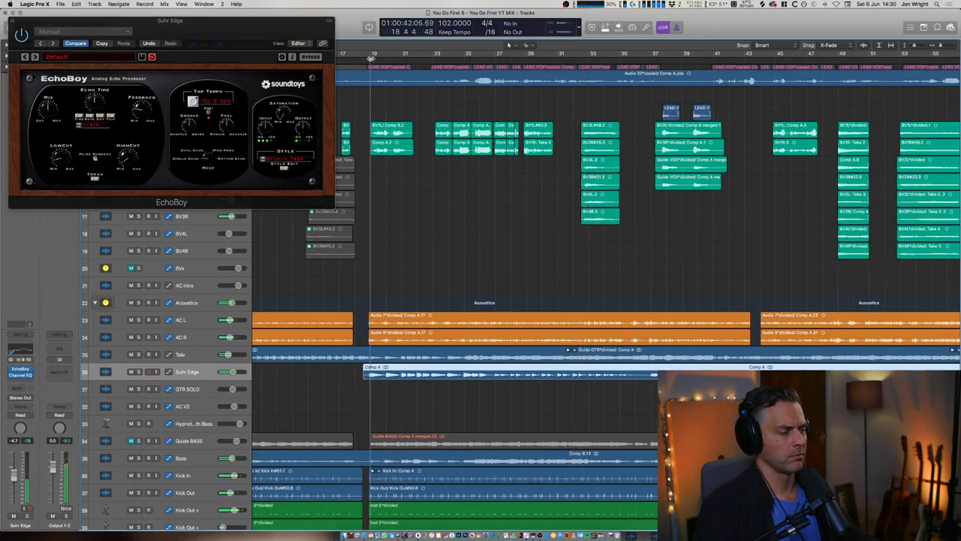
left_click_drag(234, 372, 238, 371)
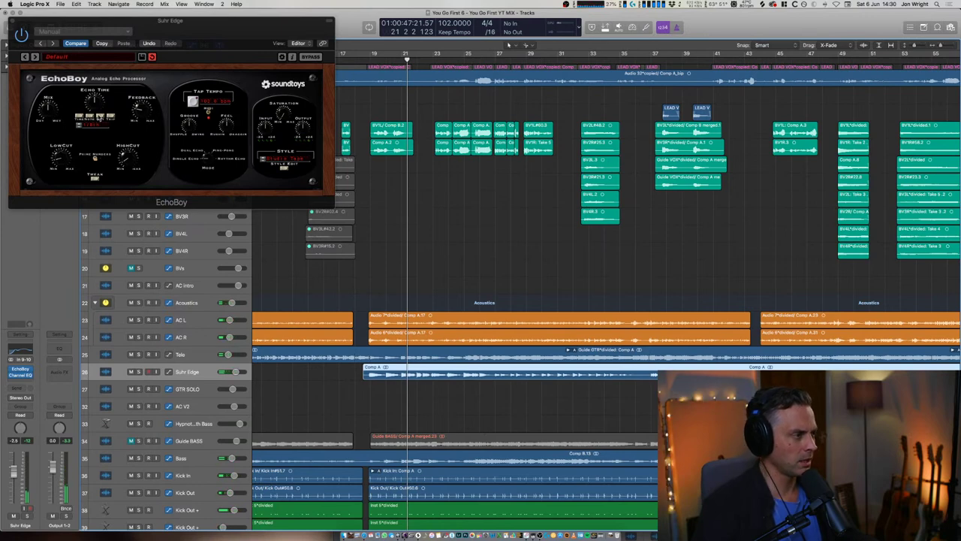
Step: Switch EchoBoy's echo time to the triplet setting and play the passage
left_click(110, 118)
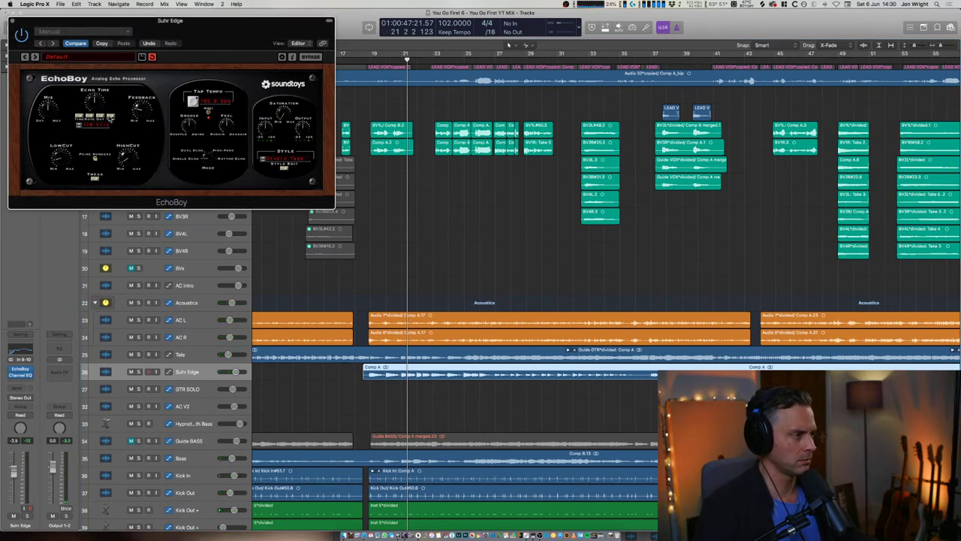
key("space")
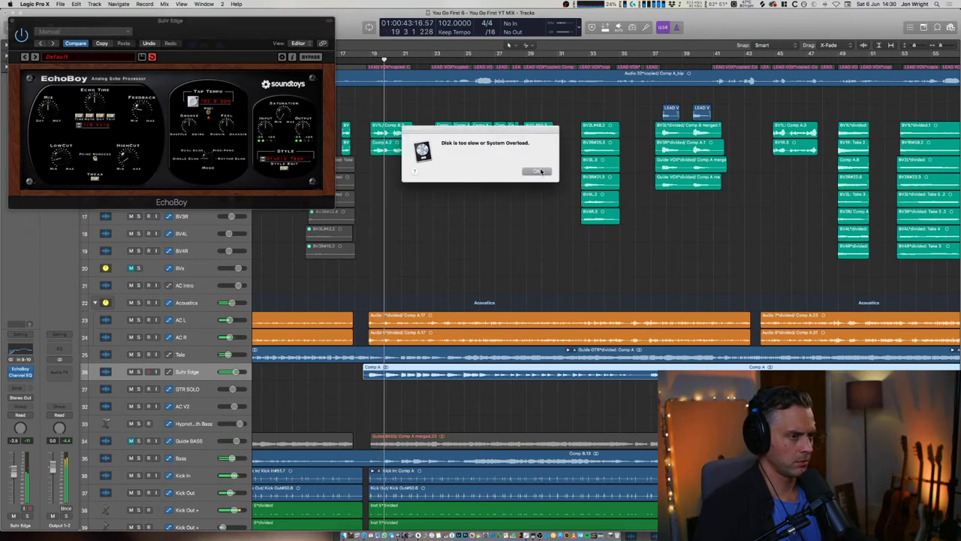
left_click(541, 171)
Step: Switch to Carbon Copy Cloner, check the System Backup and CCC Backup Task plans, and return to Logic Pro X
key("super+Tab")
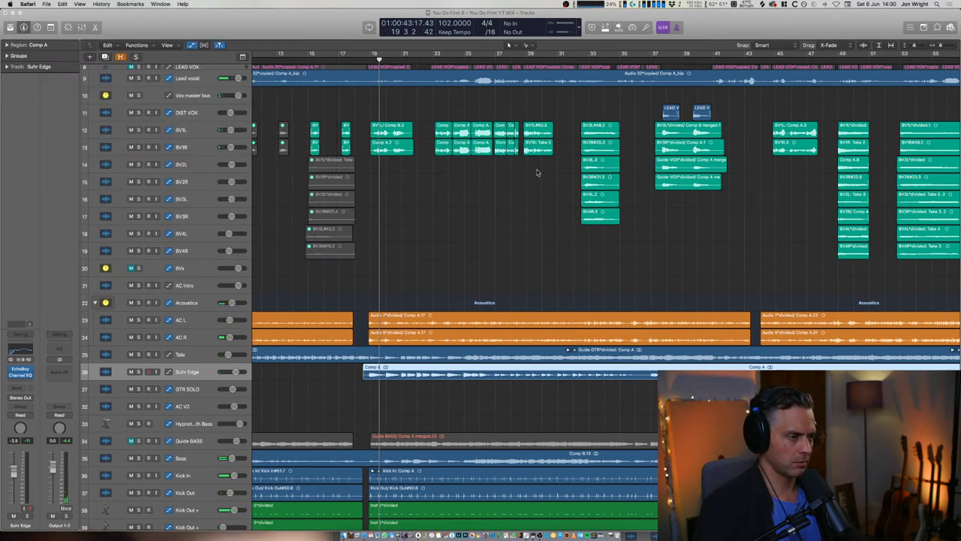
key("super+Tab")
key("super+space")
type("c")
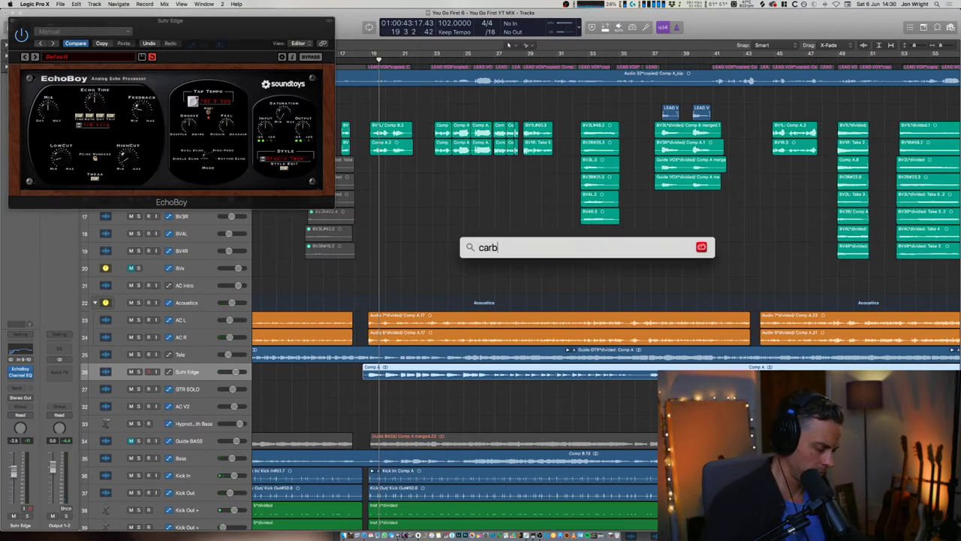
type("arbon")
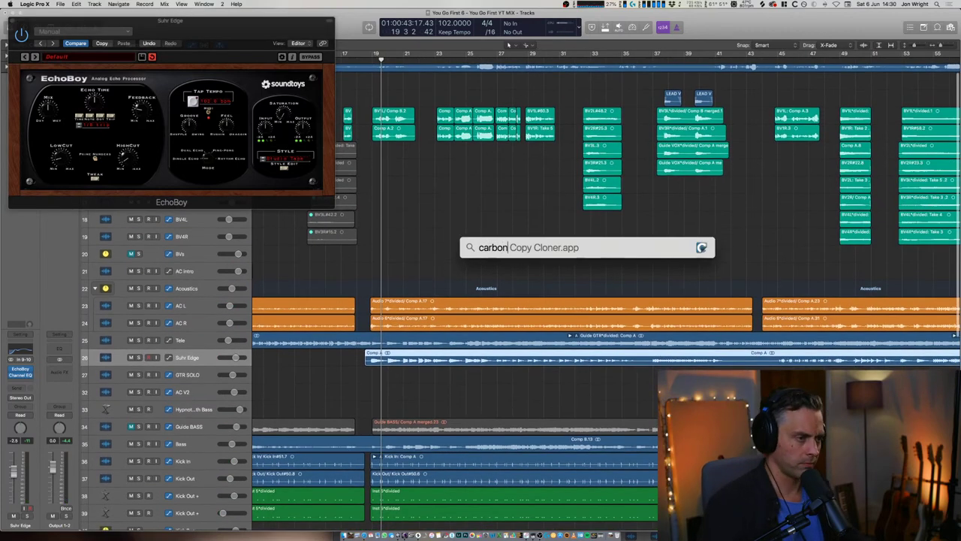
key("Return")
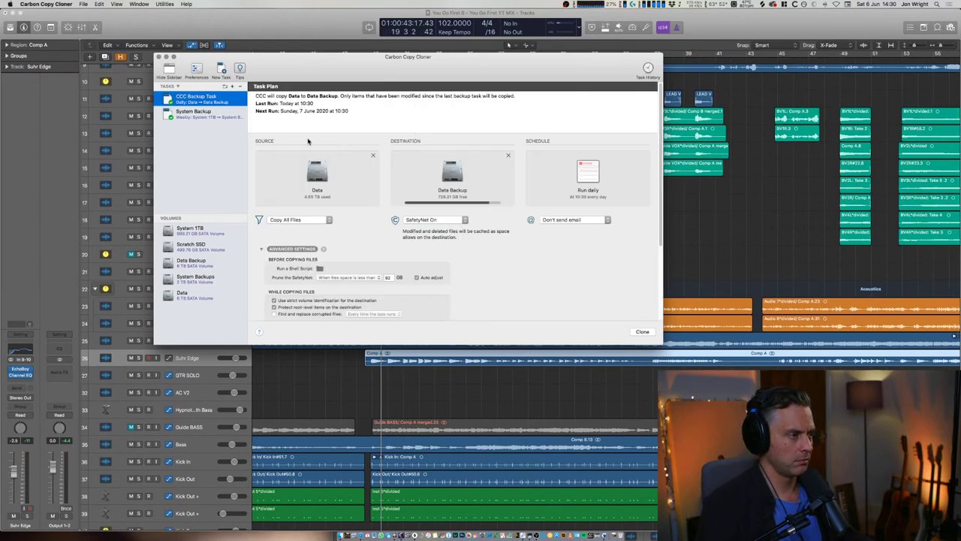
left_click(196, 114)
left_click(194, 97)
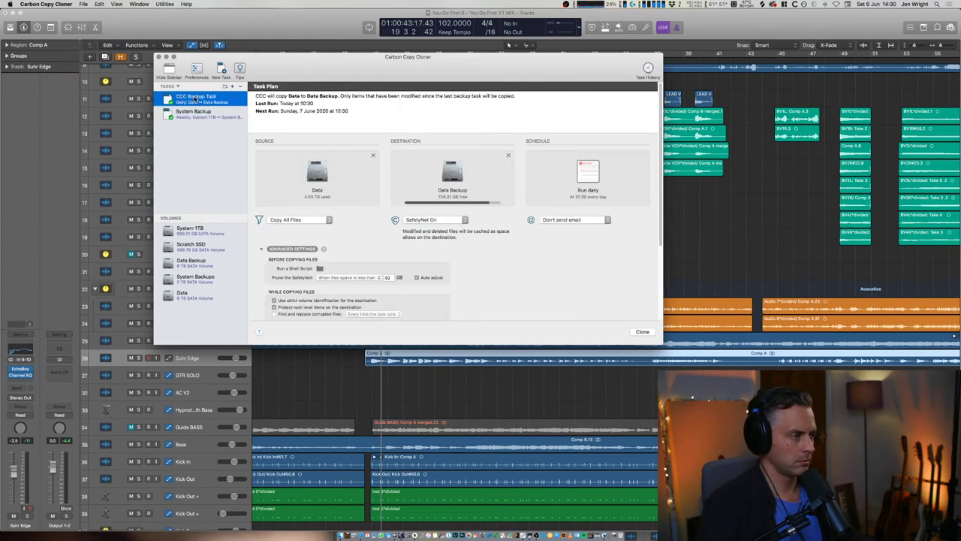
key("super+Tab")
Step: Replay the mix from around bar 17, switch EchoBoy's mode to Ping-Pong and close the plug-in
key("comma")
key("comma")
key("comma")
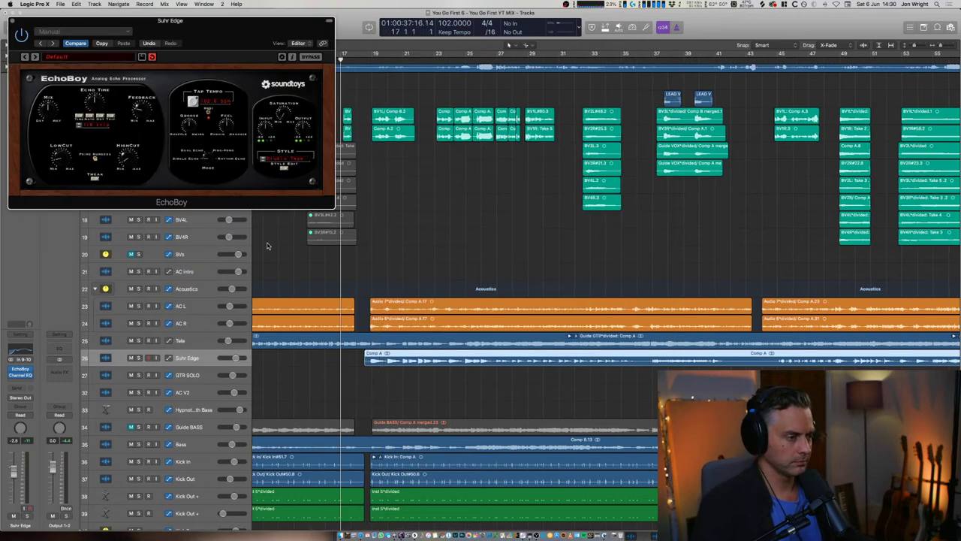
key("period")
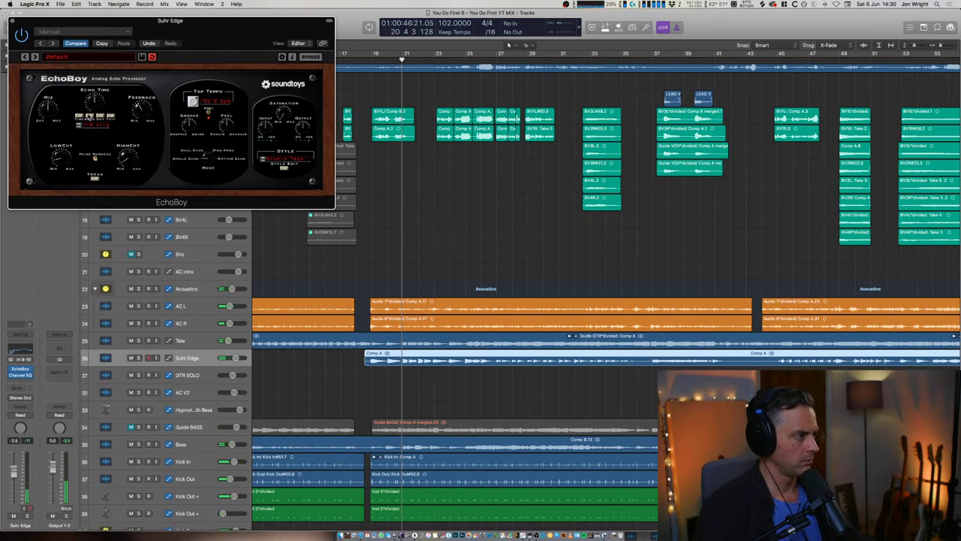
key("comma")
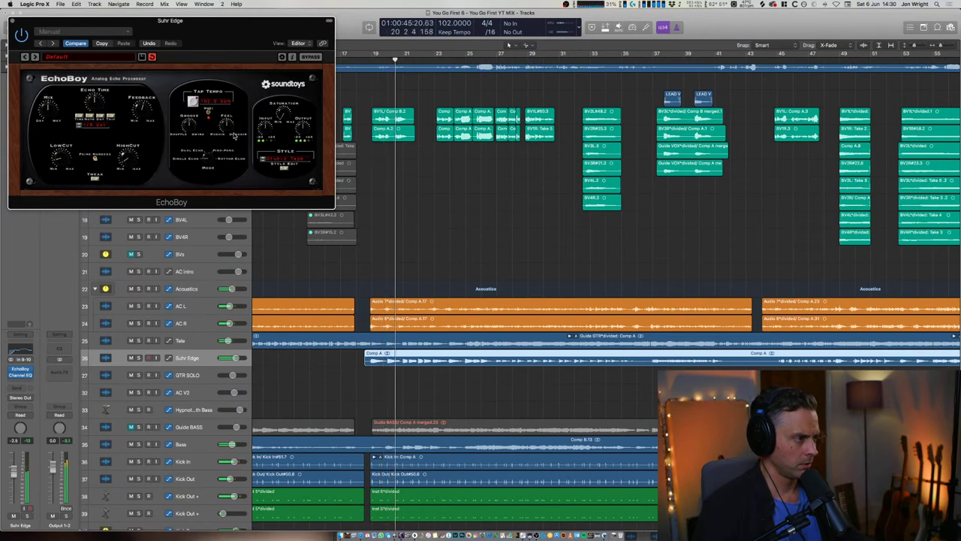
left_click(220, 159)
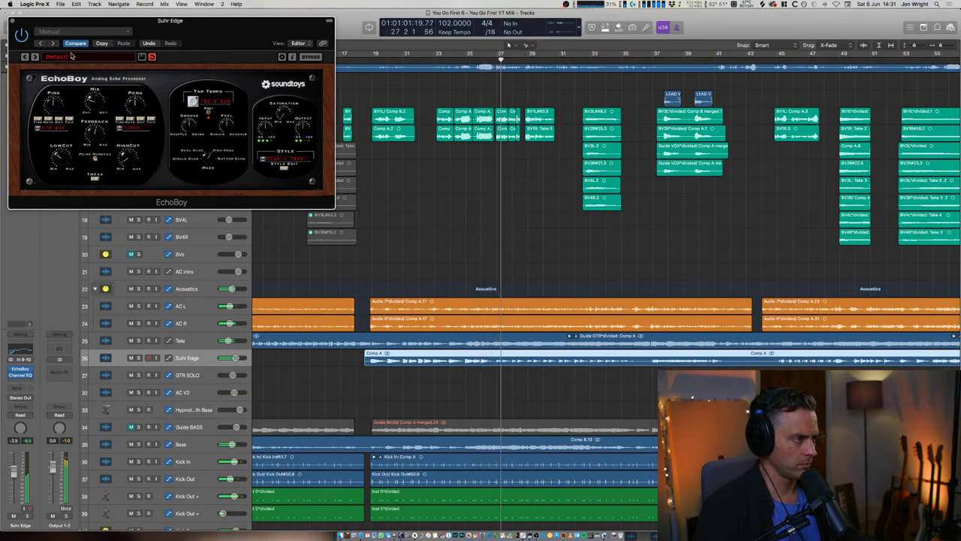
left_click(12, 21)
Step: Divide the Suhr Edge region at about bars 27 and 36, and set the middle region's gain to +2.6 dB
scroll(453, 331, "up", 4)
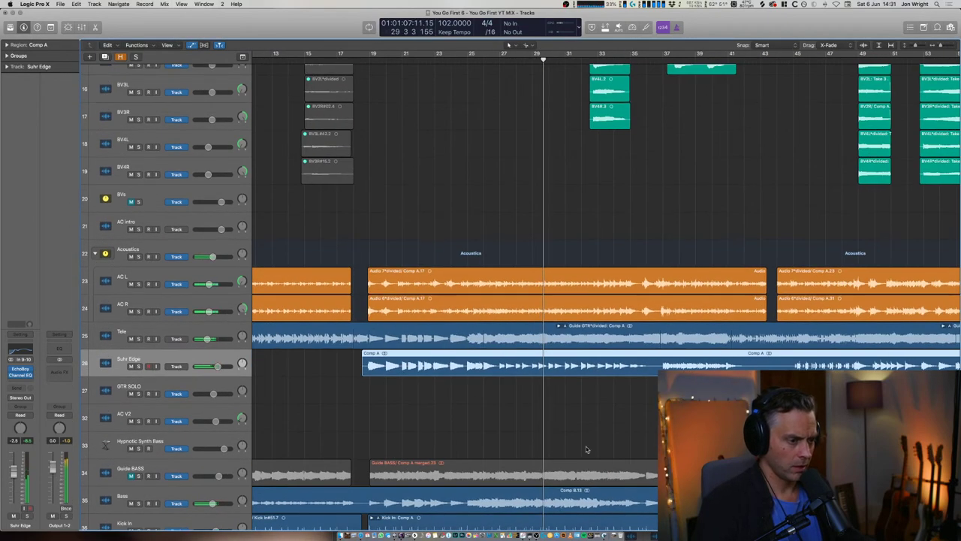
left_click(500, 370)
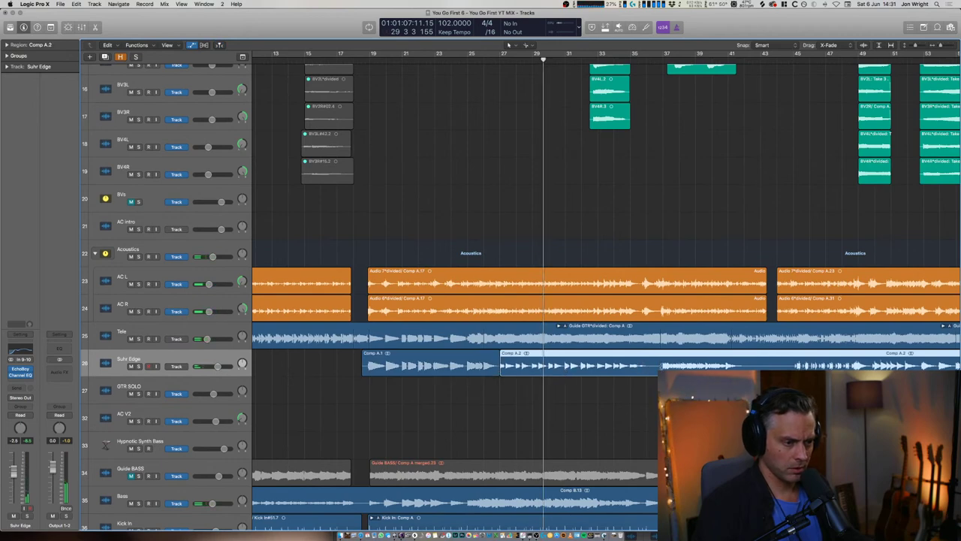
left_click(655, 366)
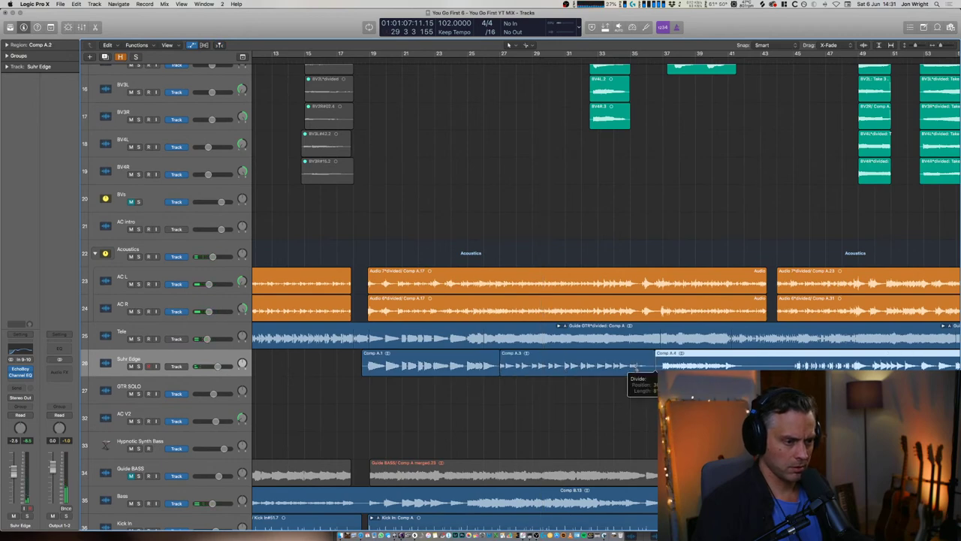
left_click(7, 45)
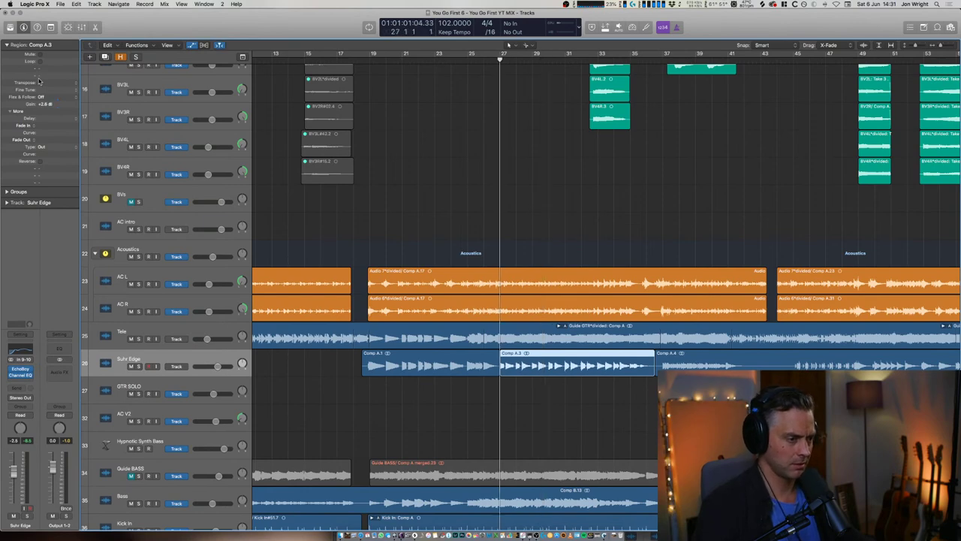
Step: Extend the boosted Suhr Edge region's start to slightly before bar 27 and replay the transition
key("space")
key("super+Right")
key("super+Right")
key("super+Right")
key("super+Right")
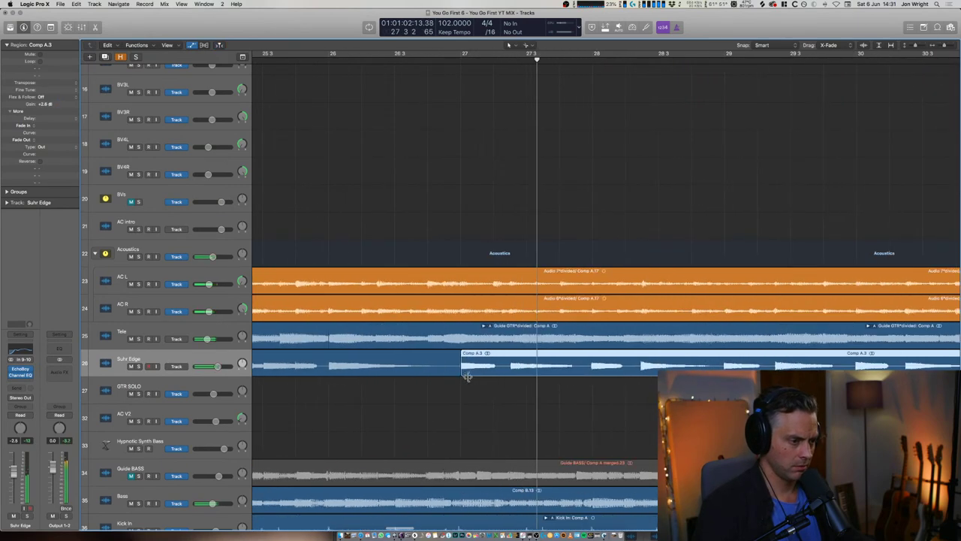
left_click_drag(458, 373, 450, 372)
key("space")
key("super+Left")
key("super+Left")
key("super+Left")
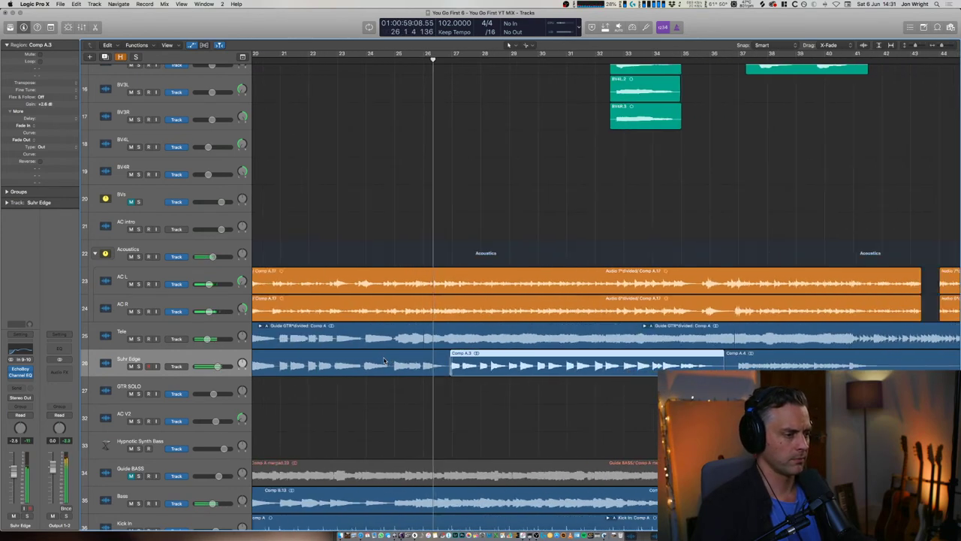
Step: Lower the Suhr Edge volume to -3.1 dB, rewind a little and solo the track
left_click_drag(218, 366, 217, 366)
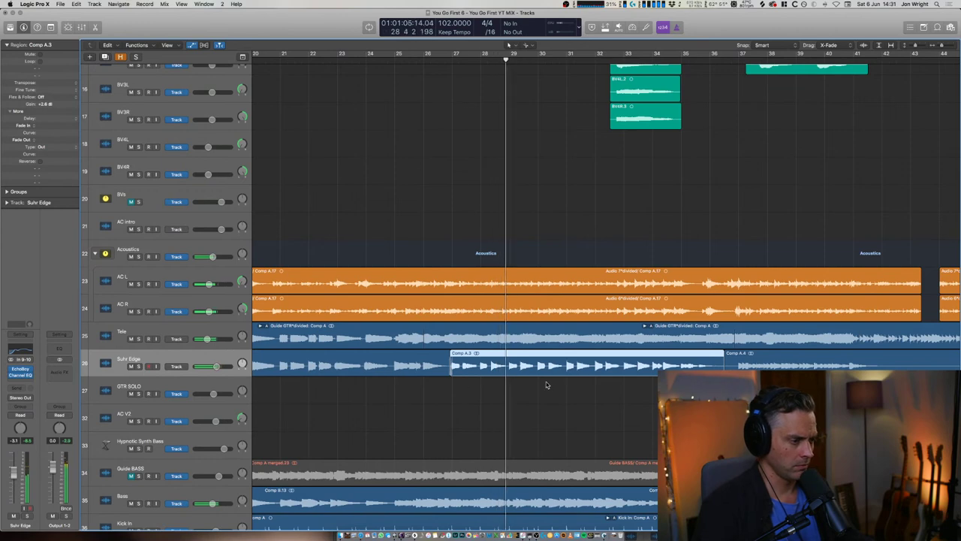
key("comma")
key("comma")
left_click(138, 366)
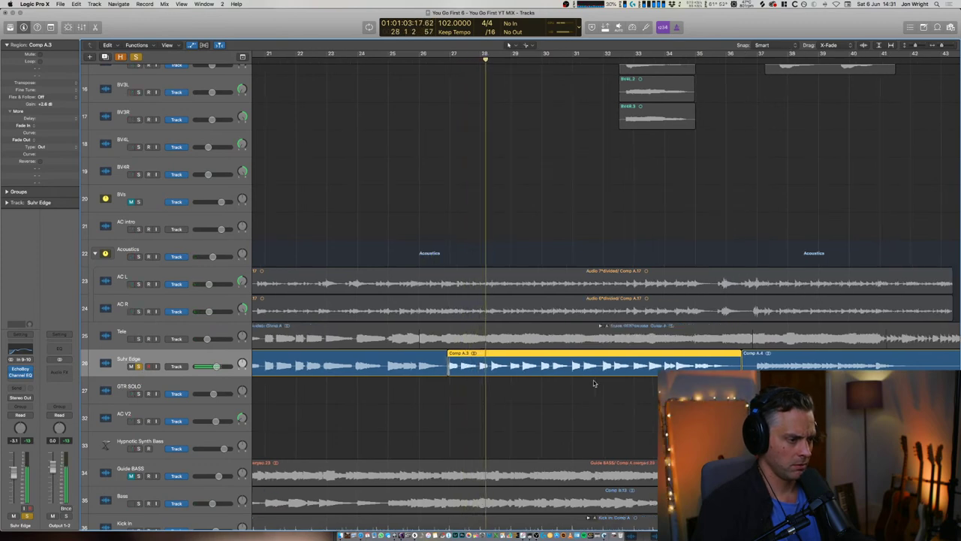
Step: Divide the boosted Suhr Edge region around one note in bar 29 and one note in bar 27
key("super+Right")
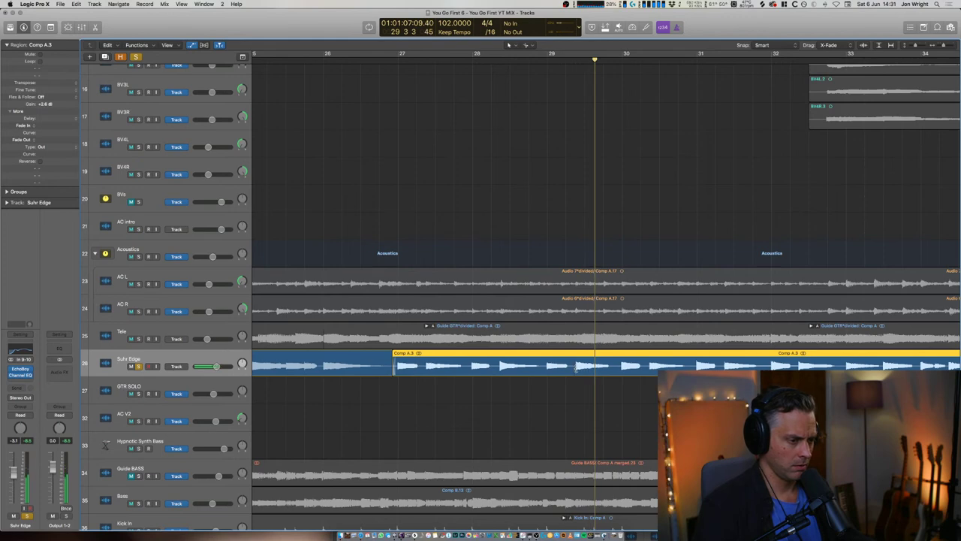
left_click(575, 366)
left_click(616, 367)
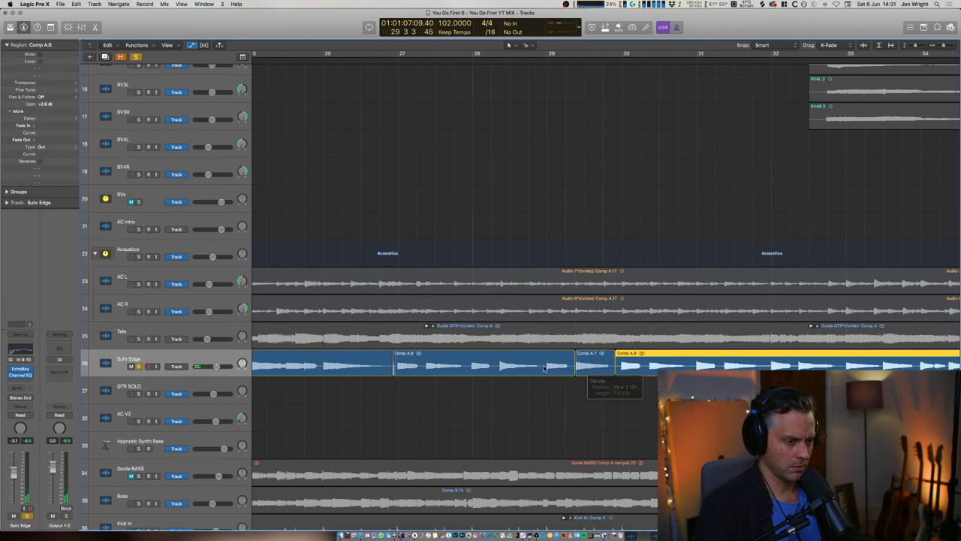
left_click(426, 366)
left_click(454, 369, "super")
Step: Replace the bar 27 note fragment with a copy of the bar 29 fragment, and trim the following region's start to 27 4 3 1
left_click(442, 368)
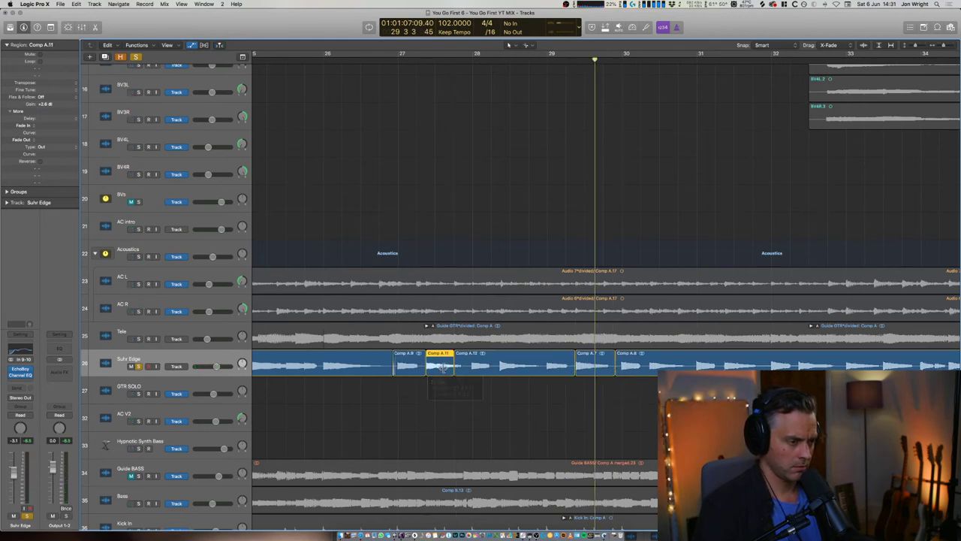
key("BackSpace")
left_click_drag(455, 372, 470, 373)
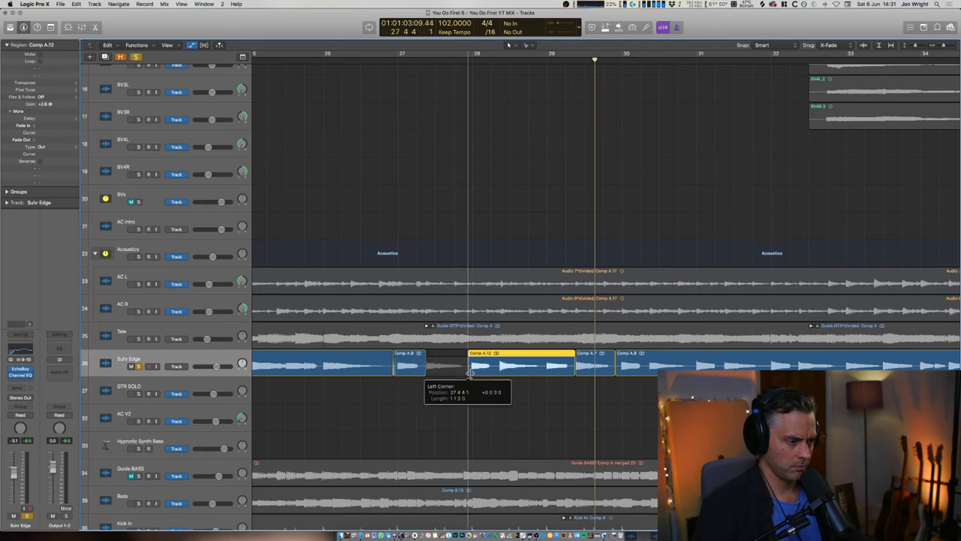
left_click(594, 366)
left_click_drag(594, 366, 445, 367)
left_click(467, 370)
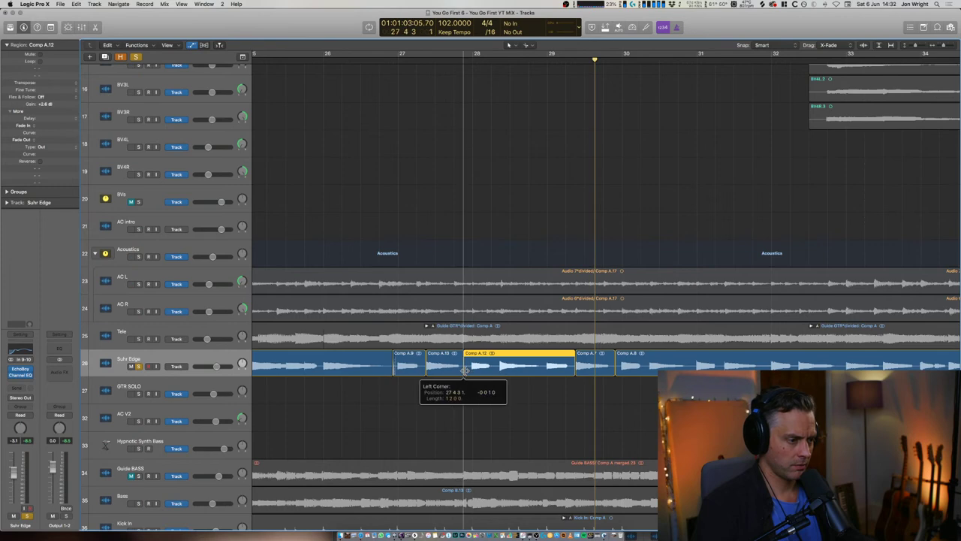
Step: Play the replaced Suhr Edge note from bar 27 in solo, and unsolo the track to check it in the mix
key("comma")
key("comma")
key("comma")
key("comma")
key("period")
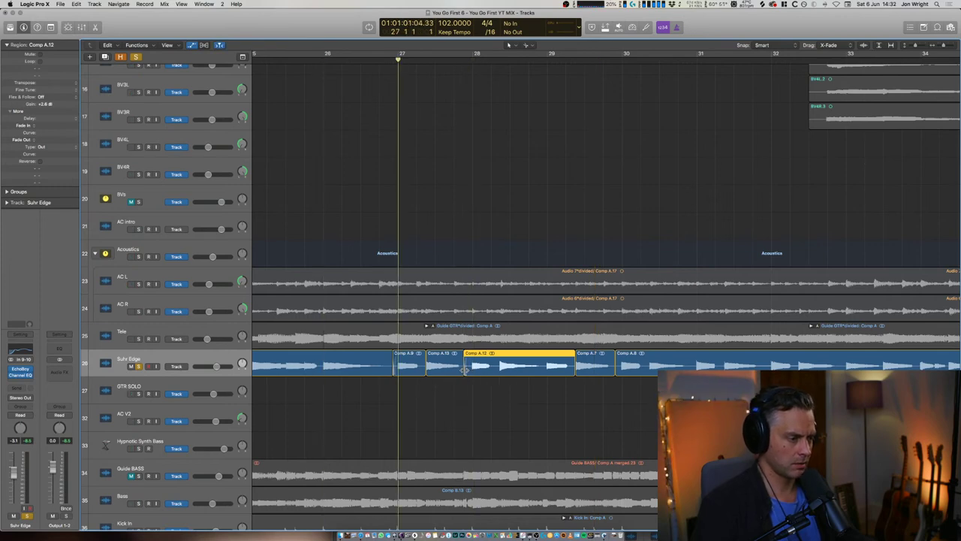
key("space")
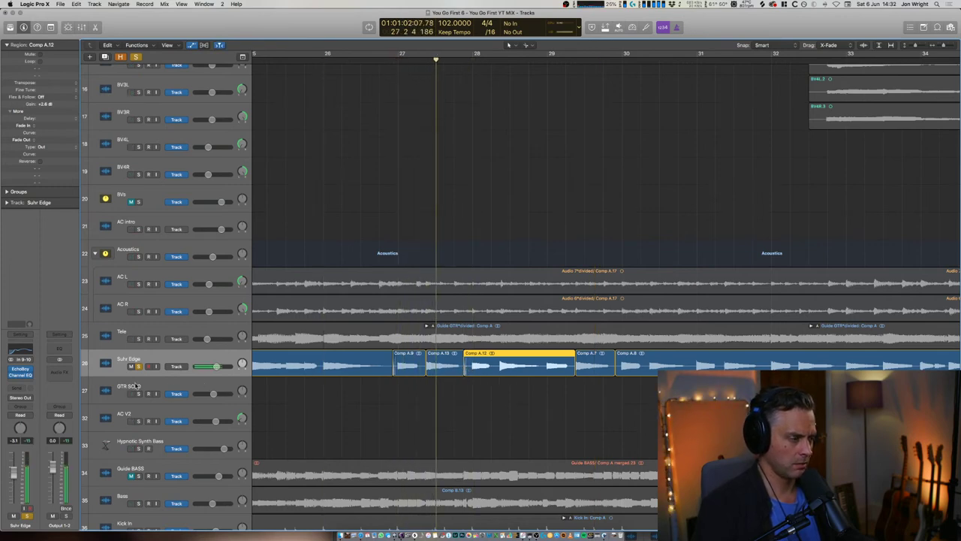
left_click(139, 366)
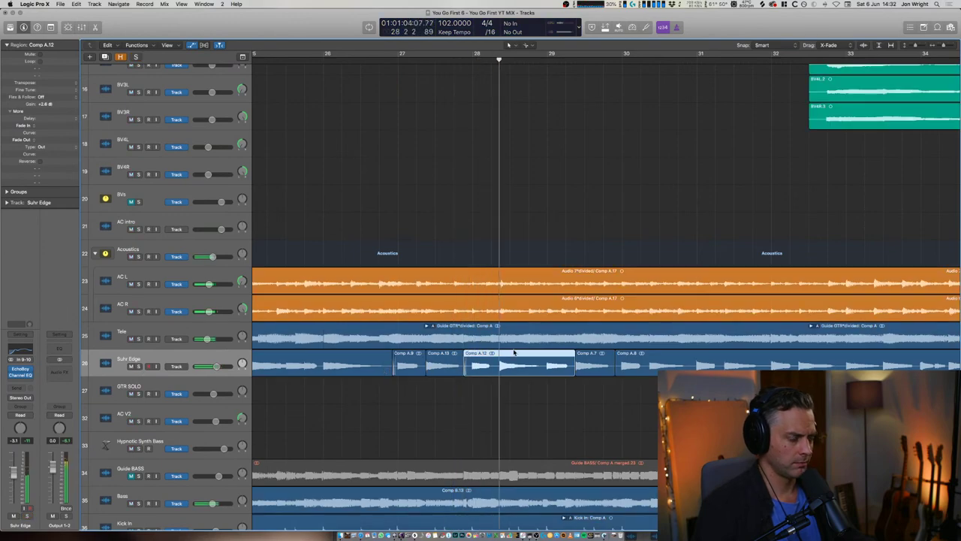
Step: Raise the DC8C3 compressor's output to 1.7 on the Vox master bus and close the plug-in
scroll(513, 352, "down", 3)
key("super+Left")
key("super+Left")
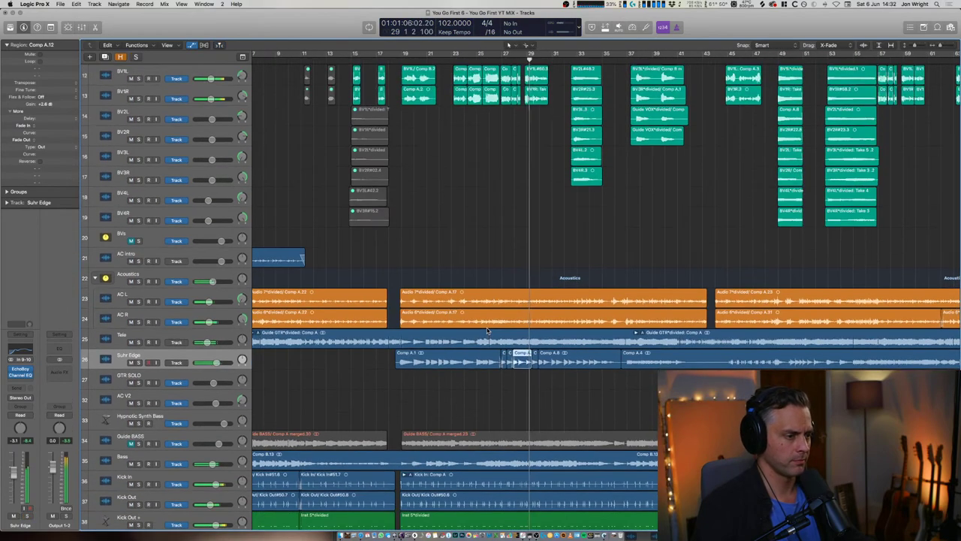
key("super+Up")
key("super+Left")
key("super+Up")
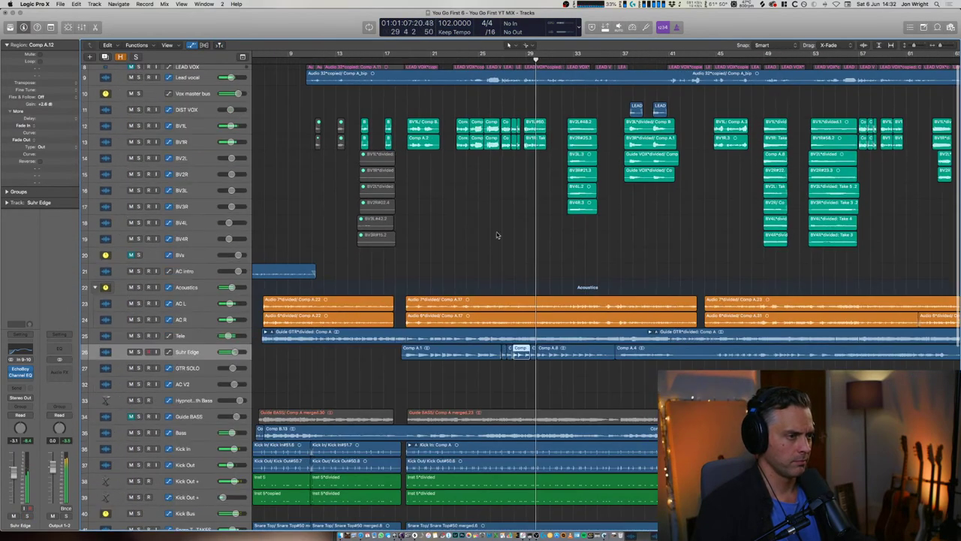
left_click(185, 79)
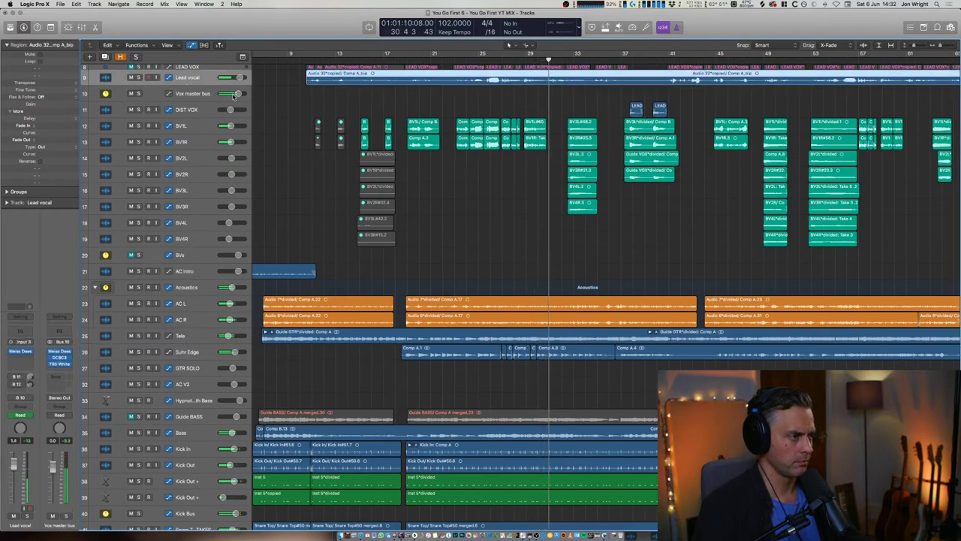
left_click(188, 94)
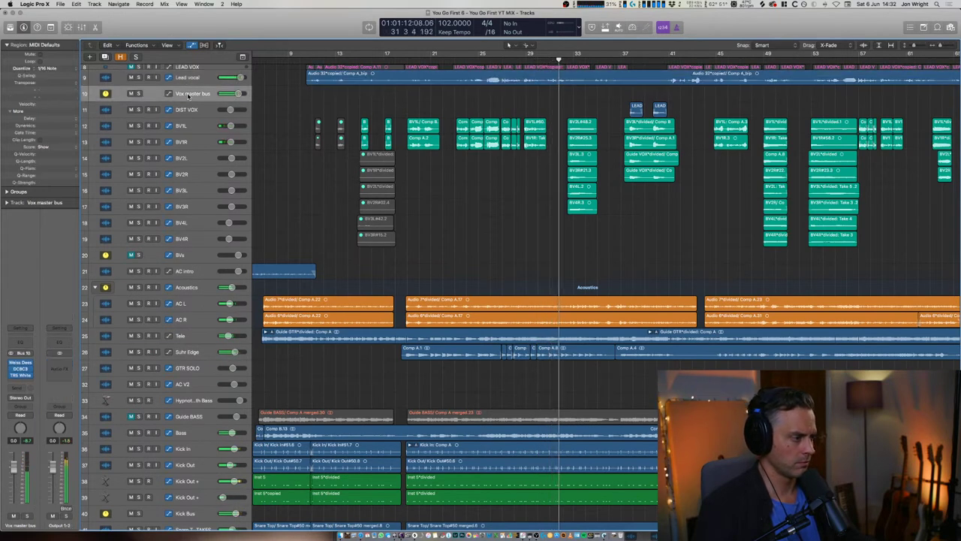
left_click(21, 369)
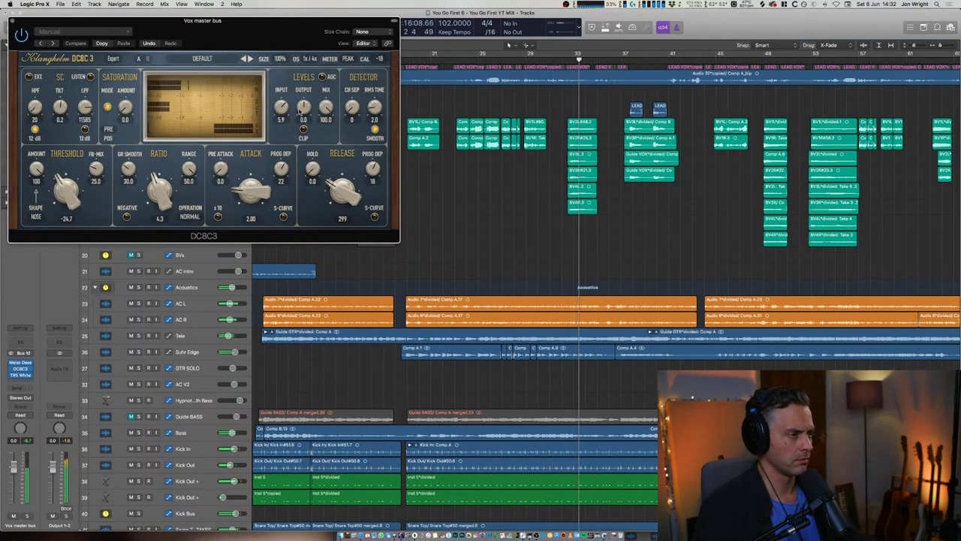
left_click_drag(300, 103, 300, 107)
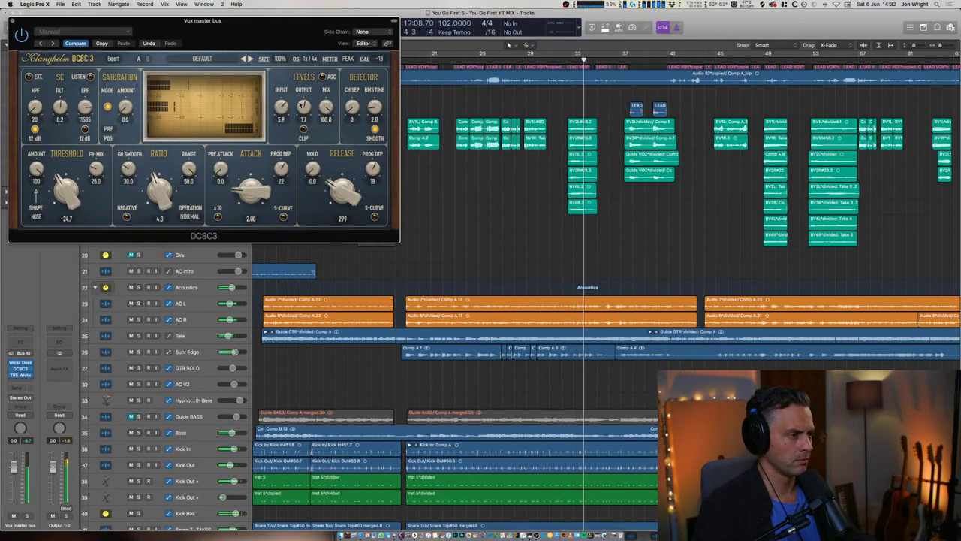
left_click(12, 21)
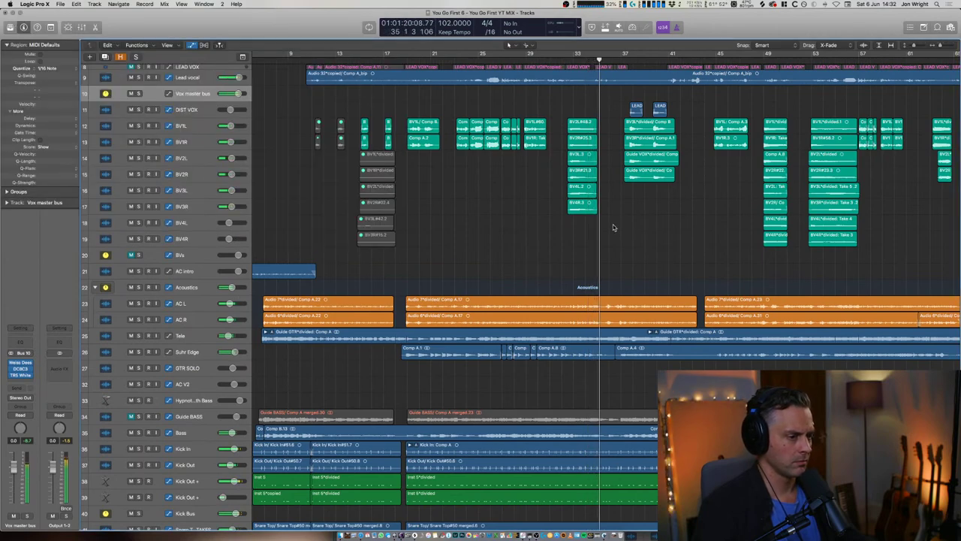
scroll(339, 366, "down", 5)
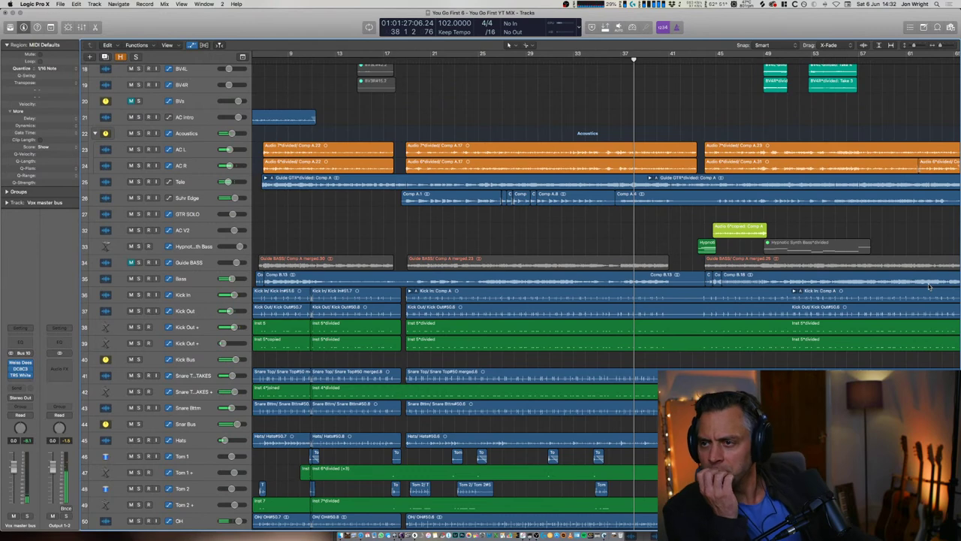
scroll(929, 287, "left", 1)
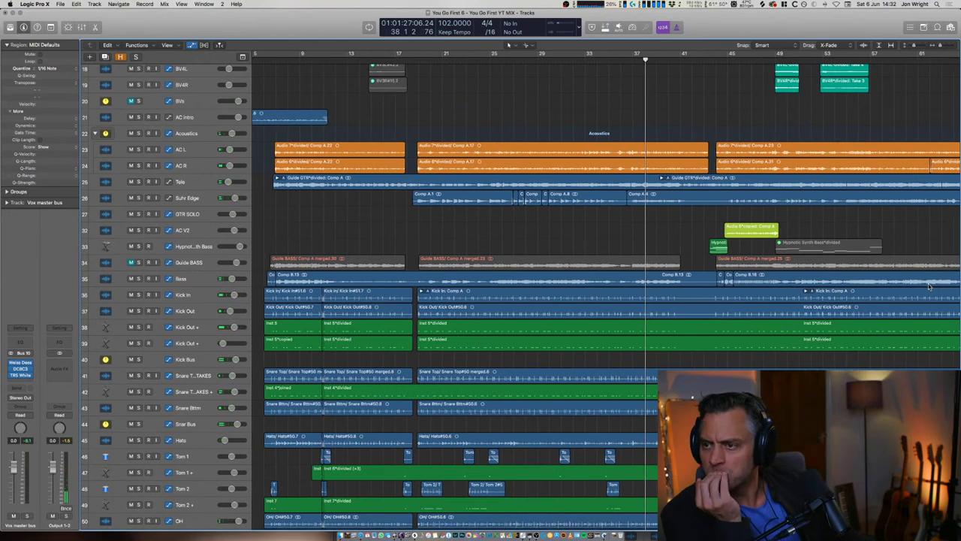
scroll(929, 286, "up", 1)
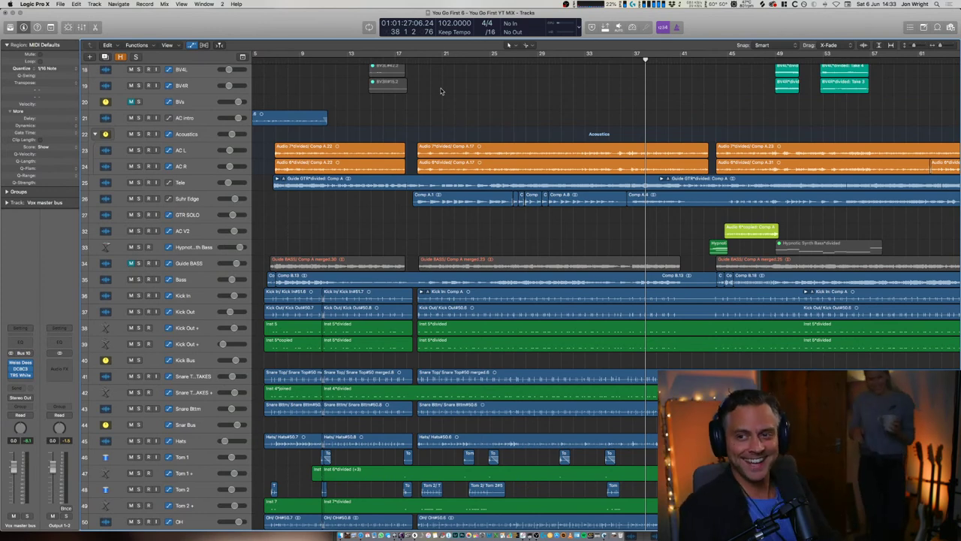
scroll(441, 91, "down", 1)
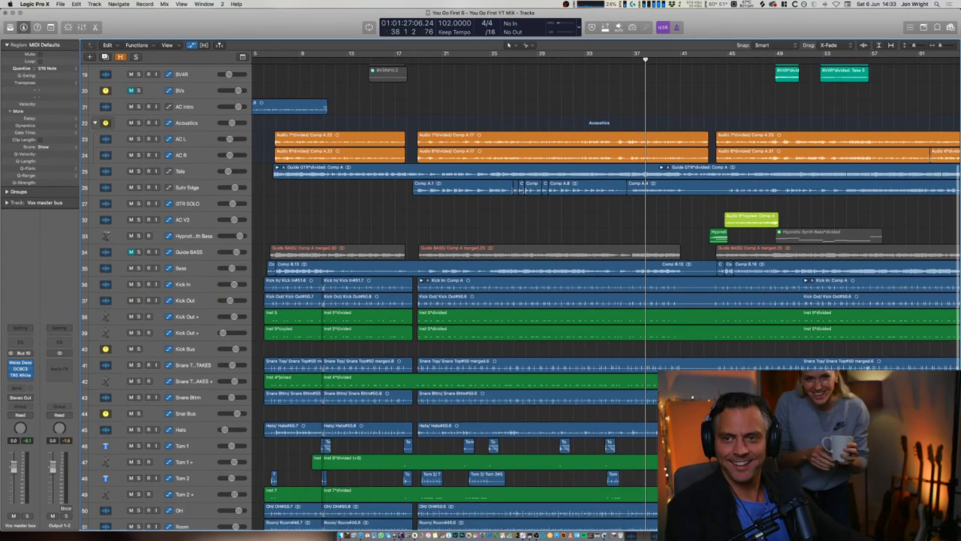
key("super+Tab")
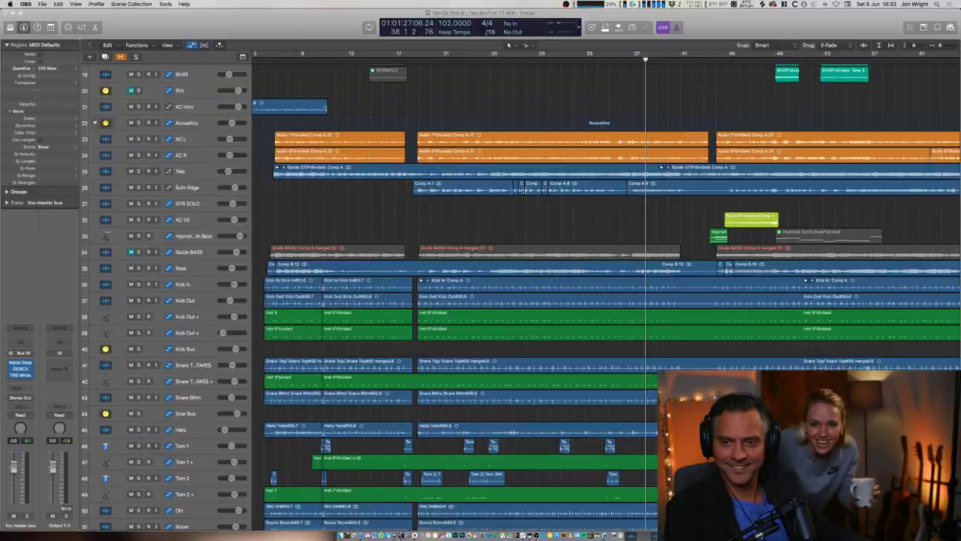
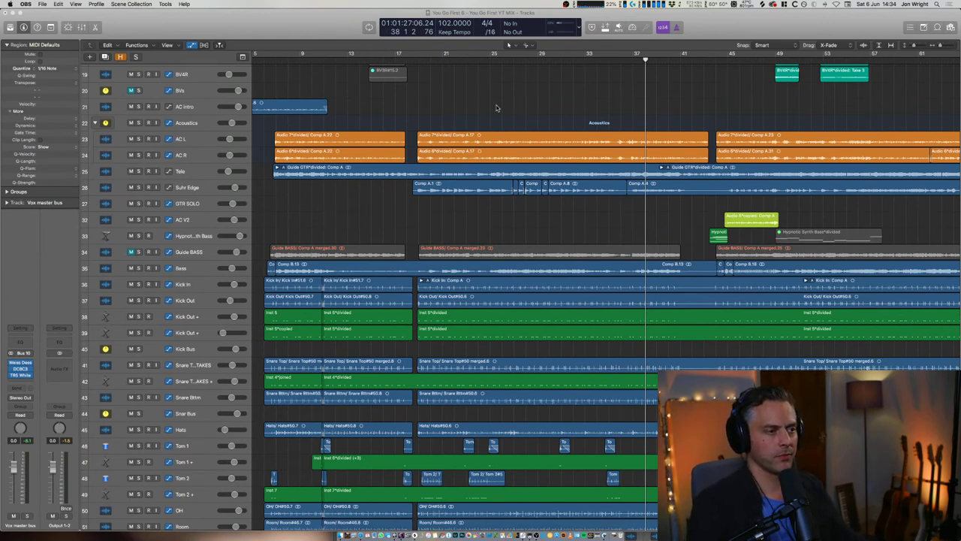
Step: Play the song from bar 18 and insert a stereo ValhallaVintageVerb in the next free effect slot of the Vox master bus
left_click(416, 60)
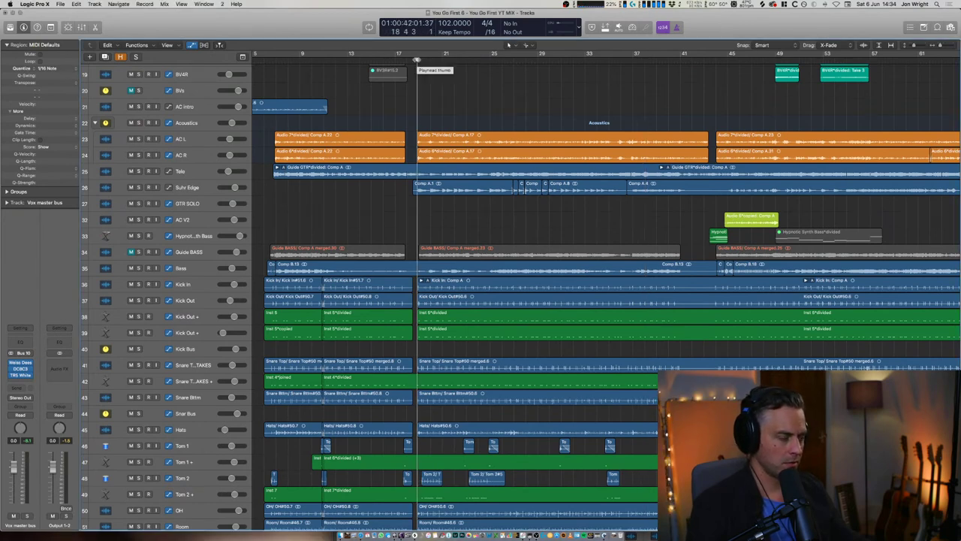
key("space")
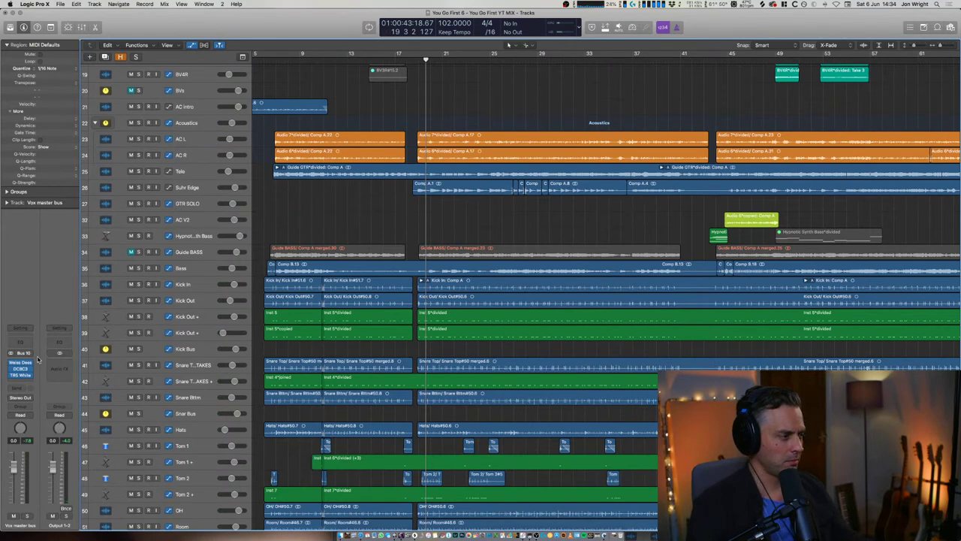
scroll(199, 154, "up", 8)
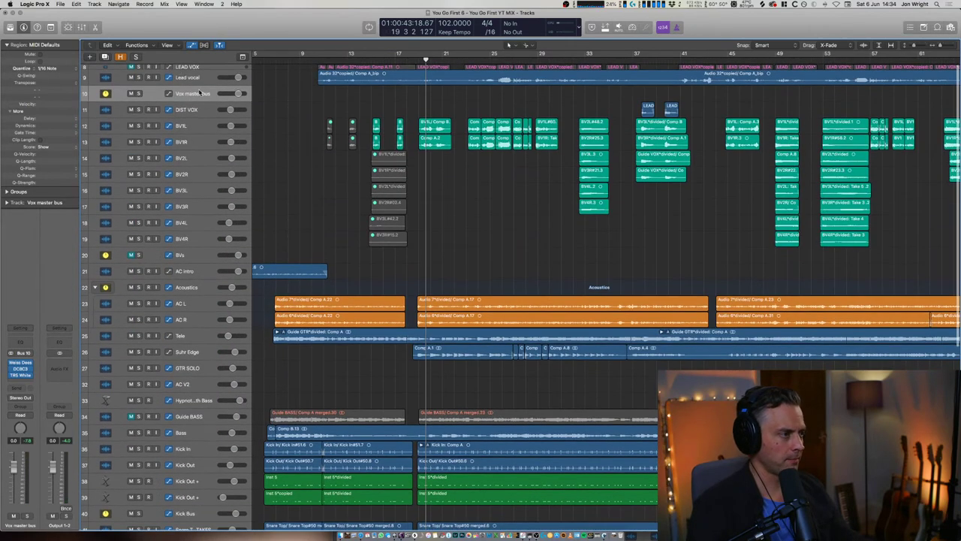
left_click(21, 384)
mouse_move(22, 403)
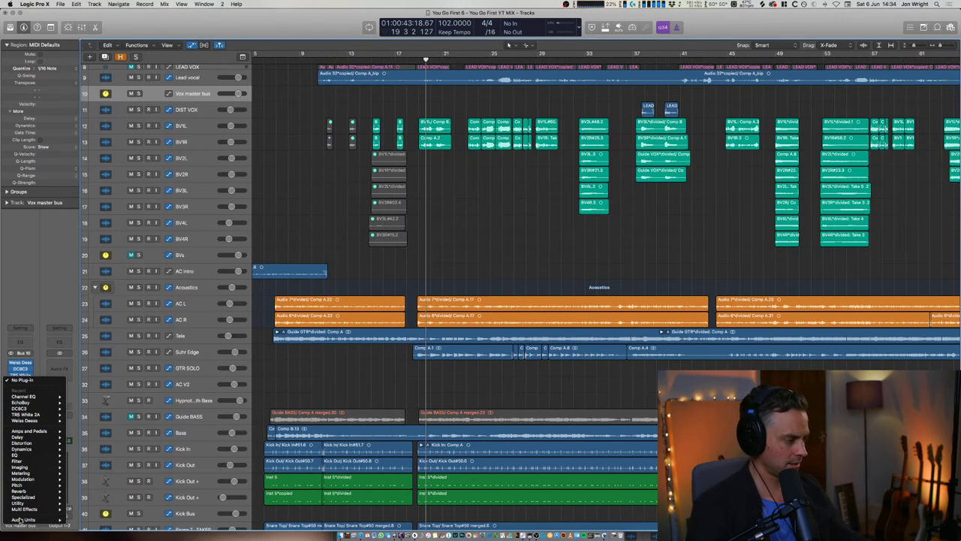
mouse_move(22, 519)
mouse_move(96, 518)
mouse_move(166, 524)
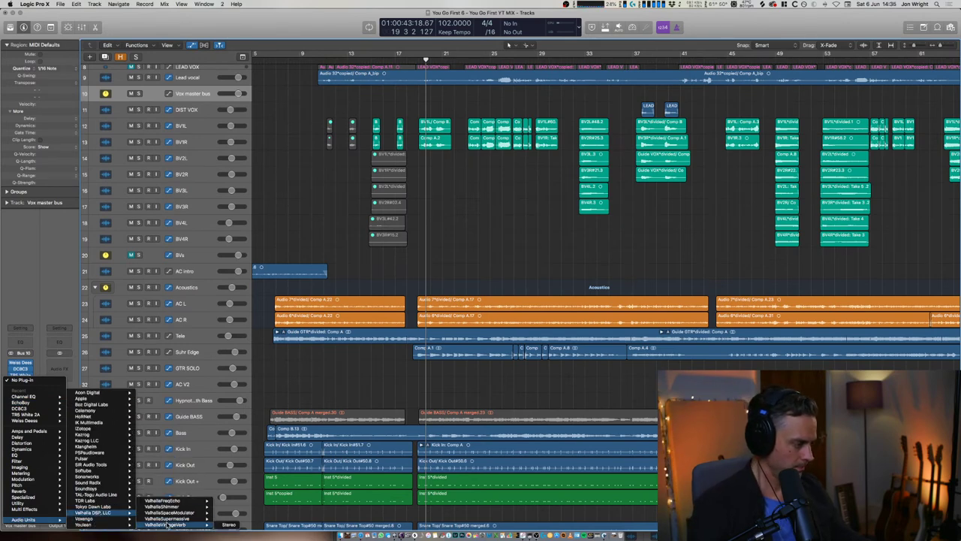
left_click(227, 524)
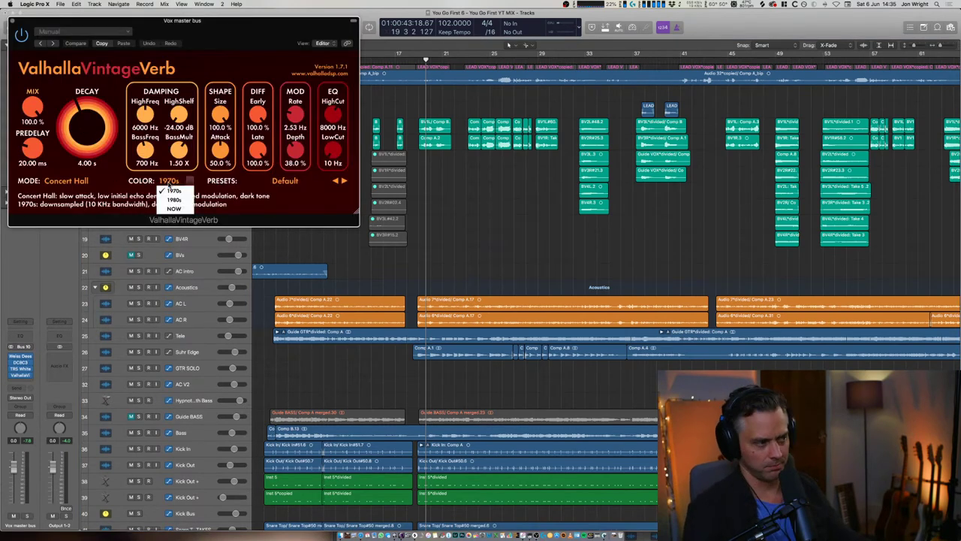
Step: Set the reverb's color to NOW, its decay to 2.37 s and its mix to 14.8% while listening
left_click(174, 209)
left_click_drag(33, 107, 24, 181)
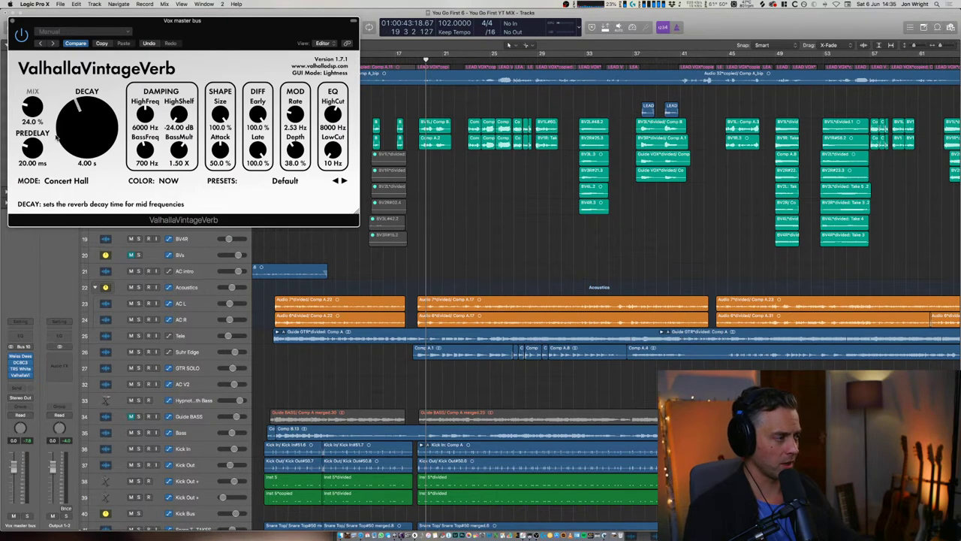
left_click_drag(78, 117, 76, 139)
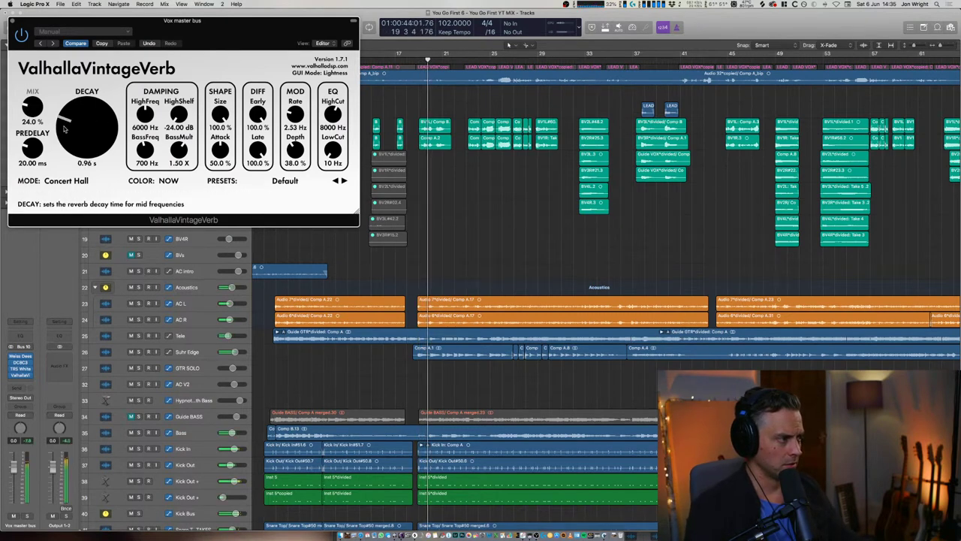
mouse_move(65, 128)
left_mouse_down()
mouse_move(65, 112)
mouse_move(32, 112)
mouse_move(63, 133)
left_mouse_up()
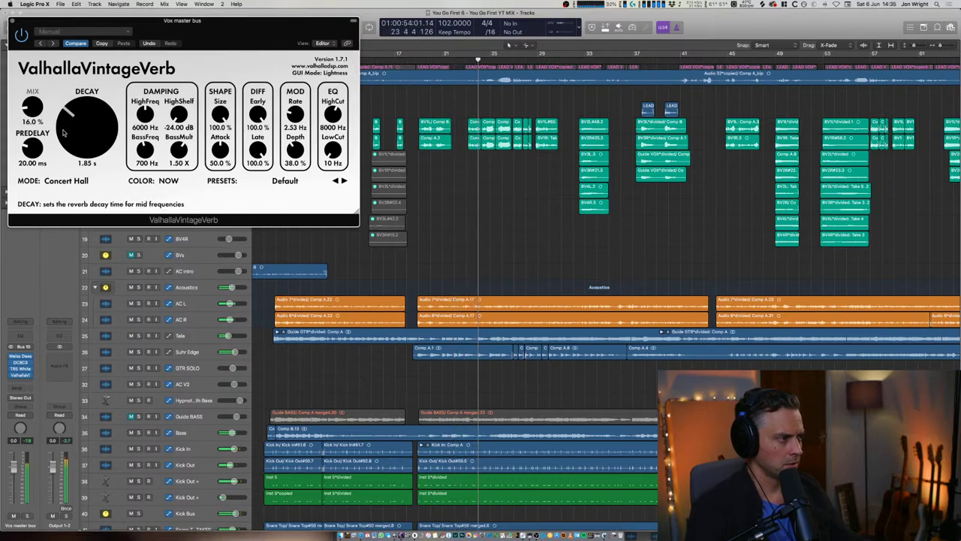
mouse_move(64, 132)
left_mouse_down()
mouse_move(63, 118)
mouse_move(34, 112)
mouse_move(64, 125)
left_mouse_up()
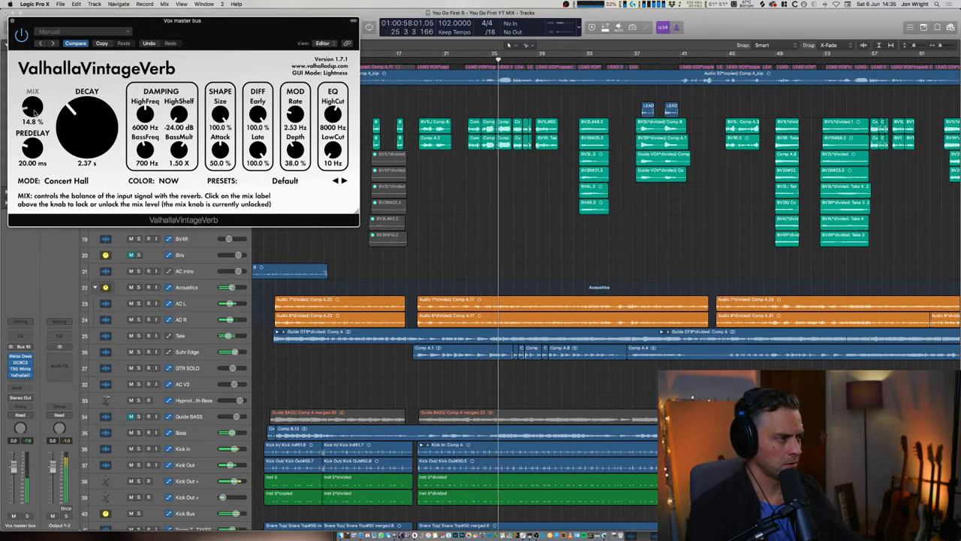
Step: Reduce the reverb's mix to 12.4%, keep the Concert Hall mode and close the plug-in
left_click_drag(34, 111, 36, 114)
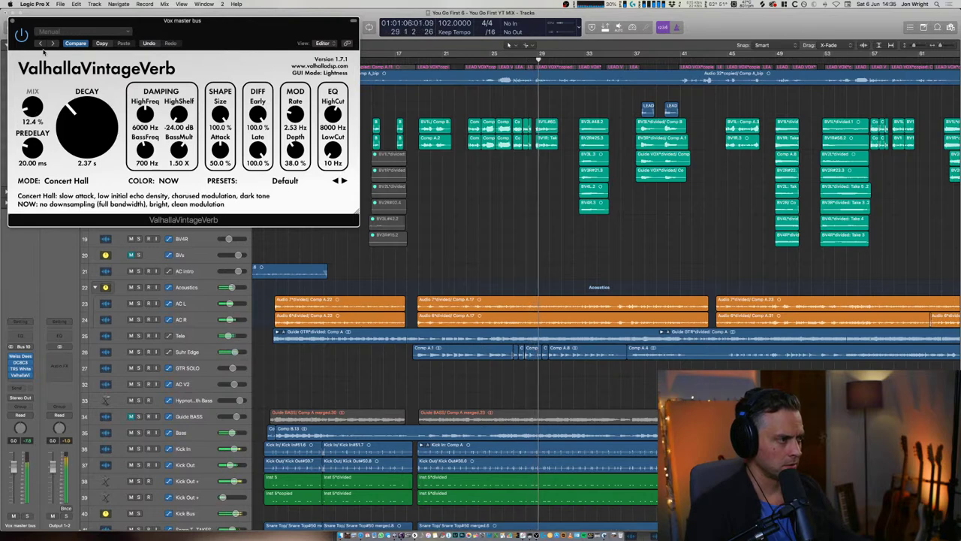
left_click(69, 181)
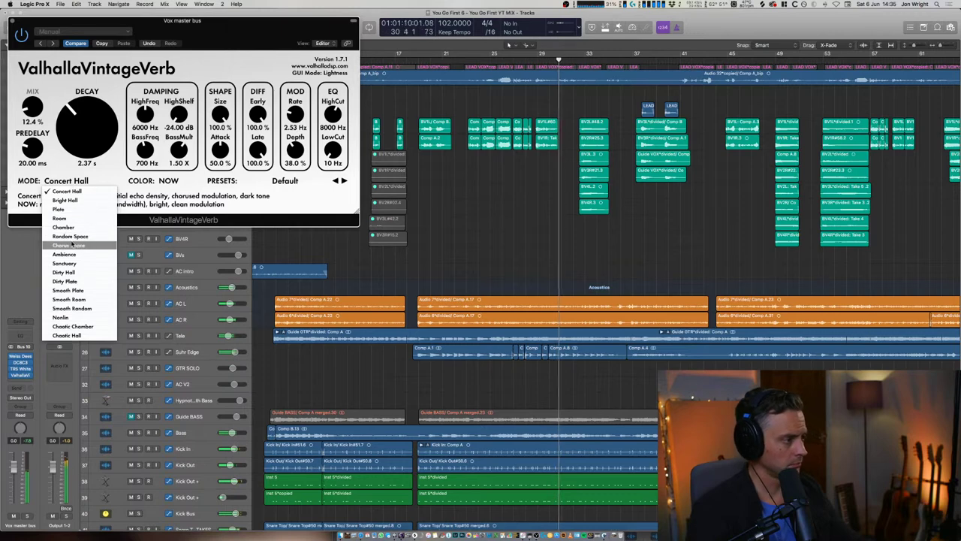
left_click(75, 191)
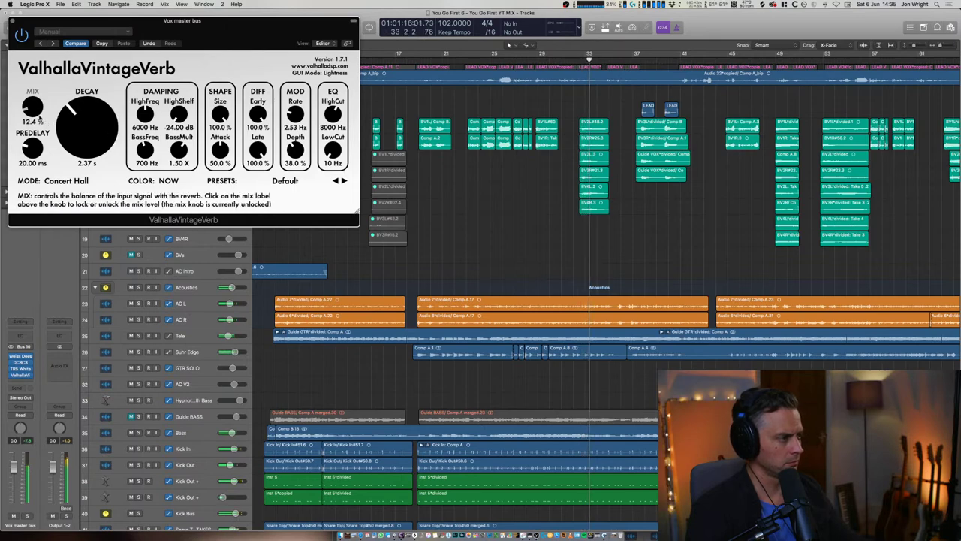
left_click(14, 22)
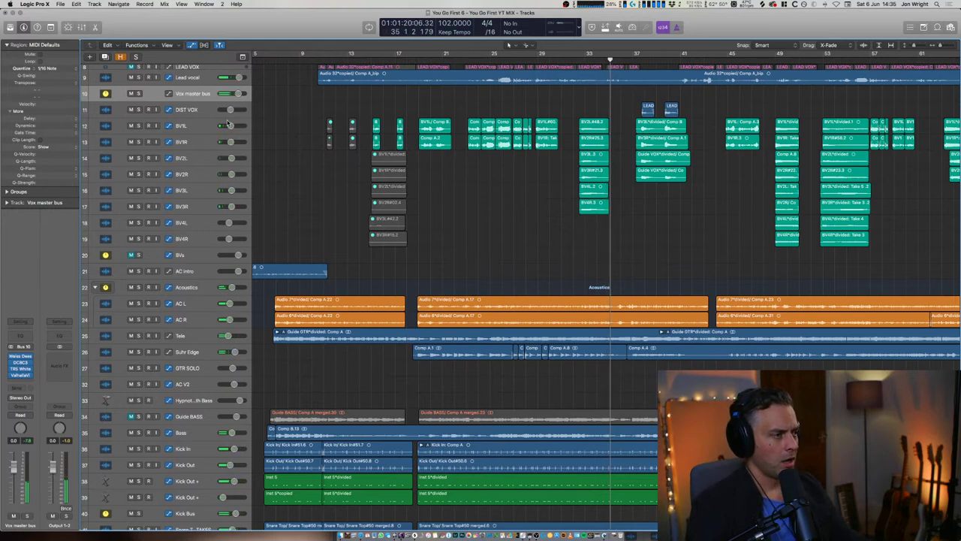
Step: Play from bar 12 and reduce the Vox master bus reverb to 3.6% mix, 2.06 s decay and 17.15 ms predelay
left_click(336, 59)
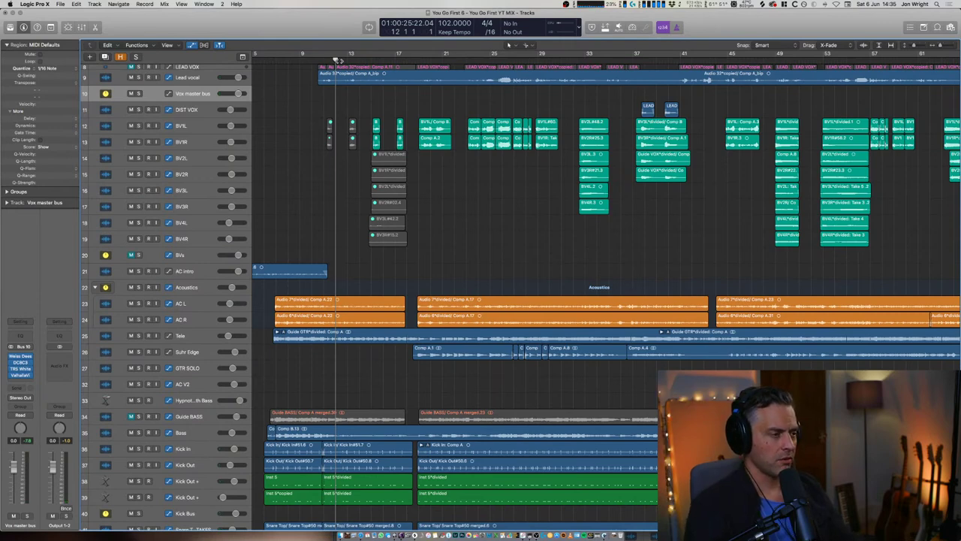
key("space")
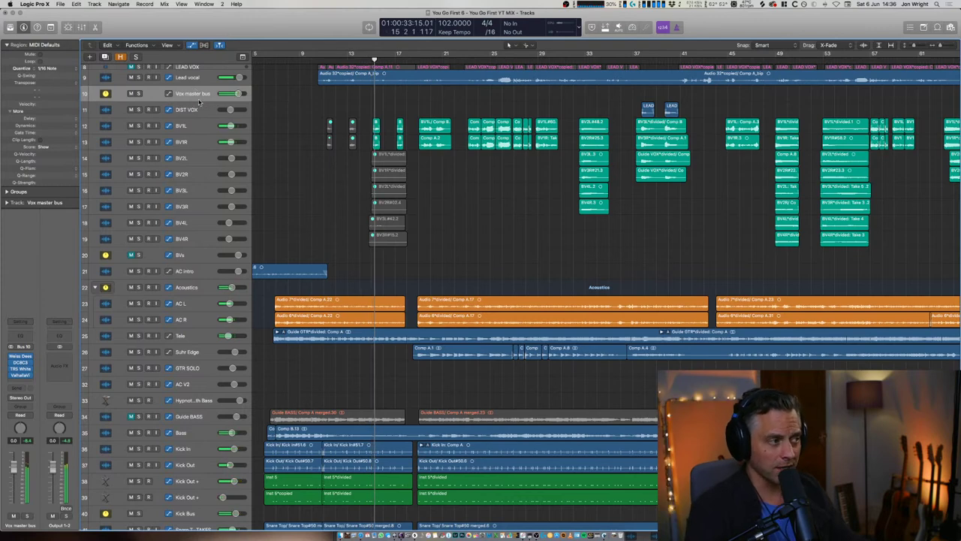
left_click(21, 376)
key("space")
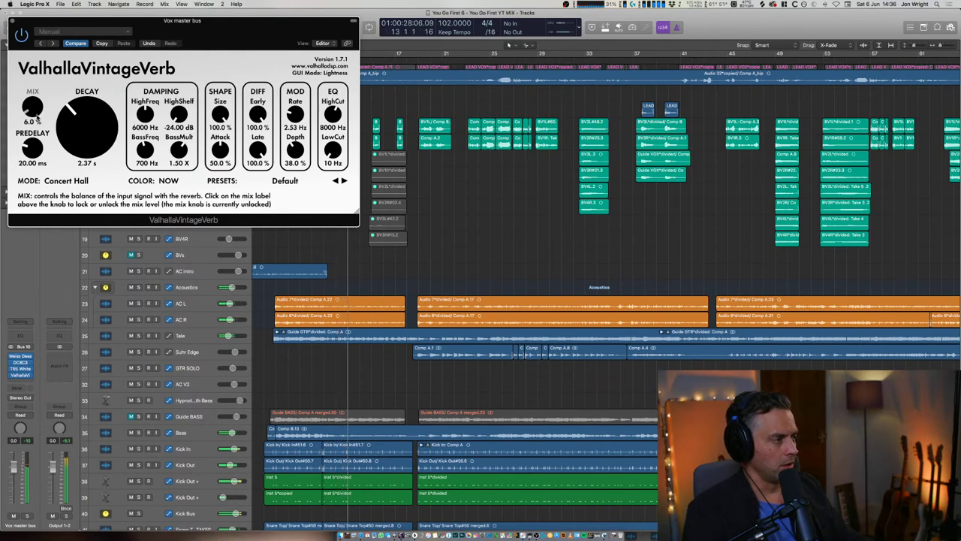
mouse_move(38, 119)
left_mouse_down()
mouse_move(64, 132)
mouse_move(34, 153)
mouse_move(33, 115)
left_mouse_up()
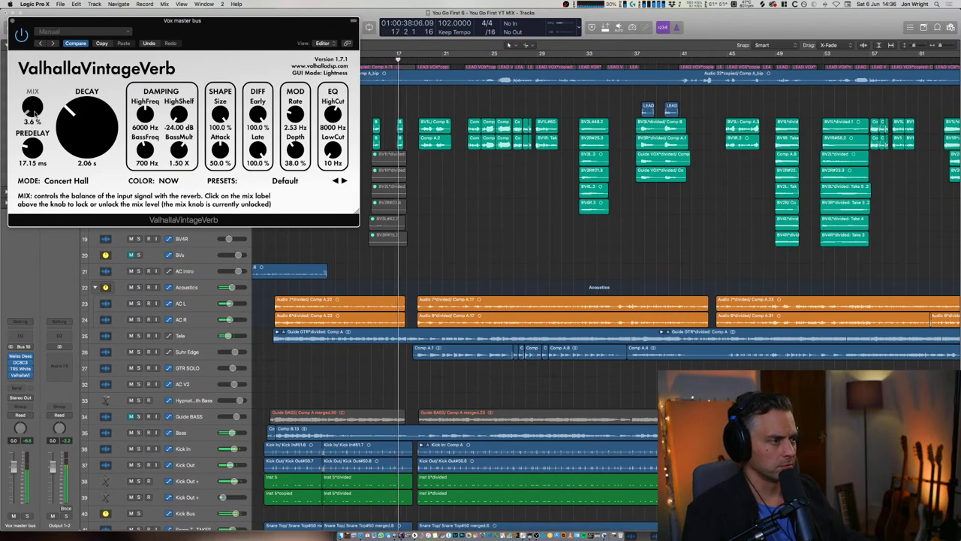
left_click(12, 22)
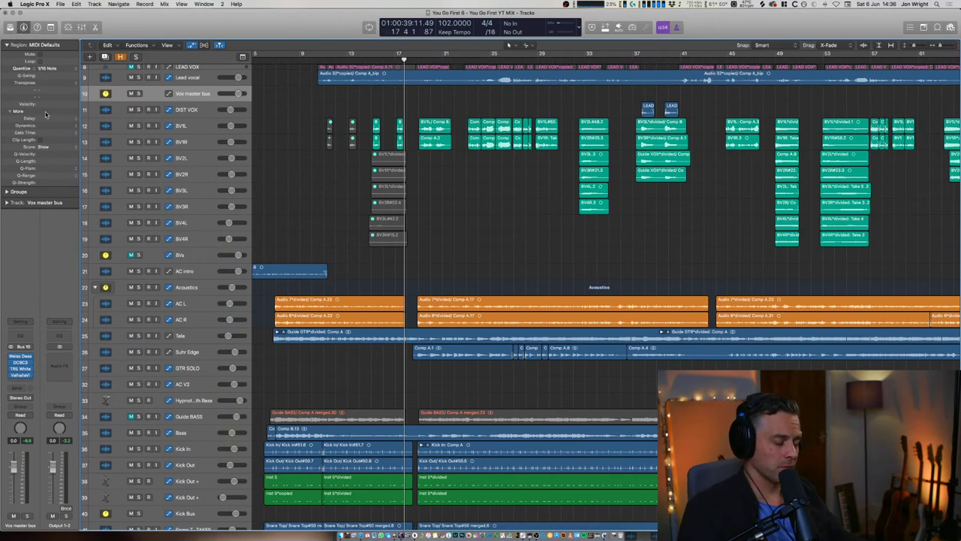
Step: Play the song around bar 13 to check the vocal reverb in the mix, and look over the track list
key("space")
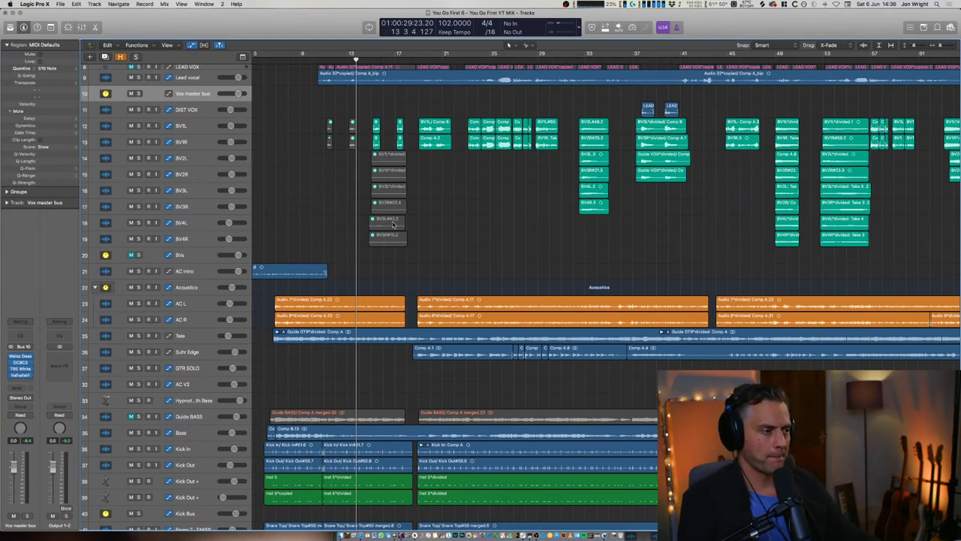
scroll(372, 209, "down", 2)
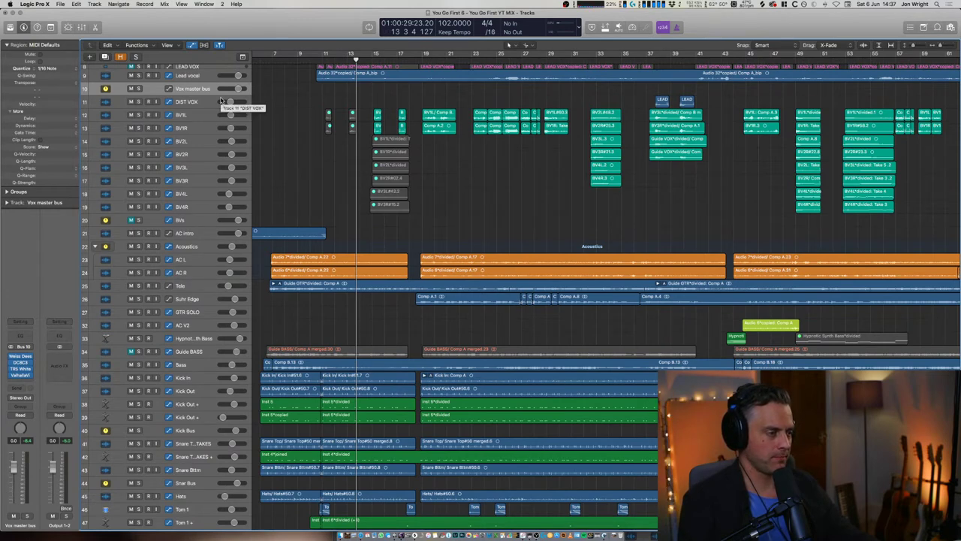
scroll(222, 107, "down", 10)
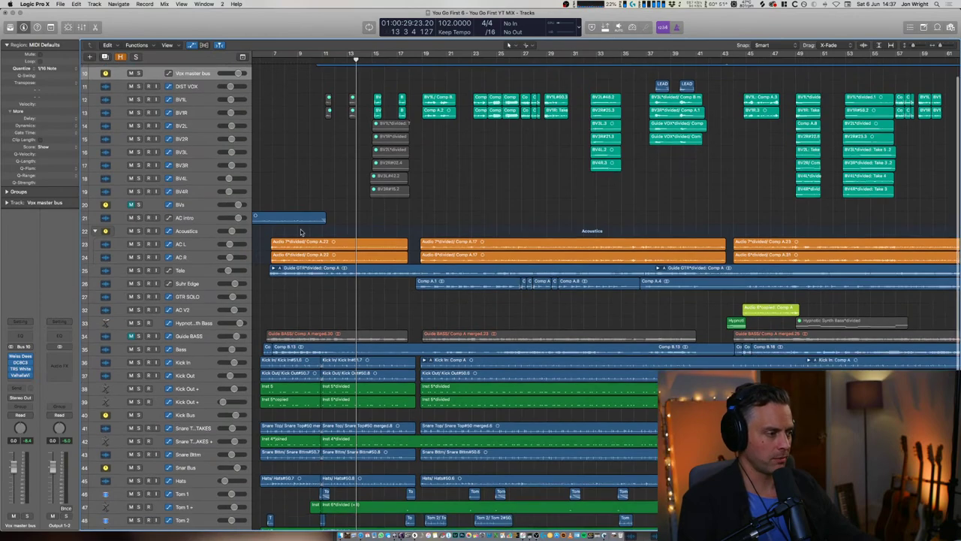
Step: Start playback and insert ValhallaVintageVerb on the Kit Master bus
scroll(222, 431, "down", 2)
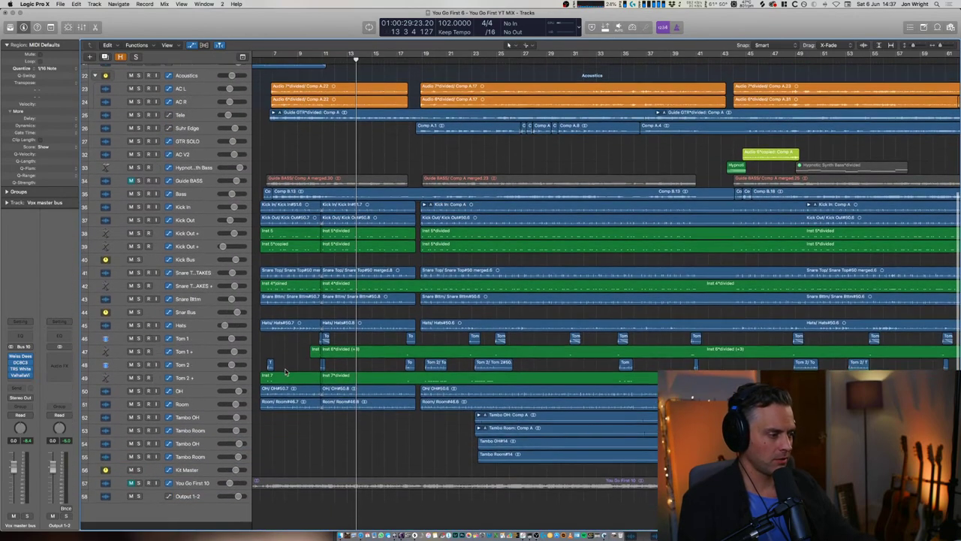
key("space")
left_click(191, 482)
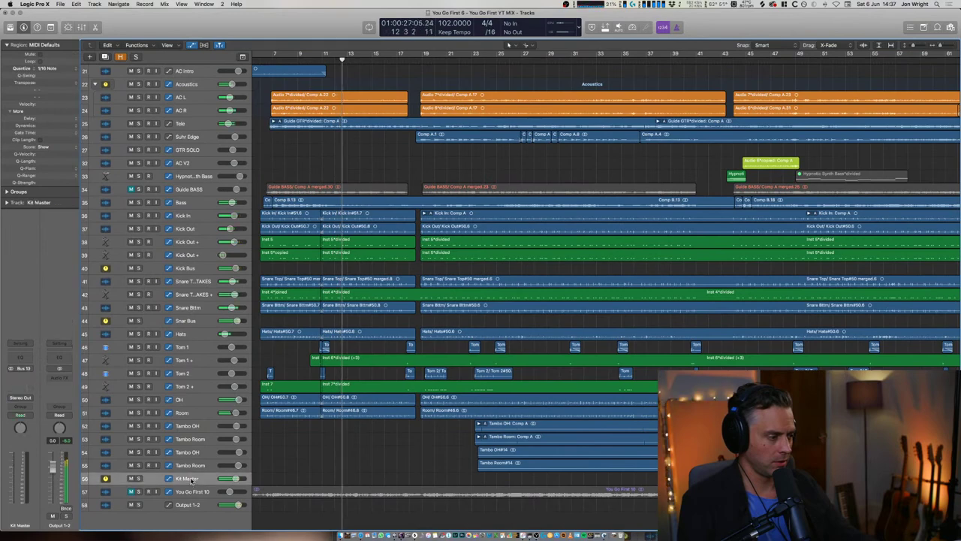
left_click(21, 380)
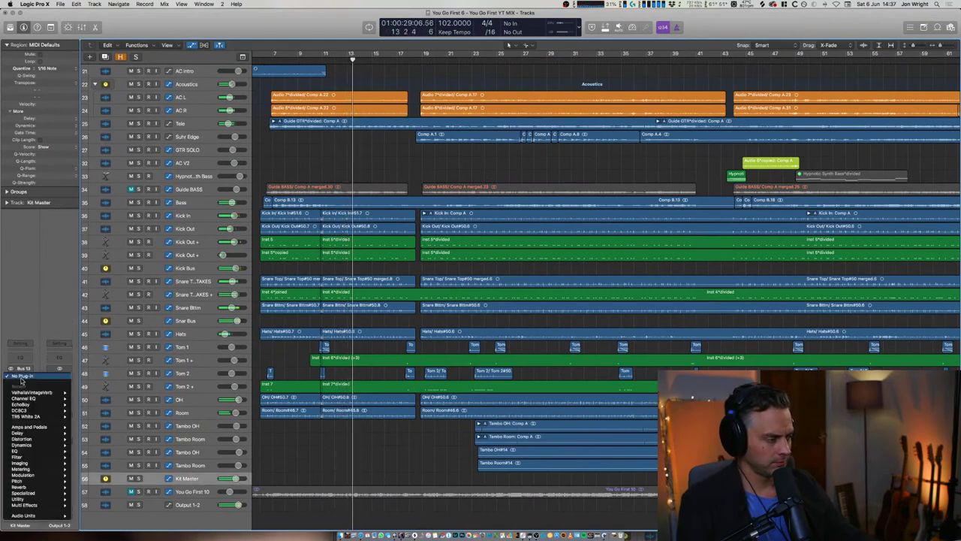
left_click(20, 378)
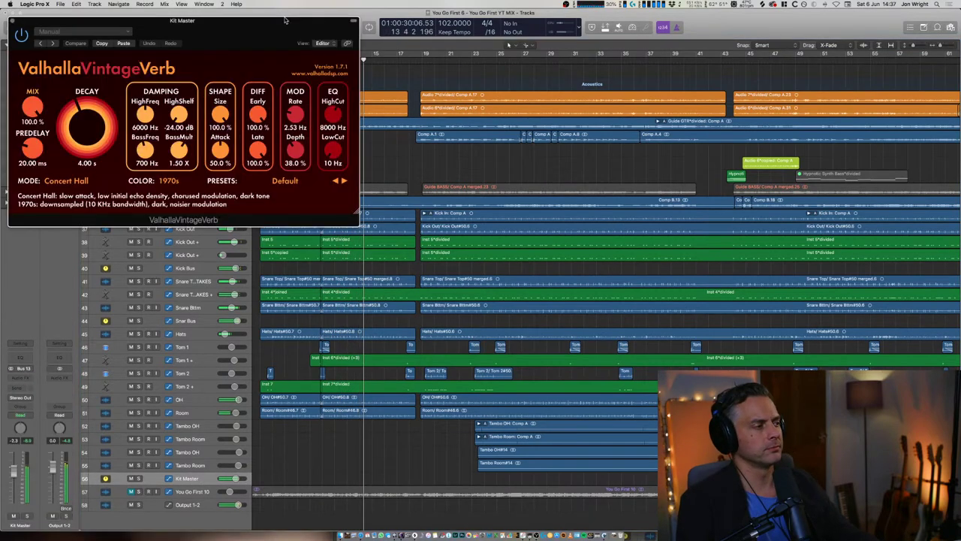
Step: Set the kit reverb to 14% mix, 1.12 s decay, Room mode and NOW color while the song plays
left_click_drag(4, 196, 3, 184)
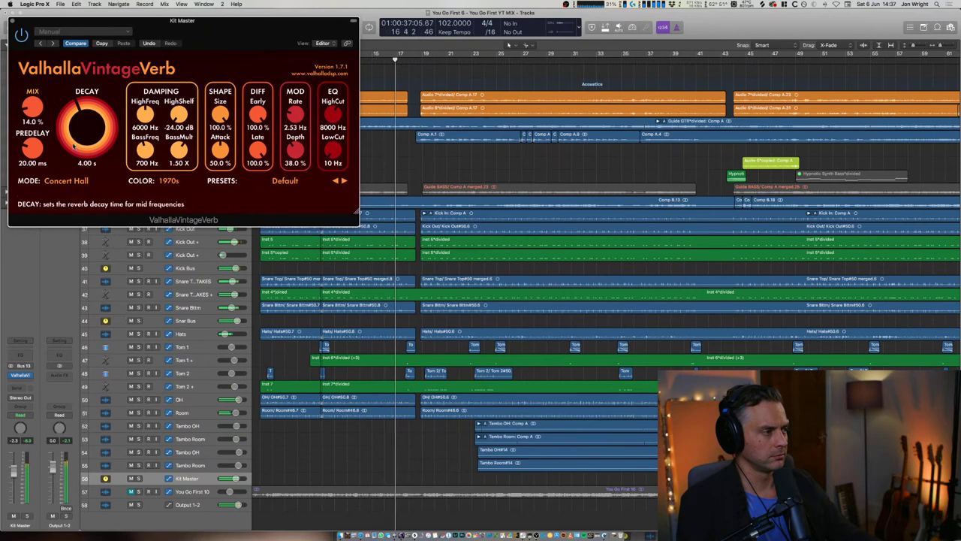
left_click_drag(78, 107, 83, 143)
left_click(68, 181)
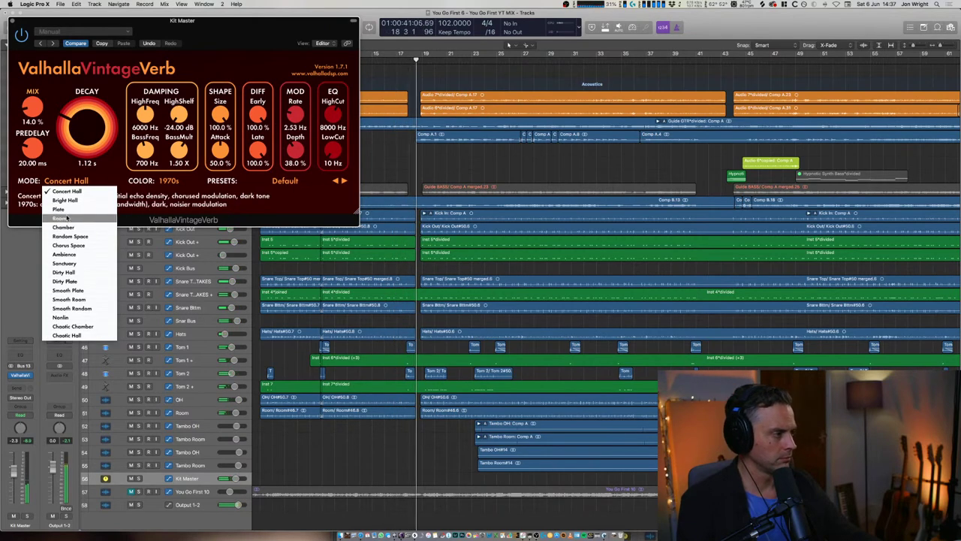
left_click(67, 218)
left_click(169, 180)
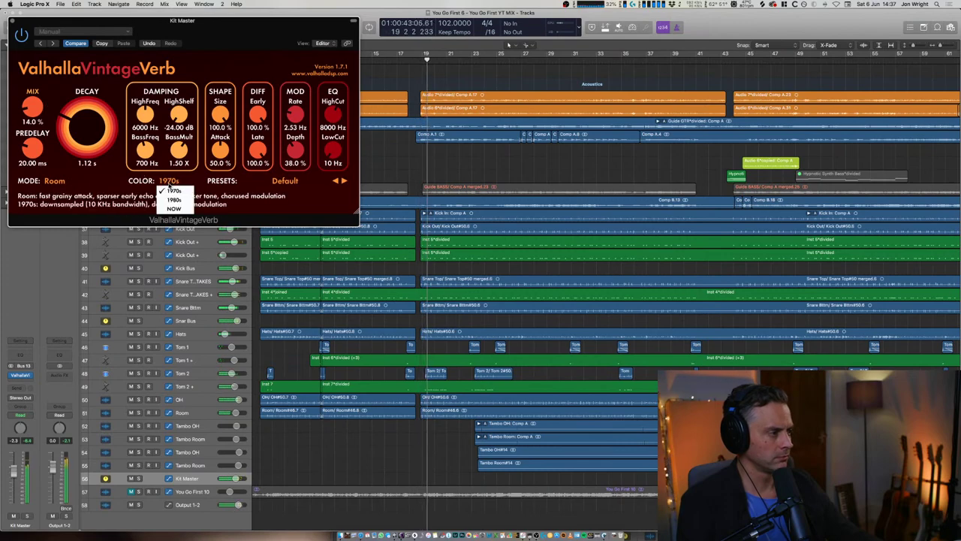
left_click(171, 206)
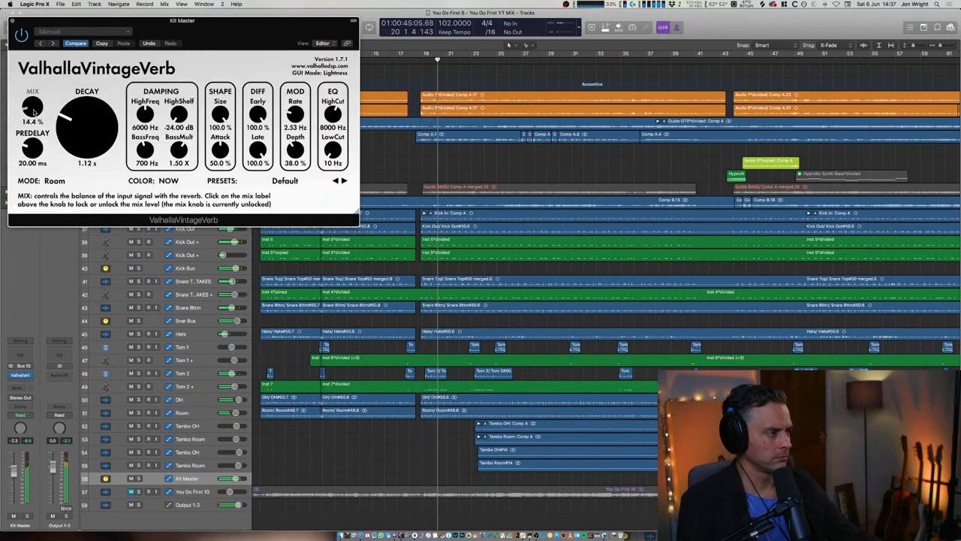
Step: Raise the kit reverb's mix to 24.8% and shorten its decay to 0.81 s
left_click_drag(31, 109, 32, 101)
left_click_drag(72, 129, 70, 139)
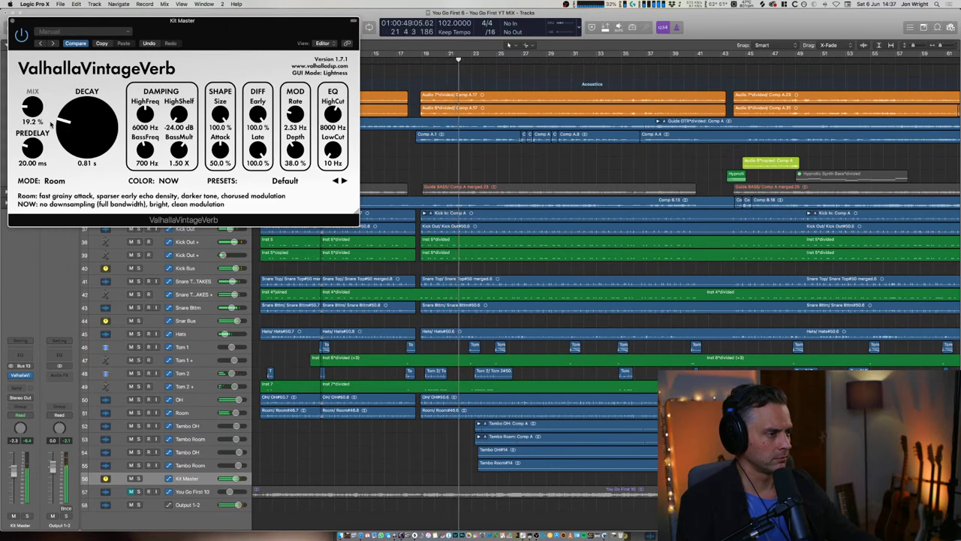
left_click_drag(32, 109, 28, 106)
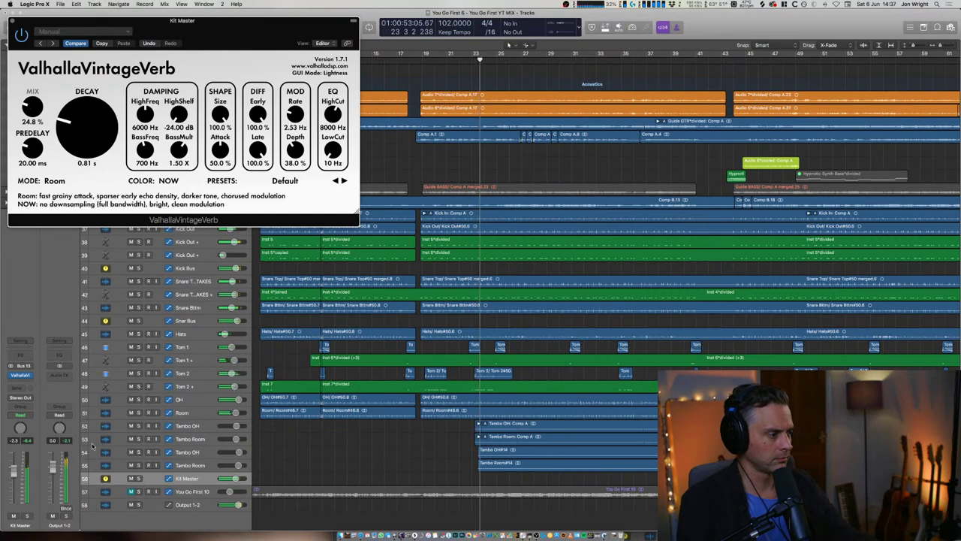
Step: Solo the Kit Master, set its reverb's low cut to 80 Hz and bring the bus fader to -2.4 dB during playback
left_click(138, 478)
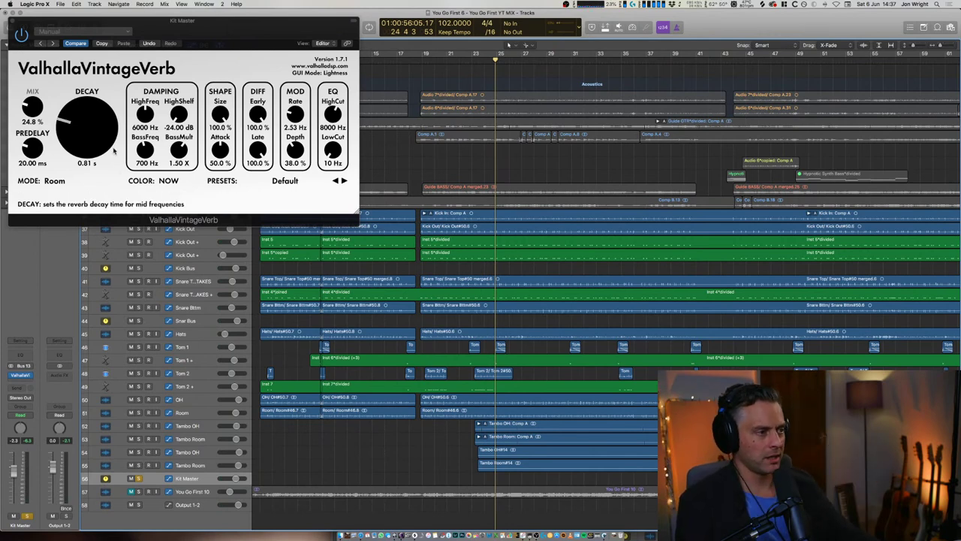
mouse_move(325, 157)
left_mouse_down()
mouse_move(325, 123)
mouse_move(326, 148)
left_mouse_up()
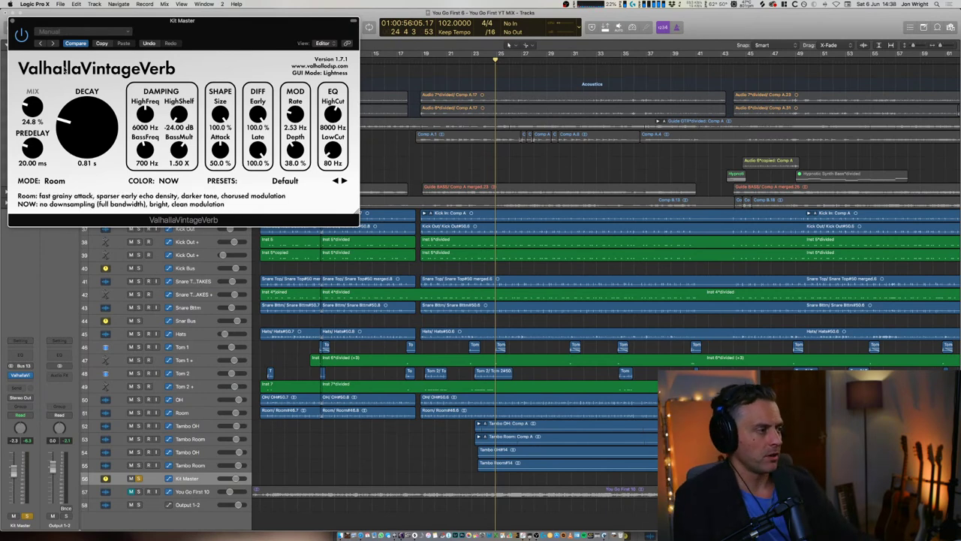
key("space")
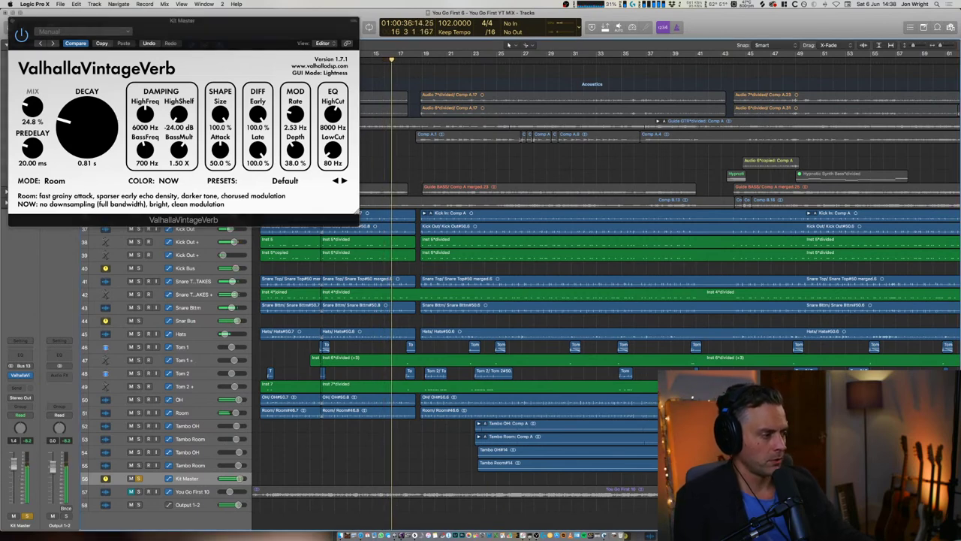
left_click_drag(13, 464, 13, 473)
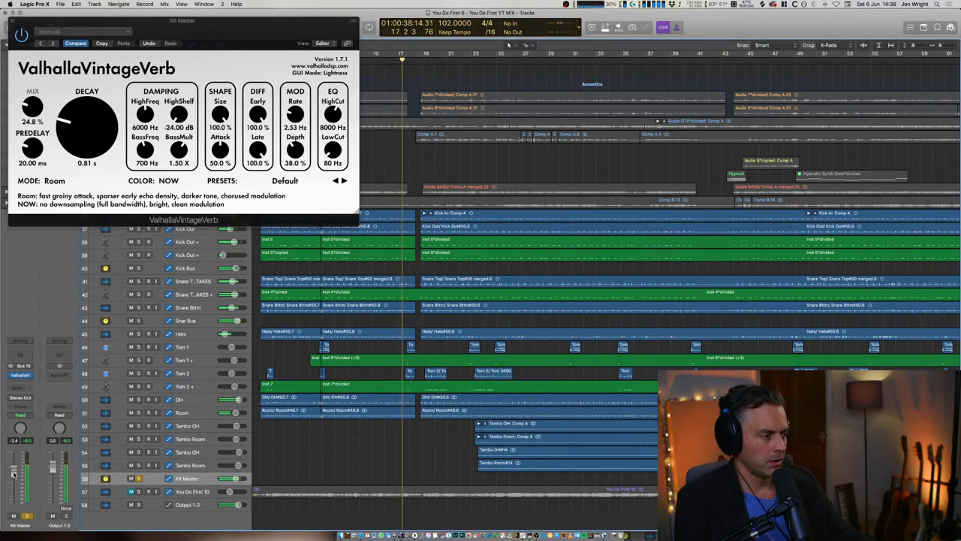
Step: Insert the Boz Digital Labs Plus 10 db plug-in after the reverb on Kit Master and move its window clear of the reverb
left_click(20, 377)
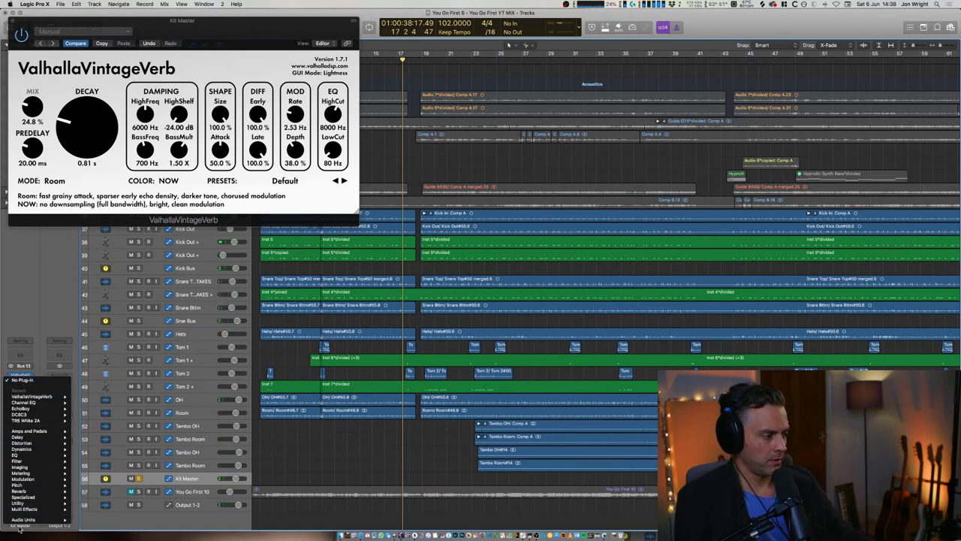
mouse_move(22, 519)
mouse_move(107, 519)
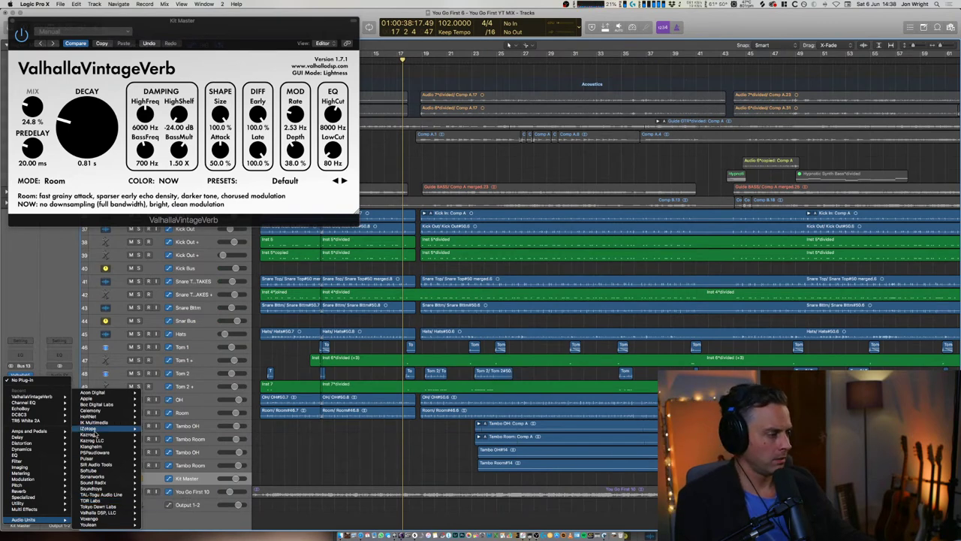
mouse_move(66, 407)
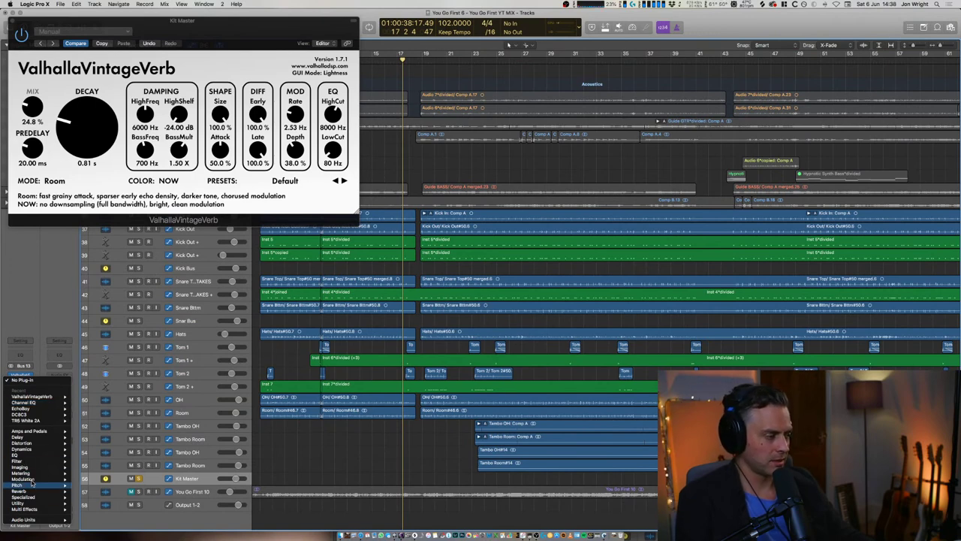
mouse_move(25, 519)
mouse_move(98, 521)
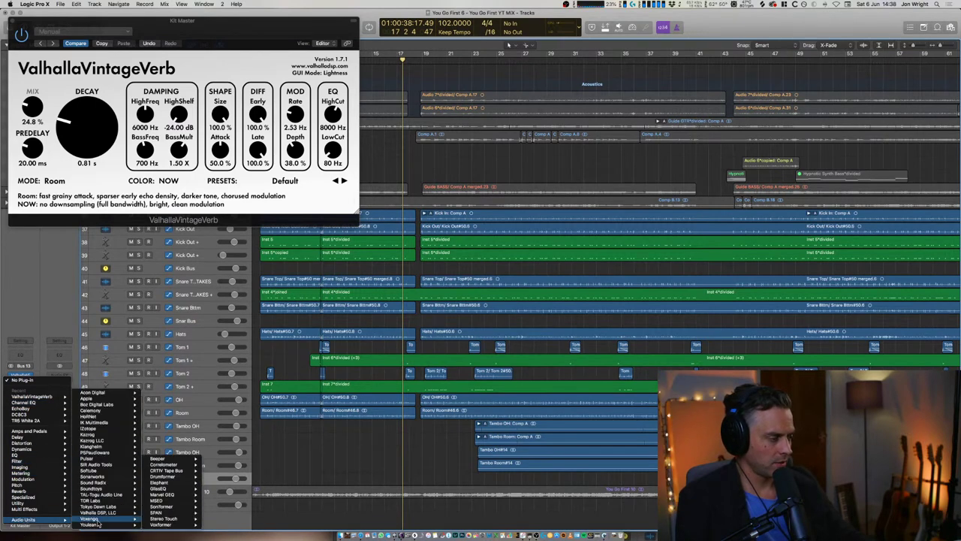
mouse_move(96, 423)
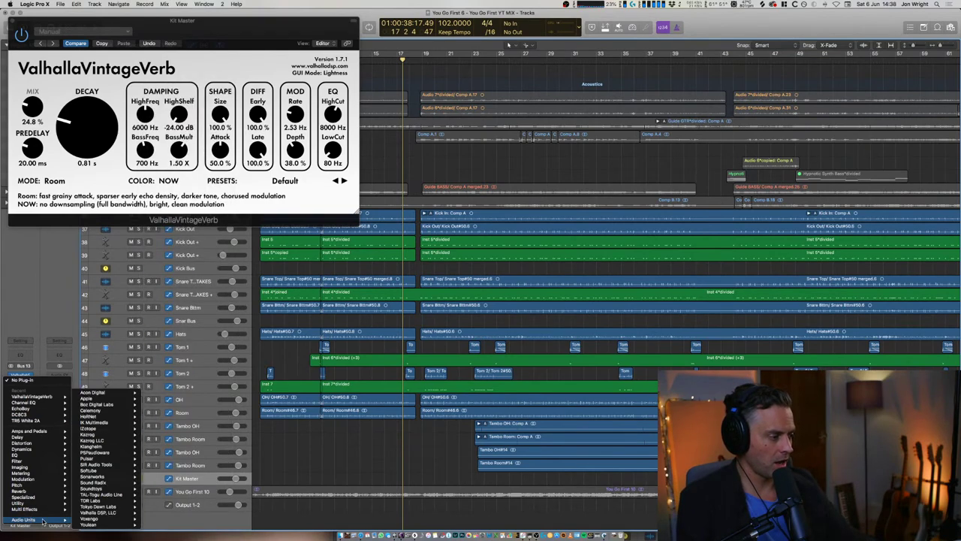
mouse_move(99, 398)
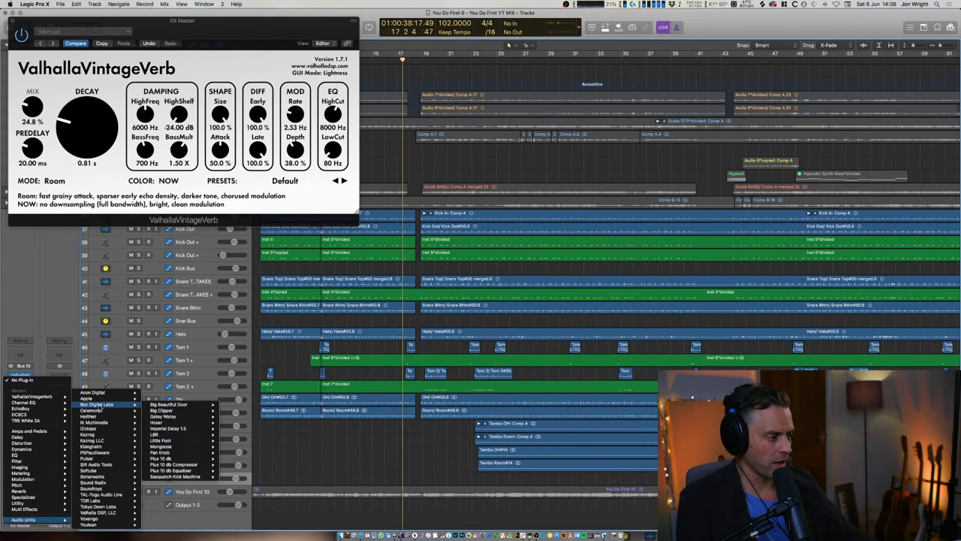
mouse_move(165, 459)
left_click(232, 459)
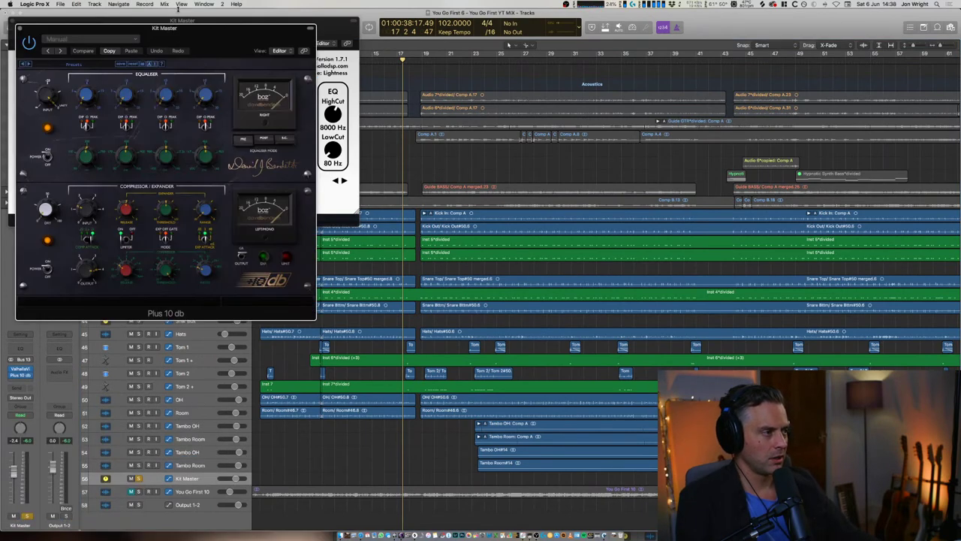
left_click_drag(143, 33, 330, 120)
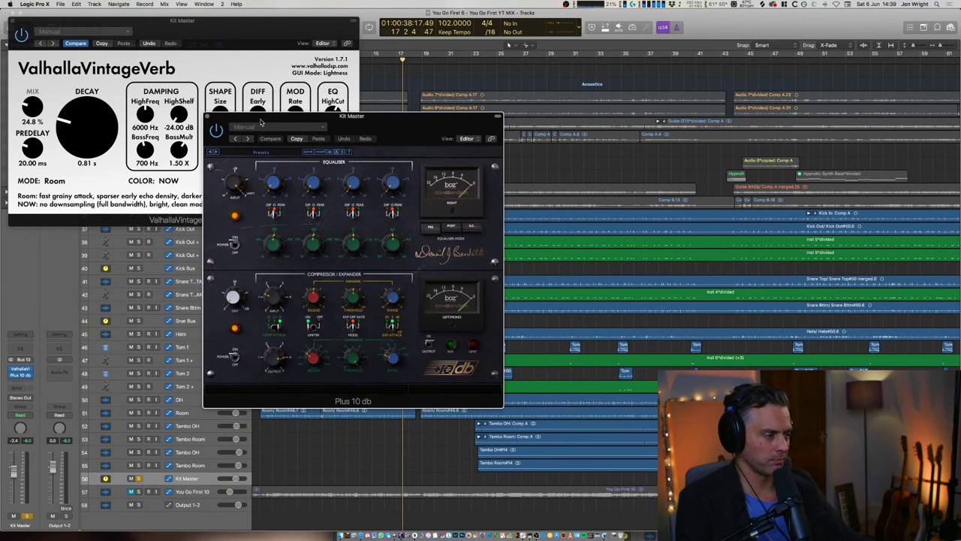
Step: While the soloed kit plays, raise the Plus 10 db compressor's input gain, lower its output gain to 3.76 and set dry pass-through to 46%
key("space")
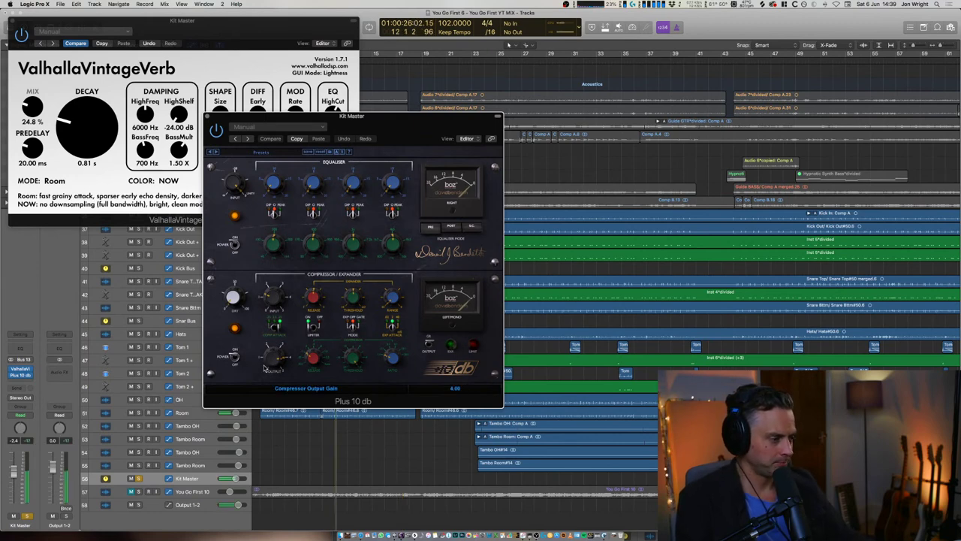
left_click_drag(272, 297, 264, 259)
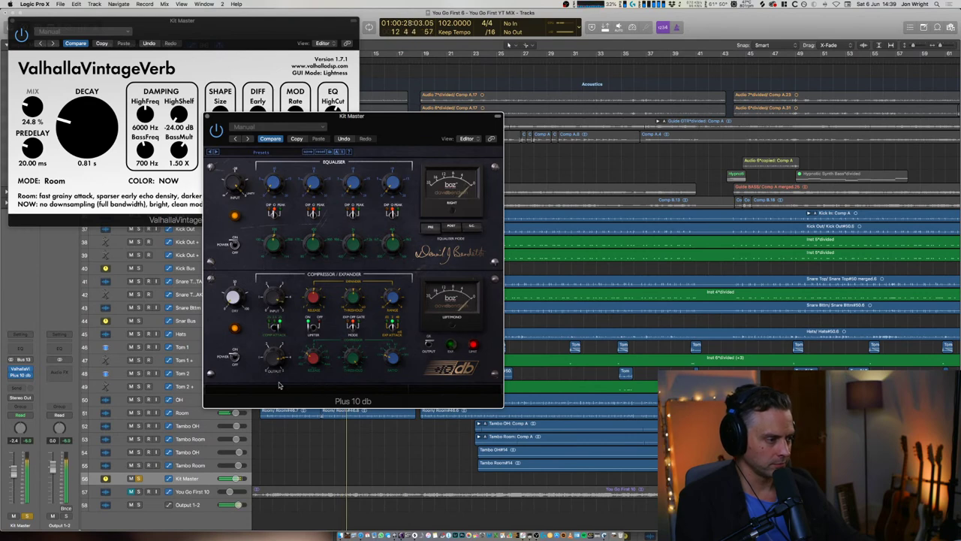
left_click_drag(274, 356, 270, 379)
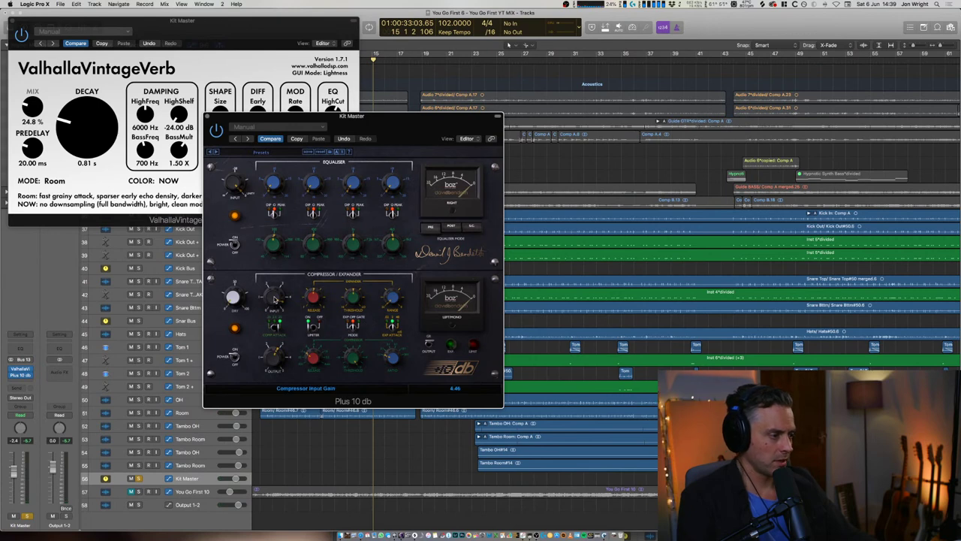
key("space")
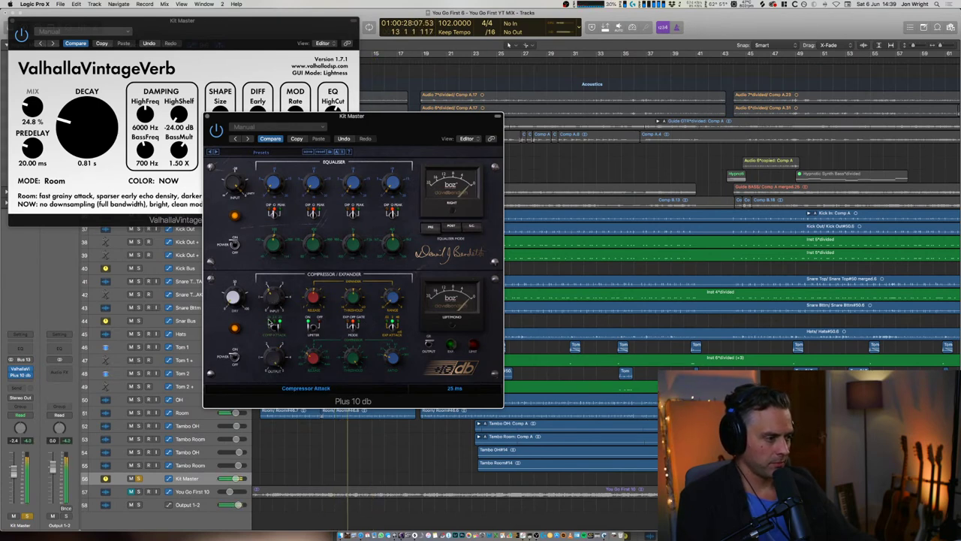
left_click_drag(272, 299, 271, 289)
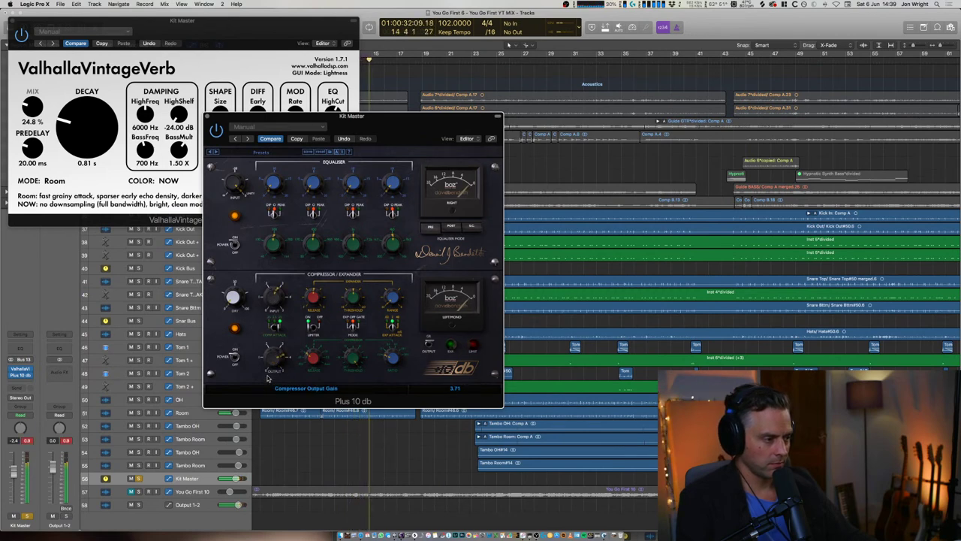
left_click_drag(271, 300, 268, 283)
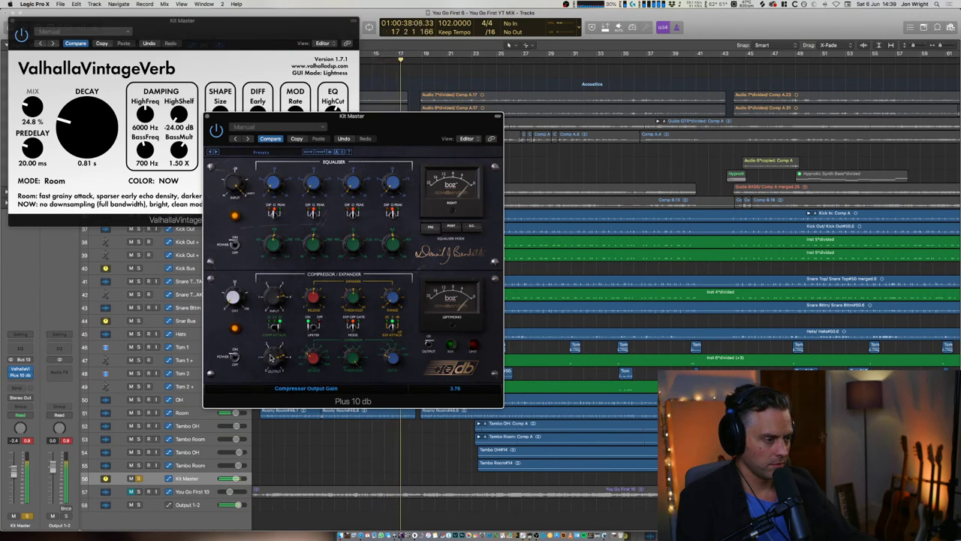
left_click_drag(272, 301, 274, 299)
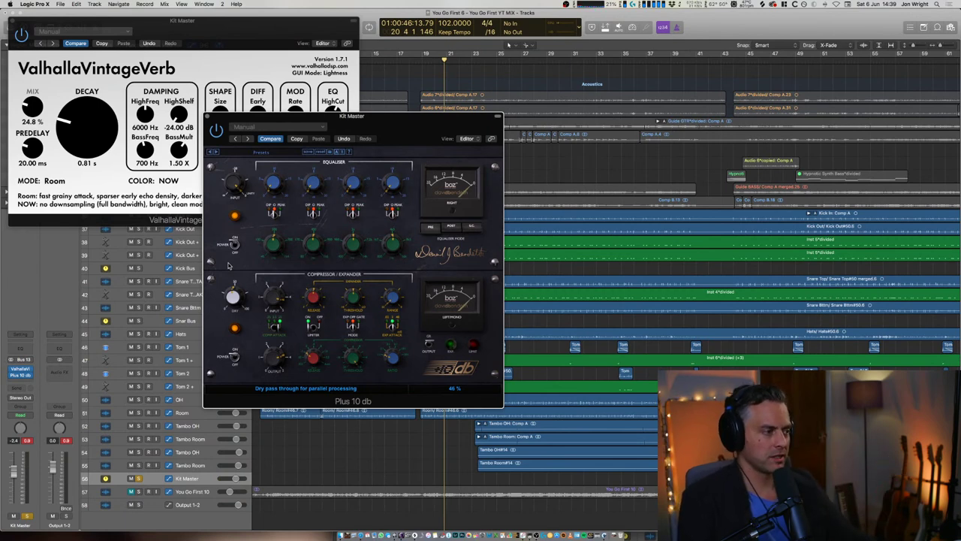
Step: Replay the kit from around bar 19 and set its reverb to 1.72 s decay and 12.8% mix
left_click(209, 29)
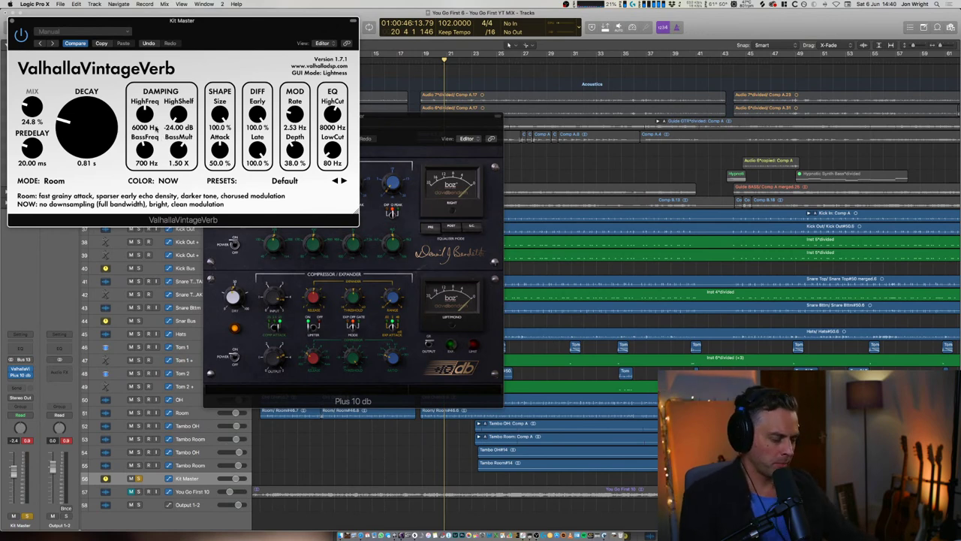
key("comma")
key("comma")
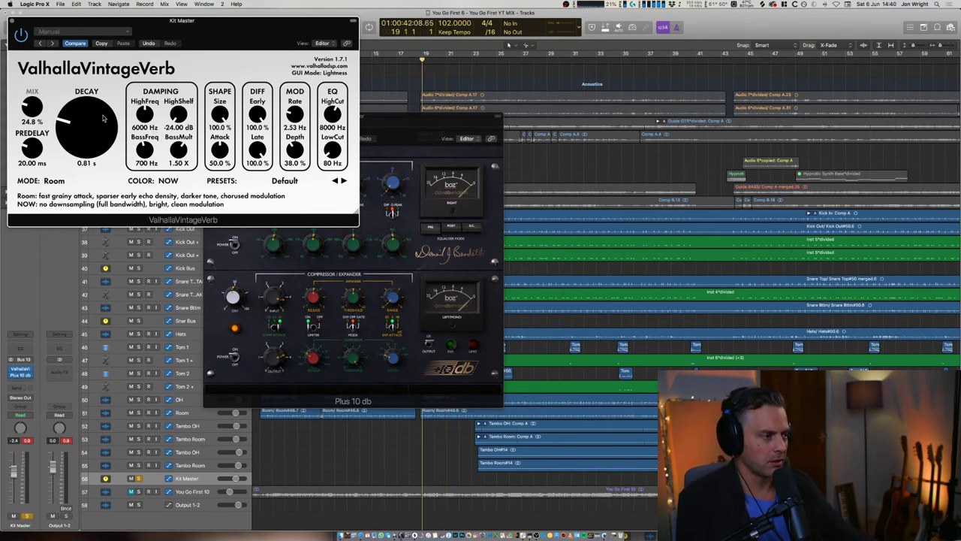
key("space")
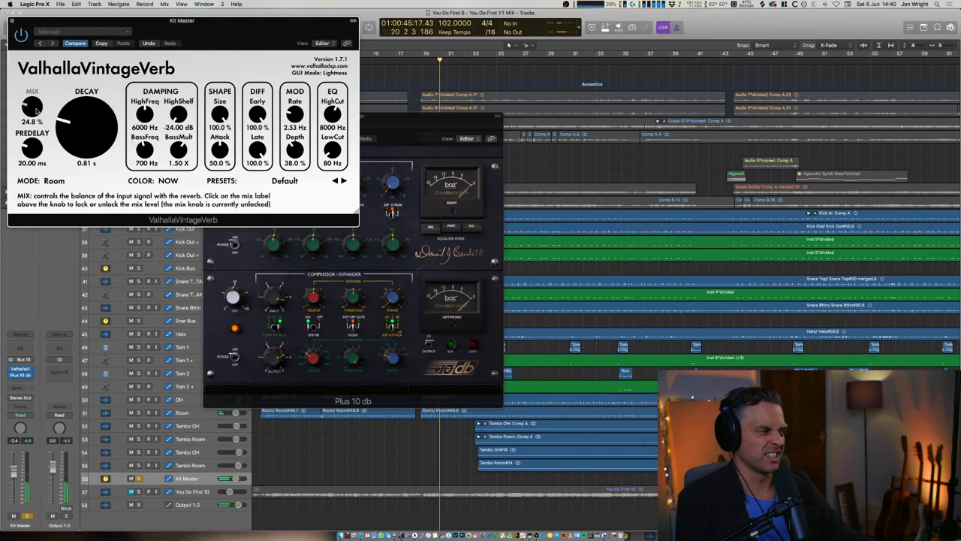
key("space")
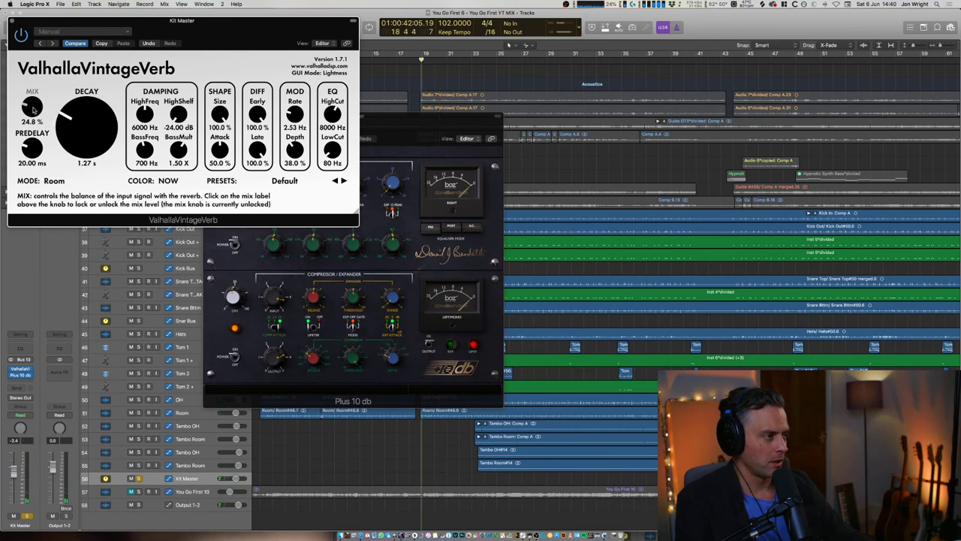
left_click_drag(32, 106, 70, 136)
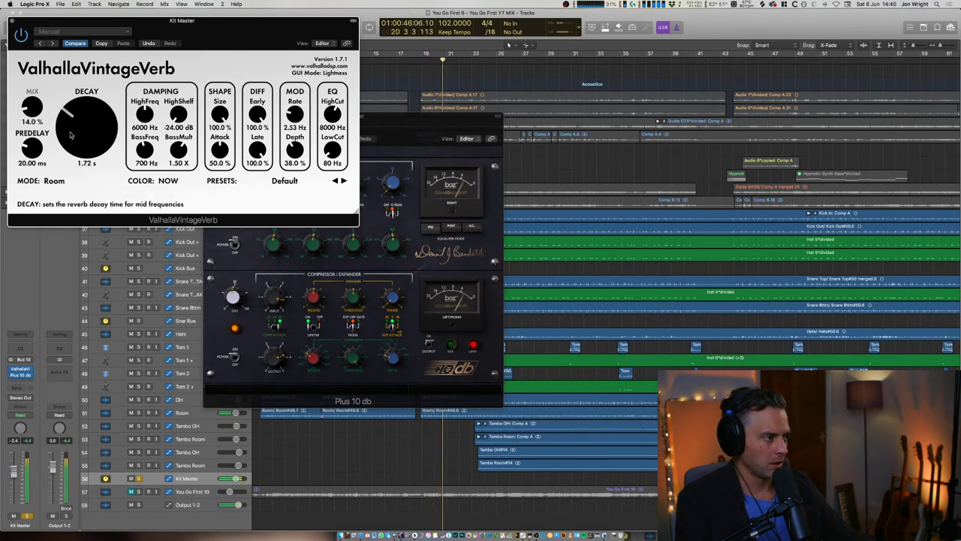
left_click_drag(31, 107, 29, 110)
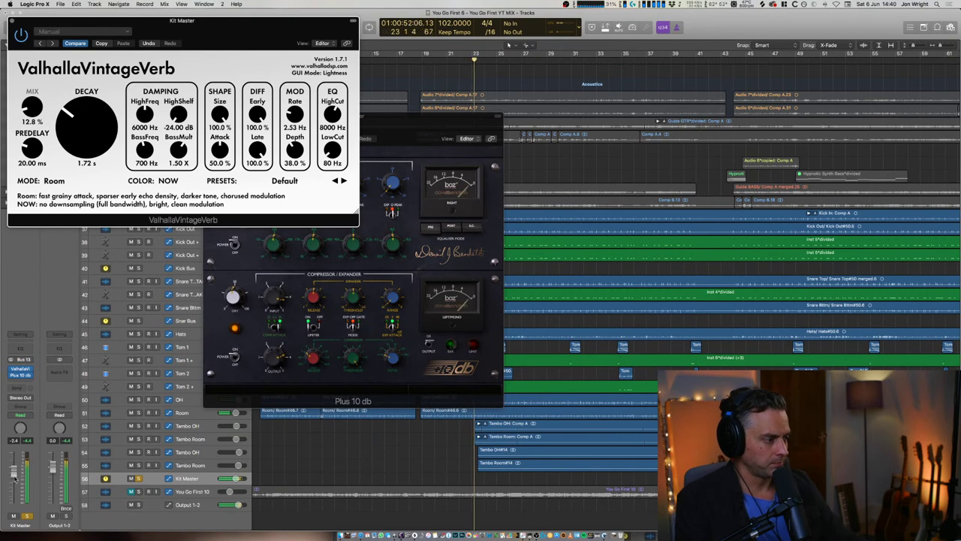
Step: Unsolo Kit Master, play the full mix from around bar 15 and lower the kit bus fader to about -6.3 dB
left_click_drag(14, 479, 15, 482)
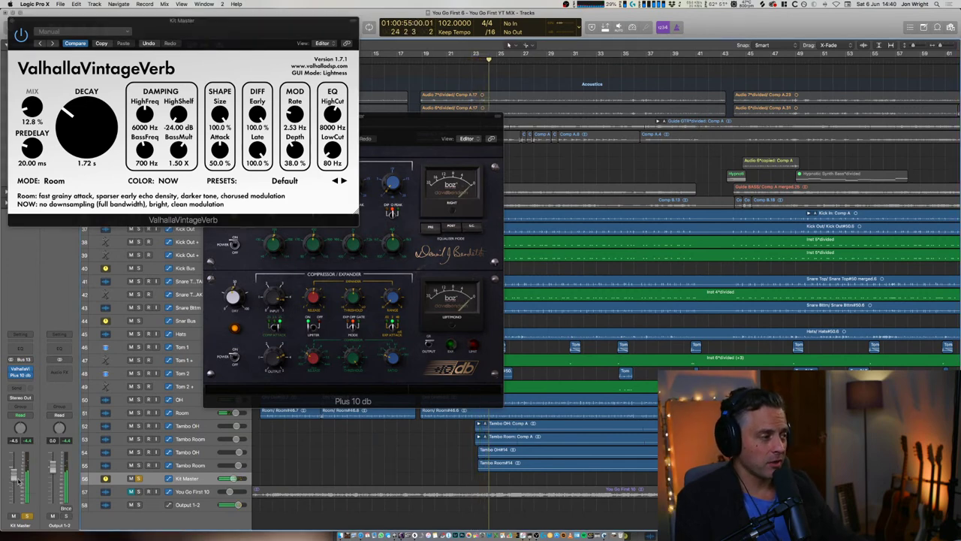
left_click(27, 516)
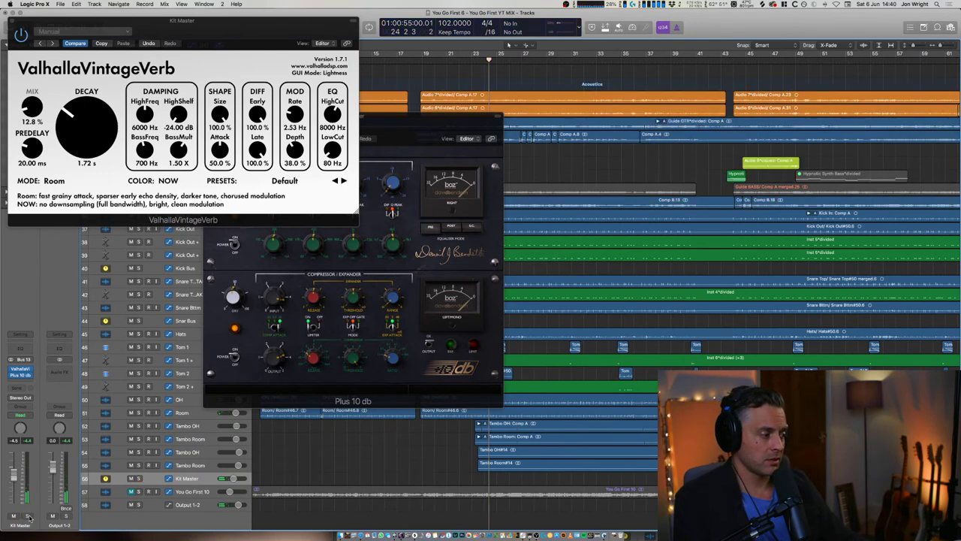
key("space")
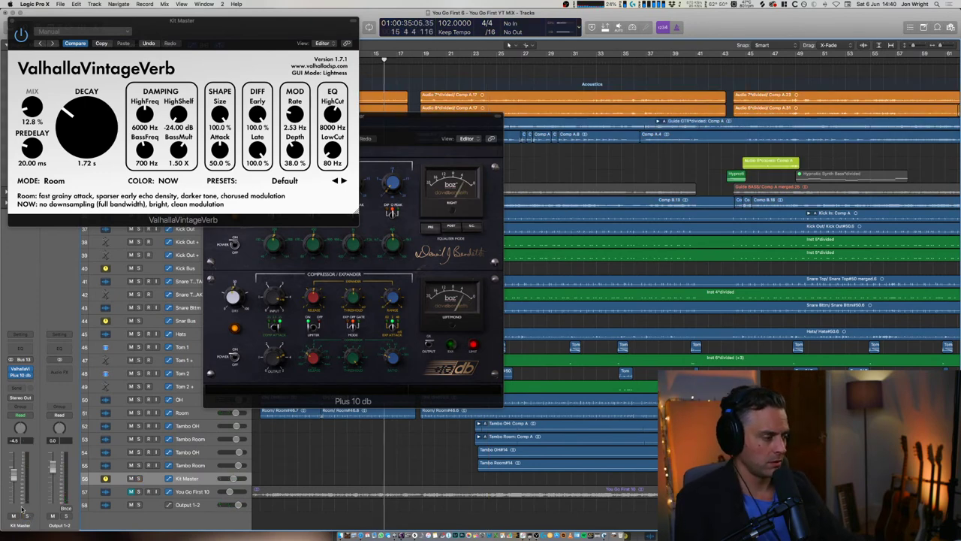
left_click_drag(15, 478, 14, 479)
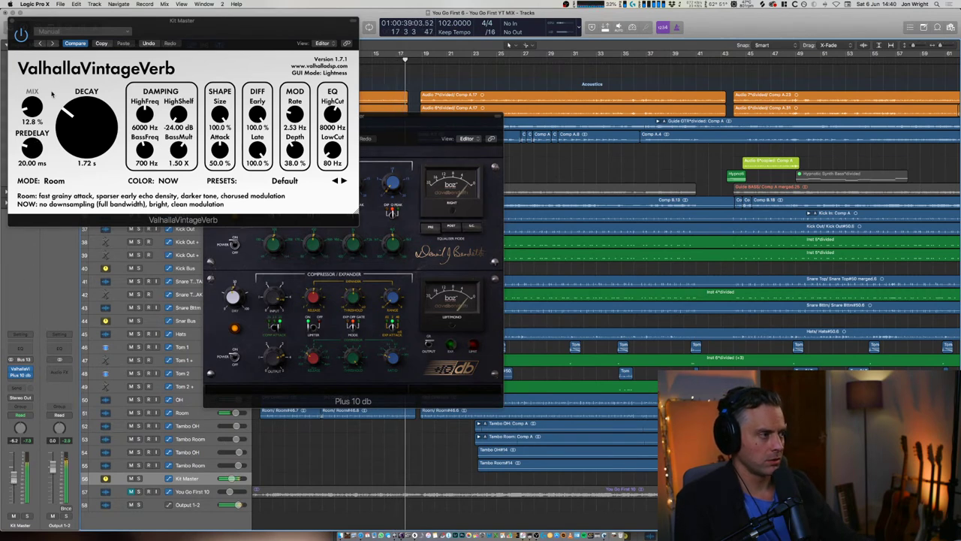
Step: Reduce the Kit Master reverb mix to 10.4% and close both the reverb and Plus 10 db windows
left_click_drag(34, 106, 36, 109)
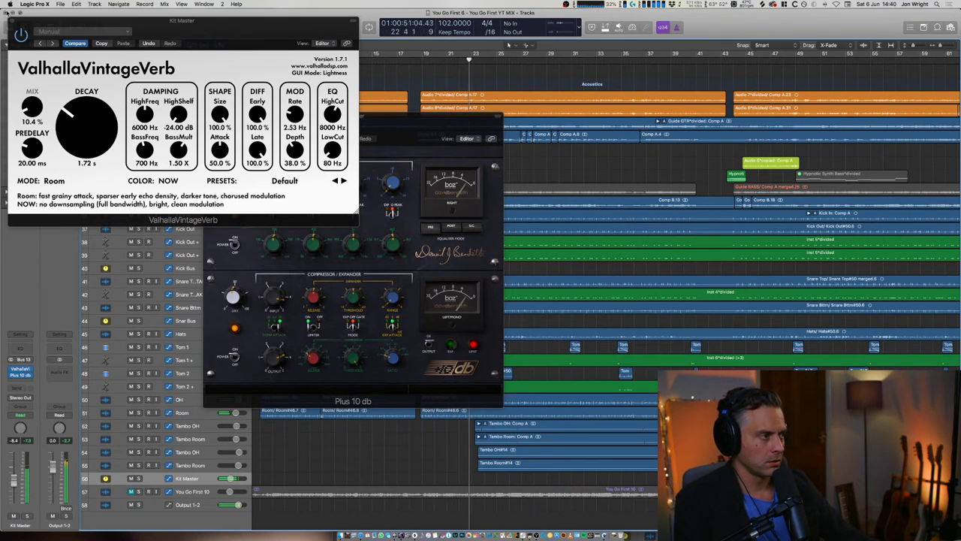
left_click(15, 23)
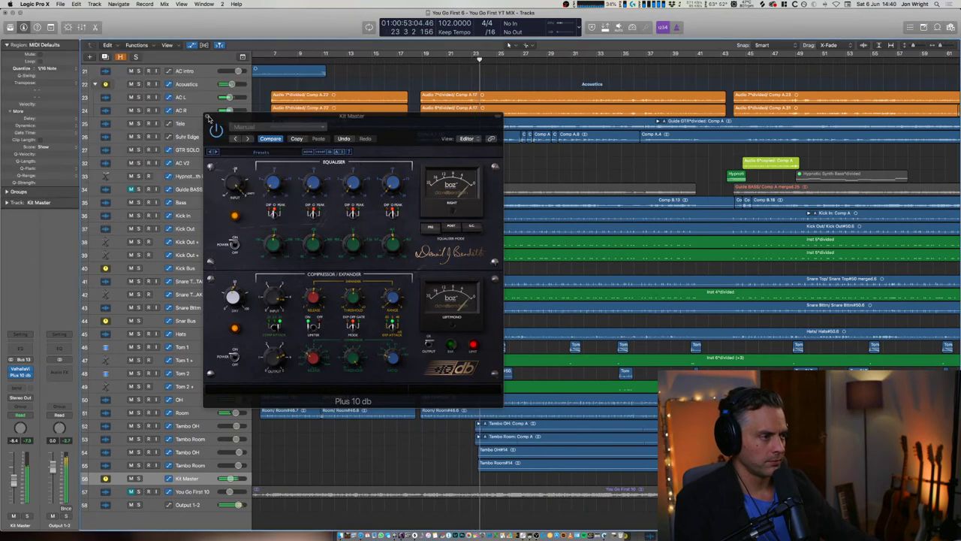
left_click(209, 117)
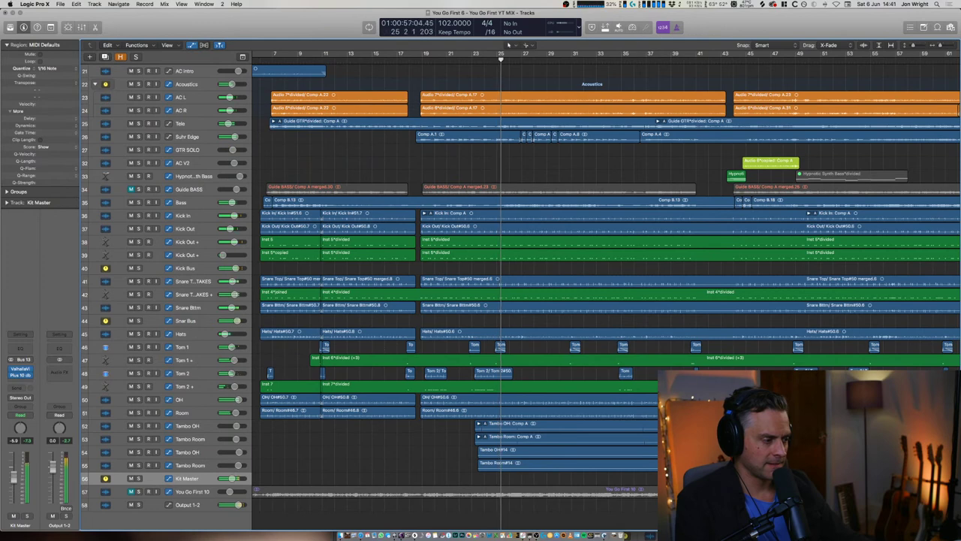
Step: Reopen Plus 10 db on Kit Master, raise the compressor input gain to about 3.85 and set dry pass-through to 76%
left_click(20, 375)
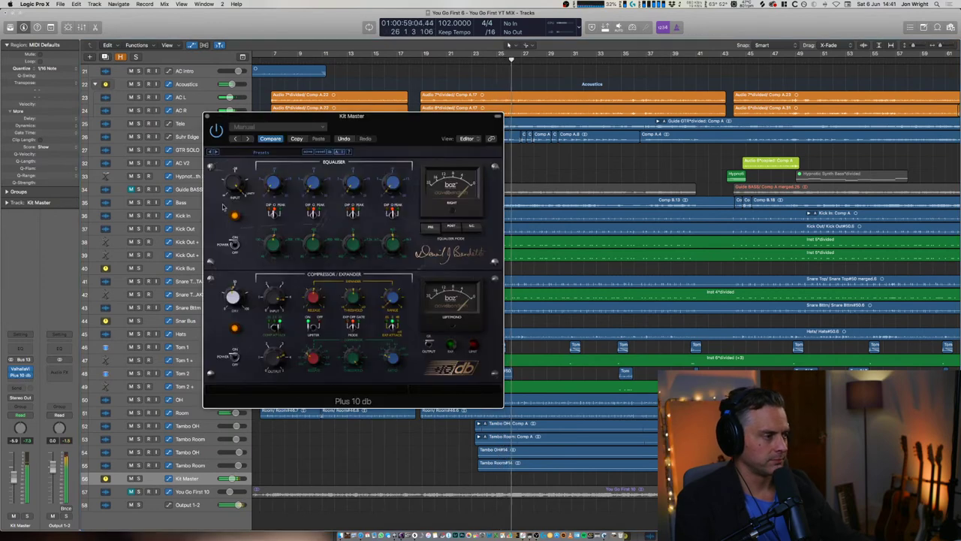
mouse_move(275, 308)
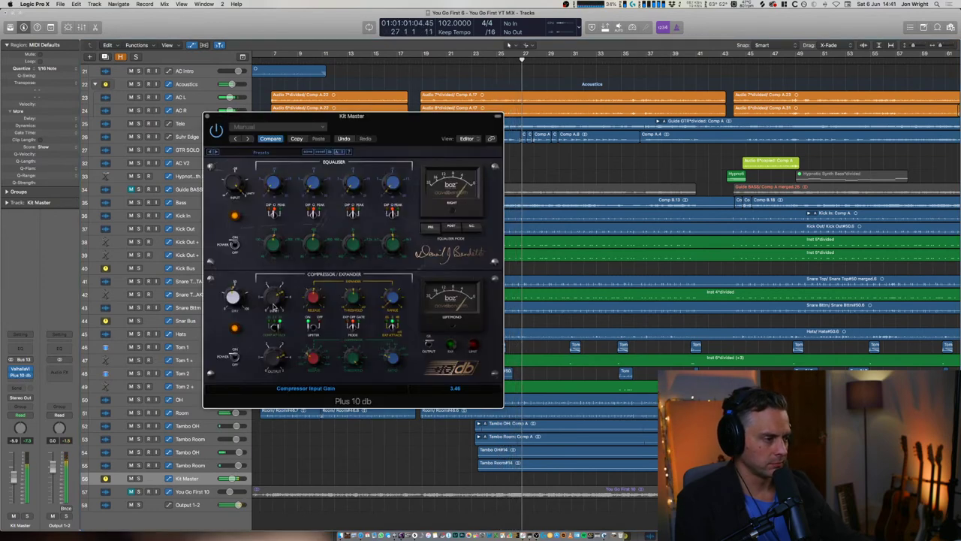
left_click_drag(274, 306, 273, 301)
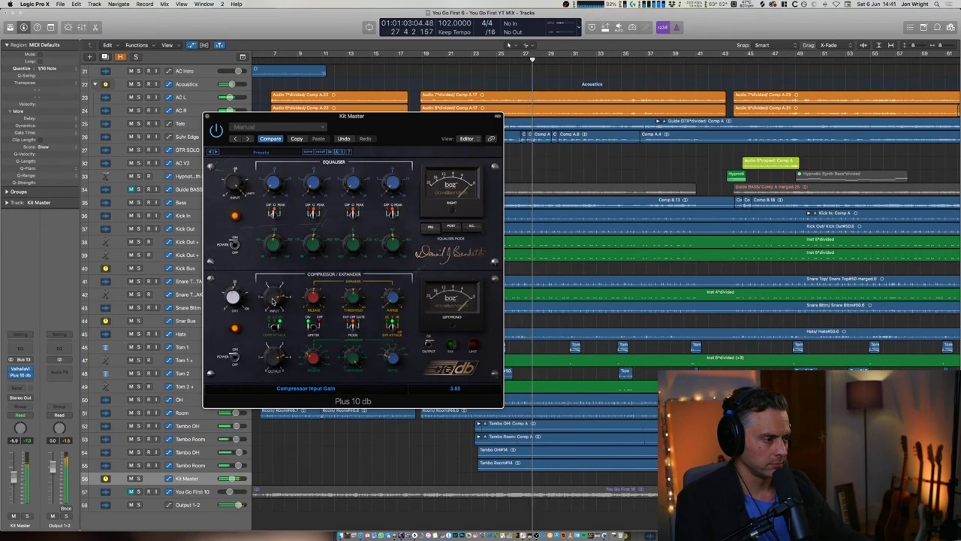
mouse_move(233, 296)
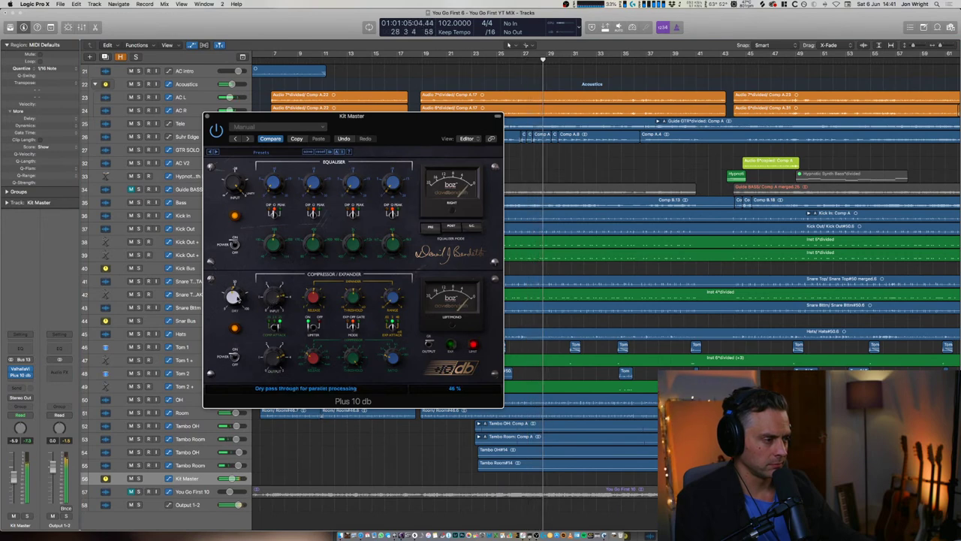
mouse_move(270, 364)
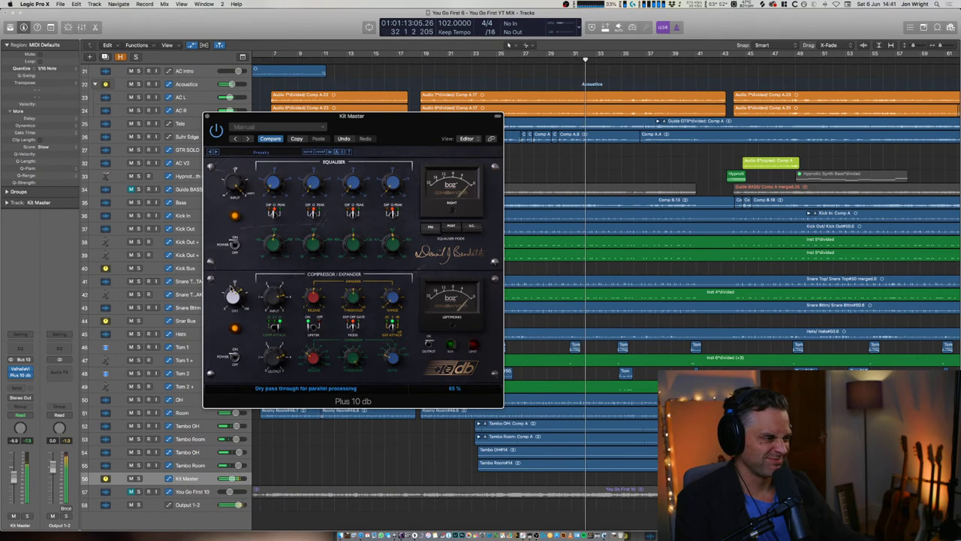
left_click_drag(232, 288, 230, 284)
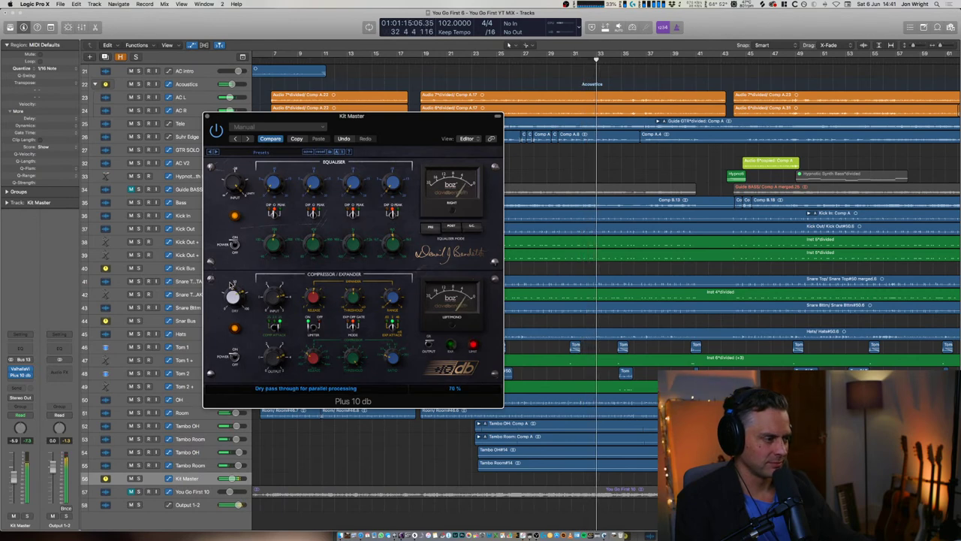
Step: Engage EQ band 1 in peak mode on the Kit Master's Plus 10 db, adjust its boost and close the plug-in
mouse_move(314, 295)
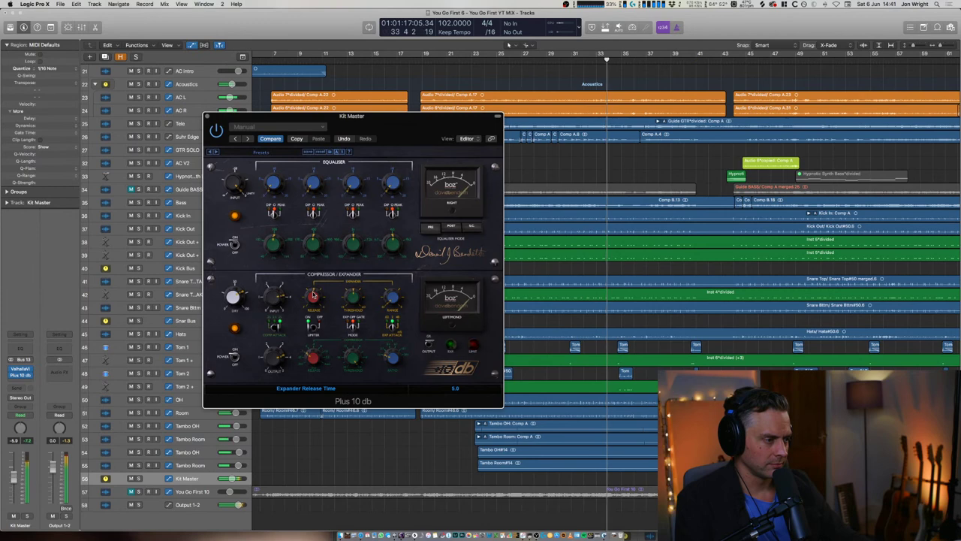
mouse_move(275, 250)
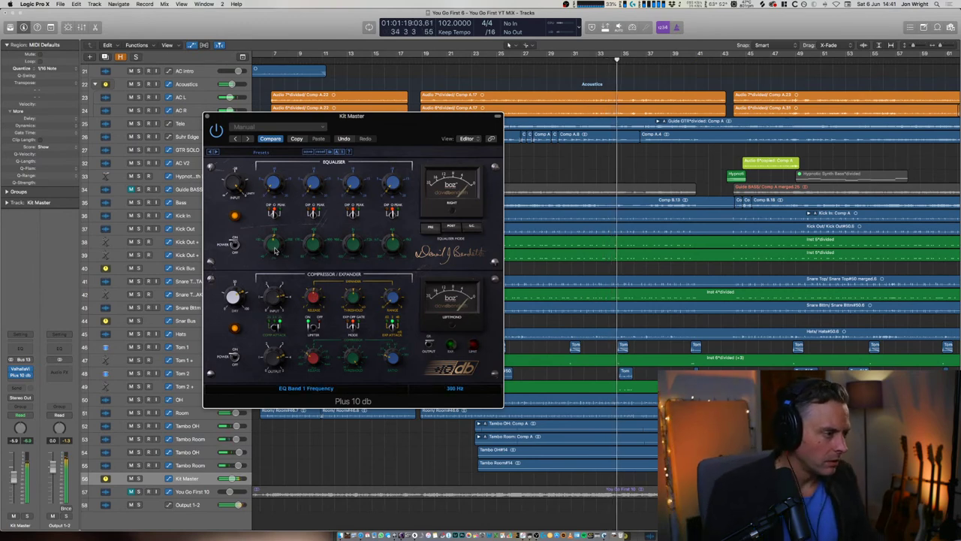
mouse_move(271, 218)
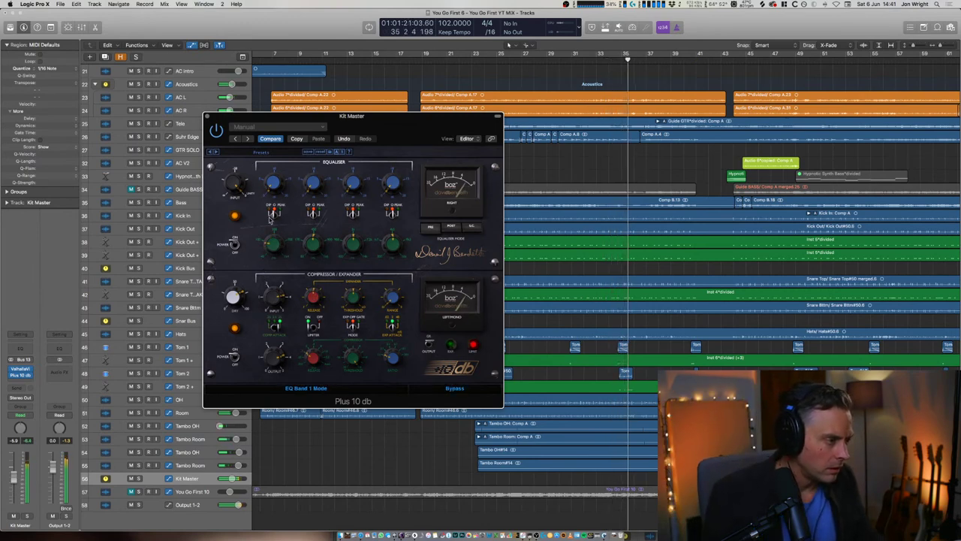
mouse_move(275, 180)
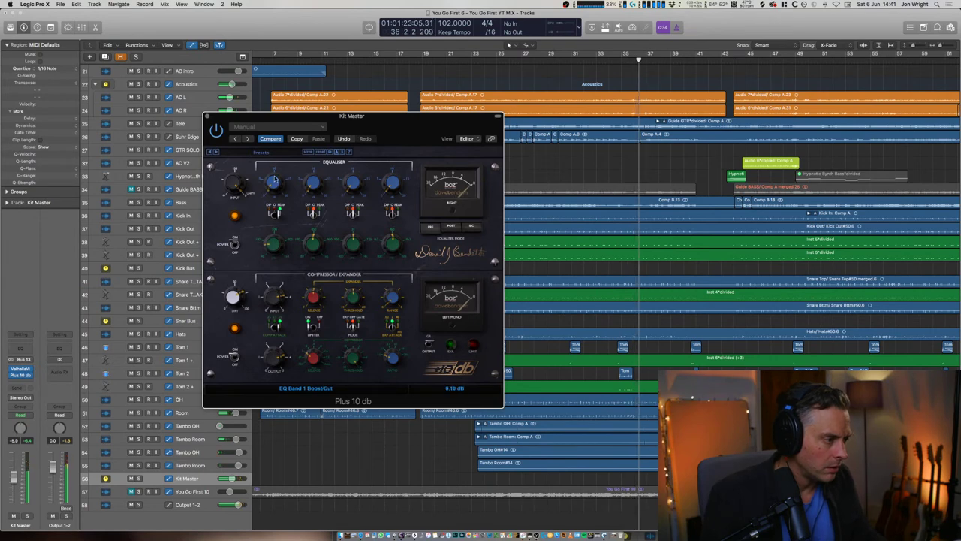
left_click_drag(275, 180, 263, 148)
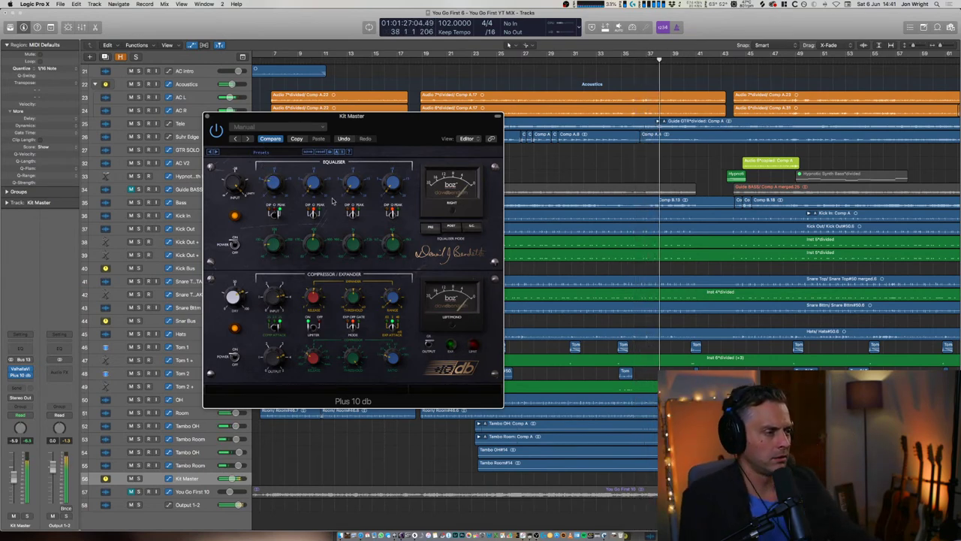
mouse_move(231, 359)
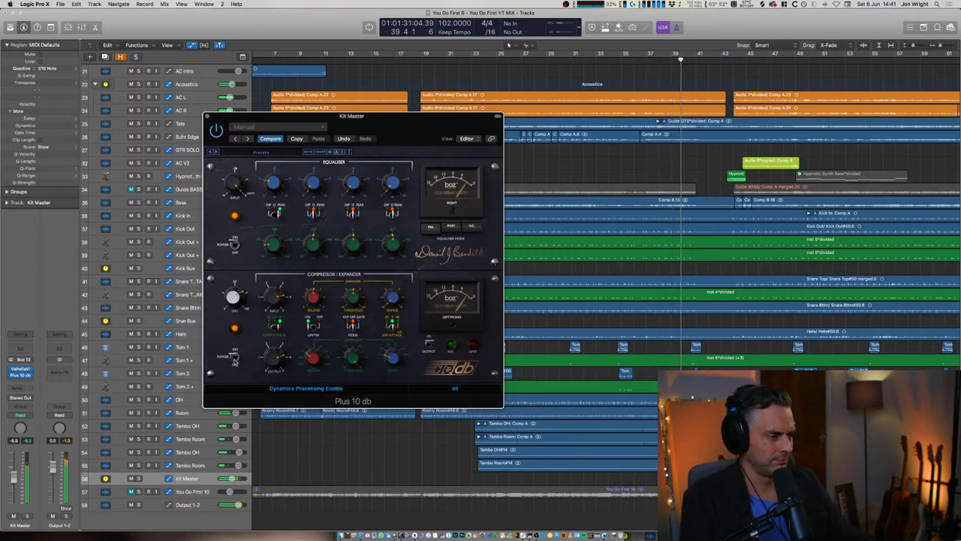
left_click(208, 117)
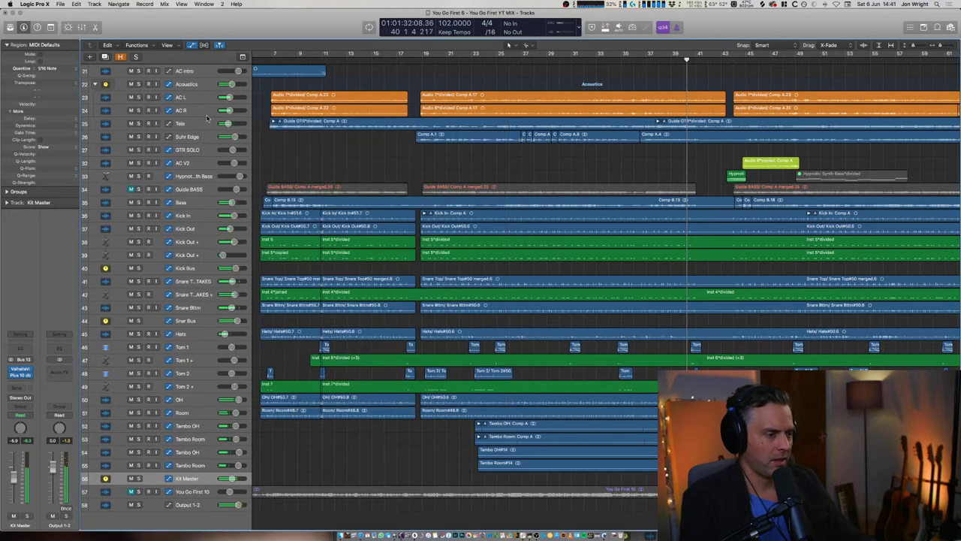
Step: Play the mix from bar 19 and audition the Snare Top TAKES track in solo
left_click(509, 60)
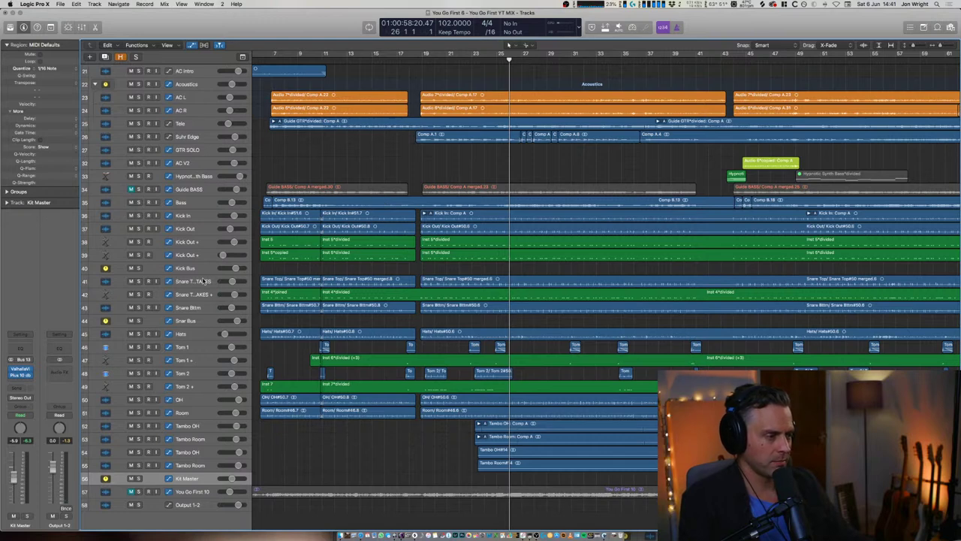
key("shift+comma")
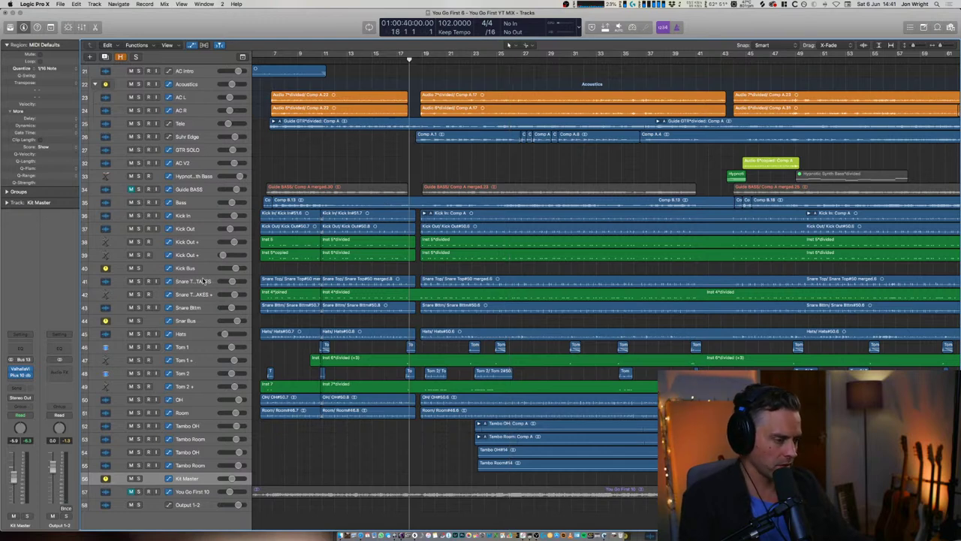
key("period")
key("period")
key("comma")
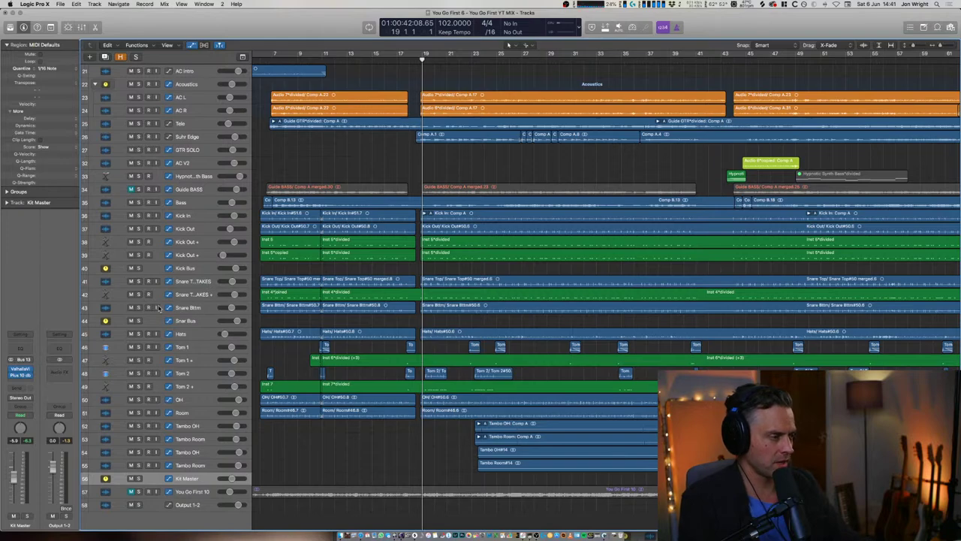
key("space")
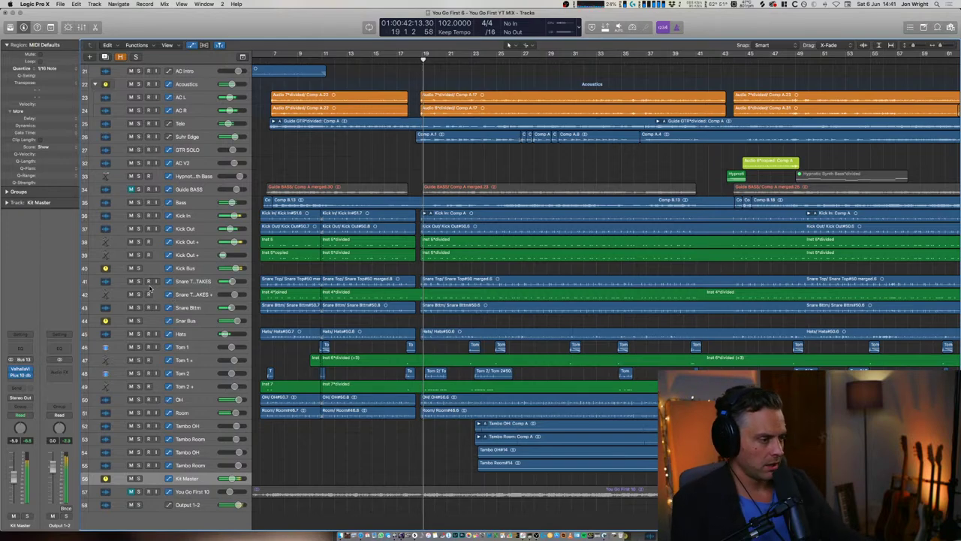
left_click(139, 282)
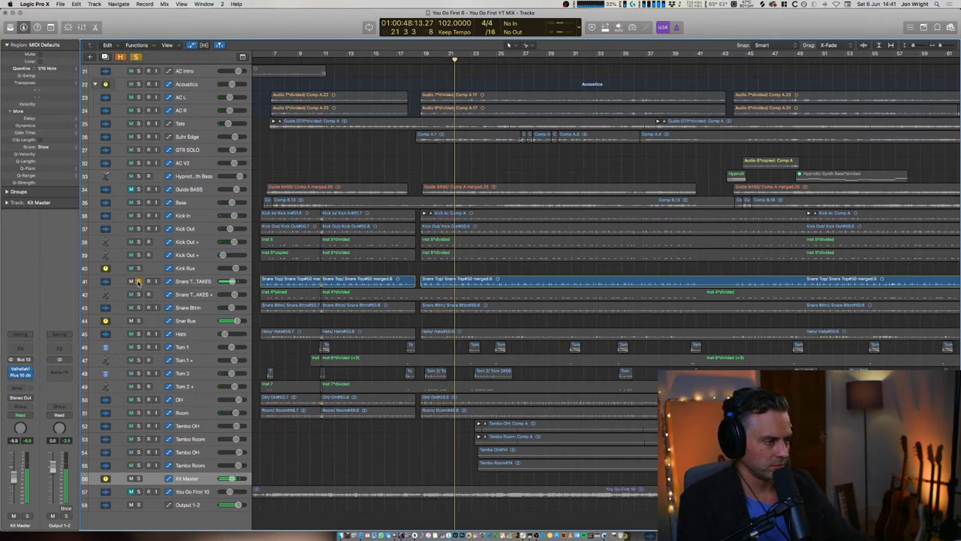
left_click(138, 282)
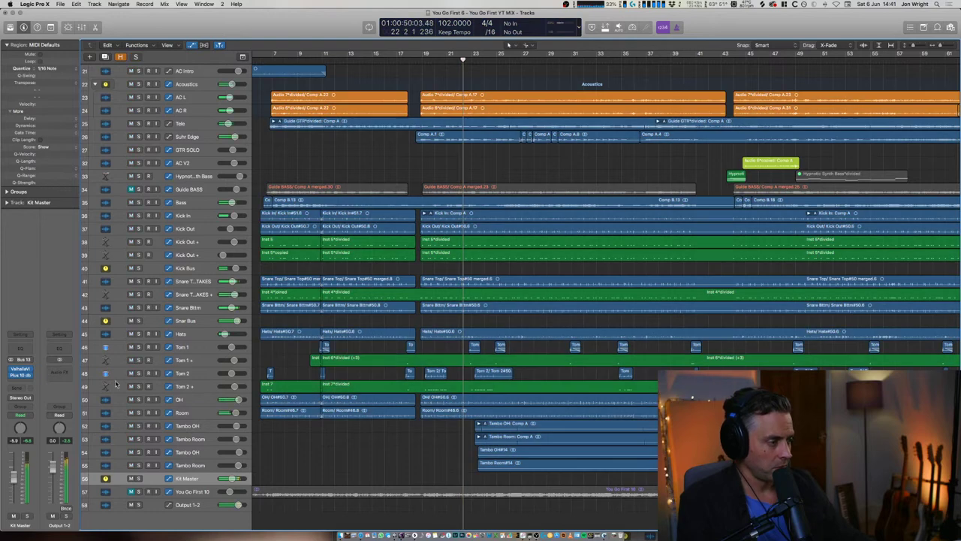
Step: Solo the OH and Room tracks and lower the Room track's volume
left_click(138, 412)
left_click(139, 400)
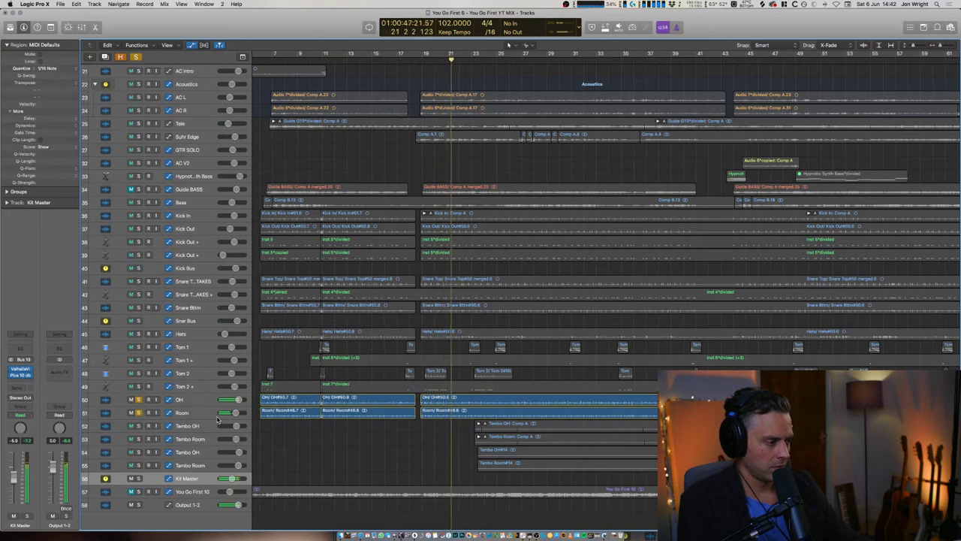
left_click_drag(234, 414, 228, 413)
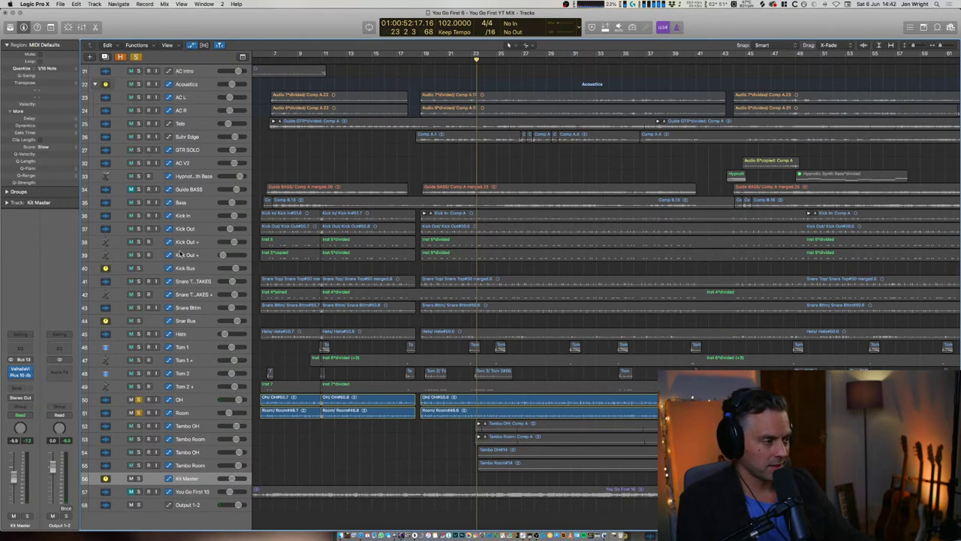
Step: Examine the channel strips of the kick, snare, tambourine room and Kit Master tracks for their plug-ins and routing
left_click(192, 270)
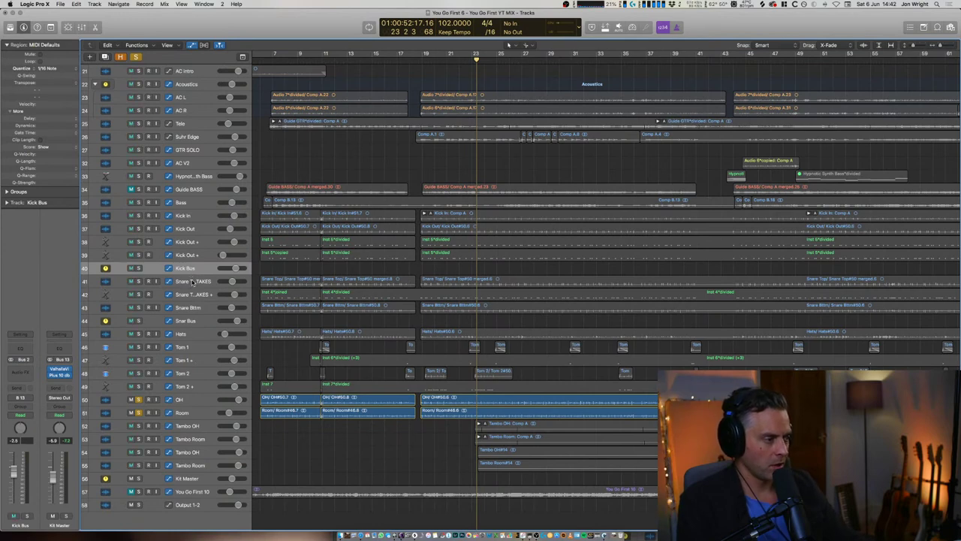
left_click(192, 281)
left_click(155, 323)
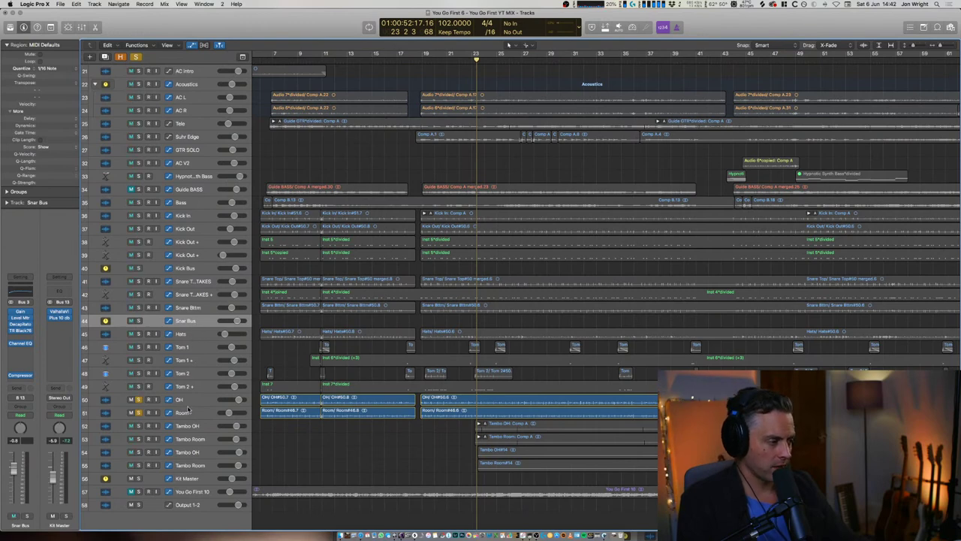
left_click(190, 478)
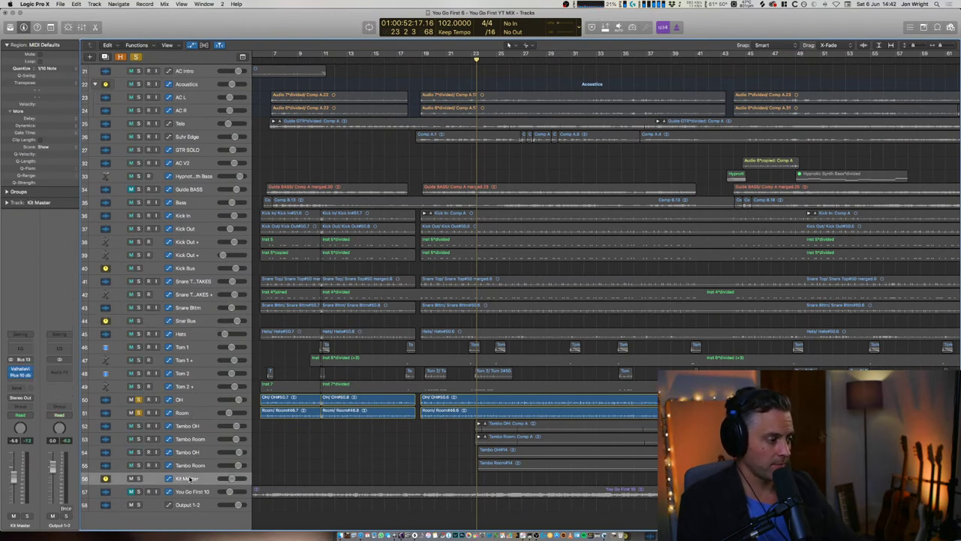
left_click(190, 471)
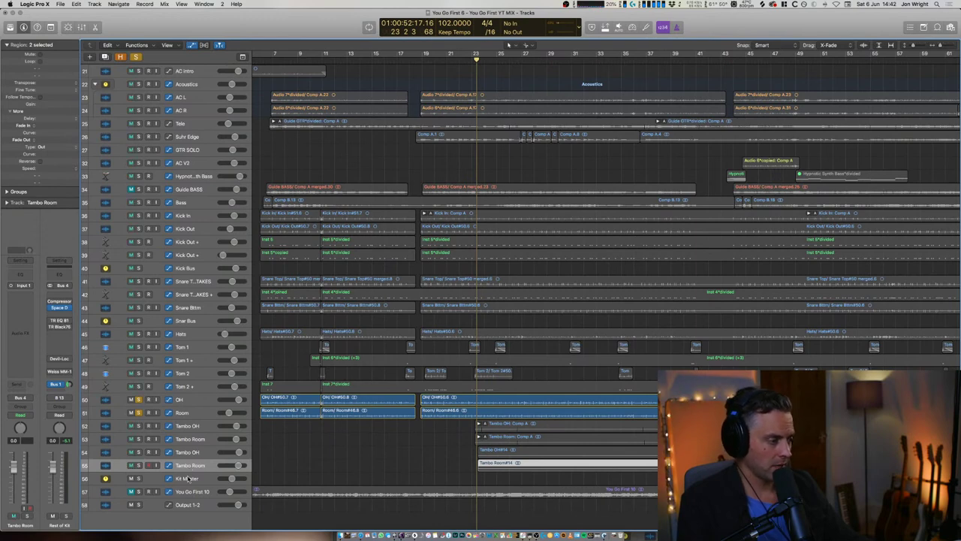
left_click(189, 478)
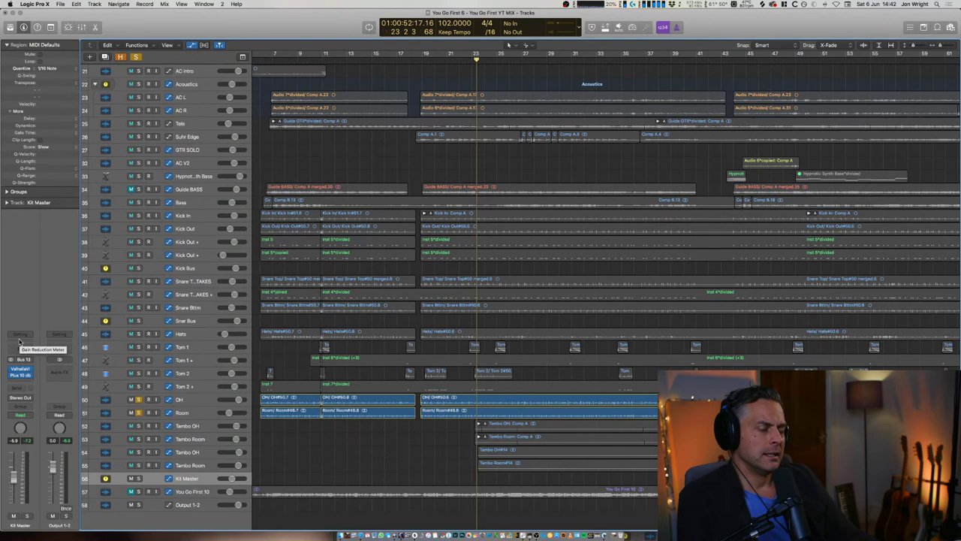
Step: Replay the soloed OH and Room tracks from bar 19 and set the Room volume to -3.5 dB
key("shift+comma")
key("period")
key("period")
key("period")
key("period")
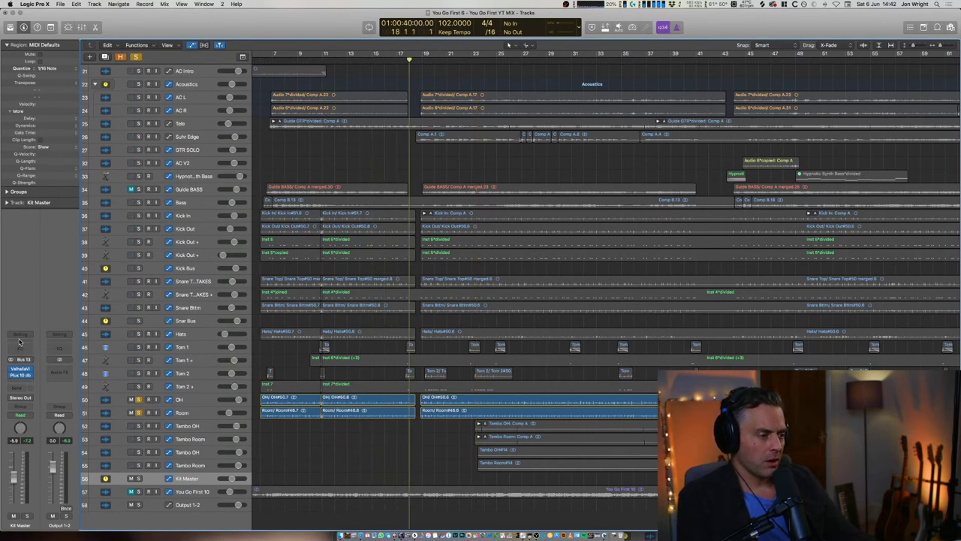
key("space")
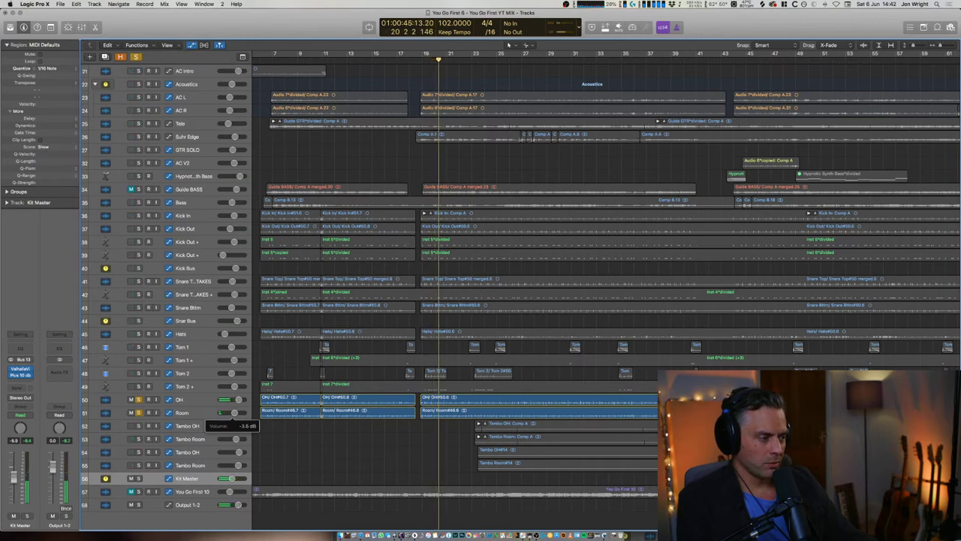
key("space")
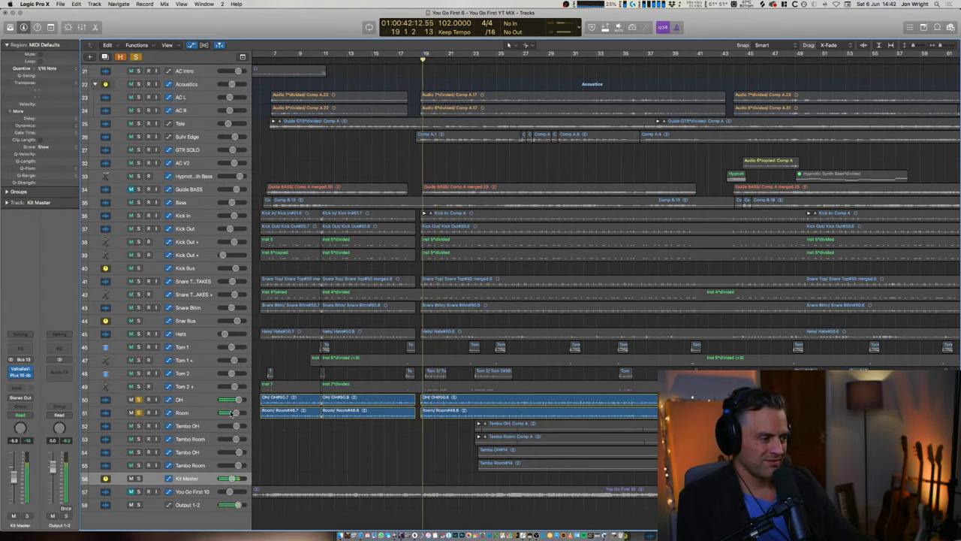
Step: Unsolo the OH and Room tracks and set the Room track's volume to -23.0 dB
left_click(138, 412)
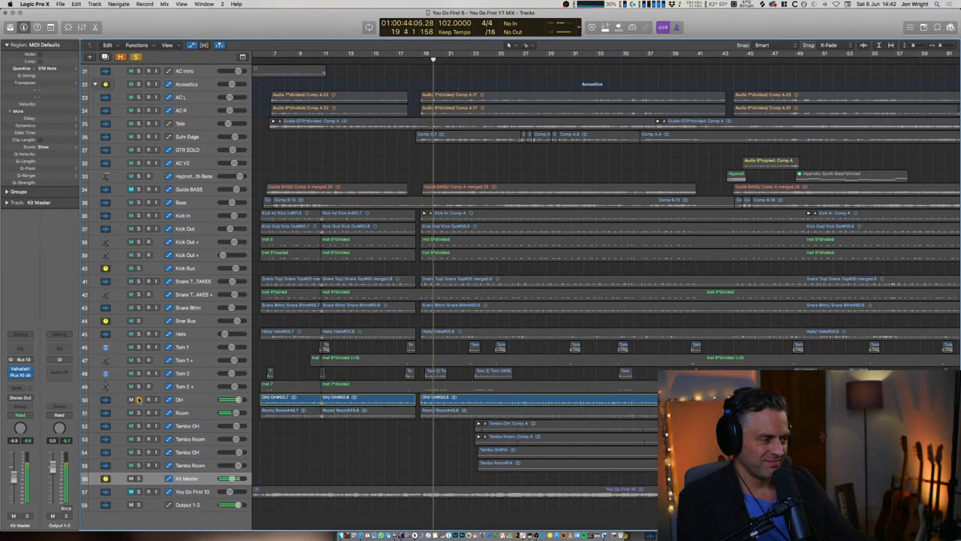
left_click_drag(226, 412, 224, 412)
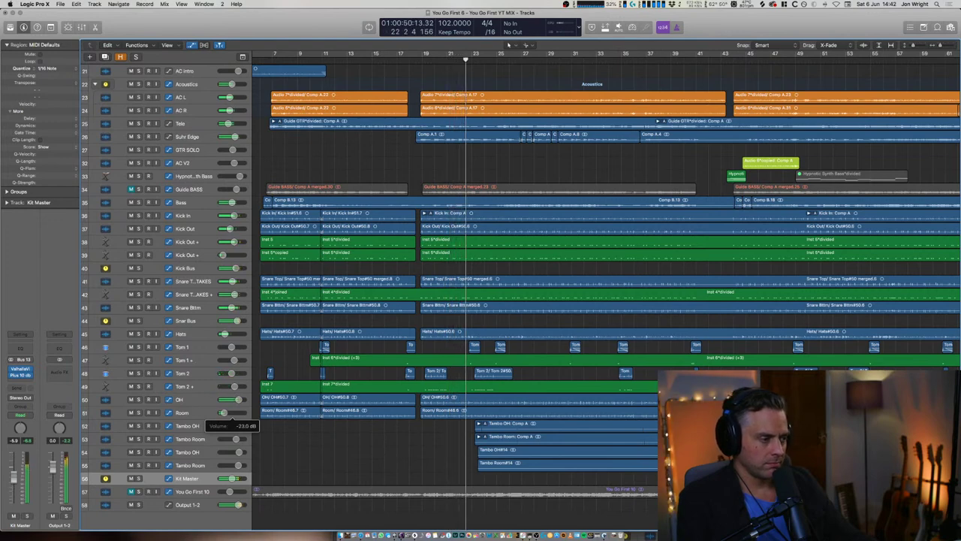
Step: Replay the passage around bar 22 to compare the mix with the Snare Top TAKES + track muted and unmuted
key("comma")
key("comma")
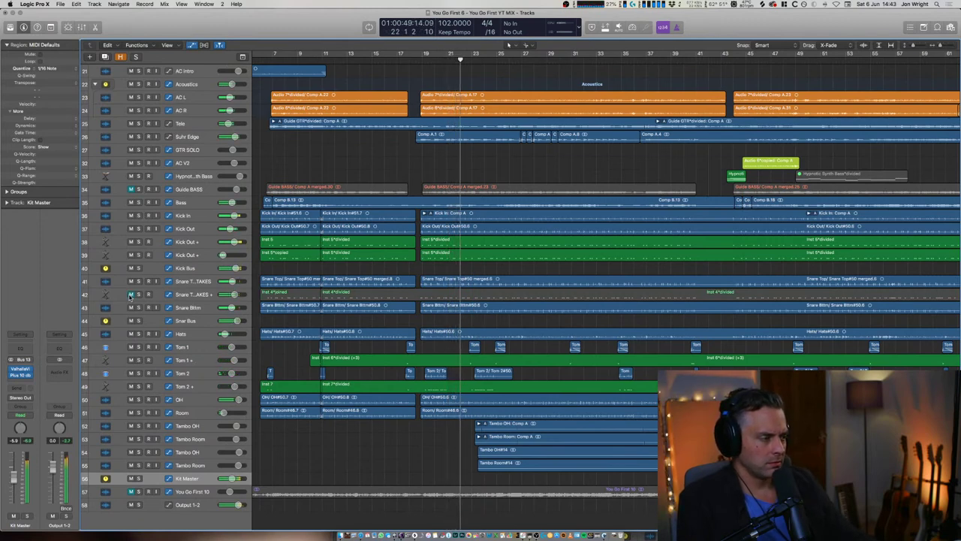
key("comma")
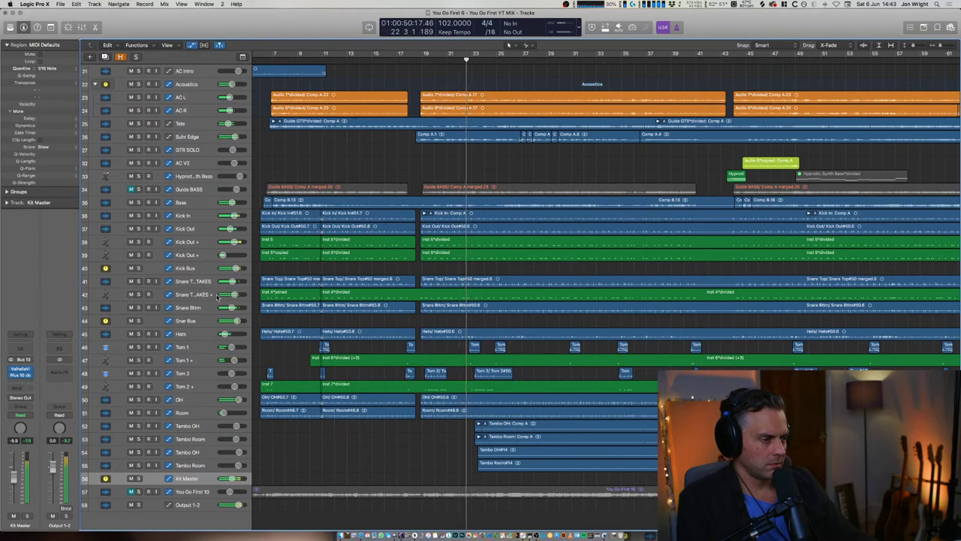
Step: Replay the section from about bar 21 and audition the Snare Top TAKES and Snare Bttm tracks in solo
key("super+Right")
key("super+Right")
key("super+Right")
key("super+Down")
key("super+Down")
key("comma")
key("comma")
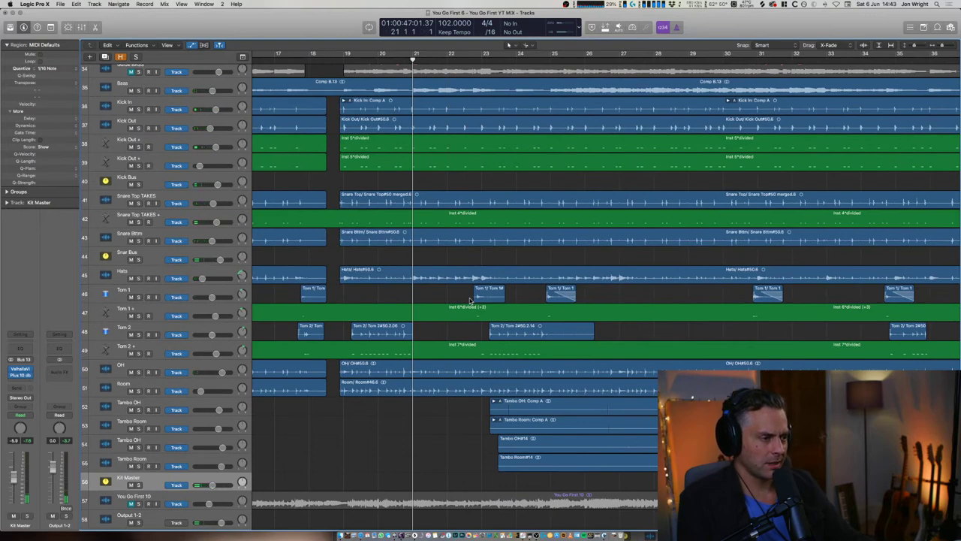
key("space")
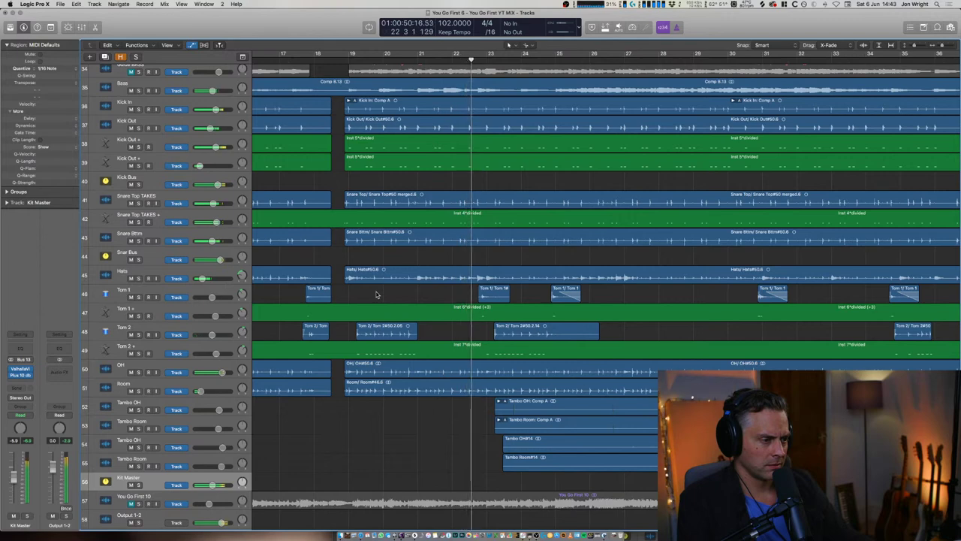
left_click(138, 203)
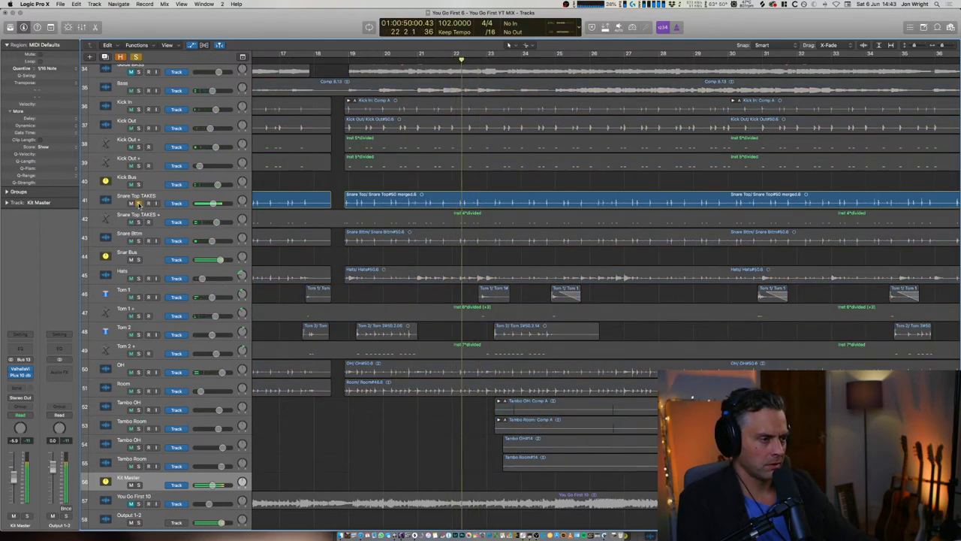
left_click(138, 240)
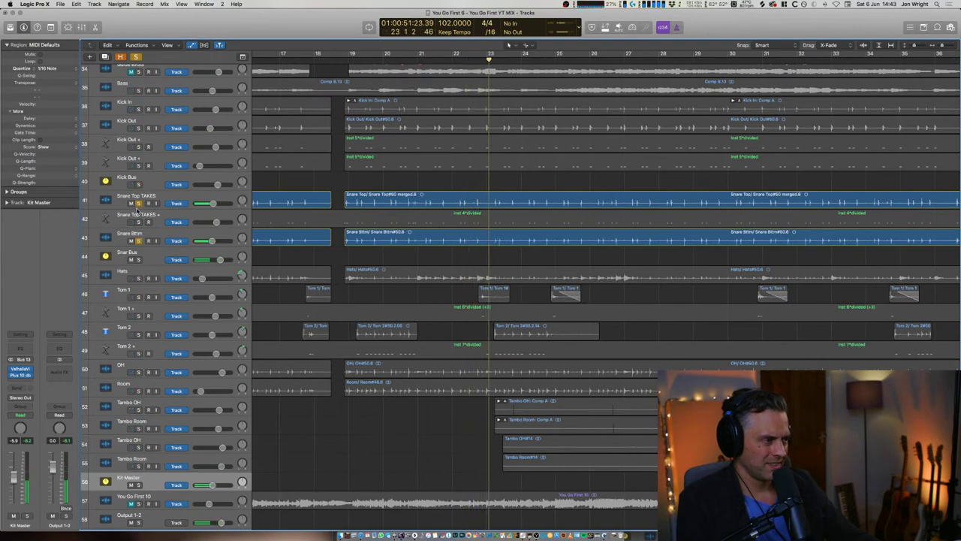
left_click(138, 203)
left_click(139, 240)
Step: Select the Snare Top TAKES track and reset the channel strip of its Snar Bus
left_click(156, 196)
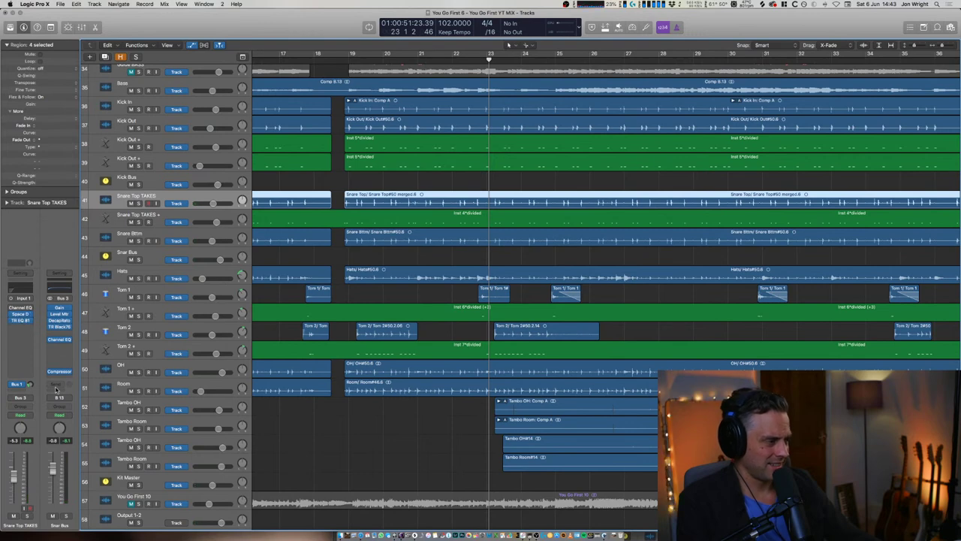
left_click(64, 275)
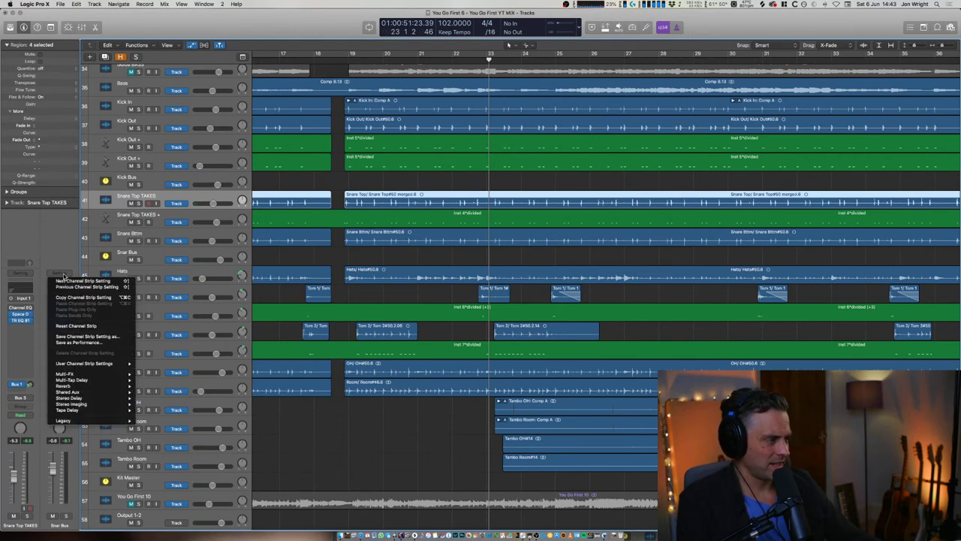
left_click(66, 328)
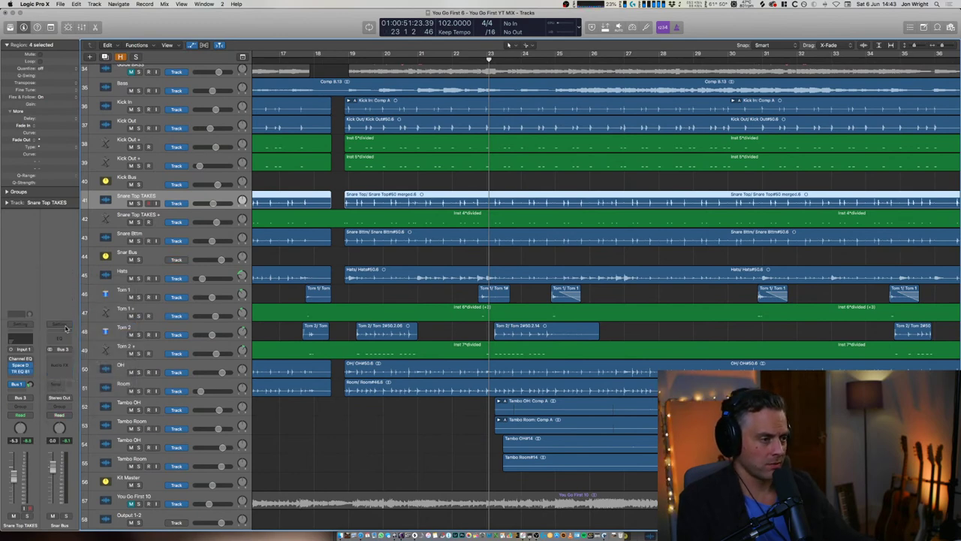
Step: Replay the section from about bar 18 to hear the drums with the Snar Bus channel strip reset
key("shift+comma")
left_click(385, 59)
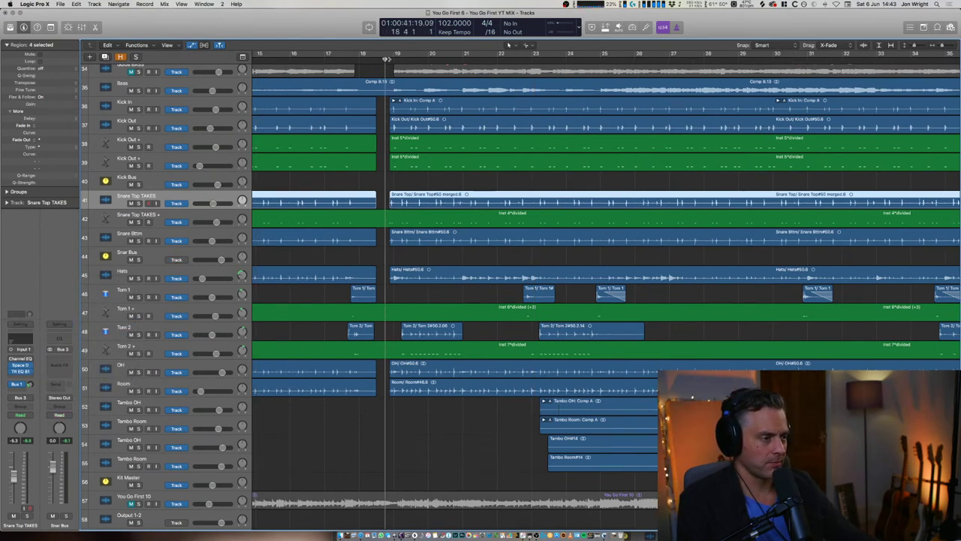
key("space")
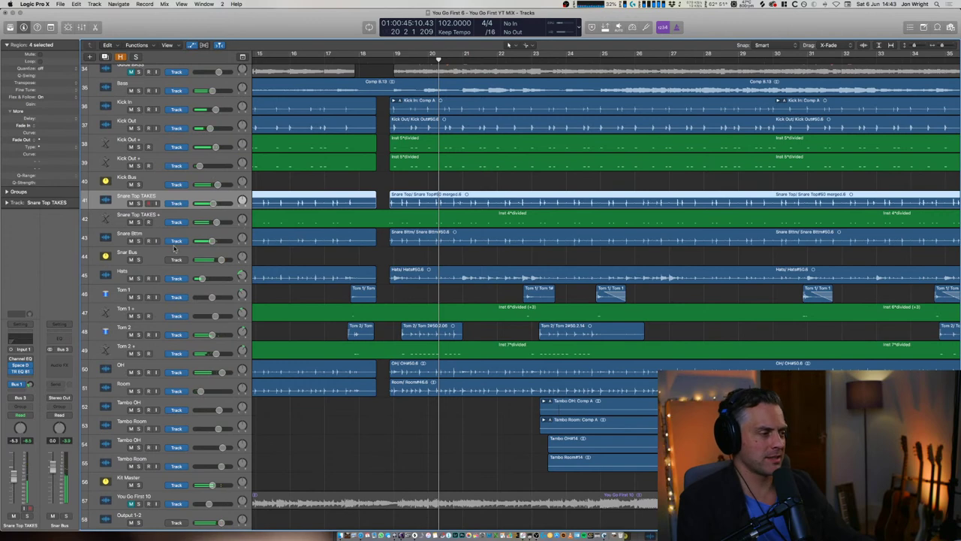
key("space")
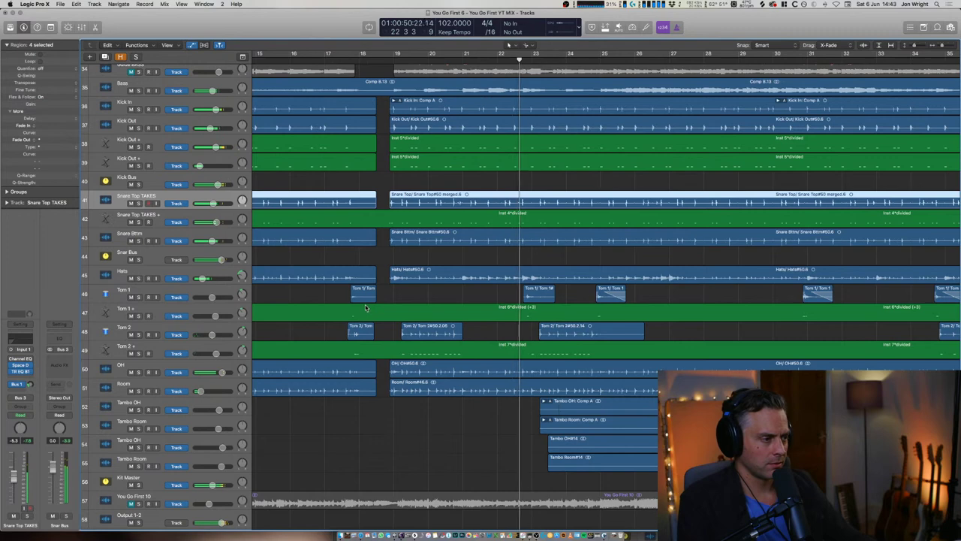
Step: Add a send from the Snar Bus to Bus 14 and insert ValhallaVintageVerb on the new aux channel
left_click(152, 259)
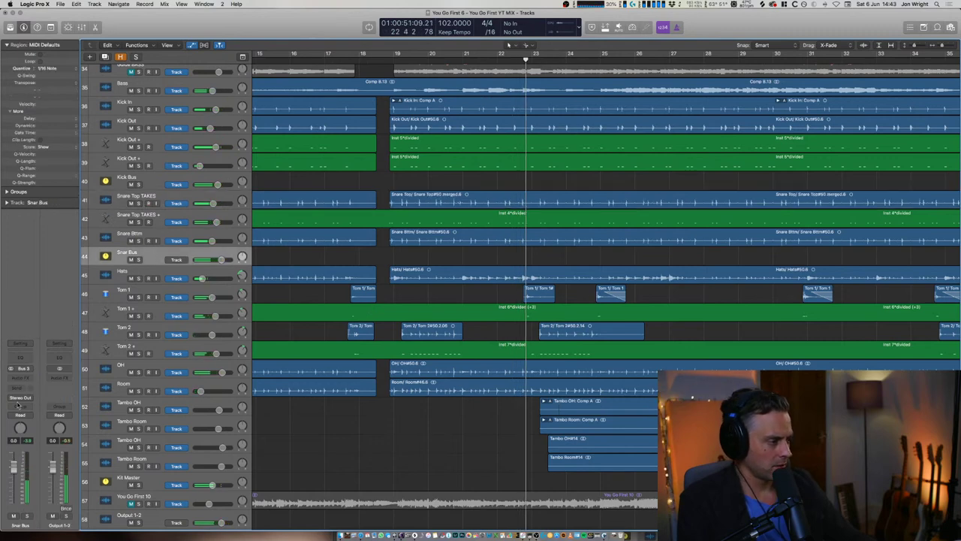
left_click(18, 389)
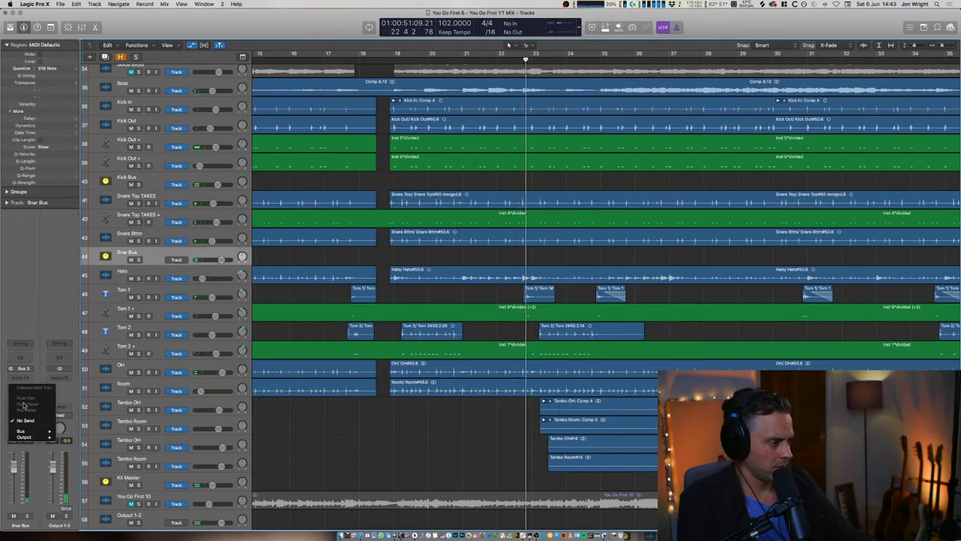
mouse_move(18, 430)
left_click(78, 400)
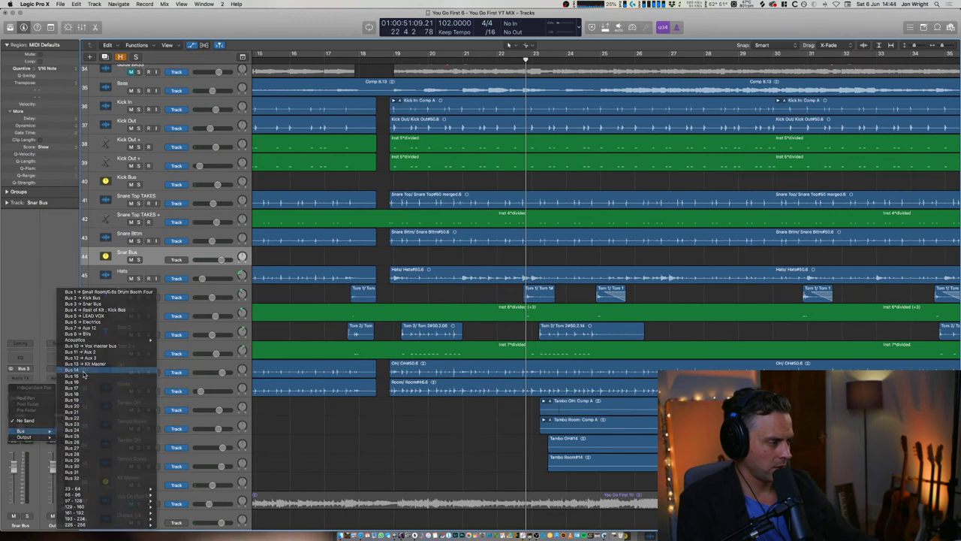
left_click(54, 375)
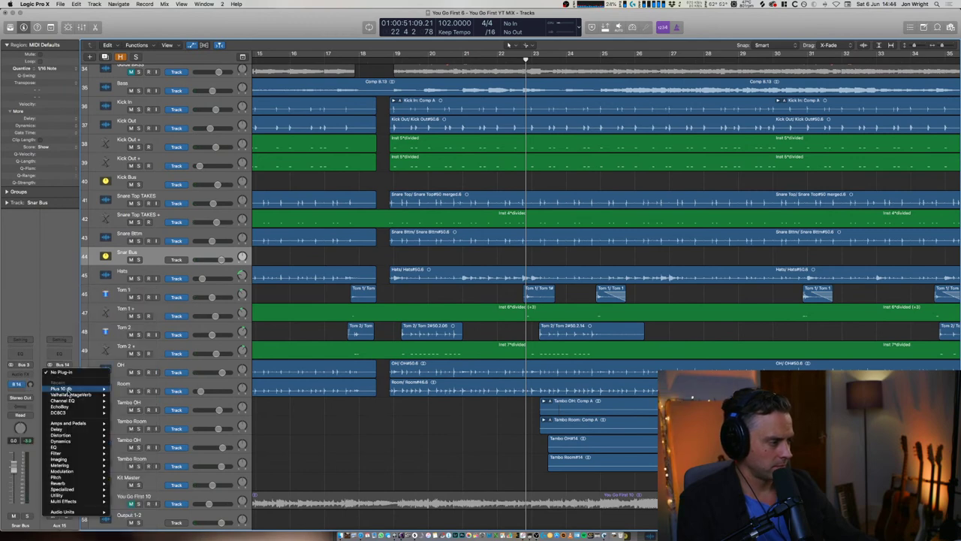
mouse_move(71, 395)
left_click(123, 397)
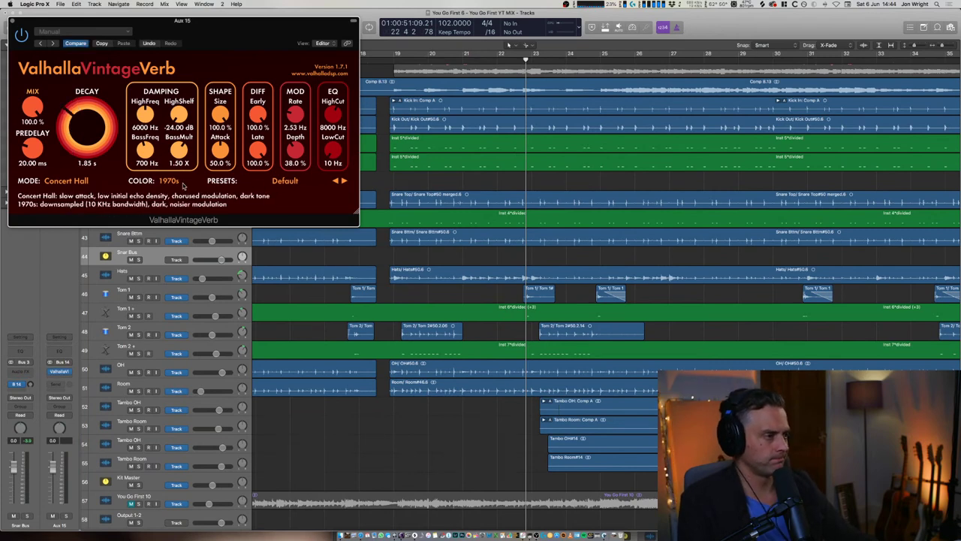
Step: Replay from about bar 15 and raise the Snar Bus send to Bus 14 to about -17 dB
key("shift+comma")
key("comma")
key("space")
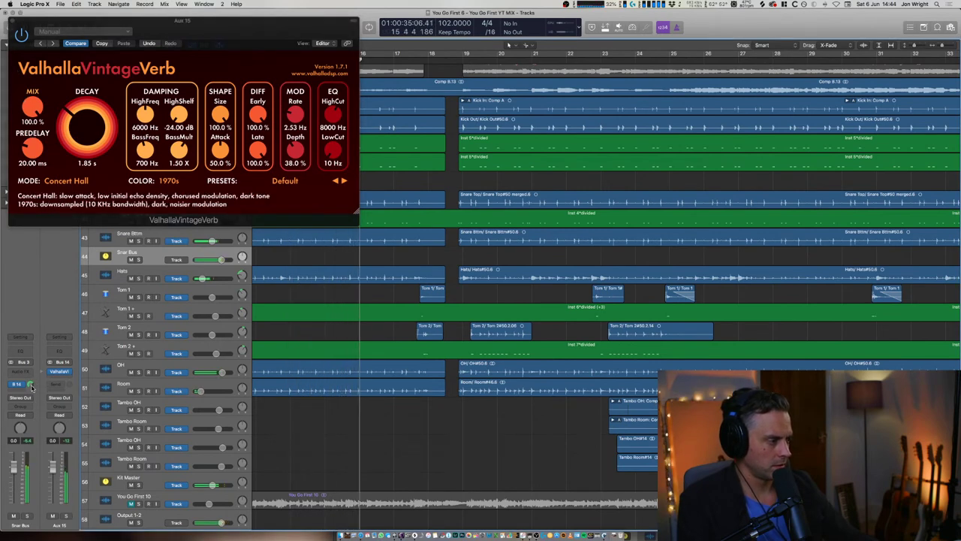
left_click_drag(30, 386, 31, 385)
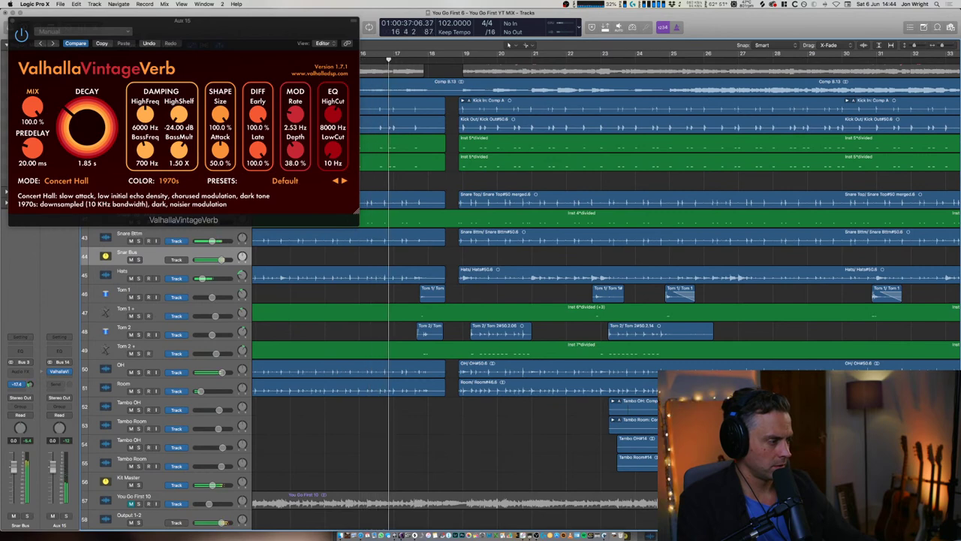
Step: Set the reverb's color to NOW and its mode to Plate, auditioning Bright Hall first
left_click(168, 181)
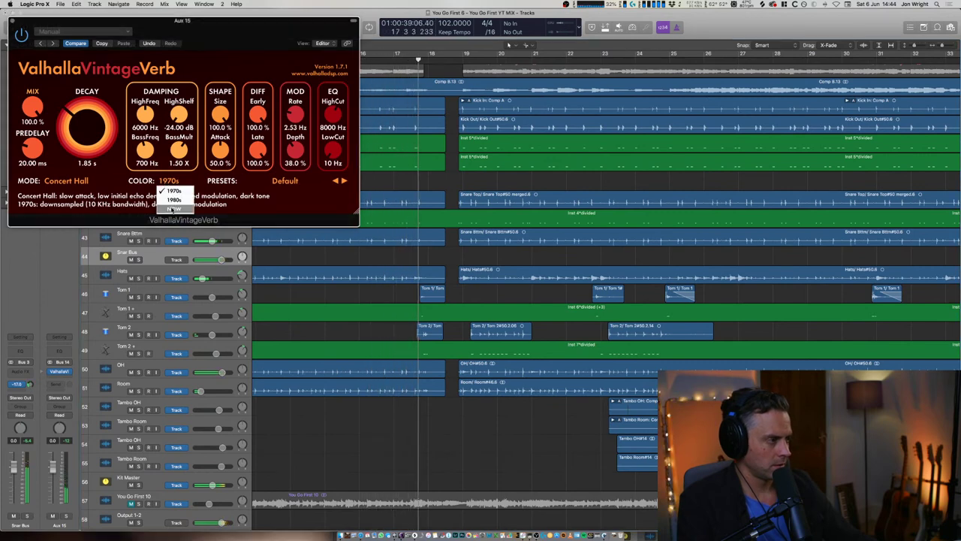
left_click(173, 209)
left_click(68, 181)
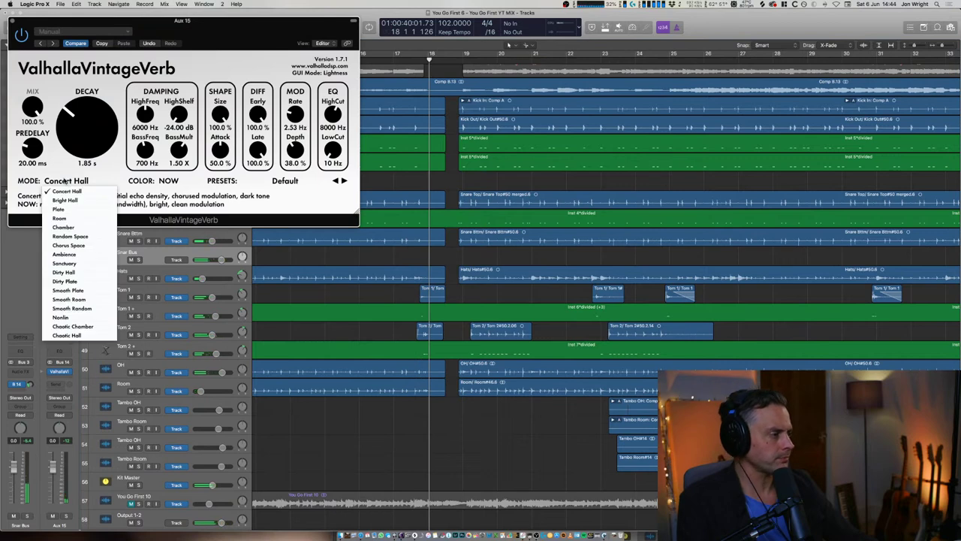
left_click(65, 199)
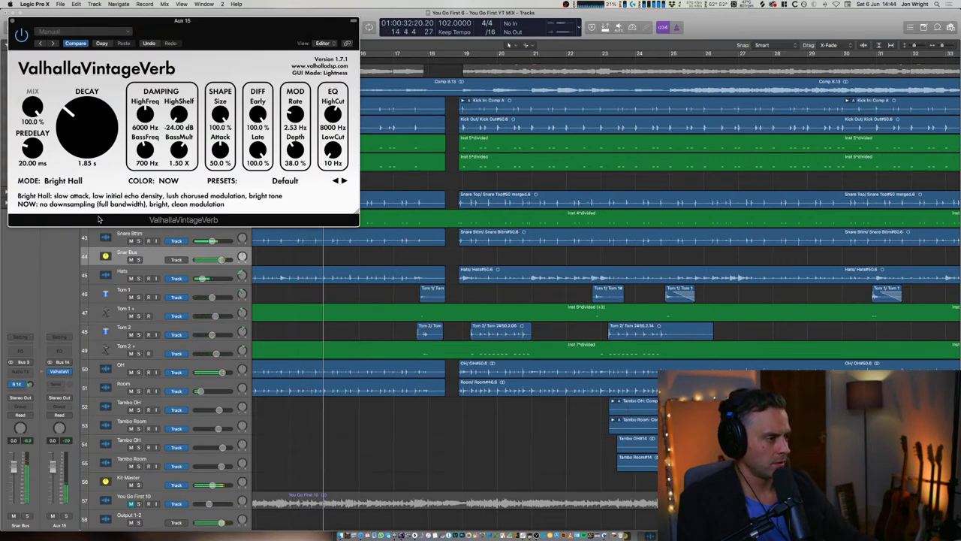
left_click(64, 181)
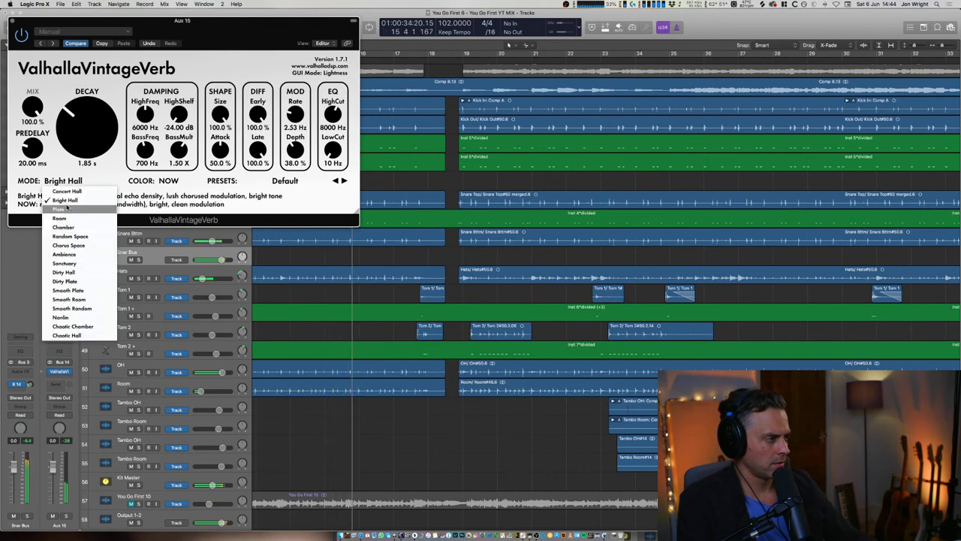
left_click(65, 210)
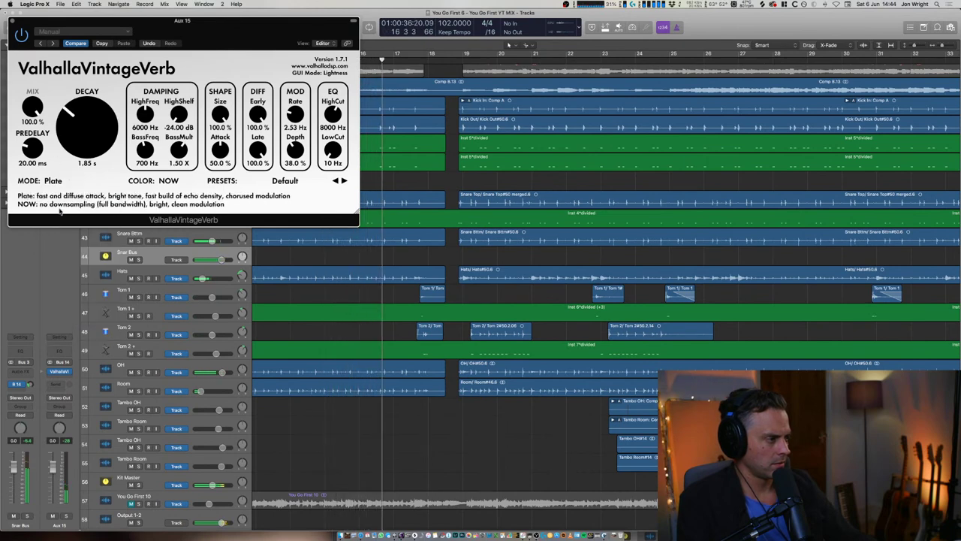
Step: Raise the Snar Bus send to Bus 14 during playback and move the reverb window clear of the track headers
left_click(31, 386)
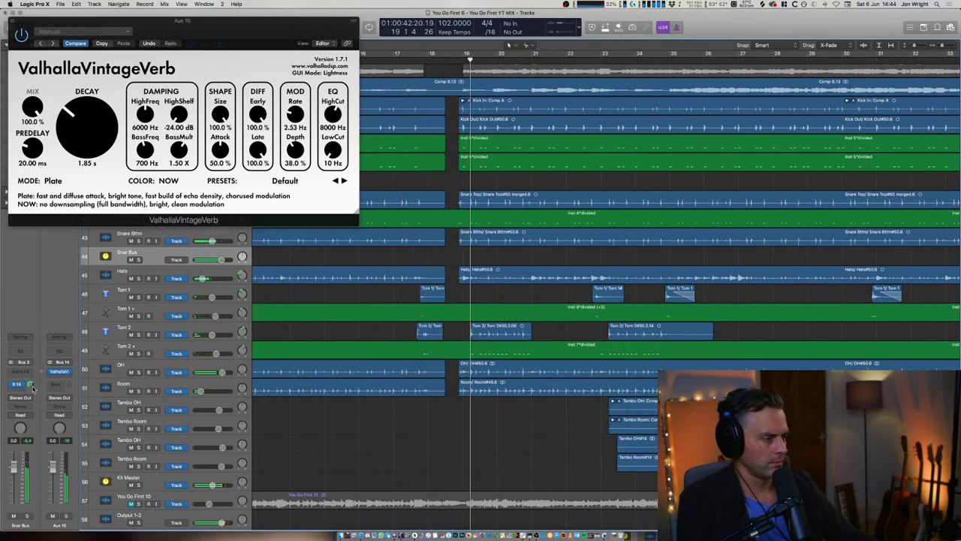
mouse_move(32, 386)
left_mouse_down()
mouse_move(32, 398)
mouse_move(30, 387)
left_mouse_up()
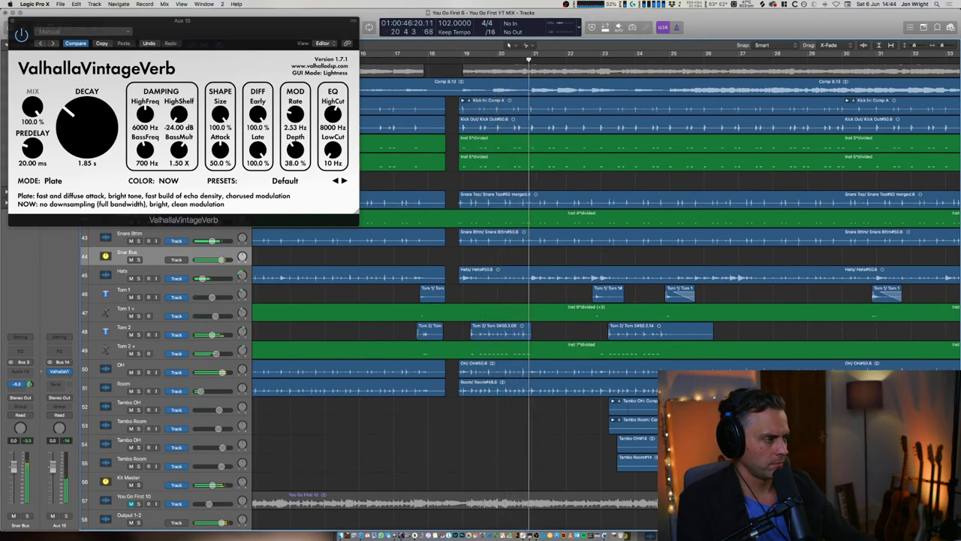
left_click_drag(30, 387, 31, 413)
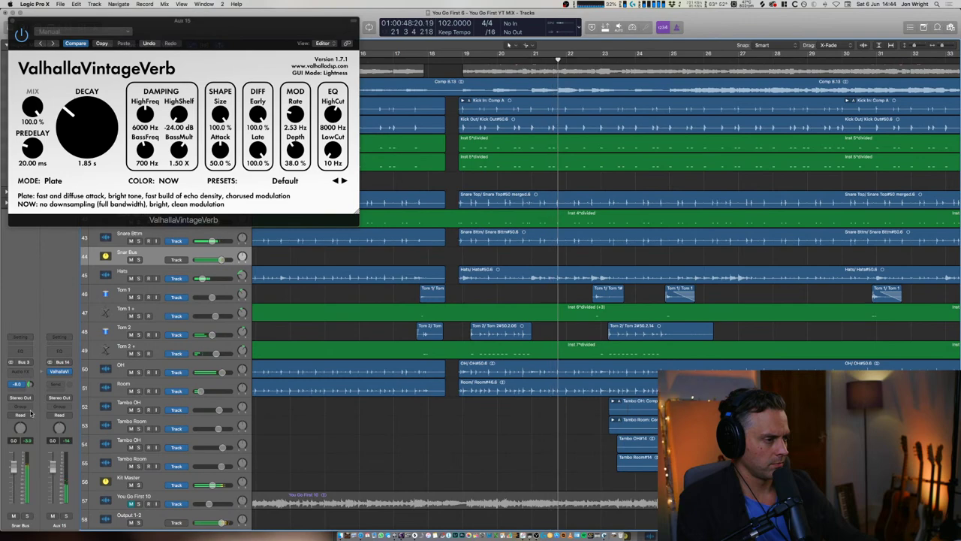
left_click_drag(158, 24, 403, 213)
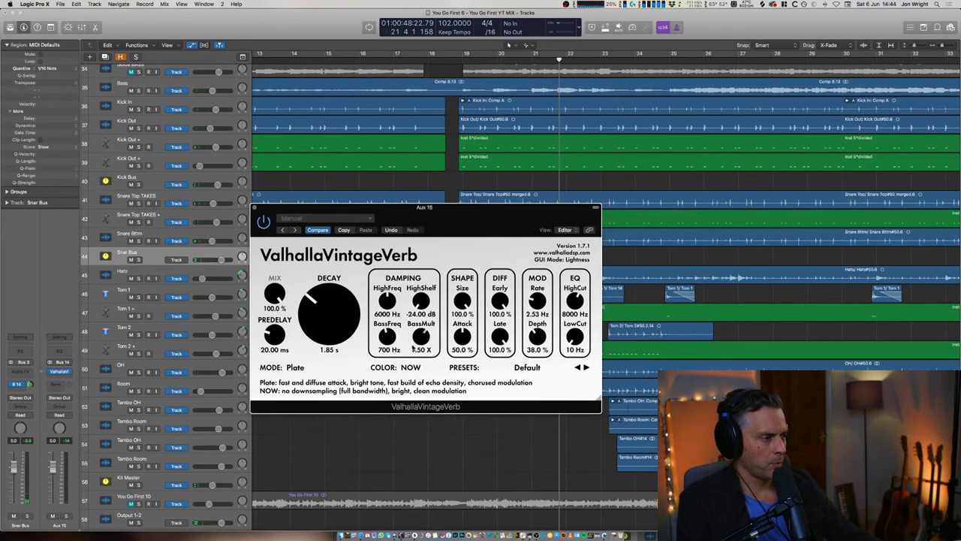
Step: Look over the Snar Bus and Kit Master channel strips and the bus destinations for a Kick Out send
left_click(151, 258)
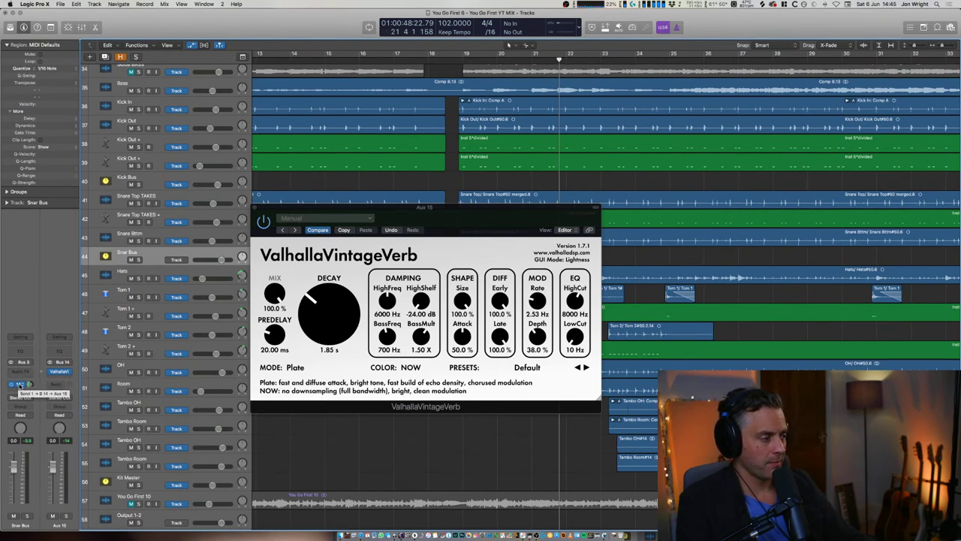
left_click(153, 483)
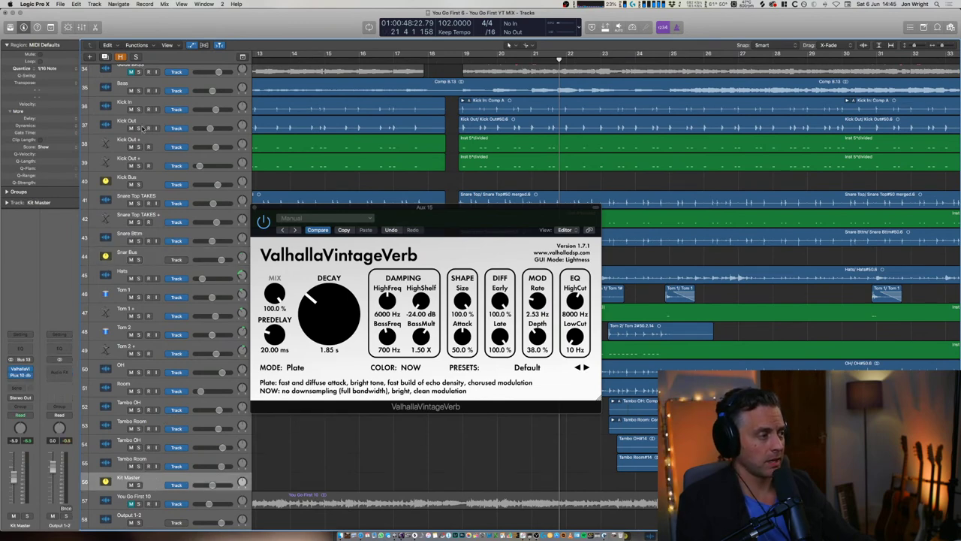
left_click(145, 122)
left_click(14, 386)
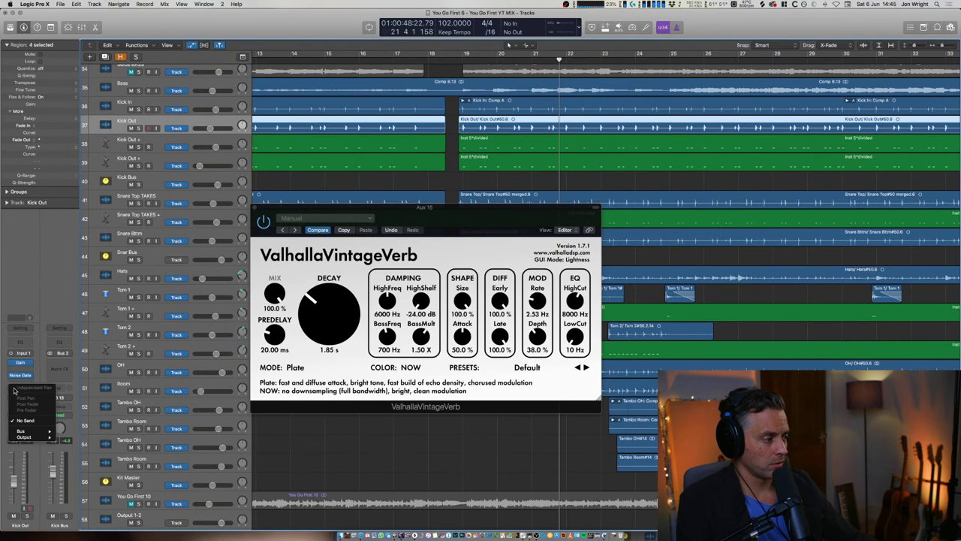
mouse_move(26, 432)
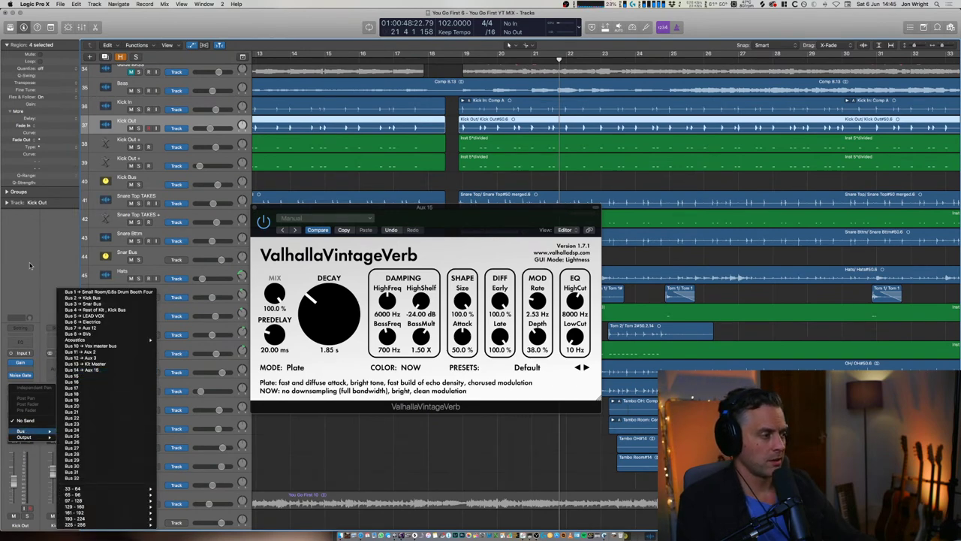
left_click(29, 264)
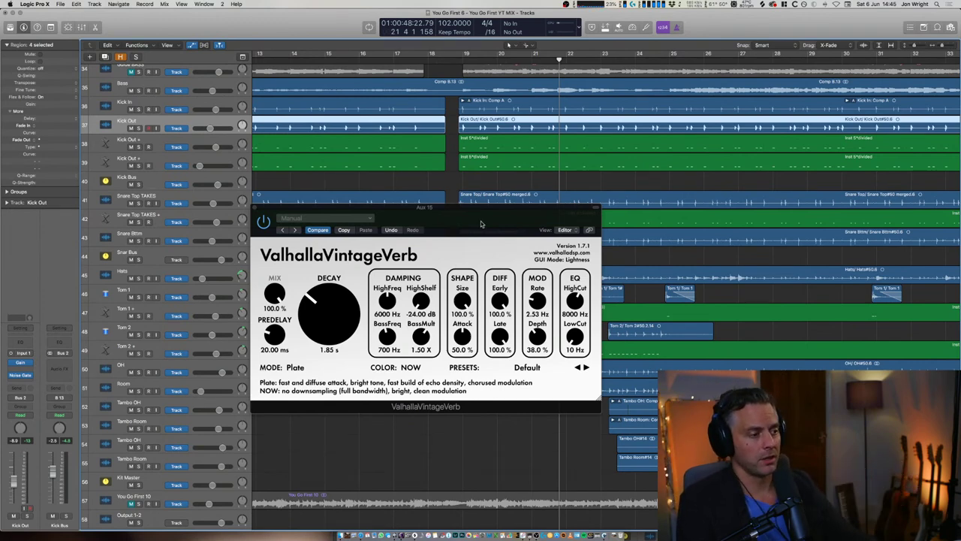
Step: Replay from about bar 19 and lower the Snar Bus send to Bus 14 to -24.0 dB
key("comma")
key("comma")
key("comma")
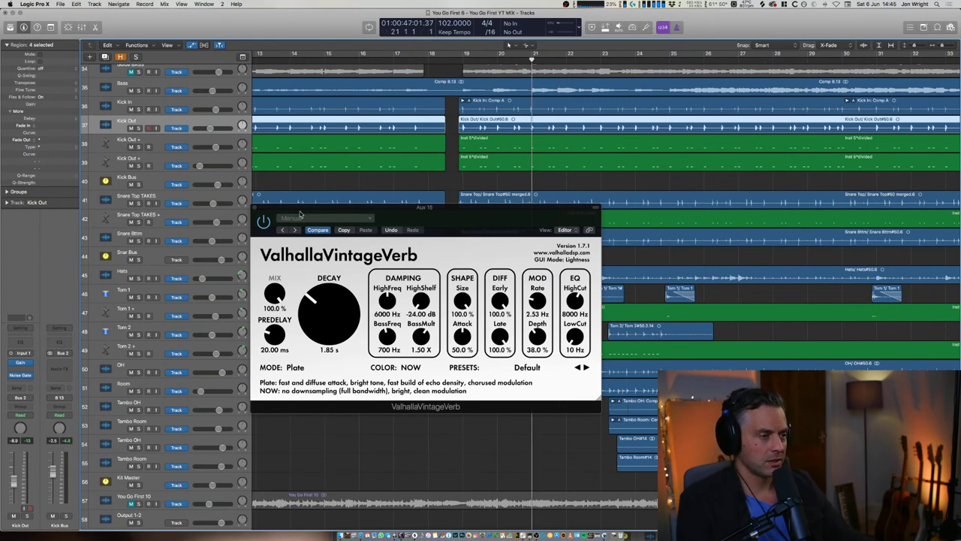
key("space")
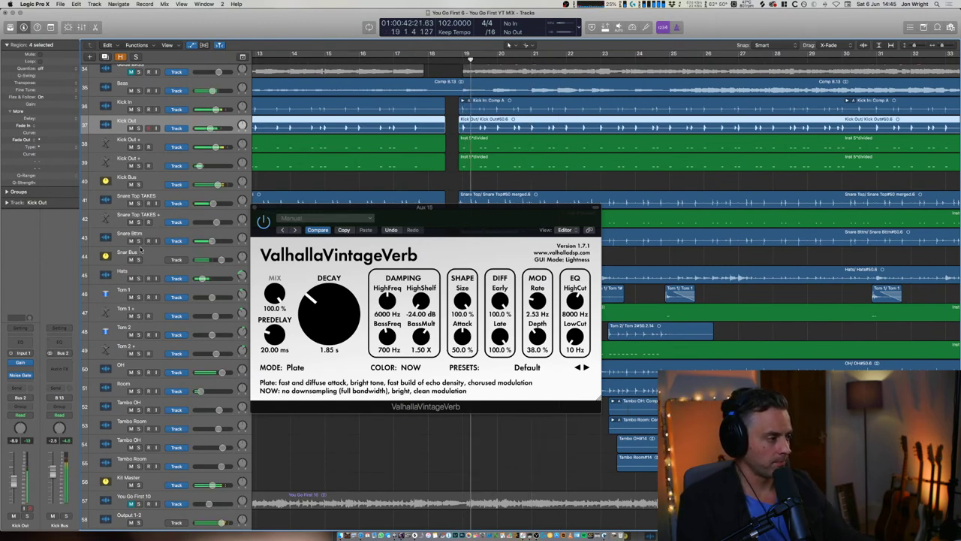
left_click(151, 259)
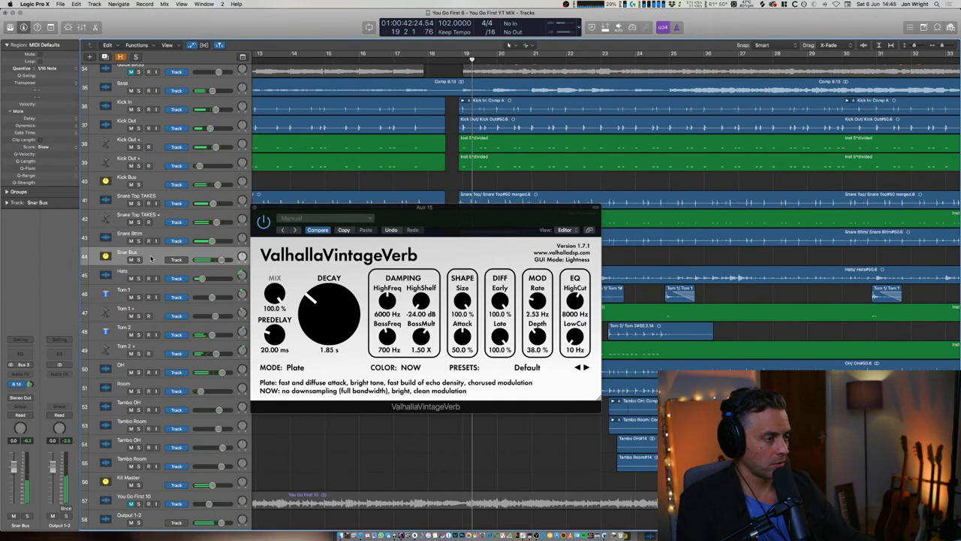
left_click(28, 384)
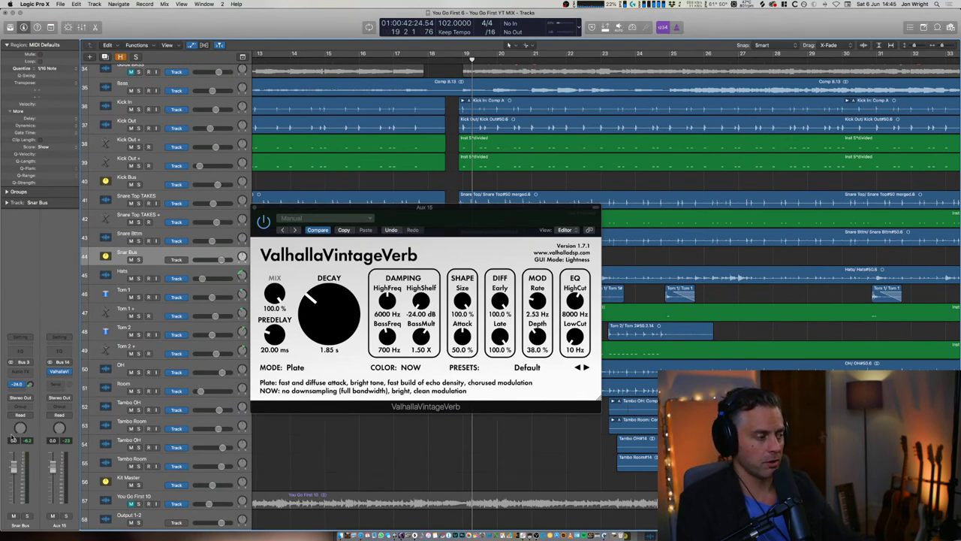
key("space")
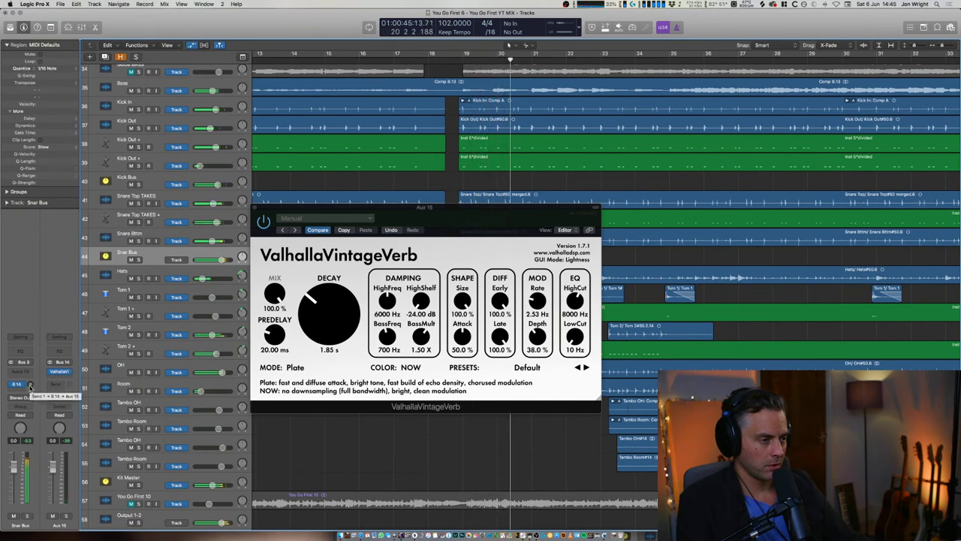
Step: Check the Kit Master channel strip, solo the Snar Bus during playback and readjust its send to Bus 14
left_click(145, 482)
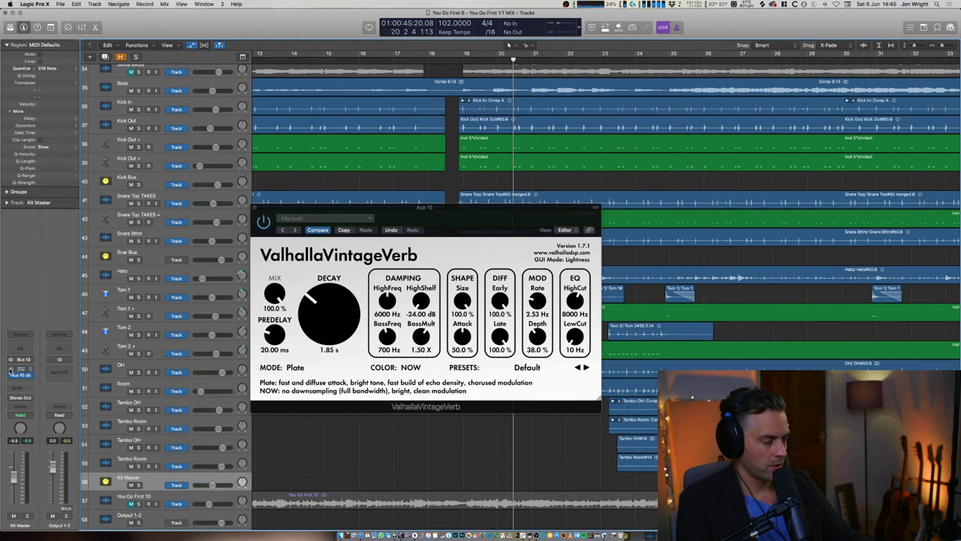
key("space")
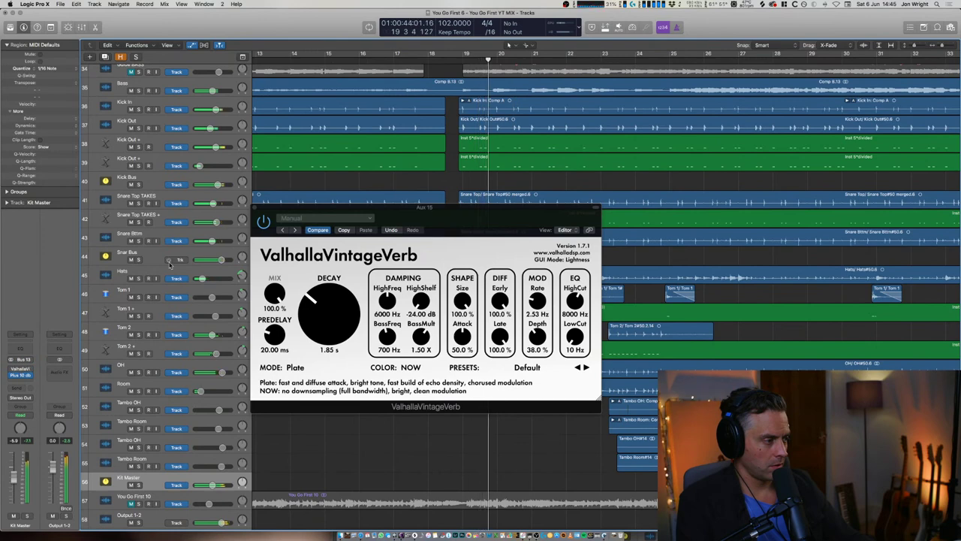
left_click(138, 259)
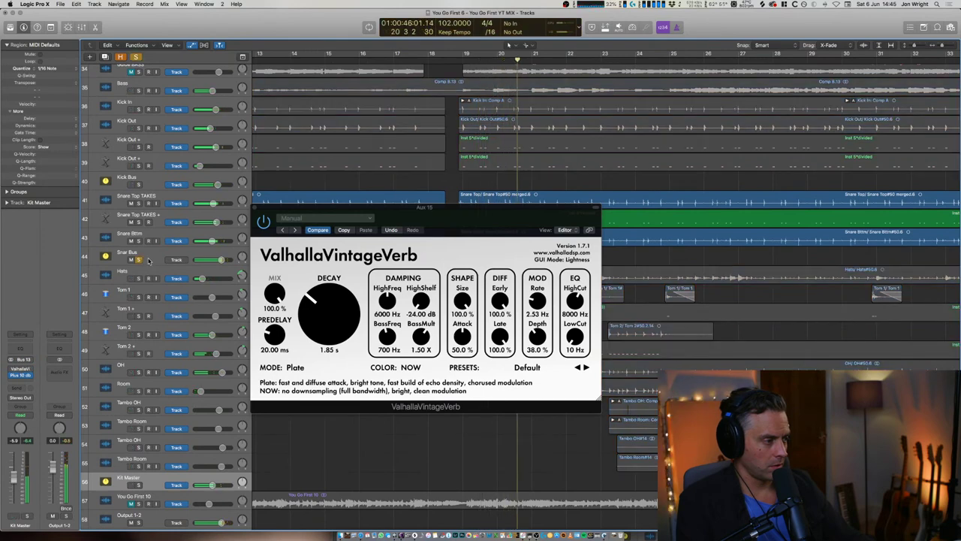
left_click(148, 260)
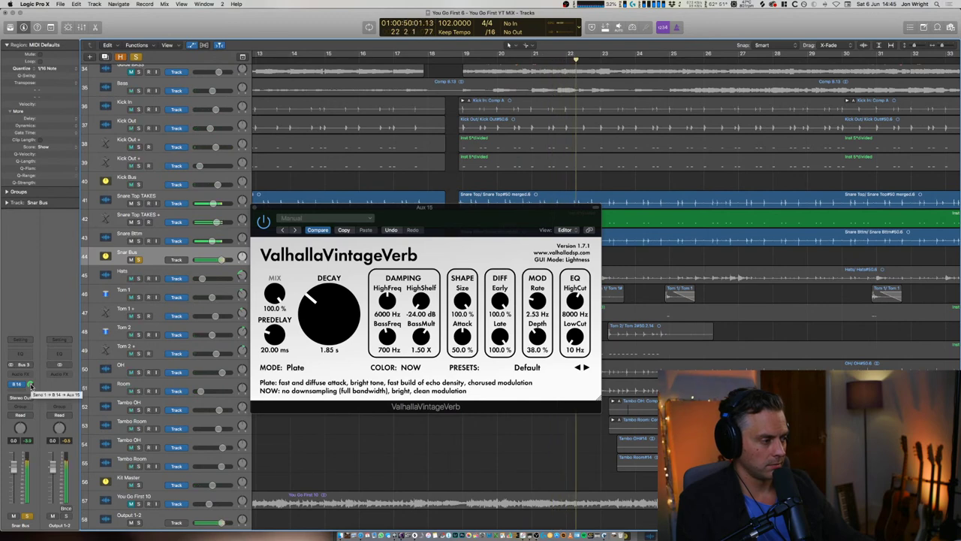
left_click(30, 384)
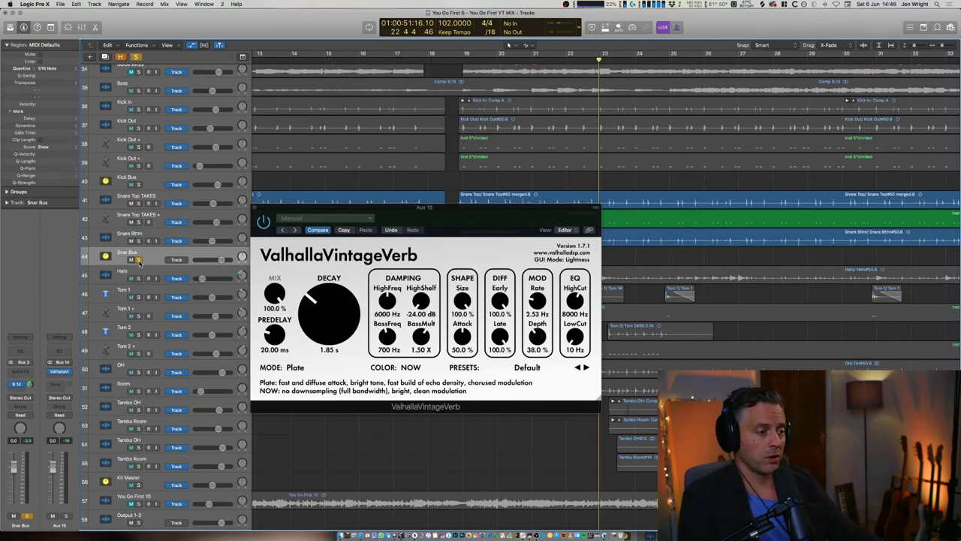
scroll(139, 262, "down", 1)
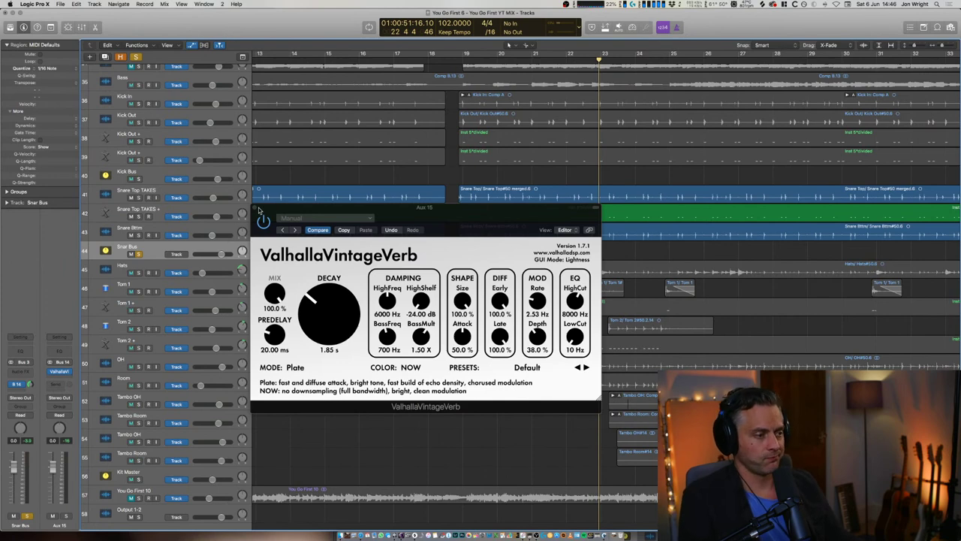
Step: Unsolo the Snar Bus to fine-tune its send to Bus 14 in the full mix, and close the ValhallaVintageVerb window
key("space")
left_click(138, 254)
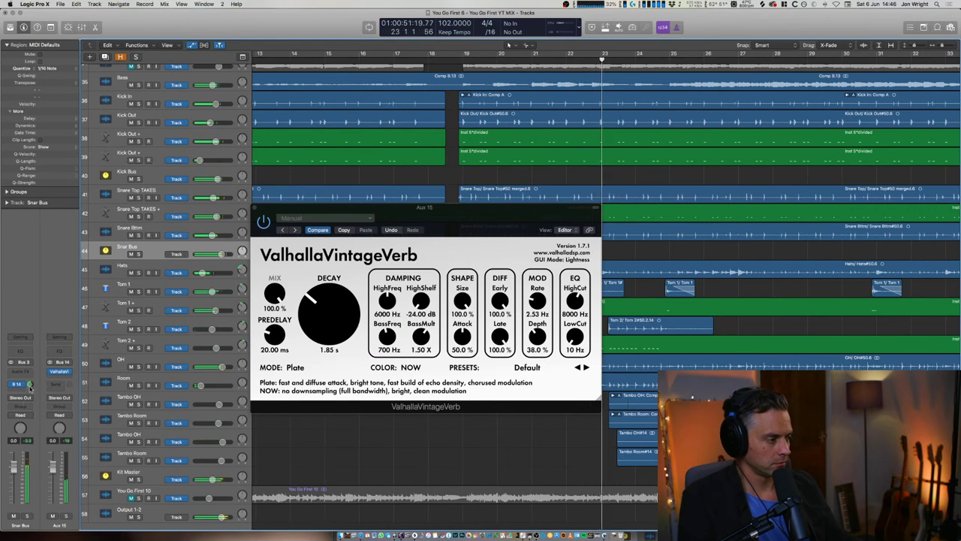
left_click_drag(30, 385, 30, 384)
left_click(255, 208)
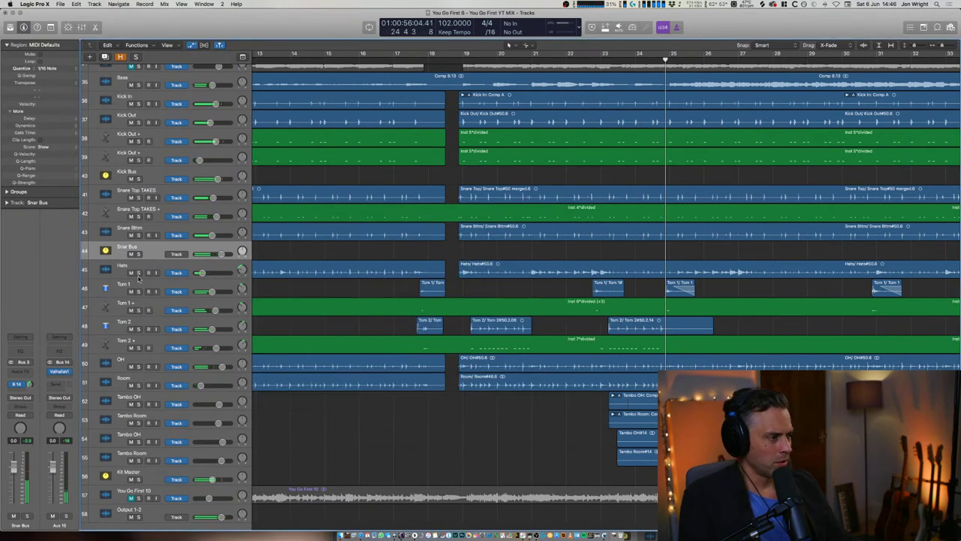
Step: Select the Tom 1 track and open the Mixer, moving its window up so the channel strips are fully in view
left_click(167, 287)
key("x")
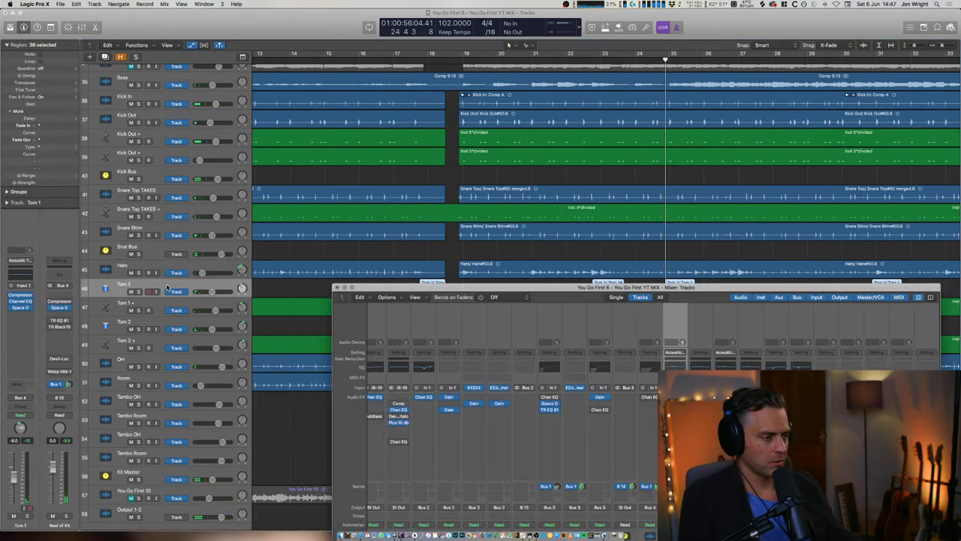
left_click_drag(575, 289, 345, 121)
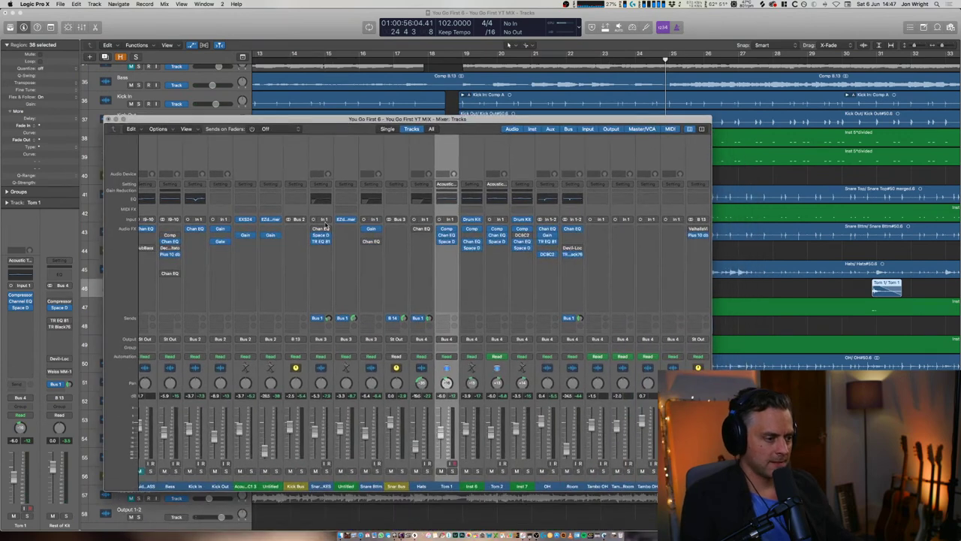
left_click_drag(448, 150, 524, 164)
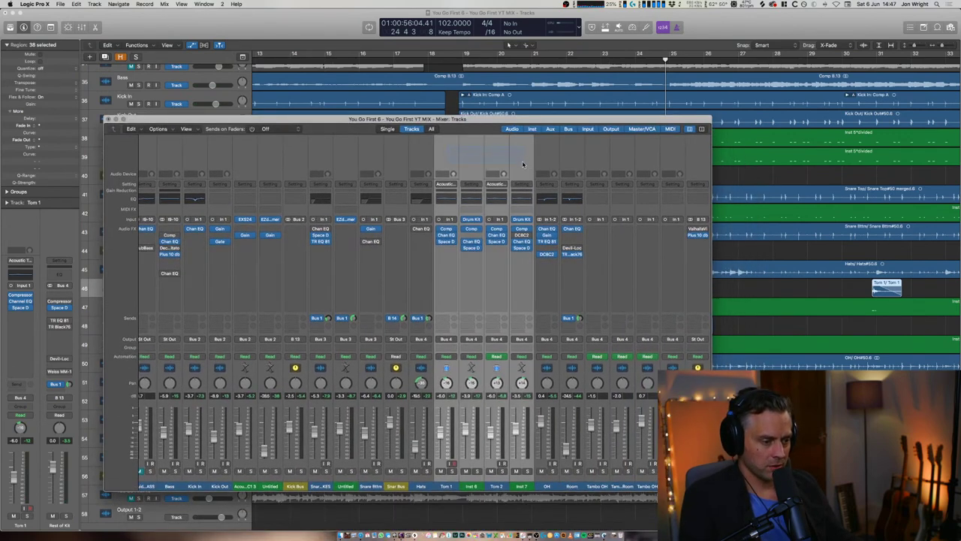
left_click(446, 319)
mouse_move(450, 363)
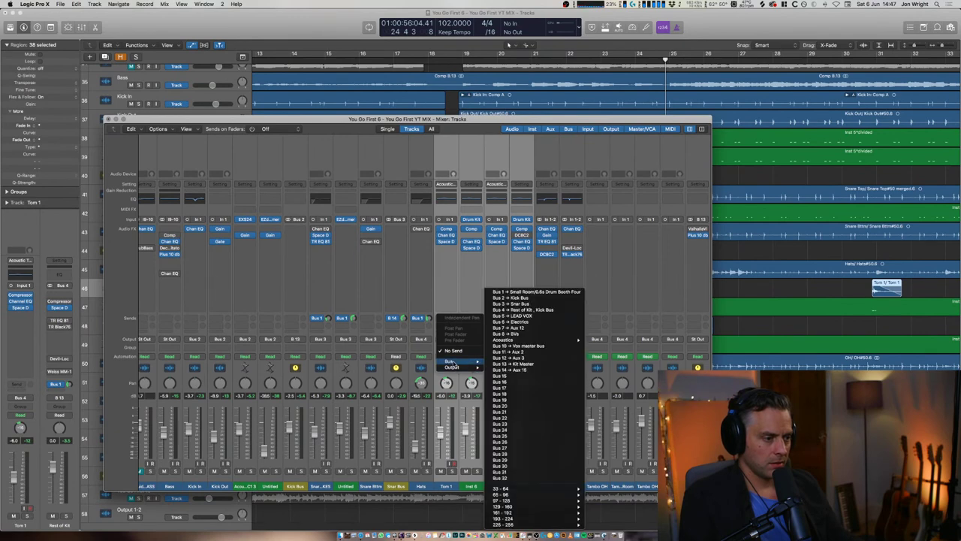
left_click(458, 142)
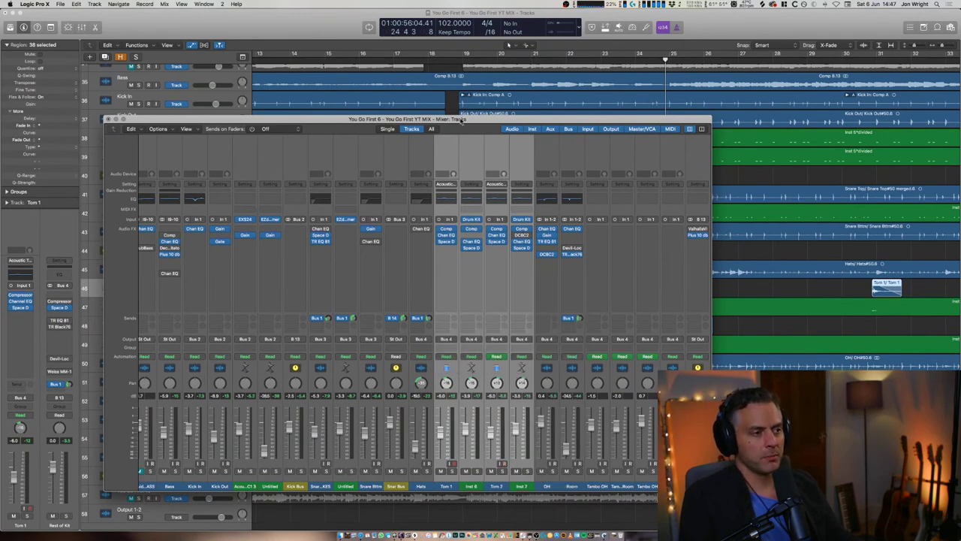
Step: Add a send to Bus 14 (Aux 15) on the Tom 1, Inst 6, Tom 2 and Inst 7 channels together
left_click(449, 151)
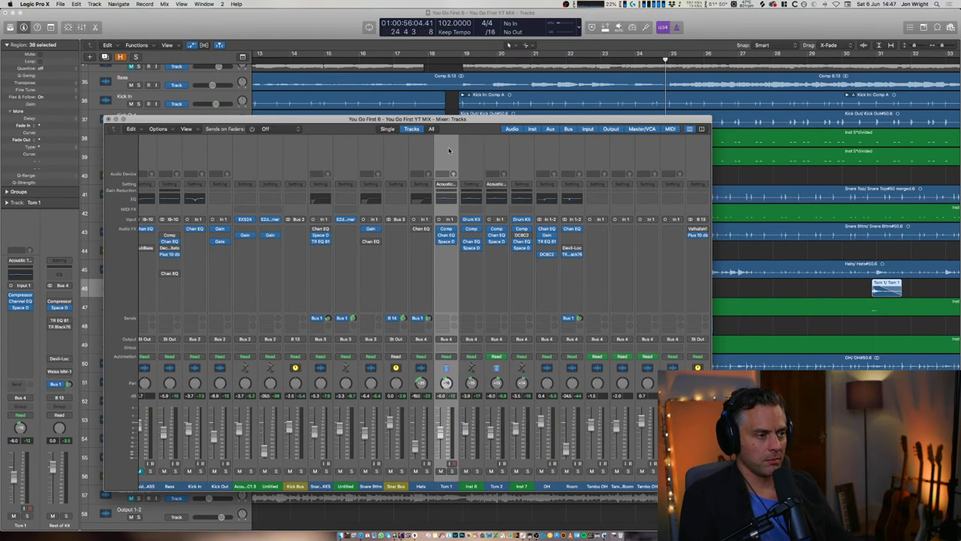
left_click_drag(453, 148, 523, 181)
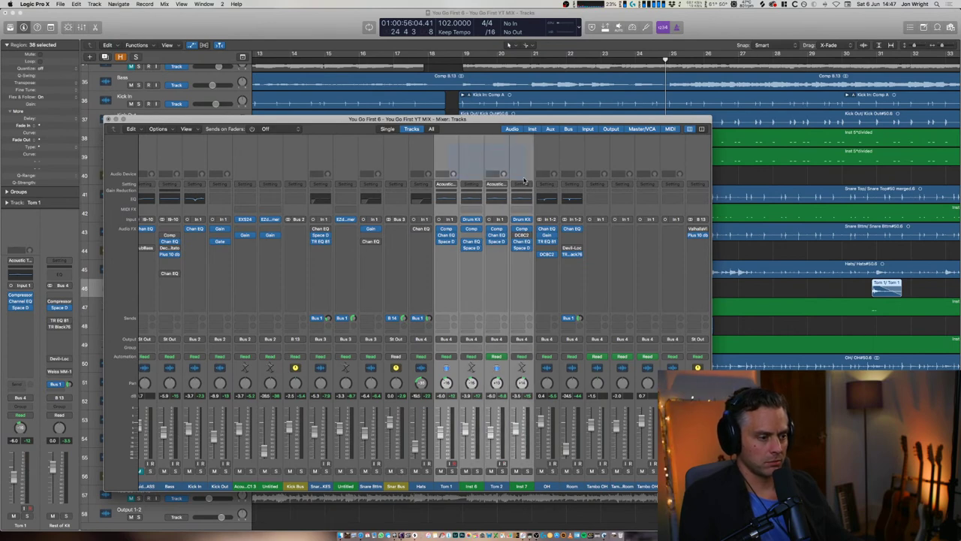
left_click(444, 321)
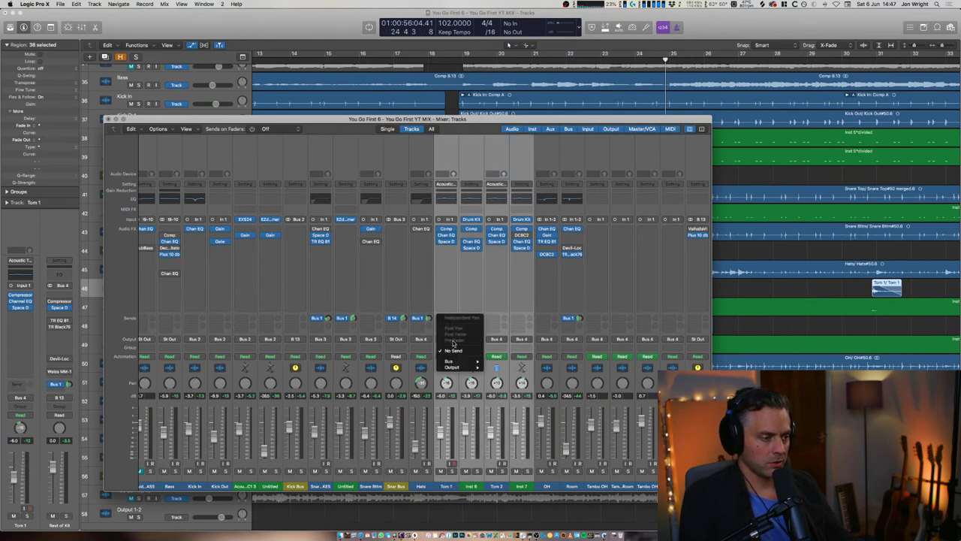
mouse_move(456, 361)
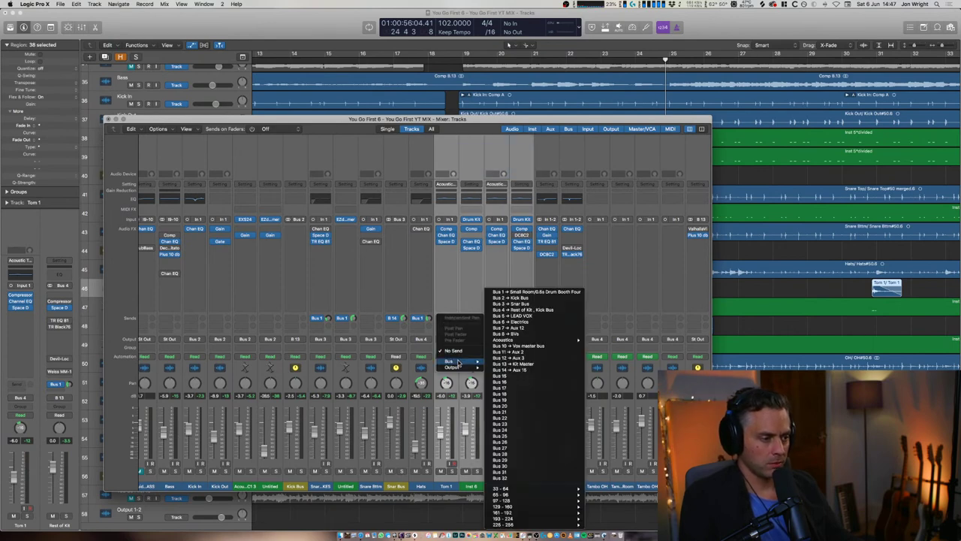
left_click(513, 370)
left_click(514, 371)
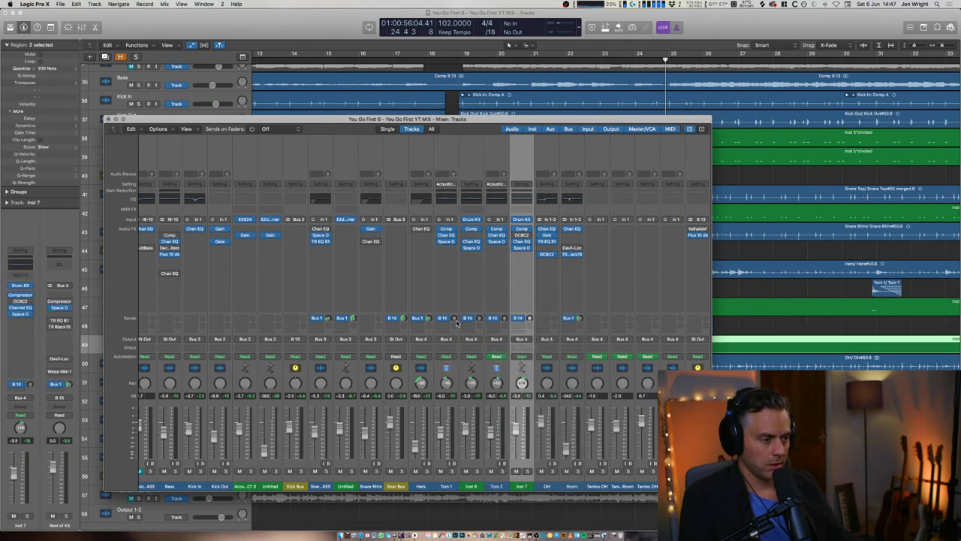
Step: Raise the Bus 14 sends of the four tom channels together and fine-tune their level during playback
left_click_drag(451, 156, 519, 156)
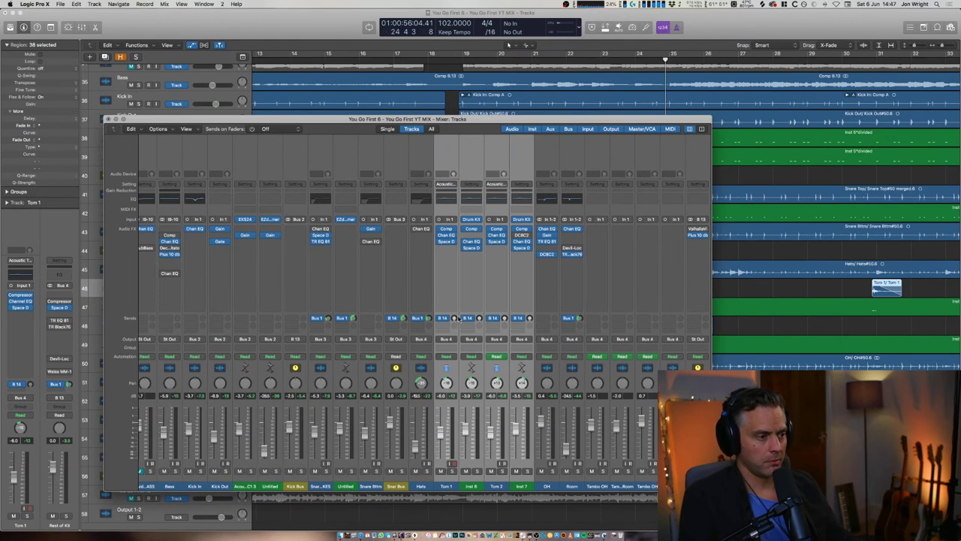
left_click_drag(453, 319, 453, 323)
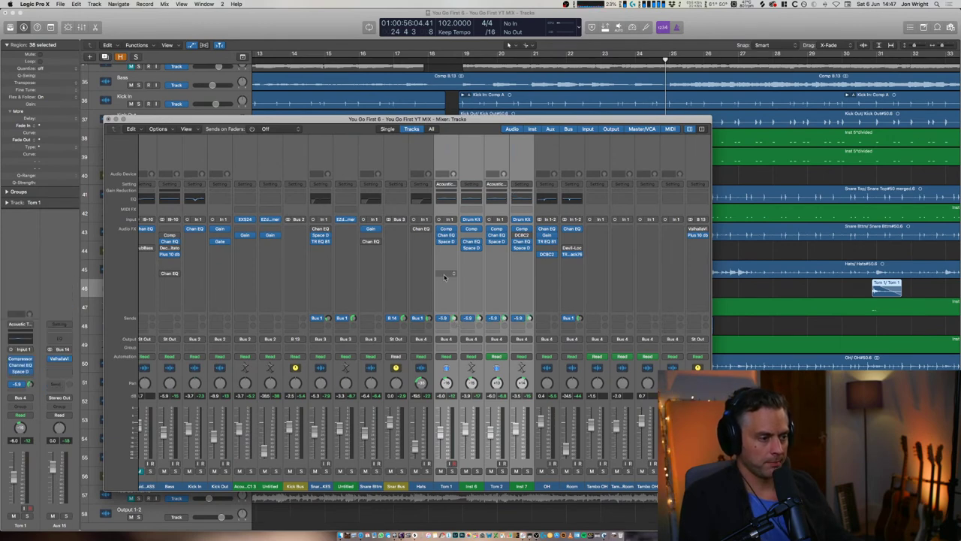
key("space")
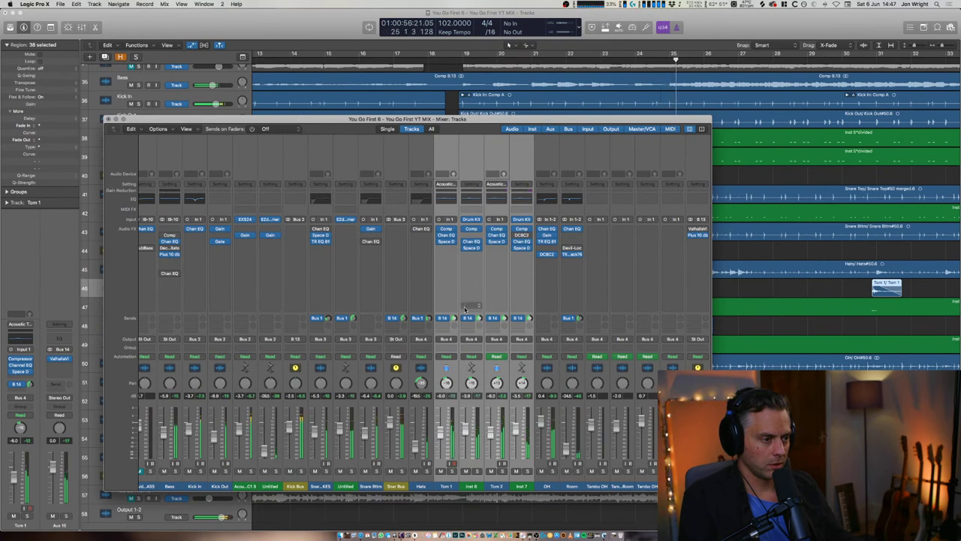
left_click_drag(453, 319, 454, 317)
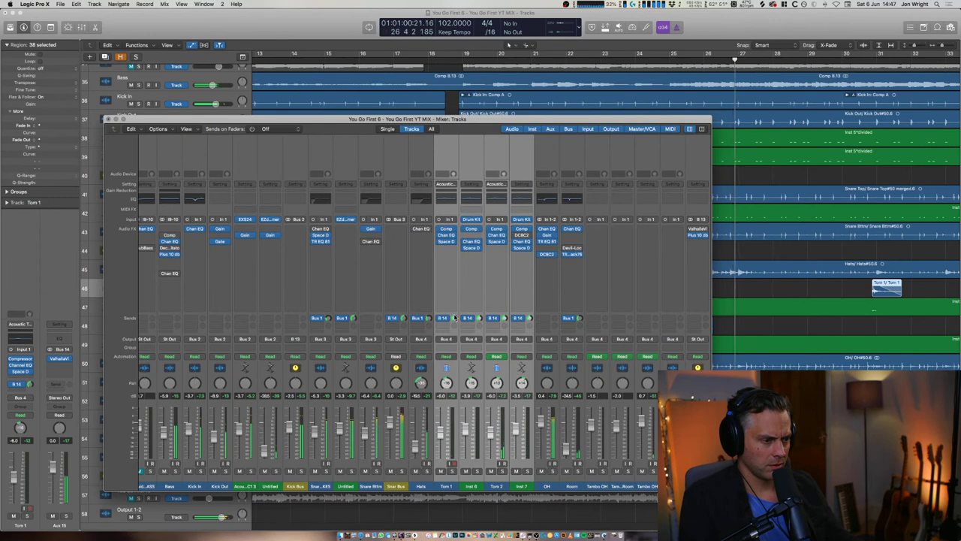
left_click_drag(453, 318, 454, 320)
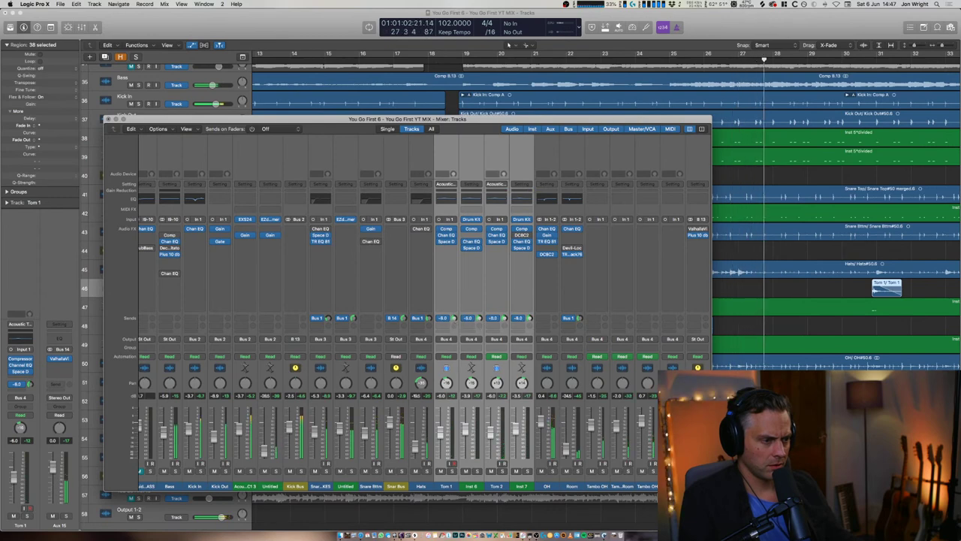
Step: Close the Mixer, select the lower tambourine tracks and rewind to about bar 27 to compare the mix with the tambourines muted and unmuted
left_click(108, 118)
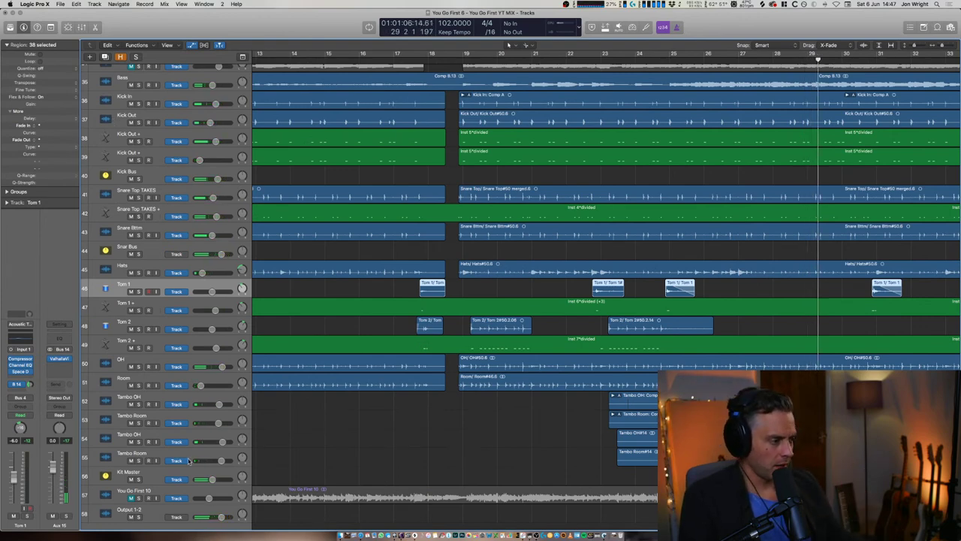
left_click_drag(152, 455, 150, 423)
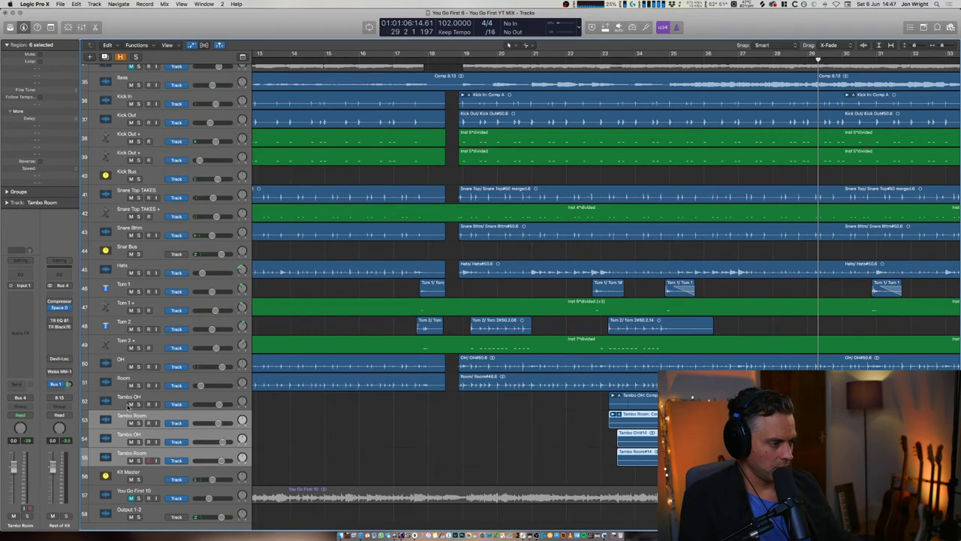
key("comma")
key("comma")
key("comma")
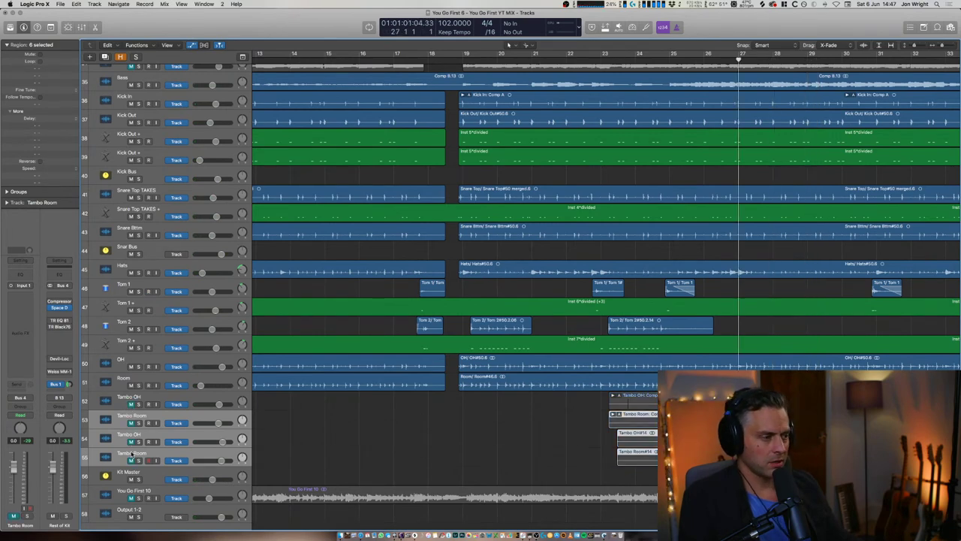
key("comma")
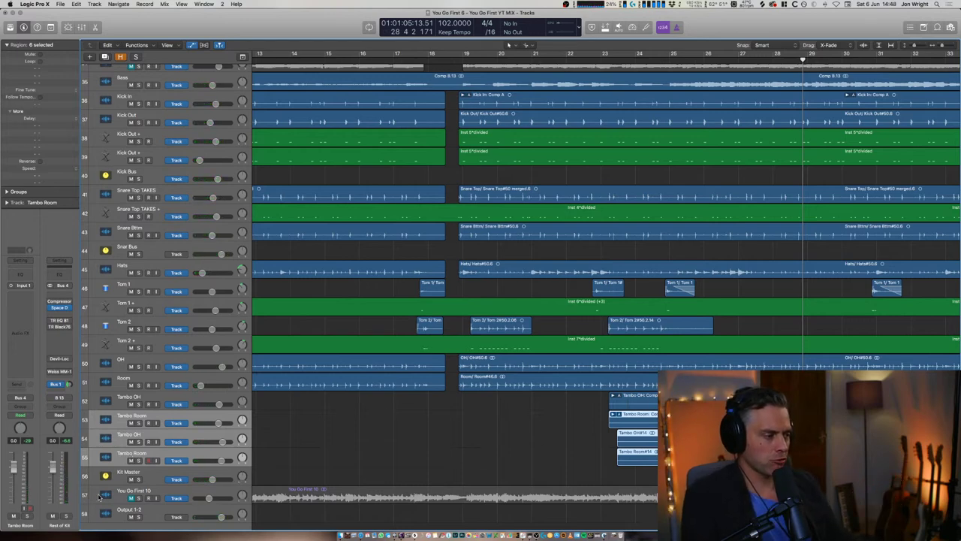
Step: Select all four Tambo OH and Tambo Room tracks, route their outputs to Bus 15 in the Mixer, and close it
scroll(179, 416, "up", 3)
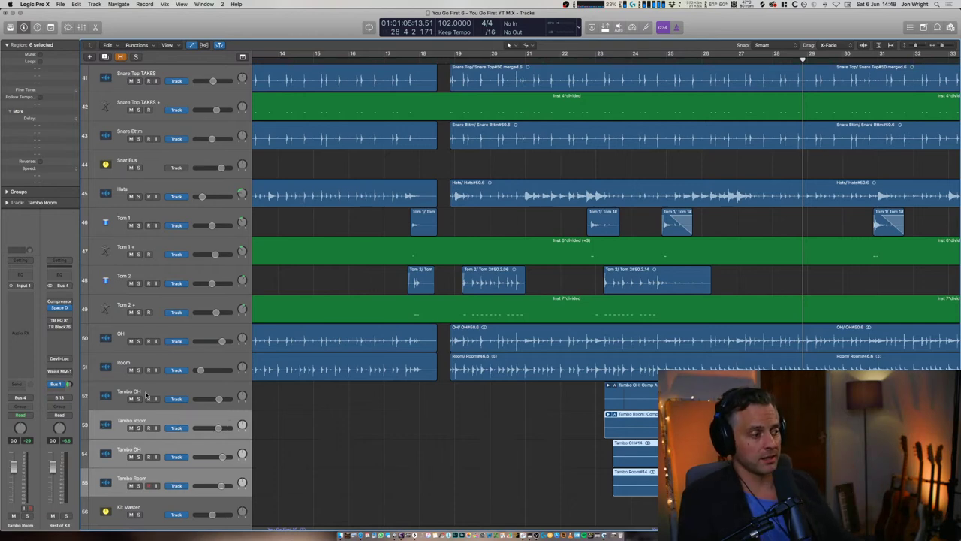
left_click(146, 395)
key("shift+Down")
key("shift+Down")
key("shift+Down")
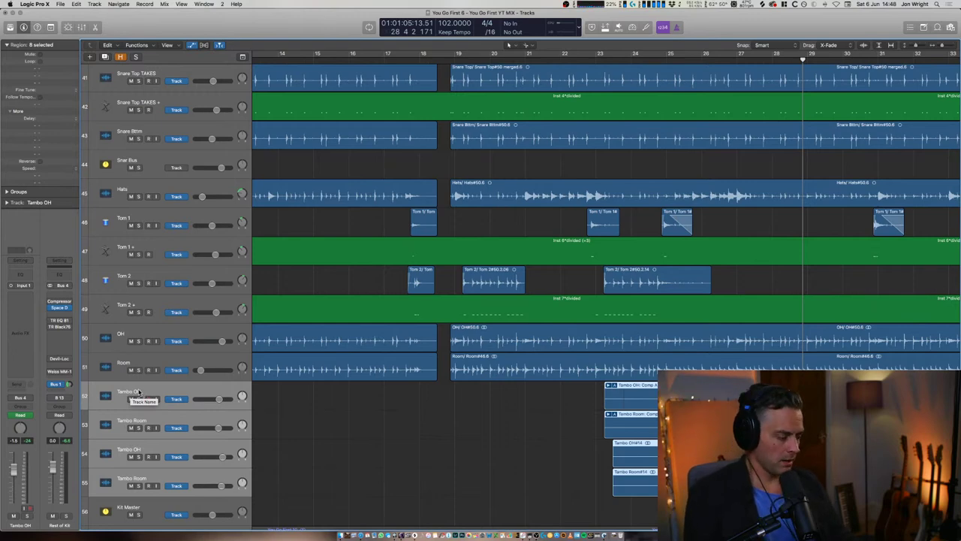
key("x")
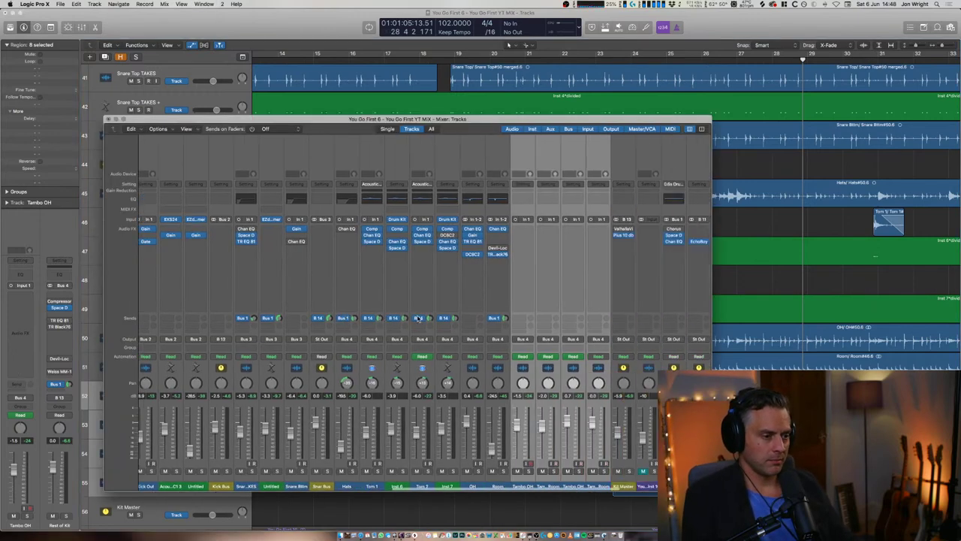
left_click(470, 340)
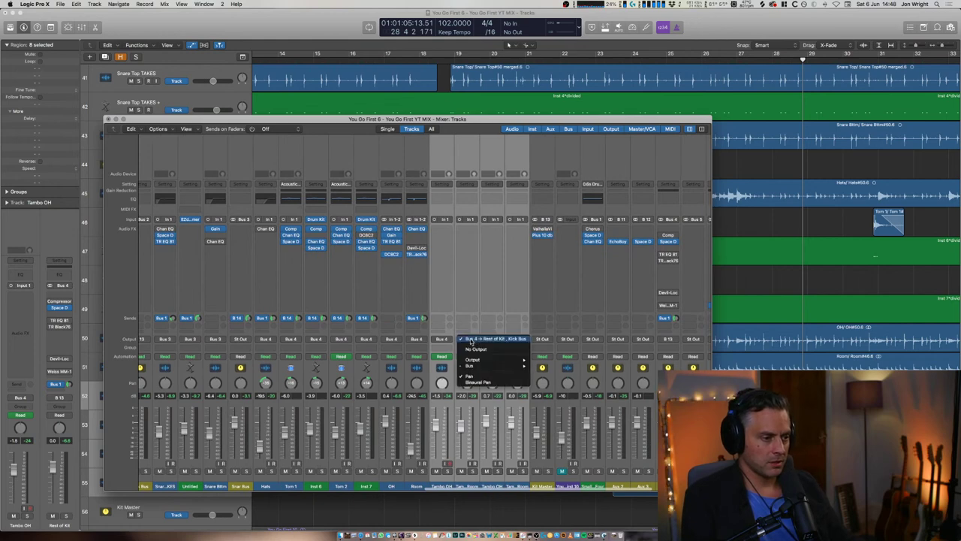
mouse_move(482, 370)
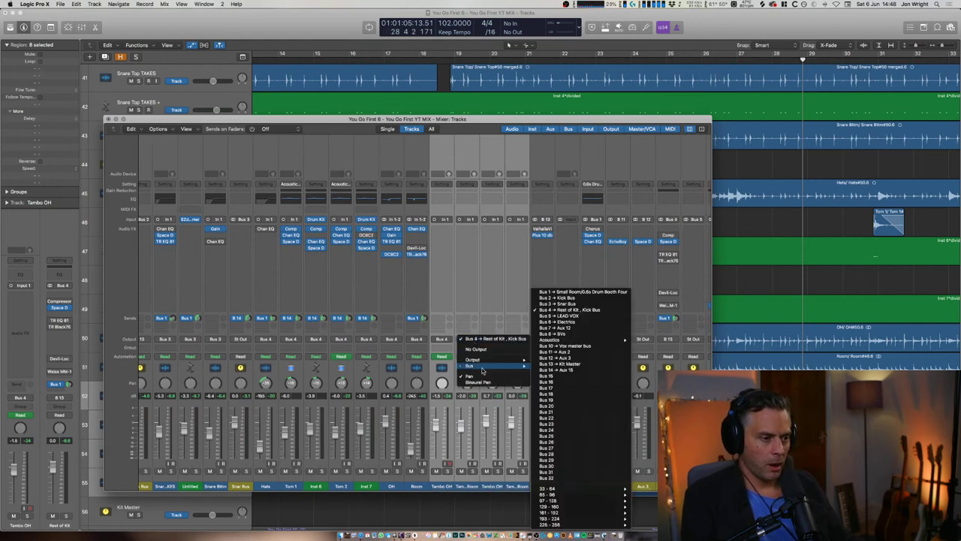
left_click(569, 375)
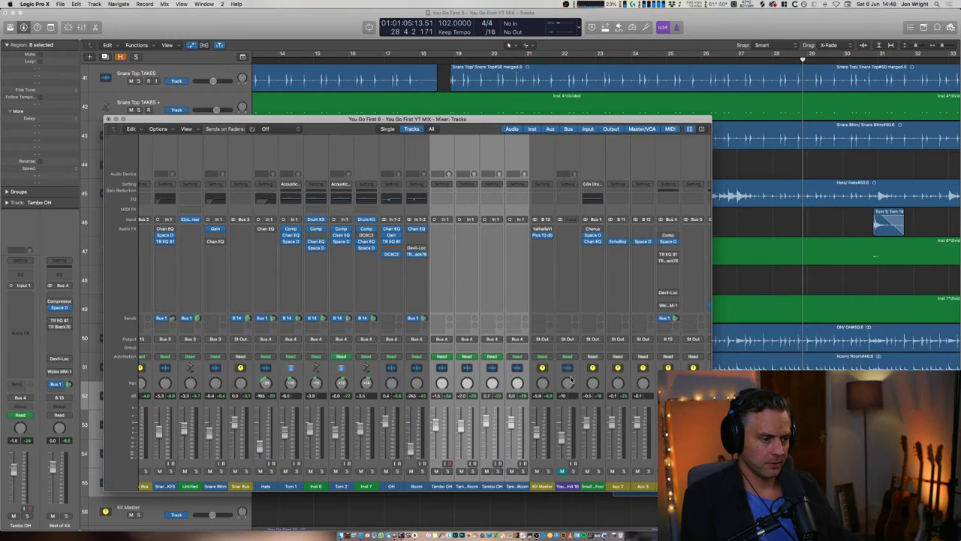
key("super+w")
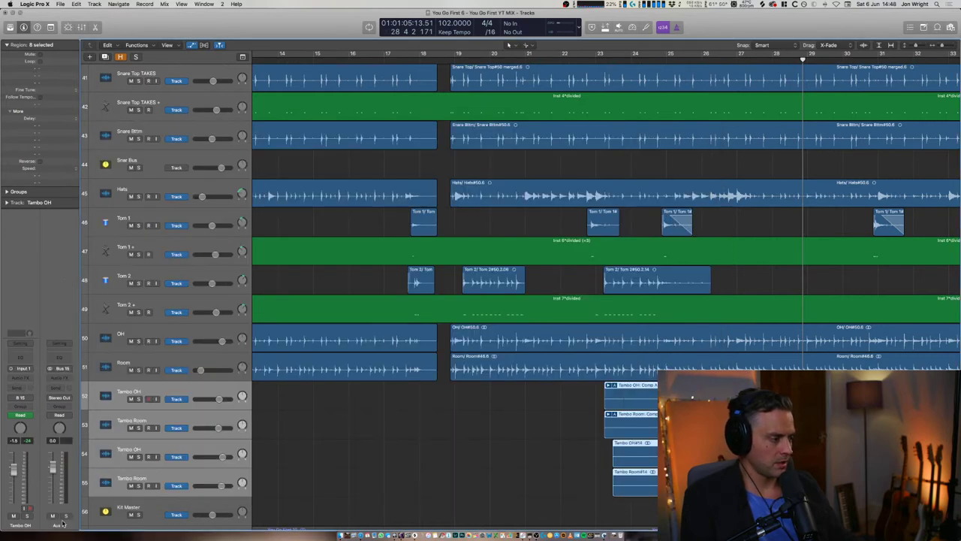
Step: Create a track for the Aux 16 channel fed by Bus 15 and name it Percussion
right_click(61, 273)
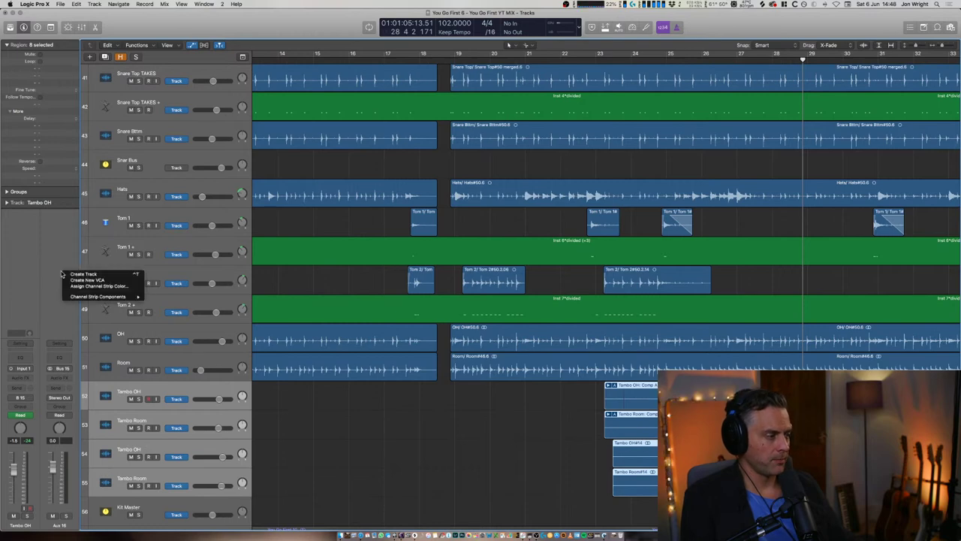
left_click(78, 276)
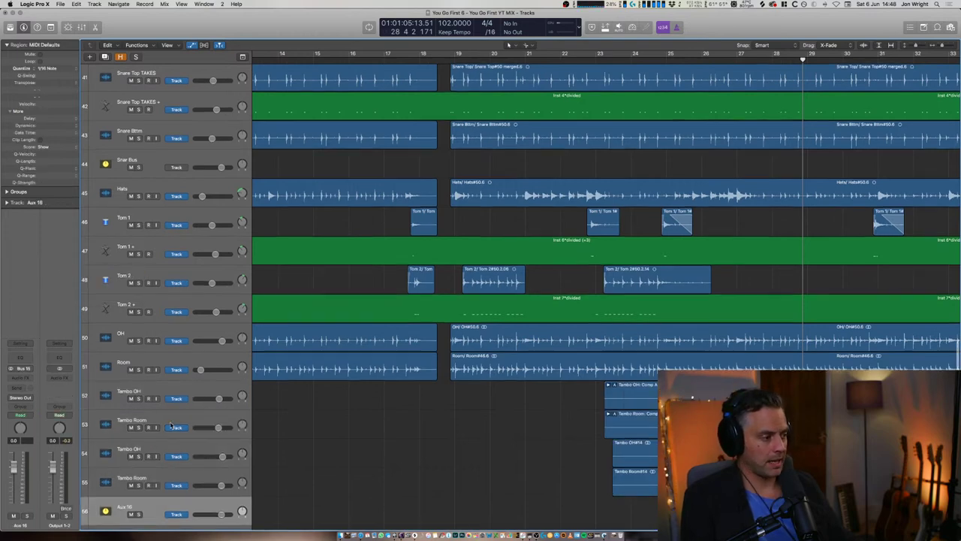
scroll(128, 474, "down", 2)
double_click(122, 469)
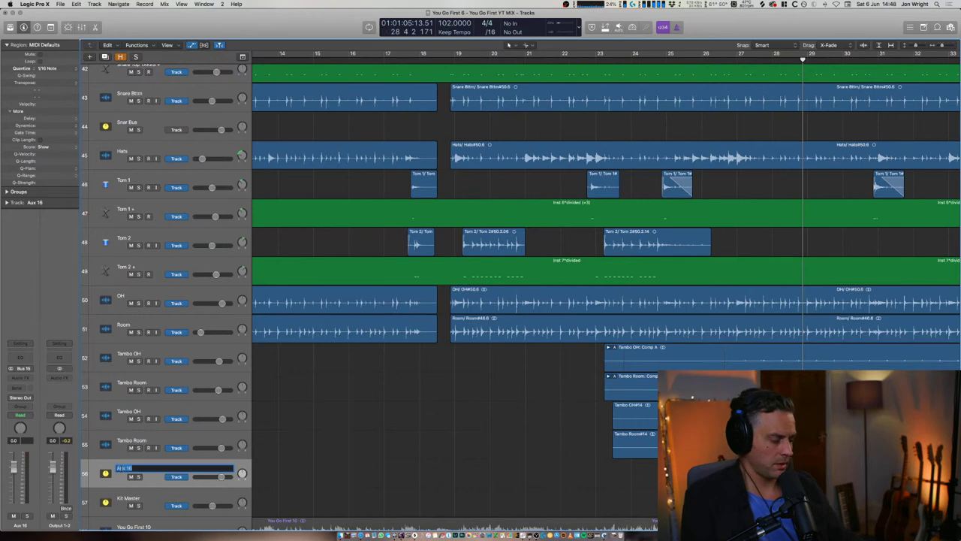
type("Percussion")
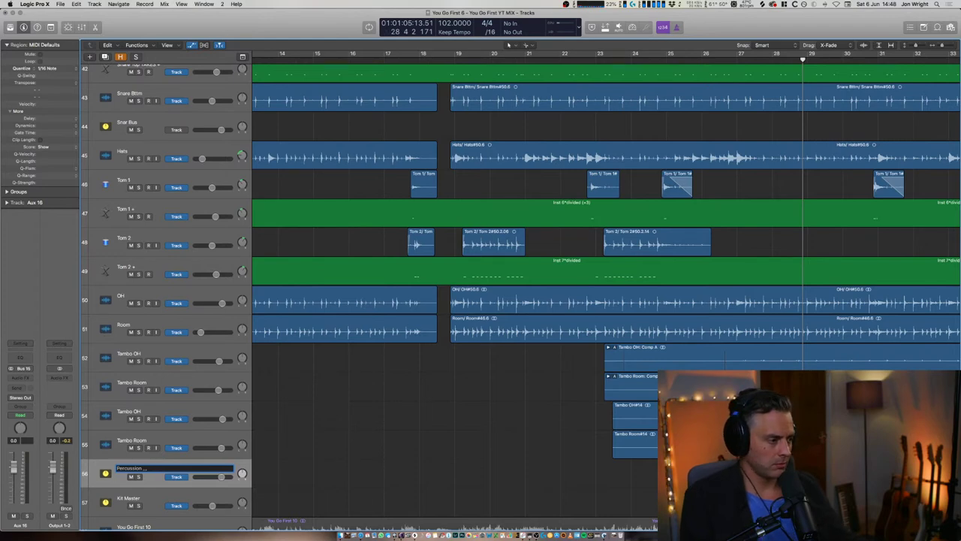
key("Return")
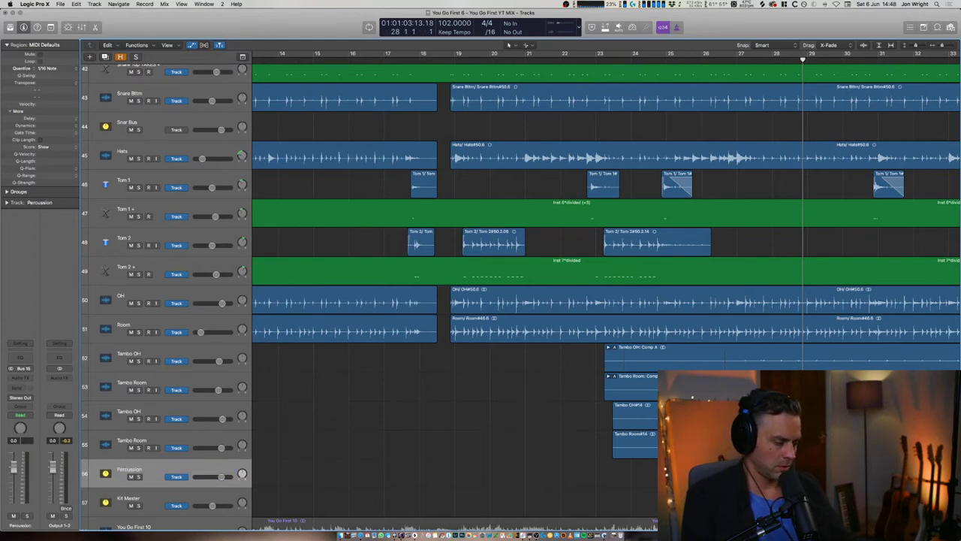
Step: Rewind two bars, replay the section and solo the Percussion track
key("comma")
key("comma")
key("space")
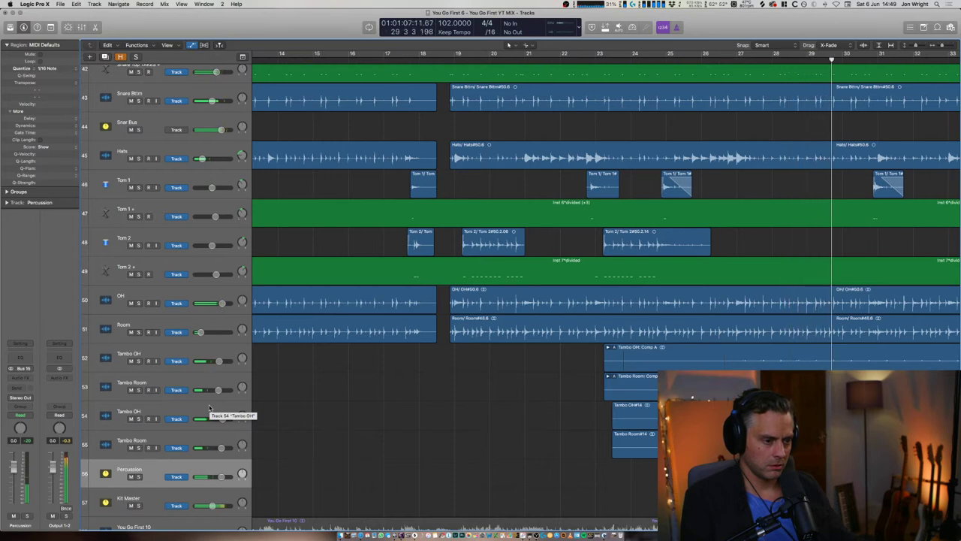
left_click(139, 477)
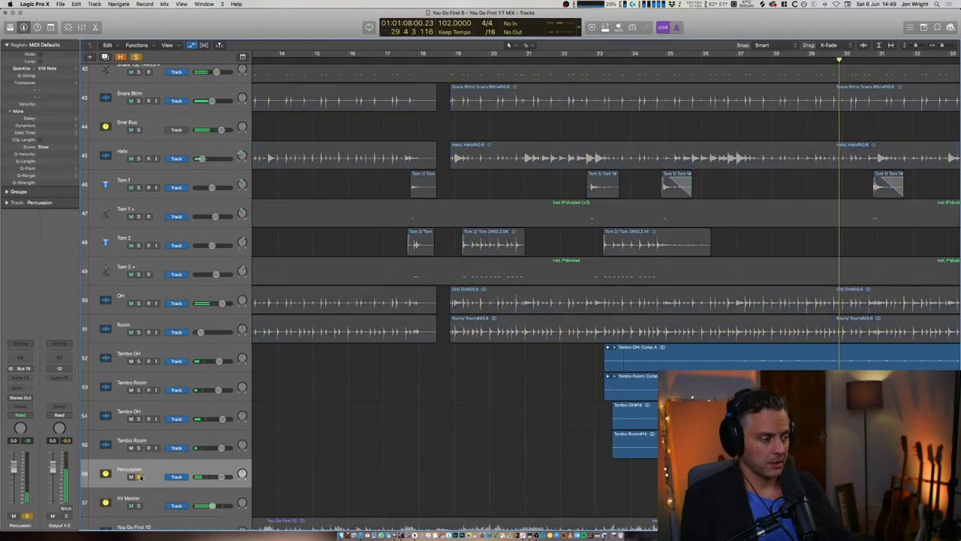
Step: Rewind to bar 26 and replay the soloed Percussion track
key("space")
key("period")
key("period")
key("period")
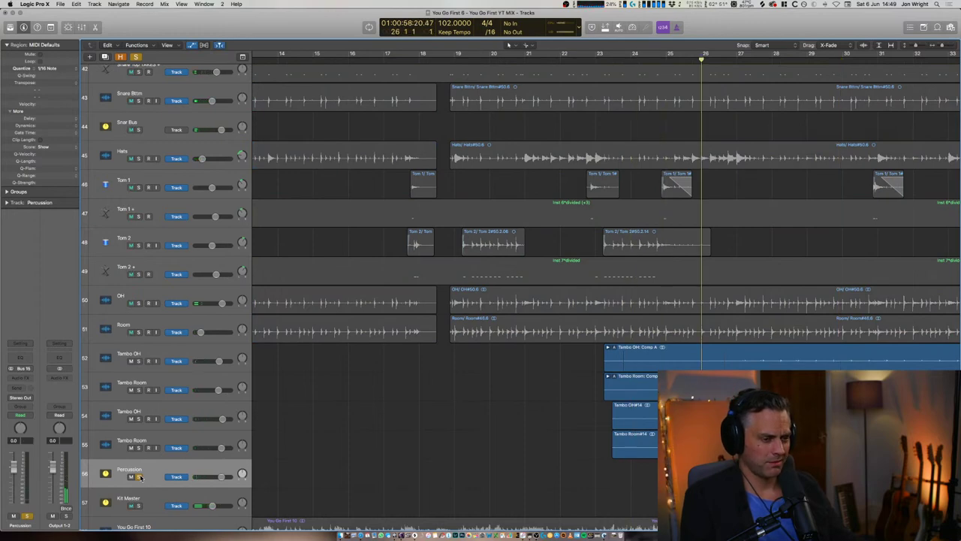
key("space")
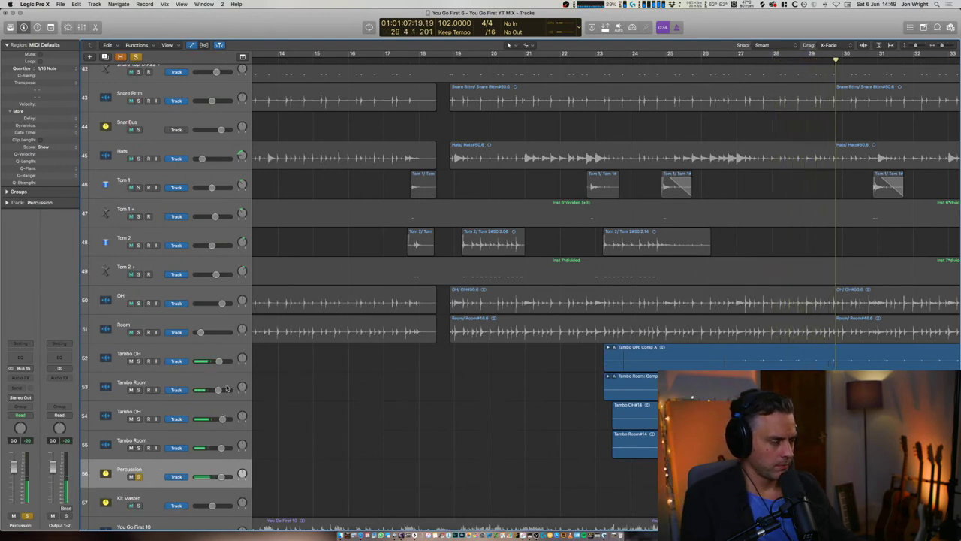
Step: Show the volume automation of the tambourine tracks to check it, and hide it again
key("a")
scroll(226, 387, "right", 4)
scroll(226, 387, "down", 3)
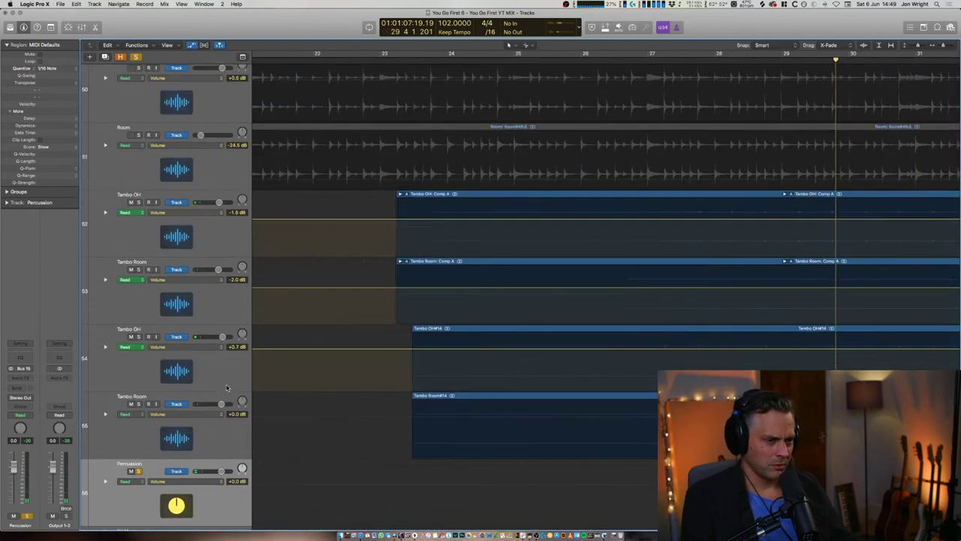
scroll(226, 387, "left", 3)
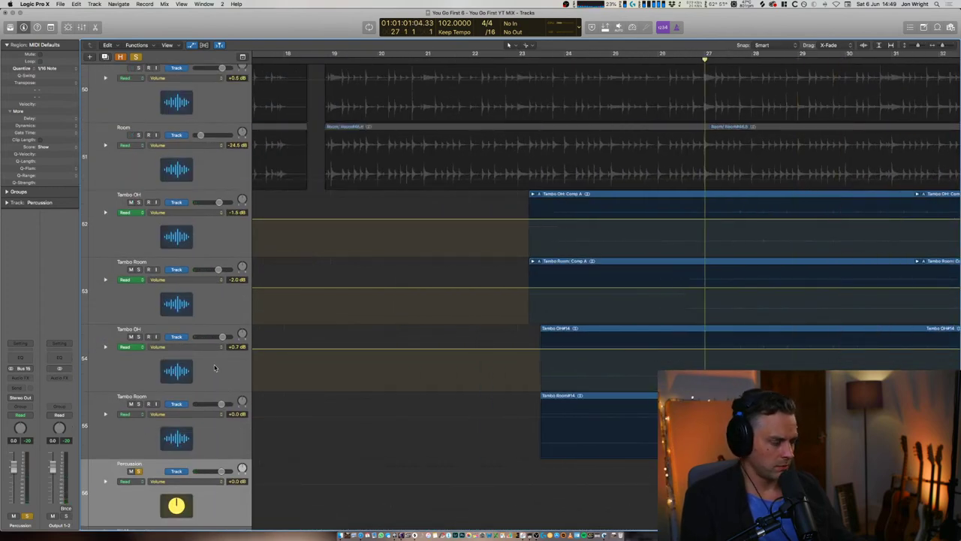
key("a")
scroll(358, 391, "right", 5)
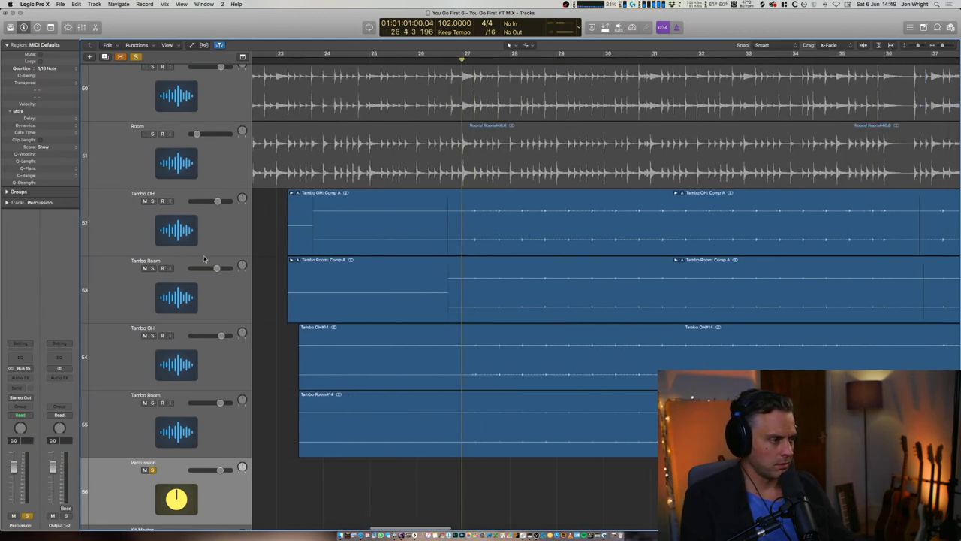
Step: Replay from about bar 27, solo both Tambo OH tracks and unsolo the Percussion track
key("space")
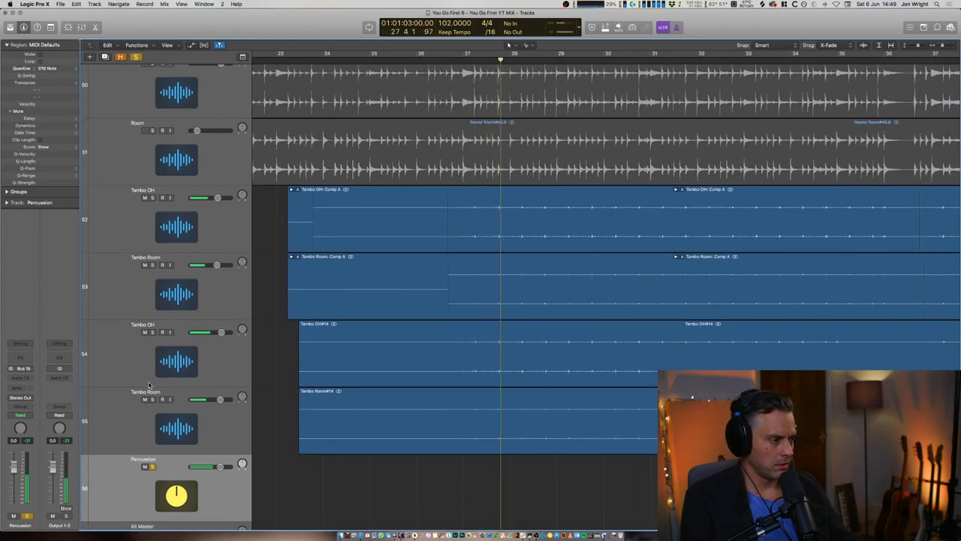
left_click(153, 332)
key("space")
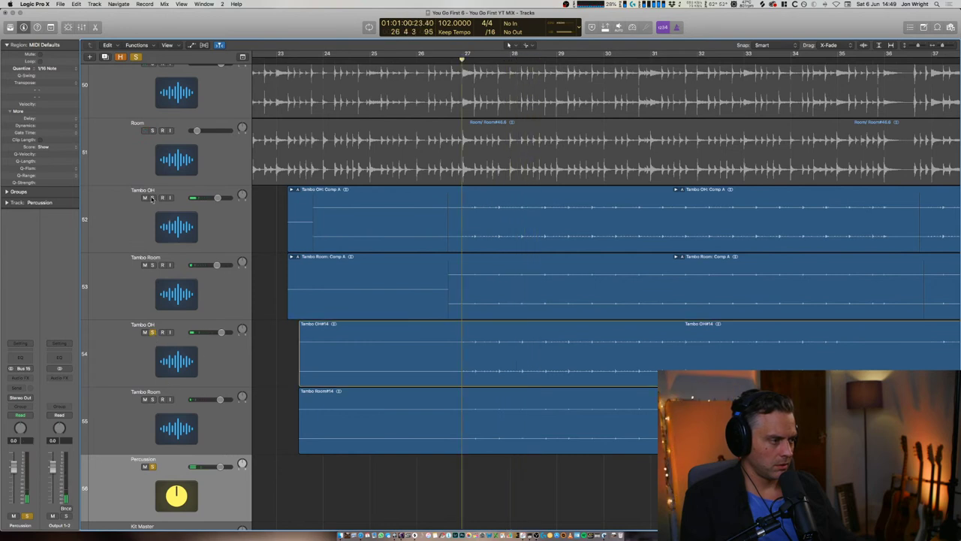
left_click(152, 466)
scroll(152, 466, "down", 1)
left_click(153, 195)
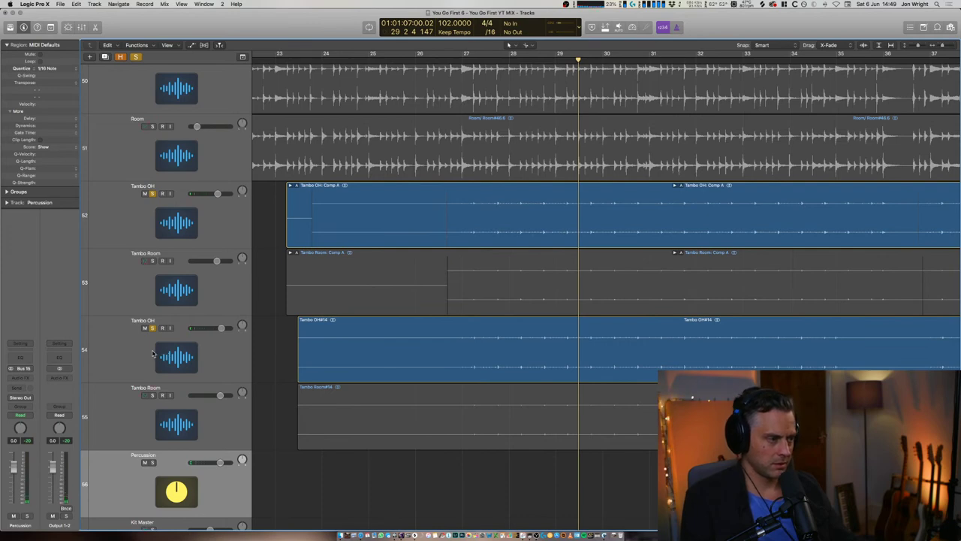
Step: Place the second Tambo OH track directly below the first and pan the two hard left and hard right
left_click_drag(153, 353, 153, 279)
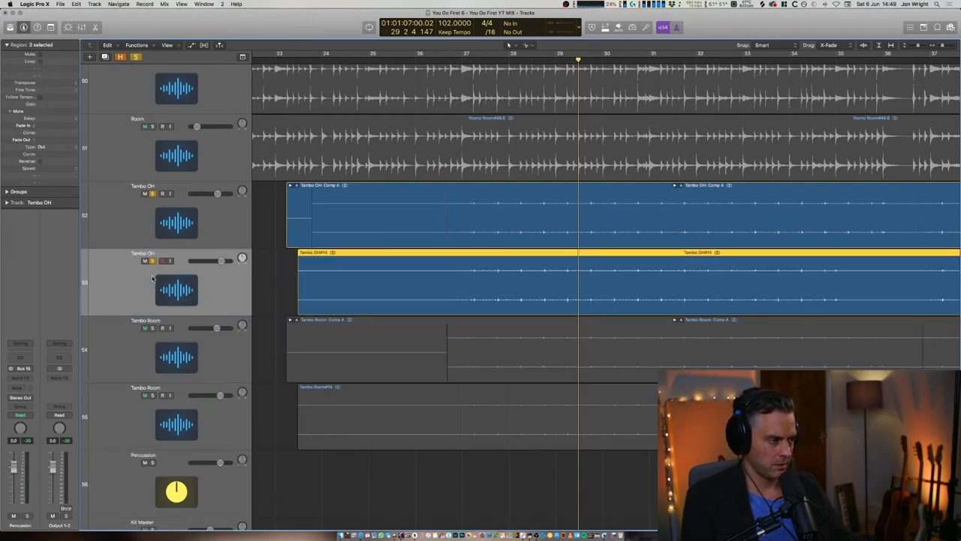
left_click_drag(242, 191, 243, 256)
key("comma")
key("comma")
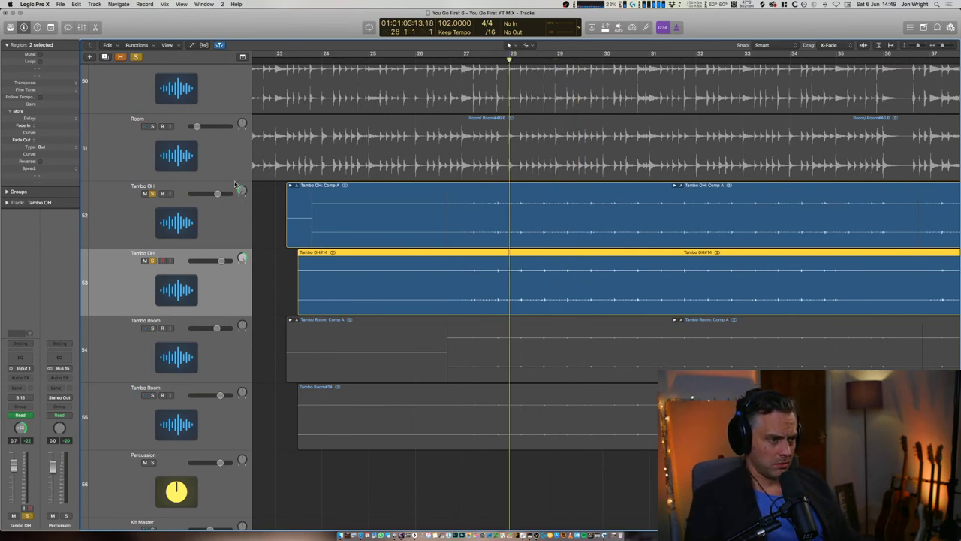
key("space")
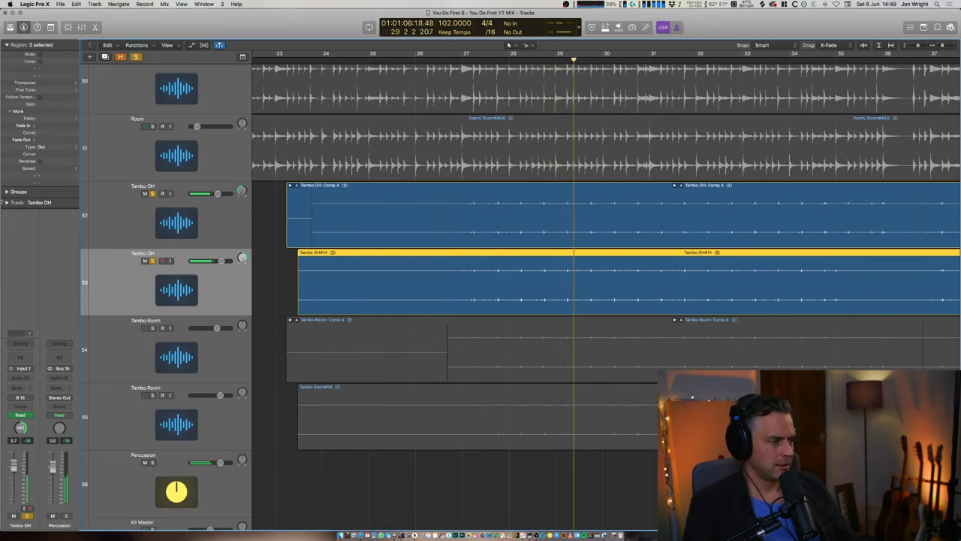
Step: Insert a Gain plug-in on the second Tambo OH track and test its phase invert during playback
key("super+Left")
key("super+Left")
key("super+Left")
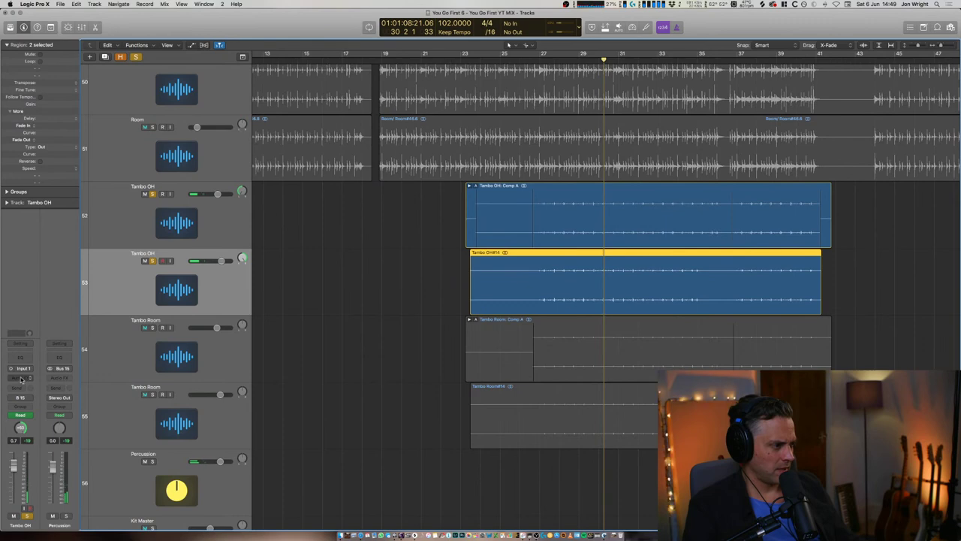
left_click(21, 380)
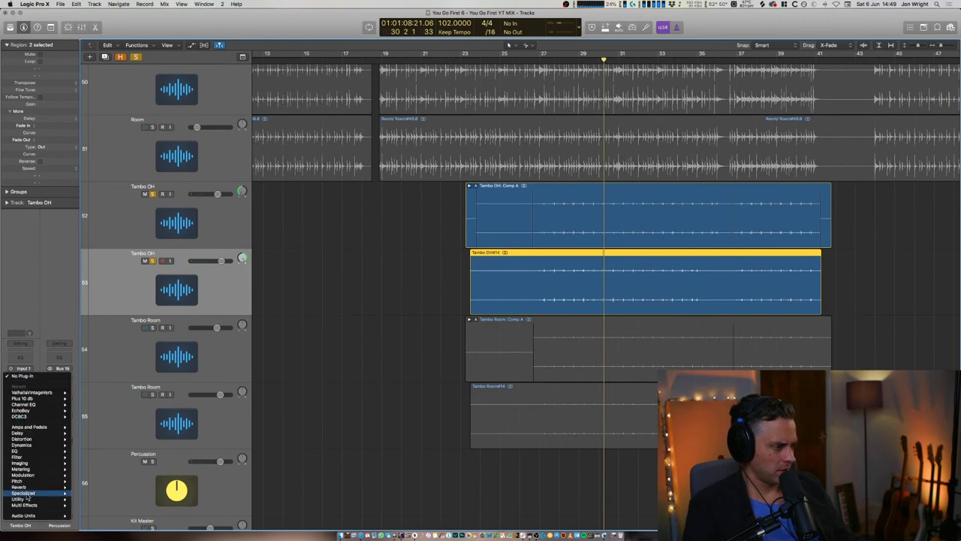
mouse_move(27, 499)
mouse_move(85, 500)
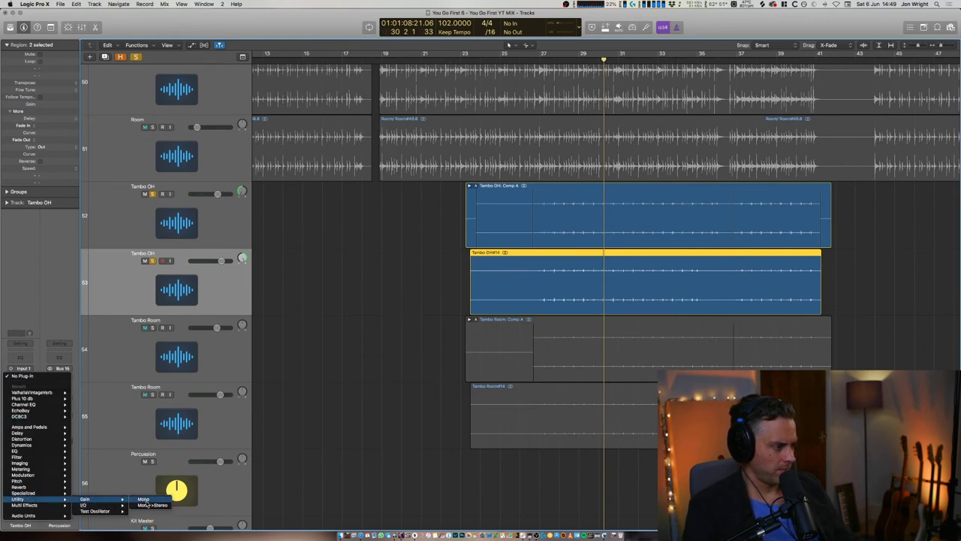
left_click(147, 504)
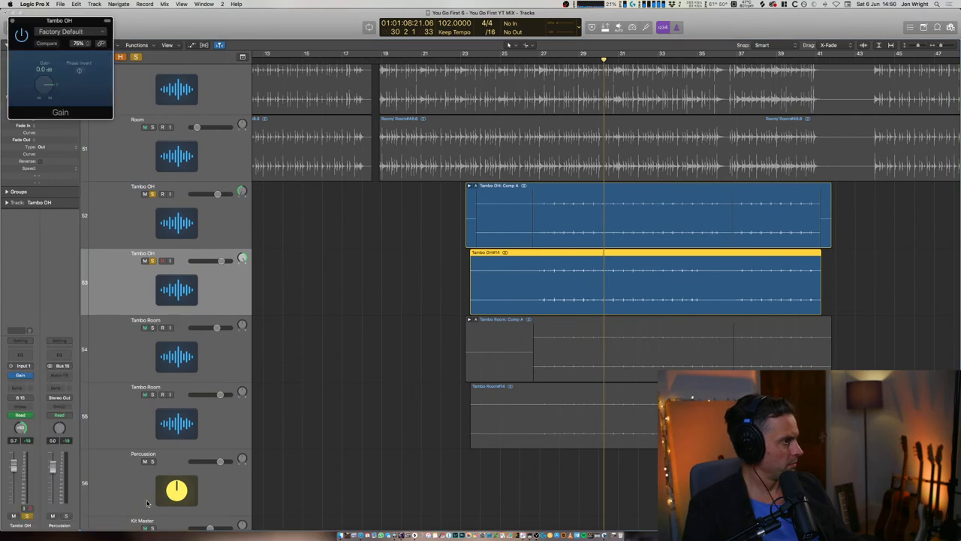
key("space")
left_click(80, 70)
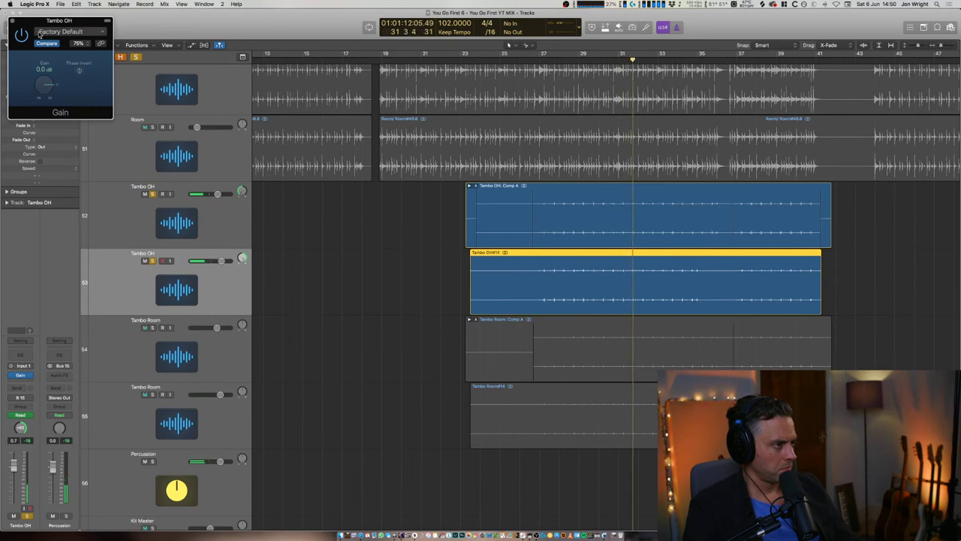
left_click(12, 20)
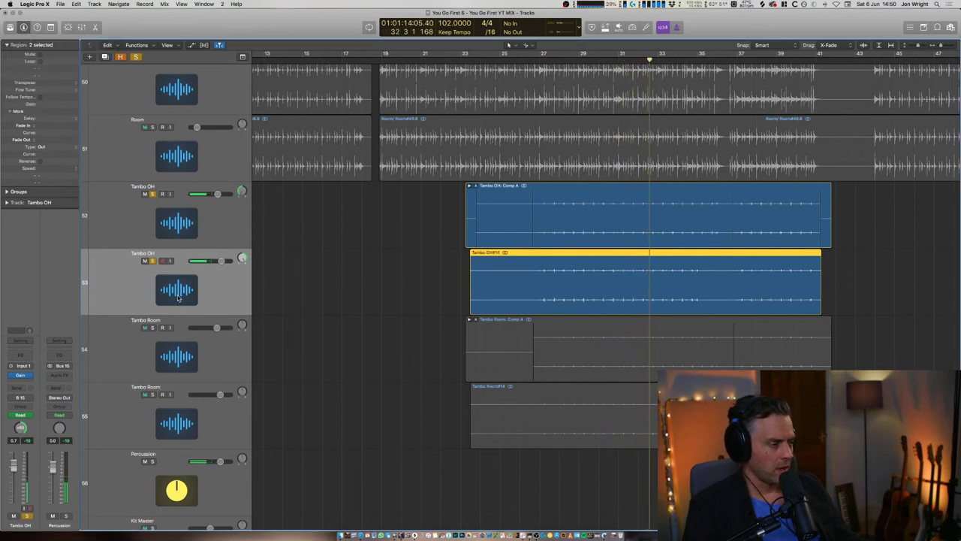
Step: Audition both Tambo Room tracks soloed, mute them, and replay the Tambo OH tracks from bar 35
left_click_drag(145, 327, 145, 394)
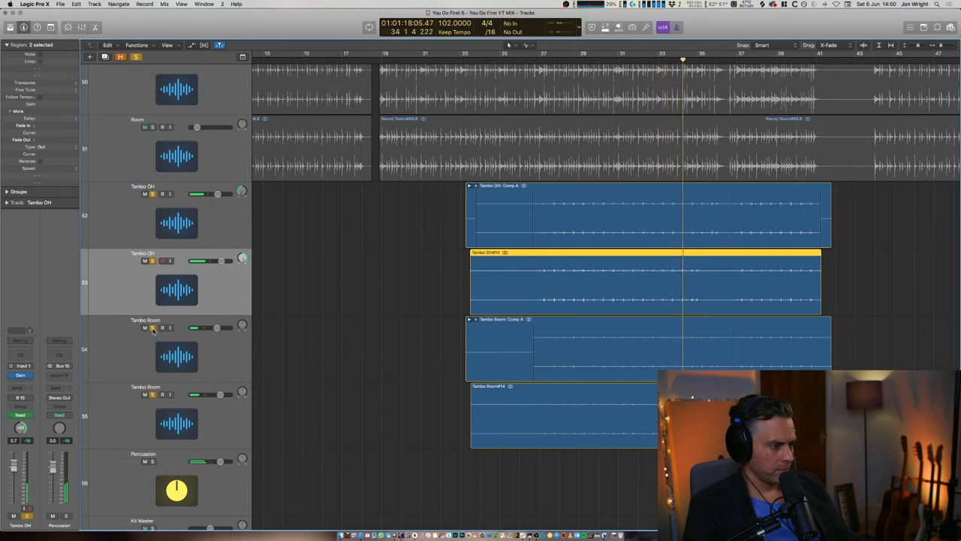
left_click_drag(145, 328, 144, 394)
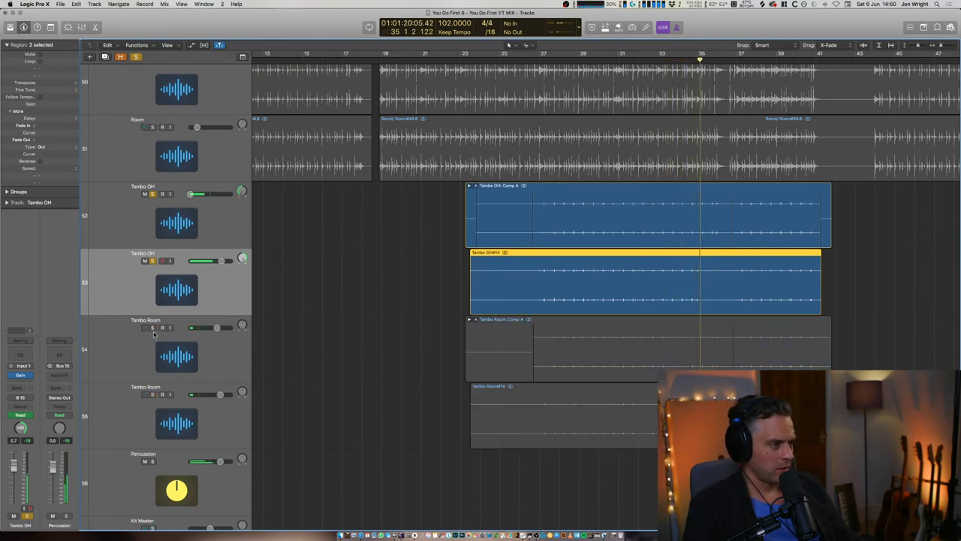
key("super+Down")
key("super+Down")
key("super+Right")
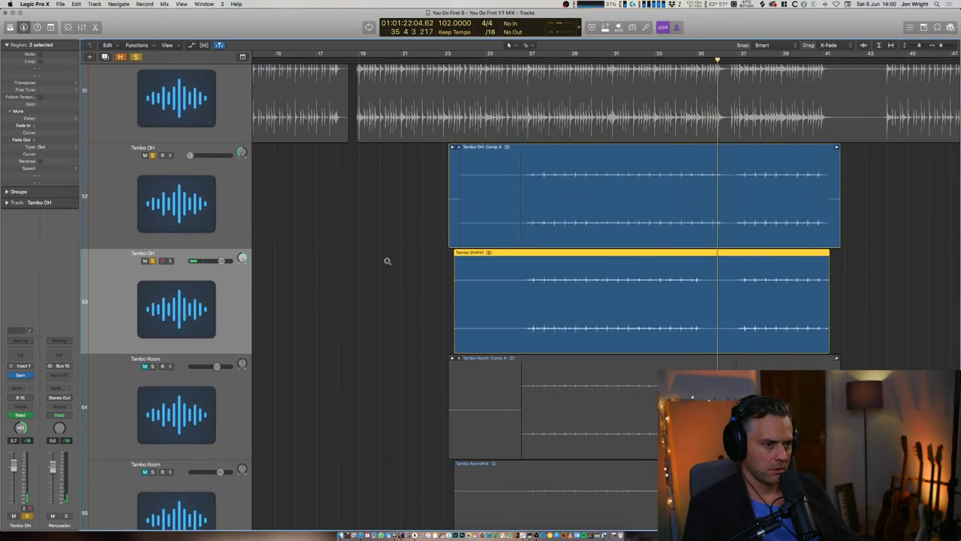
key("space")
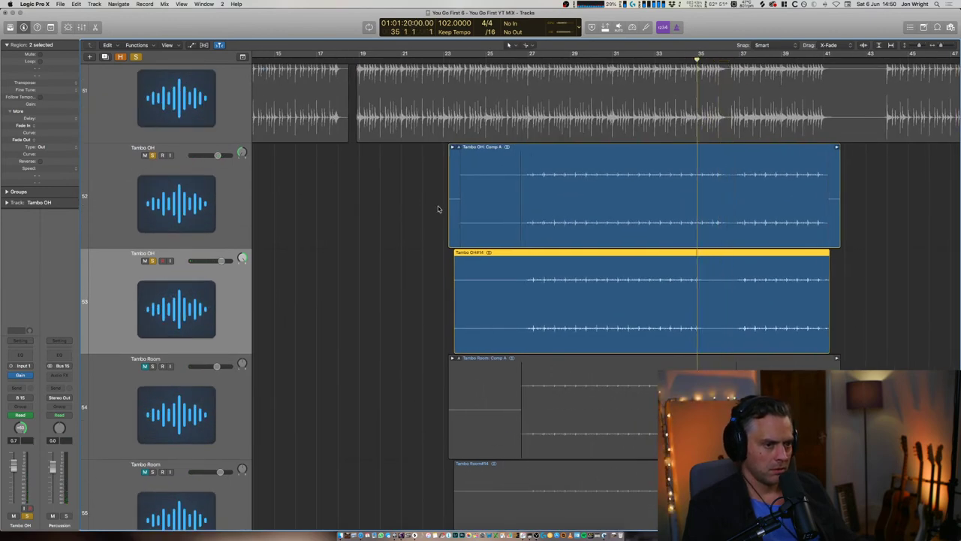
key("space")
key("super+Right")
key("super+Down")
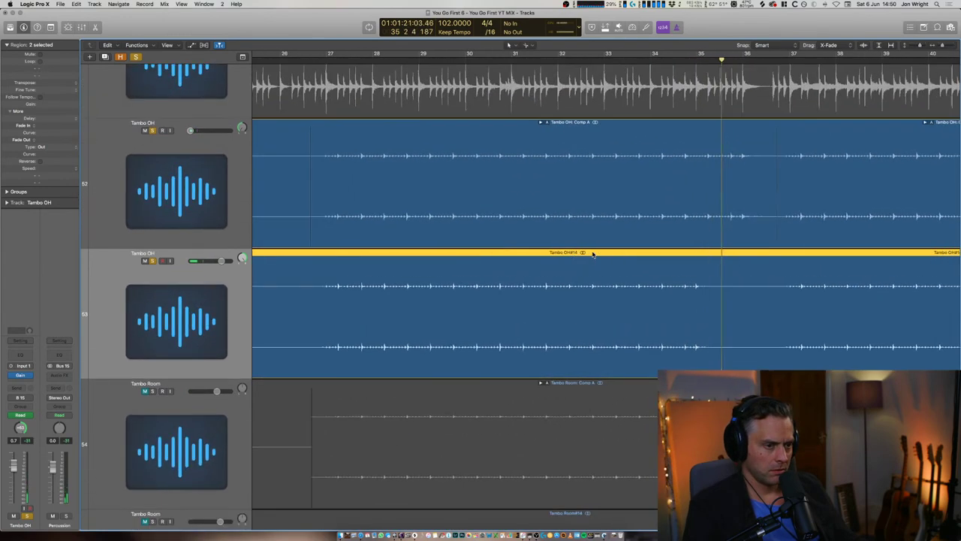
Step: Select both Tambo OH tracks and add a Bus 14 send to the Percussion channel
key("Up")
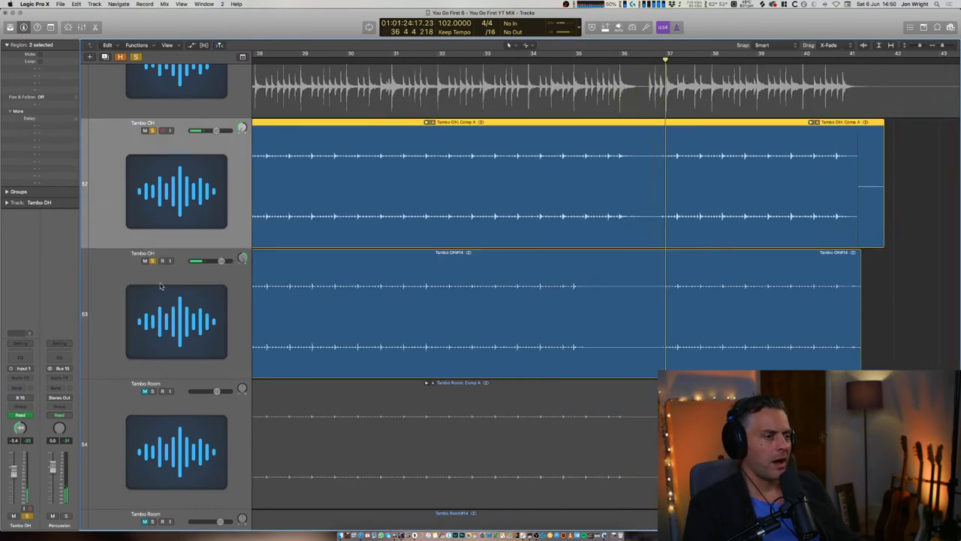
key("shift+Down")
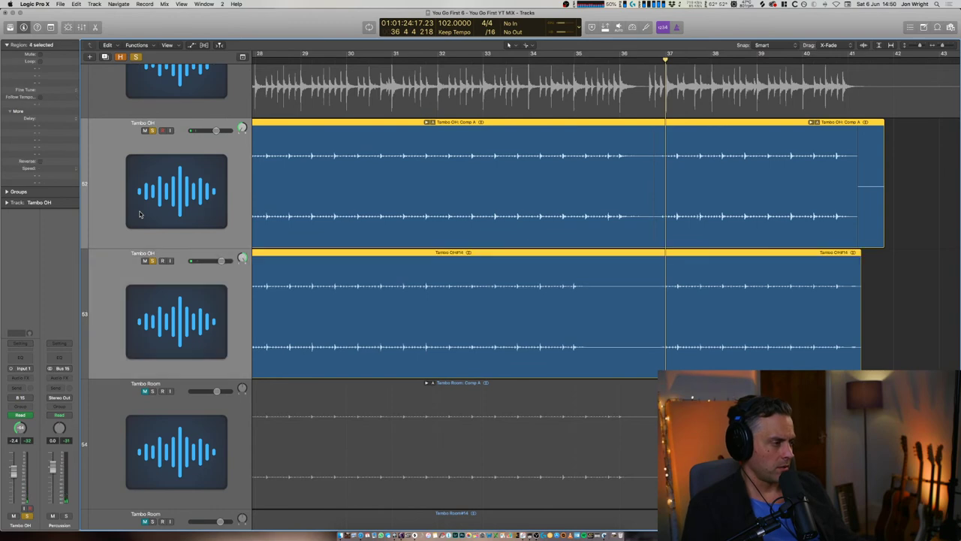
left_click(54, 389)
mouse_move(66, 430)
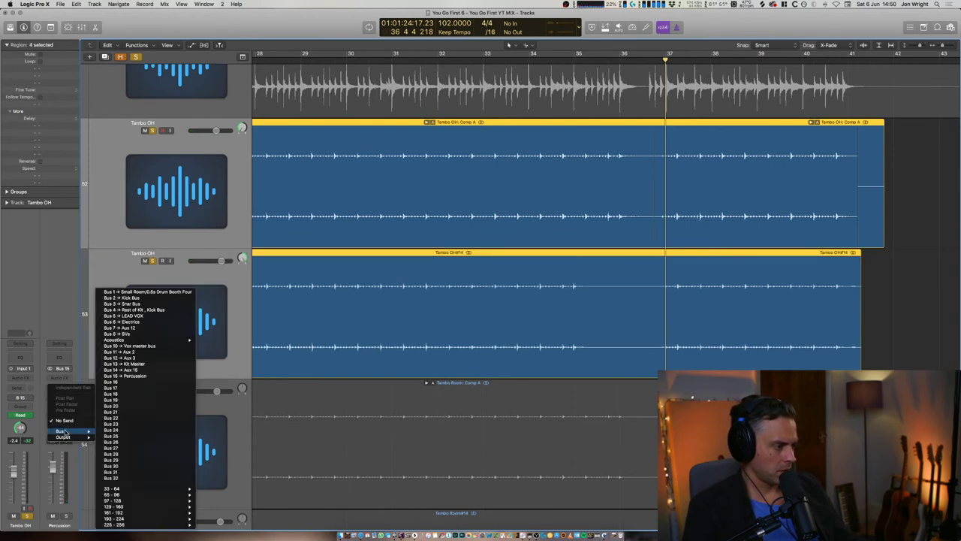
left_click(119, 370)
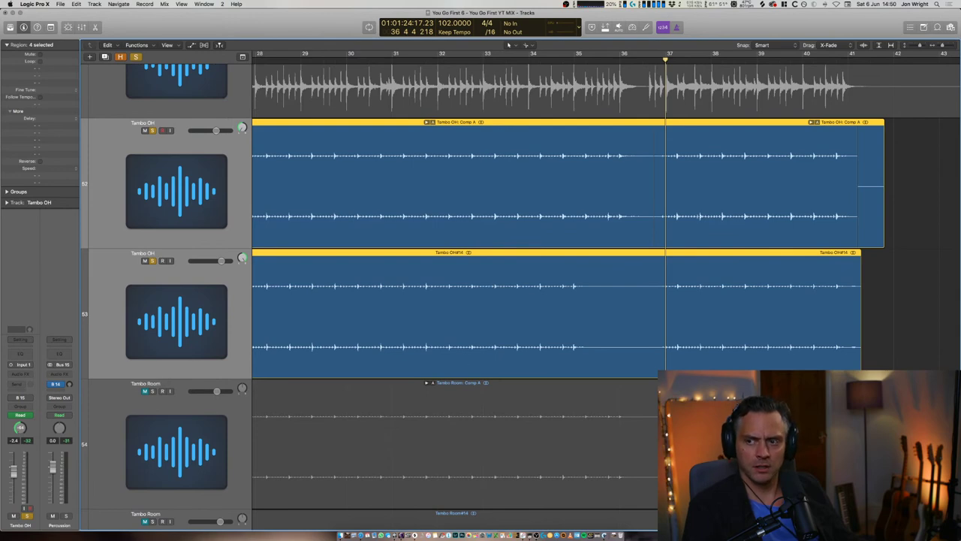
key("super+Tab")
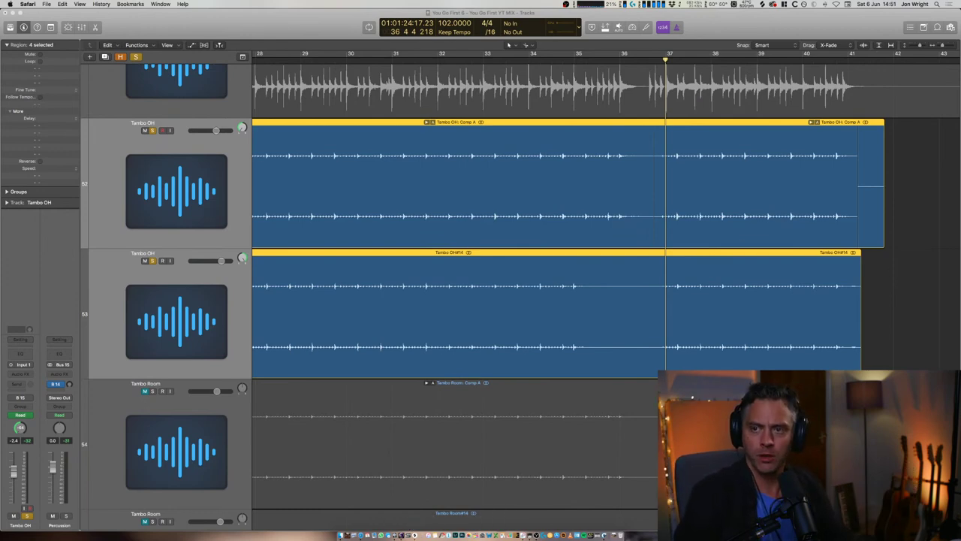
key("super+Tab")
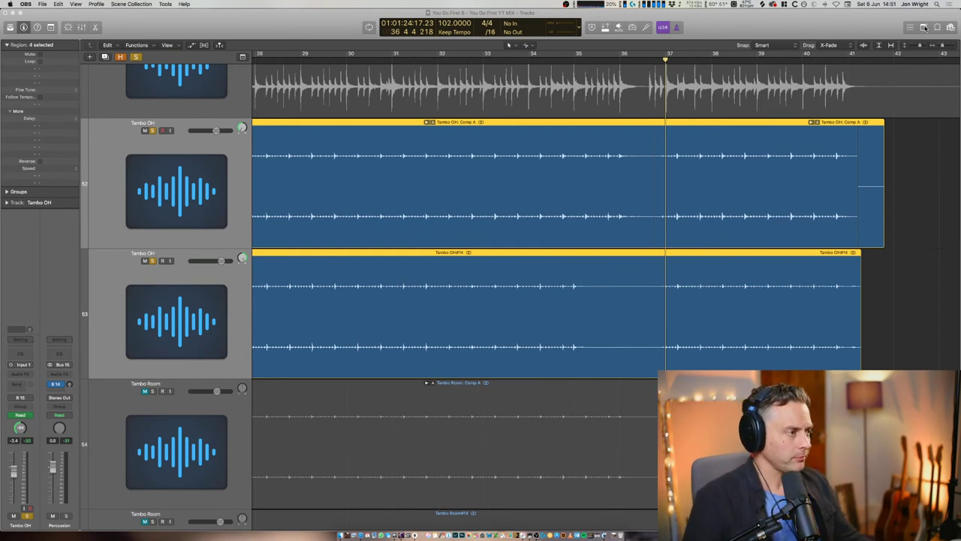
Step: Unsolo both Tambo OH tracks, select the second one and replay the tambourine section in the full mix
left_click(153, 131)
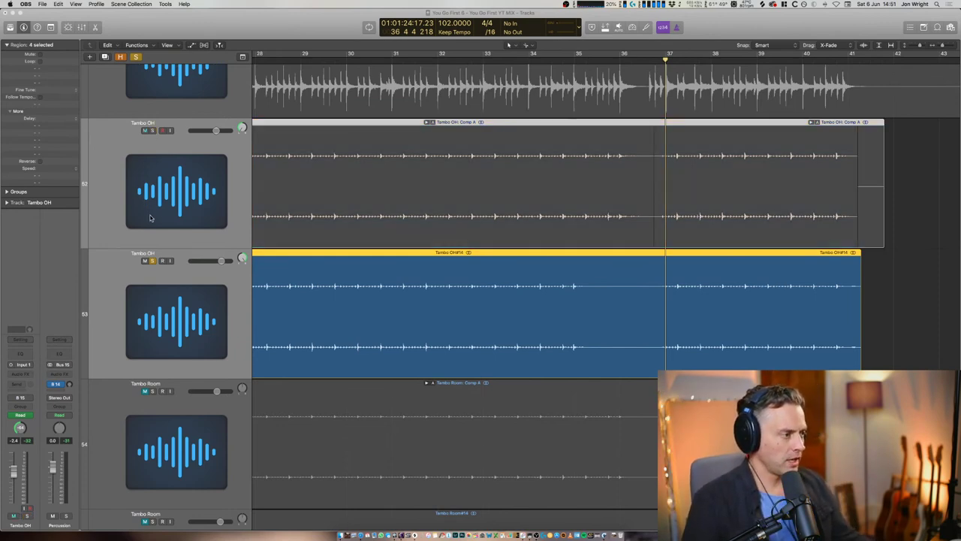
left_click(152, 261)
left_click(168, 315)
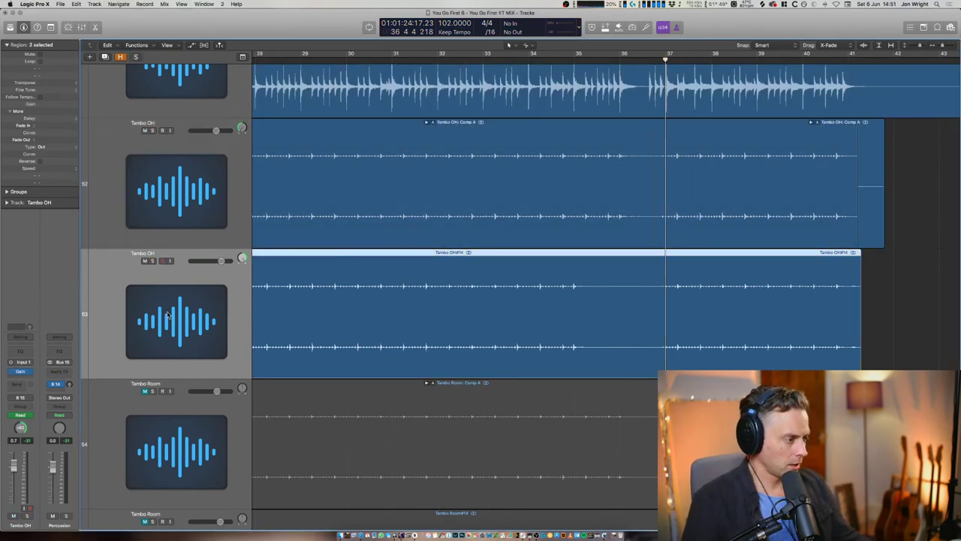
key("space")
Step: Raise the Percussion channel's Bus 14 send, check the channel soloed and set its volume to 2.0 dB
left_click(69, 383, "alt")
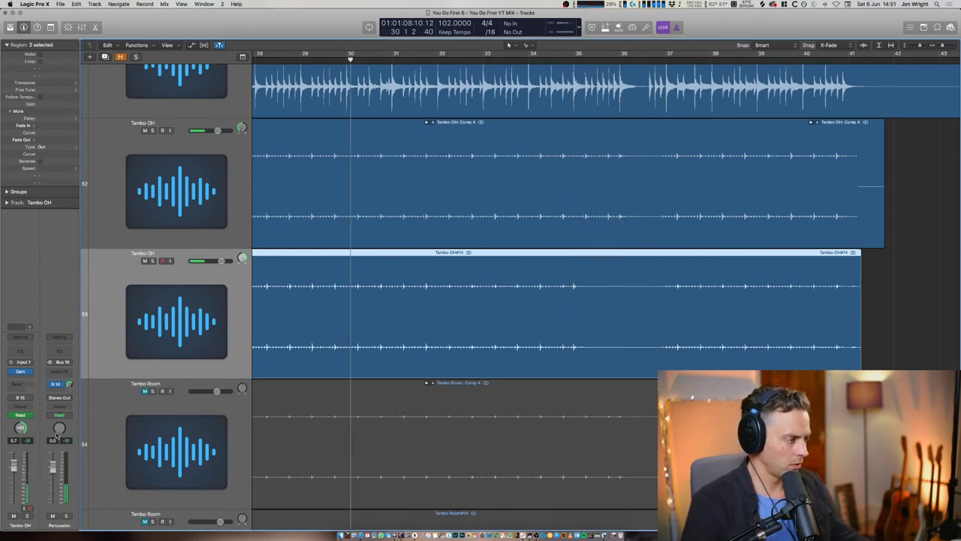
key("s")
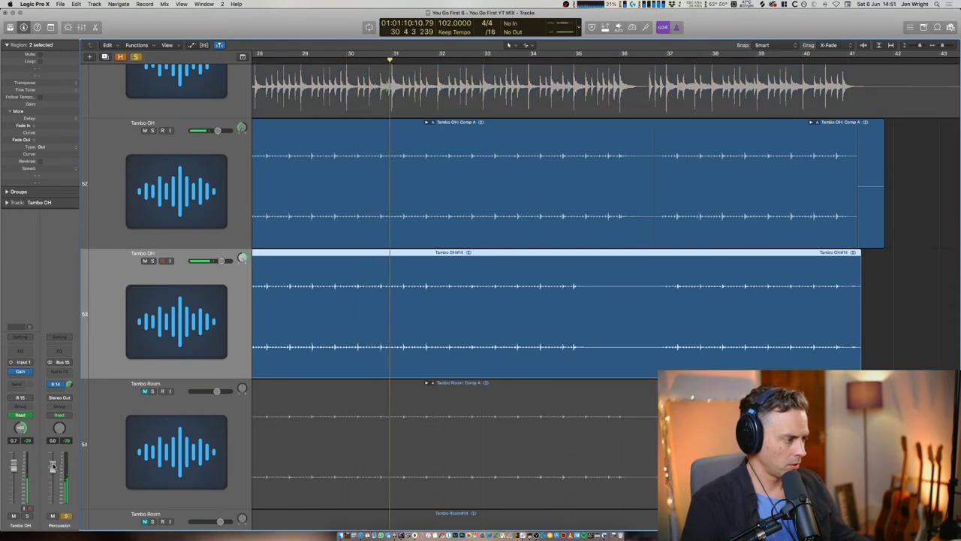
left_click(66, 516)
Step: Look over the drum tracks from the tambourines up to the Kick Bus while the full mix plays
key("super+Up")
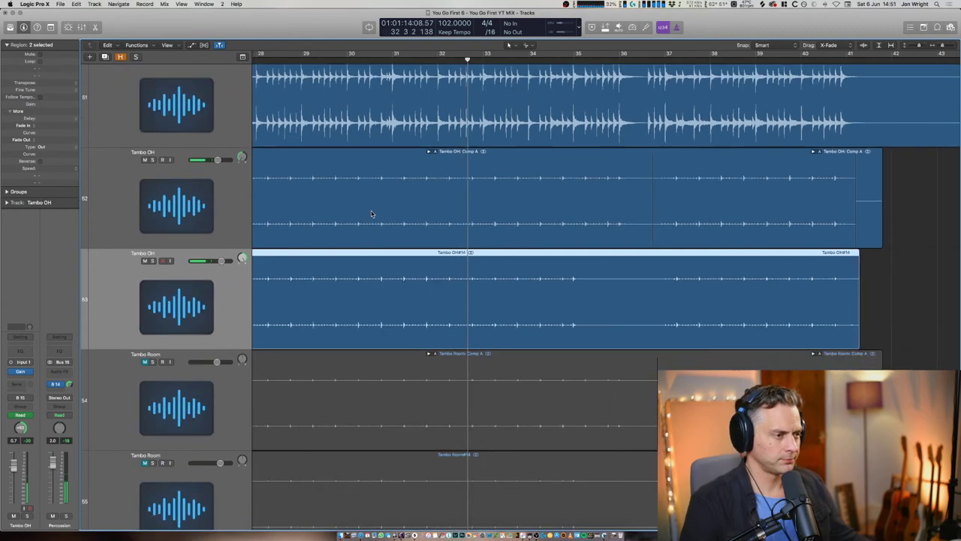
key("super+Left")
key("super+Left")
key("super+Left")
key("super+Left")
key("super+Up")
key("super+Up")
key("super+Up")
scroll(372, 214, "up", 6)
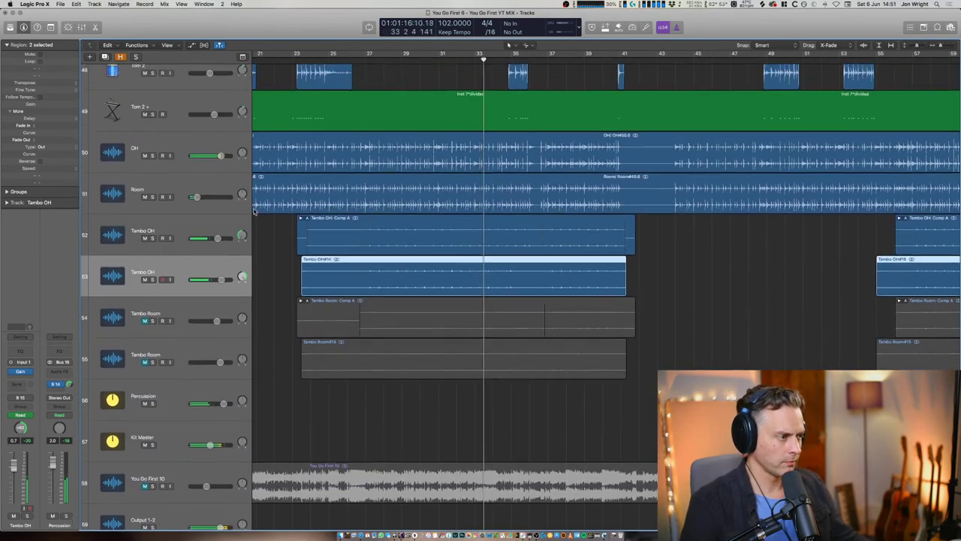
scroll(254, 213, "up", 3)
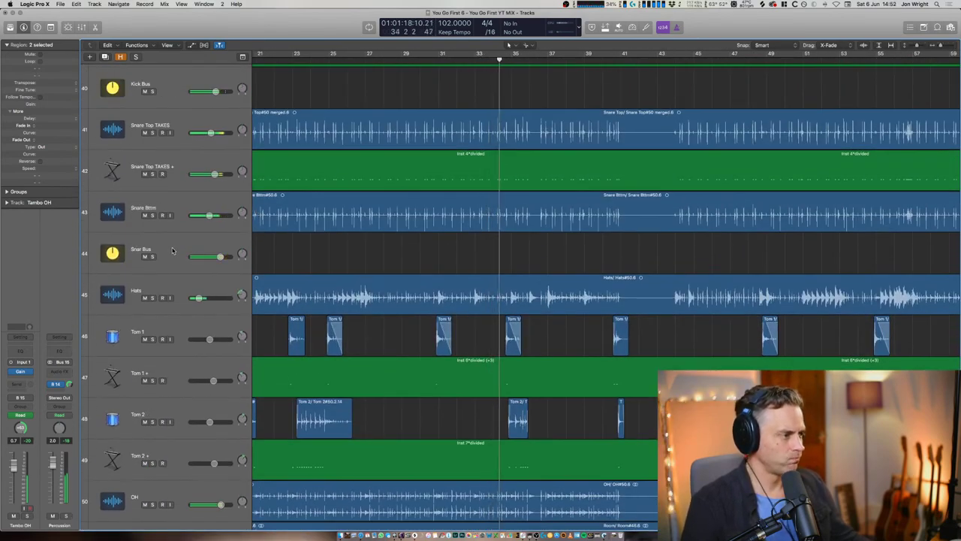
Step: Rename the Snar Bus track as Snare Bus
scroll(188, 227, "down", 2)
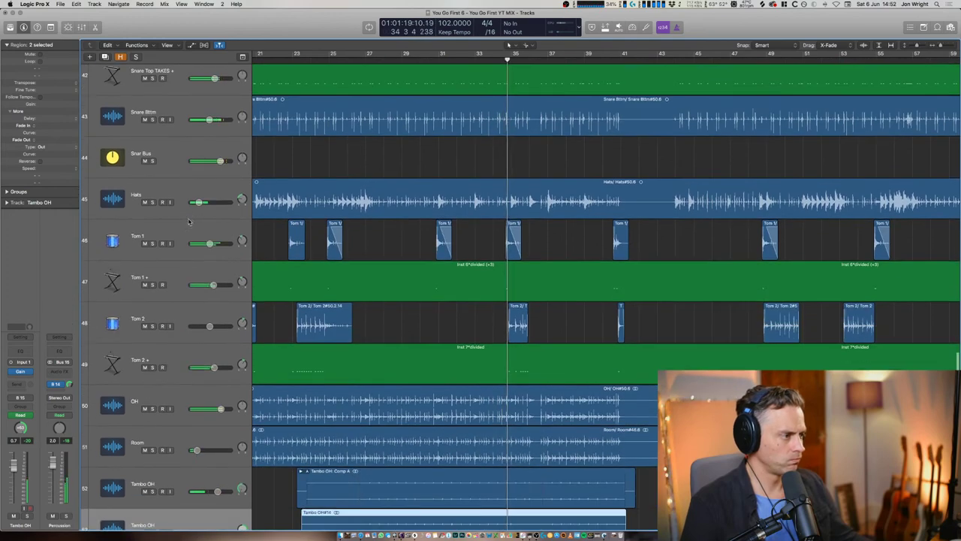
double_click(140, 153)
type("Snare Bus")
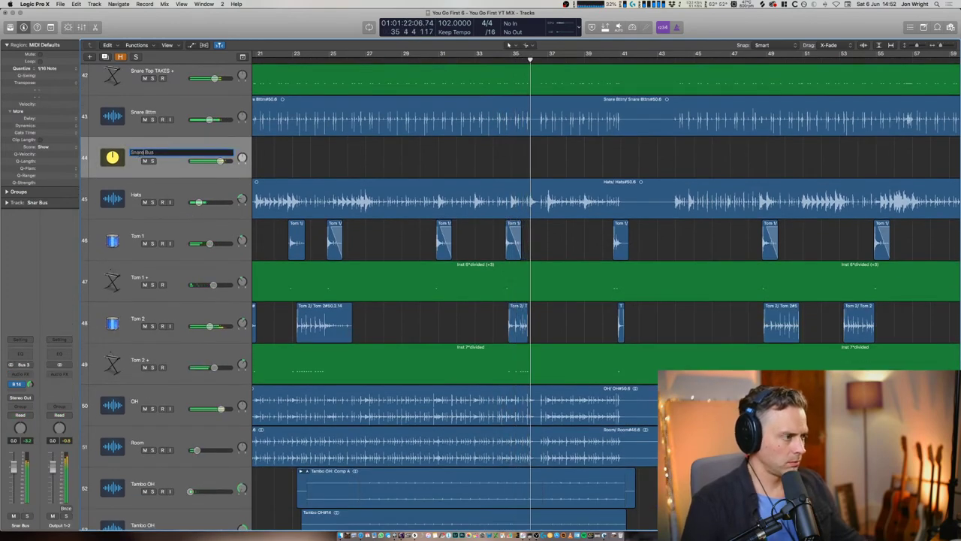
key("Return")
Step: Select the Tom 2 track and look over its channel and the neighbouring drum channels in the mixer
left_click(168, 325)
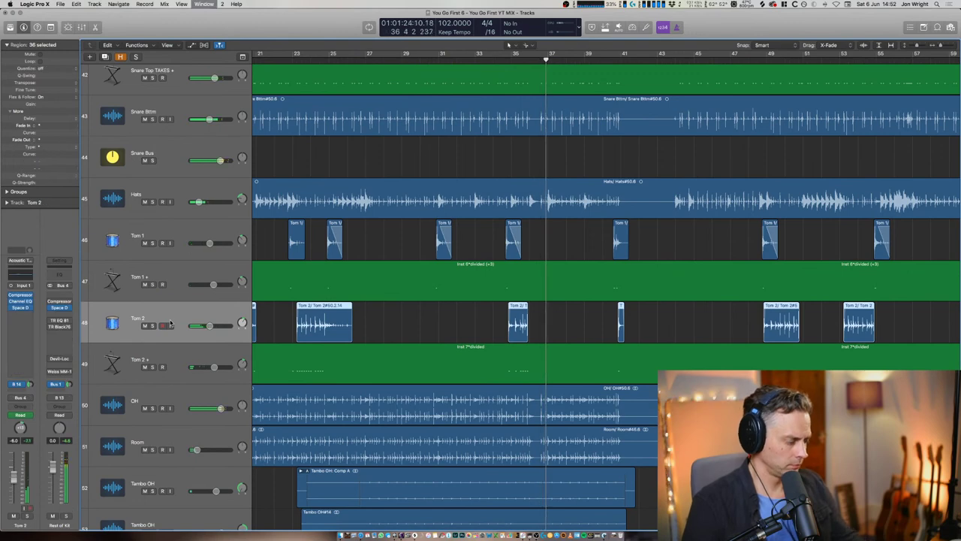
key("x")
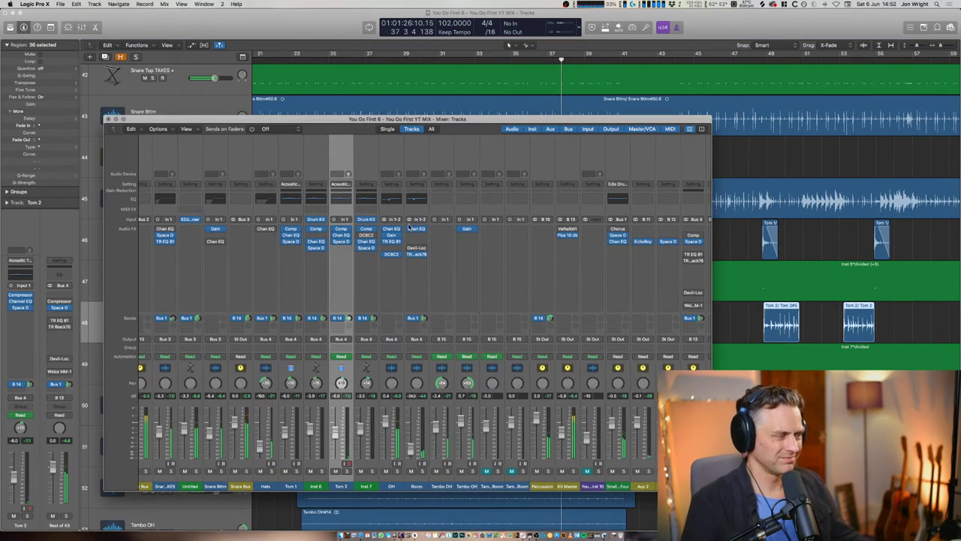
left_click(109, 119)
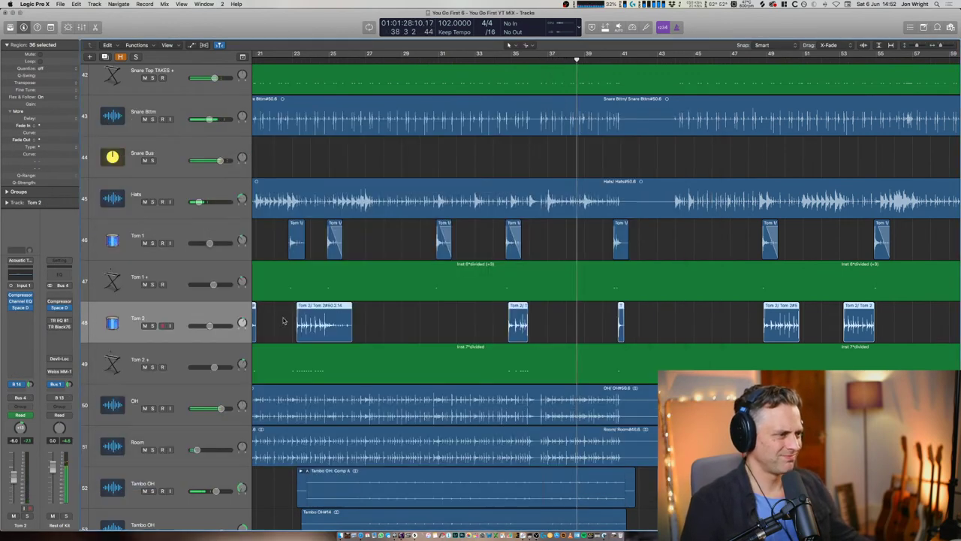
Step: Compare the mix with the OH track muted and unmuted, and lower its volume to -4.4 dB
scroll(148, 344, "down", 3)
left_click(145, 335)
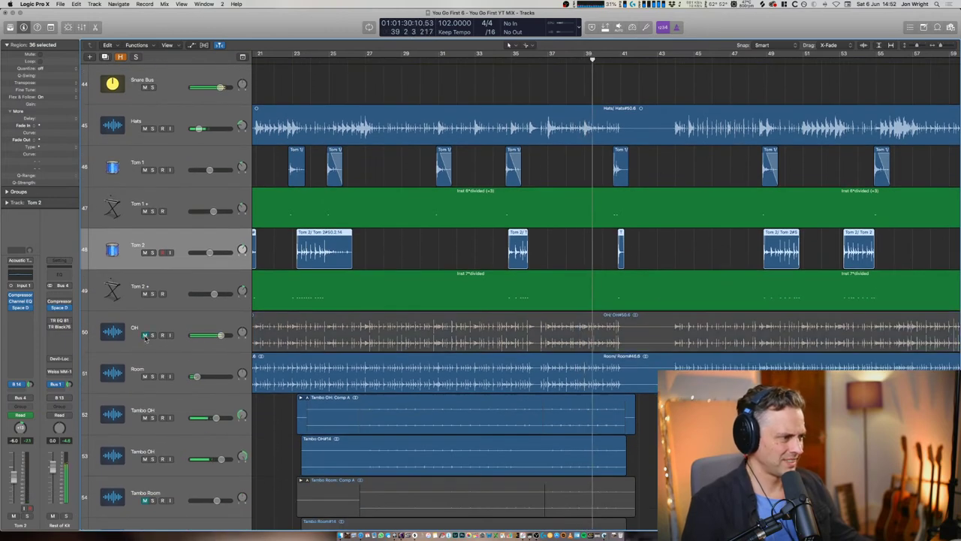
left_click(145, 335)
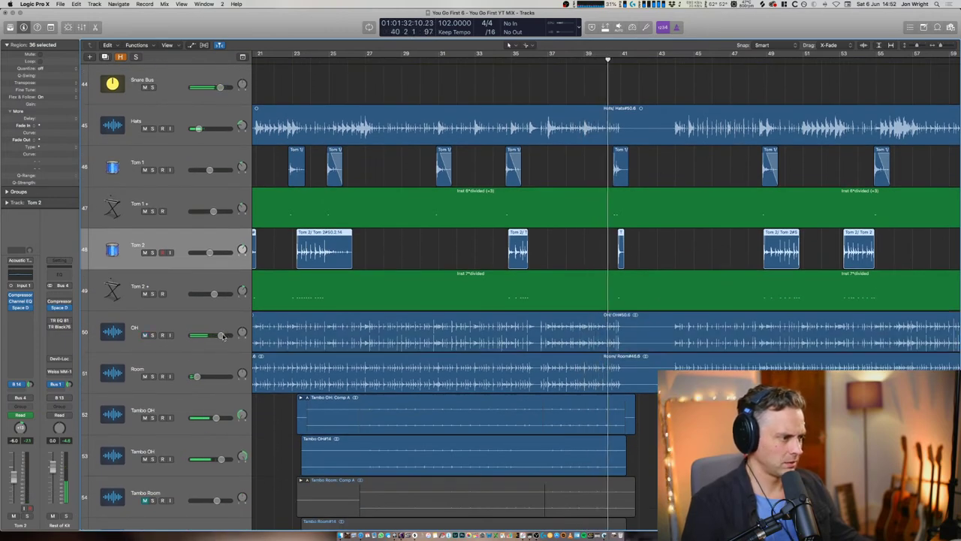
left_click_drag(221, 335, 212, 336)
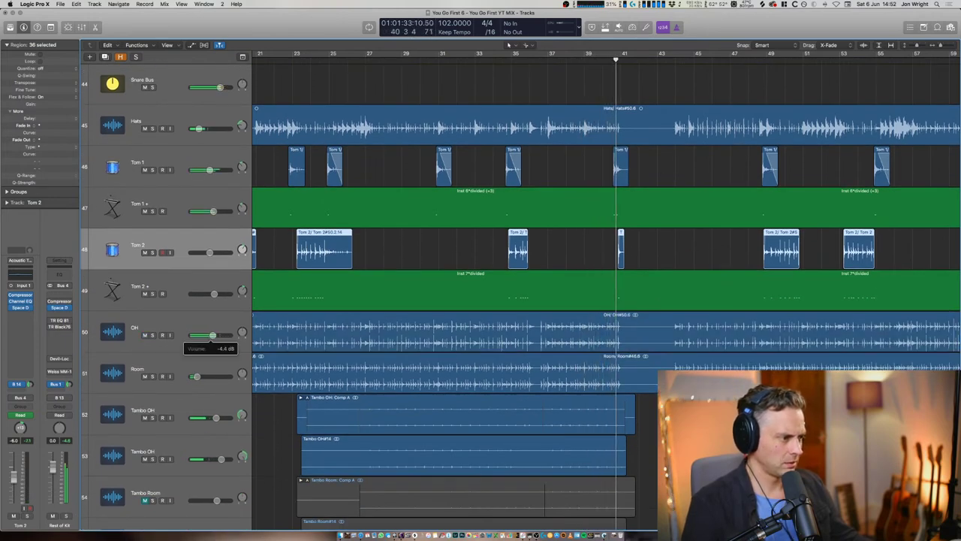
Step: Solo and select the OH track, looping playback over bars 37 to 41
left_click(153, 335)
left_click_drag(552, 54, 626, 56)
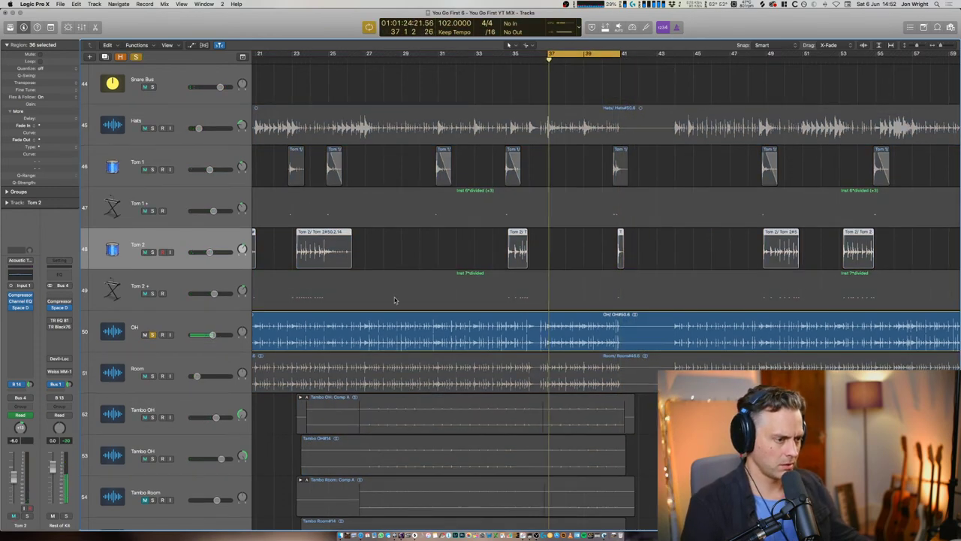
left_click(160, 328)
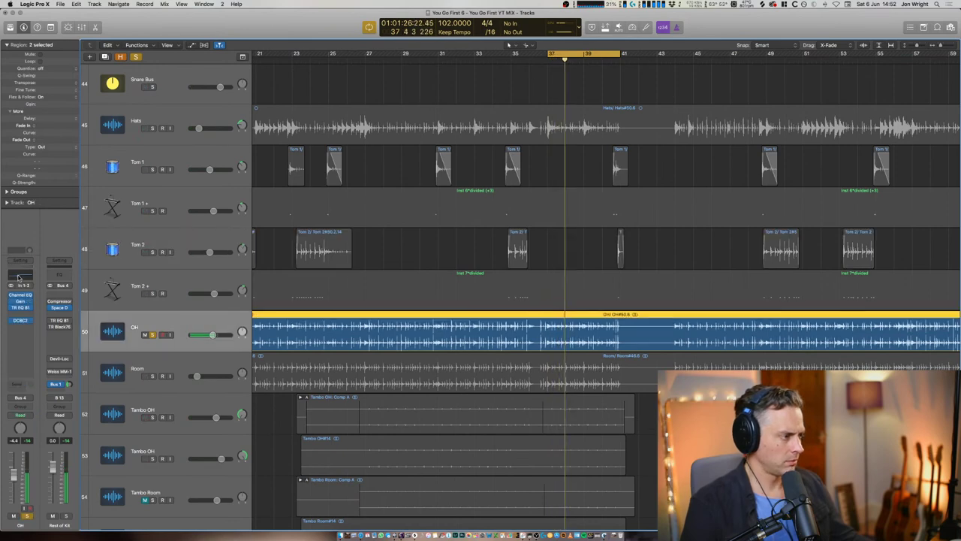
Step: In the OH track's Channel EQ, reset the 315 Hz shelf to 0 dB and cut 240 Hz by 8.5 dB with a Q of 0.48
left_click(18, 277)
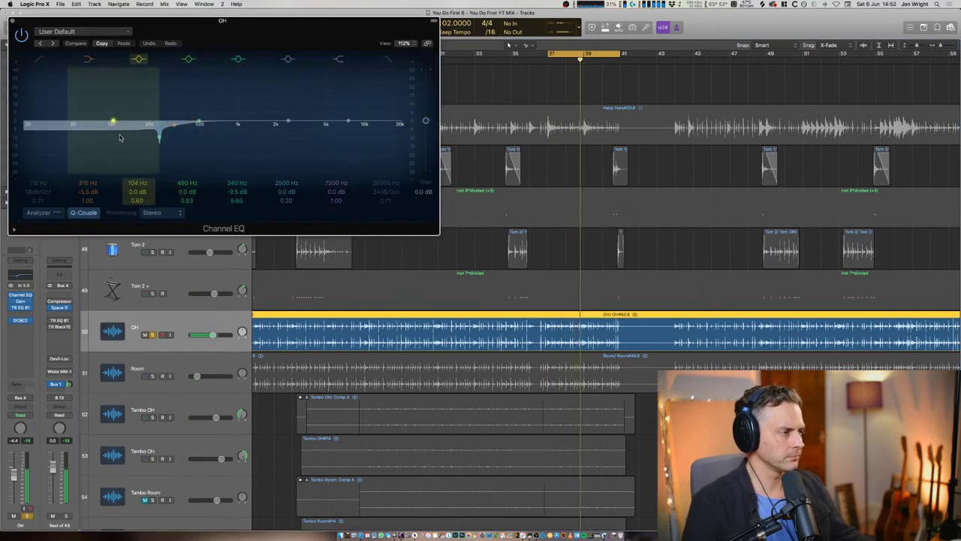
left_click(88, 192, "alt")
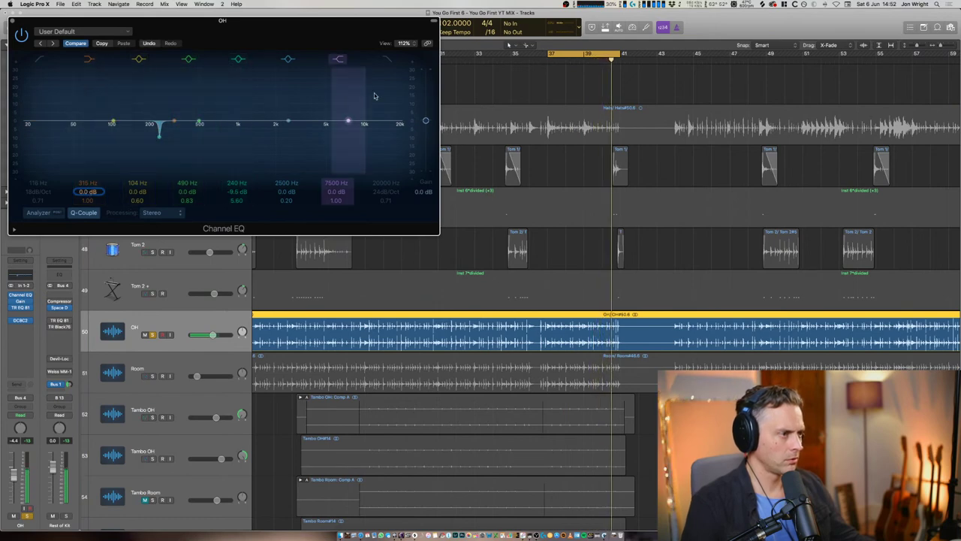
left_click_drag(159, 135, 159, 114)
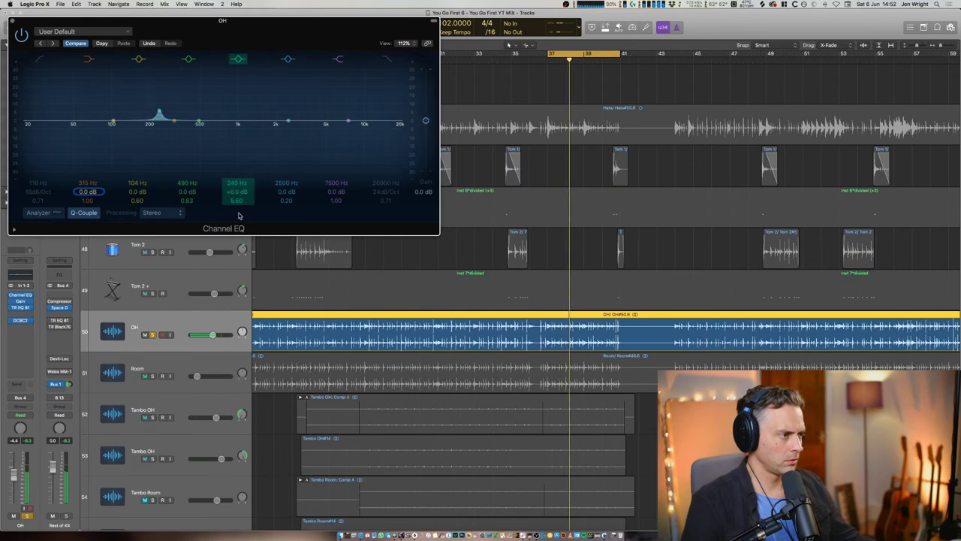
left_click_drag(236, 200, 237, 225)
left_click_drag(234, 192, 277, 239)
Step: Cut 2300 Hz by 7.0 dB with a Q of 0.54 and boost the OH high shelf at 9300 Hz by 6.5 dB
left_click_drag(288, 135, 287, 132)
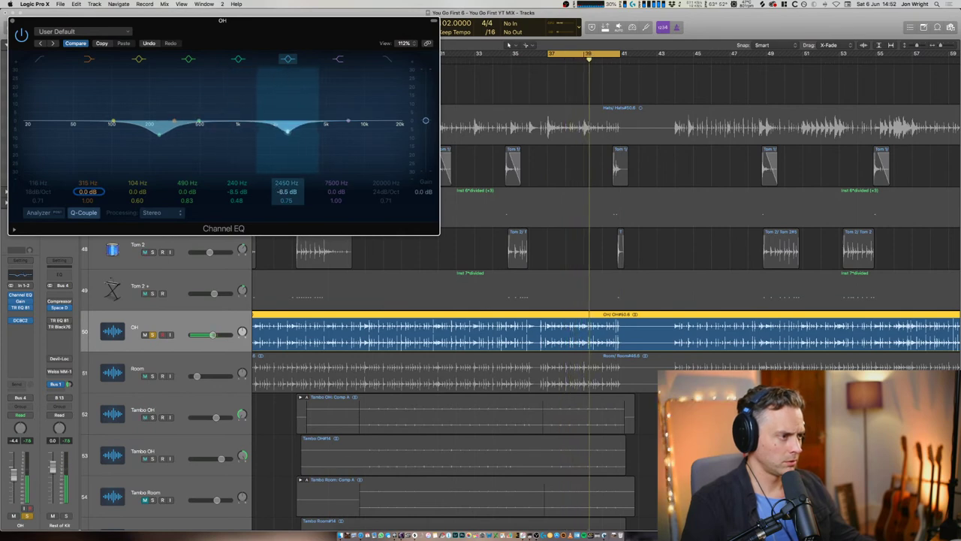
left_click_drag(280, 191, 283, 204)
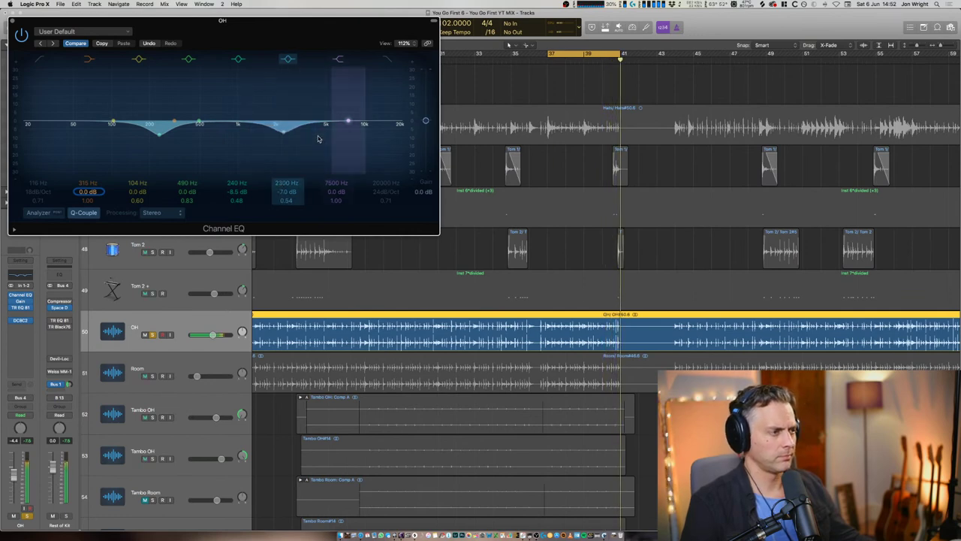
mouse_move(347, 122)
left_mouse_down()
mouse_move(366, 96)
mouse_move(359, 116)
left_mouse_up()
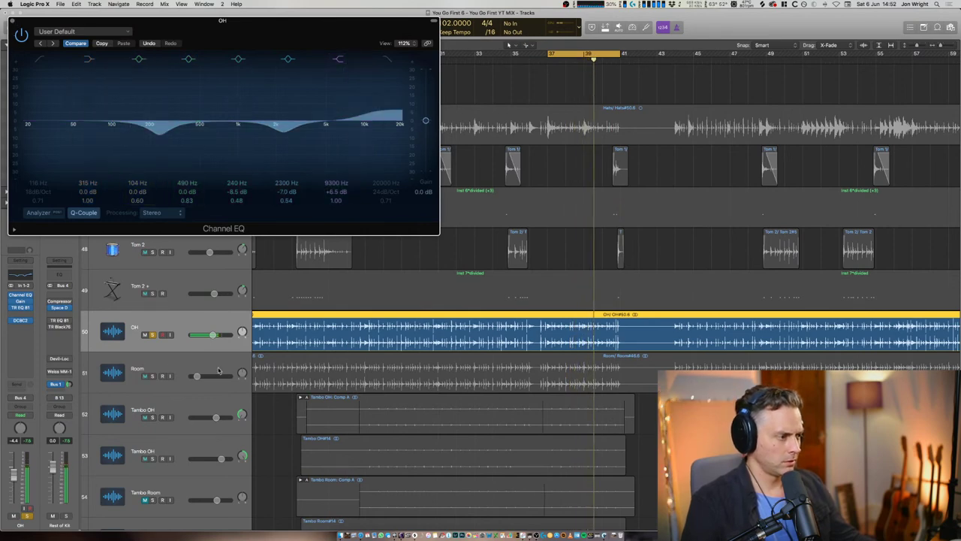
Step: Lower the OH volume to -5.1 dB and refine its EQ with a 4450 Hz high shelf at +3.0 dB and a 2300 Hz Q of 0.48
left_click_drag(213, 335, 210, 336)
left_click_drag(359, 116, 320, 124)
left_click_drag(286, 200, 286, 205)
Step: Add a 13.0 dB cut at 530 Hz with a Q of 0.28 to the OH track's EQ
mouse_move(199, 122)
left_mouse_down()
mouse_move(203, 154)
mouse_move(202, 141)
left_mouse_up()
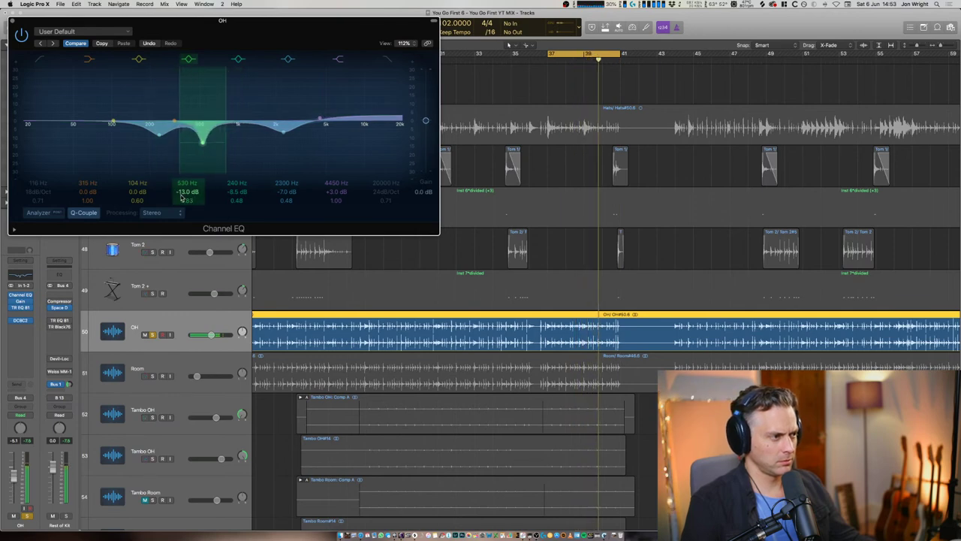
left_click_drag(199, 200, 199, 218)
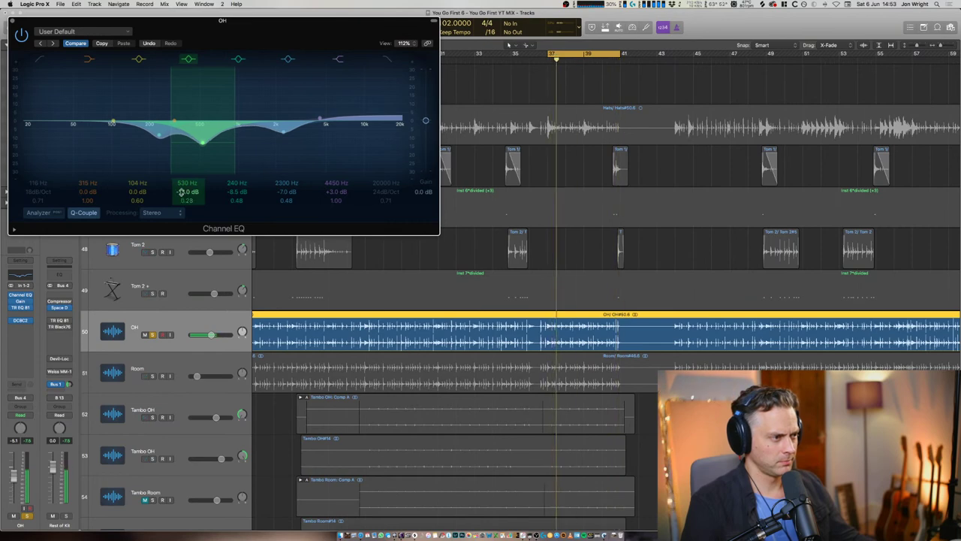
Step: Unsolo the OH track, lower its volume to -11.8 dB in the full mix and close its Channel EQ
left_click(153, 335)
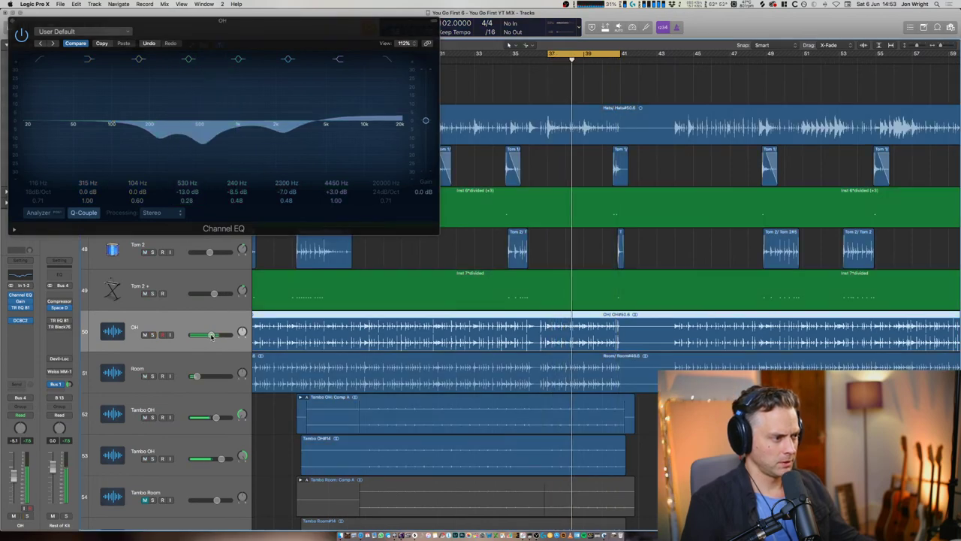
left_click_drag(211, 335, 205, 335)
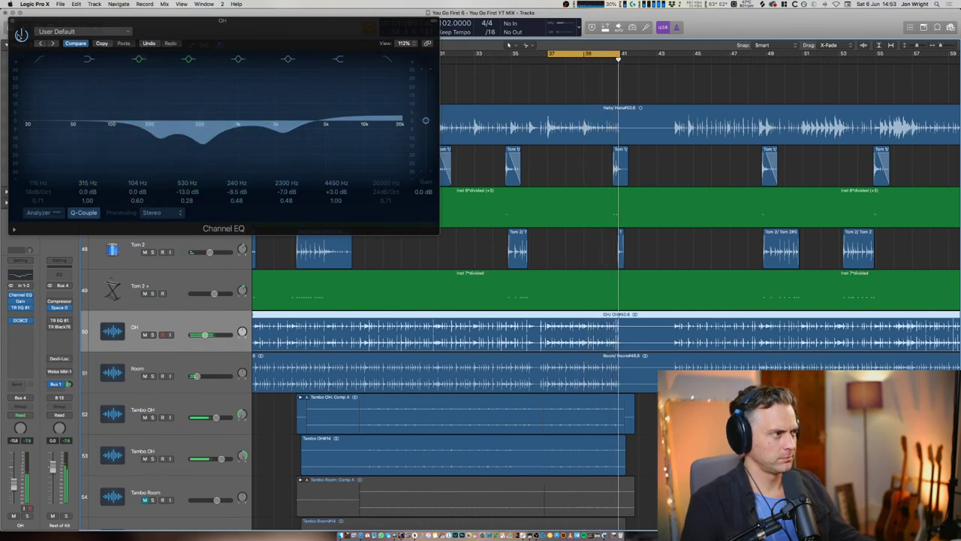
left_click(11, 21)
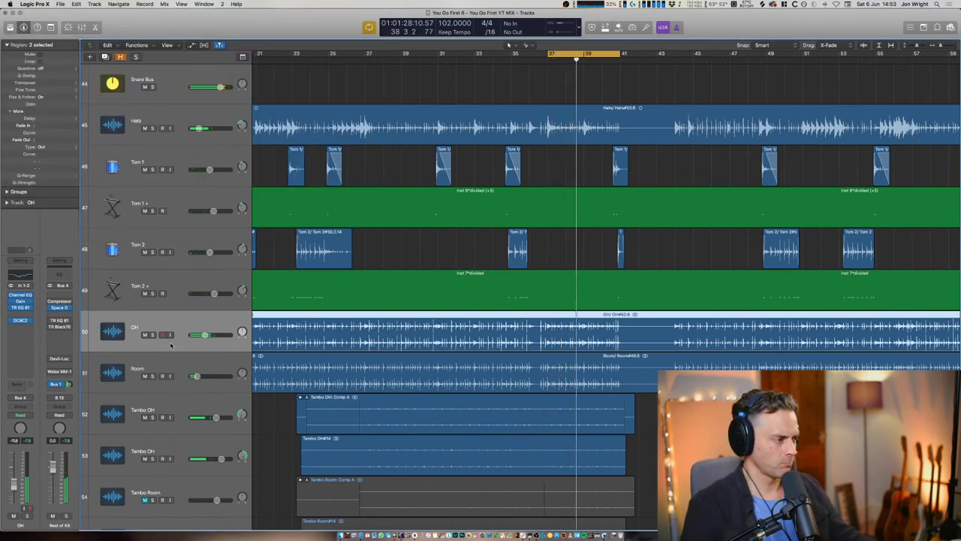
Step: On the Kit Master channel, set the Plus 10 dB compressor's output gain to 4.20 and raise the channel volume to -1.8 dB
scroll(146, 338, "down", 5)
scroll(152, 425, "down", 1)
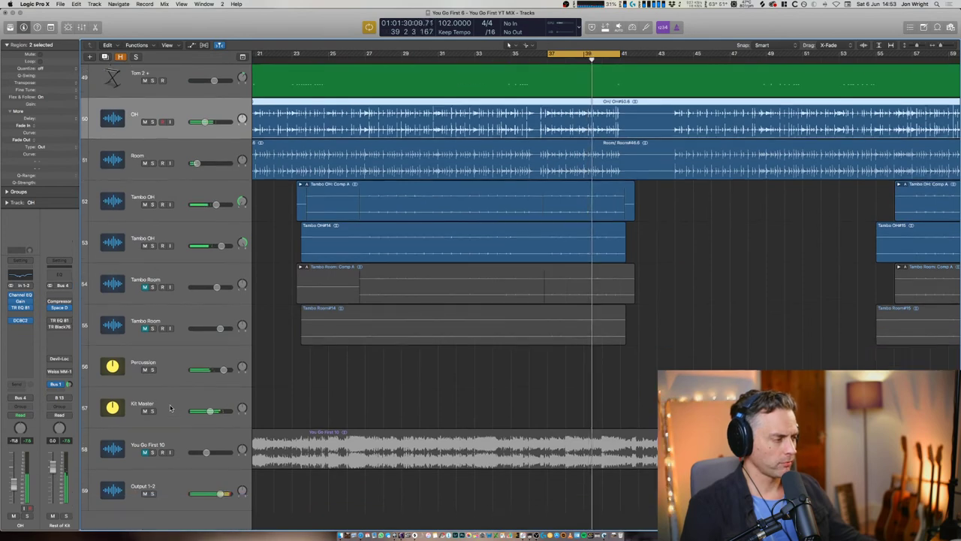
left_click(150, 416)
left_click(21, 374)
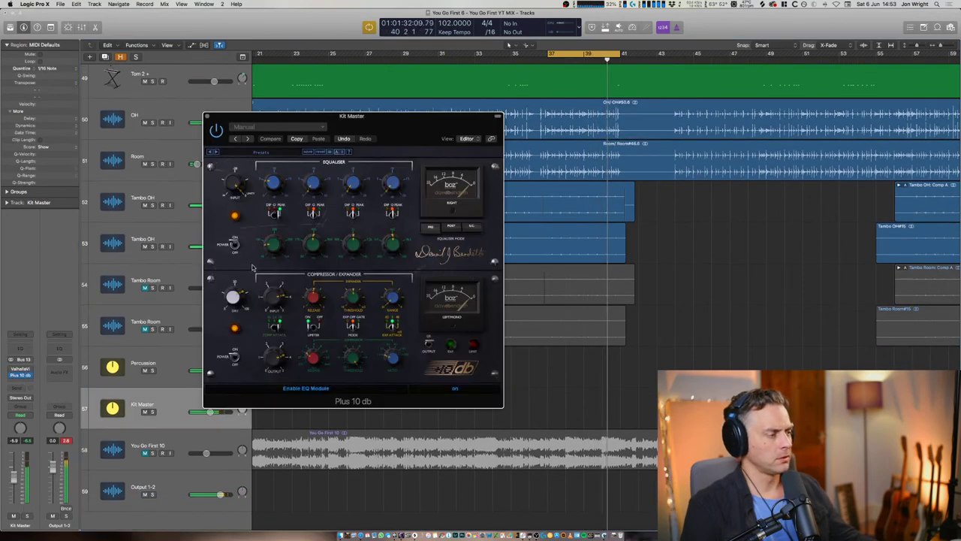
left_click_drag(274, 298, 274, 321)
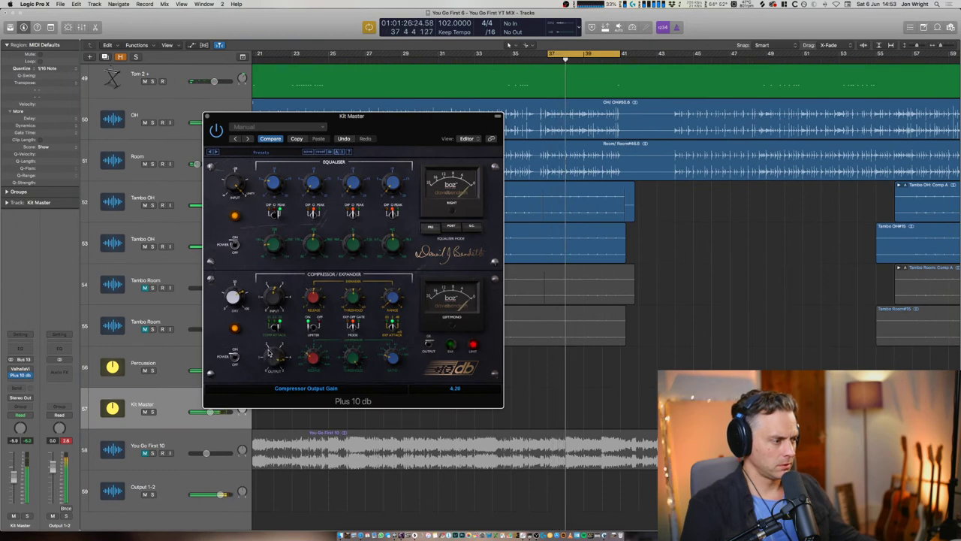
left_click_drag(12, 479, 13, 470)
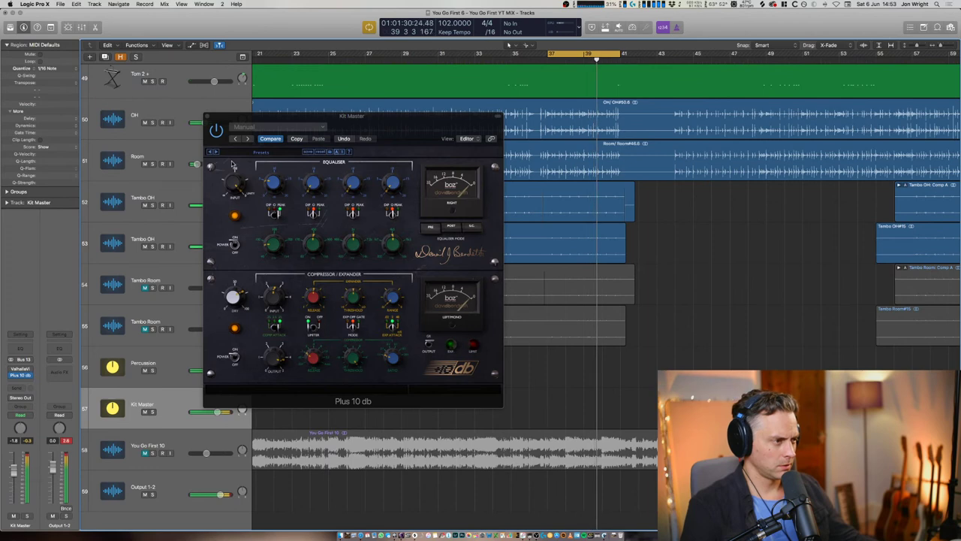
key("Down")
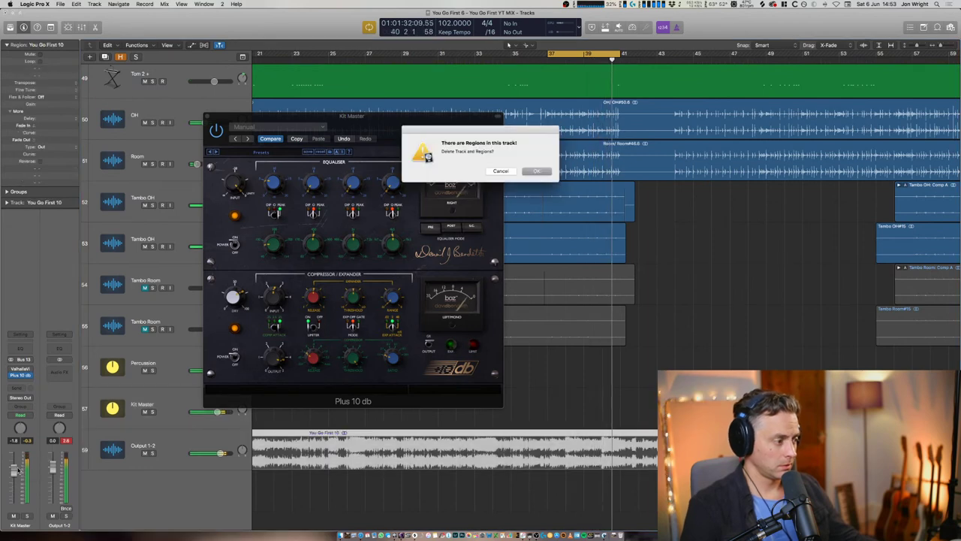
key("Escape")
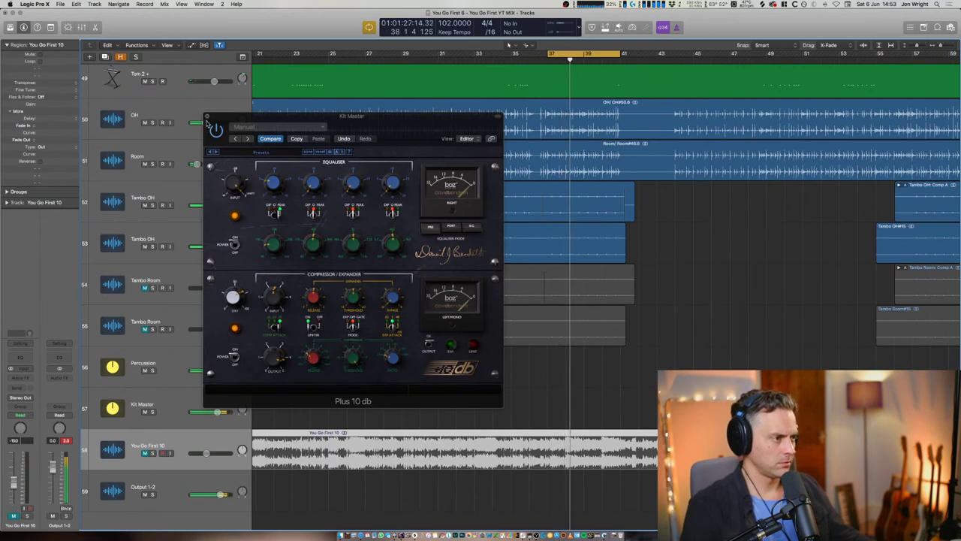
key("Up")
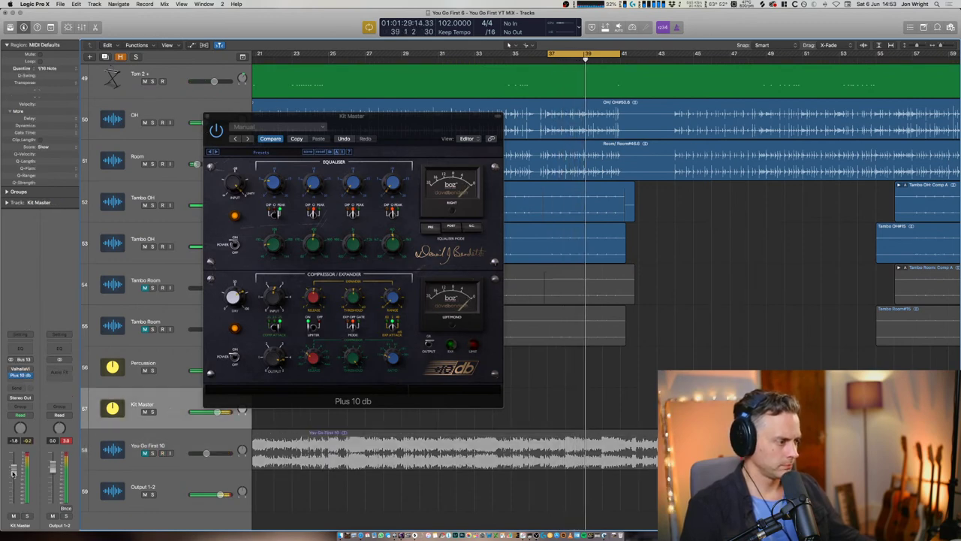
Step: Lower the Kit Master volume to about -3.5 dB, close its Plus 10 dB plug-in and extend the loop's start back to about bar 36
left_click_drag(12, 471, 13, 476)
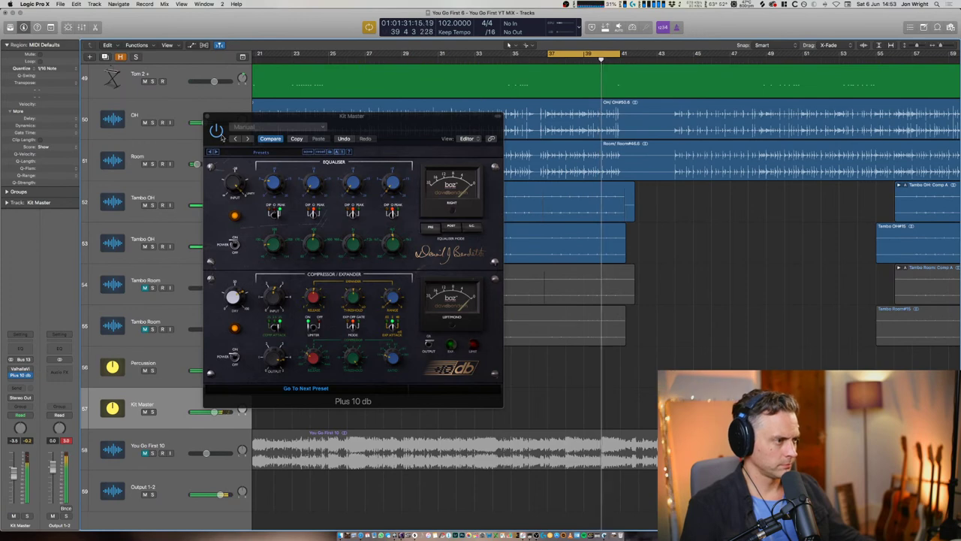
left_click(208, 118)
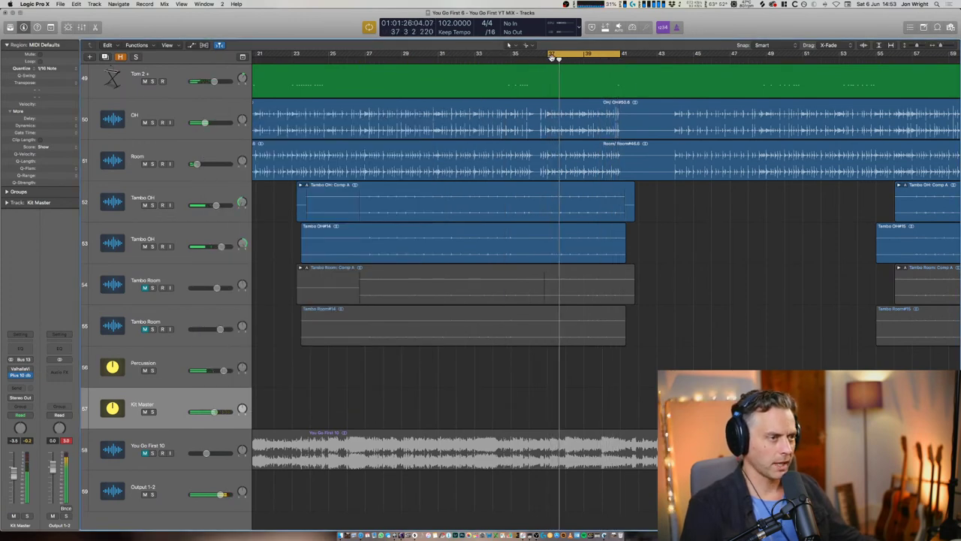
left_click_drag(551, 56, 535, 56)
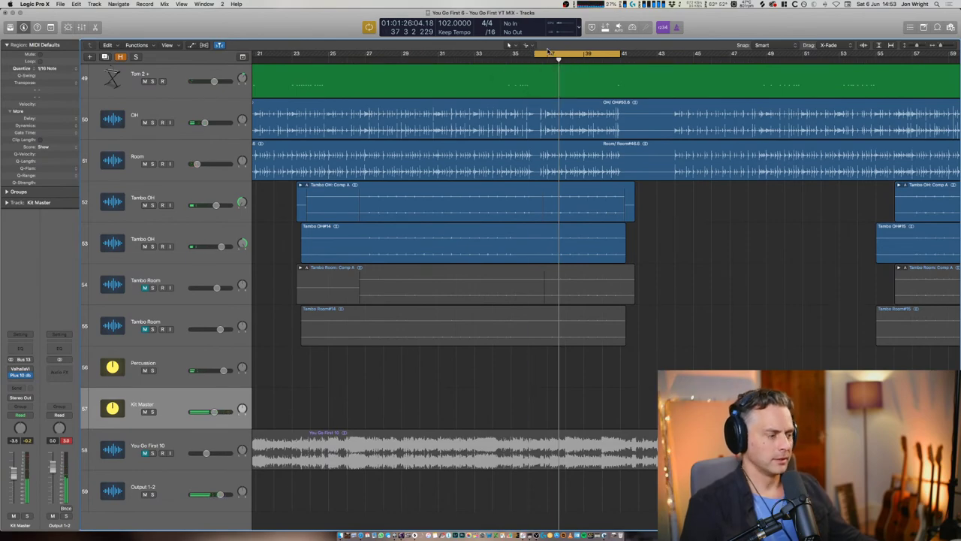
Step: Show the whole arrangement, play the song from about bar 5 and check the Vox master bus and Kit Master channels
key("z")
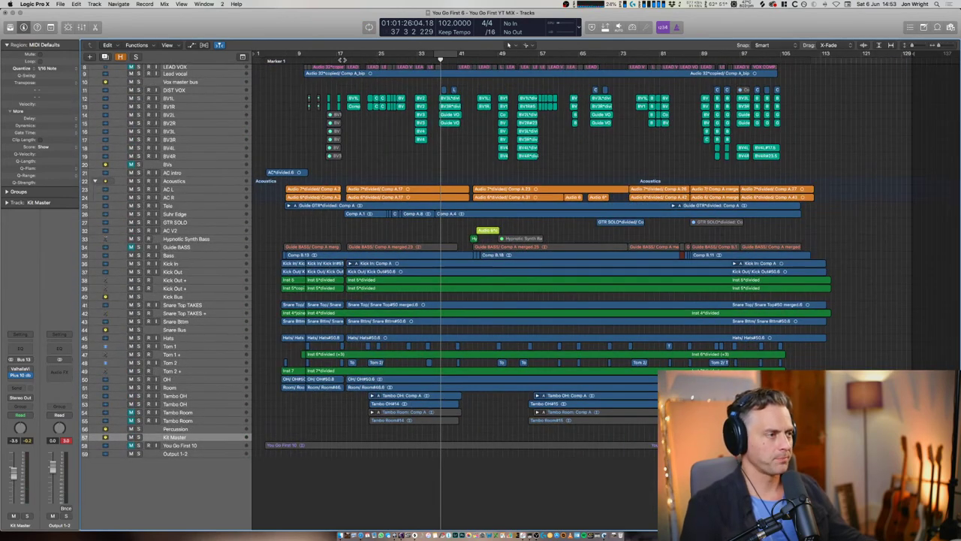
left_click(280, 58)
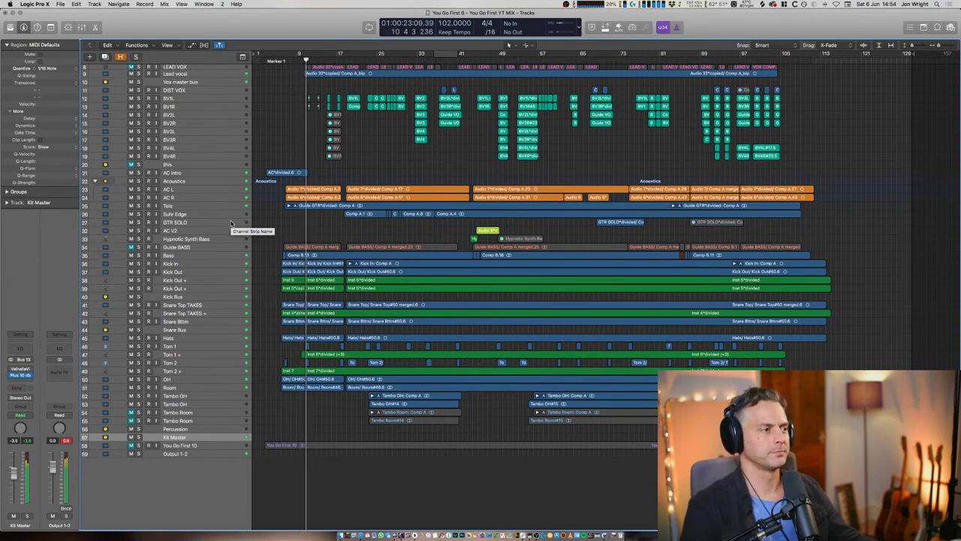
left_click(188, 82)
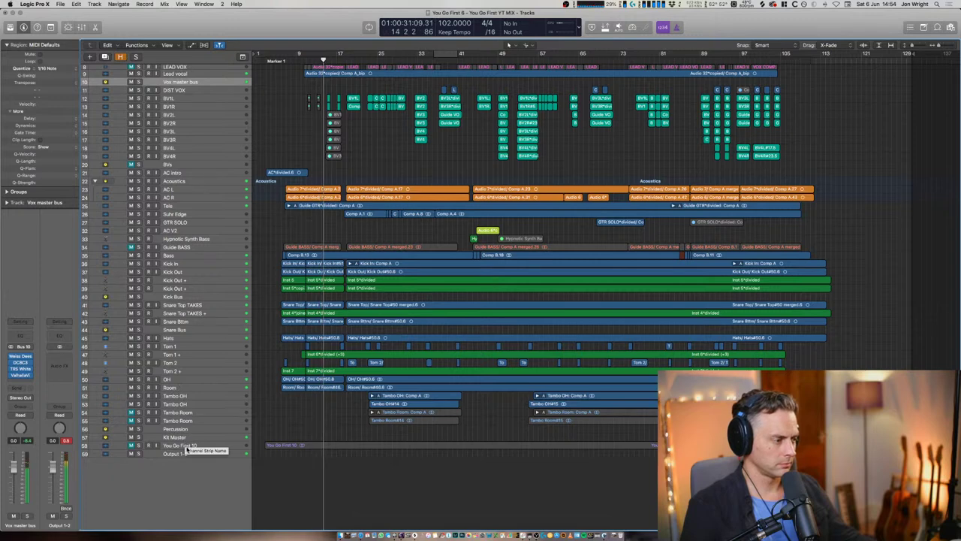
left_click(177, 436)
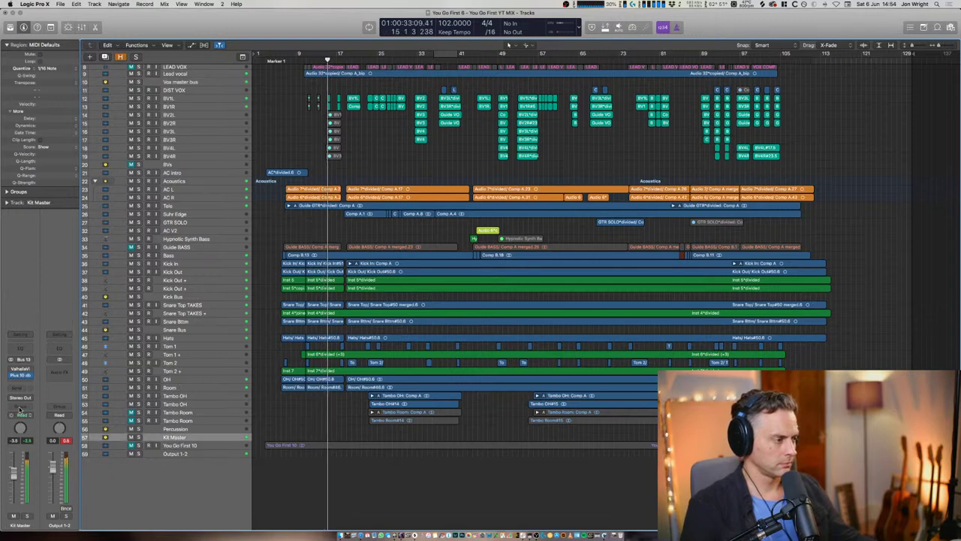
Step: Select the Snare Bus during playback and adjust its send to the Bus 14 reverb
scroll(256, 331, "up", 4)
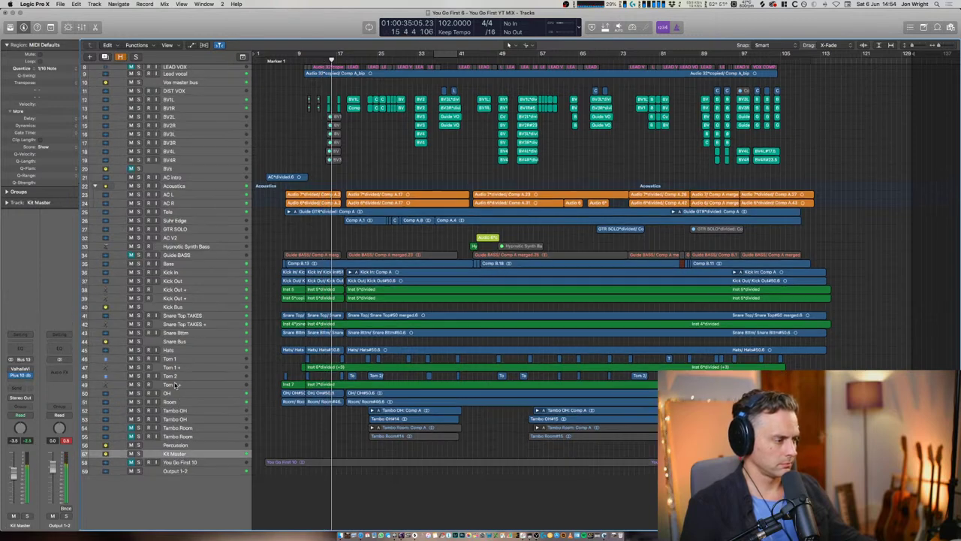
scroll(256, 330, "down", 1)
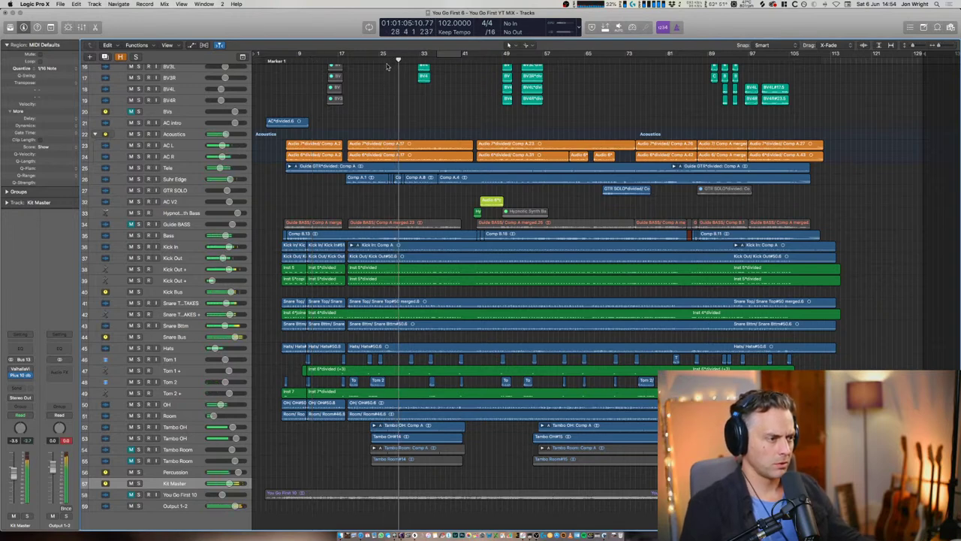
left_click(178, 338)
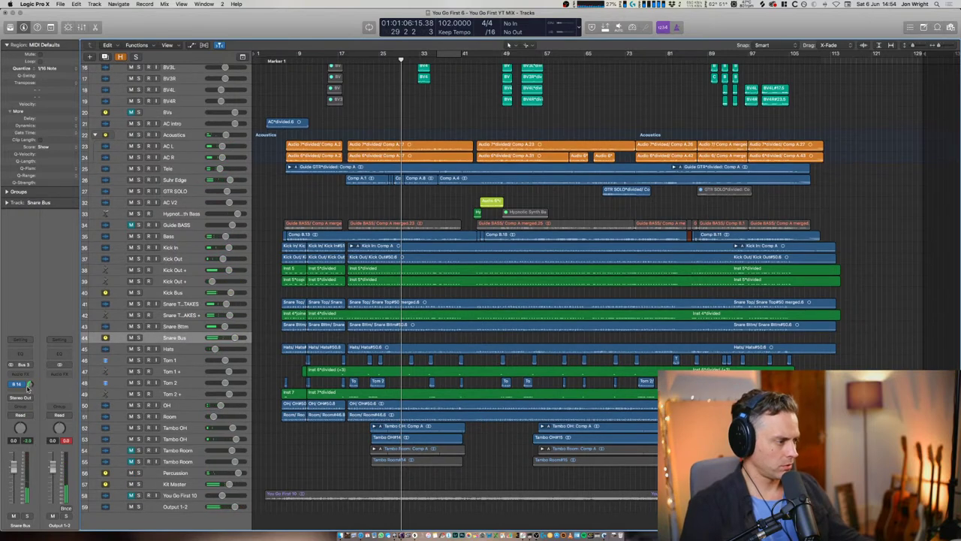
left_click(27, 385)
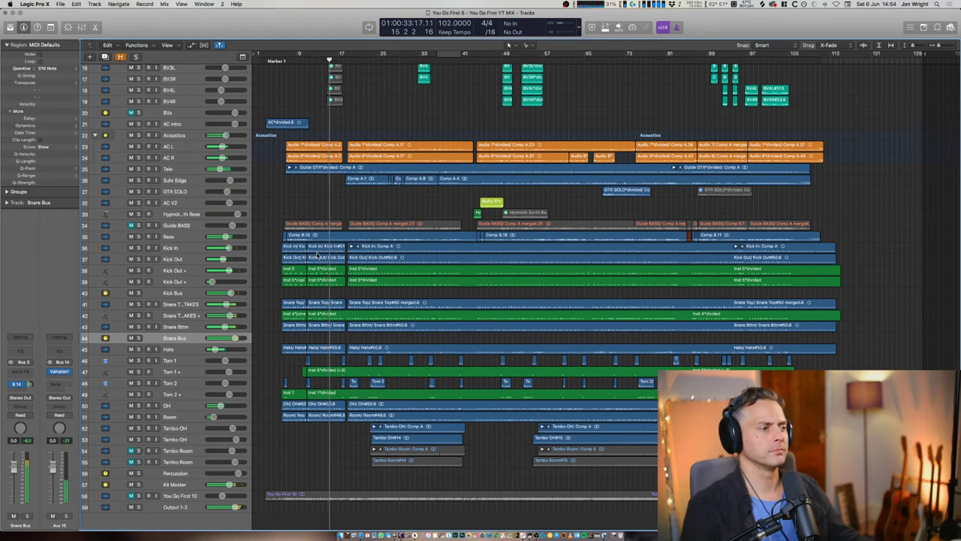
Step: Insert the Softube Weiss Deess de-esser on the BVs bus
scroll(295, 148, "up", 5)
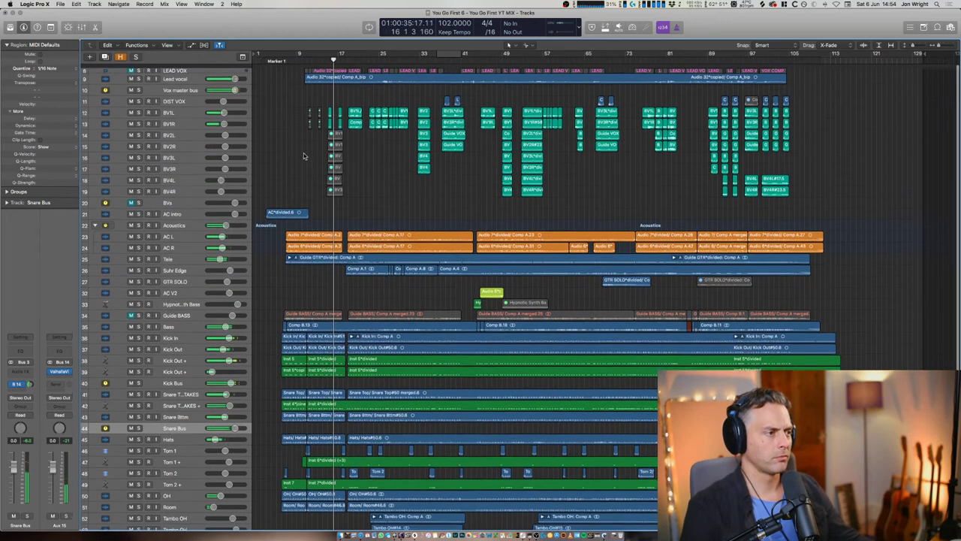
key("super+Right")
key("super+Right")
key("super+Right")
key("super+Right")
key("super+Right")
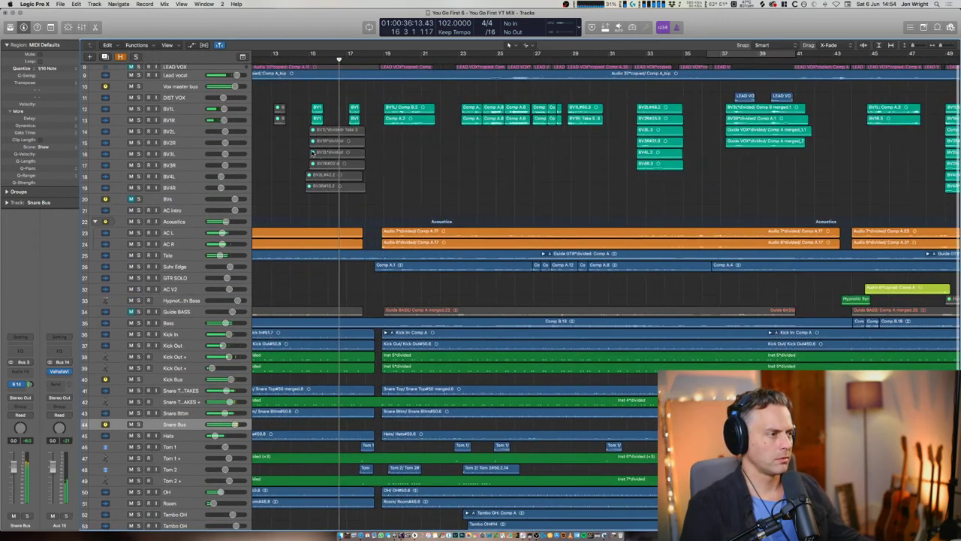
left_click(181, 108)
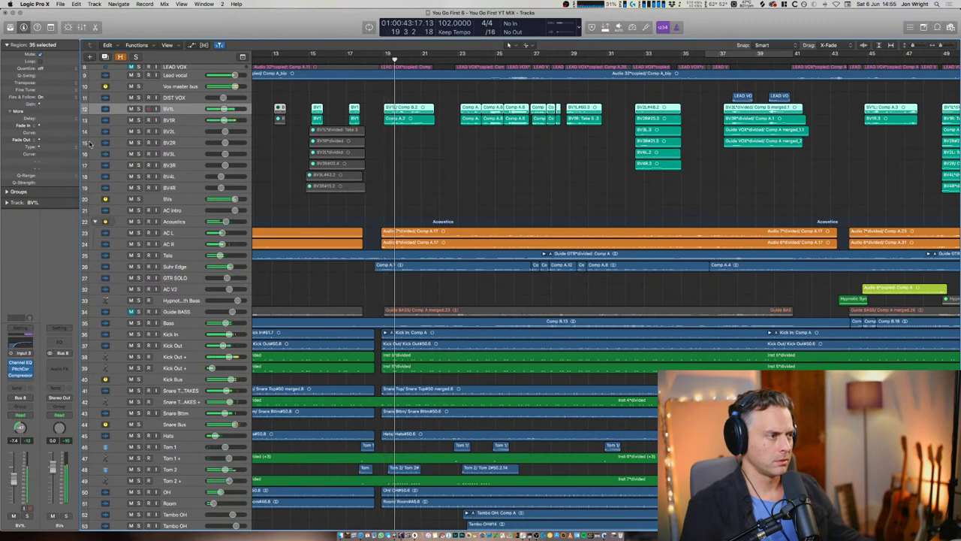
left_click(113, 199)
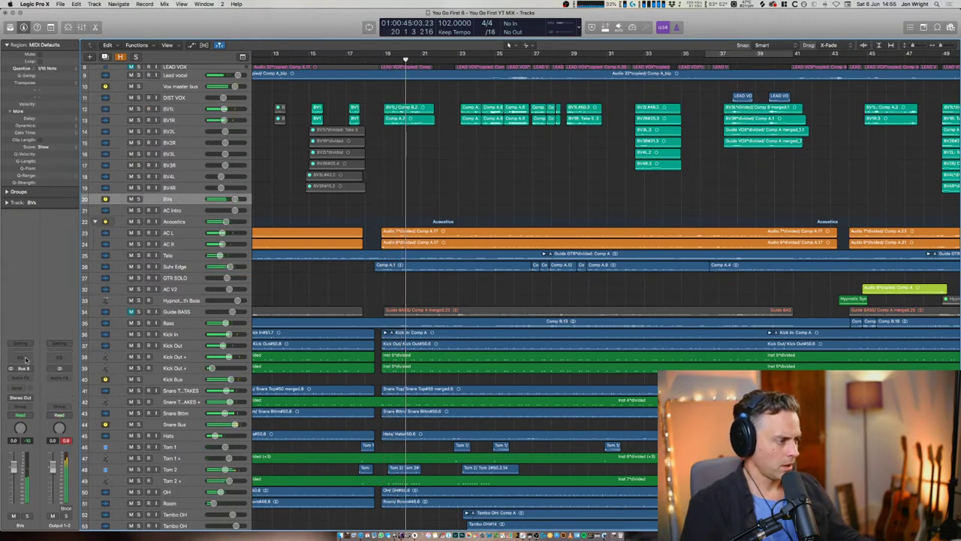
left_click(20, 378)
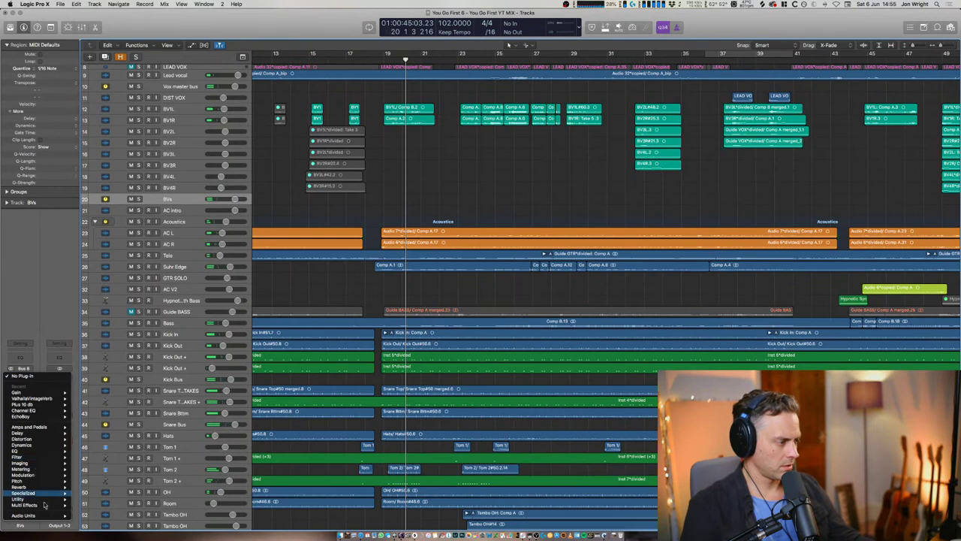
mouse_move(27, 518)
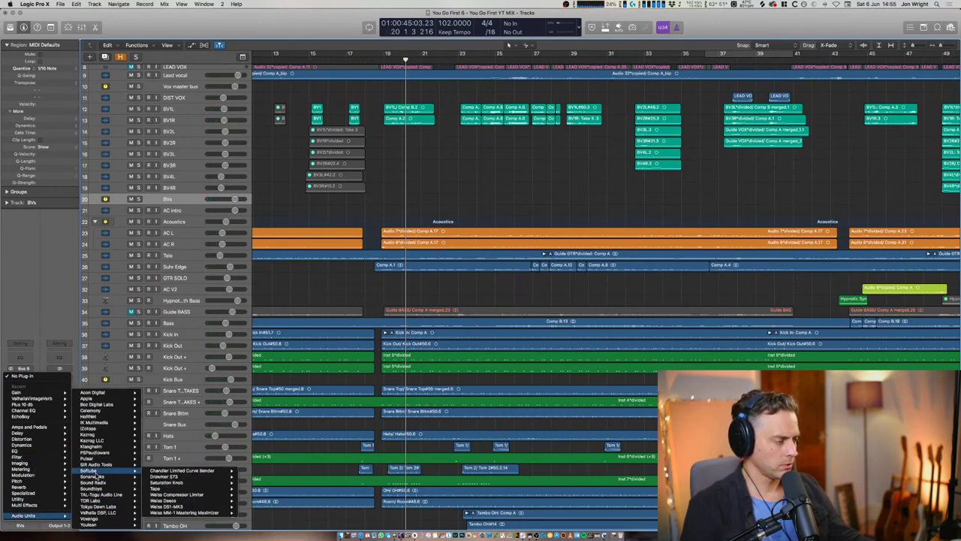
mouse_move(99, 473)
mouse_move(196, 495)
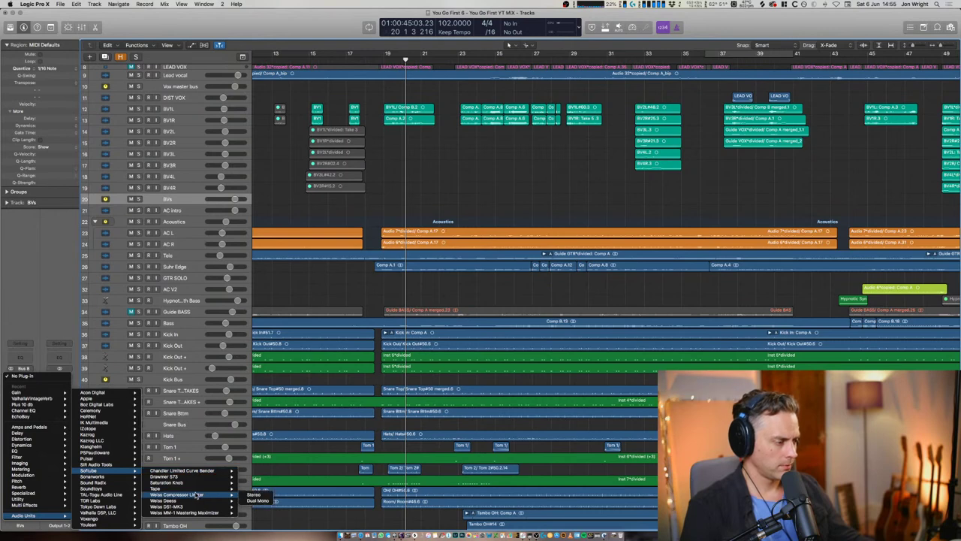
left_click(254, 501)
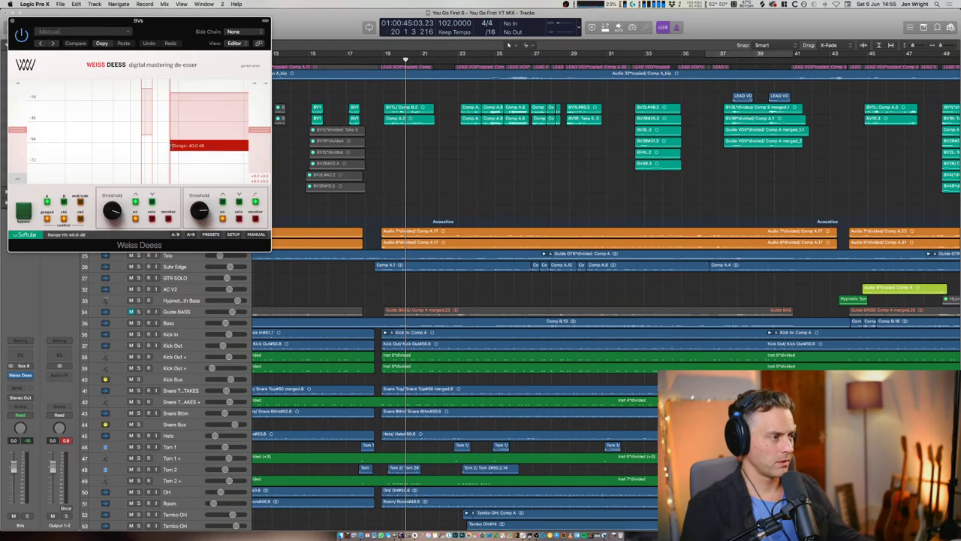
Step: Extend the Weiss Deess upper band to lower frequencies, adjust its threshold against the playing backing vocals and close the plug-in
left_click_drag(165, 87, 113, 86)
left_click_drag(172, 94, 172, 125)
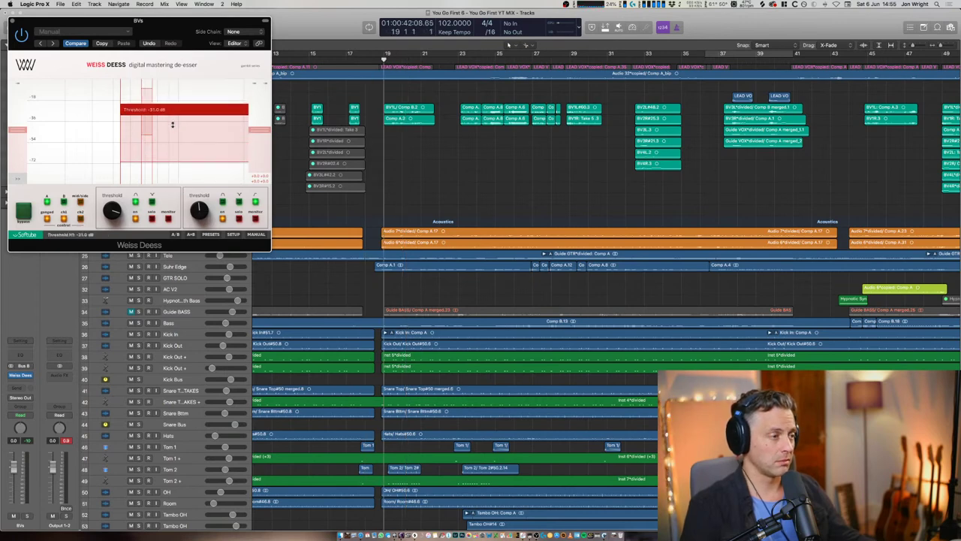
key("space")
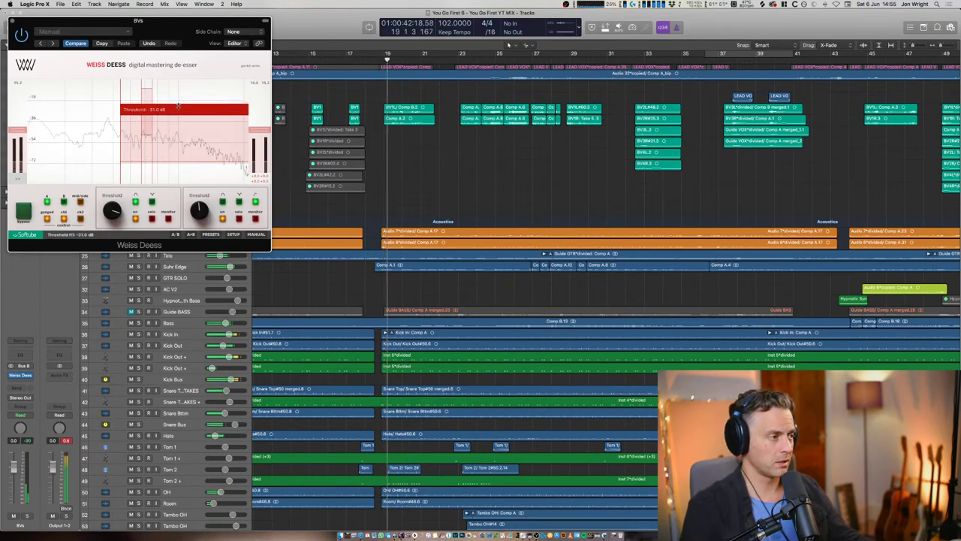
left_click_drag(177, 108, 178, 113)
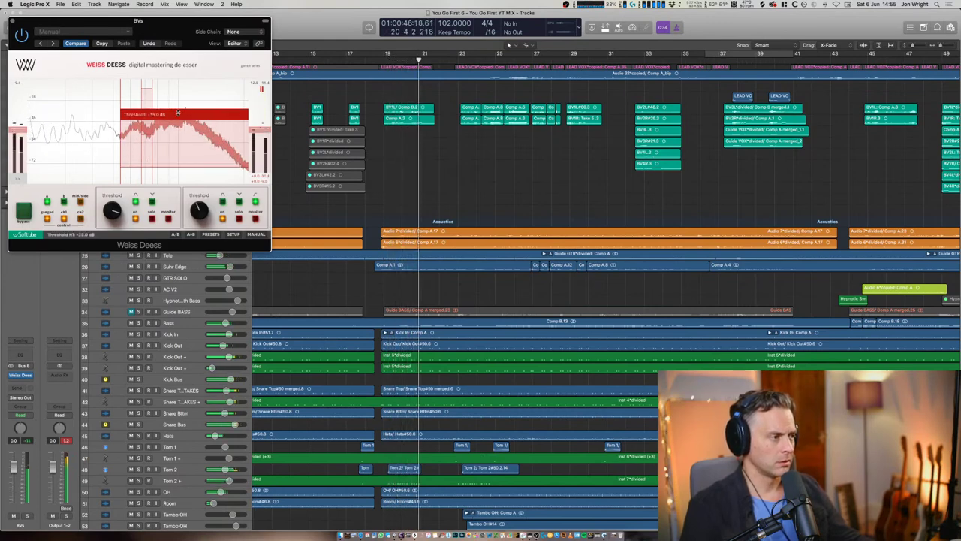
left_click_drag(178, 112, 178, 103)
left_click(13, 22)
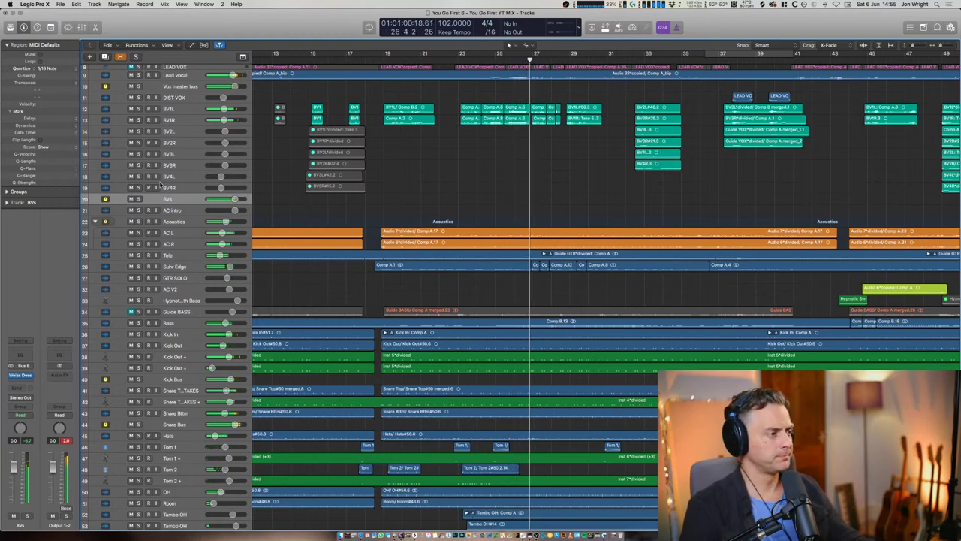
Step: Add a Channel EQ to the BVs bus with -2.0 dB at 400 Hz, a -3.0 dB high shelf at 6800 Hz and a low cut
double_click(20, 354)
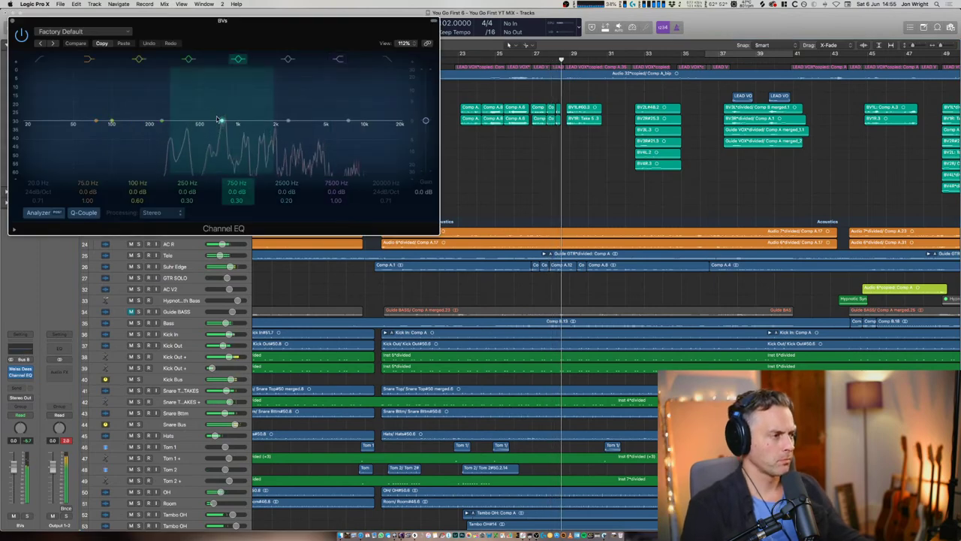
left_click_drag(161, 124, 188, 128)
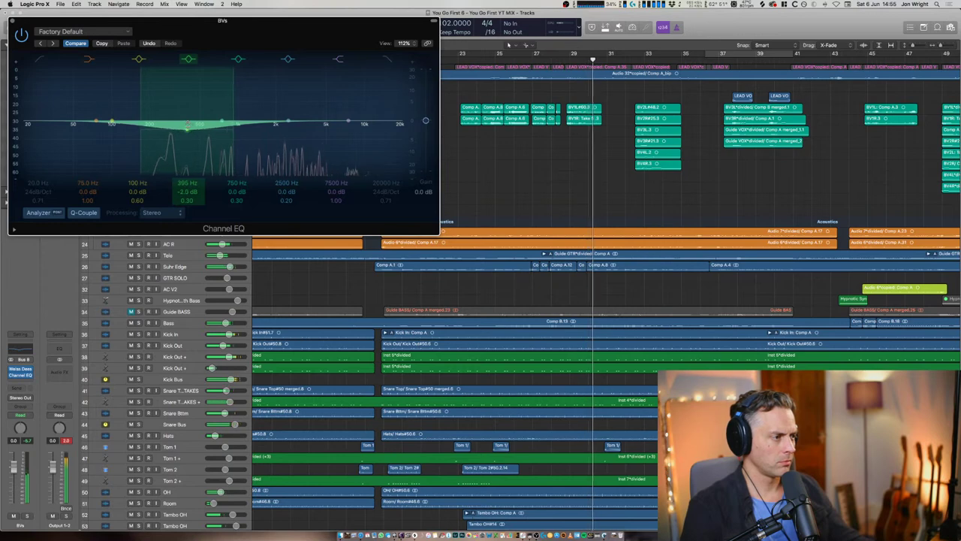
left_click_drag(345, 120, 342, 127)
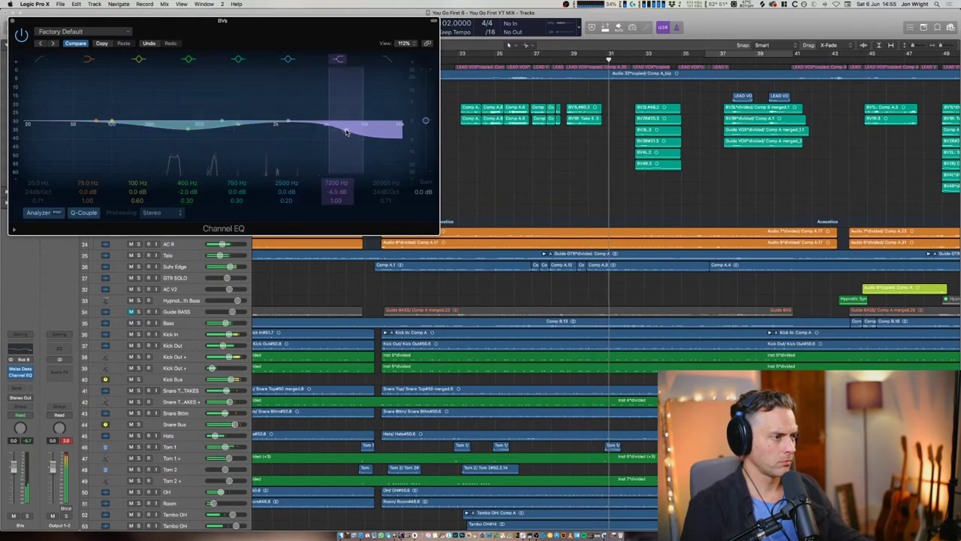
left_click(39, 58)
left_click_drag(33, 182, 33, 139)
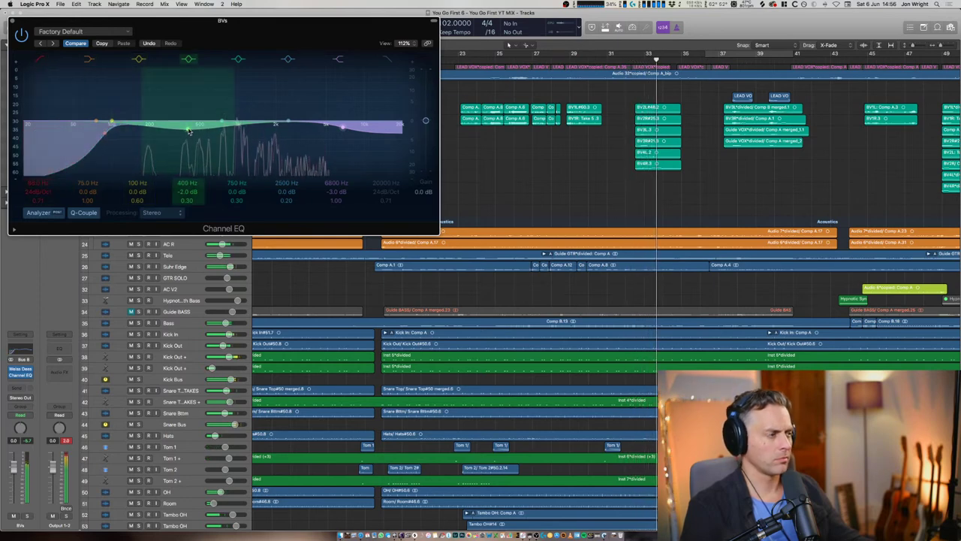
left_click(12, 21)
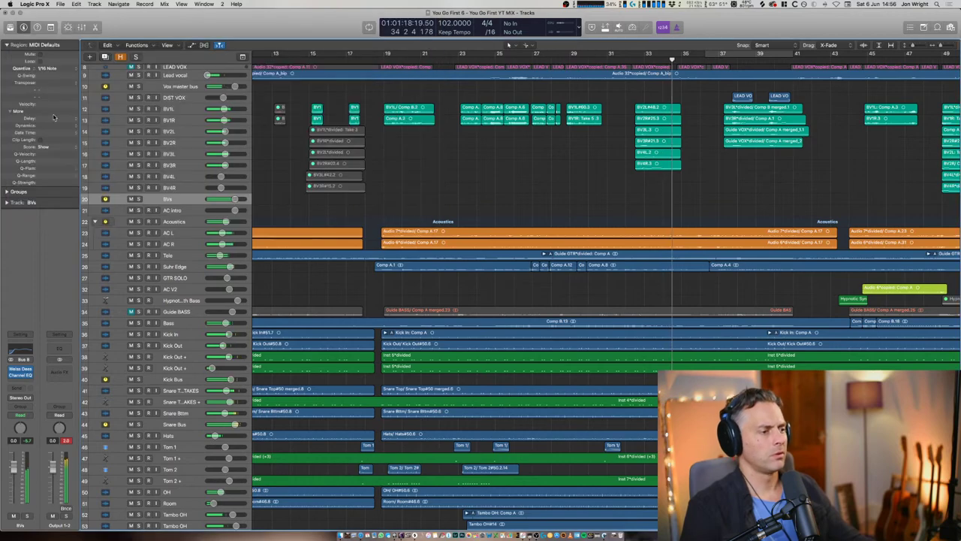
Step: Pan the Suhr Edge guitar right to +63 and check the pan positions of the drum and tambourine tracks
scroll(639, 321, "down", 5)
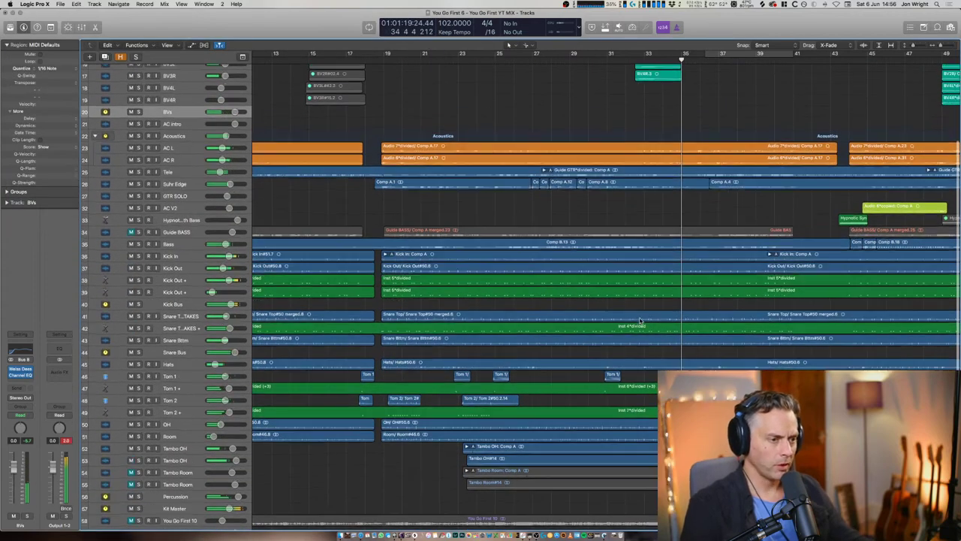
scroll(639, 321, "up", 3)
scroll(574, 306, "right", 1)
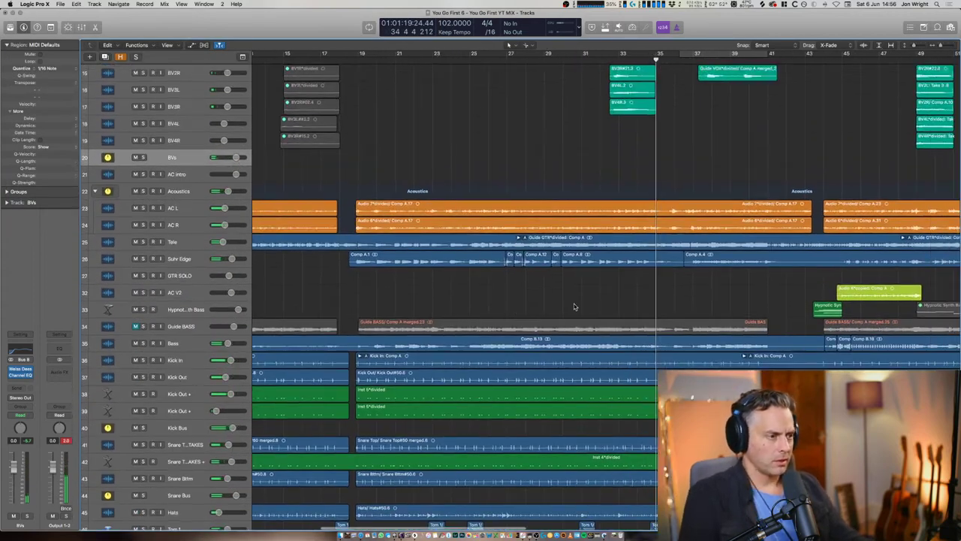
left_click(175, 261)
scroll(237, 273, "up", 3)
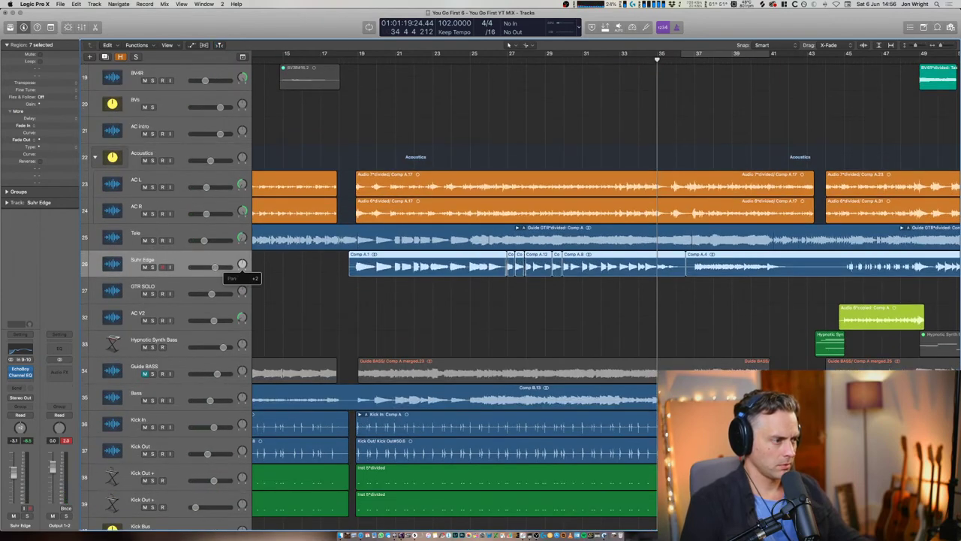
scroll(284, 427, "down", 5)
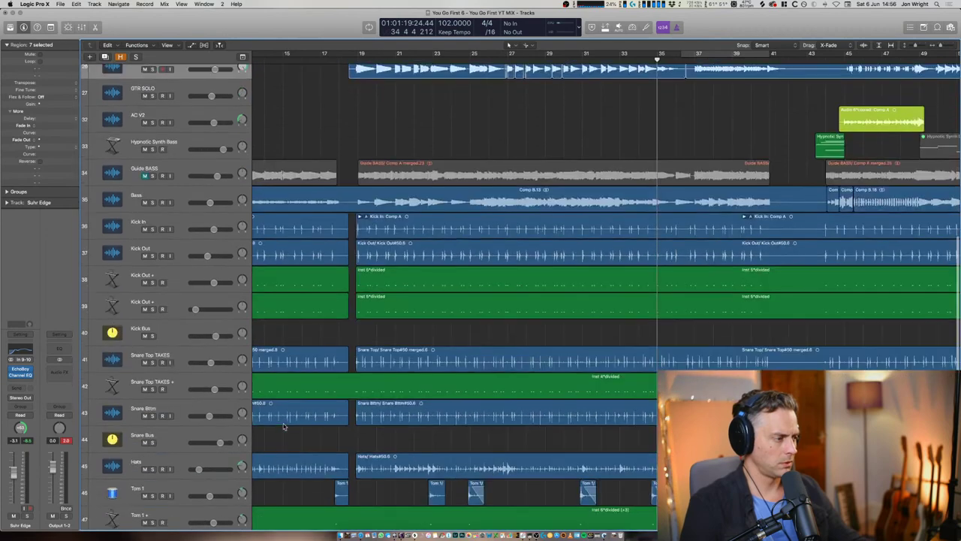
scroll(284, 426, "down", 8)
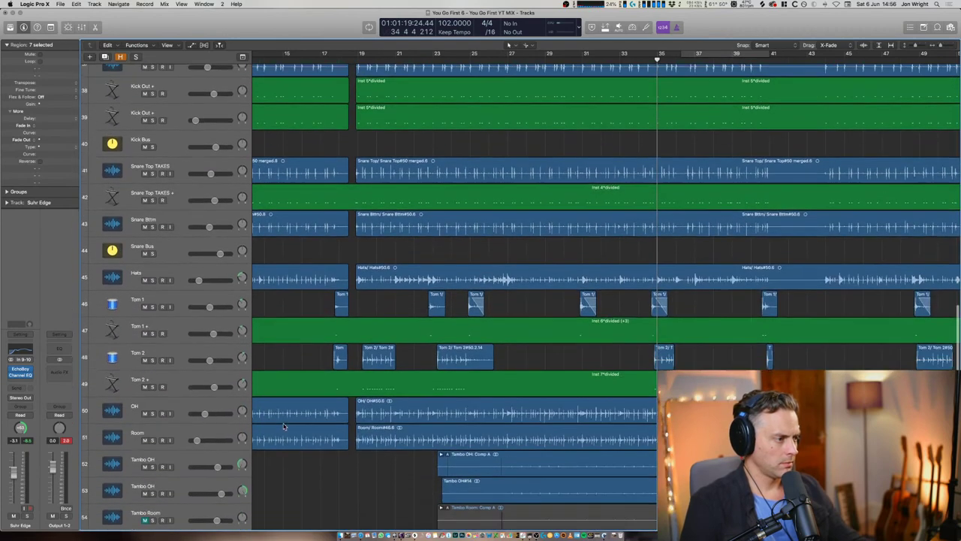
scroll(219, 365, "down", 2)
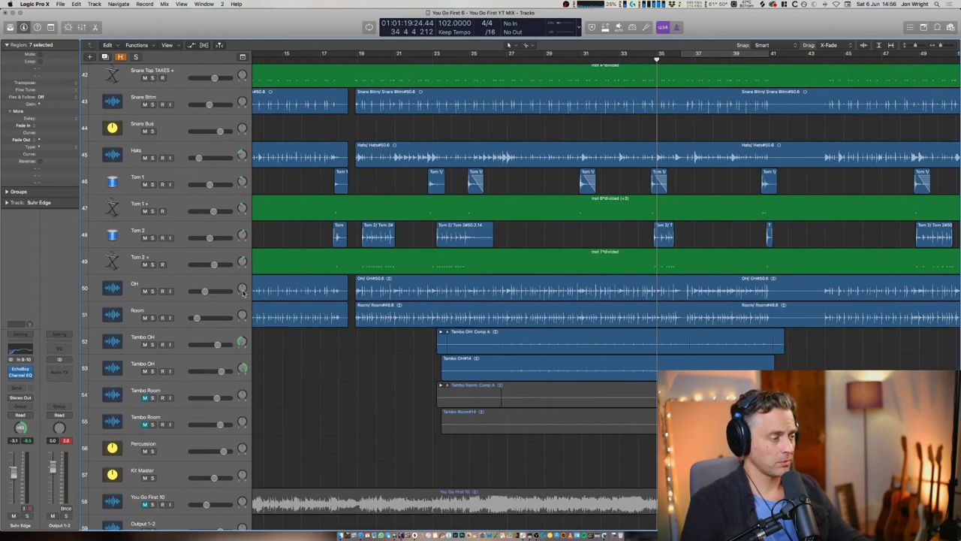
scroll(260, 356, "down", 1)
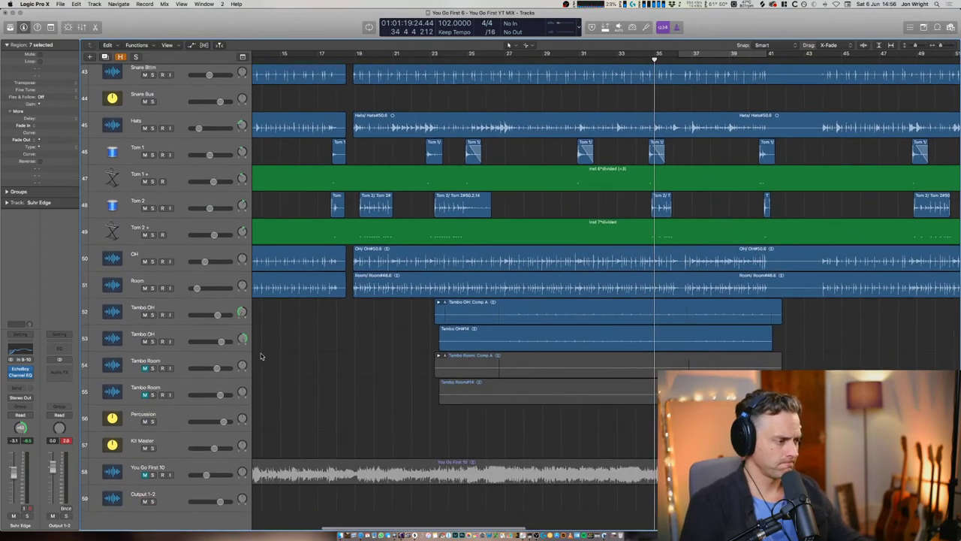
Step: Play from about bar 26 and set the Suhr Edge volume to about -2.8 dB and the Tele volume to about -7.8 dB
scroll(261, 356, "up", 12)
scroll(261, 356, "up", 1)
key("space")
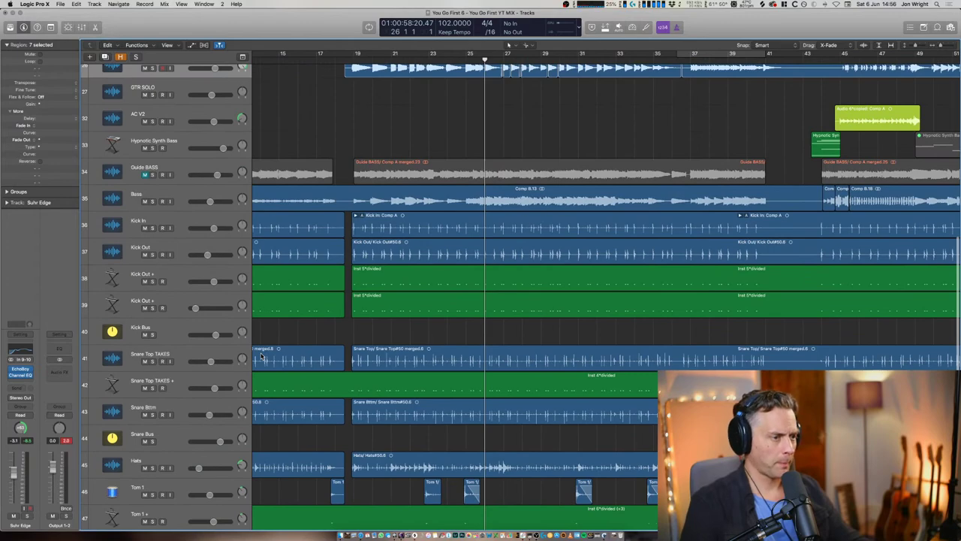
scroll(331, 312, "up", 8)
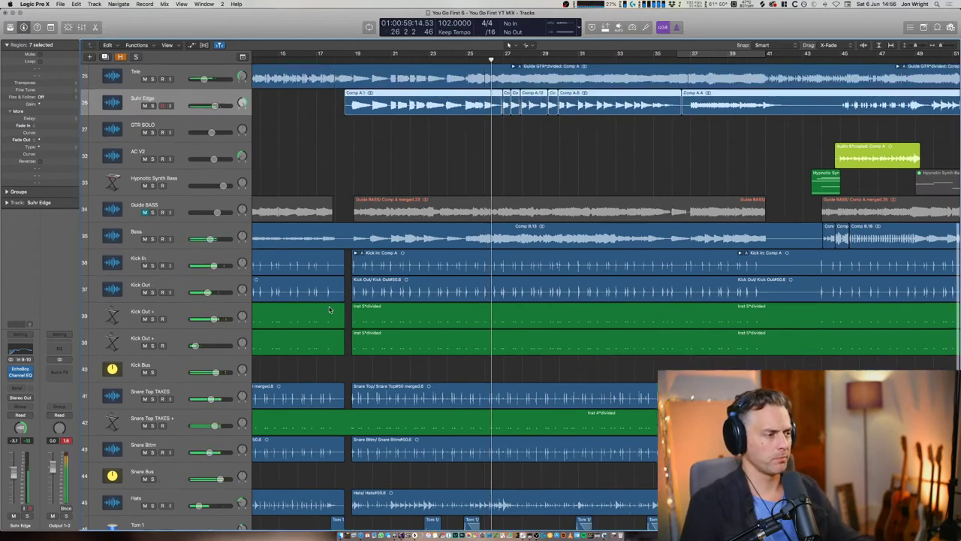
scroll(318, 421, "down", 3)
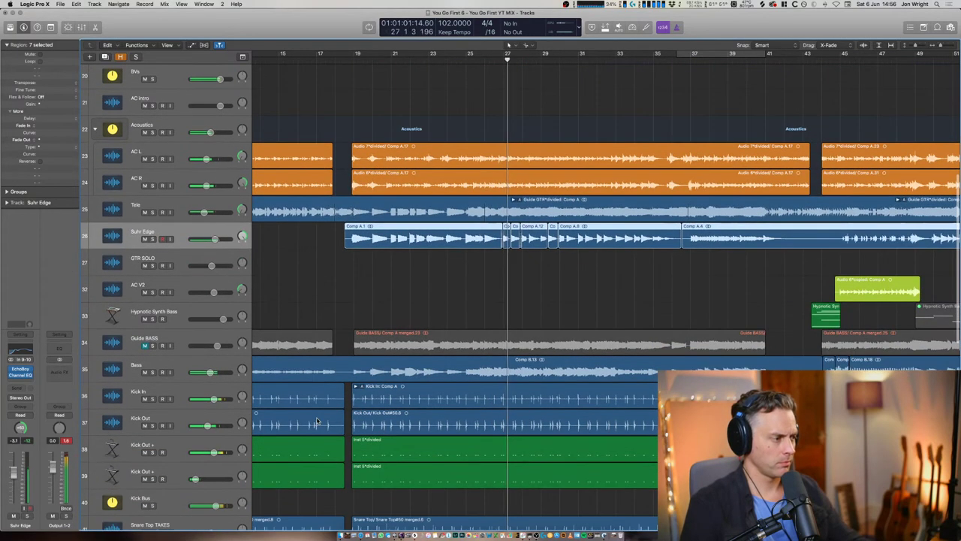
scroll(318, 420, "up", 3)
left_click_drag(214, 307, 208, 280)
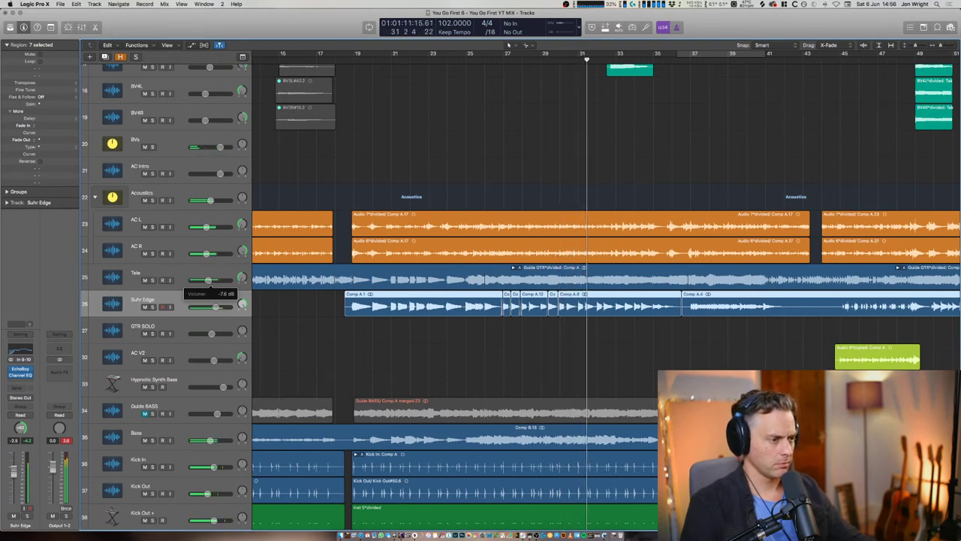
Step: Lower the BVs bus volume to about -2.1 dB while the full mix plays
key("super+Up")
key("super+Up")
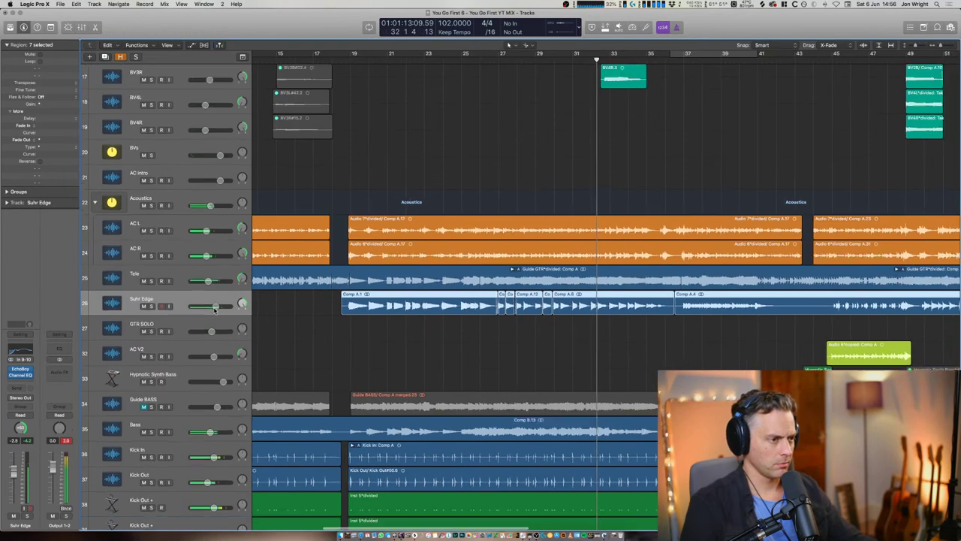
key("super+Left")
key("super+Left")
key("super+Left")
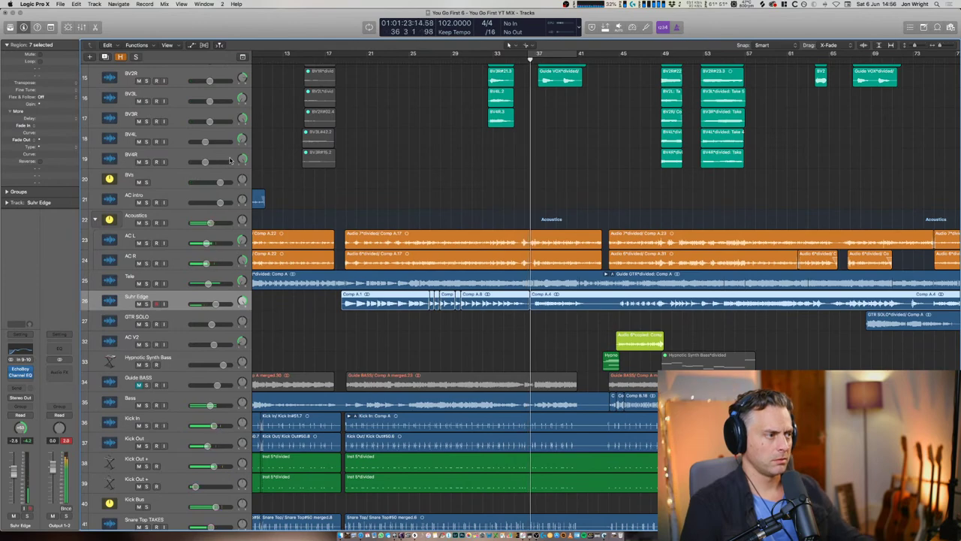
scroll(182, 77, "up", 5)
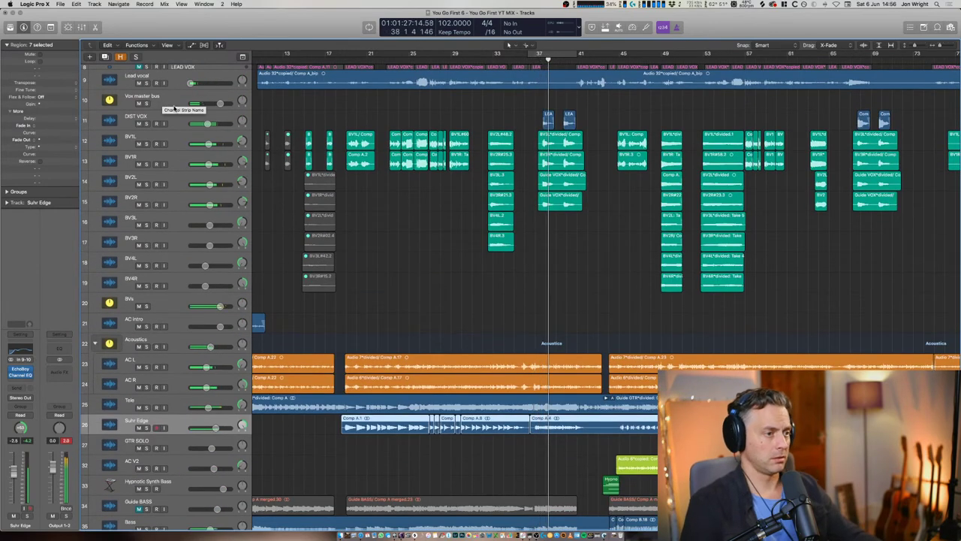
left_click_drag(219, 306, 217, 307)
left_click(217, 306)
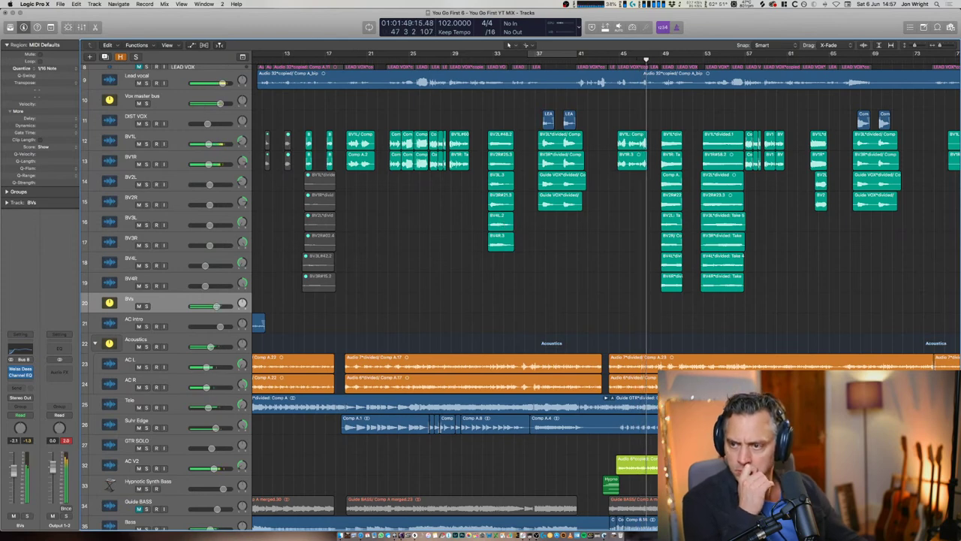
key("super+Tab")
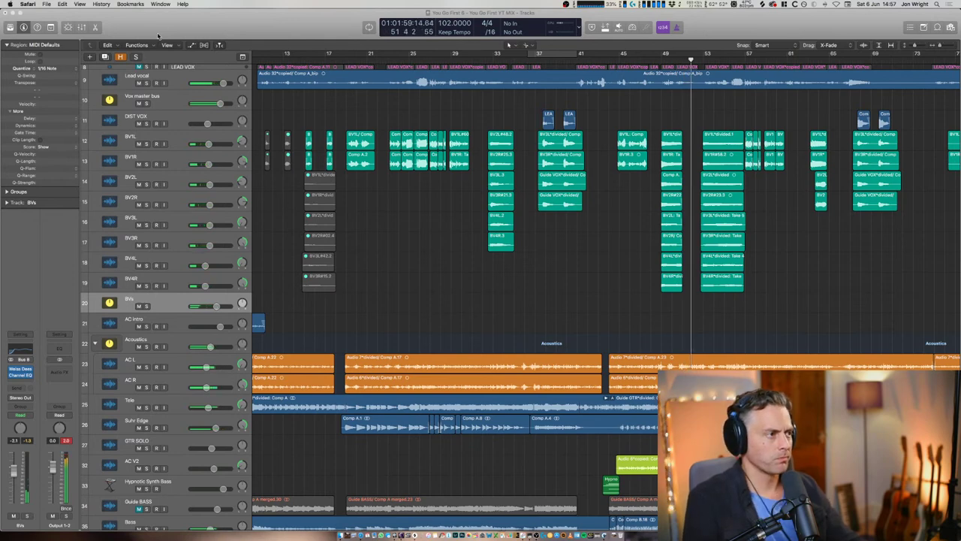
left_click(179, 26)
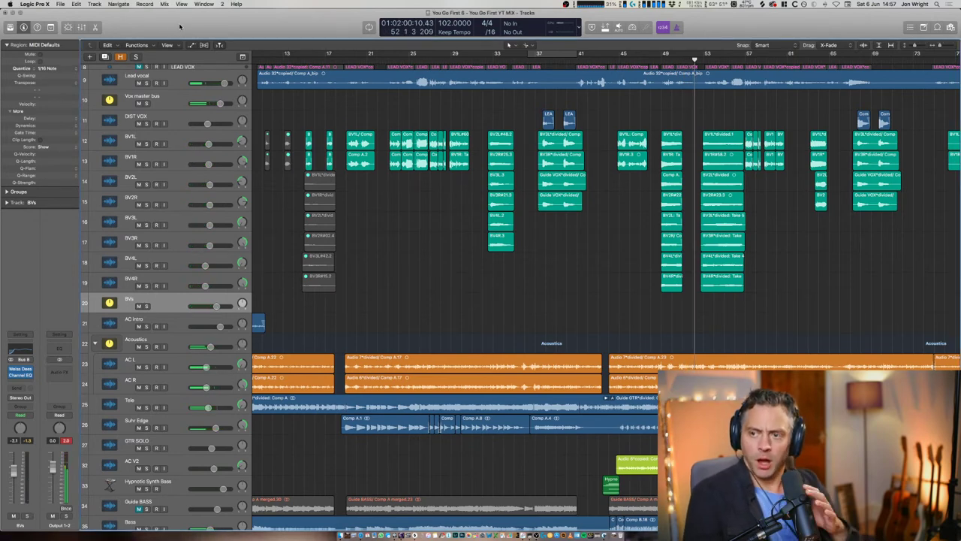
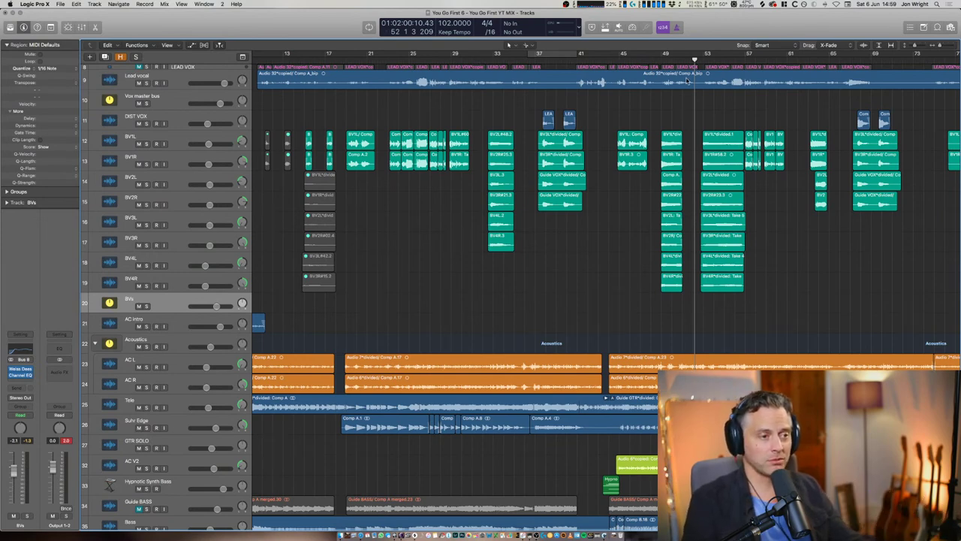
Step: Move the playhead to bars 51, 61 and finally 25, and play the full mix from there
left_click(681, 59)
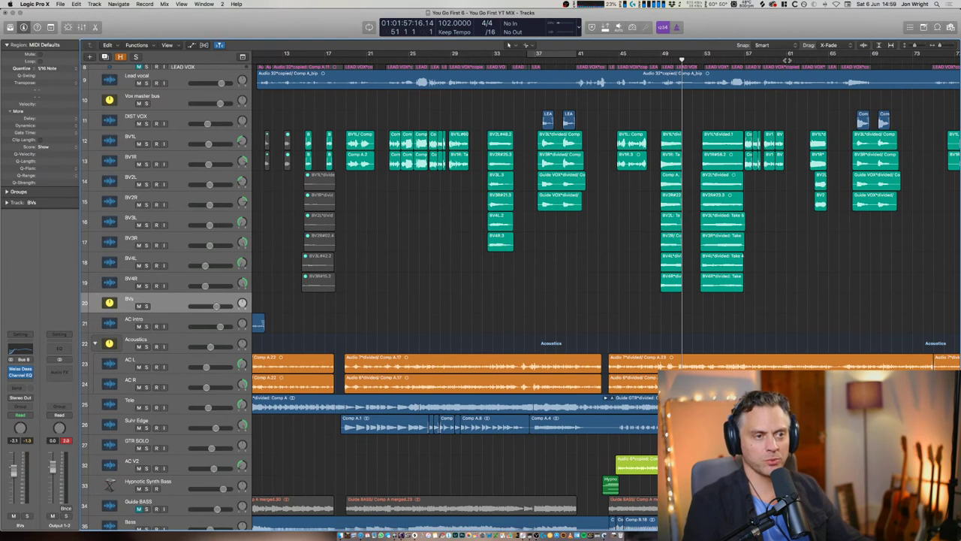
left_click(787, 59)
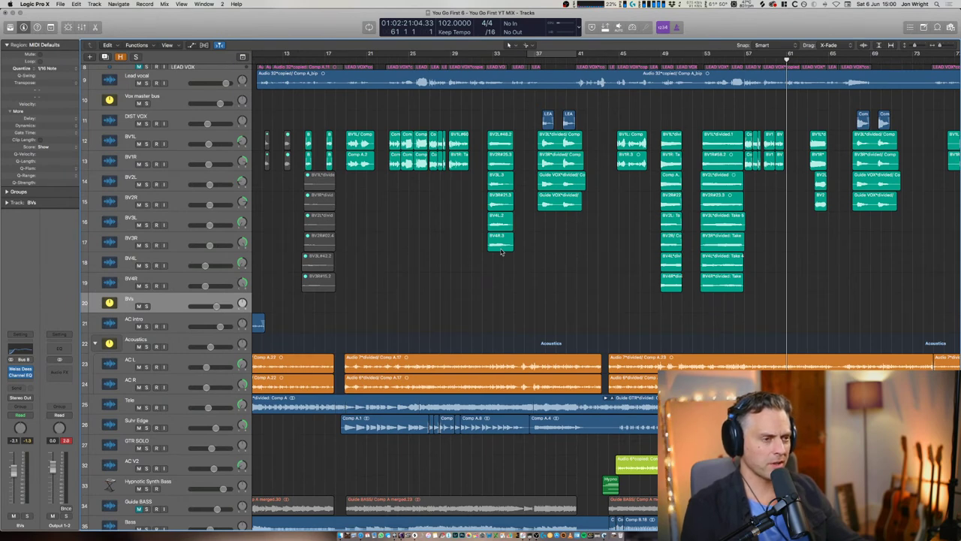
left_click(411, 59)
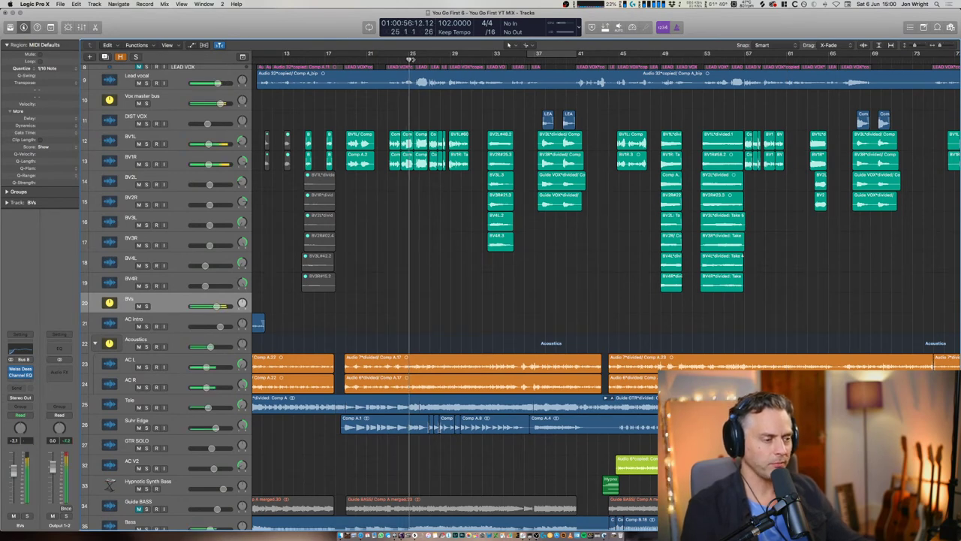
key("space")
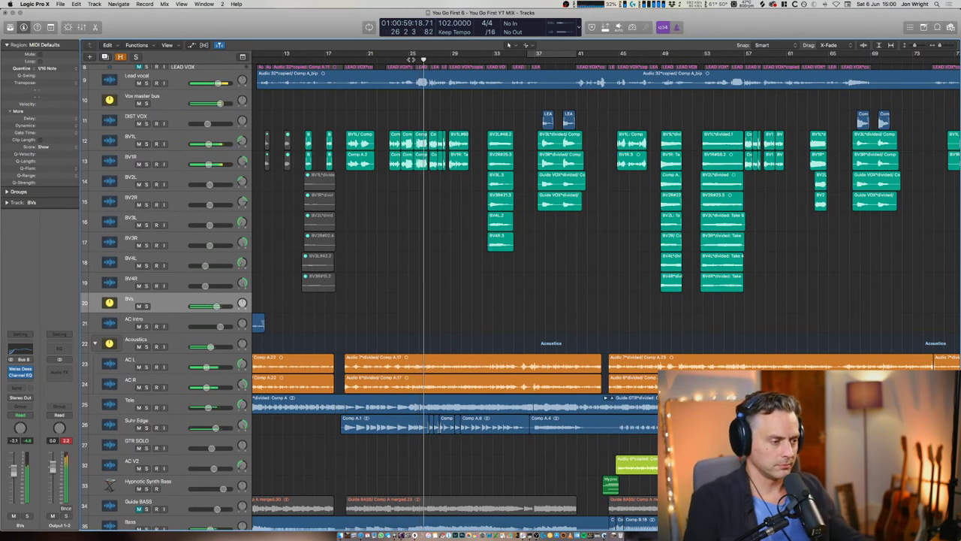
Step: Solo the You Go First 10 reference track, raise its volume slightly, and unsolo it to compare its playback with the current mix
scroll(152, 326, "down", 1)
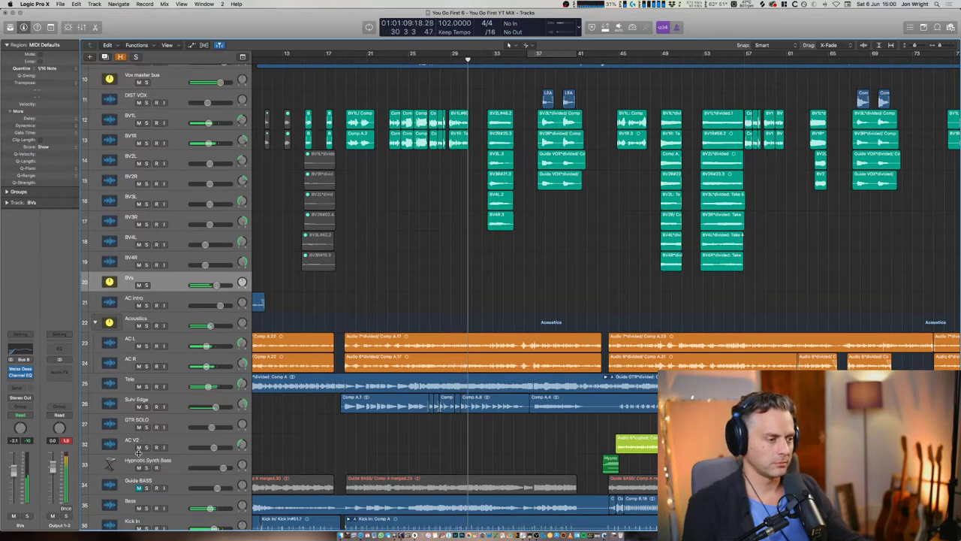
scroll(138, 452, "down", 15)
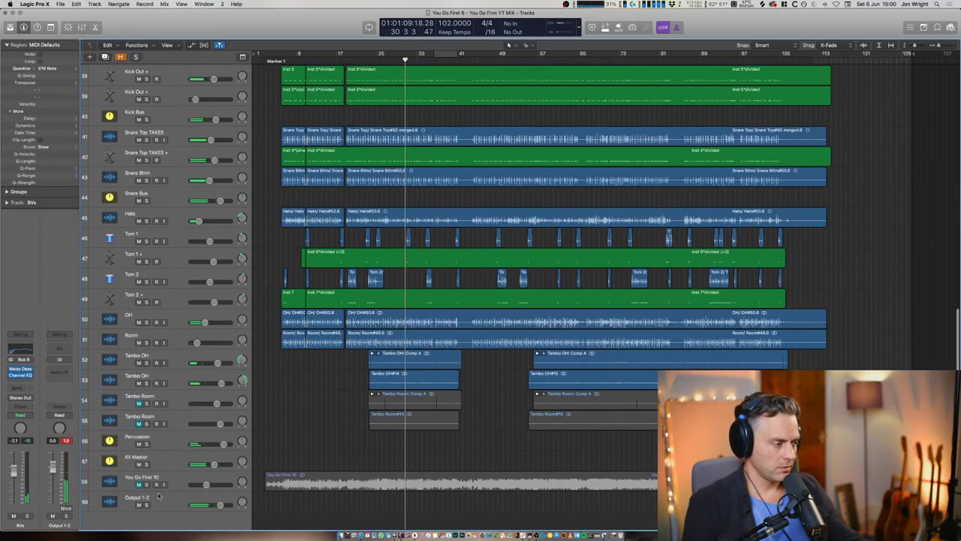
left_click(148, 485)
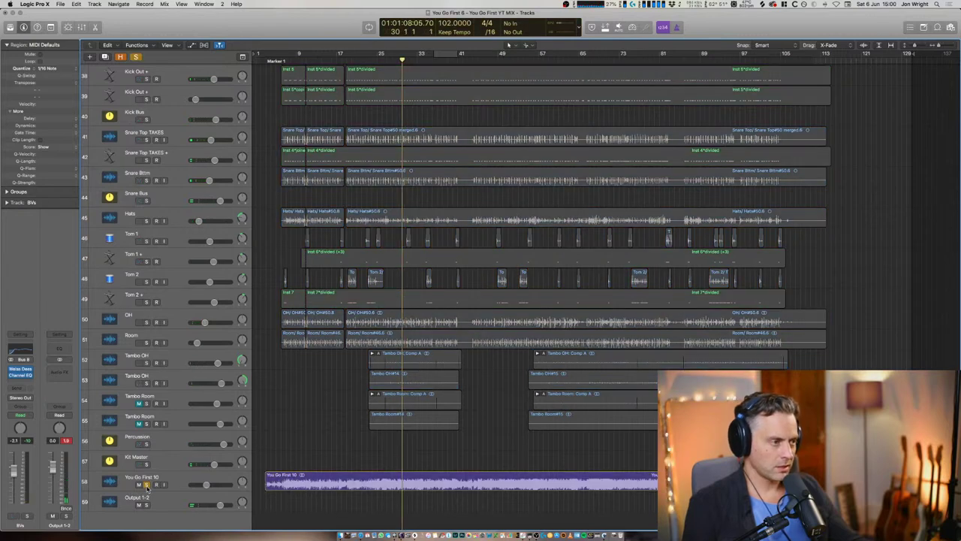
key("space")
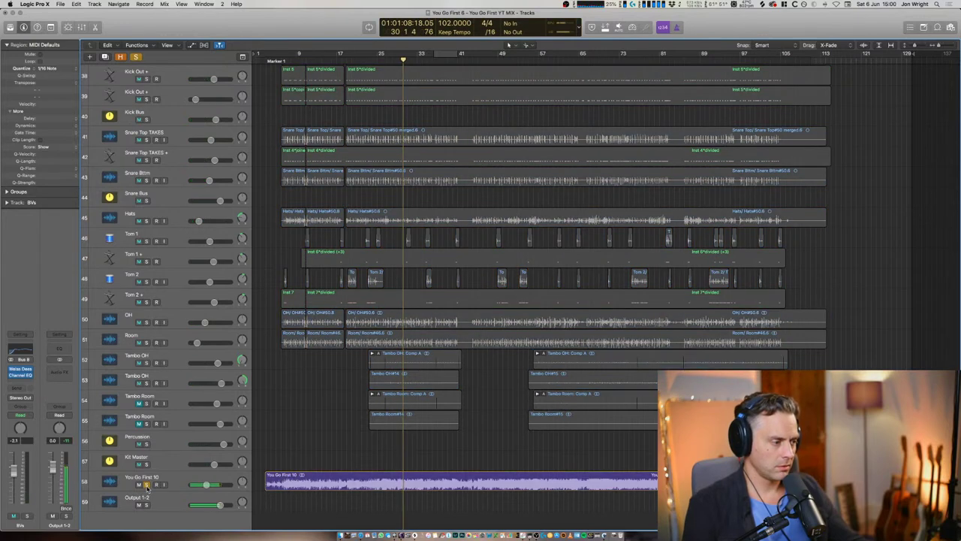
left_click_drag(207, 484, 211, 484)
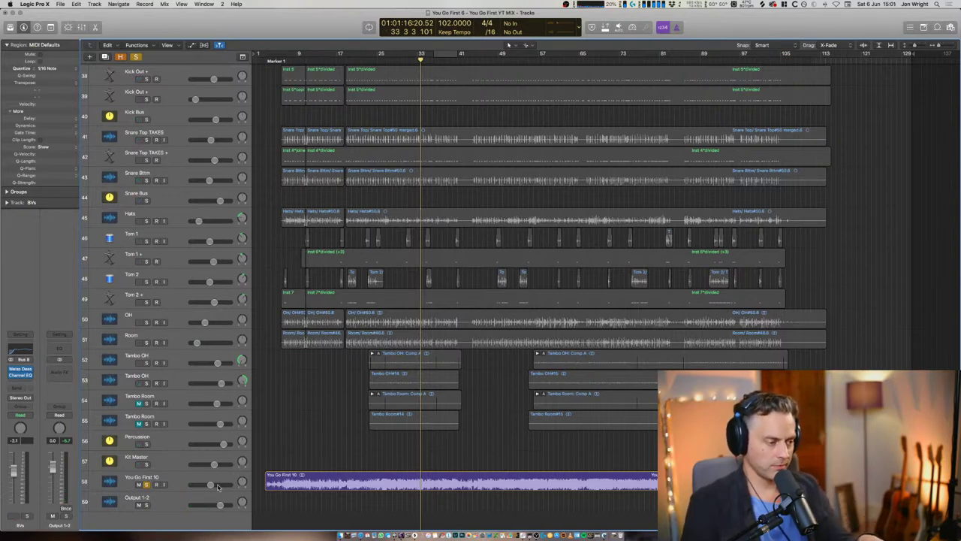
key("space")
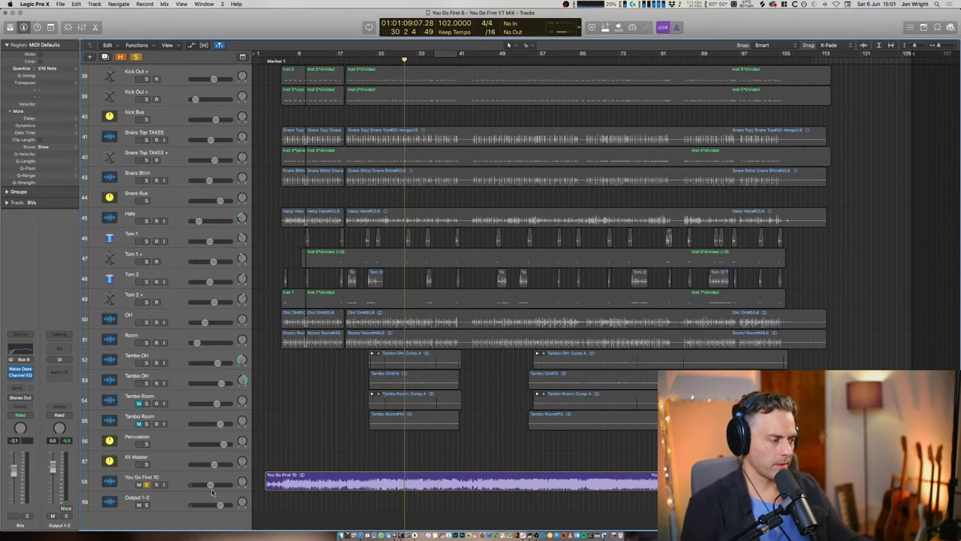
left_click(147, 484)
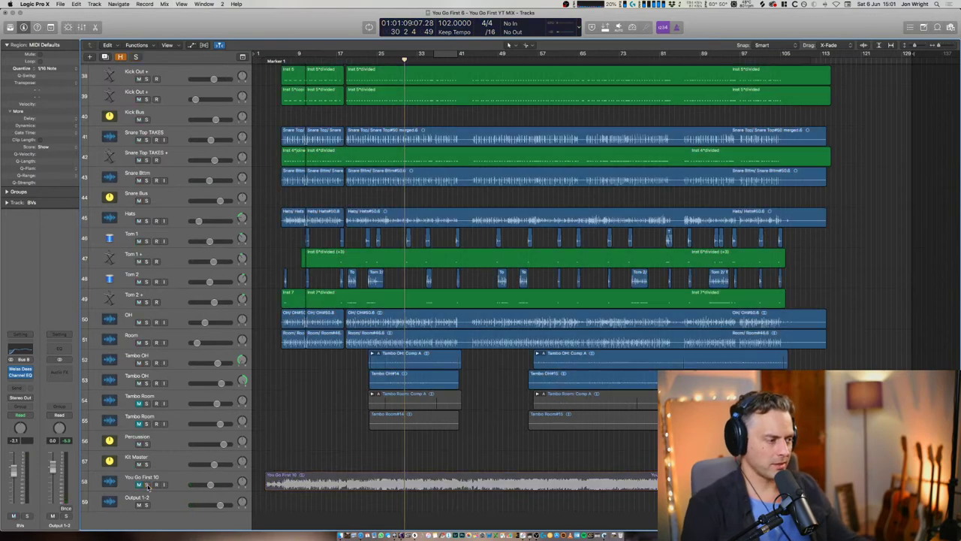
key("space")
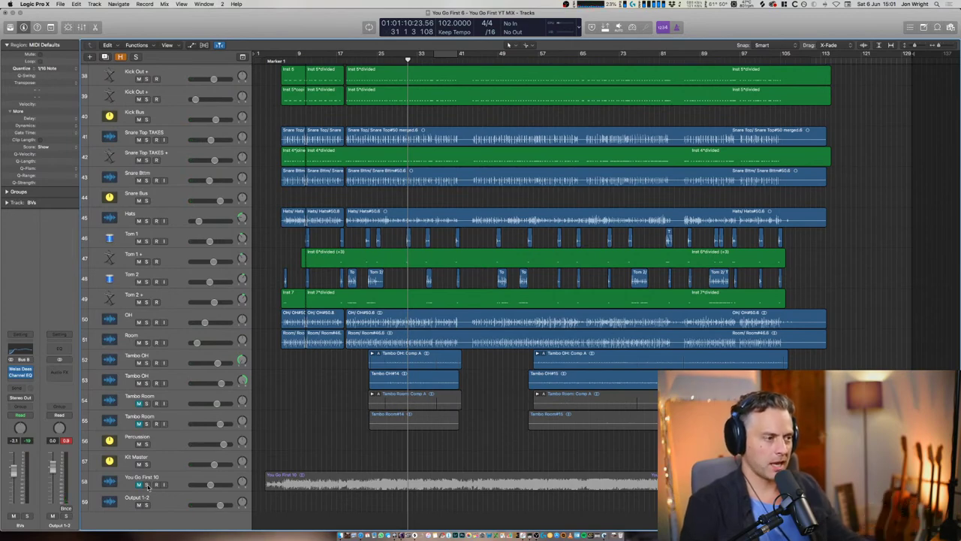
Step: Play the mix from about bar 31 and examine the backing vocal regions around bars 37 to 41
scroll(369, 403, "up", 15)
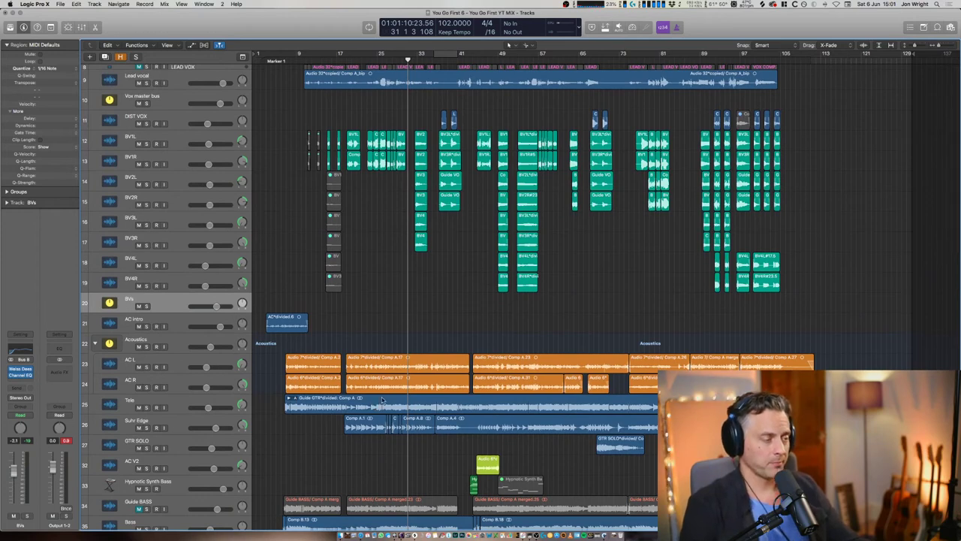
key("space")
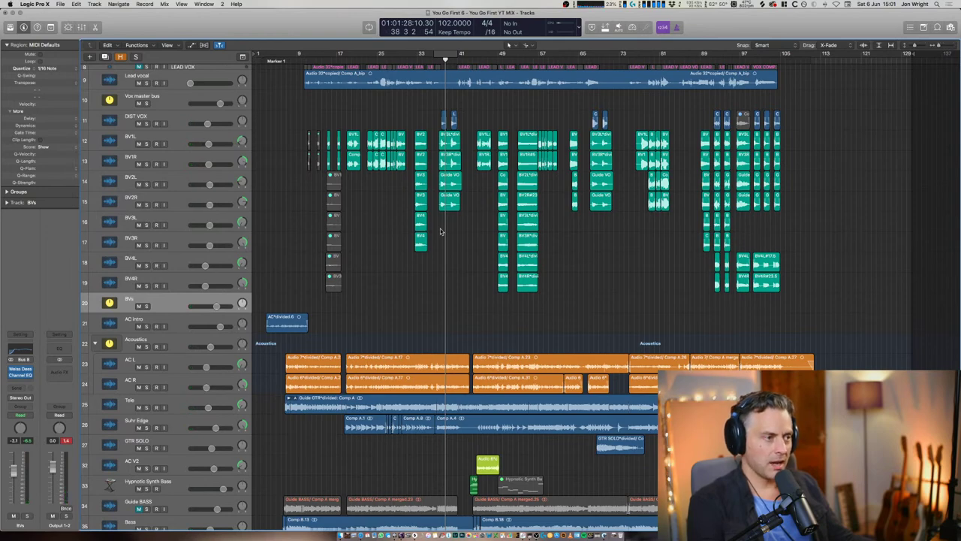
key("super+Right")
key("super+Right")
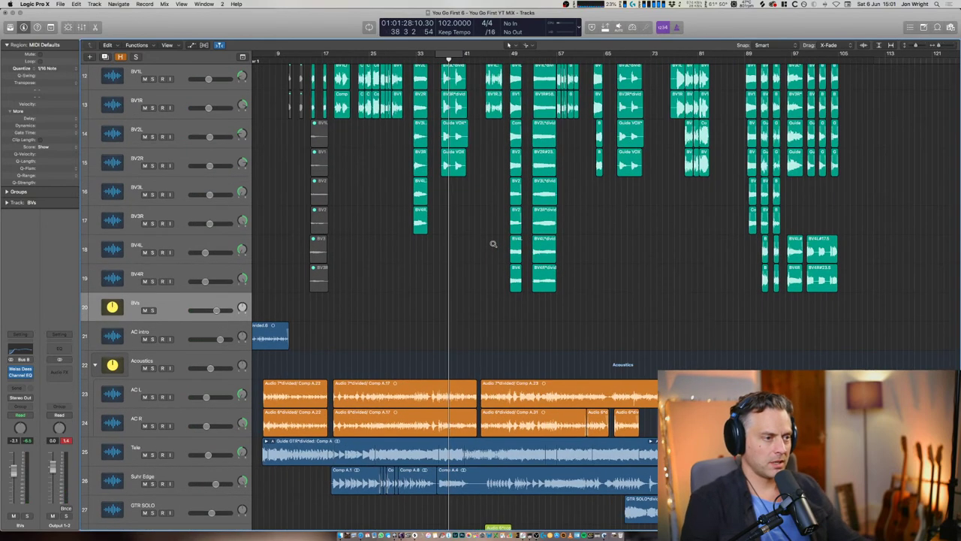
key("super+Down")
key("super+Down")
key("super+Right")
key("super+Right")
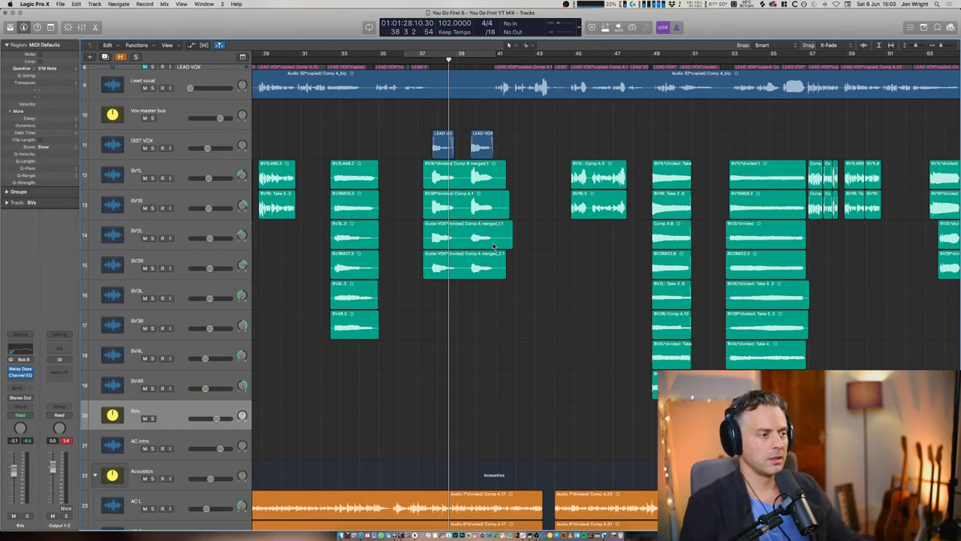
scroll(526, 241, "down", 1)
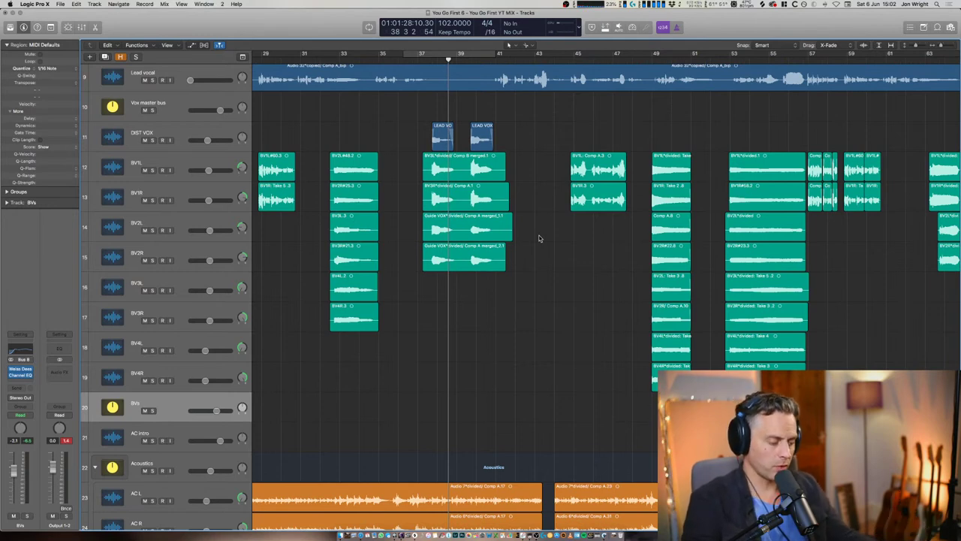
scroll(539, 238, "down", 1)
scroll(538, 238, "up", 2)
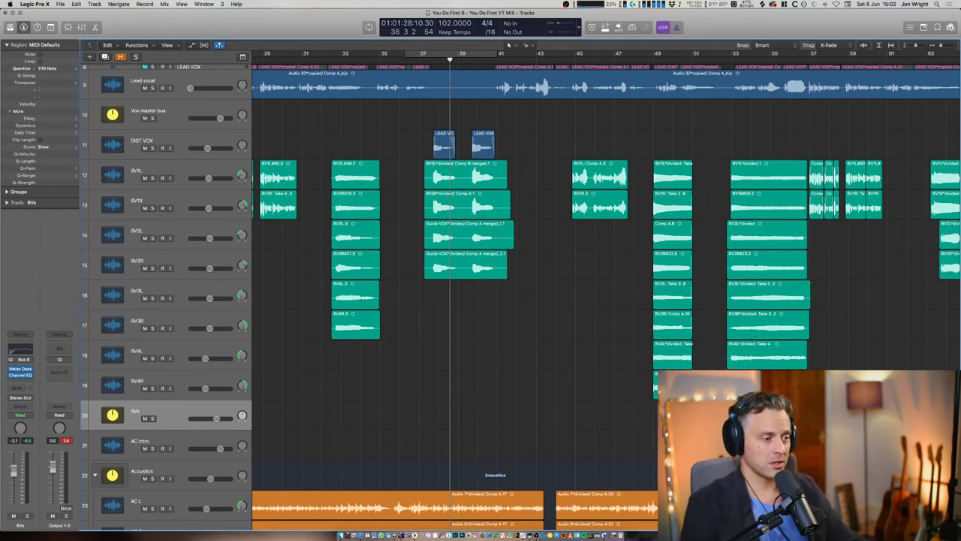
Step: Place the playhead at bar 10 and show automation for the tracks
key("super+Left")
key("super+Left")
key("super+Left")
key("super+Left")
key("super+Up")
key("super+Up")
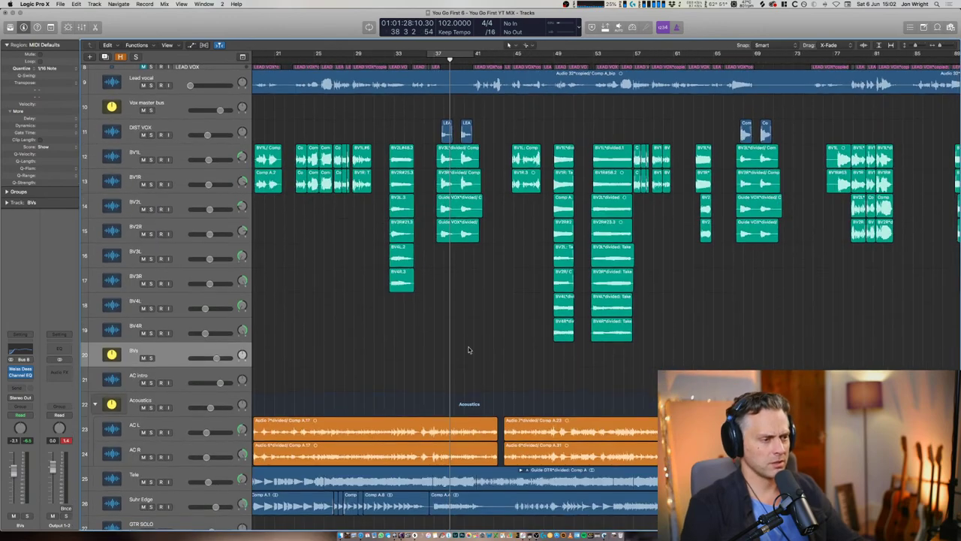
key("super+Left")
key("super+Up")
key("super+Left")
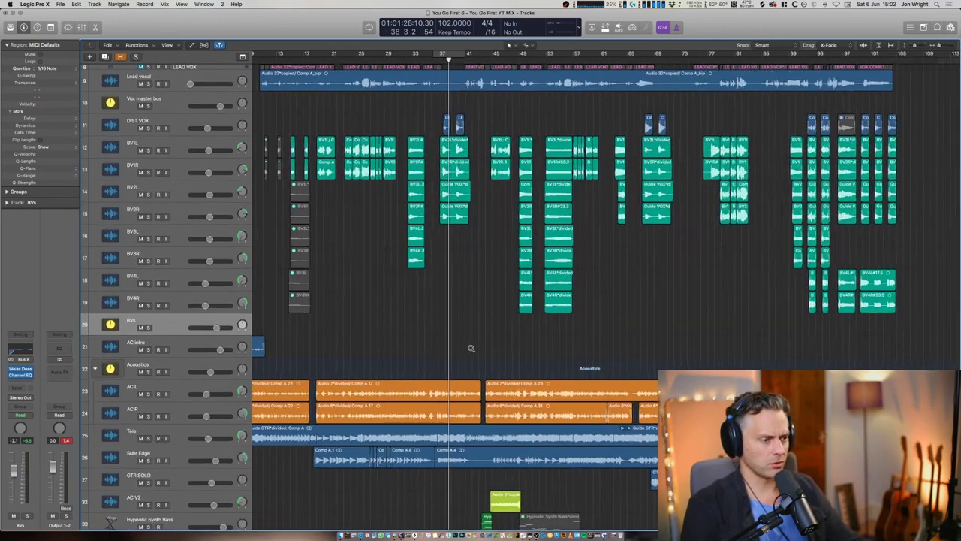
key("super+Left")
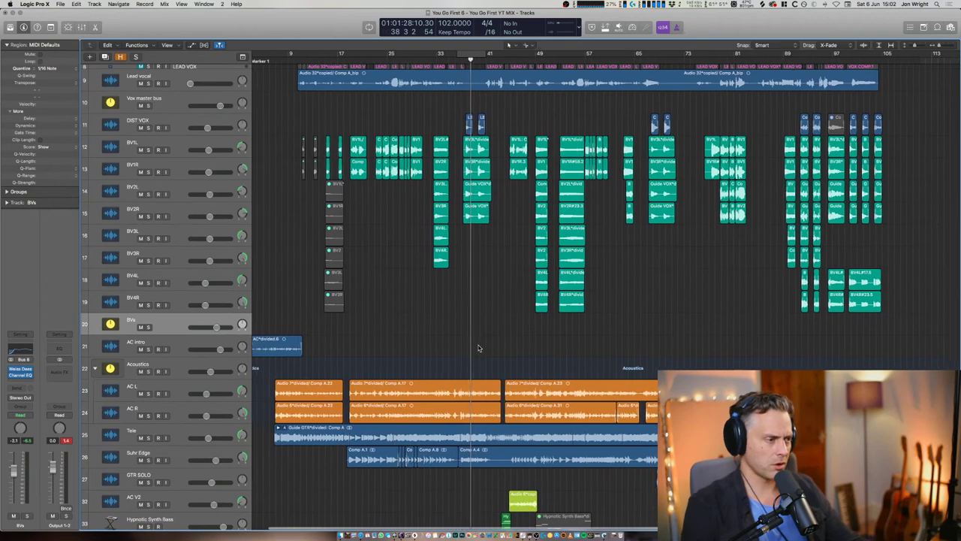
scroll(488, 341, "left", 2)
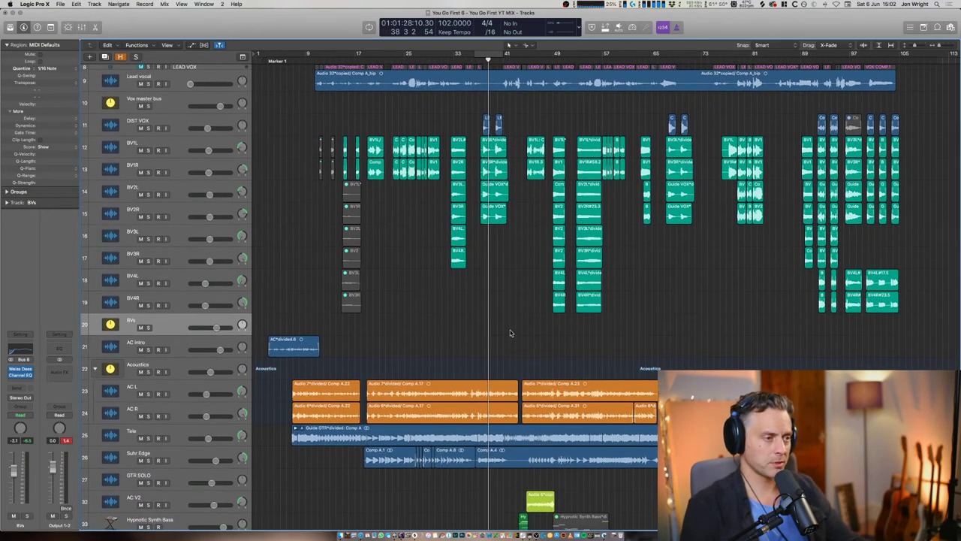
left_click(311, 59)
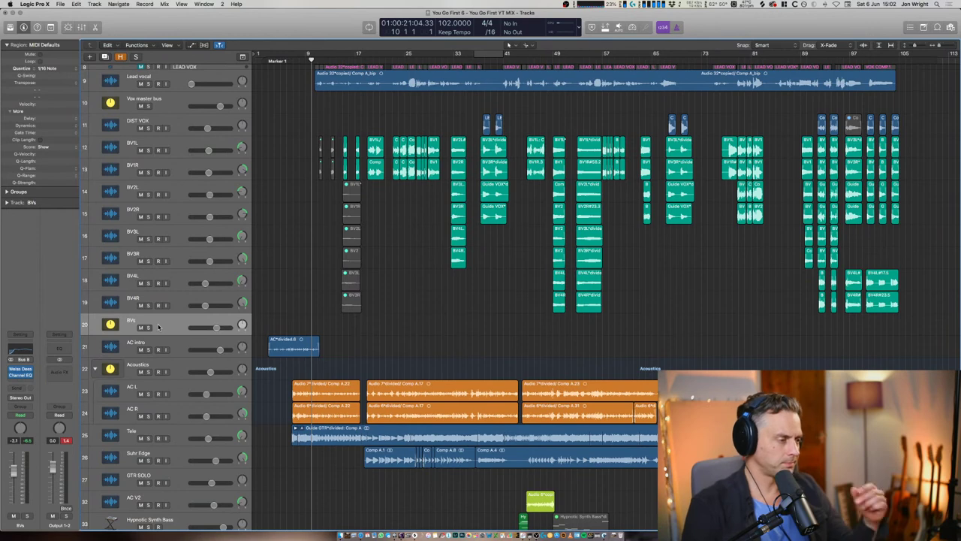
key("a")
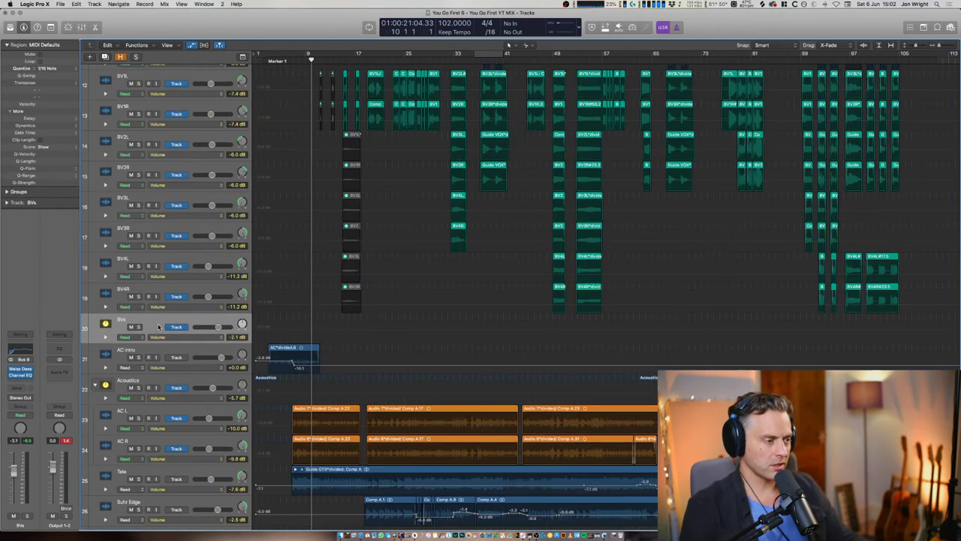
Step: Draw a trial volume dip to about -14 dB on the BVs bus between about bars 18 and 35, and delete that automation
left_click(363, 334)
mouse_move(454, 335)
left_mouse_down()
mouse_move(460, 343)
mouse_move(499, 330)
left_mouse_up()
left_click(472, 340)
scroll(439, 225, "up", 5)
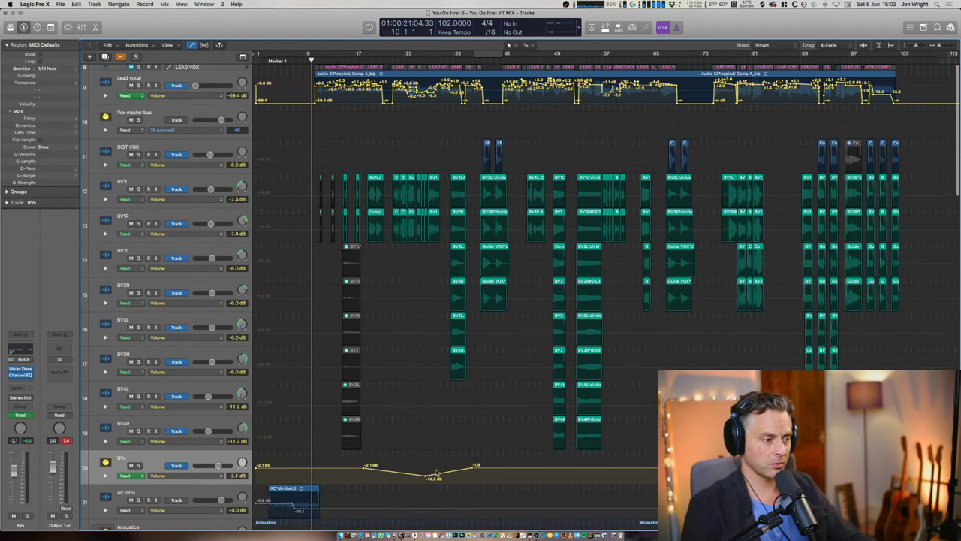
key("period")
key("period")
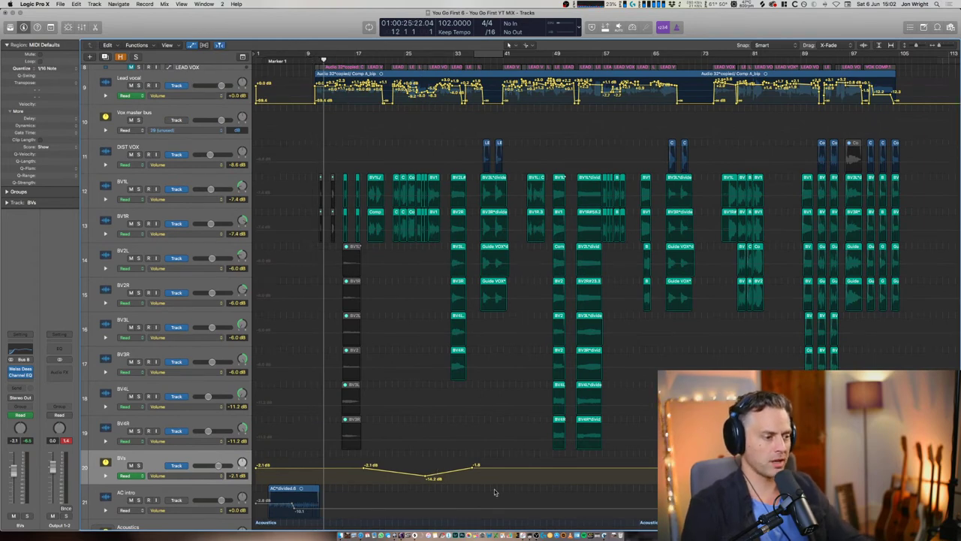
left_click(138, 464)
key("ctrl+super+BackSpace")
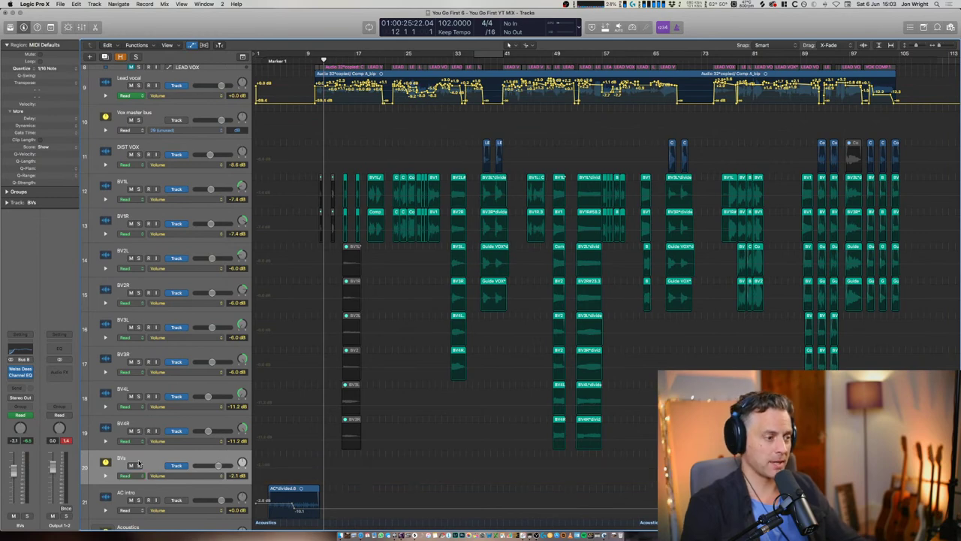
Step: Draw a slight volume automation dip to -3.3 dB on the BVs bus between about bars 16 and 18, returning to -2.1 dB
key("space")
scroll(318, 302, "up", 5)
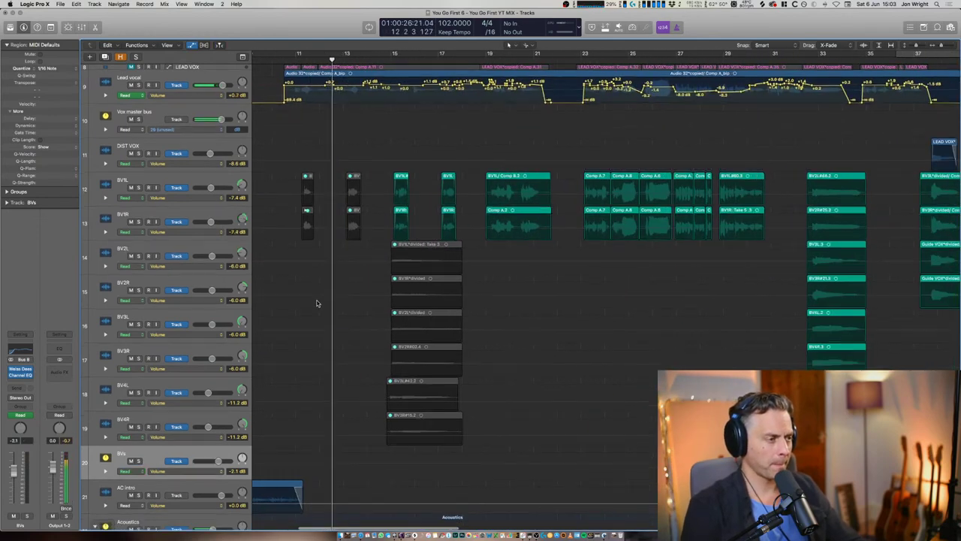
scroll(320, 303, "right", 2)
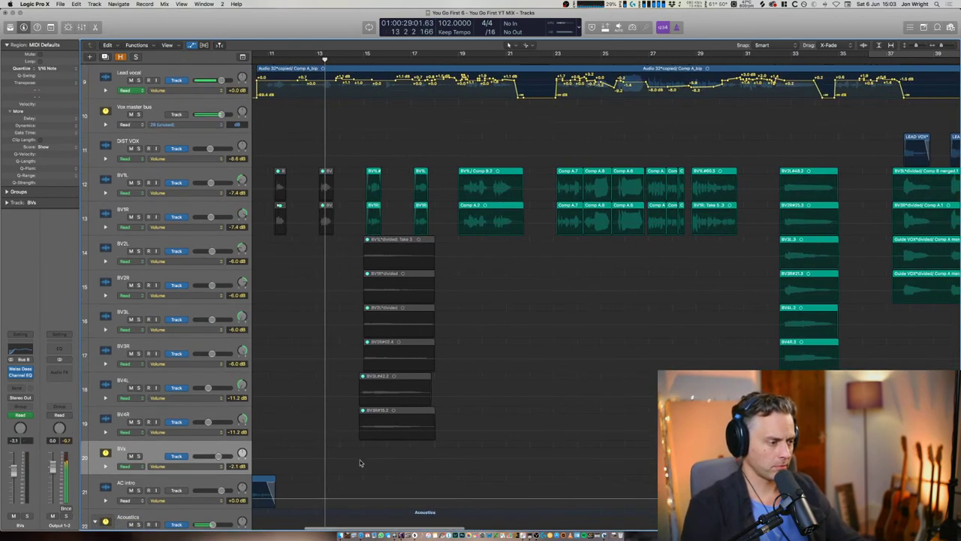
scroll(361, 460, "down", 3)
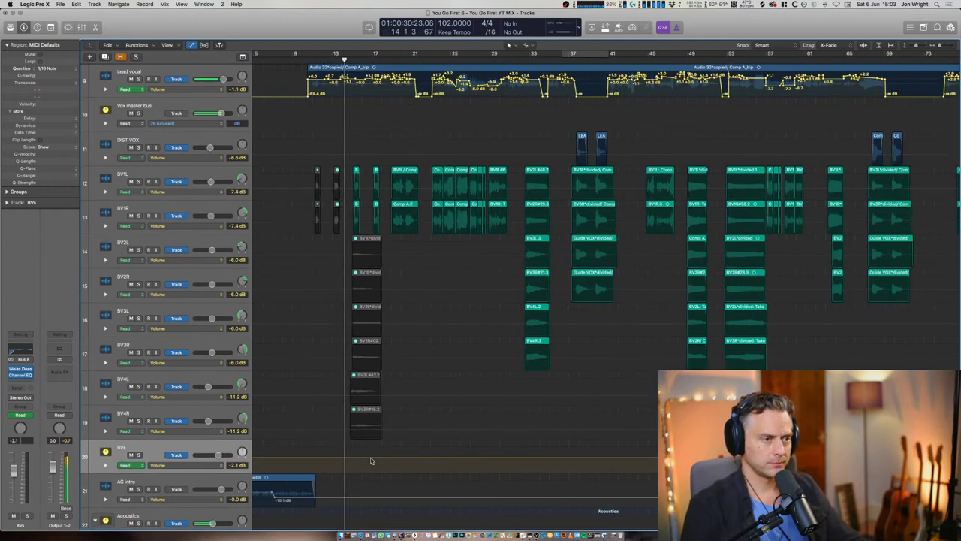
scroll(370, 460, "up", 5)
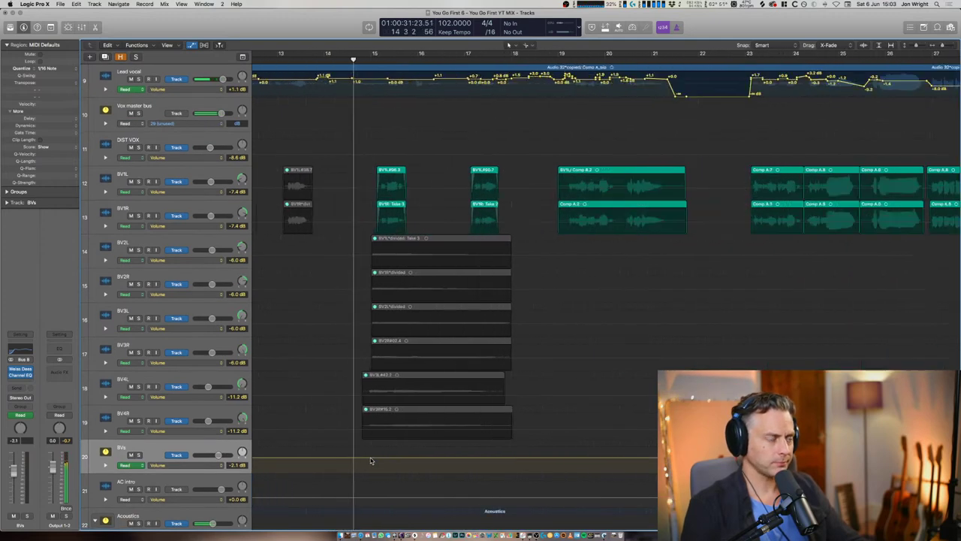
left_click(442, 457)
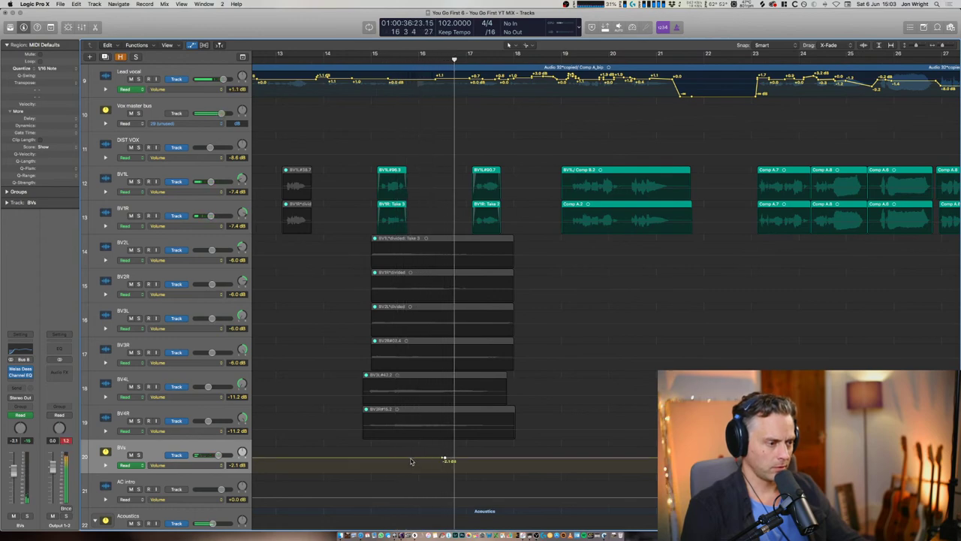
left_click(523, 455)
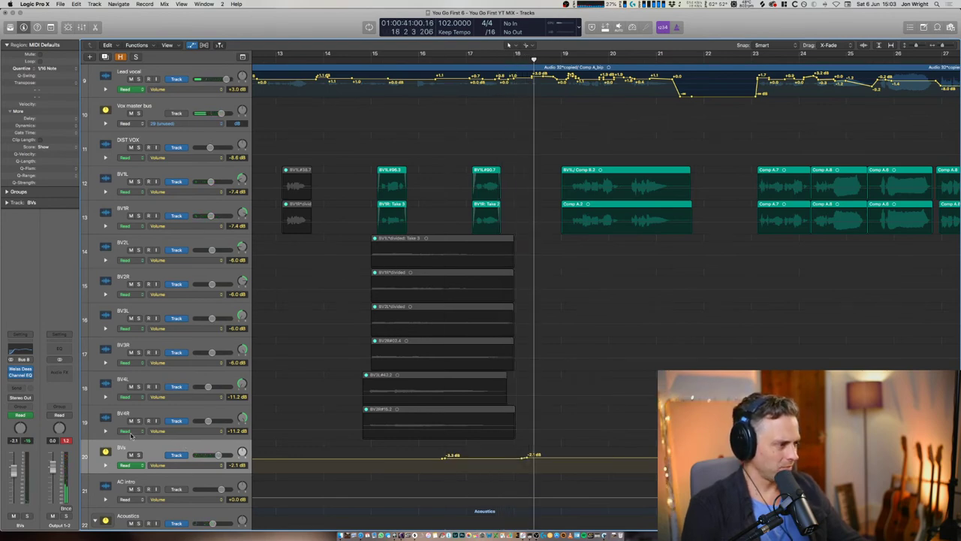
Step: Replay the section from about bar 17 and compare the plug-ins and sends on the BV1L and BV1R channel strips
key("comma")
key("comma")
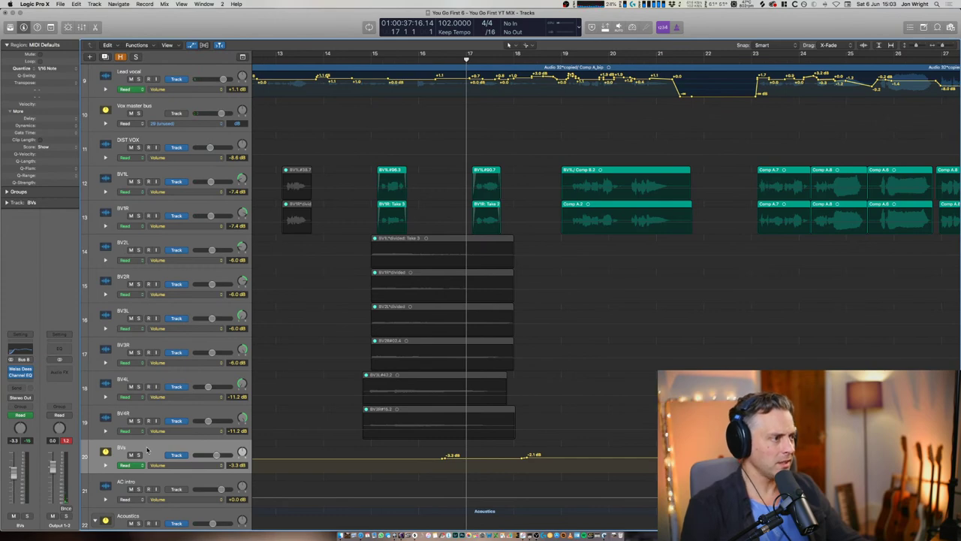
key("space")
left_click(158, 183)
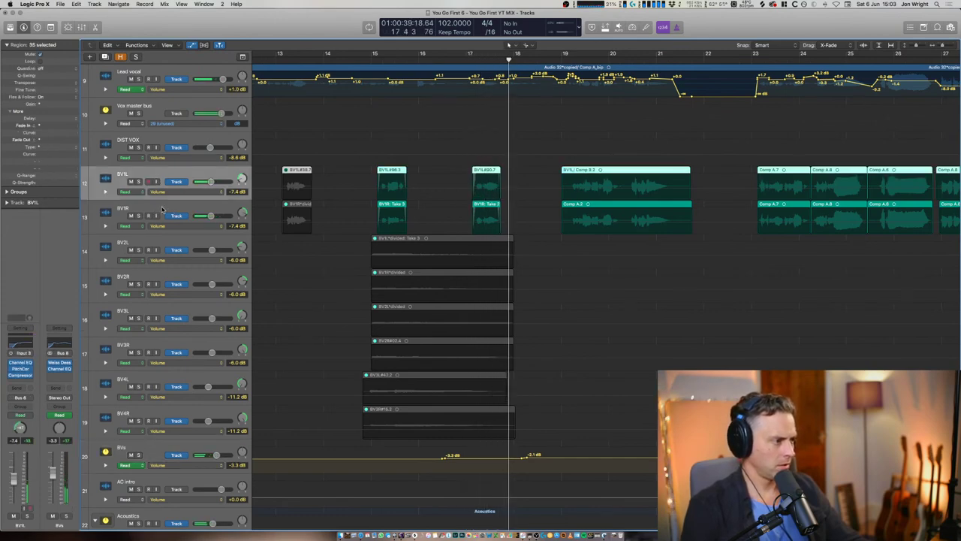
left_click(162, 210)
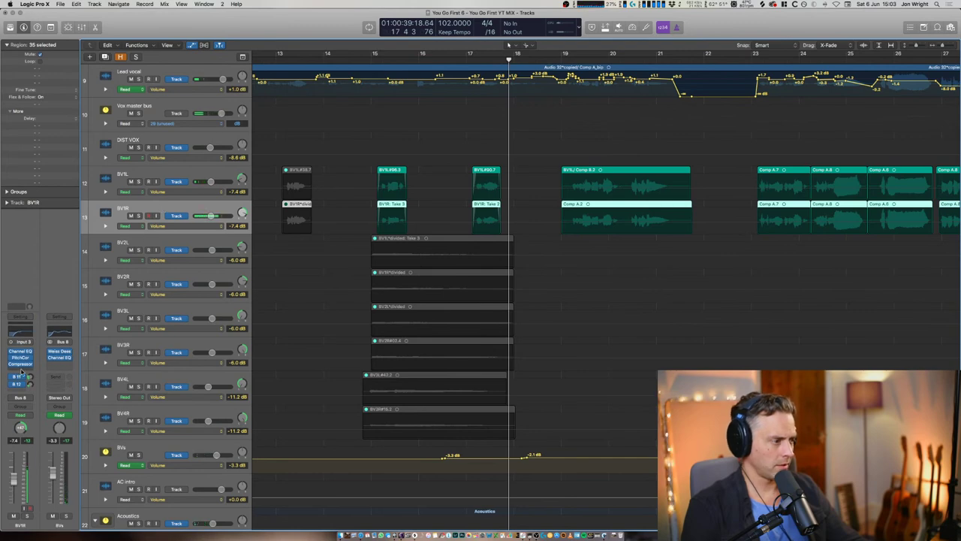
left_click(162, 175)
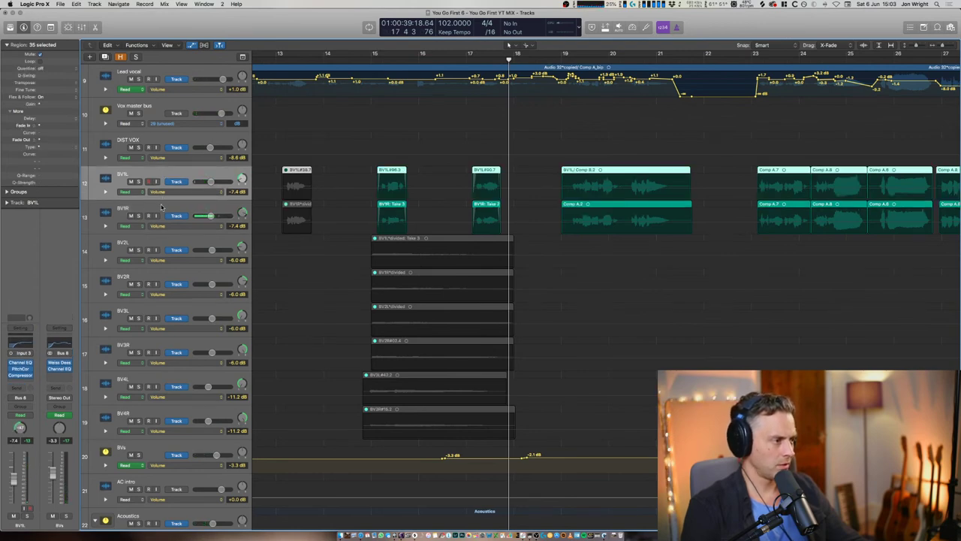
left_click(161, 207)
left_click(162, 178)
left_click(160, 210)
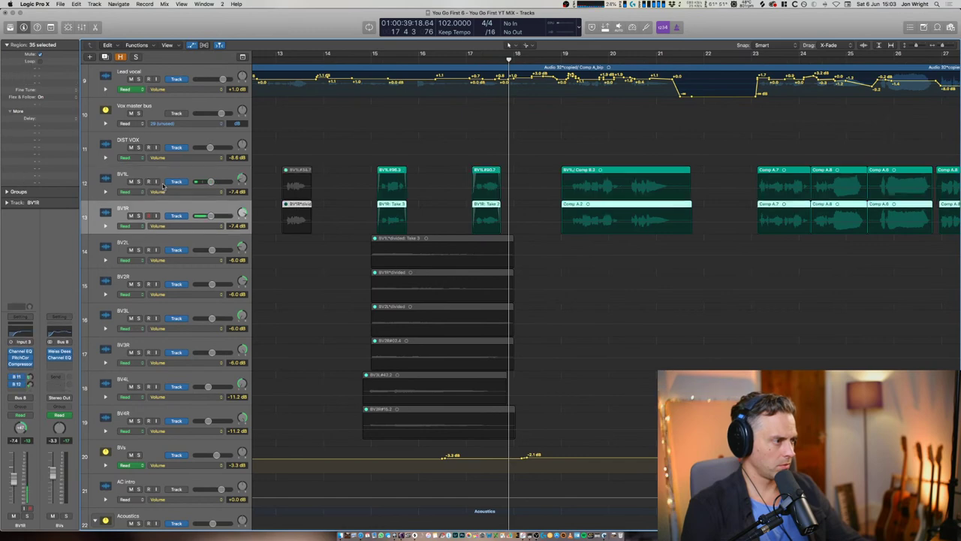
left_click(161, 176)
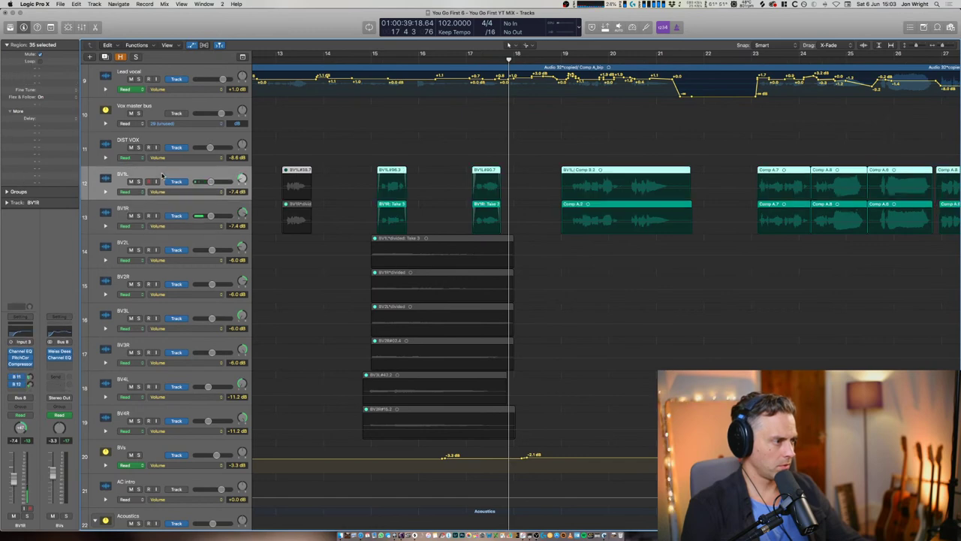
Step: Remove the Bus 11 and Bus 12 sends from the BV1R track
left_click(151, 214)
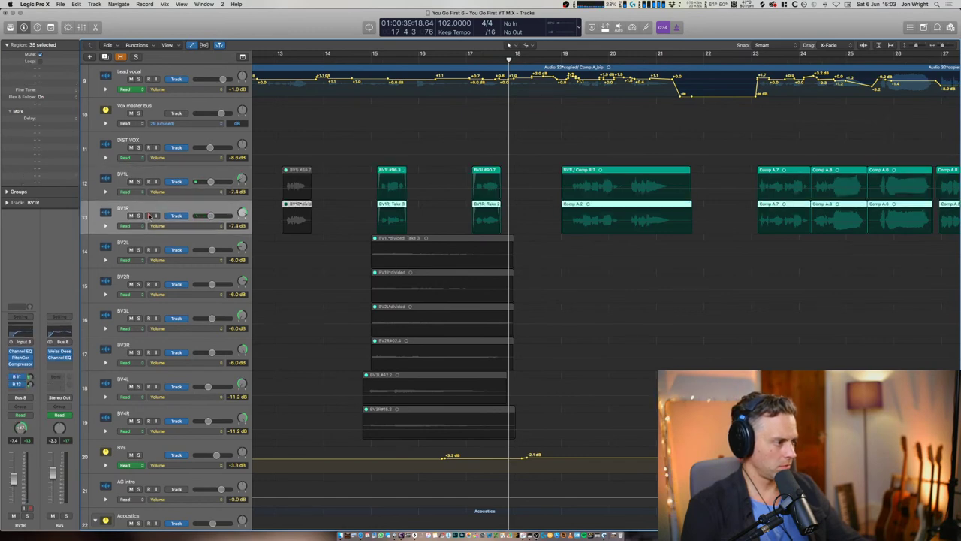
left_click(19, 382)
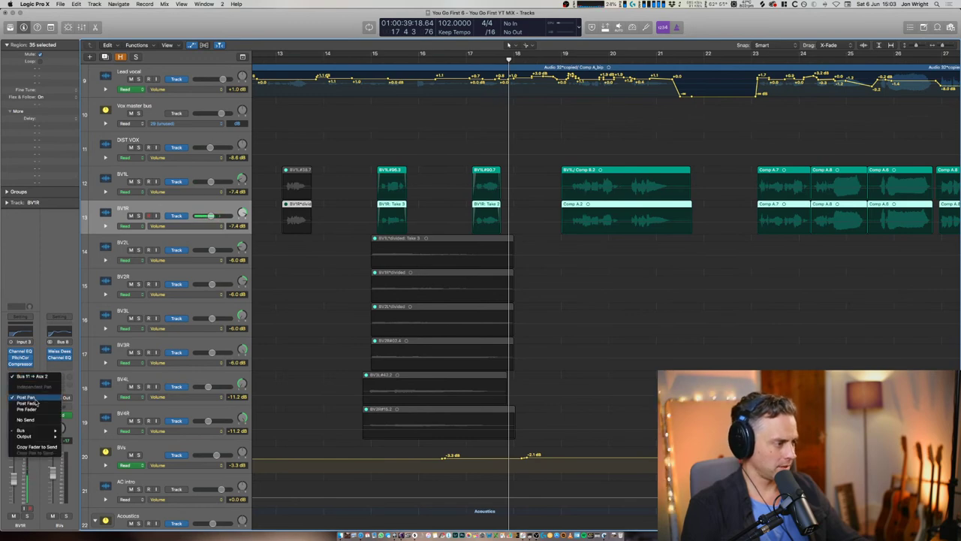
left_click(25, 409)
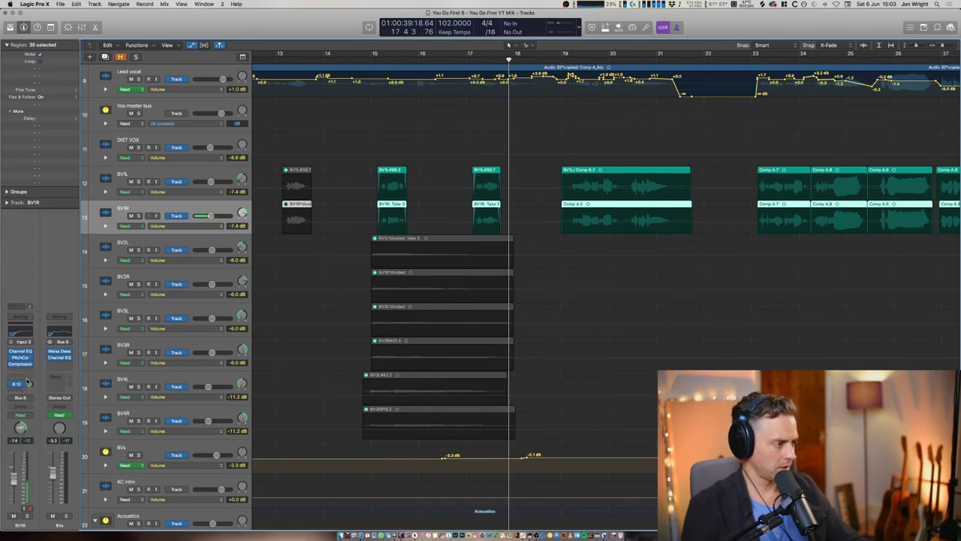
left_click(22, 385)
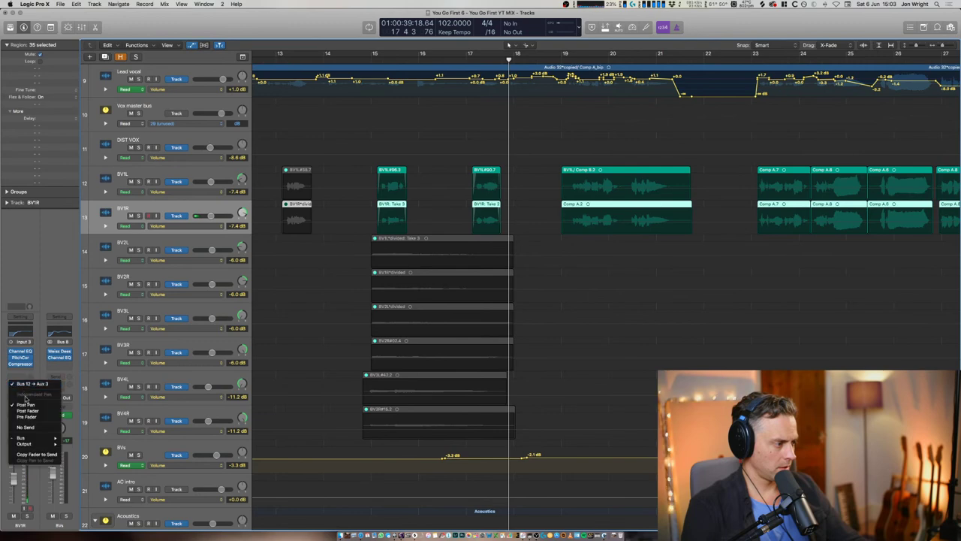
left_click(28, 426)
key("space")
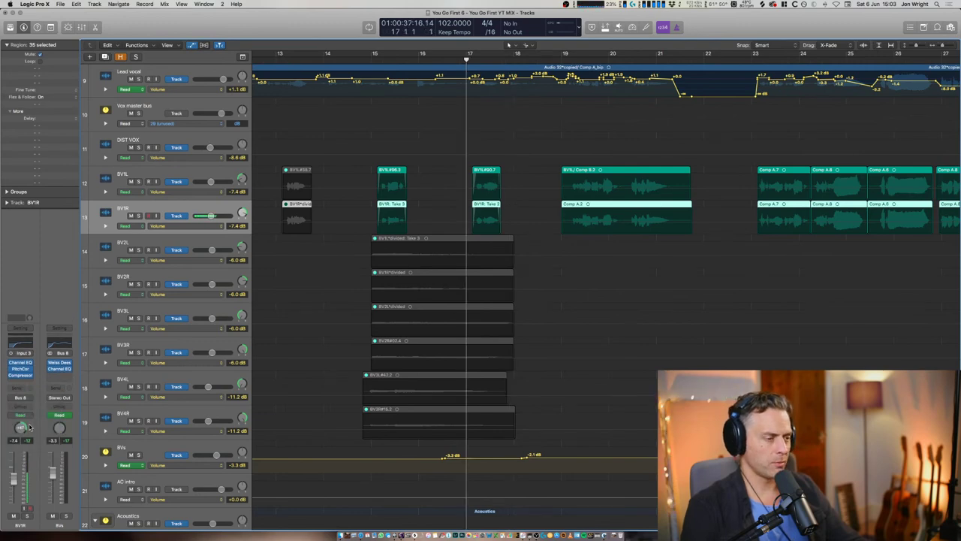
Step: Add a Bus 14 send to the BVs bus and set its level to about -11 dB during playback
key("space")
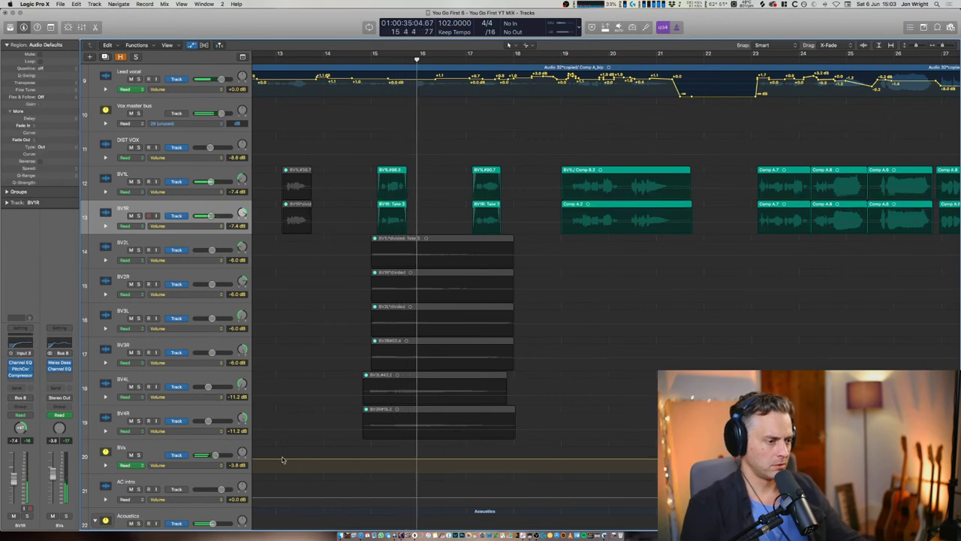
left_click(153, 448)
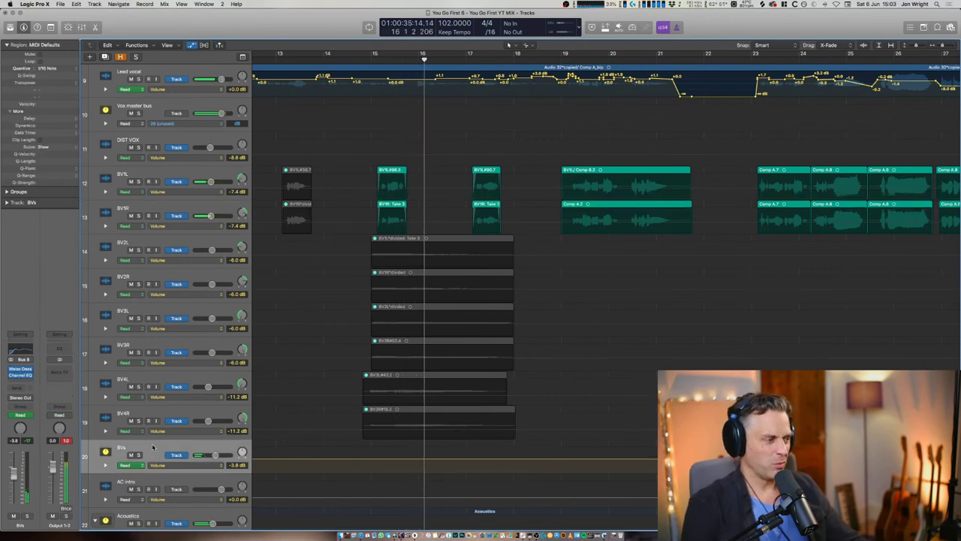
left_click(20, 388)
mouse_move(30, 433)
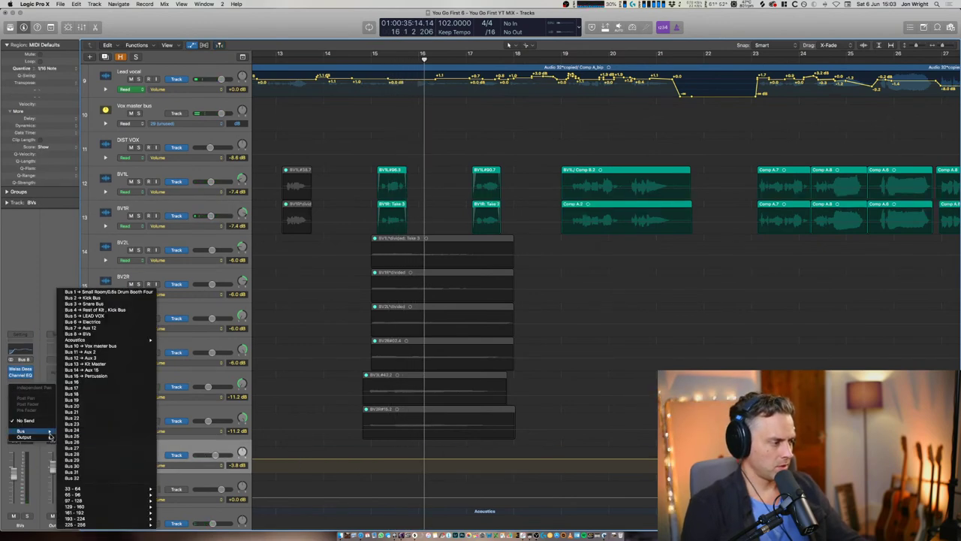
left_click(96, 370)
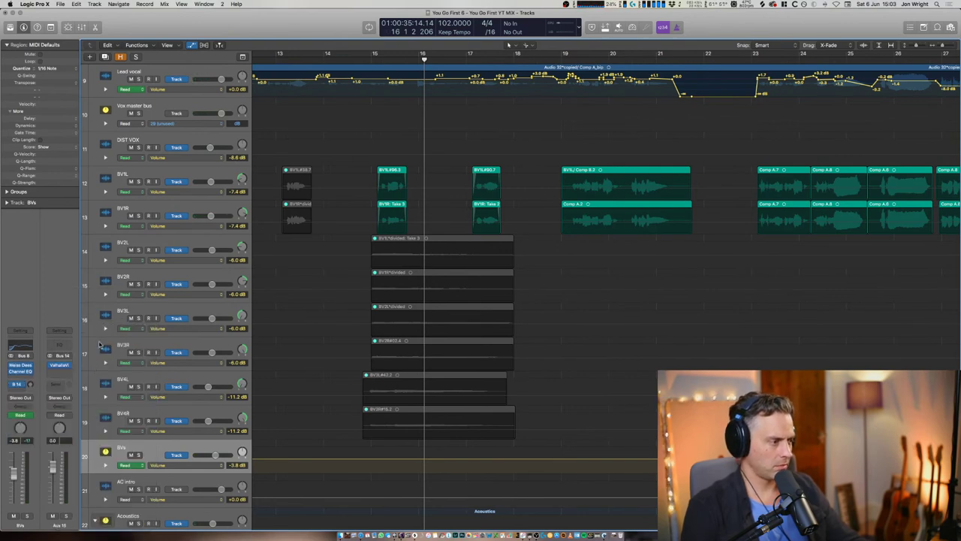
key("space")
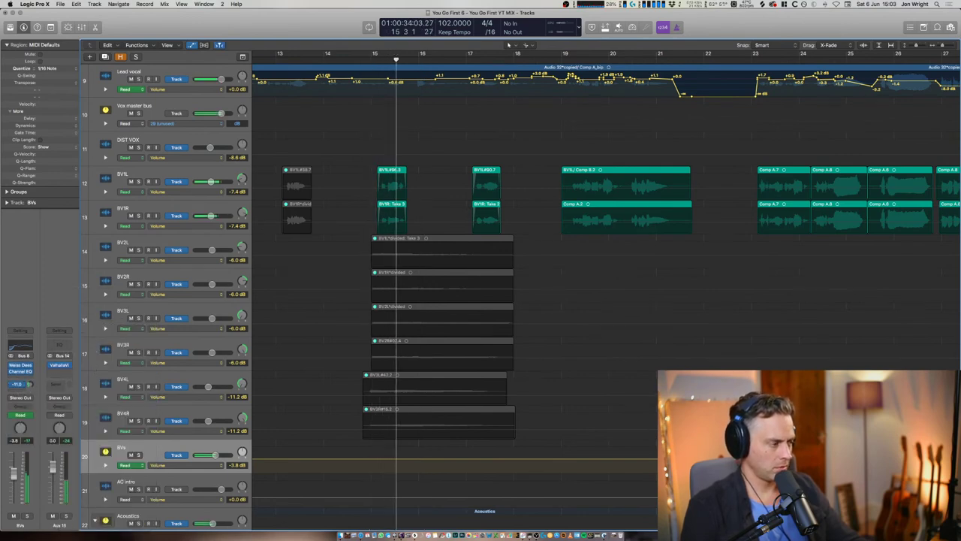
left_click_drag(30, 384, 30, 389)
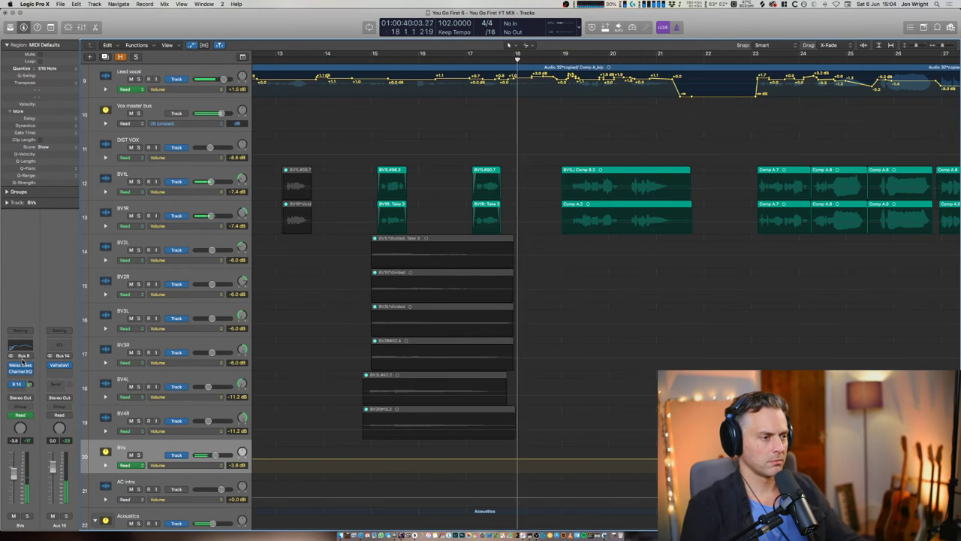
Step: Play from about bar 17 with the BVs bus soloed, and unsolo it to hear the backing vocals in the full mix
key("space")
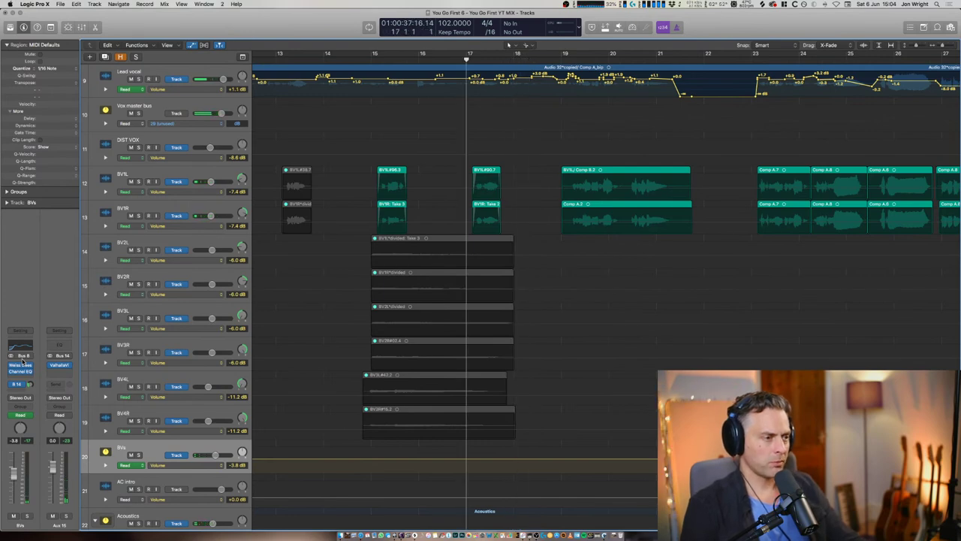
left_click(139, 455)
key("space")
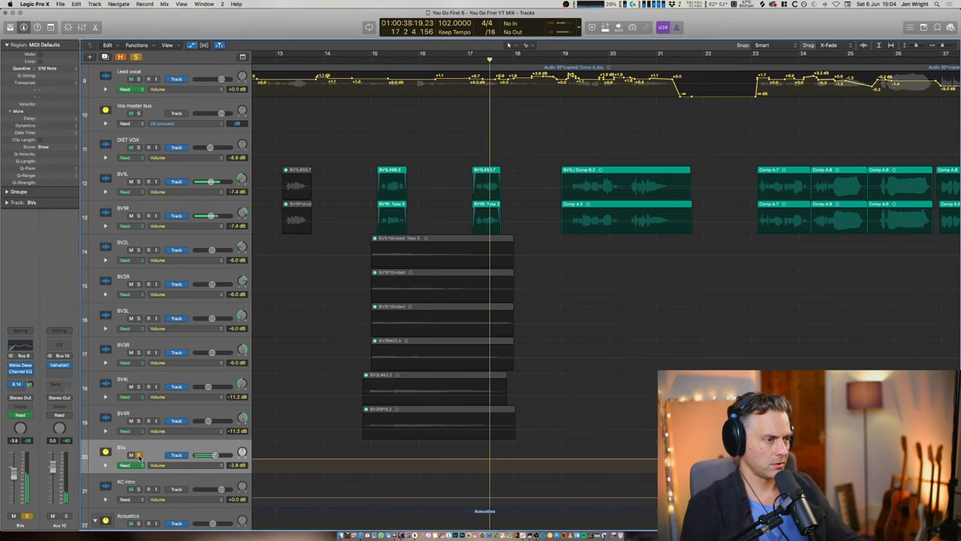
left_click(138, 455)
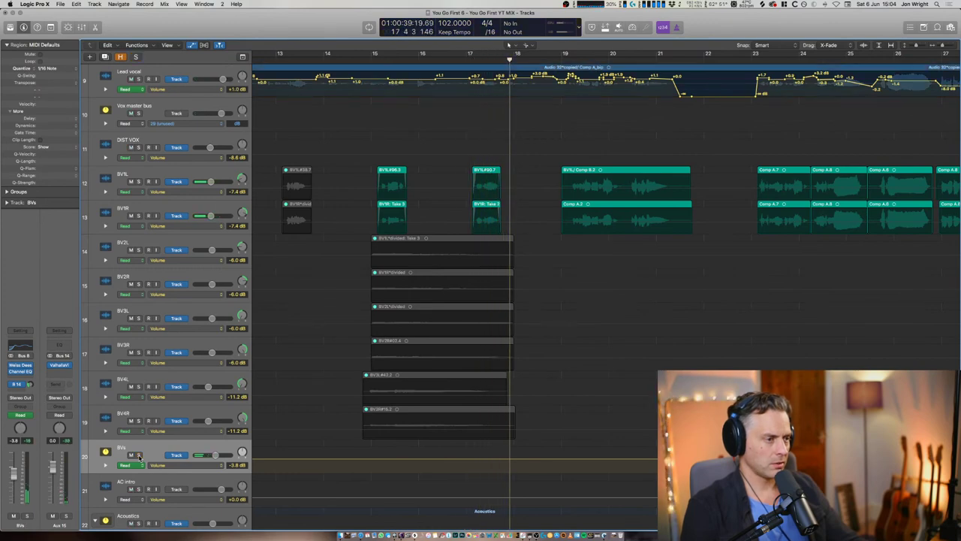
key("space")
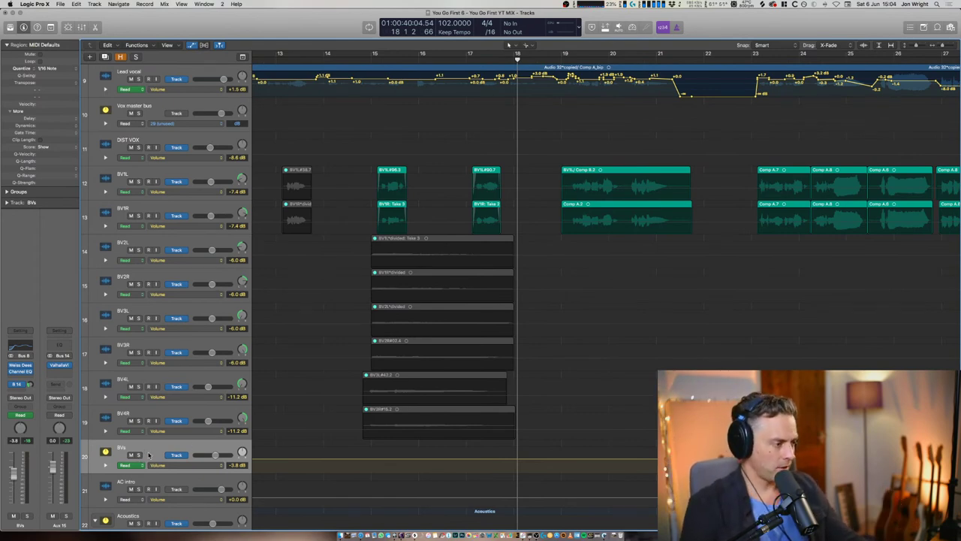
Step: Insert the Soundtoys EchoBoy plug-in on the BVs bus and set its echo mode to Ping-Pong
left_click(21, 377)
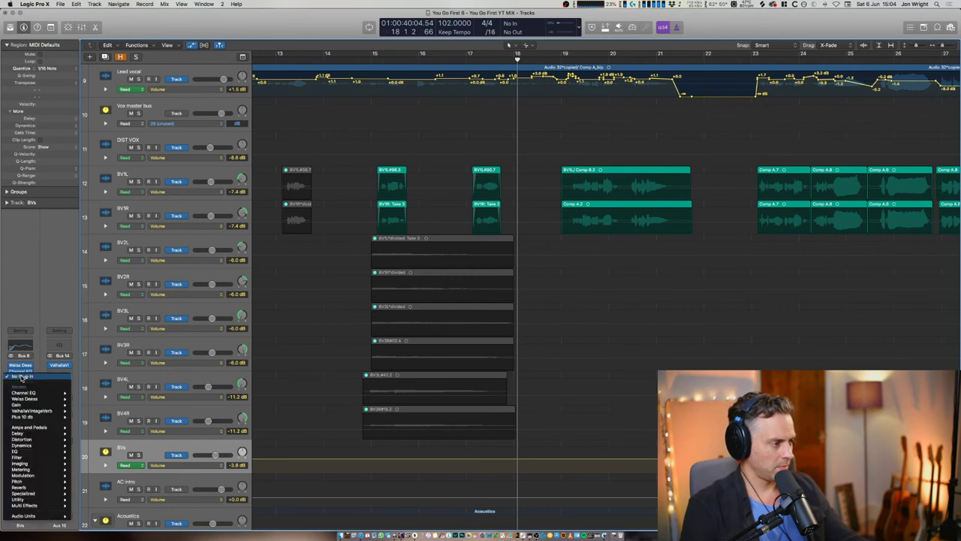
left_click(18, 284)
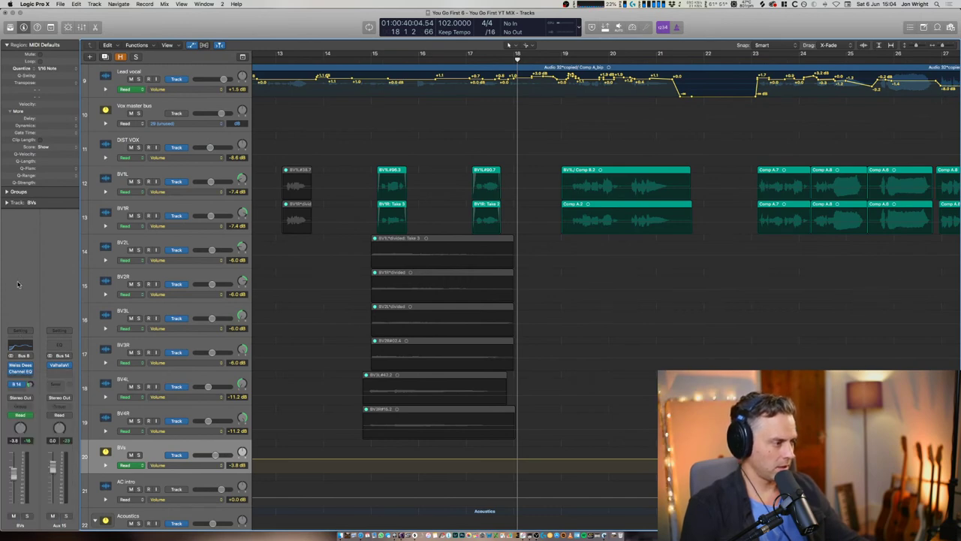
left_click(21, 380)
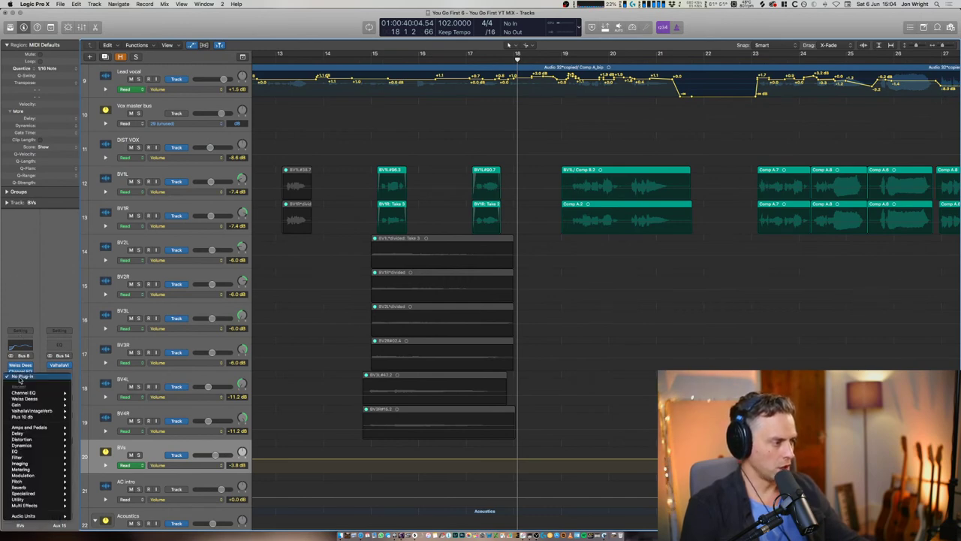
mouse_move(23, 518)
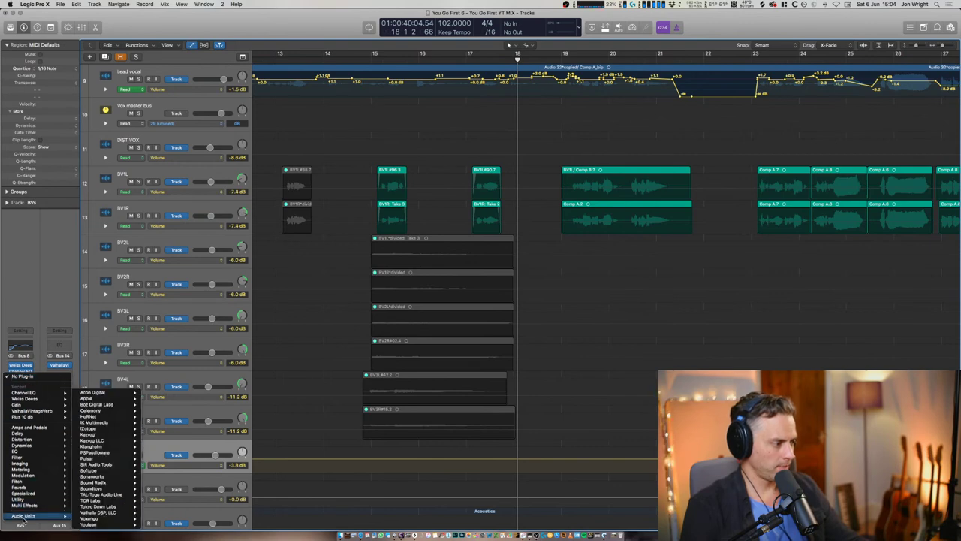
mouse_move(96, 490)
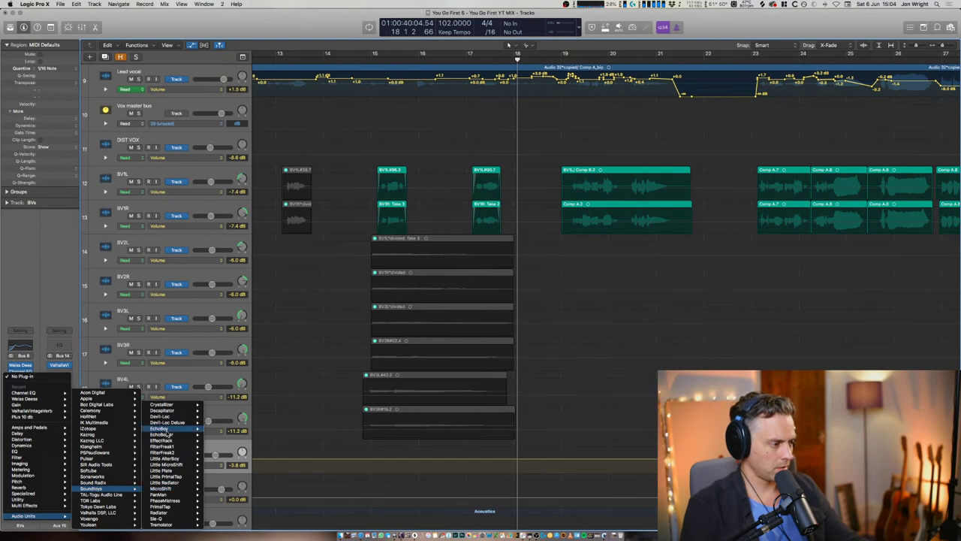
mouse_move(184, 434)
left_click(219, 429)
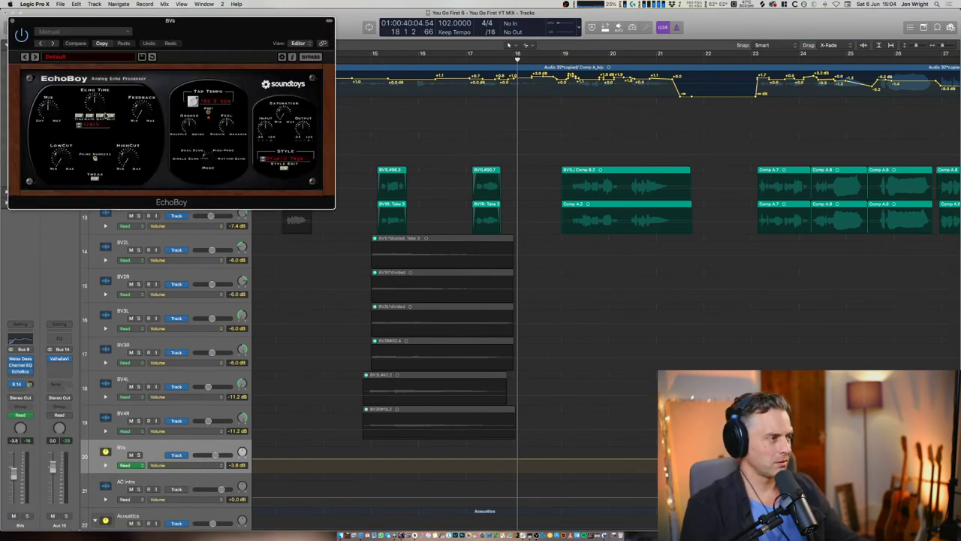
left_click(91, 115)
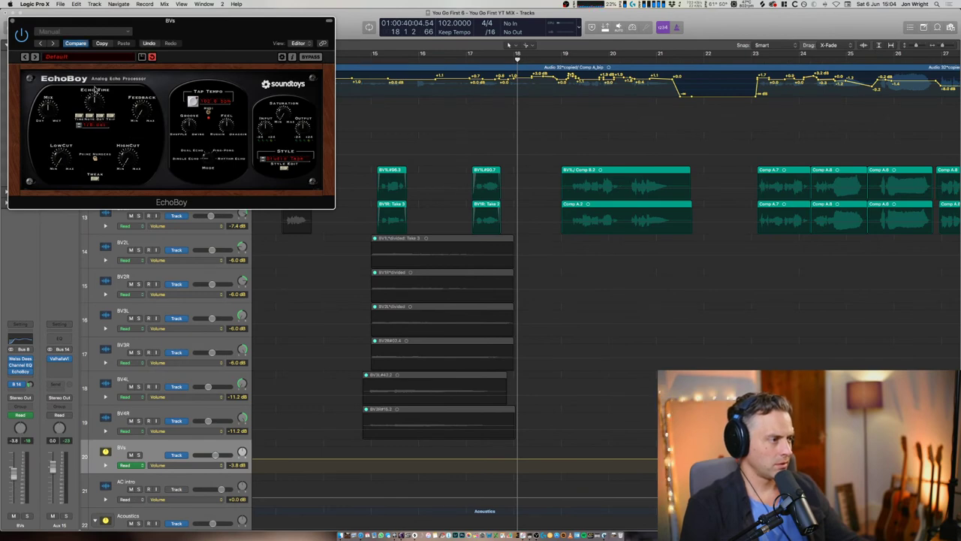
left_click(223, 152)
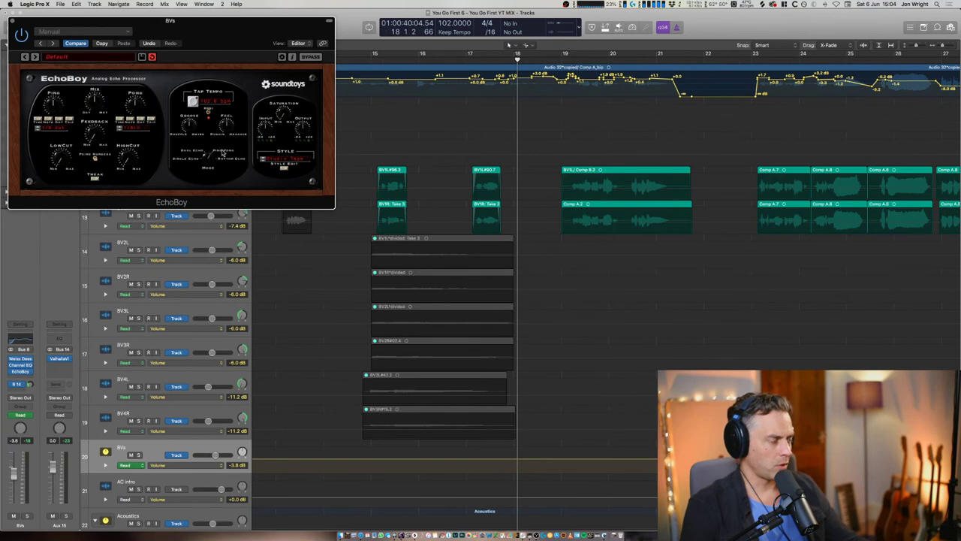
Step: Replay the backing vocals from about bar 17 to audition the Ping-Pong echo
key("space")
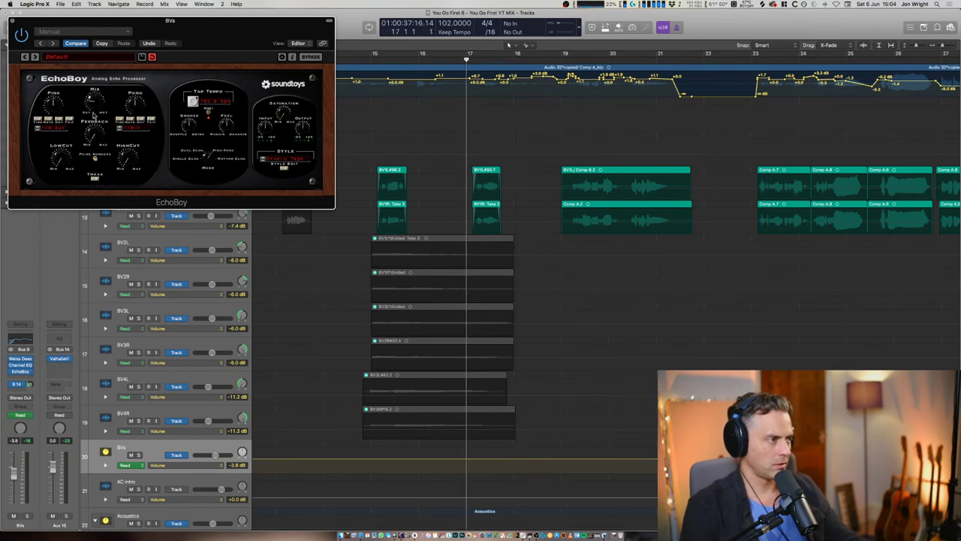
key("space")
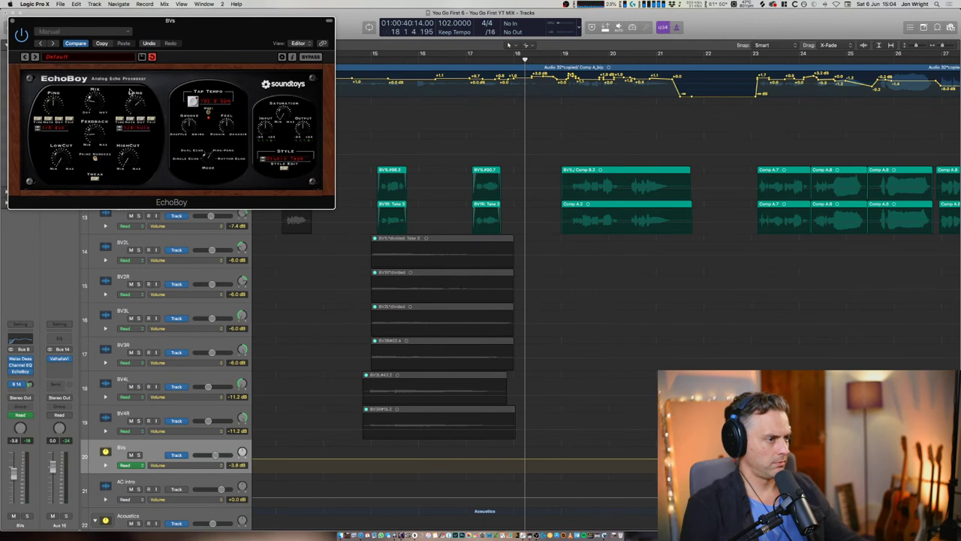
key("space")
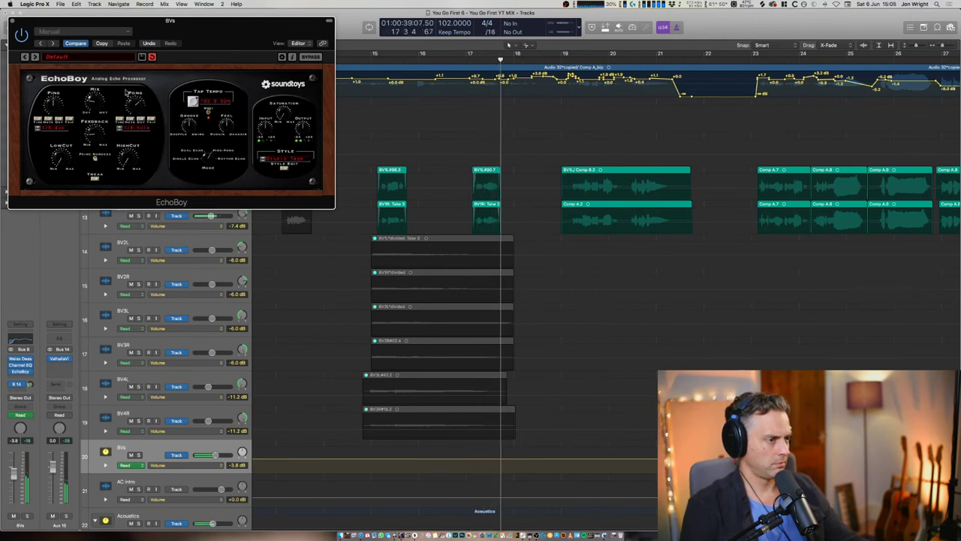
Step: Set EchoBoy on the BVs bus to Single Echo, audition it with a different echo time, and close the plug-in
left_click(188, 159)
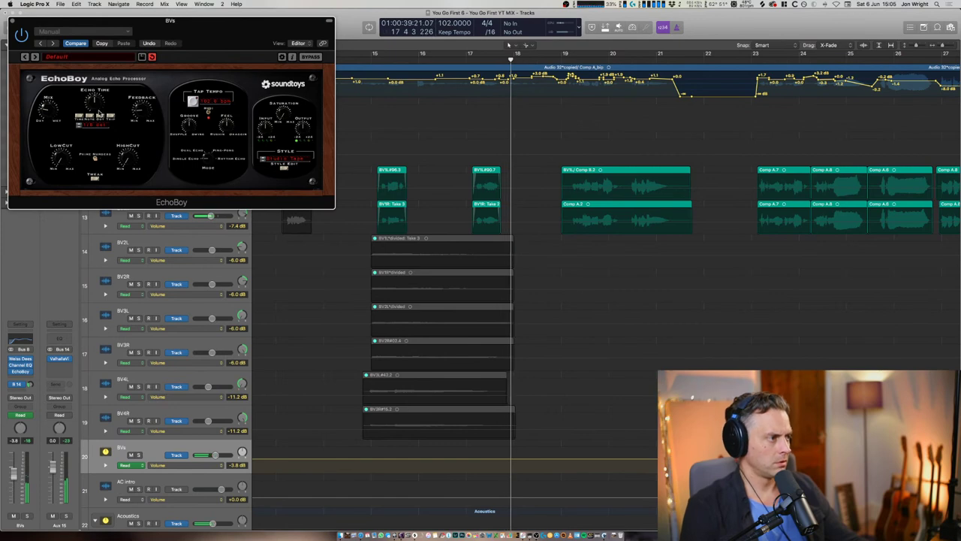
key("comma")
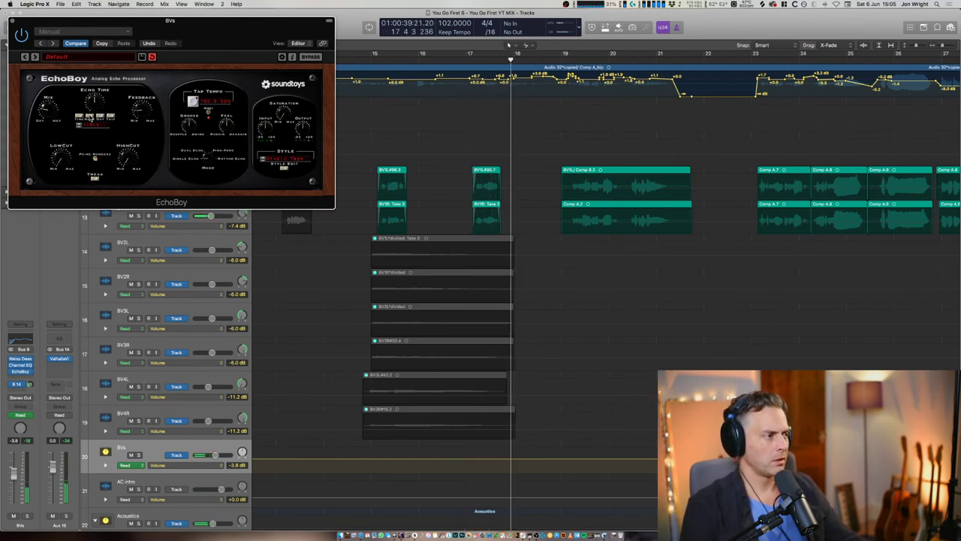
key("comma")
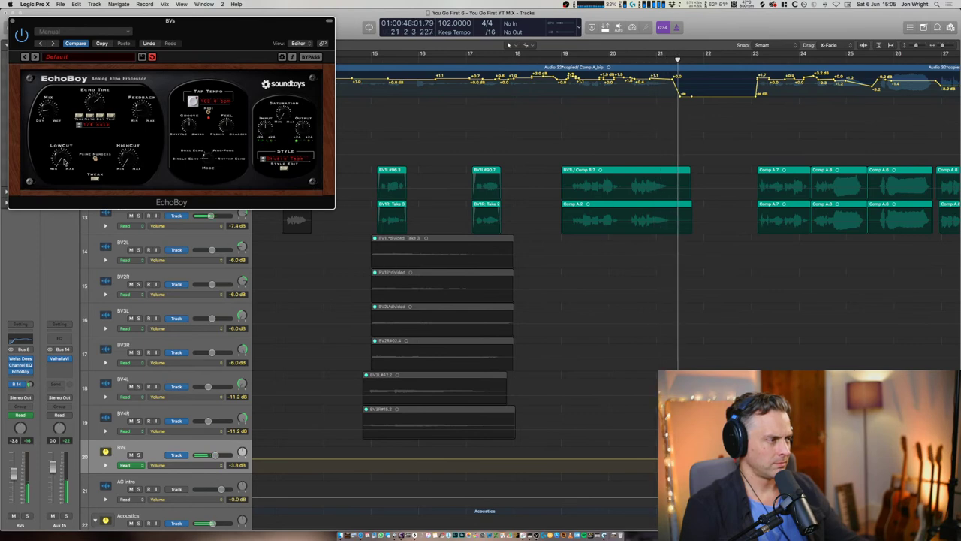
left_click(12, 22)
Step: Add a Bus 14 send to the Suhr Edge guitar track
scroll(940, 90, "down", 15)
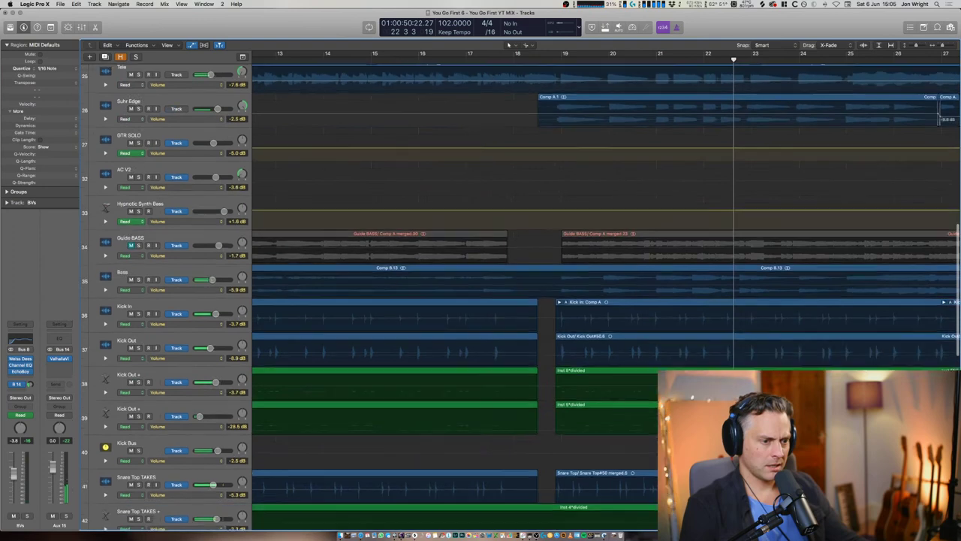
scroll(939, 90, "down", 10)
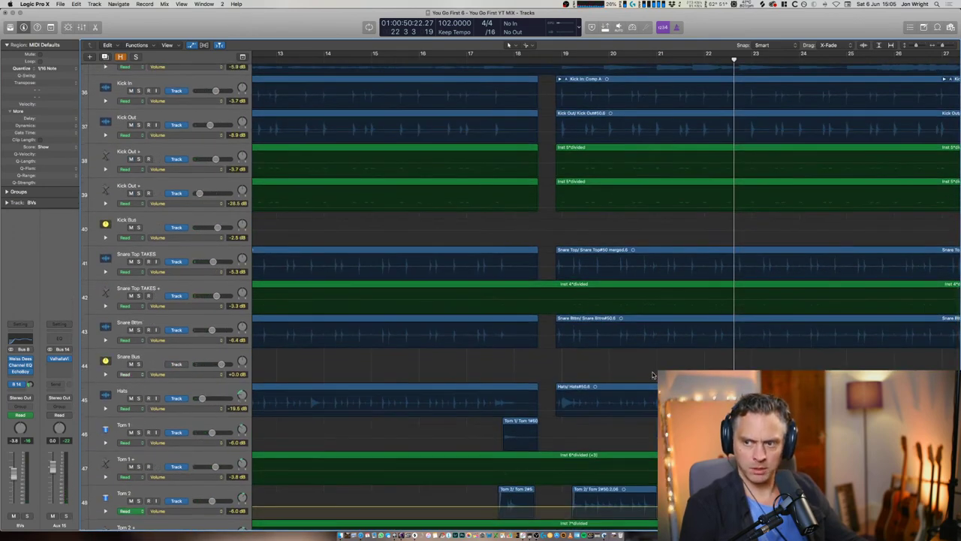
scroll(652, 375, "down", 12)
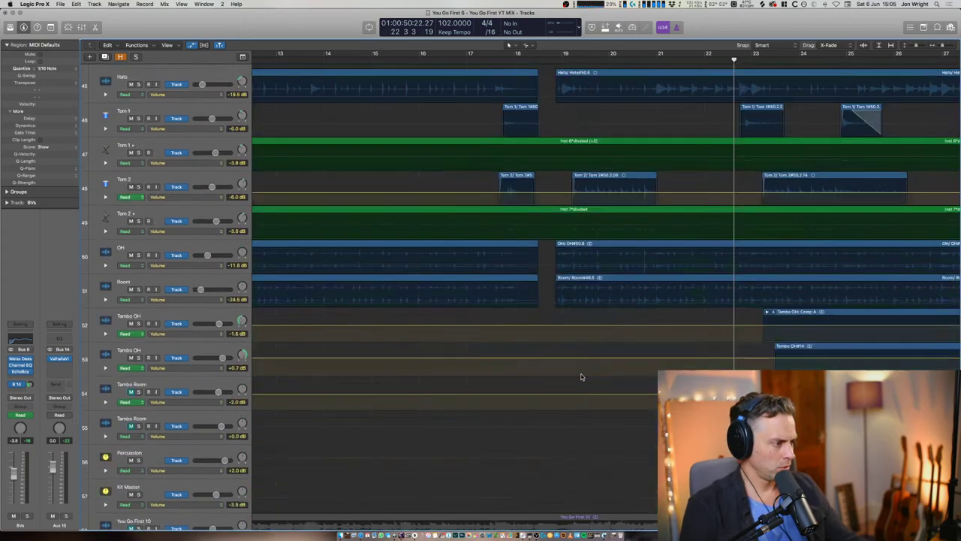
scroll(580, 376, "up", 13)
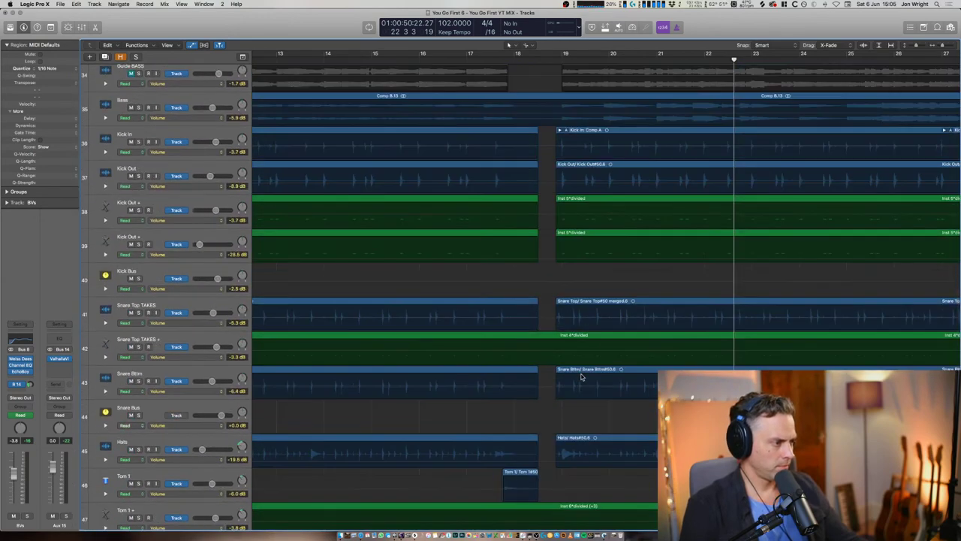
scroll(581, 377, "up", 1)
scroll(580, 377, "up", 8)
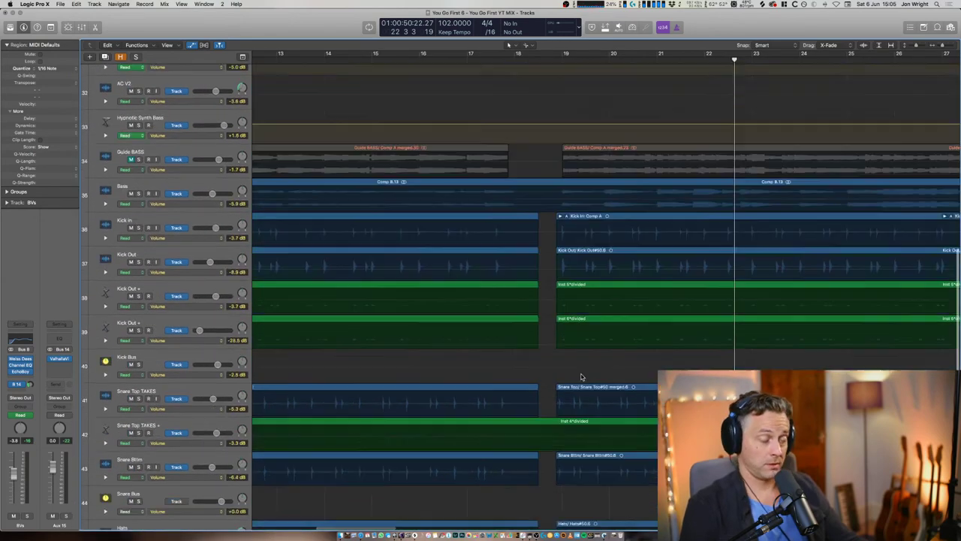
scroll(158, 240, "up", 1)
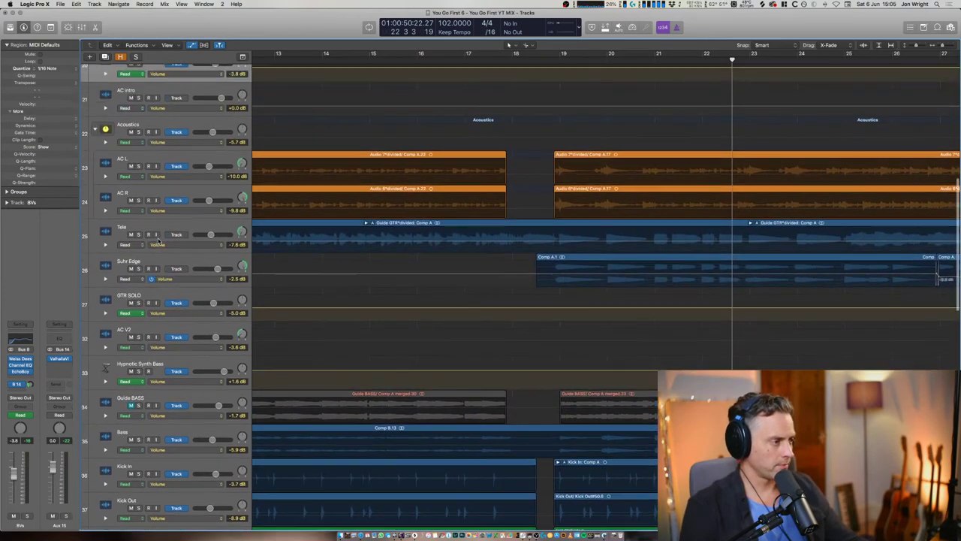
left_click(162, 262)
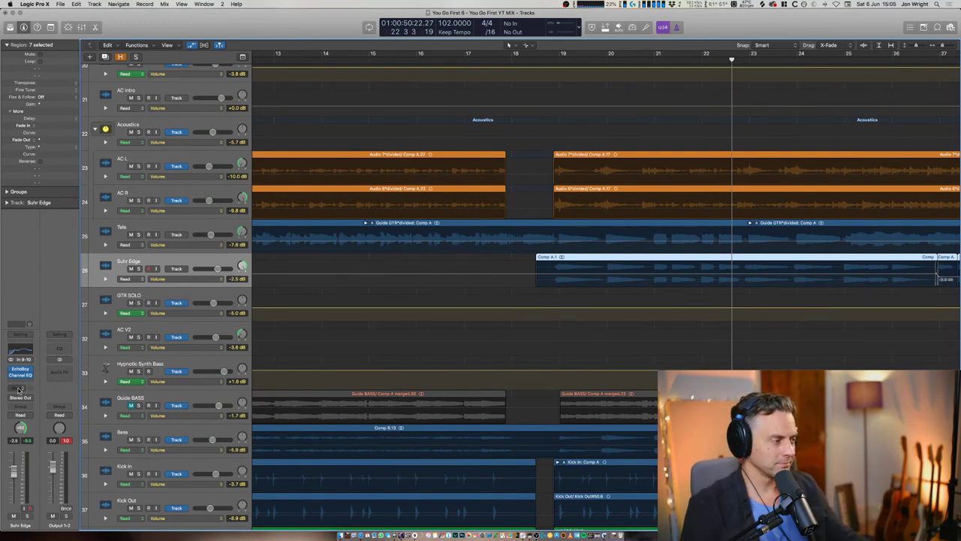
left_click(18, 389)
mouse_move(28, 434)
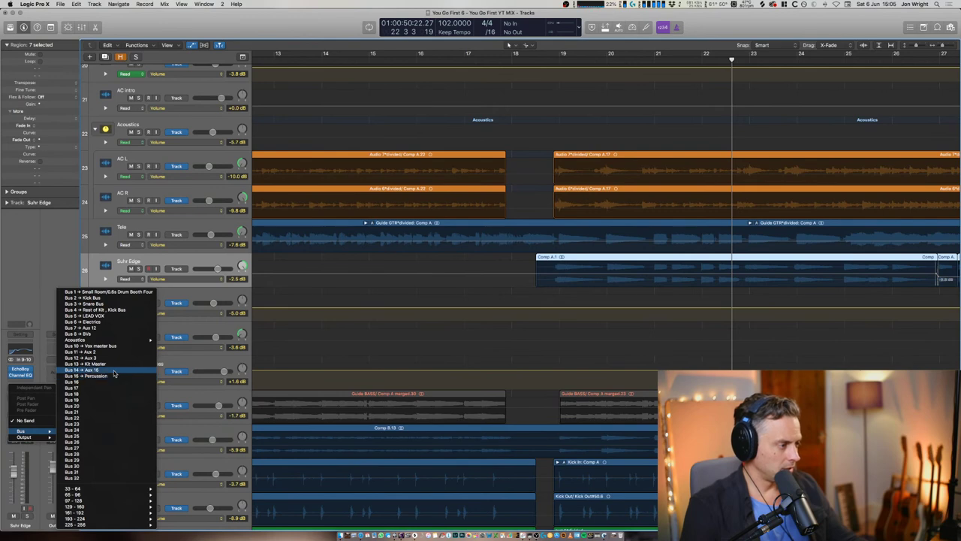
left_click(115, 370)
Step: Adjust the Suhr Edge send level during playback and solo the track
key("space")
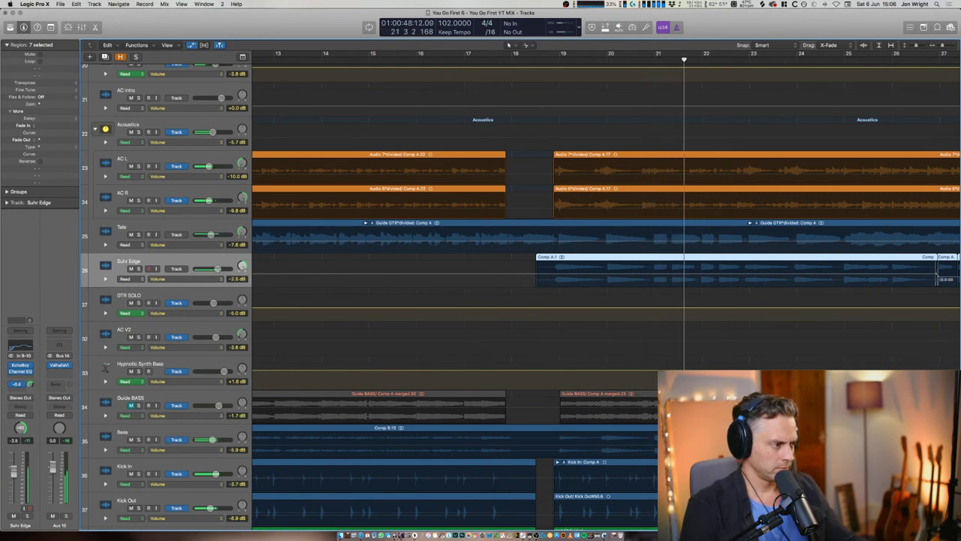
left_click_drag(30, 385, 29, 394)
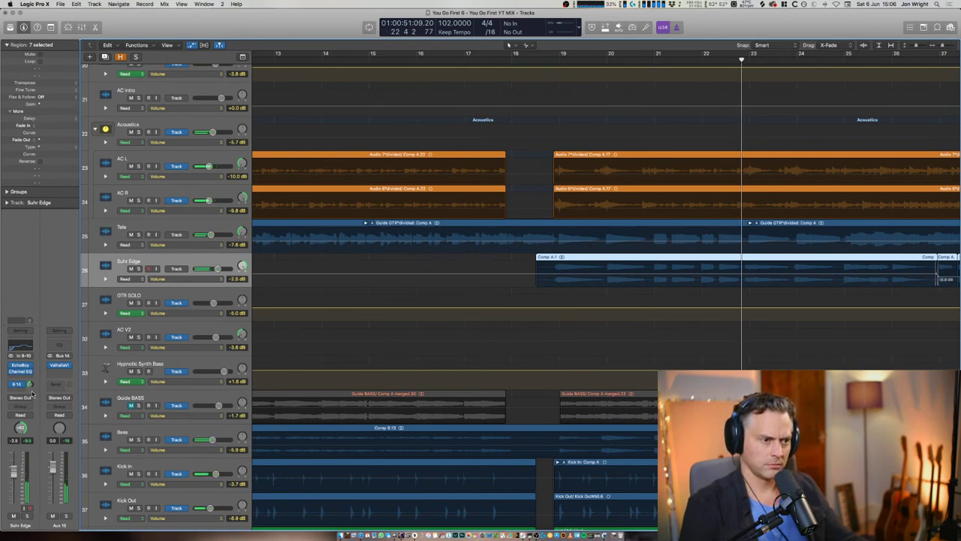
left_click(138, 268)
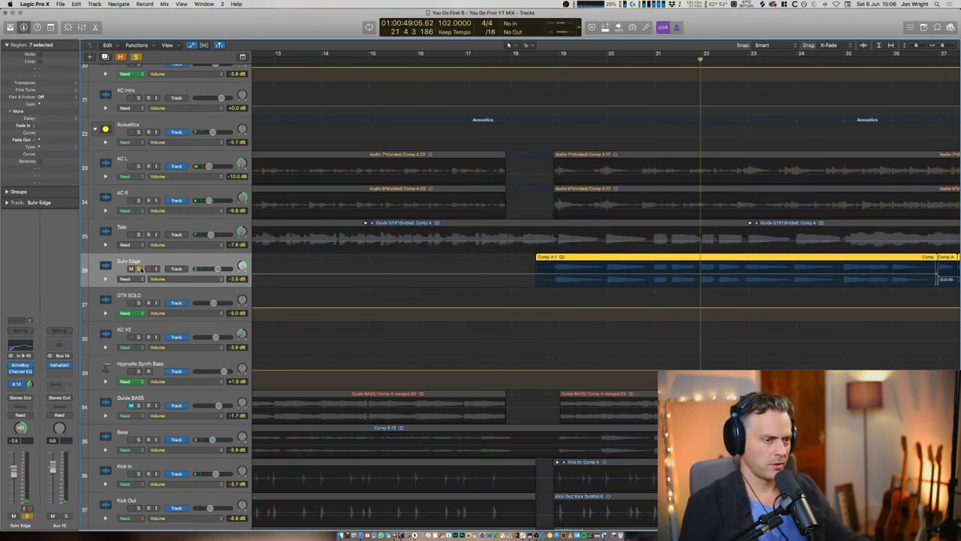
Step: Reassign the Suhr Edge track's send from Bus 14 to Bus 16
left_click(24, 385)
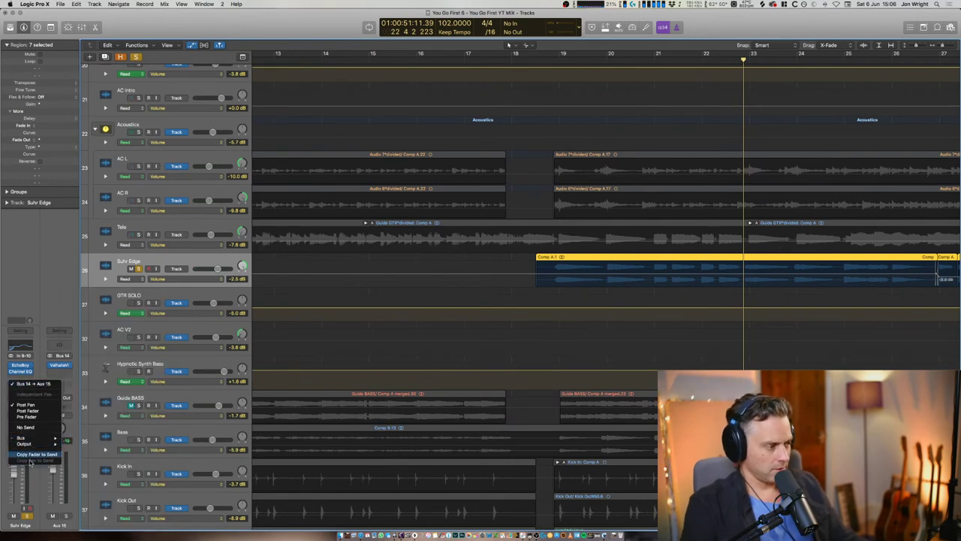
left_click(22, 384)
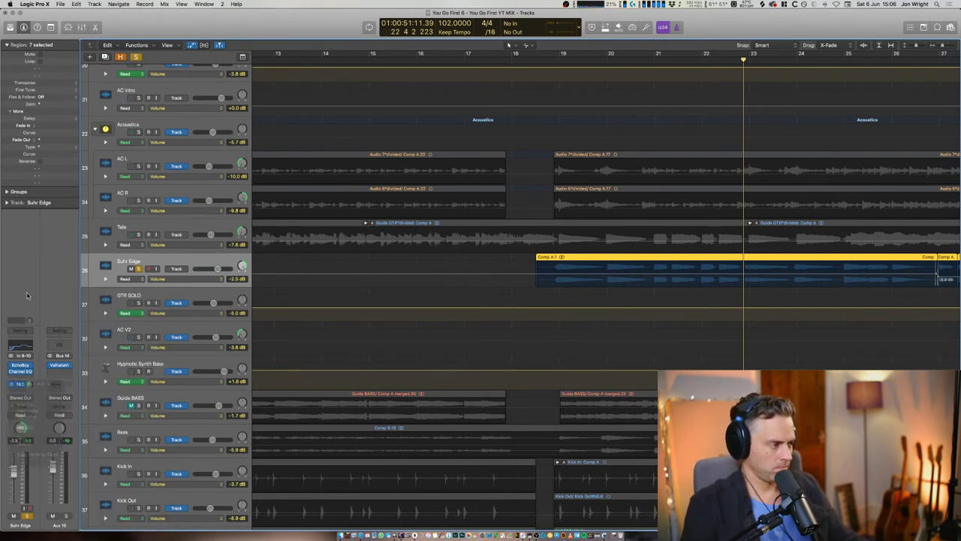
left_click(21, 386)
mouse_move(34, 441)
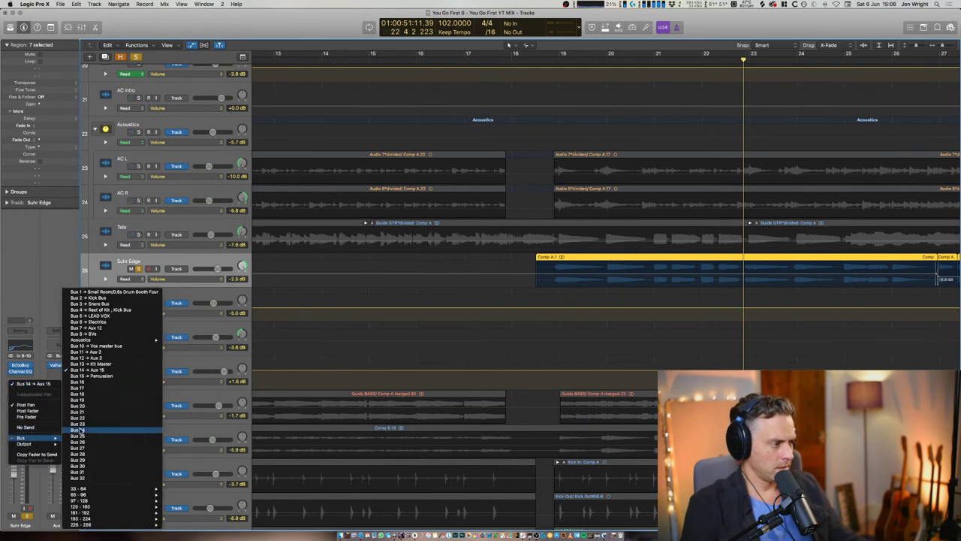
left_click(87, 383)
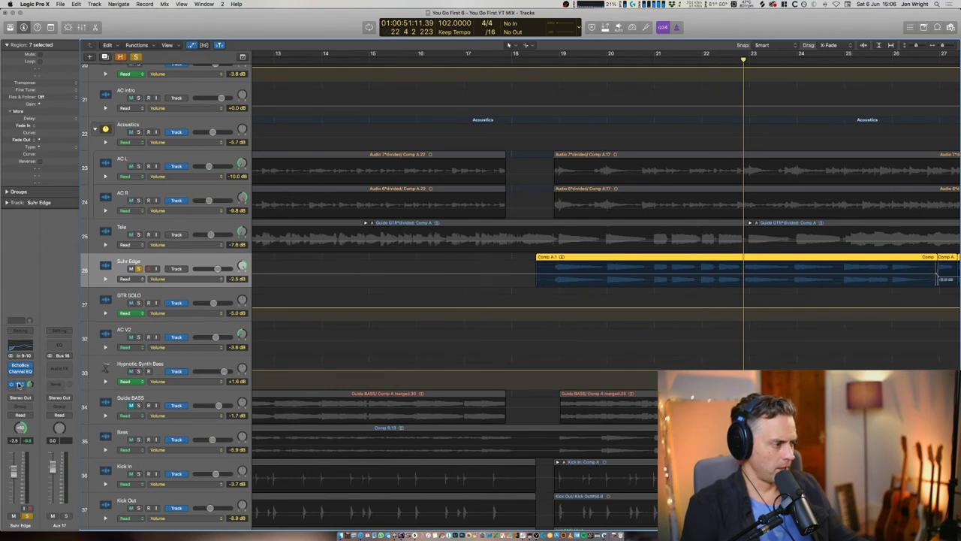
Step: Insert the ValhallaSupermassive plug-in on the Bus 16 aux channel and centre the Suhr Edge track's pan
left_click(53, 370)
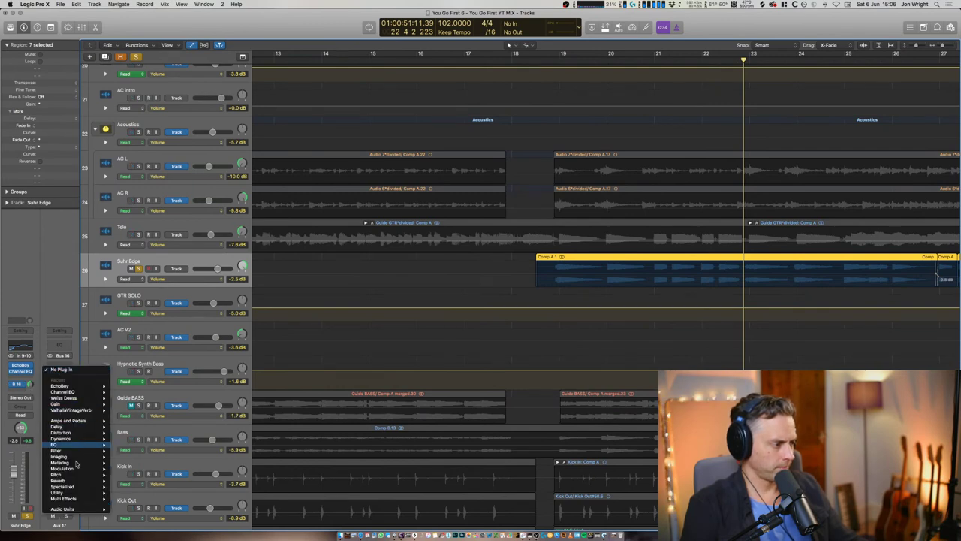
mouse_move(65, 511)
mouse_move(115, 508)
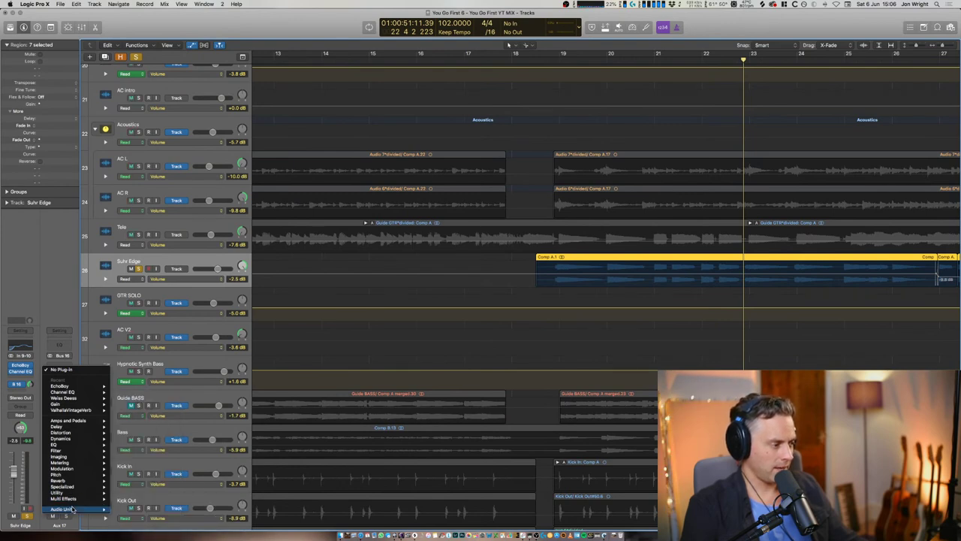
mouse_move(150, 512)
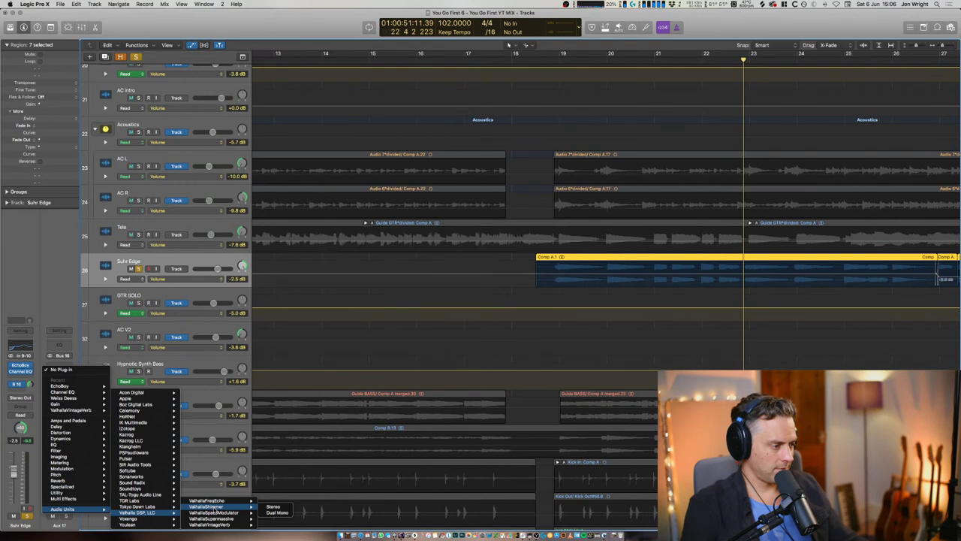
mouse_move(216, 518)
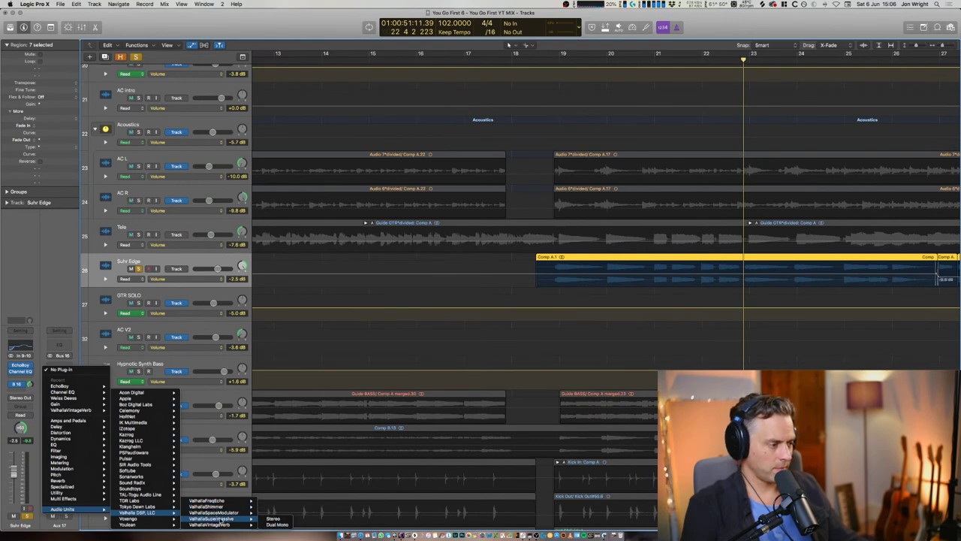
left_click(213, 518)
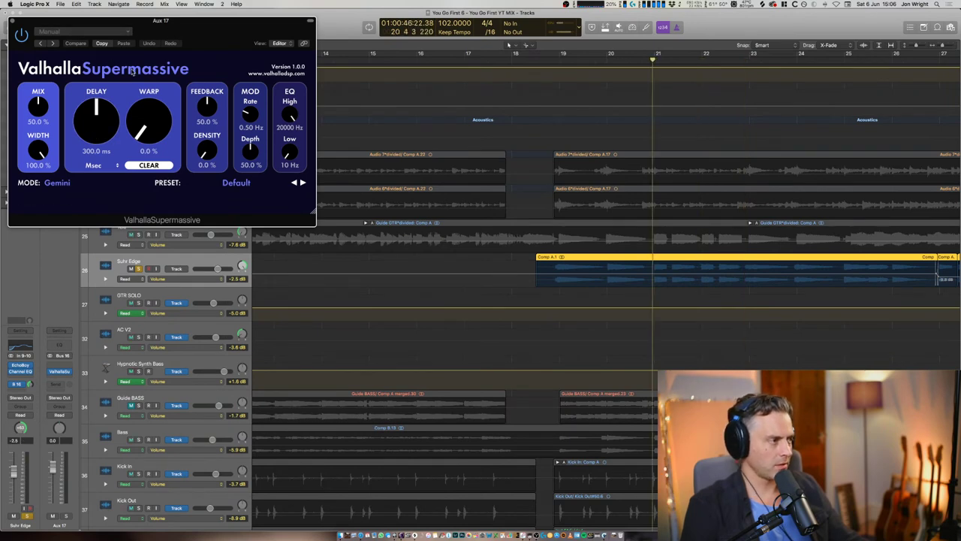
left_click(21, 428, "alt")
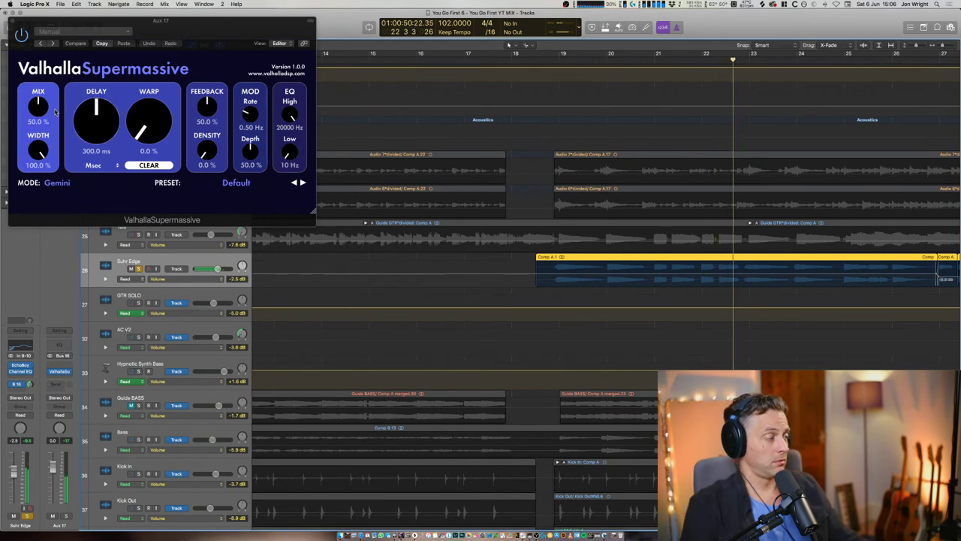
Step: Set ValhallaSupermassive's Warp to 67.5 %, EQ High to 7290 Hz and EQ Low to 290 Hz during playback
left_click_drag(149, 133, 145, 142)
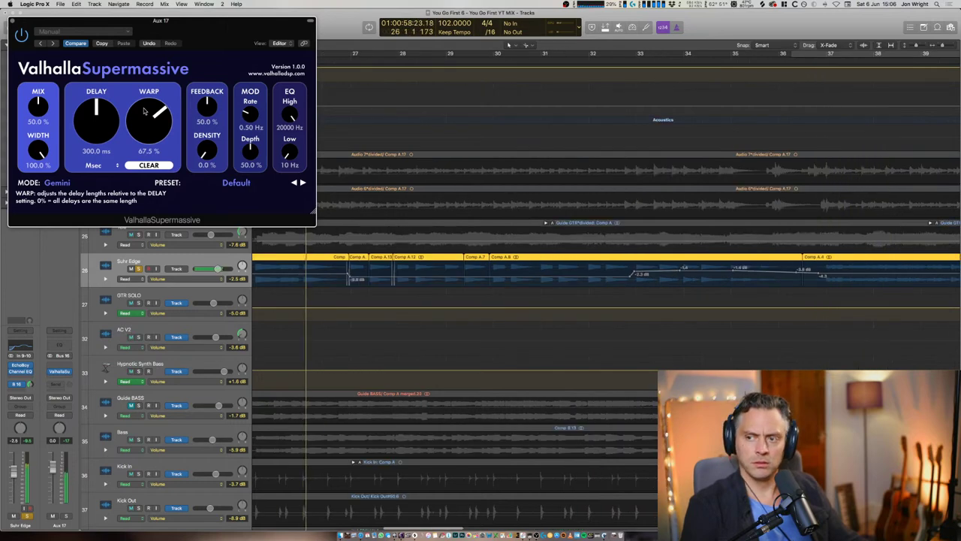
left_click_drag(290, 114, 289, 129)
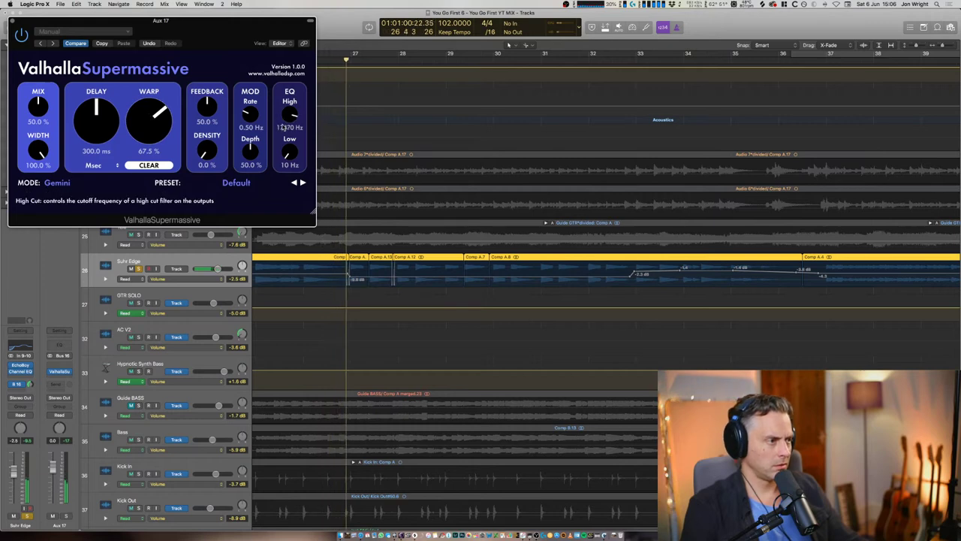
mouse_move(282, 171)
left_mouse_down()
mouse_move(275, 118)
mouse_move(273, 159)
left_mouse_up()
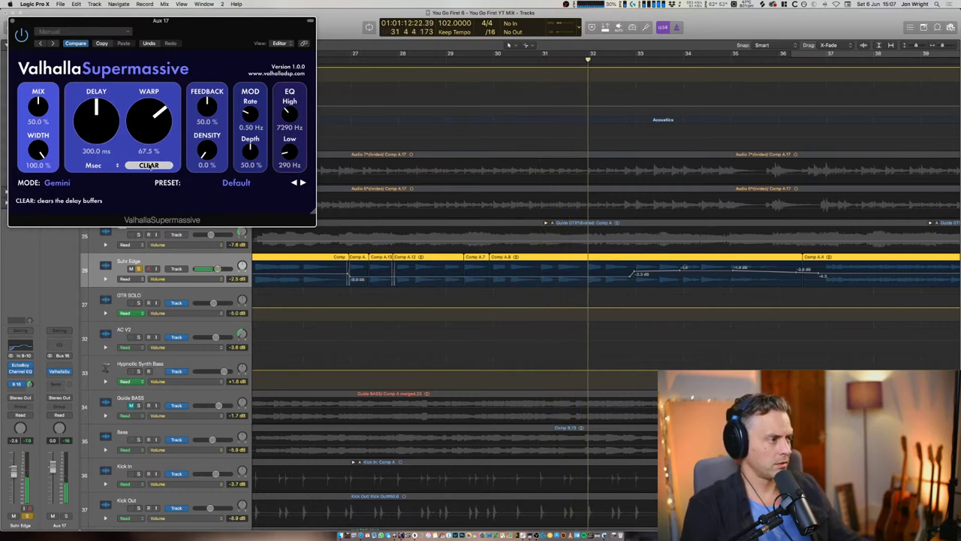
left_click(117, 165)
left_click(147, 166)
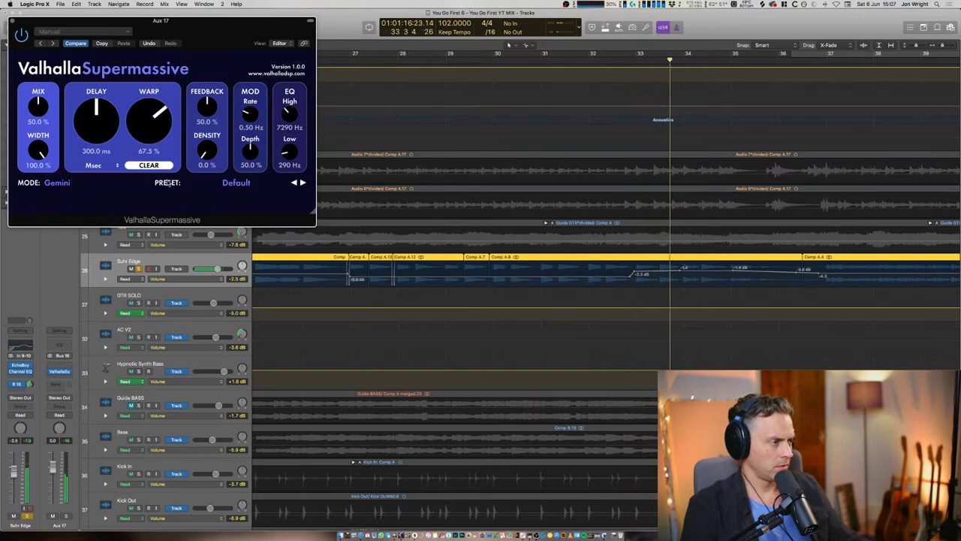
Step: Set ValhallaSupermassive's Mix to 100 % and Warp to 60.1 %, and continue listening from about bar 45
left_click_drag(150, 124, 141, 88)
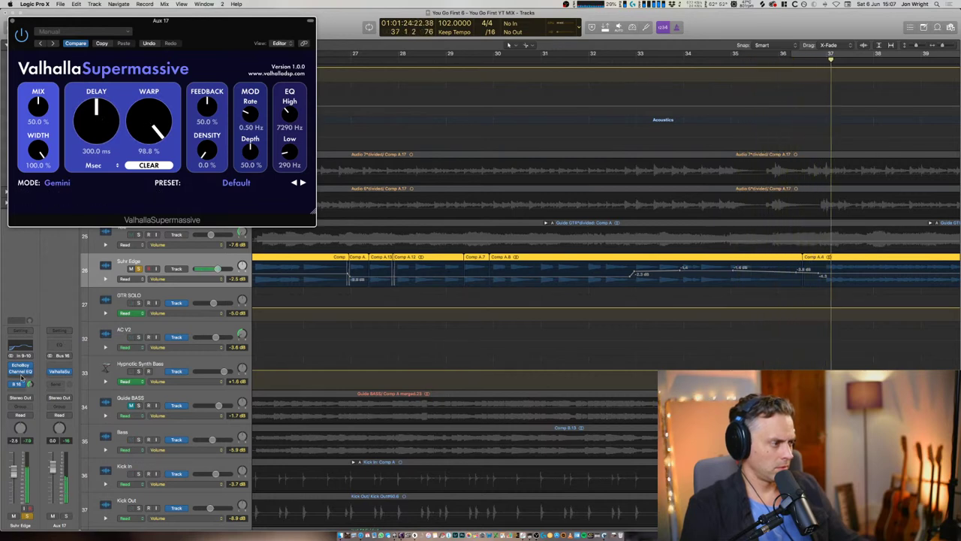
left_click_drag(38, 108, 26, 4)
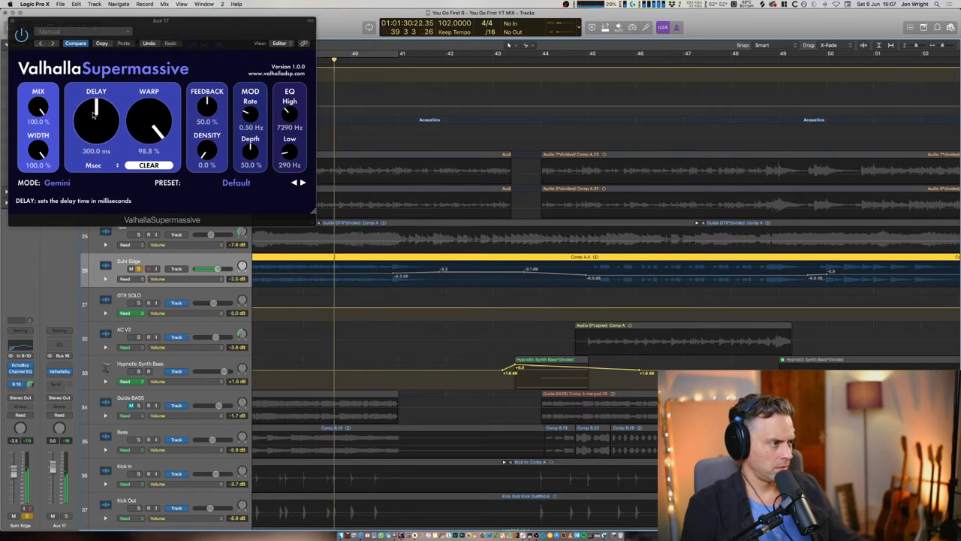
left_click_drag(144, 130, 137, 149)
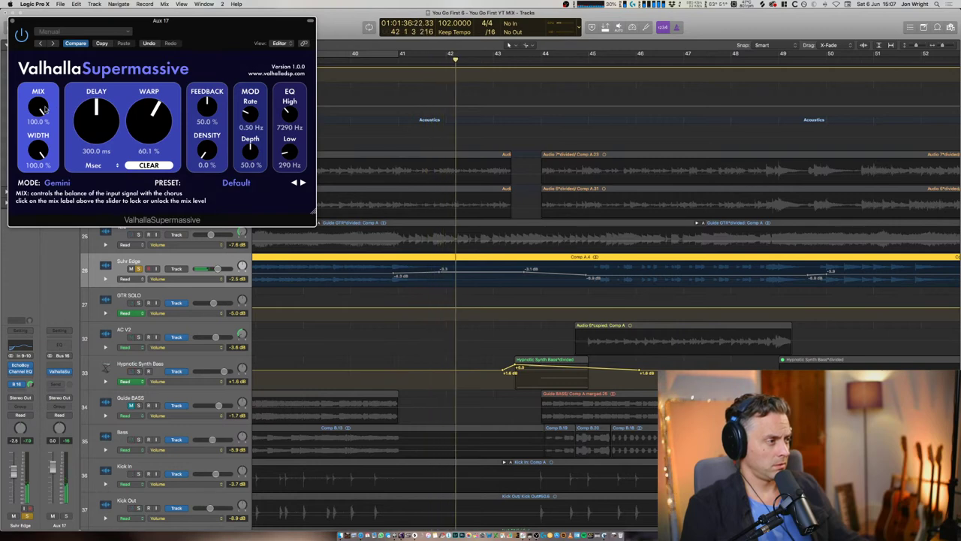
left_click(599, 60)
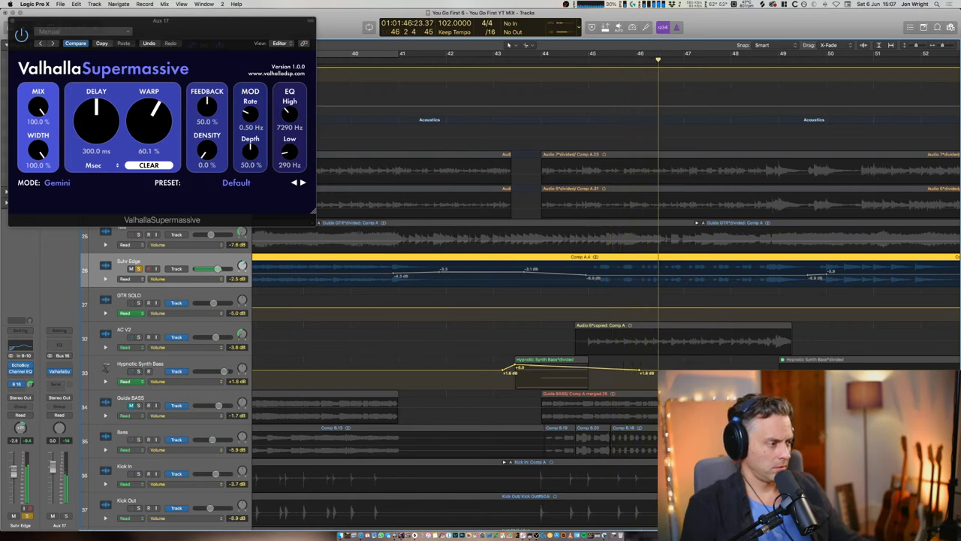
Step: Unsolo the Suhr Edge track and close the ValhallaSupermassive window
left_click(27, 516)
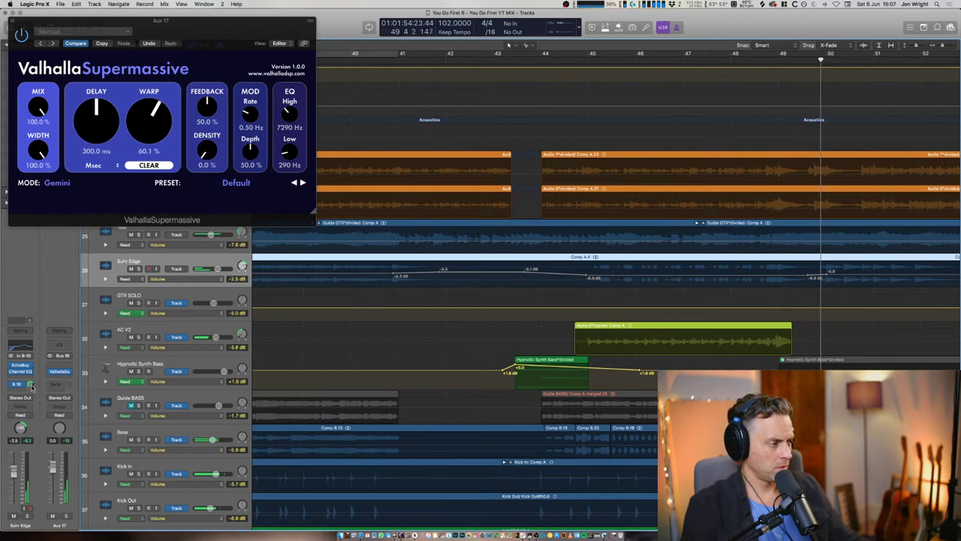
left_click(10, 21)
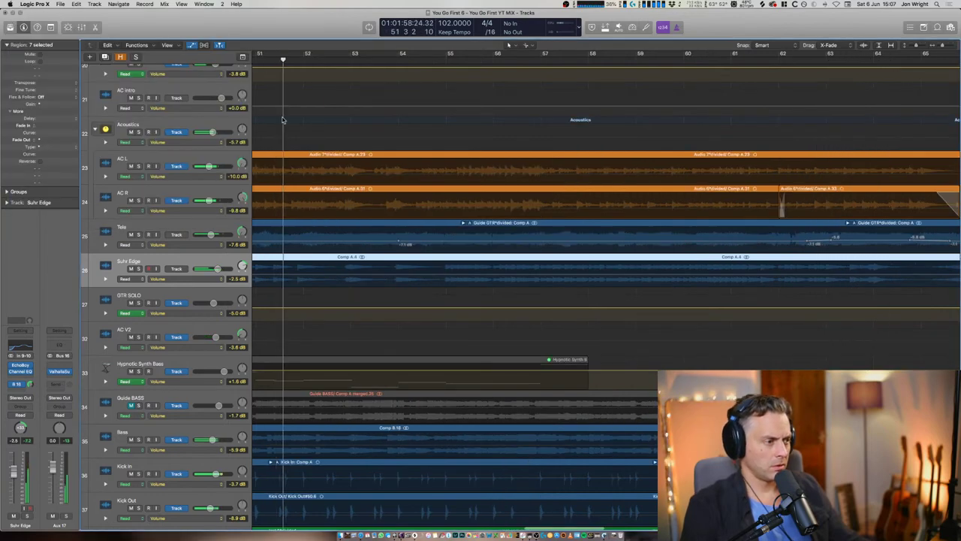
Step: Play the song from bar 15 and select the BVs track with its volume automation displayed
key("super+Left")
key("super+Left")
key("super+Left")
key("super+Left")
key("super+Left")
key("super+Left")
key("super+Left")
key("super+Left")
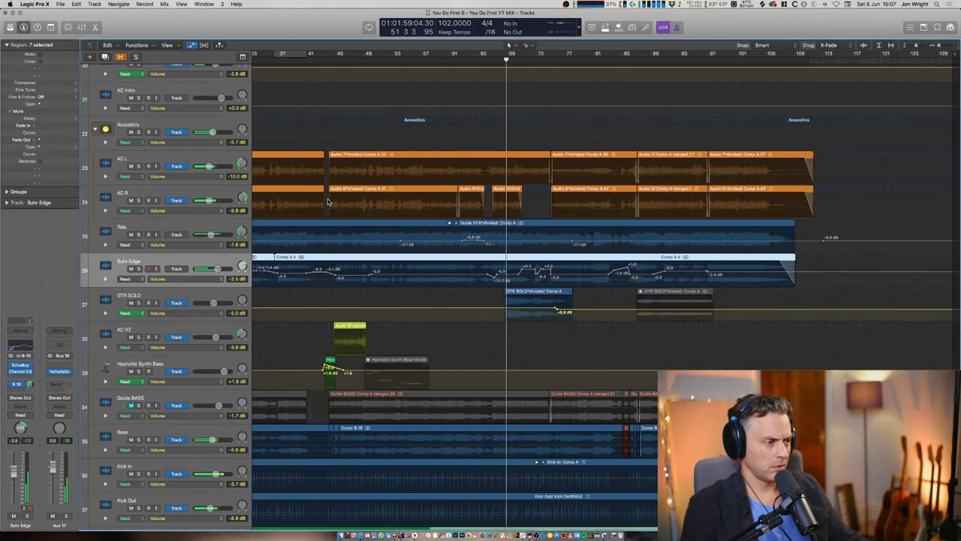
key("super+Left")
key("super+Left")
key("a")
scroll(345, 202, "up", 2)
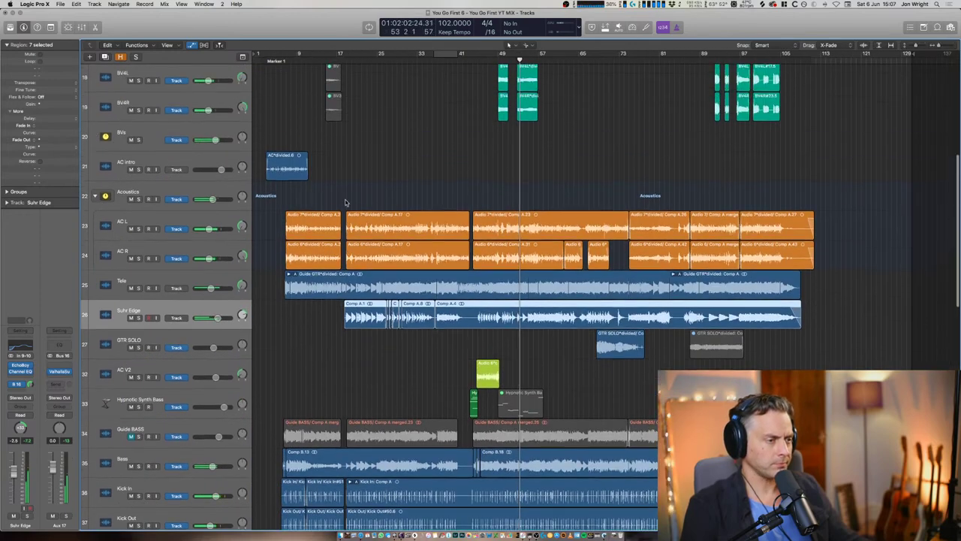
scroll(346, 201, "up", 5)
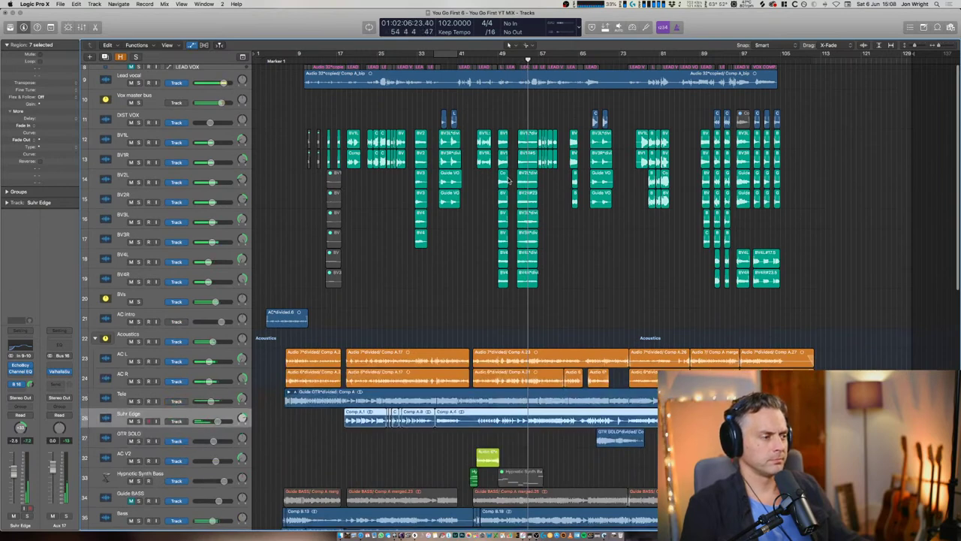
left_click(326, 60)
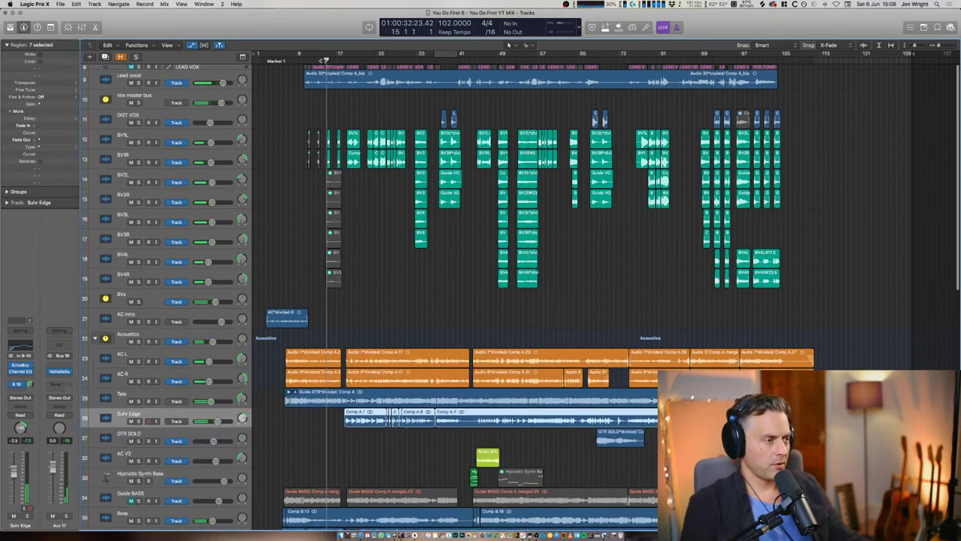
left_click(172, 294)
key("a")
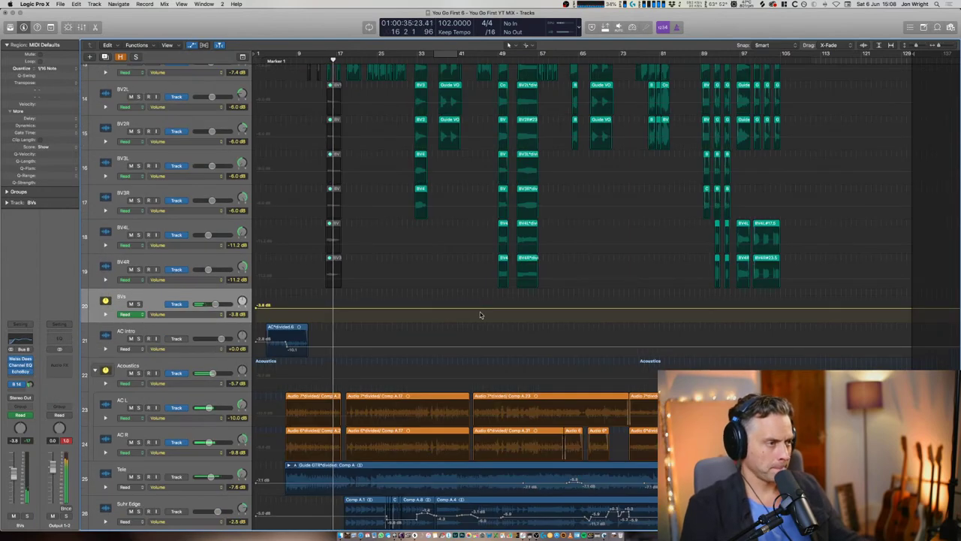
Step: Listen to the backing vocals up to about bar 25 while examining the regions on the BV tracks
key("super+Right")
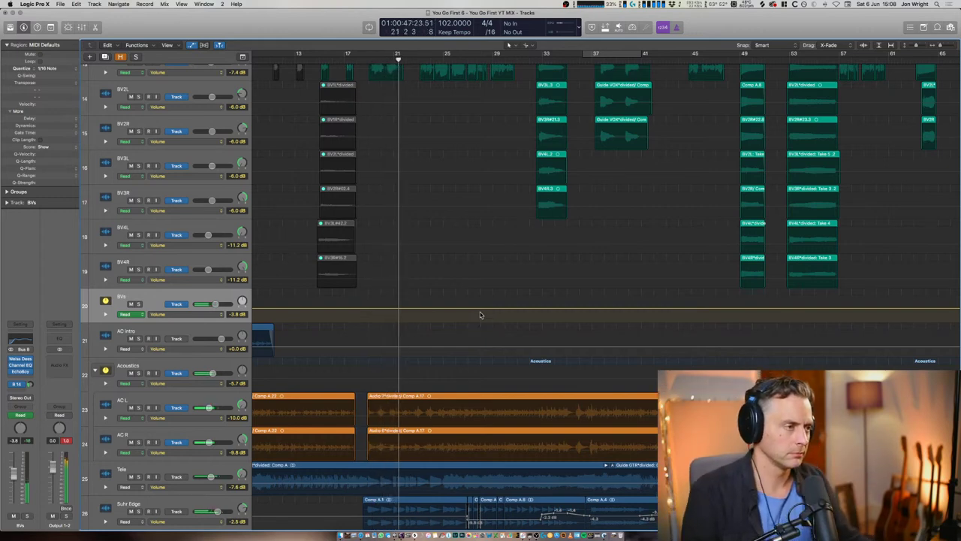
scroll(455, 316, "up", 5)
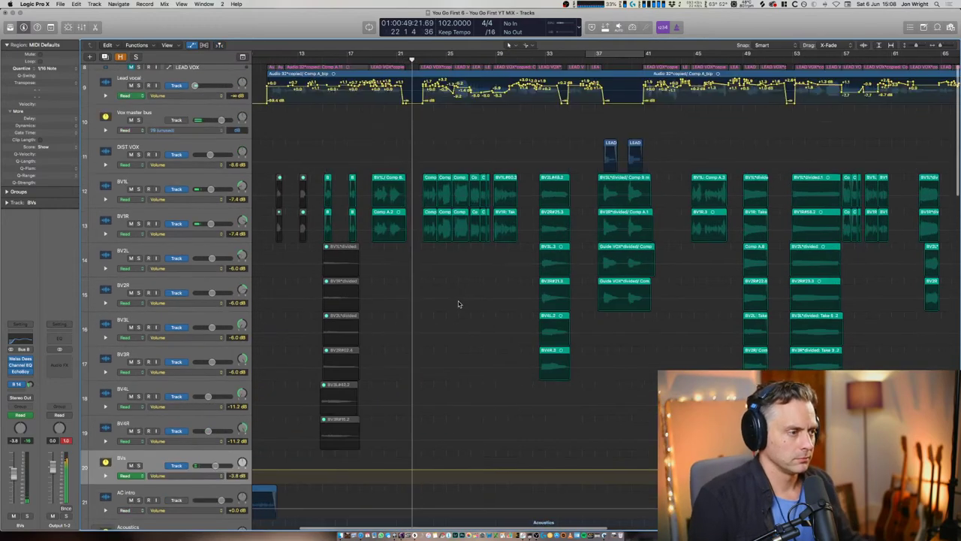
key("super+Left")
key("super+Left")
key("a")
key("super+Right")
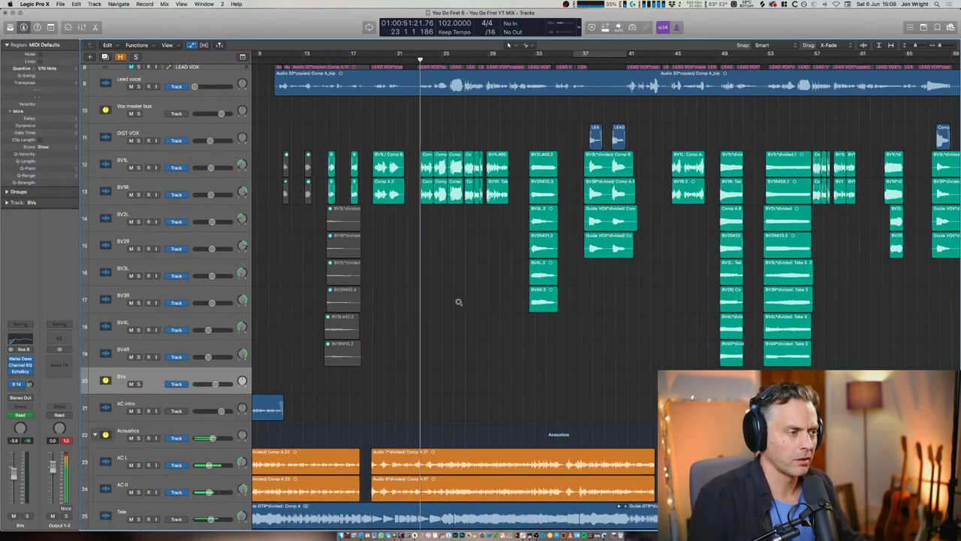
scroll(458, 302, "down", 2)
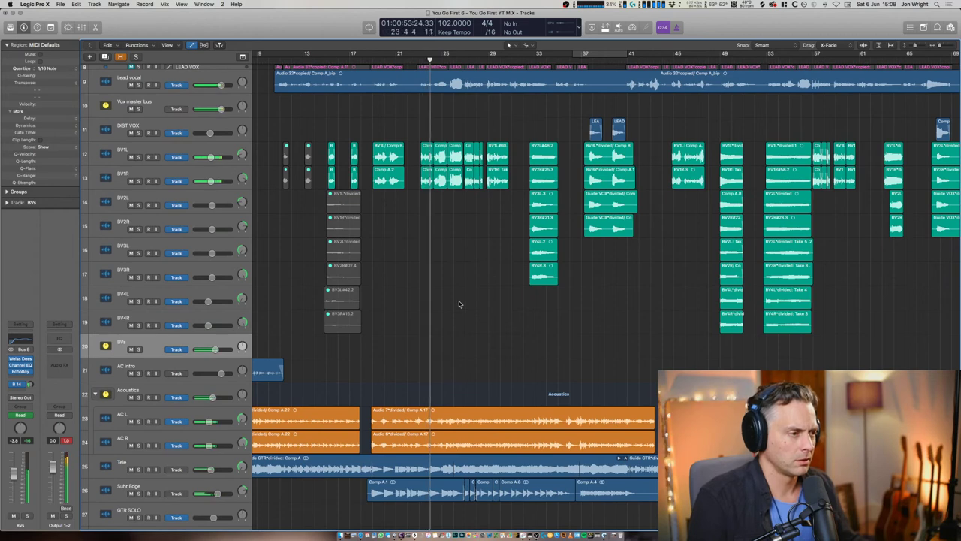
key("a")
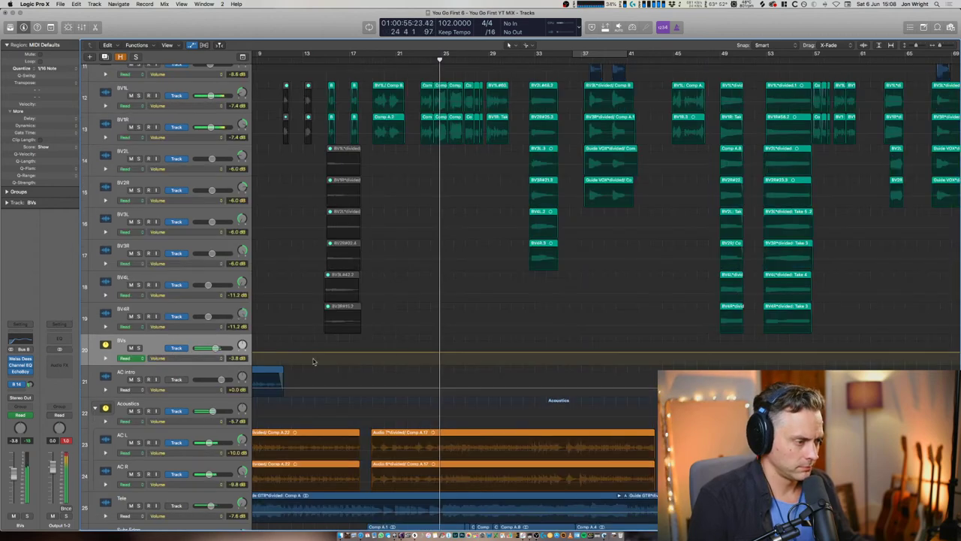
key("super+Right")
key("super+Right")
key("super+Right")
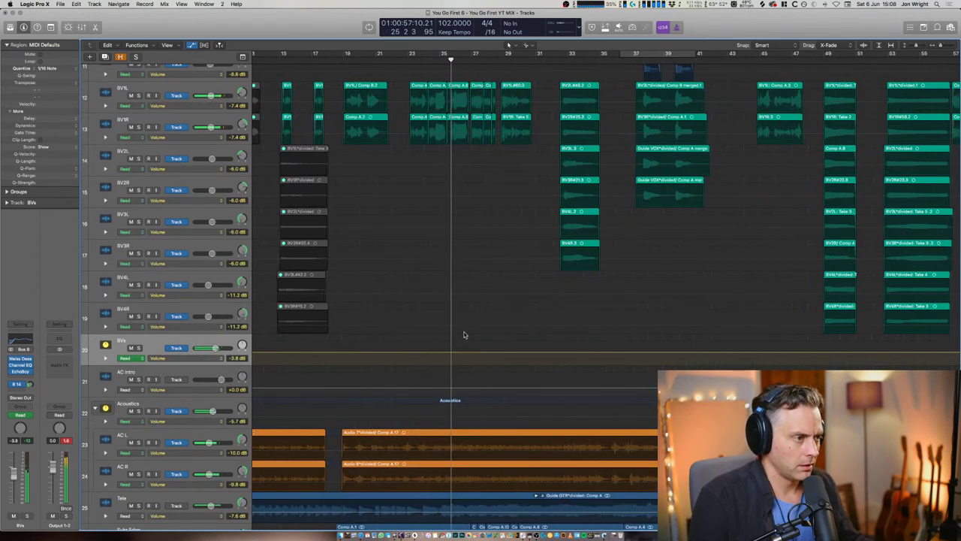
Step: Hide the automation, raise the region gain of the two bar 23 regions on BV1L and BV1R by 4.8 dB, and replay the phrase
key("a")
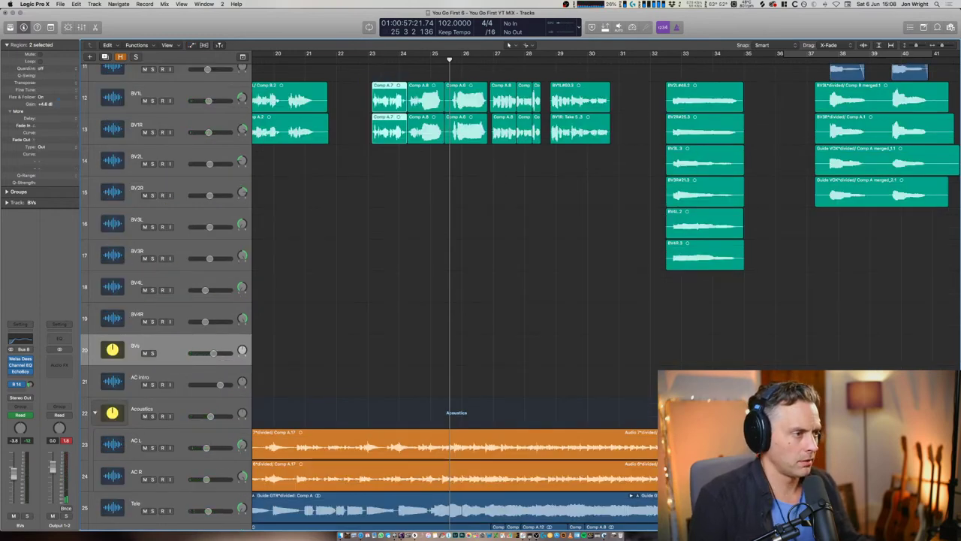
key("comma")
key("comma")
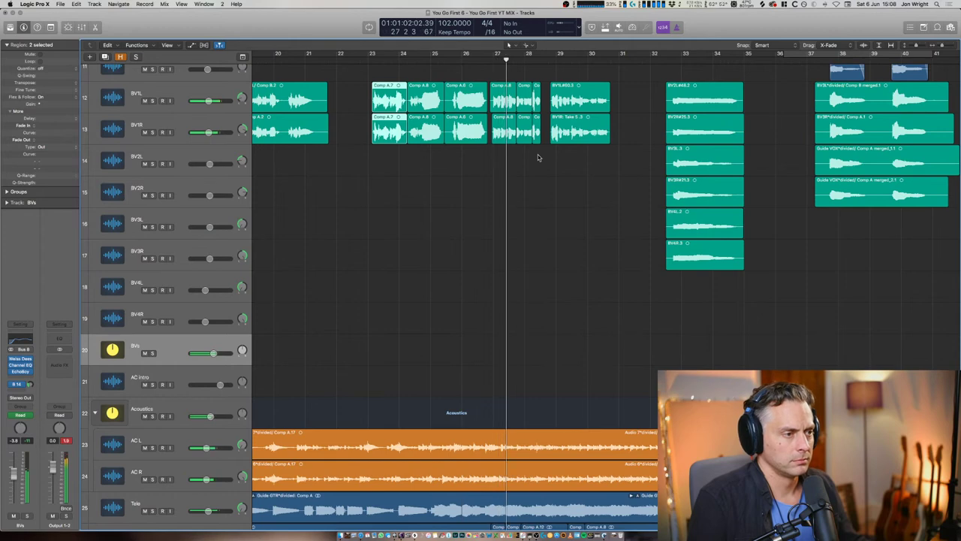
Step: Raise the region gain of the four BV1L and BV1R regions around bars 27 to 28 and replay them
left_click_drag(538, 158, 501, 97)
scroll(500, 97, "down", 1)
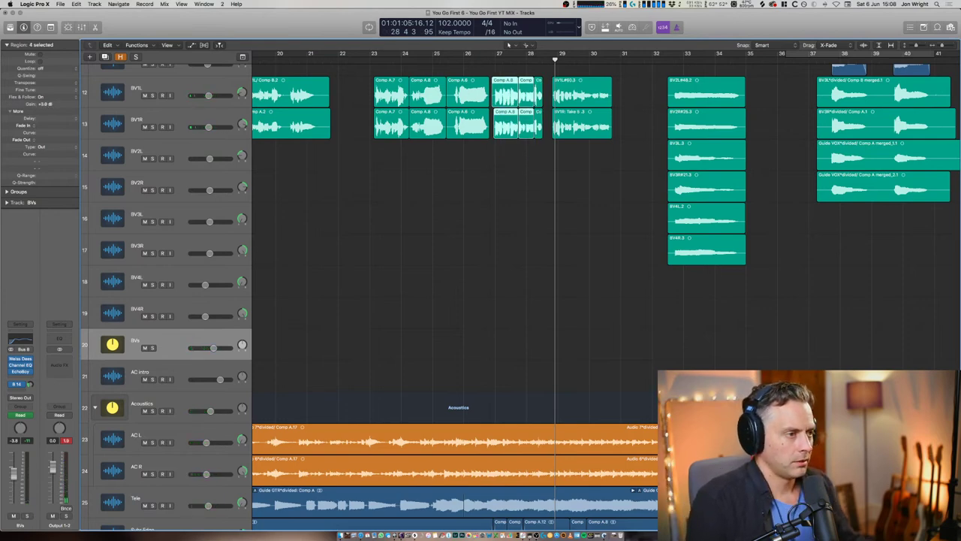
key("space")
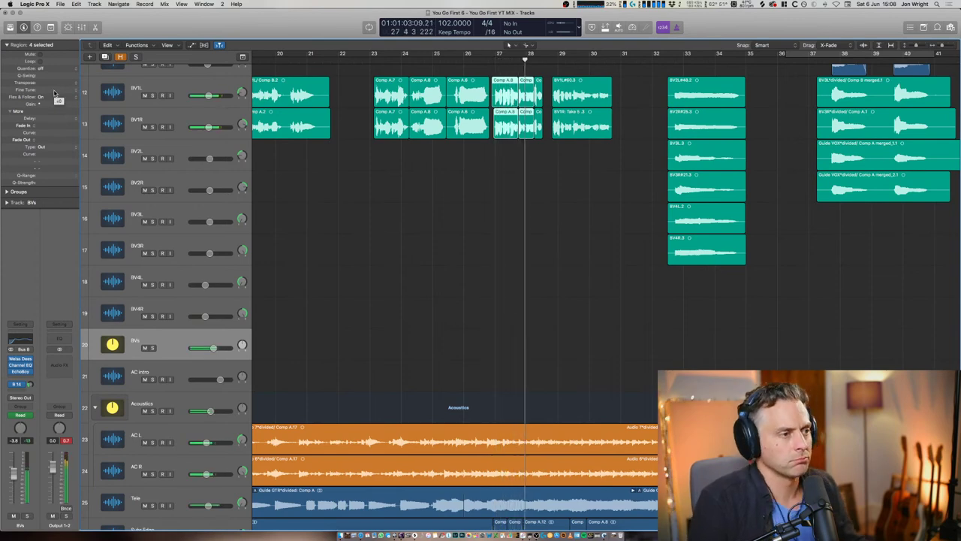
Step: Set the region gain of the BV1L and BV1R regions at bar 29 to +4.8 dB, and select the six stacked regions around bars 32 to 35
scroll(387, 168, "right", 5)
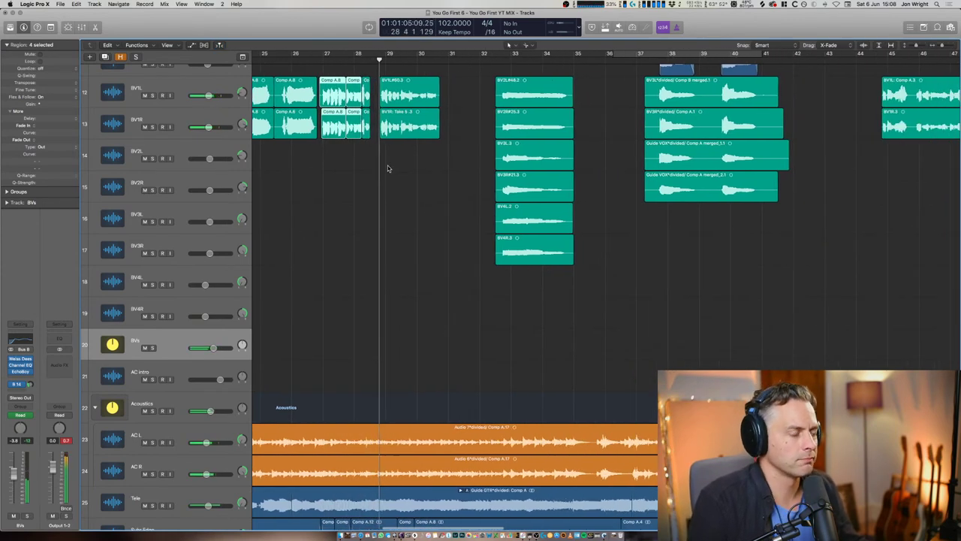
key("Right")
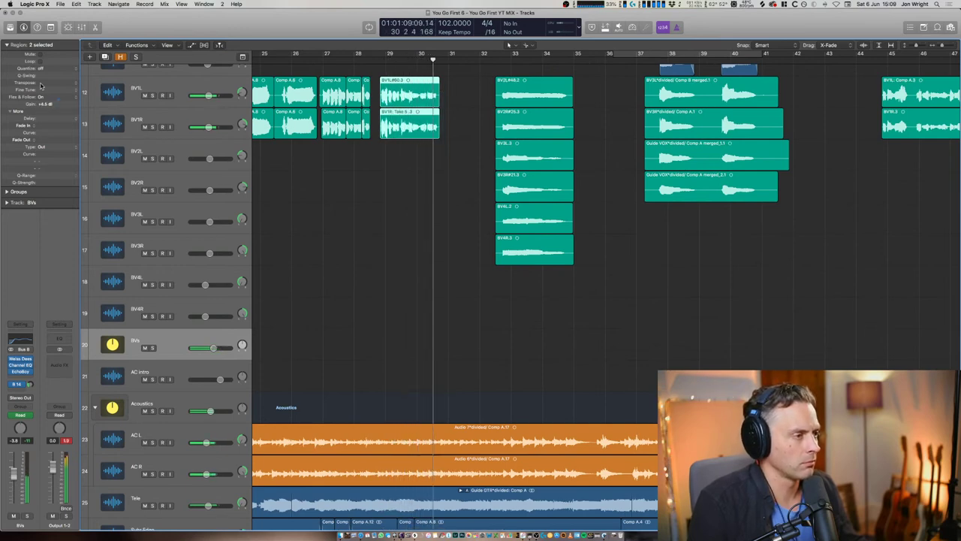
left_click_drag(594, 333, 511, 103)
scroll(512, 103, "right", 5)
scroll(512, 103, "up", 1)
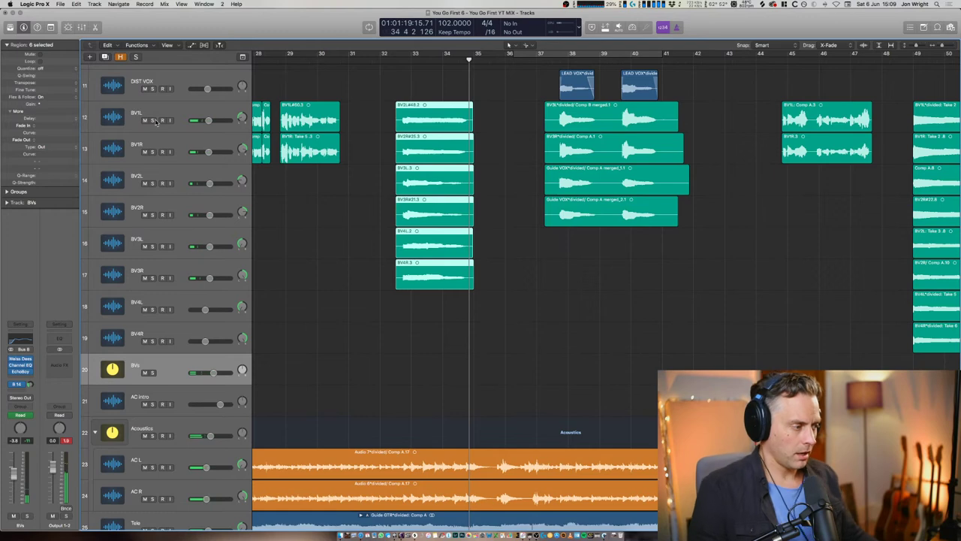
Step: Add a second send on the BVs track to Bus 16 (Aux 17)
left_click(174, 372)
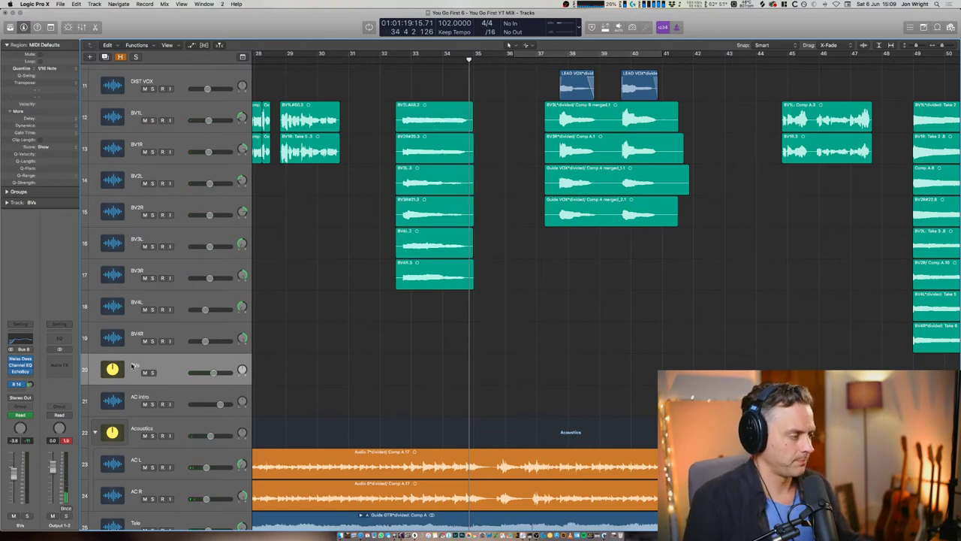
key("a")
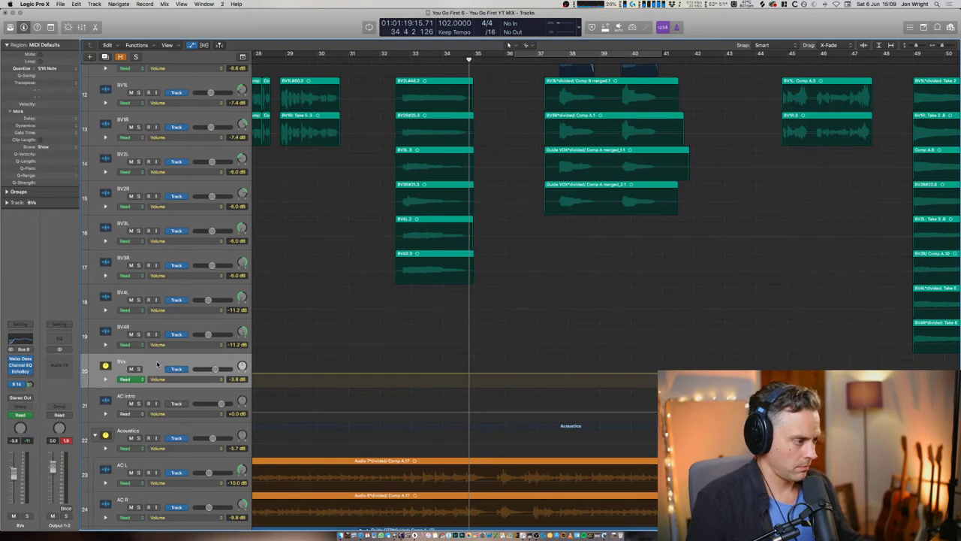
left_click(20, 389)
mouse_move(22, 435)
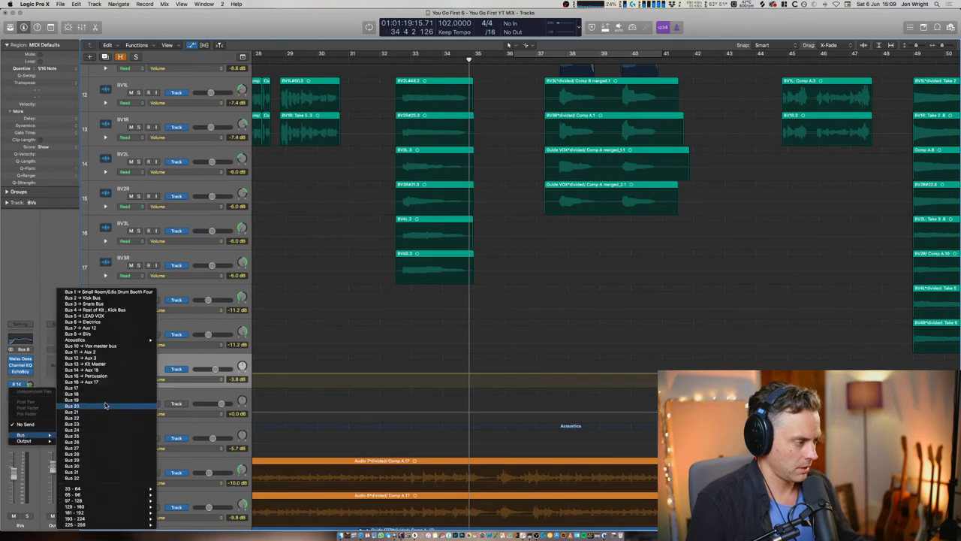
left_click(96, 382)
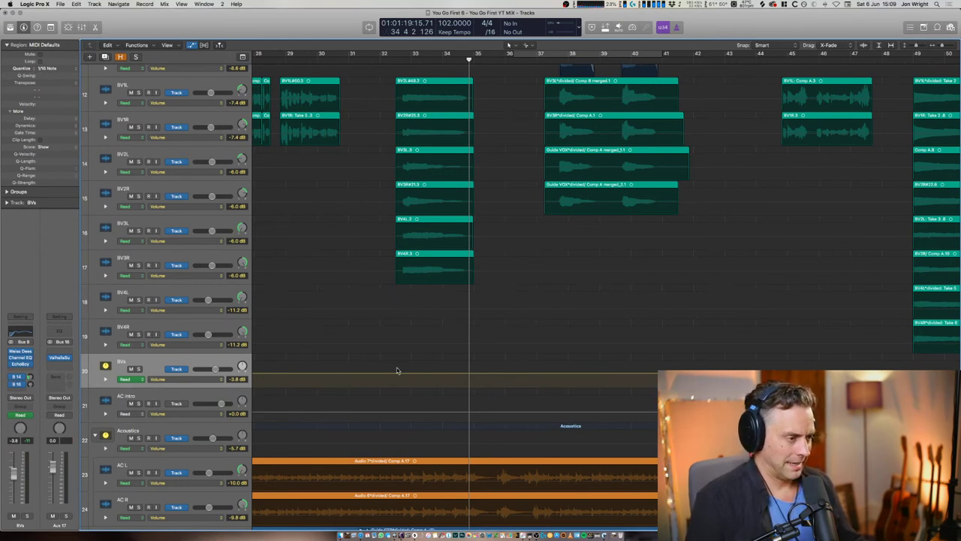
Step: Display the BVs track's Send 2 → Aux 17 automation and draw a rise from -∞ to 0.0 dB at about bar 32.5
left_click(166, 379)
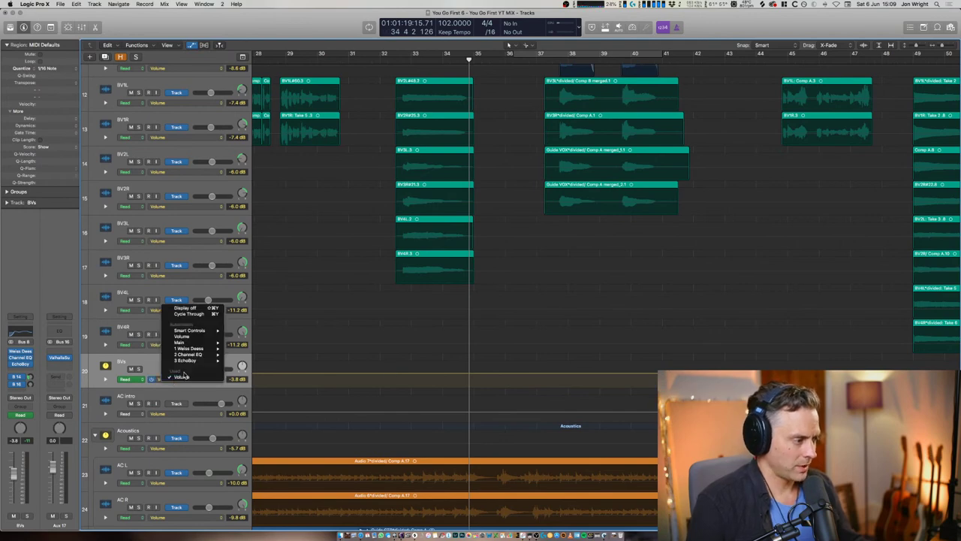
mouse_move(187, 343)
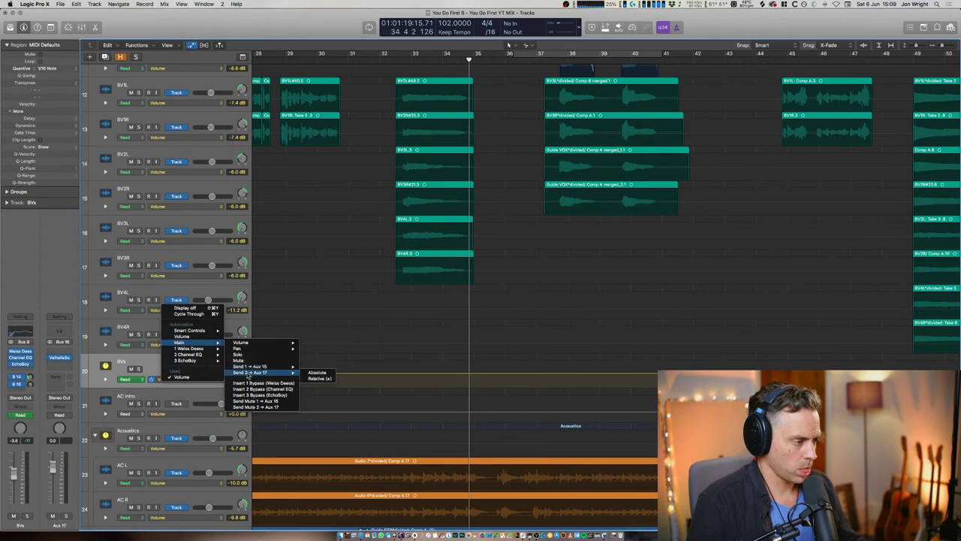
left_click(315, 376)
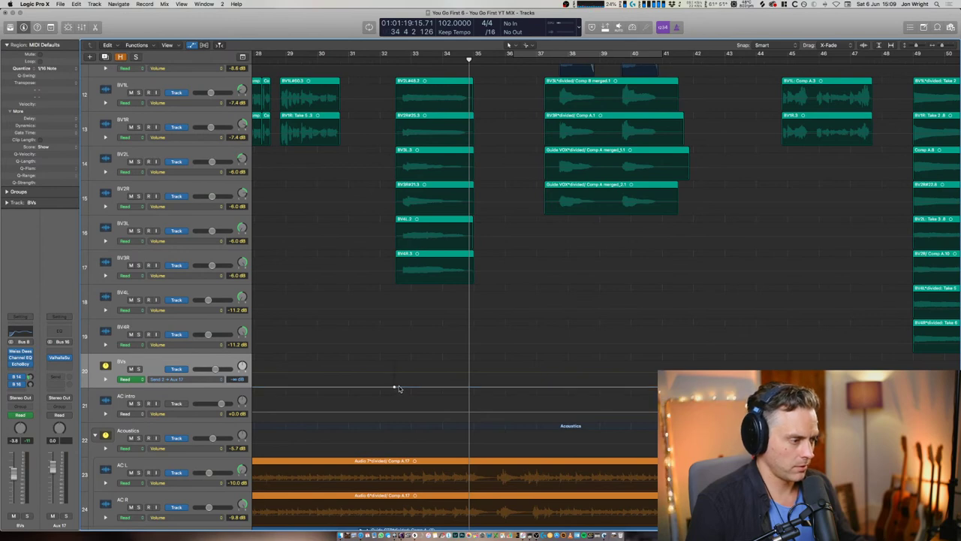
left_click_drag(415, 388, 438, 368)
Step: Play from bar 32 and raise the BVs track's Aux 17 send automation to +4.4 dB
key("comma")
key("comma")
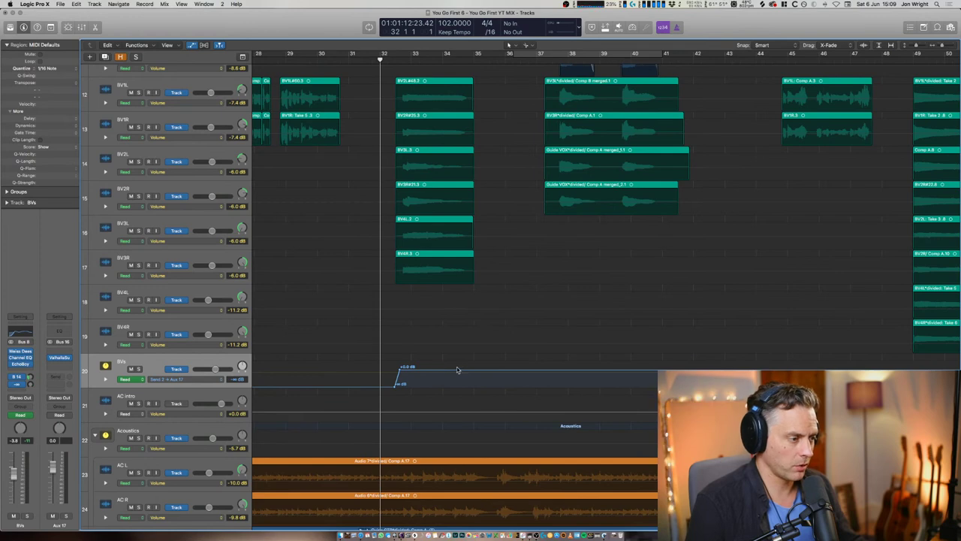
key("space")
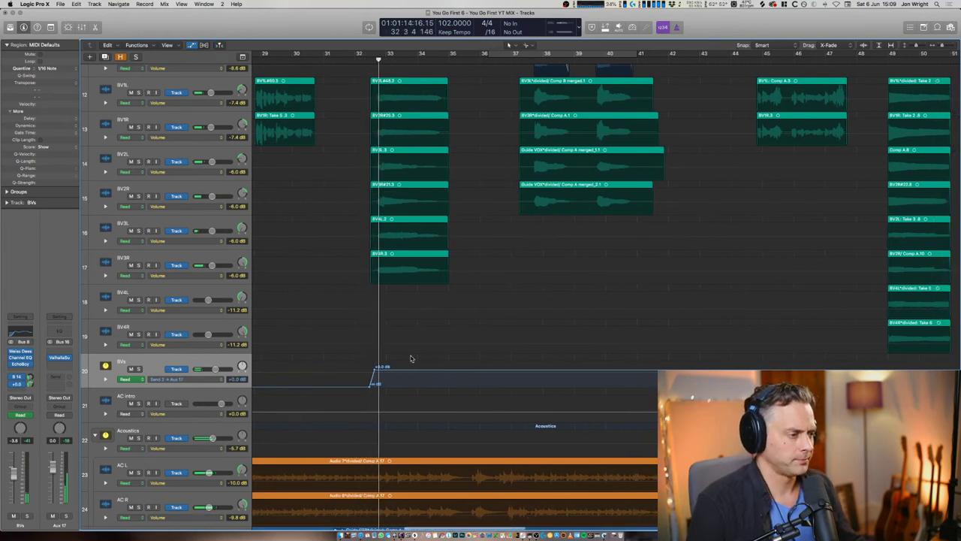
left_click_drag(417, 372, 418, 367)
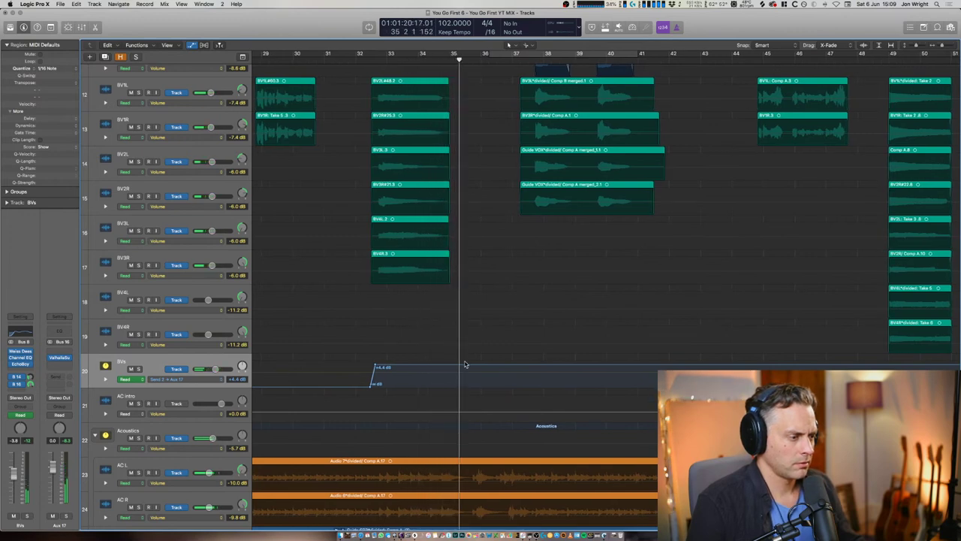
Step: Replay the backing vocals from about bar 30 to hear the Aux 17 send come in
key("comma")
key("comma")
key("comma")
key("comma")
key("comma")
key("comma")
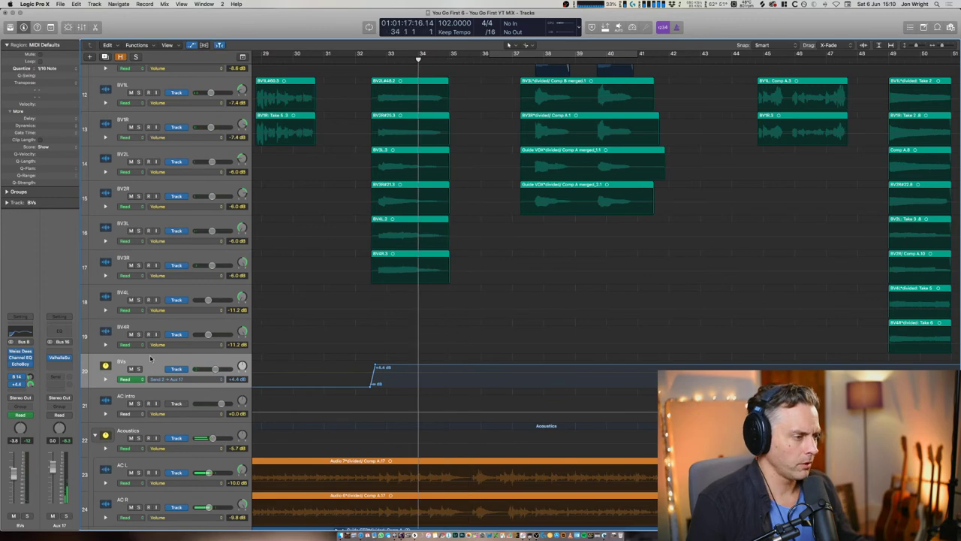
key("space")
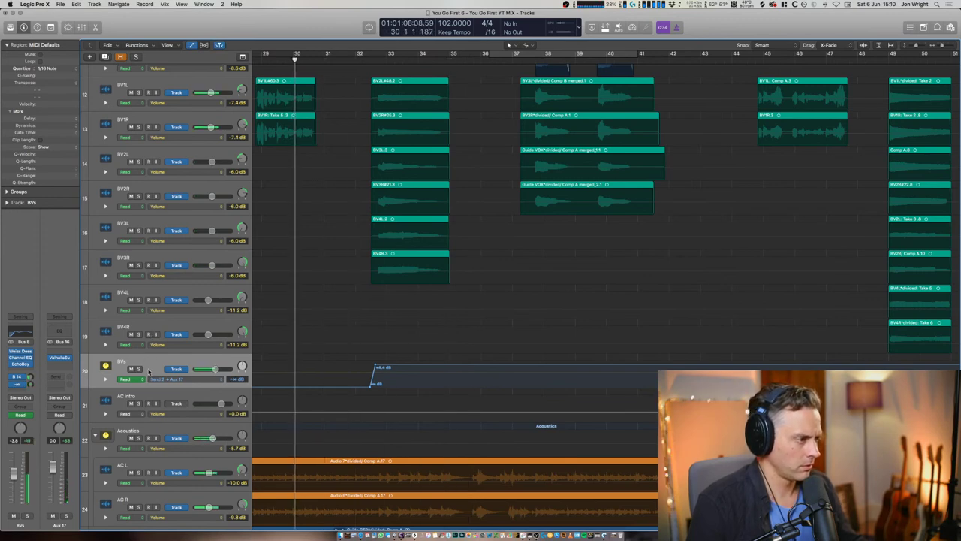
Step: With the BVs track temporarily soloed, lengthen the Aux 17 send ramp so it reaches +5.4 dB at about bar 33.5
left_click(138, 369)
key("comma")
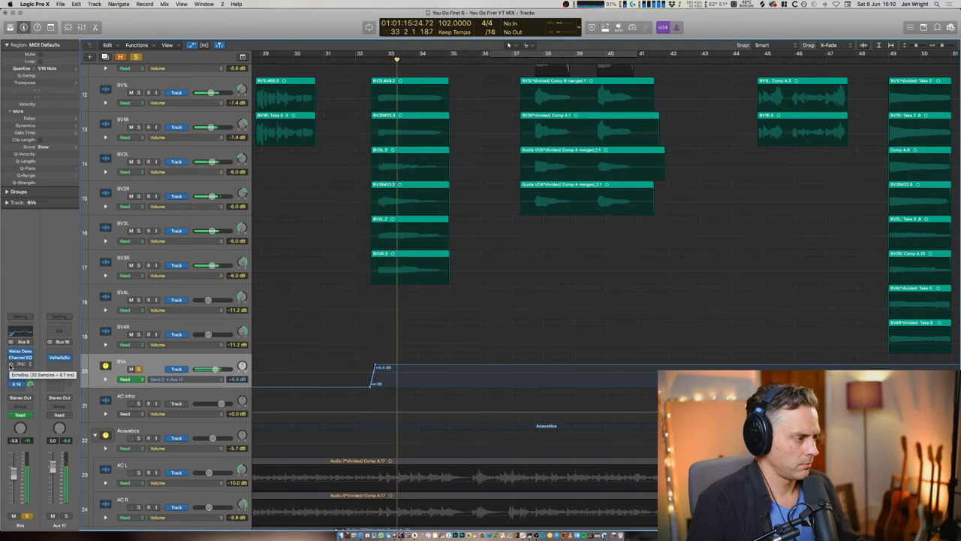
left_click_drag(375, 366, 448, 365)
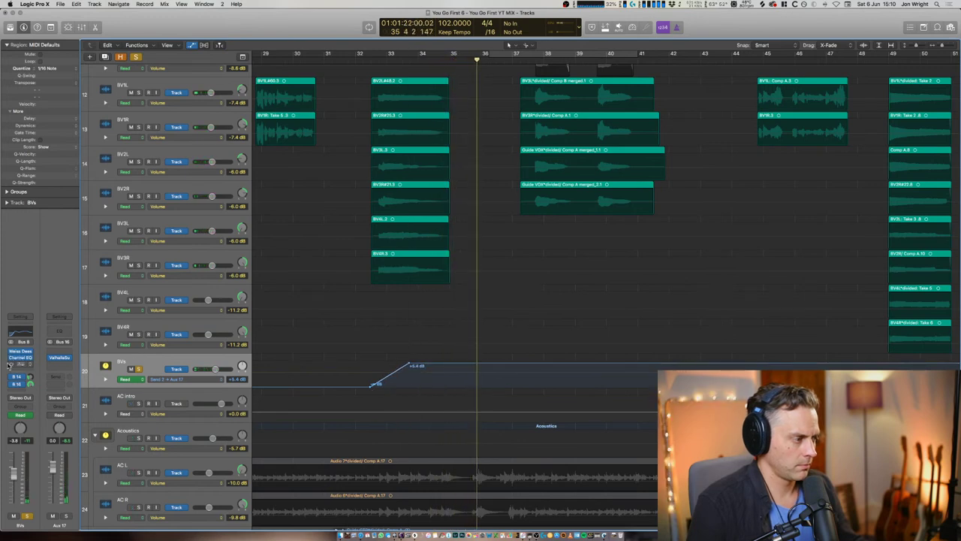
left_click(138, 369)
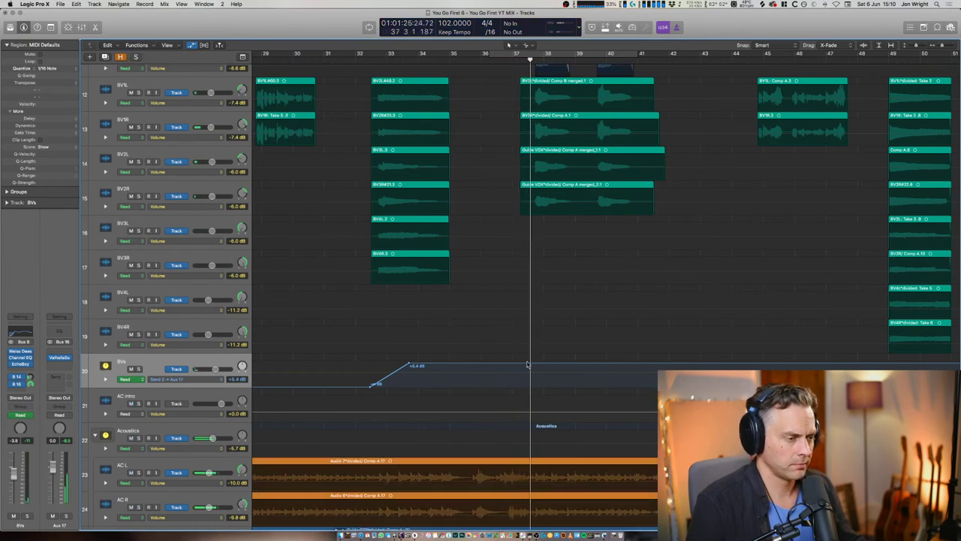
Step: Lower the BVs track's Aux 17 send automation to about -2.5 dB from about bar 37 onward
key("super+Left")
key("super+Left")
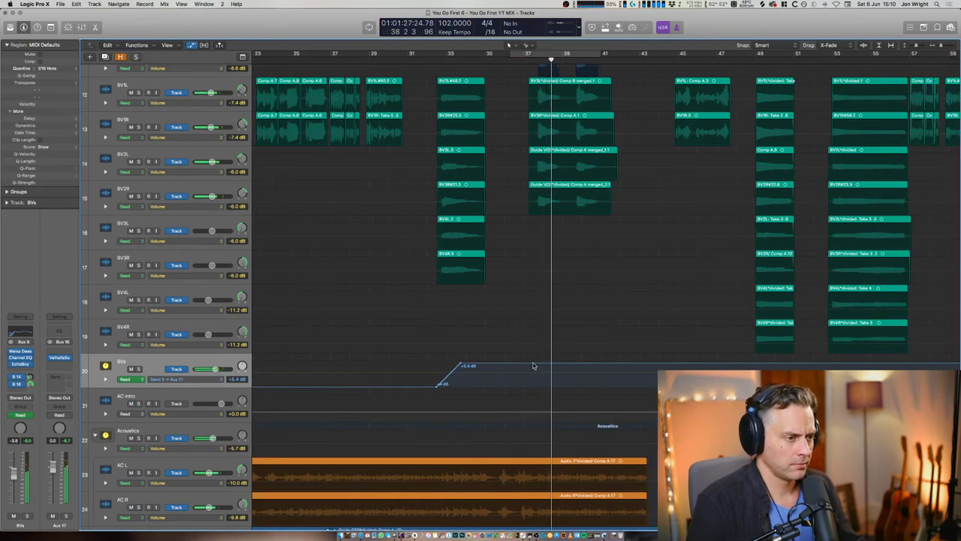
left_click(533, 363)
left_click(530, 363)
left_click_drag(557, 364, 556, 373)
scroll(556, 374, "right", 8)
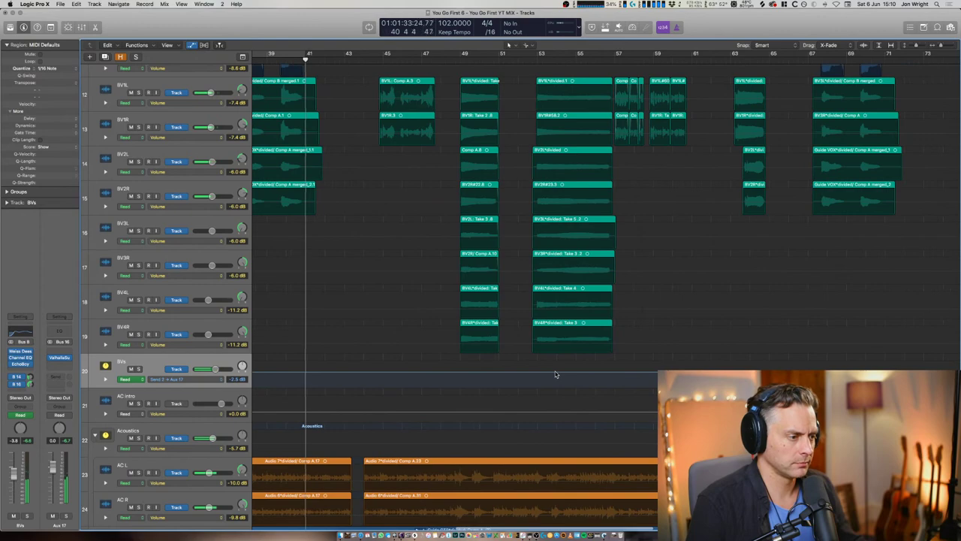
Step: Replay from bar 40 to hear the backing vocals' ending lead into the lead vocal entry at bar 41
scroll(454, 334, "left", 4)
scroll(454, 334, "up", 5)
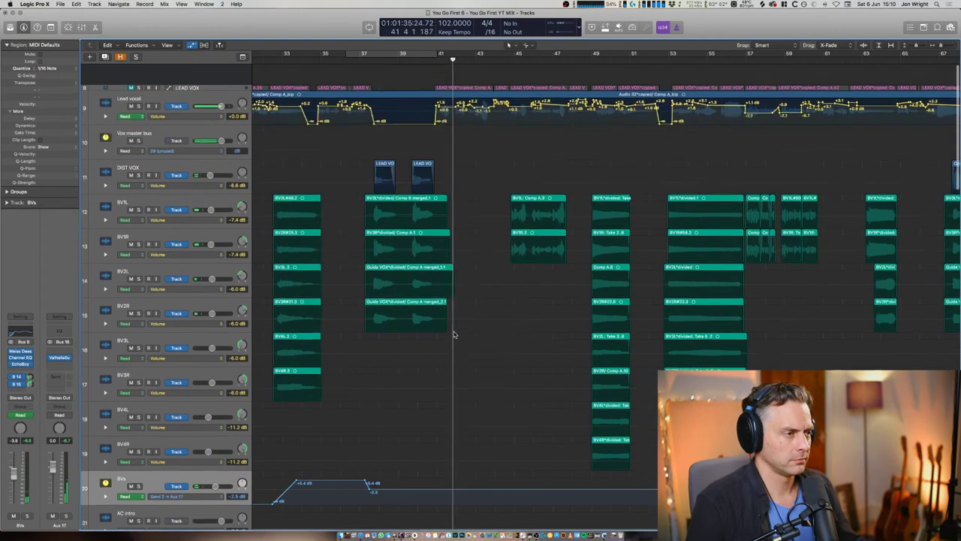
scroll(454, 334, "down", 1)
key("super+Right")
key("super+Right")
key("super+Right")
key("super+Right")
key("super+Right")
key("super+Right")
key("comma")
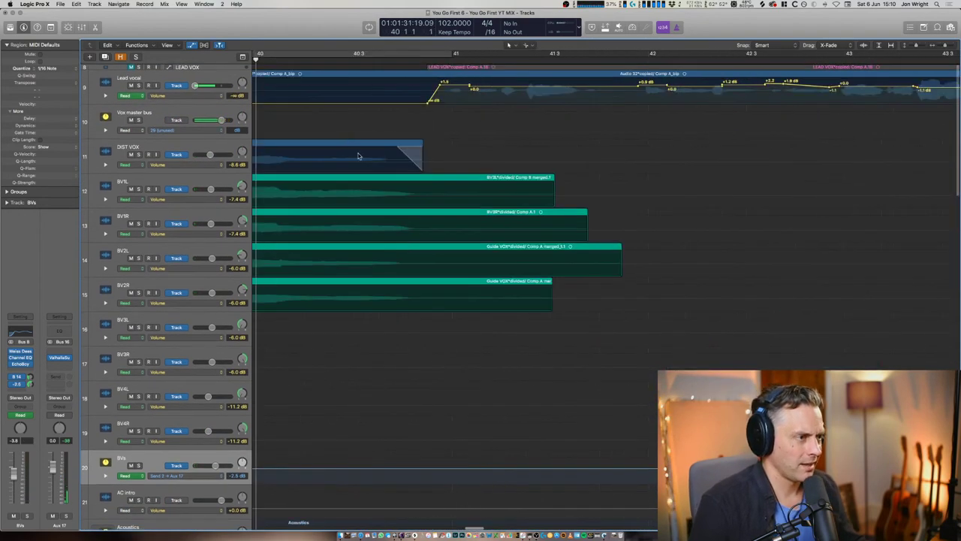
Step: Lower the Lead vocal's volume automation segment just before bar 41 to -2.4 dB and replay it
scroll(416, 141, "up", 5)
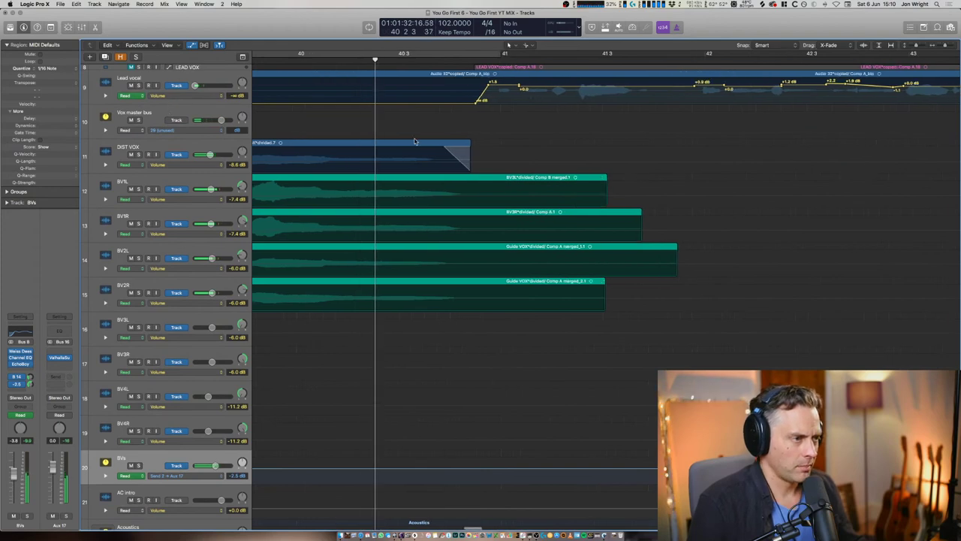
scroll(416, 140, "up", 2)
scroll(415, 139, "down", 2)
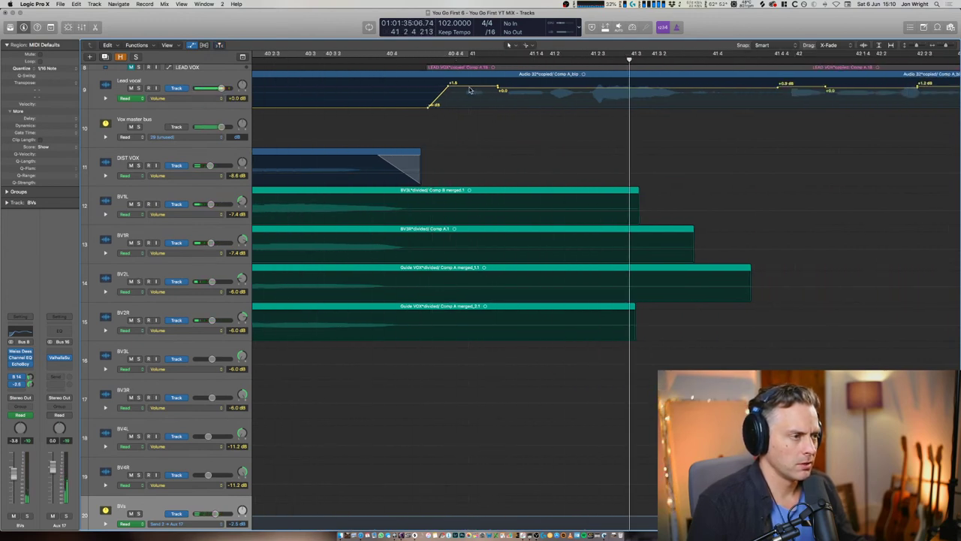
left_click_drag(469, 90, 470, 94)
key("comma")
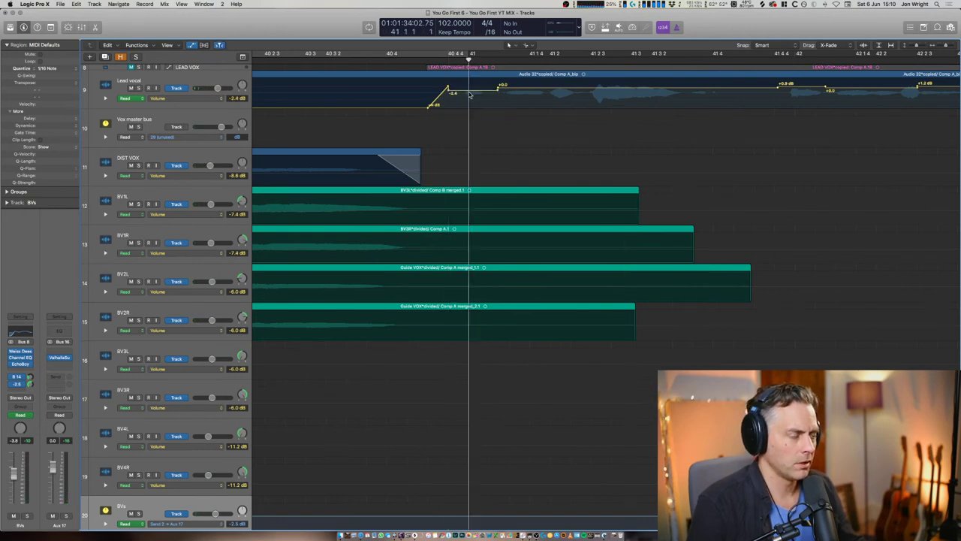
Step: Select the Vox master bus, lower the Lead vocal's volume automation just before bar 41 to -7.9 dB, and play from bar 40
left_click(149, 120)
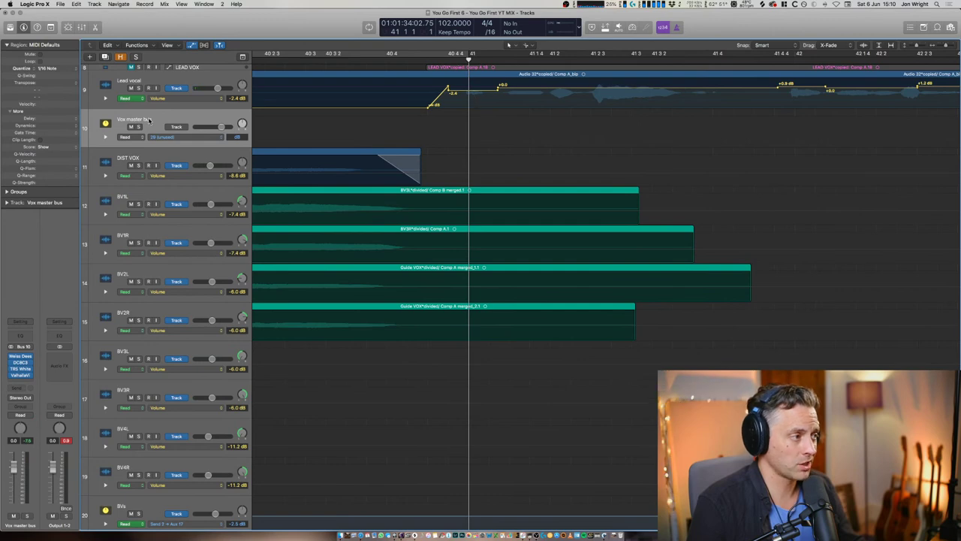
left_click_drag(471, 92, 470, 98)
key("comma")
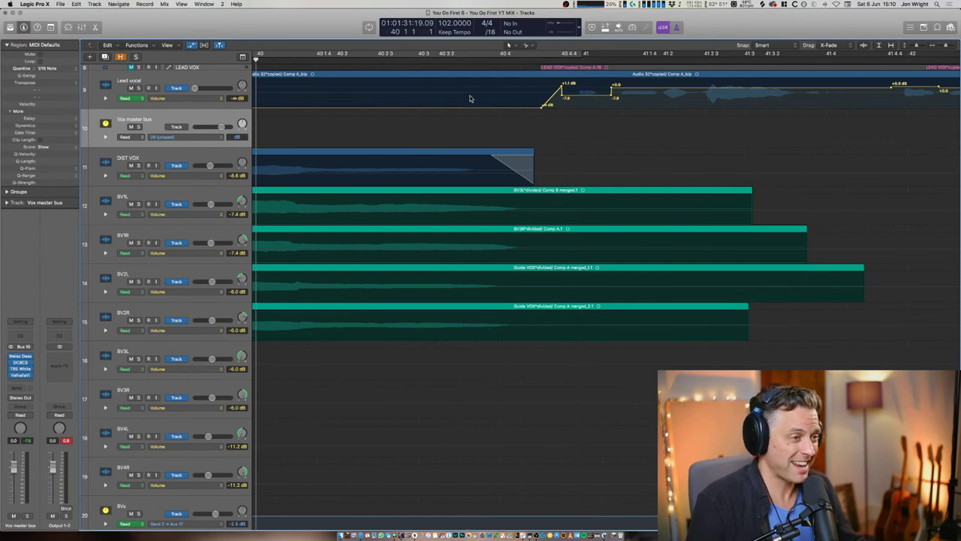
key("space")
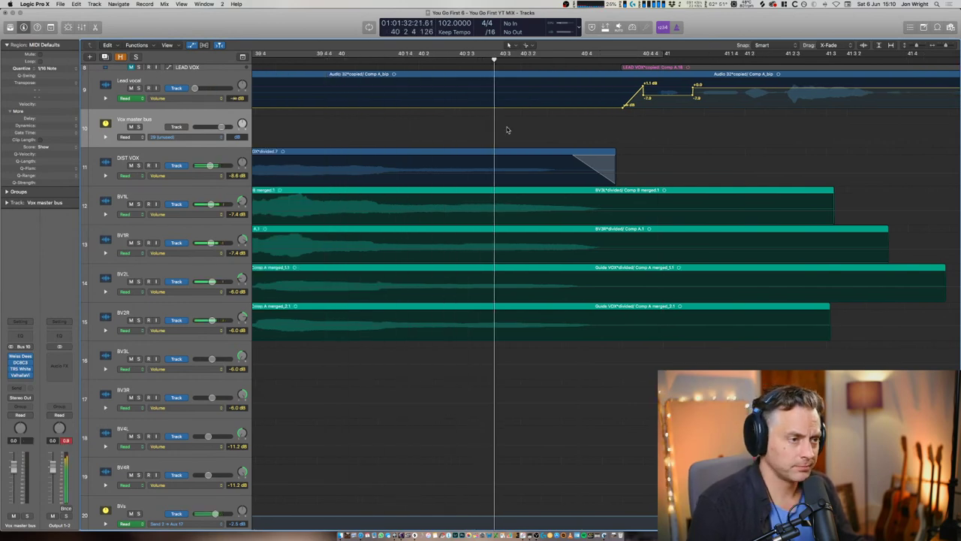
scroll(526, 137, "right", 1)
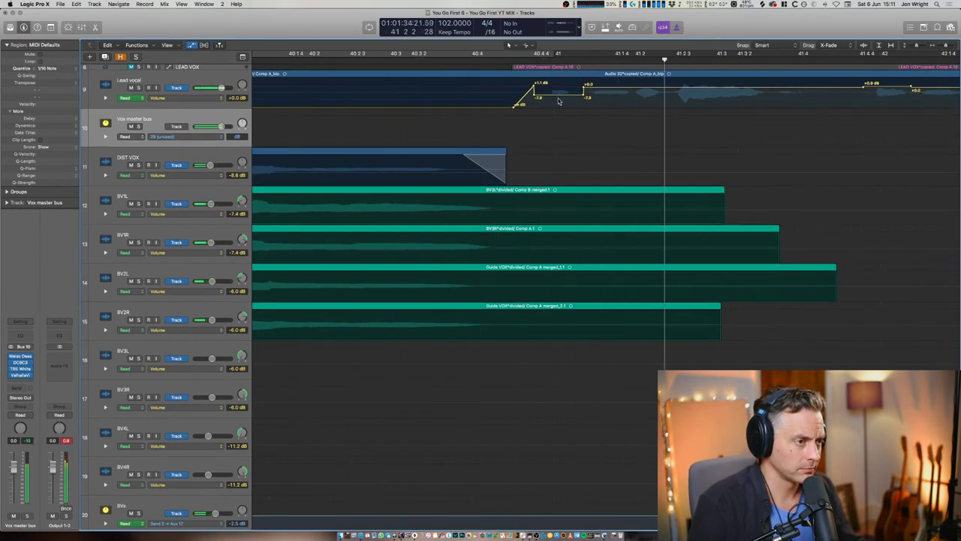
Step: Reshape the Lead vocal's volume automation at the entry before bar 41, starting at -0.7 dB and ending at +0.1 dB
left_click_drag(558, 97, 558, 91)
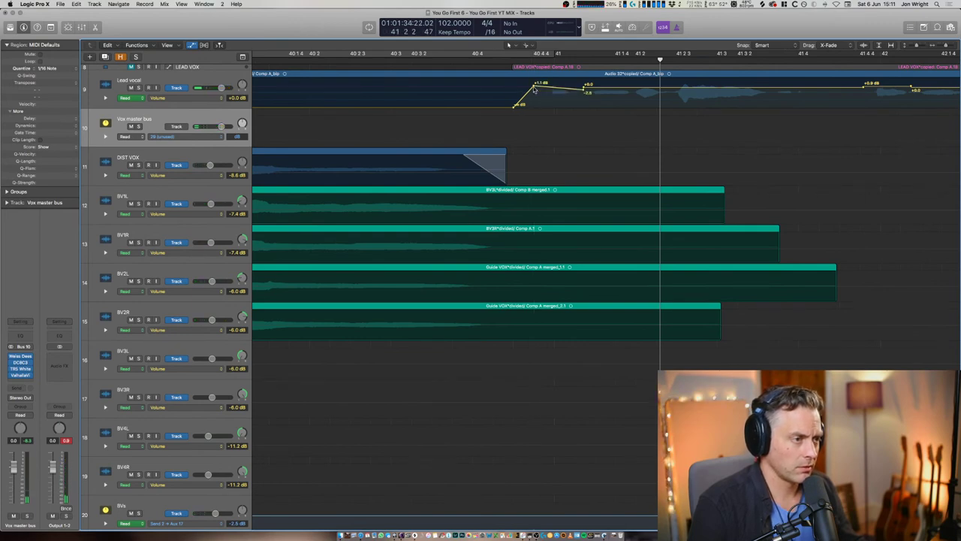
key("space")
left_click_drag(643, 87, 642, 93)
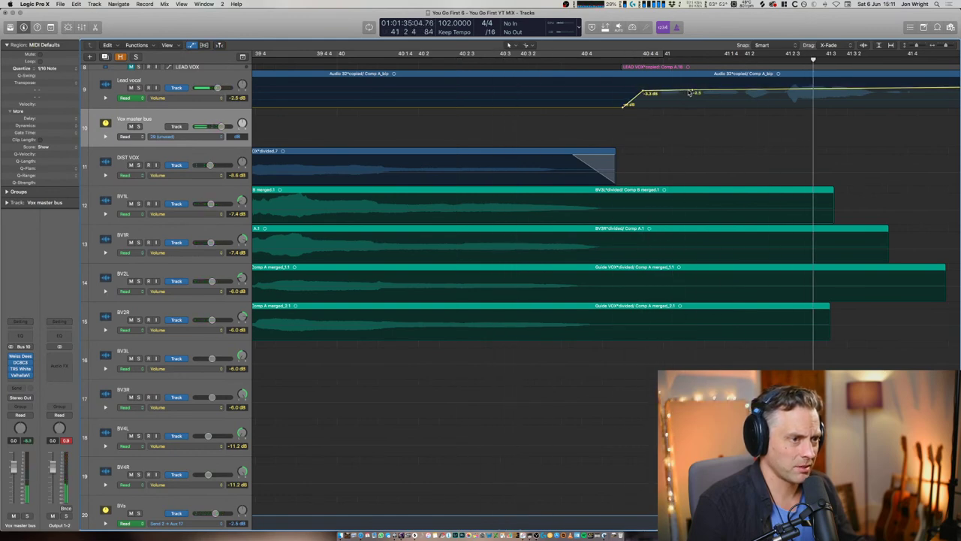
left_click_drag(662, 93, 663, 90)
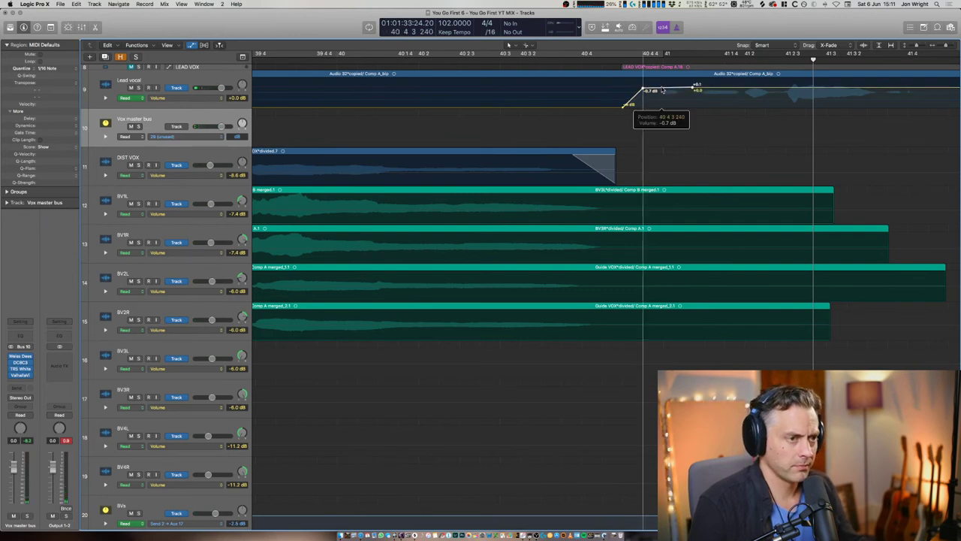
Step: Play back the Lead vocal entry around bar 41 to check its level against the backing vocals
key("space")
key("space")
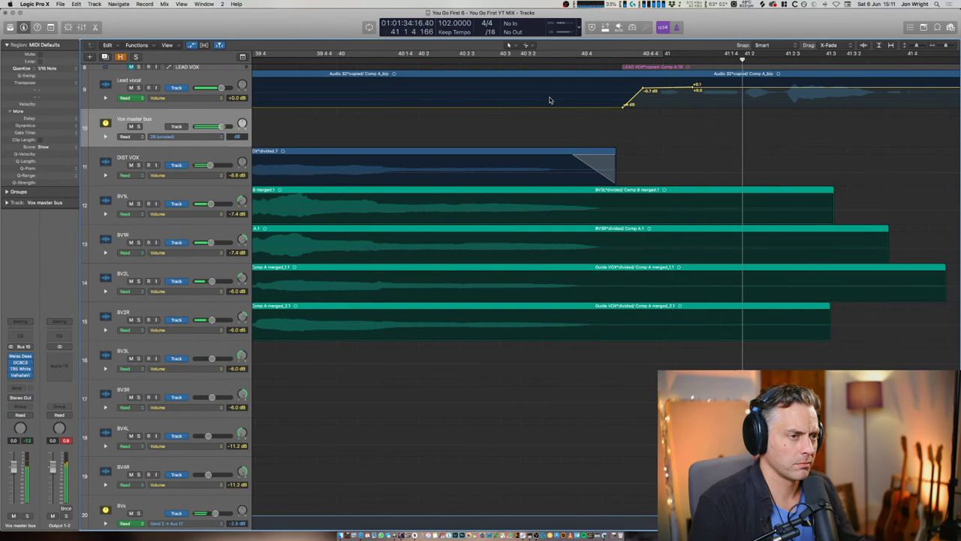
key("space")
key("super+Left")
key("super+Left")
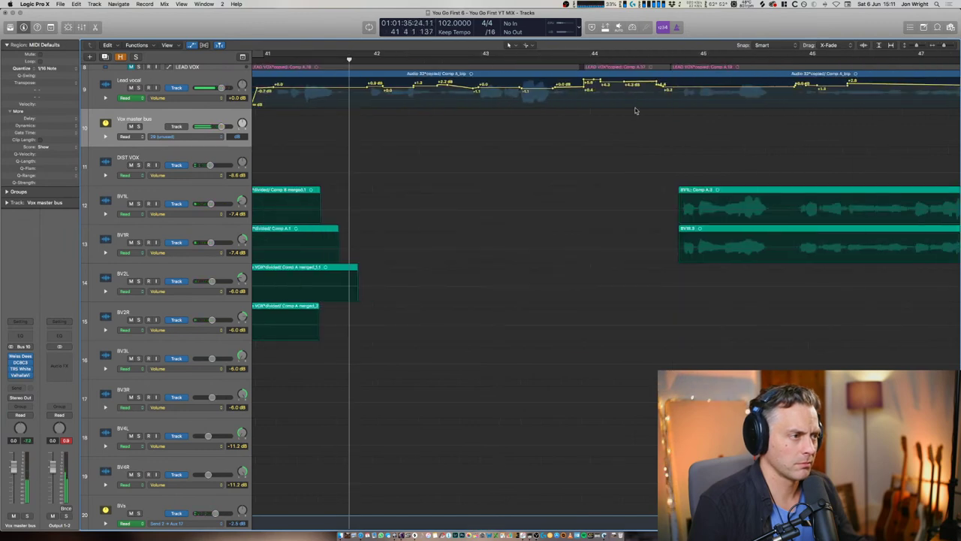
key("comma")
key("space")
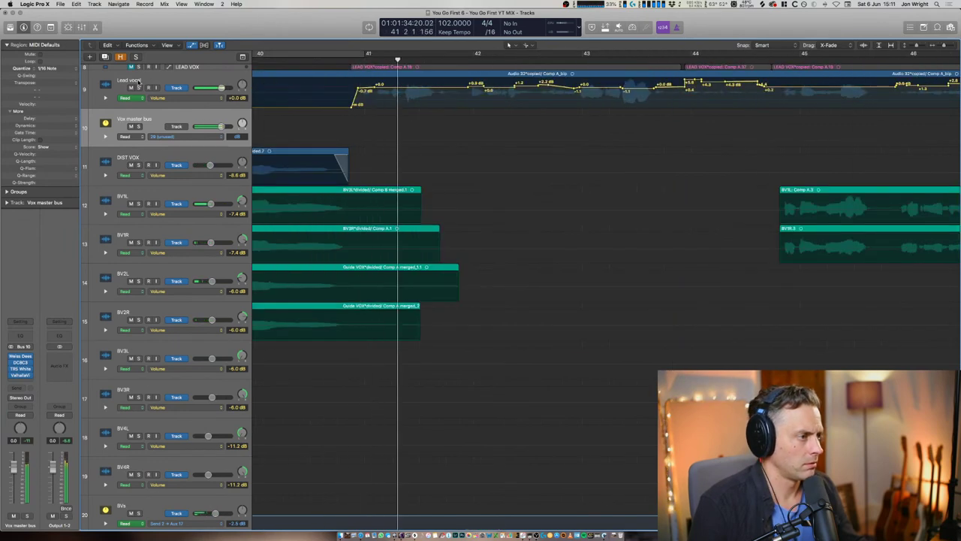
Step: On the Vox master bus's DC8C3 compressor, set the attack to 9.81 and the release to 326
left_click(164, 79)
left_click(152, 122)
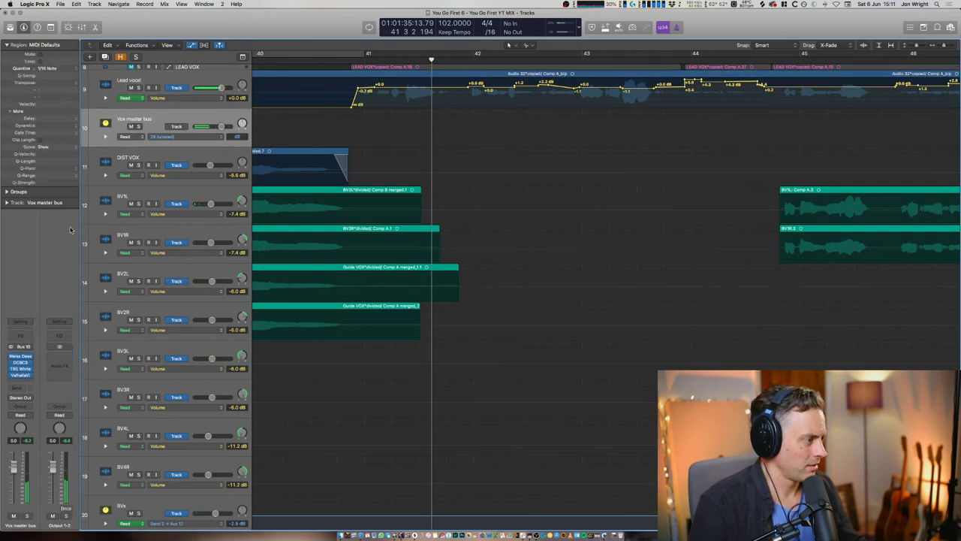
left_click(21, 363)
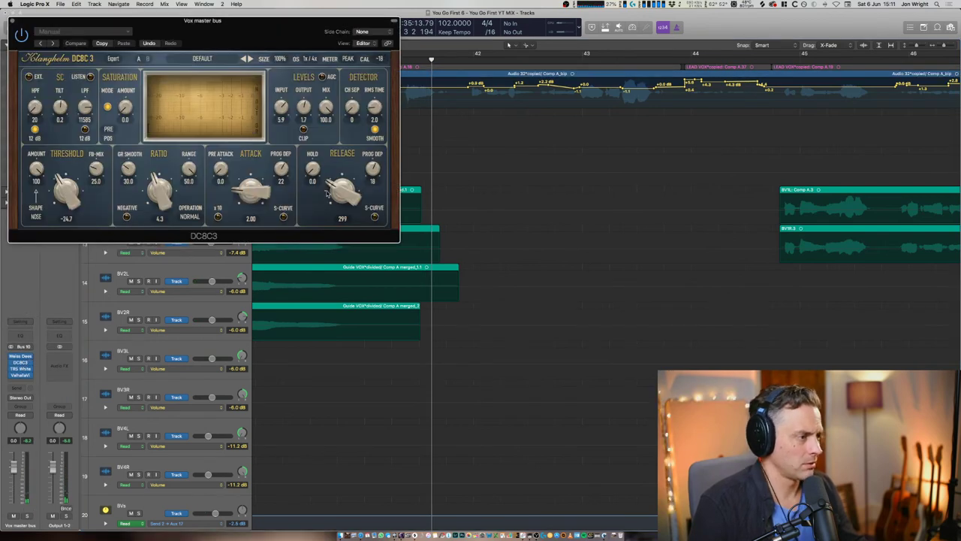
left_click_drag(335, 217, 326, 182)
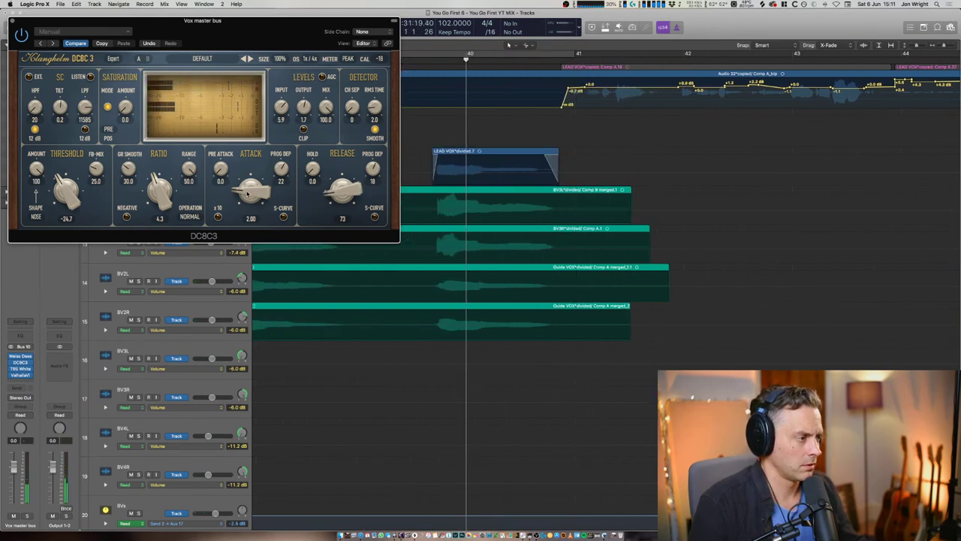
left_click_drag(247, 194, 249, 215)
left_click_drag(332, 180, 327, 204)
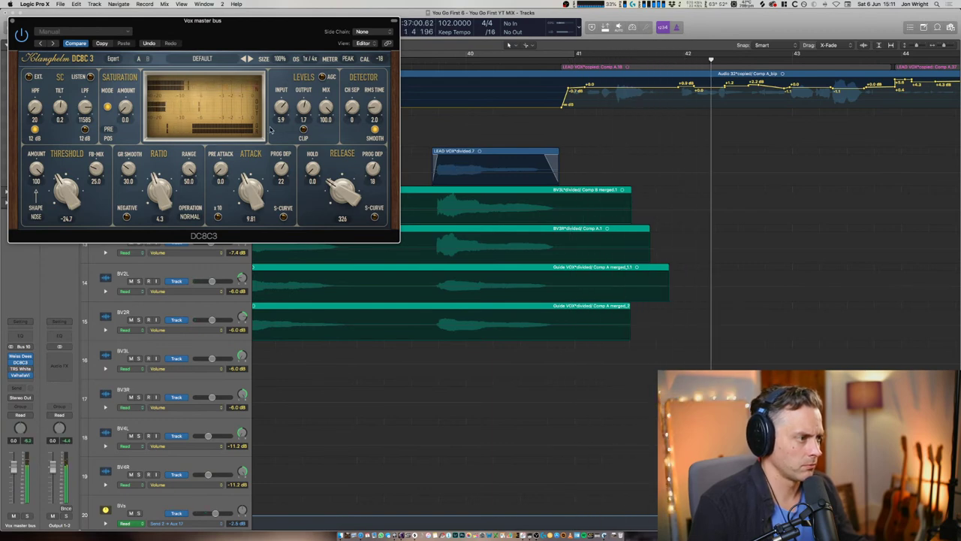
Step: Fine-tune the Peak Reduction of the bus's TR5 White 2A during playback, and close both compressor windows
left_click(20, 369)
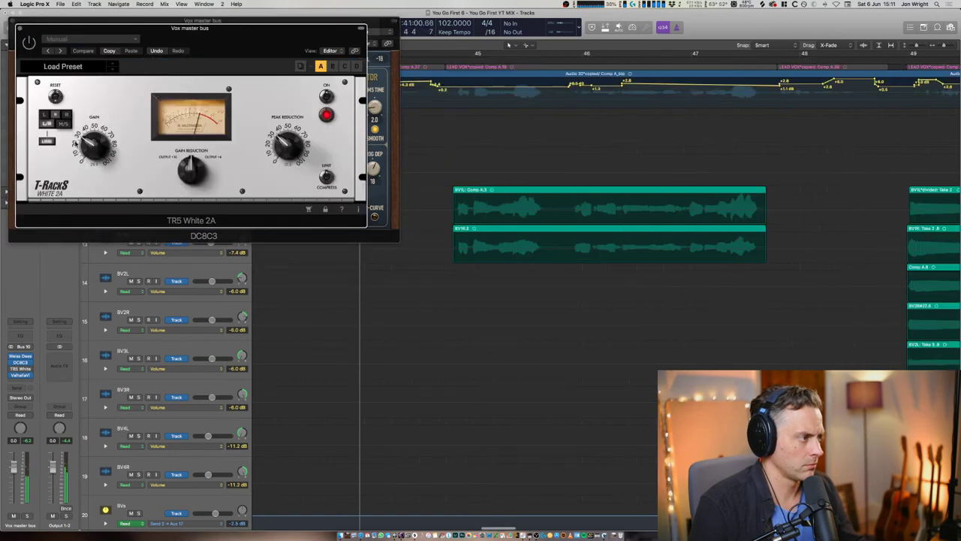
key("space")
key("space")
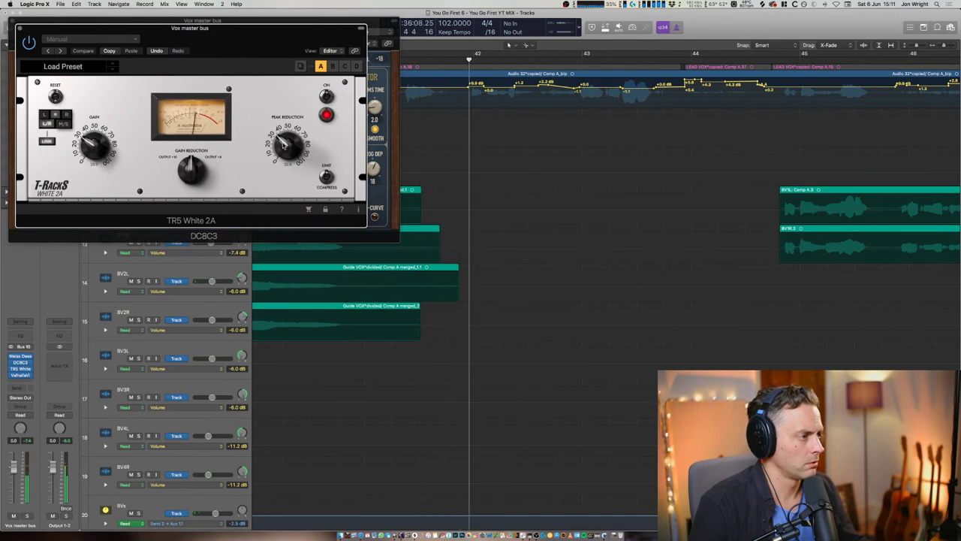
left_click_drag(282, 143, 279, 160)
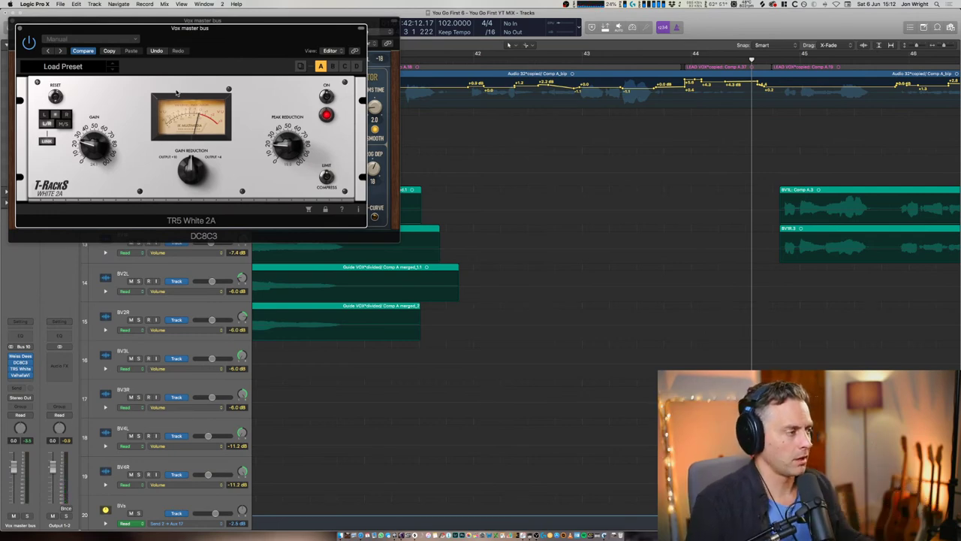
left_click(20, 29)
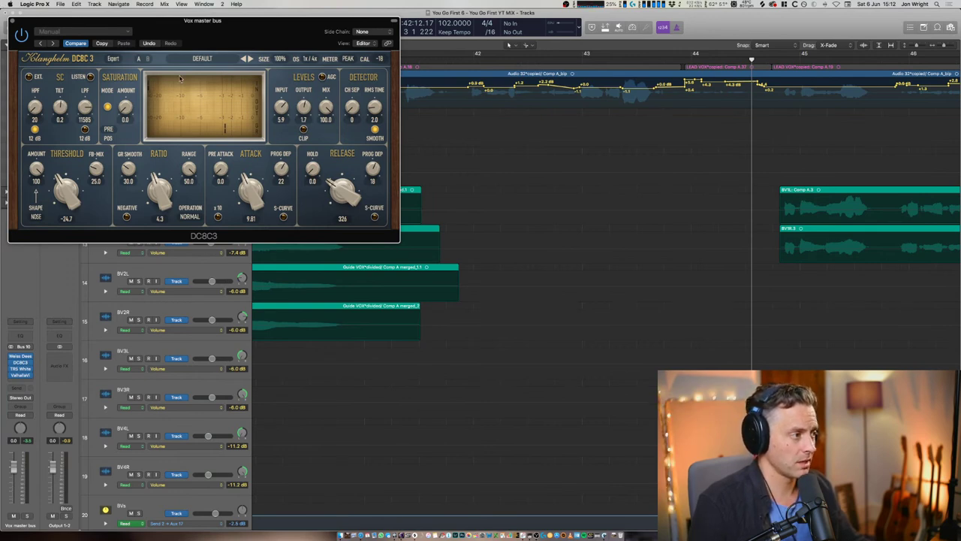
left_click(12, 21)
Step: Listen to the vocals from bar 40 onward while looking over the backing vocal and guitar tracks
key("comma")
key("comma")
key("comma")
key("comma")
key("comma")
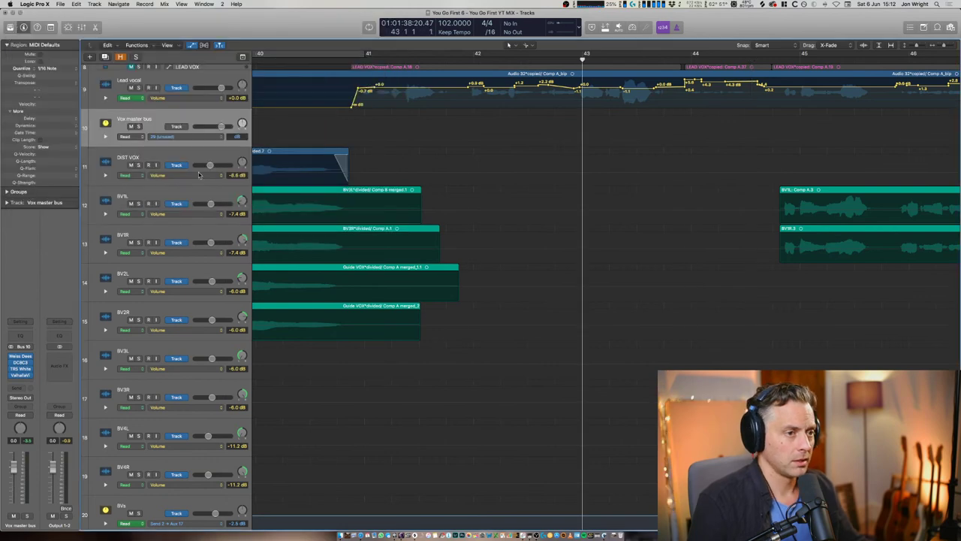
key("space")
key("super+Left")
key("super+Left")
key("super+Left")
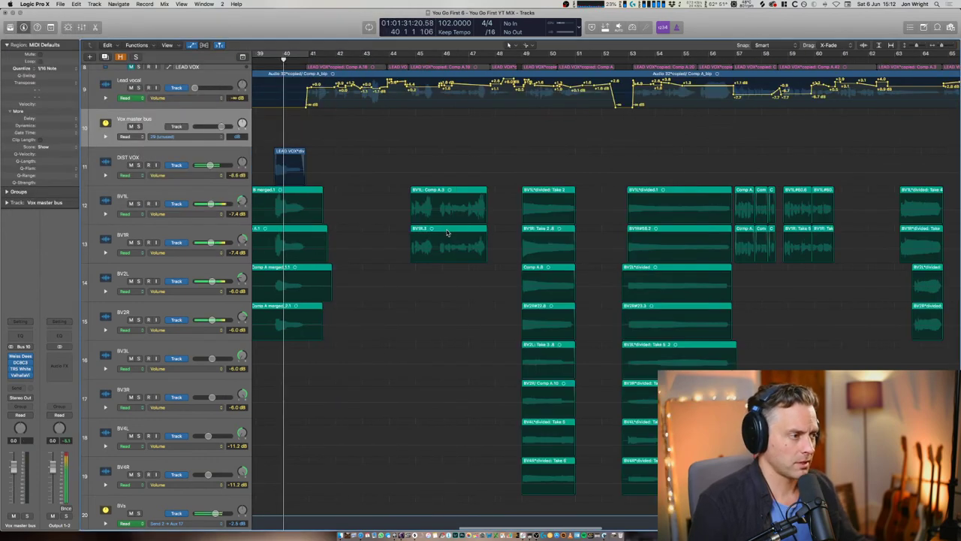
scroll(449, 234, "down", 6)
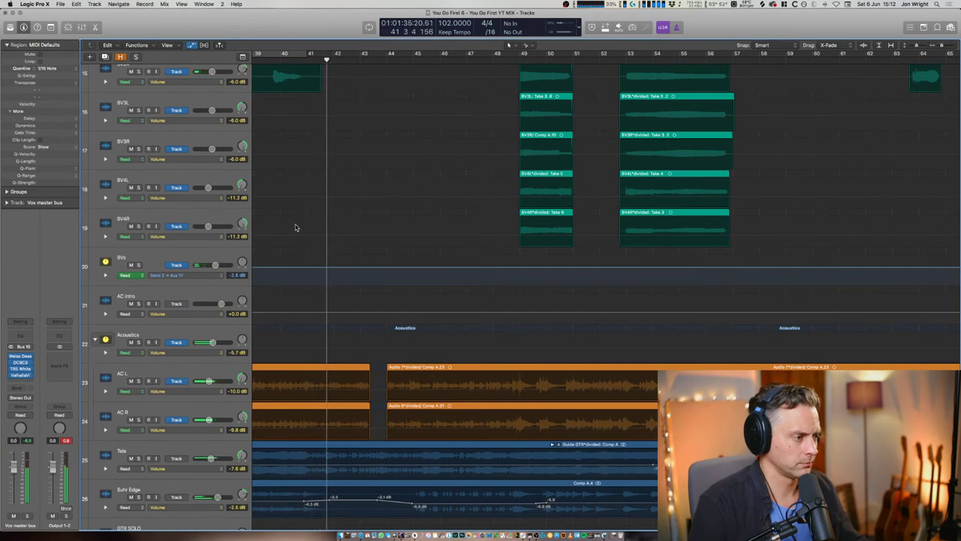
scroll(295, 225, "up", 7)
scroll(371, 143, "up", 5)
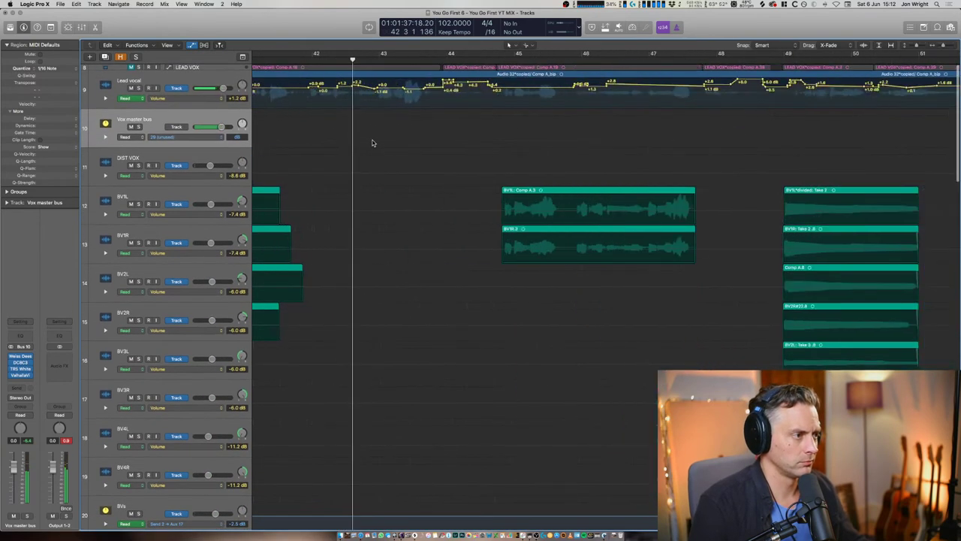
scroll(376, 144, "left", 5)
Step: Replay the passage from bar 40 while checking the Lead vocal and Vox master bus channels in turn
key("space")
key("comma")
key("comma")
key("comma")
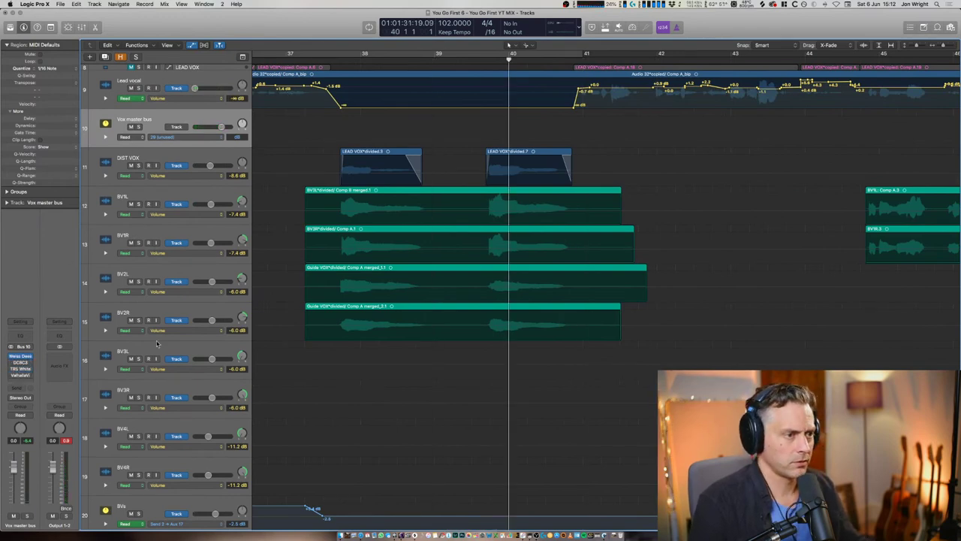
key("space")
left_click(150, 105)
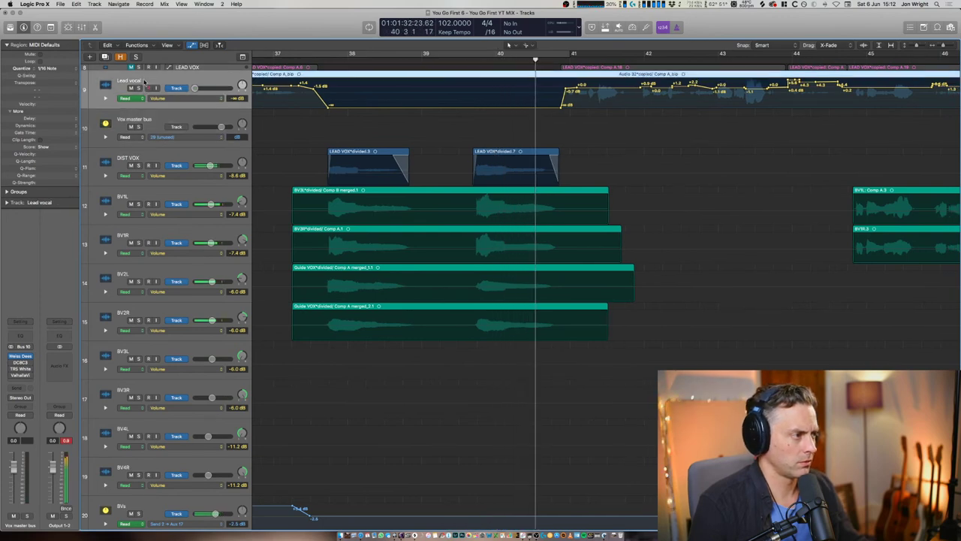
left_click(154, 118)
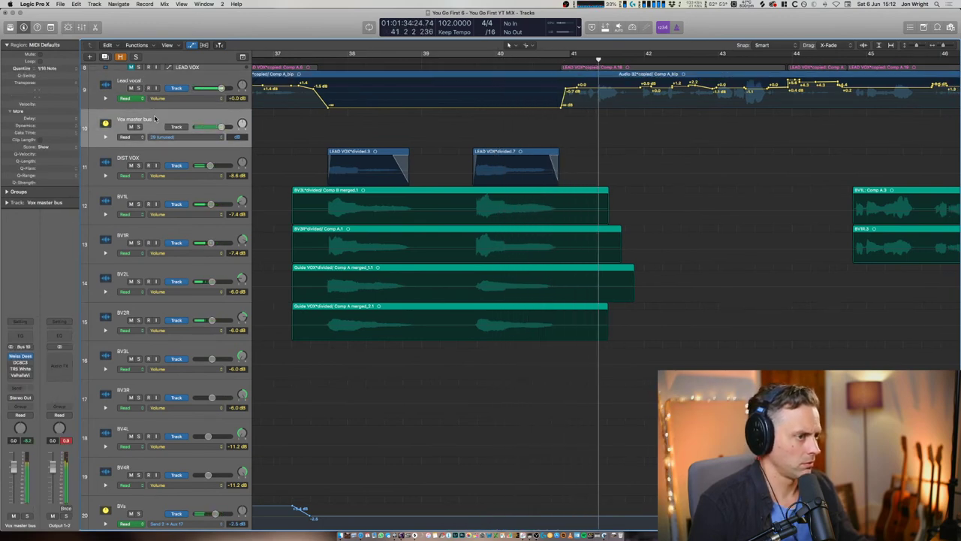
Step: Dip the Lead vocal's volume automation over the loud phrase after bar 41 beat 2 to -14.3 dB and play from bar 41
key("space")
key("super+Right")
key("super+Right")
key("super+Right")
key("super+Right")
key("super+Right")
key("super+Down")
key("super+Down")
key("super+Down")
key("super+Down")
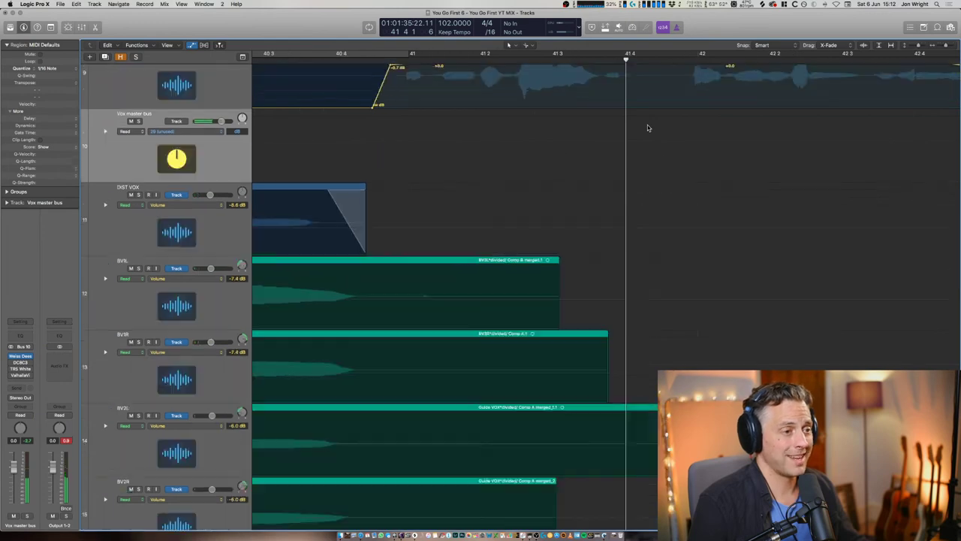
scroll(648, 128, "up", 3)
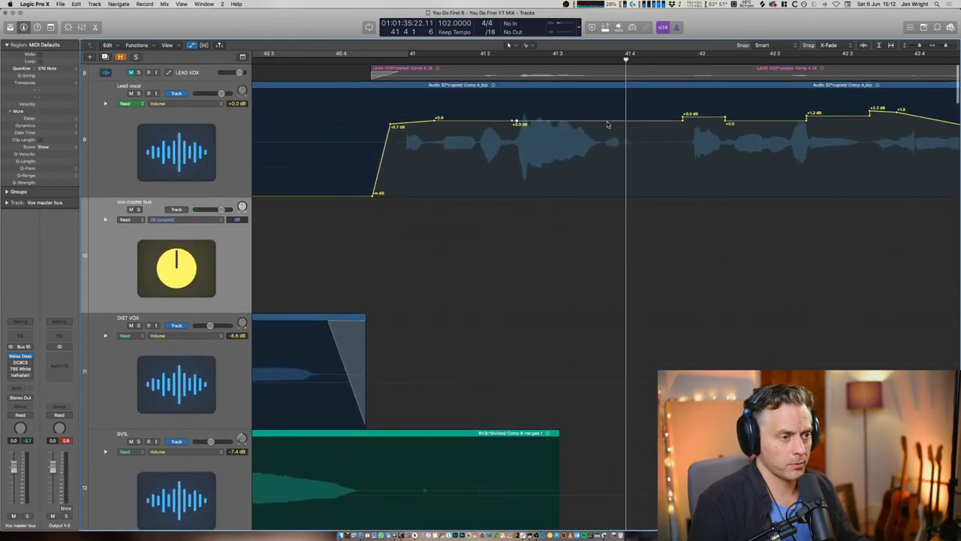
left_click_drag(552, 124, 538, 170)
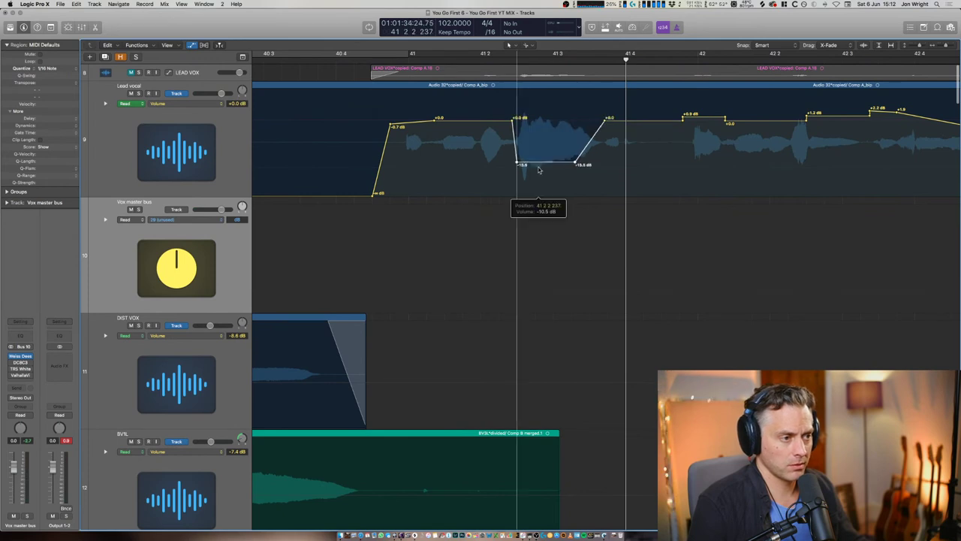
key("comma")
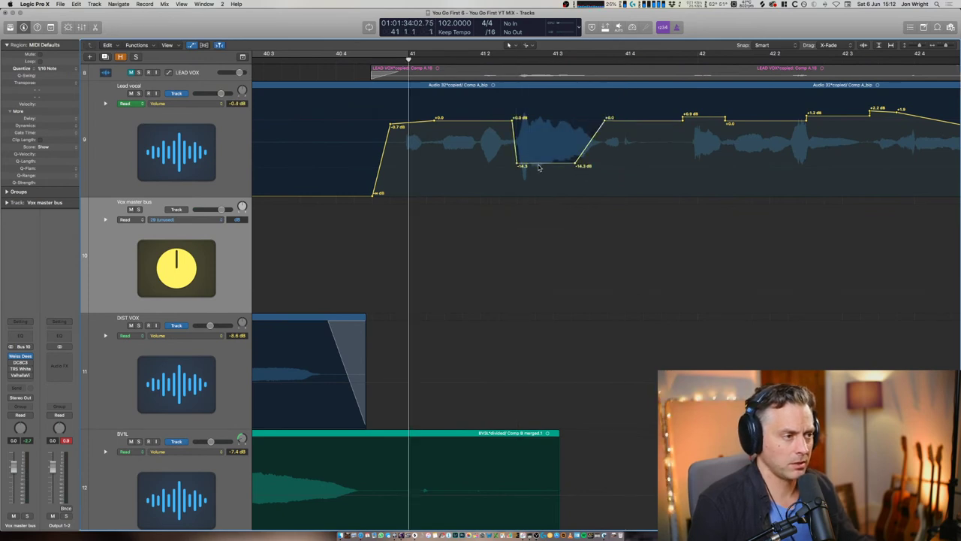
key("space")
Step: Raise the Lead vocal's opening automation segment around bar 41 to +1.9 dB and replay it
left_click_drag(390, 126, 390, 123)
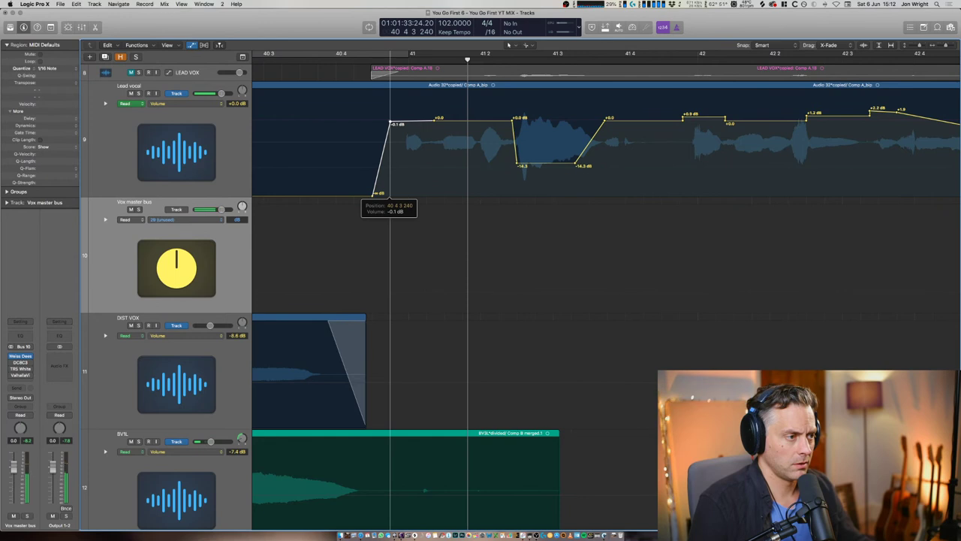
key("comma")
key("comma")
scroll(587, 152, "right", 5)
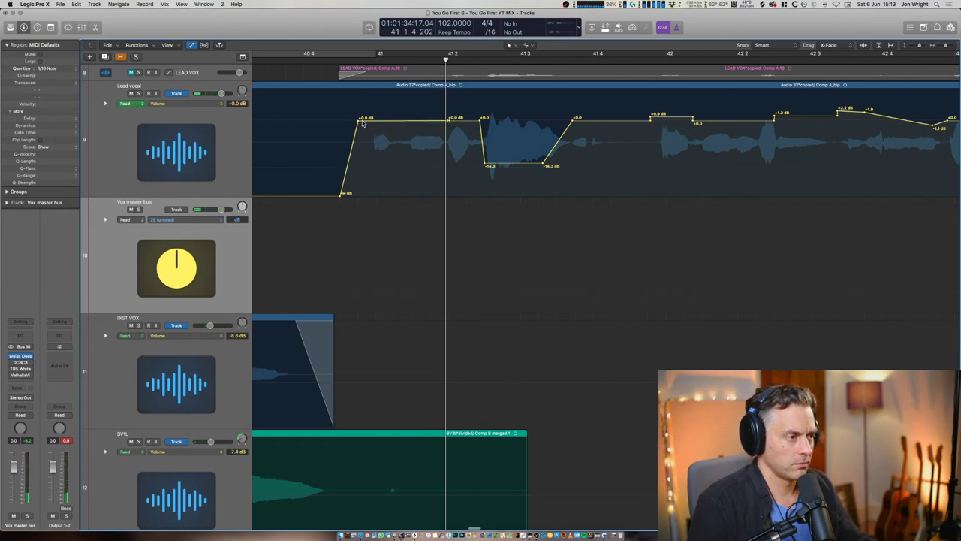
left_click_drag(392, 122, 392, 113)
key("space")
scroll(523, 121, "right", 2)
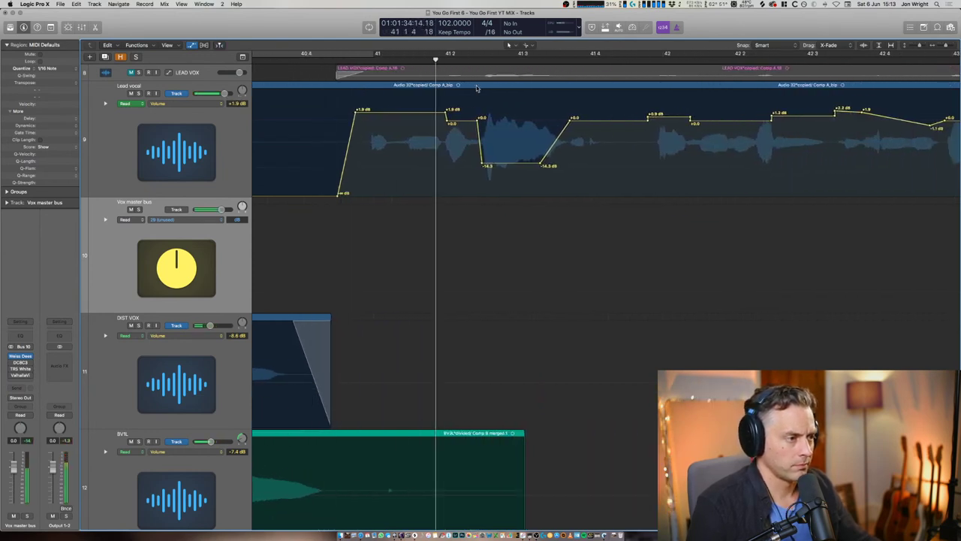
Step: Set the automation dip over the loud Lead vocal phrase to -4.9 dB and listen to the result
left_click_drag(512, 162, 511, 143)
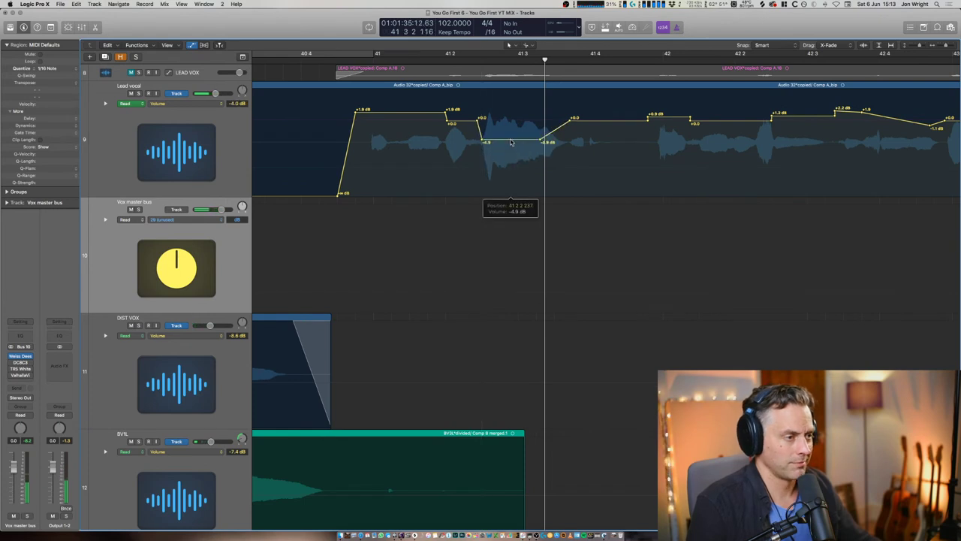
key("space")
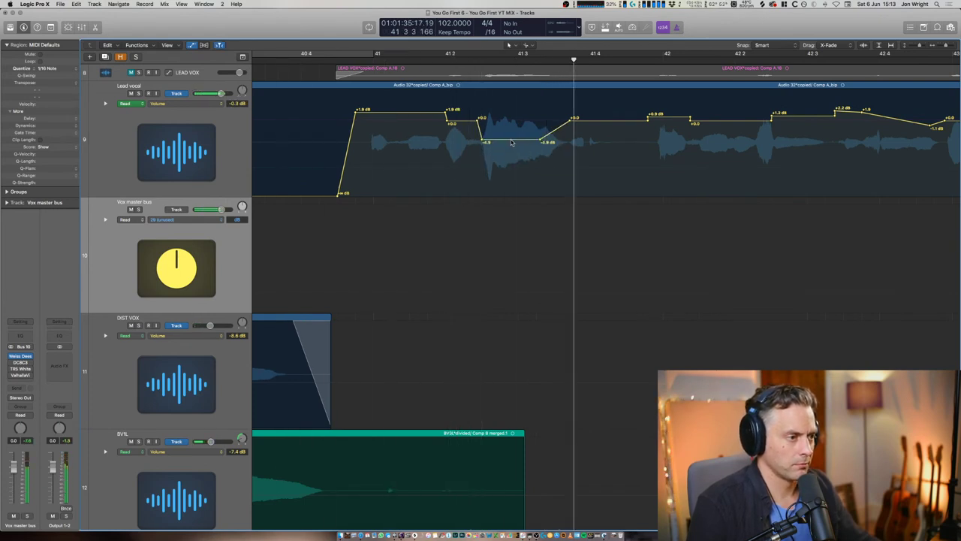
scroll(584, 142, "right", 2)
key("comma")
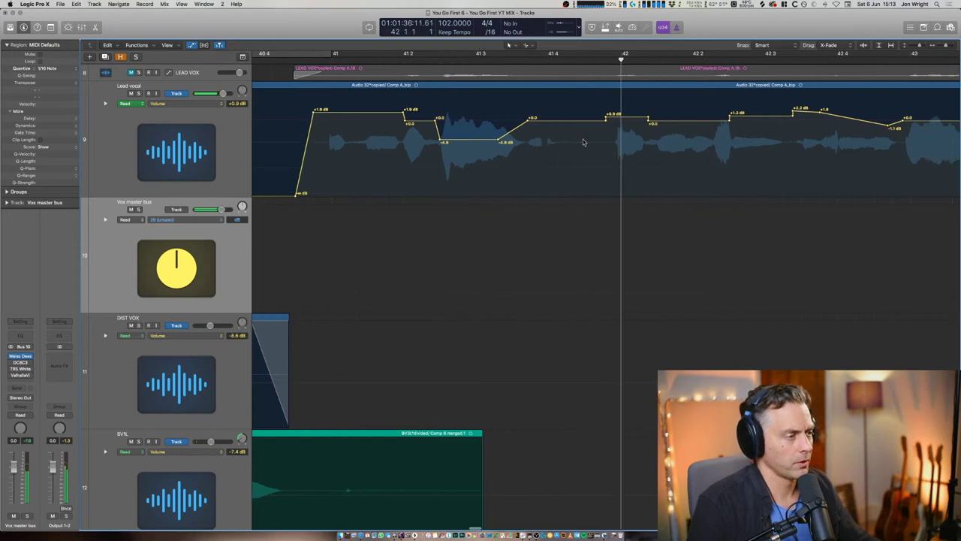
Step: Raise the Lead vocal's first automation point before bar 41 to +3.9 dB and replay the entry
key("space")
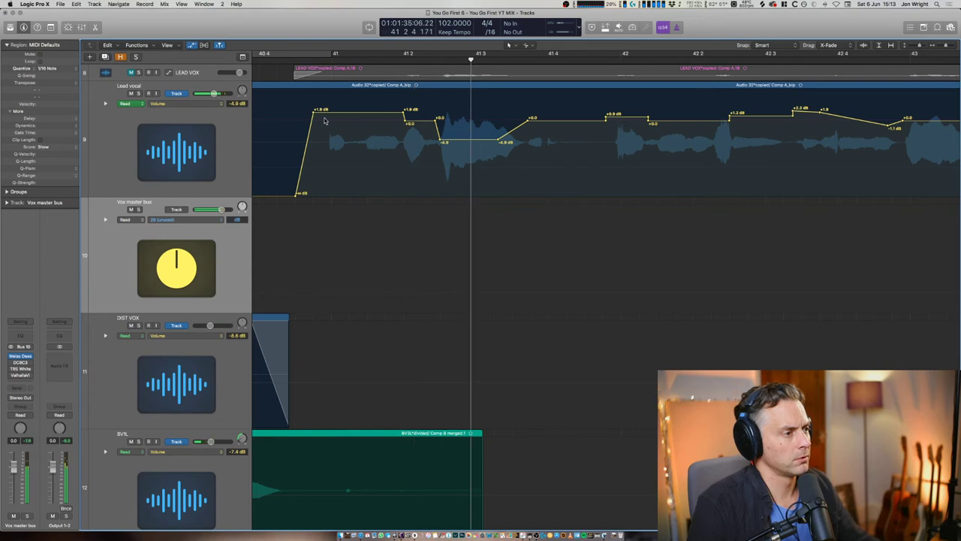
left_click_drag(312, 113, 314, 105)
key("space")
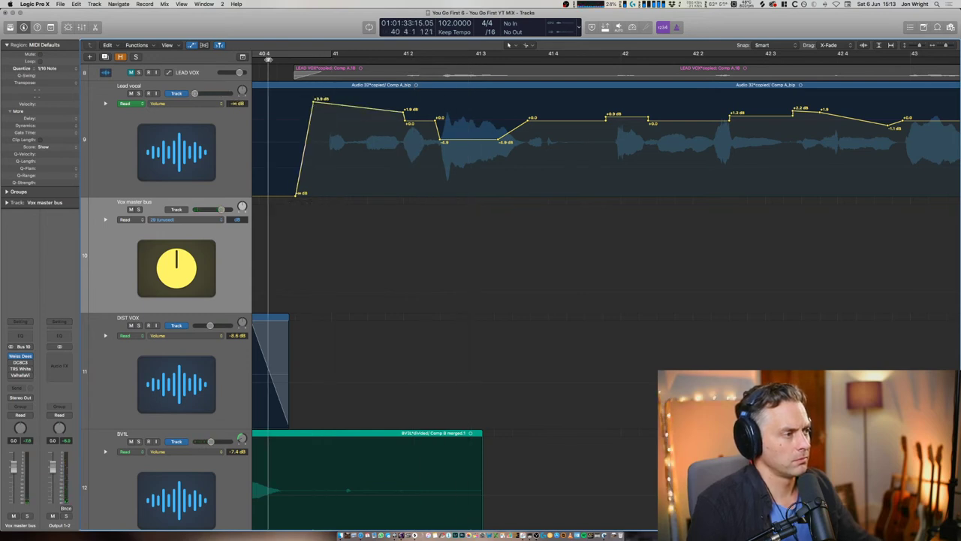
key("space")
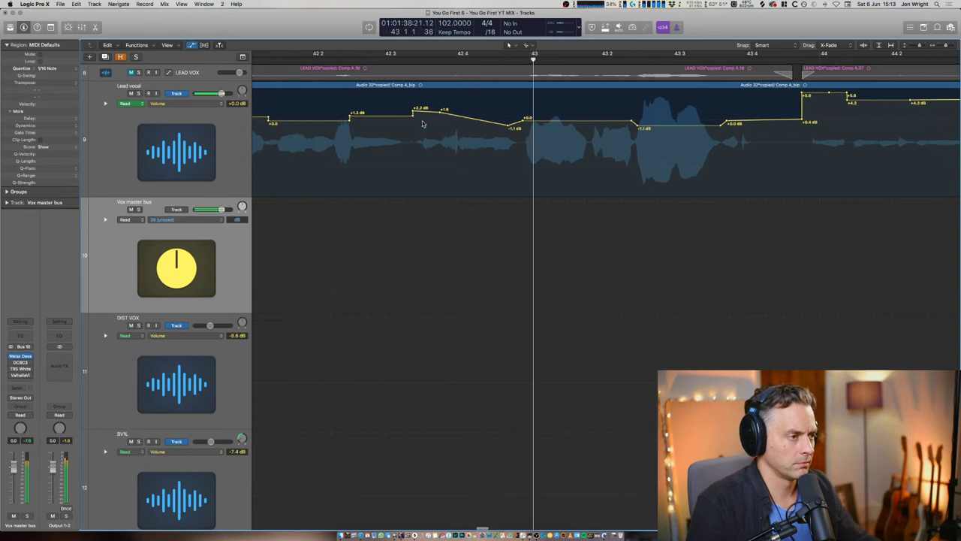
Step: Lift the Lead vocal automation after bar 42 beat 3 to +3.5 dB, and lower the segment after bar 43 to -1.6 dB
left_click_drag(433, 114, 414, 106)
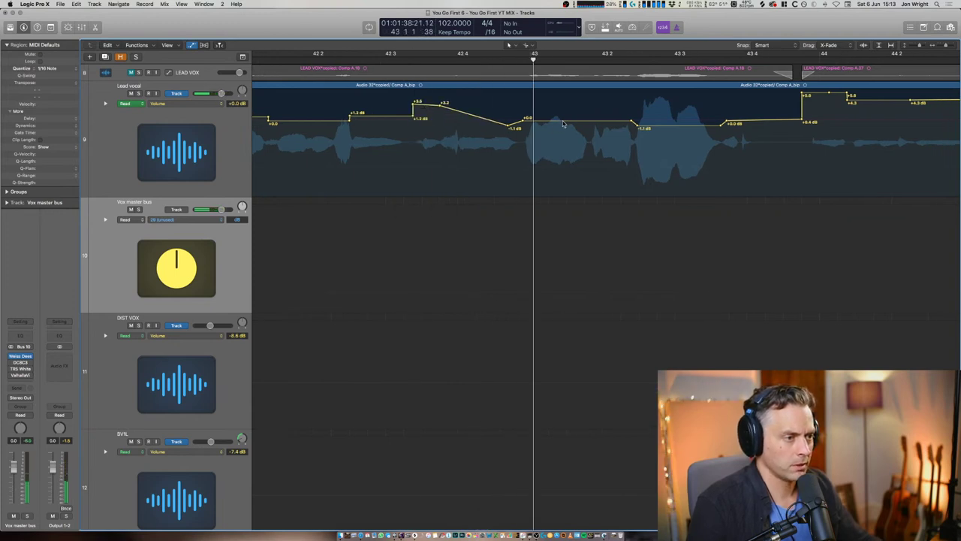
left_click_drag(563, 124, 564, 131)
key("comma")
key("space")
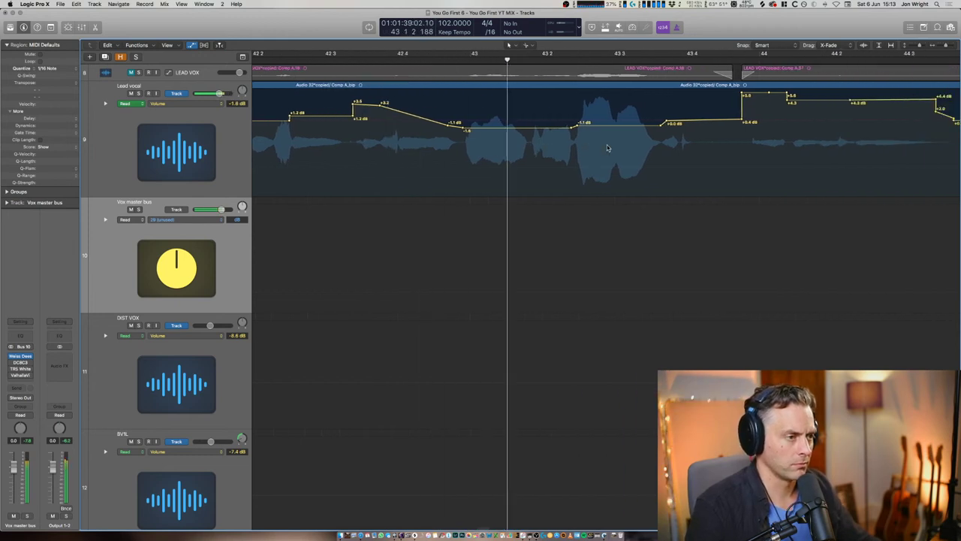
Step: Dip the Lead vocal automation over the loud phrase around bar 43 beat 3 to -6.6 dB while listening
left_click_drag(619, 129, 622, 147)
key("space")
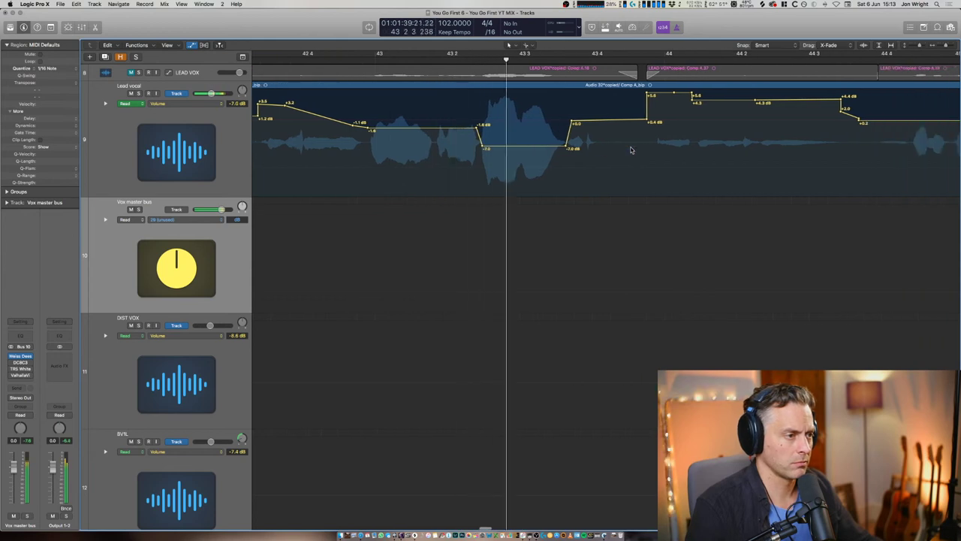
left_click_drag(525, 149, 525, 147)
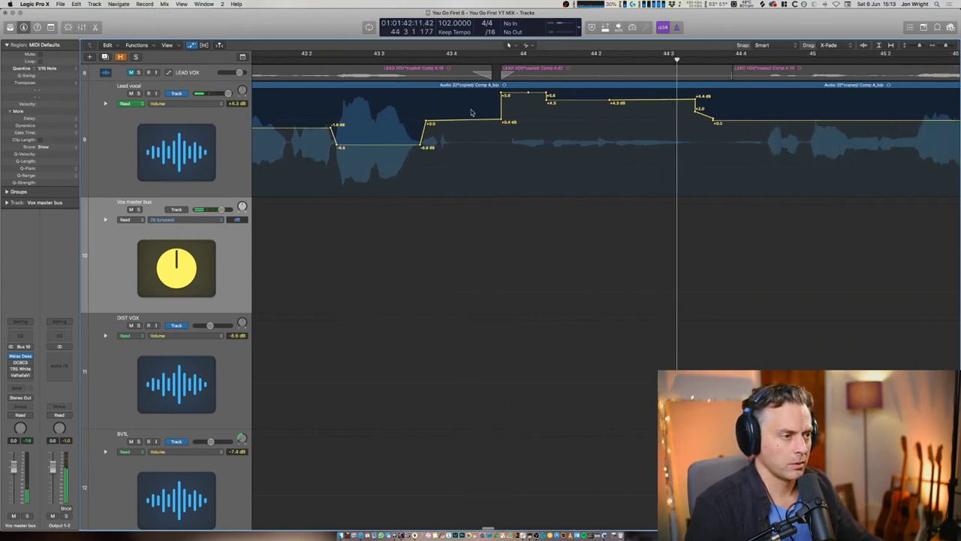
Step: Split the Lead vocal region just before bar 44 and after bar 44 beat 3, and raise the gain of the quiet middle region
left_click(490, 86)
left_click(696, 90)
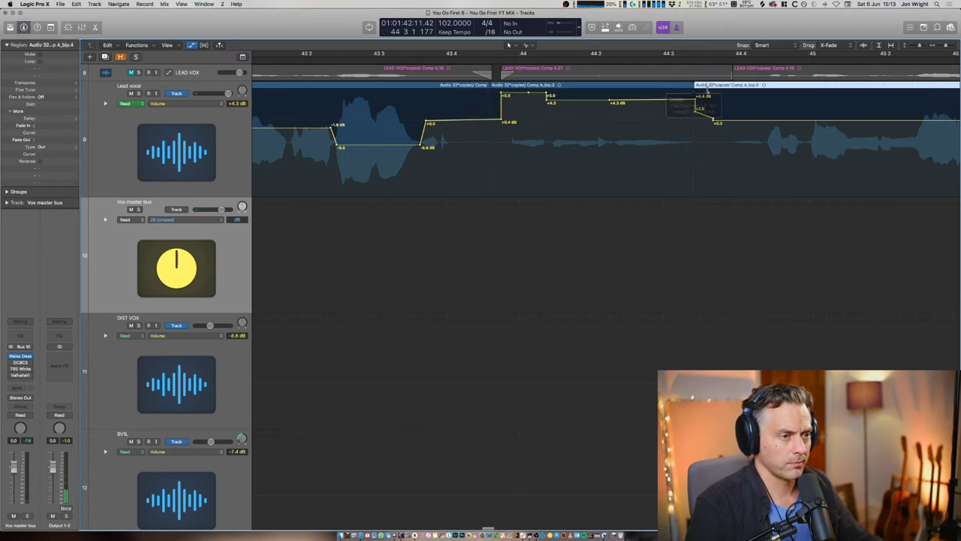
key("super+z")
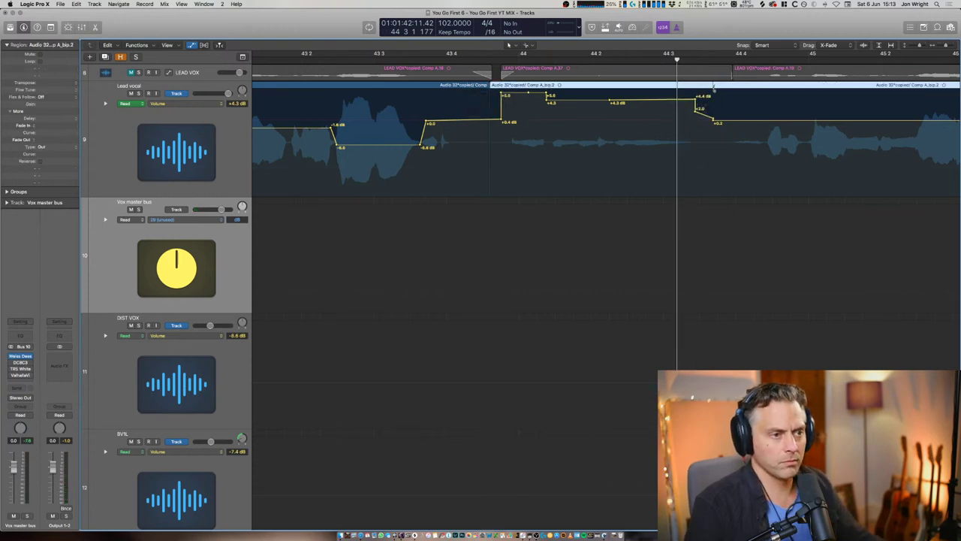
left_click(713, 88)
left_click(622, 87)
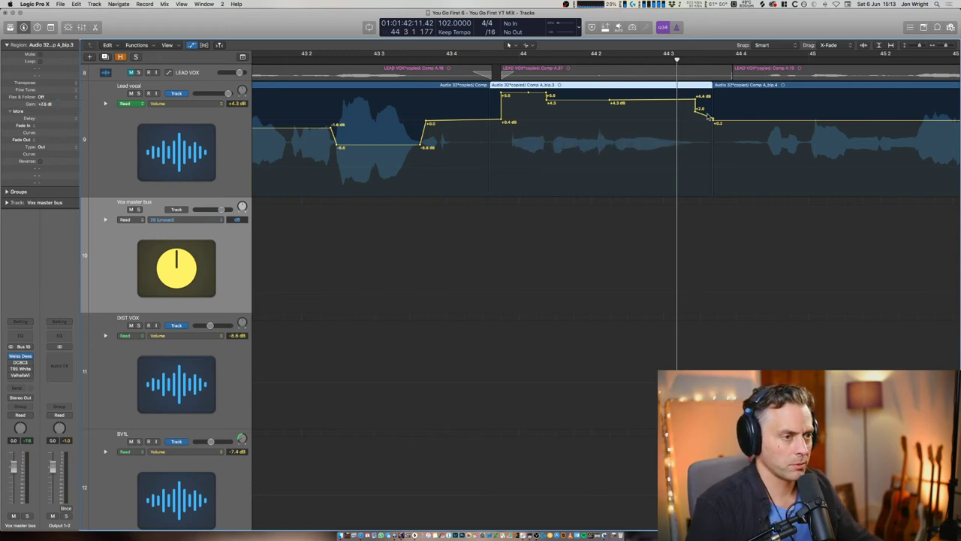
Step: Try deleting the raised automation points over the quiet Lead vocal region at bar 44, and undo the deletion
left_click_drag(706, 109, 482, 102)
key("Delete")
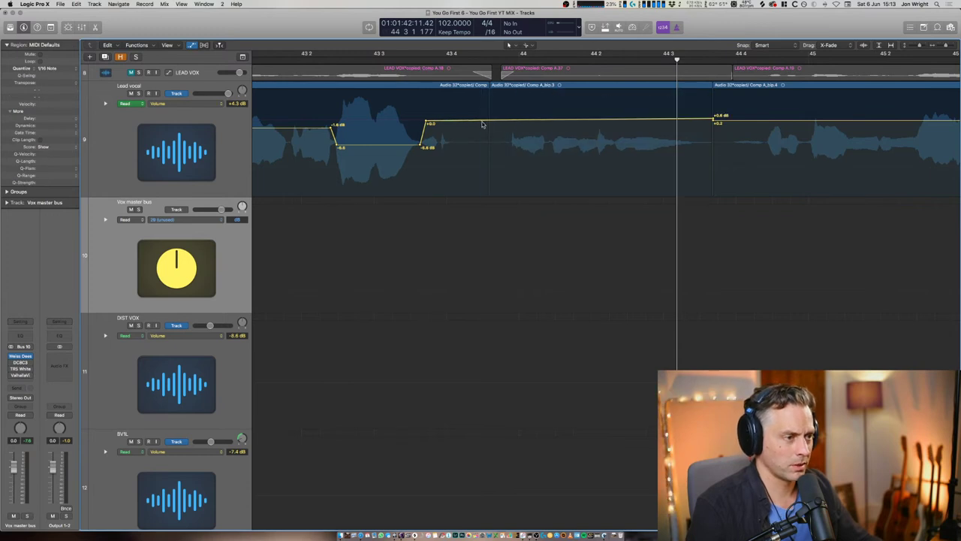
left_click(714, 120)
key("super+z")
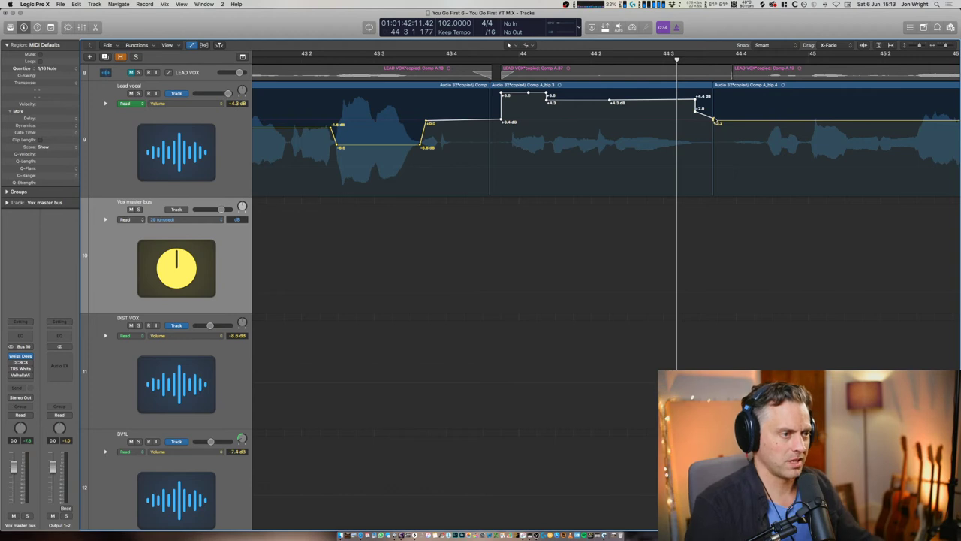
Step: Play from bar 43 and level the Lead vocal automation over the quiet bar 44 region at +3.7 dB
key("comma")
key("comma")
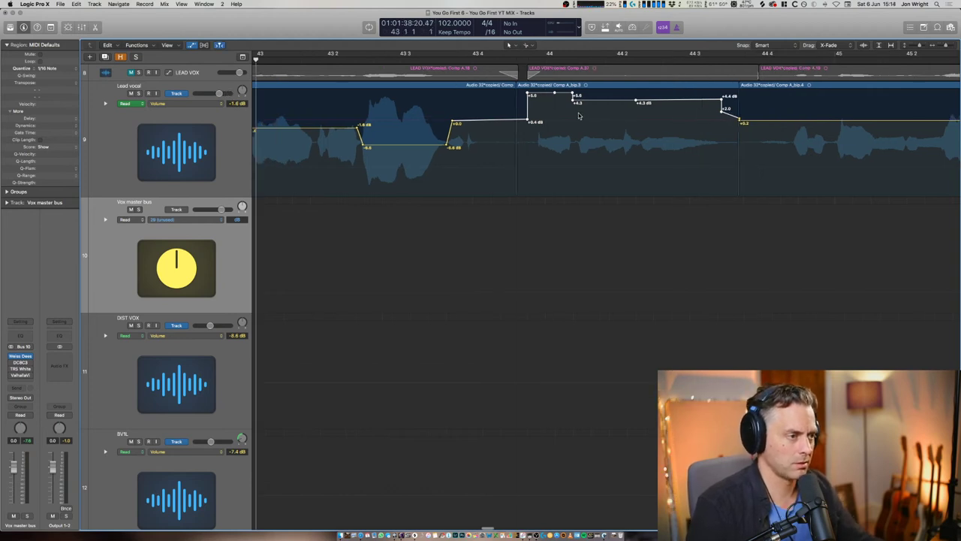
key("space")
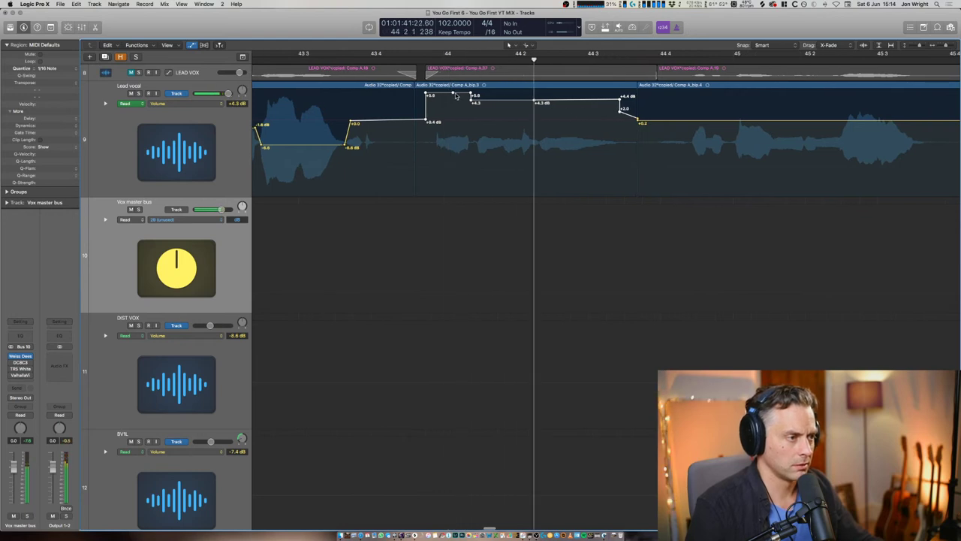
left_click_drag(448, 95, 448, 101)
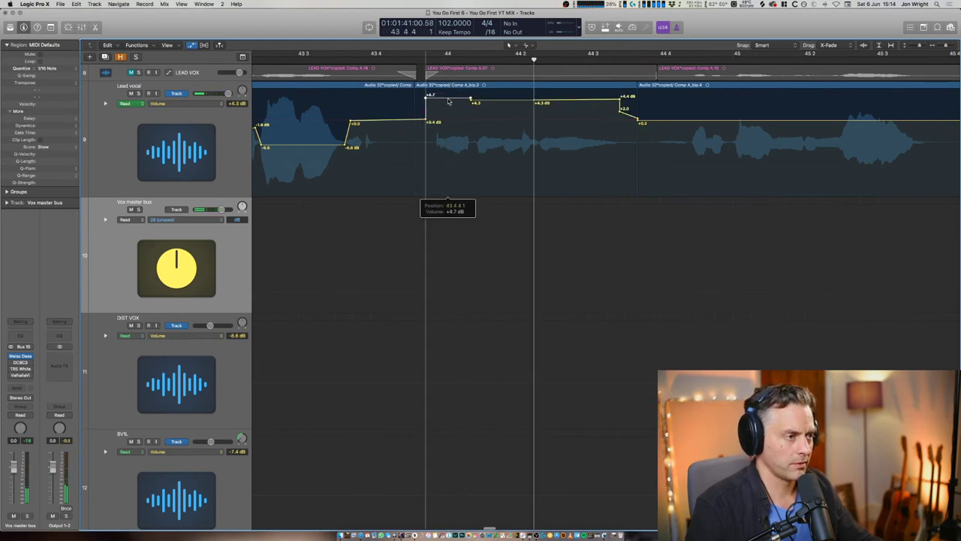
left_click_drag(537, 103, 537, 103)
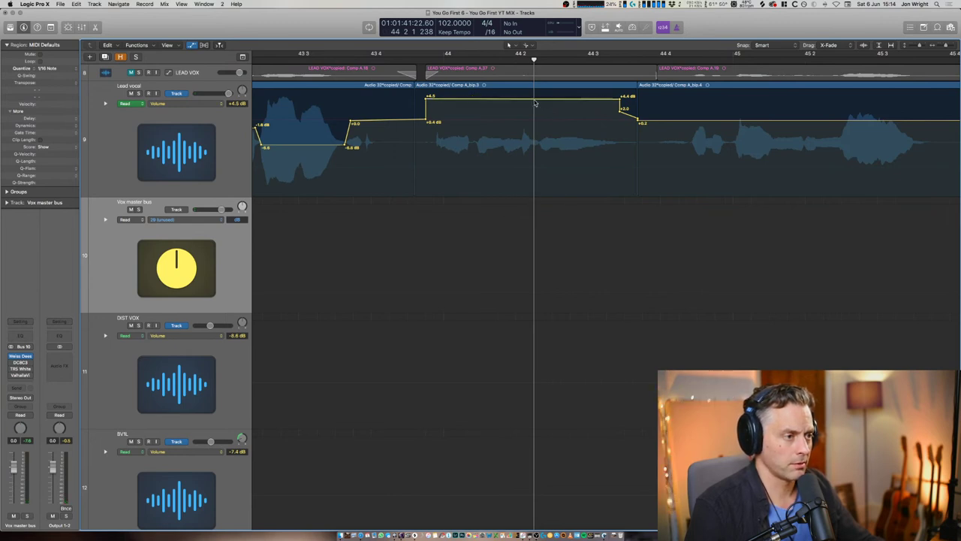
left_click_drag(528, 102, 528, 106)
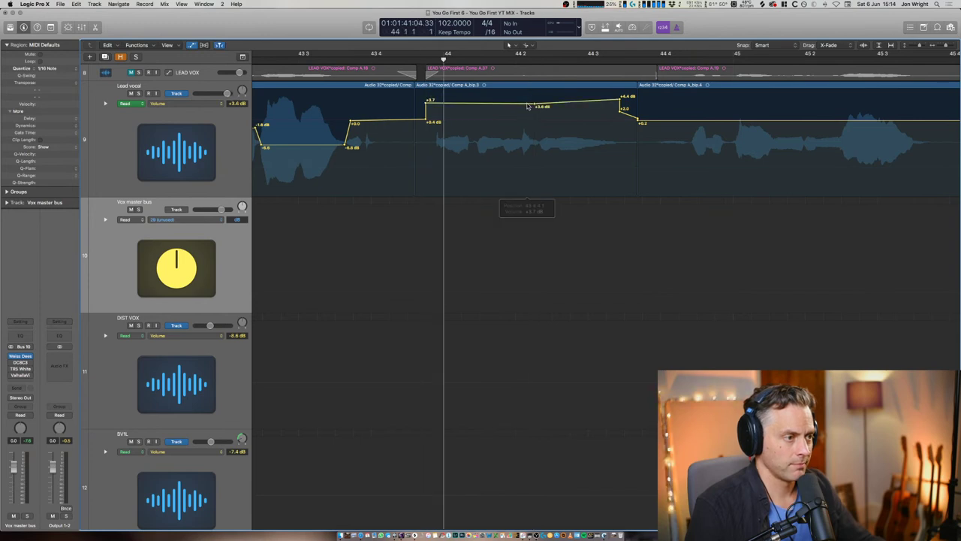
left_click_drag(620, 101, 603, 105)
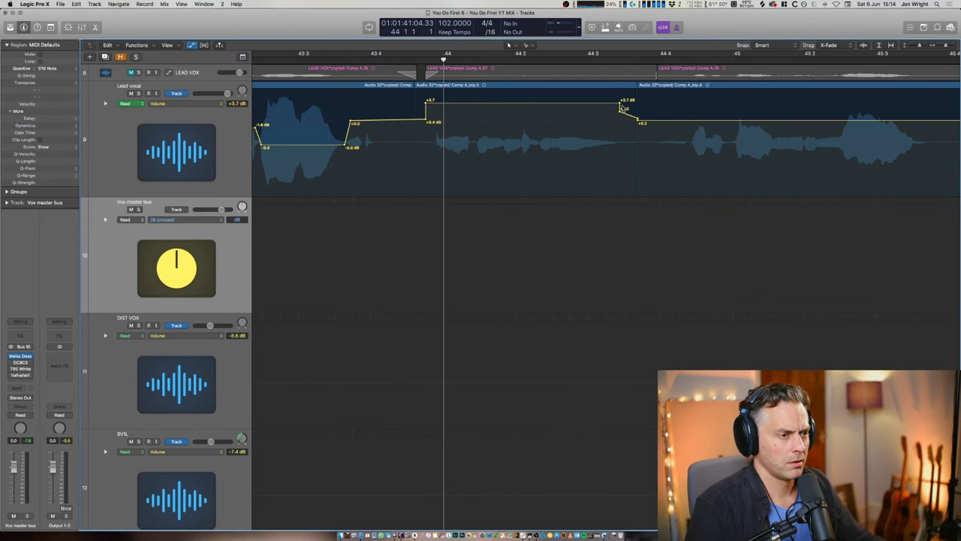
key("space")
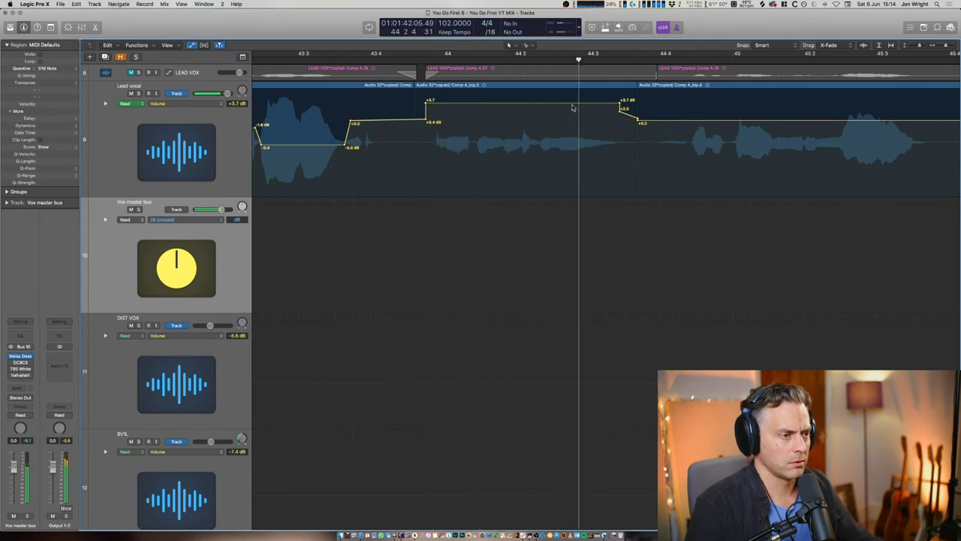
Step: Raise the Lead vocal automation around bar 45 to +1.1 dB and dip the louder phrase after beat 2 to -0.4 dB
scroll(570, 105, "right", 4)
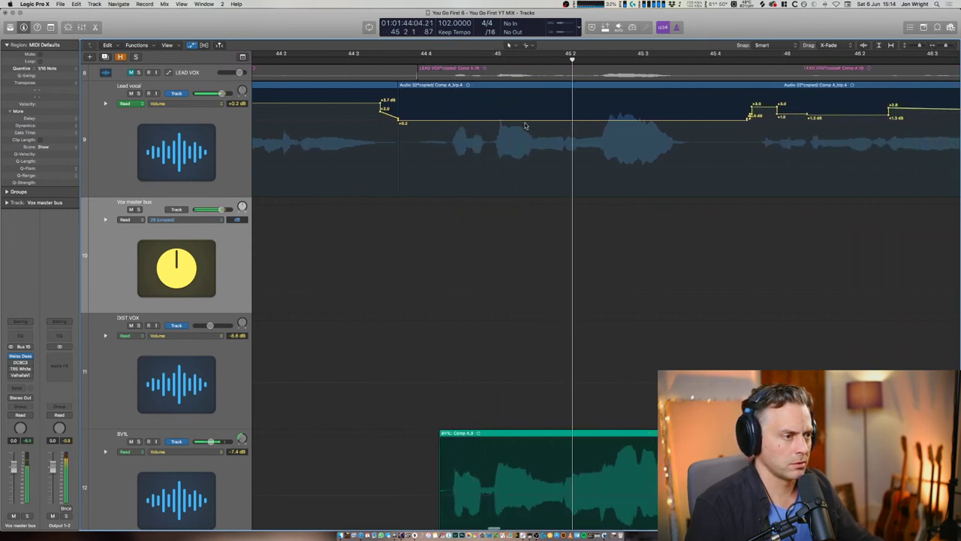
left_click_drag(526, 121, 527, 116)
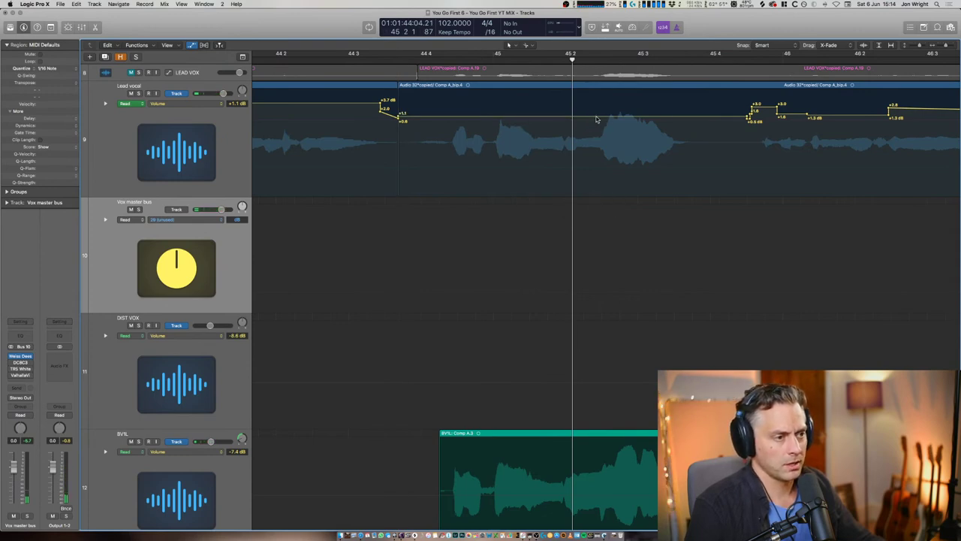
left_click(637, 119)
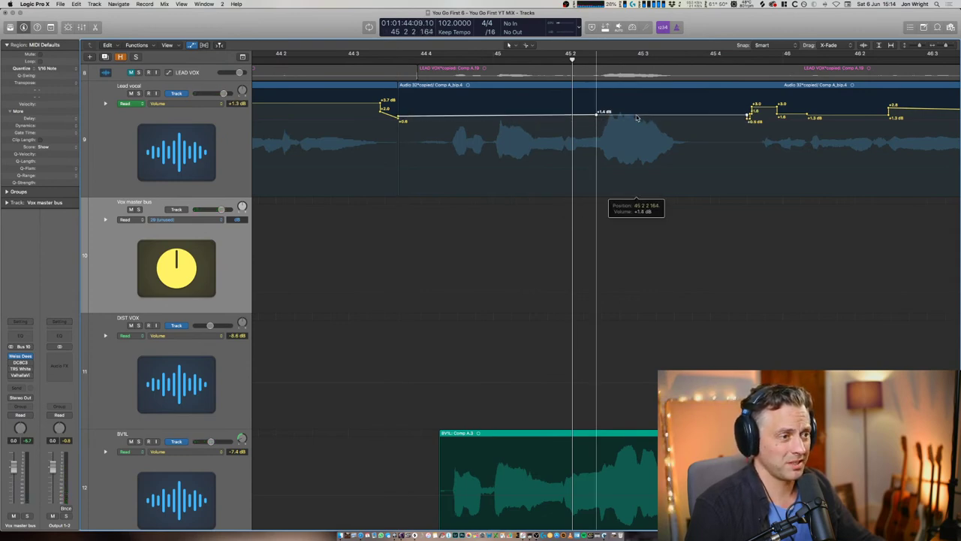
mouse_move(636, 119)
left_mouse_down()
mouse_move(594, 120)
mouse_move(651, 126)
left_mouse_up()
Step: Replay from bar 45, raise the Lead vocal automation there to +1.5 dB, and lift the following dip slightly
key("comma")
key("comma")
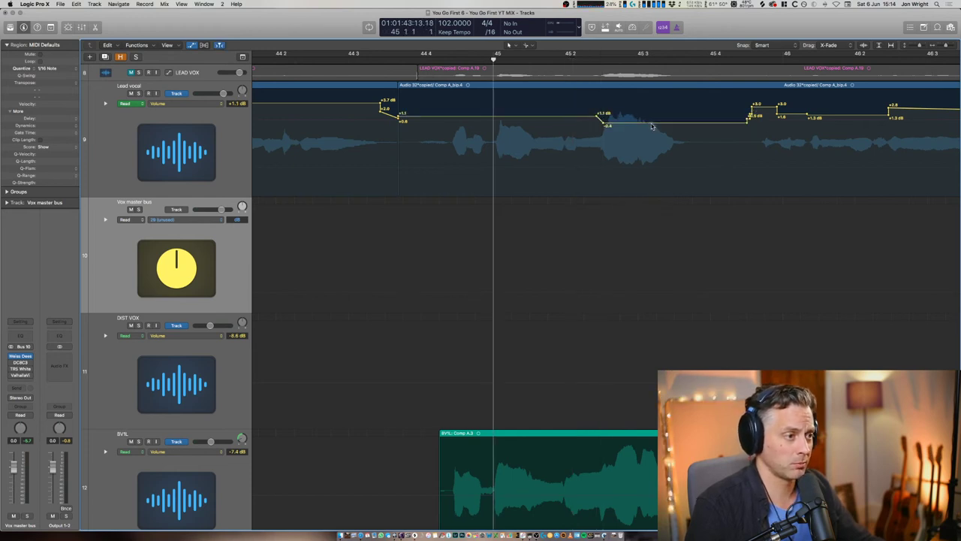
key("space")
key("super+Left")
key("space")
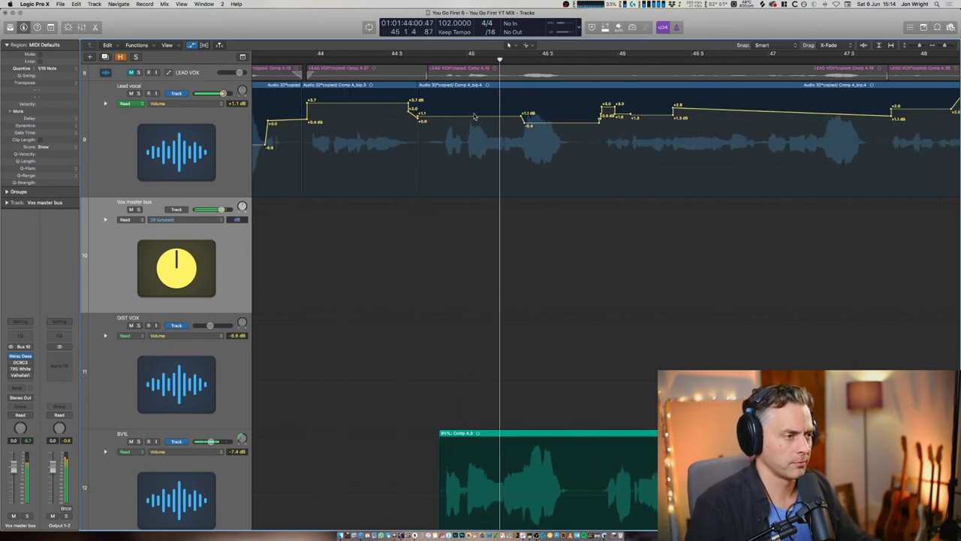
left_click_drag(474, 116, 478, 114)
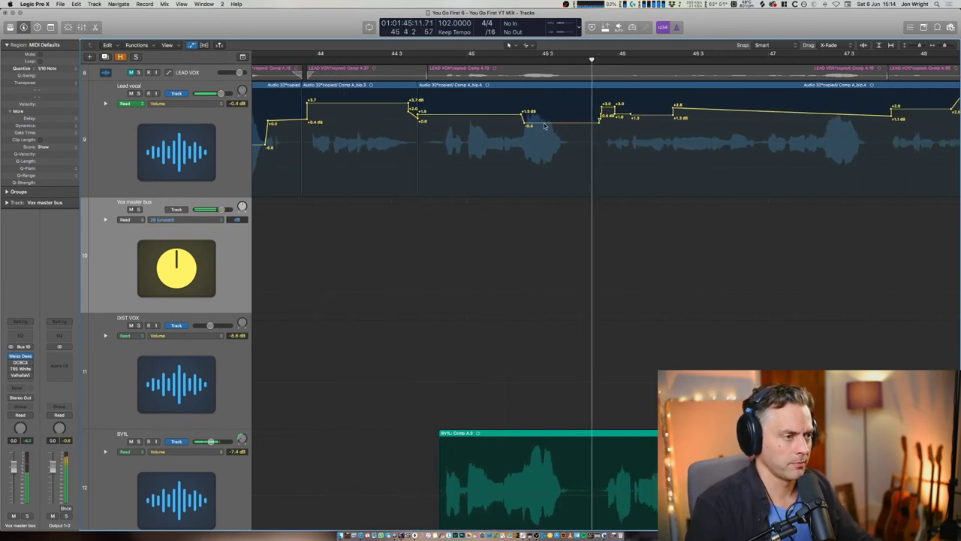
left_click_drag(544, 123, 546, 119)
Step: Drop the BVs track's send automation from about bar 44 onward to -57.1 dB
scroll(566, 210, "down", 6)
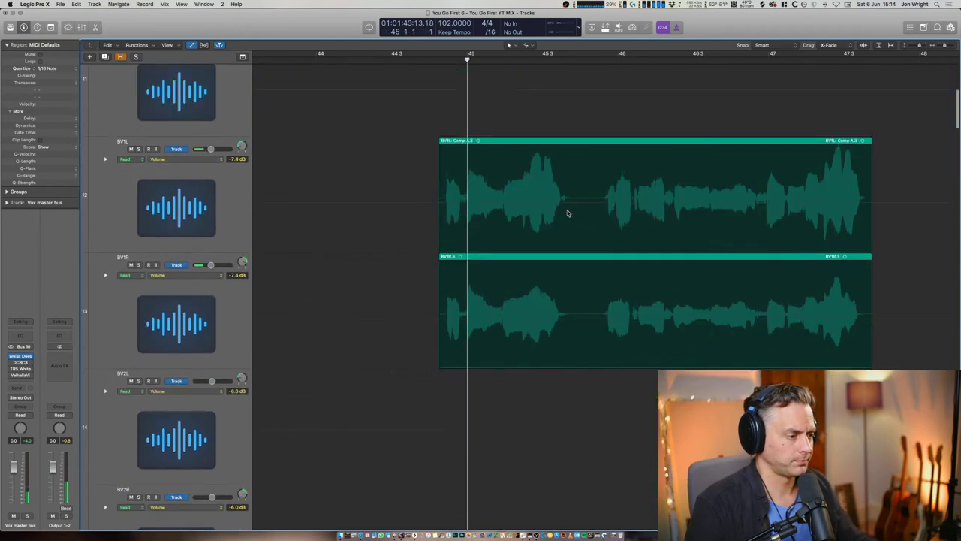
scroll(568, 214, "down", 12)
key("super+Left")
key("super+Left")
key("super+Left")
key("super+Left")
key("super+Left")
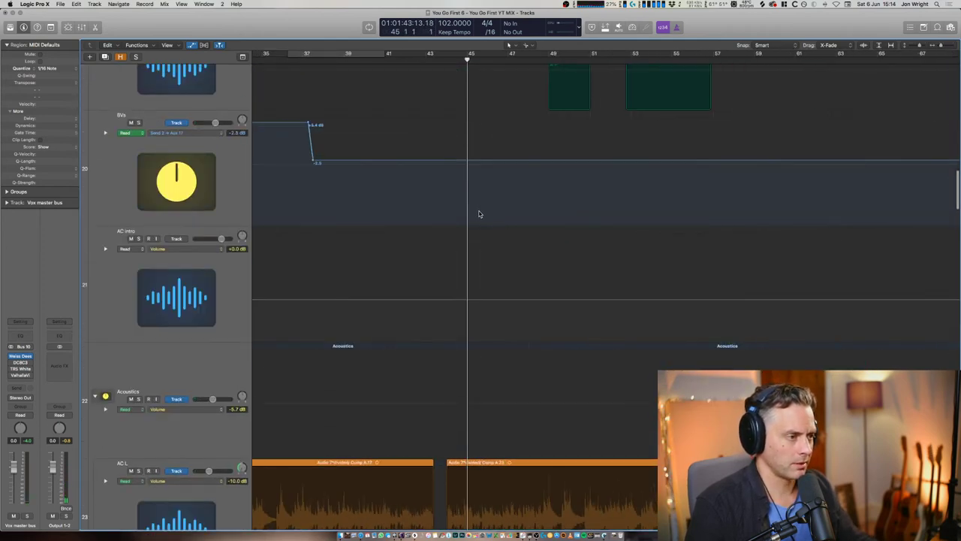
scroll(479, 214, "down", 3)
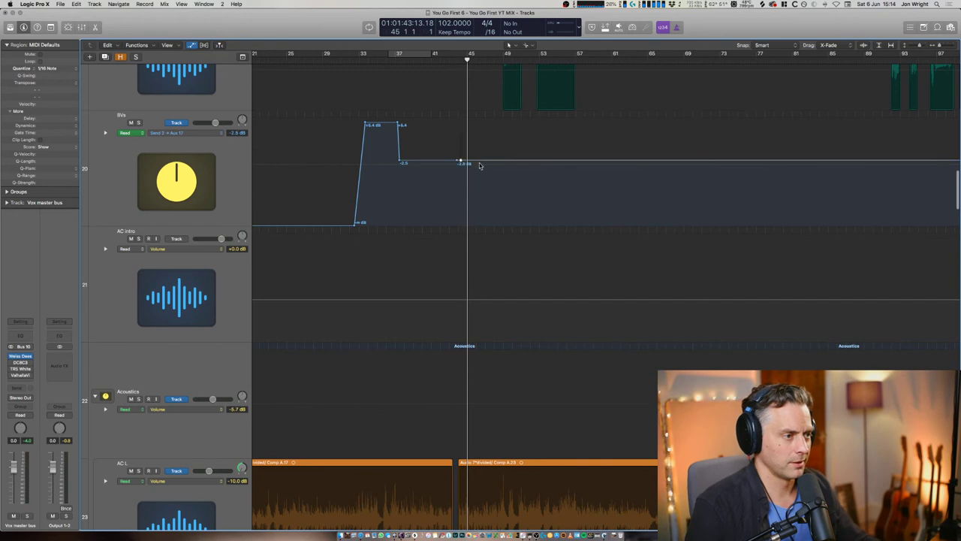
left_click_drag(480, 162, 485, 227)
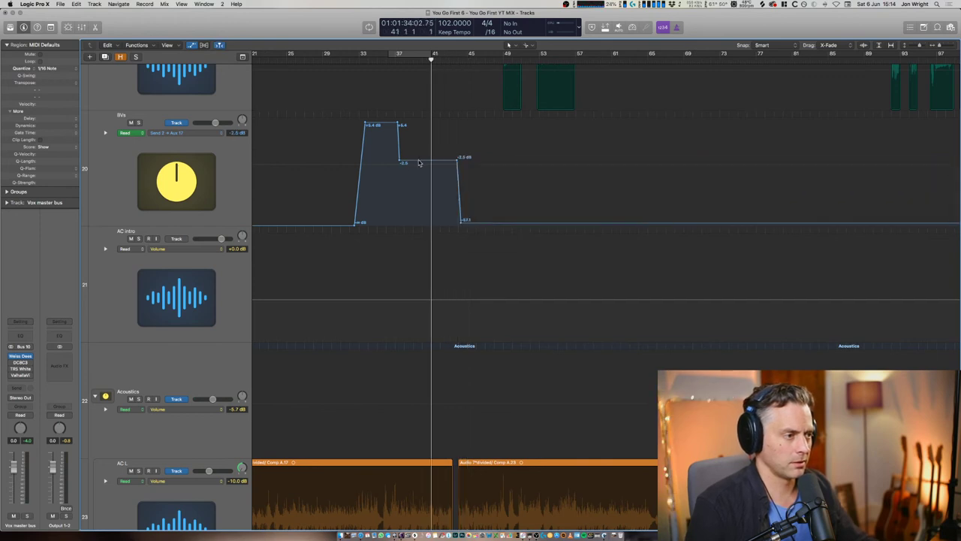
Step: Pull the BVs send automation between bars 37 and 43 down close to silence and play the passage
left_click_drag(419, 163, 419, 222)
key("comma")
scroll(514, 153, "down", 3)
key("space")
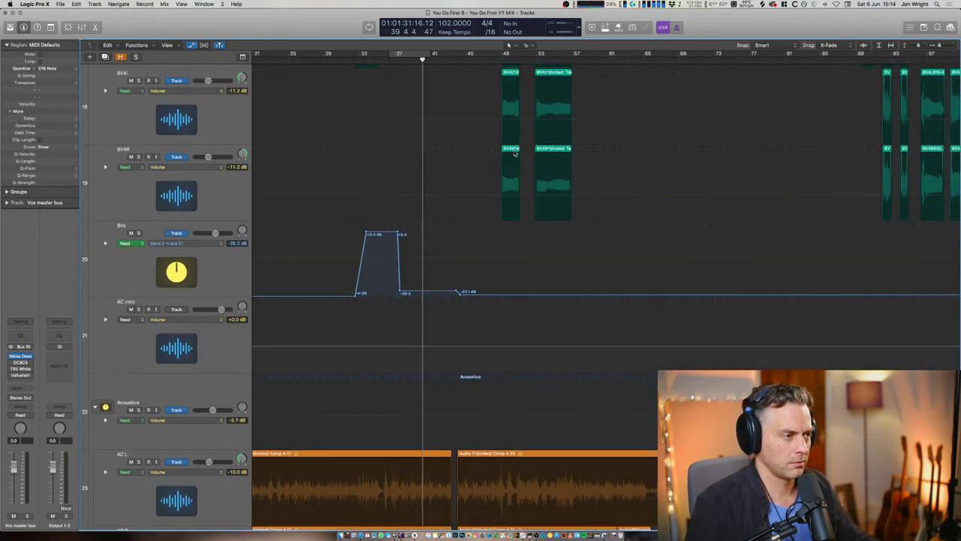
Step: View the whole arrangement and start playback from bar 10, just before the first lead vocal entry
scroll(514, 153, "left", 2)
scroll(440, 152, "down", 6)
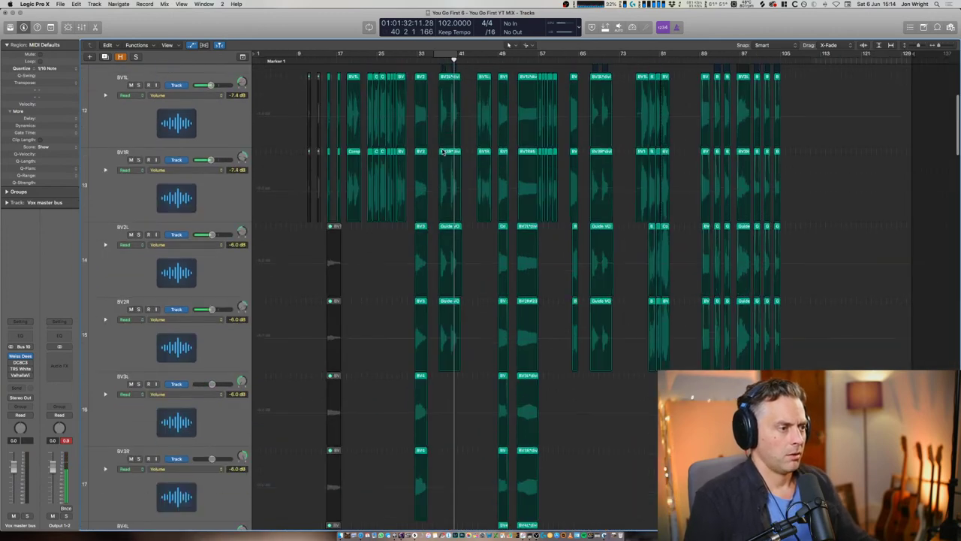
scroll(397, 76, "up", 3)
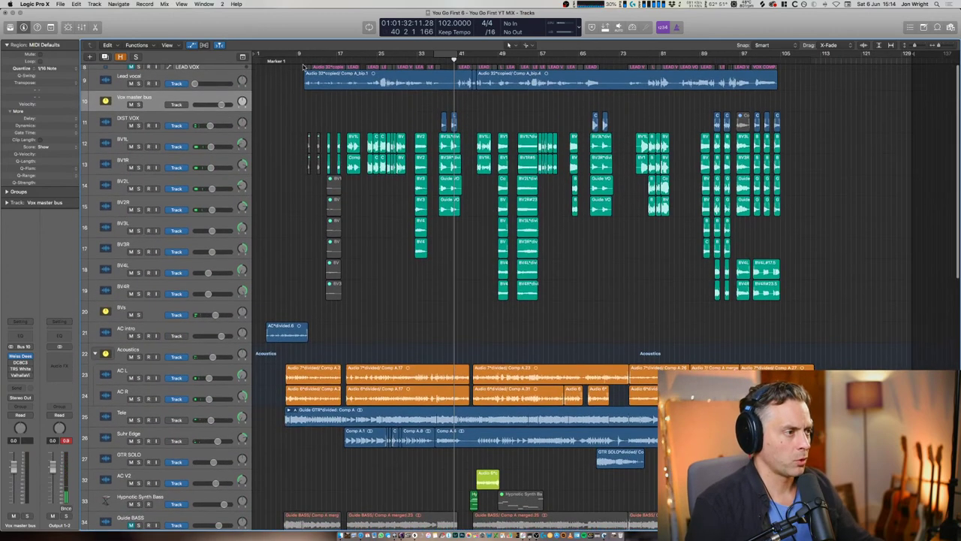
left_click(301, 60)
key("space")
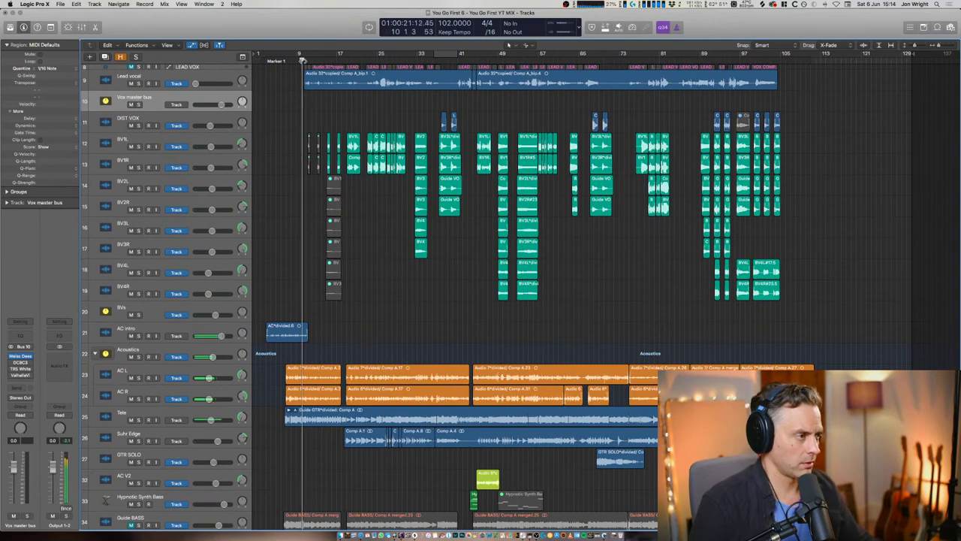
Step: Show the track automation and enlarge the Lead vocal lane from bar 10 to bar 35 while listening to the first verse
key("a")
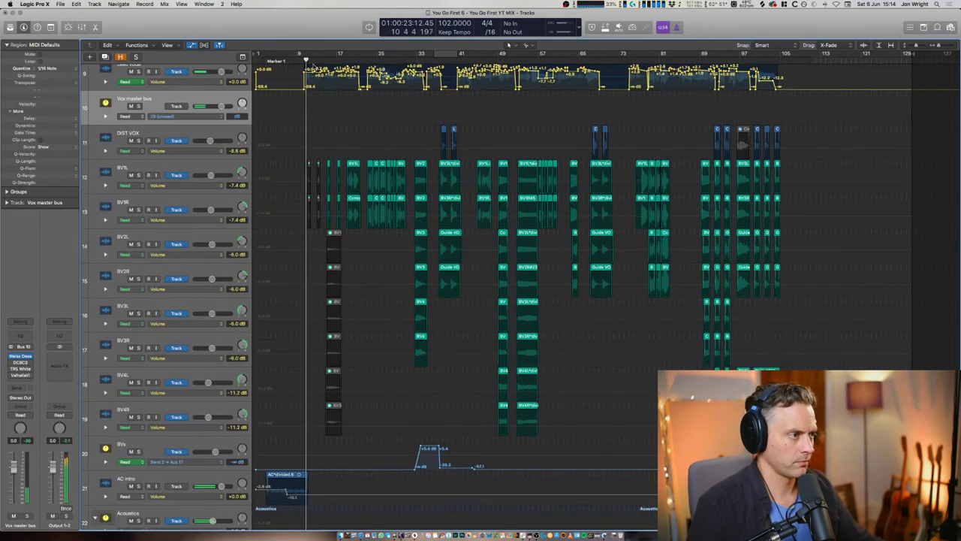
key("super+Right")
key("super+Right")
key("super+Right")
key("super+Right")
key("super+Right")
key("super+Down")
key("super+Down")
key("super+Down")
key("super+Down")
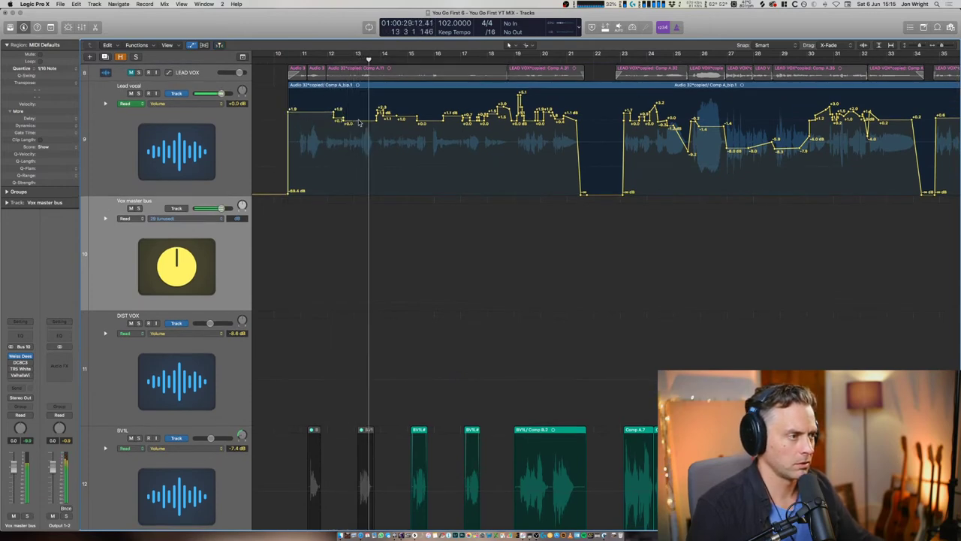
Step: Raise the Lead vocal volume automation shortly after bar 12 to +1.3 dB and replay the opening line from around bar 11
left_click_drag(349, 121, 347, 116)
left_click_drag(335, 116, 337, 119)
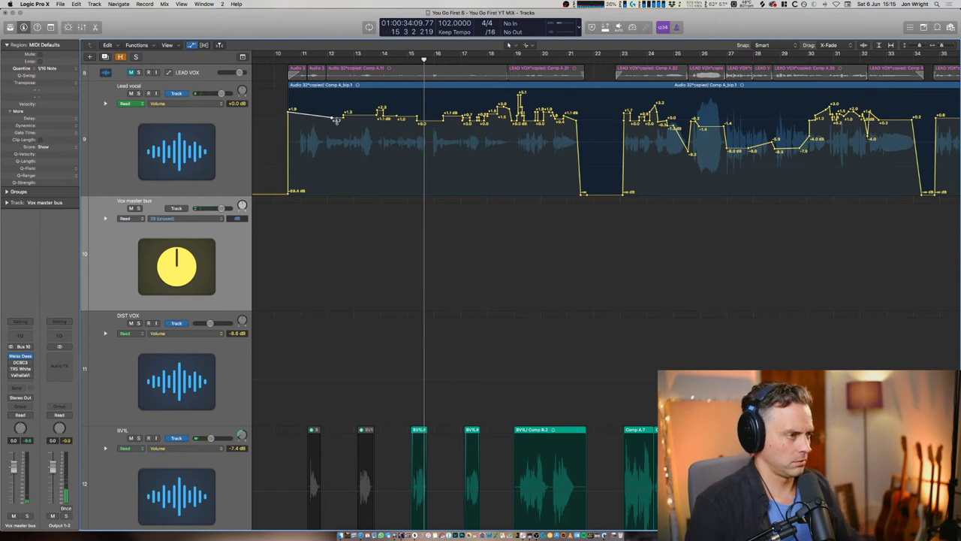
key("space")
key("comma")
key("comma")
key("comma")
key("comma")
key("comma")
key("comma")
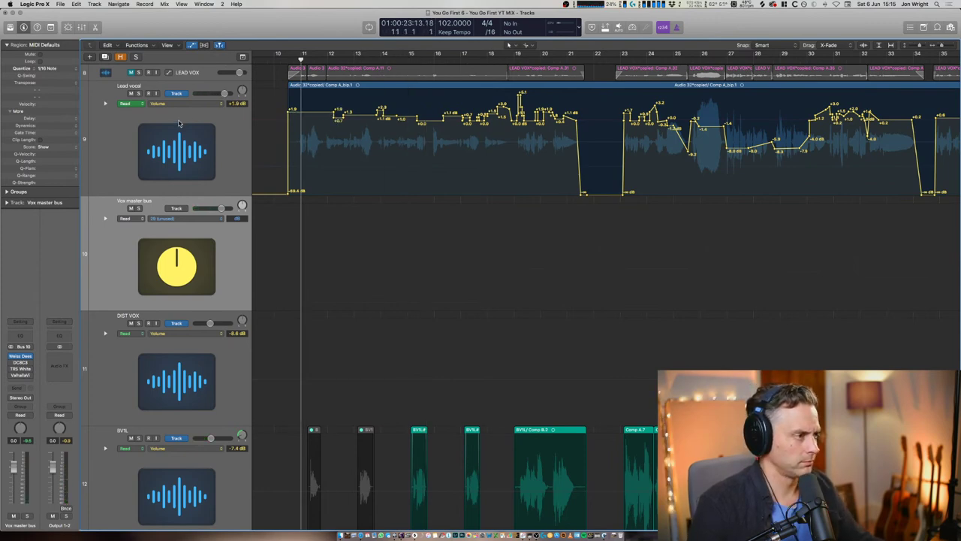
key("space")
Step: Raise the Lead vocal volume automation of the whole first verse, bars 10 to 22, slightly so it starts at +2.2 dB
scroll(305, 150, "left", 5)
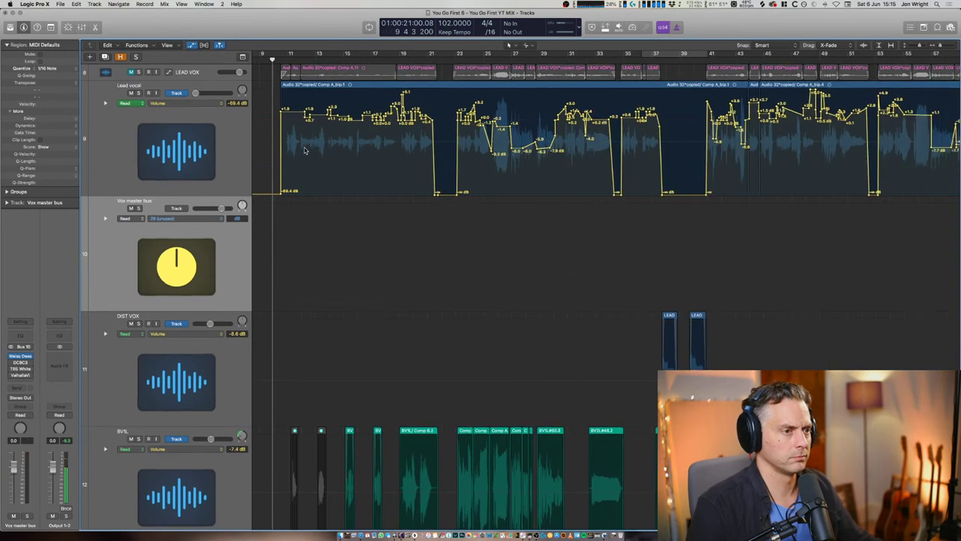
left_click_drag(275, 89, 451, 193)
left_click_drag(358, 123, 359, 121)
key("super+Right")
key("super+Right")
key("super+Right")
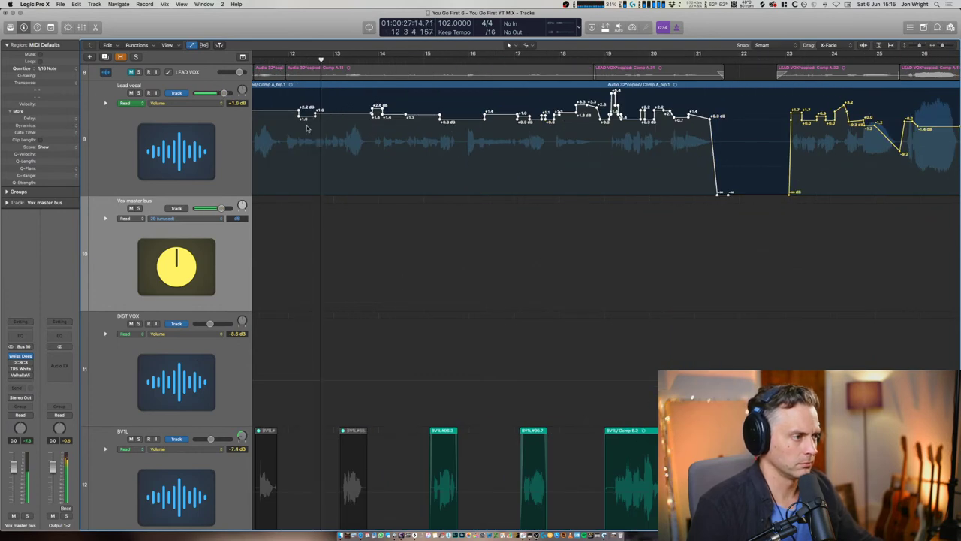
Step: Raise the short Lead vocal volume segment after bar 12 to +3.4 dB and the following one past bar 13 to +2.9 dB, replaying the line
left_click_drag(304, 117, 304, 112)
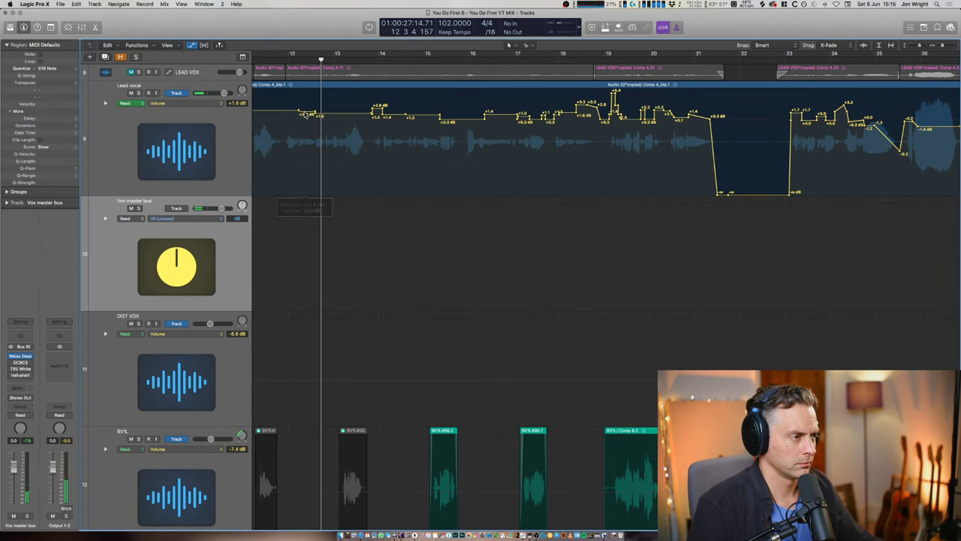
key("space")
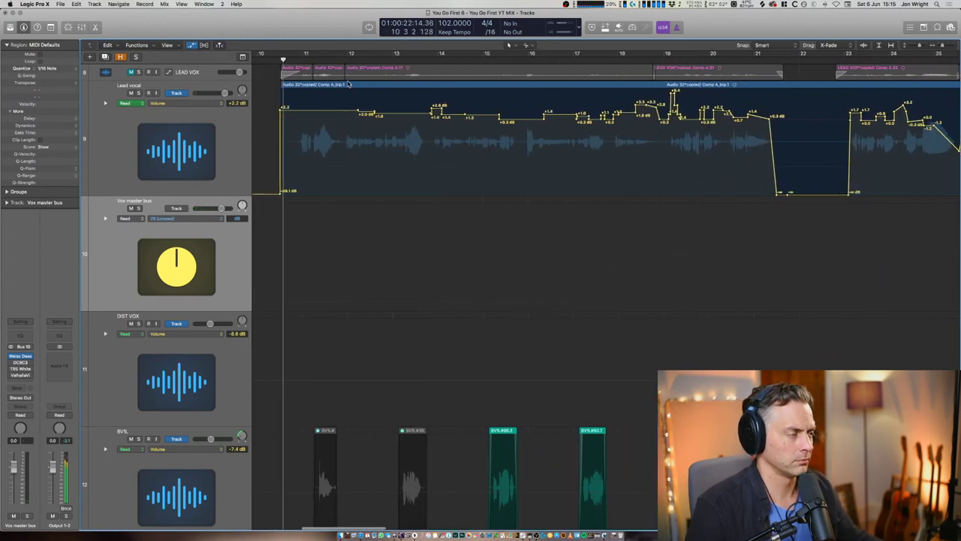
scroll(369, 100, "up", 5)
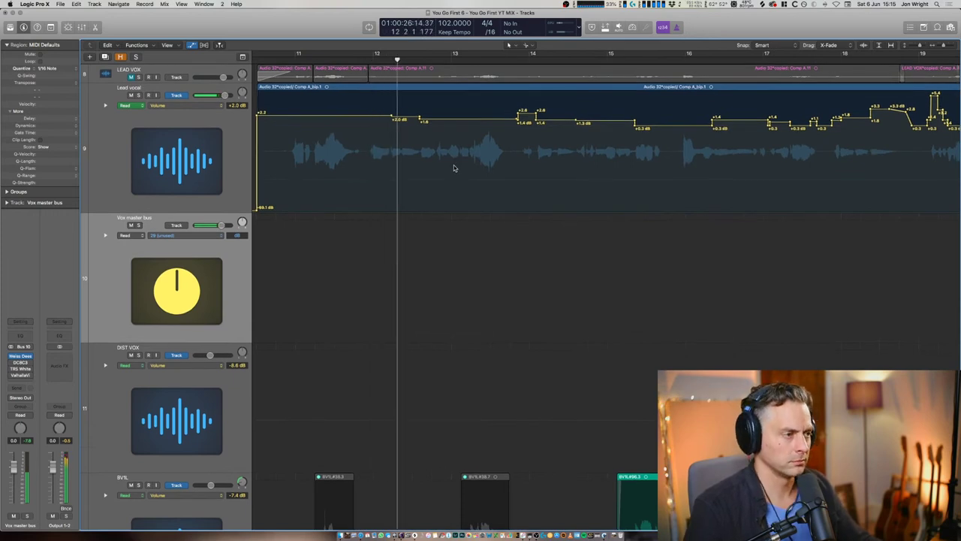
left_click_drag(405, 120, 405, 107)
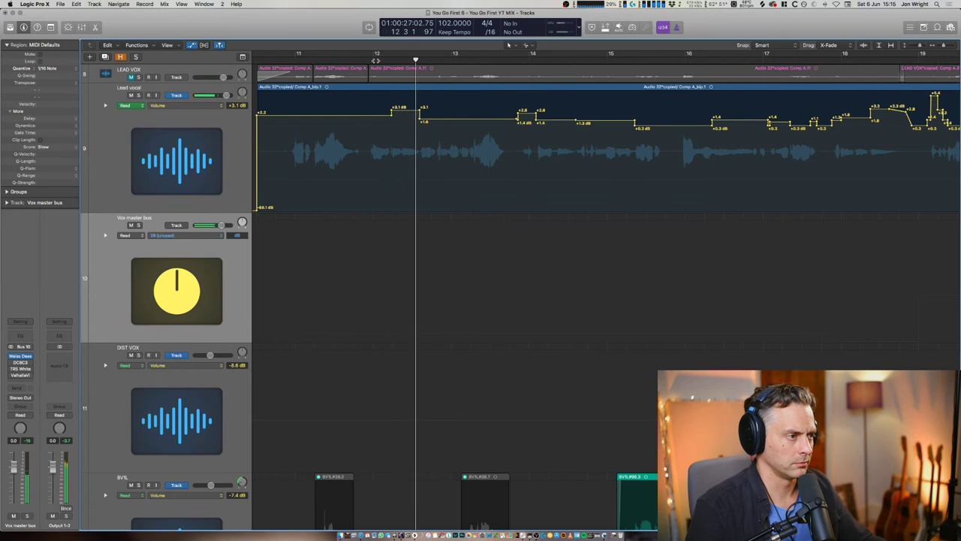
left_click_drag(404, 113, 404, 111)
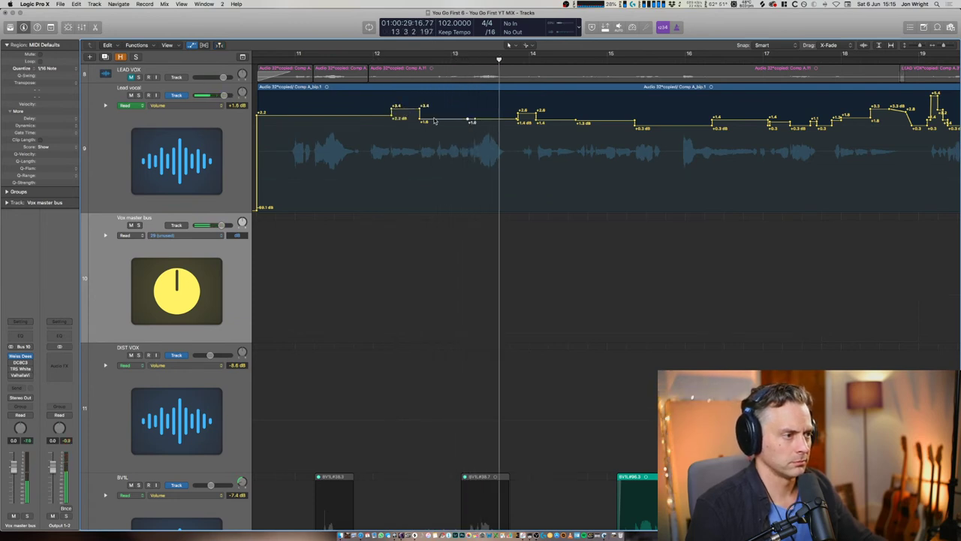
left_click_drag(434, 120, 434, 112)
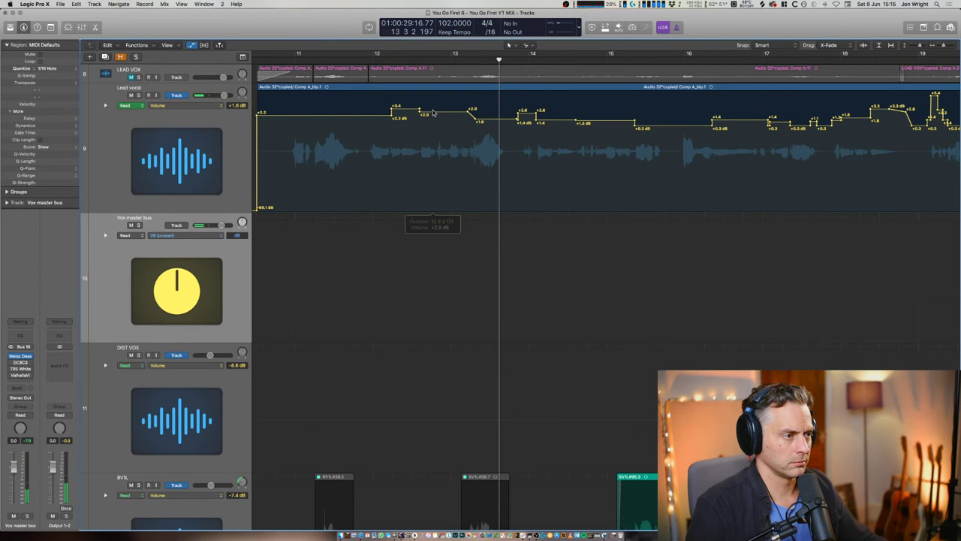
left_click(415, 62)
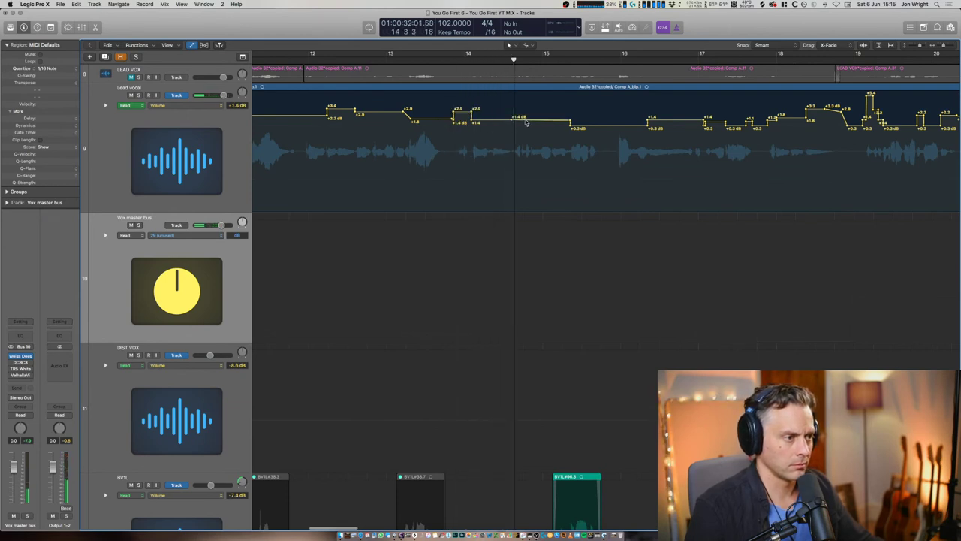
Step: Boost the Lead vocal volume automation after bar 14 to about +4.4 dB, sloping down to +2.9 dB past bar 15, while checking playback
left_click_drag(526, 122, 472, 117)
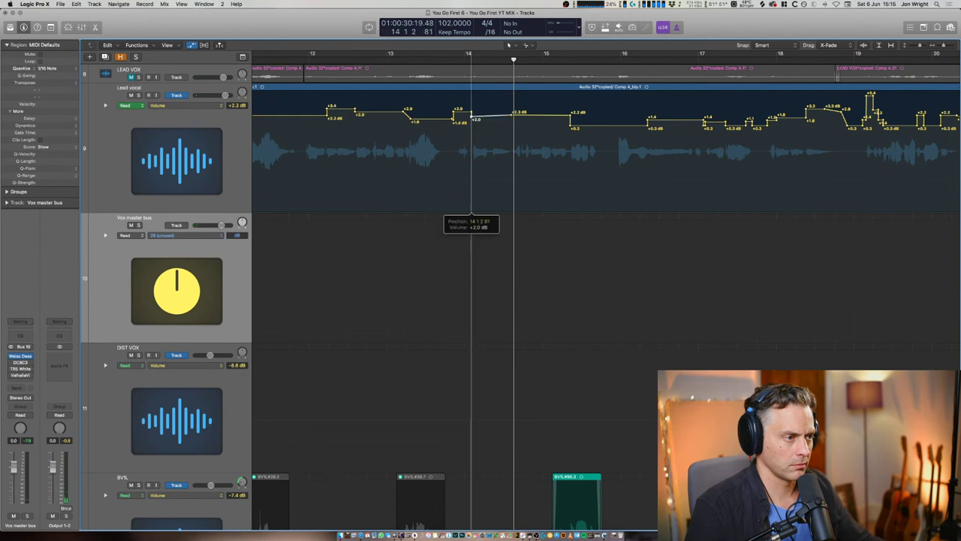
key("space")
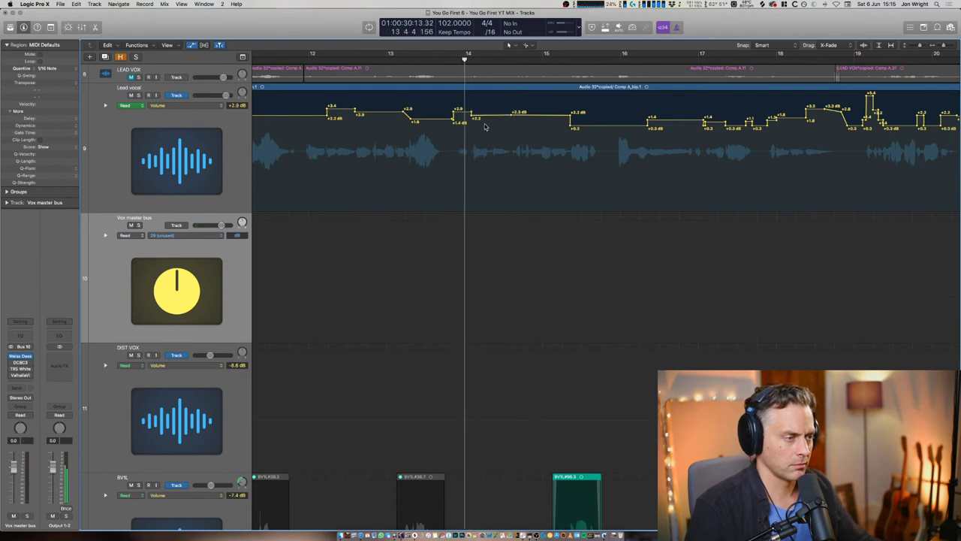
key("space")
key("cmd+Down")
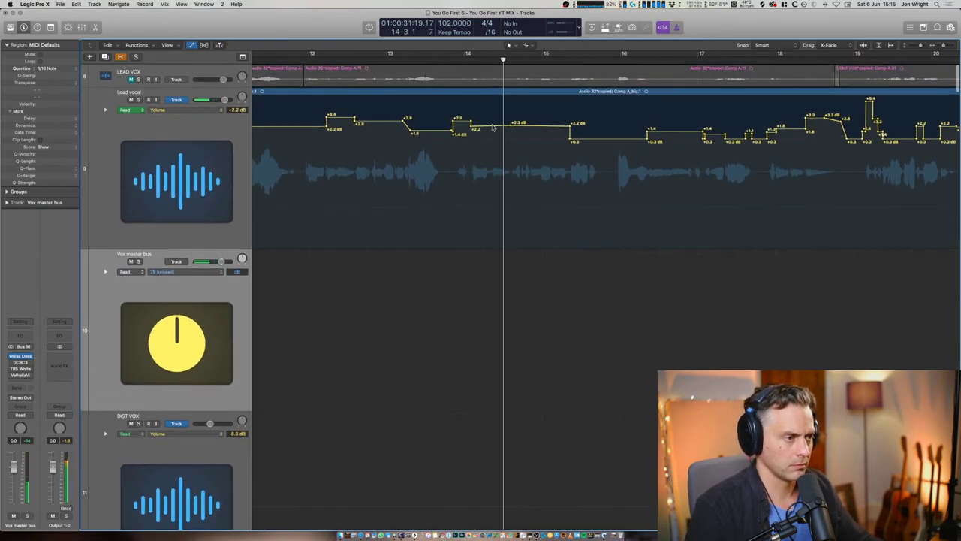
left_click_drag(492, 127, 492, 109)
key("space")
key("space")
scroll(525, 123, "right", 3)
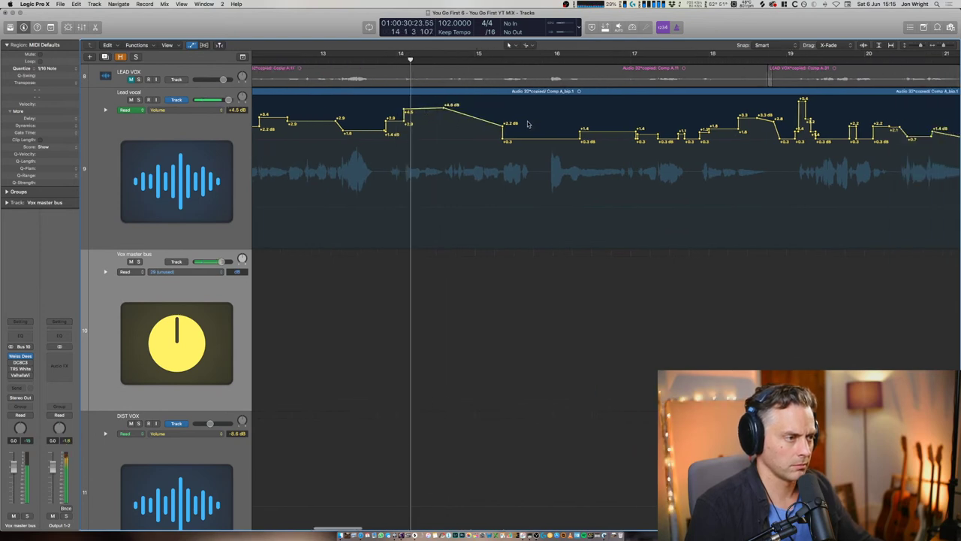
left_click_drag(502, 126, 502, 121)
left_click_drag(443, 107, 443, 109)
scroll(506, 153, "right", 3)
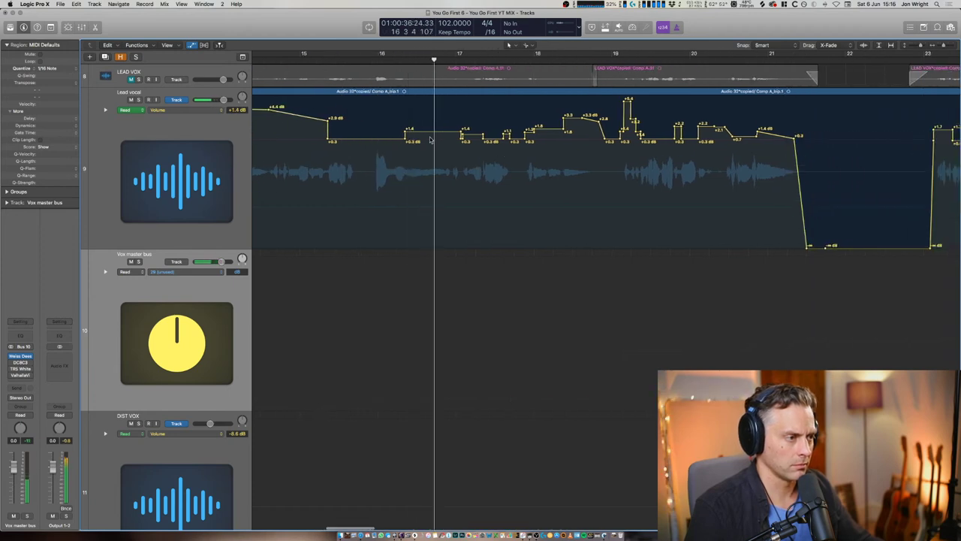
Step: Check the Lead vocal and Vox master bus channel strips and examine the vocal automation across the whole song while it plays
left_click(113, 214)
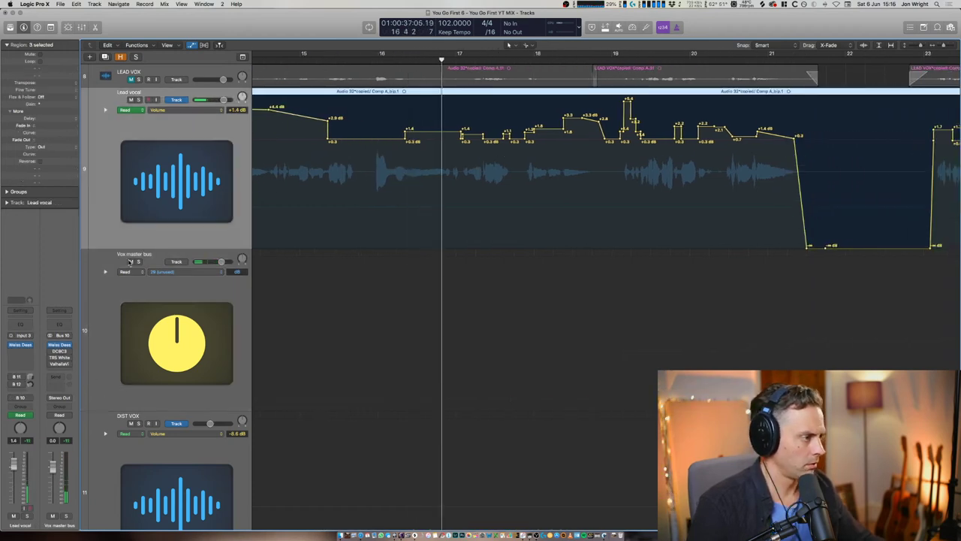
left_click(144, 358)
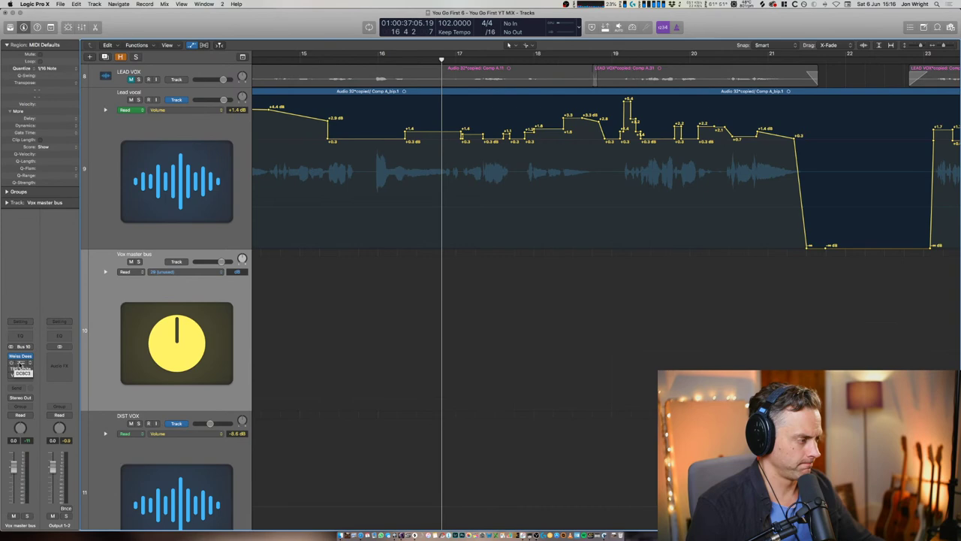
key("space")
key("super+Left")
key("super+Left")
key("super+Left")
key("super+Left")
key("super+Left")
key("super+Left")
key("super+Left")
key("super+Left")
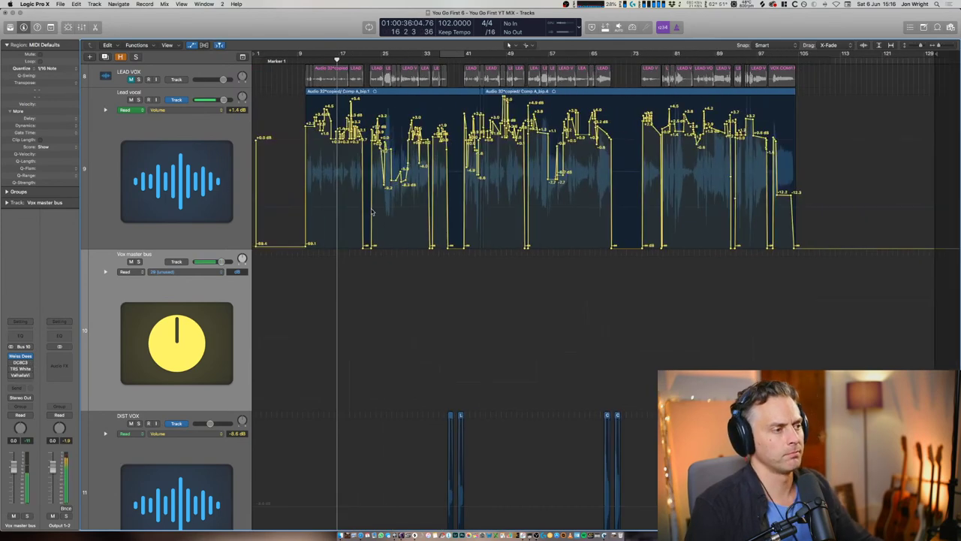
key("super+Right")
key("super+Right")
key("super+Right")
key("super+Right")
key("super+Right")
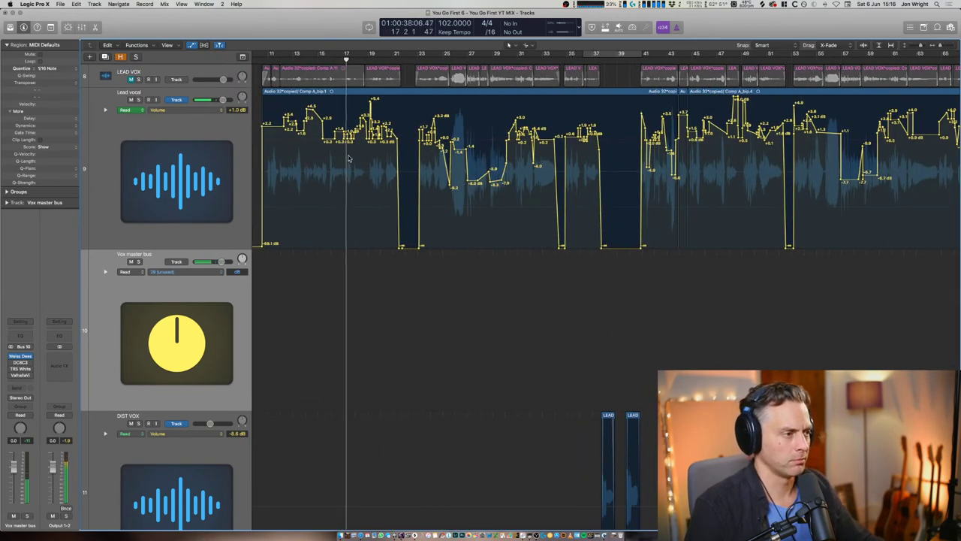
key("super+Right")
key("super+Right")
key("super+Right")
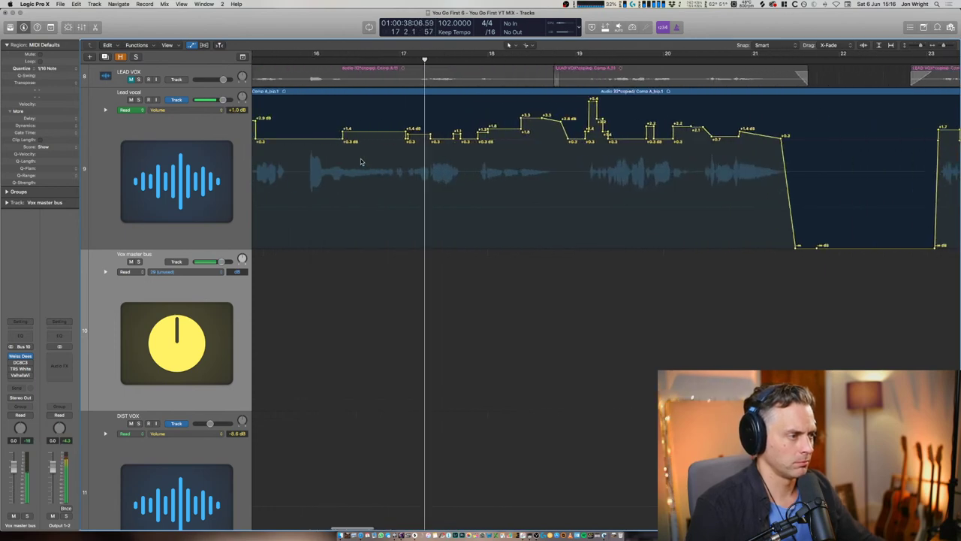
Step: Replay from bar 16, raise the Lead vocal volume to +1.9 dB there and +2.2 dB after bar 18, and adjust the points near bar 19
key("comma")
key("comma")
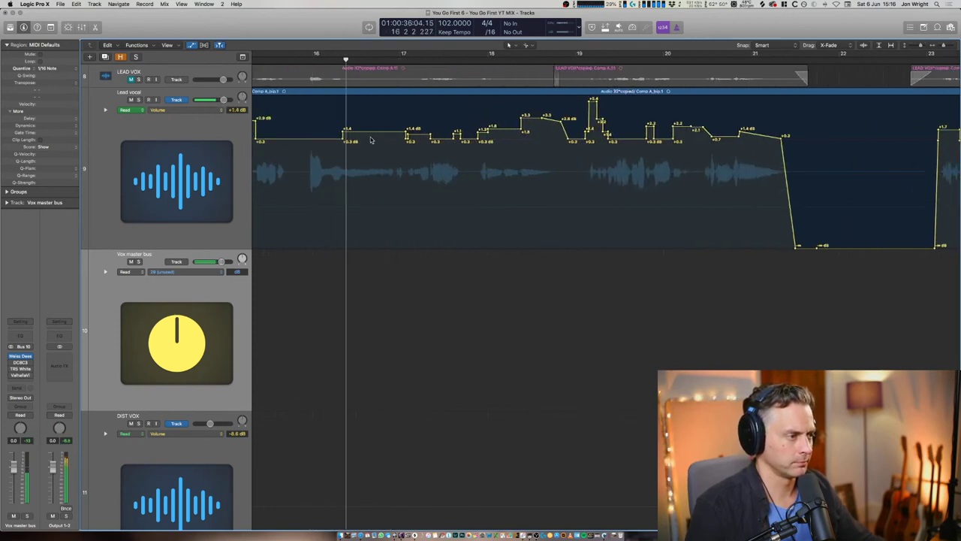
left_click_drag(370, 132, 415, 130)
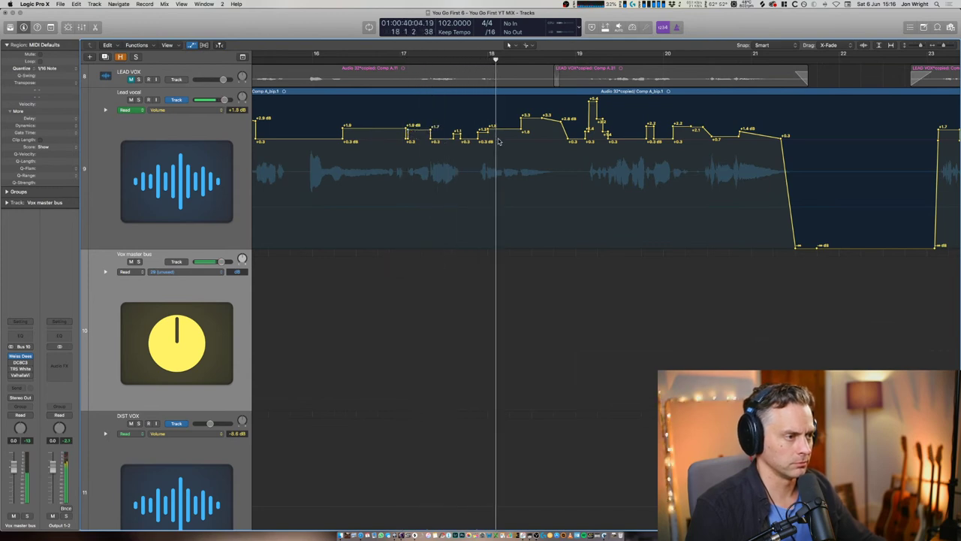
left_click_drag(512, 130, 484, 132)
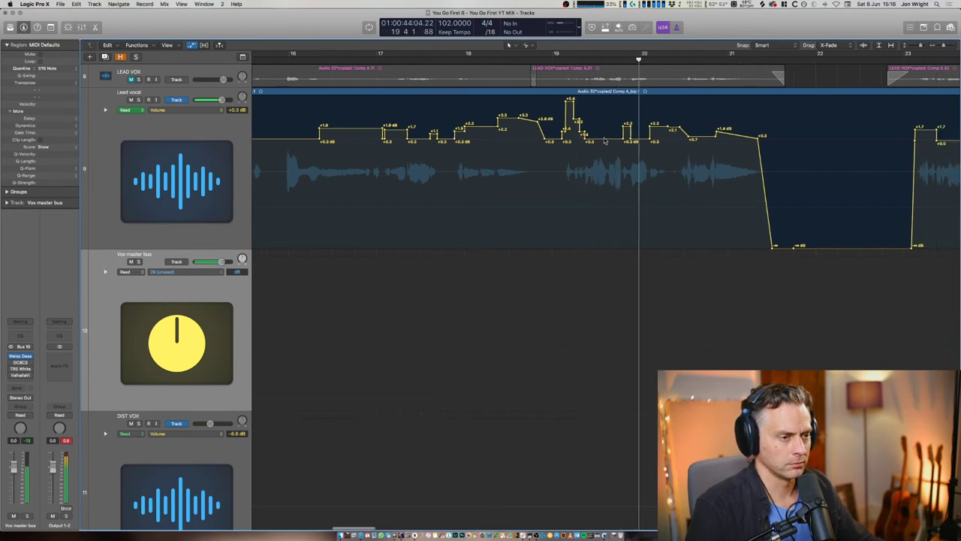
left_click_drag(536, 126, 575, 131)
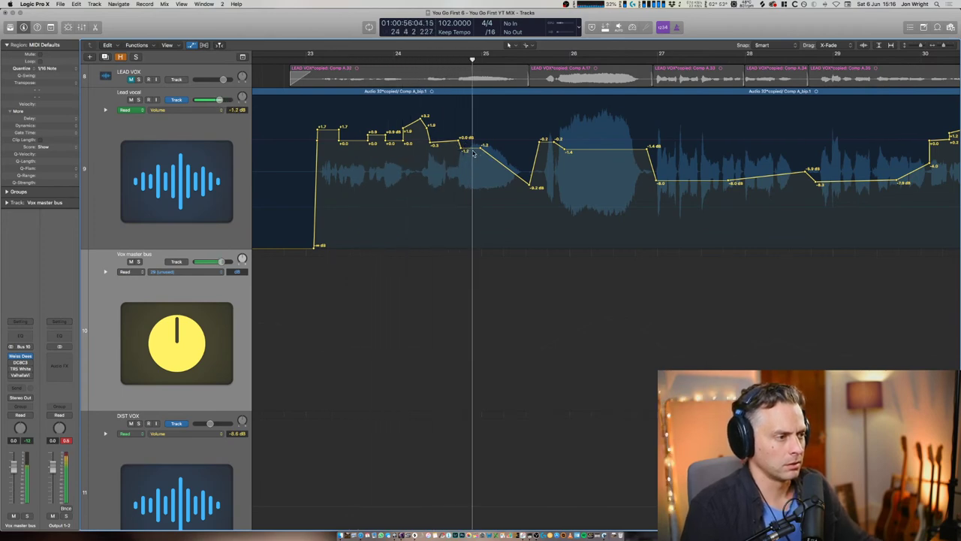
Step: Lower the Lead vocal volume to -1.4 dB just before bar 25 and pull the loud sustained note at bar 26 down to -7.1 dB
left_click_drag(475, 148, 503, 163)
scroll(596, 159, "right", 3)
left_click_drag(449, 141, 448, 153)
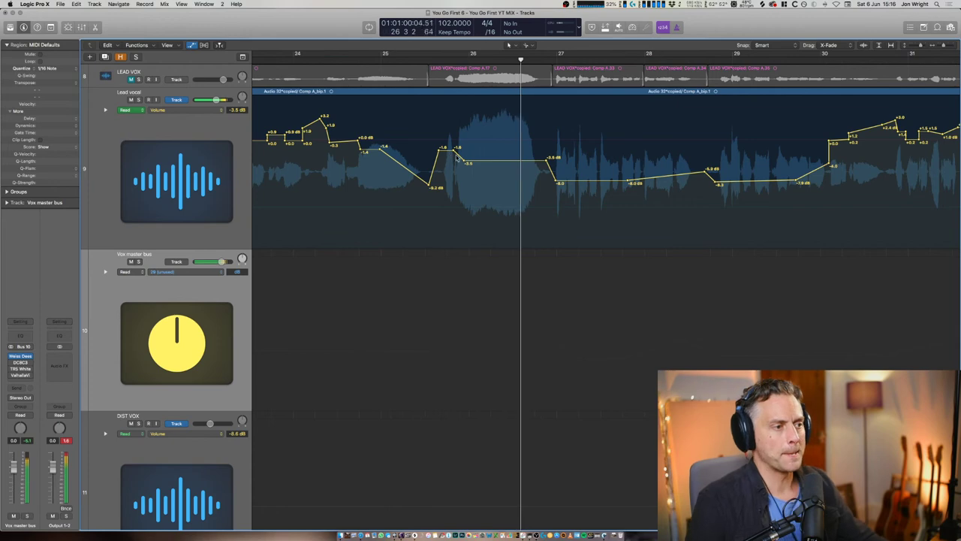
left_click_drag(485, 159, 485, 175)
key("comma")
key("space")
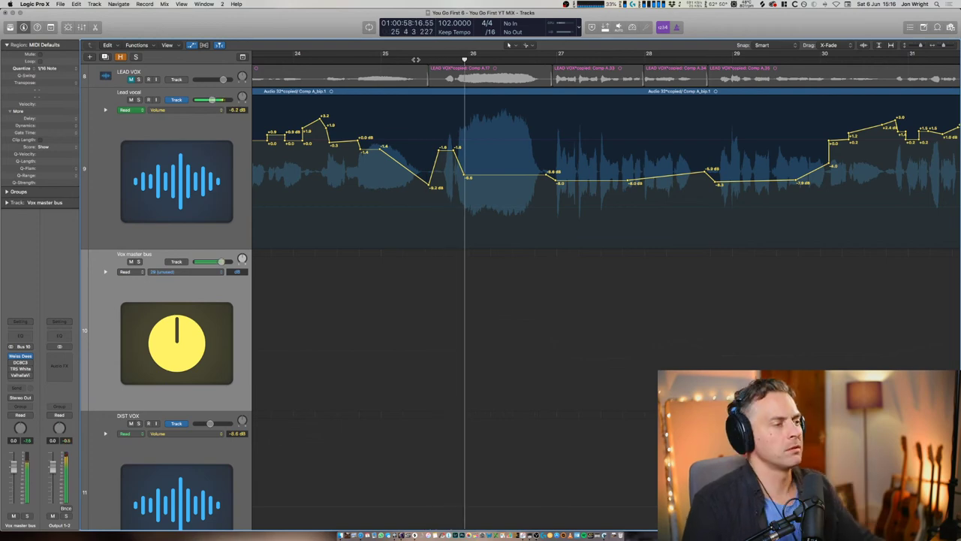
left_click_drag(502, 174, 501, 177)
Step: Raise the Lead vocal volume automation between bars 27 and 28 to -4.6 dB, replaying the phrase to check it
left_click_drag(598, 183, 619, 172)
key("comma")
key("comma")
key("comma")
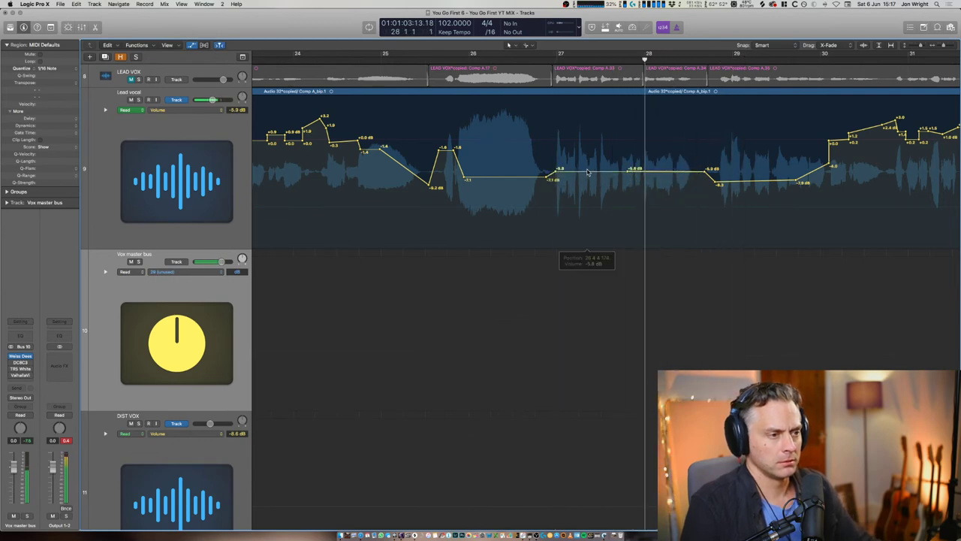
key("space")
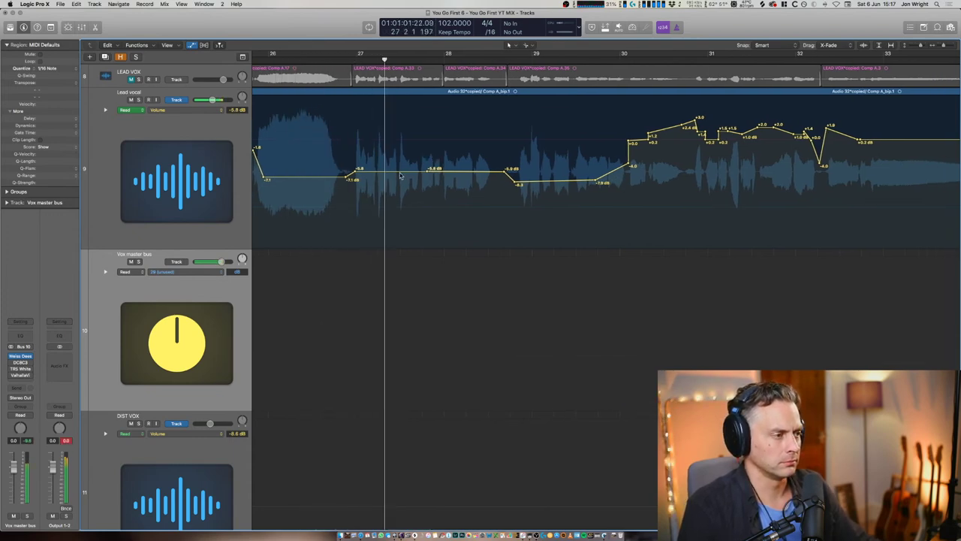
left_click_drag(427, 169, 426, 164)
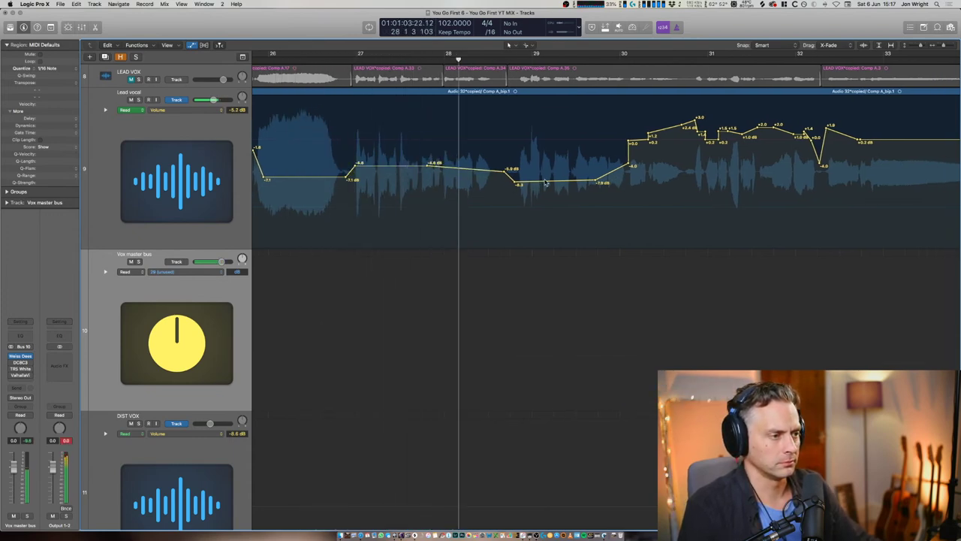
Step: Raise the Lead vocal volume to -2.2 dB before bar 29 and about -3.7 dB through it, and delete the low point at bar 30
left_click_drag(540, 181, 505, 151)
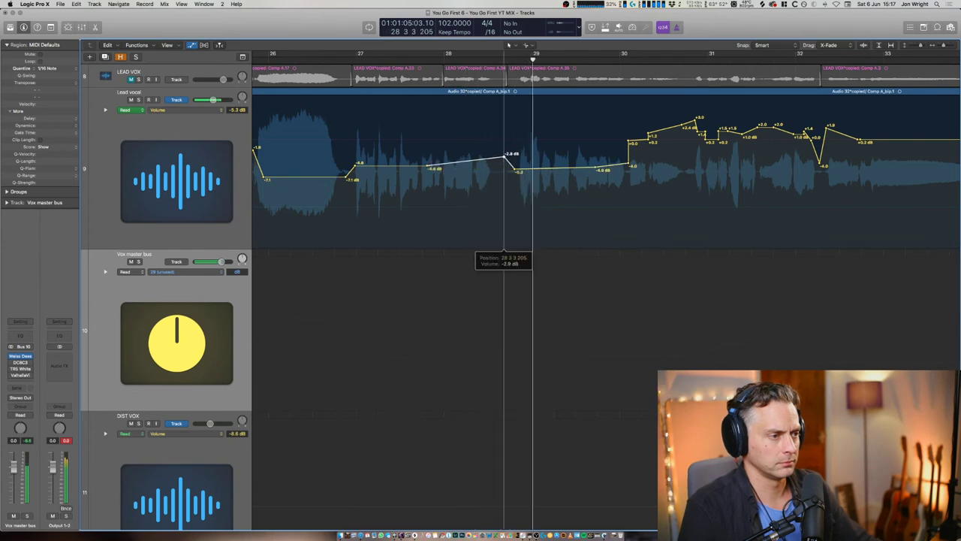
left_click(341, 60)
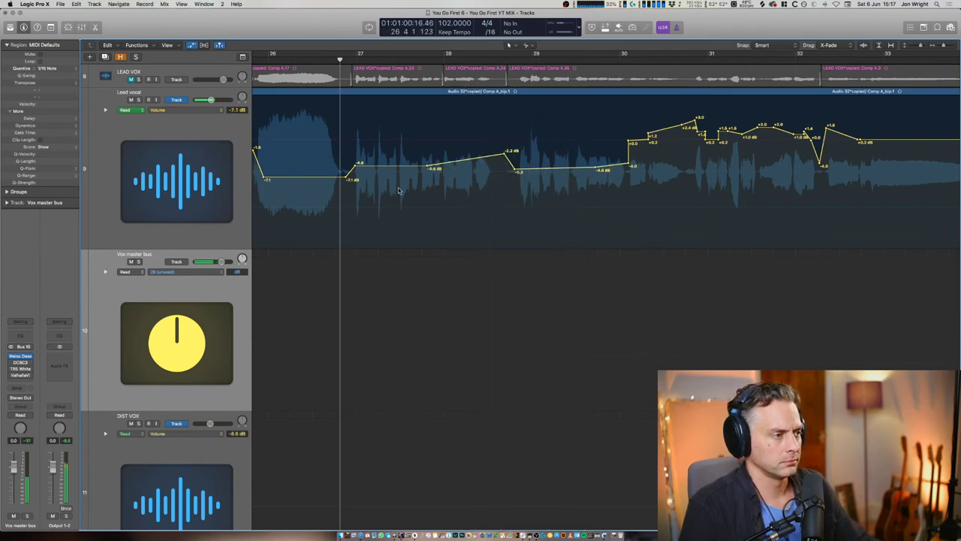
left_click_drag(392, 165, 392, 166)
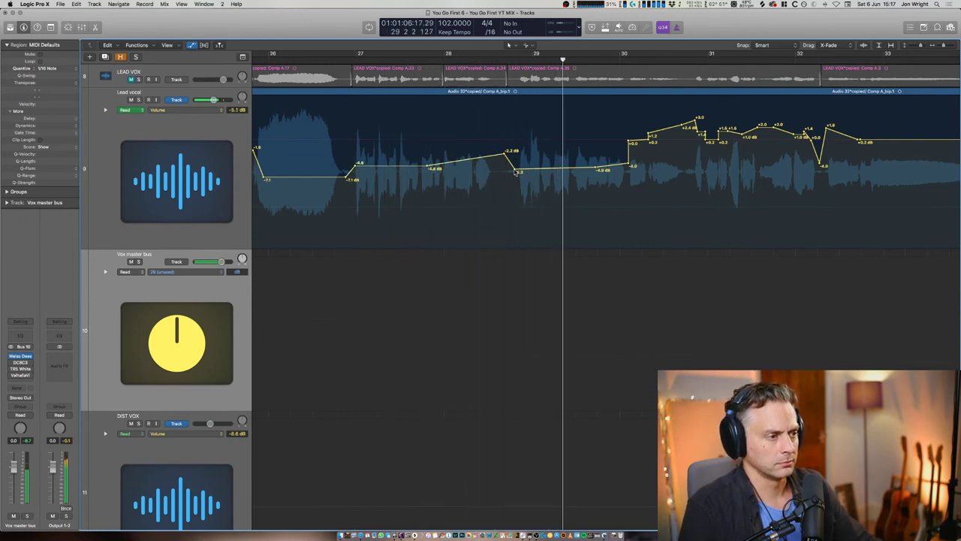
left_click_drag(515, 170, 571, 163)
double_click(629, 163)
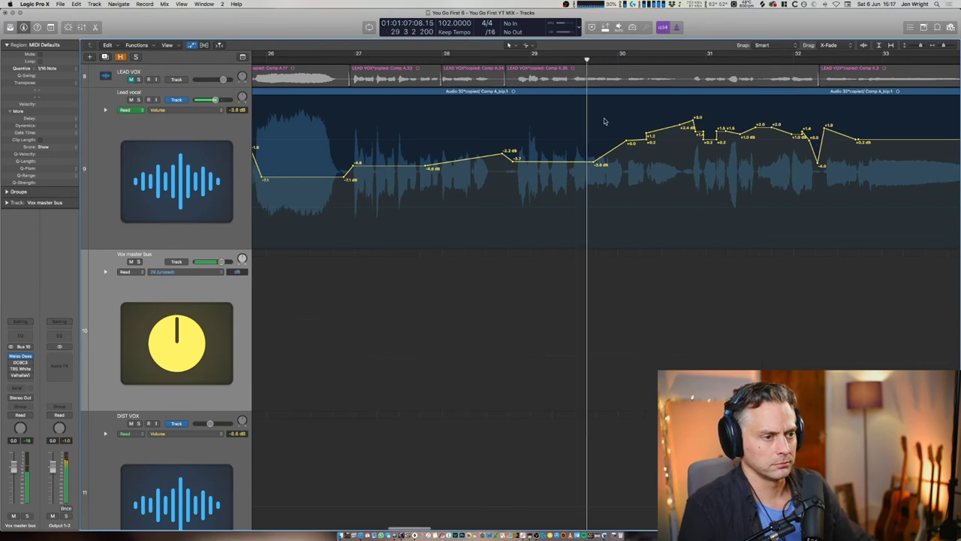
Step: Lower the group of Lead vocal volume points between about bars 31 and 32, bringing the +2.0 dB pair down to +0.1 dB
scroll(605, 122, "right", 3)
left_click_drag(566, 152, 498, 148)
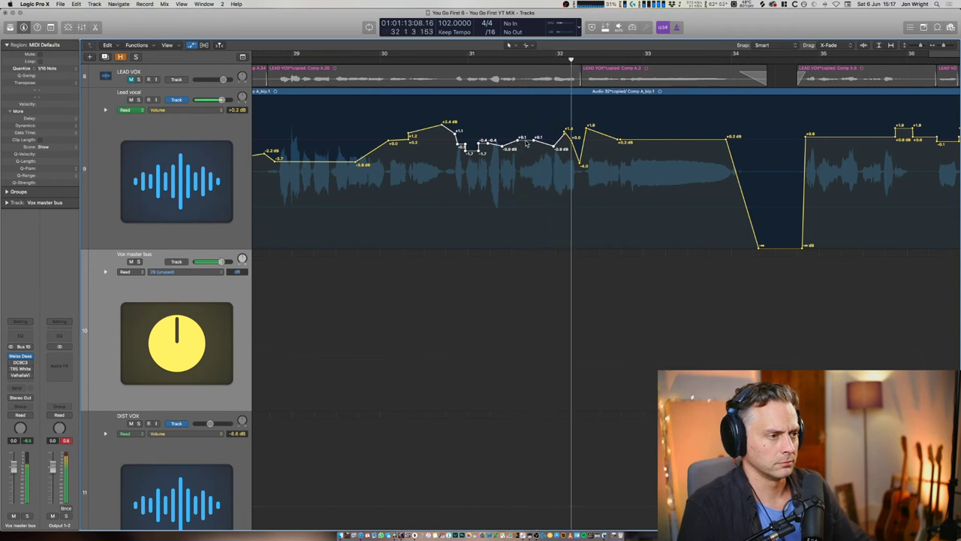
Step: Raise the Lead vocal volume to +0.7 dB between bars 31 and 32, play on from bar 35, and lift bar 37 to +2.2 dB
left_click_drag(519, 139, 526, 136)
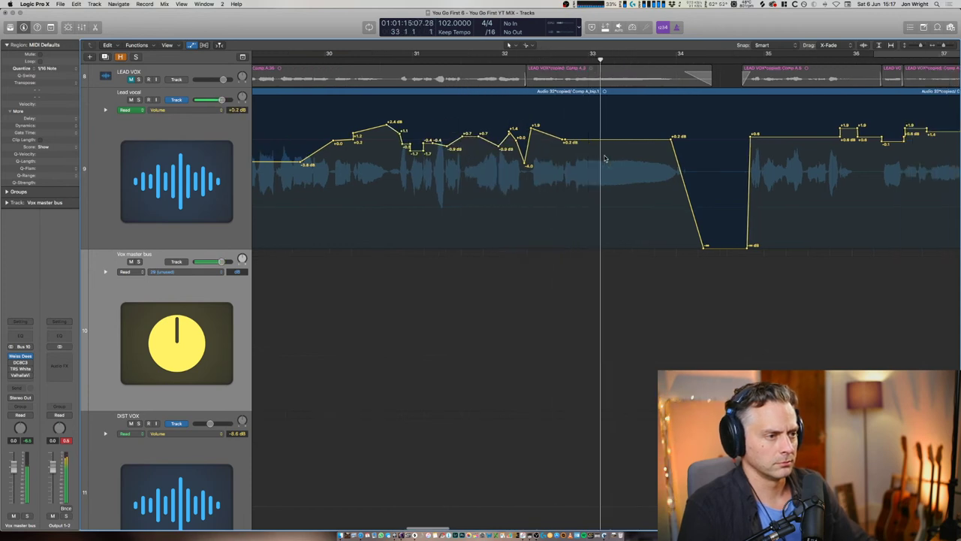
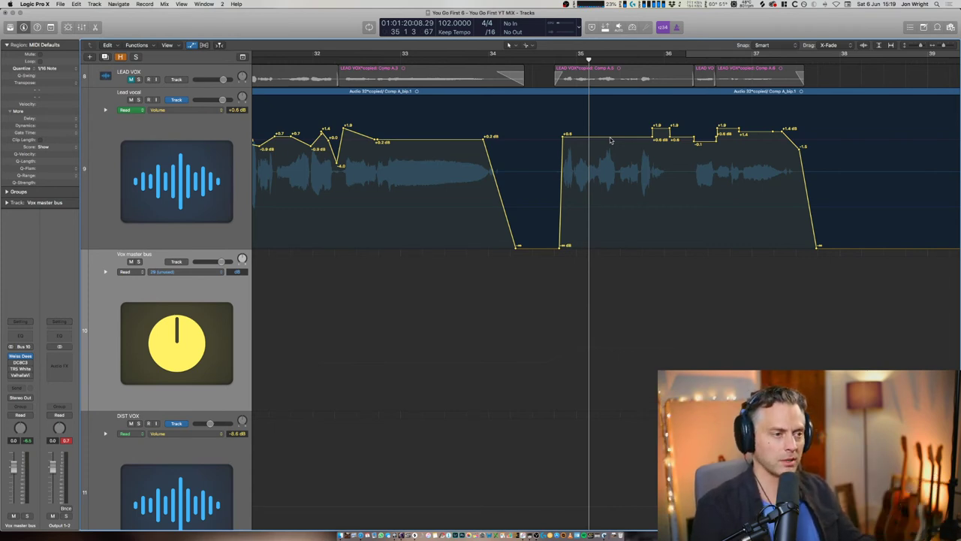
left_click(553, 60)
key("space")
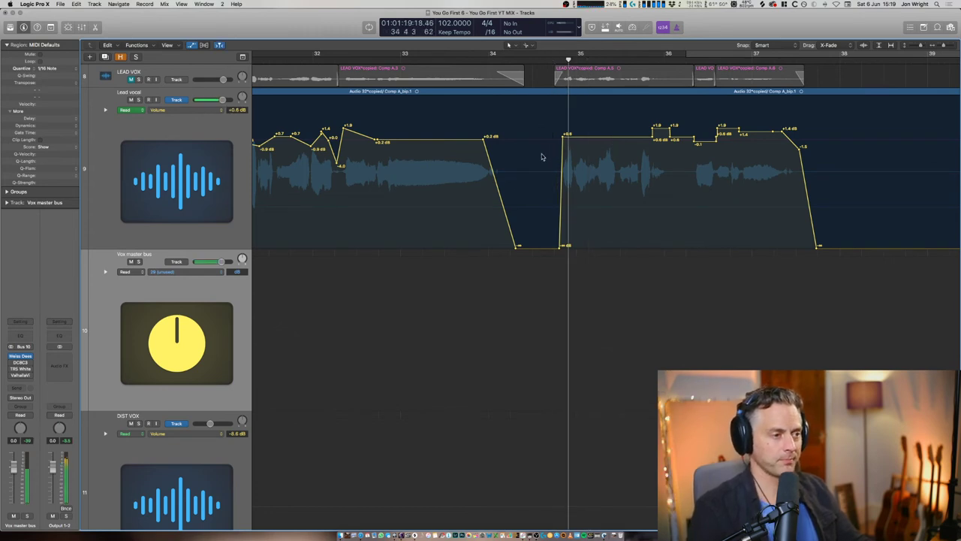
scroll(611, 138, "right", 6)
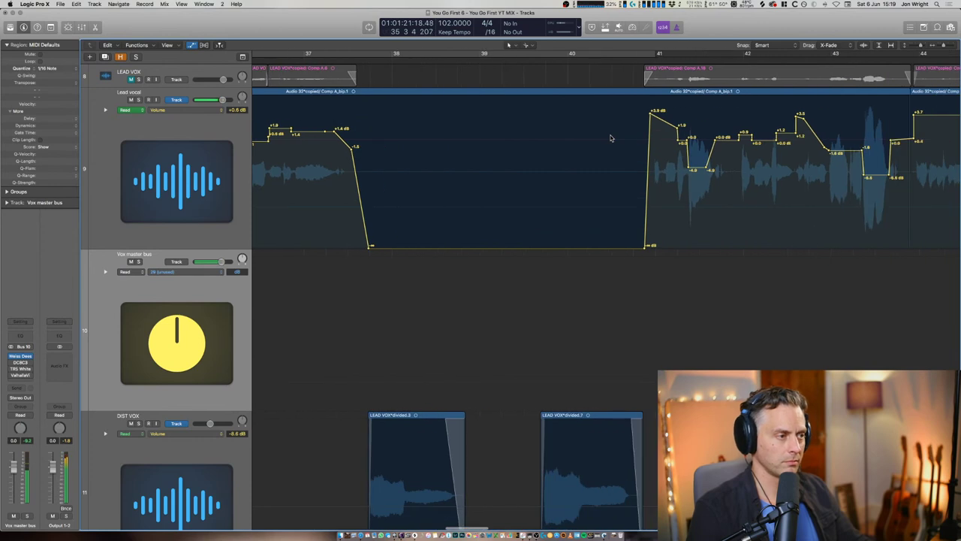
scroll(500, 125, "left", 3)
scroll(400, 124, "left", 3)
scroll(435, 134, "right", 4)
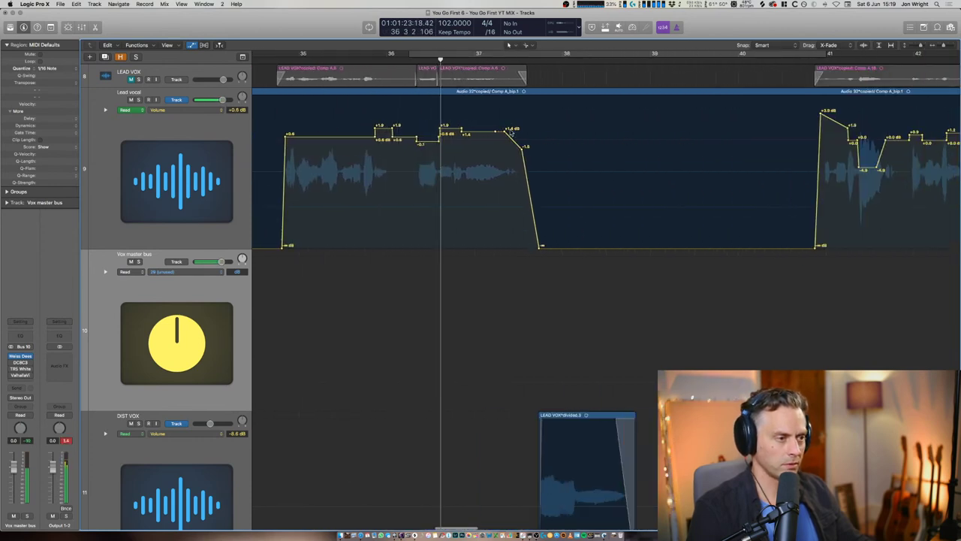
left_click_drag(478, 132, 479, 126)
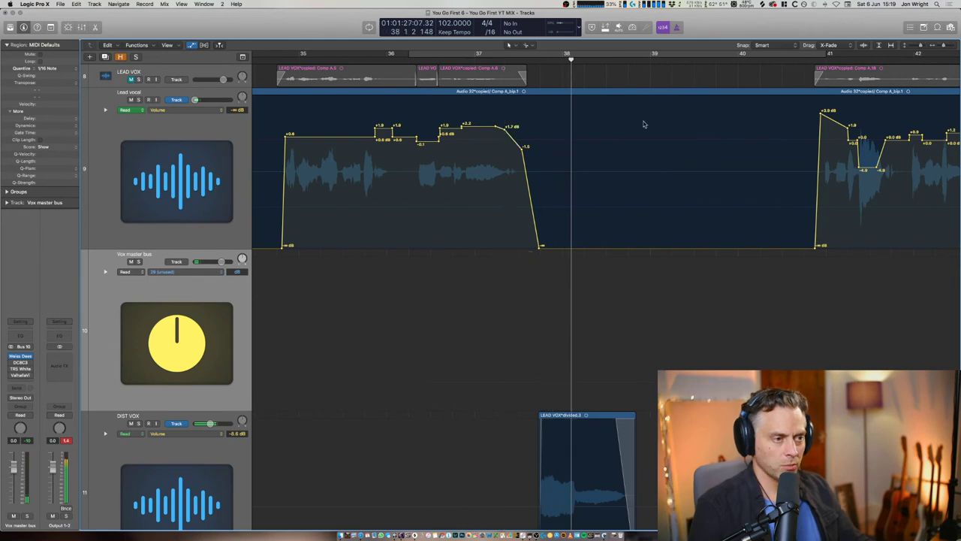
Step: Set the Lead vocal volume to +3.2 dB at bar 44, +1.8 dB at bar 45 and about +3.0 dB just after bar 46 during playback
scroll(643, 122, "right", 10)
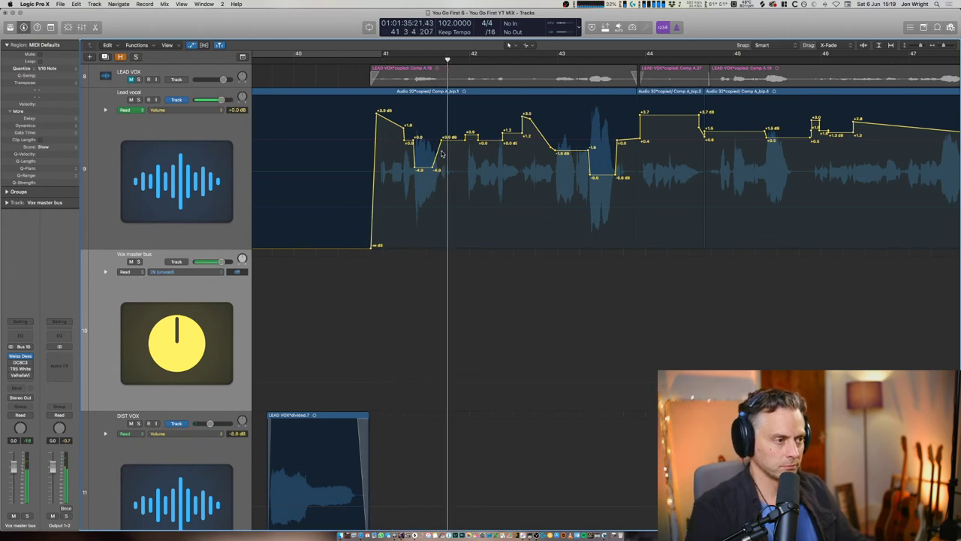
scroll(471, 151, "right", 2)
scroll(472, 150, "right", 3)
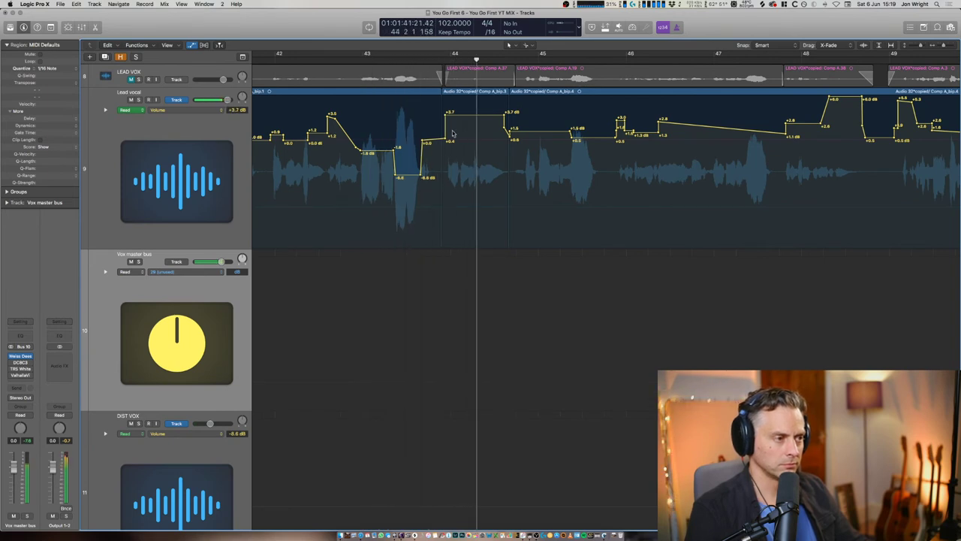
left_click_drag(469, 113, 470, 122)
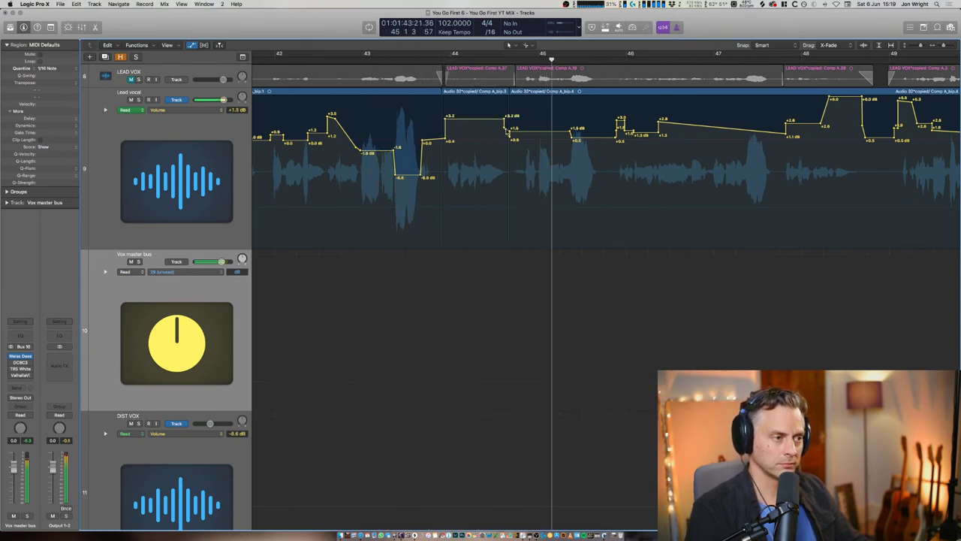
left_click_drag(544, 132, 544, 128)
left_click_drag(603, 138, 629, 124)
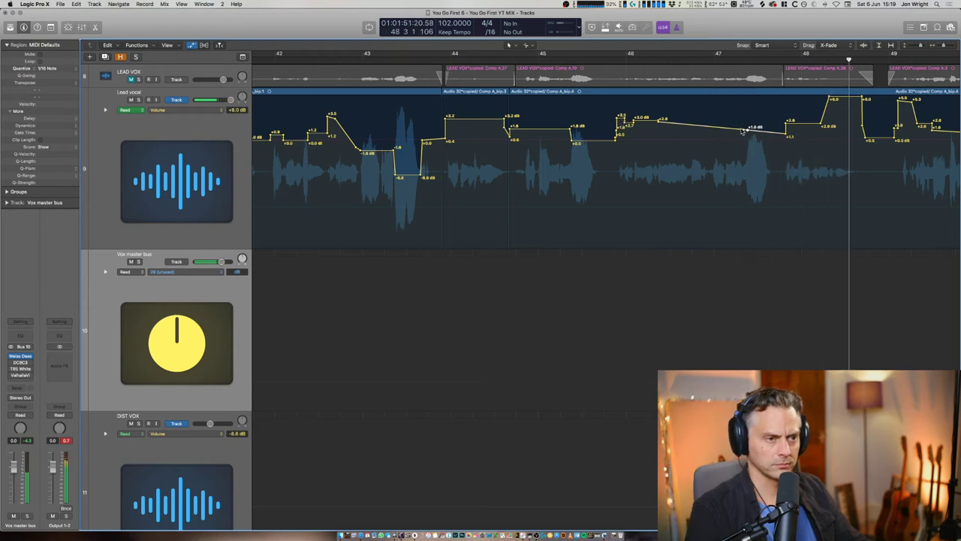
Step: Level the Lead vocal volume at +3.1 dB from bar 46 into bar 47, drop it to about -0.3 dB before bar 48, and replay
left_click_drag(745, 133, 746, 120)
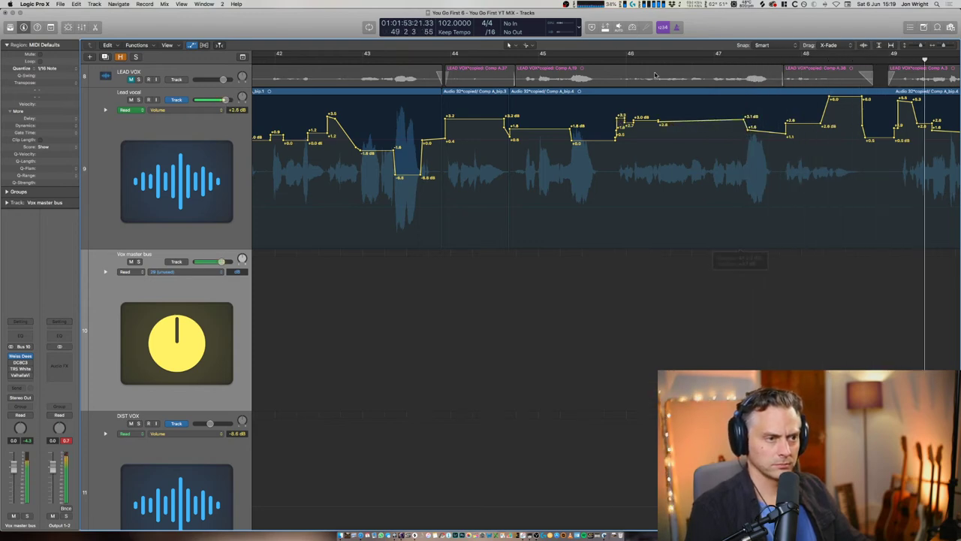
left_click(640, 60)
scroll(640, 60, "right", 3)
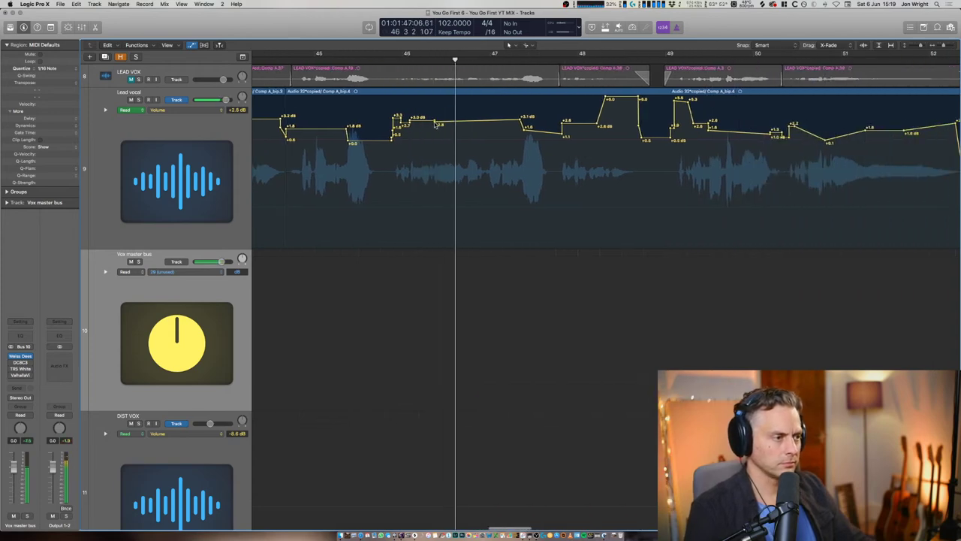
left_click_drag(434, 120, 434, 117)
left_click_drag(533, 133, 532, 142)
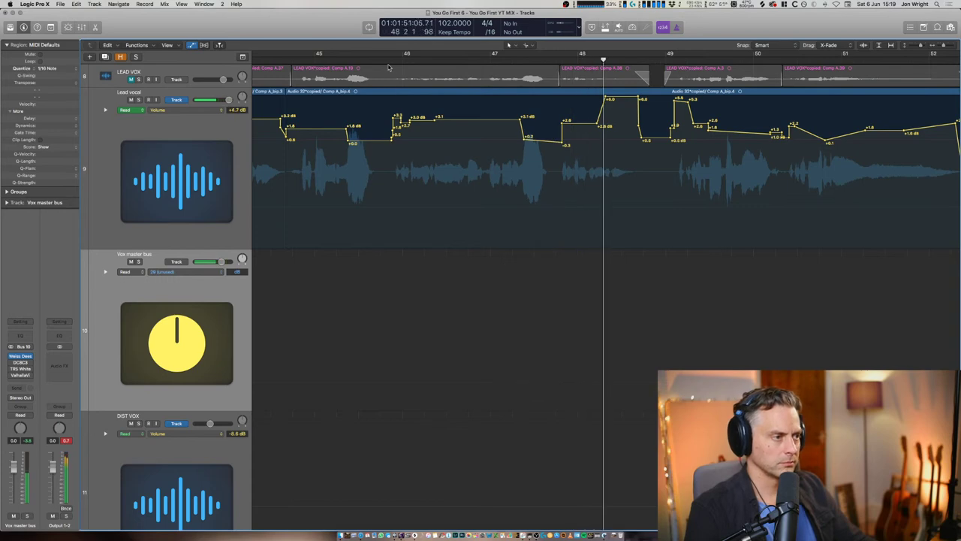
key("space")
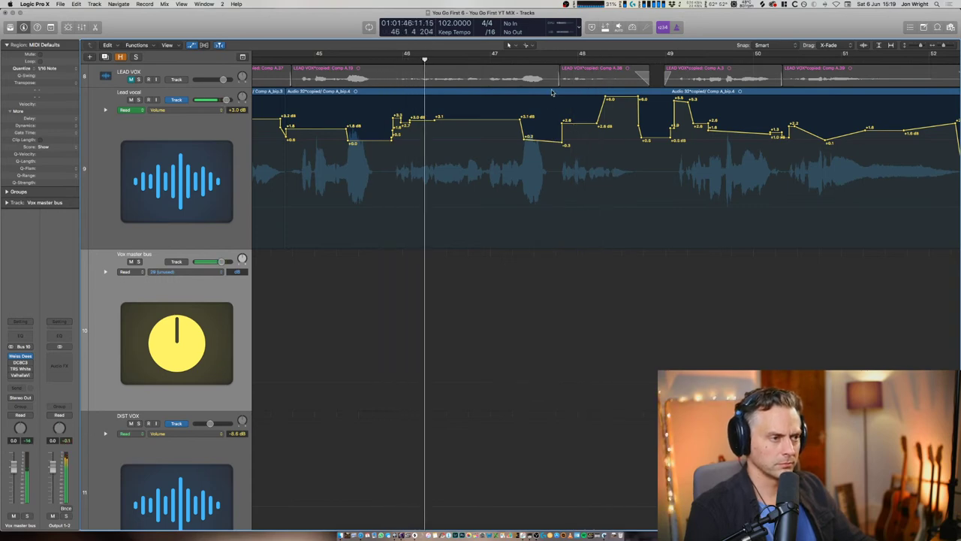
Step: Split off the Lead vocal phrase around bar 48 as its own region, set its gain to +4.6 dB, and slightly lower its peak volume automation
left_click(557, 95, "super")
left_click(653, 97, "super")
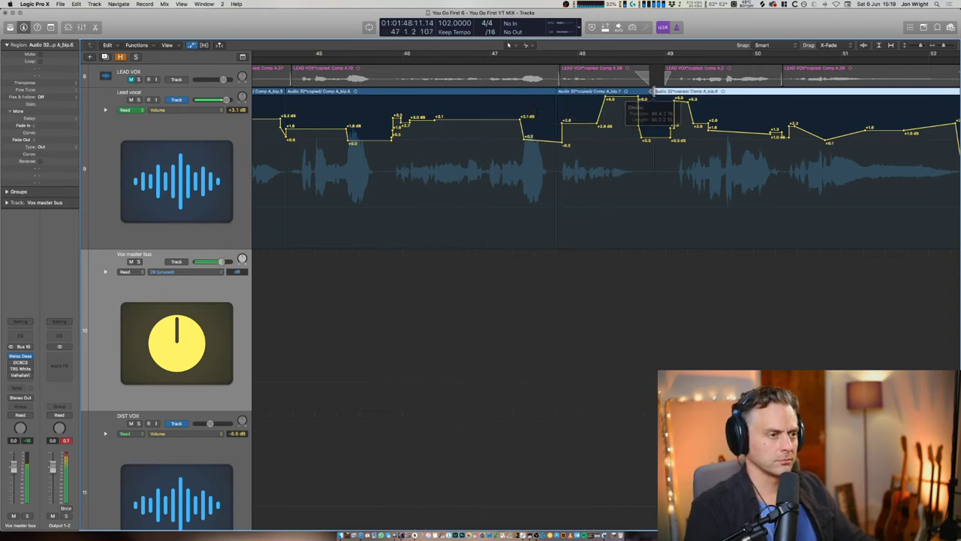
left_click(628, 93)
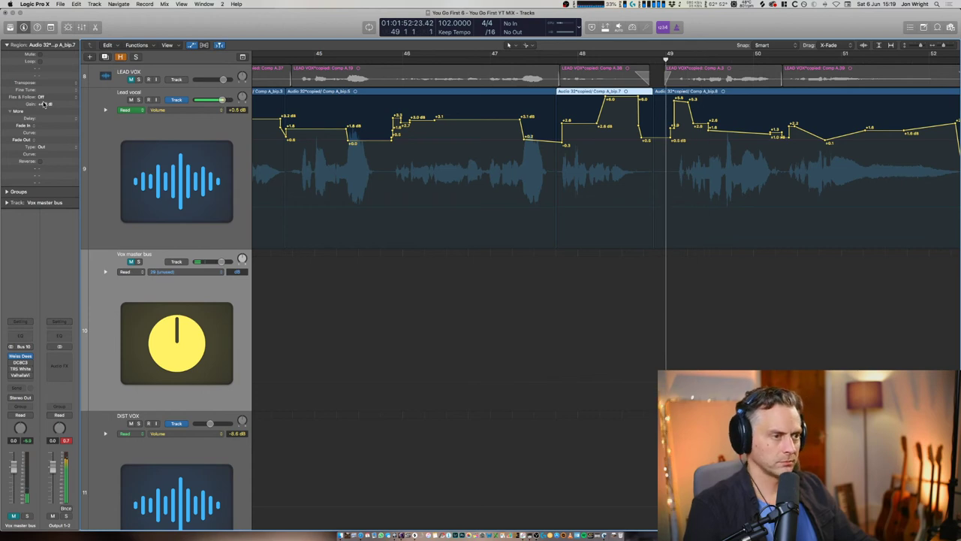
key("comma")
key("comma")
key("space")
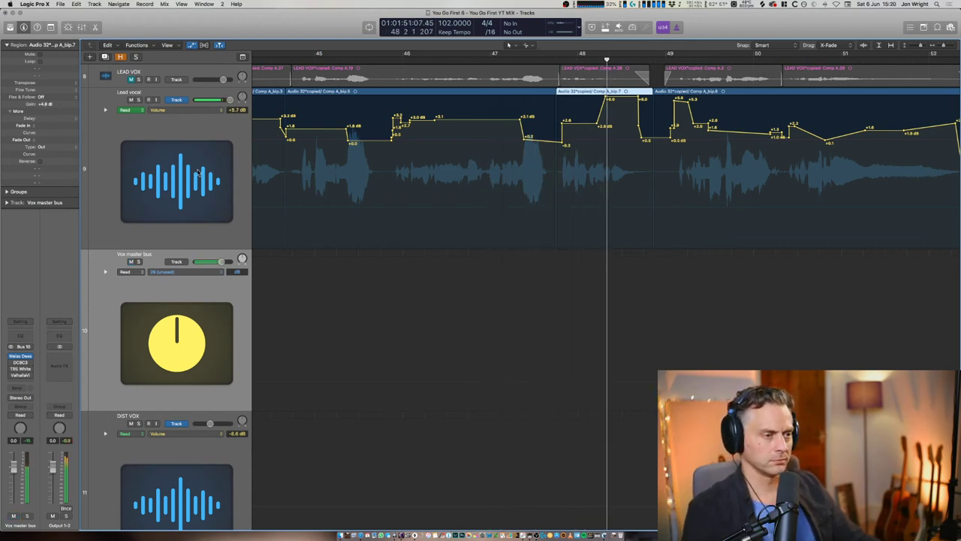
left_click_drag(616, 98, 617, 104)
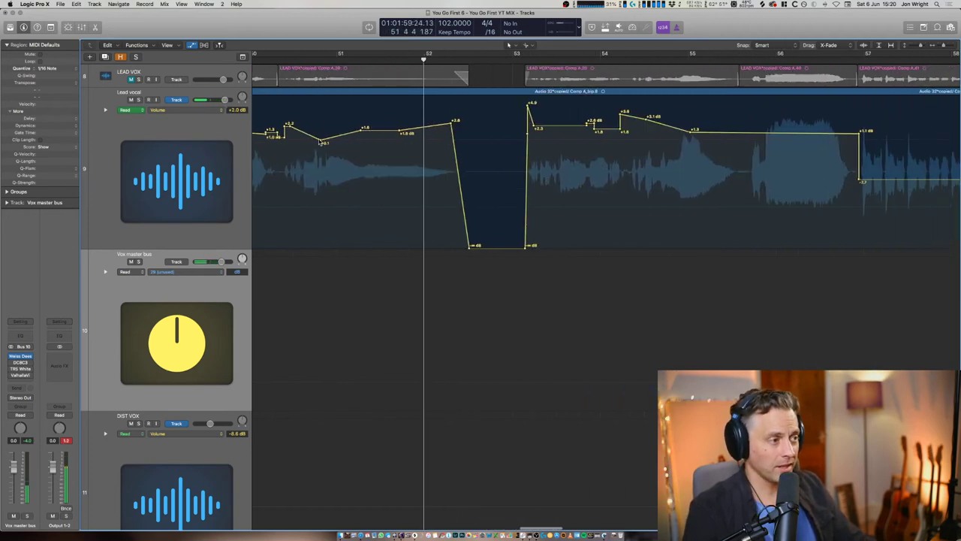
Step: Raise the Lead vocal volume across bars 50 to 52 to about +2.6, +4.2 and +4.4 dB, replaying the phrase while refining it
left_click_drag(318, 140, 325, 130)
left_click_drag(387, 133, 388, 118)
left_click_drag(453, 122, 450, 114)
scroll(368, 124, "left", 2)
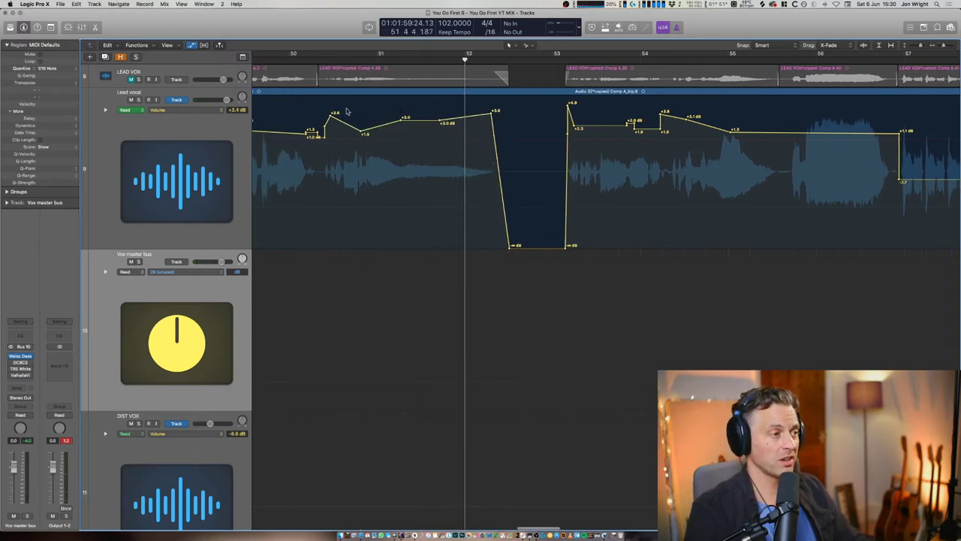
left_click(308, 60)
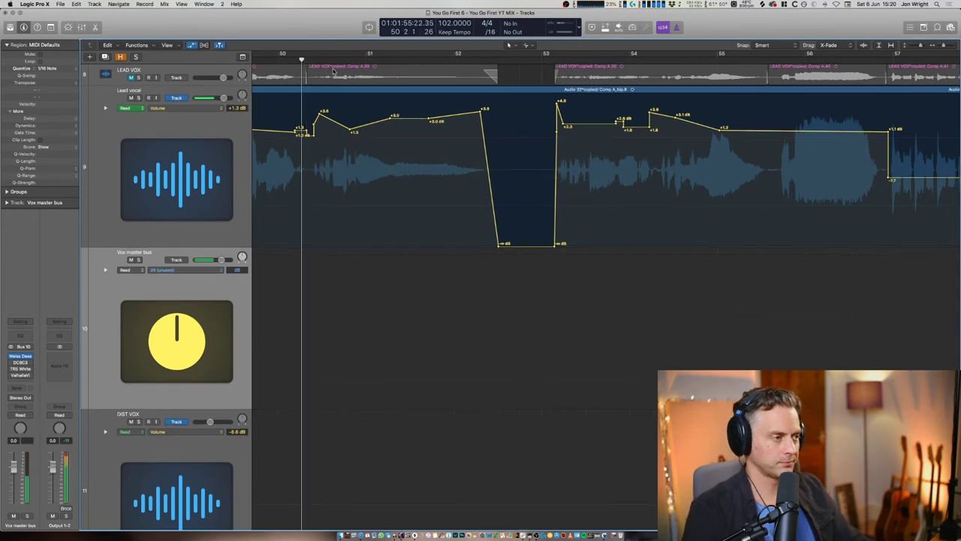
key("space")
left_click_drag(350, 130, 350, 121)
left_click_drag(414, 118, 414, 110)
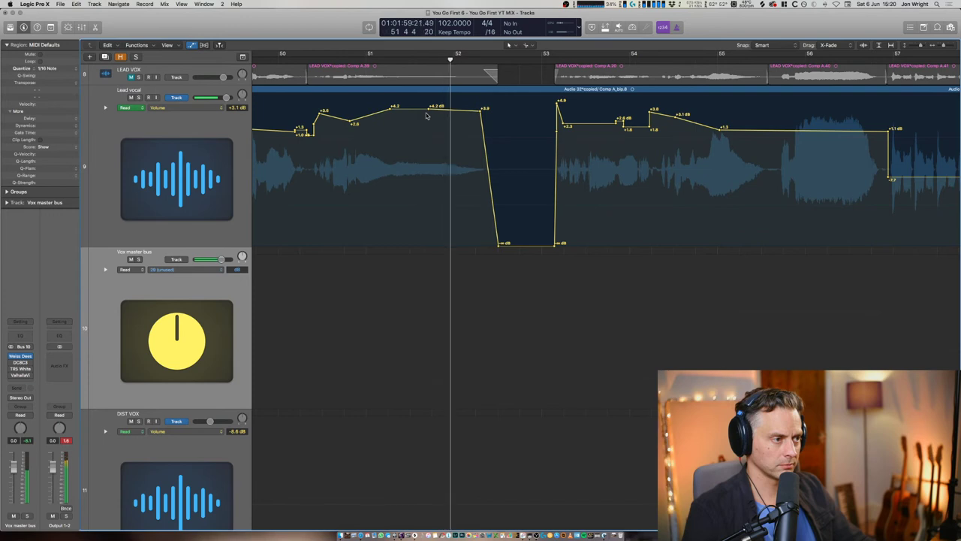
left_click_drag(480, 111, 480, 107)
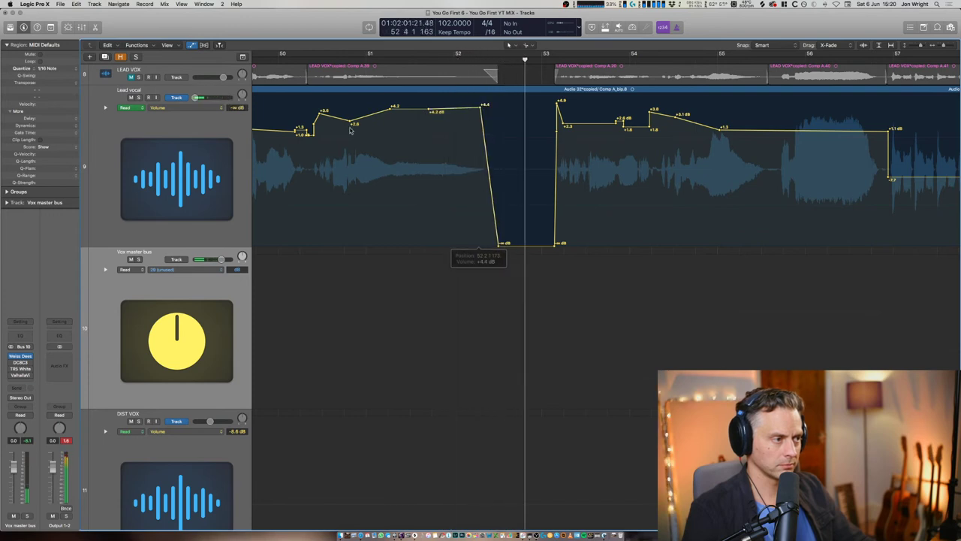
Step: Split off the Lead vocal phrase spanning bars 50 to 52 as its own region and set its gain to +2.0 dB
left_click(306, 92, "super")
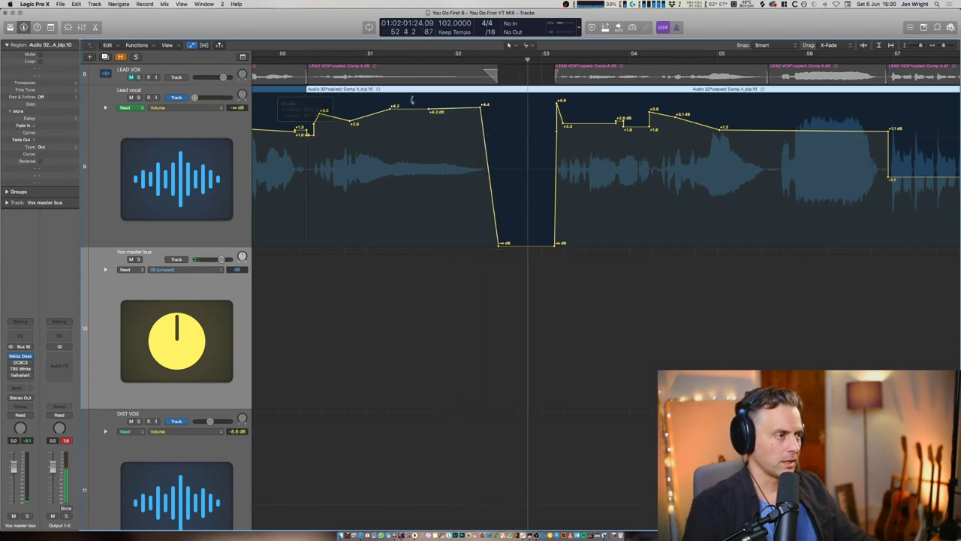
left_click(520, 96, "super")
left_click(354, 89)
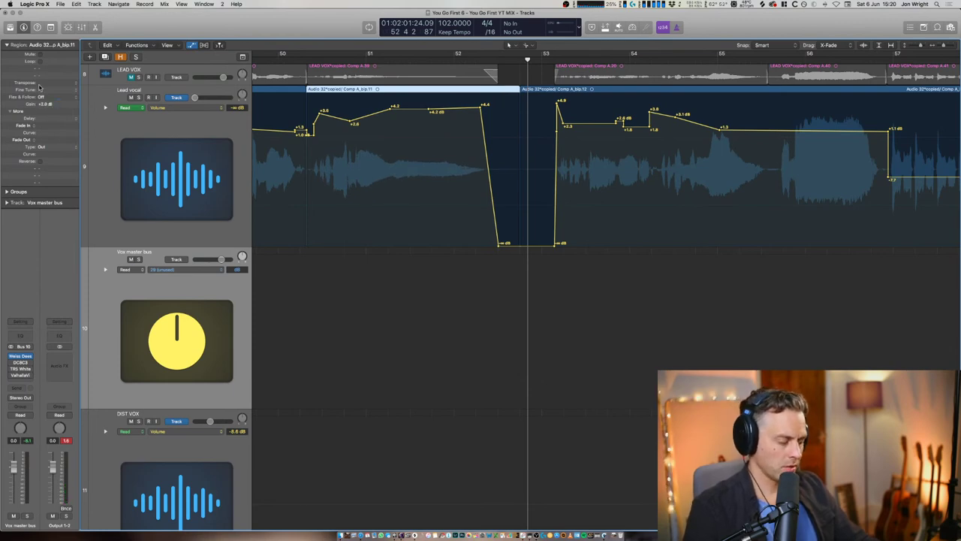
key("comma")
key("comma")
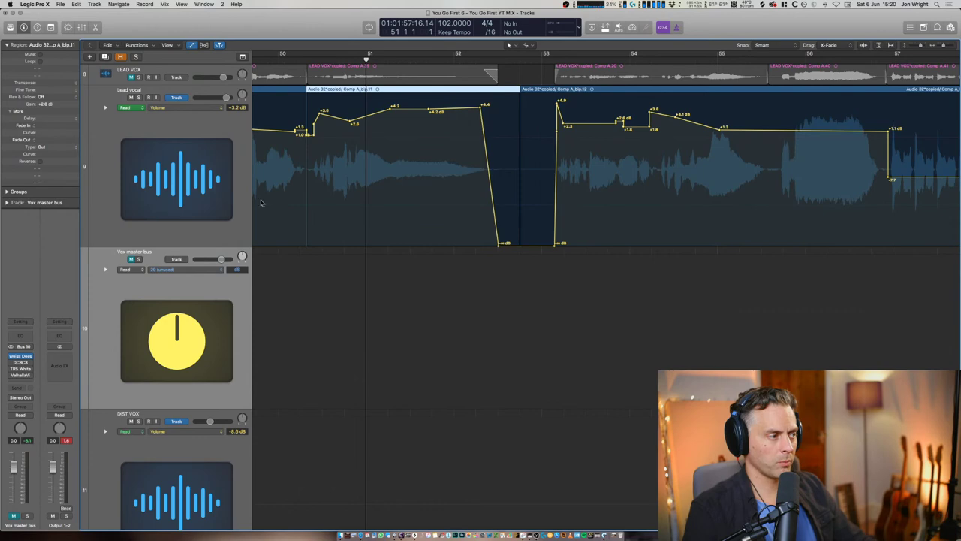
Step: Replay the phrase from bar 53 and raise its Lead vocal volume to +2.8 dB, with +2.2 dB just before and into bar 54
scroll(486, 90, "right", 5)
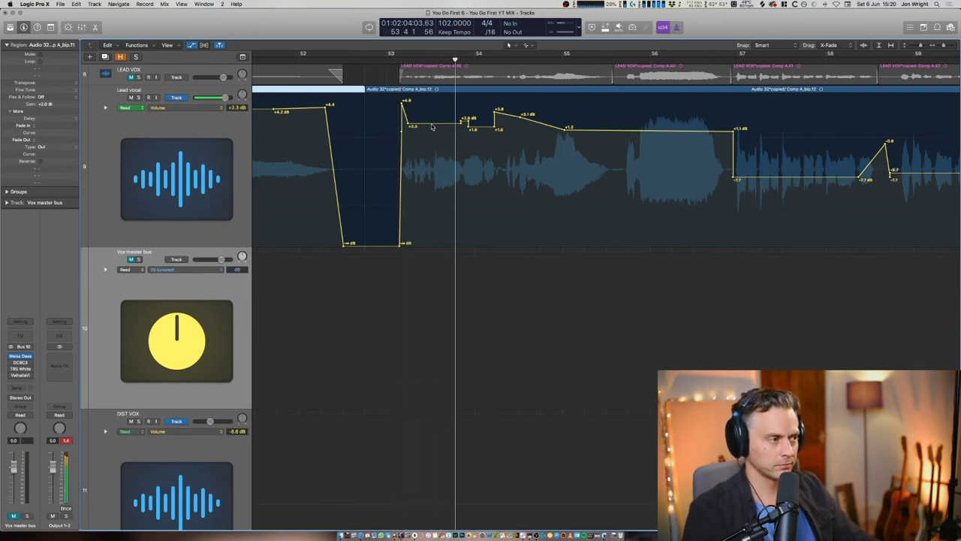
key("space")
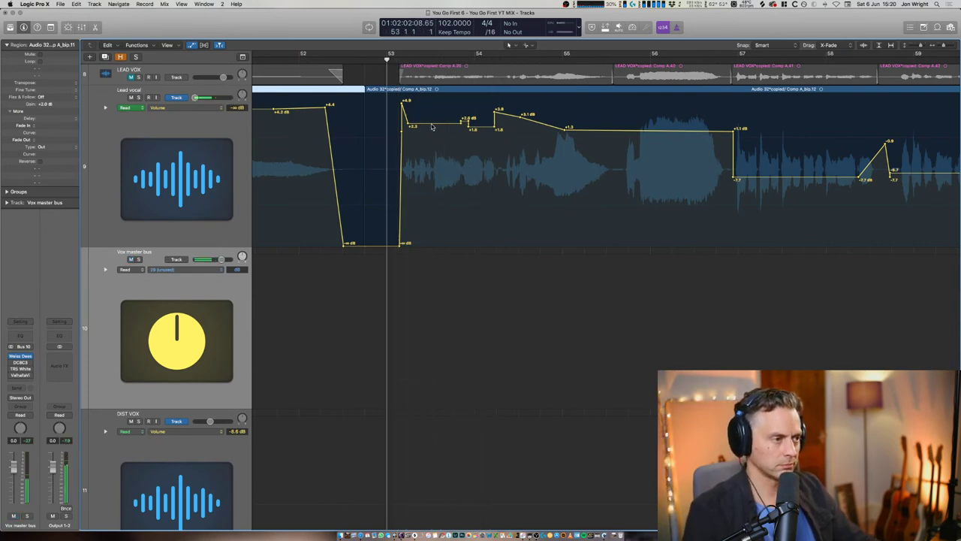
left_click_drag(432, 126, 482, 127)
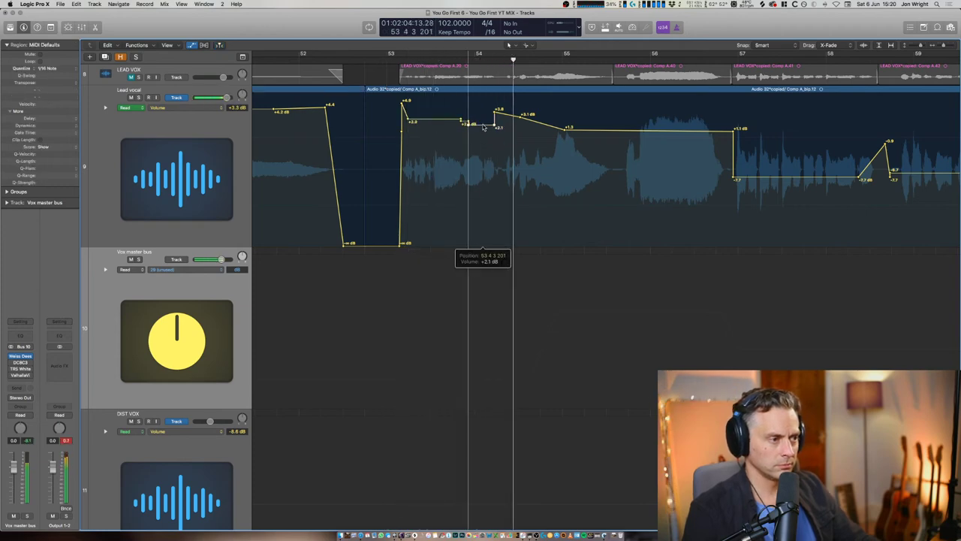
Step: Add a Lead vocal volume point midway through bar 55, lower the sustained note in bar 56 to about -2.7 dB, and rewind
left_click(617, 129)
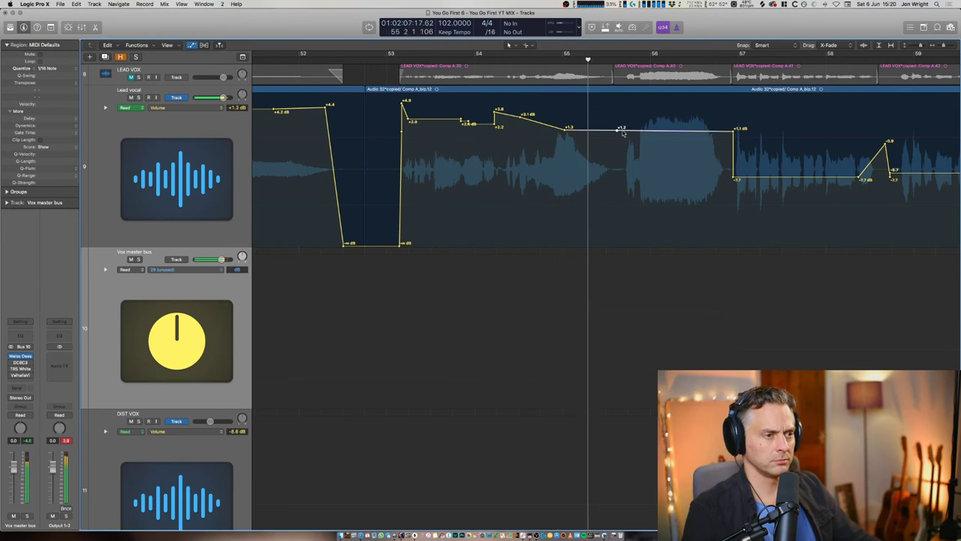
left_click_drag(669, 133, 669, 157)
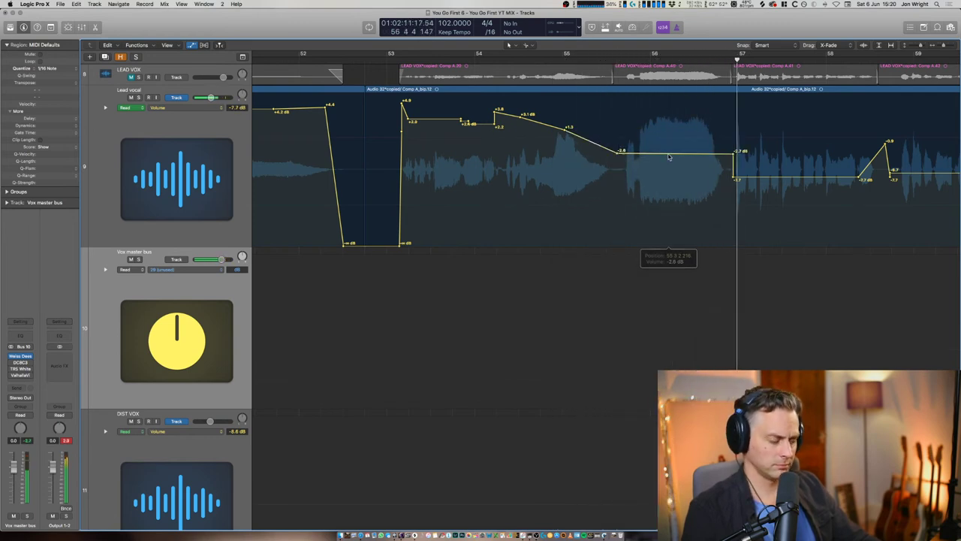
key("comma")
key("comma")
key("comma")
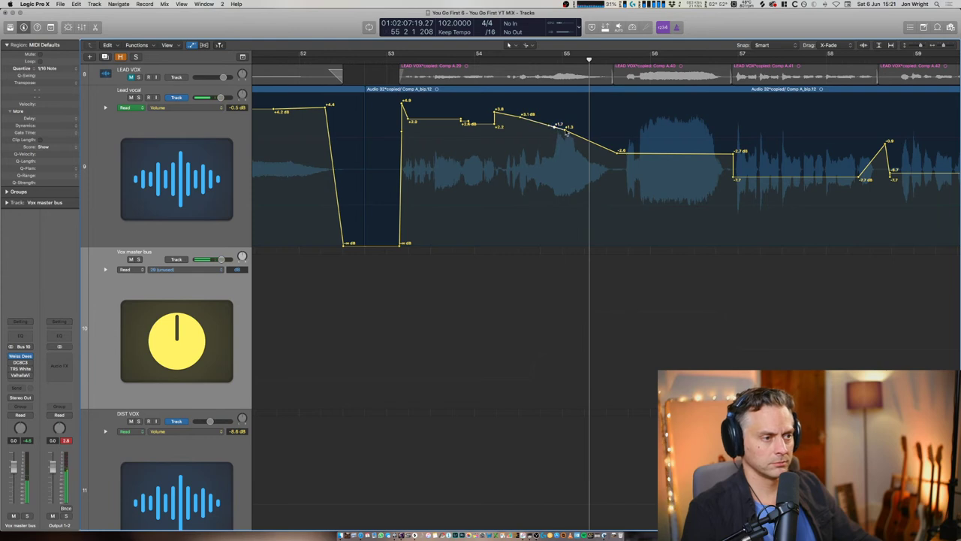
Step: Carve a Lead vocal volume dip to about -5.5 dB just before bar 55, recovering to 0.0 dB midway through bar 55
left_click_drag(570, 133, 617, 136)
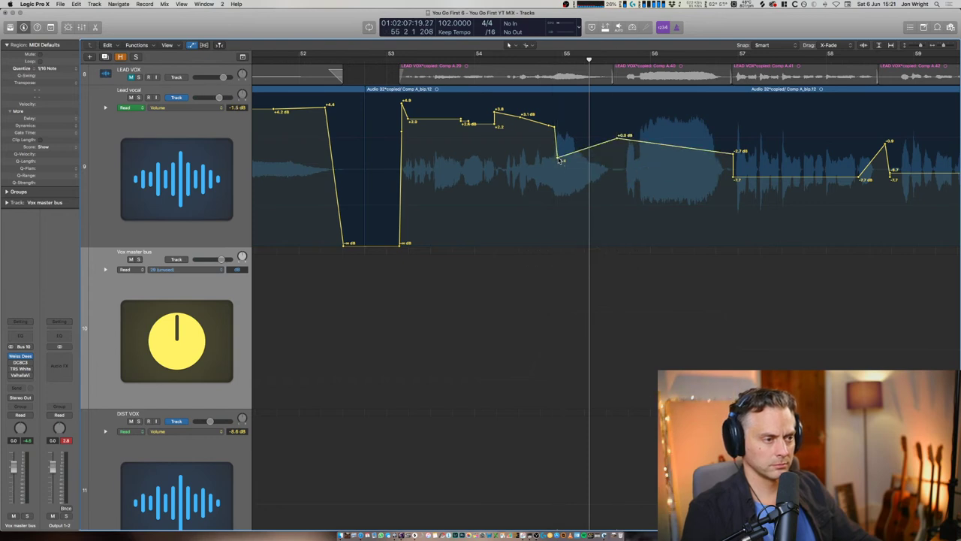
left_click_drag(557, 159, 557, 168)
key("comma")
Step: Replay from bar 54, ease the dip before bar 55 to -1.7 dB, and cut the sustained bar 56 note to between -9.1 and -12.3 dB
left_click(529, 59)
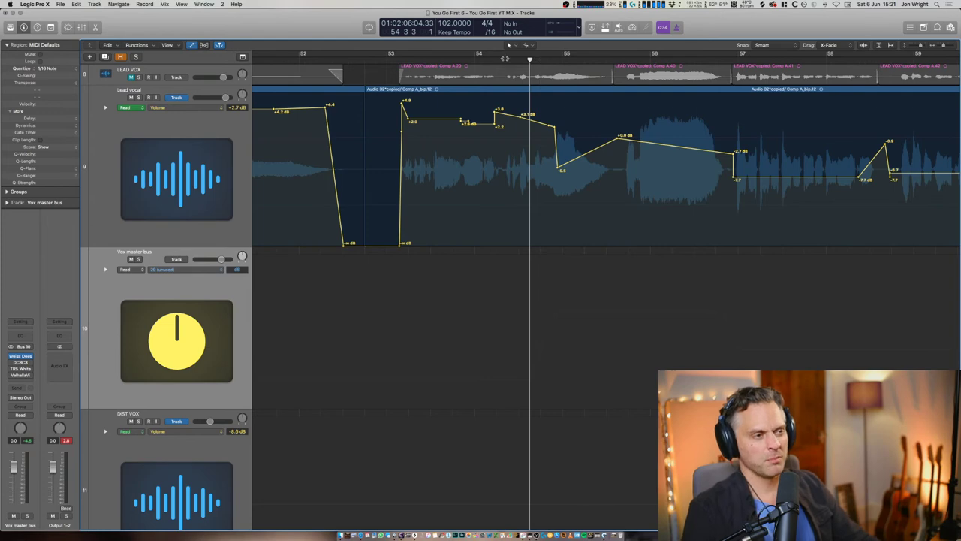
key("space")
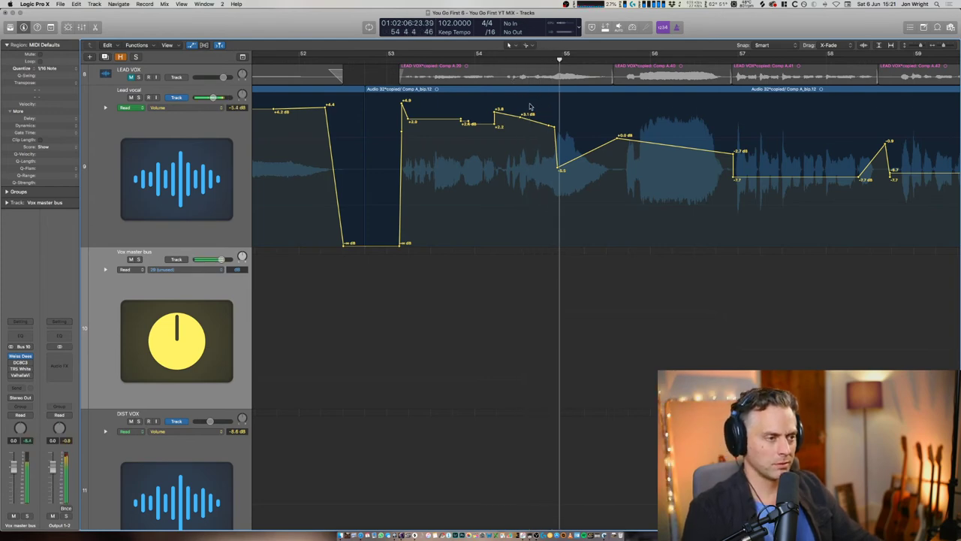
left_click_drag(558, 168, 638, 184)
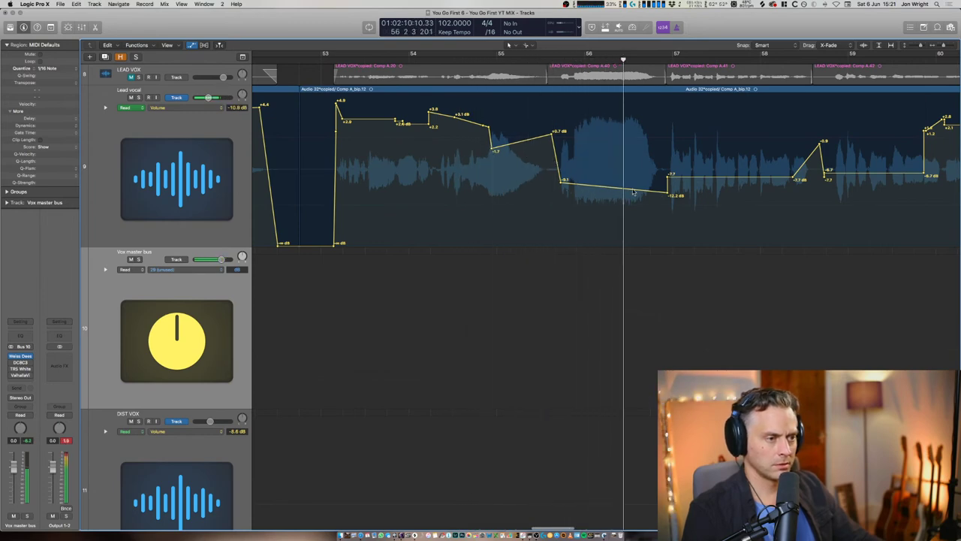
Step: Raise the Lead vocal volume on the sustained bar 56 note to about -4.6 dB, preceded by about -1.0 dB, and replay the phrase
left_click_drag(633, 190, 621, 152)
key("space")
key("space")
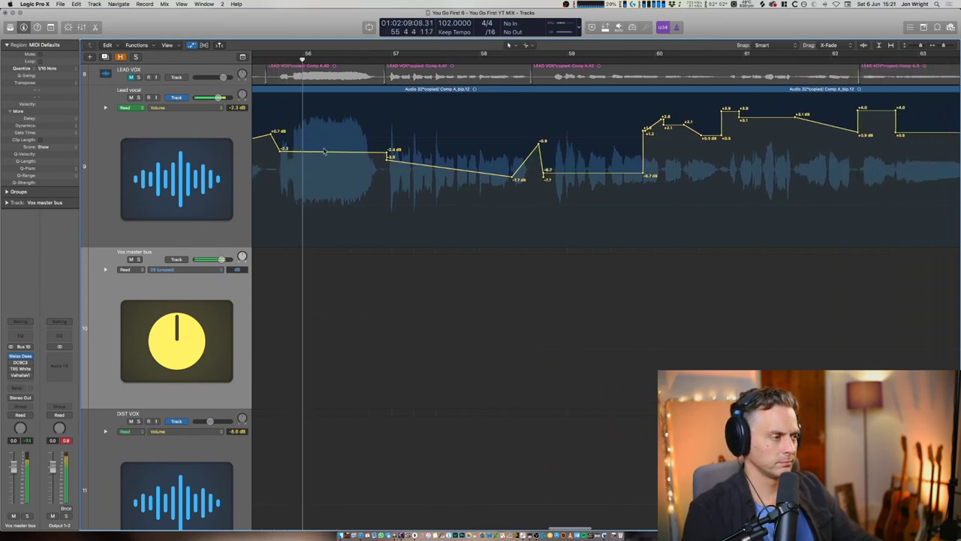
mouse_move(292, 155)
mouse_move(292, 155)
left_mouse_down()
mouse_move(321, 169)
mouse_move(282, 146)
left_mouse_up()
key("comma")
key("comma")
key("comma")
key("space")
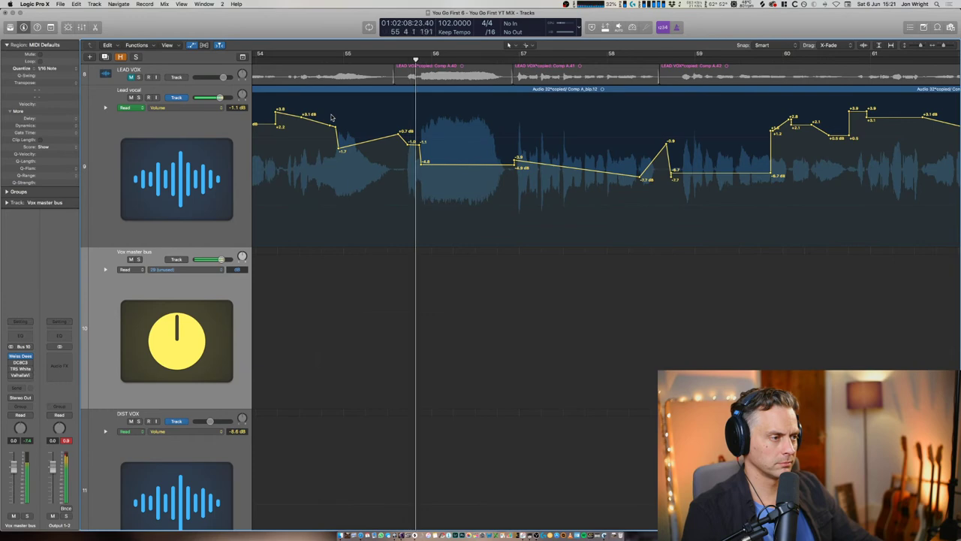
Step: Raise Lead vocal volume from bar 57 to midway through bar 58 to -1.3 dB and ease the sustained bar 56 note to about -3.8 dB
left_click_drag(474, 166, 475, 163)
left_click_drag(638, 180, 584, 148)
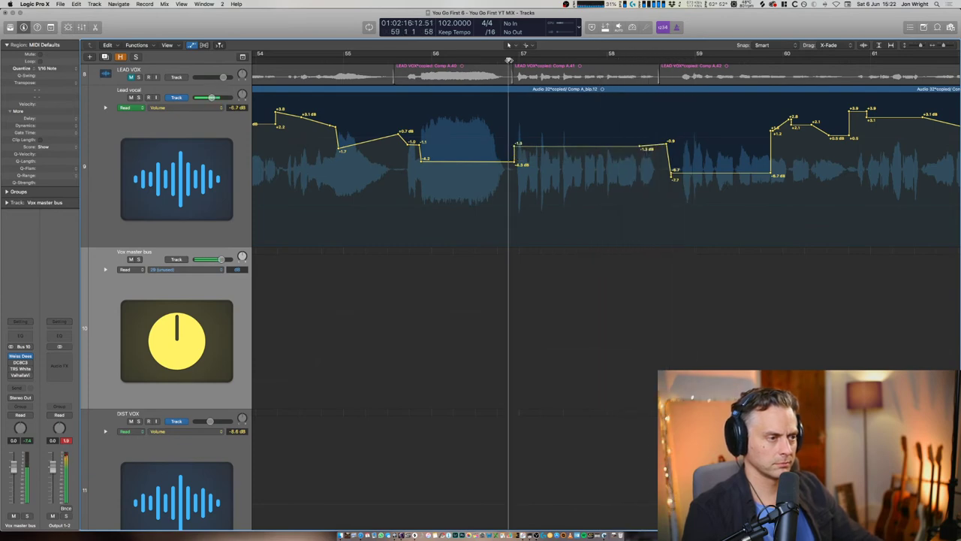
scroll(500, 118, "right", 3)
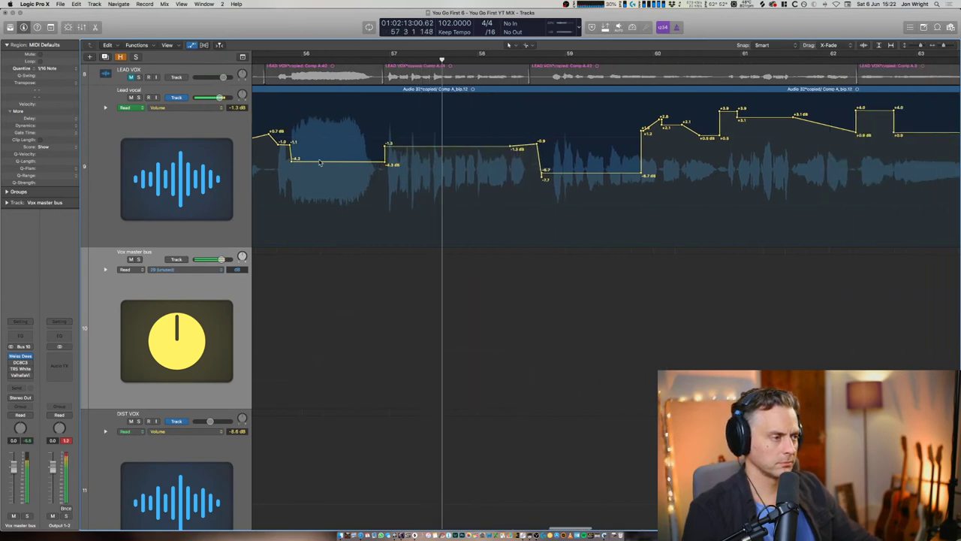
left_click_drag(319, 162, 319, 159)
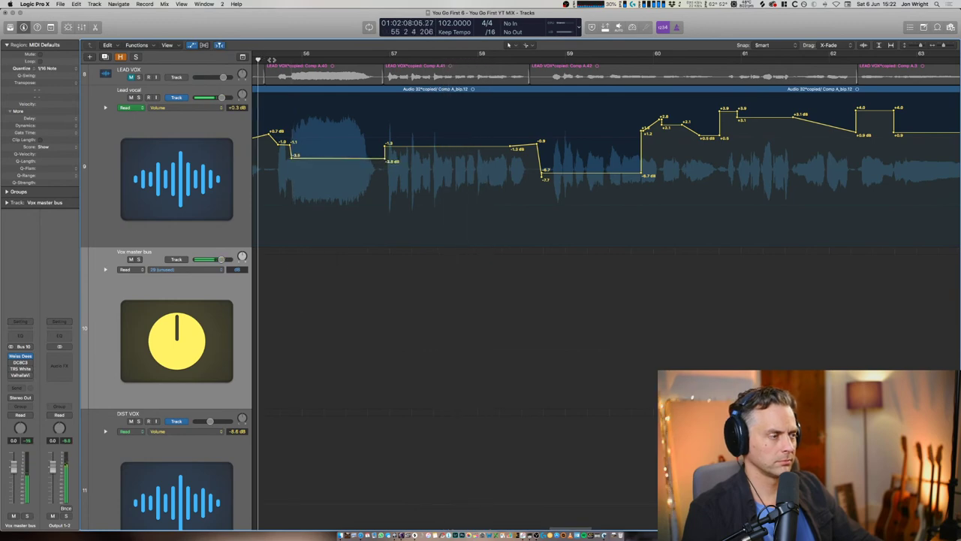
key("super+Left")
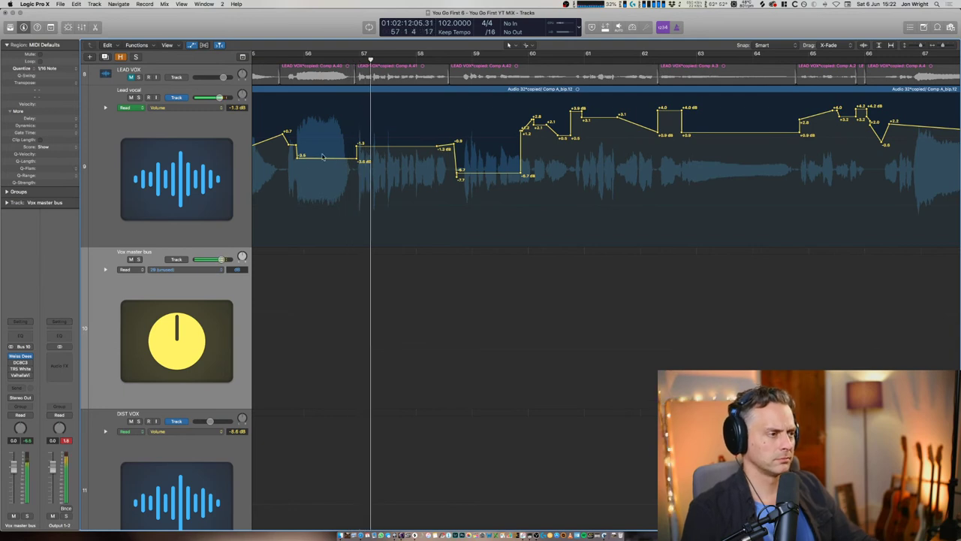
Step: Raise Lead vocal volume from midway through bar 58 to near bar 60 to about -0.9 dB, and lower the bar 61 phrase to +2.2 dB
scroll(431, 156, "right", 3)
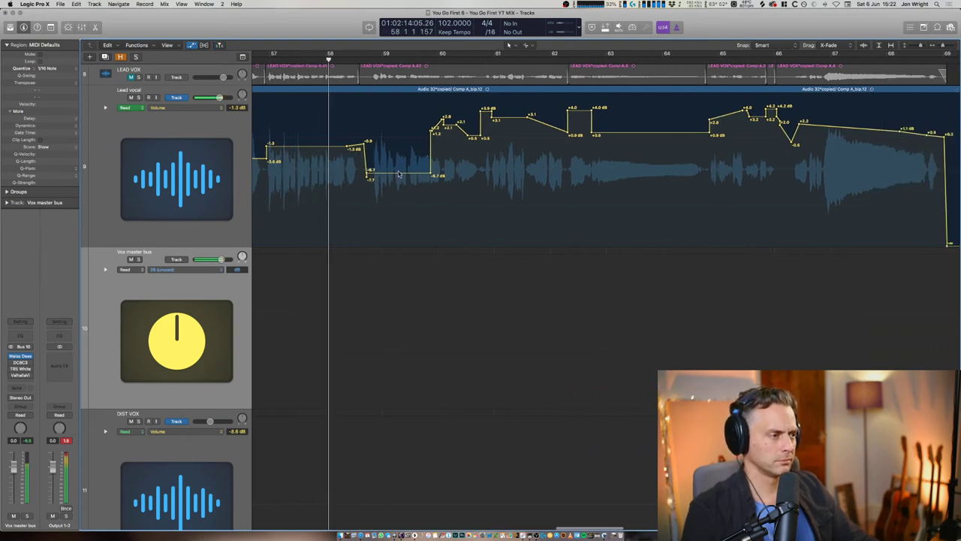
left_click_drag(398, 173, 397, 152)
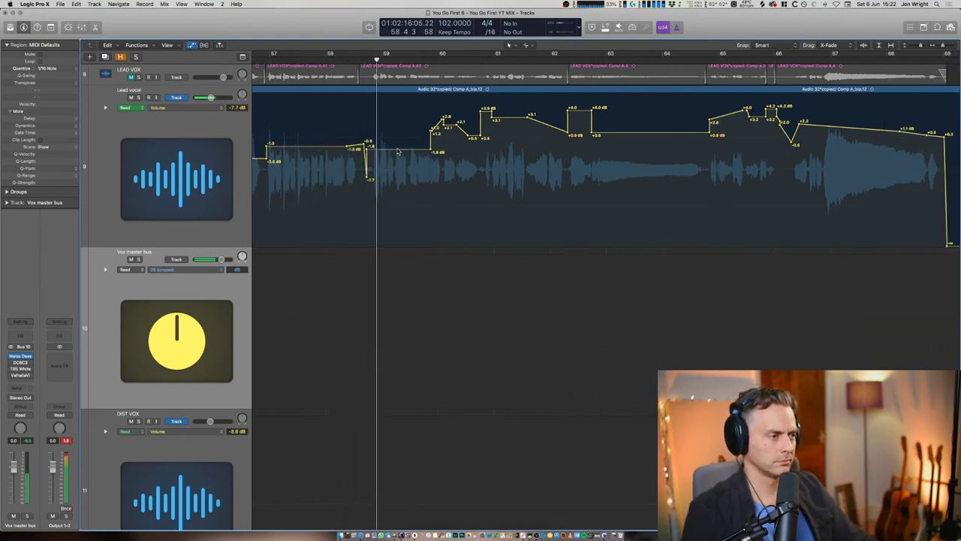
key("space")
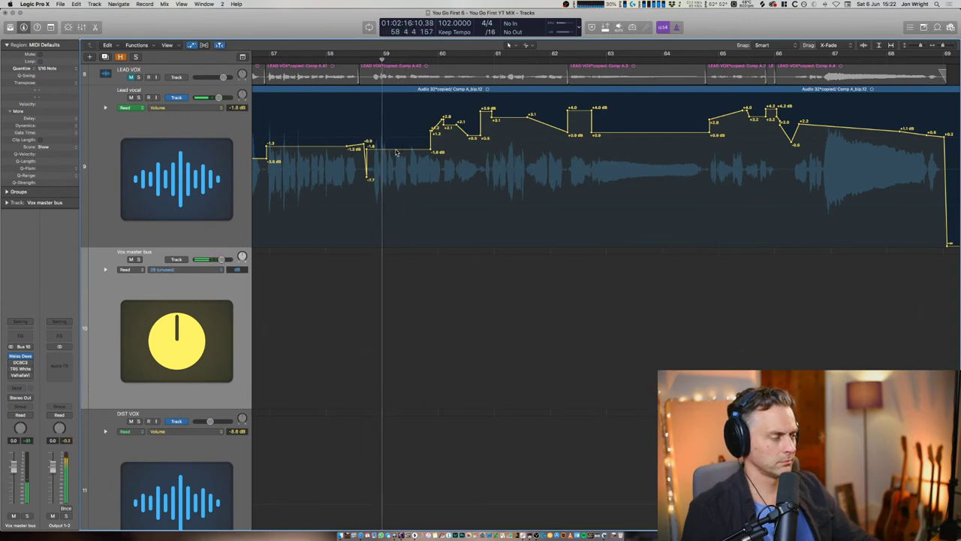
left_click_drag(397, 153, 395, 143)
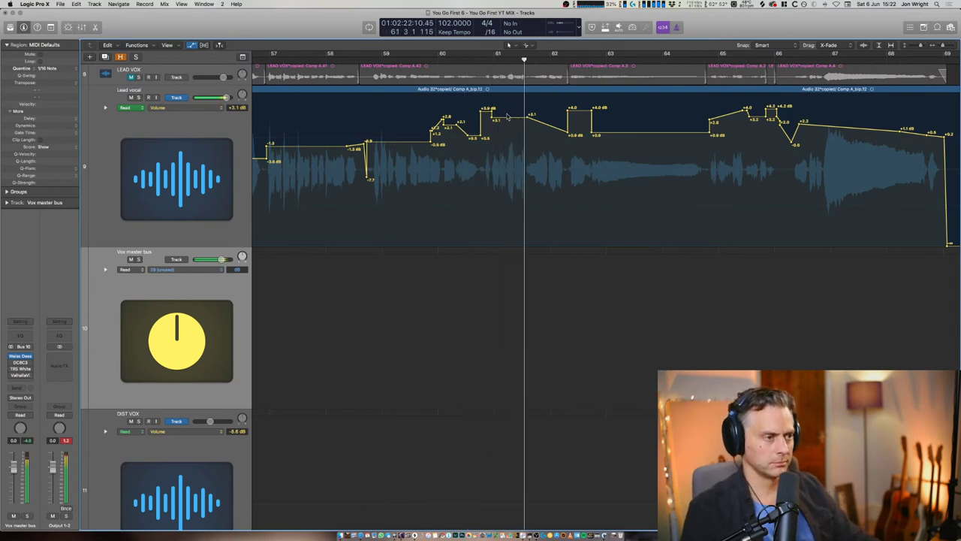
left_click_drag(507, 118, 508, 126)
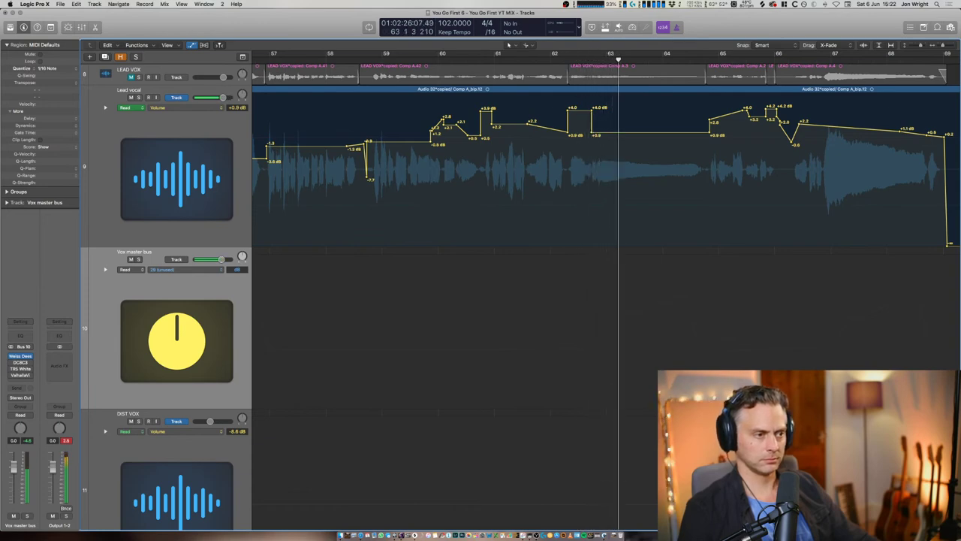
Step: Raise Lead vocal volume to +1.7 dB across bars 63 and 64, and lift the following phrase to between +3.3 and about +4.8 dB
left_click_drag(592, 133, 634, 130)
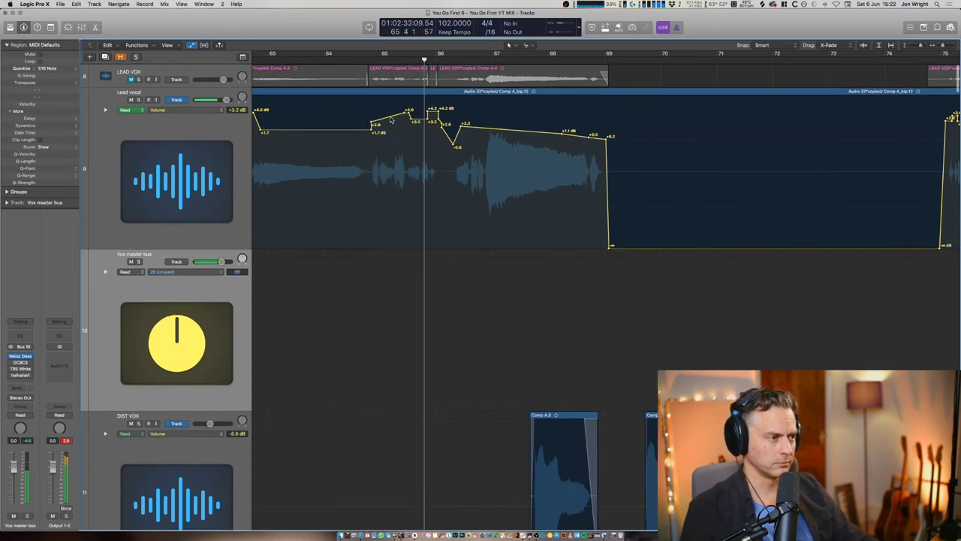
left_click_drag(390, 119, 390, 116)
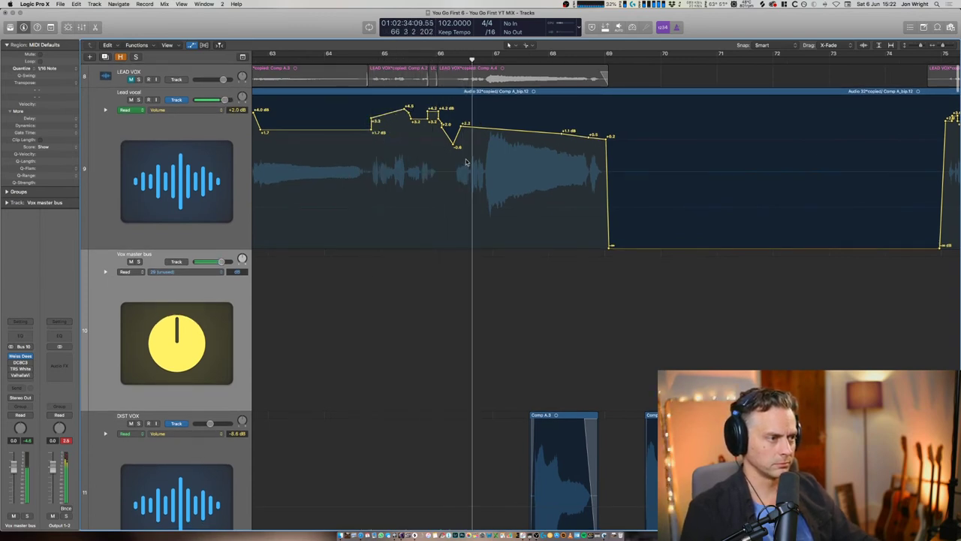
left_click_drag(466, 162, 405, 120)
Step: Pull the Lead vocal volume on the sustained note around bar 67 down to about -1.3 dB, starting from a +2.4 dB point just before it
left_click_drag(496, 133, 517, 151)
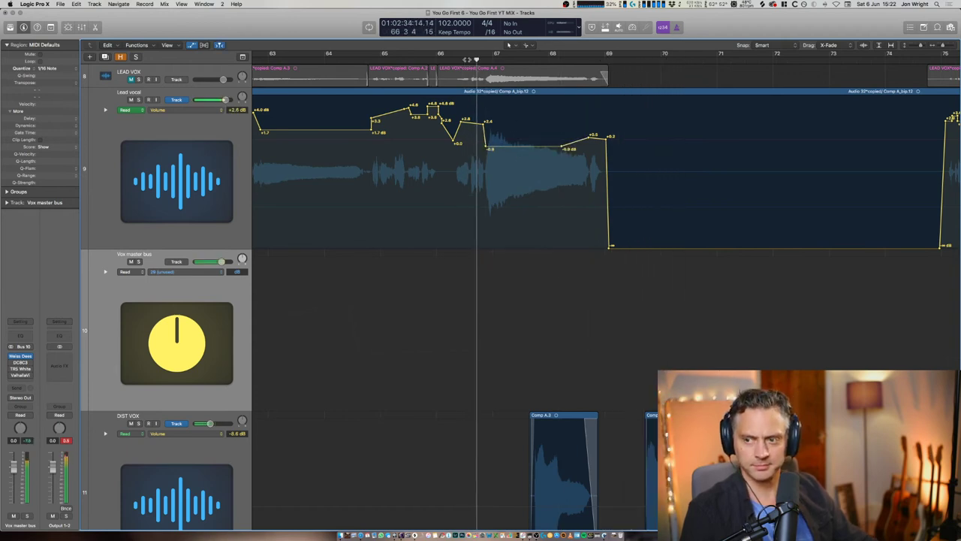
scroll(558, 219, "down", 3)
scroll(552, 195, "up", 4)
scroll(548, 181, "down", 2)
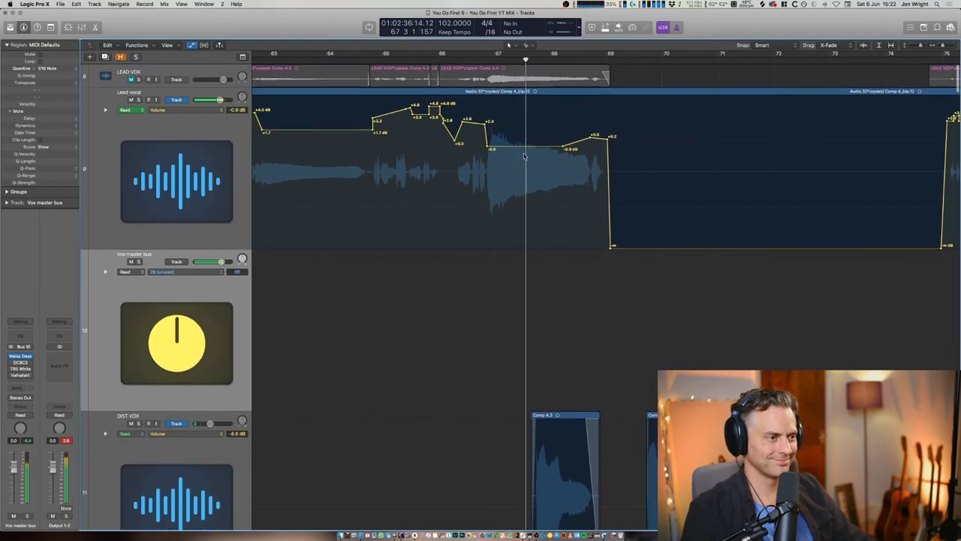
left_click_drag(523, 145, 523, 148)
Step: Split the Lead vocal region before bar 75 and midway through bar 78, and set the isolated phrase's region gain to about +2.8 dB
scroll(575, 150, "right", 3)
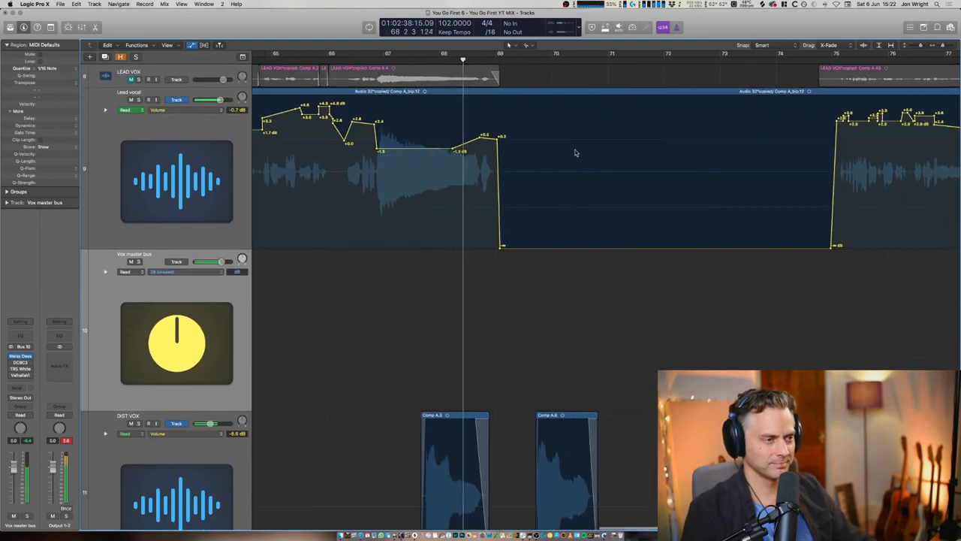
scroll(609, 182, "right", 10)
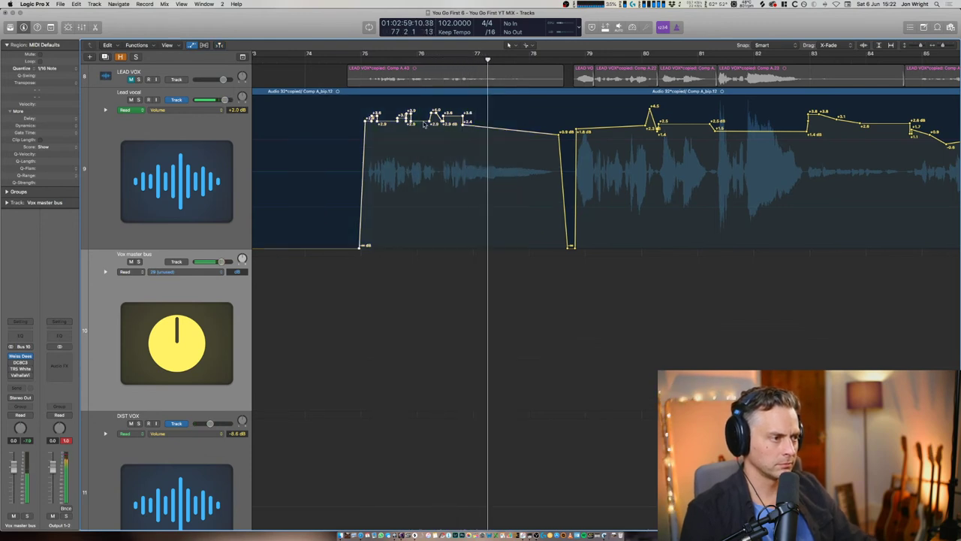
left_click(566, 94, "super")
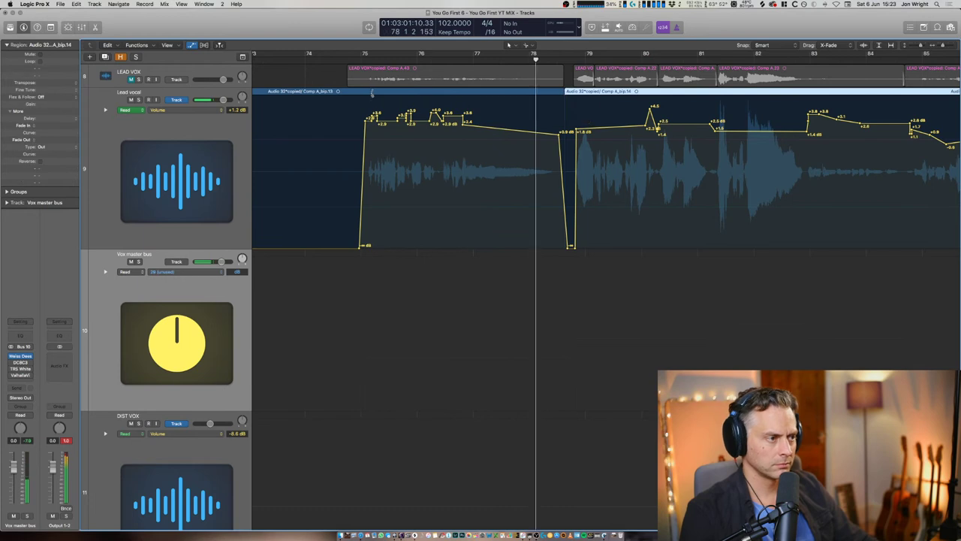
left_click(343, 94, "super")
key("space")
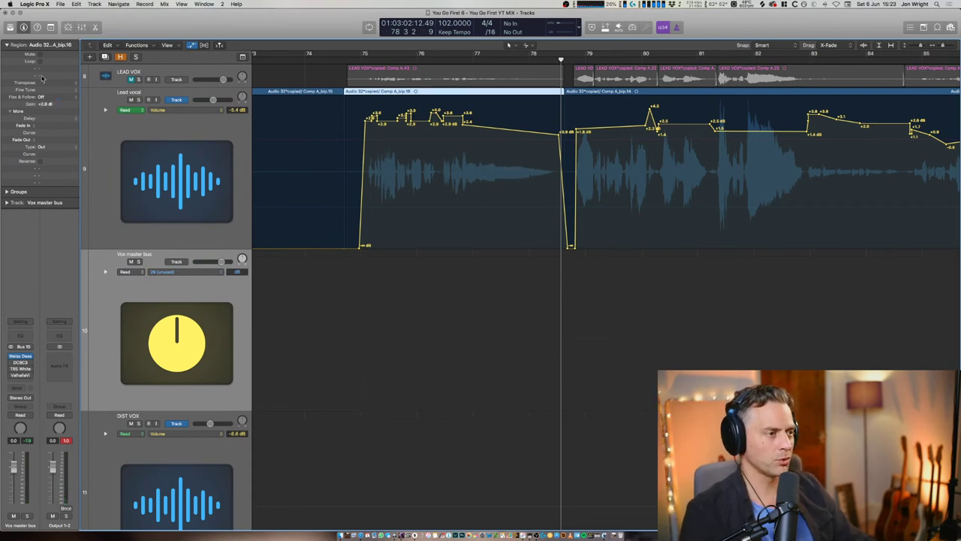
Step: Replay the phrase from bar 75 and ramp its Lead vocal volume from +2.8 dB before bar 77 up to about +4.2 dB at its end
key("comma")
key("comma")
key("comma")
key("comma")
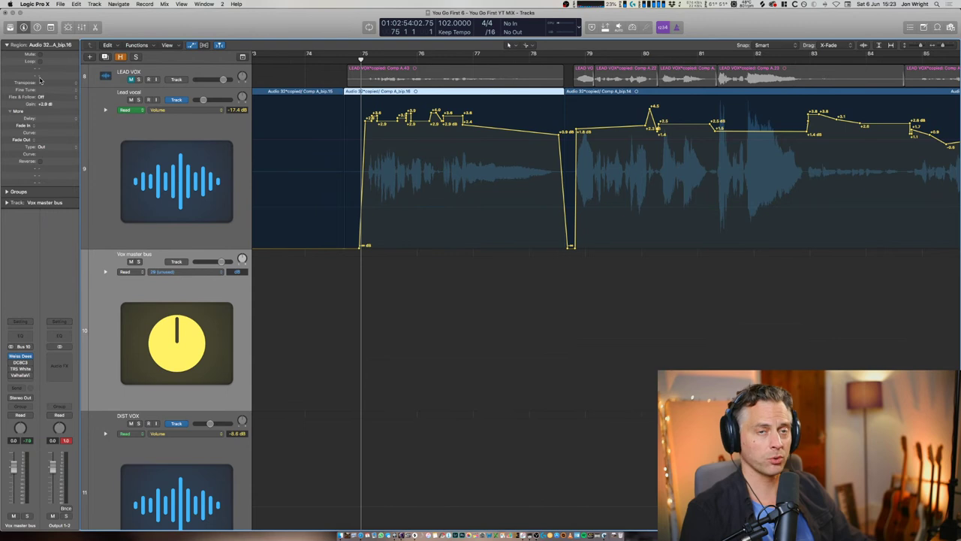
key("comma")
key("space")
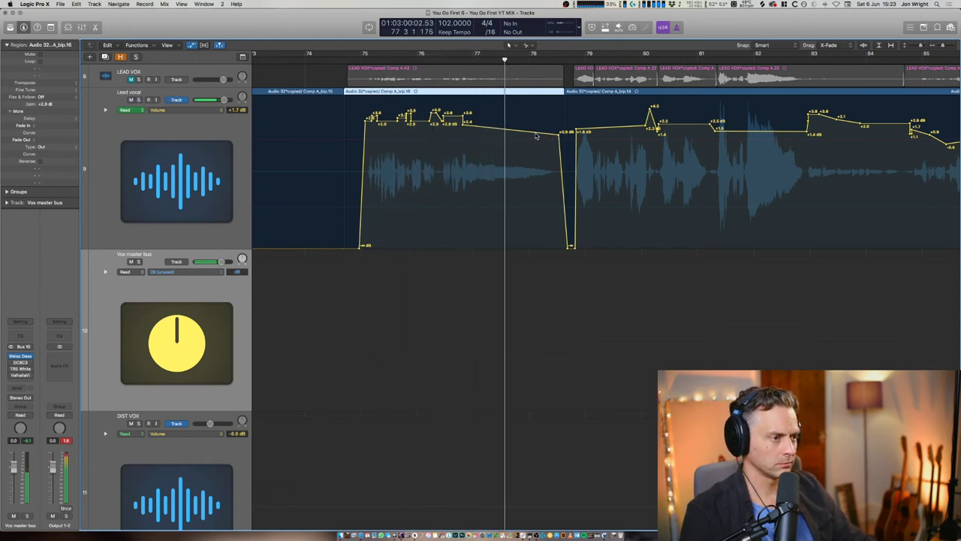
left_click_drag(536, 136, 558, 115)
key("comma")
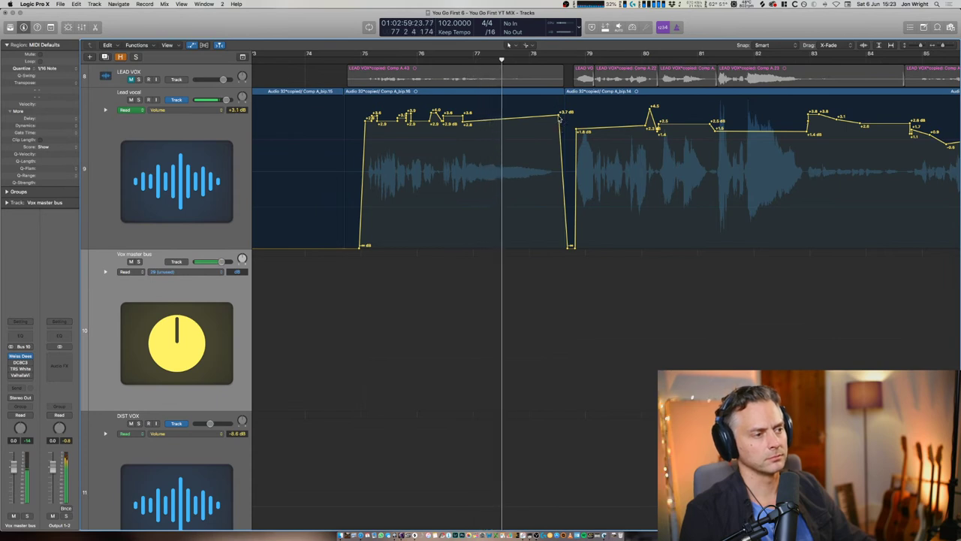
left_click_drag(558, 114, 558, 110)
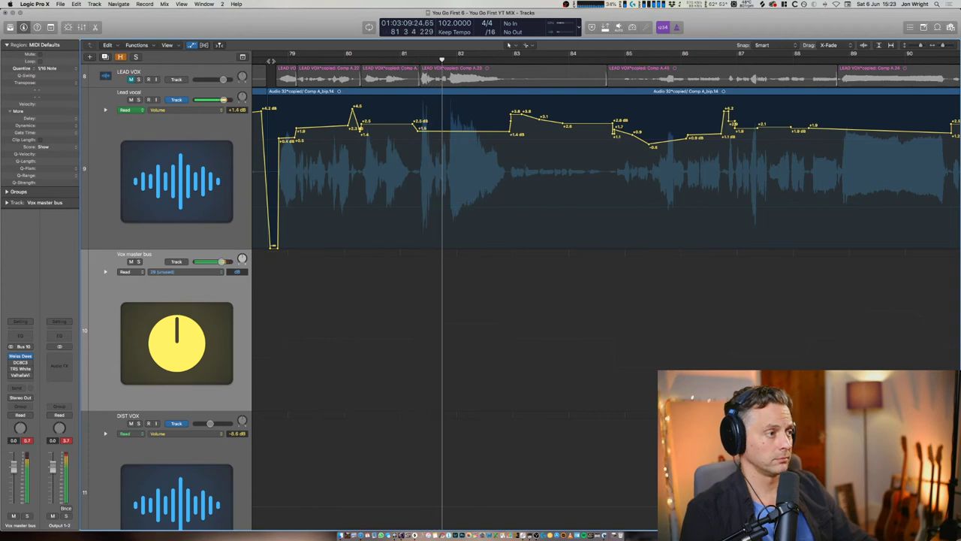
Step: Replay from just before bar 79 and dip the Lead vocal volume just before bar 80 to between -1.4 and -1.2 dB
left_click(271, 61)
key("super+Right")
key("super+Right")
key("super+Right")
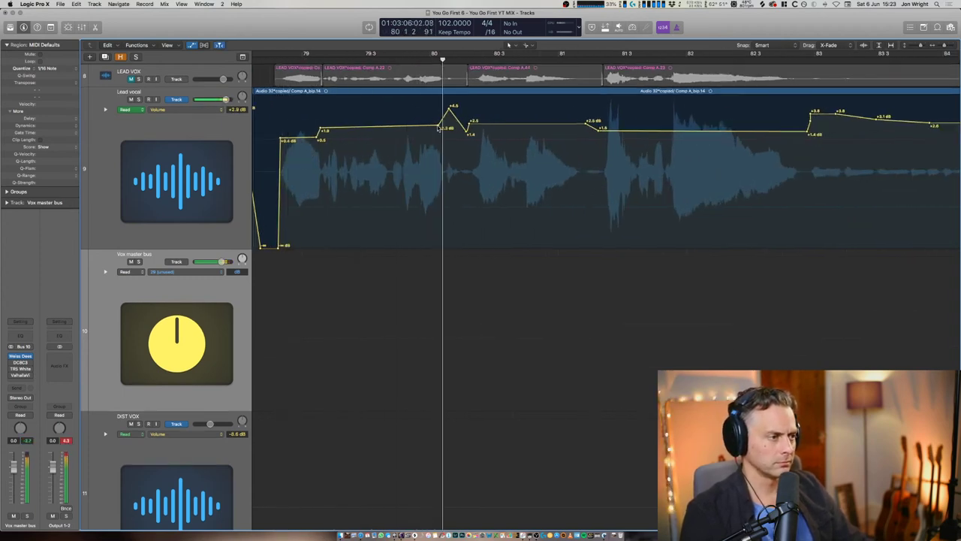
left_click_drag(410, 129, 411, 150)
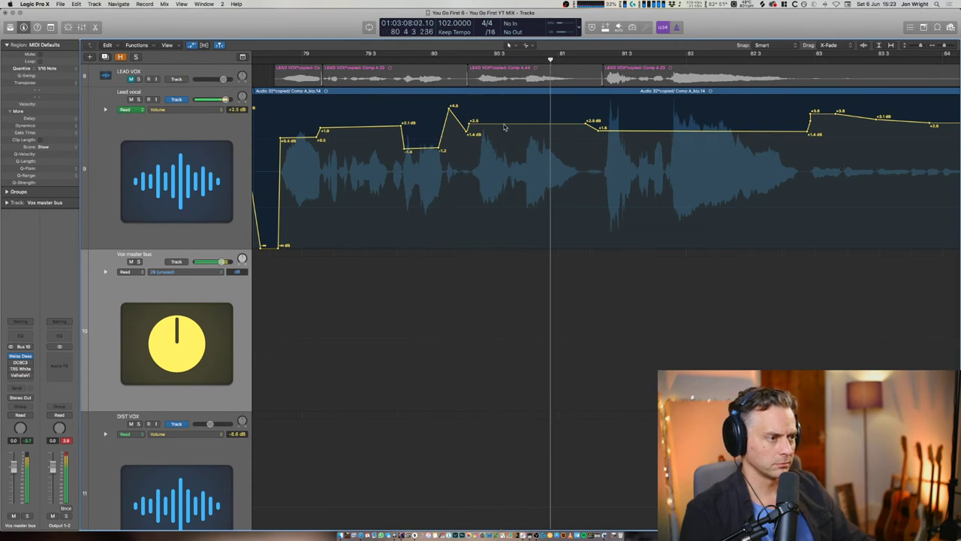
Step: Lower the Lead vocal phrase between bars 80 and 81 to about +1.2 dB, dip the loud peak in bar 81 to -2.7 dB, and replay
left_click_drag(526, 125, 527, 134)
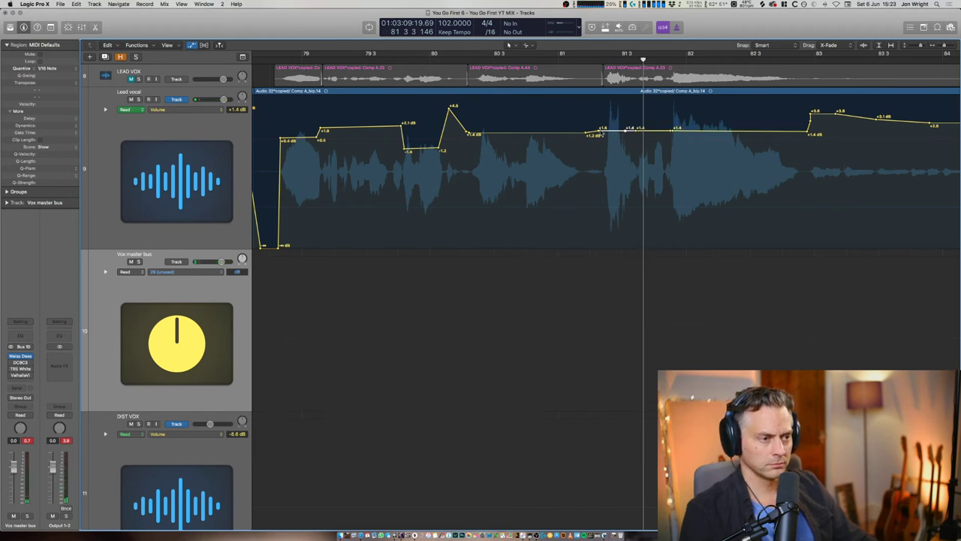
left_click_drag(613, 132, 617, 159)
key("comma")
key("space")
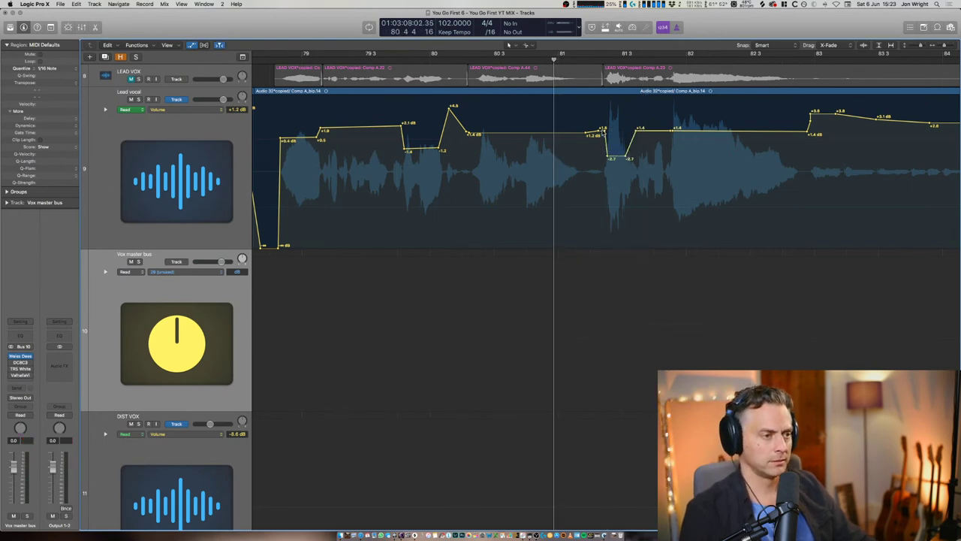
scroll(602, 133, "left", 1)
scroll(624, 157, "left", 1)
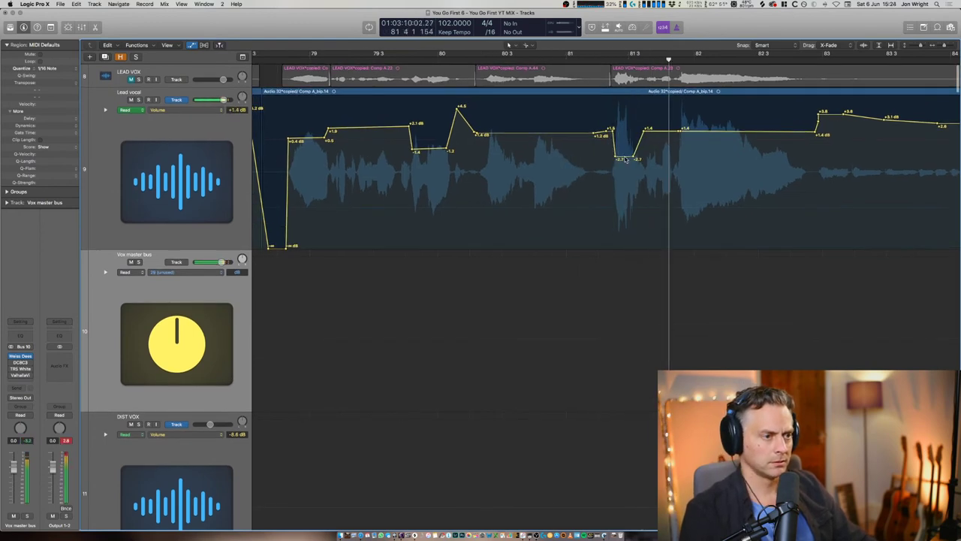
Step: Lower the sustained note around bar 82 to about -3.6 dB, the bar 81 peak to -4.2 dB, and the phrase before it to about +0.8 dB
left_click_drag(691, 134, 686, 162)
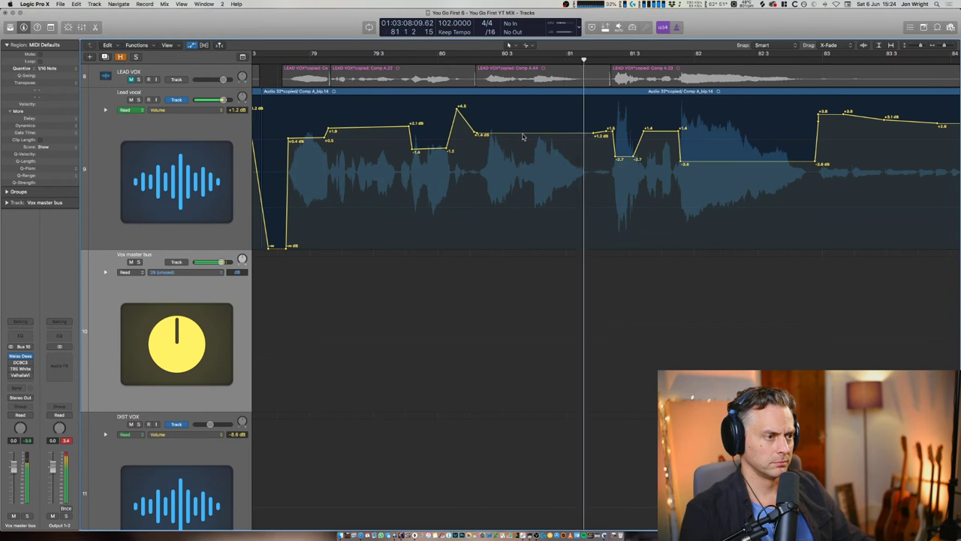
left_click_drag(523, 134, 523, 138)
left_click_drag(623, 160, 614, 160)
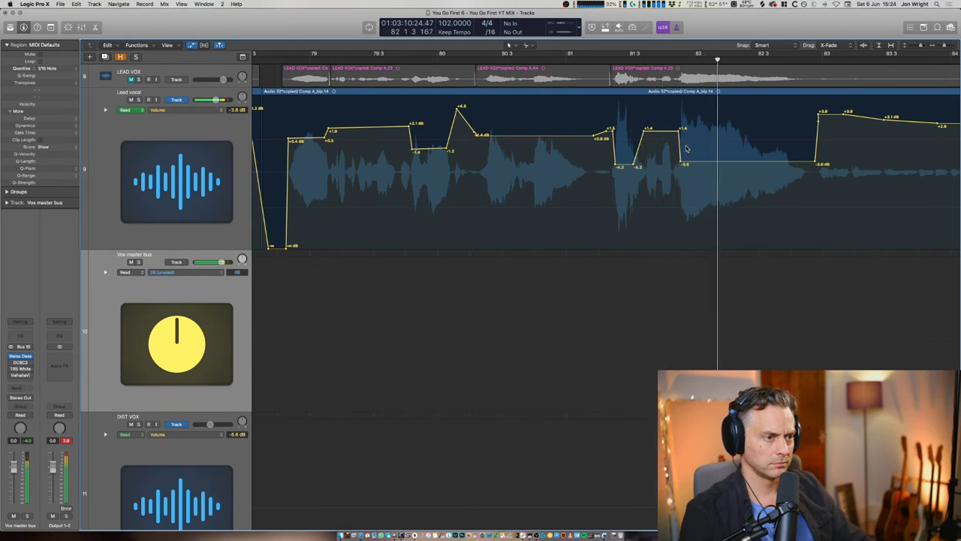
Step: Ramp the Lead vocal volume from -3.6 dB early in bar 82 up to +2.9 dB just before bar 83, replaying the note's tail
scroll(686, 148, "right", 6)
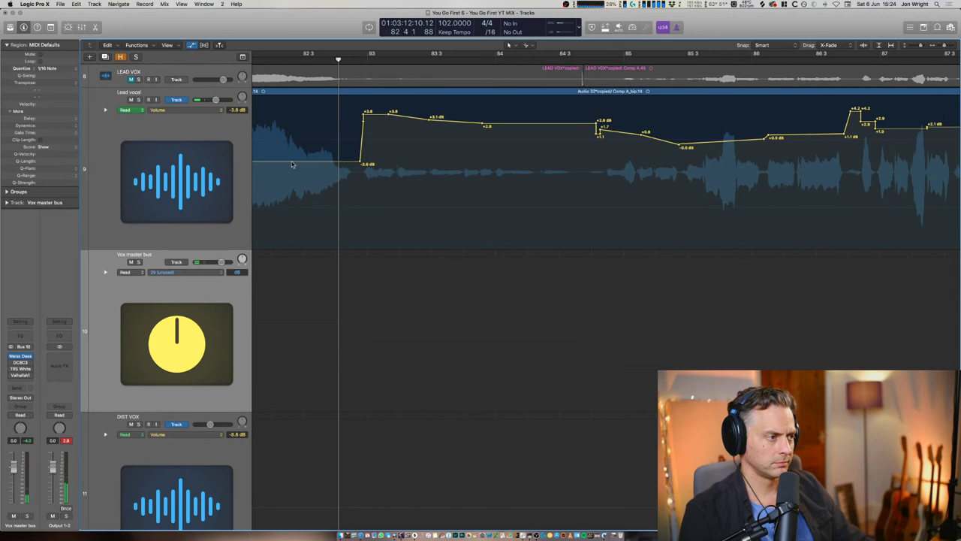
left_click_drag(360, 162, 361, 120)
key("comma")
key("space")
scroll(370, 148, "left", 1)
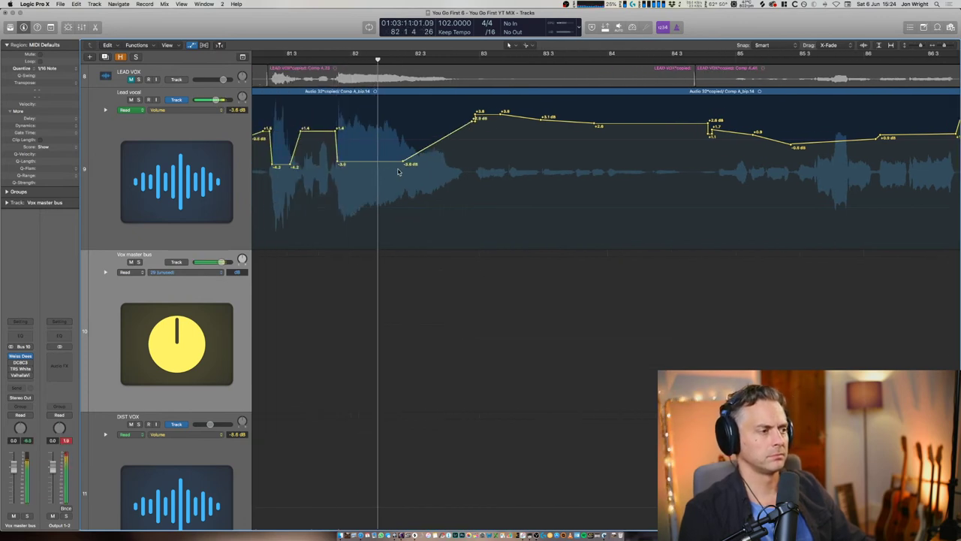
left_click_drag(403, 162, 391, 162)
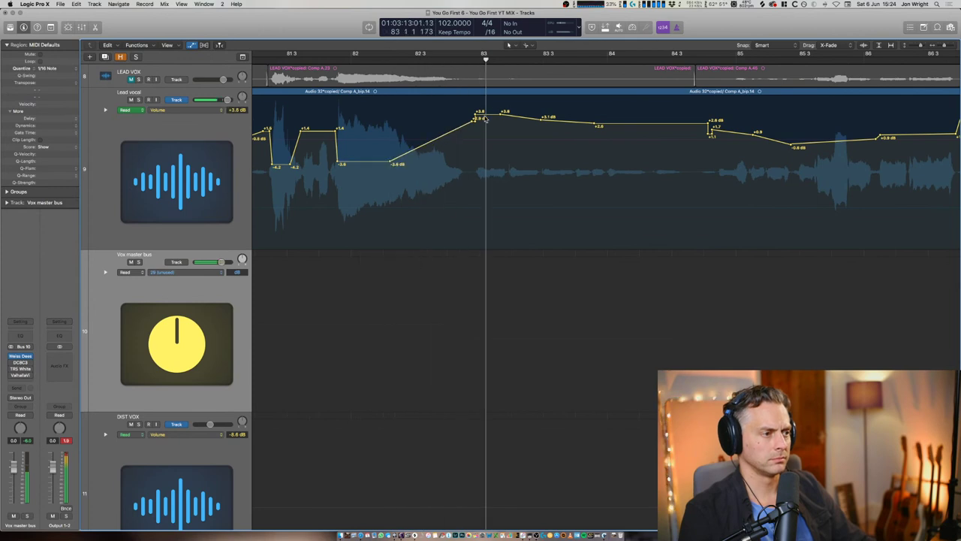
Step: Replay the sustained bar 82 note and lower the end of its recovery ramp just before bar 83 to about +1.7 dB
key("comma")
scroll(456, 118, "left", 8)
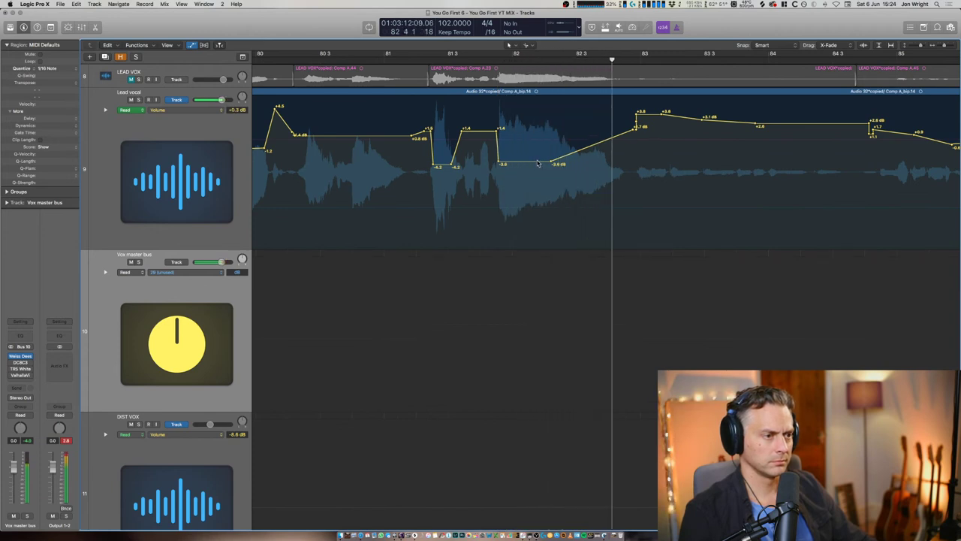
scroll(643, 118, "right", 12)
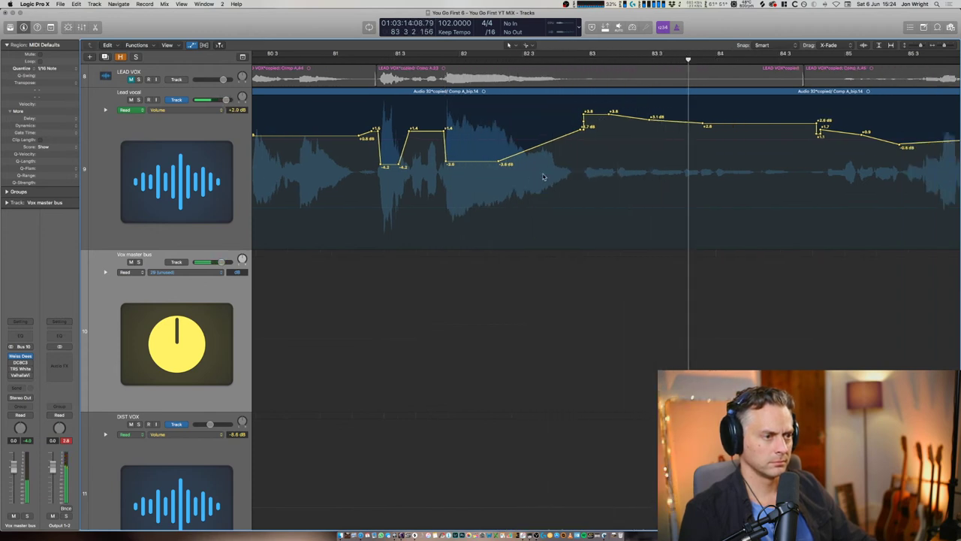
Step: Split the Lead vocal region just before bar 83 and mid-bar 85, and raise the isolated phrase's region gain to +5.4 dB
left_click(343, 96)
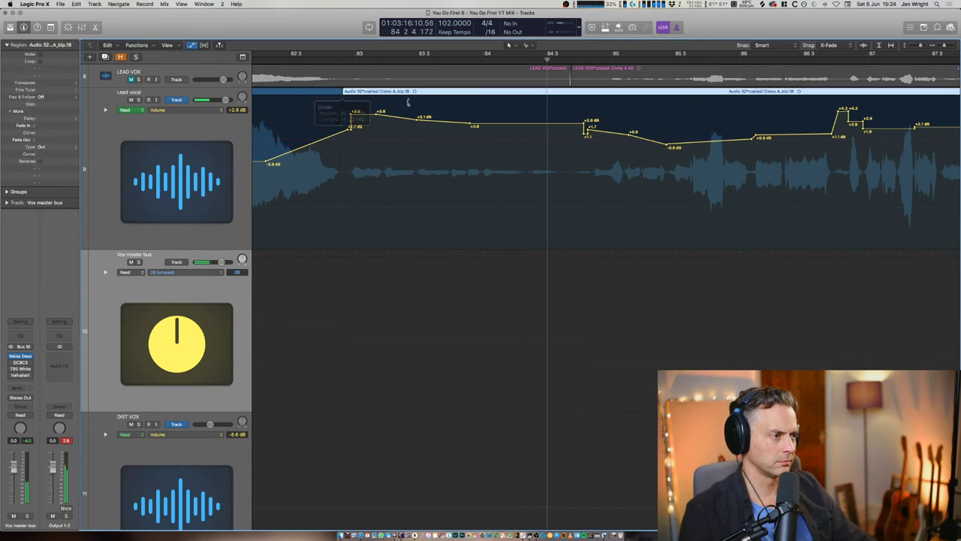
scroll(574, 114, "right", 4)
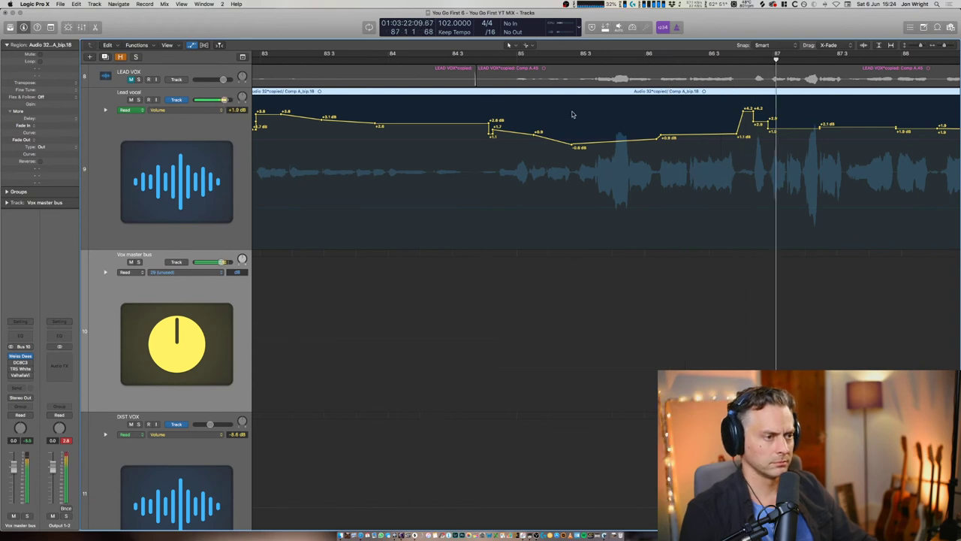
left_click(575, 95)
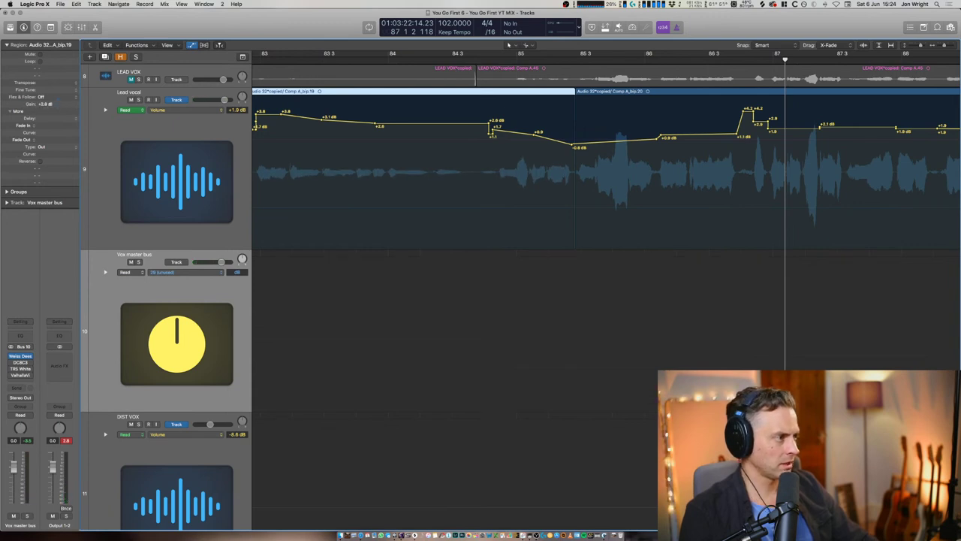
scroll(356, 125, "left", 5)
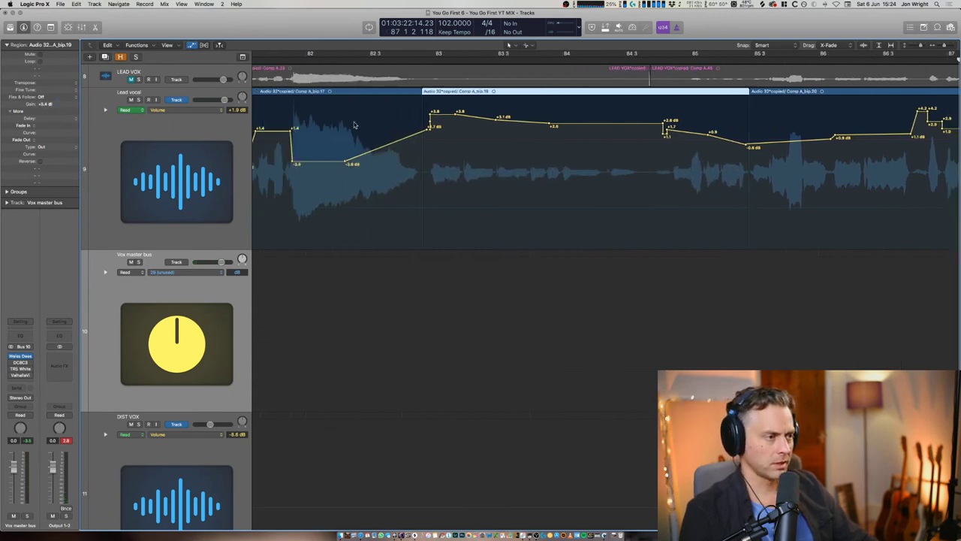
Step: Play back the gain-boosted Lead vocal phrase, restarting from the middle of bar 82
key("space")
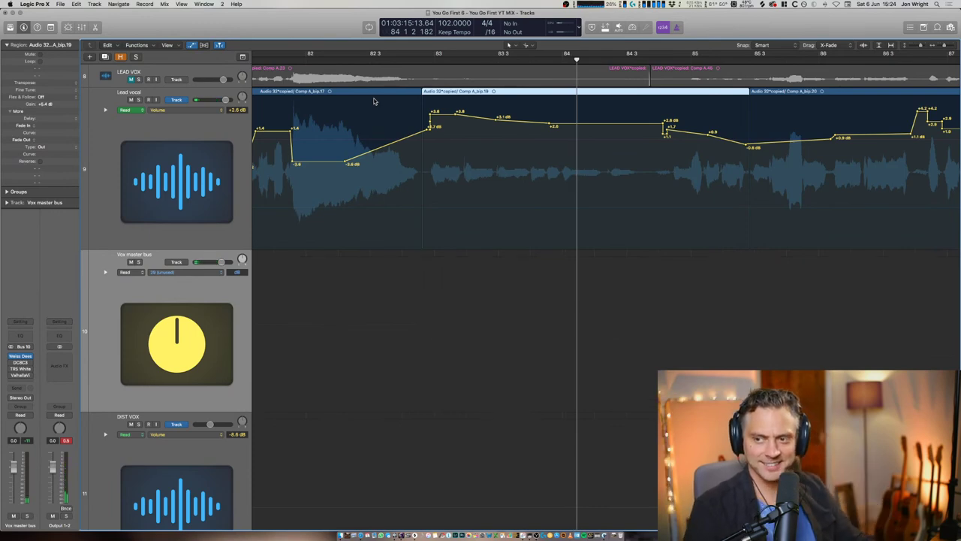
scroll(350, 148, "down", 8)
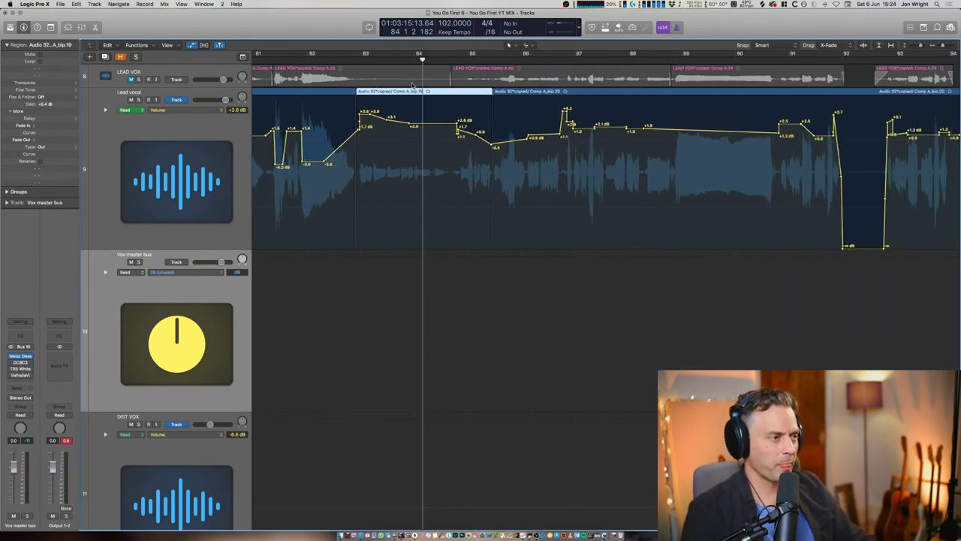
left_click(331, 59)
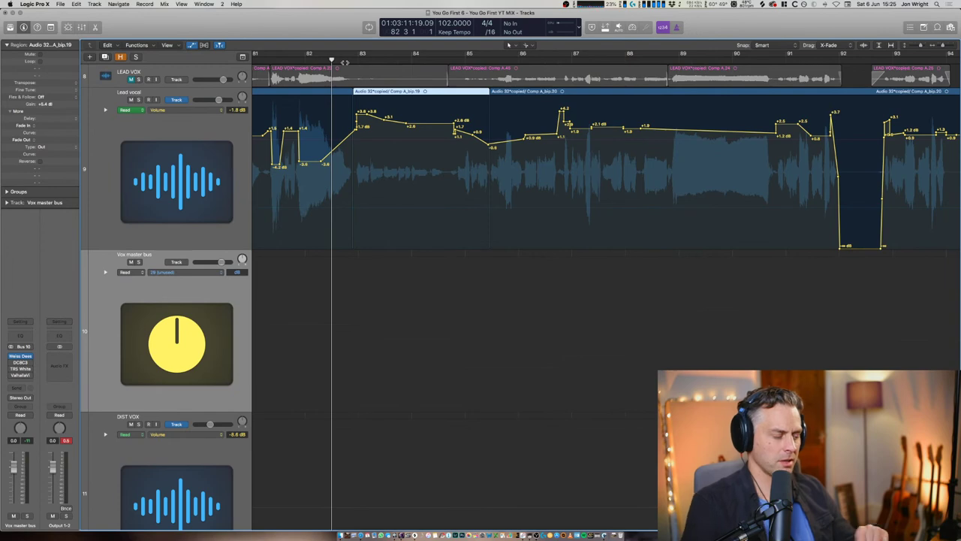
scroll(338, 57, "left", 2)
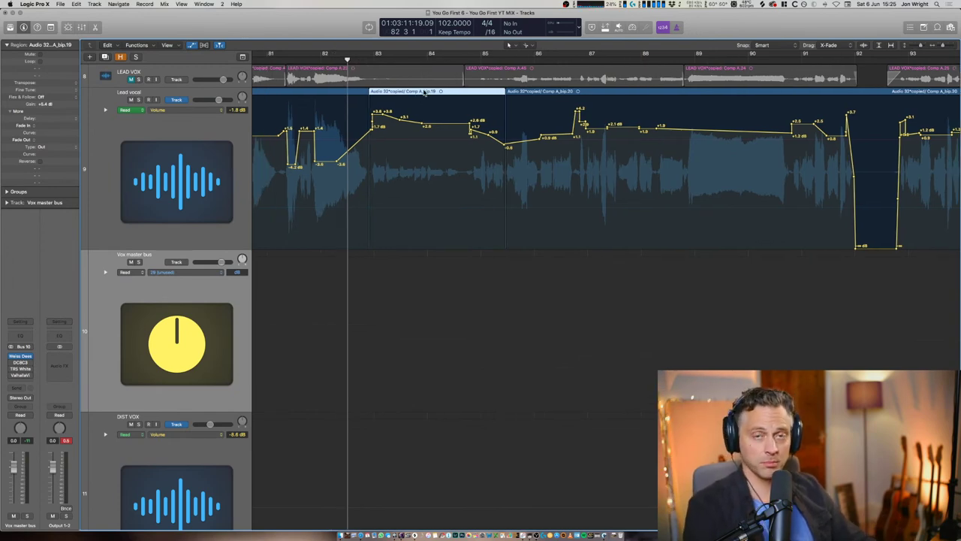
scroll(423, 91, "right", 1)
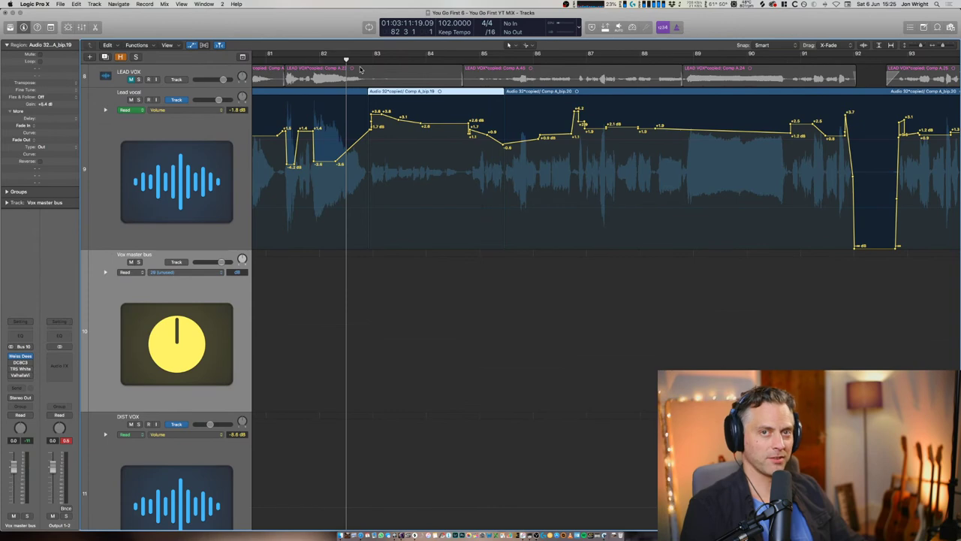
key("space")
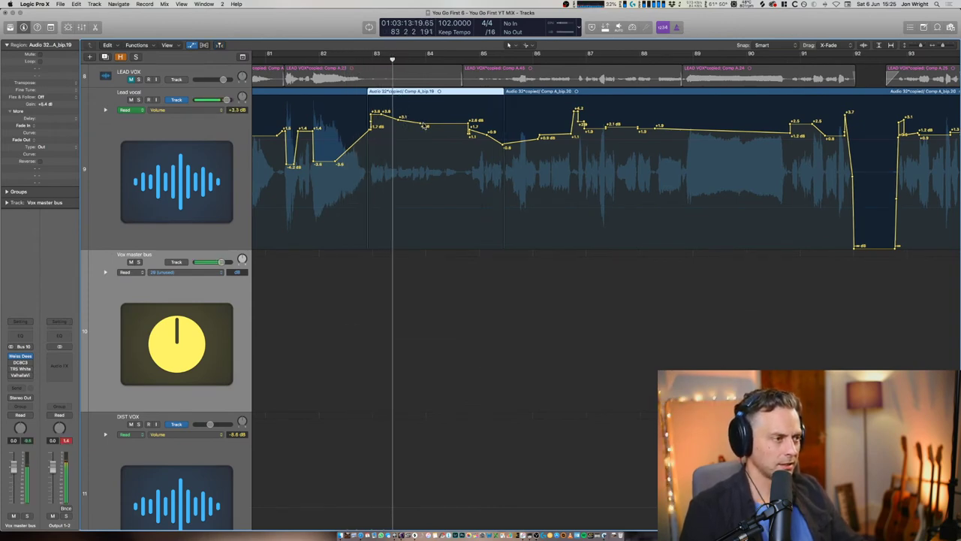
Step: Raise the Lead vocal volume from mid-bar 85 into bar 86 to about +2.1 dB rising to +2.9 dB, and replay from bar 82
left_click_drag(491, 153, 361, 119)
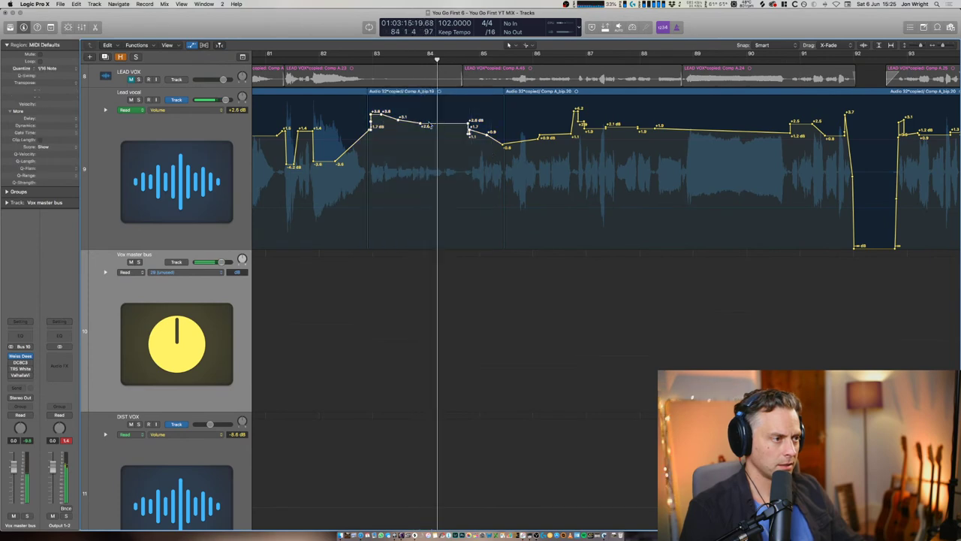
left_click(466, 129)
scroll(488, 156, "right", 1)
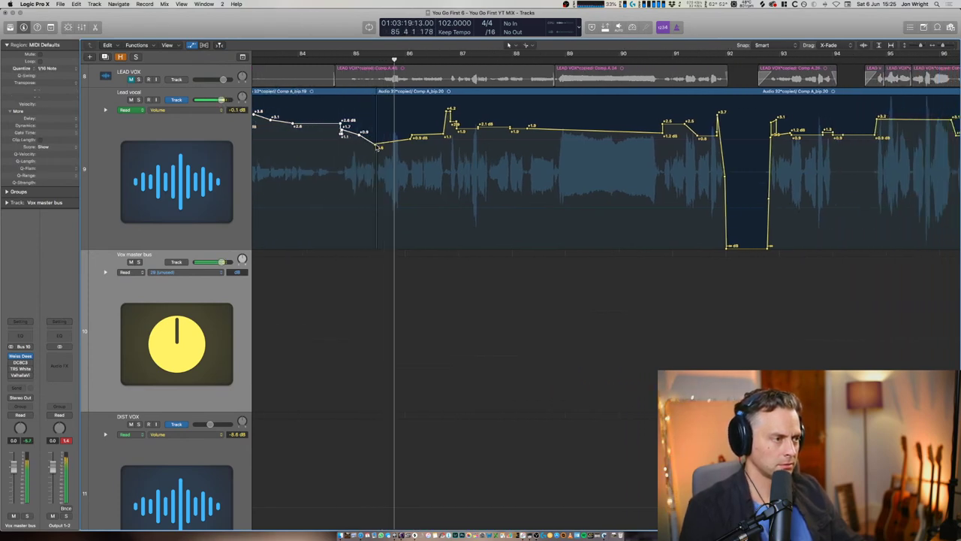
left_click_drag(387, 145, 385, 138)
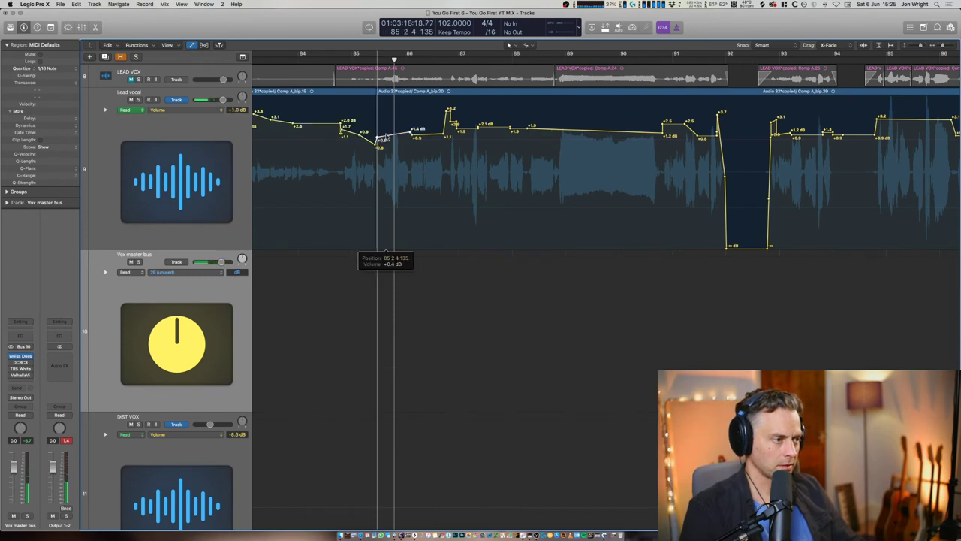
key("space")
scroll(393, 129, "left", 2)
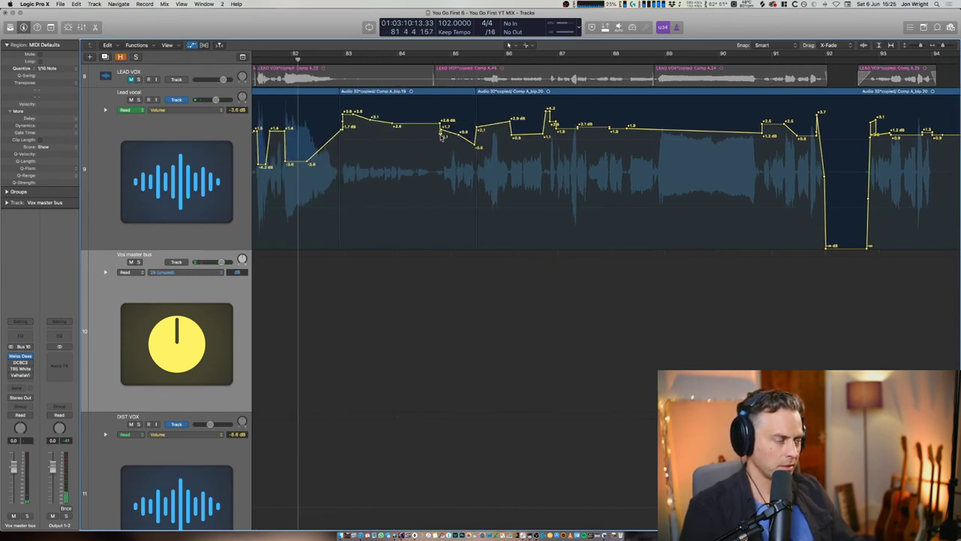
Step: Dip the loud peak late in bar 85 to about +0.5 dB and raise the following bar 86 phrase to about +1.7 dB
key("super+Right")
key("super+Right")
key("super+Right")
scroll(441, 138, "right", 6)
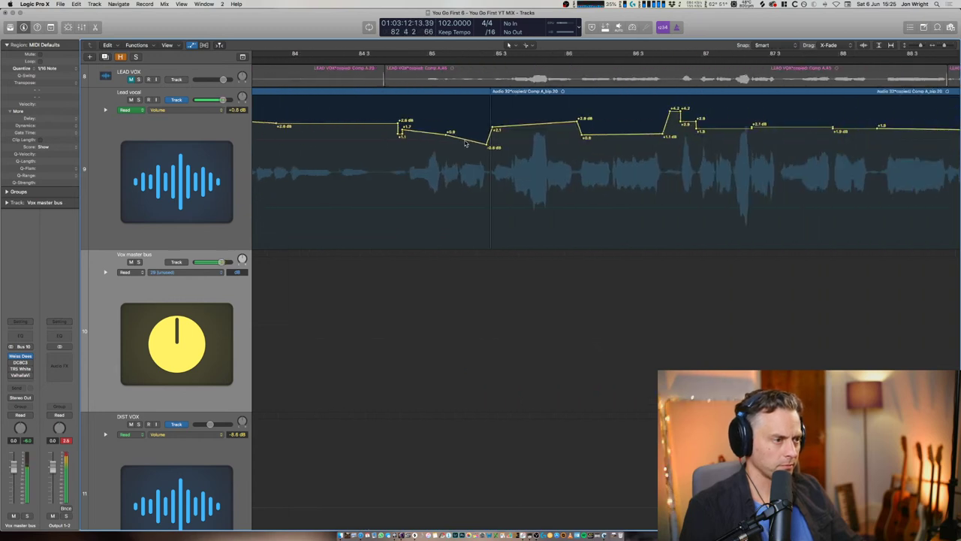
scroll(553, 129, "right", 1)
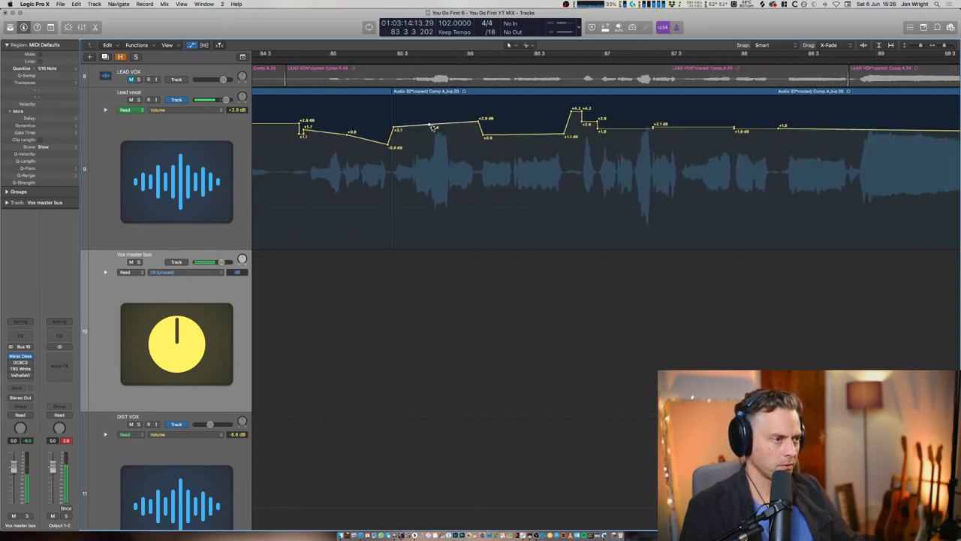
left_click(448, 124)
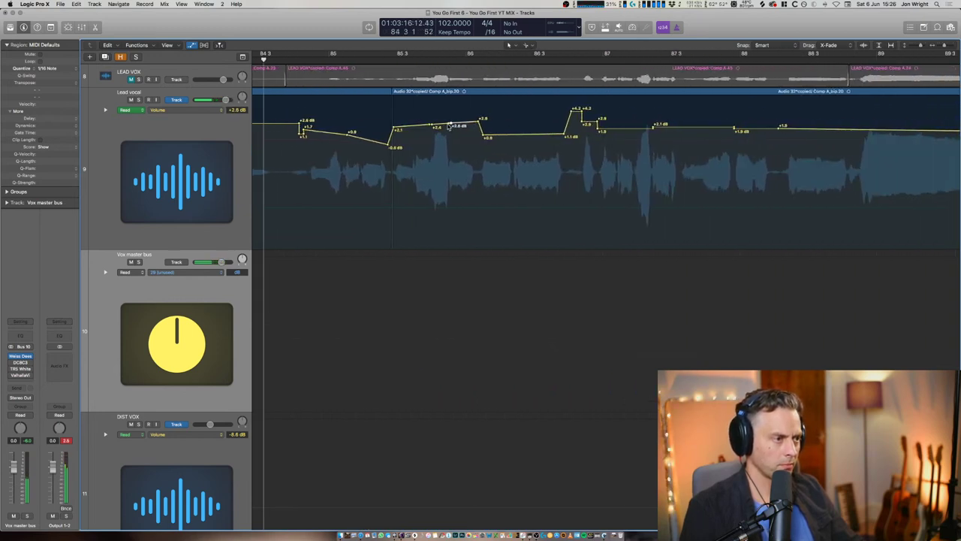
left_click_drag(450, 126, 440, 141)
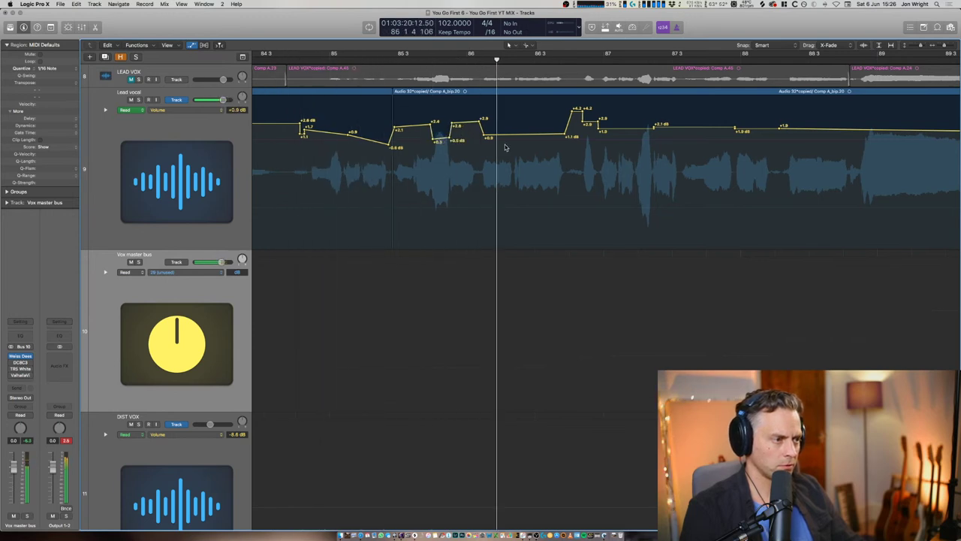
left_click_drag(454, 136, 454, 132)
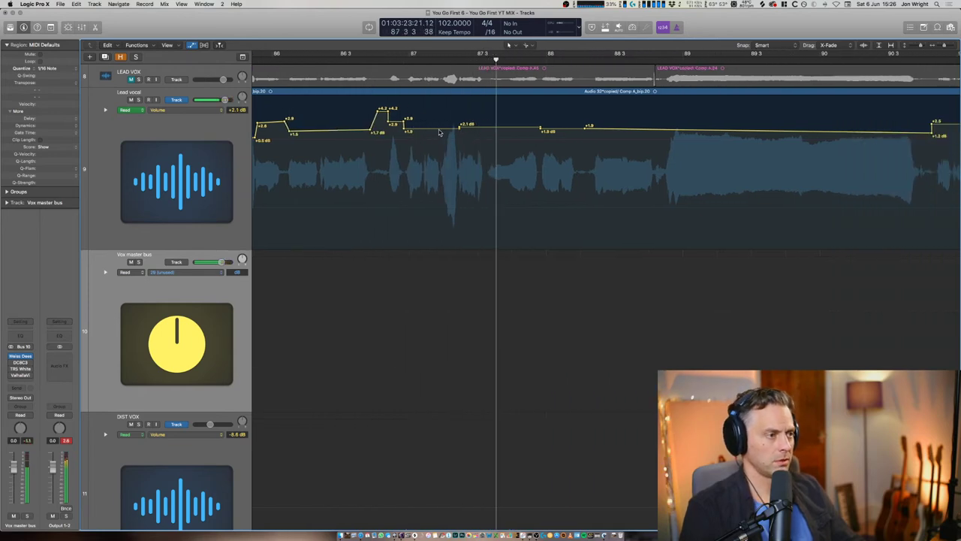
Step: Dip the loud peak early in bar 87 to about -2.8 dB, narrow the dip around it, and replay from before bar 87
left_click_drag(447, 133, 448, 143)
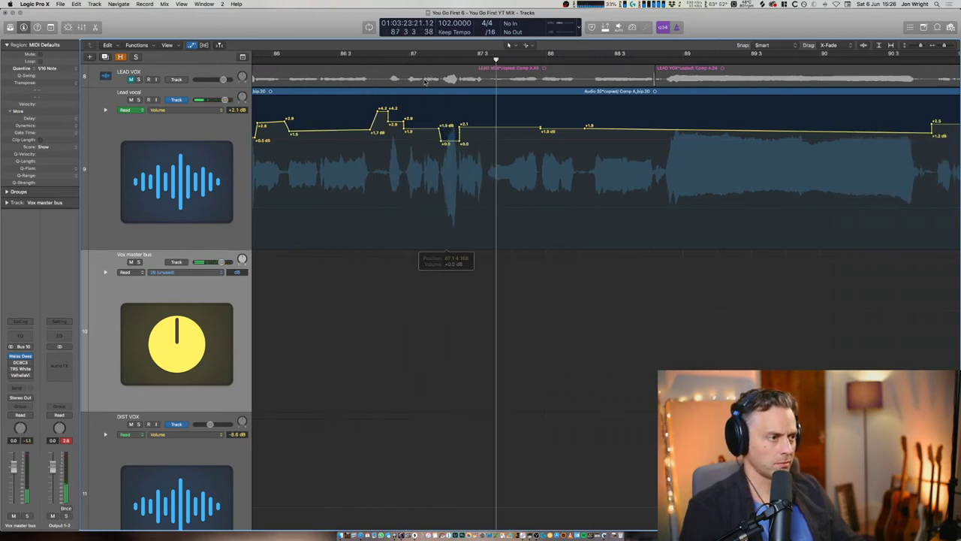
left_click(411, 60)
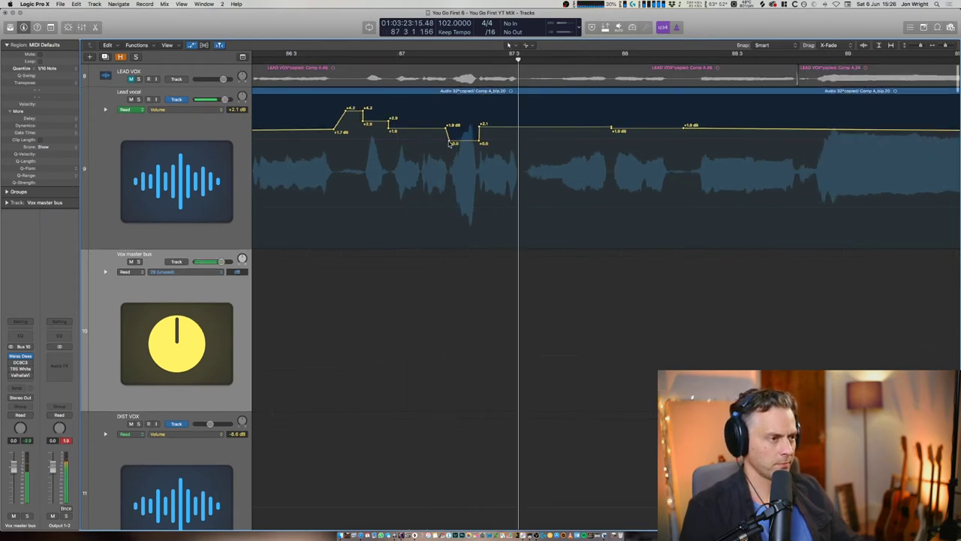
left_click_drag(450, 144, 476, 152)
key("comma")
key("space")
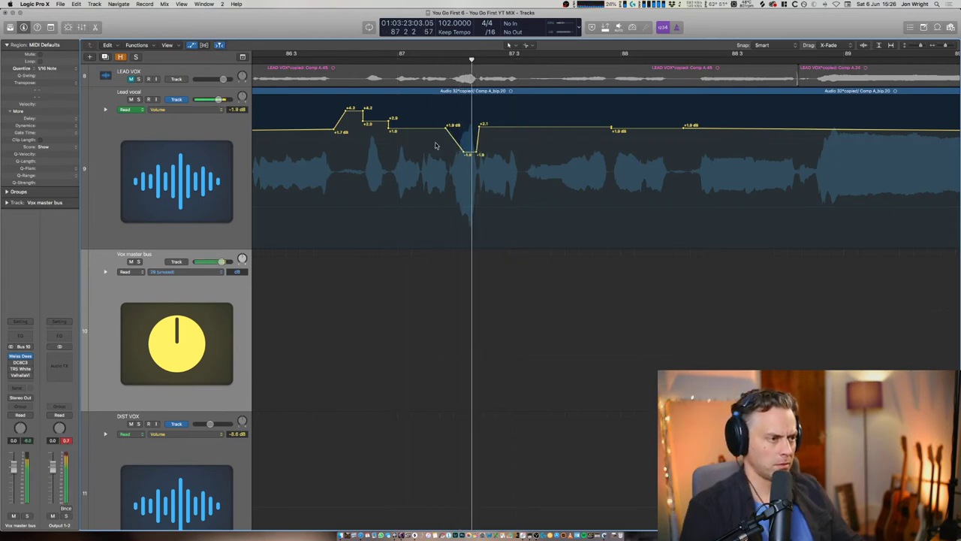
left_click_drag(473, 154, 474, 159)
key("space")
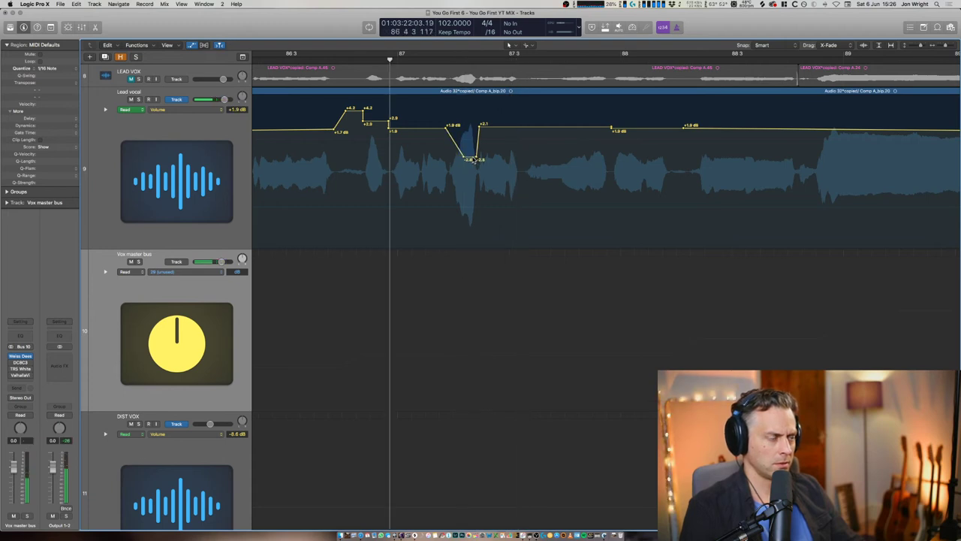
Step: Raise the quiet start of the phrase late in bar 87 to about +3.2 dB and the opening of bar 88 to about +2.3 dB
scroll(473, 158, "right", 3)
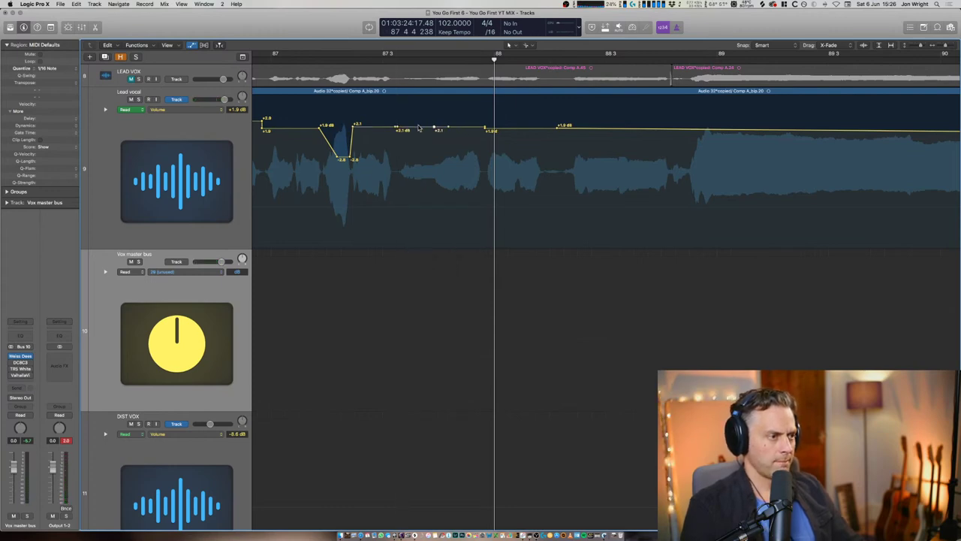
left_click_drag(418, 126, 417, 118)
key("space")
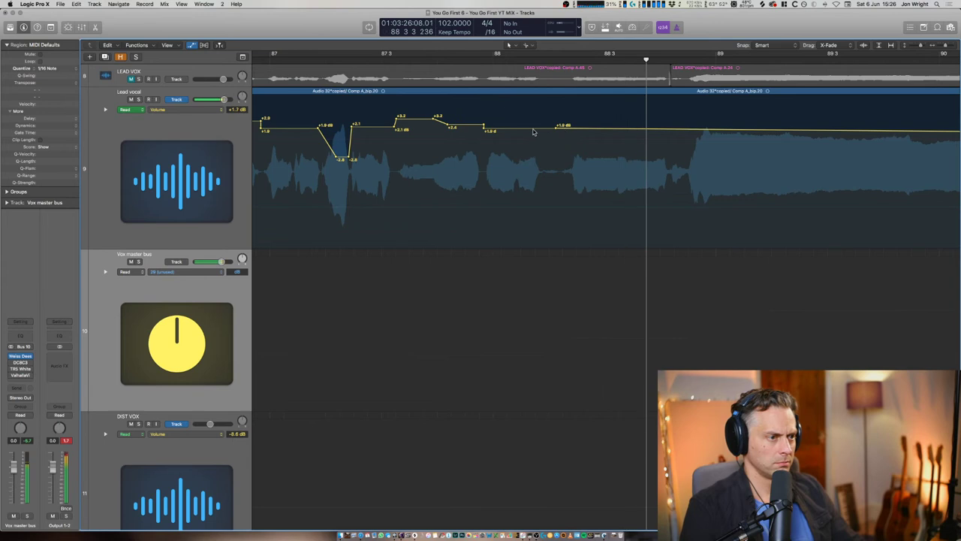
left_click_drag(533, 130, 534, 127)
scroll(597, 142, "right", 3)
key("space")
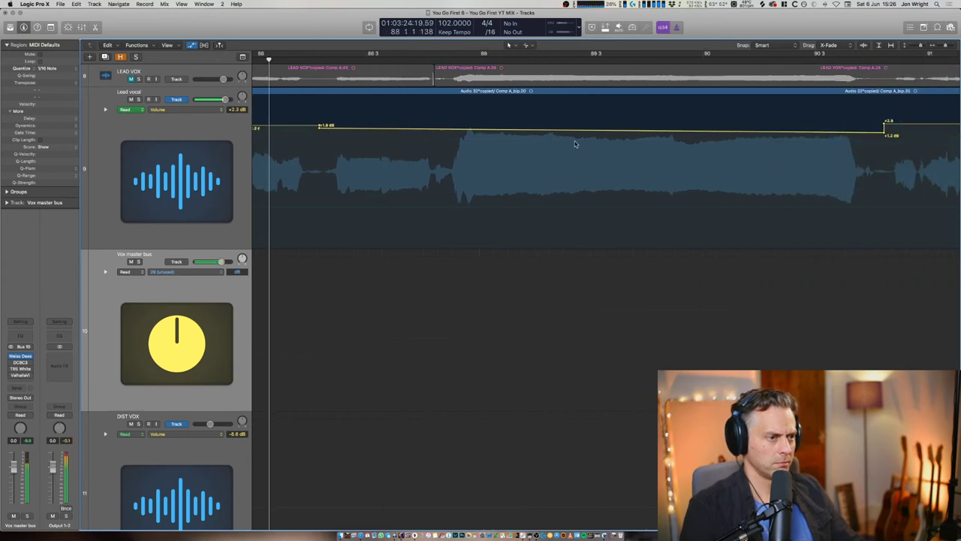
Step: Remove the low volume point late in bar 90 and set the end of the sustained note's line to about +1.6 dB
key("super+Left")
key("super+Left")
key("super+Left")
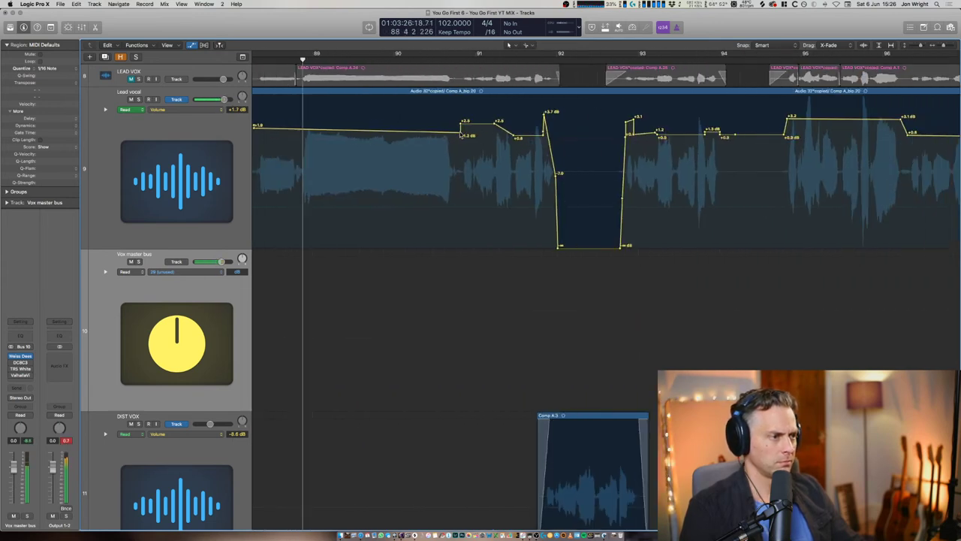
left_click(461, 134)
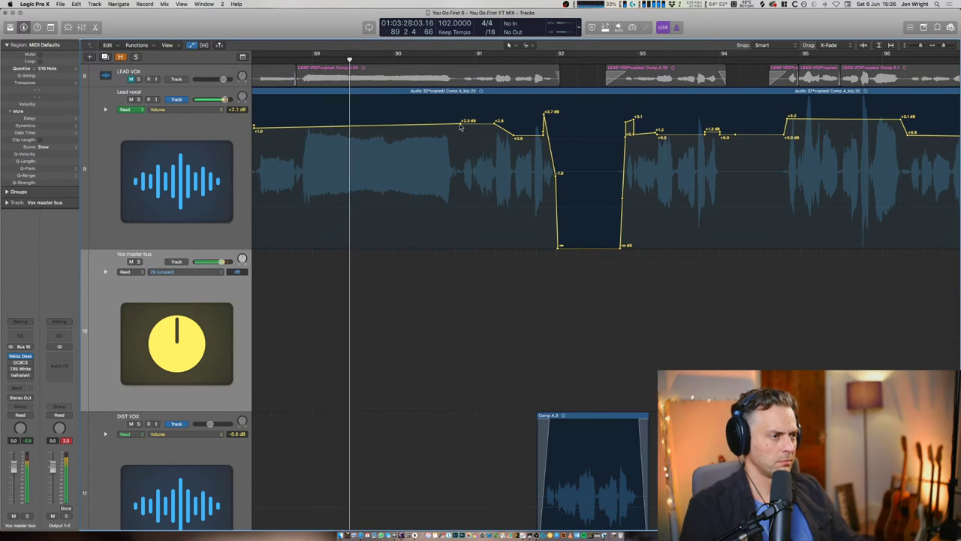
left_click_drag(460, 125, 458, 131)
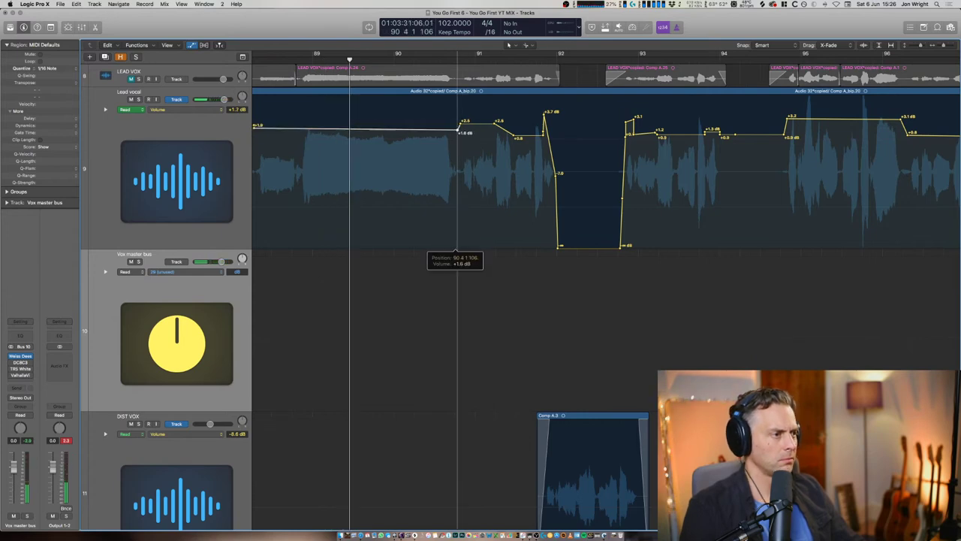
scroll(451, 129, "left", 5)
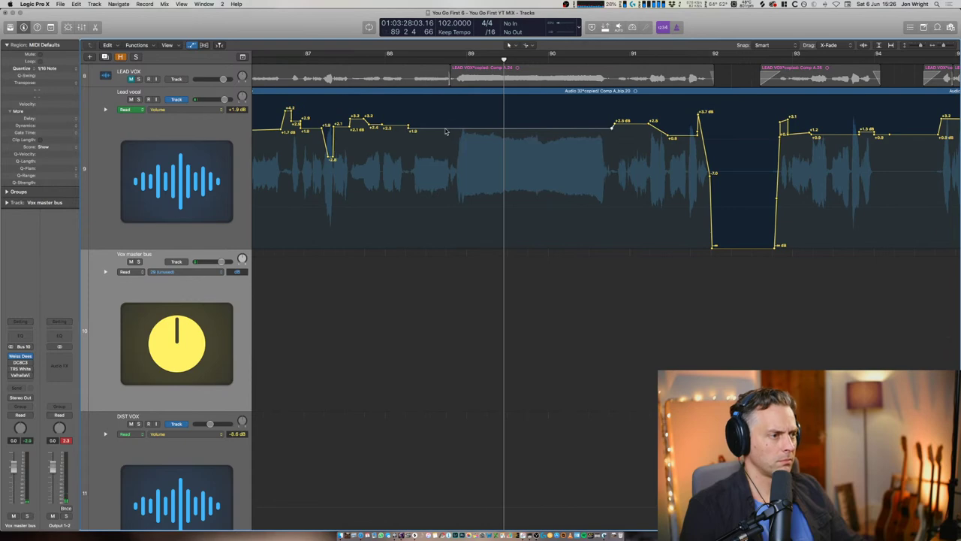
Step: Lower the sustained note across bars 89 and 90 to about -0.4 dB, adjust where the drop begins, and replay it
left_click_drag(459, 131, 460, 143)
key("comma")
key("comma")
key("space")
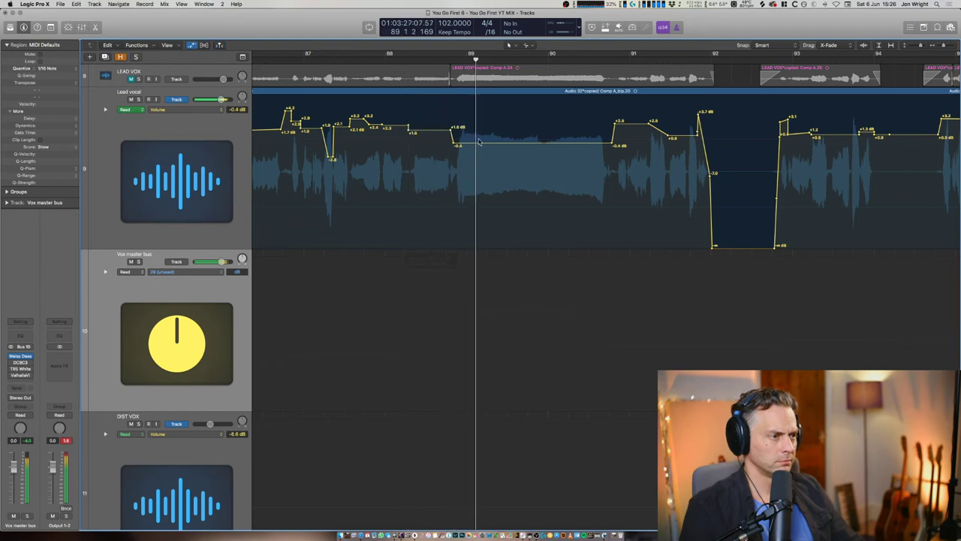
left_click_drag(454, 143, 456, 130)
key("space")
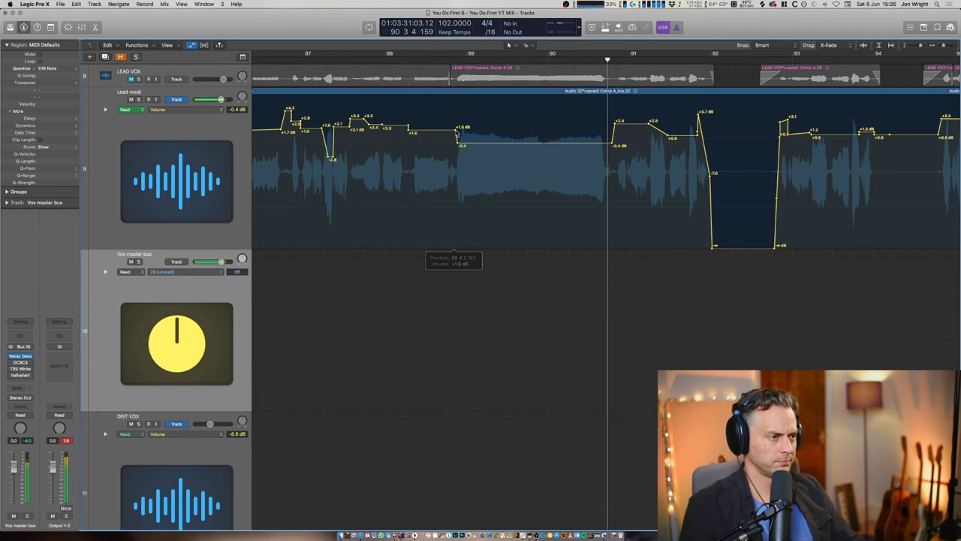
Step: Replay the sustained note in bars 89 and 90 and lower its volume to about -0.7 dB
key("space")
key("super+Right")
key("super+Right")
key("space")
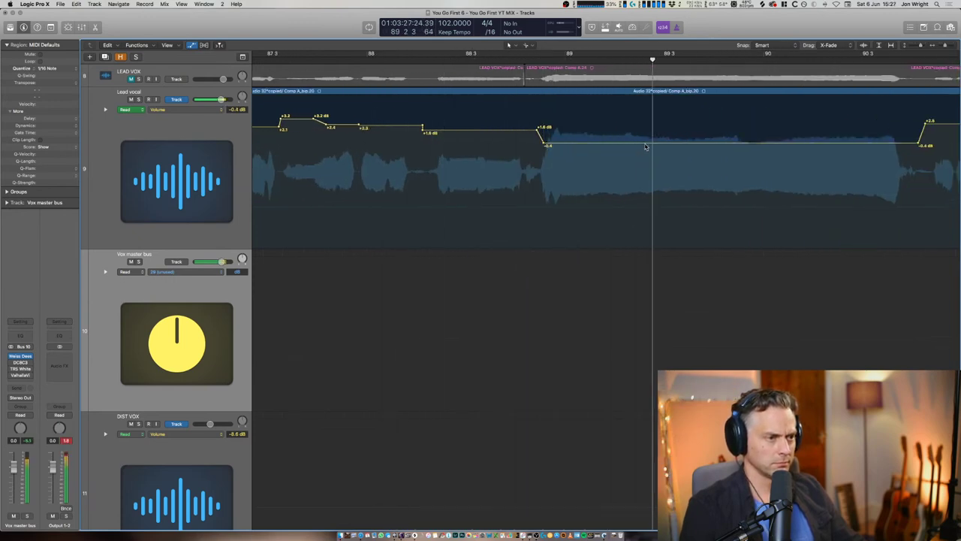
left_click_drag(635, 145, 646, 148)
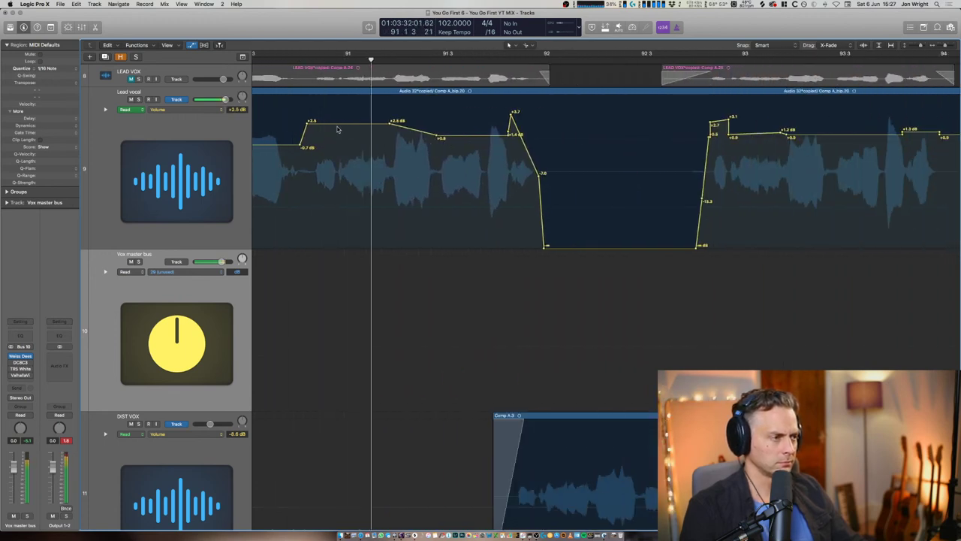
Step: Raise the start of the bar 91 phrase to about +3.3 dB, lower its following words to about +1.0 and +0.2 dB, and replay it
left_click_drag(360, 126, 410, 140)
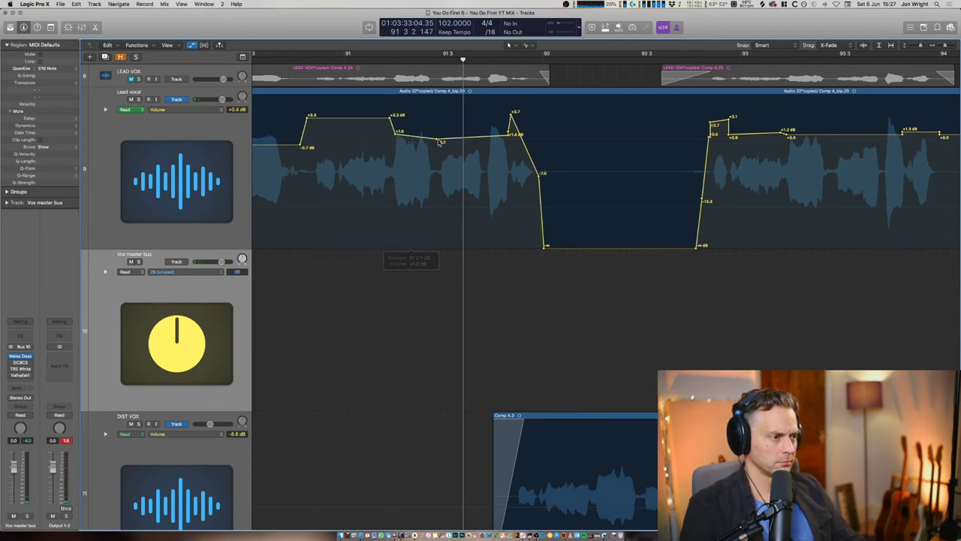
key("comma")
key("comma")
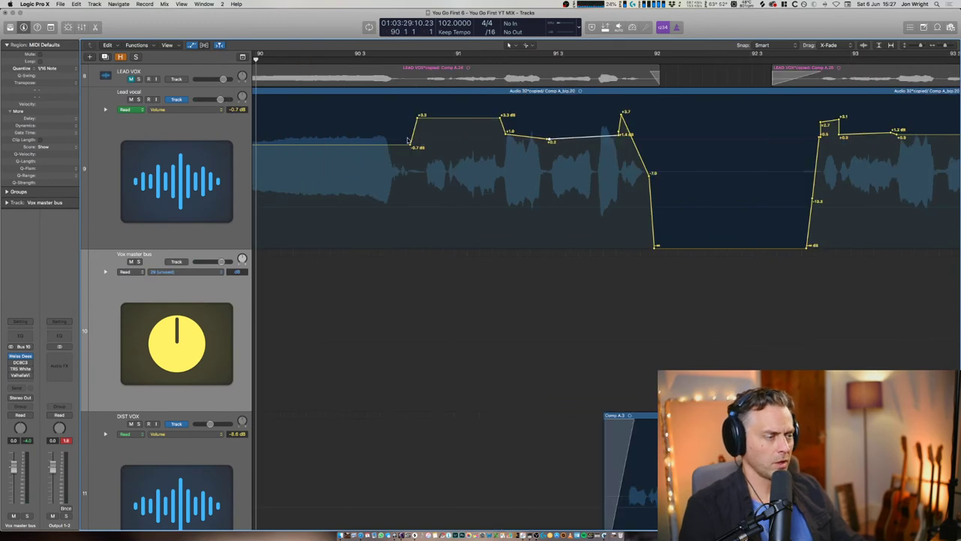
key("space")
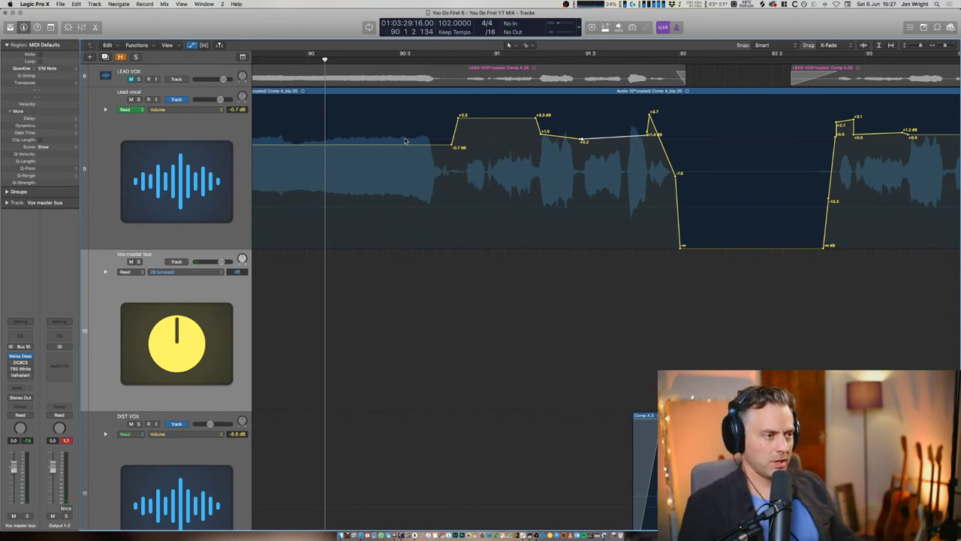
scroll(405, 140, "right", 5)
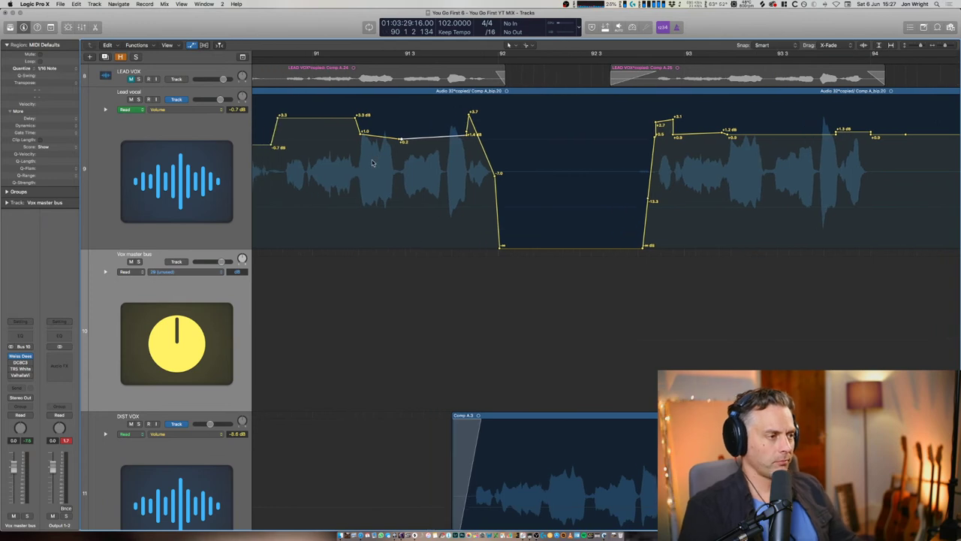
scroll(372, 163, "left", 3)
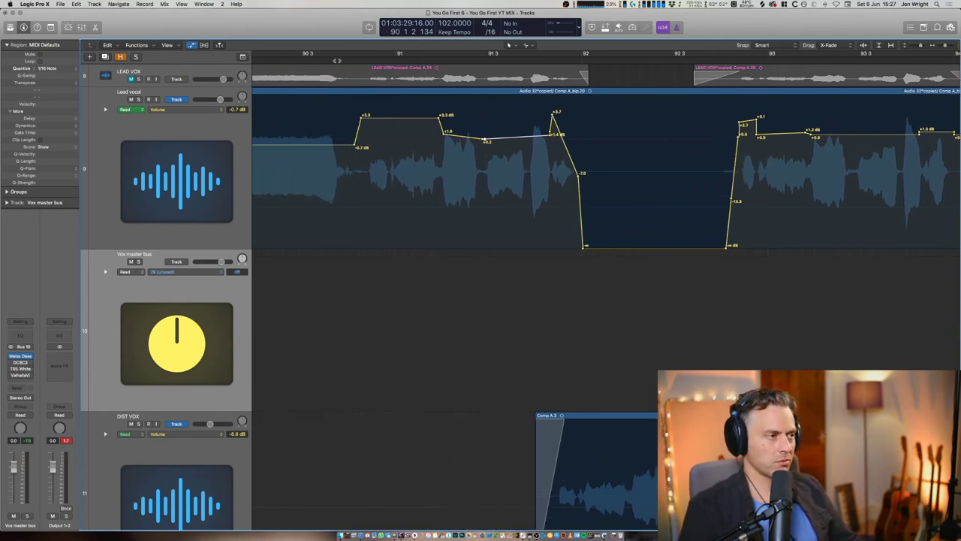
left_click(323, 60)
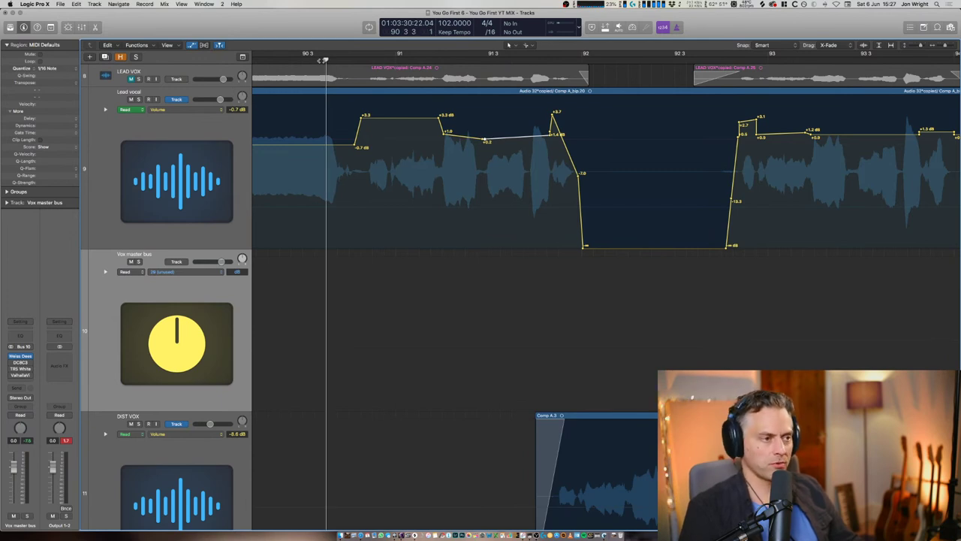
key("space")
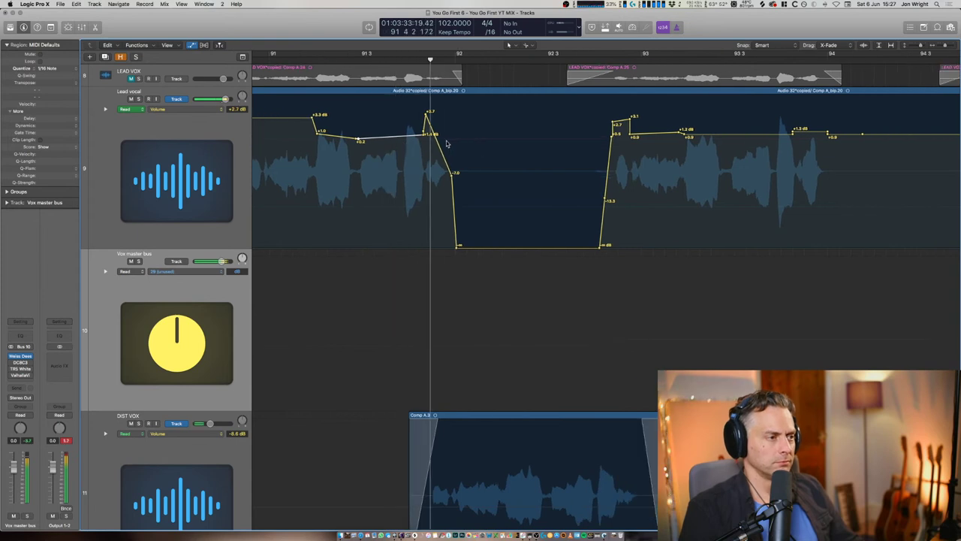
Step: Lower the loud syllable late in bar 91 to about -1.2 dB, replay it, and adjust the volume curve at the phrase's tail
left_click_drag(407, 139, 408, 148)
key("space")
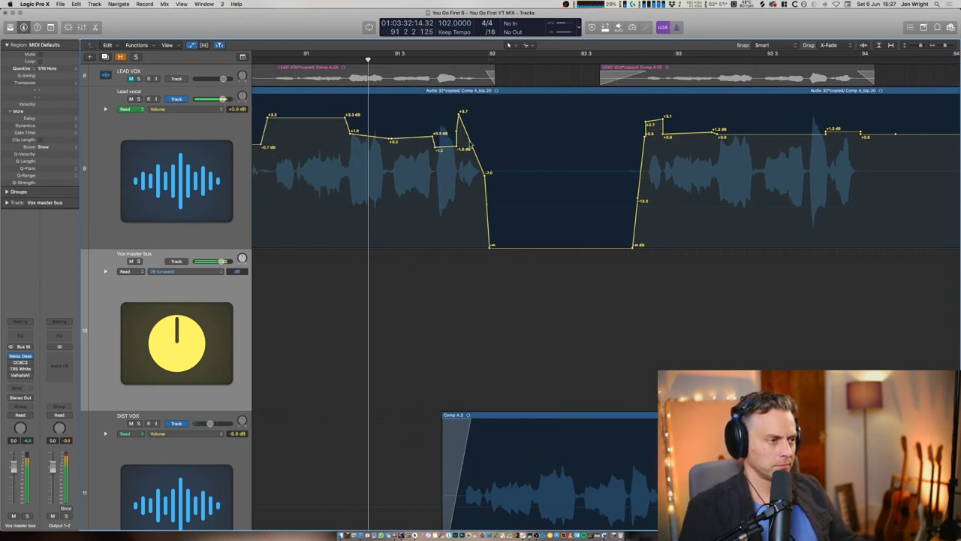
left_click_drag(486, 172, 497, 132)
Step: Lower the peak late in bar 93 to about +0.1 dB and the phrase across bar 95 to about +0.7 dB
scroll(502, 133, "right", 3)
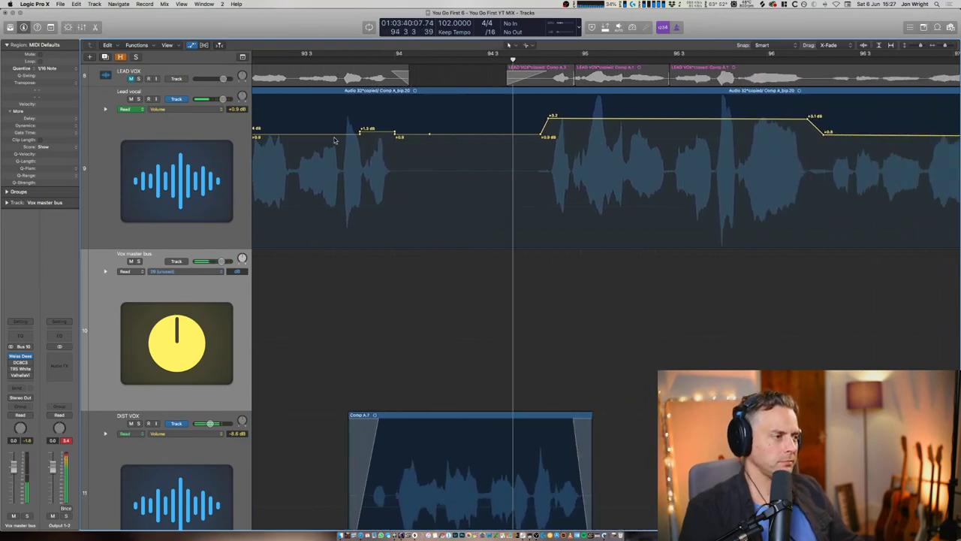
left_click_drag(350, 138, 352, 144)
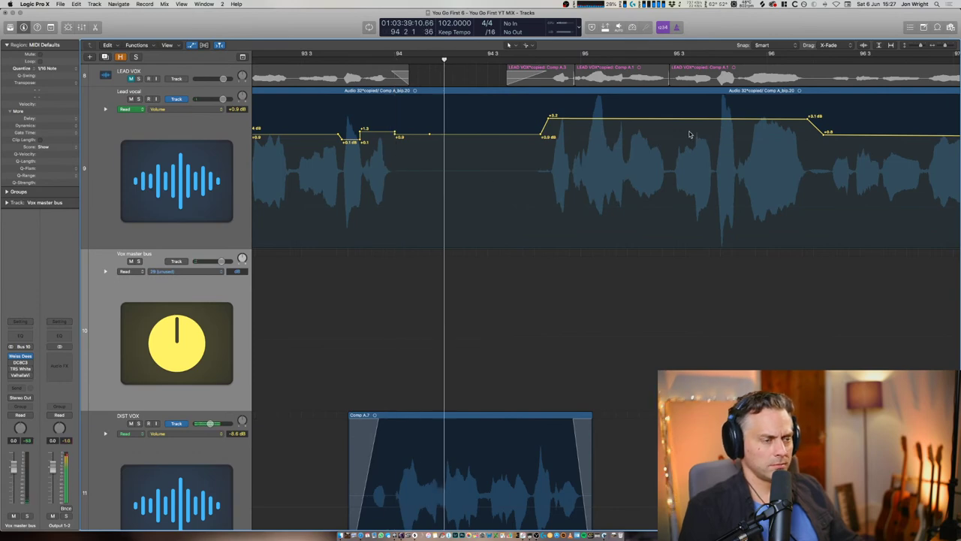
left_click_drag(693, 122, 694, 140)
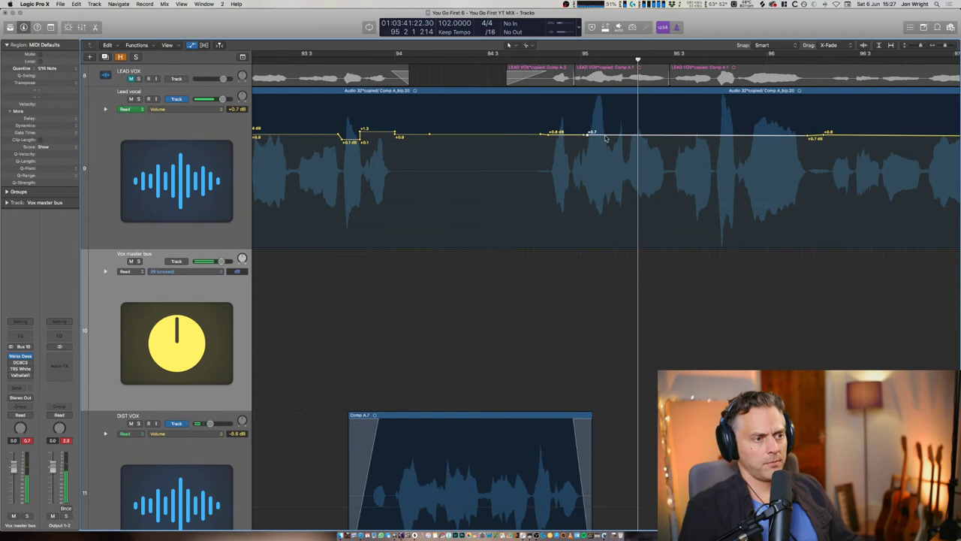
Step: Dip the volume on the peak at the start of bar 95, replay it, and set the dip to about -0.4 dB
left_click_drag(594, 137, 595, 158)
left_click(502, 58)
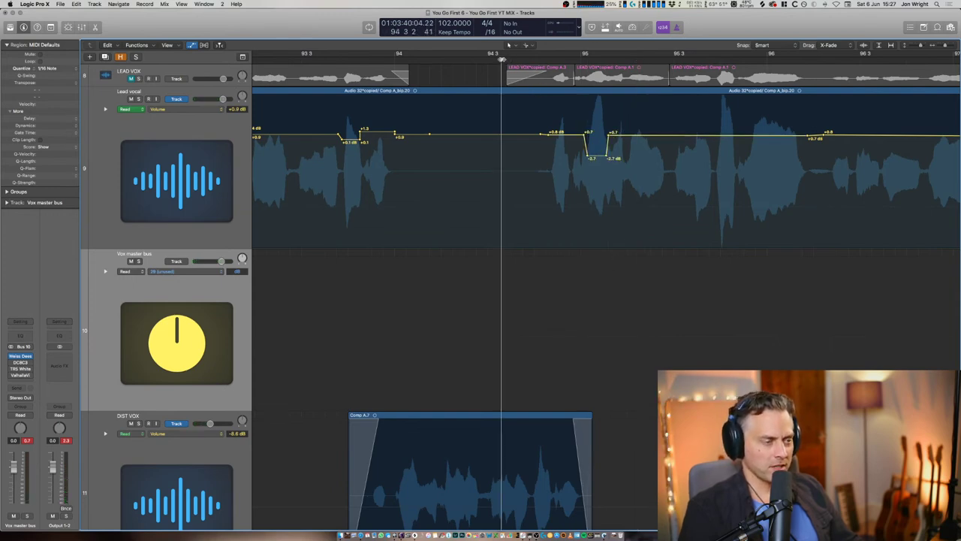
scroll(541, 150, "left", 2)
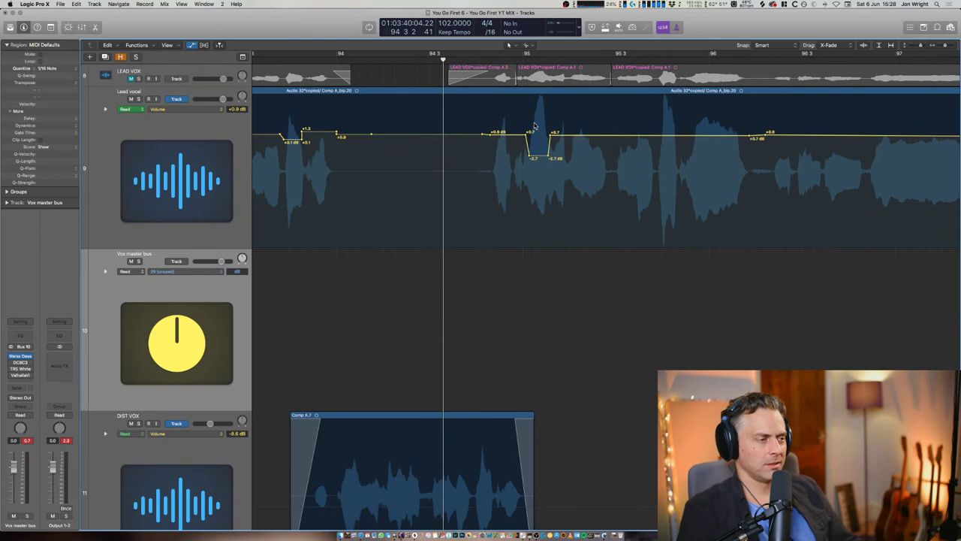
key("space")
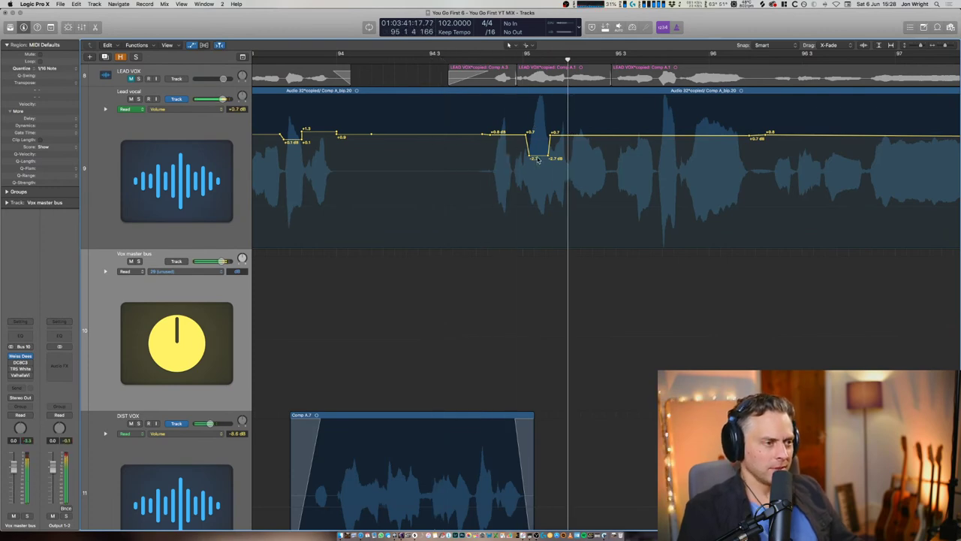
left_click_drag(537, 160, 537, 144)
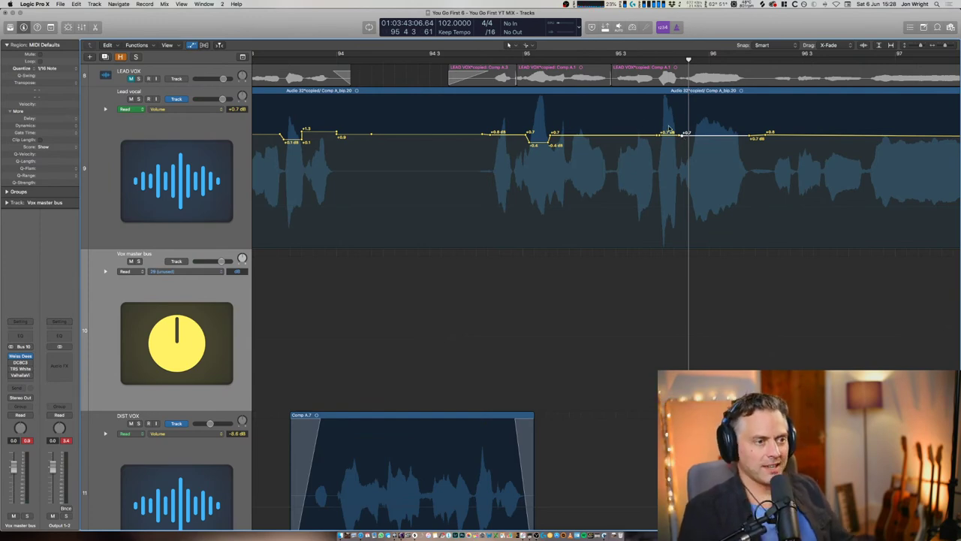
Step: Dip the peak late in bar 95 to about -3.3 dB and deepen the dip at the bar's start to about -1.1 dB during playback
left_click_drag(665, 138, 666, 152)
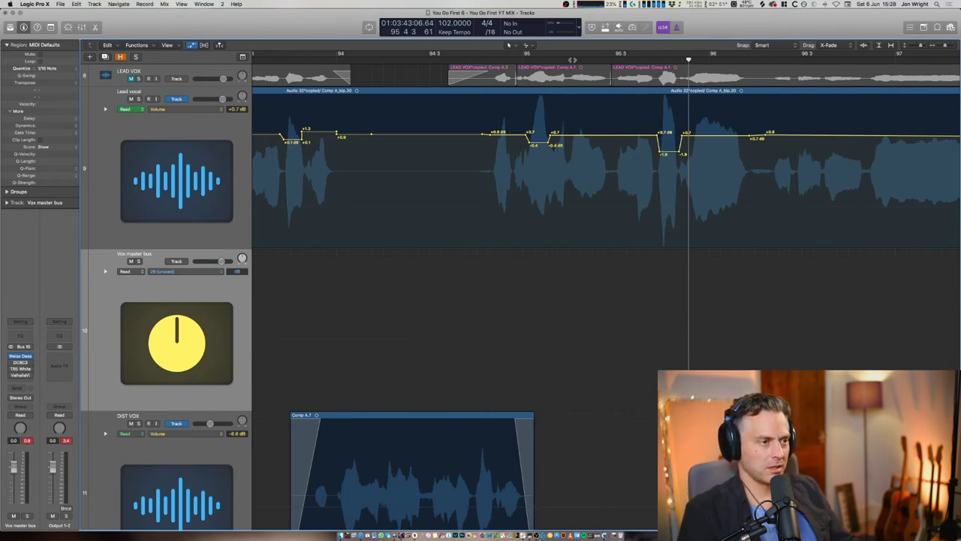
left_click(478, 60)
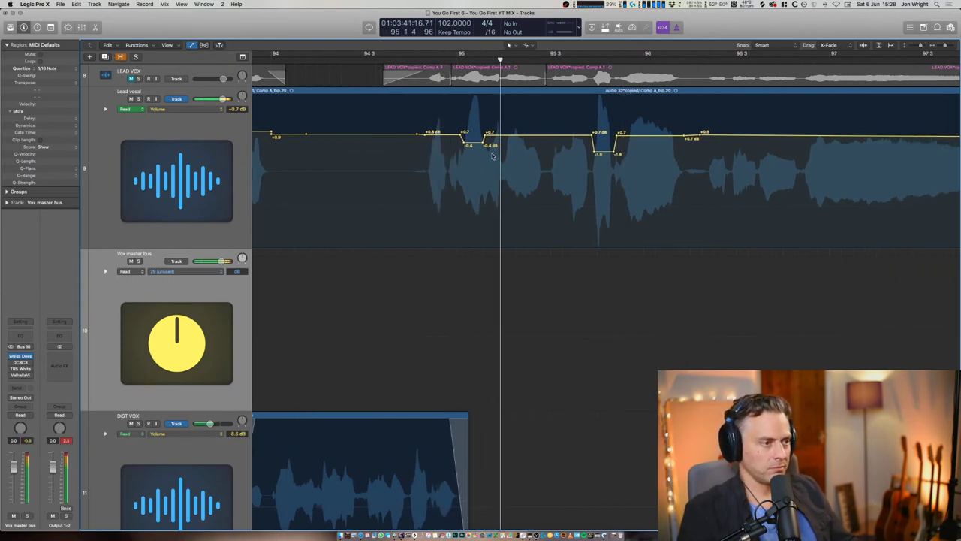
left_click_drag(467, 145, 469, 149)
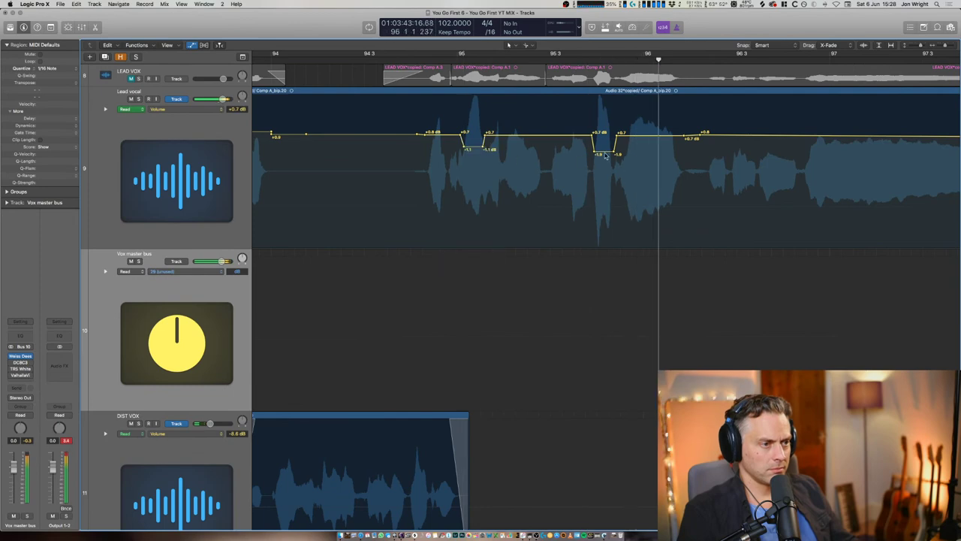
left_click_drag(606, 153, 603, 162)
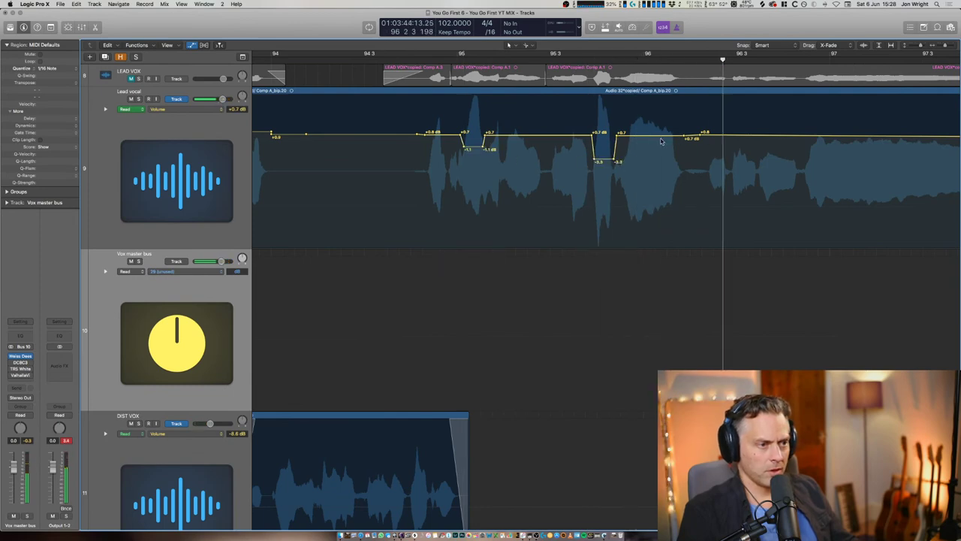
Step: Lower the note at bar 96 to about -1.3 dB, replay it, and lower the sustained note from bar 97 to about +0.2 dB
left_click_drag(661, 141, 621, 146)
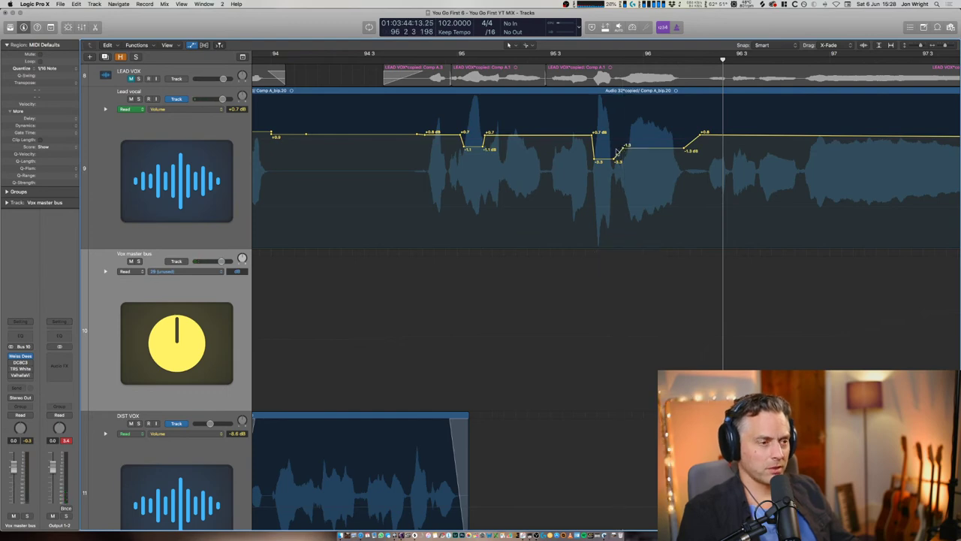
left_click(541, 59)
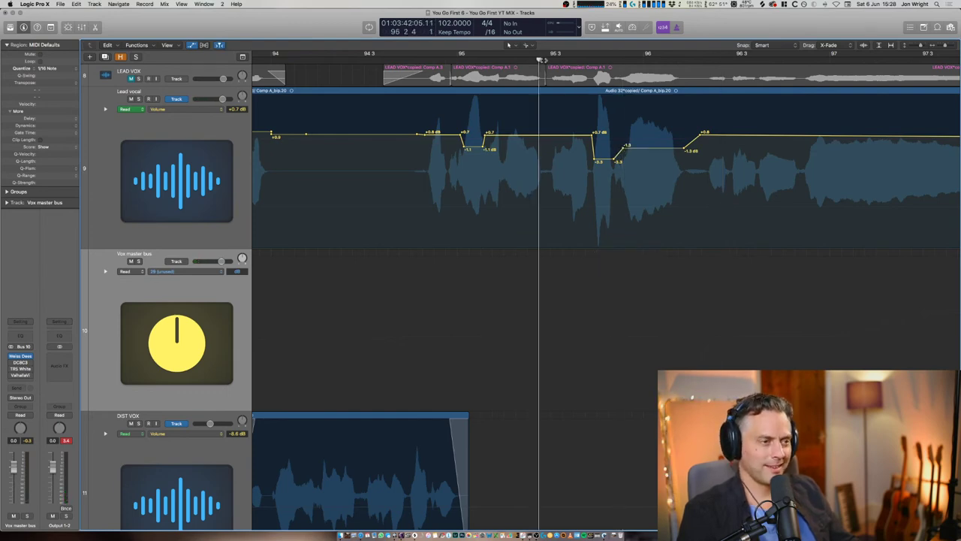
left_click_drag(541, 60, 541, 60)
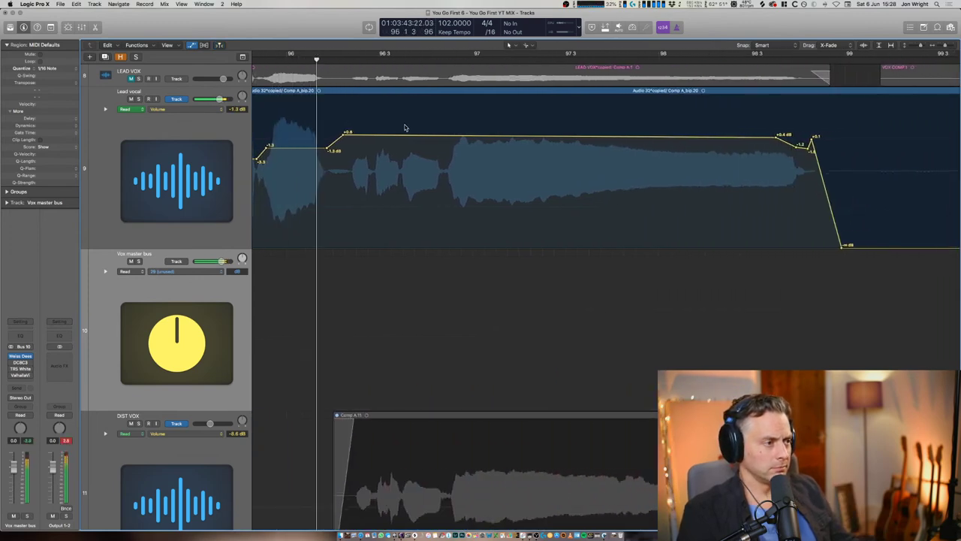
scroll(405, 128, "left", 2)
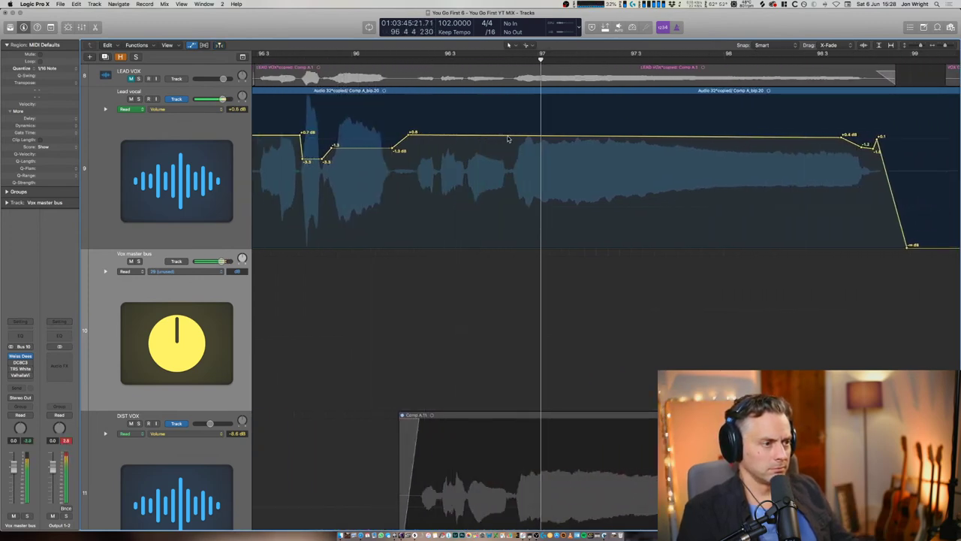
left_click_drag(509, 138, 549, 141)
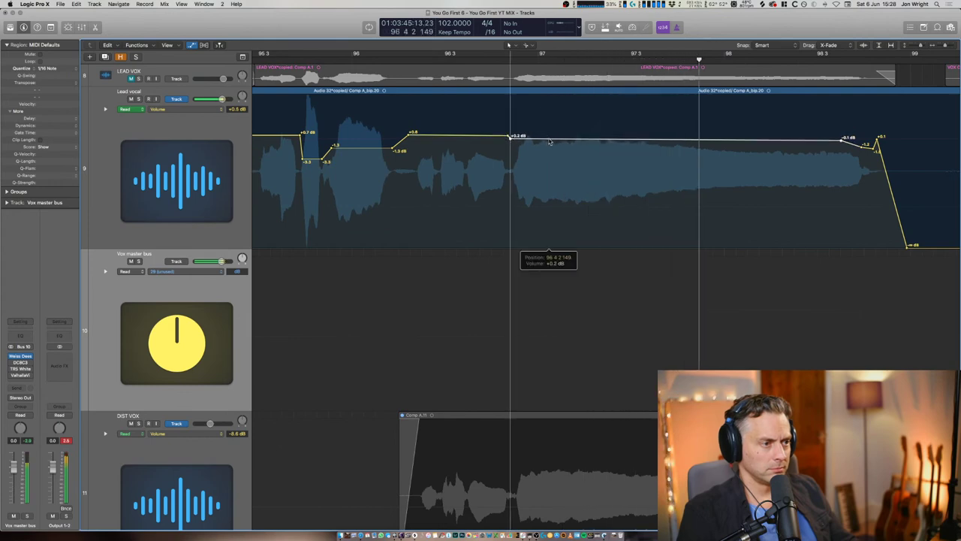
Step: Raise the onset of the bar 100 note to about +1.6 dB and its sustained part to about -8.1 dB, and replay it
scroll(552, 142, "right", 10)
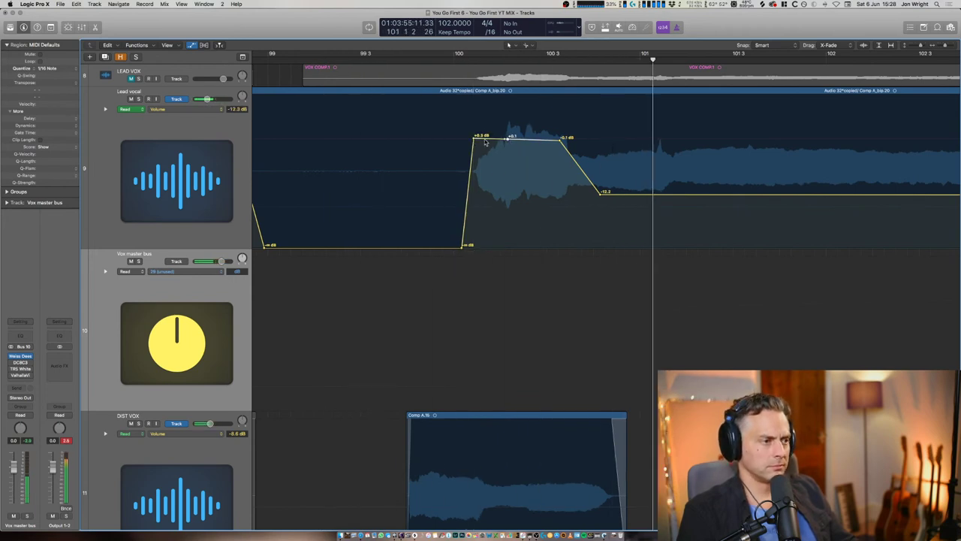
left_click_drag(485, 139, 485, 129)
left_click_drag(661, 194, 661, 181)
key("comma")
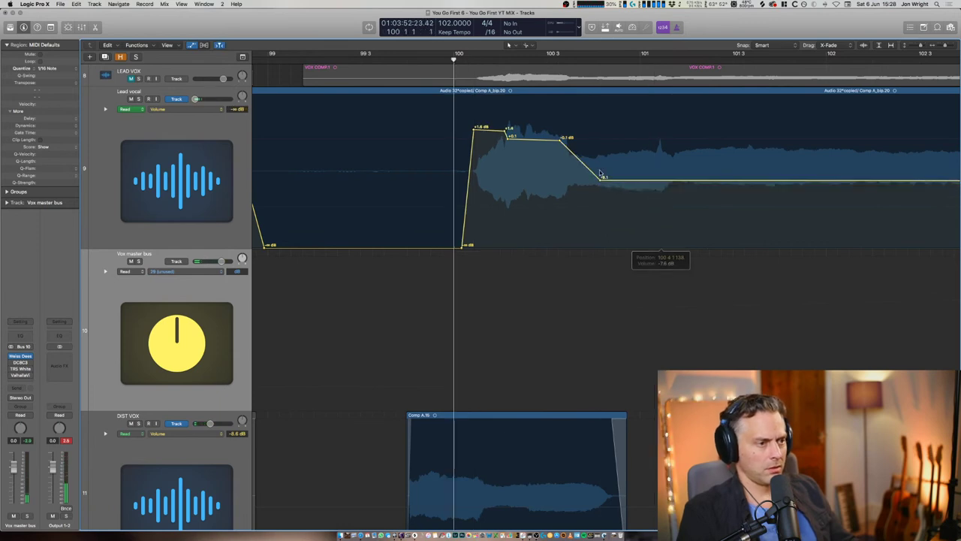
key("space")
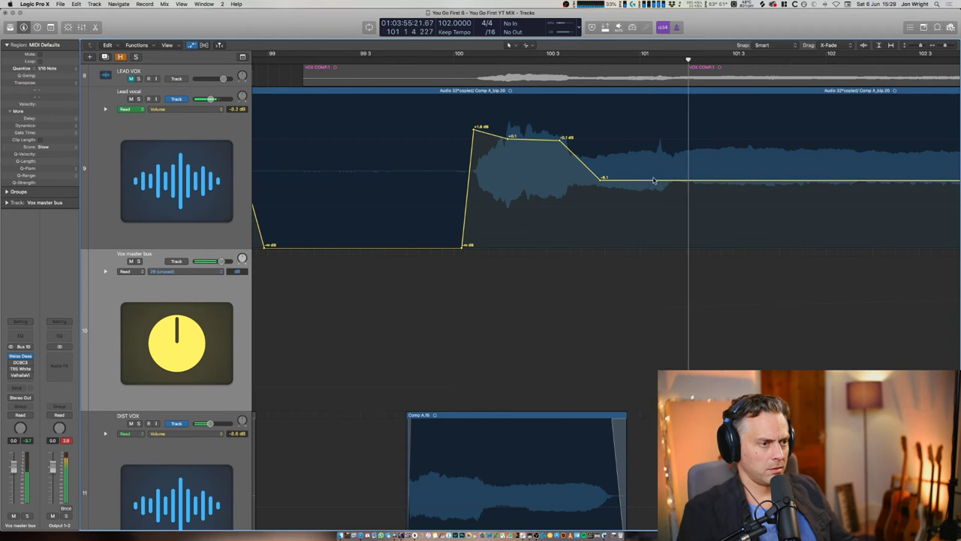
Step: Raise the sustained part of the bar 100 note to about -2.6 dB, replay it, and raise it further to about -0.6 dB
left_click_drag(668, 181, 662, 154)
scroll(647, 163, "left", 3)
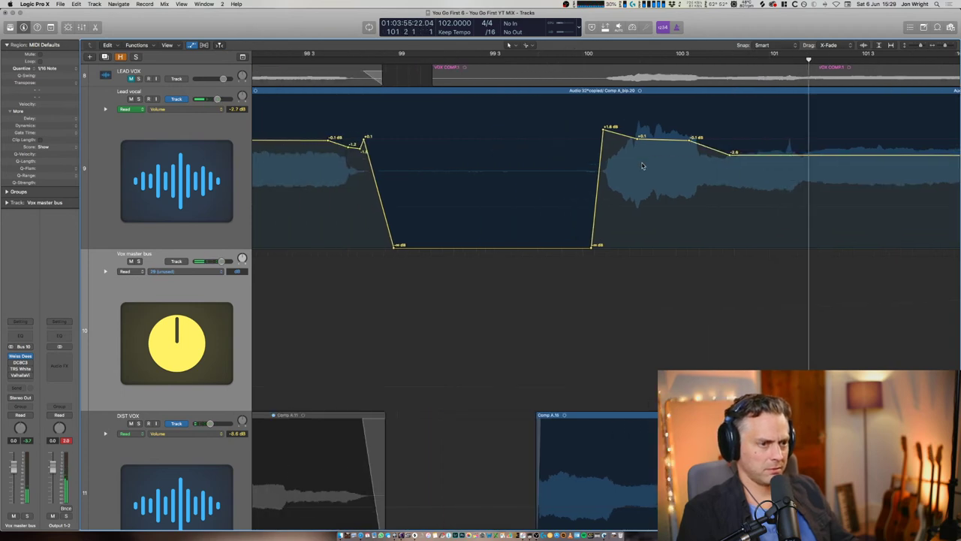
key("comma")
key("space")
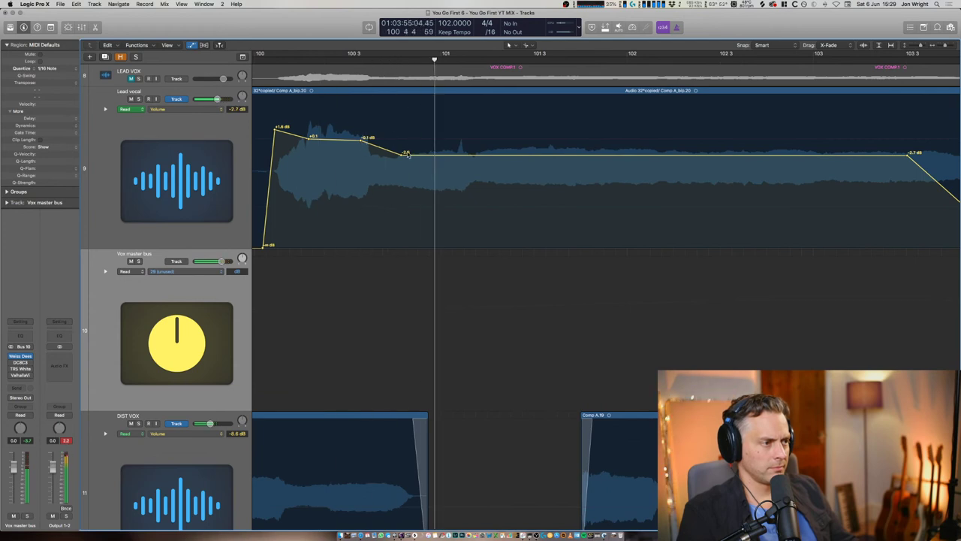
key("space")
left_click_drag(415, 154, 413, 144)
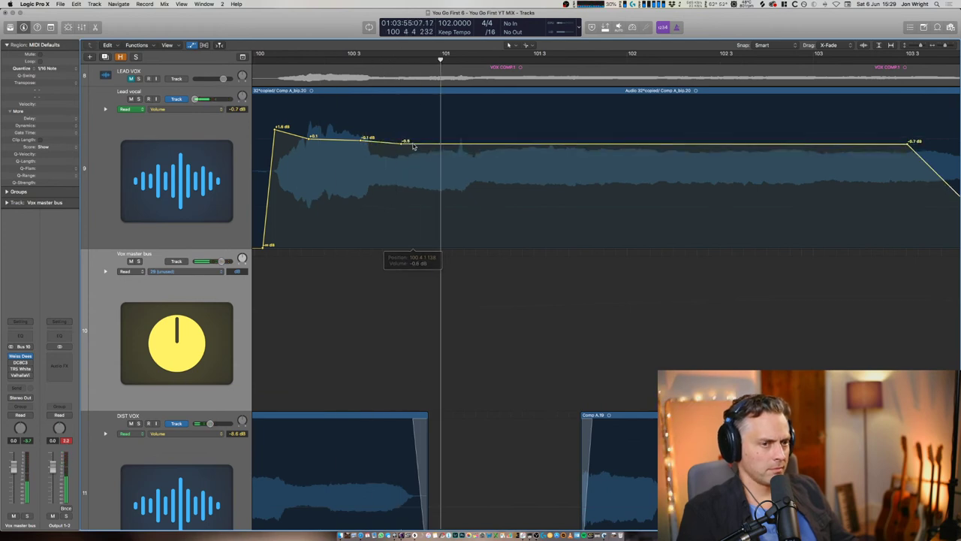
Step: Replay the final sustained note, raise its volume to about +0.7 dB, and start its closing fade slightly further on in bar 103
key("comma")
key("super+Left")
scroll(418, 148, "right", 1)
scroll(429, 152, "left", 3)
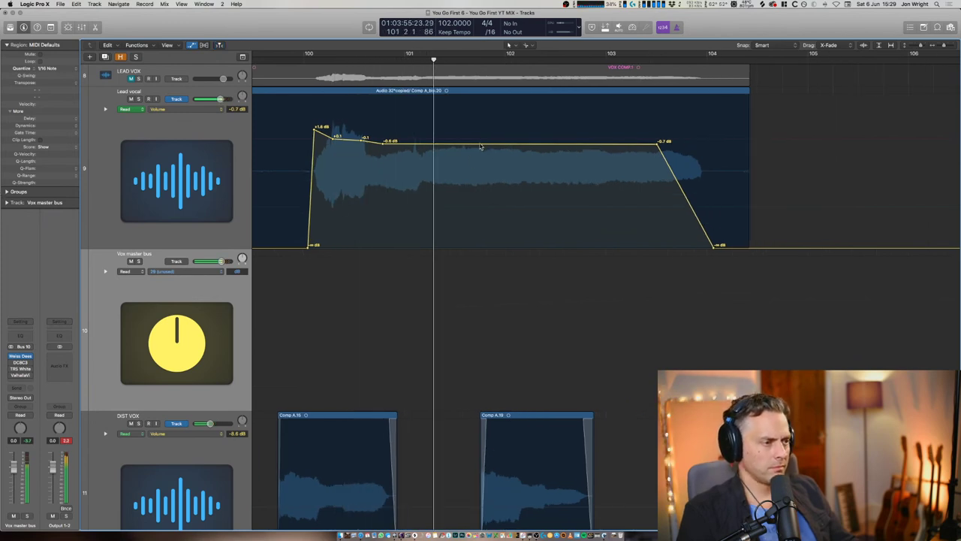
left_click_drag(479, 145, 479, 138)
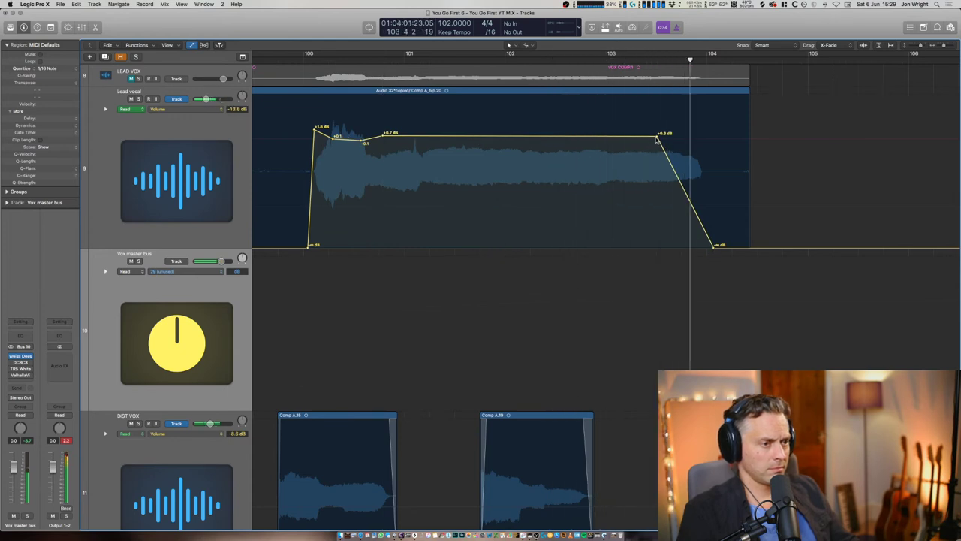
left_click_drag(657, 137, 663, 136)
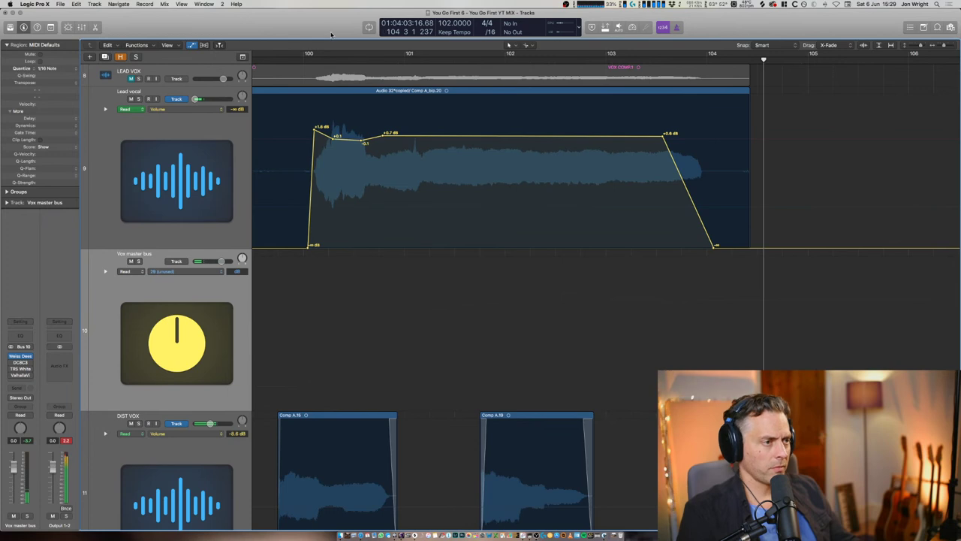
Step: Play the mix from bar 11 with the Vox master bus selected and the entire lead vocal automation in view
left_click(96, 143)
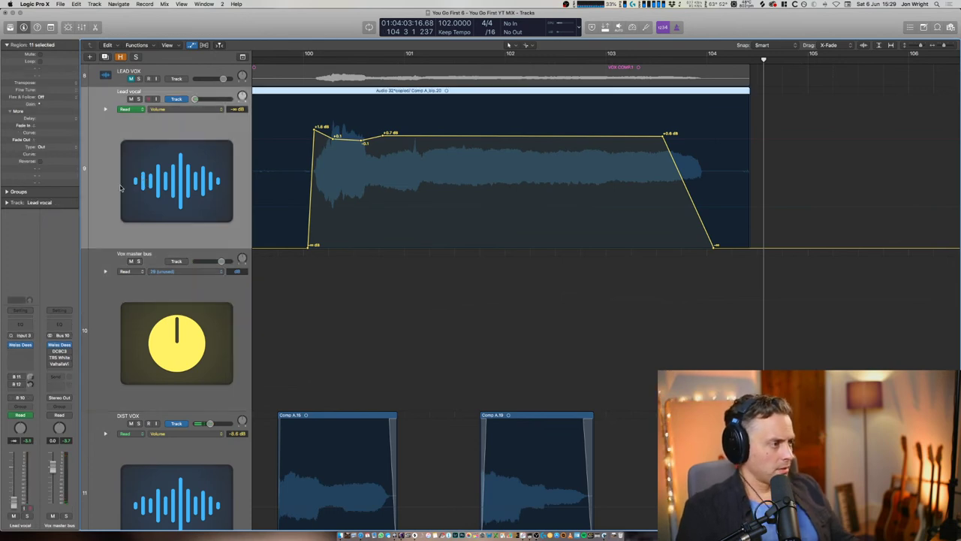
left_click(149, 316)
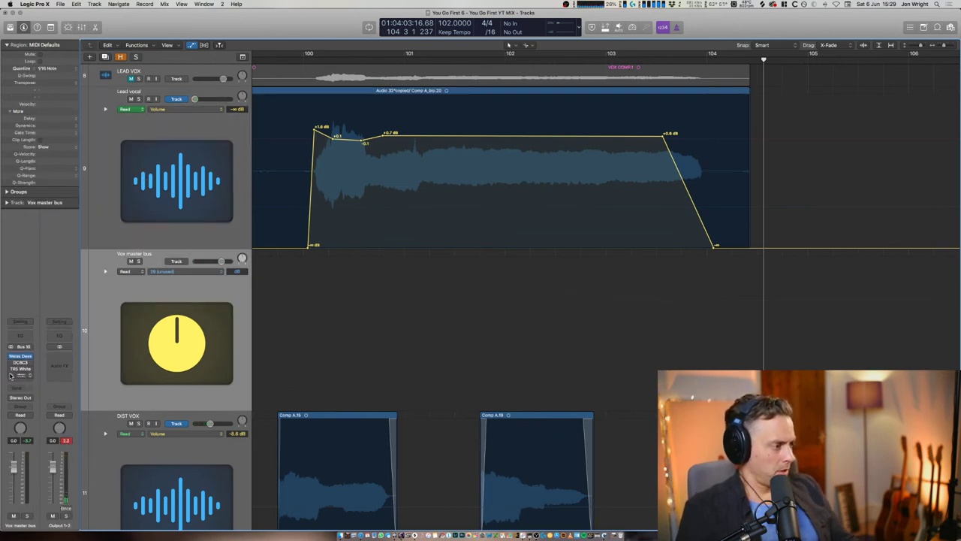
key("super+Left")
key("super+Left")
key("super+Left")
key("super+Left")
key("super+Left")
key("super+Left")
key("super+Left")
key("super+Left")
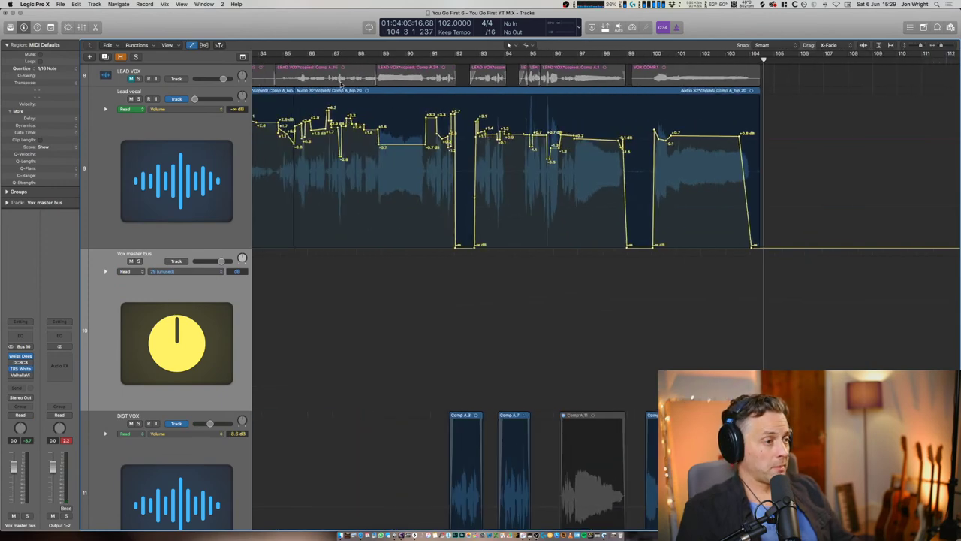
left_click(302, 63)
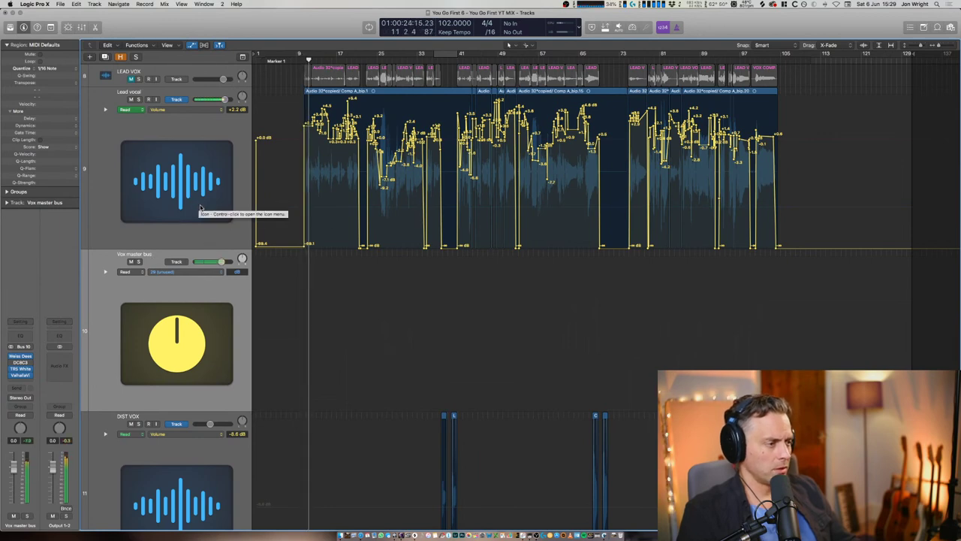
scroll(201, 208, "down", 5)
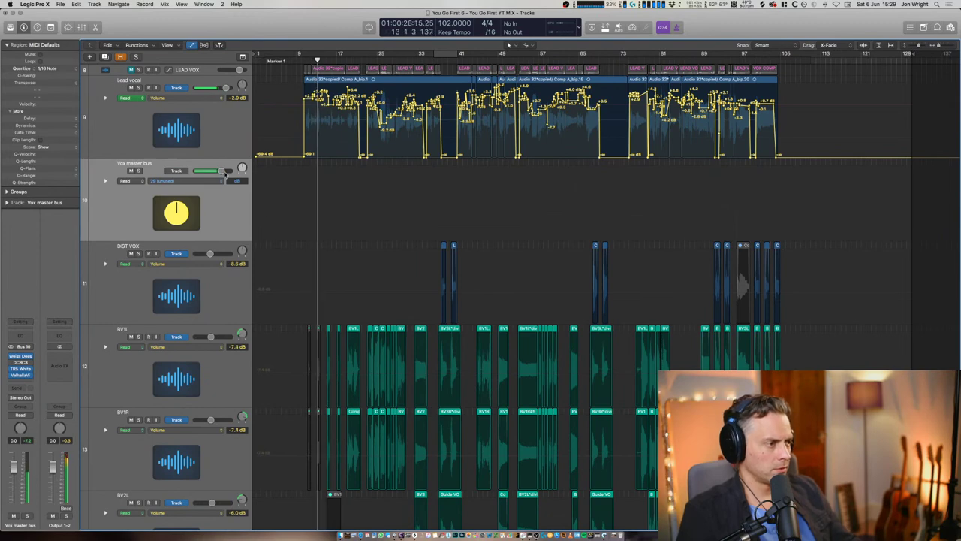
Step: Inspect the TR5 White 2A and DC8C3 compressors on the Vox master bus during playback
left_click(21, 369)
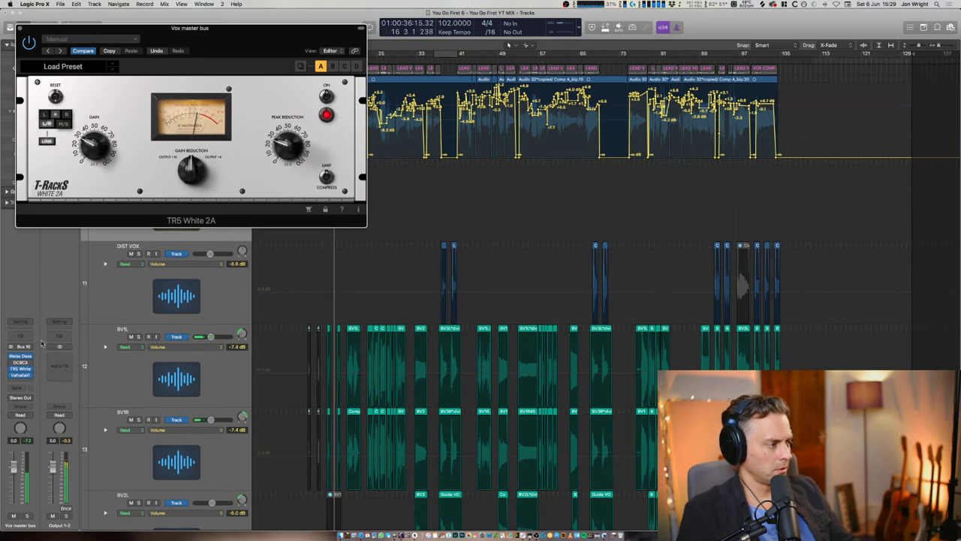
left_click(21, 362)
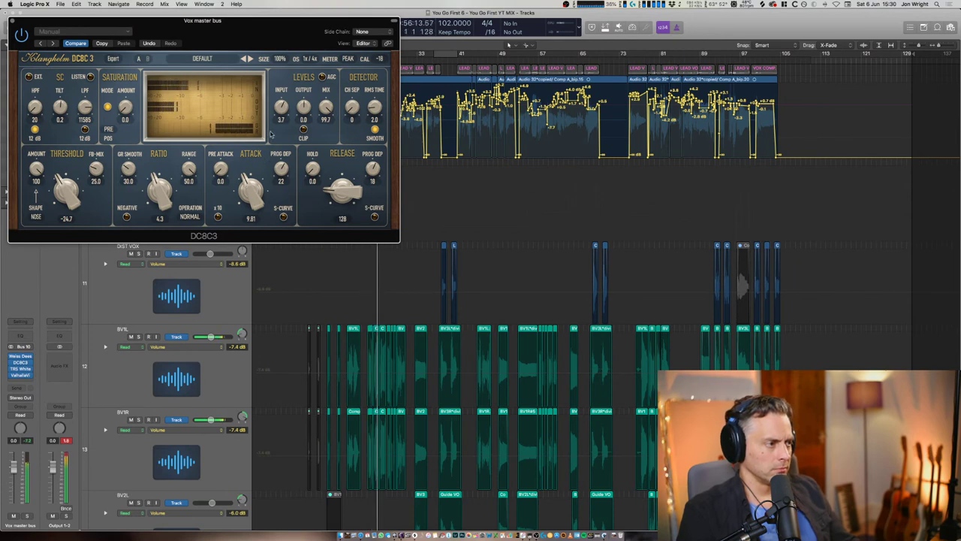
left_click(13, 21)
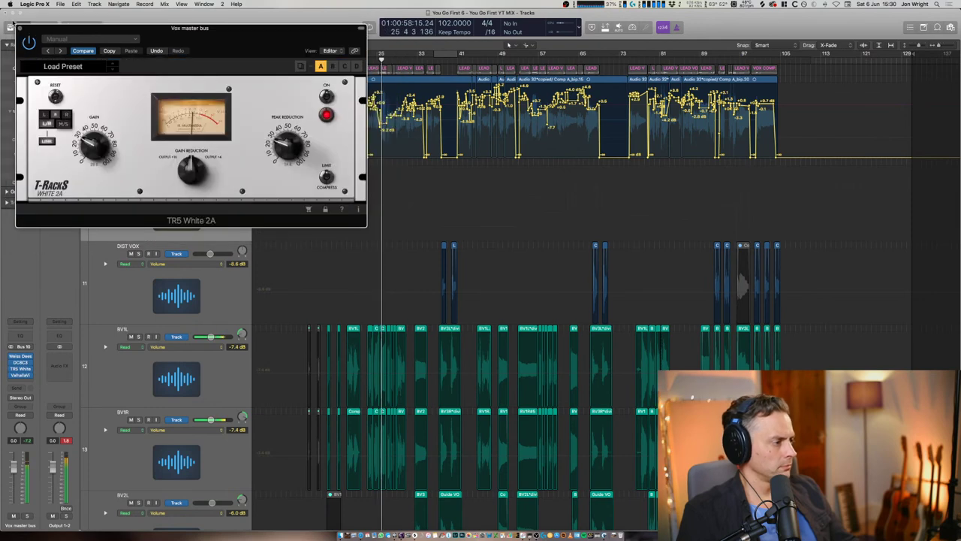
left_click(22, 369)
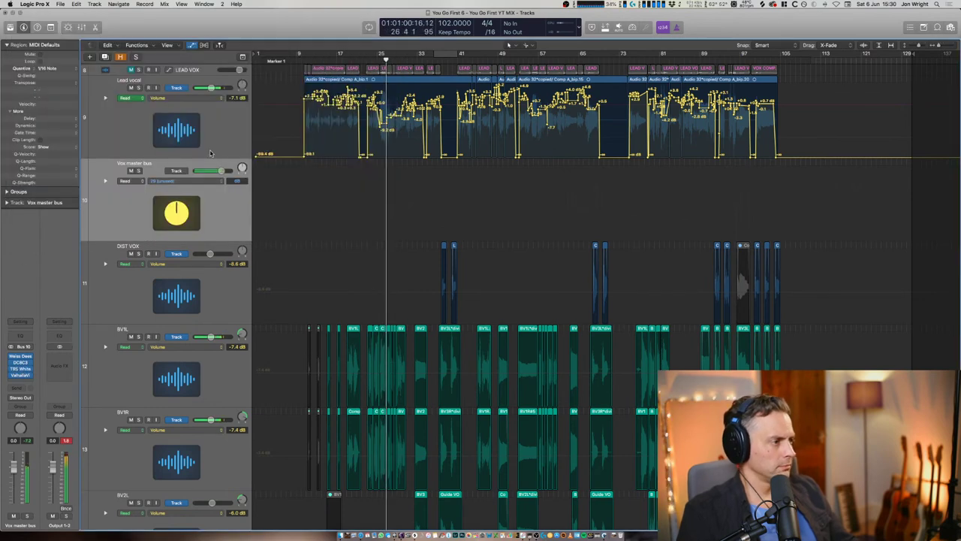
left_click(20, 369)
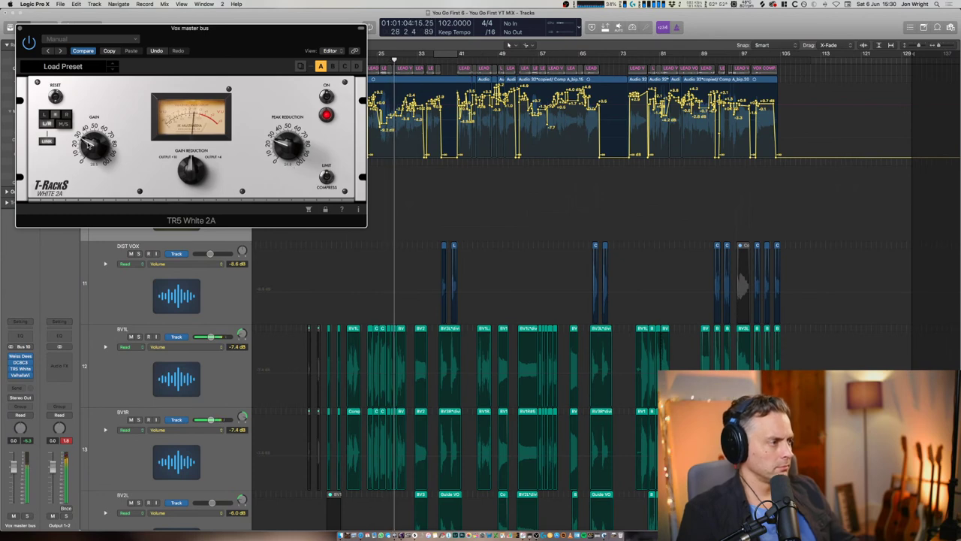
left_click(20, 28)
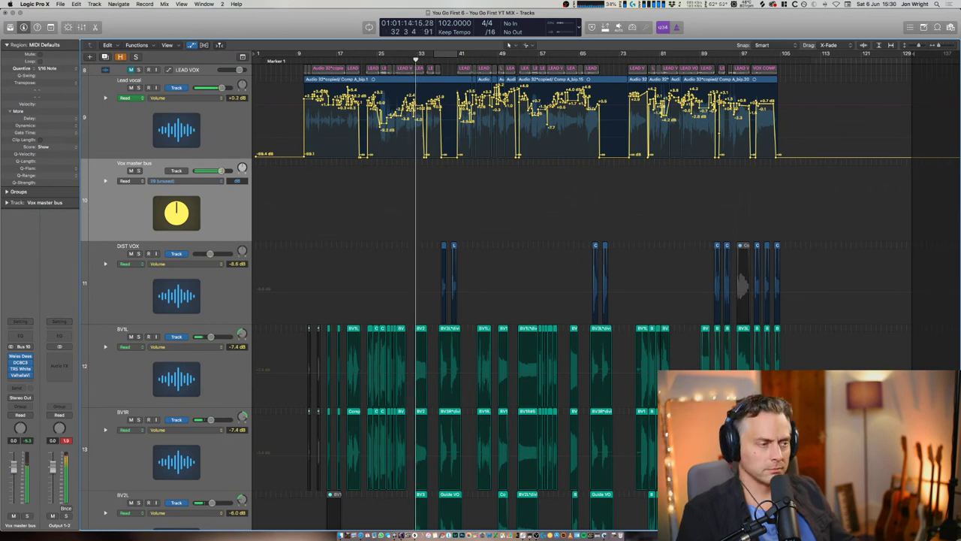
Step: Raise the BVs bus Send 2 automation between bars 37 and 43 to about -15.4 dB and replay the section
scroll(603, 222, "down", 3)
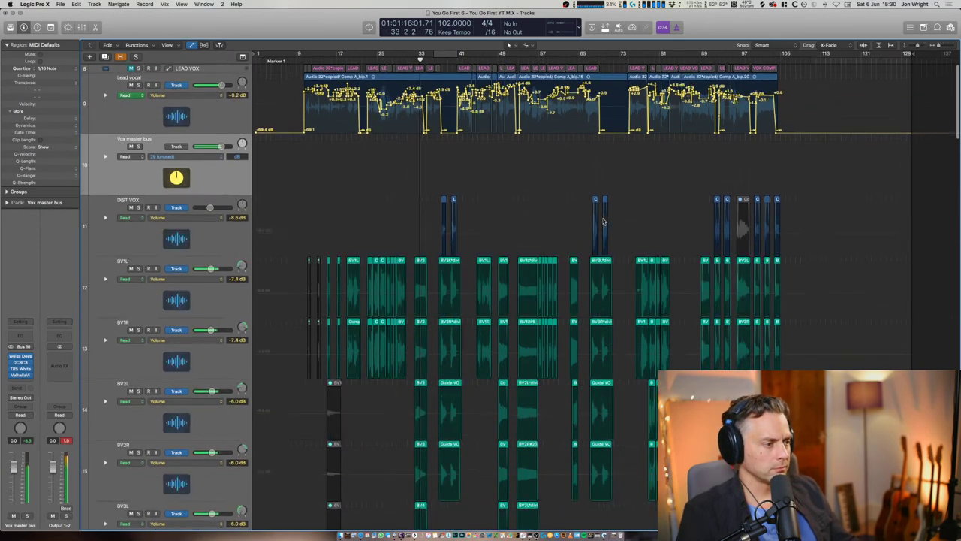
key("super+Up")
key("super+Up")
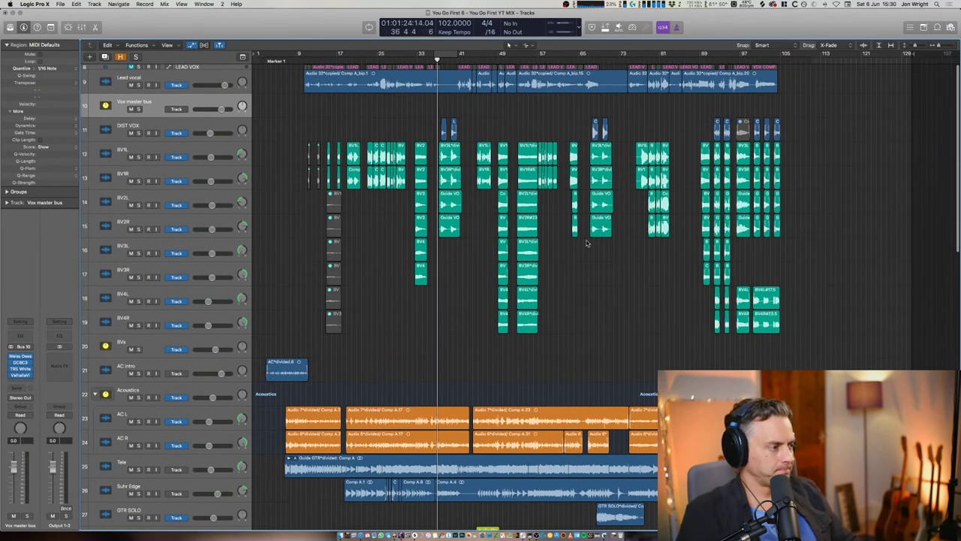
scroll(442, 281, "down", 5)
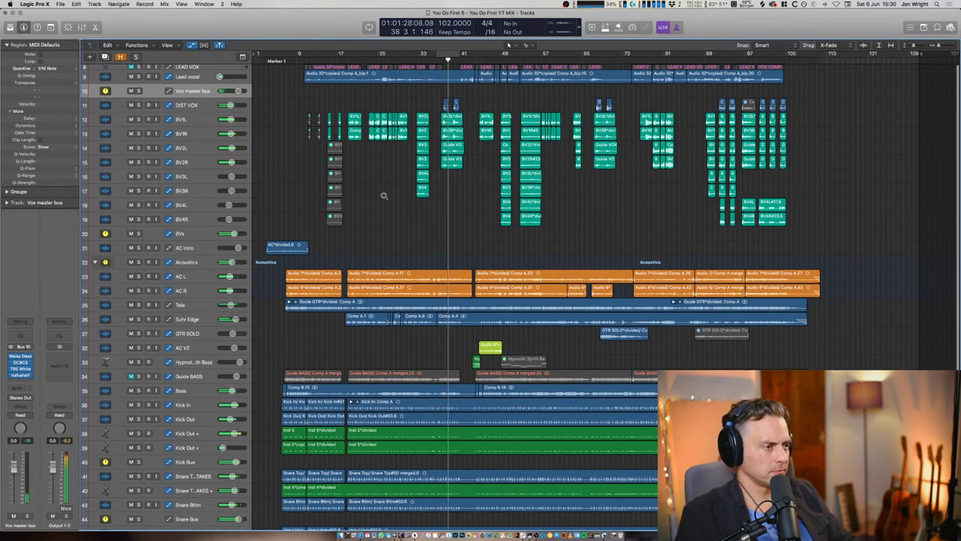
scroll(382, 196, "up", 5)
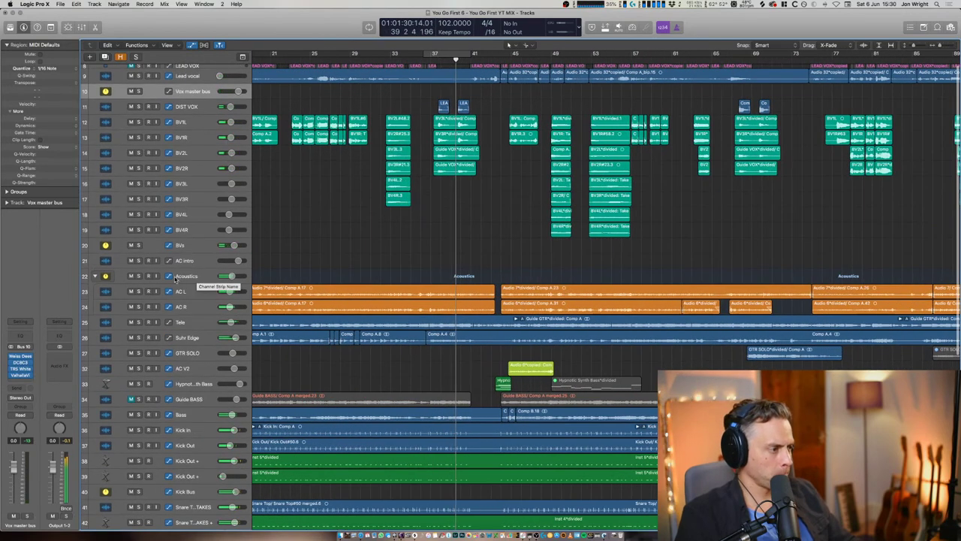
left_click(175, 251)
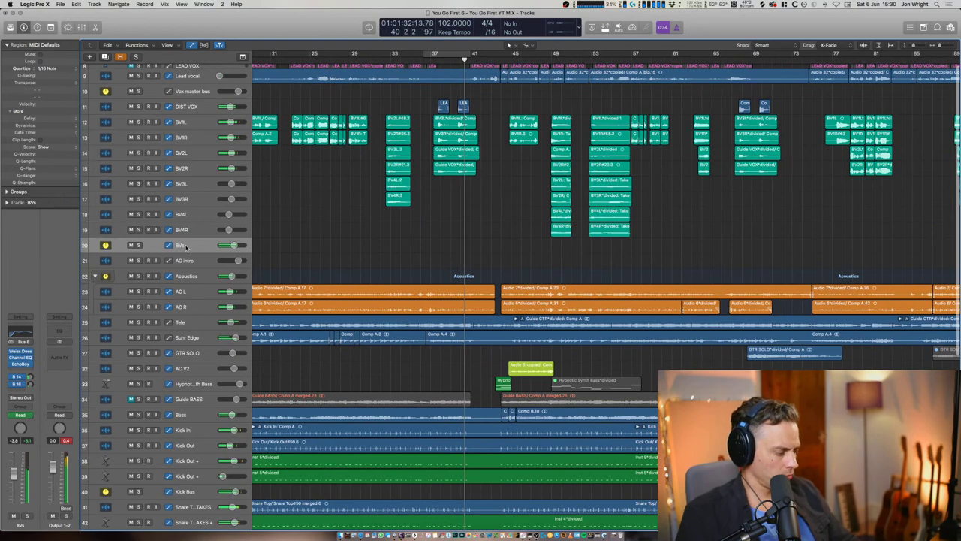
key("a")
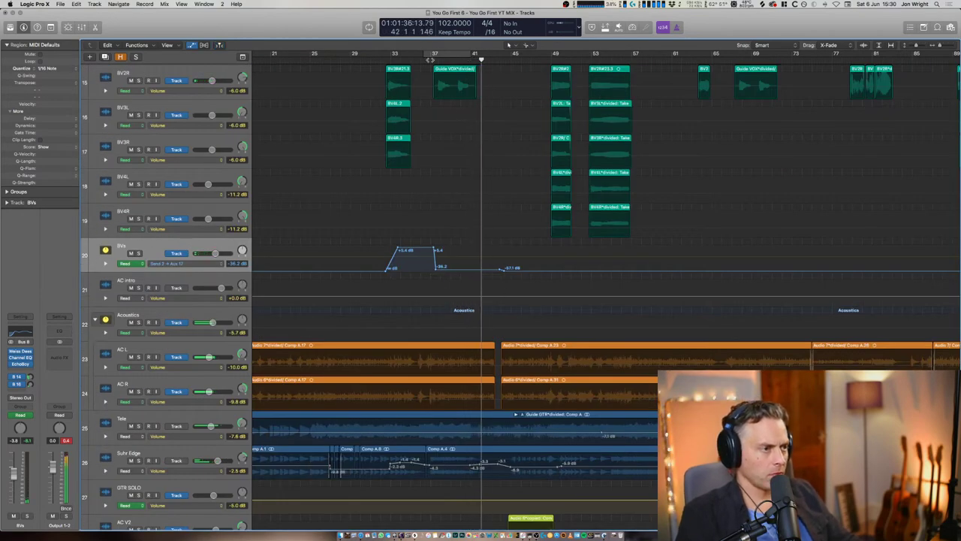
left_click(430, 59)
left_click_drag(467, 260, 466, 265)
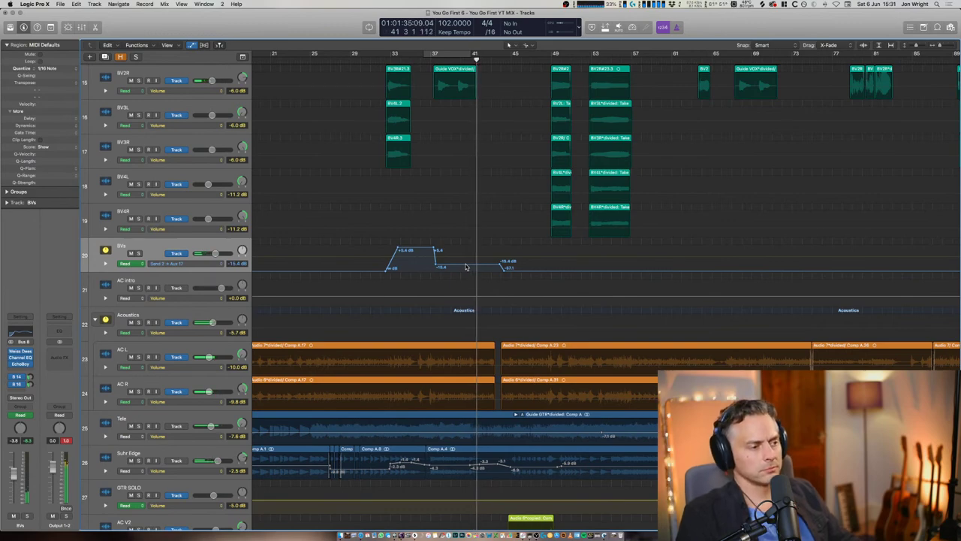
Step: Raise the dipped lead vocal note late in beat 2 of bar 41 to about -4.1 dB and replay from bar 40
scroll(470, 135, "up", 5)
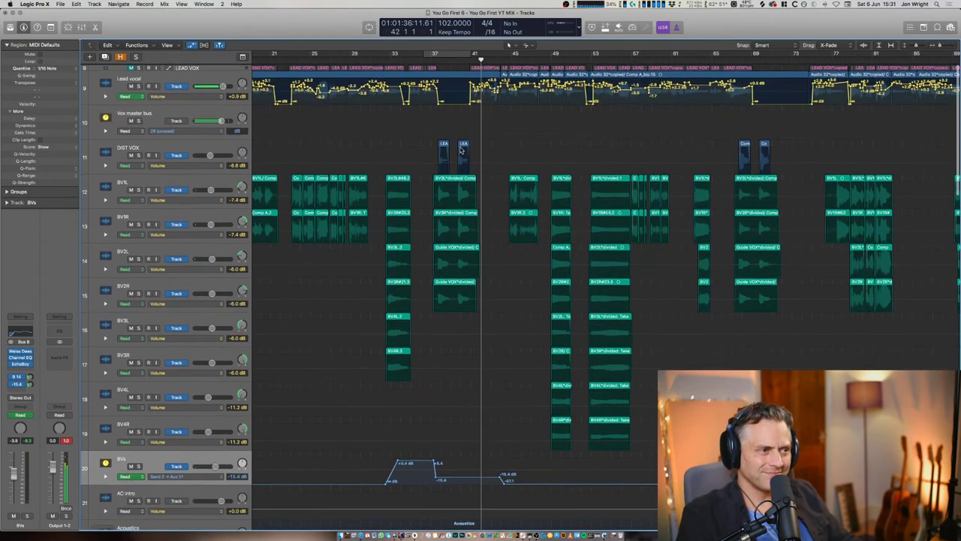
key("comma")
key("comma")
scroll(485, 116, "up", 5)
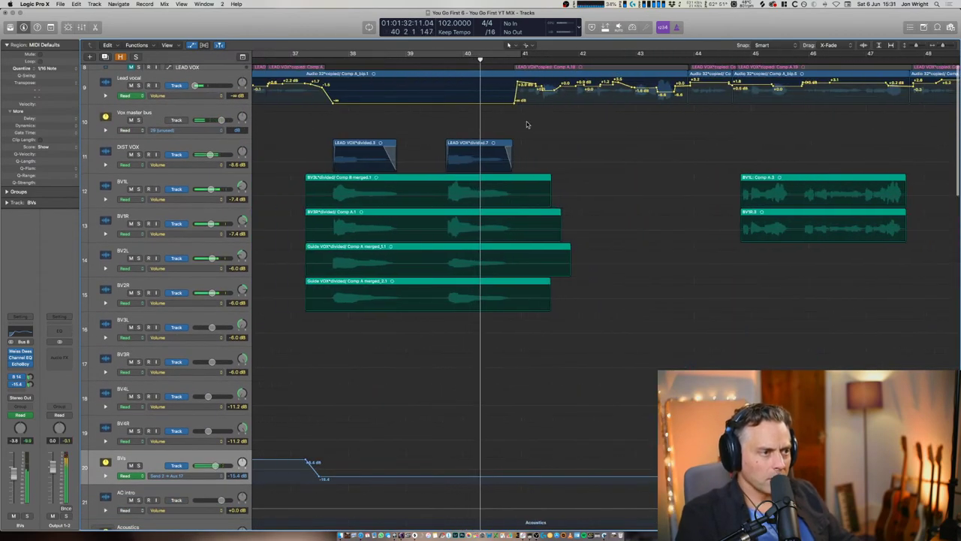
scroll(527, 124, "up", 4)
scroll(527, 125, "up", 5)
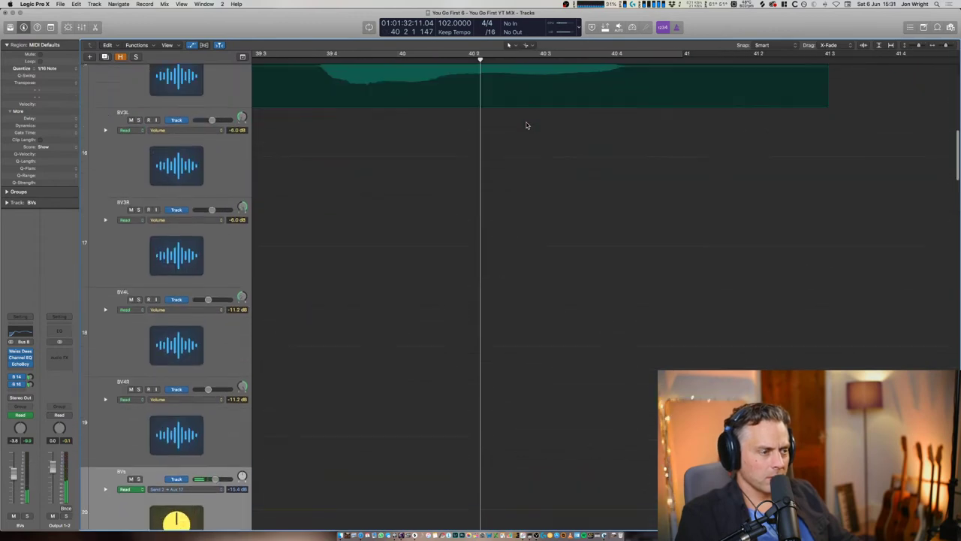
scroll(528, 124, "up", 8)
scroll(524, 125, "right", 5)
scroll(454, 122, "down", 1)
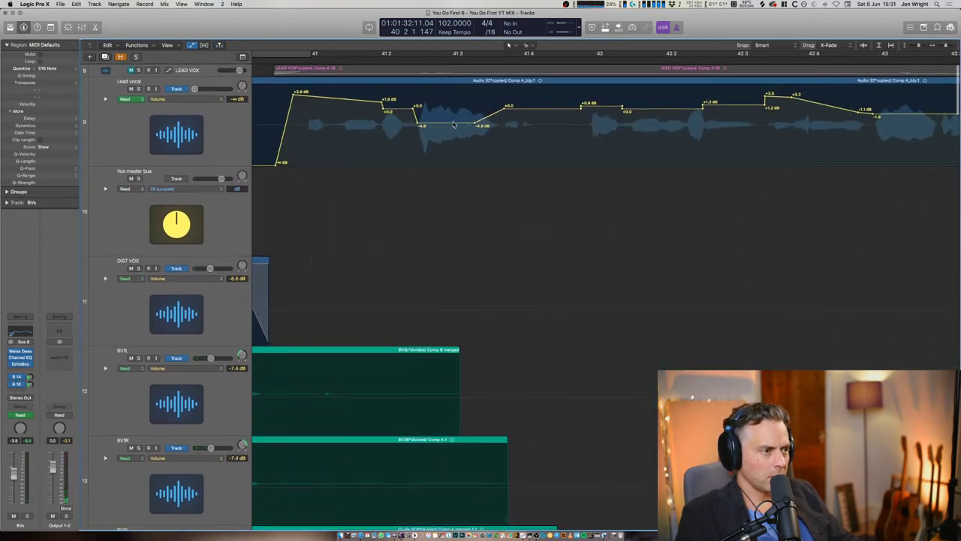
scroll(453, 123, "left", 6)
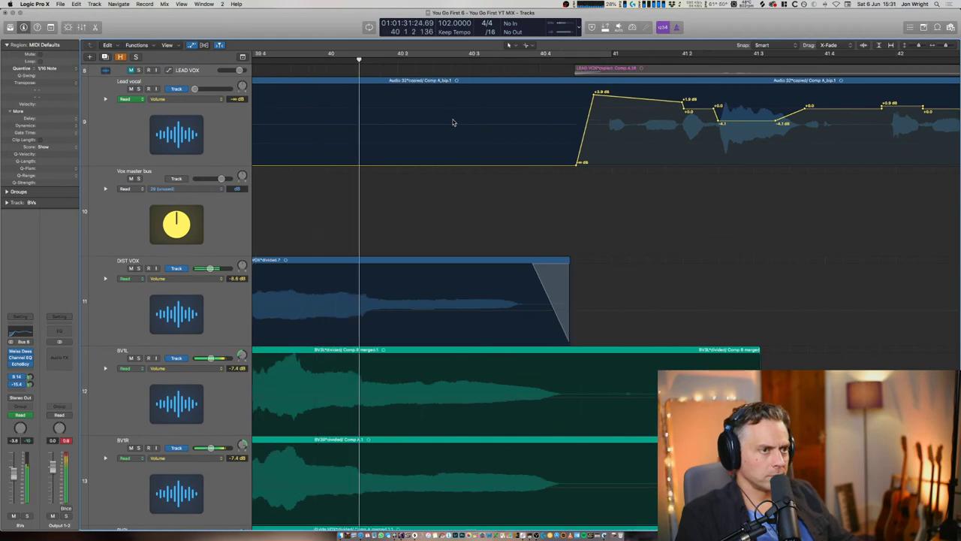
Step: Raise that bar 41 dip to about +0.1 dB and the volume just before it to about +1.0 dB, and replay them
scroll(453, 123, "right", 4)
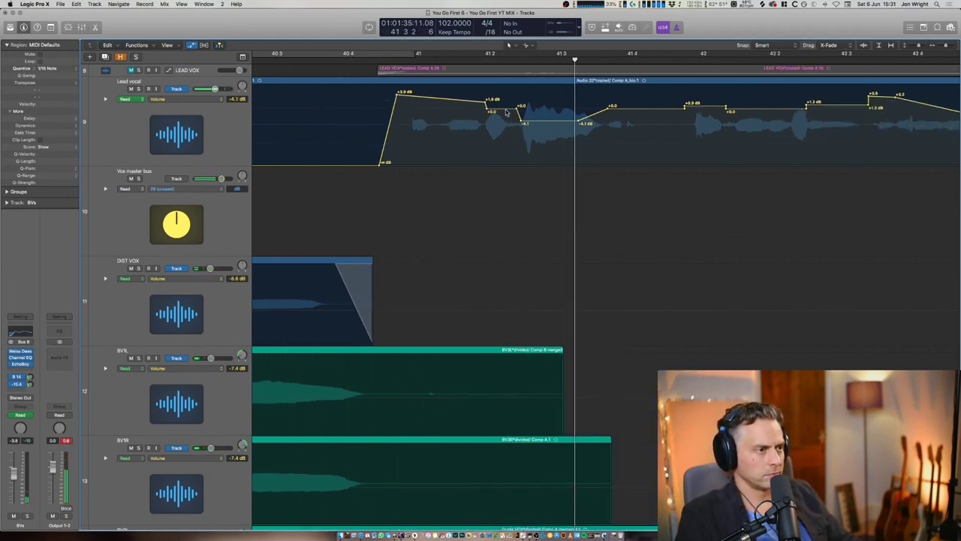
left_click_drag(503, 109, 549, 109)
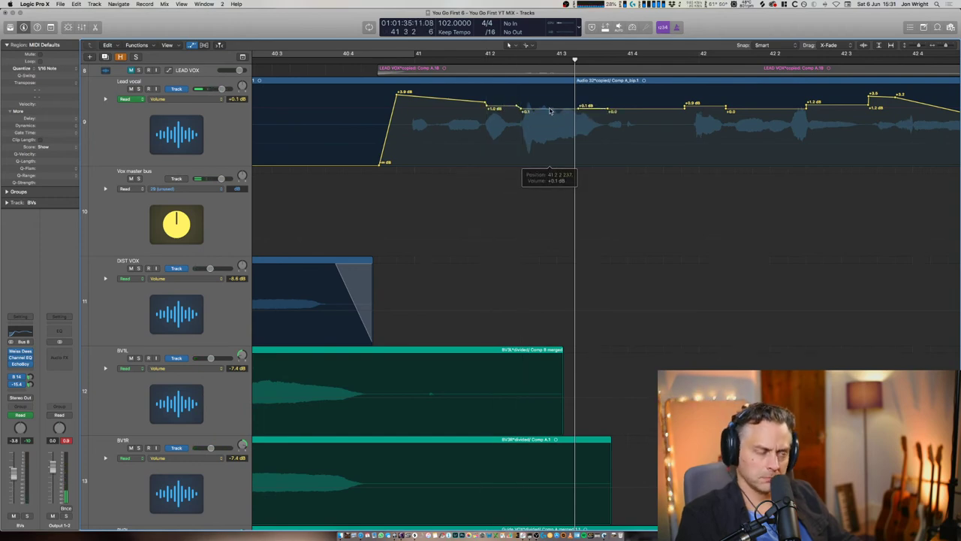
key("space")
scroll(551, 111, "right", 6)
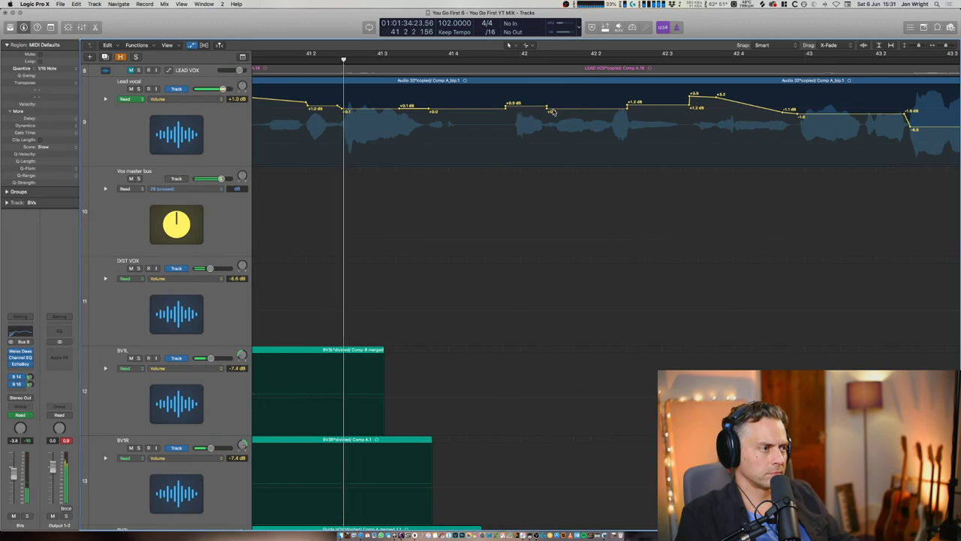
scroll(321, 111, "left", 5)
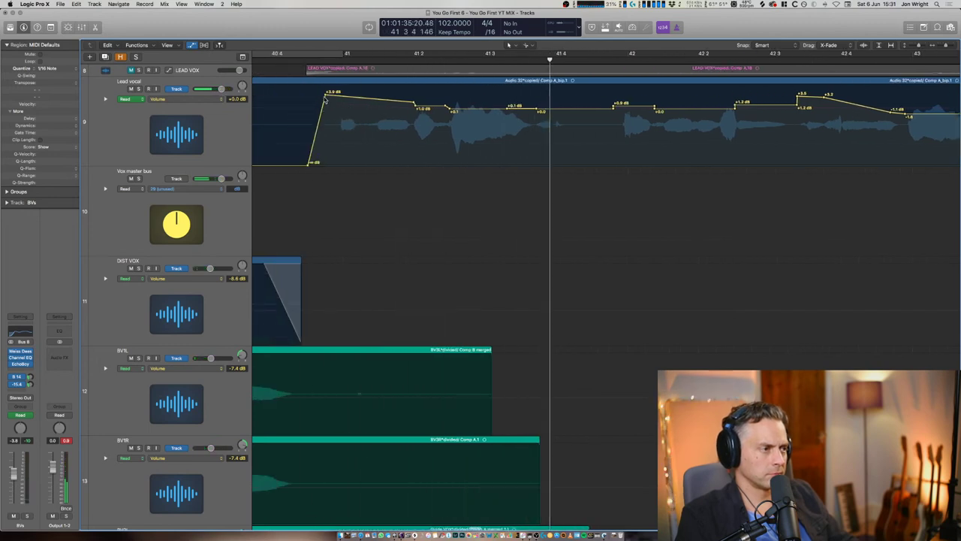
Step: Try the bar 41 phrase onset at about +1.0 dB, replay it, and raise the onset to about +3.5 dB
left_click_drag(326, 95, 364, 105)
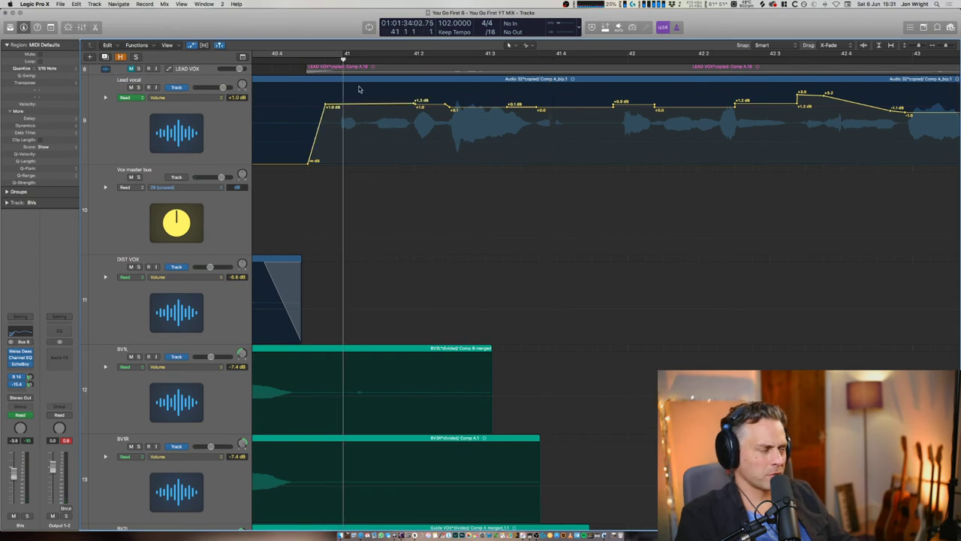
key("space")
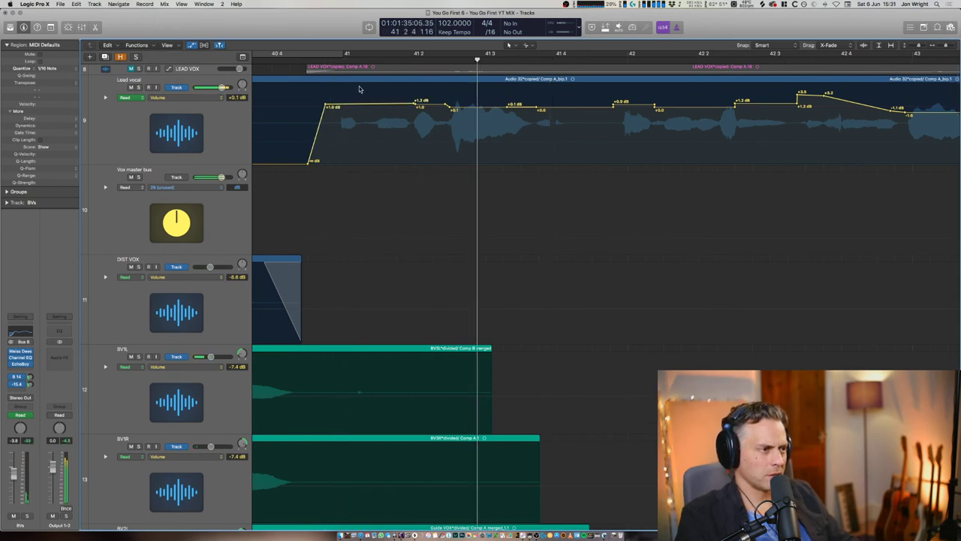
left_click_drag(325, 105, 326, 95)
key("space")
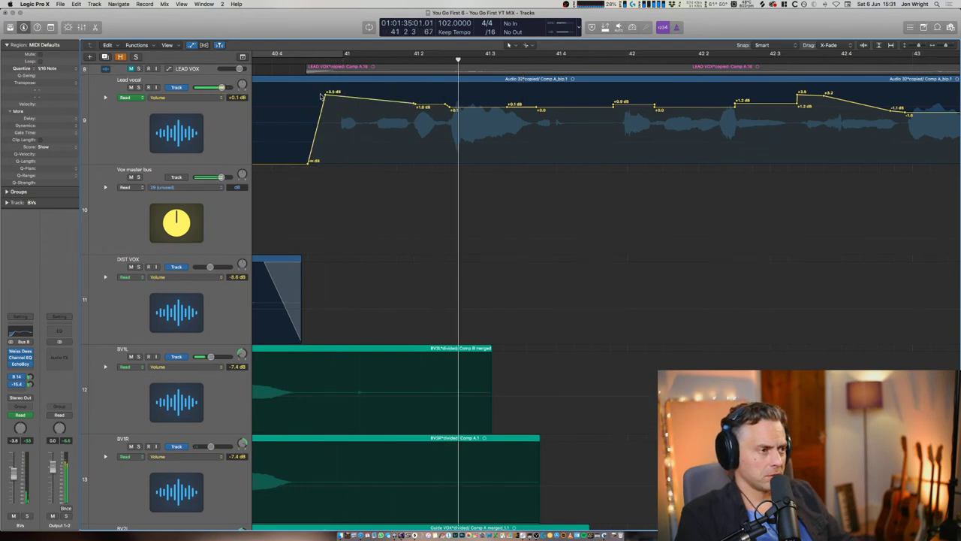
key("space")
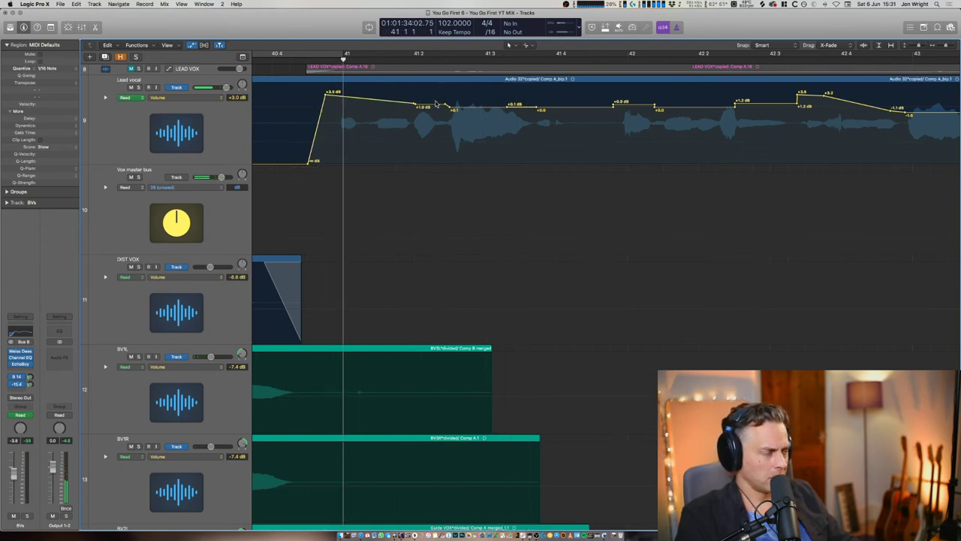
Step: Add a small volume dip on the lead vocal word at bar 41 beat 2, replay it, and set the dip to about +0.1 dB
key("space")
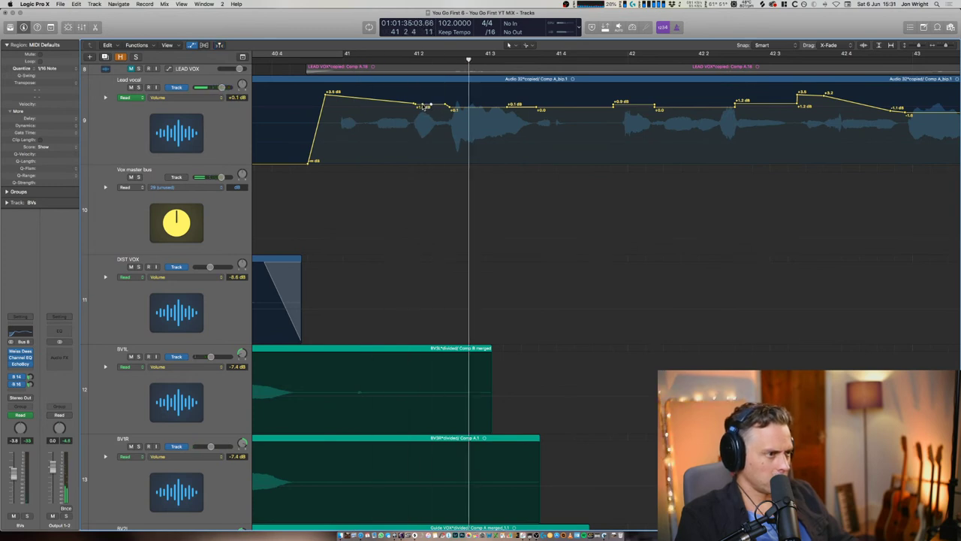
left_click_drag(422, 105, 424, 113)
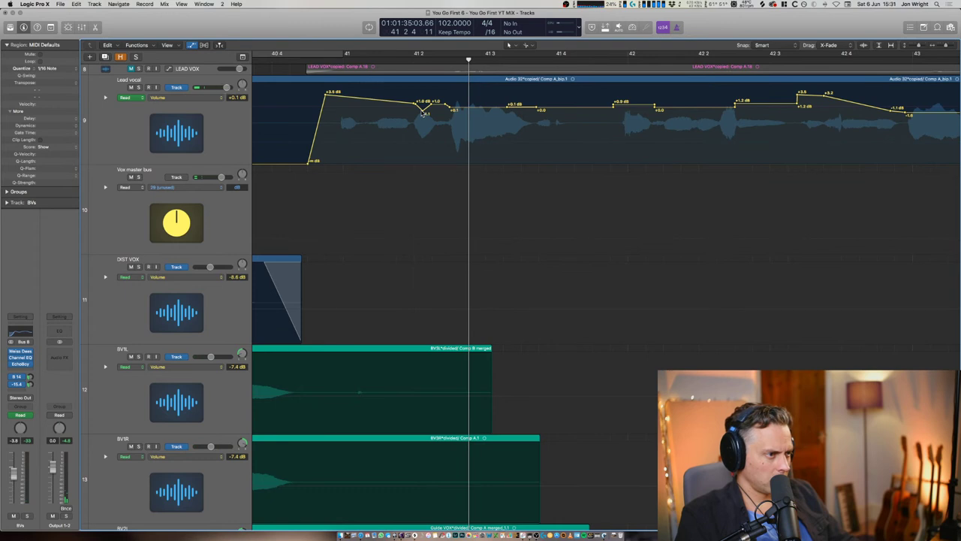
key("space")
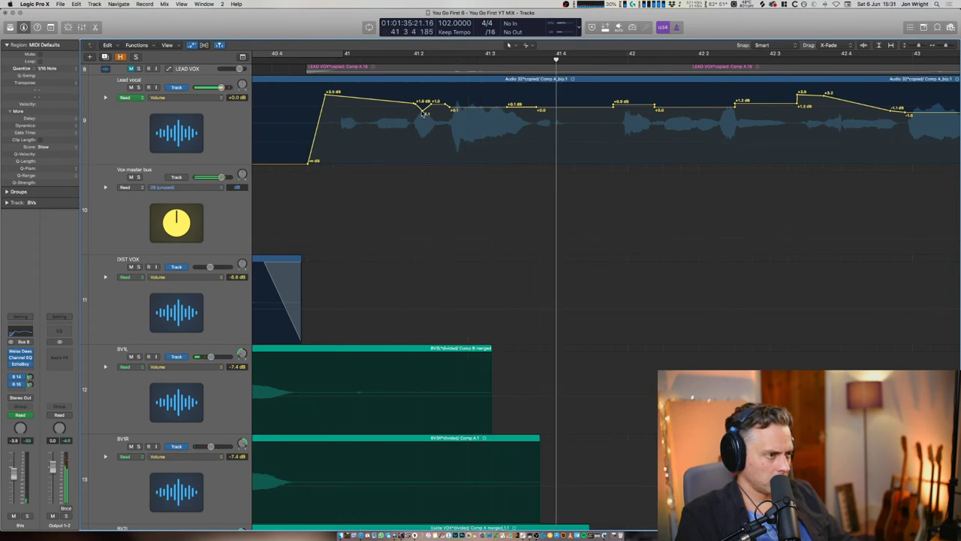
left_click(424, 111)
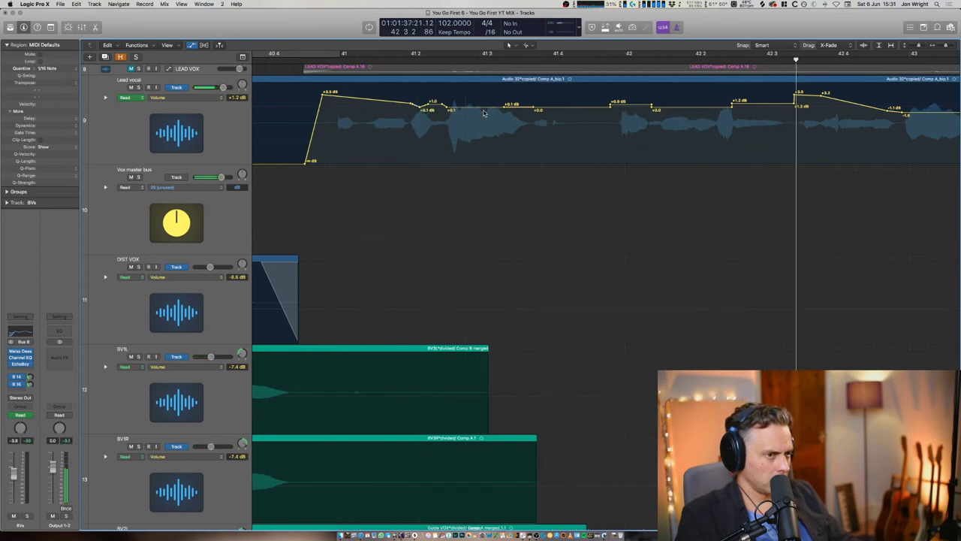
Step: Listen on through the lead vocal from bar 42 to bar 49, checking its volume automation phrase by phrase
key("super+Left")
key("super+Left")
key("super+Left")
key("super+Left")
scroll(517, 124, "right", 5)
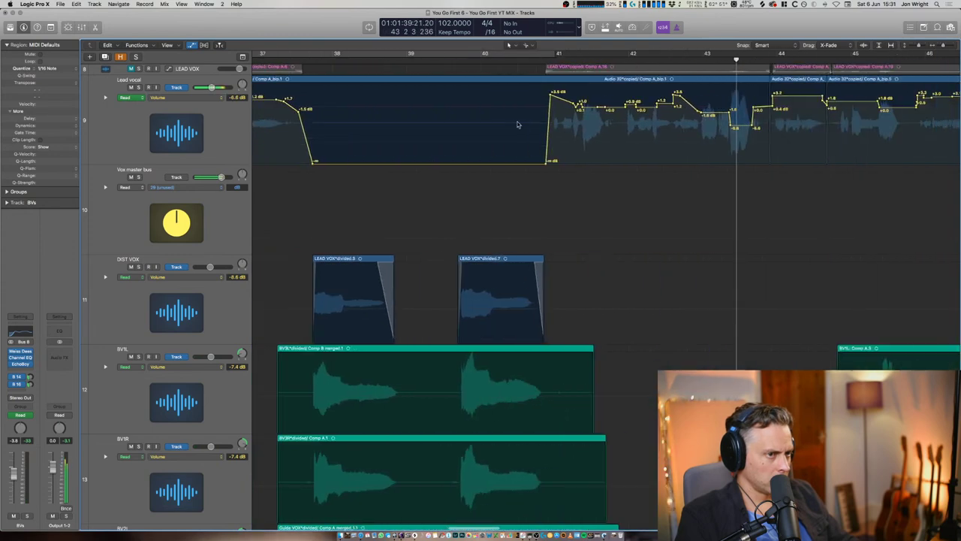
key("super+Left")
key("super+Left")
key("super+Left")
key("super+Left")
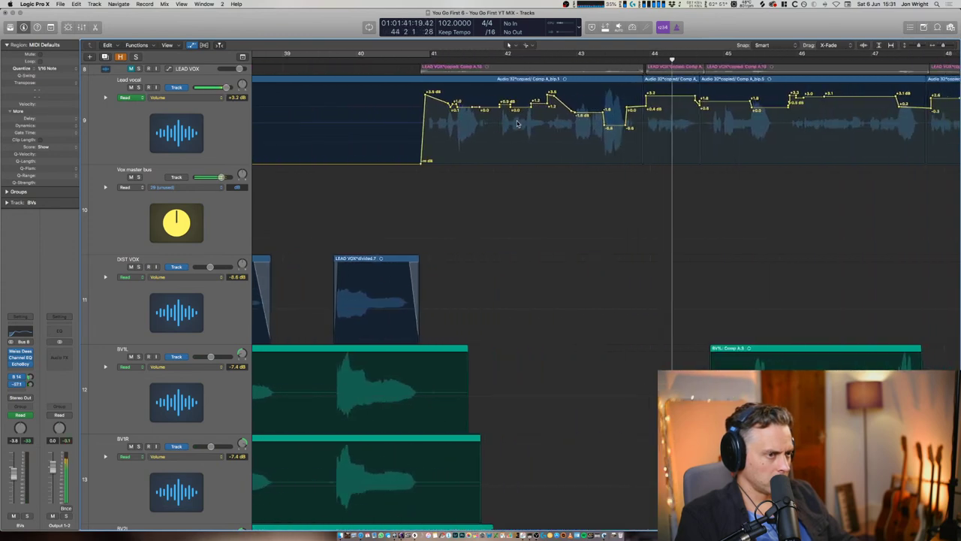
key("super+Up")
scroll(613, 127, "right", 3)
scroll(613, 126, "right", 4)
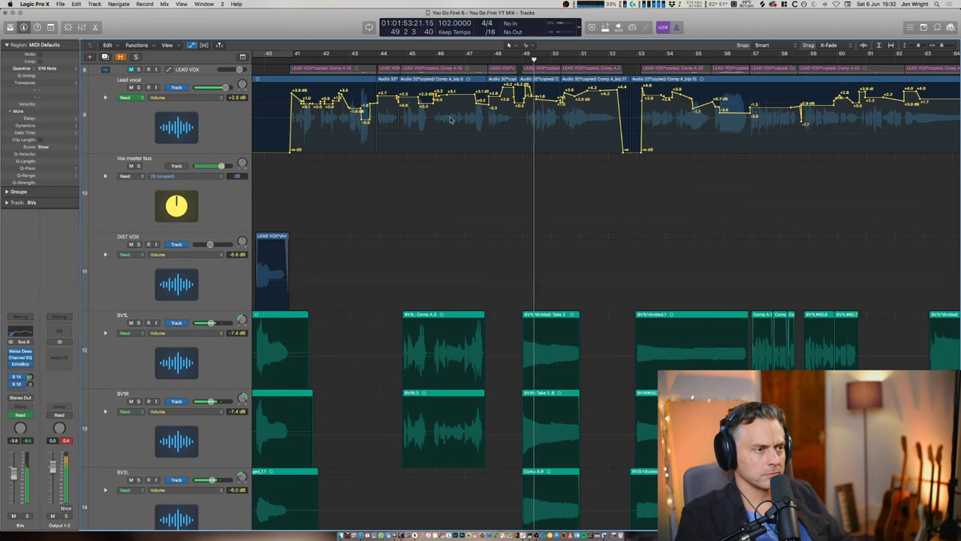
Step: Show a Volume automation lane beneath the BVs send automation and replay the mix from about bar 43
scroll(414, 150, "down", 8)
key("super+Up")
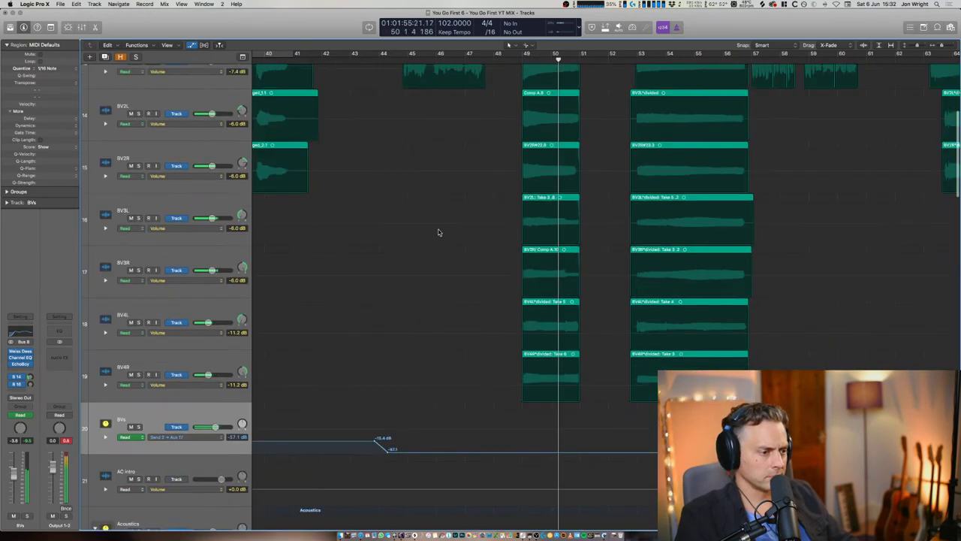
left_click(106, 438)
key("shift+comma")
scroll(210, 408, "down", 6)
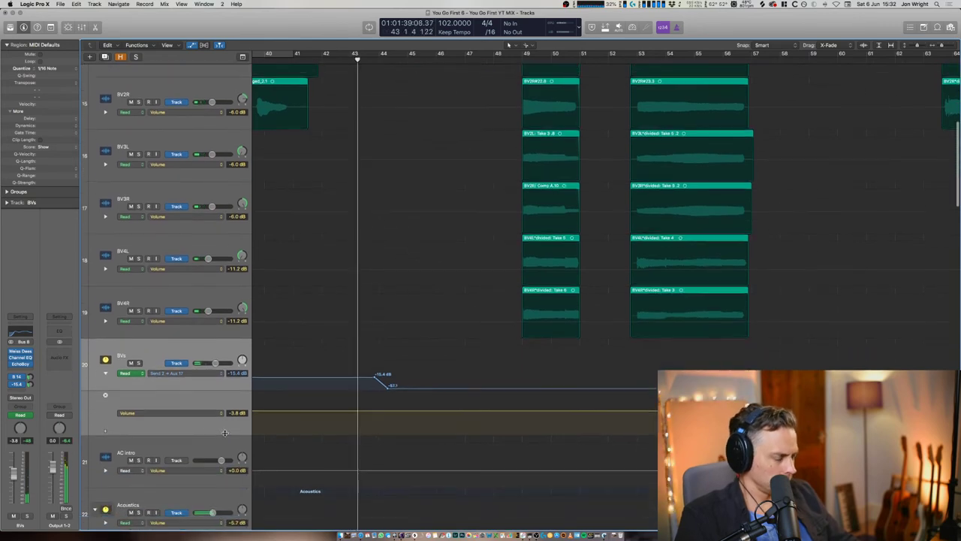
scroll(210, 407, "down", 2)
key("super+Down")
key("super+Right")
key("super+Right")
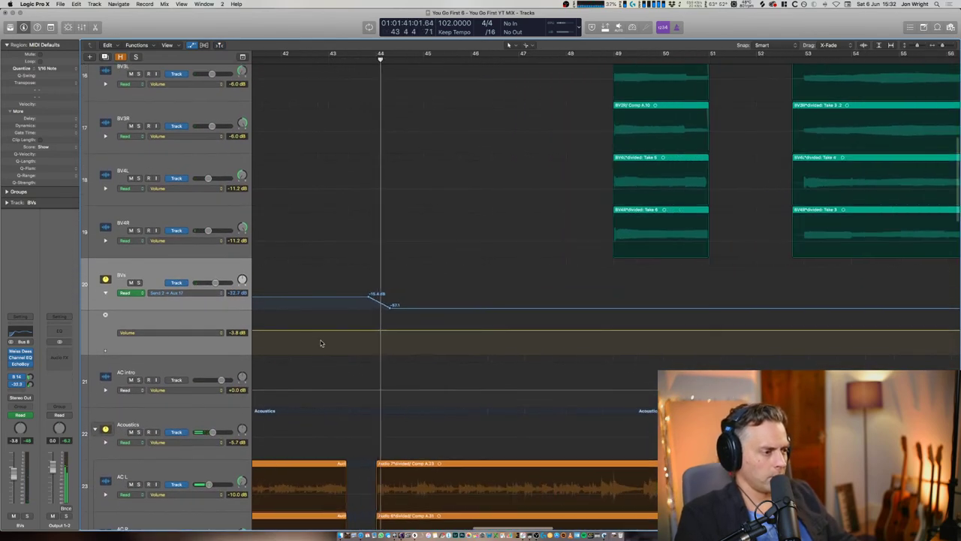
key("super+Down")
key("super+Down")
key("super+Left")
scroll(386, 240, "up", 10)
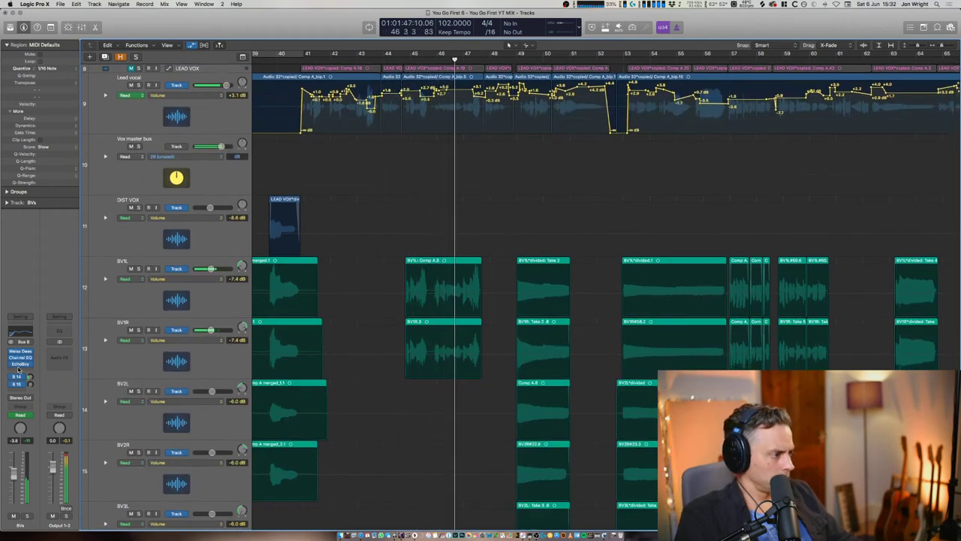
Step: Set the DC8C 3 threshold on the Vox master bus to about -15.0 and check the bus's TR5 White 2A compressor
left_click(150, 172)
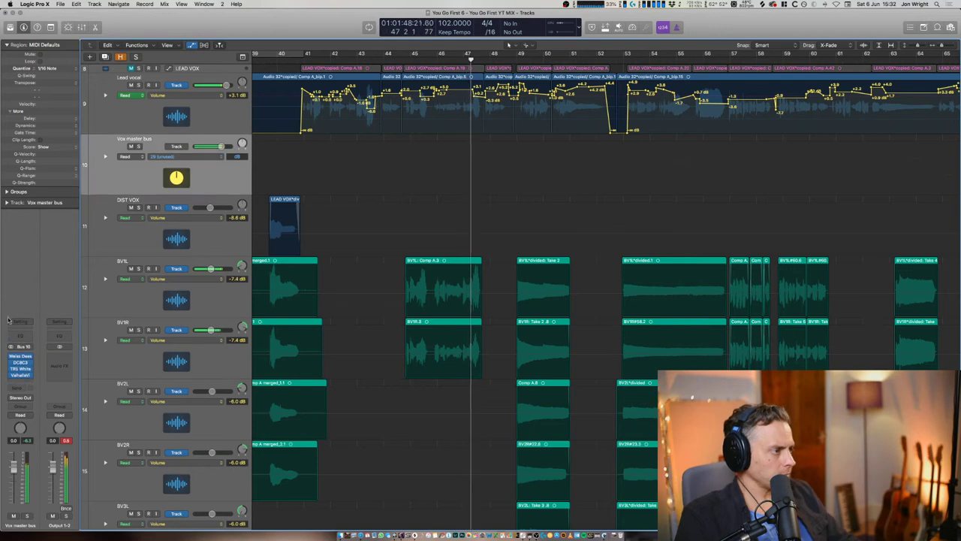
left_click(21, 362)
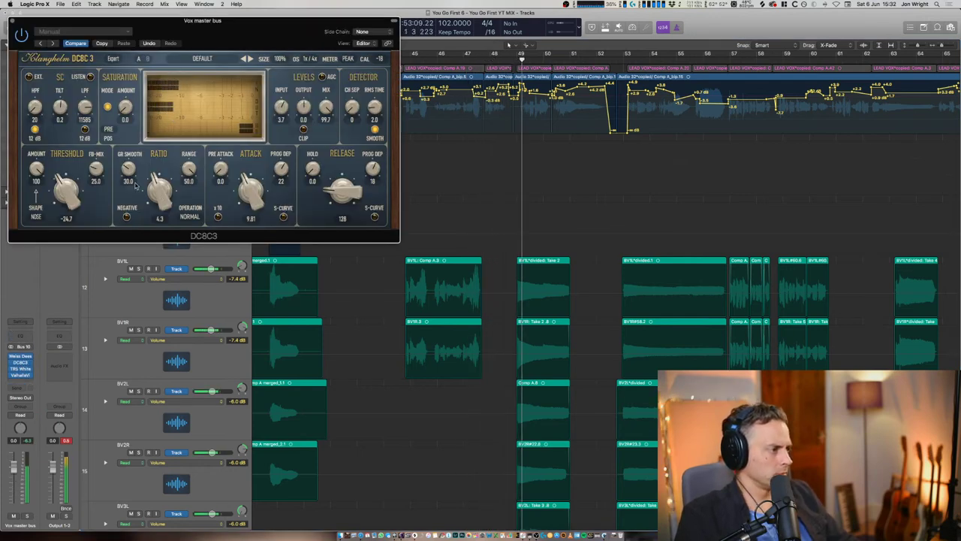
left_click_drag(66, 188, 49, 147)
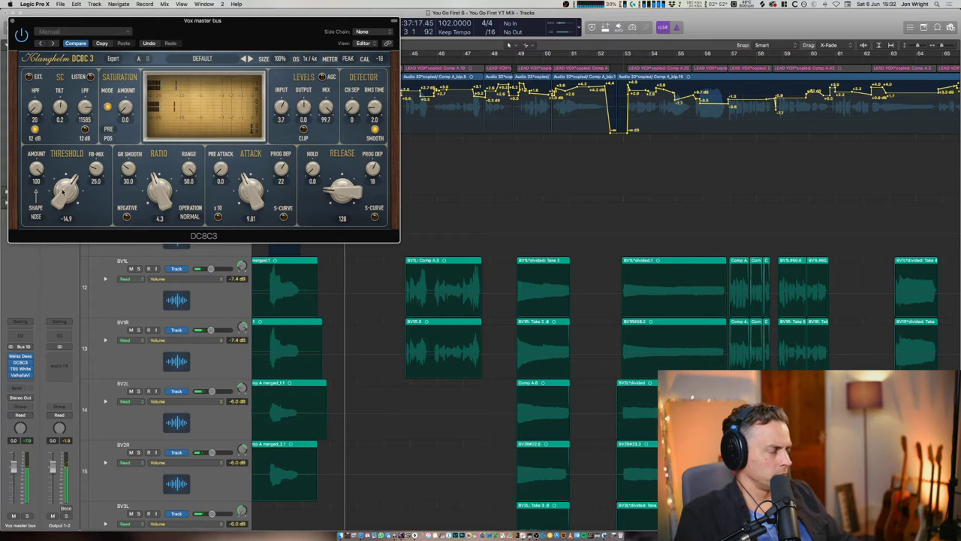
left_click_drag(63, 190, 65, 194)
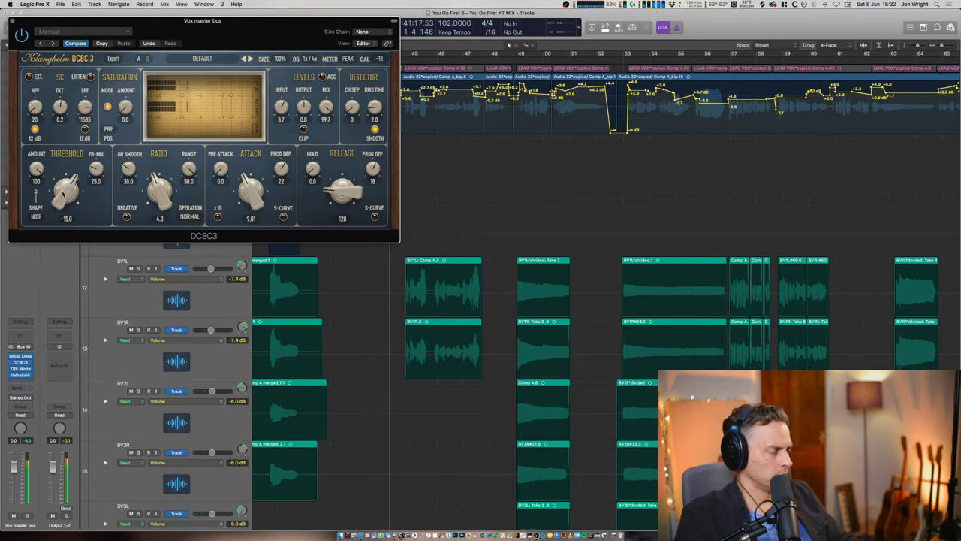
left_click(23, 362)
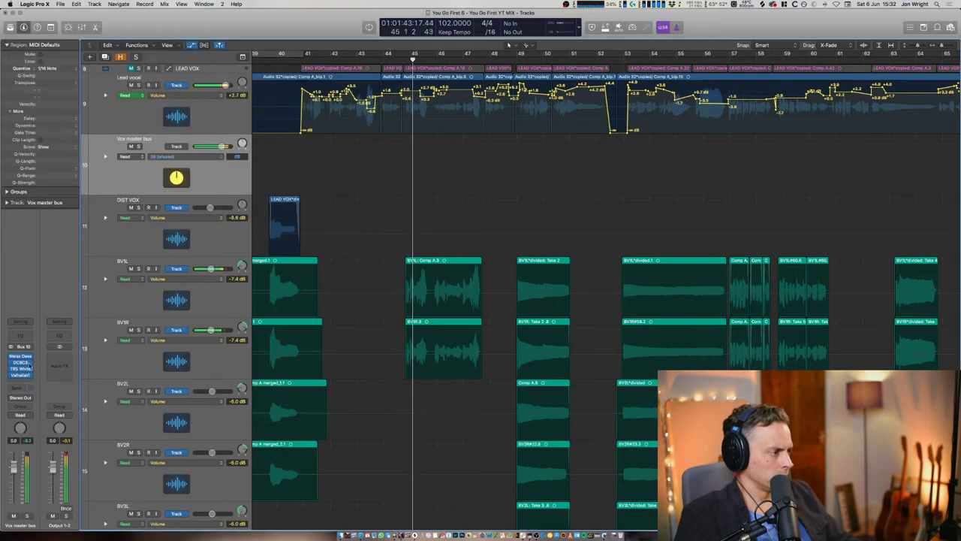
left_click(21, 370)
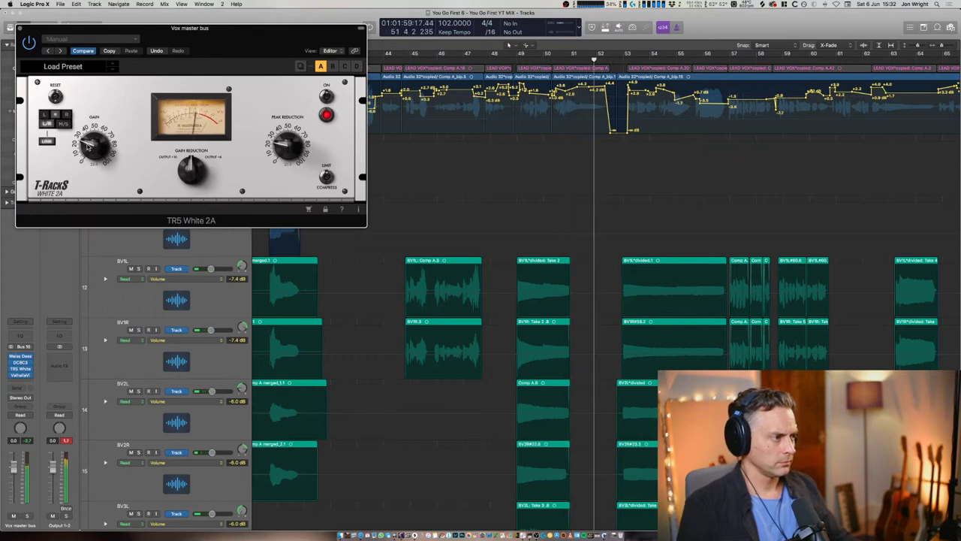
left_click(19, 29)
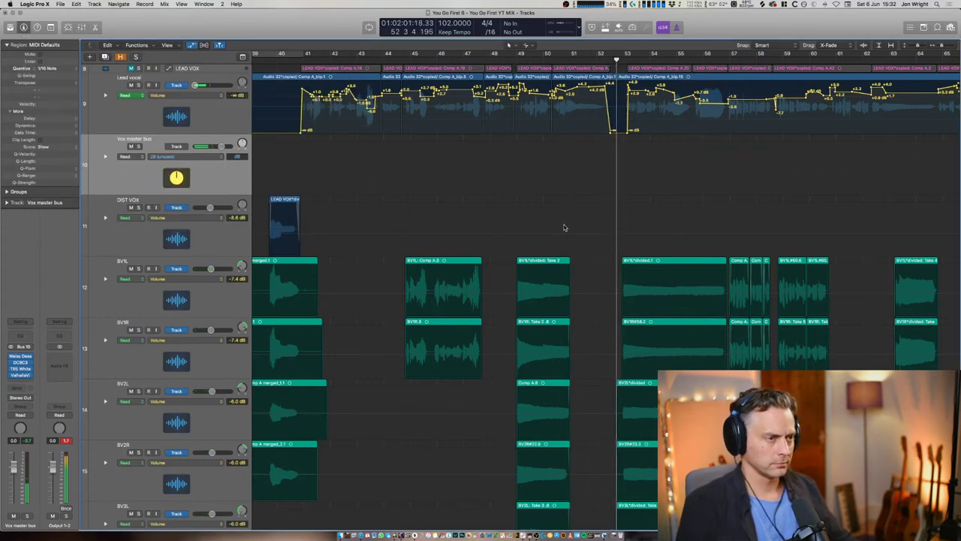
Step: Lower the Vox master bus volume to about -1.5 dB during playback
scroll(537, 269, "down", 3)
key("super+Left")
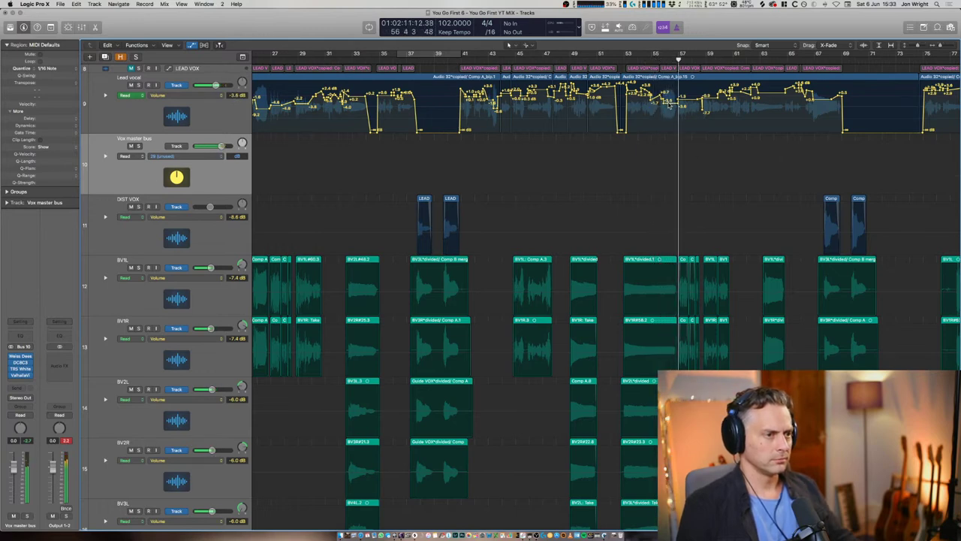
left_click(668, 105)
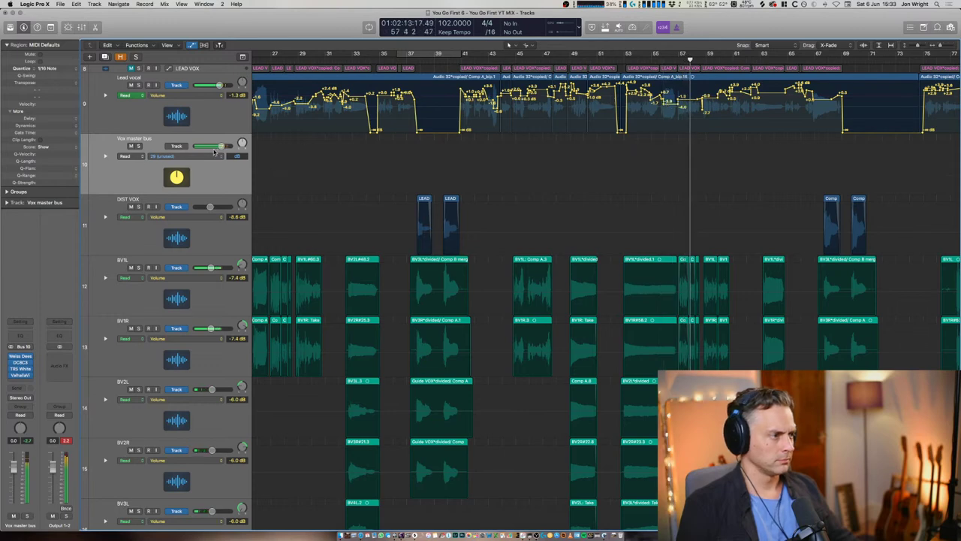
left_click_drag(222, 146, 218, 146)
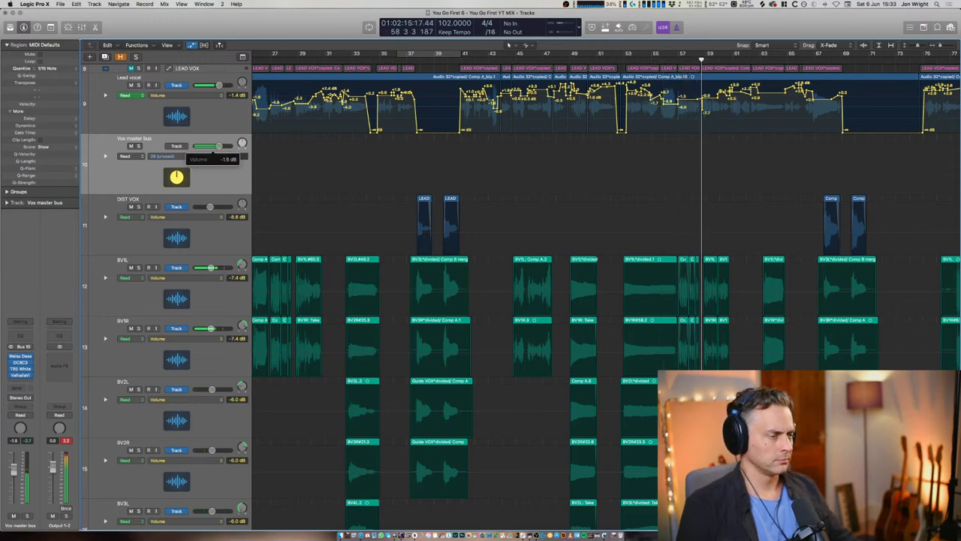
Step: Listen on from bar 59 to bar 62 while surveying the vocal regions and BVs automation across the song
key("super+Left")
key("super+Left")
key("super+Left")
key("super+Left")
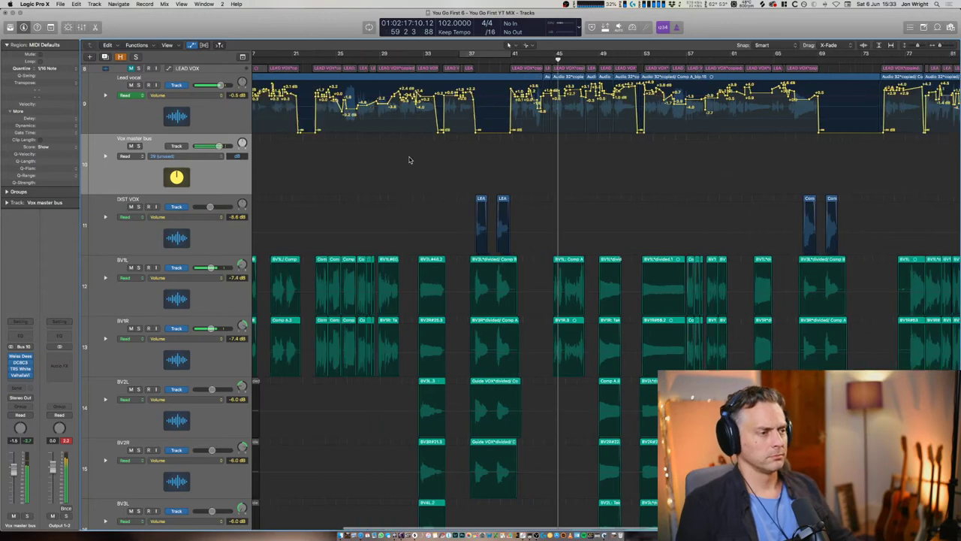
key("super+Up")
key("super+Up")
key("super+Right")
key("super+Right")
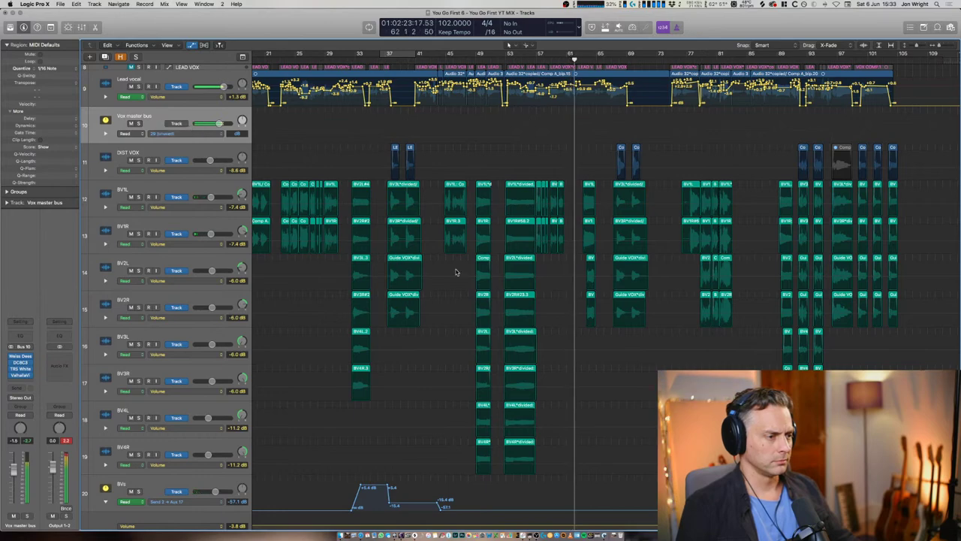
scroll(455, 272, "down", 10)
scroll(455, 272, "up", 10)
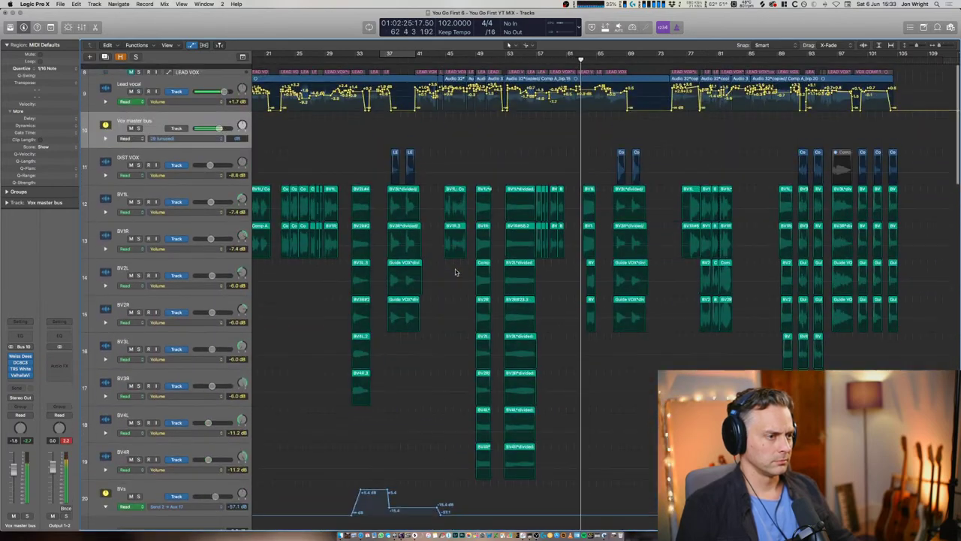
Step: Raise the BVs volume automation to about +3.3 dB over the backing vocal phrase at bars 63 to 64
scroll(455, 271, "down", 1)
key("super+Right")
key("super+Right")
key("super+Right")
scroll(478, 272, "down", 4)
scroll(478, 272, "right", 3)
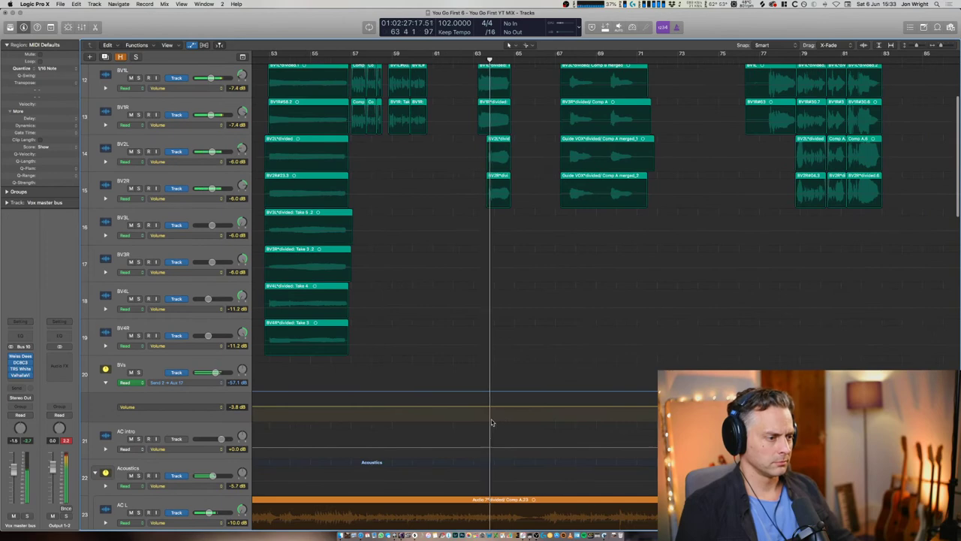
left_click(467, 406)
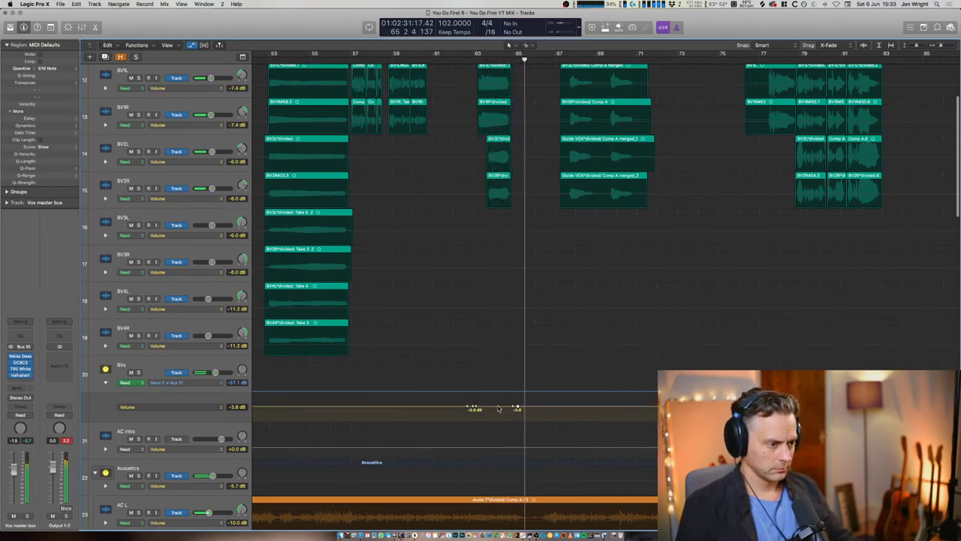
left_click_drag(498, 408, 495, 400)
key("space")
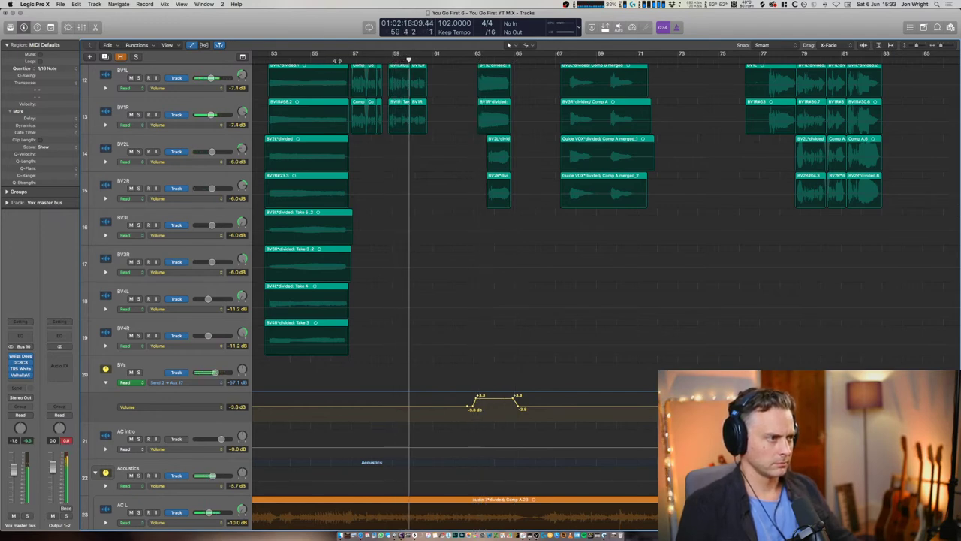
Step: Replay from bar 53 and raise the BVs volume automation to about -2.2 dB between bars 52 and 62
left_click(265, 58)
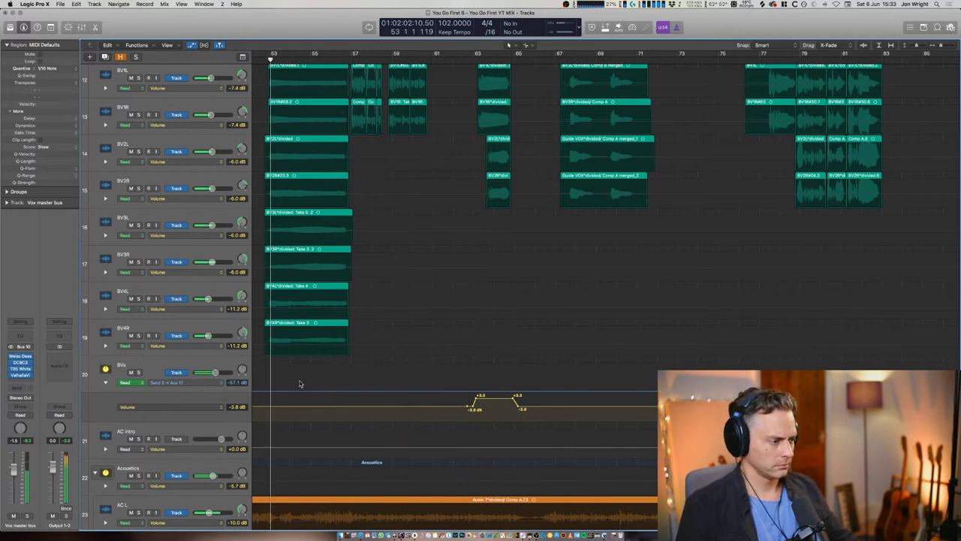
scroll(300, 387, "up", 3)
scroll(299, 387, "down", 5)
scroll(299, 387, "left", 3)
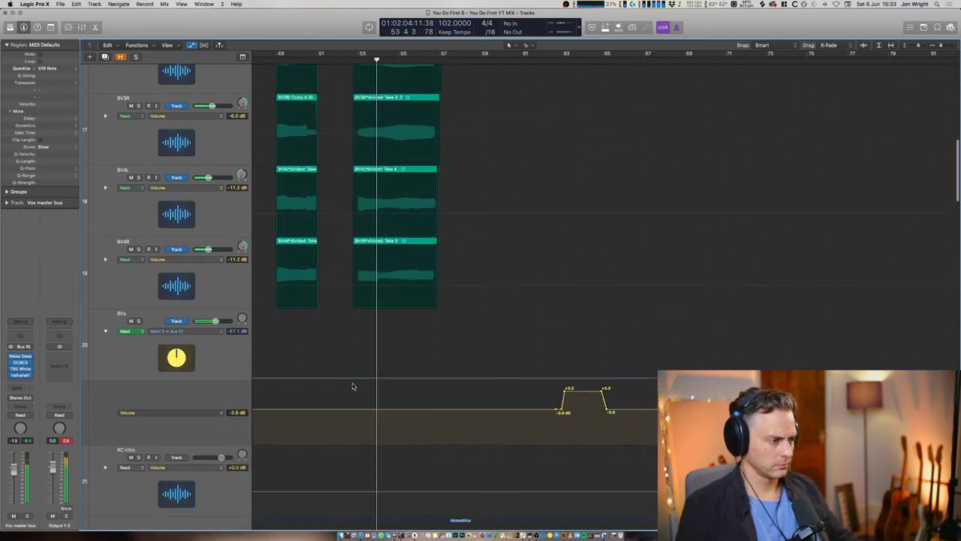
left_click_drag(363, 412, 389, 408)
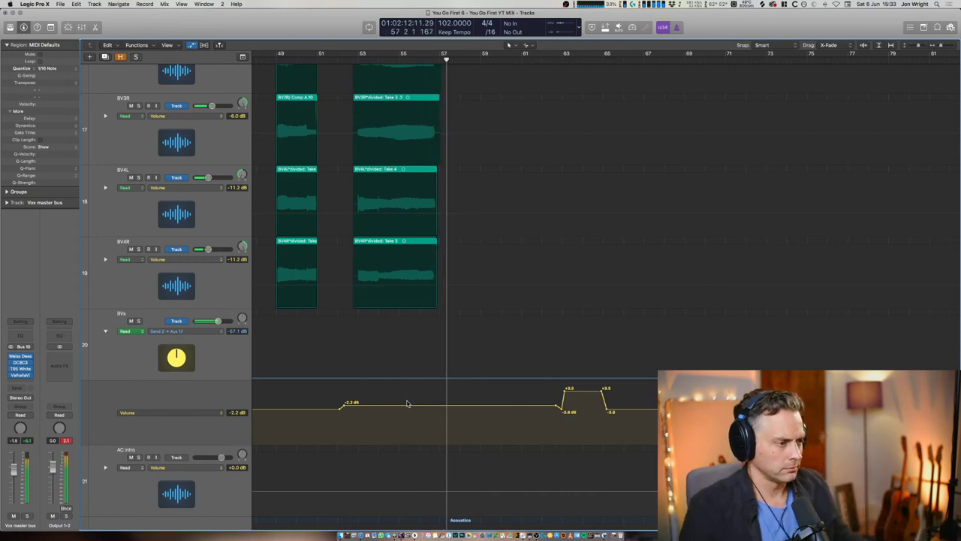
Step: Add volume points on the BVs track near bar 57 and raise the level from there to bar 62 to about +0.4 dB
left_click(439, 406)
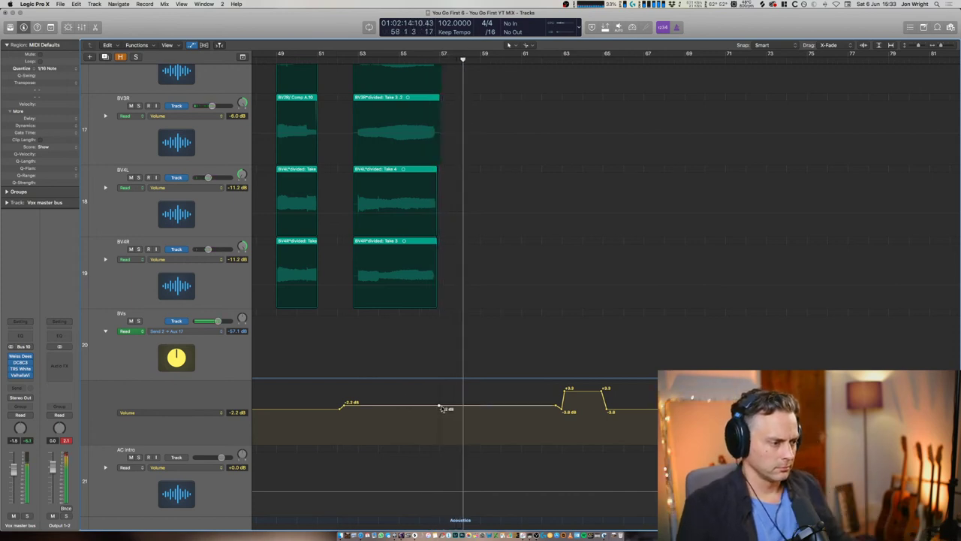
left_click(443, 405)
left_click_drag(455, 406, 456, 401)
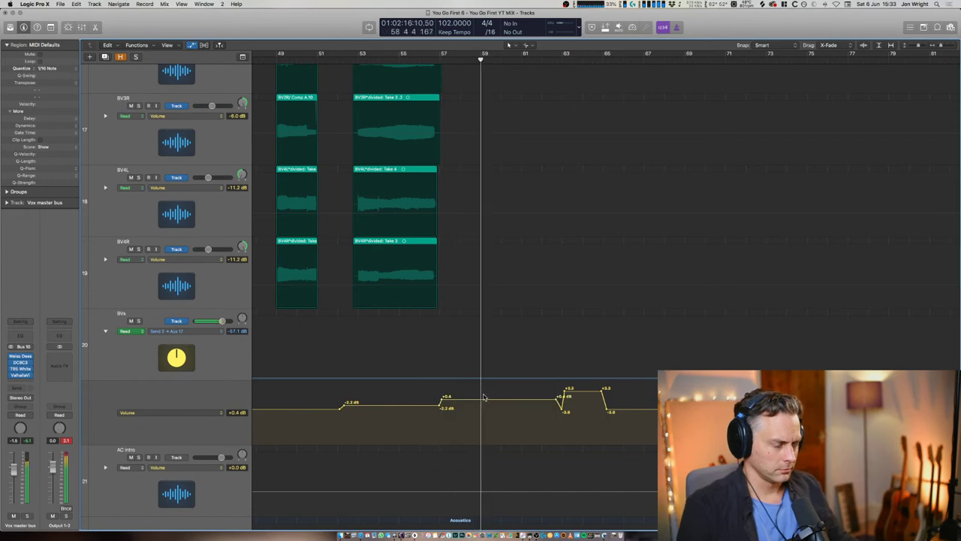
Step: Remove the BVs volume dip just before bar 63, lower the raised phrase at bars 63 to 64 to about +2.9 dB, and replay it
scroll(485, 397, "up", 5)
scroll(485, 397, "down", 4)
scroll(487, 396, "right", 2)
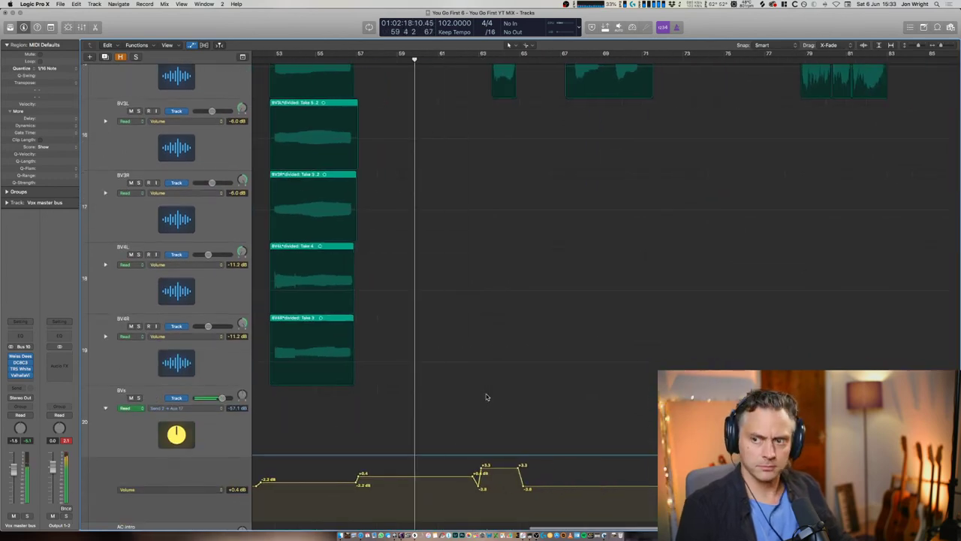
scroll(485, 397, "down", 3)
scroll(425, 401, "up", 6)
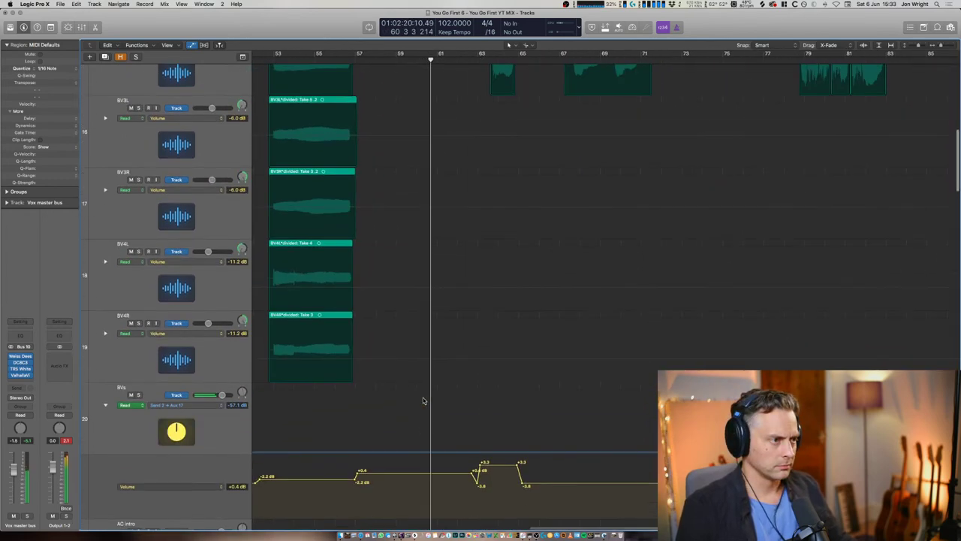
scroll(425, 402, "right", 4)
scroll(427, 400, "down", 7)
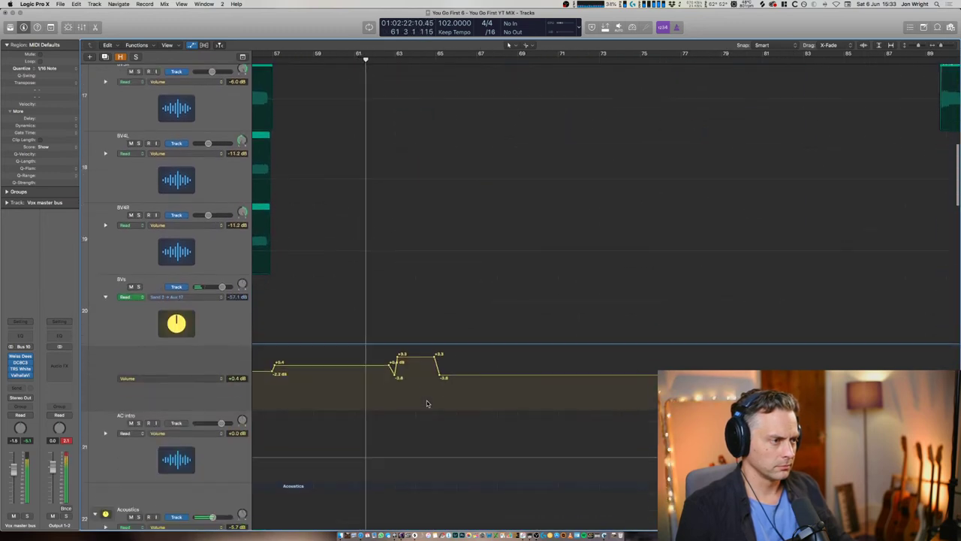
scroll(426, 400, "up", 5)
scroll(427, 400, "down", 6)
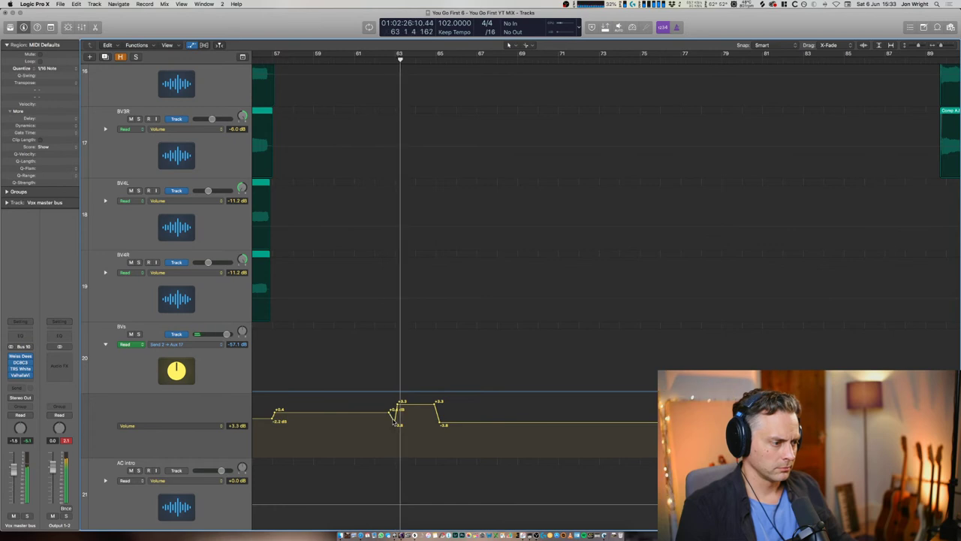
left_click_drag(395, 424, 420, 408)
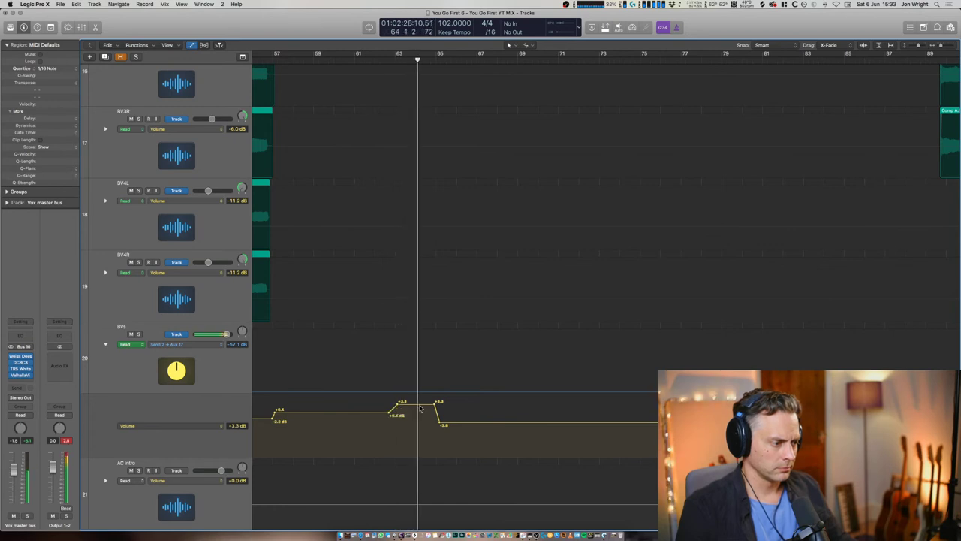
scroll(376, 260, "up", 10)
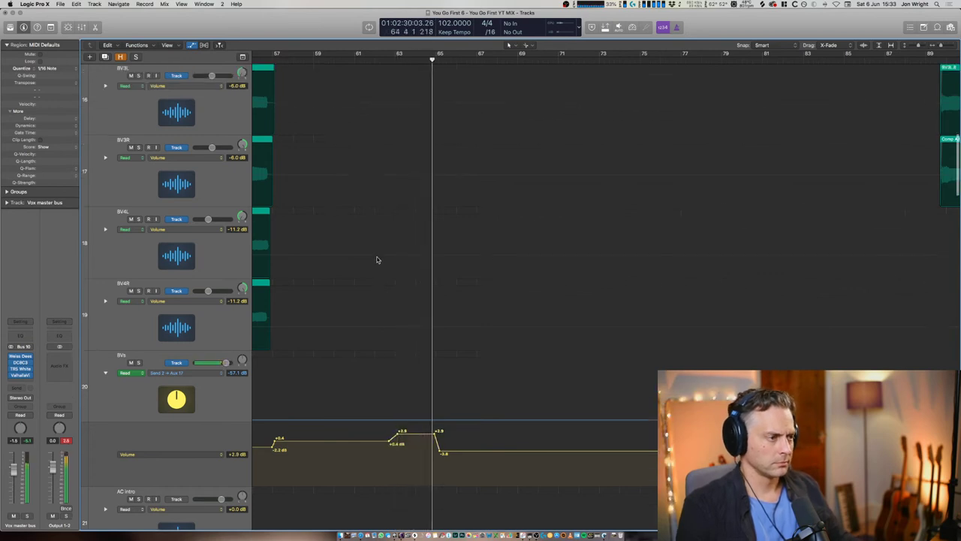
scroll(376, 260, "up", 8)
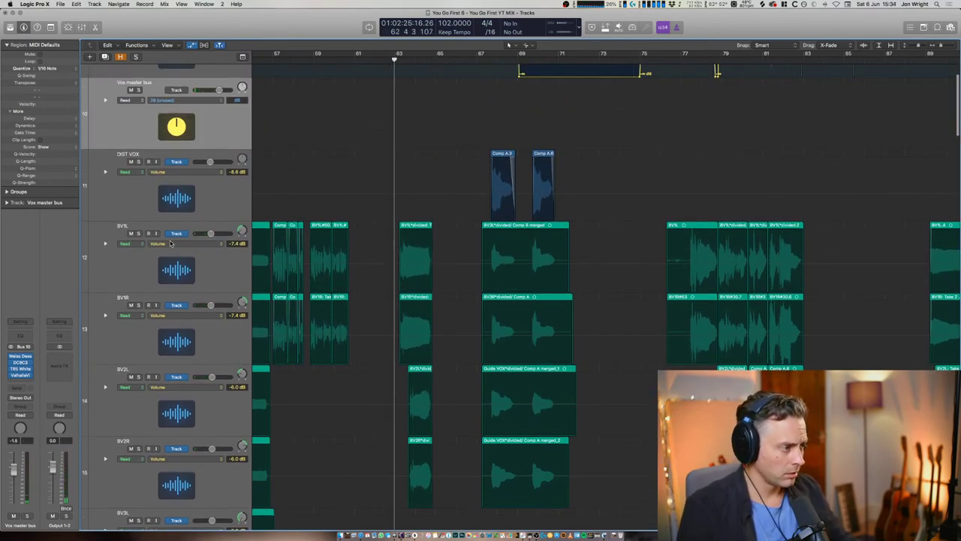
Step: Solo BV1L briefly and check the region gain of the BV2L and BV2R regions at bars 63 to 64
left_click(137, 233)
left_click(137, 233)
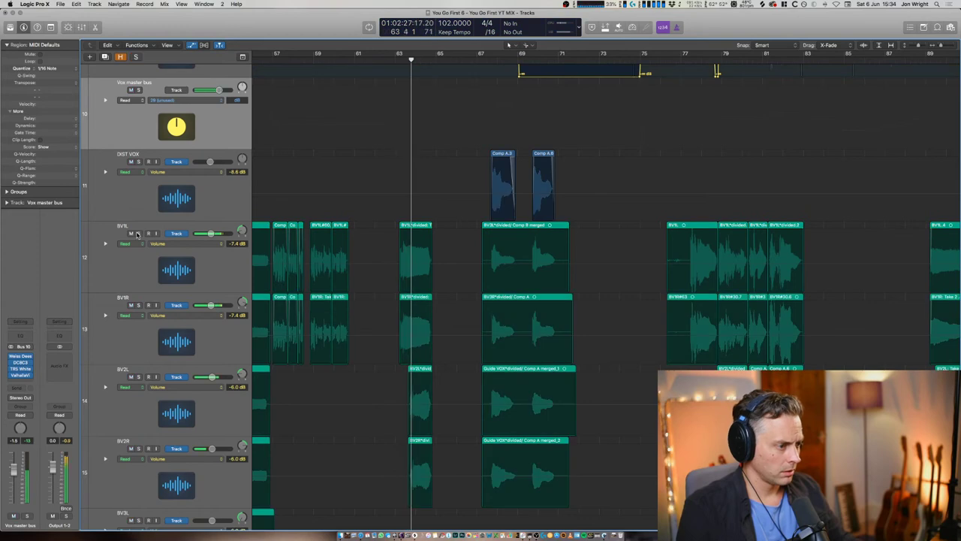
left_click(447, 430)
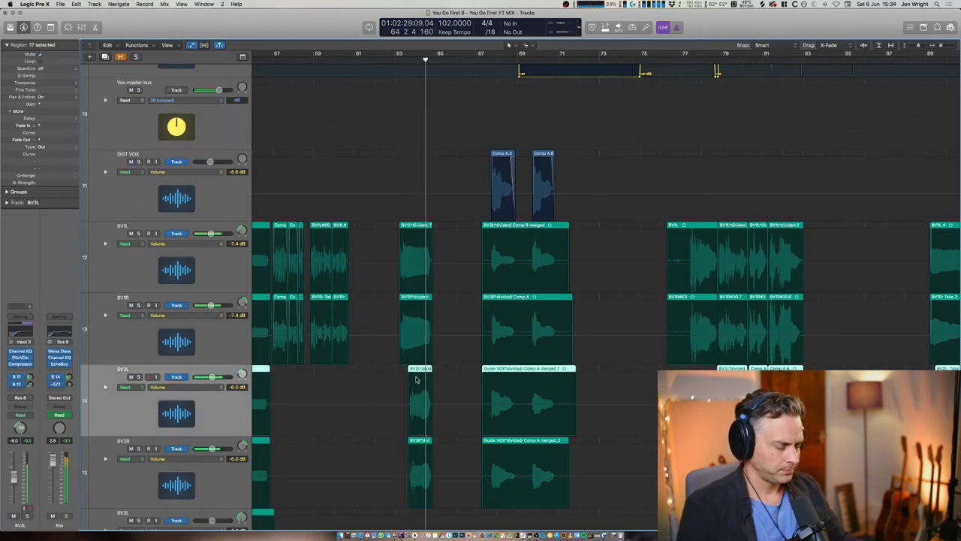
key("a")
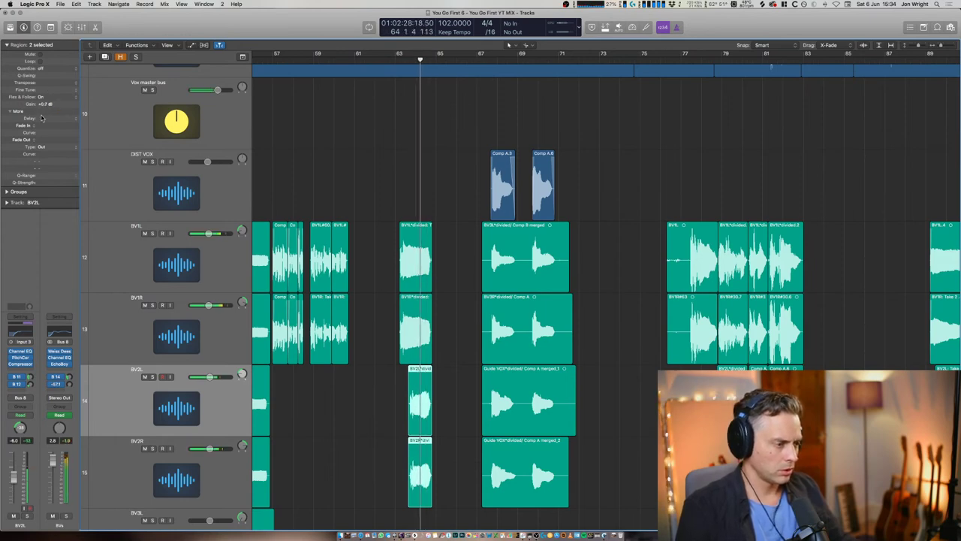
key("a")
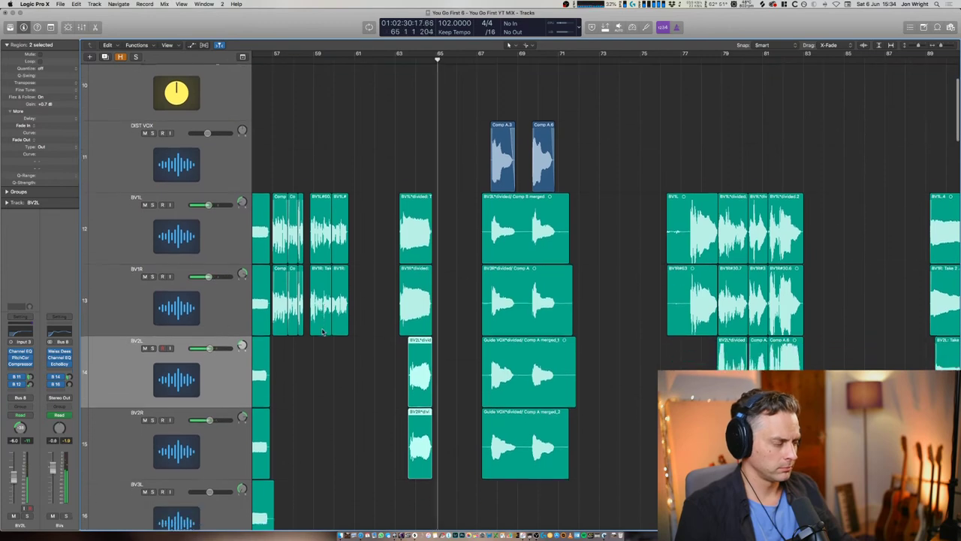
Step: Show the BVs track's volume automation lane together with its Send 2 → Aux 17 automation
scroll(509, 328, "down", 3)
key("super+Right")
scroll(510, 328, "down", 8)
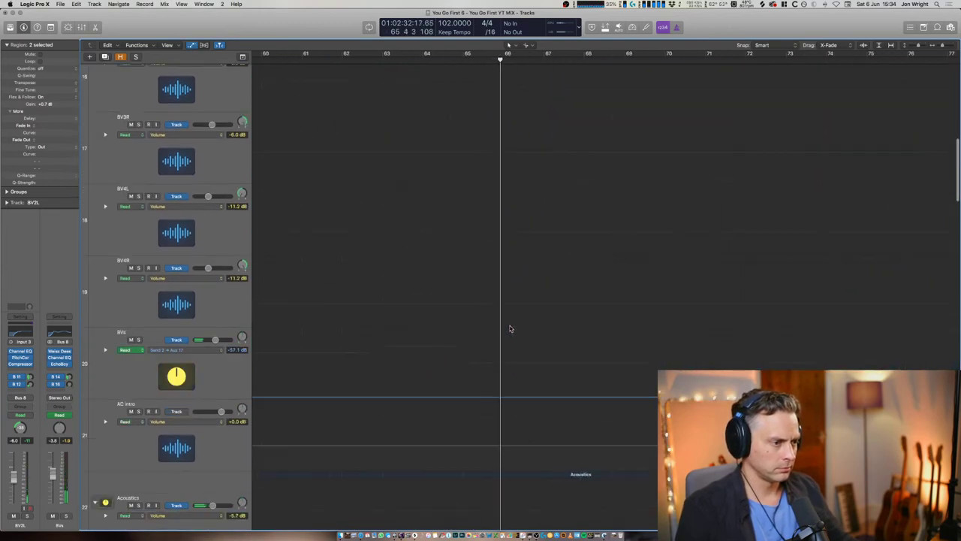
scroll(510, 328, "right", 1)
key("super+Left")
key("super+Up")
scroll(428, 347, "down", 3)
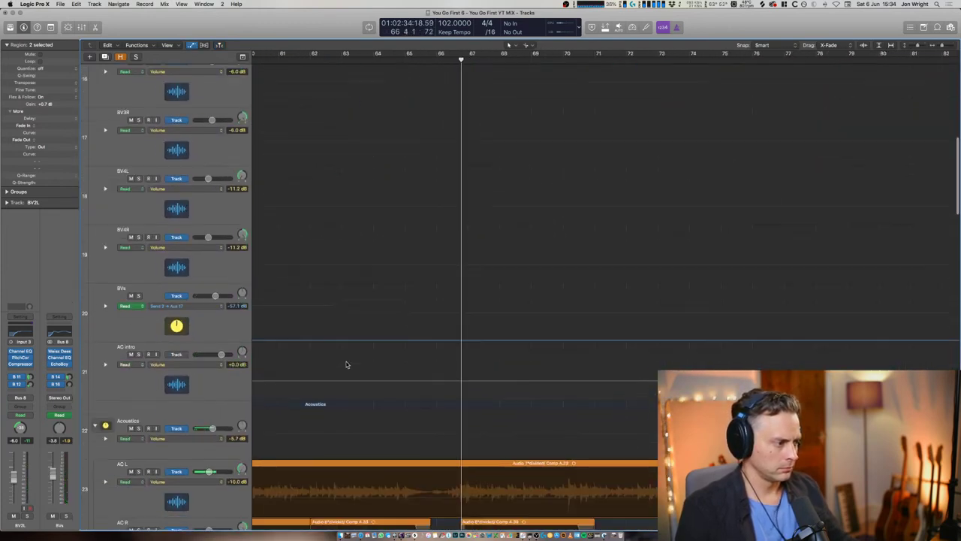
scroll(348, 365, "right", 3)
left_click(105, 302)
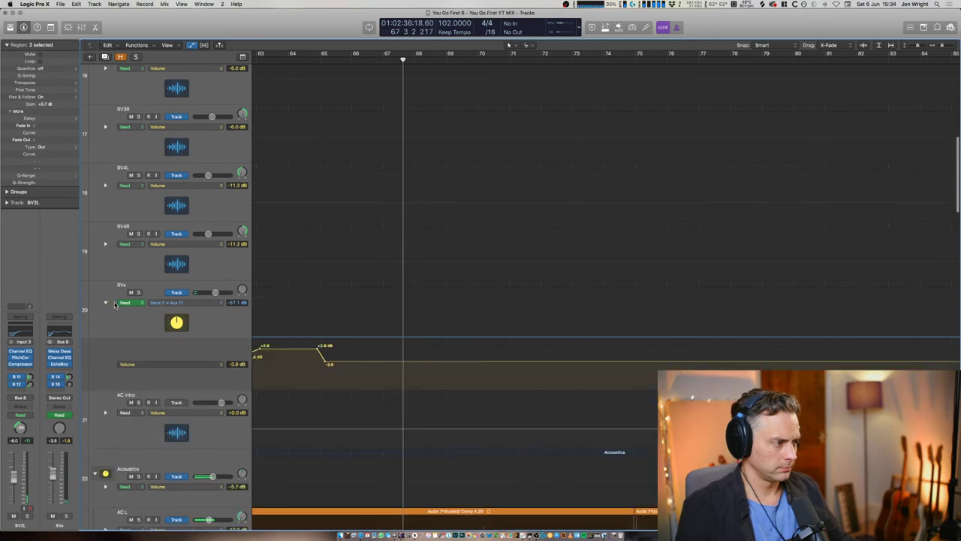
scroll(450, 266, "up", 3)
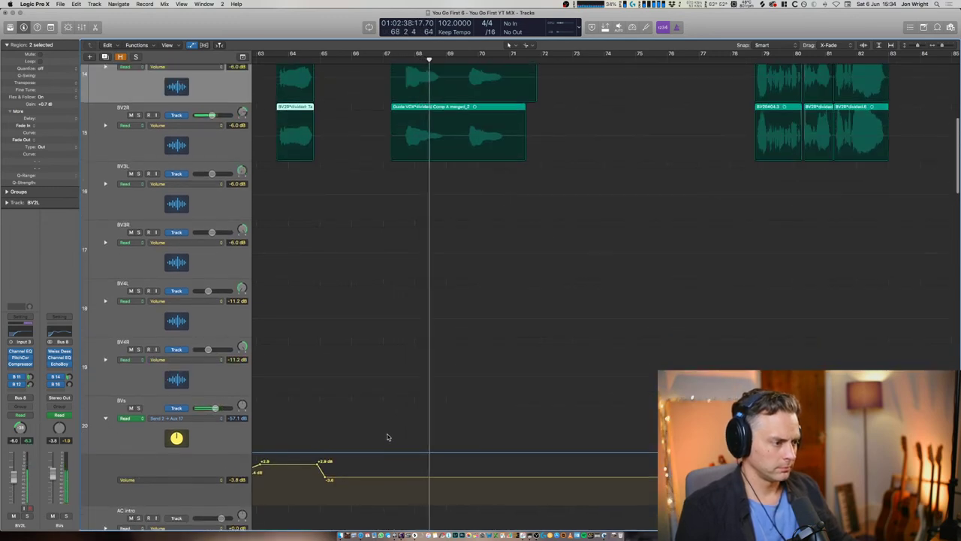
Step: Add points to the BVs Send 2 → Aux 17 automation and raise the send between bars 63 and 66 to about -3.5 dB
key("comma")
key("comma")
key("comma")
key("comma")
key("comma")
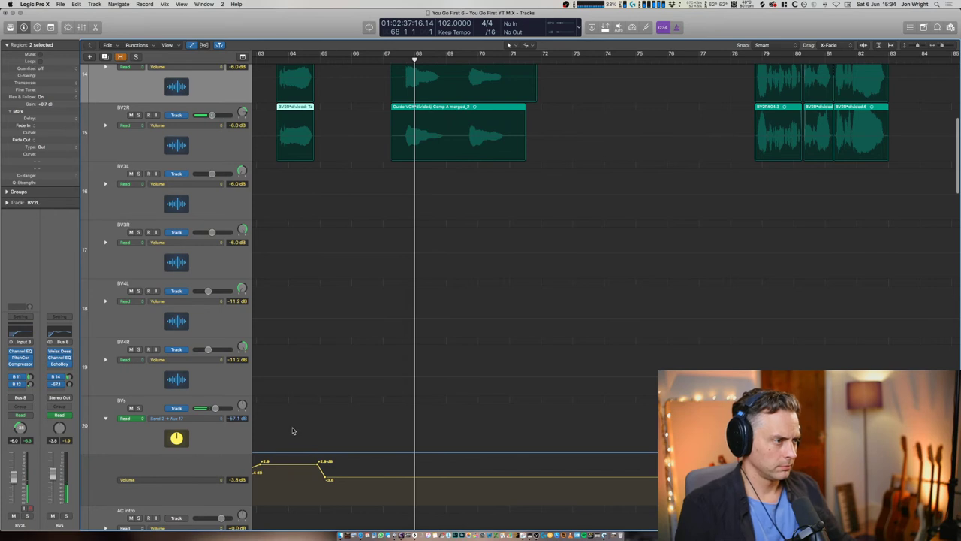
scroll(324, 427, "left", 4)
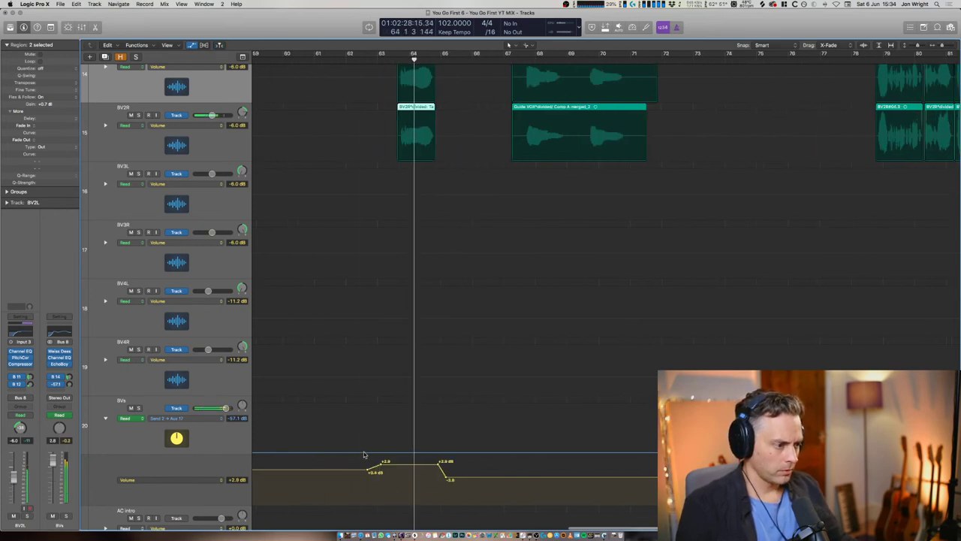
left_click(364, 454)
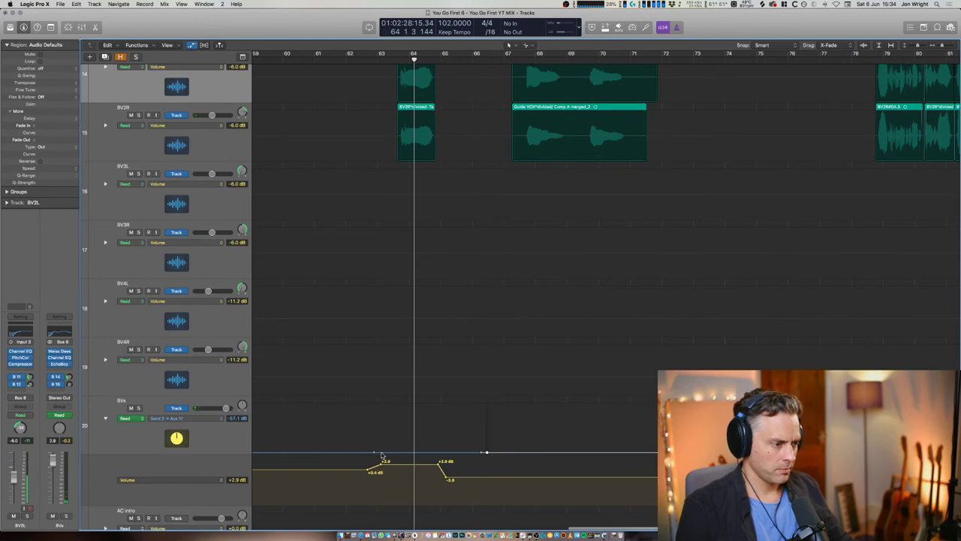
left_click_drag(379, 455, 425, 444)
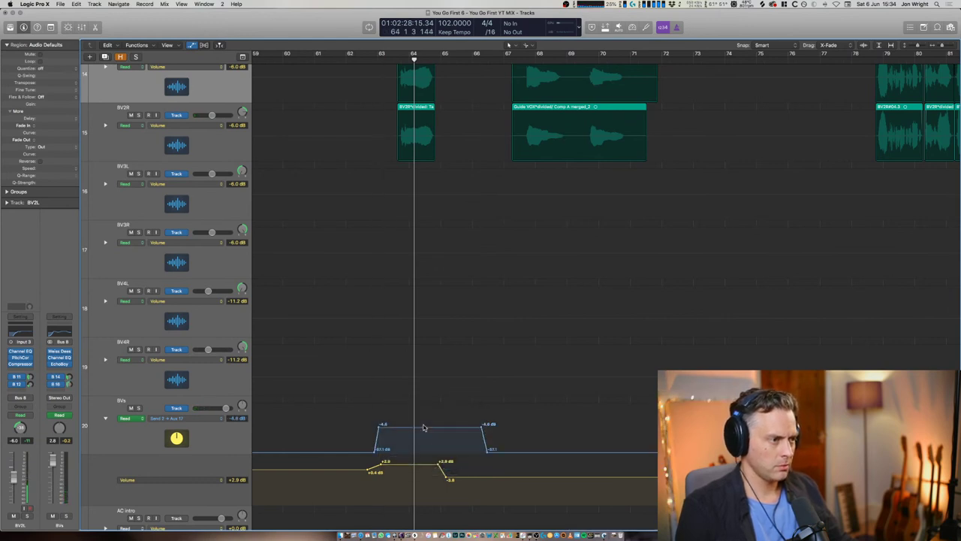
key("comma")
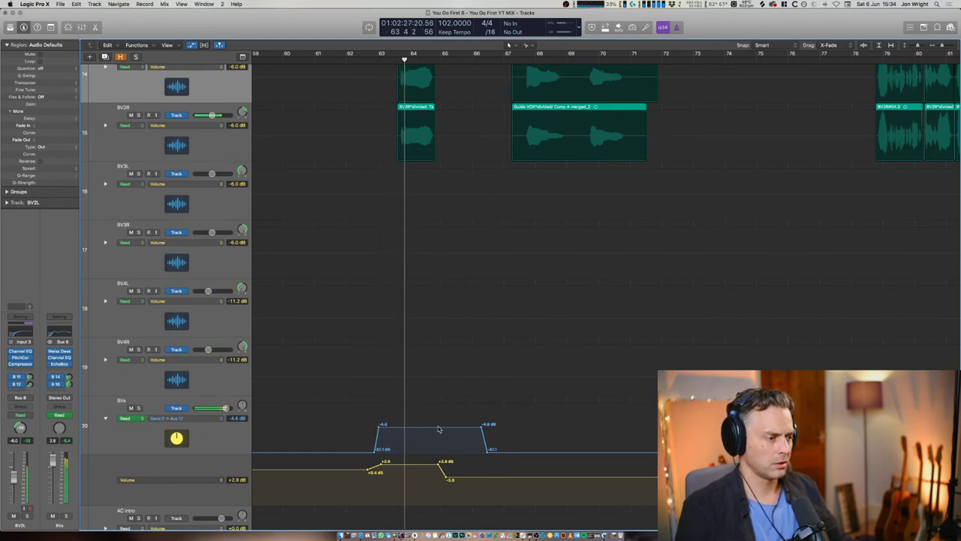
left_click_drag(439, 429, 440, 426)
Step: Lower the region gain of the BV2L and BV2R regions at bars 63 to 64 to -3.4 dB and replay the phrase
scroll(328, 120, "up", 2)
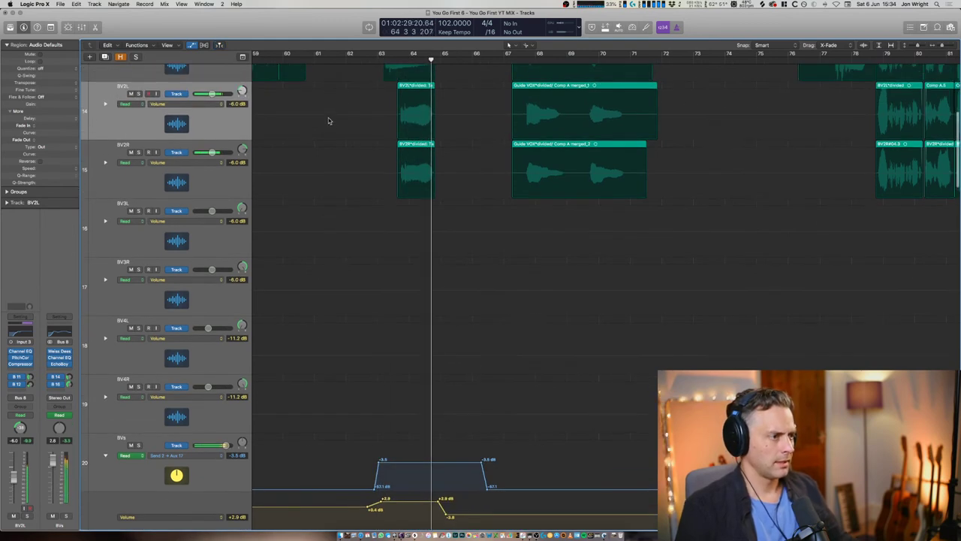
left_click(414, 89)
left_click(414, 144, "shift")
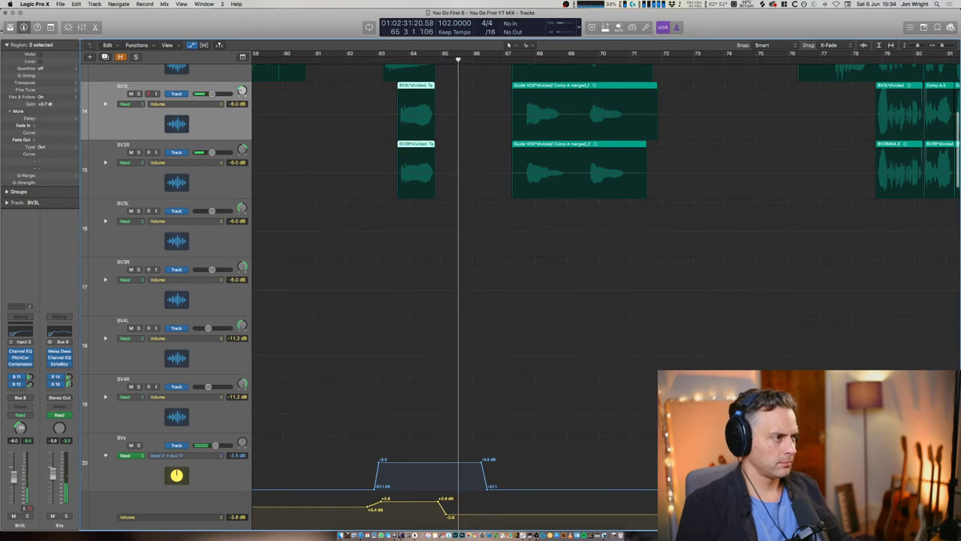
left_click_drag(46, 104, 45, 113)
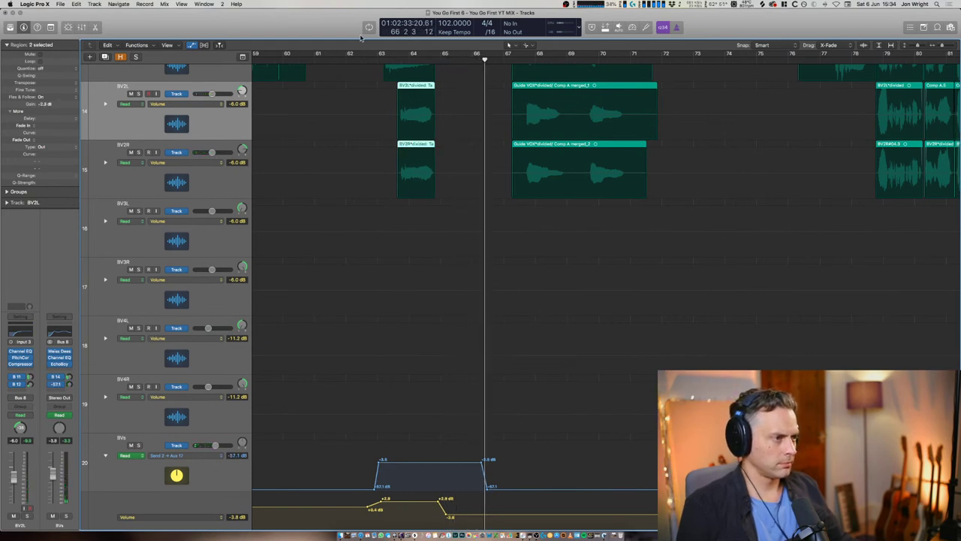
left_click(363, 59)
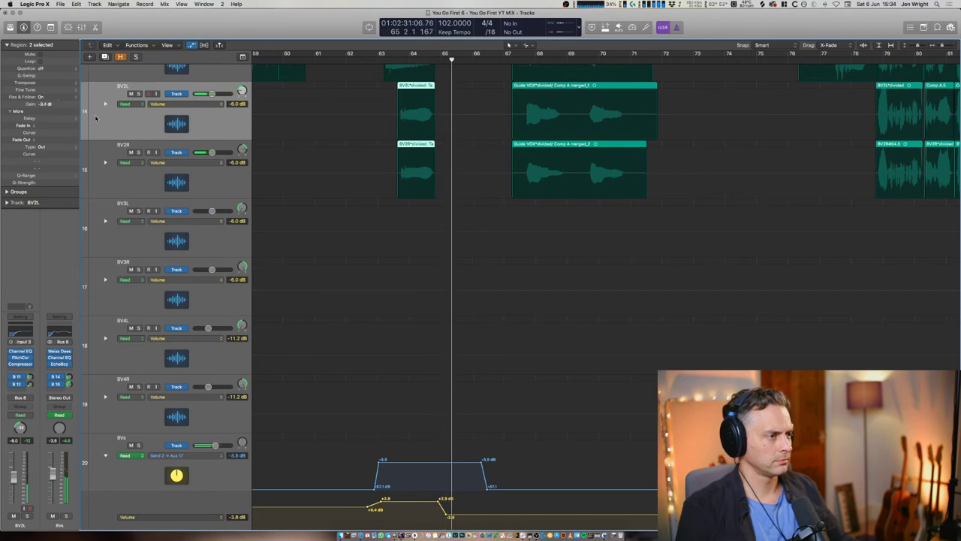
key("space")
key("space")
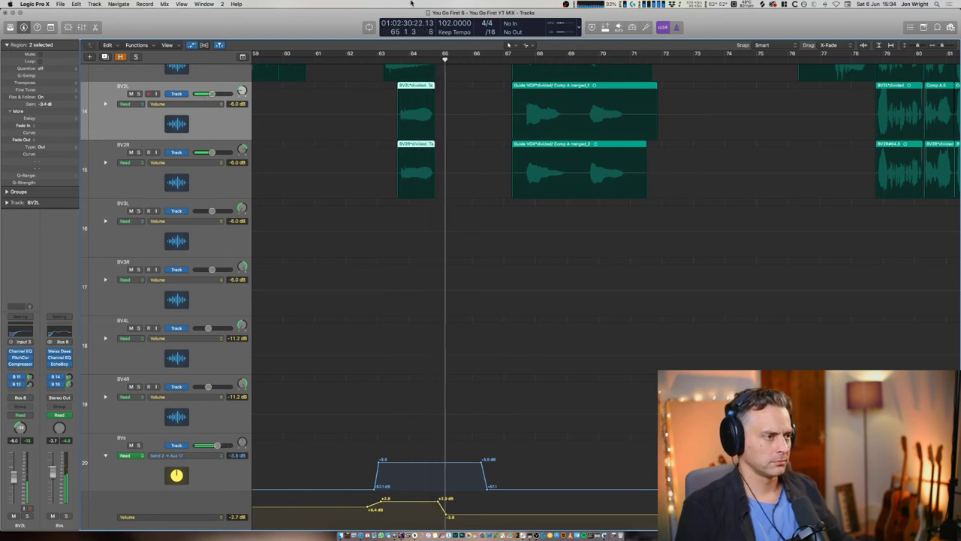
Step: Raise the BVs Send 2 → Aux 17 automation after bar 66 to about -9.4 dB
scroll(443, 63, "right", 3)
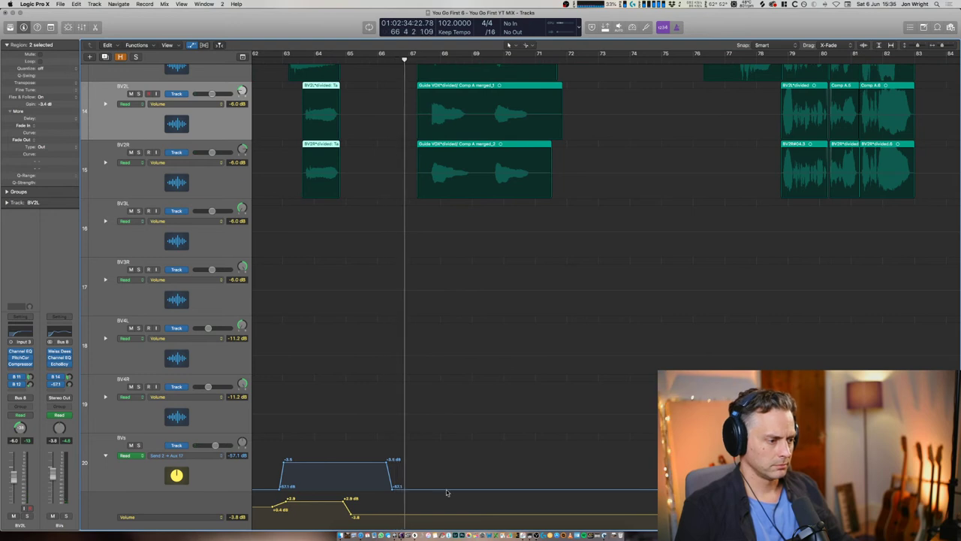
left_click_drag(446, 491, 443, 470)
scroll(444, 490, "down", 3)
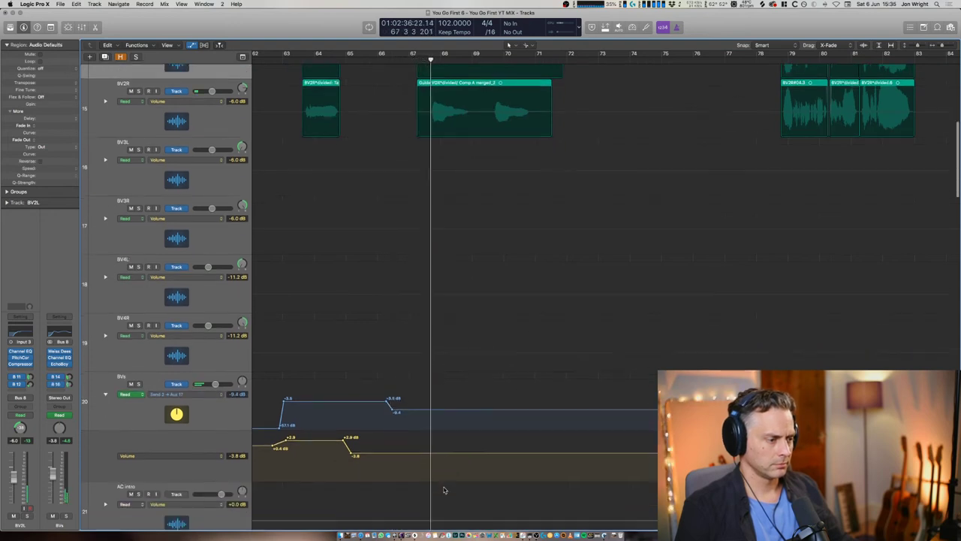
scroll(427, 390, "down", 2)
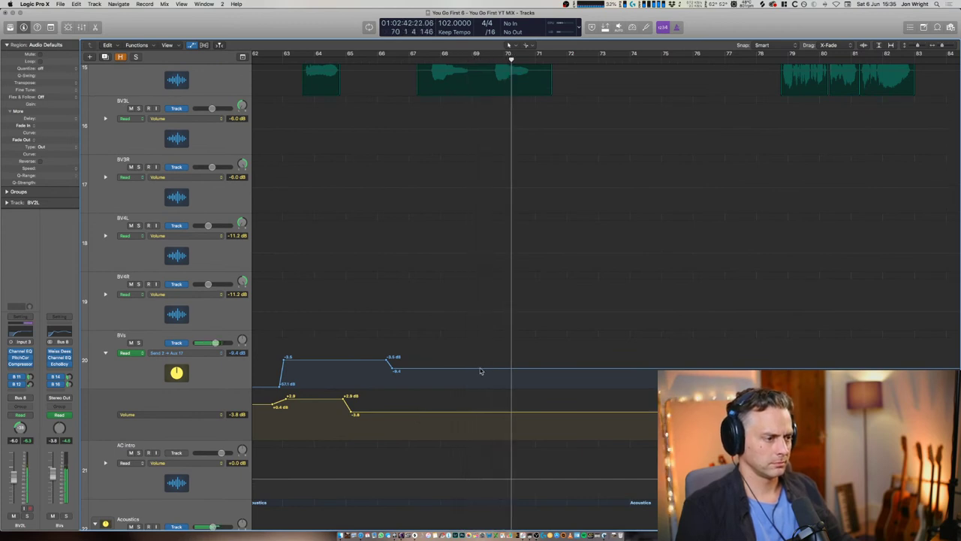
Step: Ramp the BVs Send 2 → Aux 17 automation up from bar 69 to about +6.0 dB just before bar 70
left_click_drag(474, 371, 483, 339)
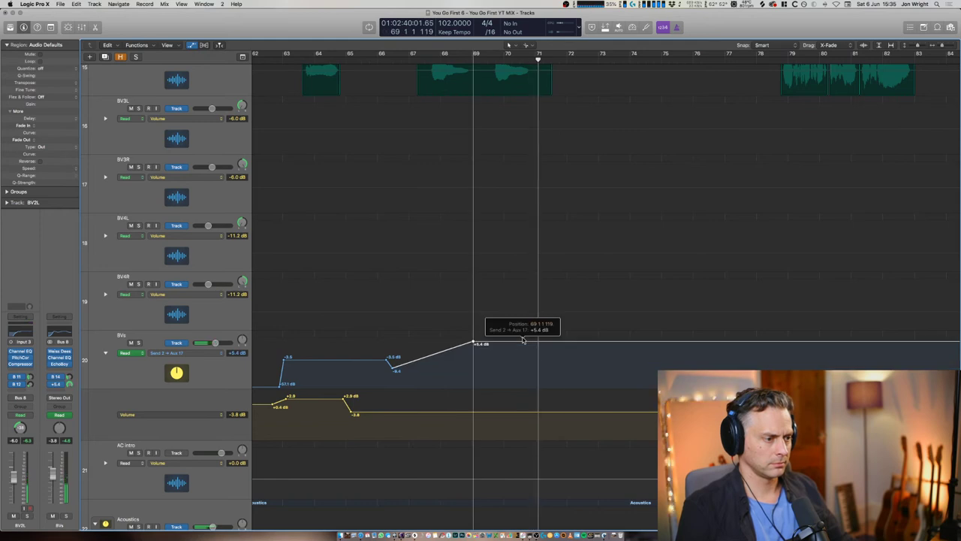
key("super+z")
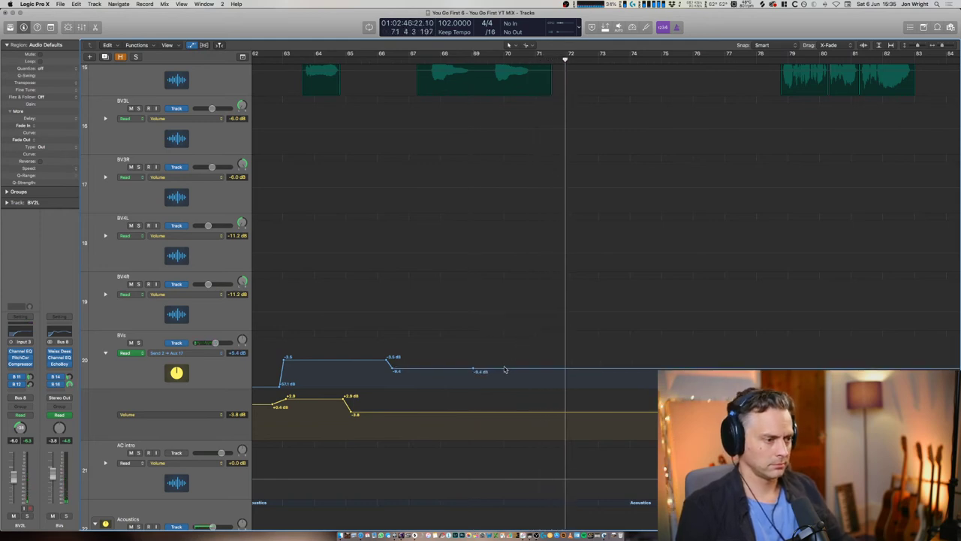
left_click_drag(502, 369, 500, 342)
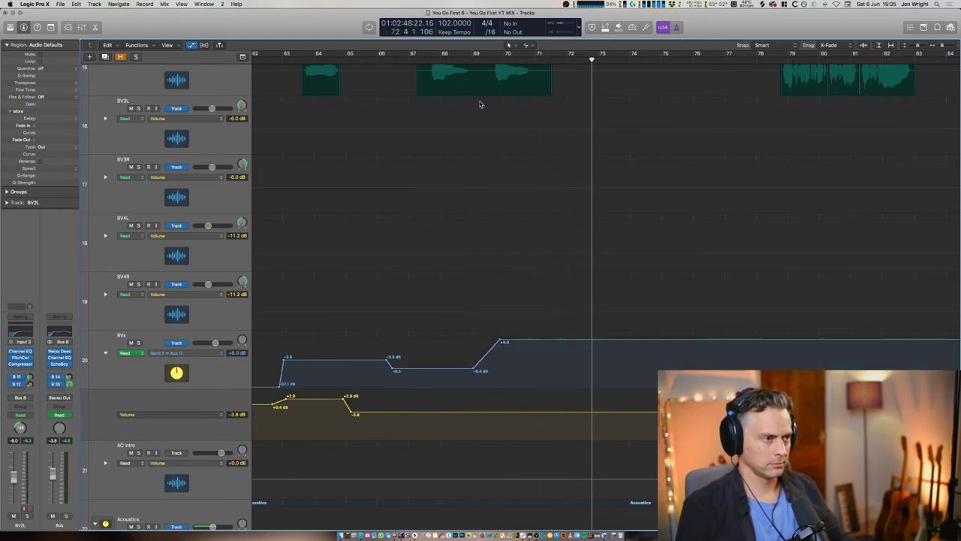
scroll(452, 383, "up", 3)
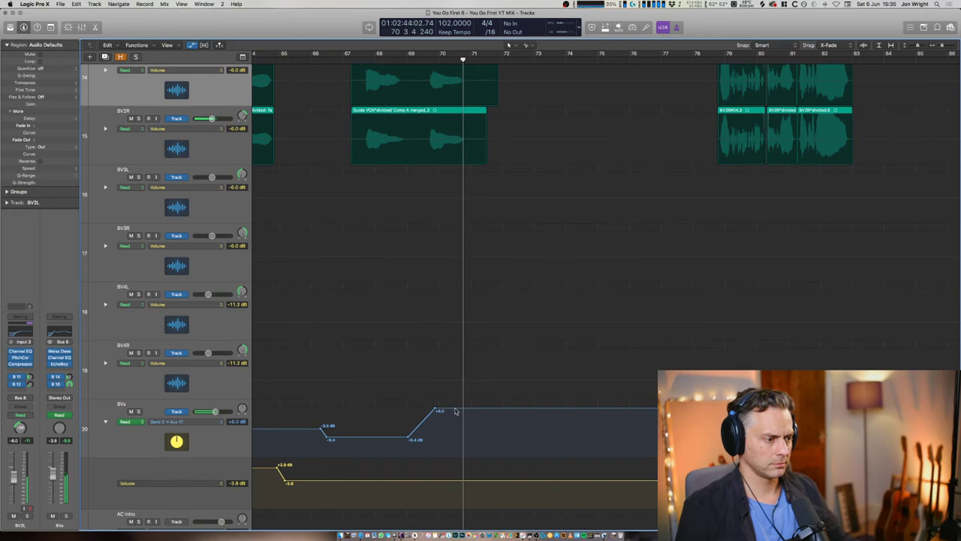
mouse_move(435, 411)
left_mouse_down()
mouse_move(456, 410)
mouse_move(435, 410)
left_mouse_up()
Step: Try raising the GTR SOLO track's volume to about -0.4 dB and replay from the start of the solo
scroll(209, 342, "down", 10)
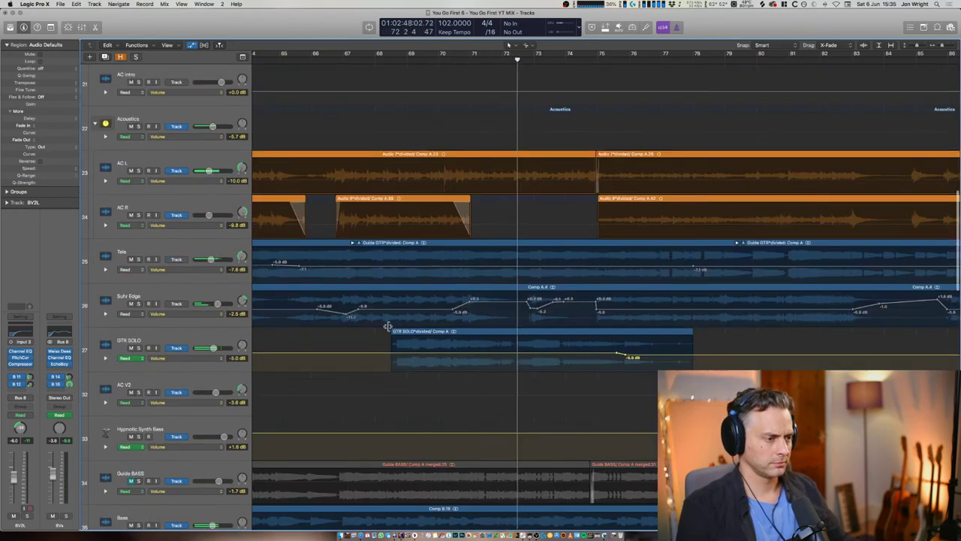
left_click(209, 341)
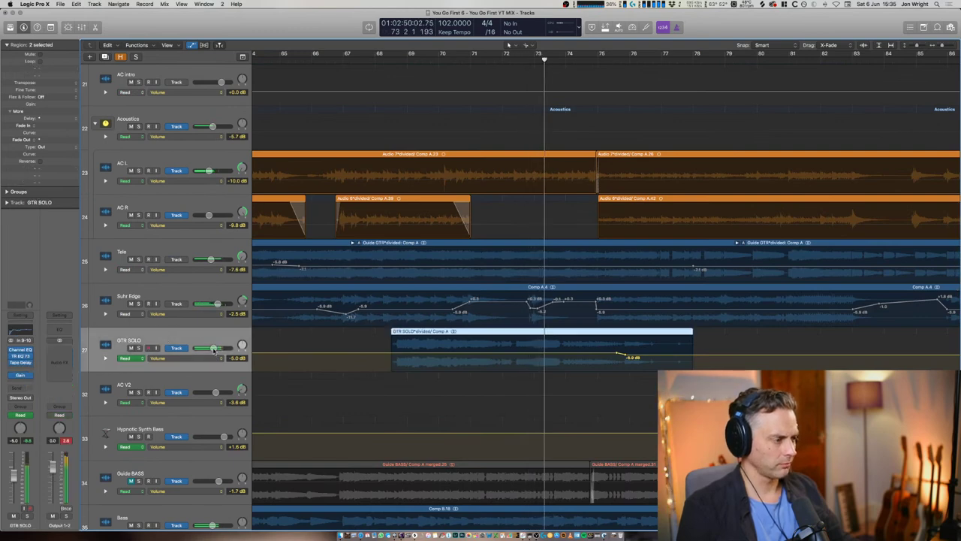
left_click_drag(214, 348, 221, 347)
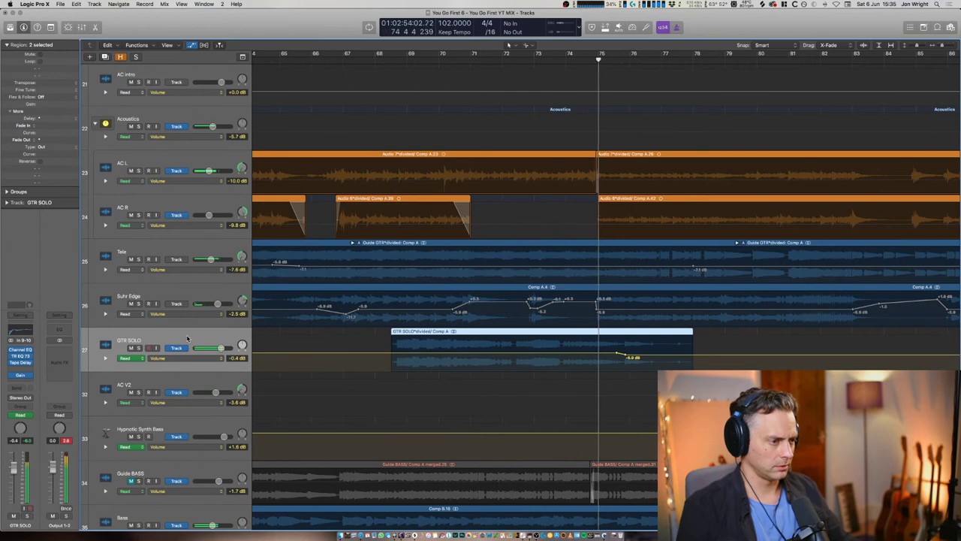
key("h")
left_click(400, 60)
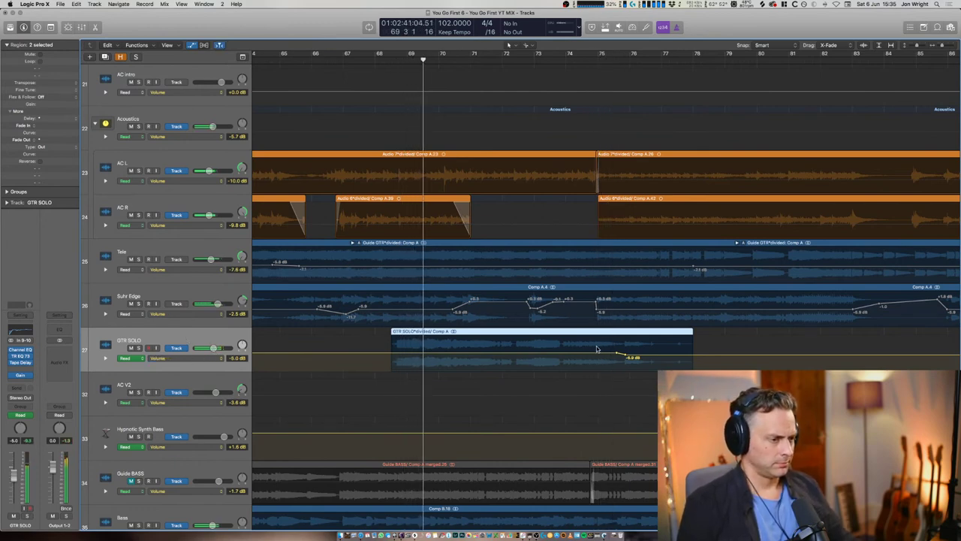
Step: Raise the GTR SOLO volume automation from the song's start to about bar 75 to about -3.2 dB and return the playhead to bar 66
key("super+Left")
key("super+Left")
key("super+Left")
key("super+Left")
key("super+Left")
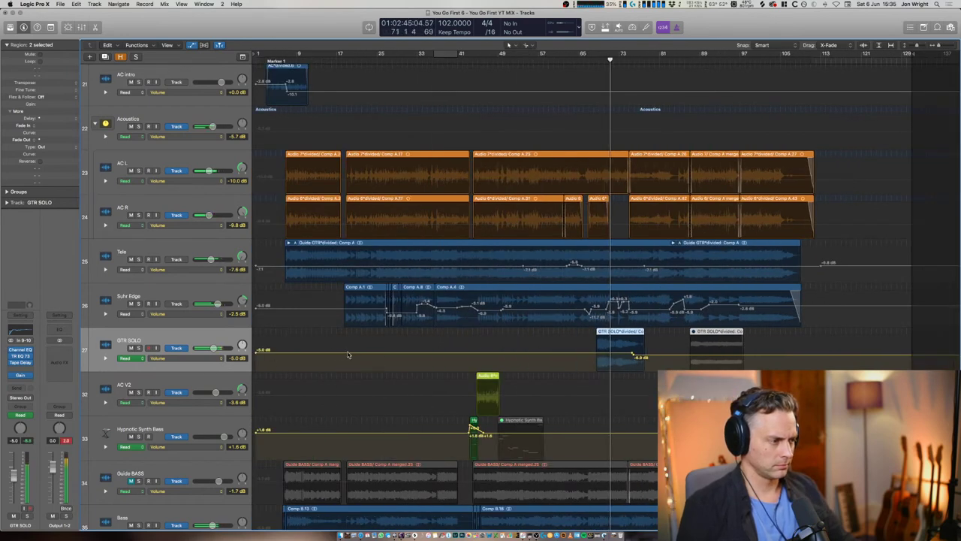
left_click_drag(348, 354, 347, 351)
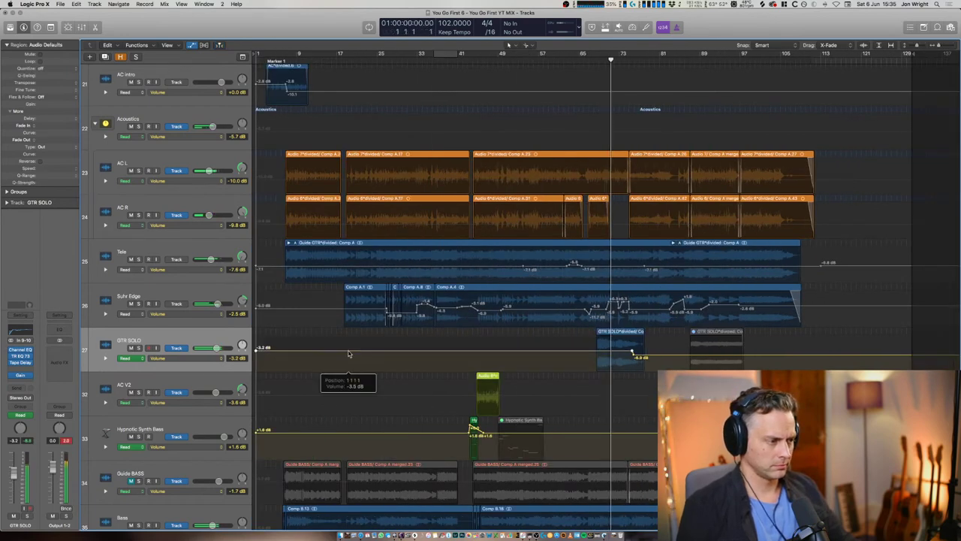
left_click(146, 351)
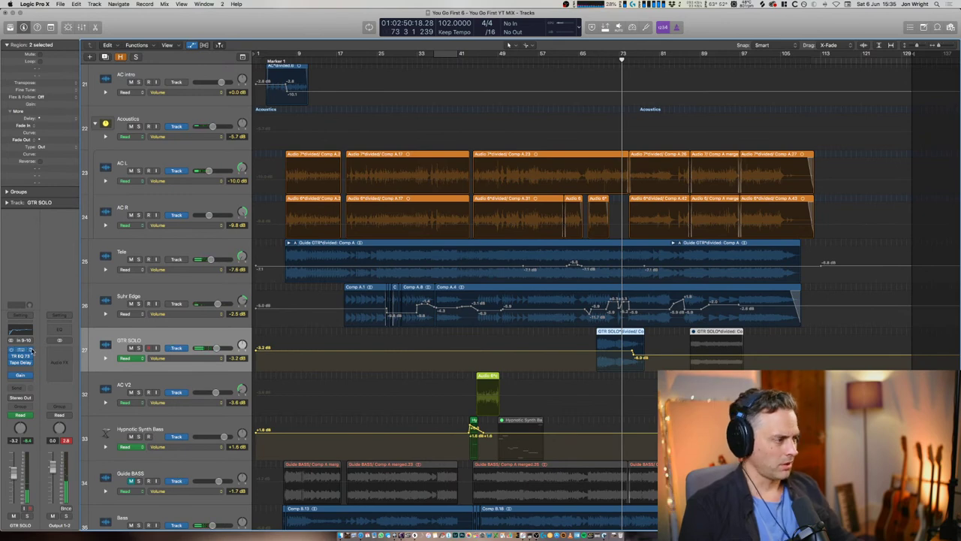
key("shift+comma")
key("period")
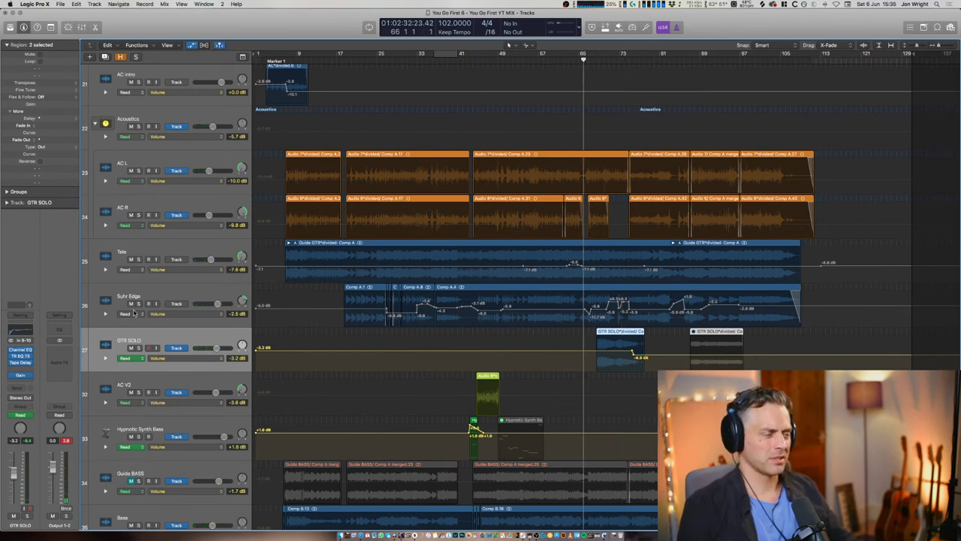
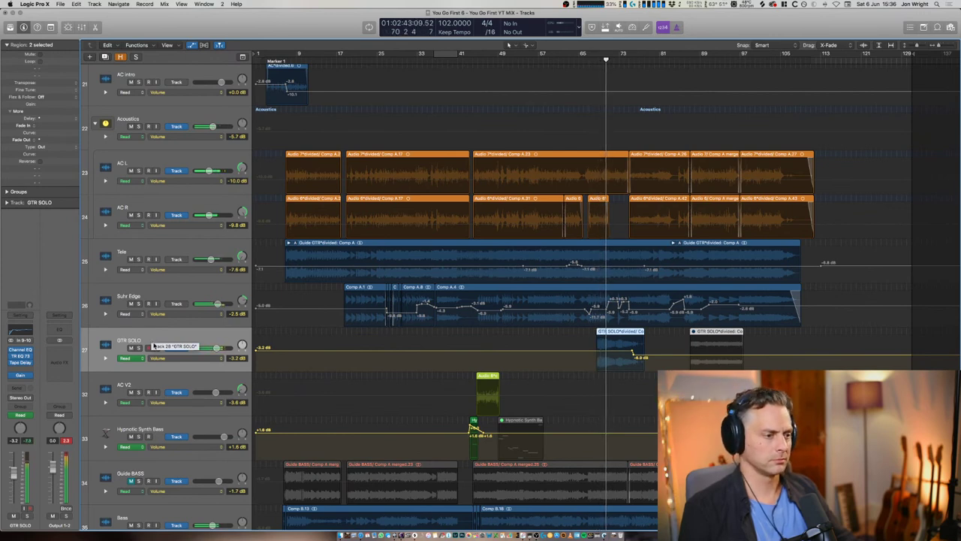
Step: Raise the GTR SOLO volume automation from just before bar 71 to about bar 75 to -1.9 dB, with a short ramp up
key("super+Right")
key("super+Right")
key("super+Right")
key("super+Right")
key("super+Right")
key("super+Down")
key("super+Down")
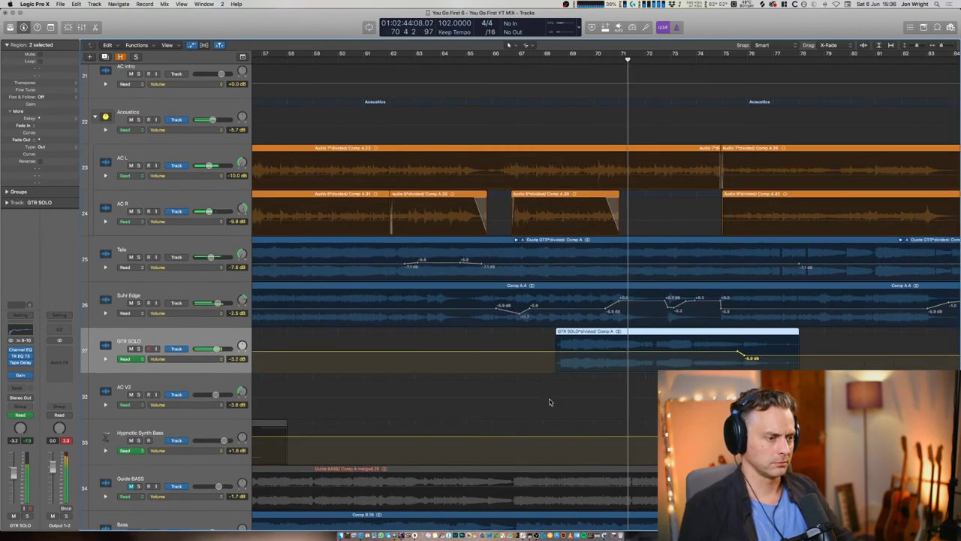
key("super+Down")
scroll(581, 381, "right", 4)
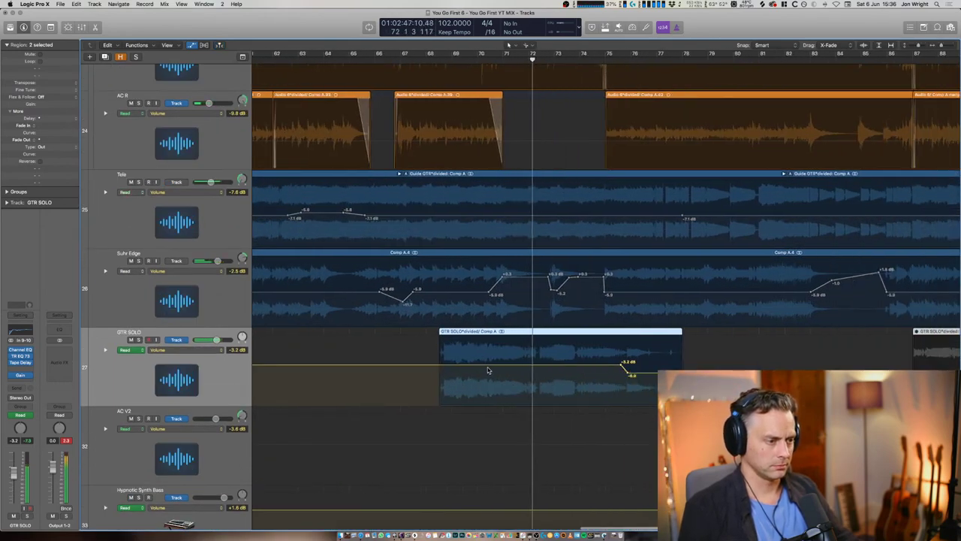
left_click(491, 365)
key("comma")
key("comma")
key("comma")
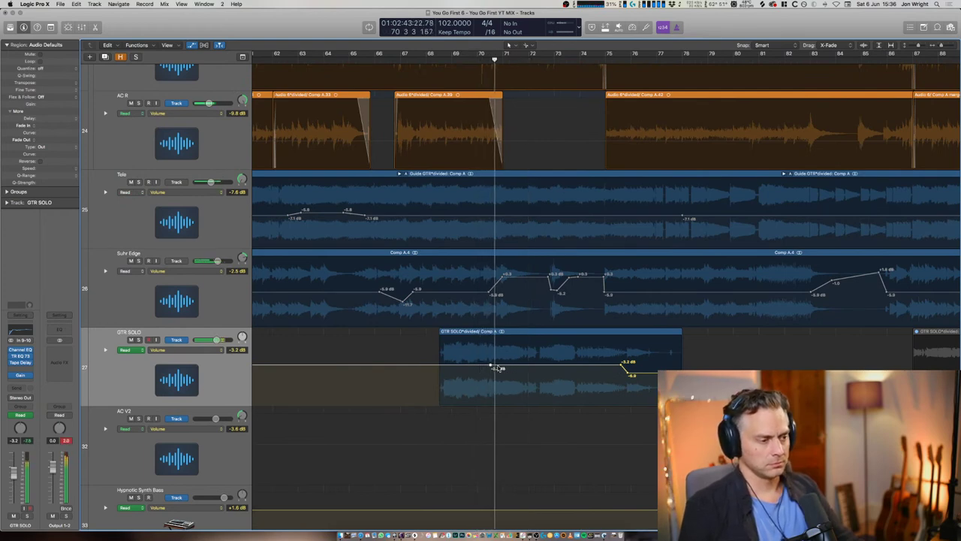
left_click(497, 365)
left_click_drag(511, 366, 511, 363)
left_click(180, 386)
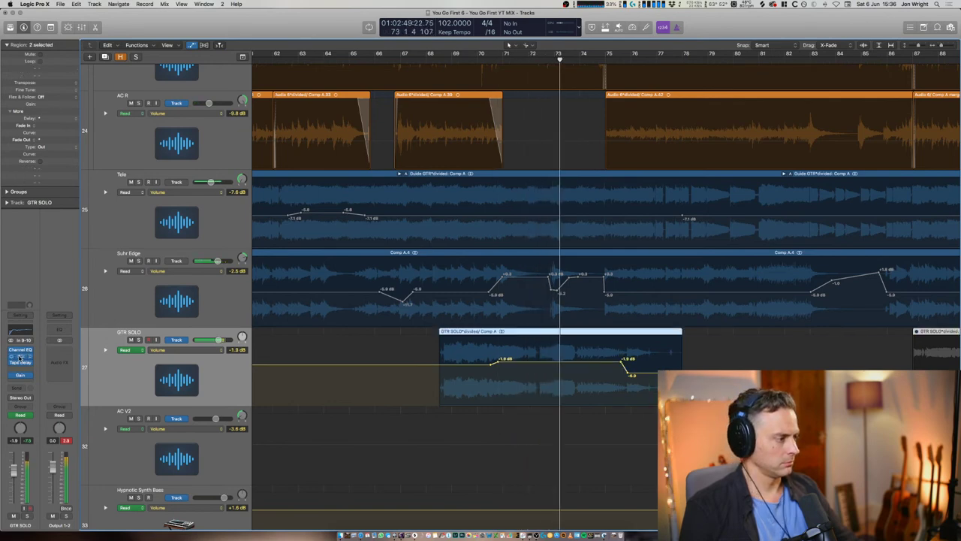
Step: Adjust the high-shelf gain in the GTR SOLO track's TR EQ 73 and replay the solo from its lead-in
left_click(19, 358)
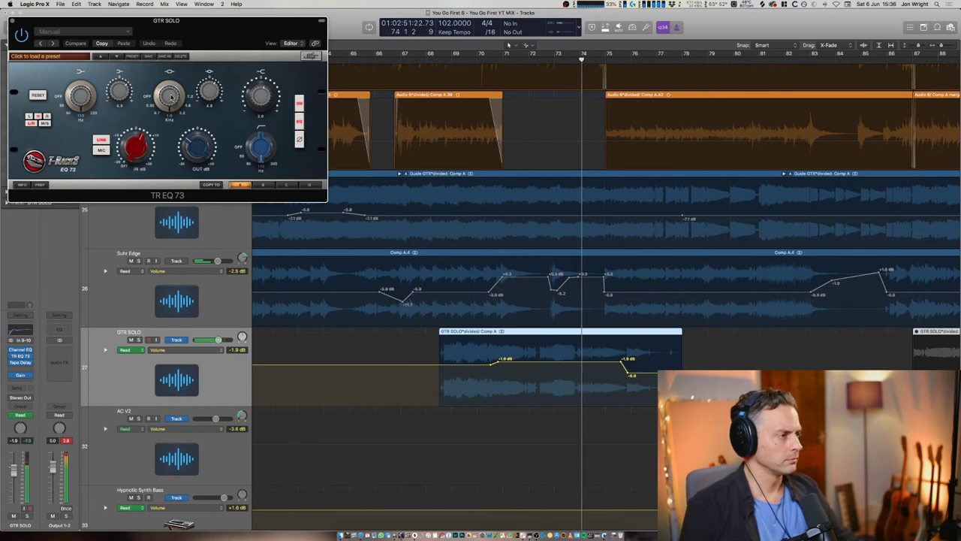
left_click_drag(171, 97, 172, 92)
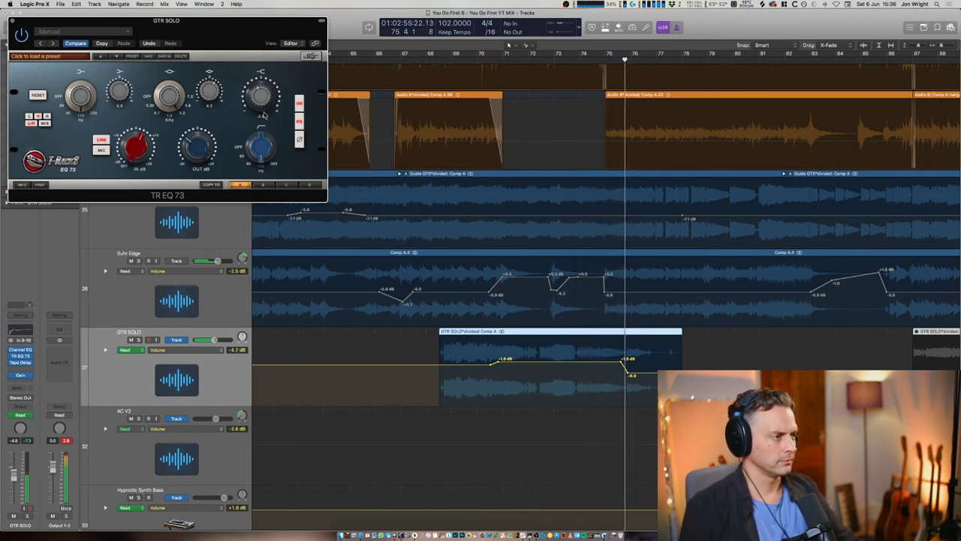
key("space")
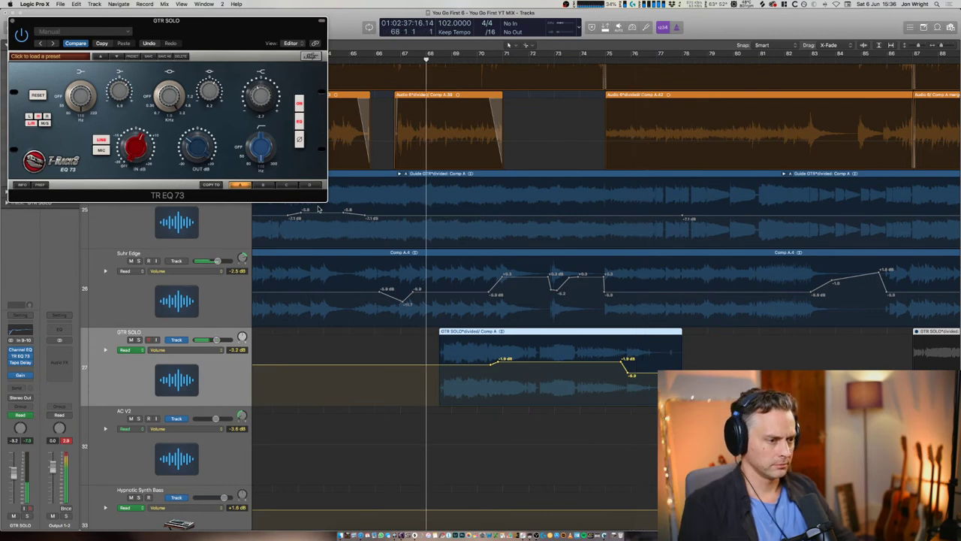
Step: Play back the section, close the GTR SOLO equalizer plug-in window and select the Acoustics track
key("space")
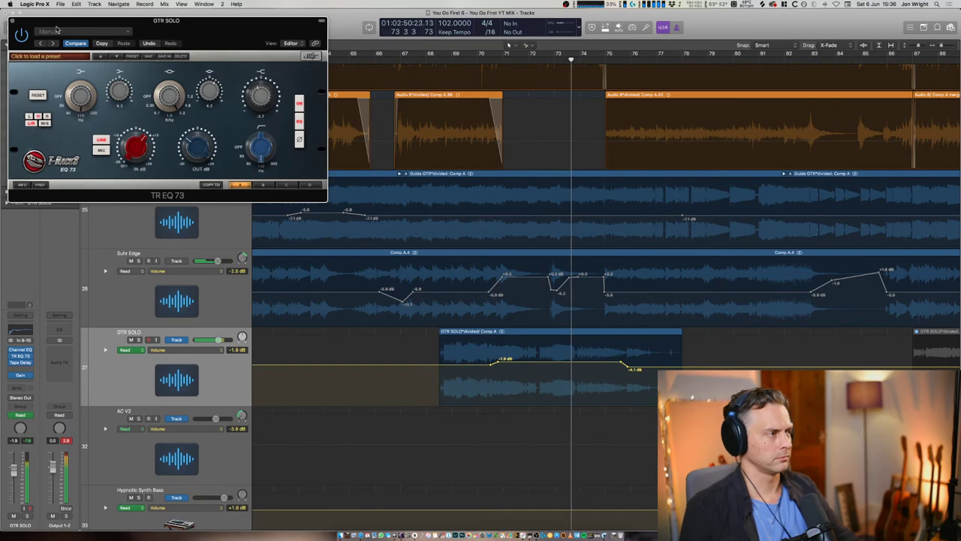
left_click(12, 22)
scroll(142, 146, "up", 5)
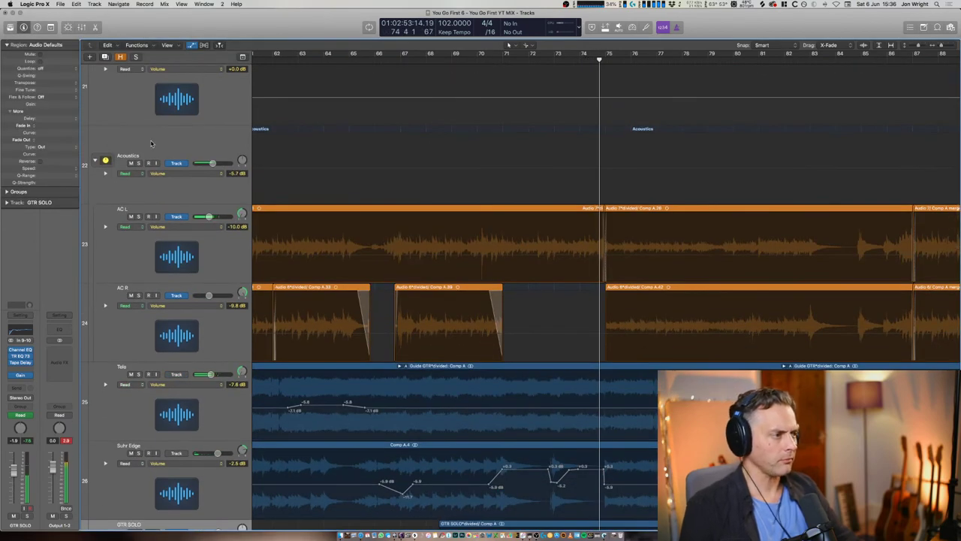
left_click(150, 143)
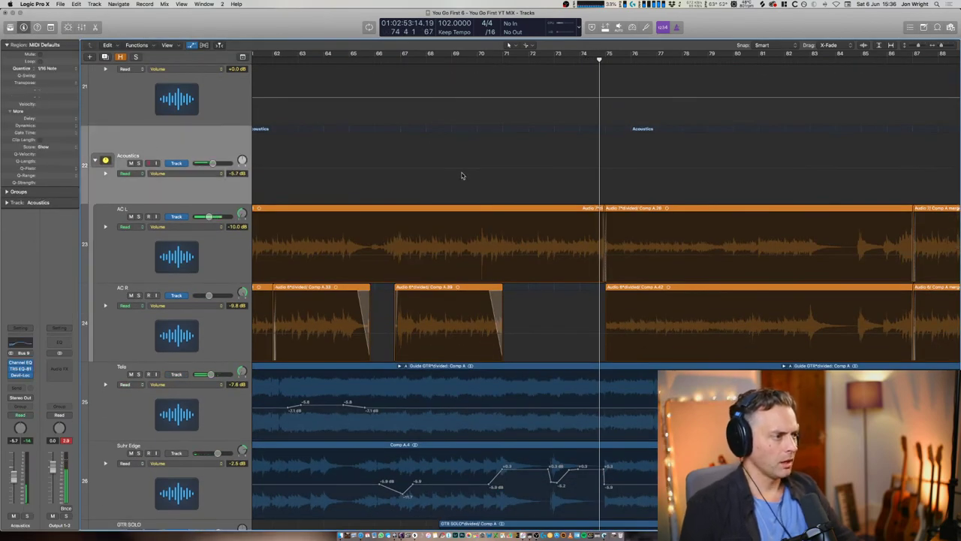
Step: Raise the AC L volume automation to +3.5 dB between bars 71 and 75 and audition the track soloed from bar 71
scroll(434, 170, "up", 2)
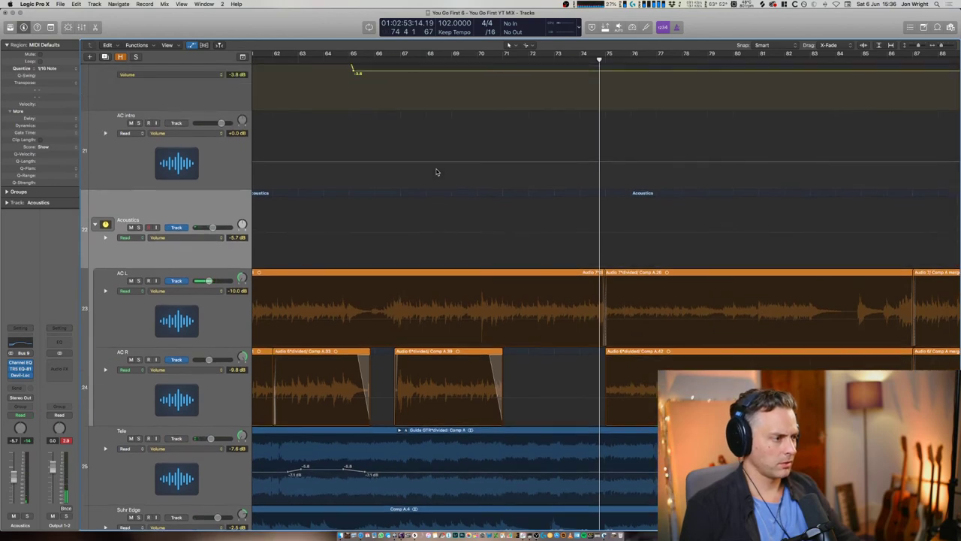
scroll(435, 172, "down", 5)
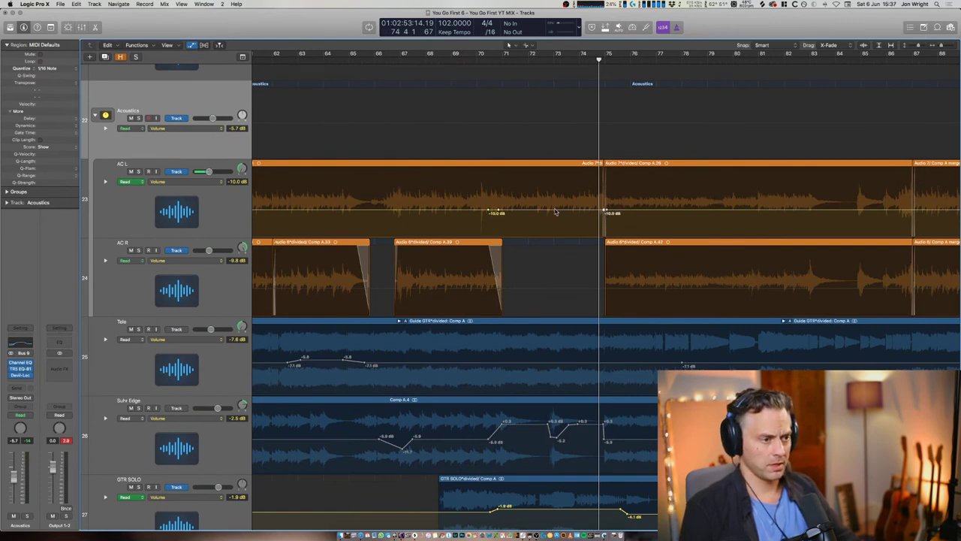
left_click_drag(555, 211, 555, 177)
key("comma")
key("comma")
key("comma")
key("comma")
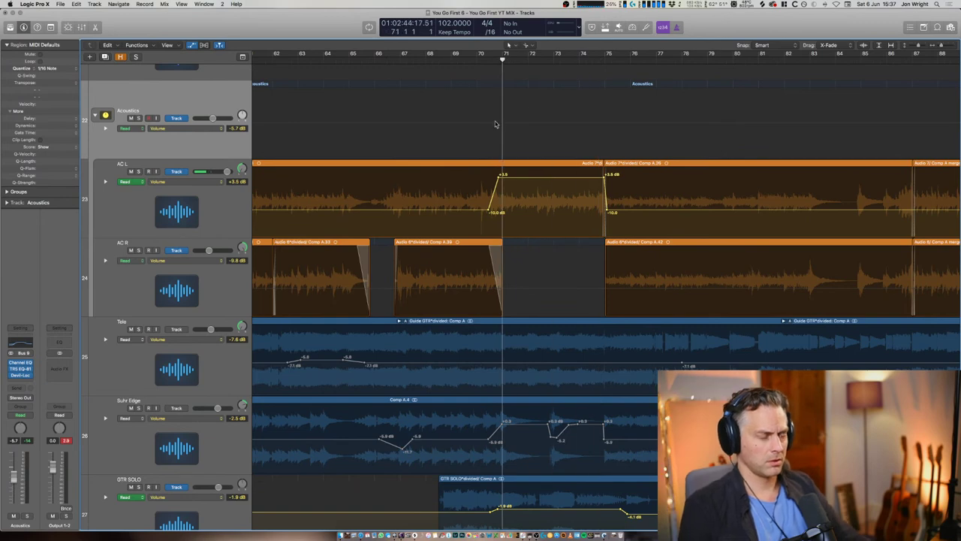
left_click(139, 172)
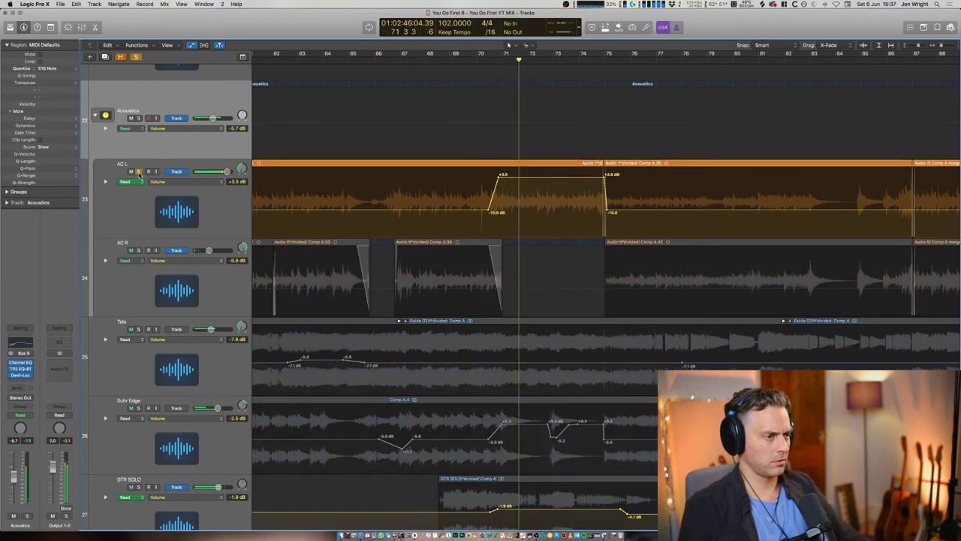
left_click(139, 172)
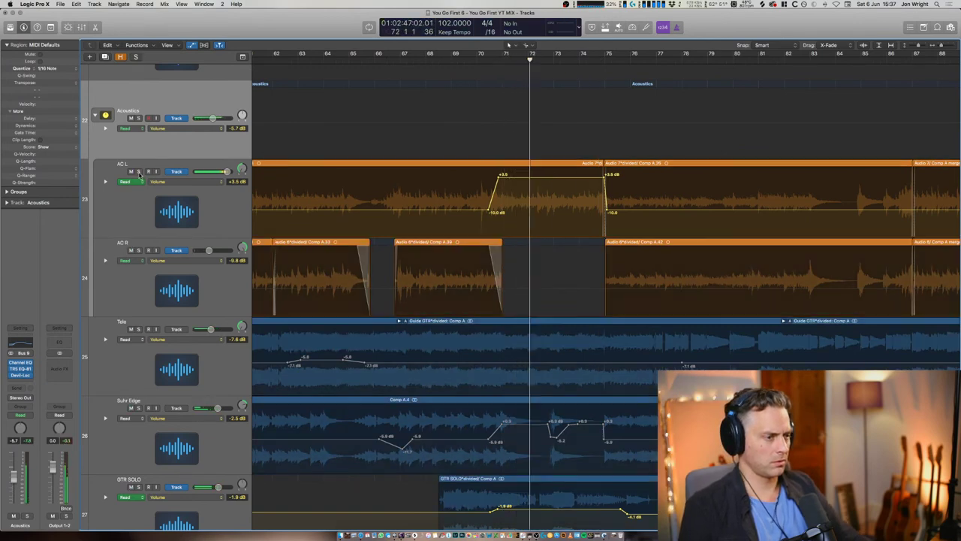
Step: Extend the start of the AC R region from bar 75 back to about bar 71 and solo AC R to hear it
left_click(605, 242)
left_click_drag(605, 243, 504, 239)
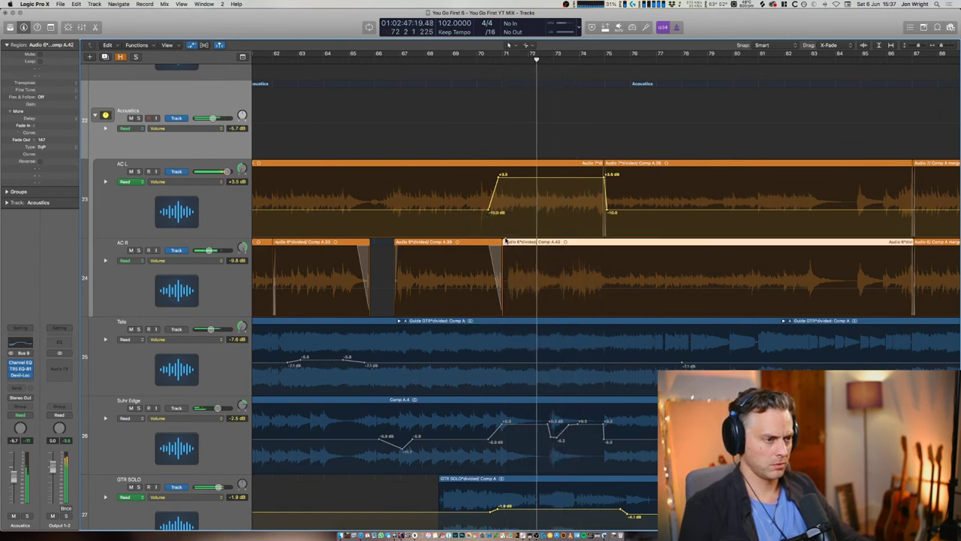
left_click(138, 250)
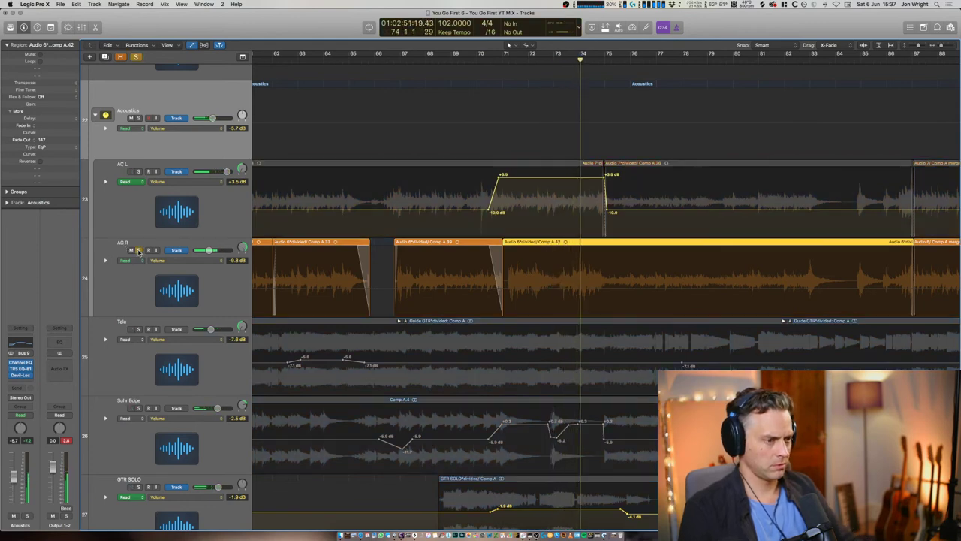
key("space")
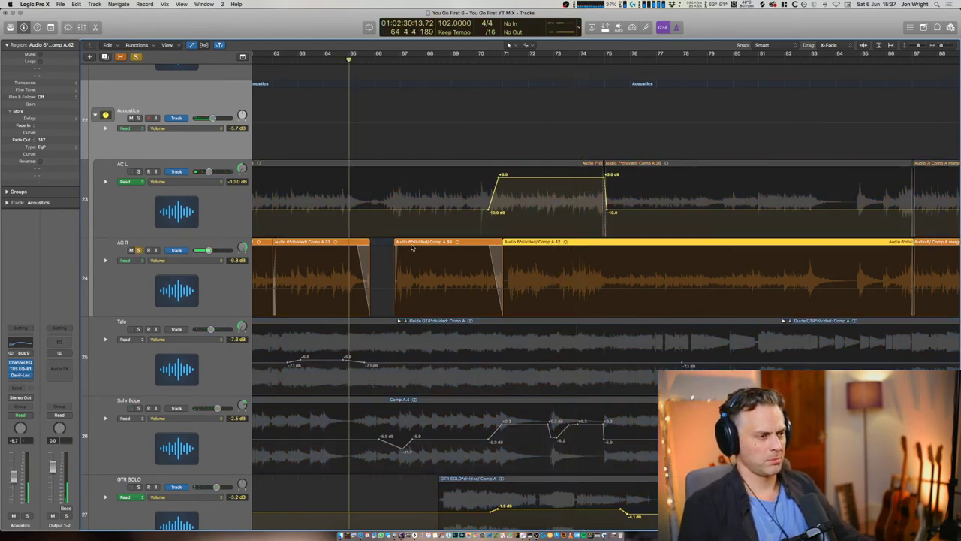
Step: Audition AC L and AC R soloed together, unsolo both and replay the full mix from about bar 71
left_click(139, 172)
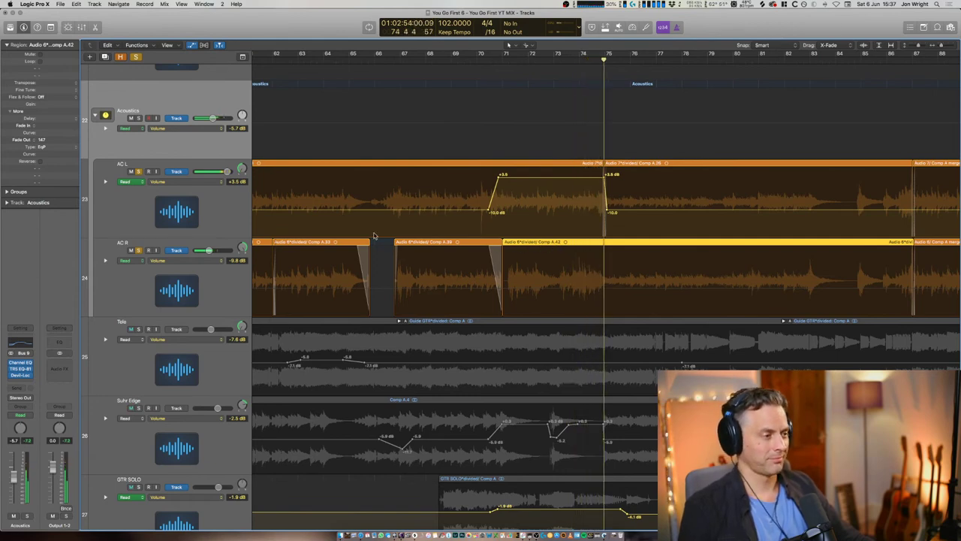
left_click(137, 250)
left_click(138, 172)
key("comma")
key("comma")
key("comma")
key("comma")
key("comma")
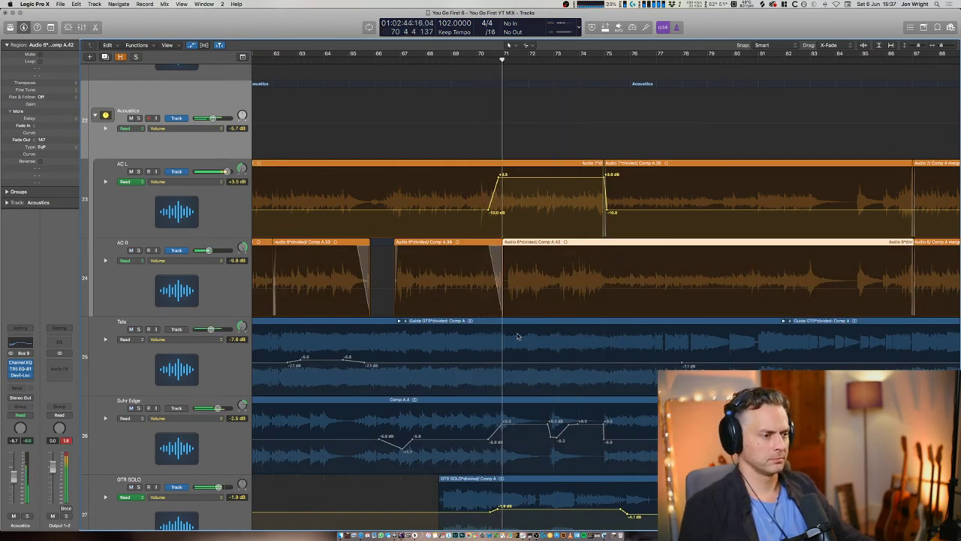
Step: Raise the OH track's volume automation to -7.3 dB between bars 71 and 75, with a longer ramp back to -11.8 dB
scroll(517, 338, "down", 10)
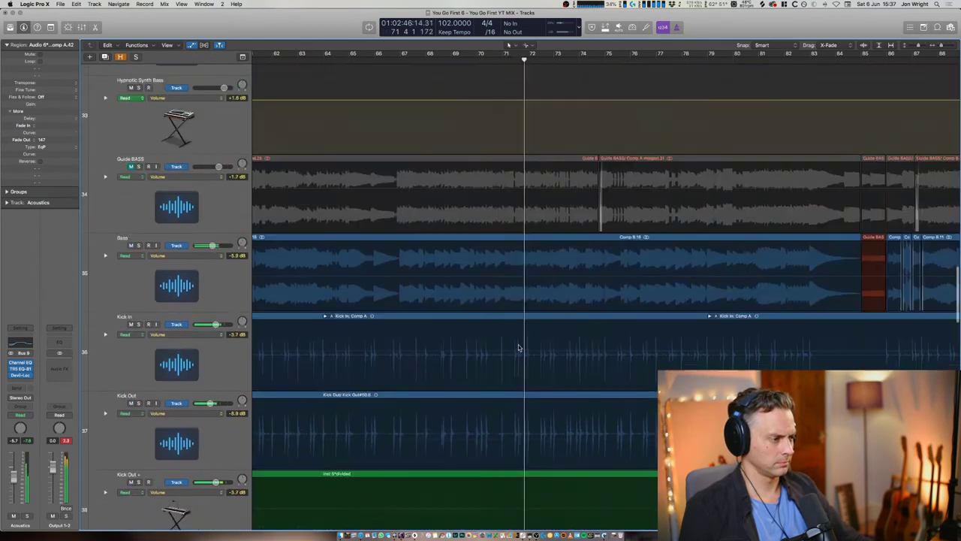
scroll(518, 347, "down", 6)
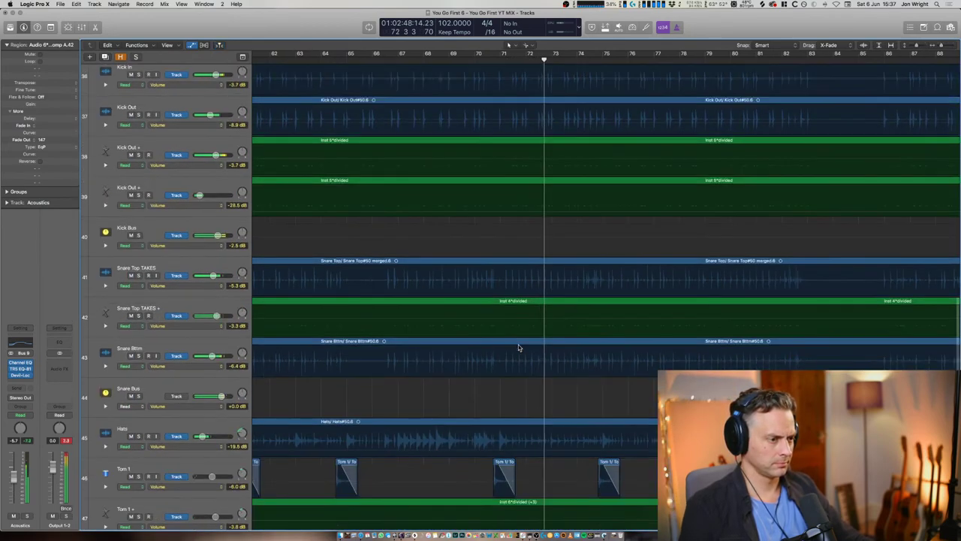
scroll(518, 347, "down", 5)
scroll(549, 262, "down", 8)
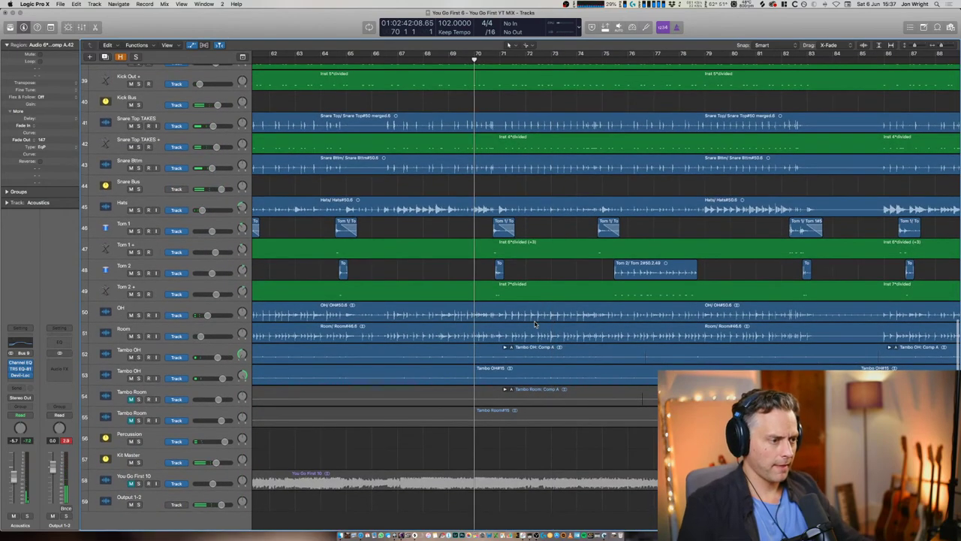
scroll(535, 322, "up", 4)
scroll(495, 327, "up", 4)
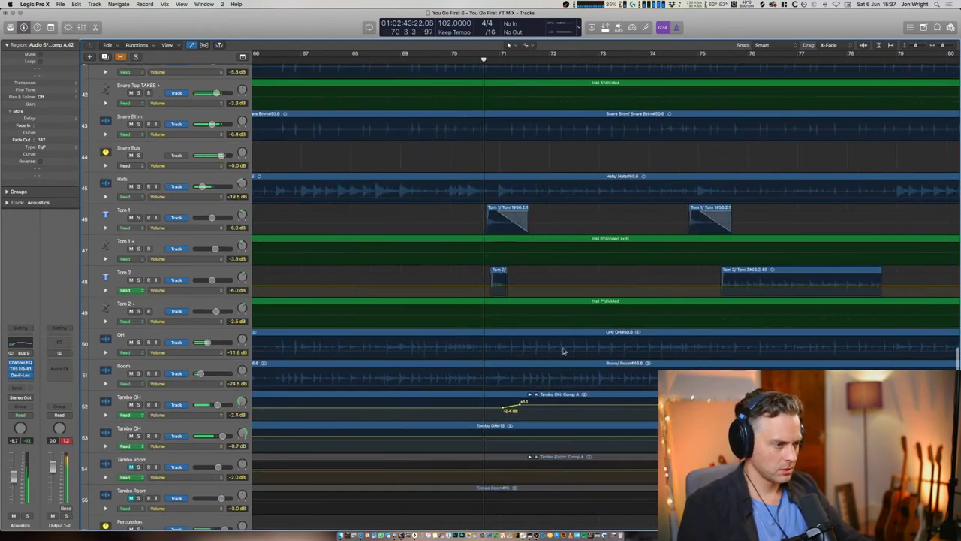
scroll(563, 351, "right", 1)
left_click(477, 354)
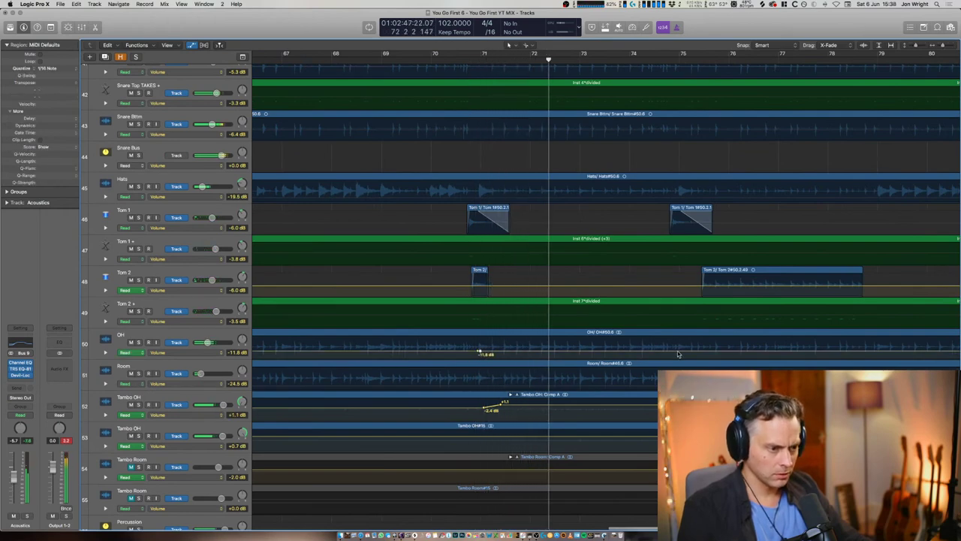
left_click_drag(621, 352, 560, 352)
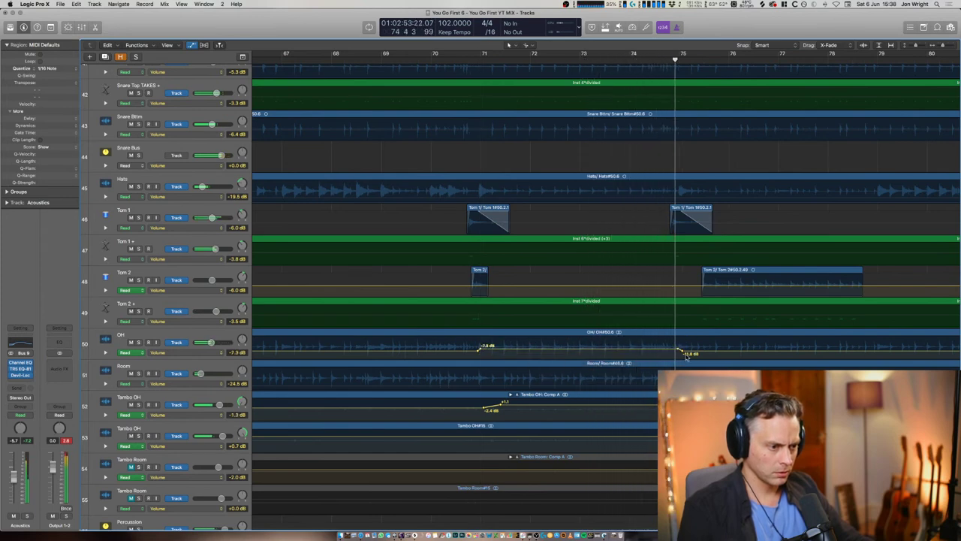
left_click_drag(682, 353, 703, 353)
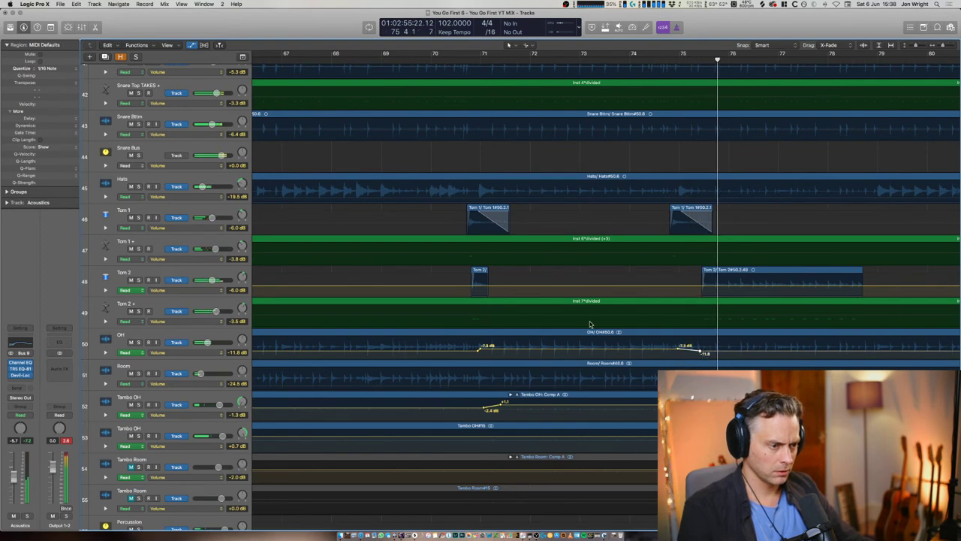
Step: Raise the volume automation of the second Tambo OH track to +2.7 dB between bars 71 and 75
scroll(527, 415, "down", 5)
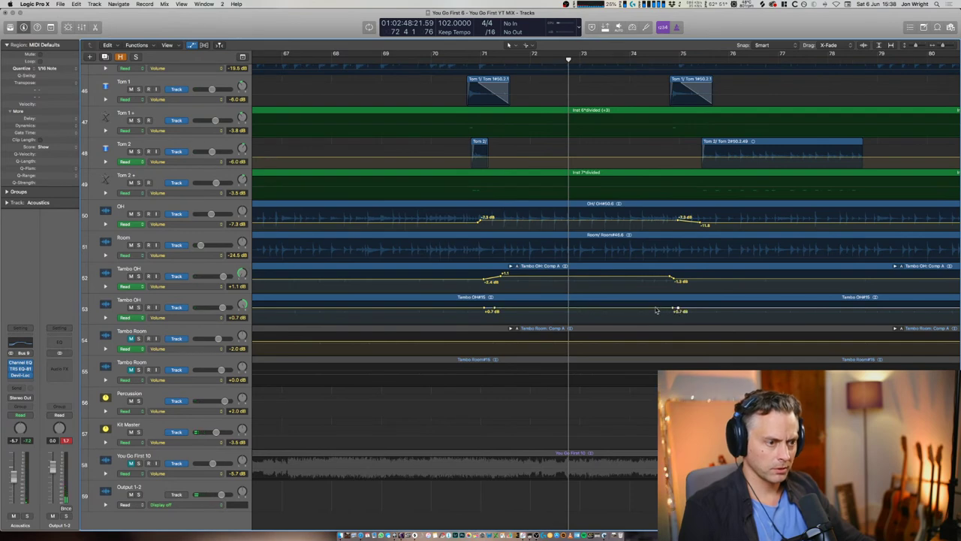
left_click_drag(620, 307, 620, 304)
key("space")
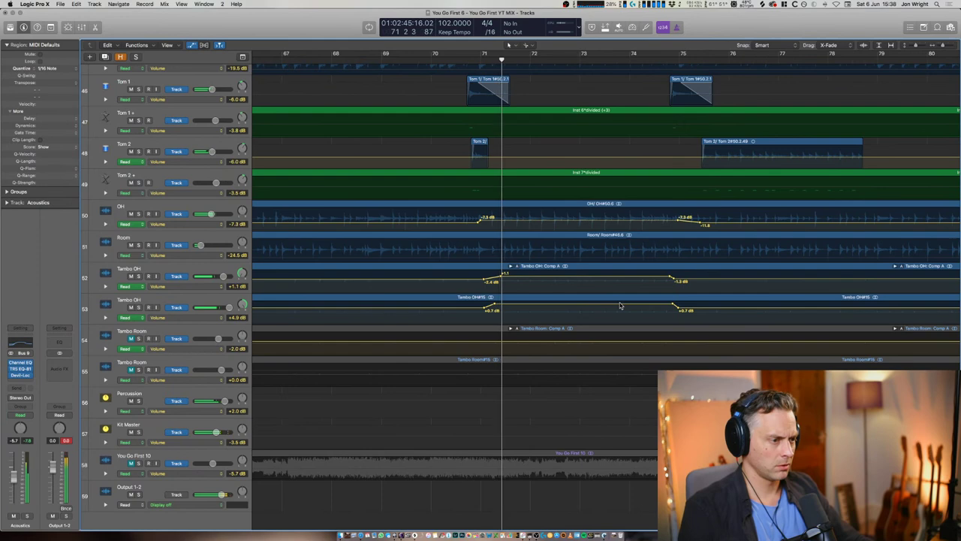
left_click(577, 307)
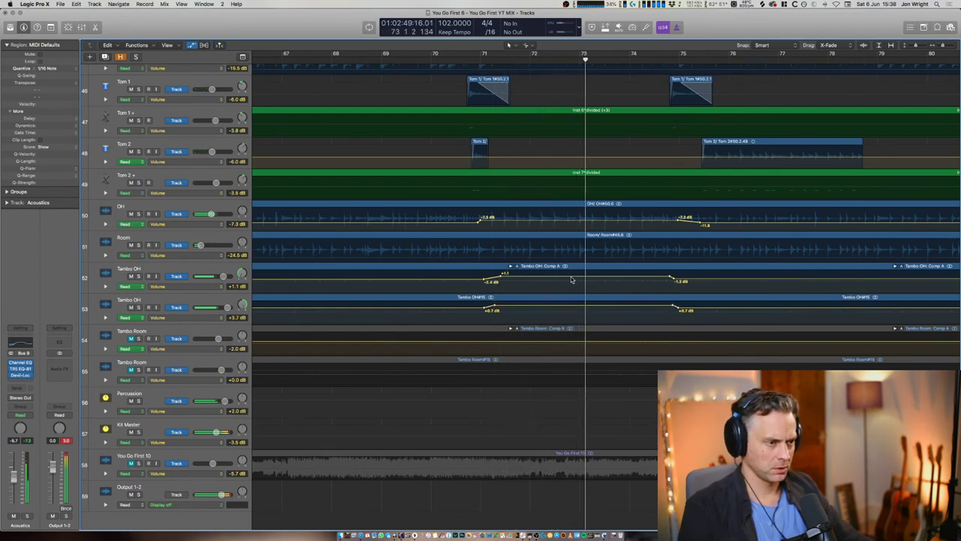
left_click_drag(578, 305, 579, 309)
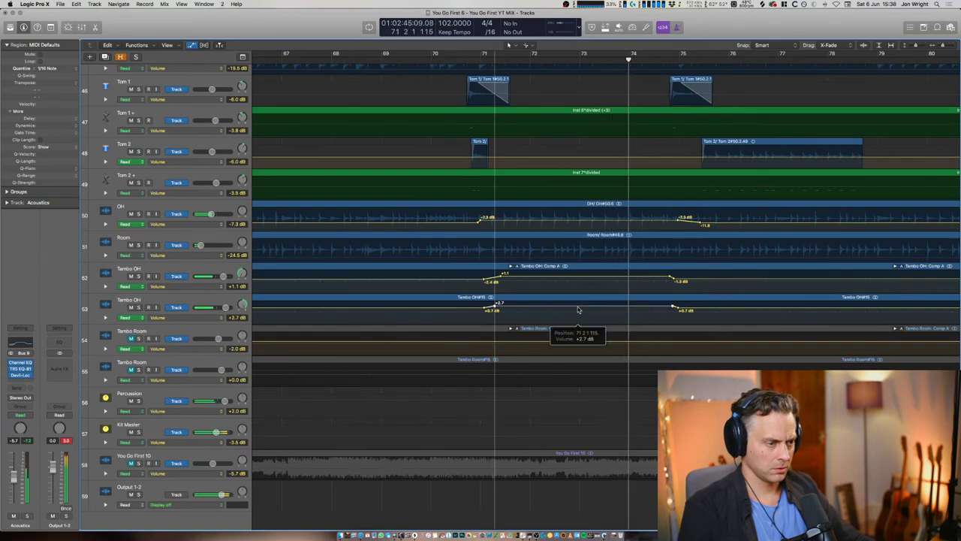
Step: Review the tracks from the tambourines and drums up to the guitars and backing vocals around bar 75 during playback
scroll(542, 273, "up", 5)
key("super+Left")
key("super+Left")
key("super+Left")
key("super+Left")
scroll(551, 277, "right", 4)
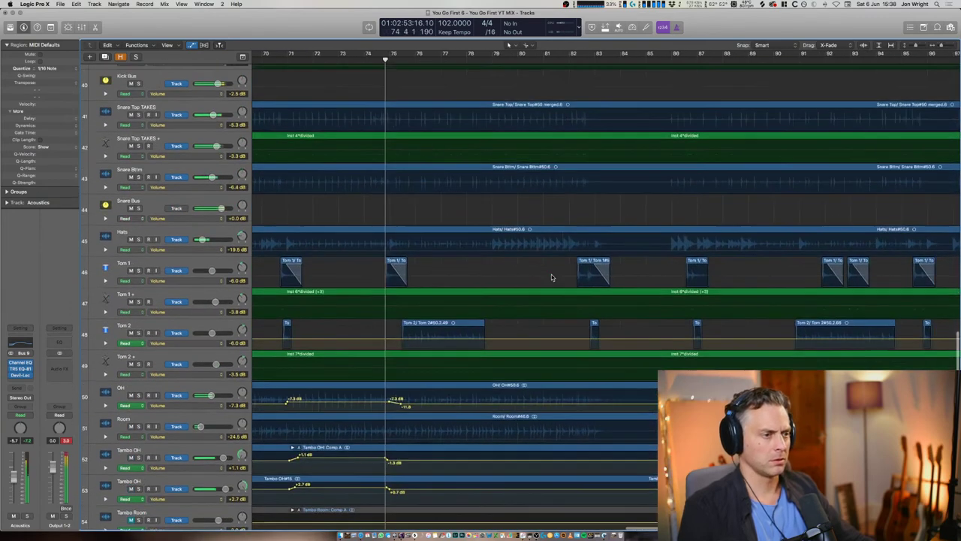
scroll(552, 278, "up", 2)
scroll(554, 278, "left", 3)
key("super+Left")
key("super+Left")
key("super+Left")
scroll(554, 278, "up", 4)
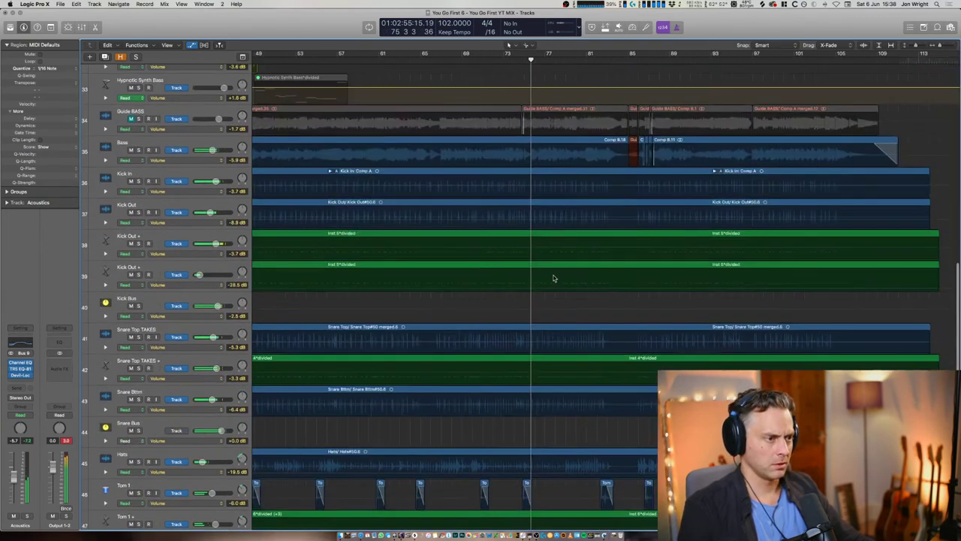
scroll(553, 279, "up", 5)
scroll(554, 279, "up", 3)
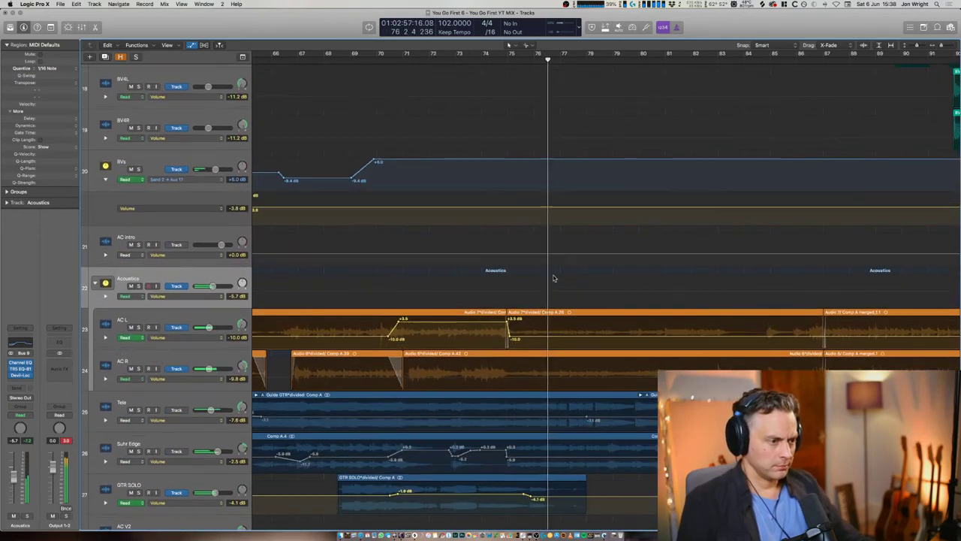
Step: Replay the mix from about bar 73 with the acoustic and electric guitar tracks in close view
key("space")
key("comma")
key("comma")
key("comma")
key("comma")
key("super+Right")
key("super+Right")
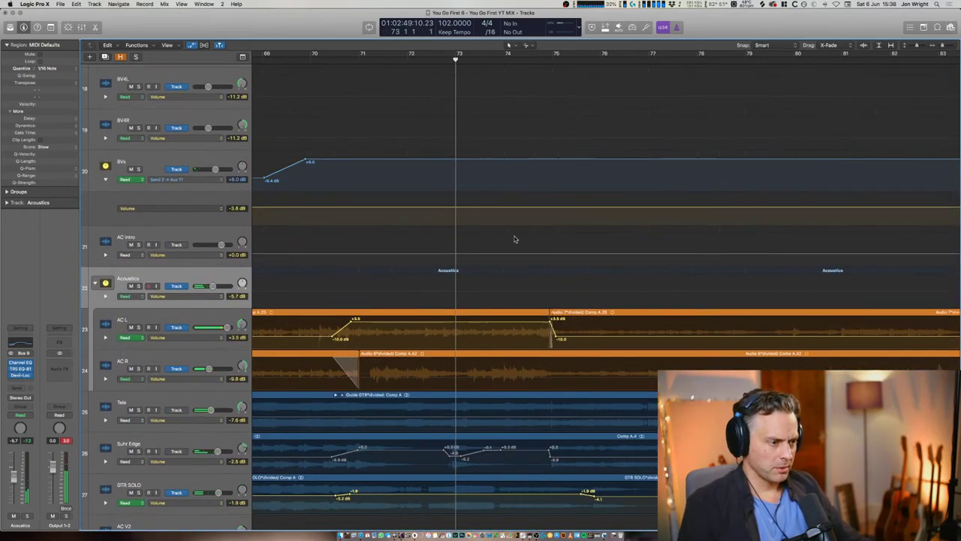
key("super+Right")
key("space")
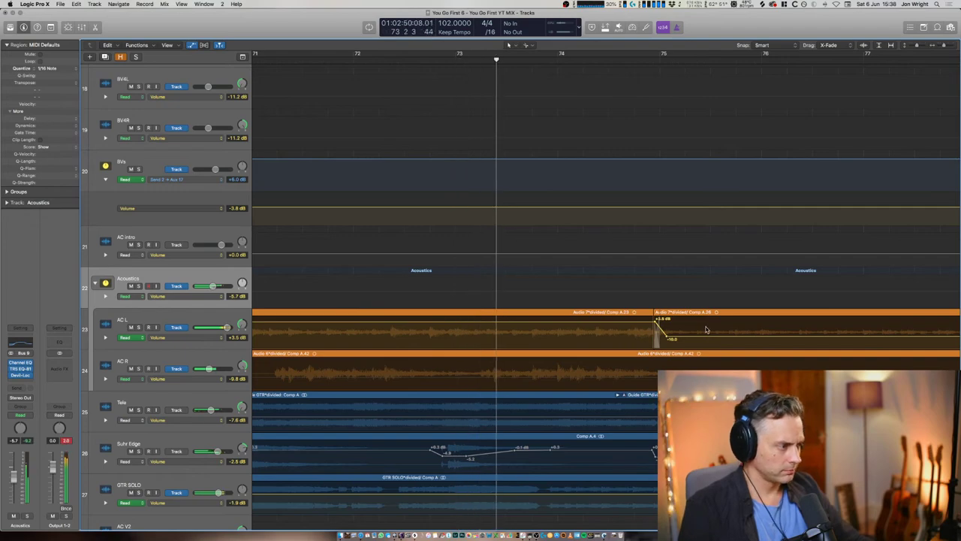
Step: Dip the GTR SOLO volume automation to about -5.0 dB just after bar 75 and replay from about bar 73
scroll(706, 329, "down", 5)
key("super+Right")
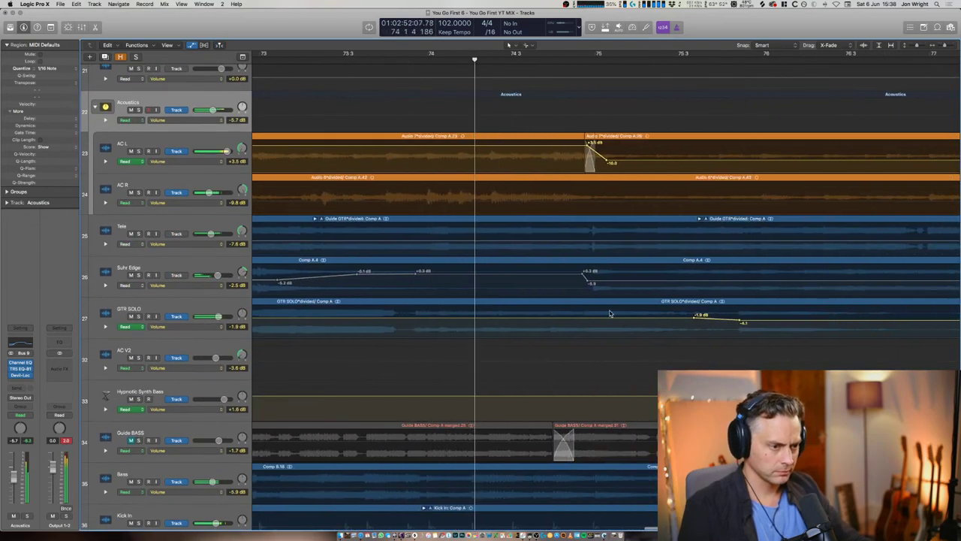
scroll(538, 323, "up", 3)
scroll(514, 304, "down", 3)
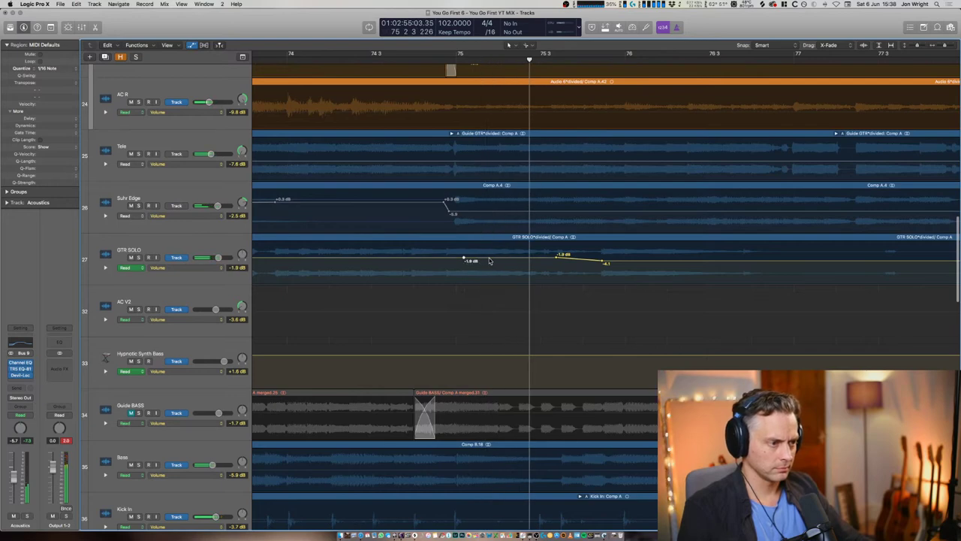
left_click_drag(527, 260, 527, 264)
key("comma")
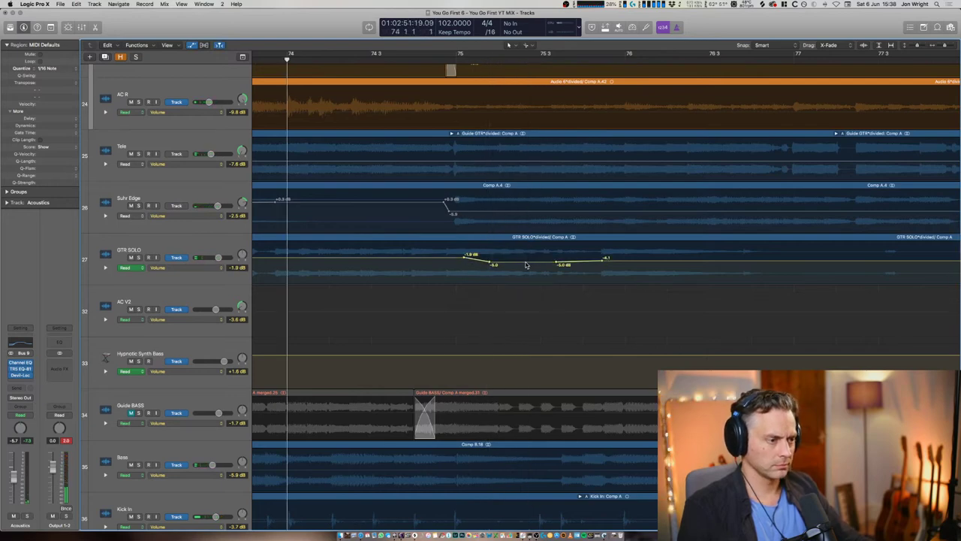
key("comma")
scroll(515, 264, "left", 1)
key("super+Left")
key("space")
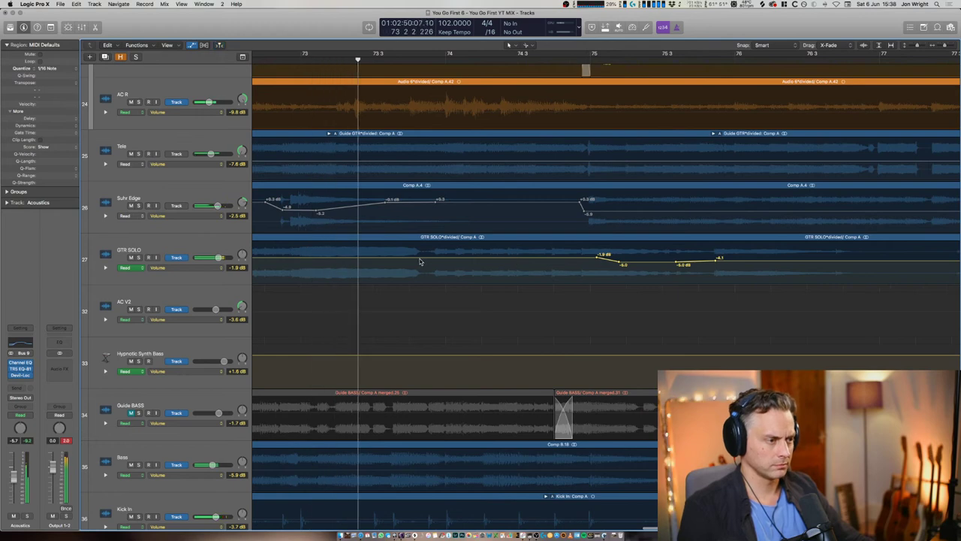
Step: Try raising the GTR SOLO volume automation to -0.2 dB from just before bar 74 to bar 75, and undo it
left_click_drag(434, 266, 441, 258)
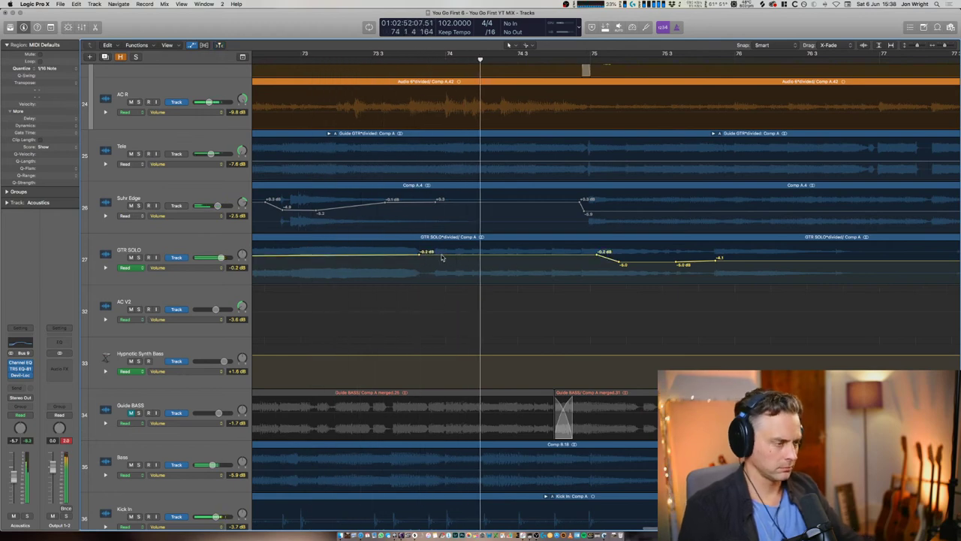
key("super+z")
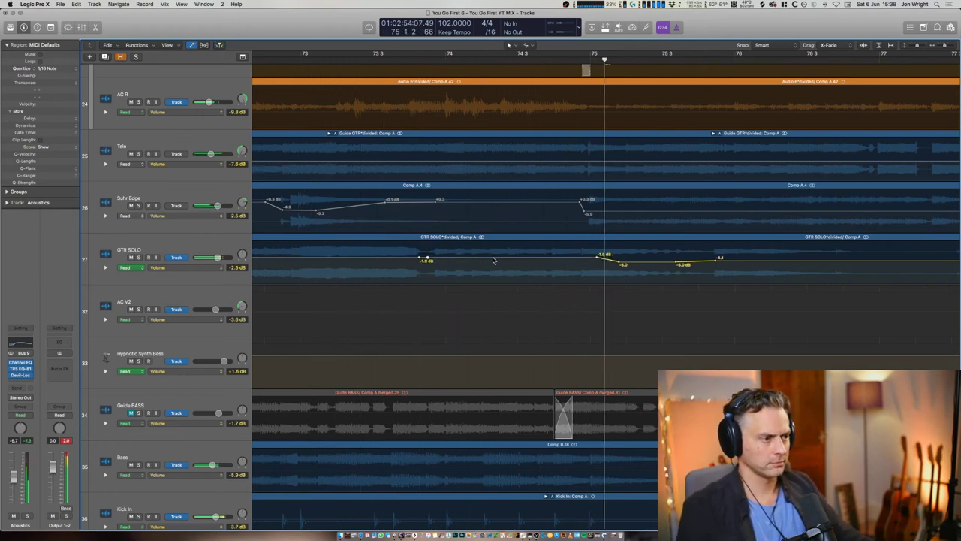
Step: Raise the GTR SOLO volume automation to -1.1 dB from just before bar 74, and move the following dip earlier, to just before bar 75
left_click_drag(426, 260, 427, 256)
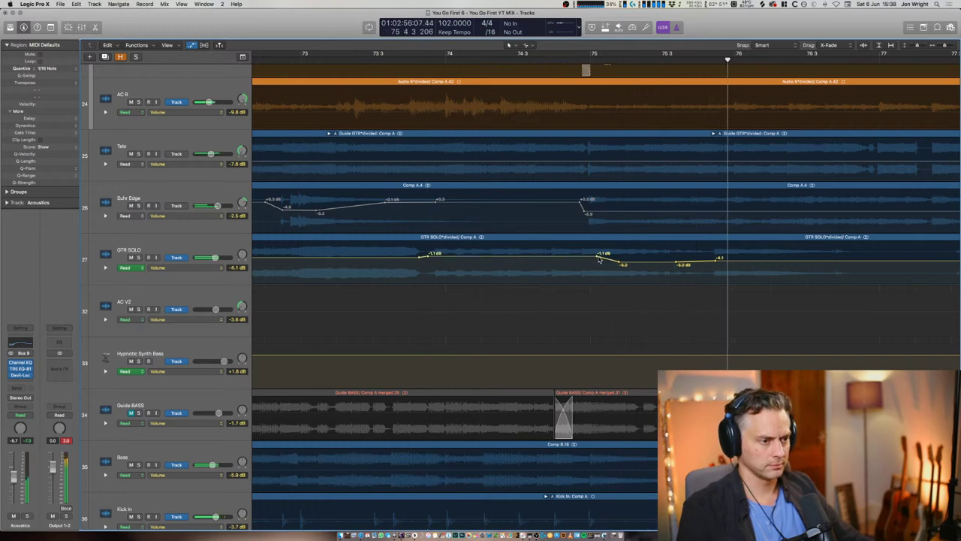
key("comma")
left_click_drag(622, 264, 590, 262)
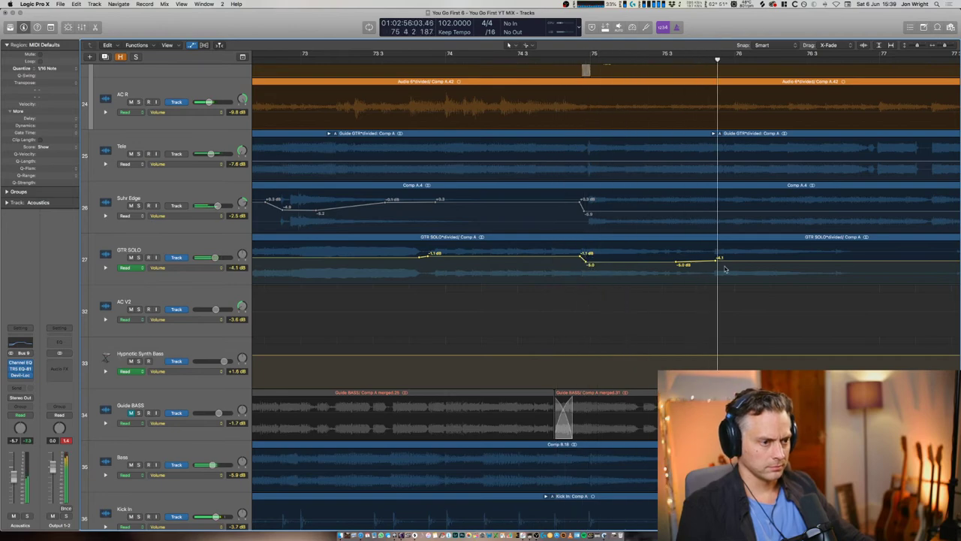
Step: Drop the BVs' Aux 17 send automation to -15.3 dB near bar 79, and raise their volume automation to +0.8 dB from about bar 77
scroll(719, 269, "down", 4)
scroll(636, 272, "right", 4)
scroll(625, 272, "down", 4)
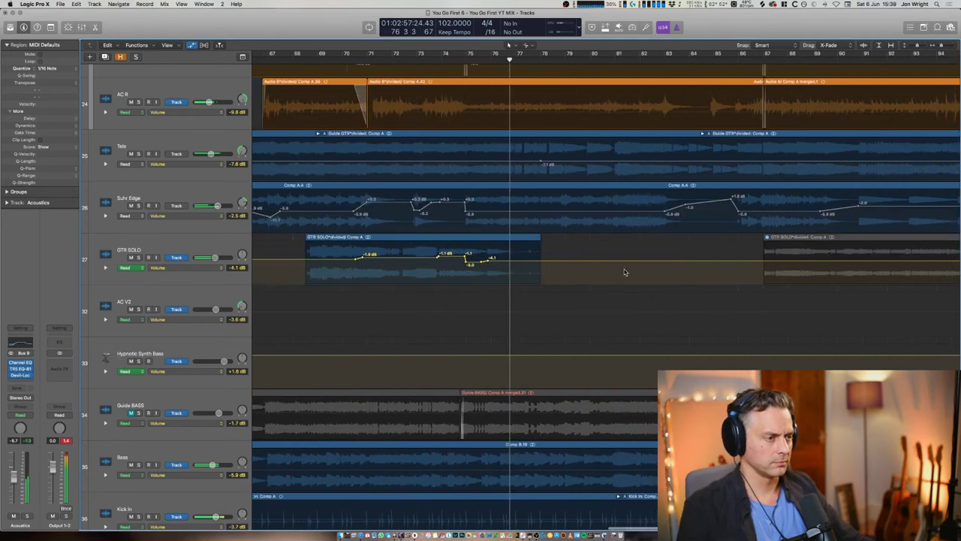
scroll(627, 272, "down", 2)
scroll(586, 266, "up", 10)
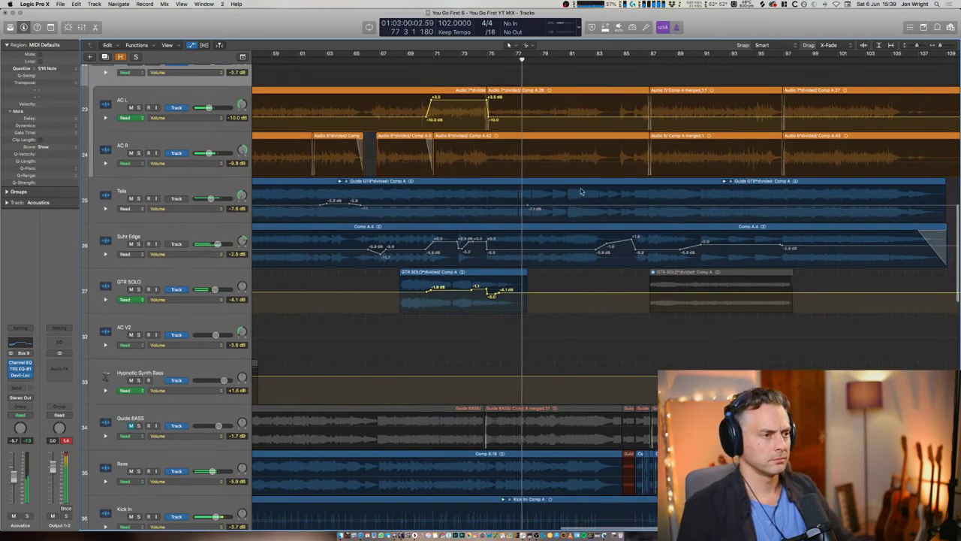
scroll(571, 196, "up", 2)
scroll(538, 218, "down", 6)
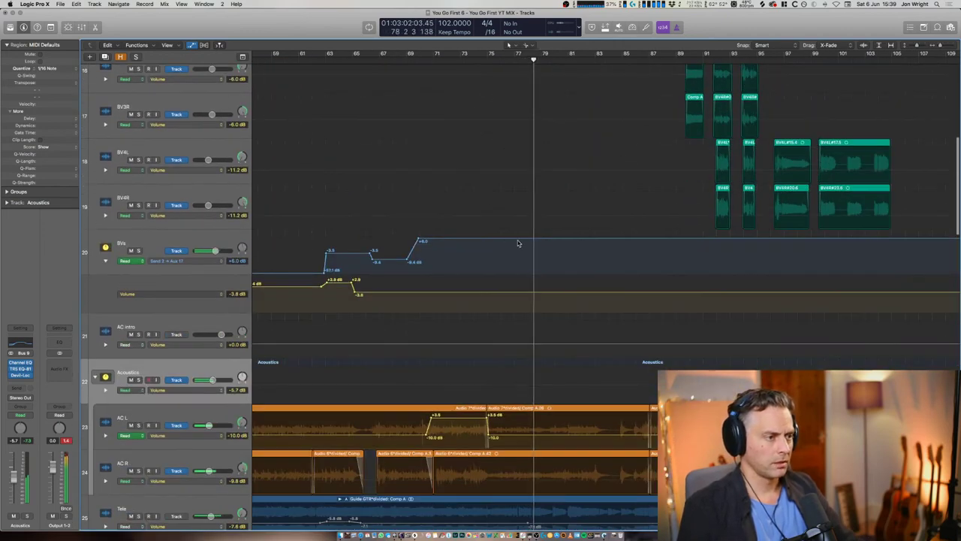
scroll(518, 242, "up", 4)
scroll(519, 235, "down", 3)
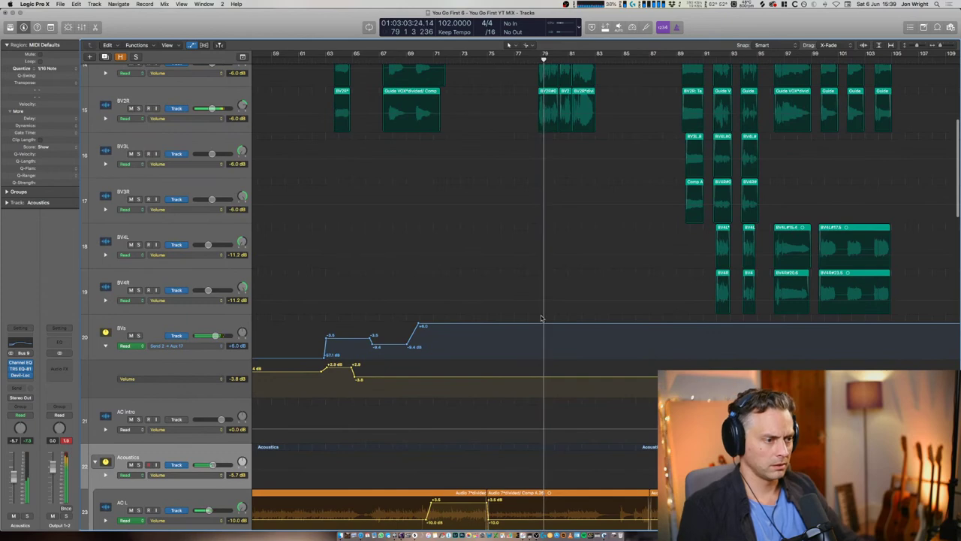
scroll(529, 323, "up", 4)
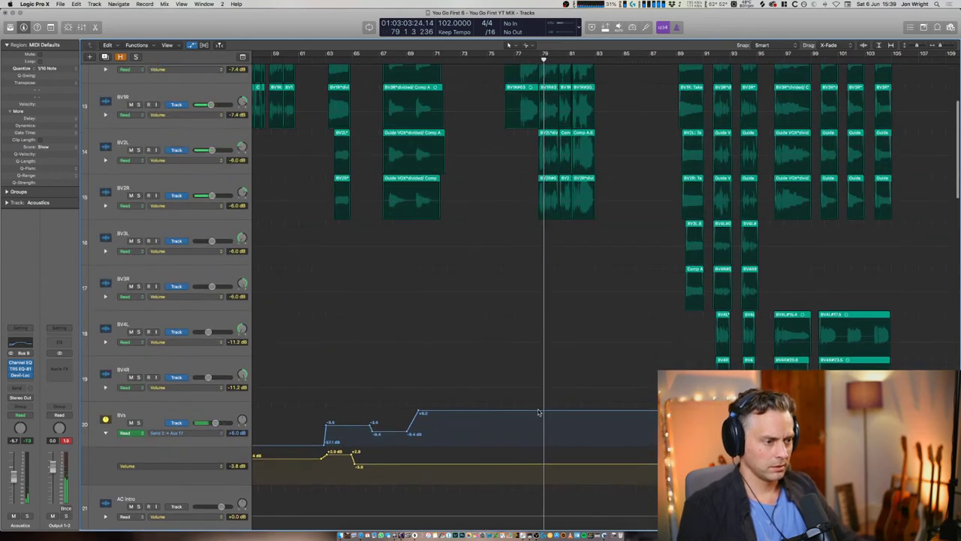
left_click_drag(578, 414, 577, 440)
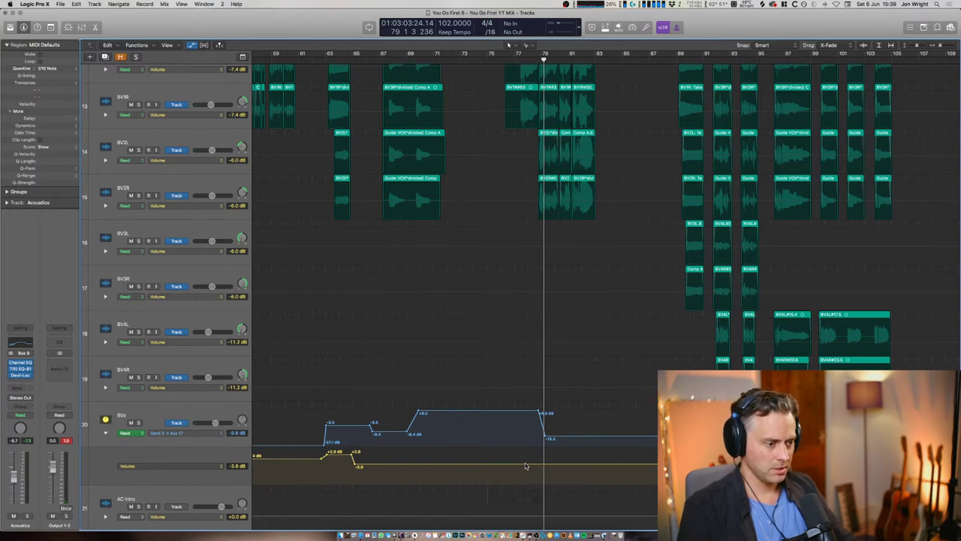
mouse_move(529, 467)
left_mouse_down()
mouse_move(537, 460)
mouse_move(511, 466)
mouse_move(517, 455)
left_mouse_up()
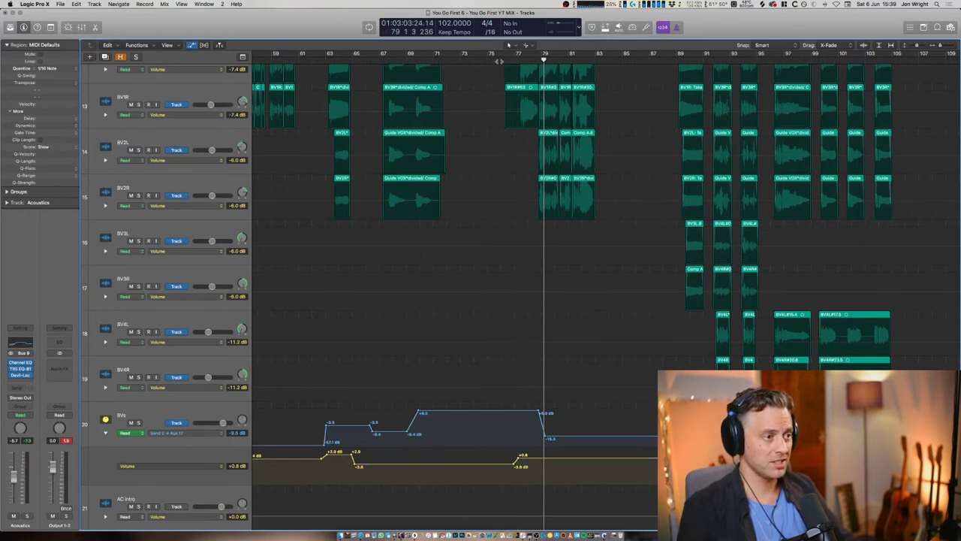
Step: Replay the backing vocals from about bar 76 and lower their Aux 17 send automation to about -3.6 dB between bars 77 and 79
left_click(499, 60)
scroll(510, 169, "right", 3)
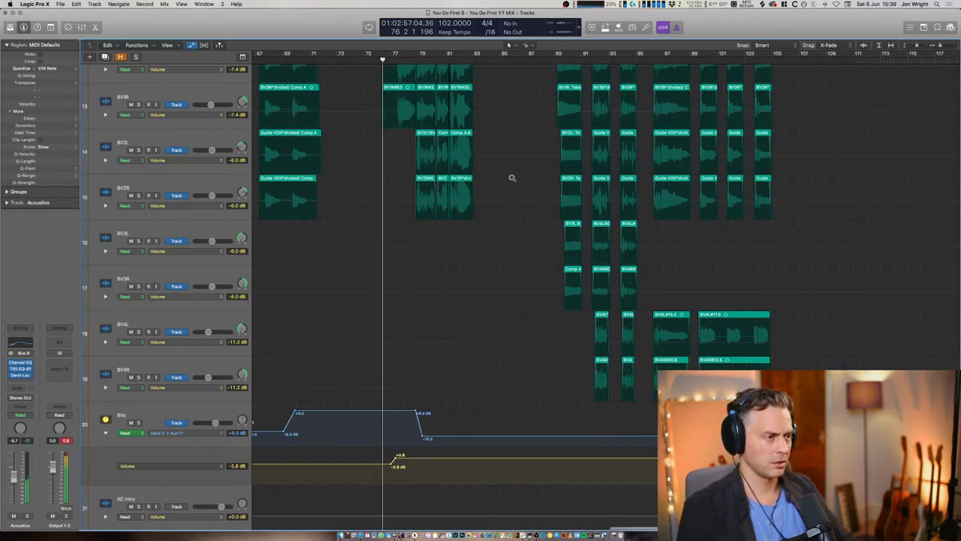
key("super+Right")
key("super+Right")
key("super+Right")
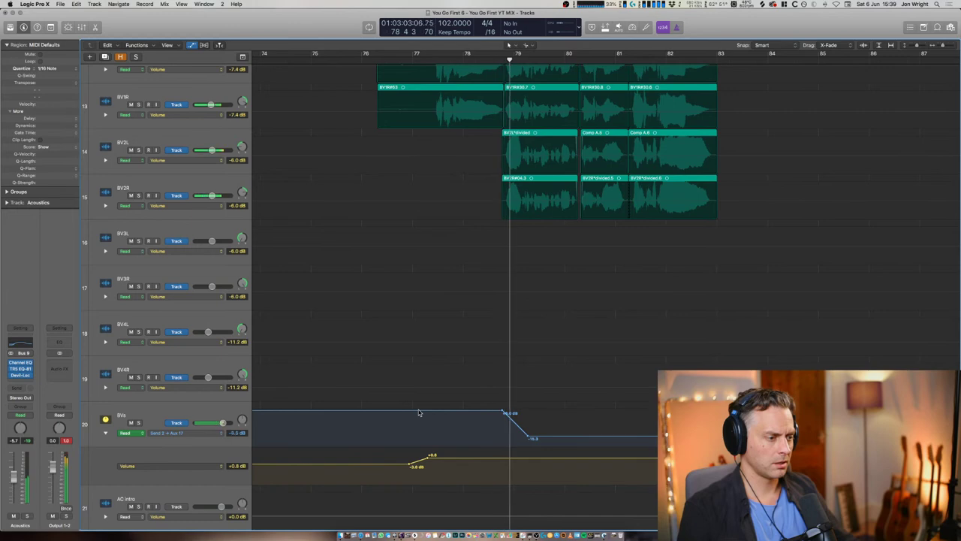
left_click_drag(476, 413, 476, 426)
key("comma")
key("comma")
key("space")
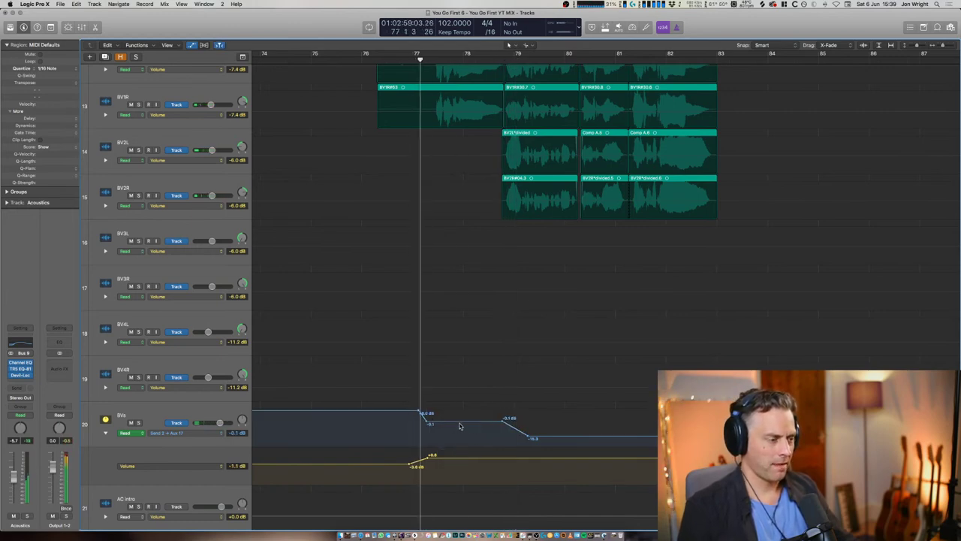
left_click_drag(475, 424, 476, 429)
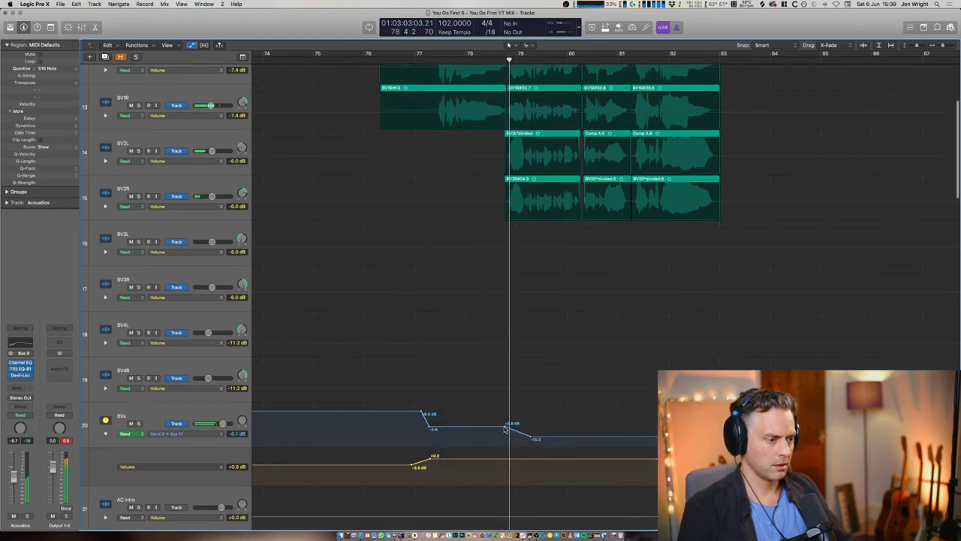
Step: Ramp the BVs' Aux 17 send automation up to +0.4 dB between about bars 81.5 and 82.5
left_click(559, 437)
left_click(605, 437)
left_click_drag(607, 437, 621, 422)
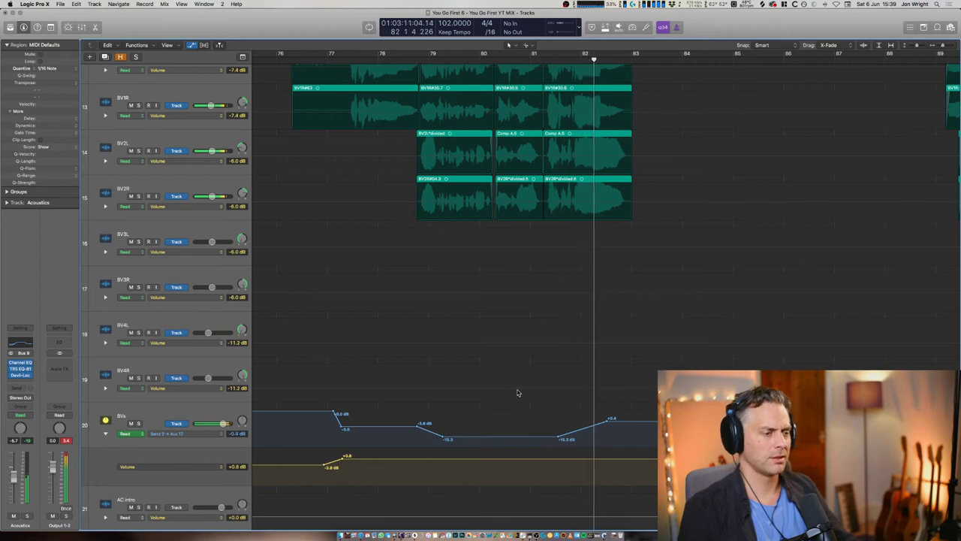
Step: Open the ValhallaSupermassive effect on the BVs' Aux 17 send and raise its feedback to 68.0% while replaying from about bar 78
scroll(515, 394, "right", 5)
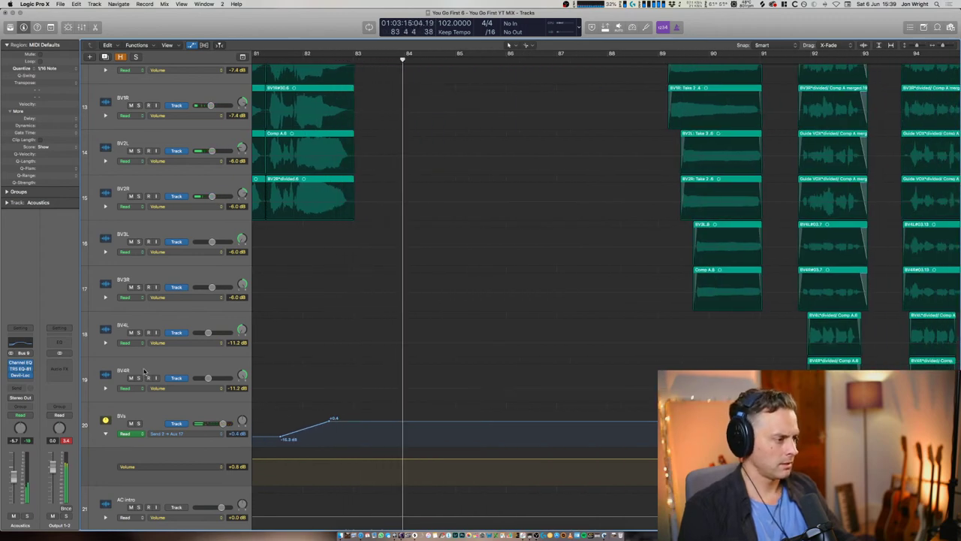
left_click(142, 416)
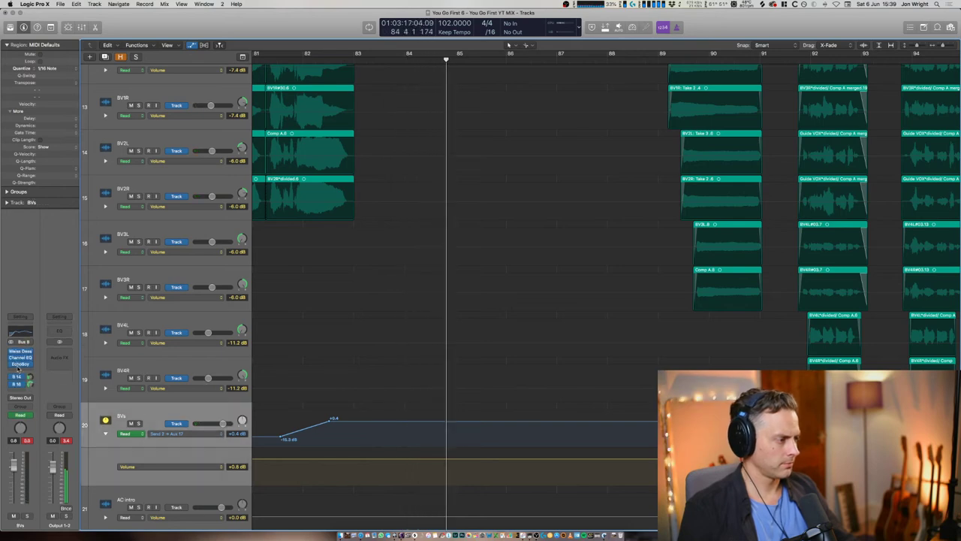
left_click(19, 384)
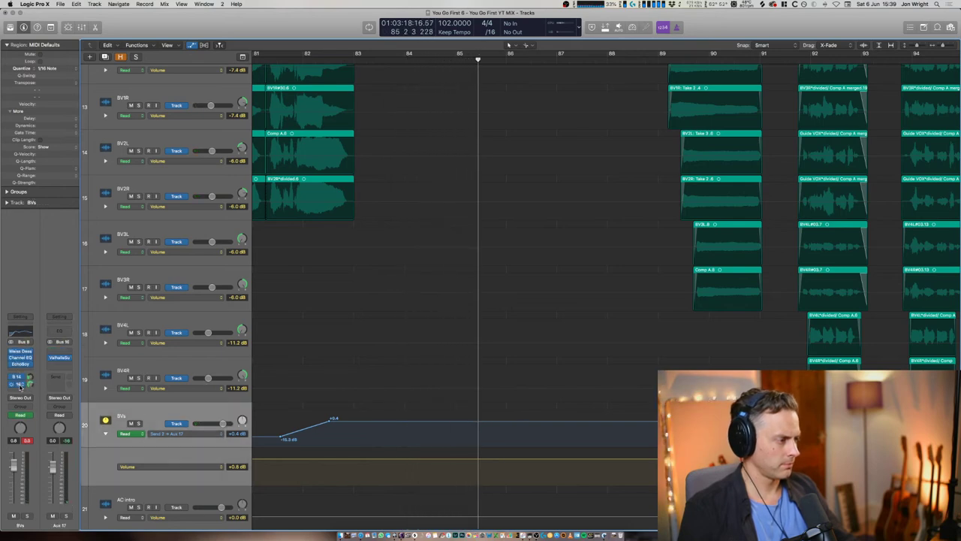
left_click(58, 358)
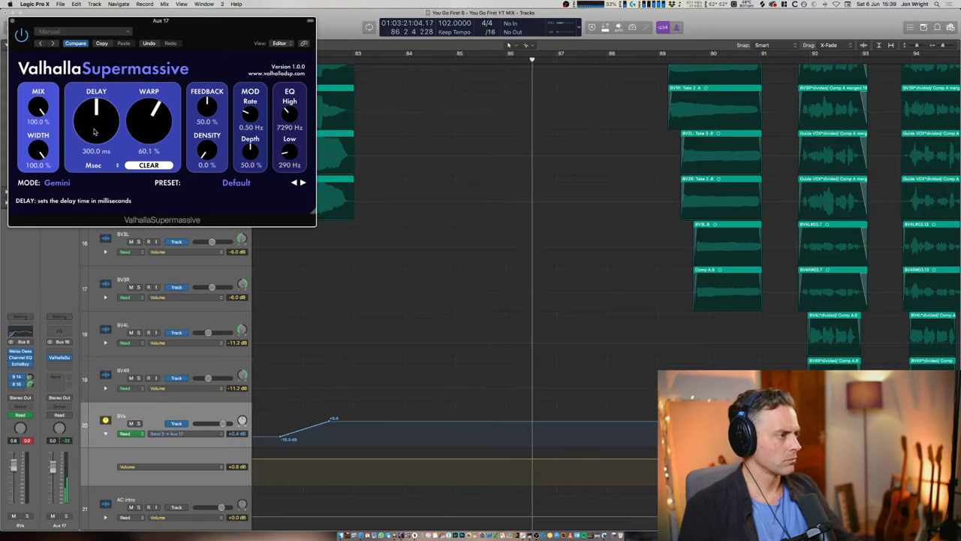
left_click_drag(204, 116, 204, 112)
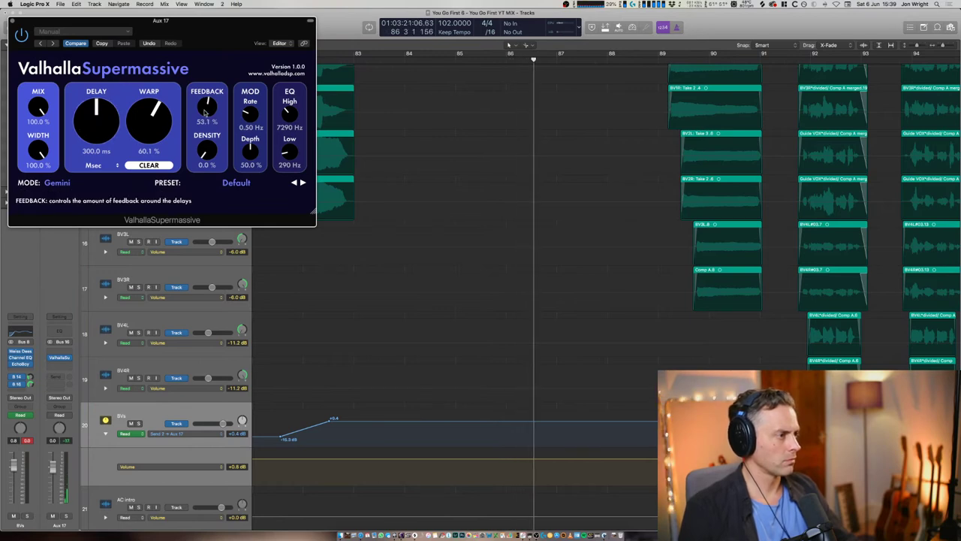
key("space")
key("space")
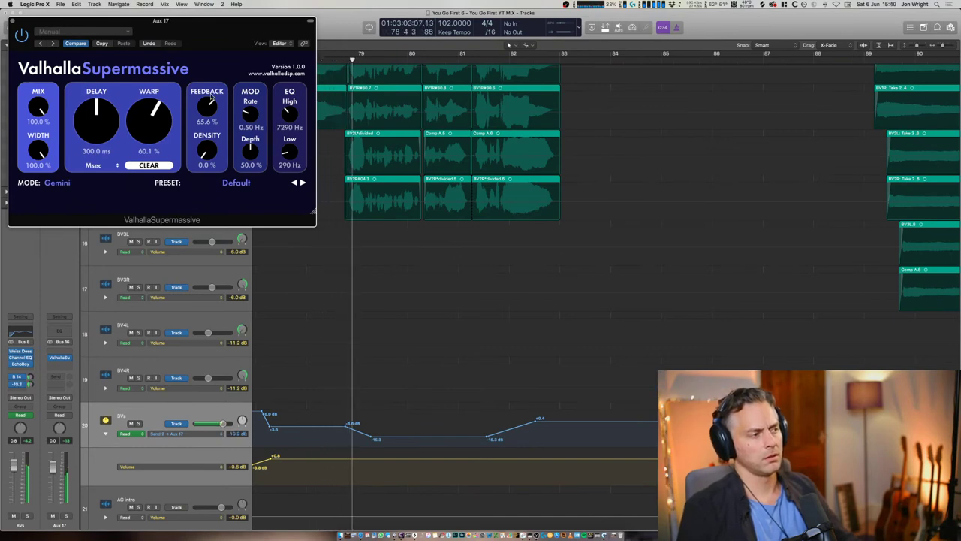
scroll(205, 109, "up", 2)
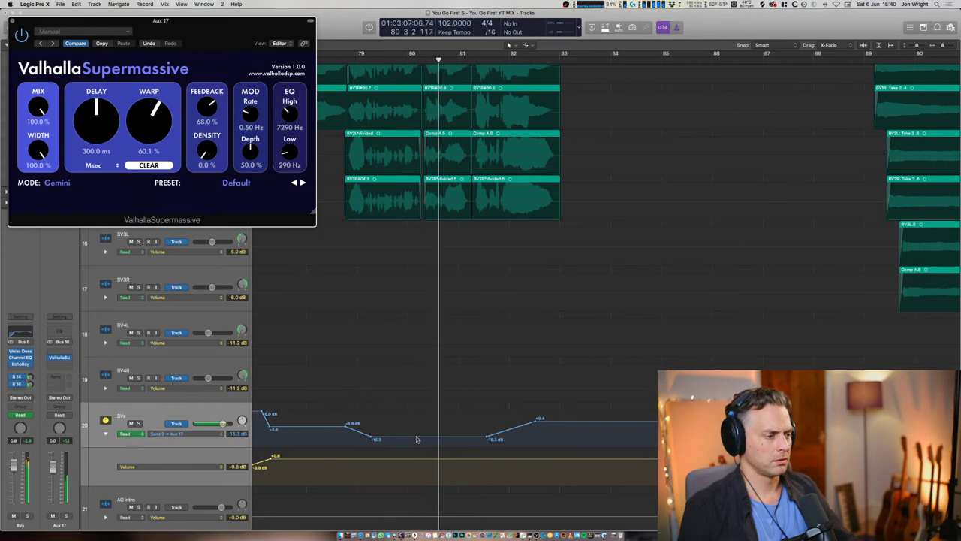
Step: Lower the BVs' Aux 17 send automation to -17.1 dB between about bars 79 and 81.5, and set the ValhallaSupermassive feedback to 62.2%
left_click_drag(418, 440, 418, 442)
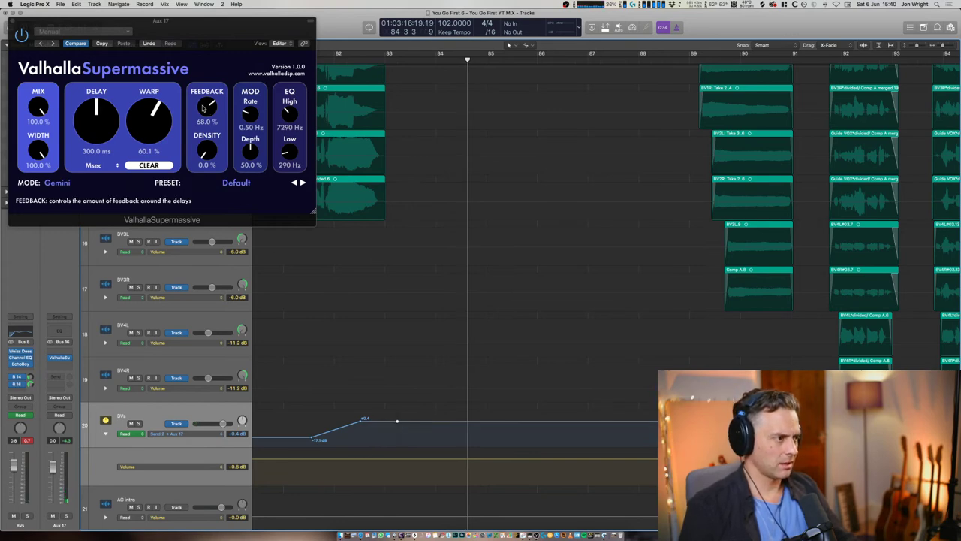
left_click_drag(203, 108, 203, 113)
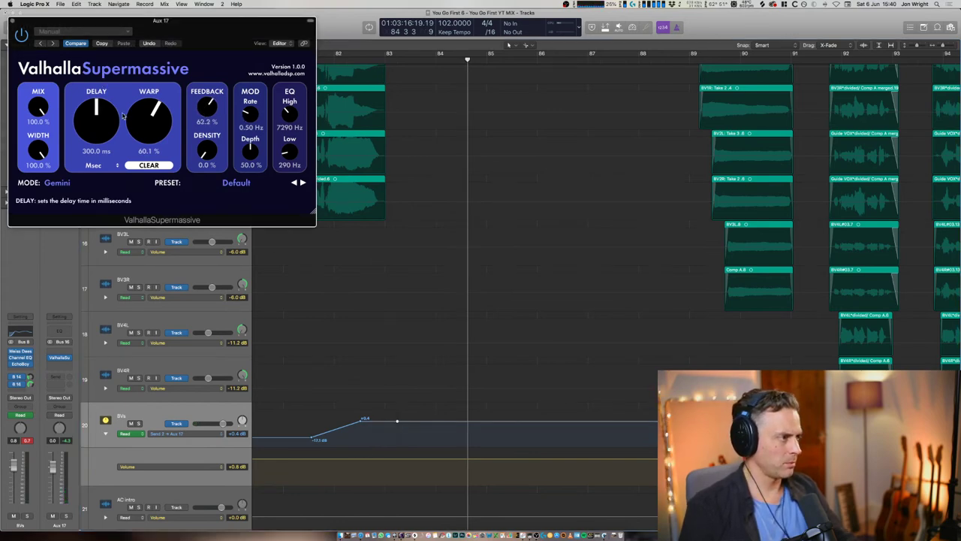
Step: Set the ValhallaSupermassive warp to 31.9% and modulation depth to 22.1%, trying other warp amounts while replaying the vocal tail around bars 82 to 85
left_click_drag(137, 132, 136, 147)
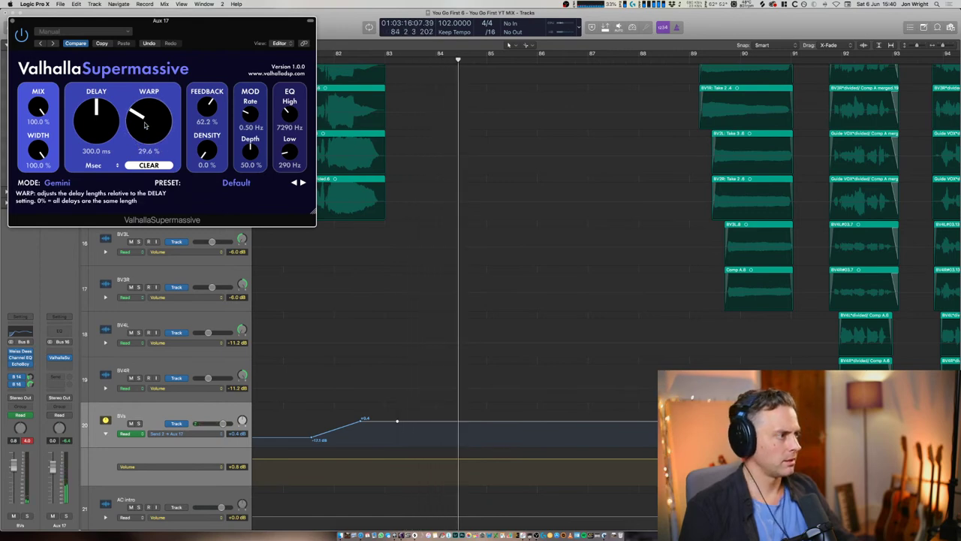
left_click_drag(145, 125, 145, 135)
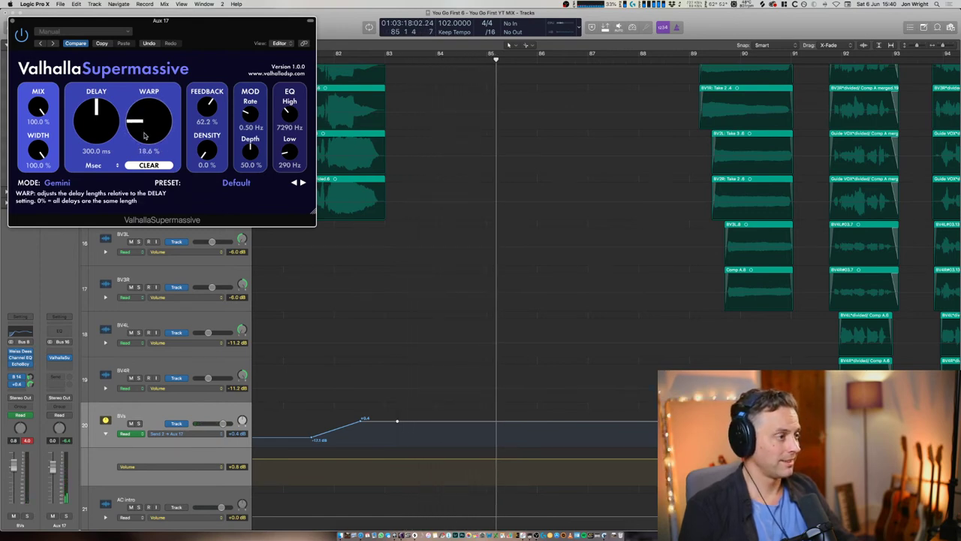
key("space")
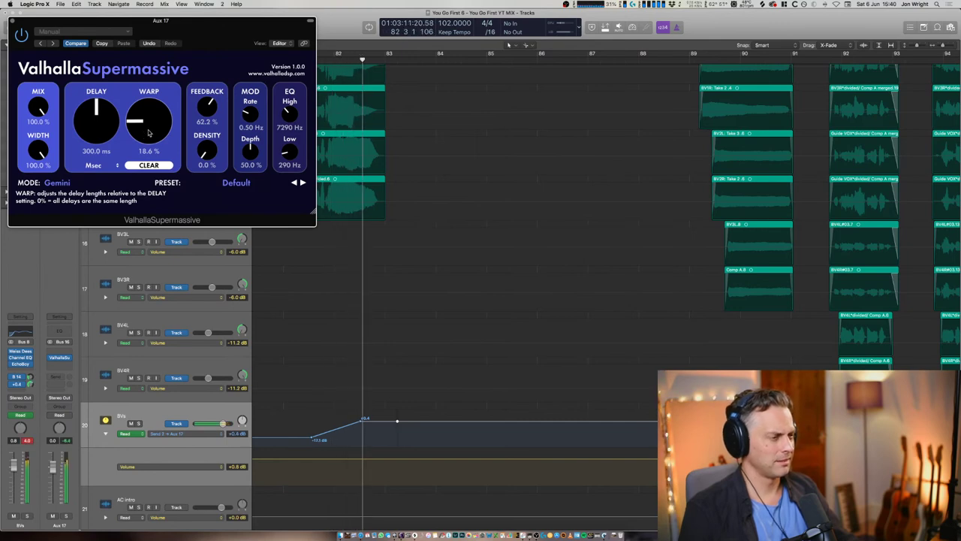
left_click_drag(149, 133, 137, 85)
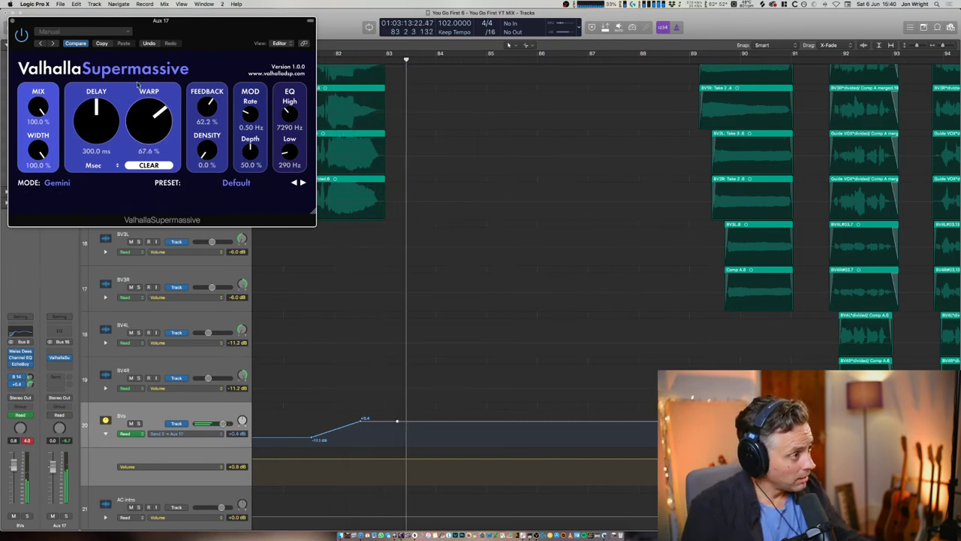
mouse_move(150, 121)
left_mouse_down()
mouse_move(136, 147)
mouse_move(135, 122)
left_mouse_up()
key("comma")
key("comma")
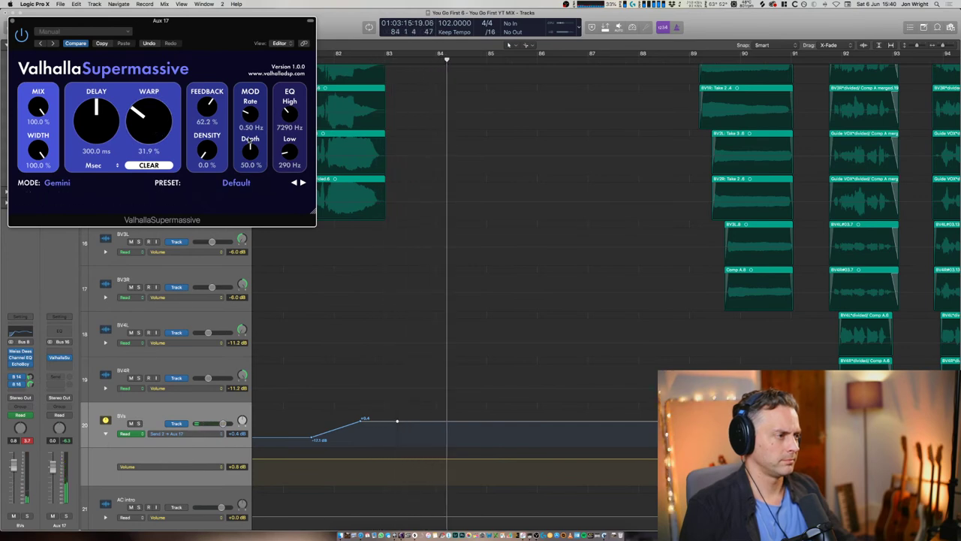
left_click_drag(246, 161, 246, 174)
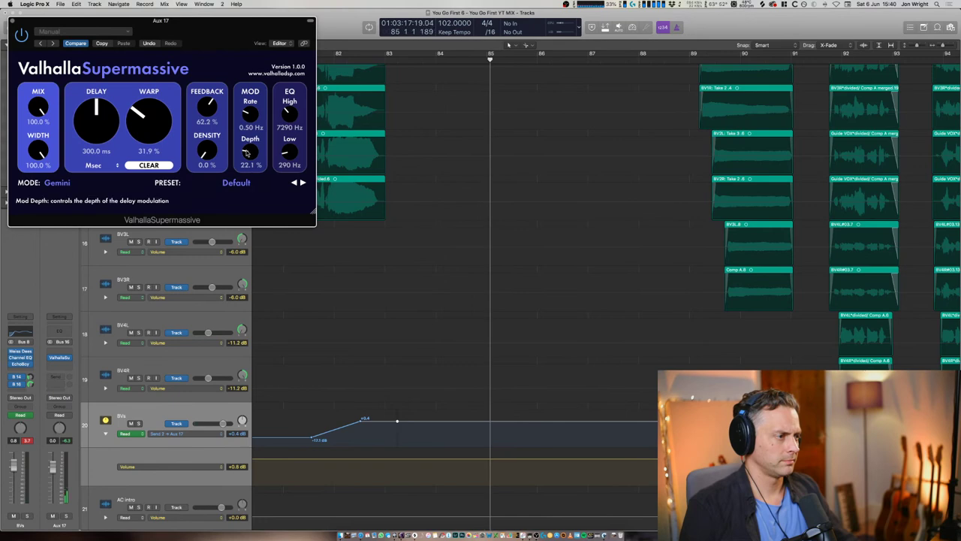
key("space")
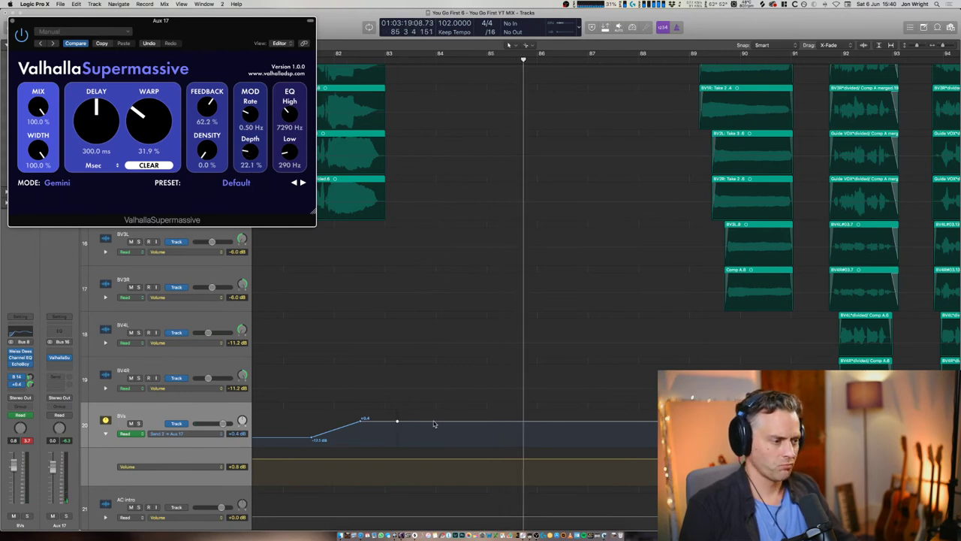
Step: Drop the BVs' Aux 17 send automation to about -31 dB just after bar 83 and return the playhead to bar 78
left_click_drag(398, 422, 397, 439)
key("comma")
key("comma")
key("comma")
key("comma")
key("comma")
key("comma")
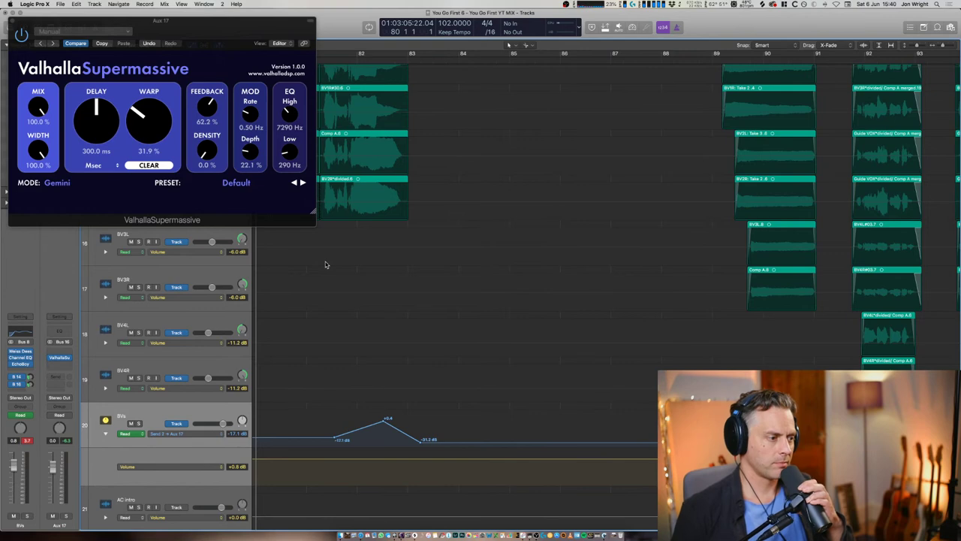
key("comma")
key("comma")
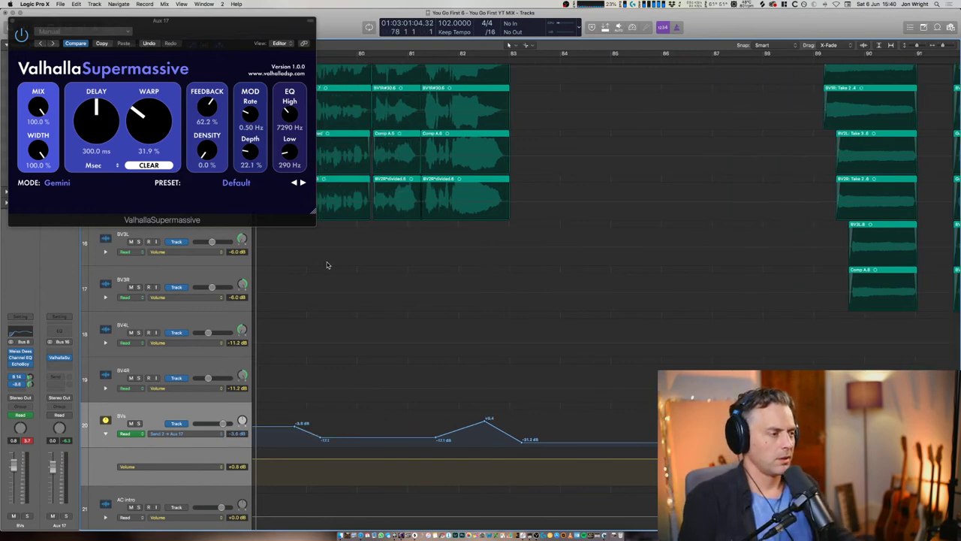
Step: Replay from about bar 78 and lower the BVs' Aux 17 send automation to -20.7 dB between about bars 79 and 81.5
key("comma")
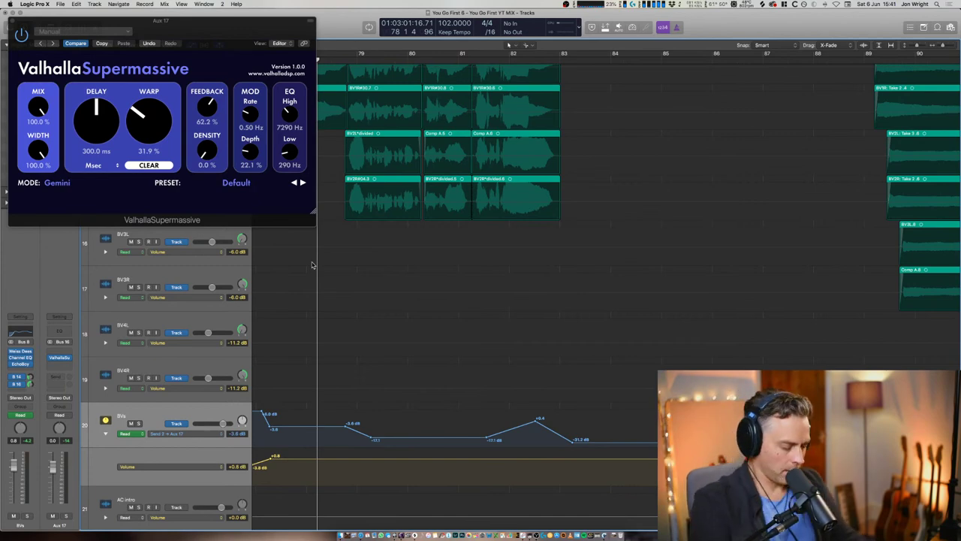
key("period")
key("space")
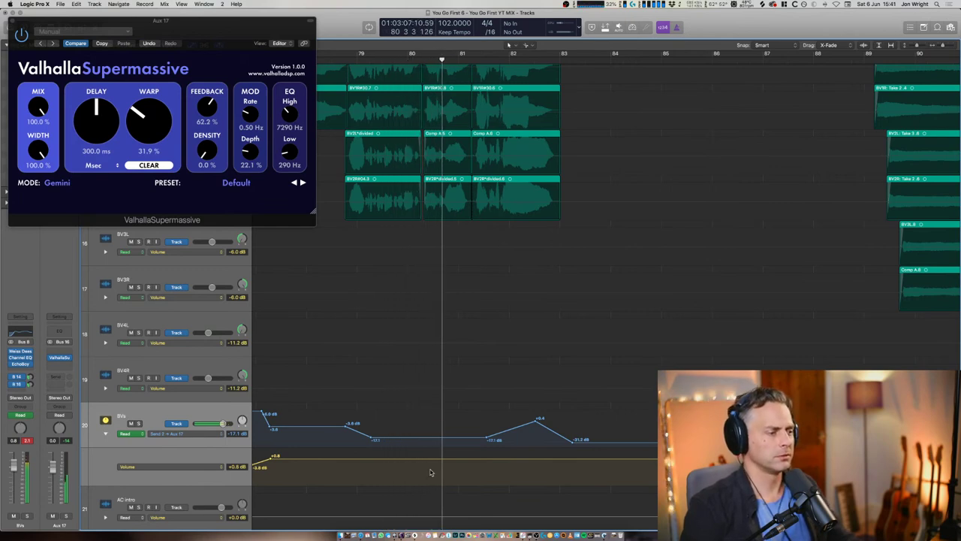
left_click_drag(431, 438, 431, 443)
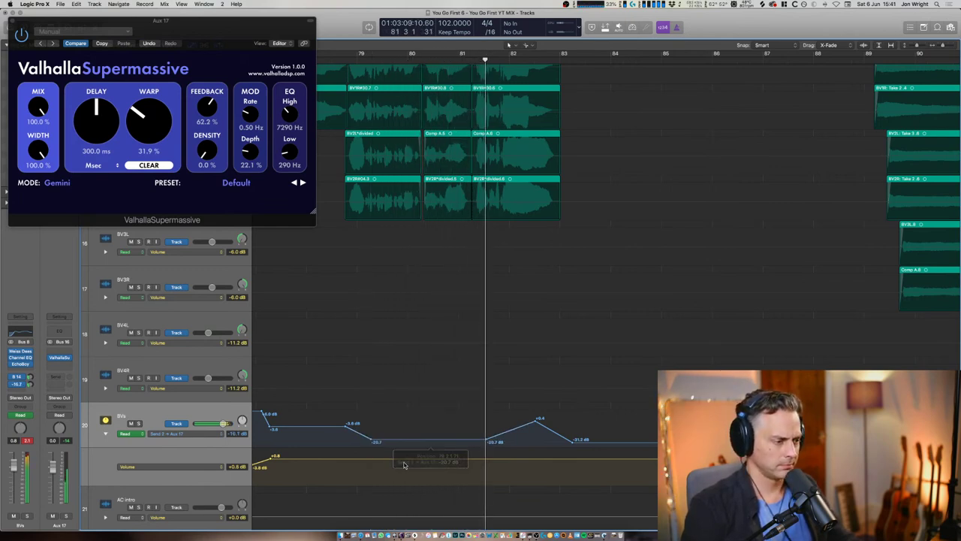
Step: Lower the BVs' volume automation to -3.6 dB from just after bar 81 onward
left_click(470, 458)
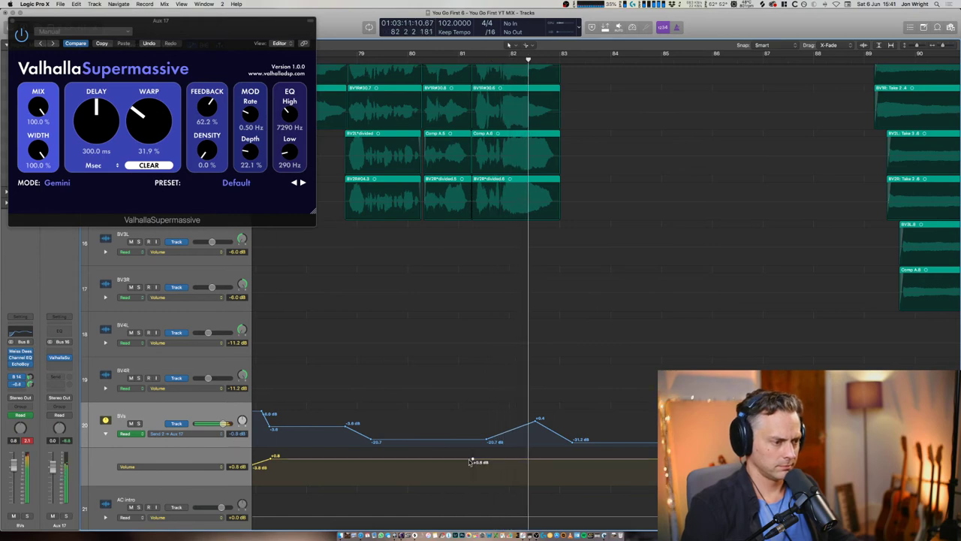
left_click(473, 458)
left_click_drag(523, 460, 523, 467)
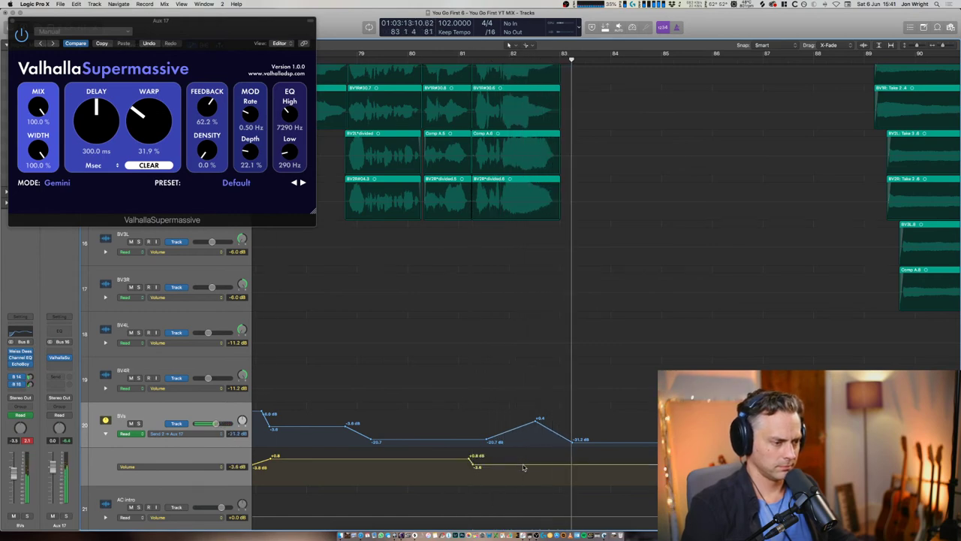
Step: Drop the BVs' Aux 17 send automation to -∞ dB just after bar 83, replay, and move its peak to about -19 dB near bar 82
left_click_drag(572, 443, 572, 448)
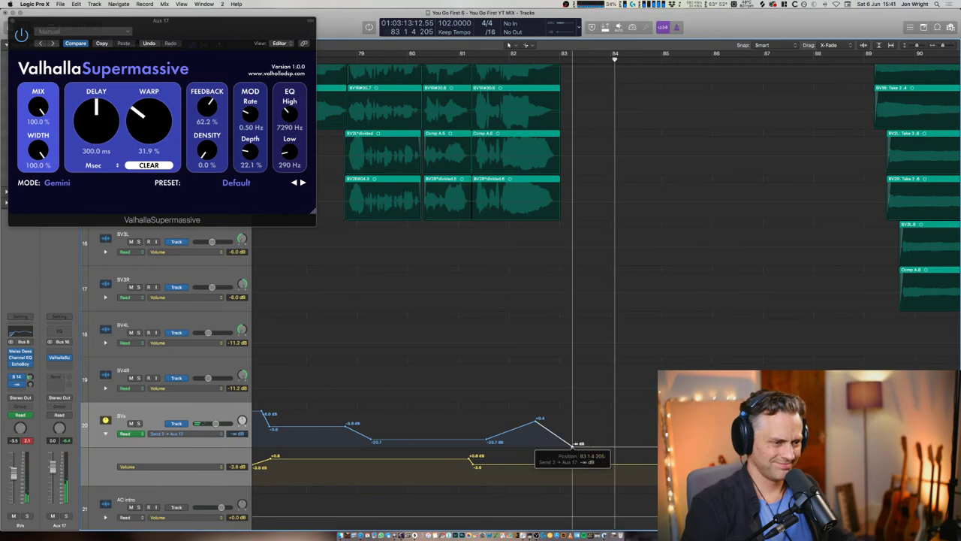
key("comma")
key("comma")
key("comma")
key("comma")
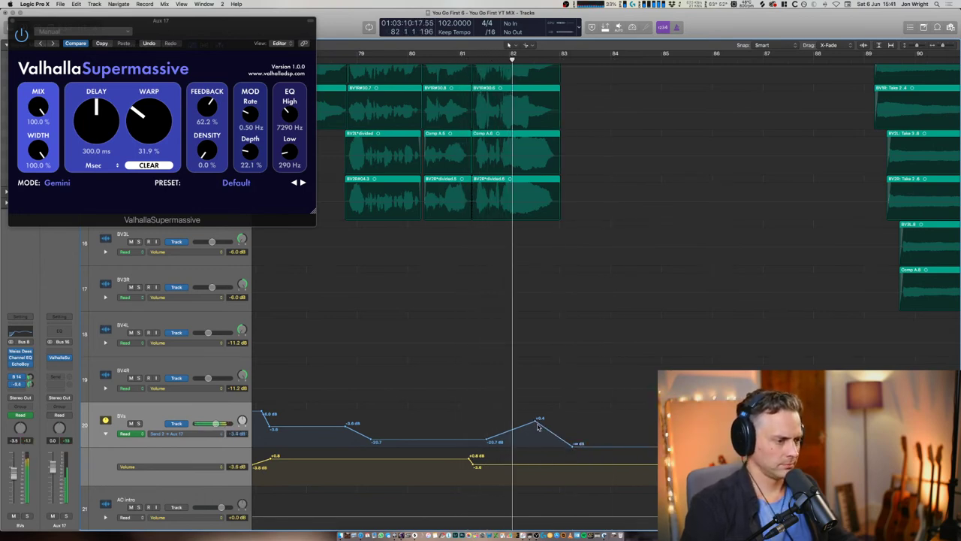
left_click_drag(537, 420, 514, 436)
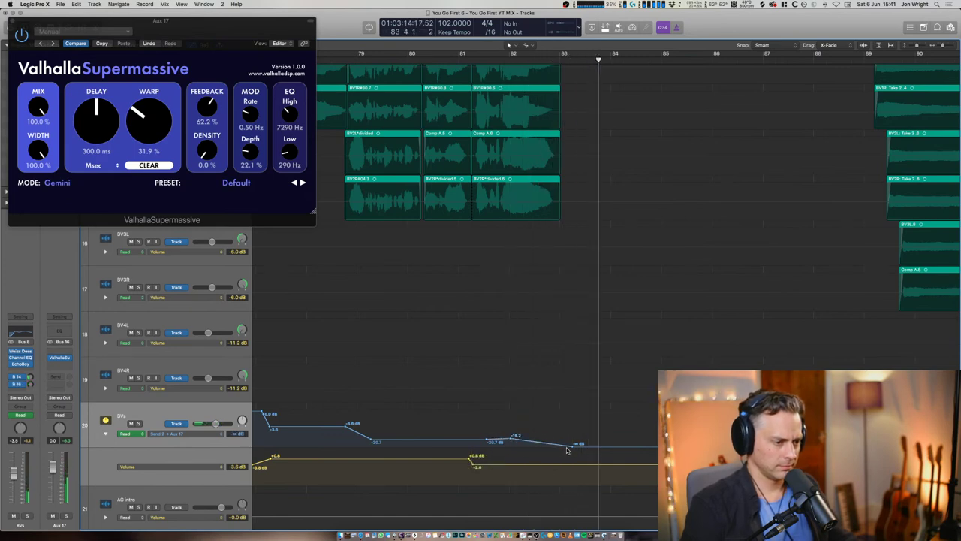
Step: Reduce the ValhallaSupermassive feedback to about 55% and close the effect window
left_click_drag(207, 109, 206, 120)
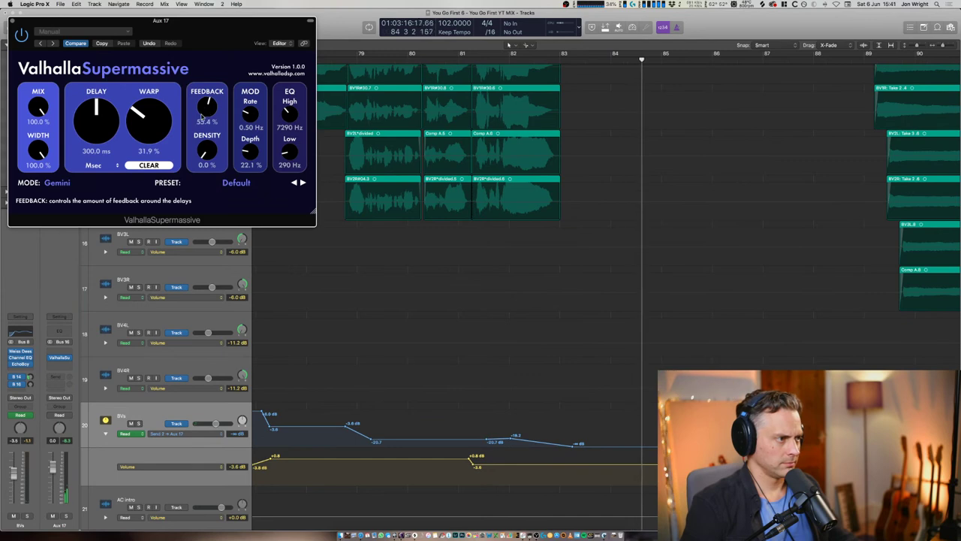
left_click(11, 22)
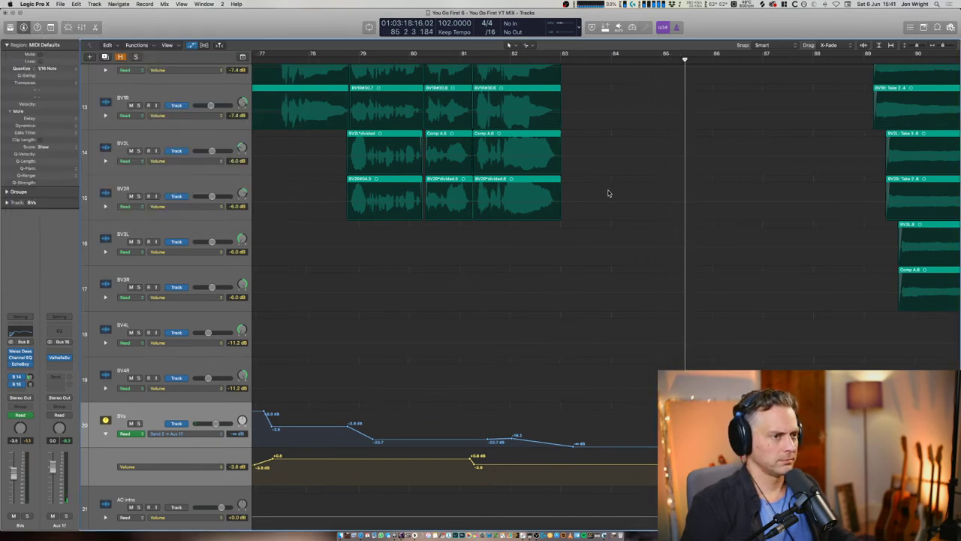
Step: Select the Snare Bus track among the drum tracks and return the playhead to bar 87
scroll(606, 193, "down", 6)
scroll(417, 245, "down", 3)
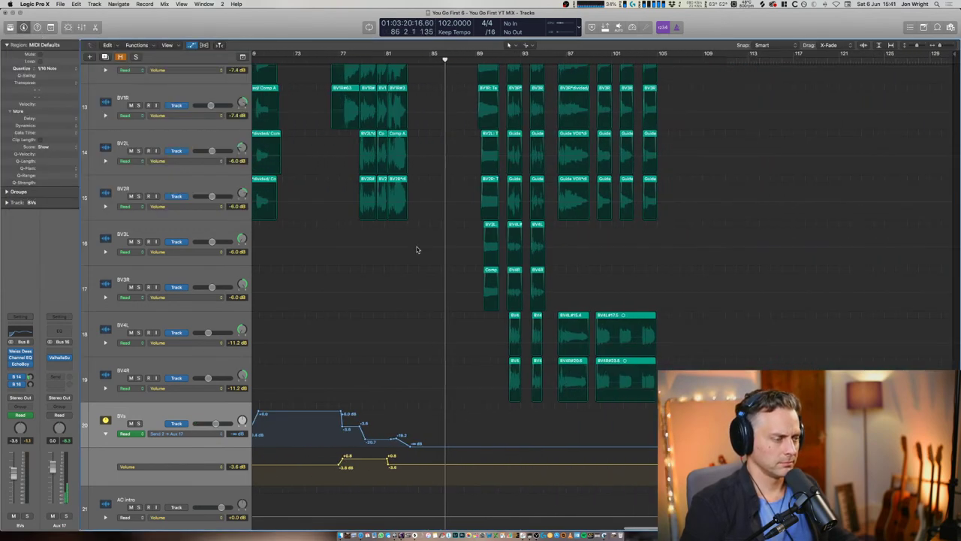
scroll(418, 249, "down", 15)
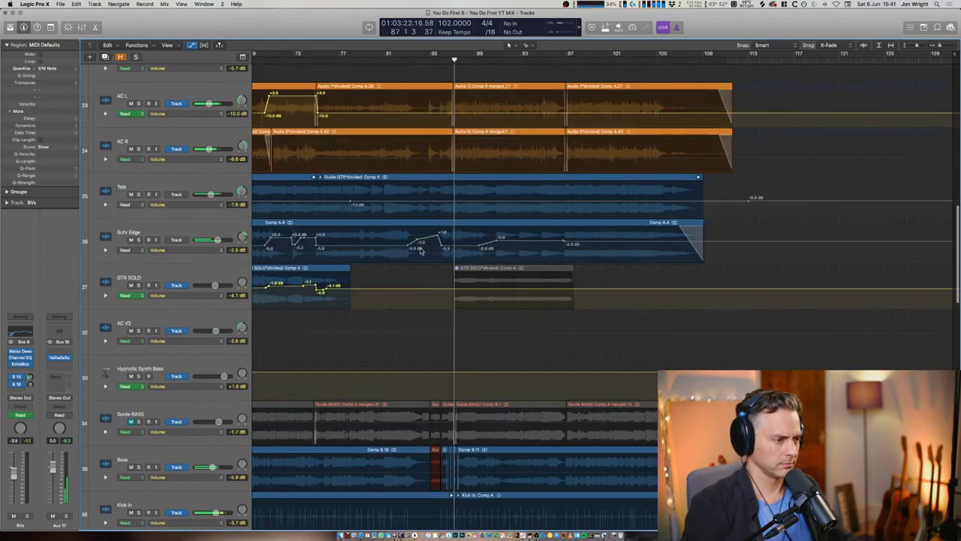
scroll(421, 256, "down", 5)
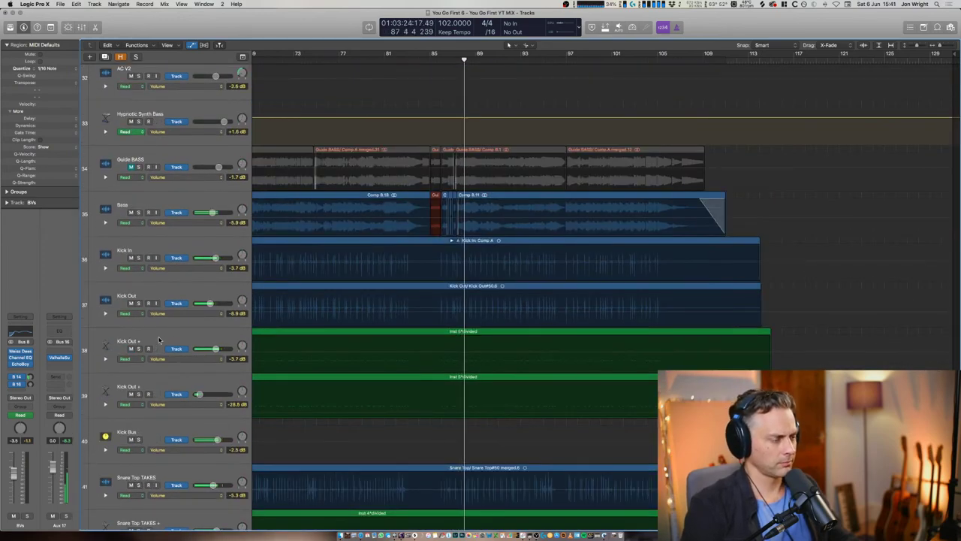
scroll(159, 340, "down", 5)
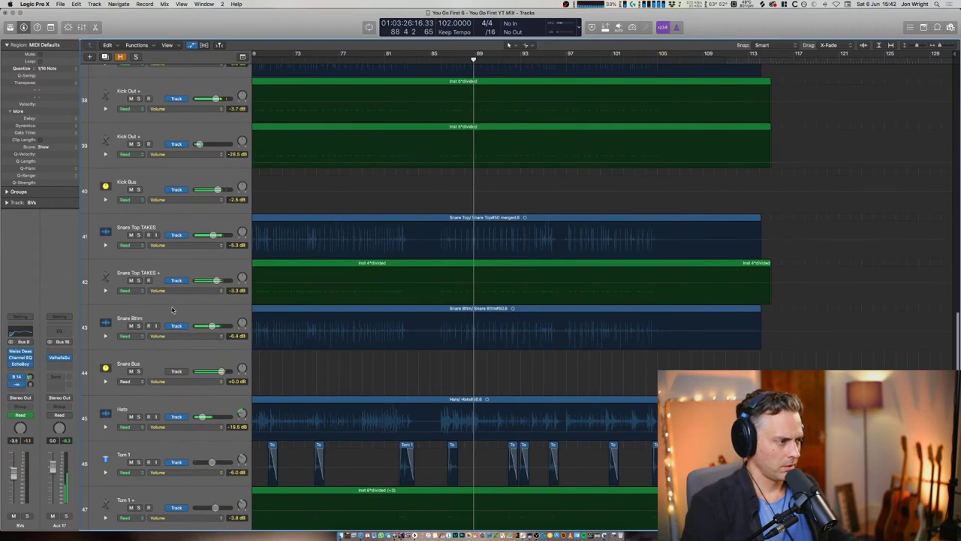
scroll(143, 320, "down", 2)
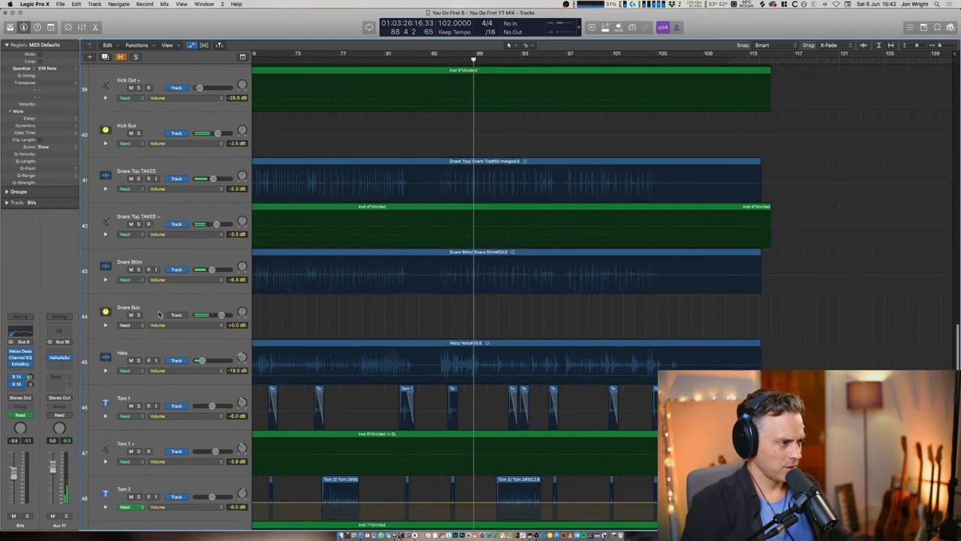
left_click(153, 309)
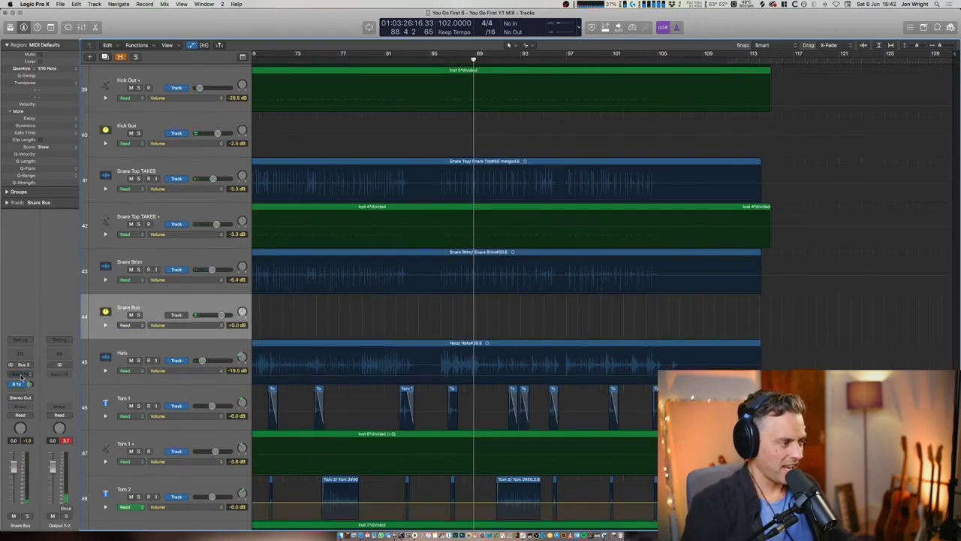
key("comma")
key("comma")
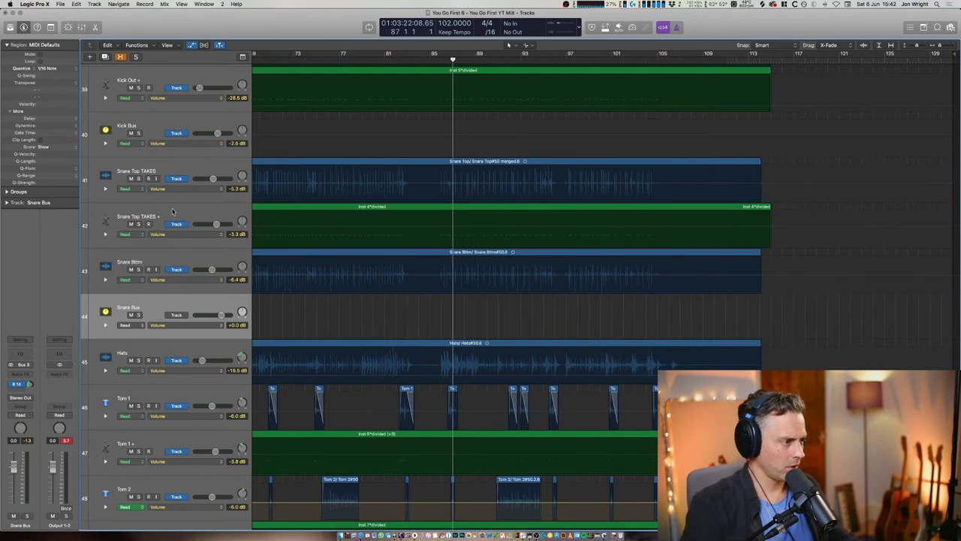
Step: Audition the Snare Top TAKES track soloed, compare it with the full mix, and solo the Snare Top TAKES + track
left_click(138, 178)
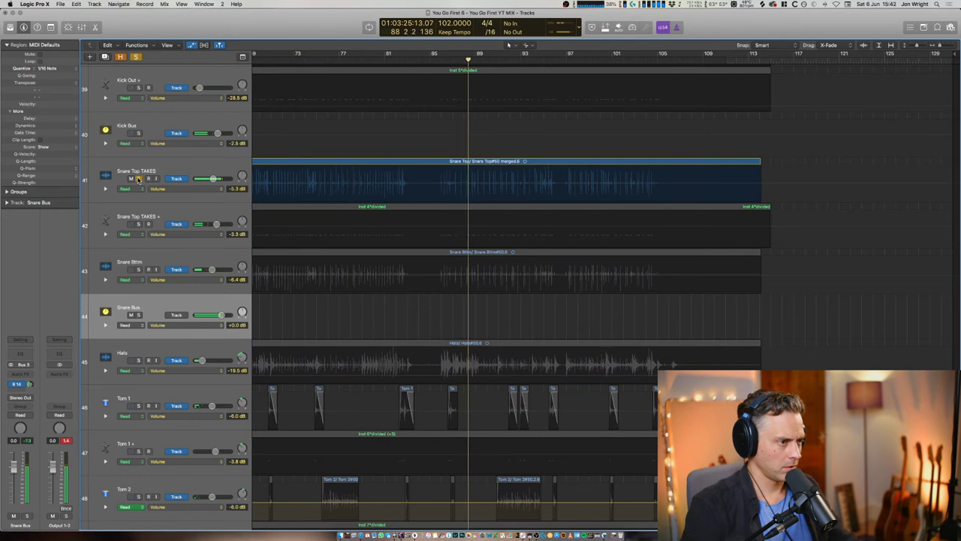
left_click(138, 179)
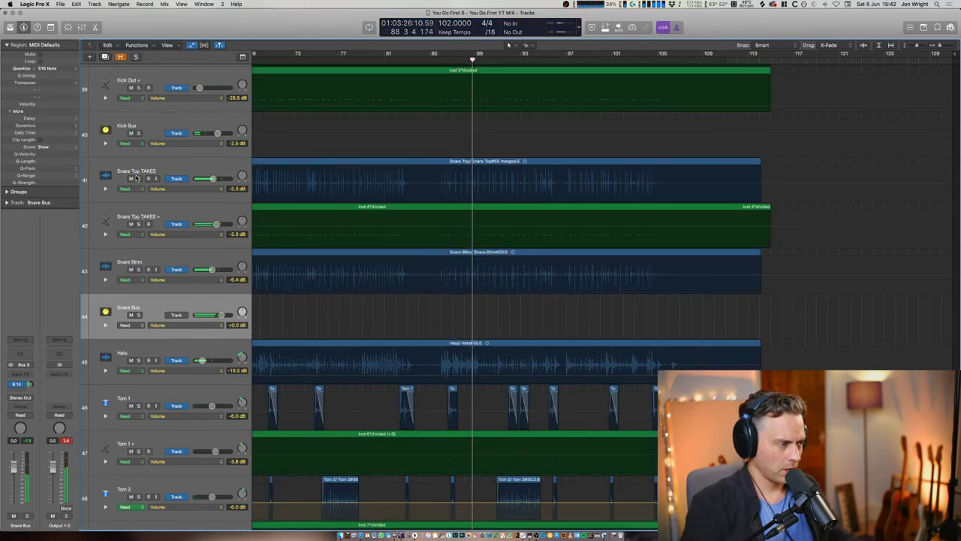
left_click(138, 224)
key("space")
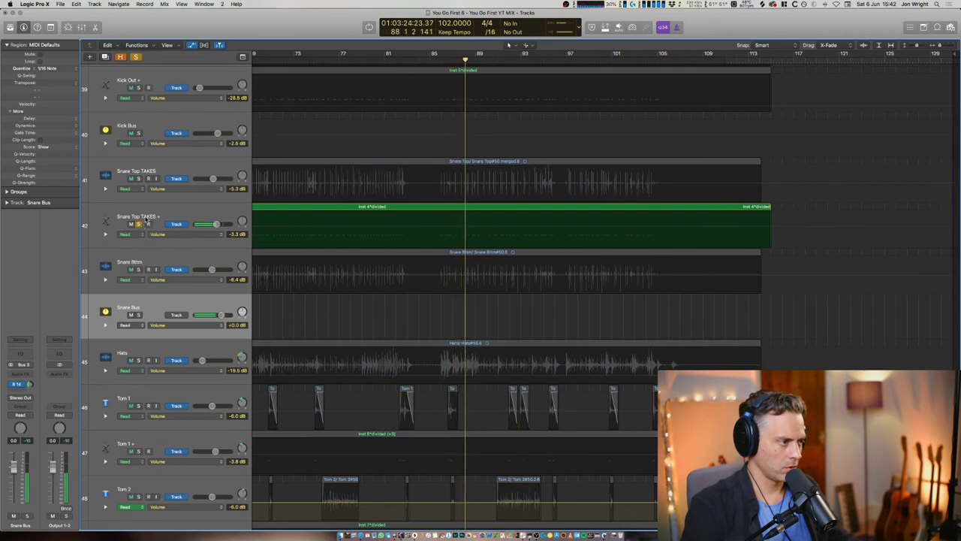
Step: Insert a stereo TR5 EQ-81 equalizer on the Snare Top TAKES + track
left_click(138, 216)
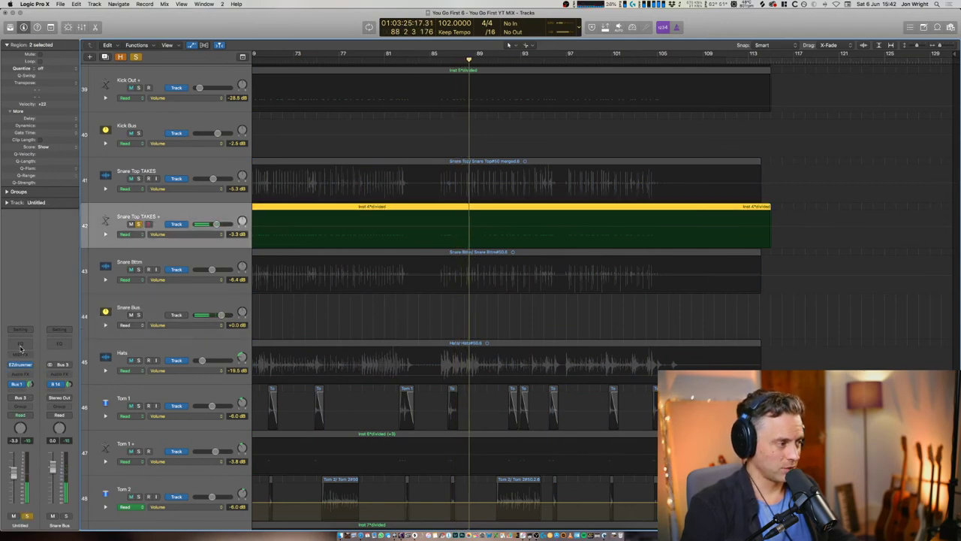
left_click(21, 374)
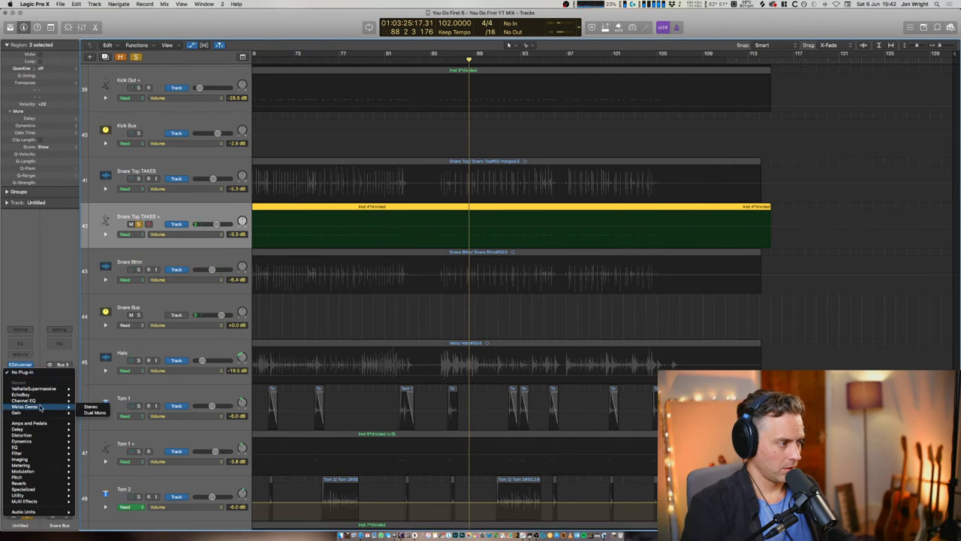
mouse_move(36, 403)
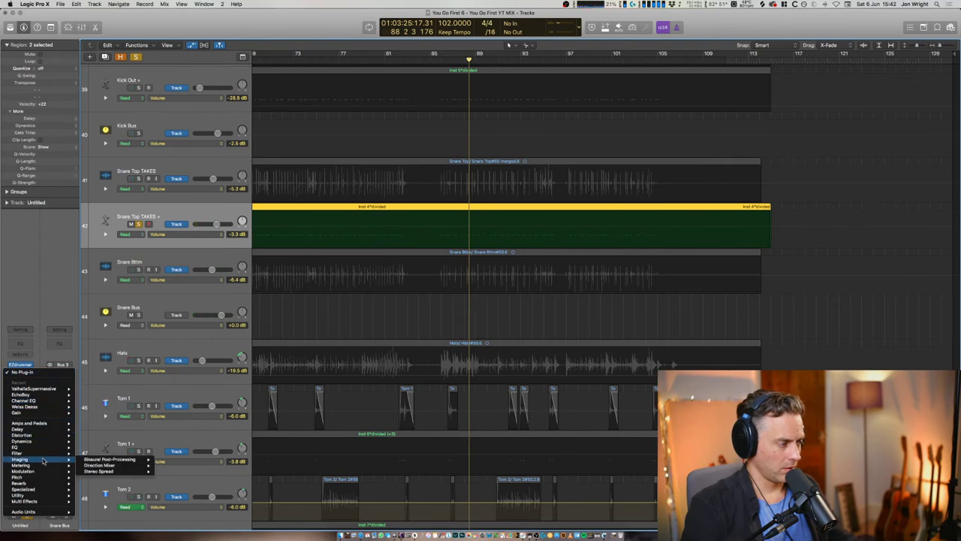
mouse_move(28, 513)
mouse_move(117, 429)
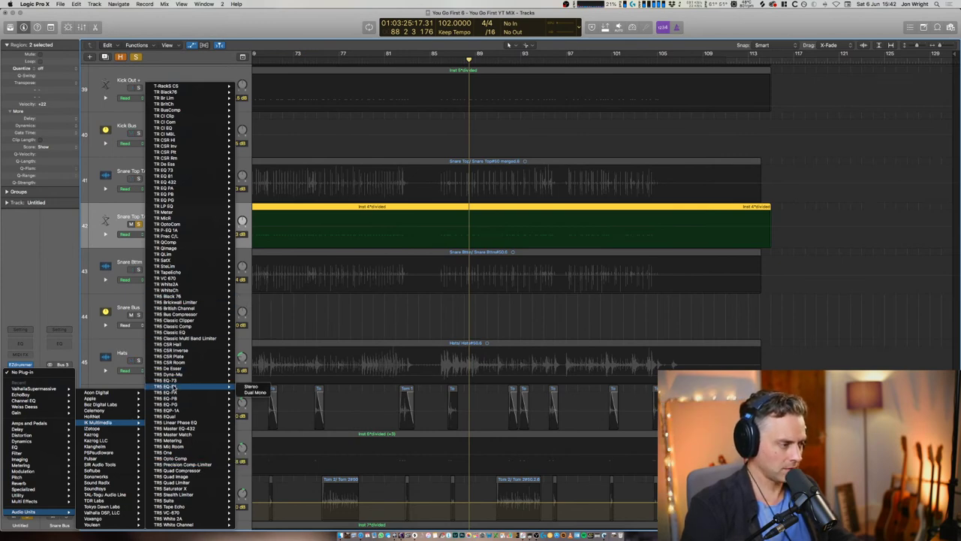
left_click(251, 386)
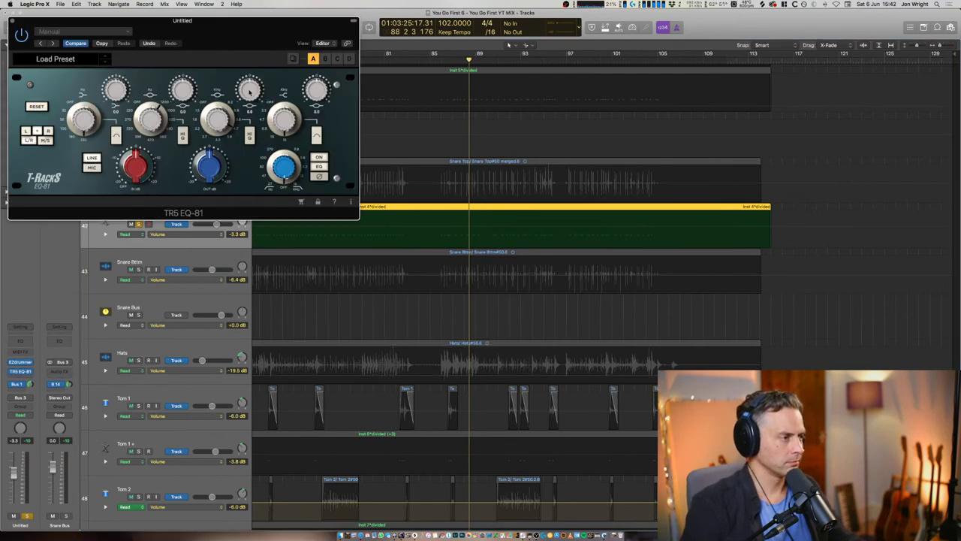
Step: Boost the EQ-81's third band by about 6.6 dB during playback and unsolo Snare Top TAKES + to hear it in the mix
key("space")
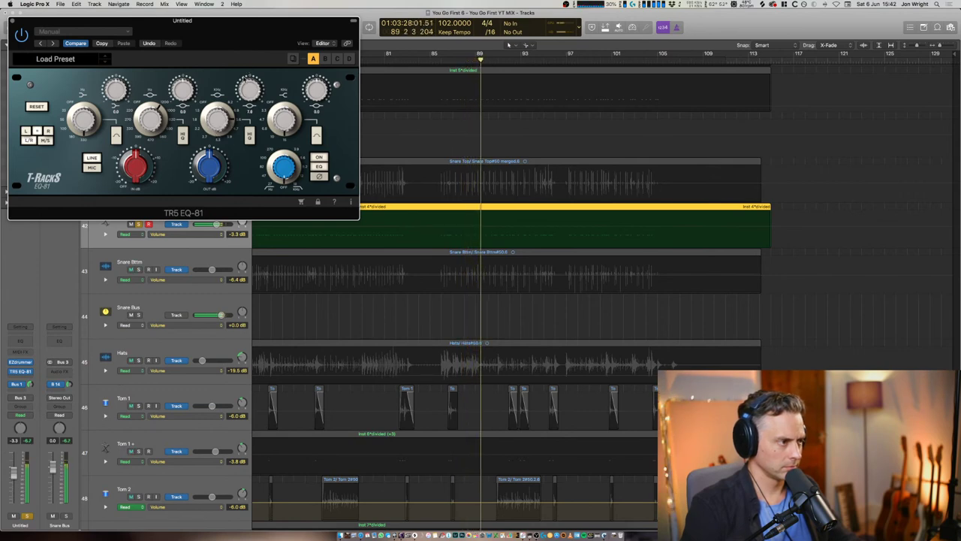
left_click_drag(252, 90, 254, 70)
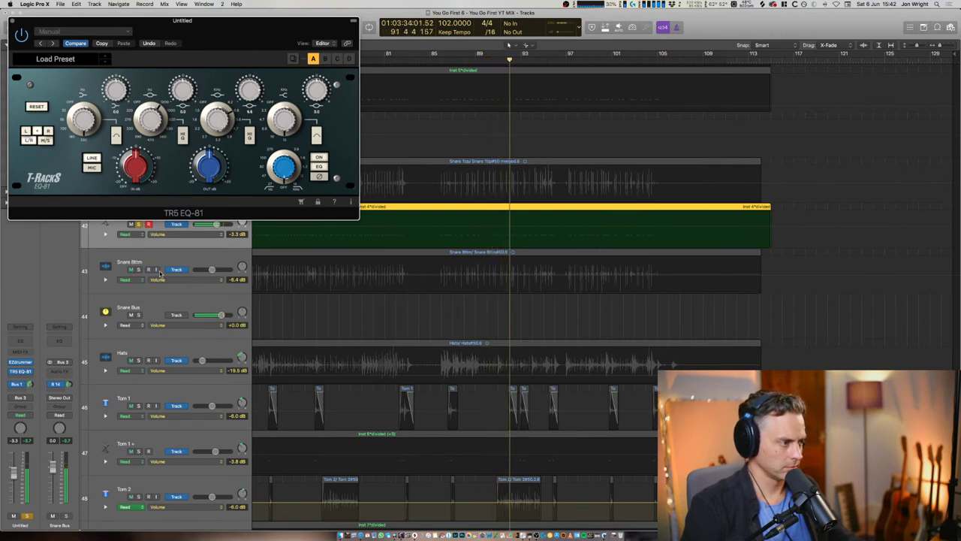
left_click(139, 225)
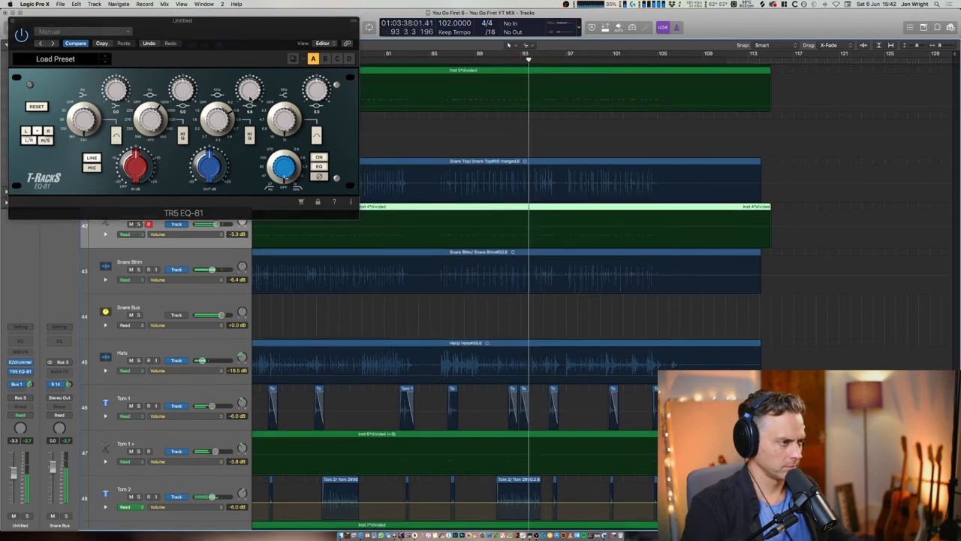
left_click(115, 109)
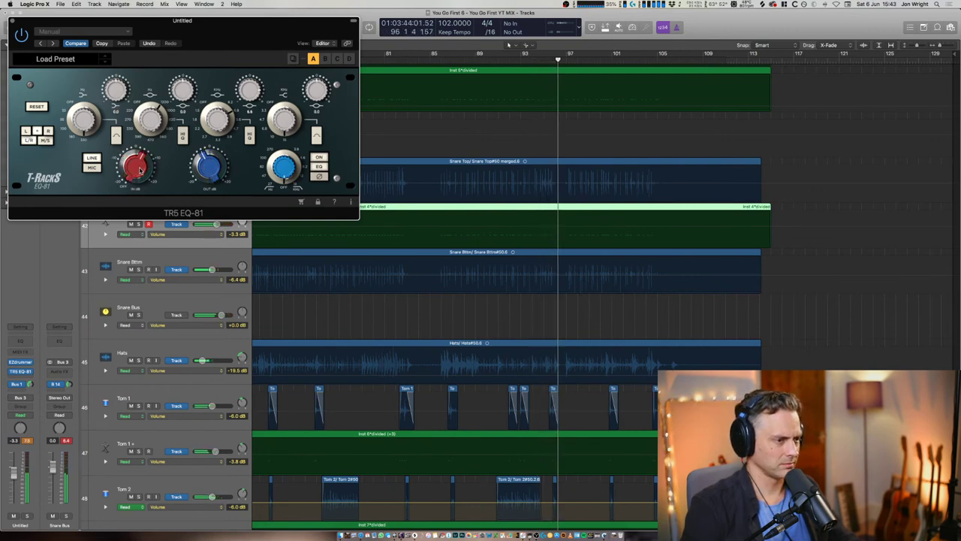
Step: Close the EQ-81 window and raise the Snare Top TAKES + track's volume to -3.0 dB
left_click(12, 21)
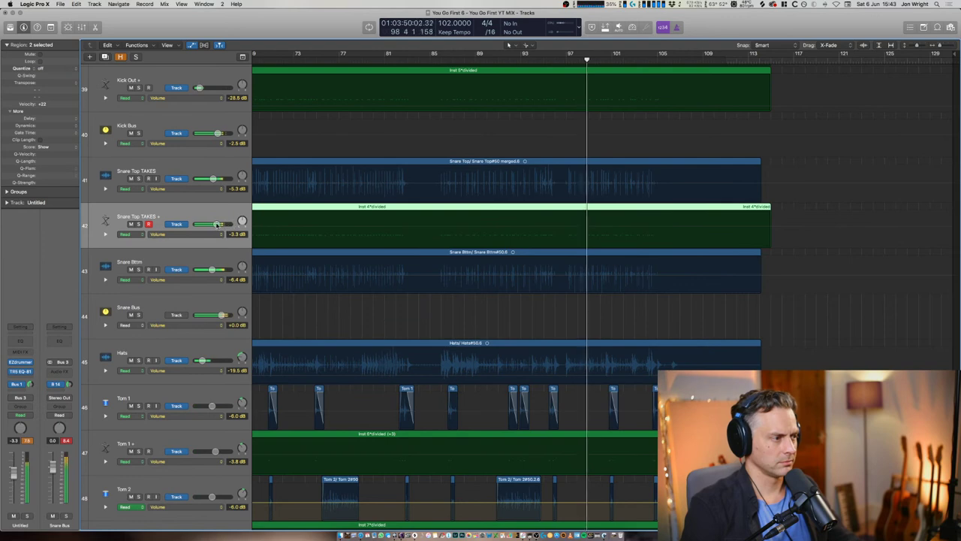
left_click_drag(216, 224, 217, 224)
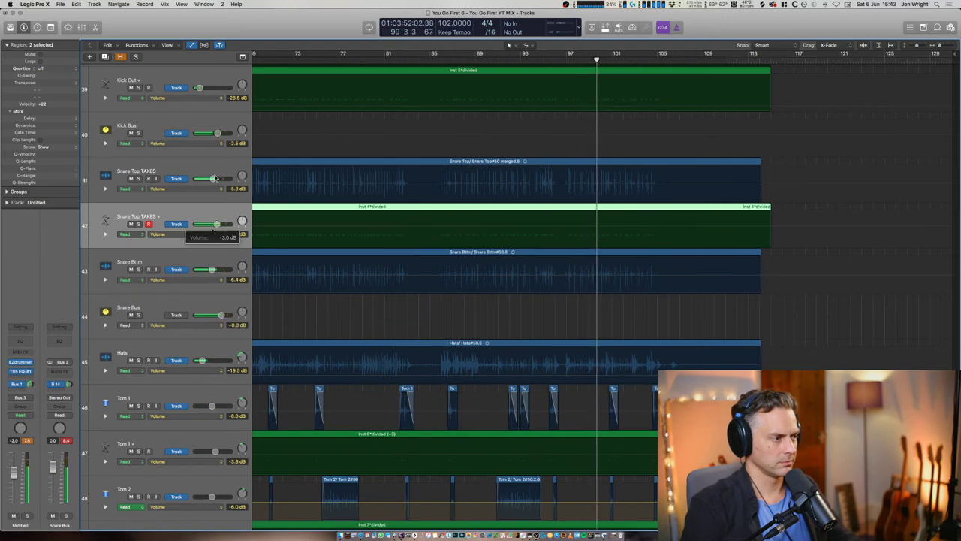
Step: Check the existing TR EQ 81 settings on the Snare Top TAKES track and close the equalizer window
left_click(151, 173)
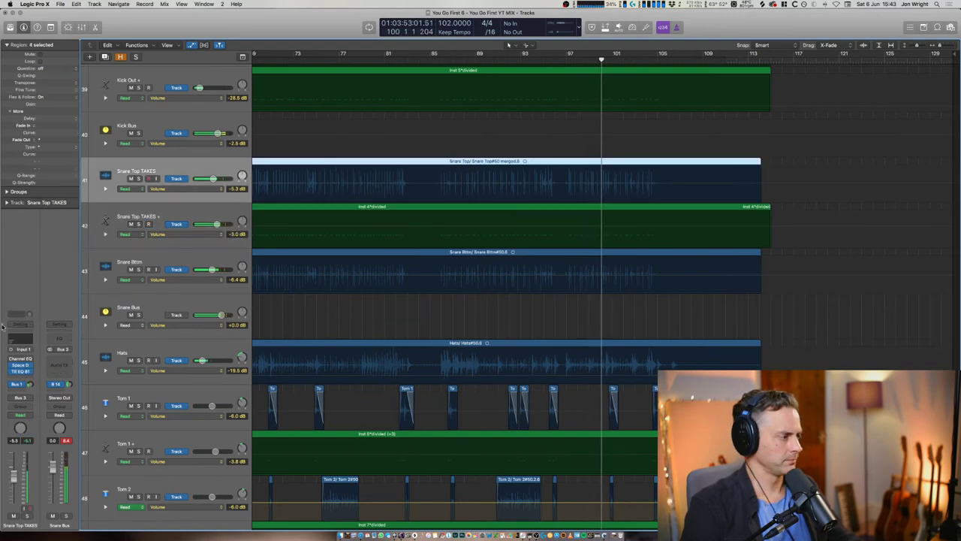
left_click(21, 372)
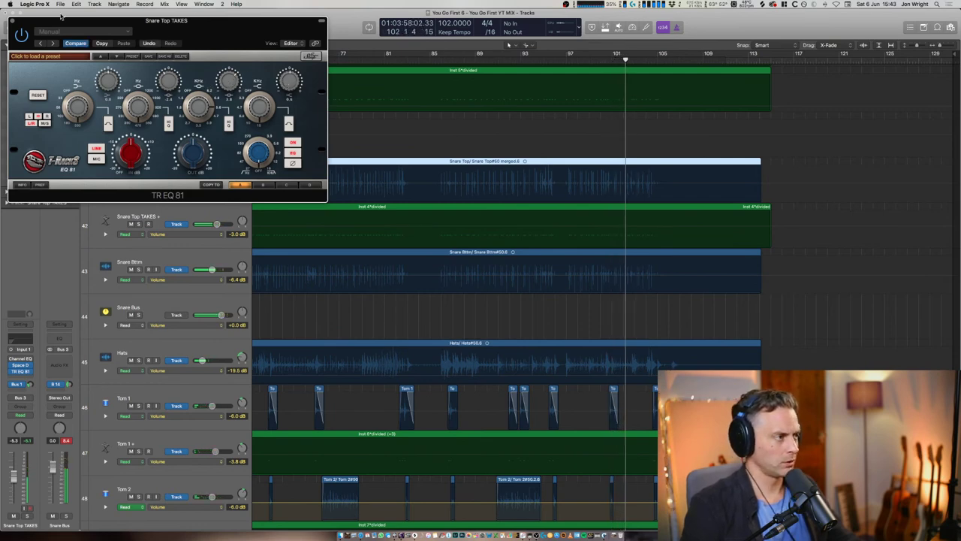
left_click(11, 23)
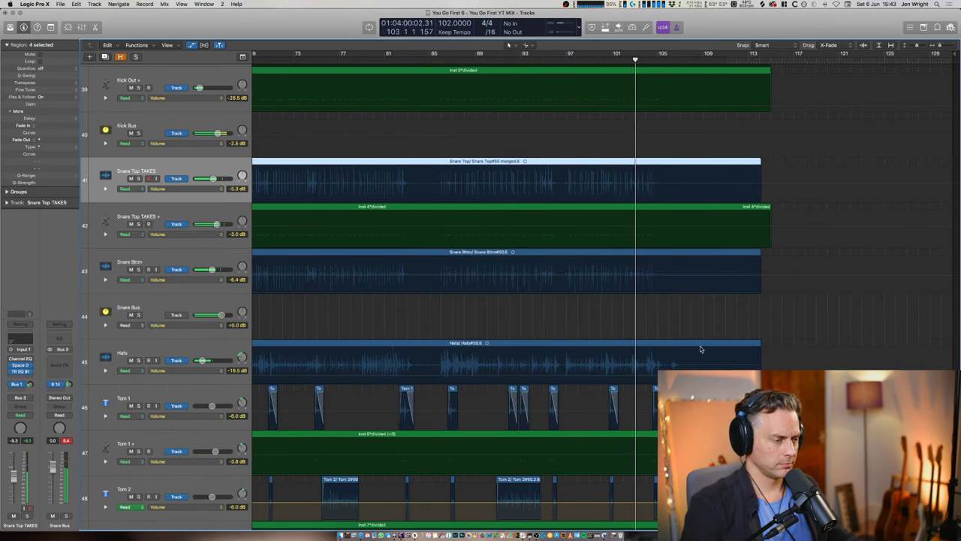
Step: Raise the OH track's volume automation to -8.4 dB from about bar 97 onward
scroll(699, 348, "down", 6)
scroll(681, 364, "down", 3)
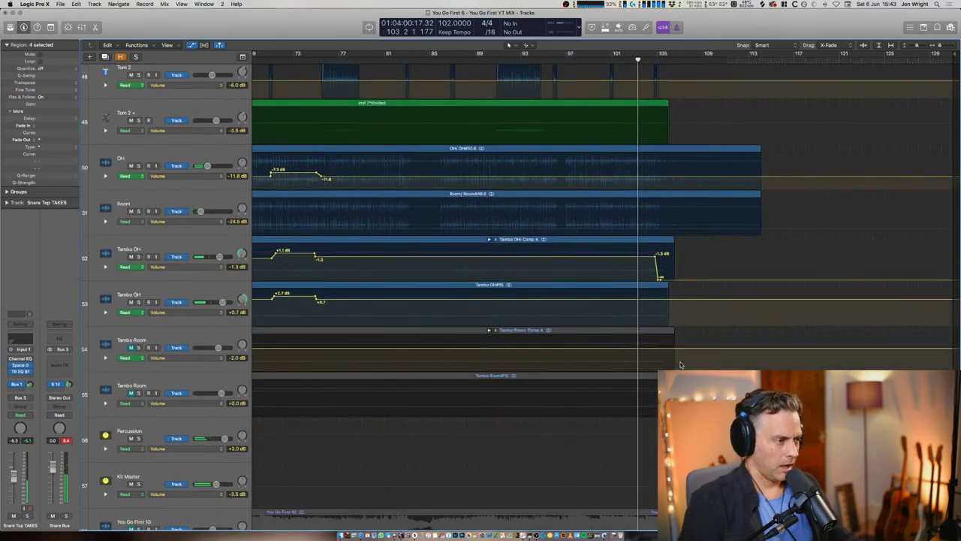
scroll(650, 299, "up", 3)
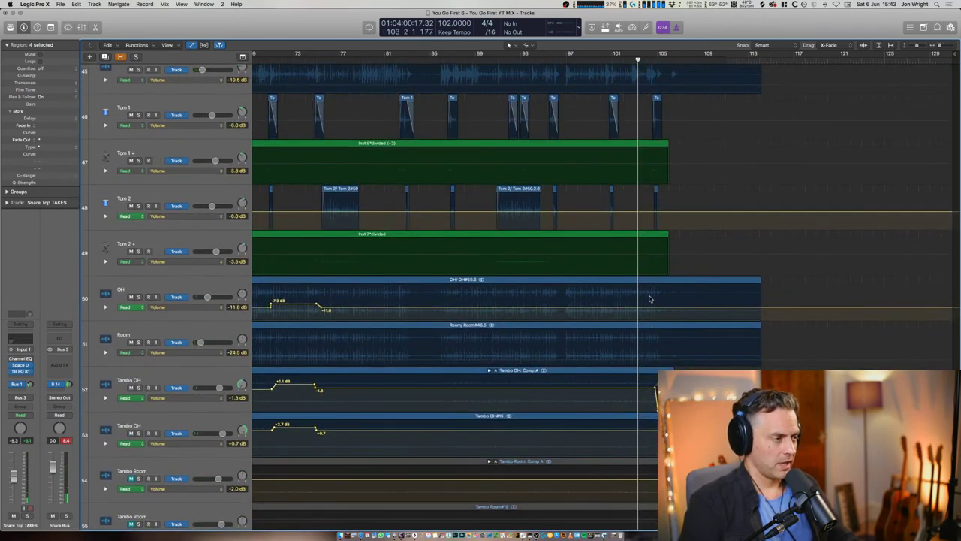
scroll(650, 299, "down", 3)
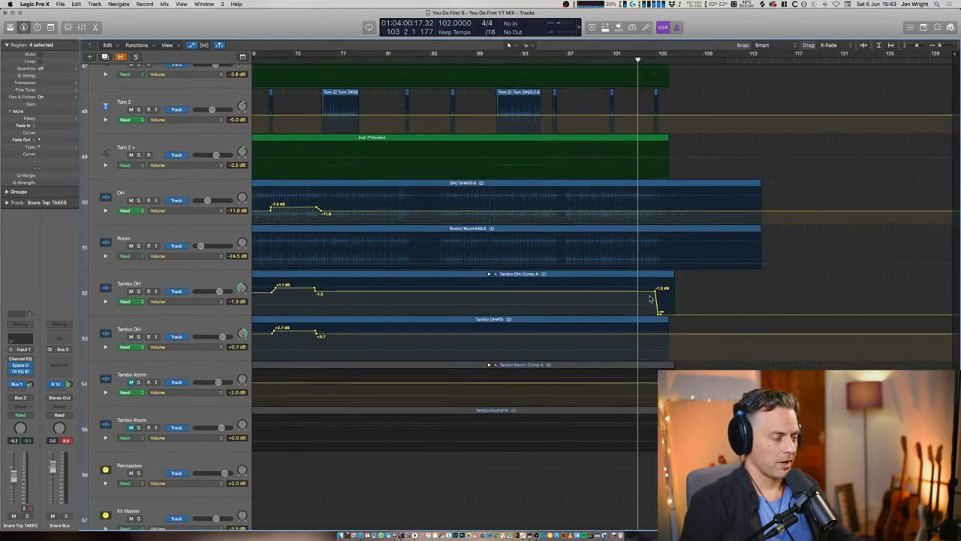
scroll(650, 299, "down", 1)
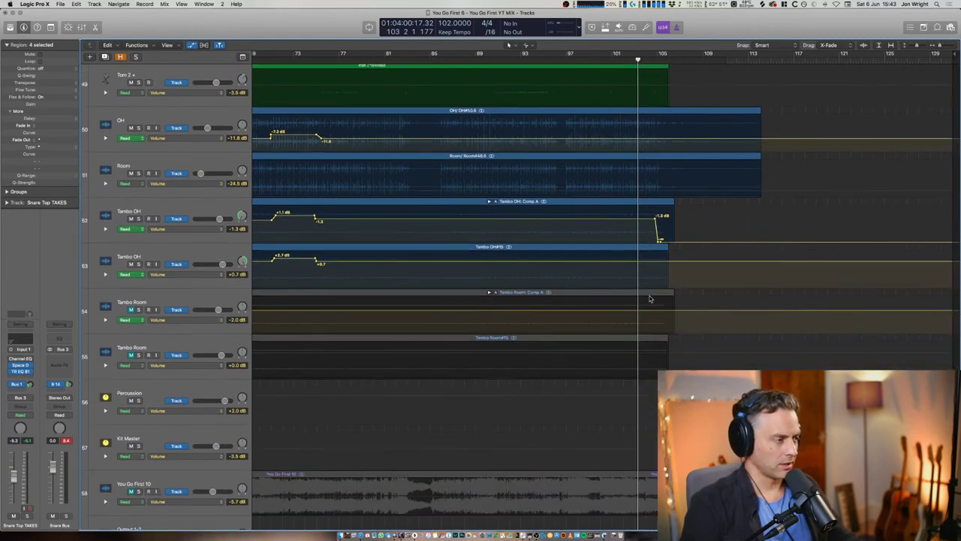
scroll(534, 262, "up", 3)
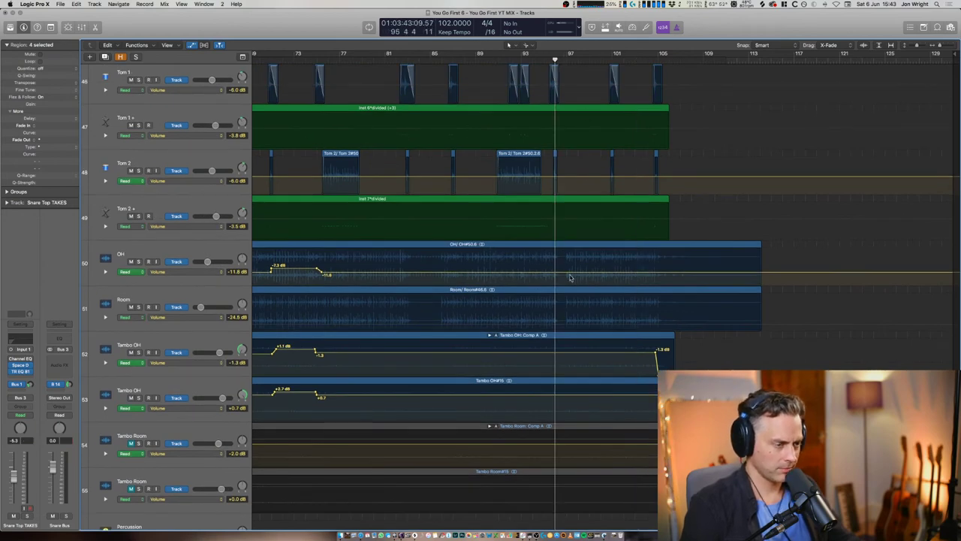
left_click(569, 274)
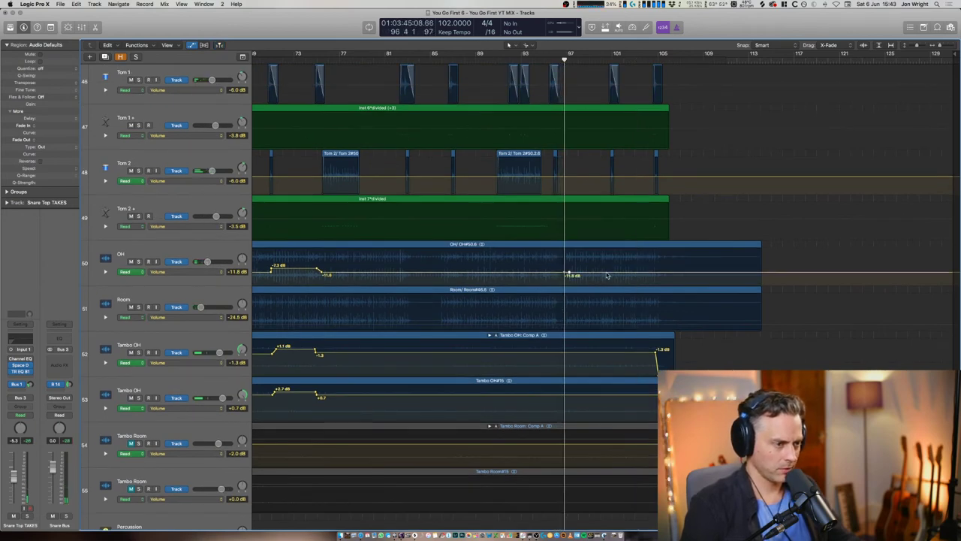
left_click_drag(607, 275, 606, 271)
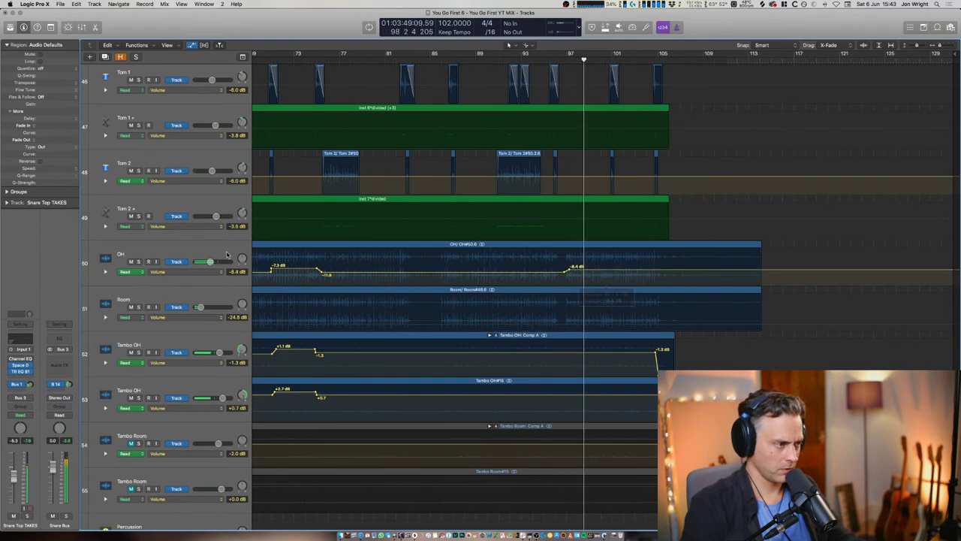
Step: Set the OH track's Channel EQ high shelf to 3500 Hz at +2.5 dB and close the equalizer
left_click(163, 254)
left_click(21, 277)
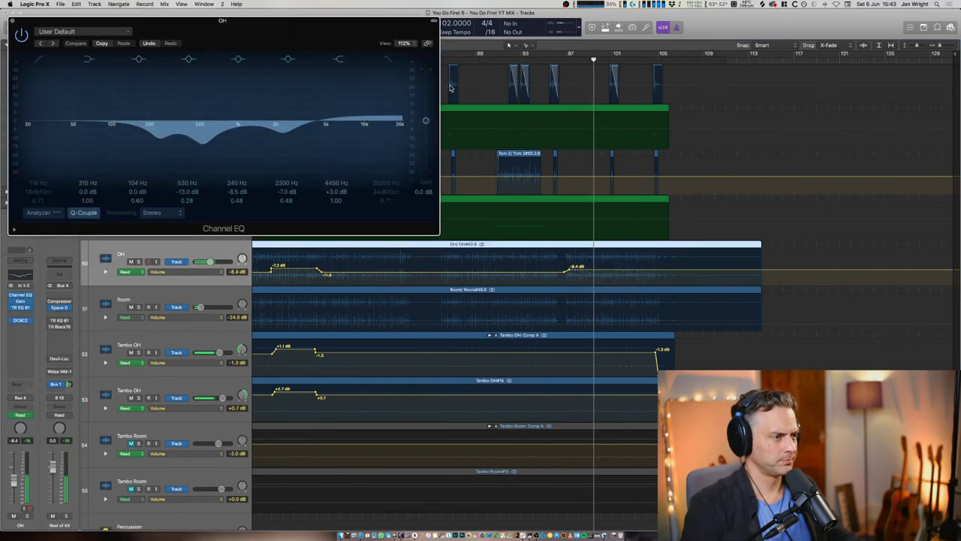
mouse_move(322, 119)
left_mouse_down()
mouse_move(405, 126)
mouse_move(306, 118)
left_mouse_up()
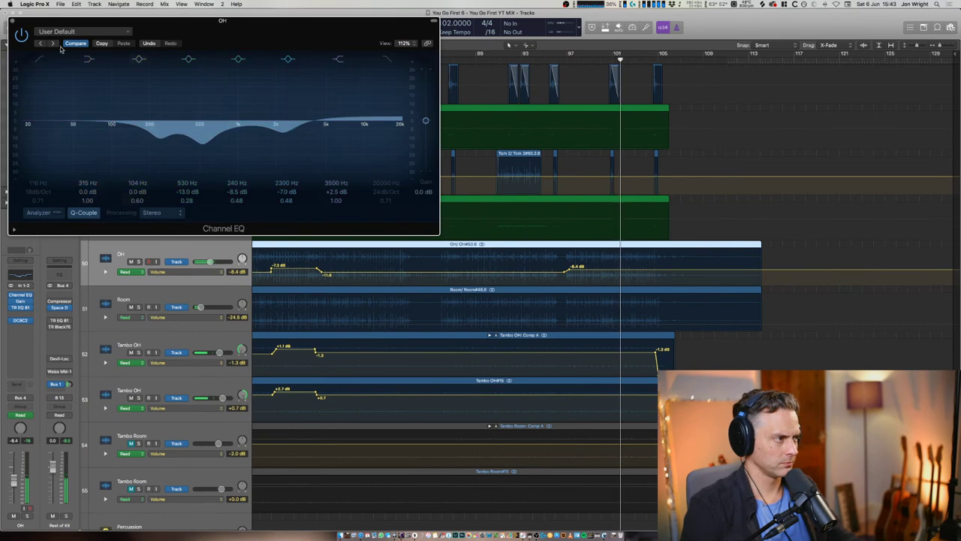
left_click(12, 22)
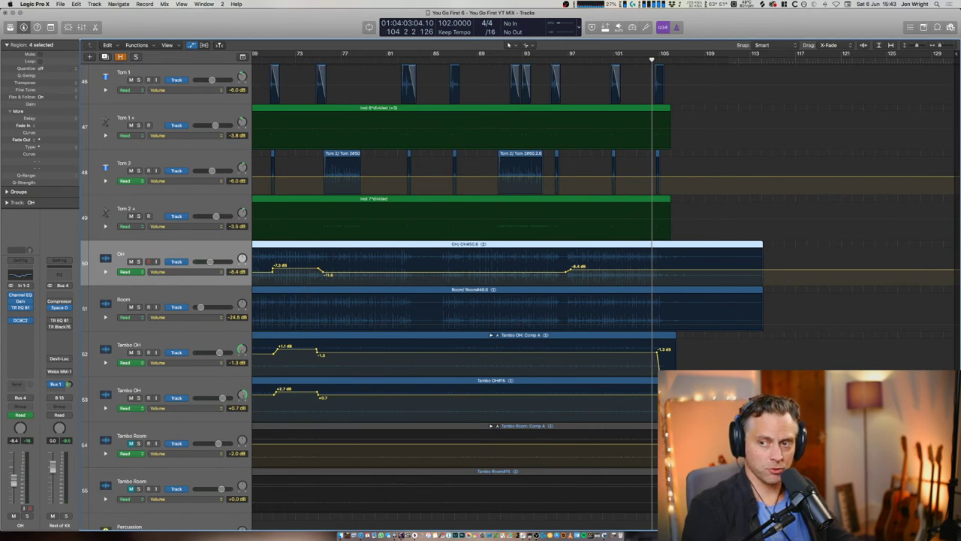
Step: Survey the whole arrangement with automation hidden and play the backing vocal section from around bar 81
left_click(434, 60)
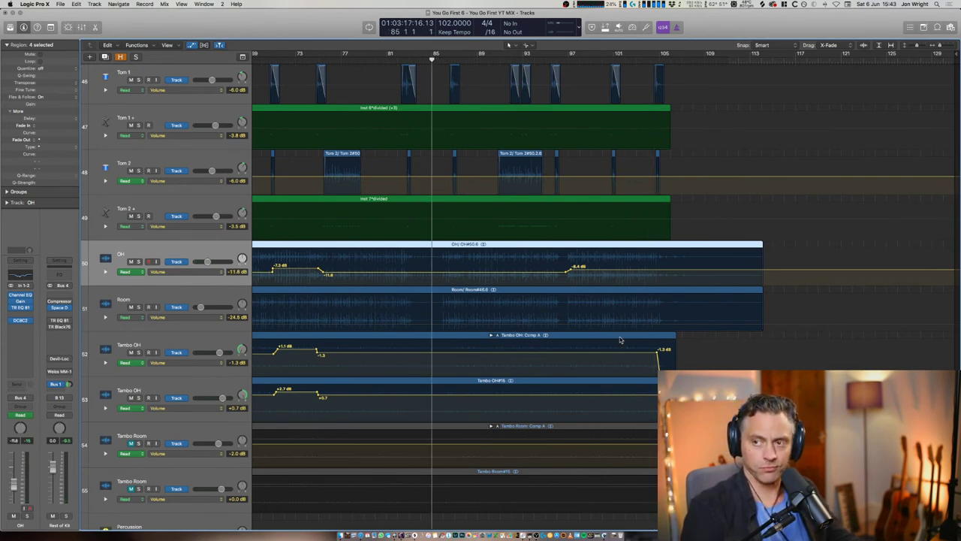
key("super+Left")
key("super+Up")
key("a")
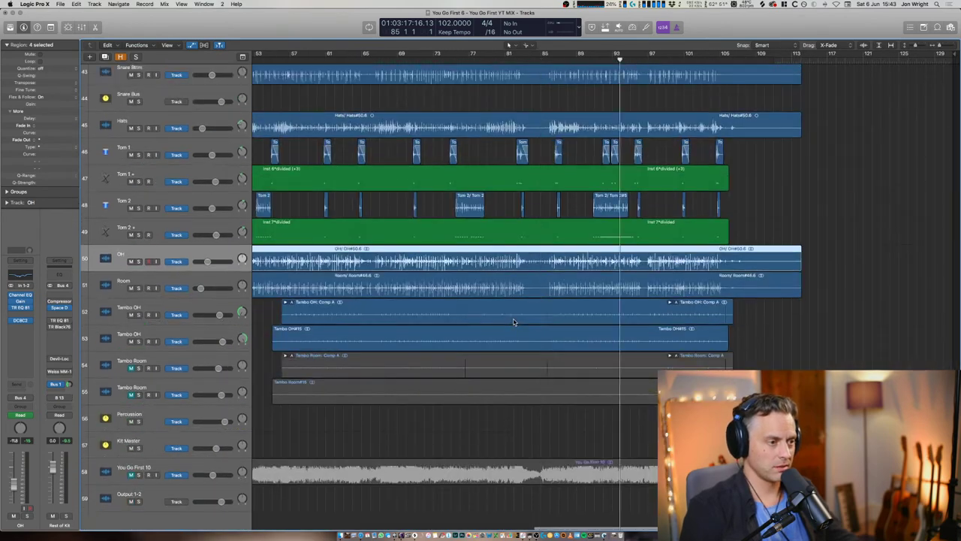
key("super+Left")
key("super+Up")
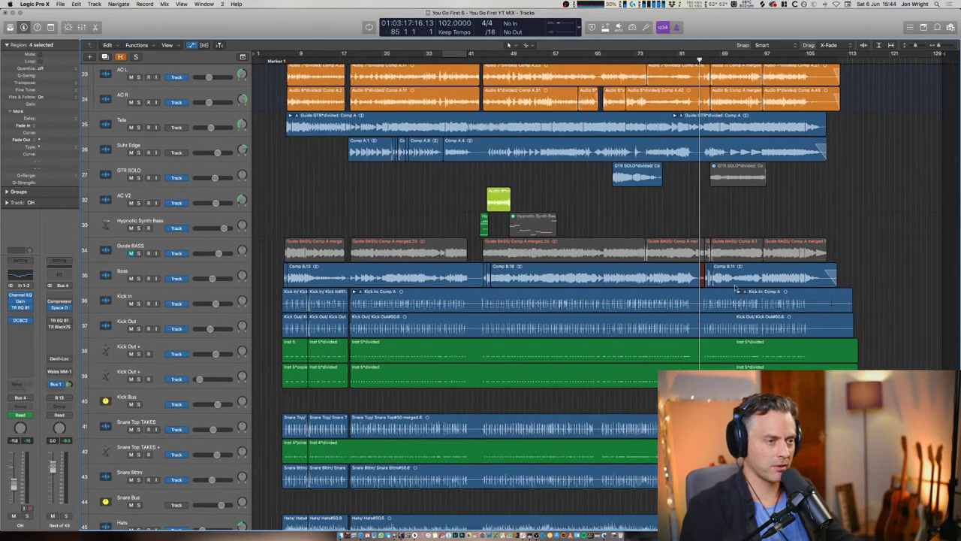
scroll(661, 286, "up", 5)
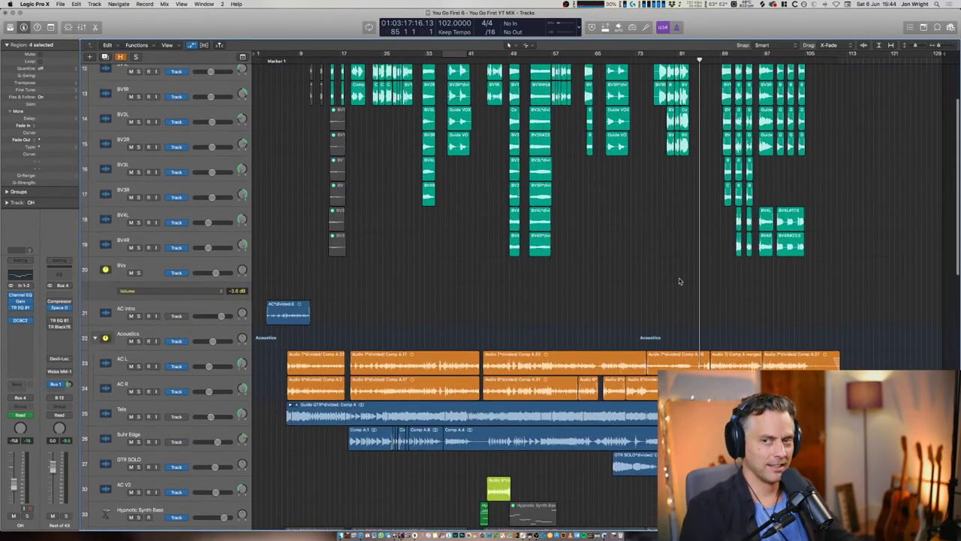
scroll(679, 280, "up", 1)
key("super+Up")
left_click(673, 60)
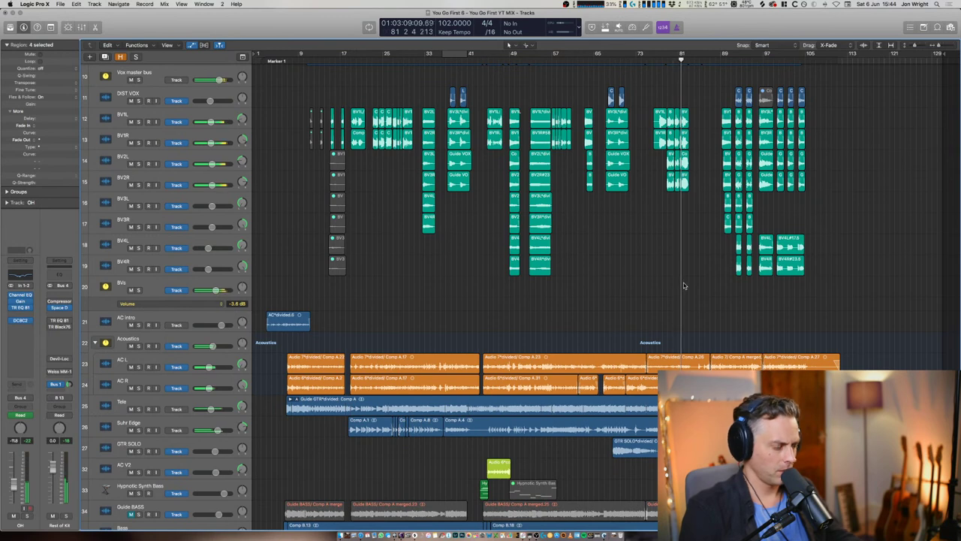
Step: Show the automation and reveal the BVs bus's volume lane beneath its Send 2 lane around bar 67
key("a")
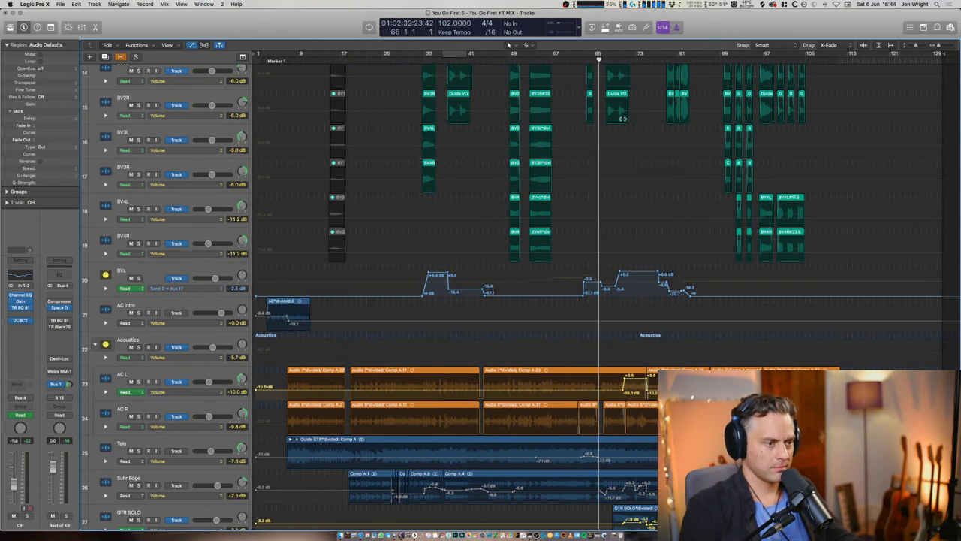
key("space")
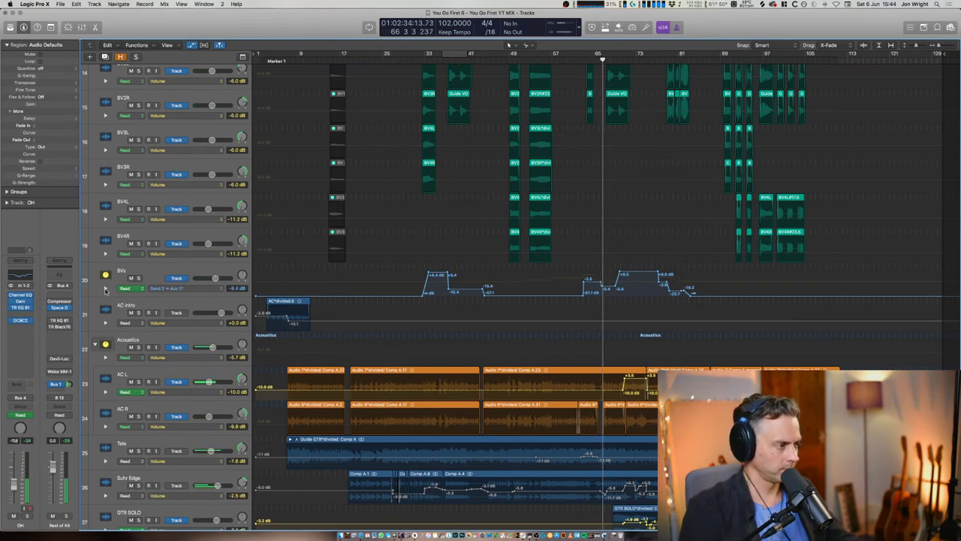
left_click(105, 288)
scroll(513, 313, "down", 1)
key("super+Down")
key("super+Down")
key("super+Right")
key("super+Right")
key("super+Right")
key("super+Right")
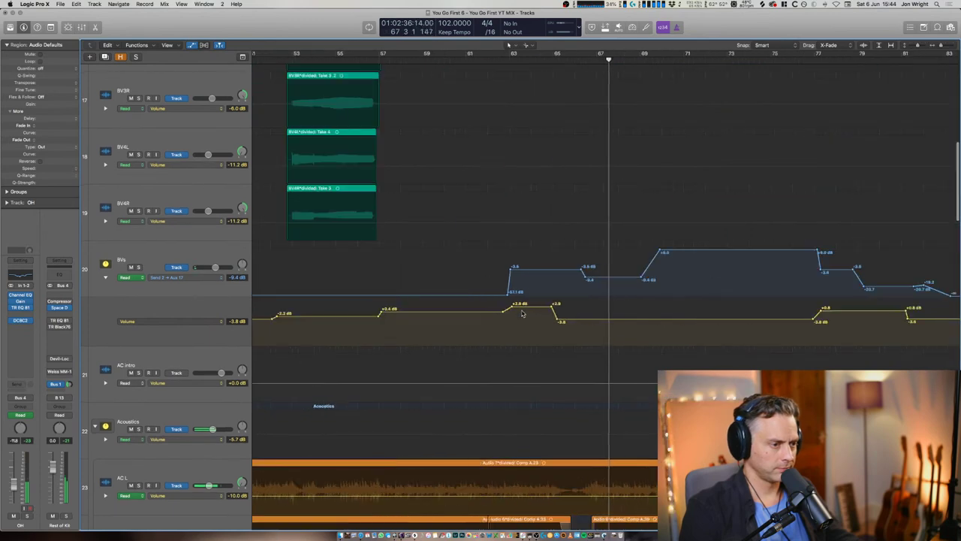
Step: Lower the BVs Send 2 automation to +1.1 dB between about bars 73 and 77 during playback
scroll(522, 312, "down", 3)
scroll(694, 263, "right", 8)
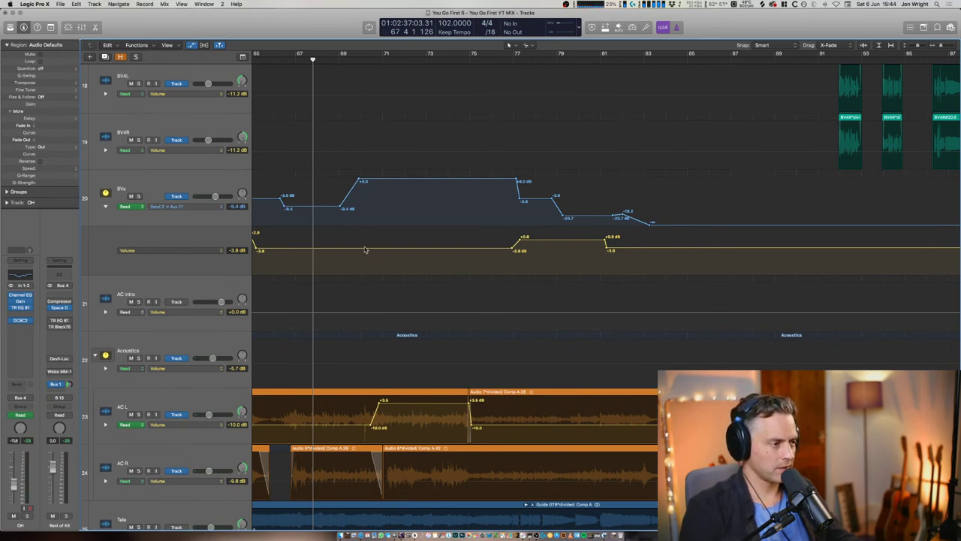
key("space")
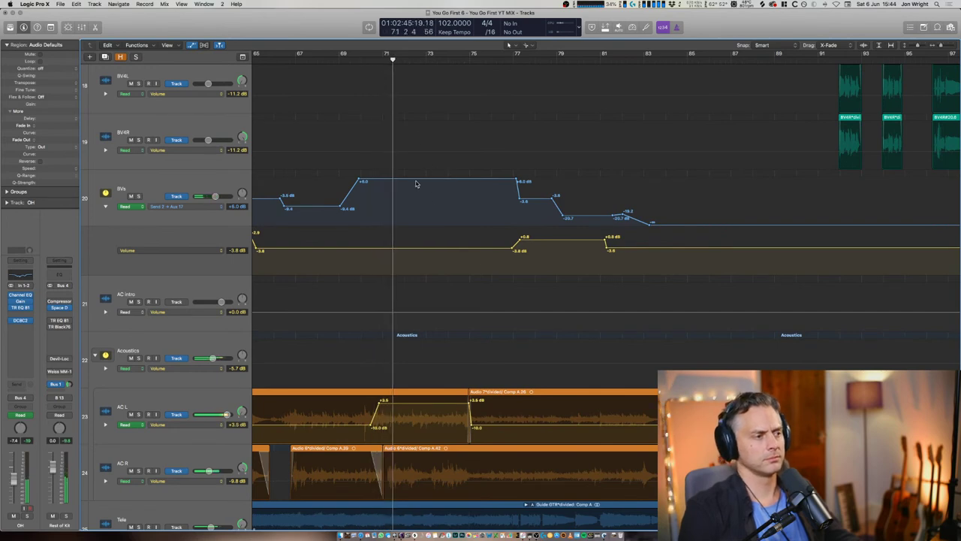
left_click_drag(456, 182, 463, 194)
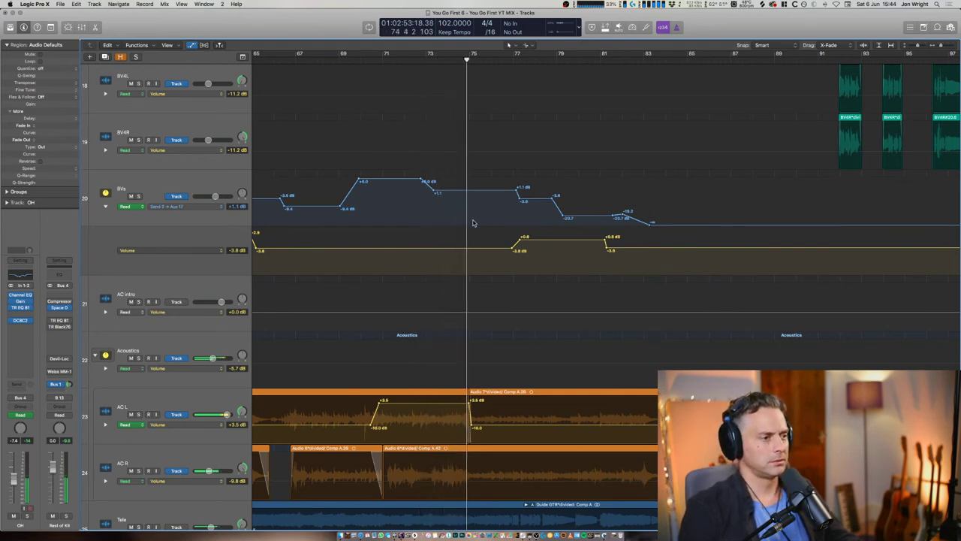
Step: Raise the last BVs Send 2 automation point near bar 83 to -18.1 dB and replay the passage
scroll(473, 222, "right", 3)
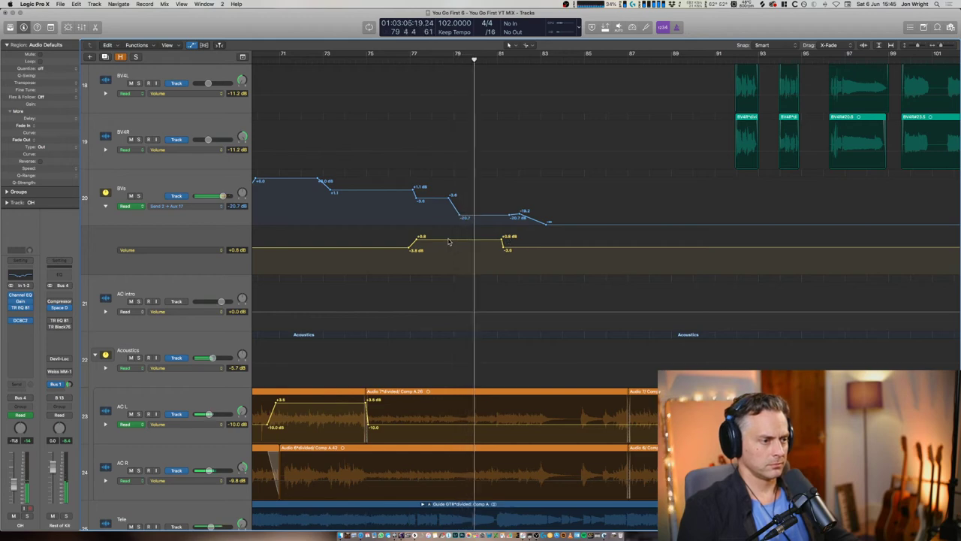
scroll(472, 244, "right", 5)
key("super+Right")
key("super+Right")
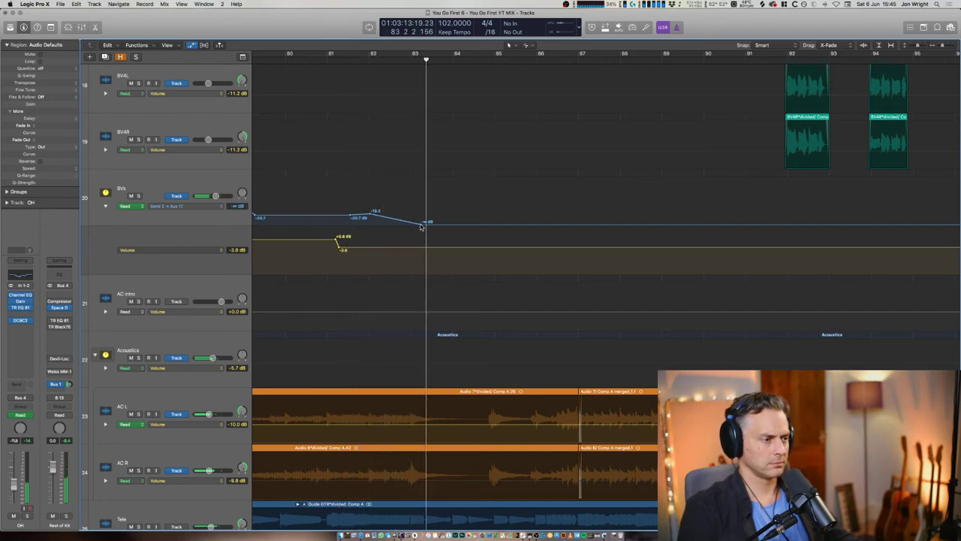
left_click_drag(422, 225, 419, 220)
key("comma")
key("comma")
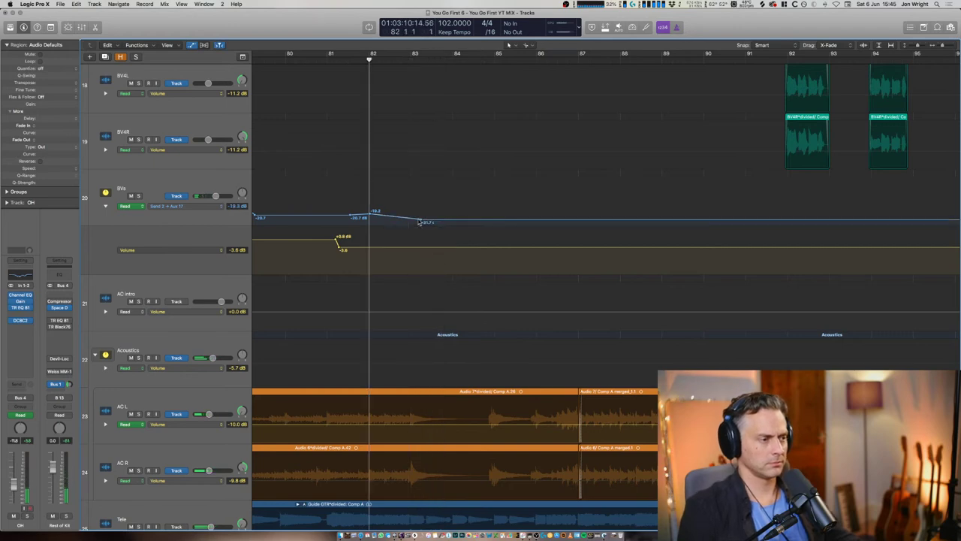
key("space")
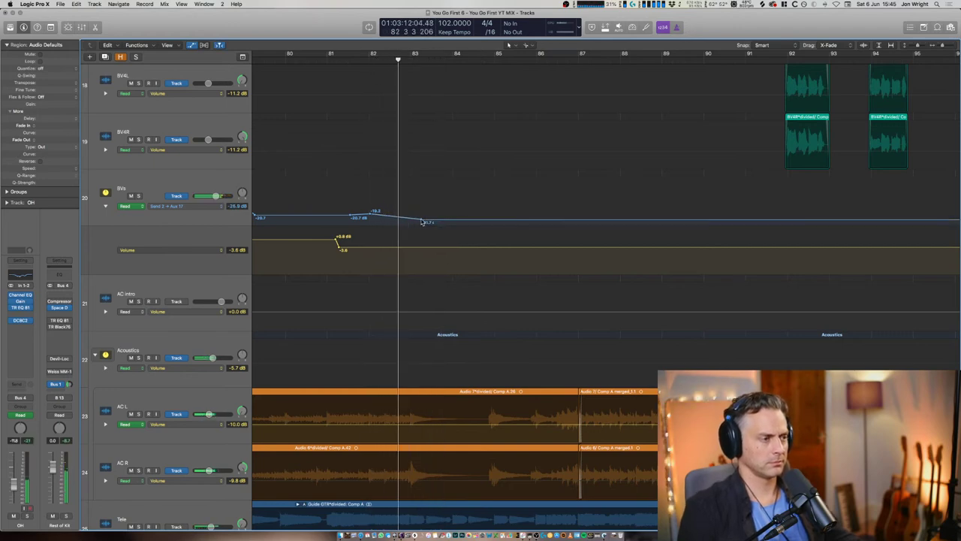
left_click_drag(423, 222, 422, 216)
key("space")
key("space")
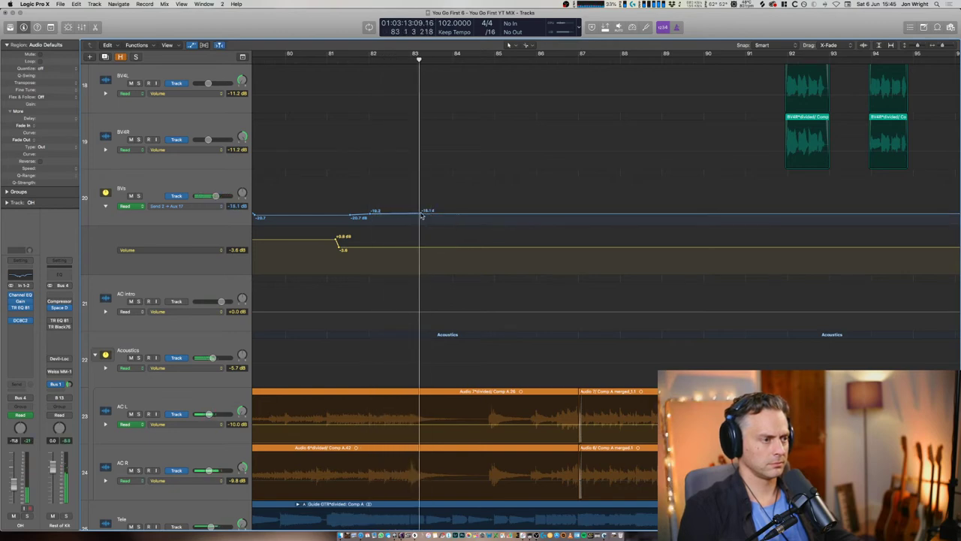
Step: Select the BVs bus and check where the backing vocal regions re-enter around bar 89
left_click(383, 193)
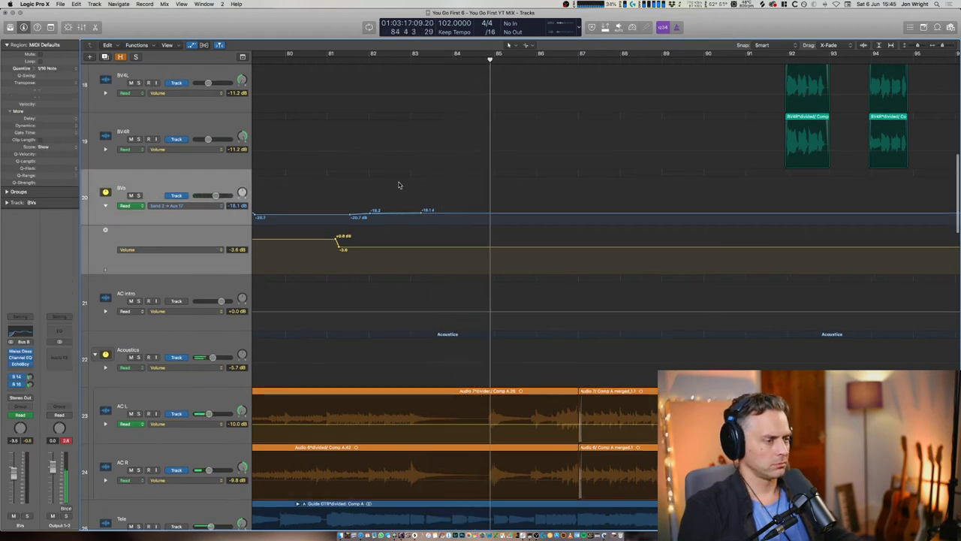
scroll(401, 190, "down", 5)
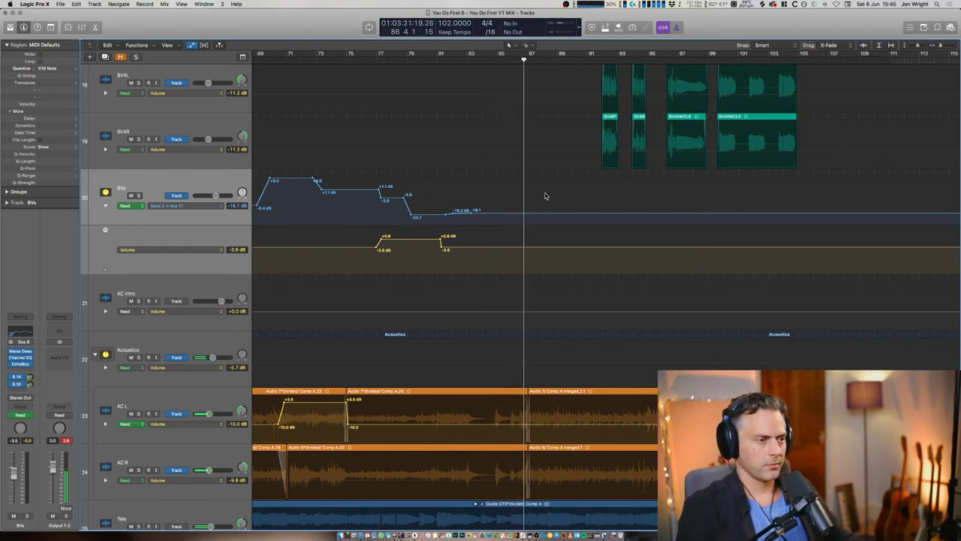
left_click(558, 171)
scroll(558, 174, "up", 6)
scroll(558, 177, "down", 1)
key("comma")
key("comma")
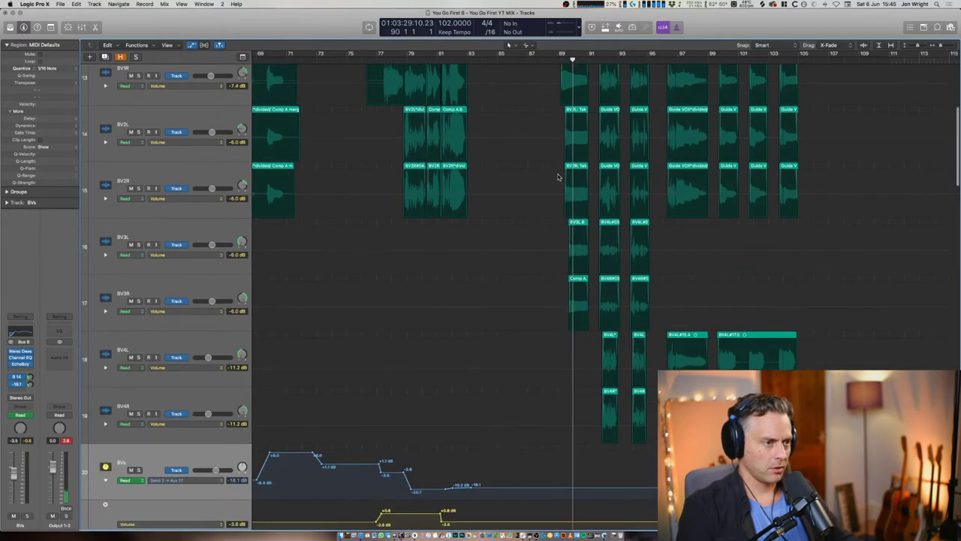
scroll(577, 268, "down", 3)
key("space")
Step: Raise the BVs volume automation to about +2.8 dB and Send 2 to -7.3 dB from about bar 89
scroll(575, 273, "down", 3)
scroll(574, 273, "up", 5, "alt")
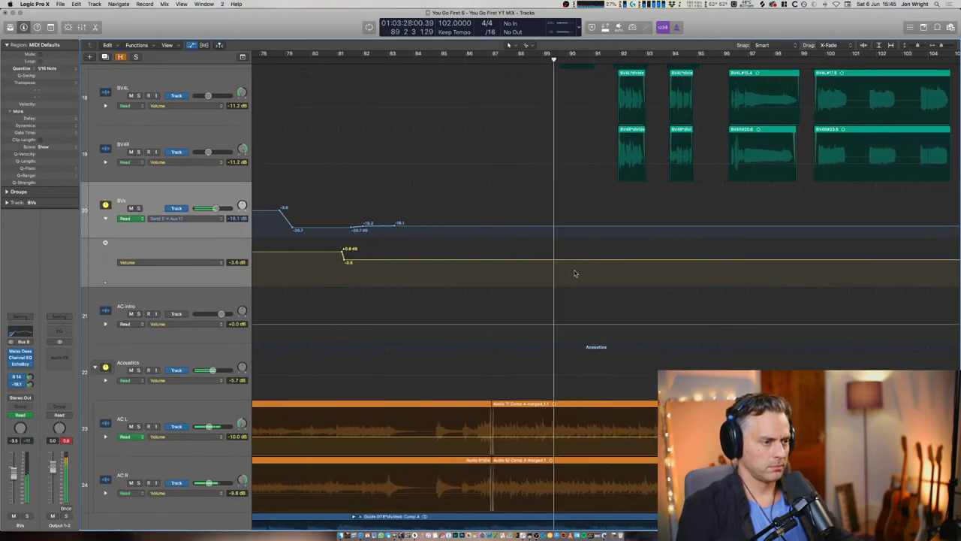
scroll(574, 274, "down", 1)
scroll(575, 274, "up", 2, "alt")
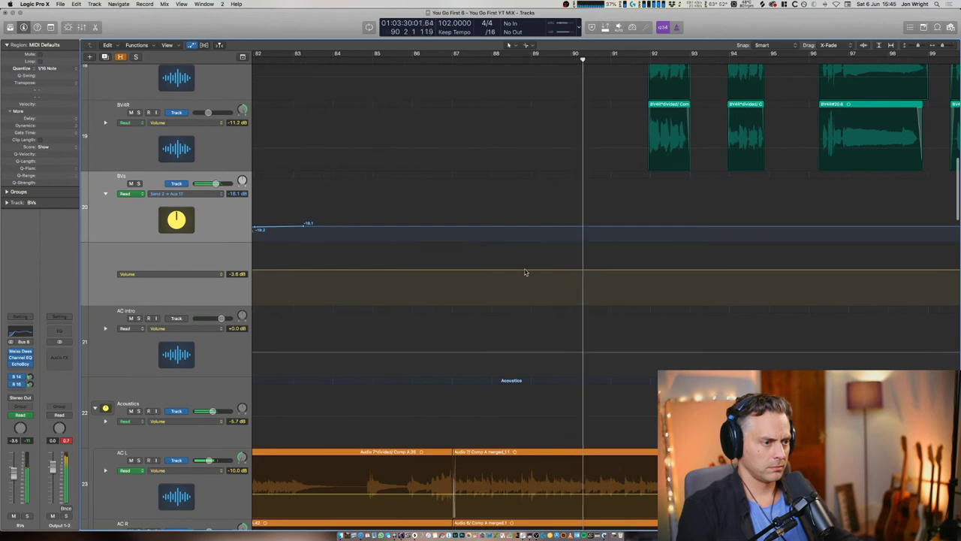
left_click_drag(530, 272, 547, 213)
left_click(518, 226)
left_click(526, 226)
key("comma")
key("comma")
key("comma")
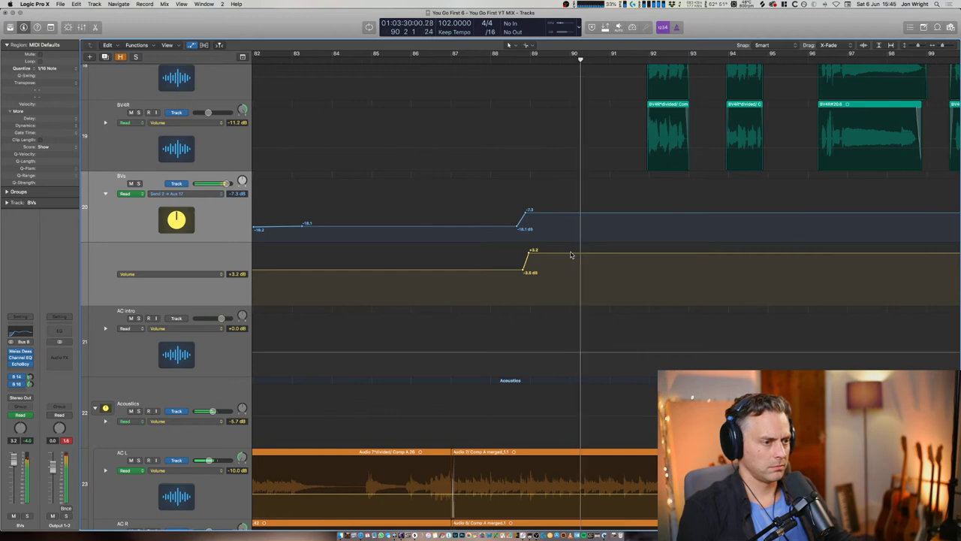
left_click_drag(571, 255, 573, 258)
Step: Lower the BVs volume automation to about -2.9 dB and Send 2 to -19.4 dB just before bar 92
scroll(574, 244, "right", 3)
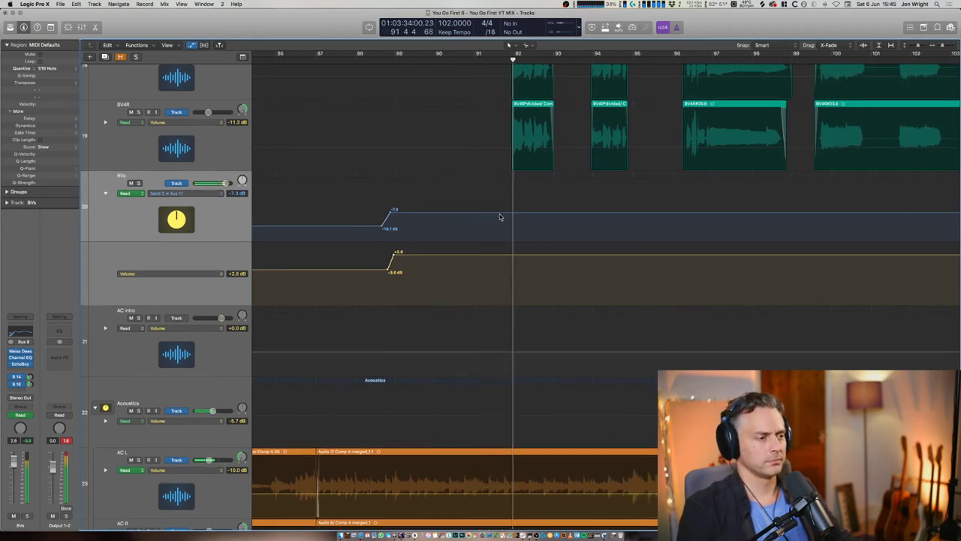
left_click(497, 255)
left_click(506, 255)
left_click_drag(506, 255, 513, 271)
left_click(491, 213)
left_click(504, 214)
left_click_drag(505, 214, 545, 230)
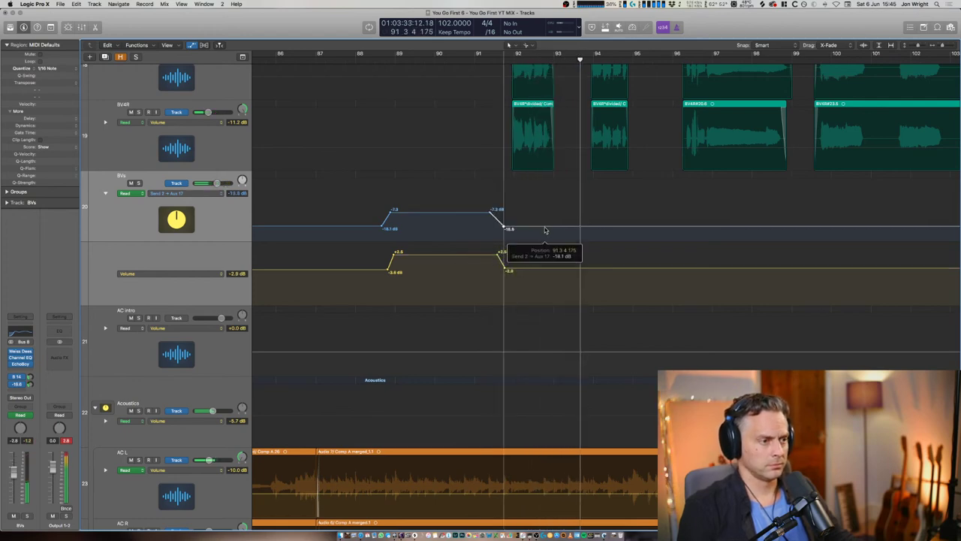
key("comma")
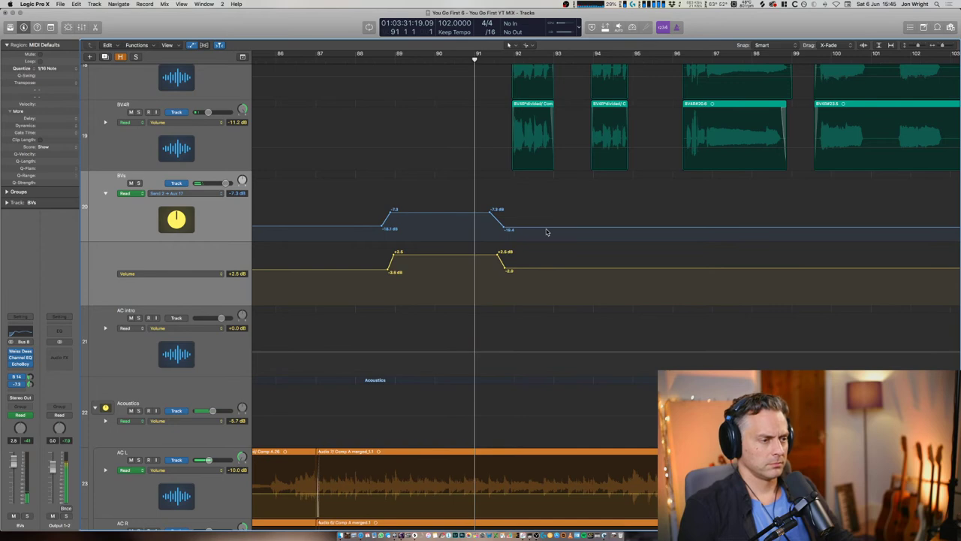
Step: Raise the BVs volume automation to about -0.9 dB and Send 2 to about -18.6 dB from just before bar 92
scroll(546, 232, "right", 3)
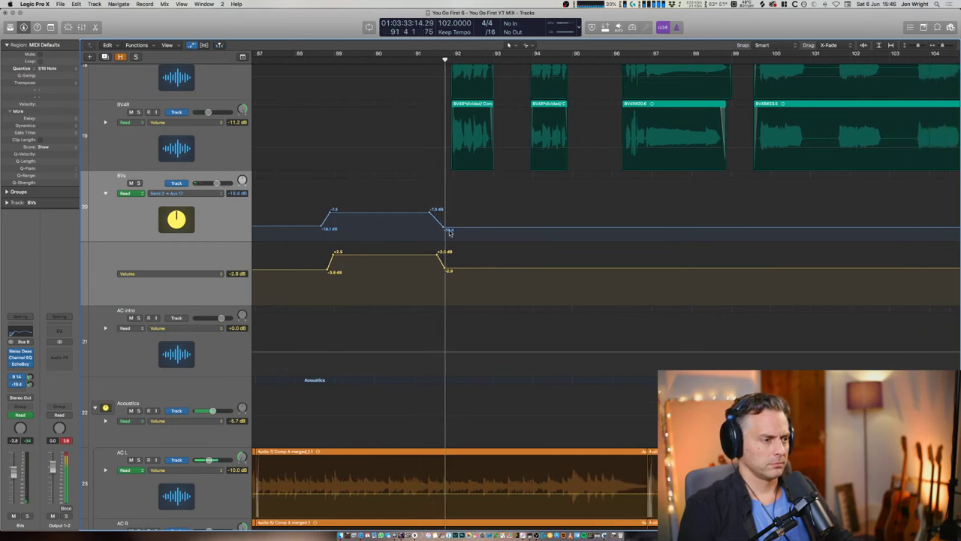
left_click_drag(483, 269, 483, 266)
left_click_drag(471, 230, 471, 228)
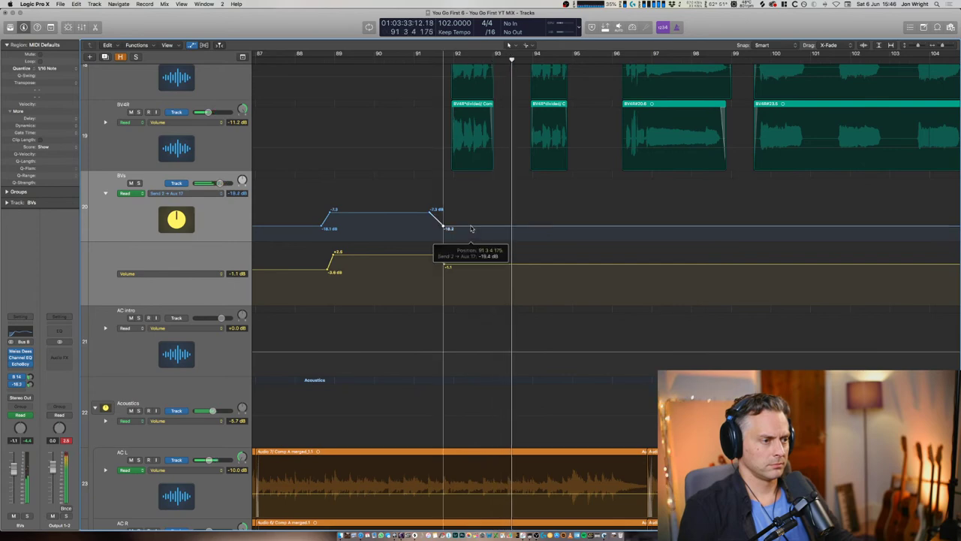
left_click_drag(475, 268, 474, 266)
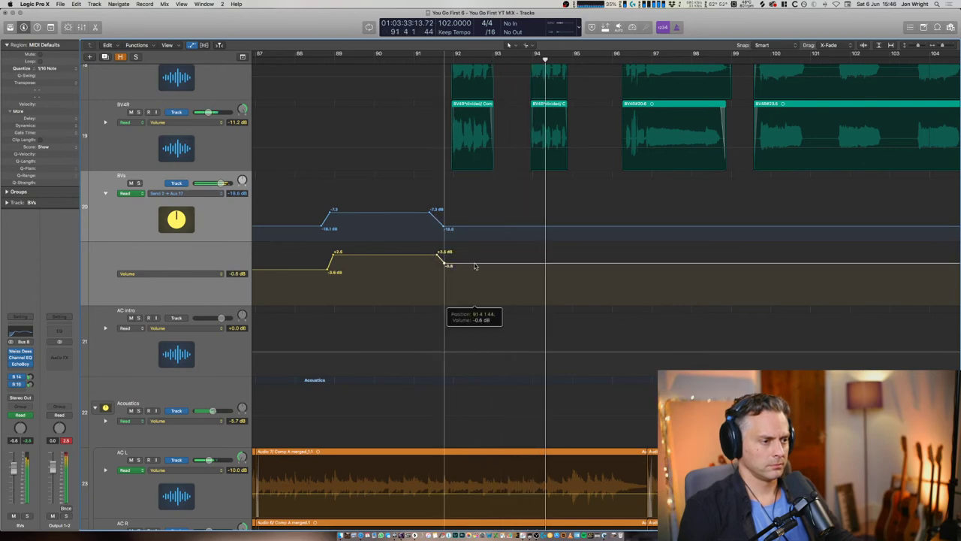
scroll(605, 238, "right", 5)
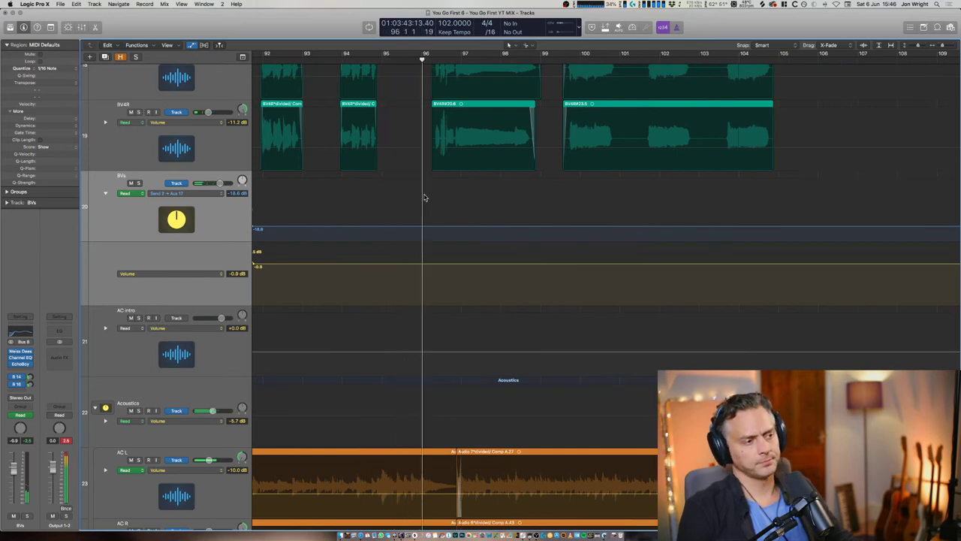
Step: Examine the waveforms and fades of the BV4L and BV4R regions between about bars 96 and 100
scroll(443, 256, "up", 3)
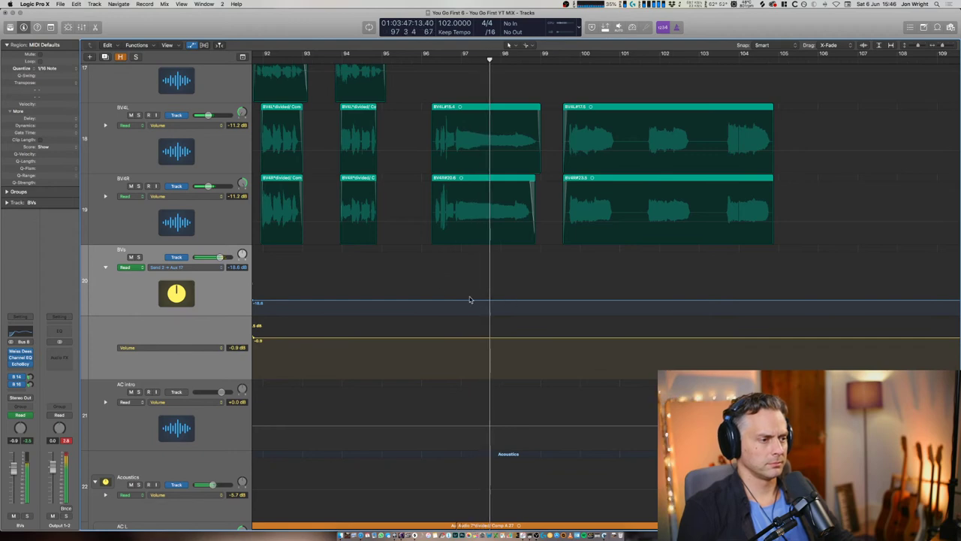
scroll(532, 289, "right", 1)
scroll(531, 289, "right", 2)
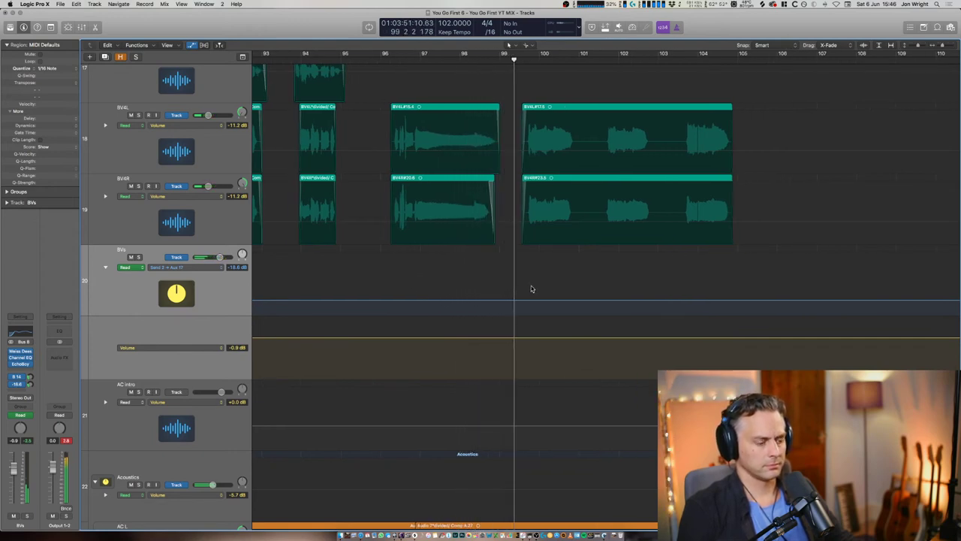
key("super+=")
key("ctrl+alt+super+Down")
key("ctrl+alt+super+Down")
key("ctrl+alt+super+Down")
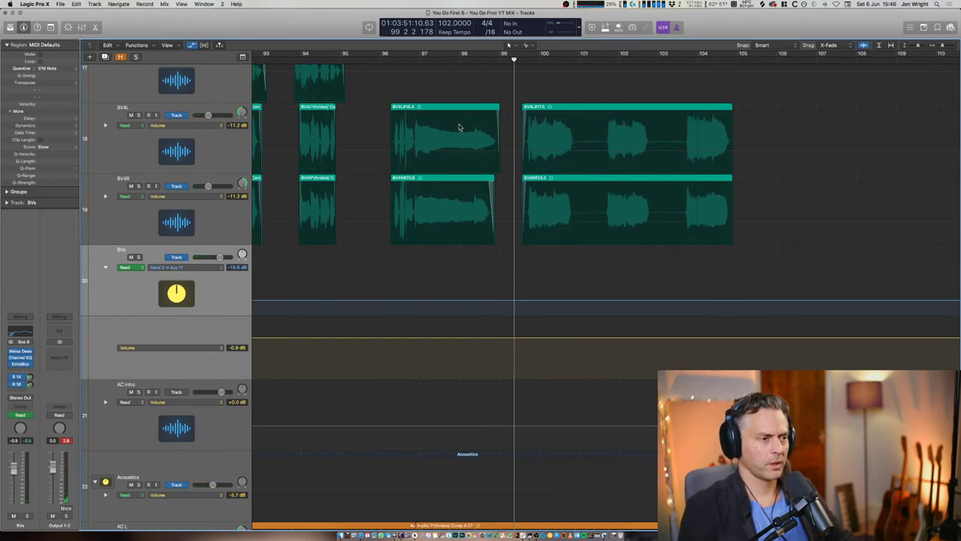
key("super+Down")
key("super+Down")
key("super+Down")
key("super+Down")
key("super+Right")
key("super+Right")
key("super+Right")
key("super+Right")
key("super+Right")
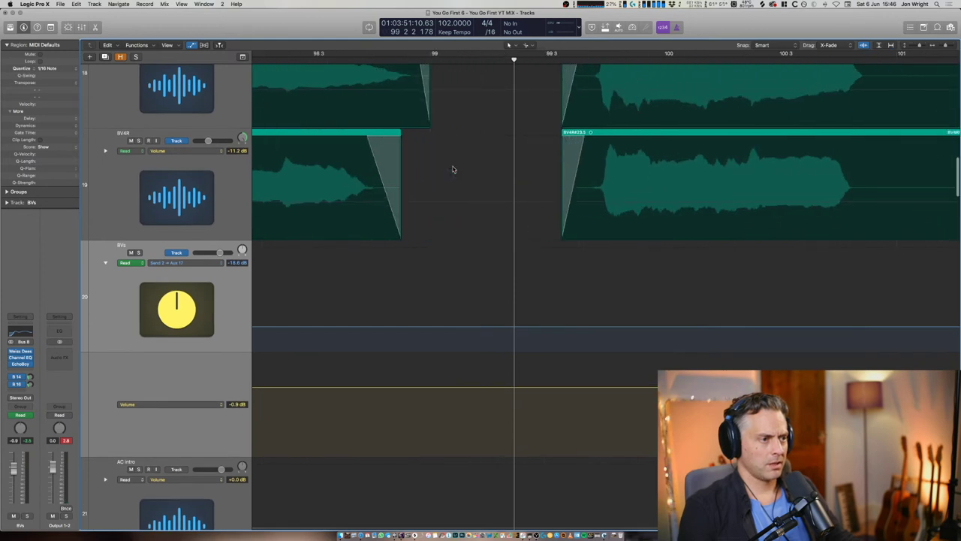
scroll(454, 169, "left", 5)
scroll(455, 170, "up", 3)
scroll(455, 171, "left", 5)
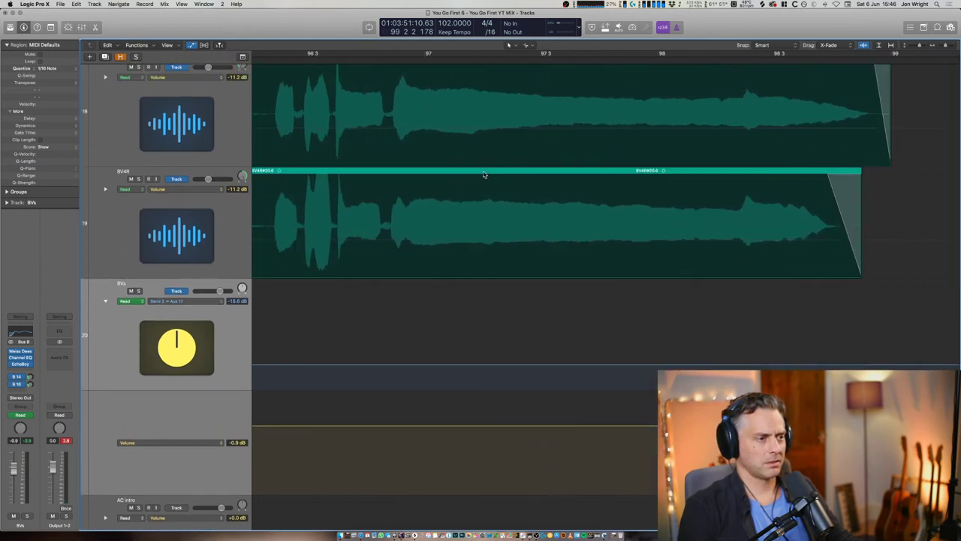
left_click(484, 174)
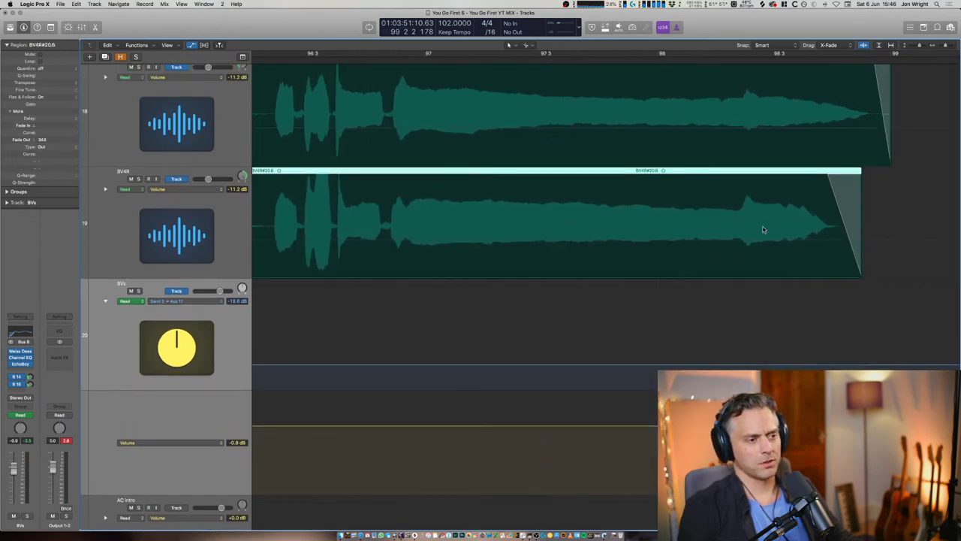
key("super+Left")
key("super+Left")
key("super+Left")
key("super+Left")
key("super+Right")
key("super+Right")
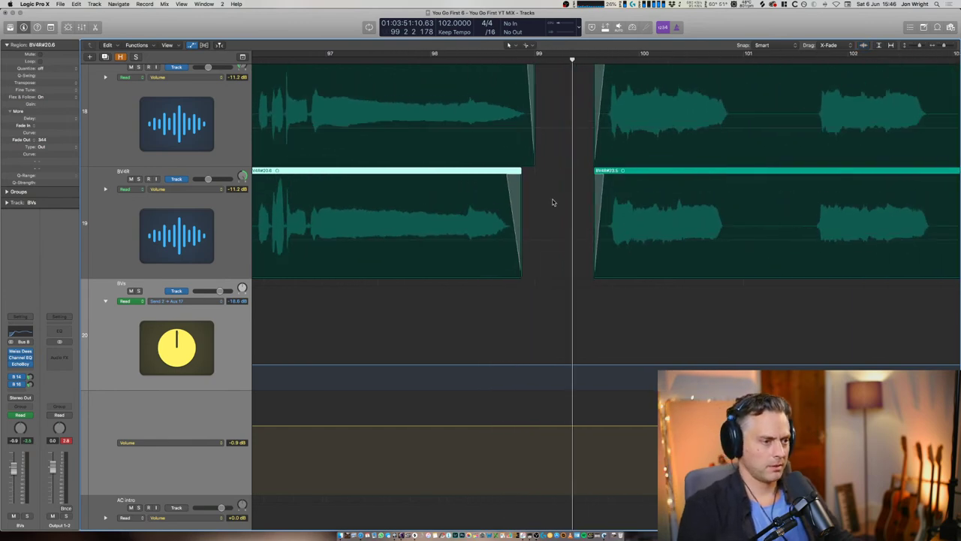
Step: Replay the backing vocals from about bar 91 to bar 99, following the BVs automation
key("space")
key("super+Left")
key("super+Left")
key("super+Left")
key("super+Left")
scroll(582, 97, "right", 6)
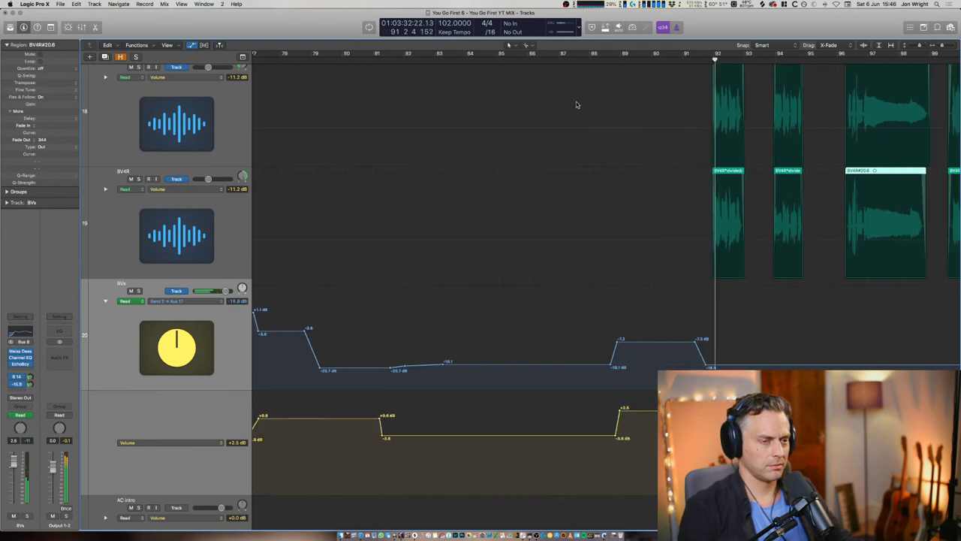
scroll(545, 128, "right", 5)
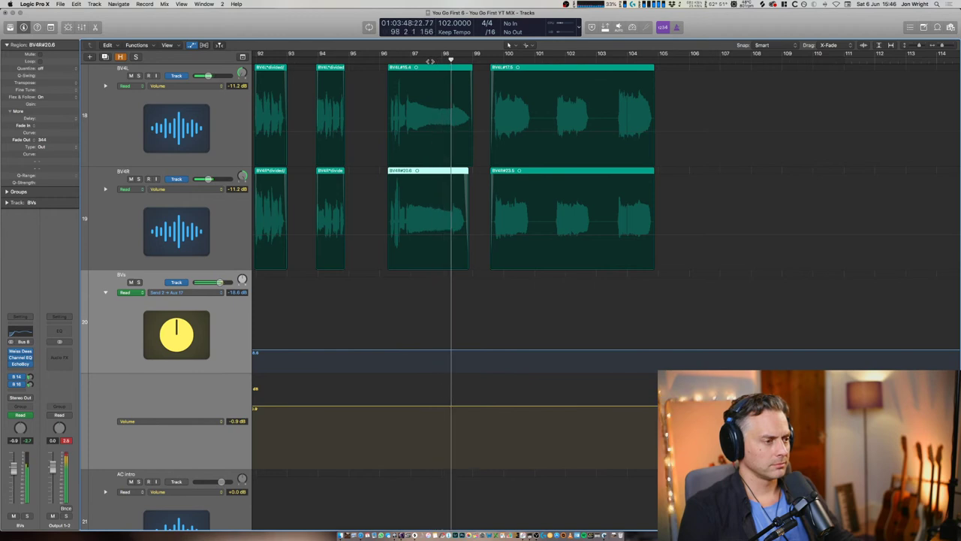
scroll(412, 278, "down", 3)
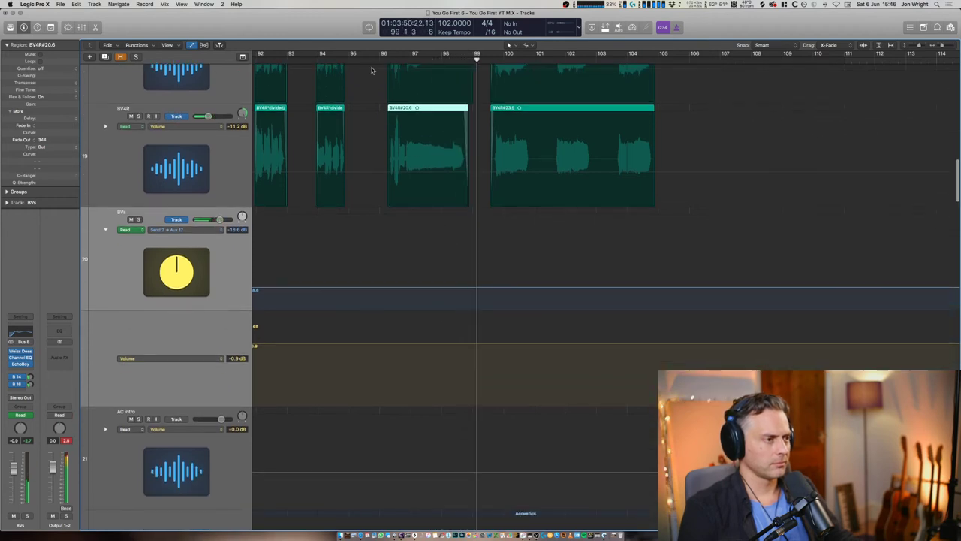
Step: Replay from about bar 96 and raise the BVs volume automation to +0.6 dB from just after bar 97
left_click(379, 59)
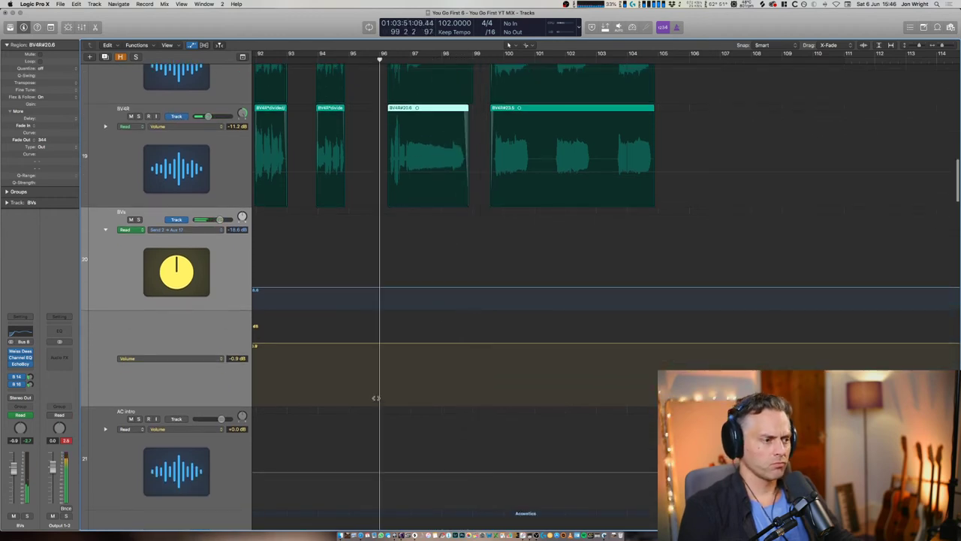
left_click(413, 346)
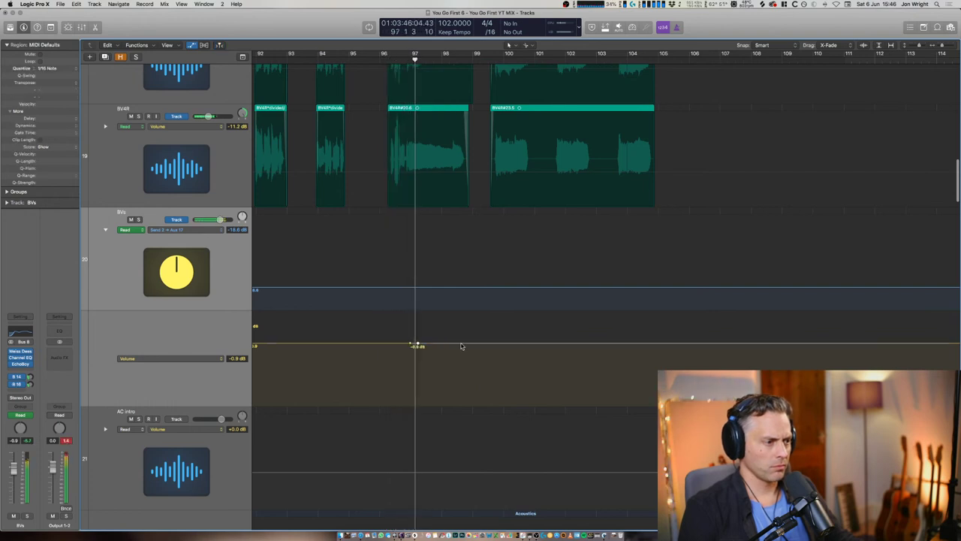
left_click_drag(462, 345, 422, 339)
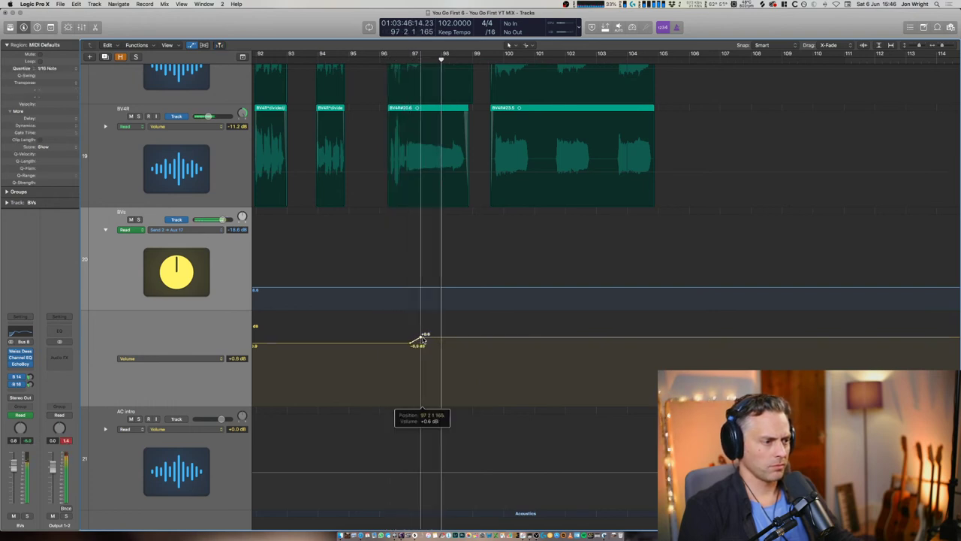
key("super+Left")
key("super+Left")
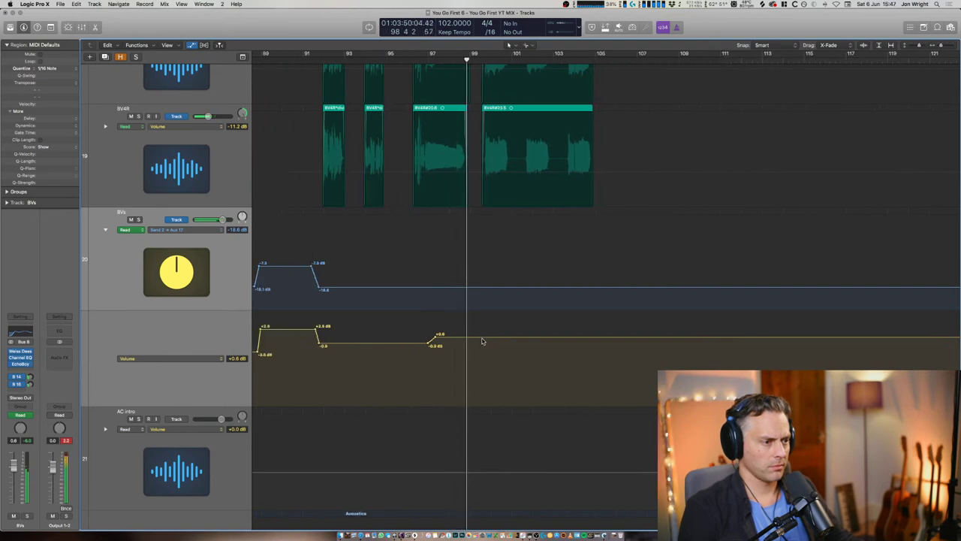
Step: Lower the BVs volume automation to -1.2 dB from about bar 99, before the last backing vocal regions
scroll(481, 342, "right", 3)
key("super+Right")
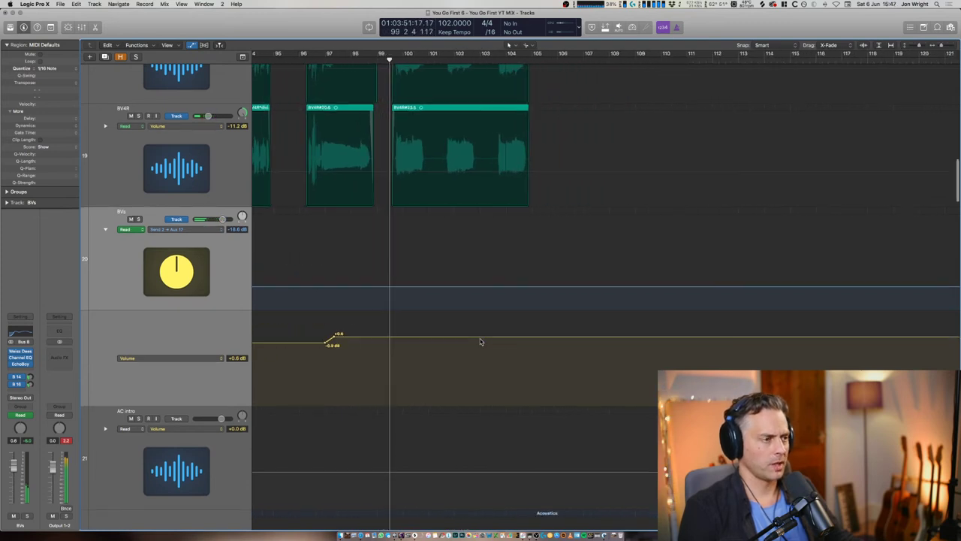
left_click(385, 337)
left_click_drag(384, 339, 388, 346)
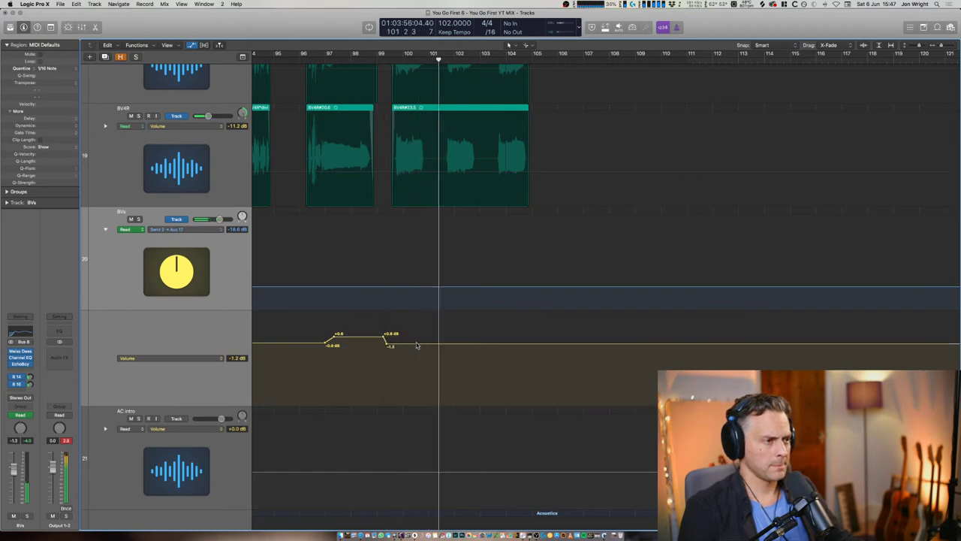
Step: Raise the BVs Send 2 automation to about -5.5 dB from about bar 99
scroll(534, 266, "up", 5)
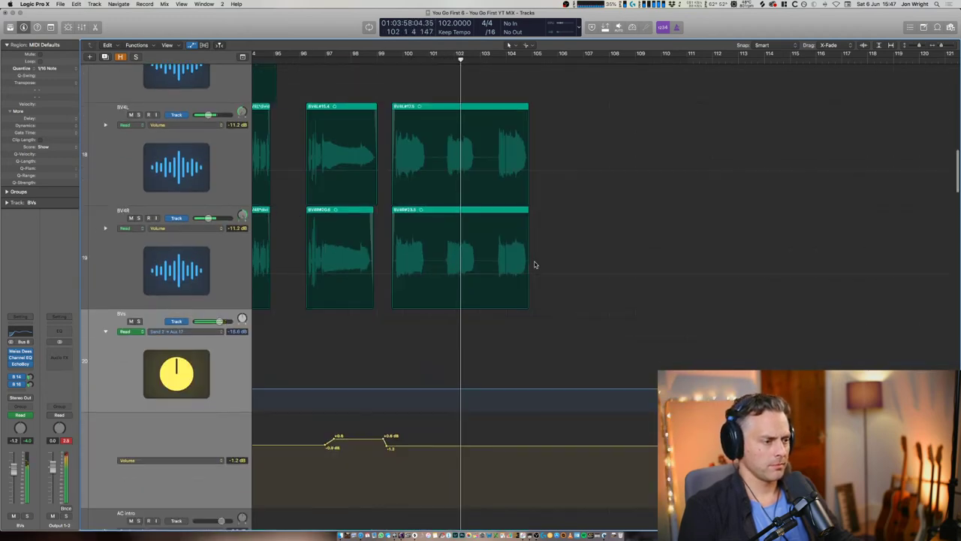
left_click(387, 389)
left_click(392, 389)
left_click_drag(459, 388, 470, 368)
Step: Insert a stereo EchoBoy at the end of the Vox master bus effects chain
scroll(446, 296, "up", 15)
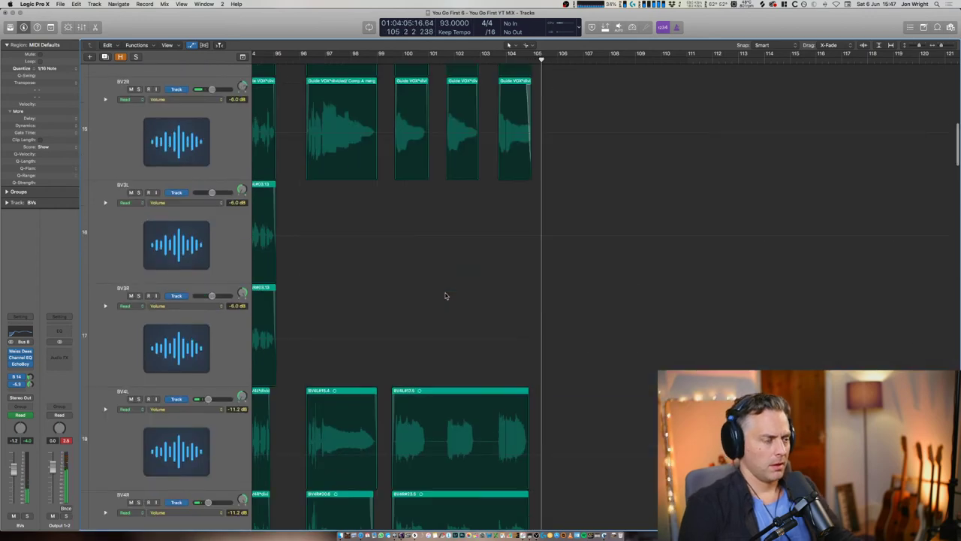
scroll(445, 296, "down", 5)
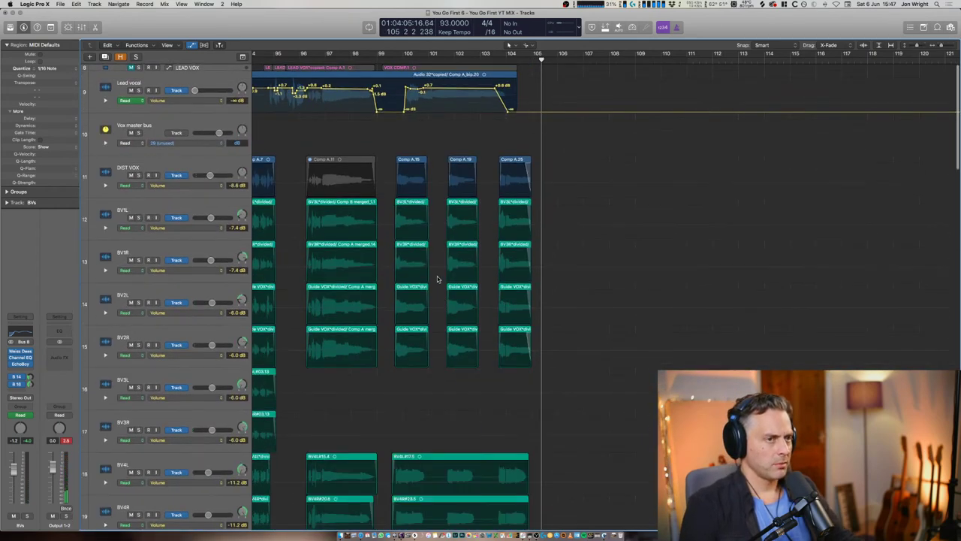
scroll(438, 279, "left", 5)
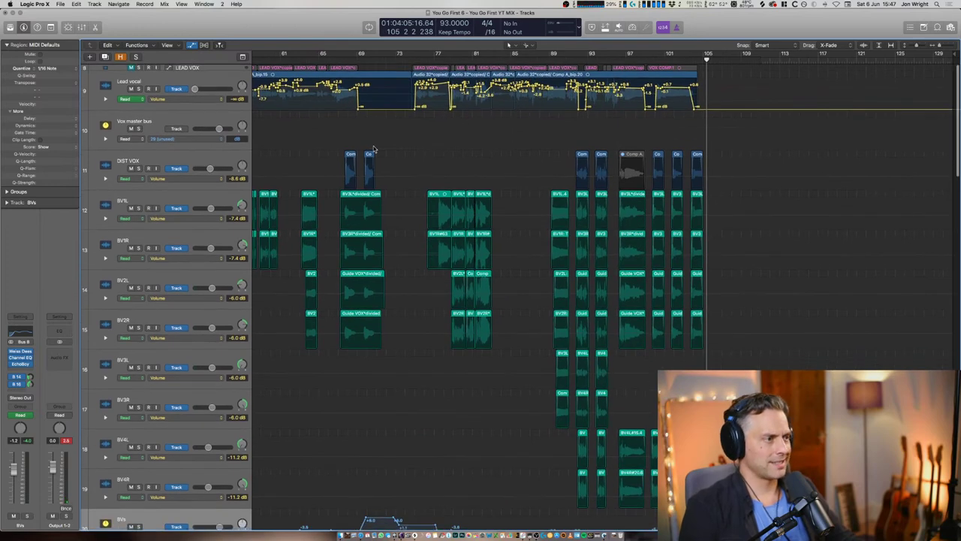
left_click(160, 81)
left_click(145, 123)
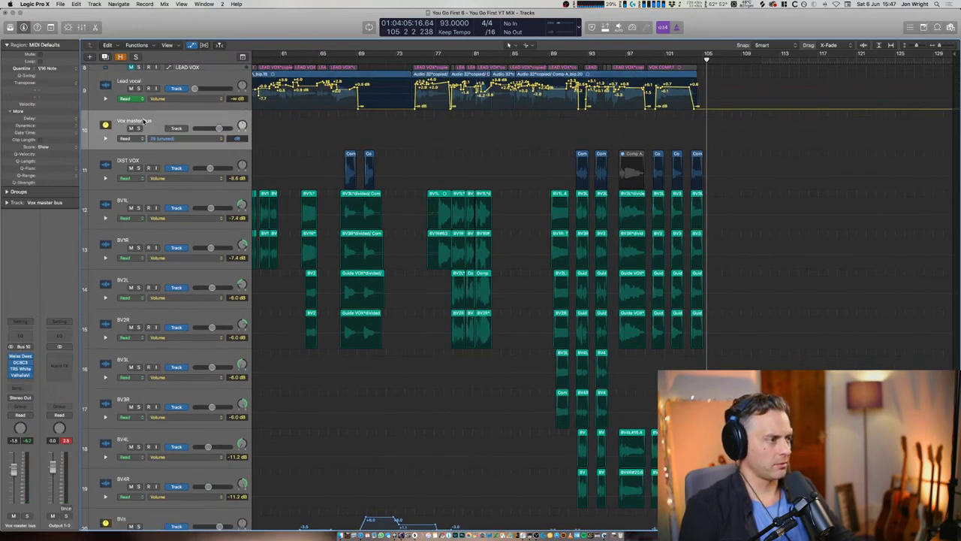
left_click(150, 86)
left_click(158, 123)
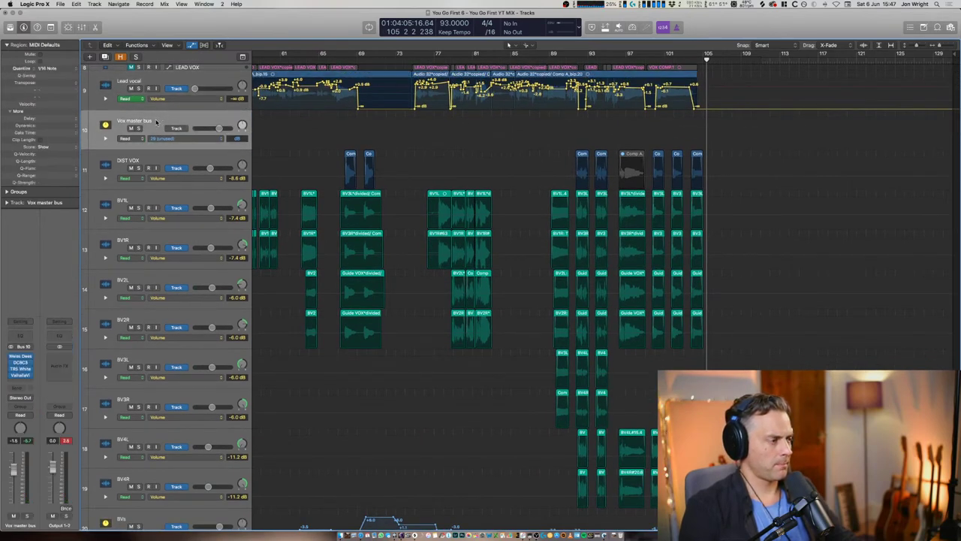
left_click(19, 383)
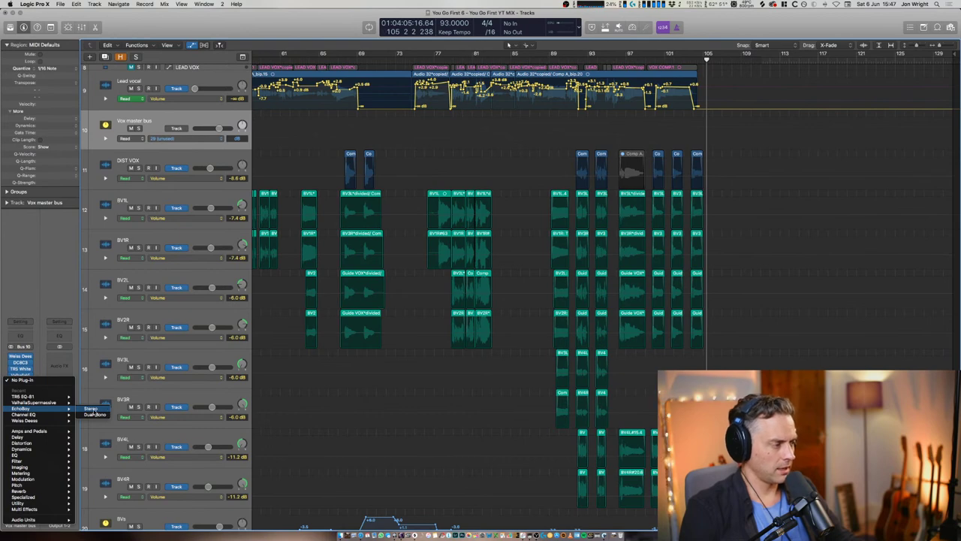
left_click(92, 410)
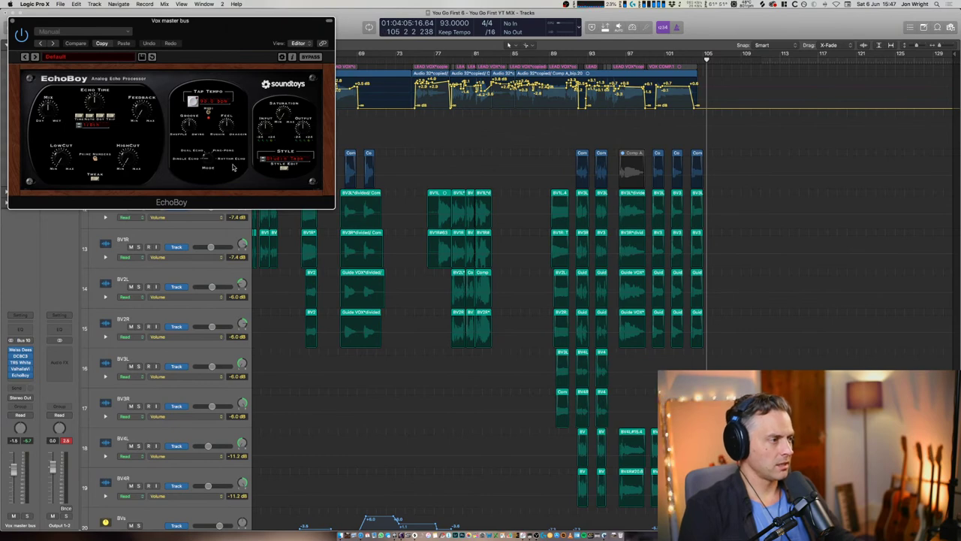
Step: Load the Ambient Echoes preset from EchoBoy's Reverbs & Spaces category
left_click(85, 59)
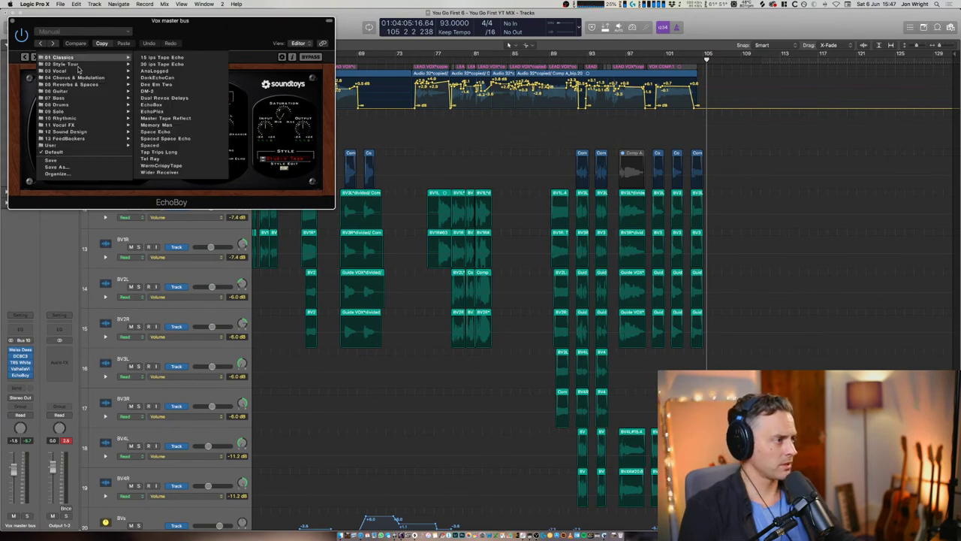
mouse_move(54, 108)
mouse_move(60, 59)
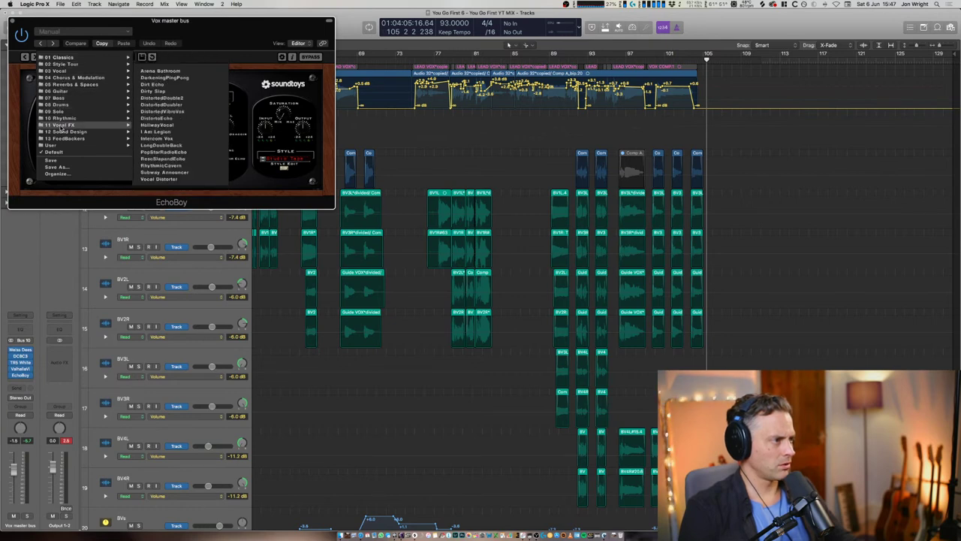
mouse_move(60, 140)
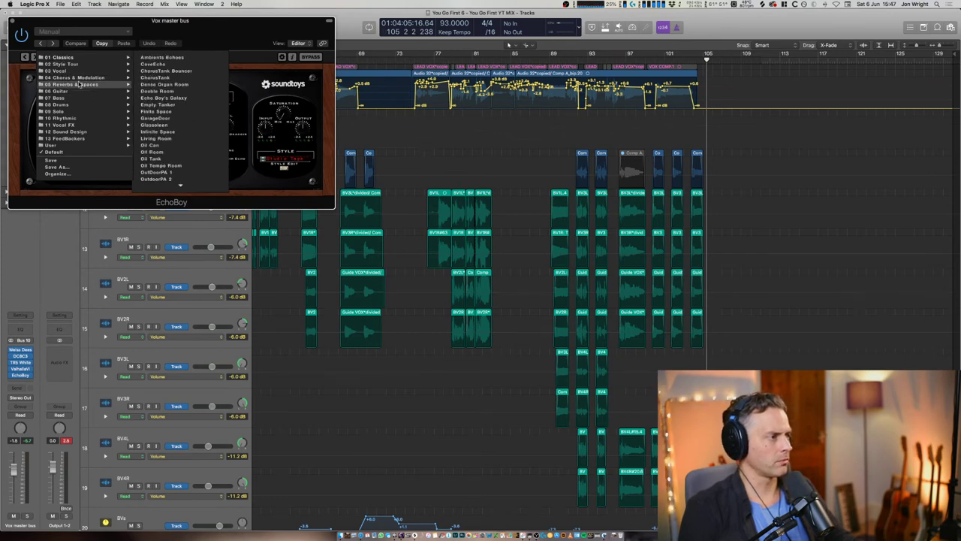
left_click(152, 58)
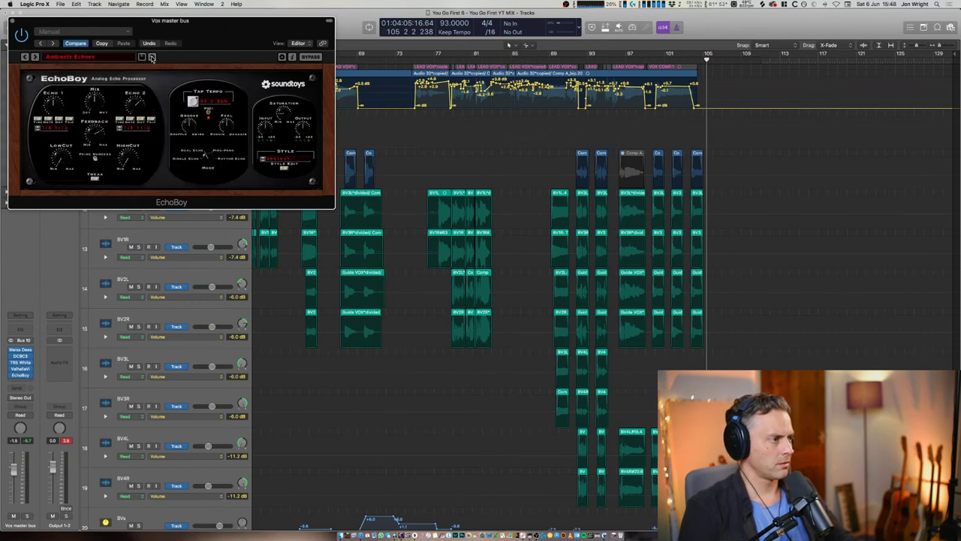
Step: Play the song from about bar 54 and solo the Vox master bus to audition the echo
scroll(370, 93, "left", 8)
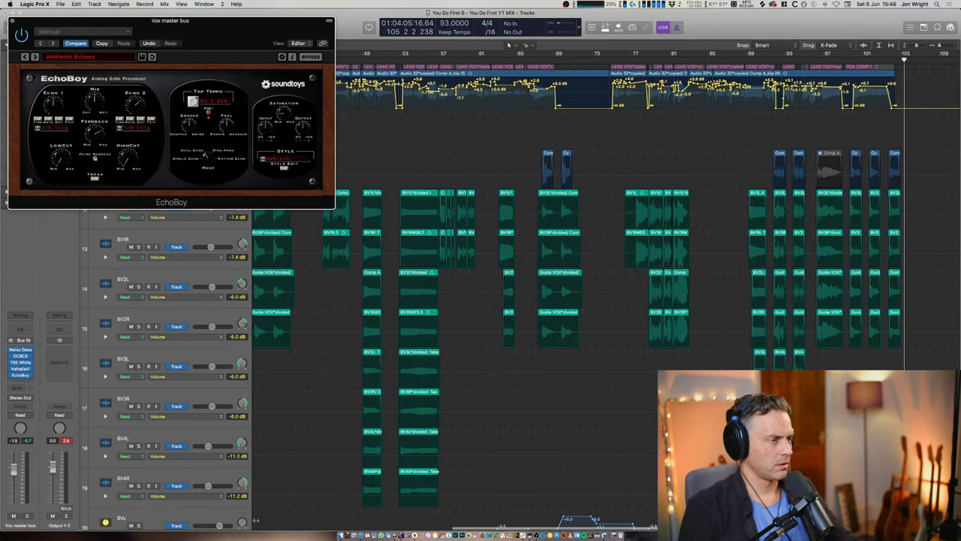
left_click(409, 59)
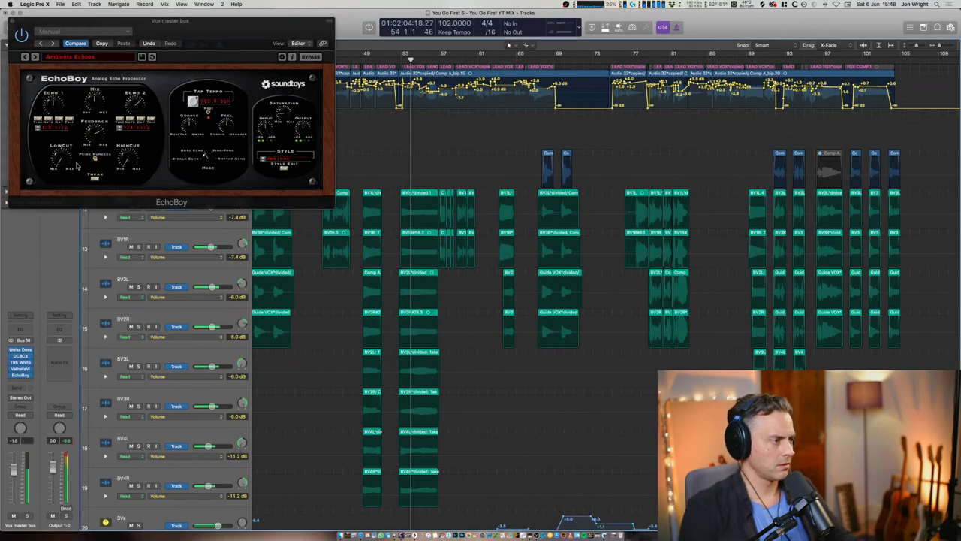
left_click(26, 516)
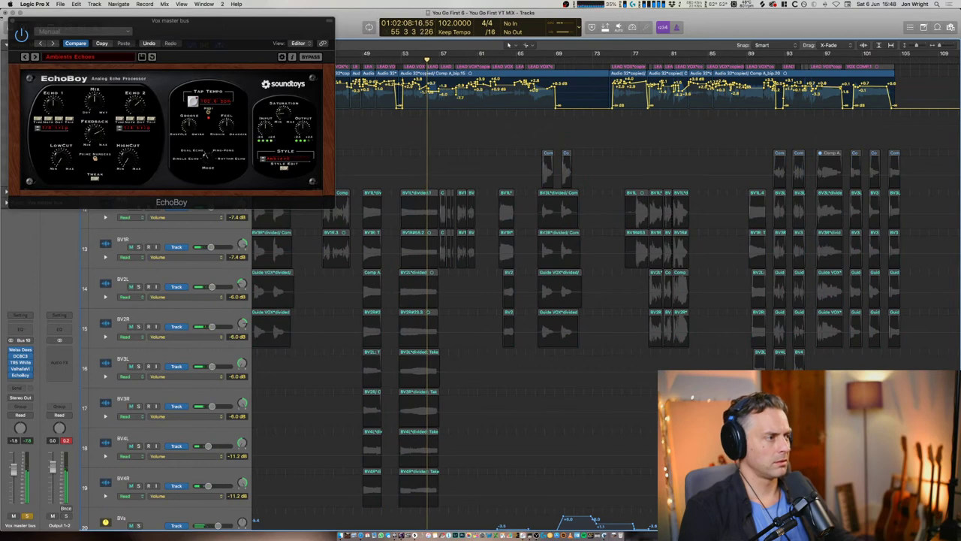
Step: Reduce EchoBoy's feedback, move its window clear of the track headers, and play from about bar 40 with the Vox master bus unsoloed
left_click_drag(94, 133, 93, 146)
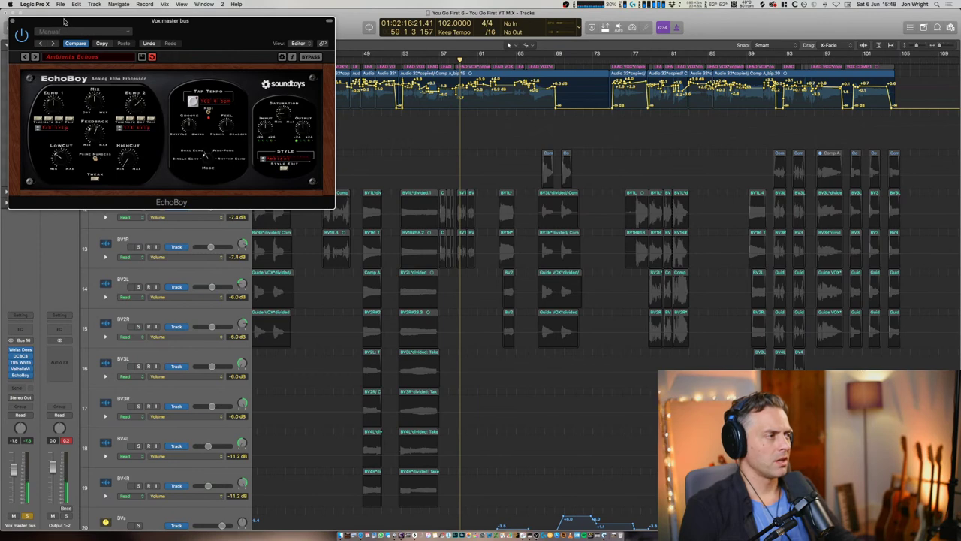
left_click_drag(64, 21, 464, 194)
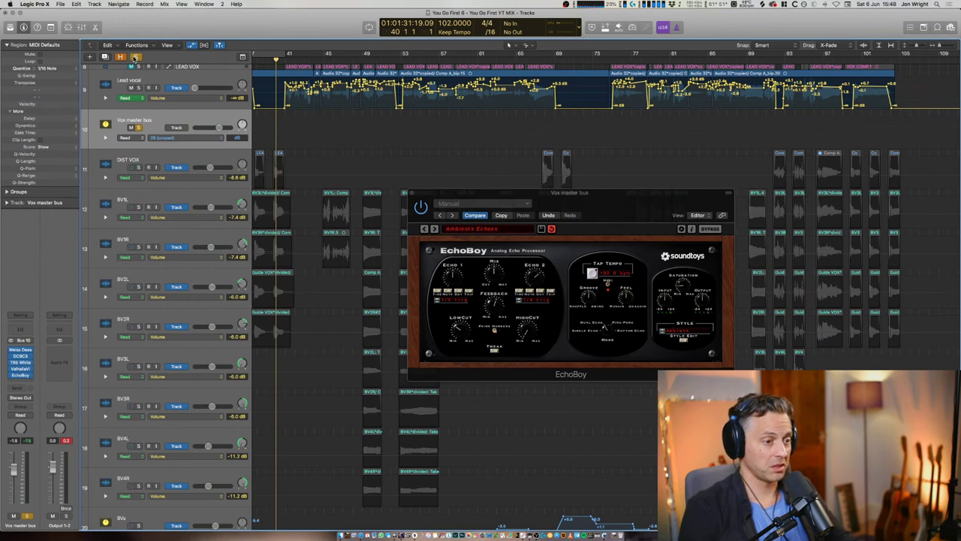
left_click(134, 58)
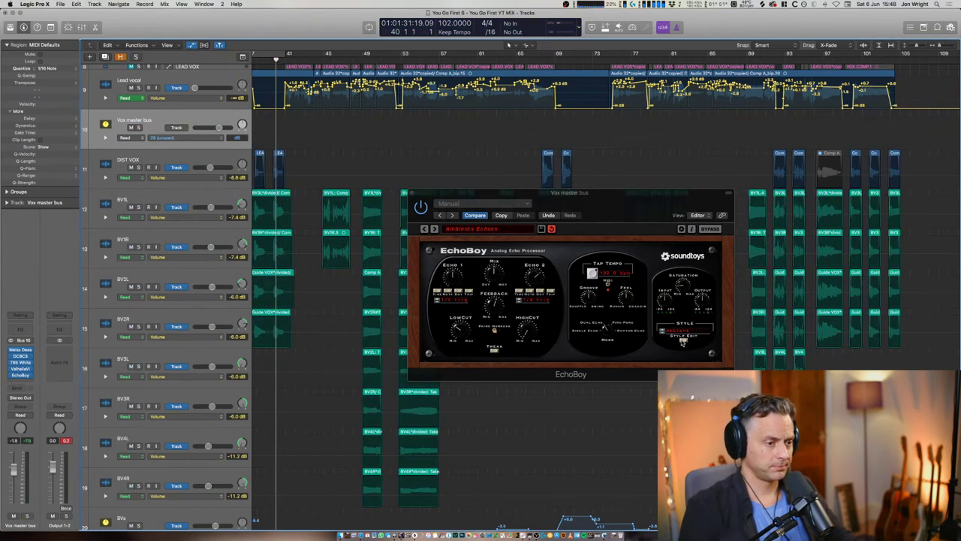
key("space")
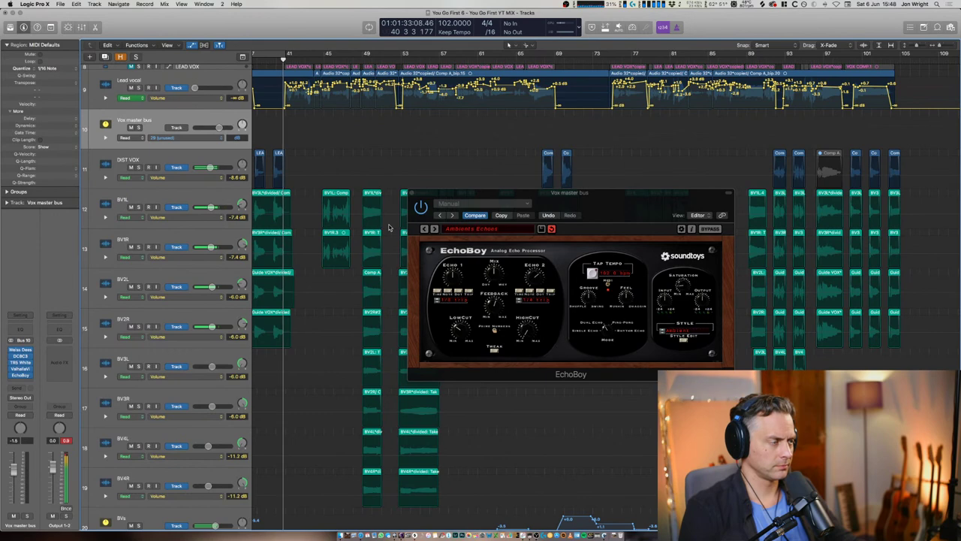
Step: Add a second automation lane under the Vox master bus and assign it to EchoBoy's Mix parameter
key("super+Down")
key("super+Right")
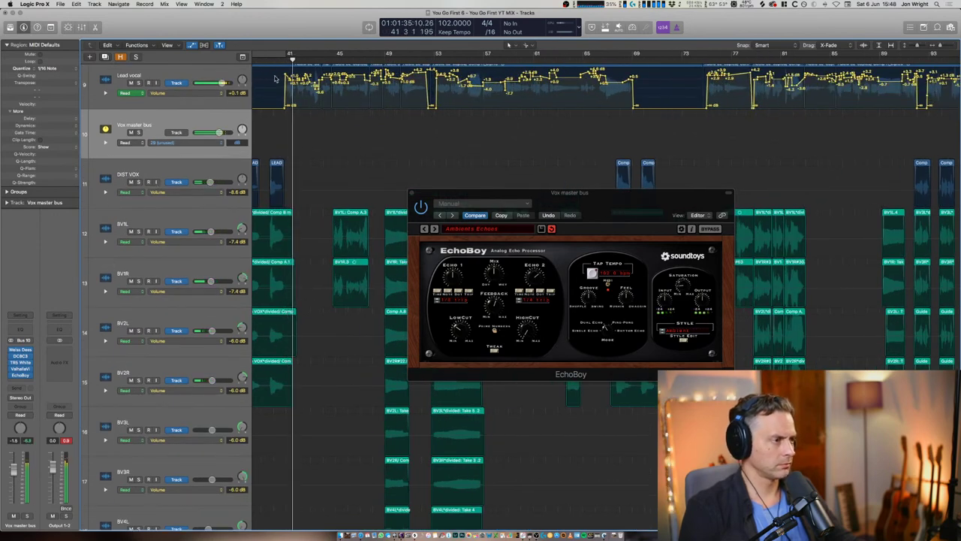
left_click(106, 143)
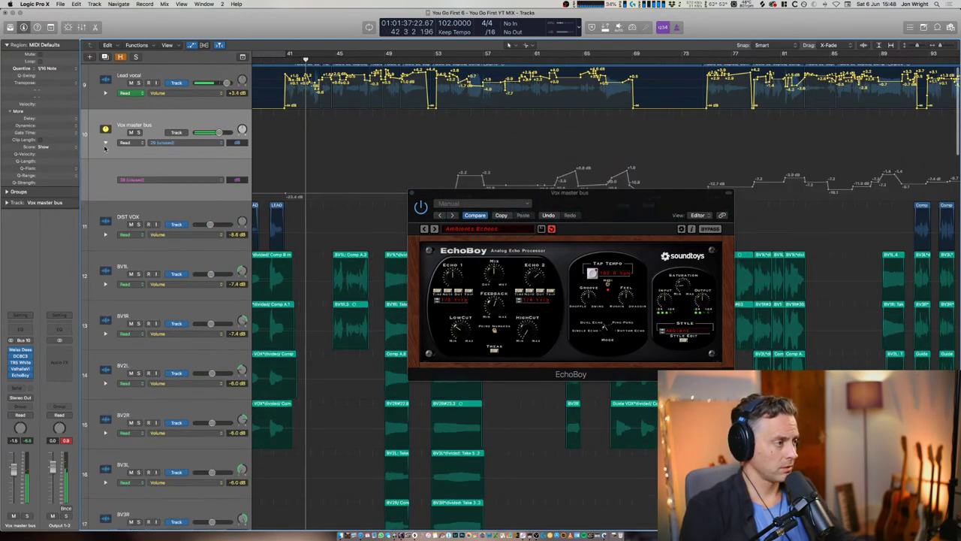
left_click(177, 181)
left_click(111, 195)
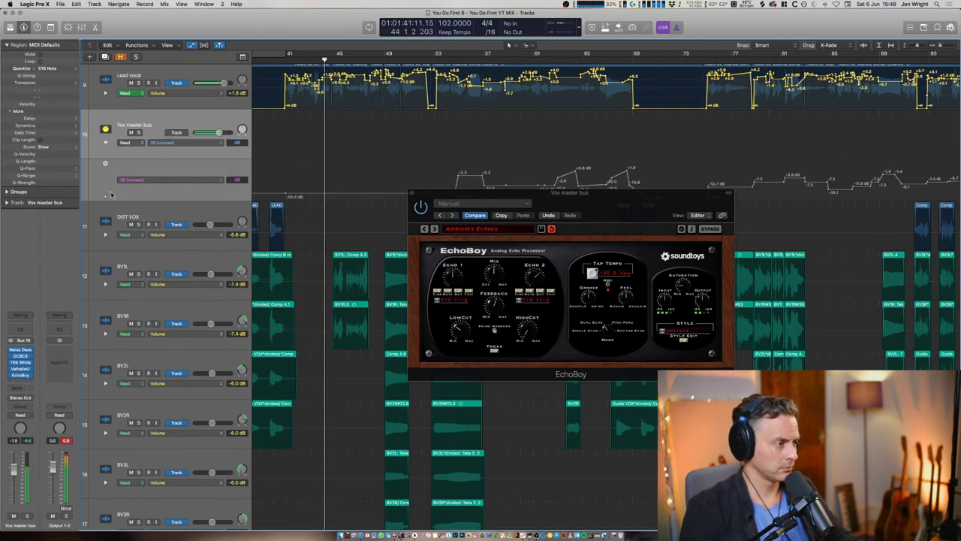
left_click(106, 197)
scroll(150, 180, "down", 2)
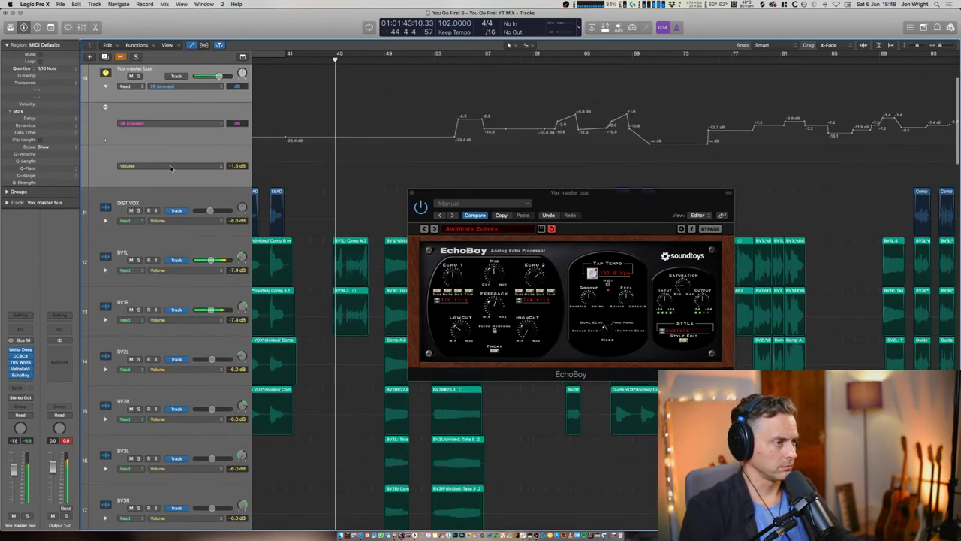
left_click(166, 167)
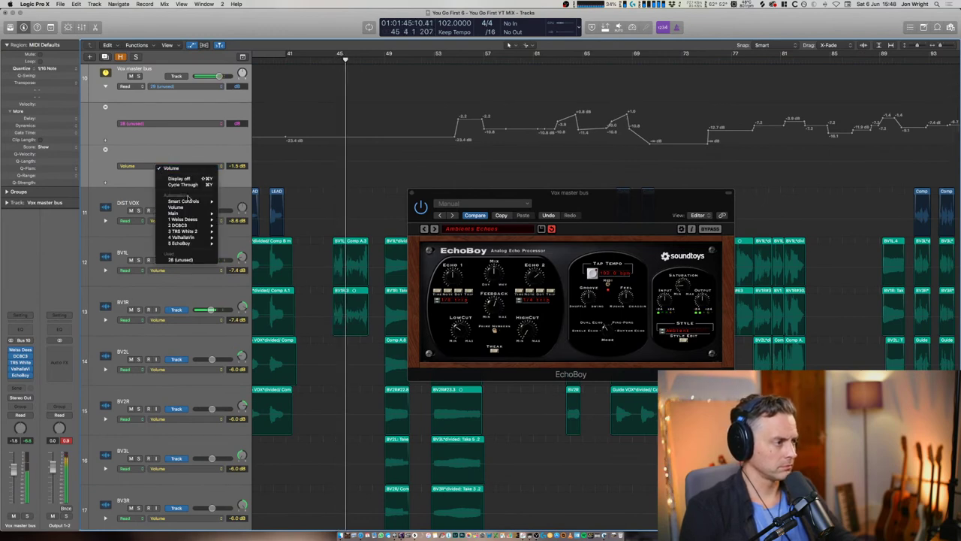
mouse_move(184, 243)
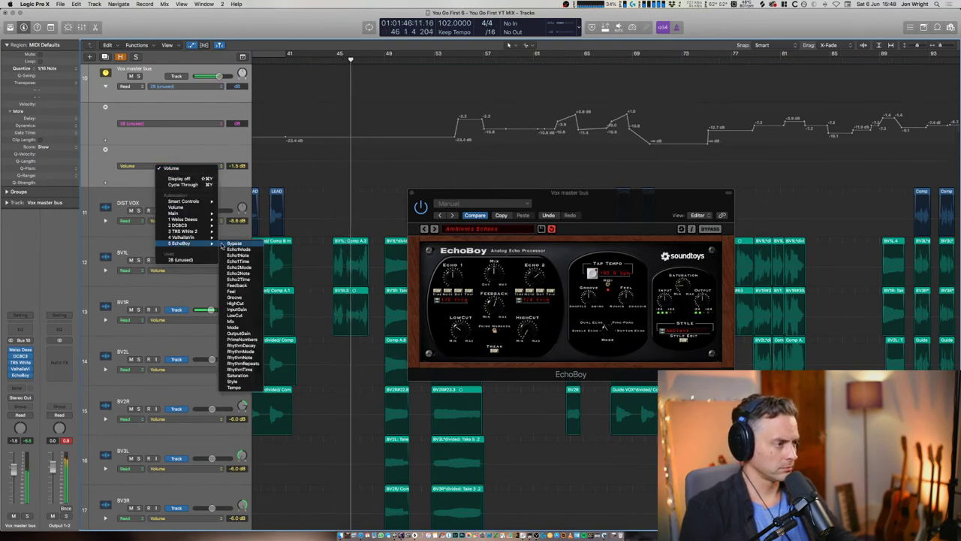
left_click(236, 321)
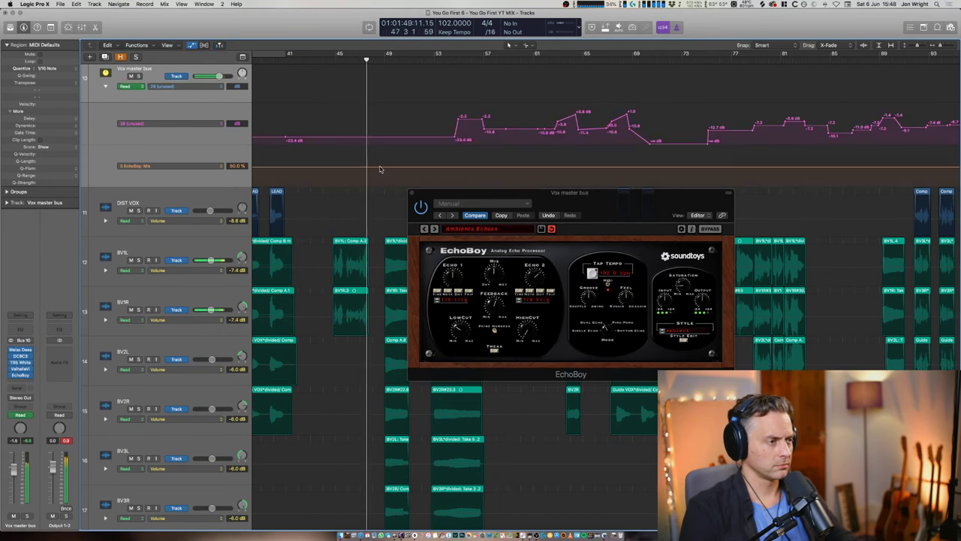
Step: Lower the Vox master bus's EchoBoy Mix automation to 0.0 % across the song and close the plug-in window
left_click_drag(380, 169, 384, 197)
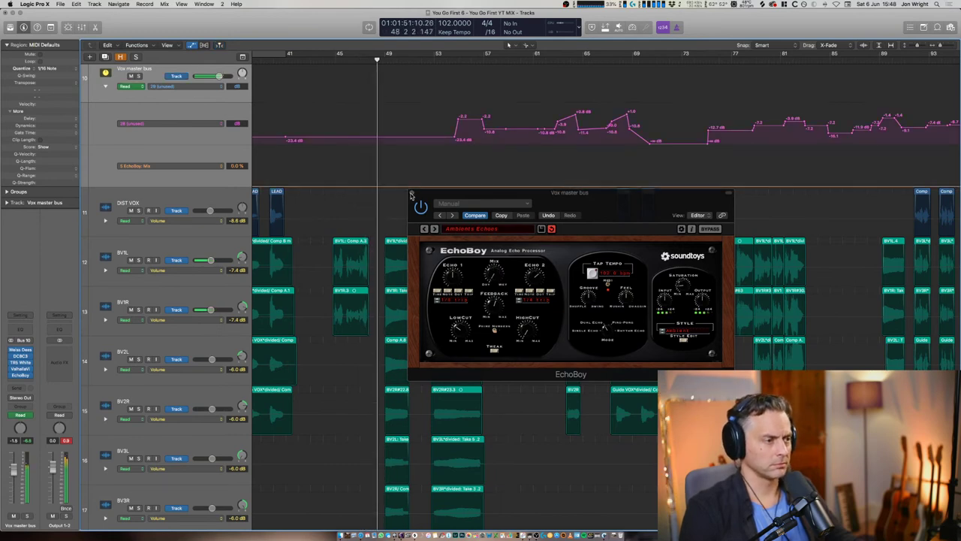
left_click(411, 194)
scroll(372, 171, "down", 6)
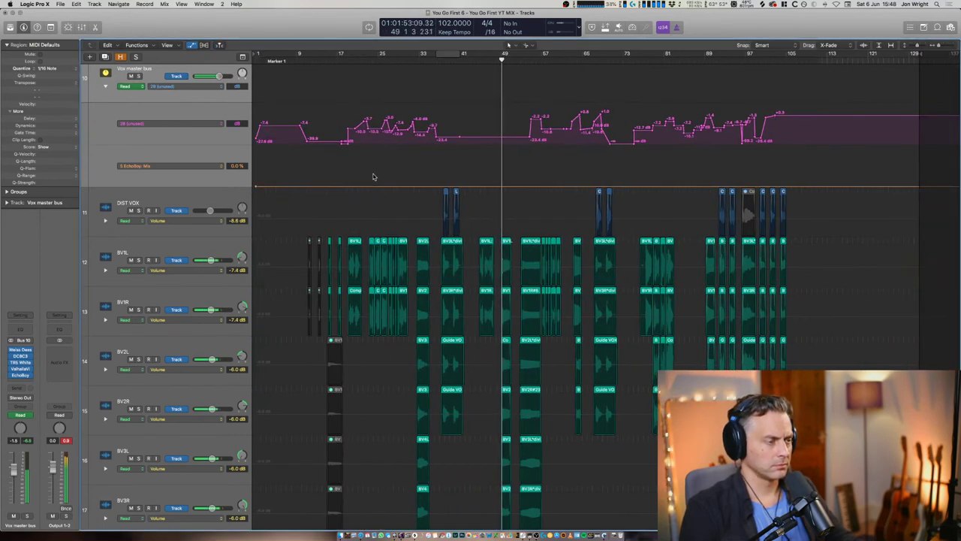
scroll(438, 173, "up", 6)
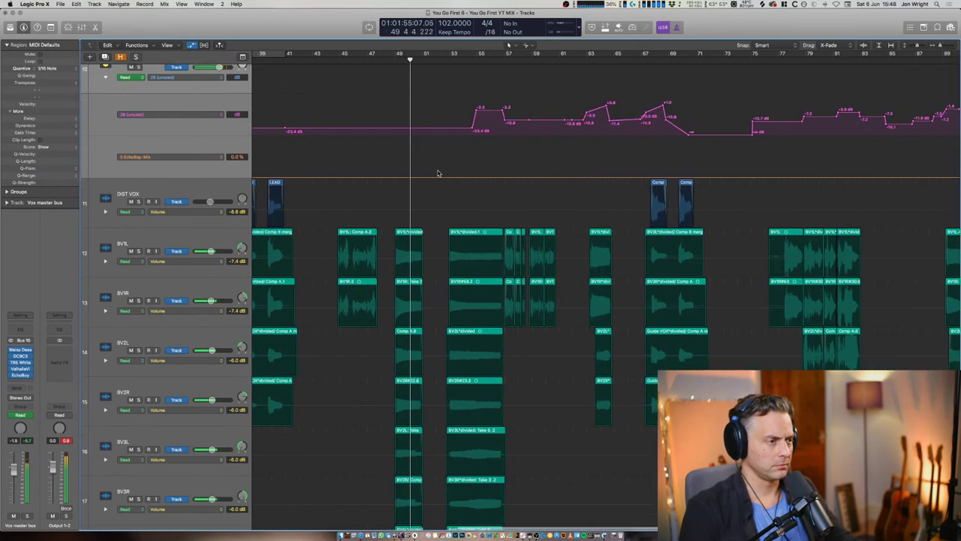
scroll(432, 175, "down", 1)
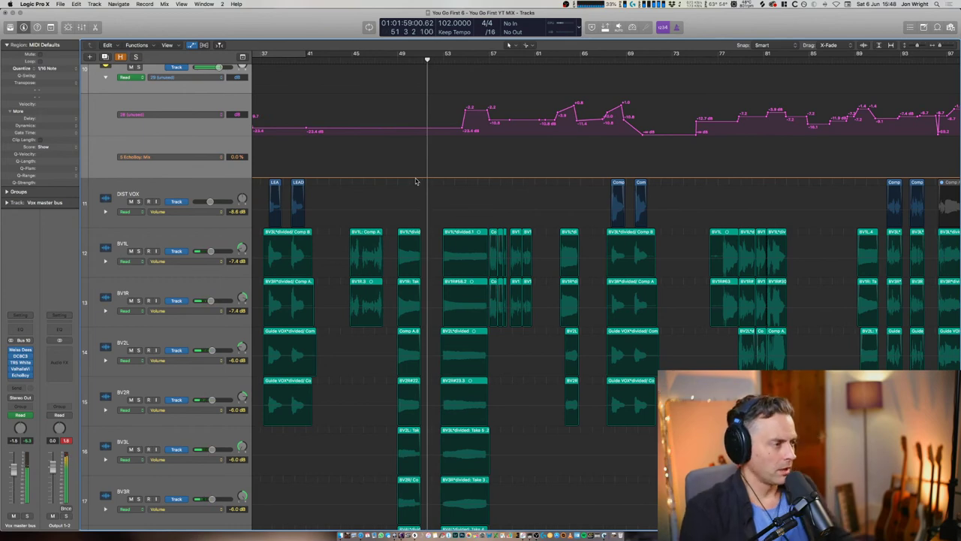
Step: Reopen EchoBoy on the Vox master bus and switch it to the Memory Man style in Ping-Pong mode
left_click(19, 376)
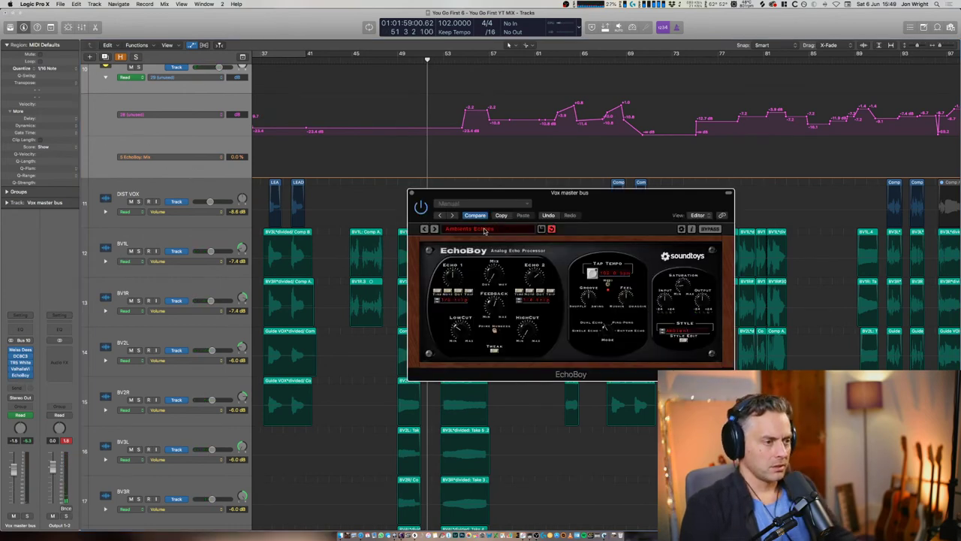
left_click(676, 328)
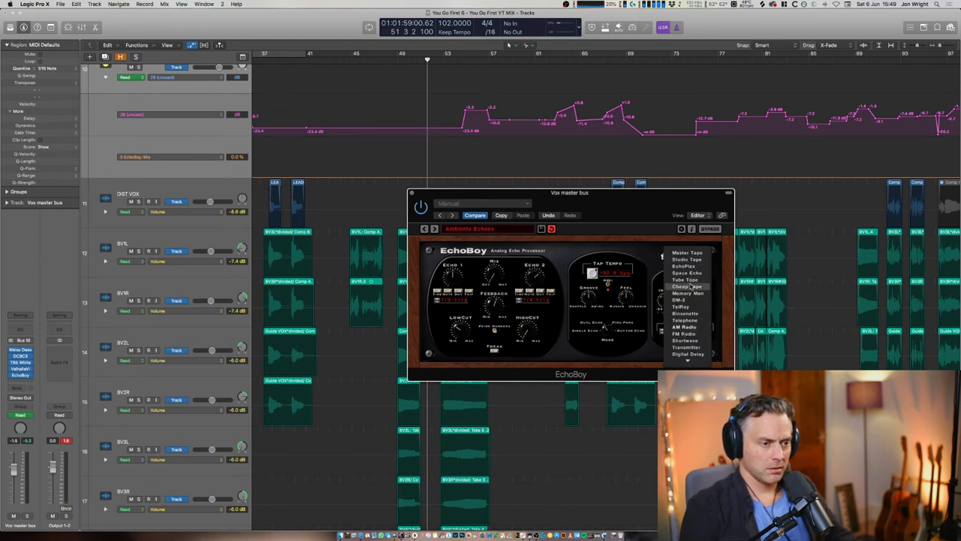
left_click(688, 293)
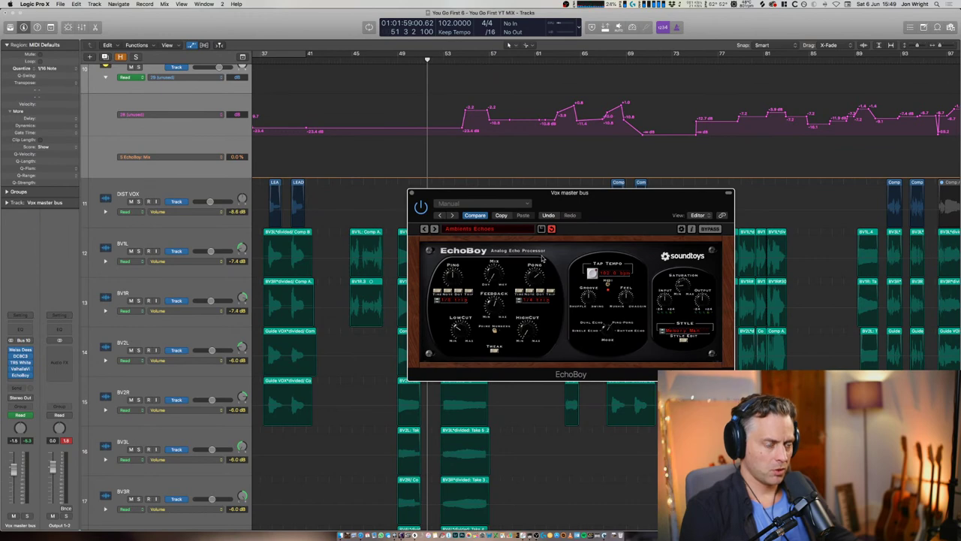
Step: During playback from about bar 51, set EchoBoy's Mix to 43.5 % and change the Ping echo's timing, then close its window
key("space")
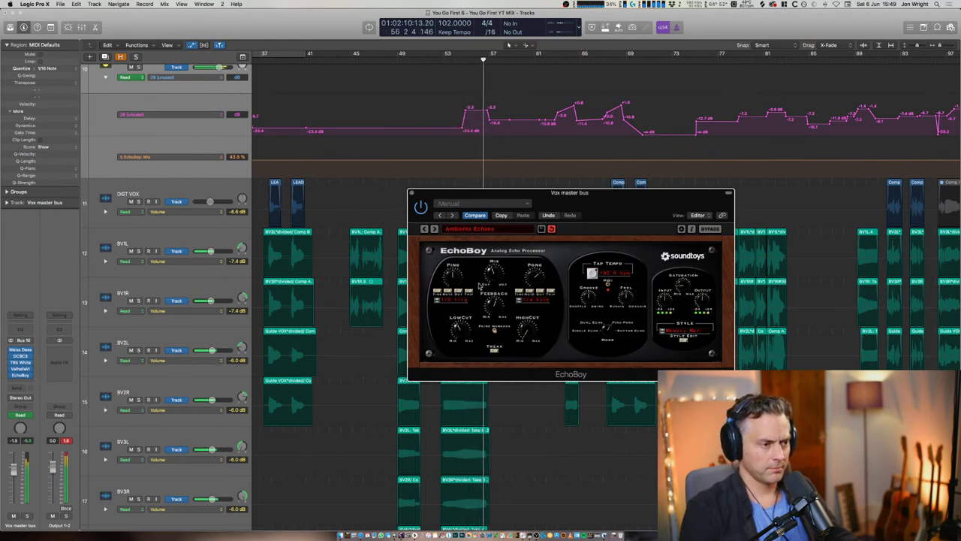
left_click(458, 291)
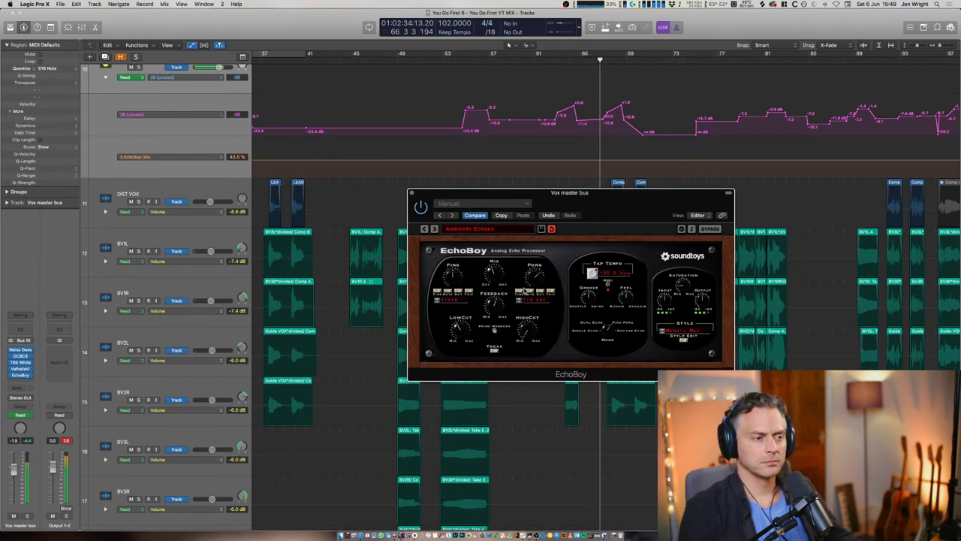
left_click(411, 194)
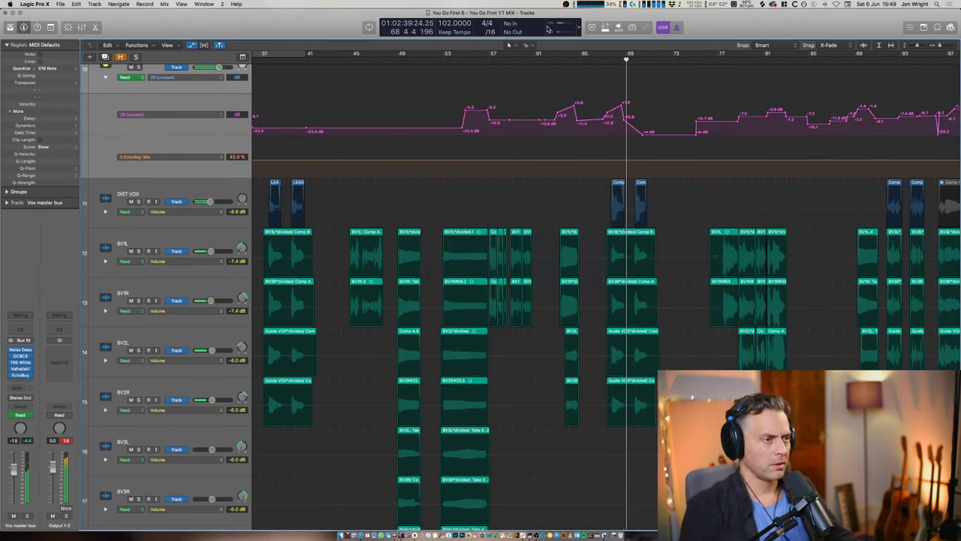
key("super+Left")
key("super+Left")
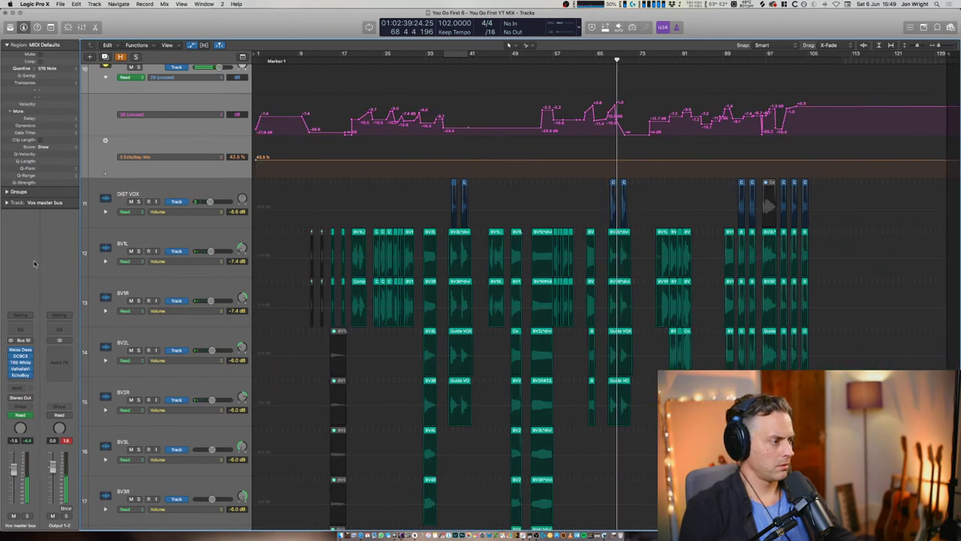
Step: Audition the echo around bars 68 and 15, and lower the EchoBoy Mix automation to 6.3 %
left_click(20, 377)
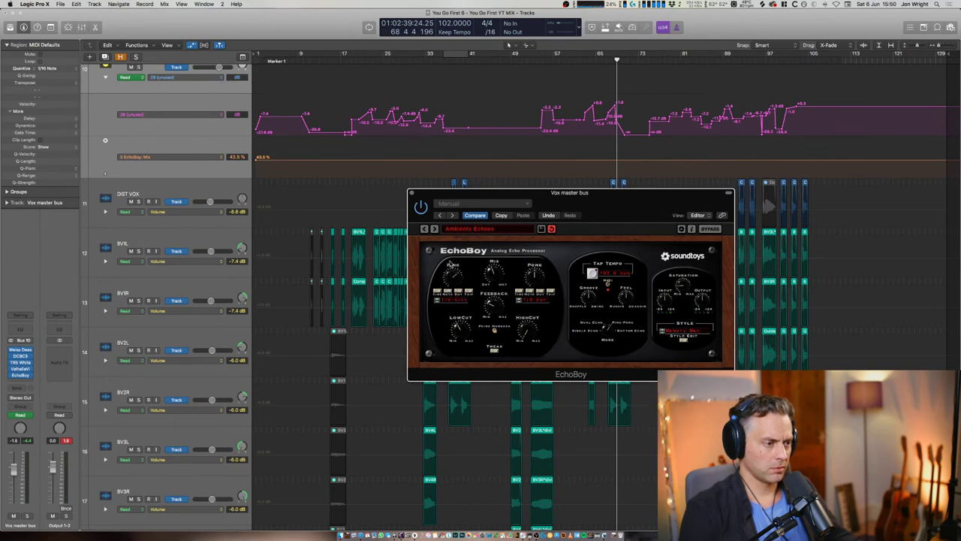
key("space")
key("space")
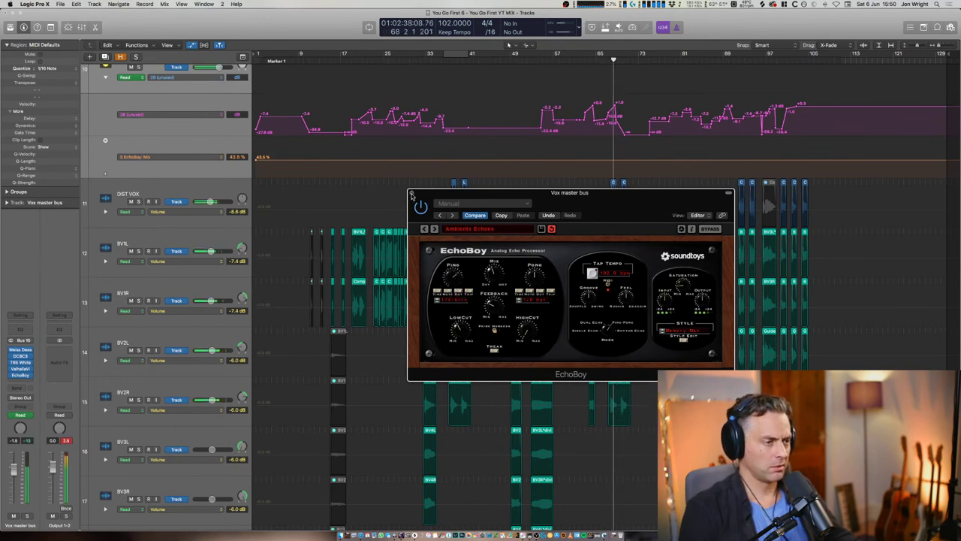
left_click(412, 193)
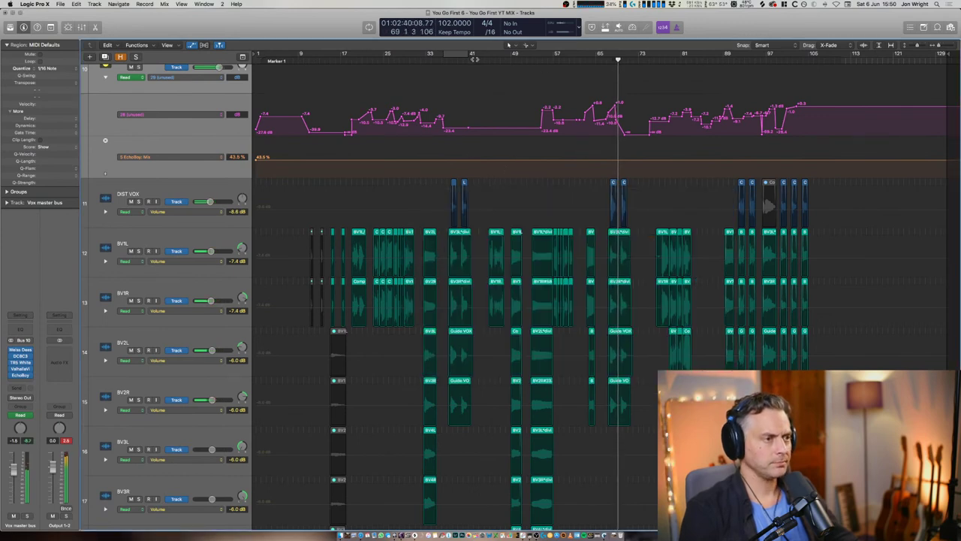
left_click(329, 60)
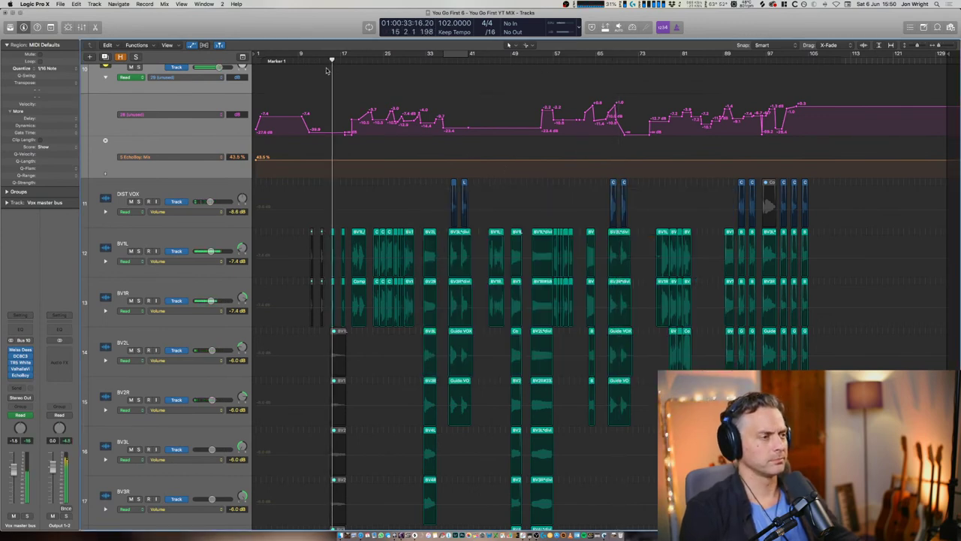
left_click_drag(330, 160, 329, 175)
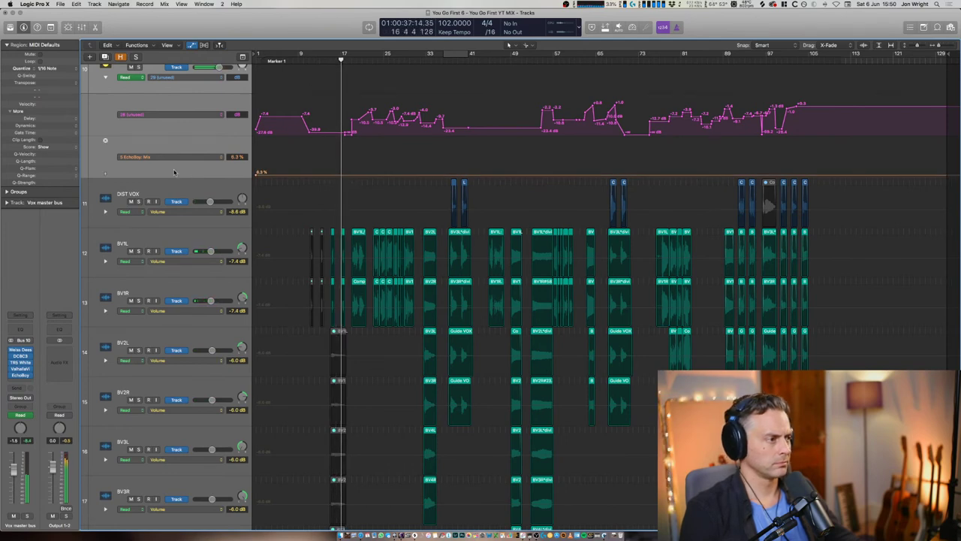
Step: Replace the Vox master bus's EchoBoy with a fresh instance and load the Memory Man preset from the Classics category
left_click(30, 377)
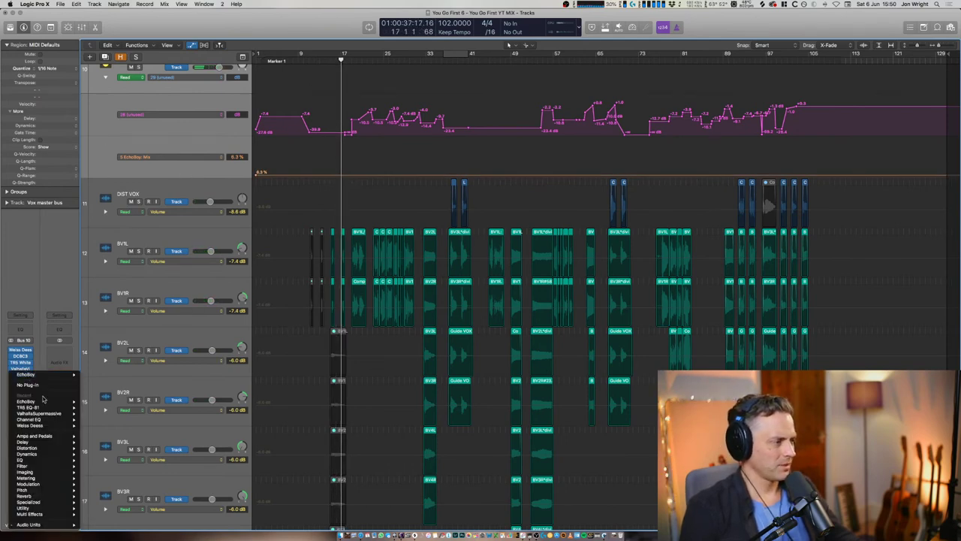
mouse_move(43, 403)
left_click(96, 402)
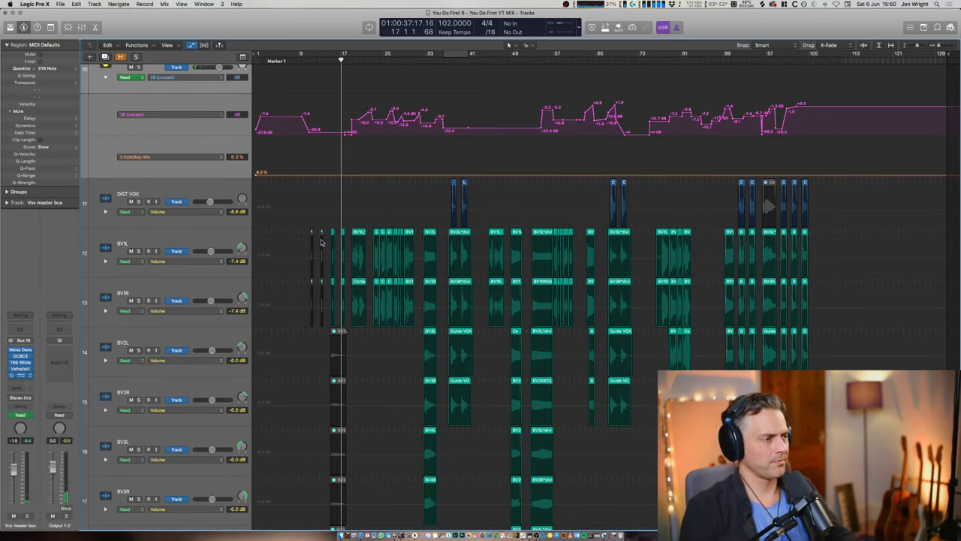
left_click(474, 229)
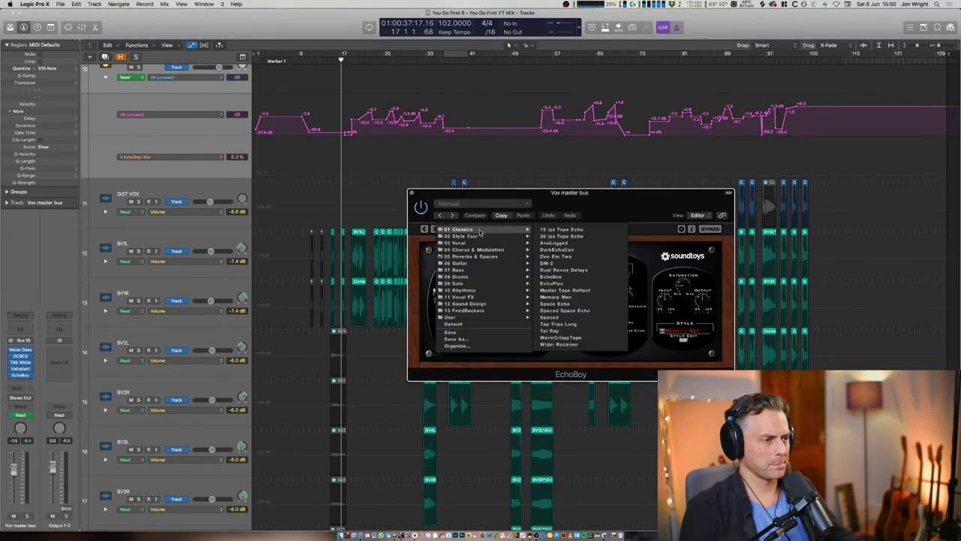
left_click(567, 299)
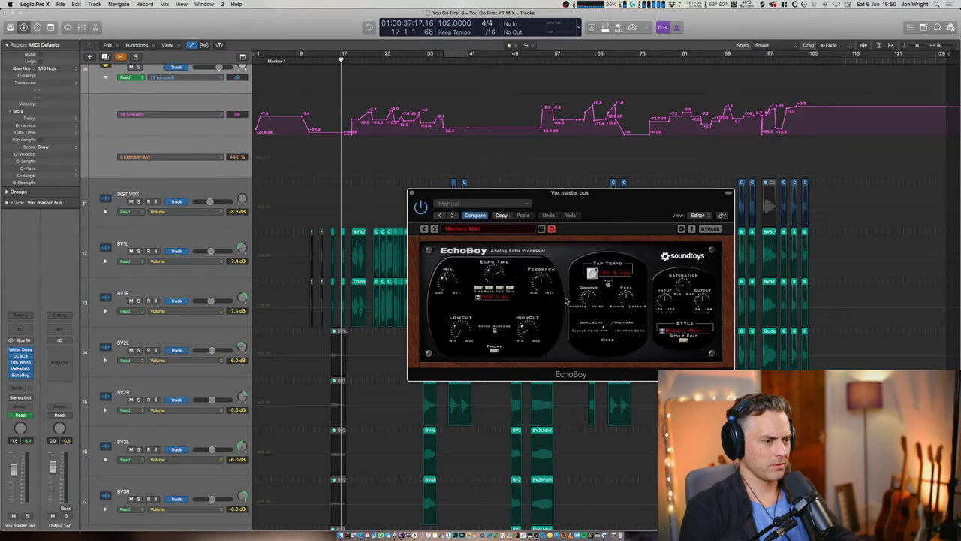
Step: Play from about bar 15, turn on MIDI tempo sync in EchoBoy, and close its window to review the vocal automation
key("space")
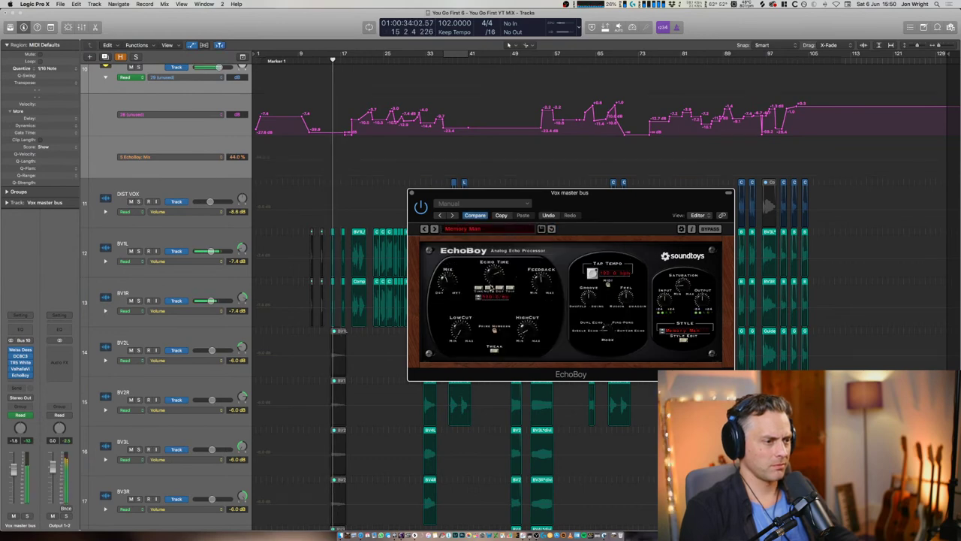
left_click(607, 285)
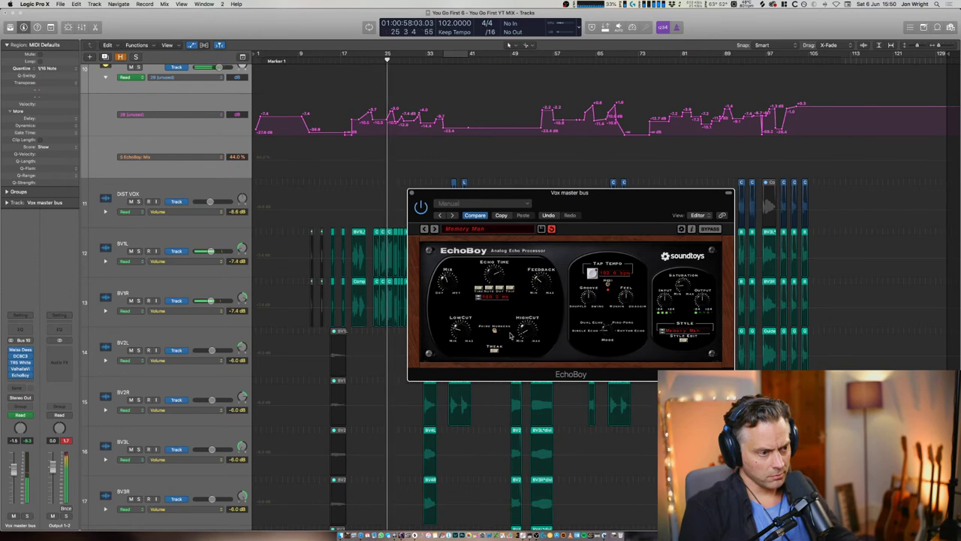
left_click(411, 194)
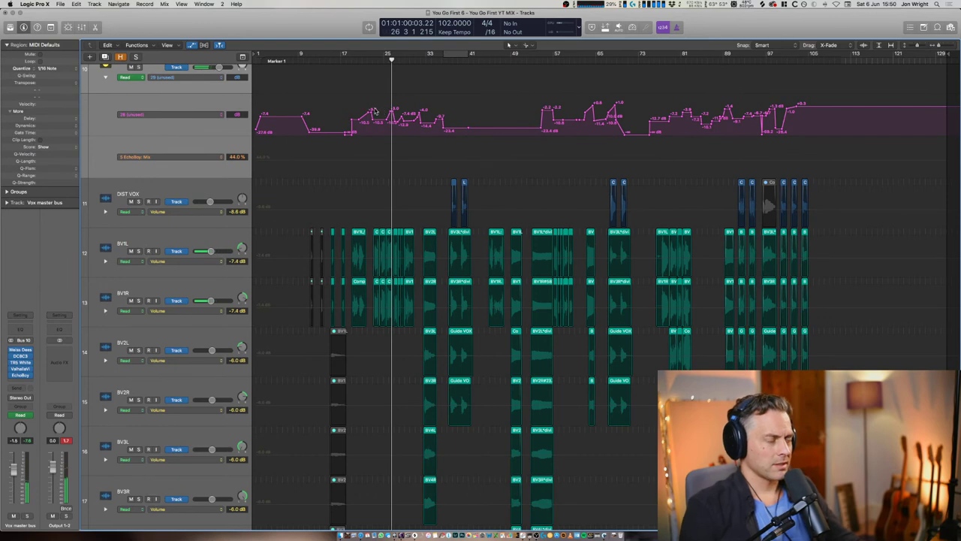
scroll(390, 141, "up", 4)
scroll(393, 141, "down", 4)
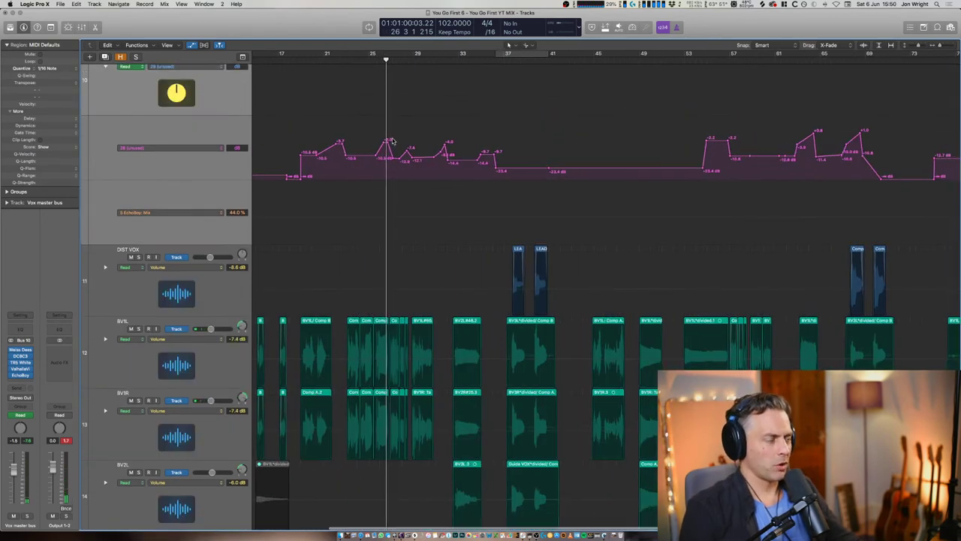
Step: During playback, automate the Vox master bus's EchoBoy Mix at 0 % at first, rising to 14.9 % at about bar 27
scroll(390, 141, "up", 2)
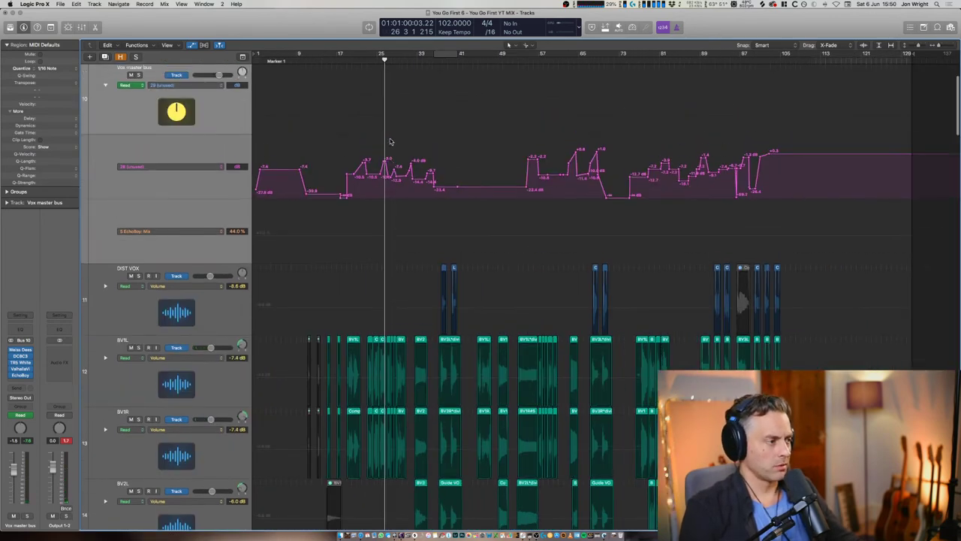
left_click(346, 238)
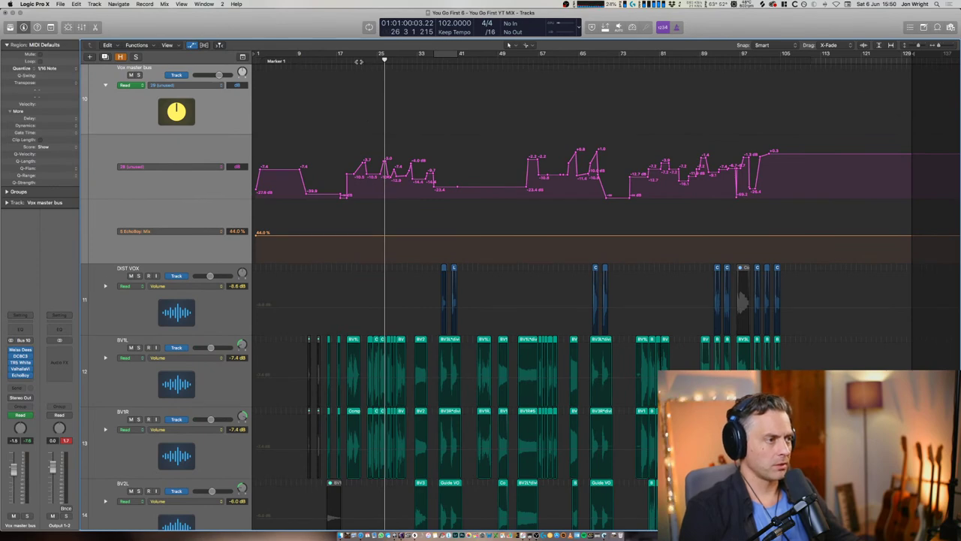
key("space")
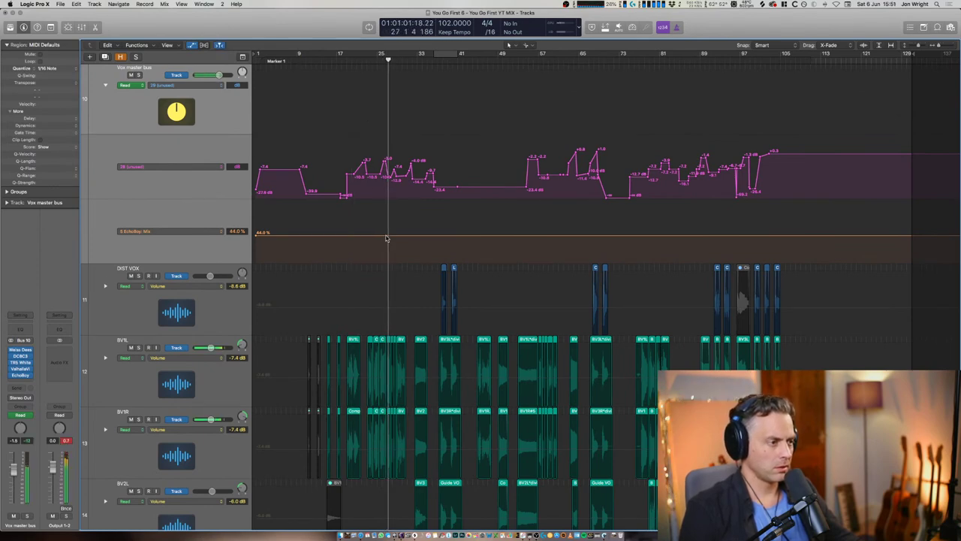
left_click_drag(378, 239, 410, 259)
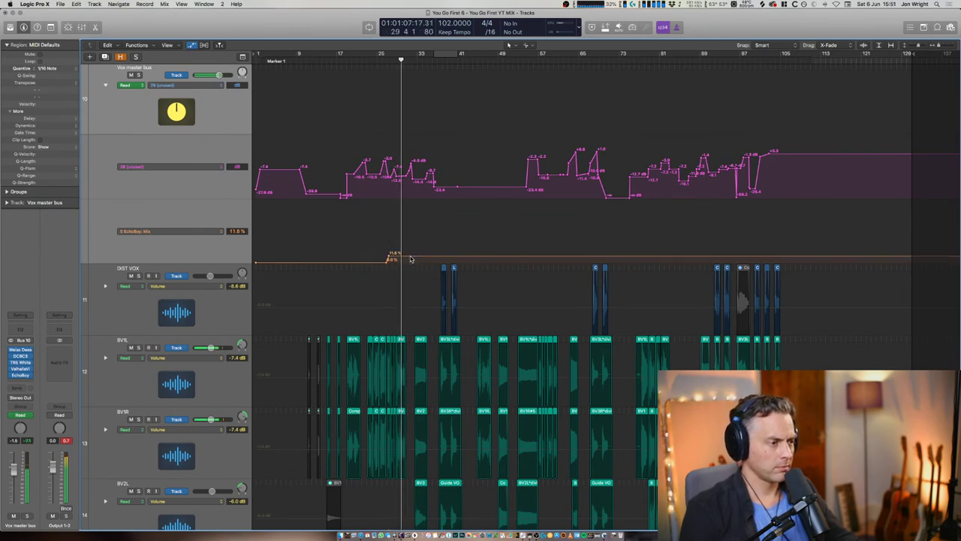
scroll(411, 259, "up", 5)
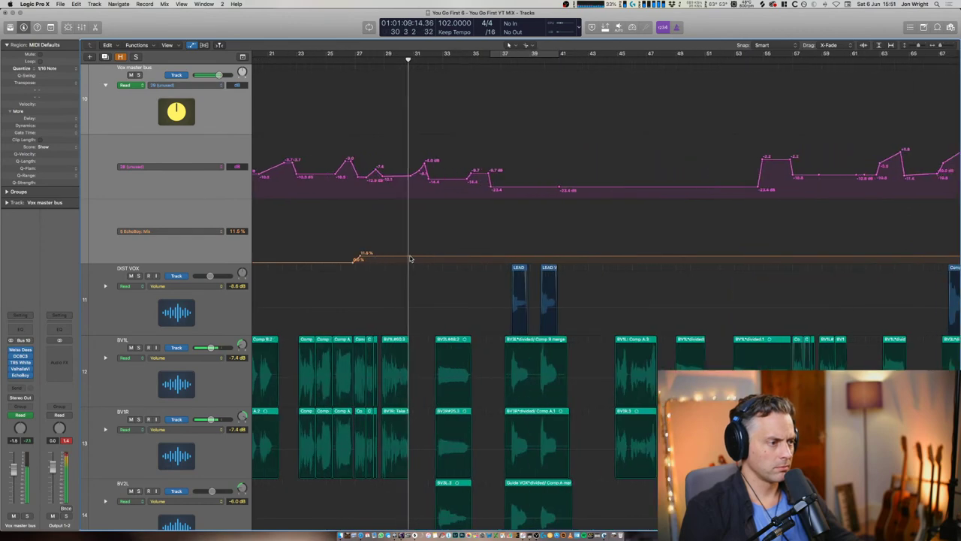
left_click_drag(410, 259, 408, 258)
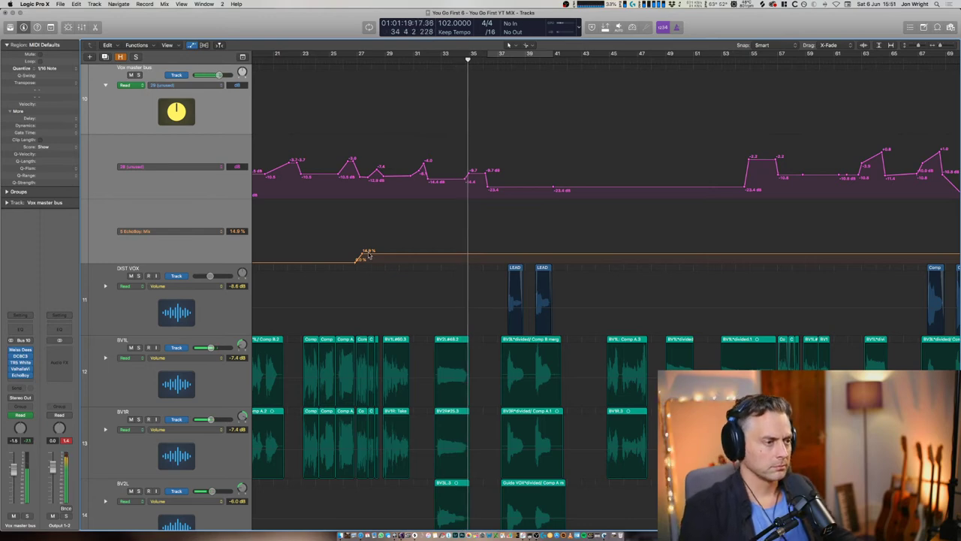
Step: Bring the EchoBoy Mix automation down from 14.9 % to 6.8 % around bars 35 to 36
left_click(465, 256)
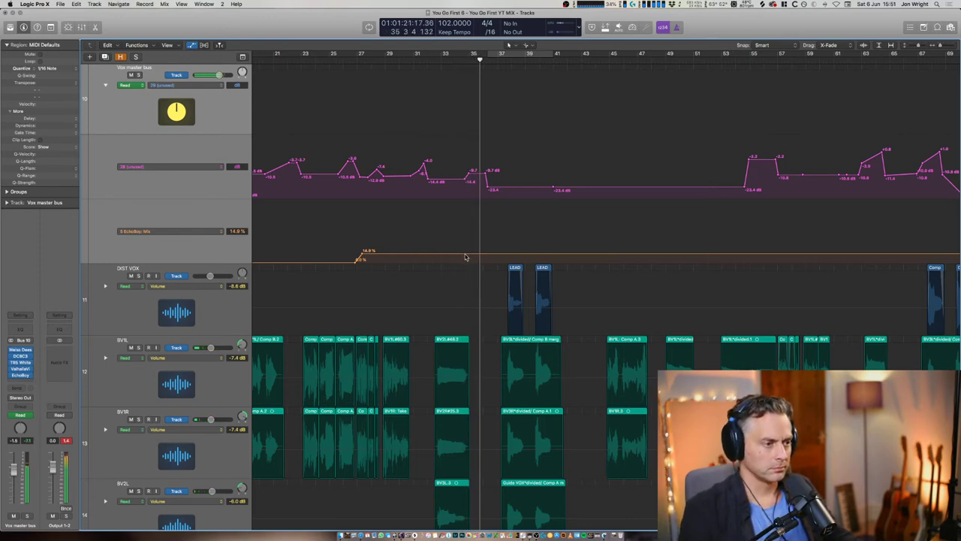
left_click_drag(482, 257, 497, 261)
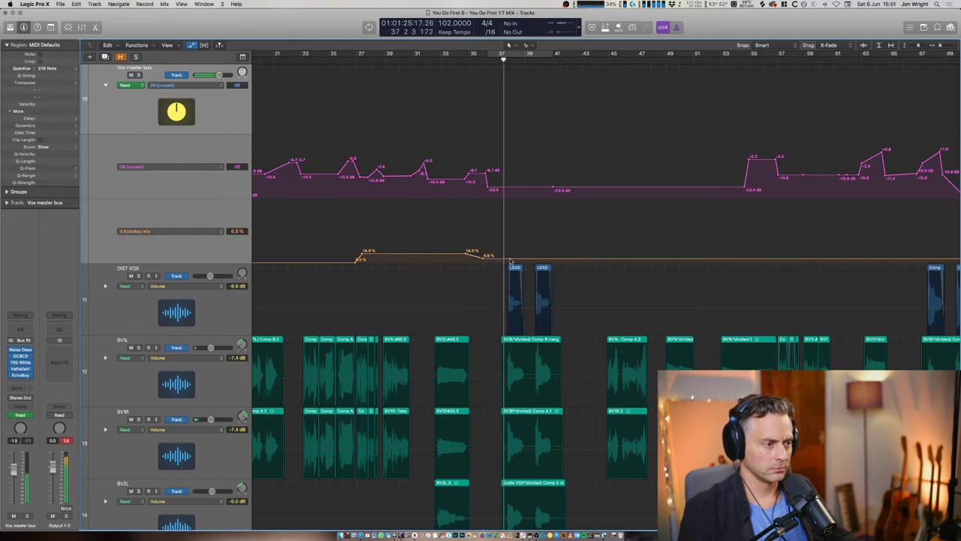
key("super+Left")
key("super+Left")
key("super+Left")
key("super+Left")
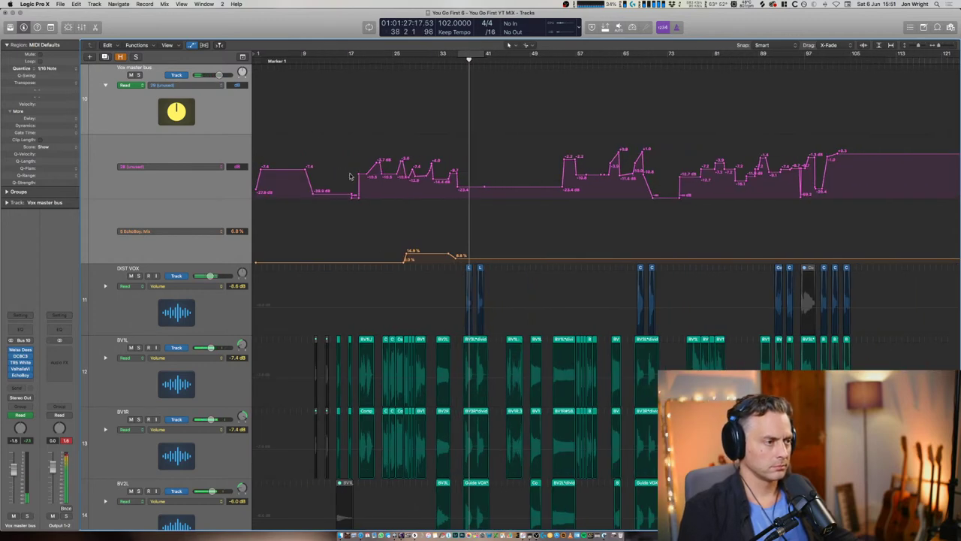
Step: Play the song from near the beginning and select the AC intro region to check its track's plug-ins
left_click(265, 61)
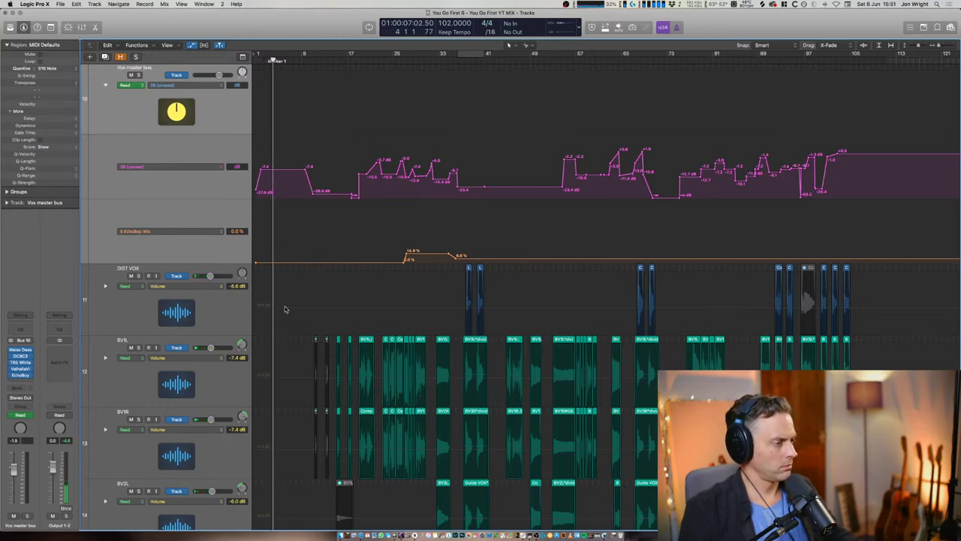
scroll(284, 308, "down", 10)
scroll(286, 308, "up", 4)
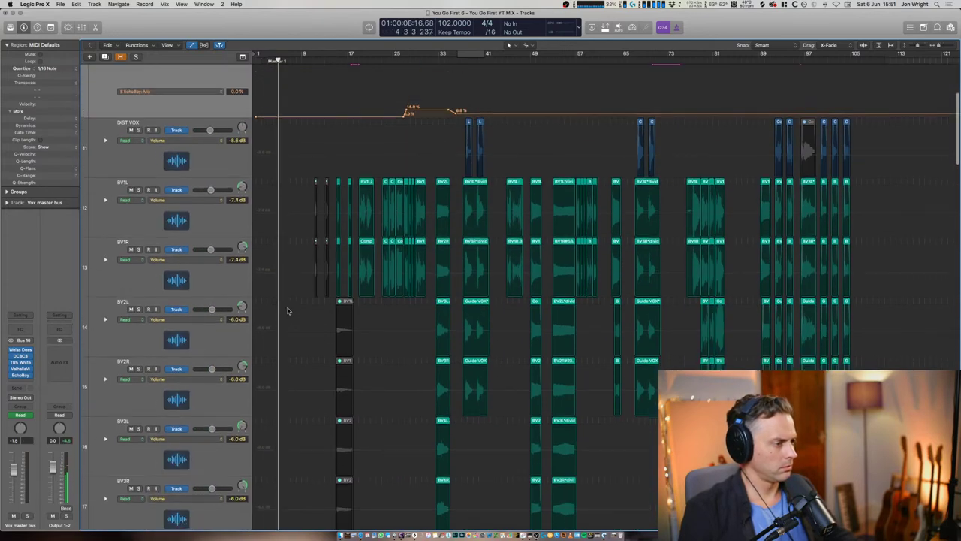
scroll(287, 310, "down", 2)
scroll(287, 310, "down", 15)
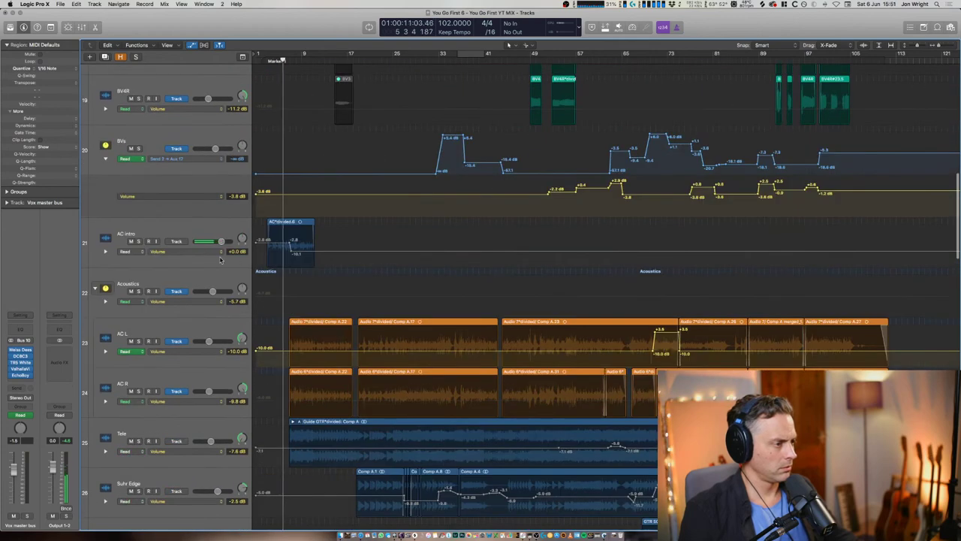
left_click(286, 225)
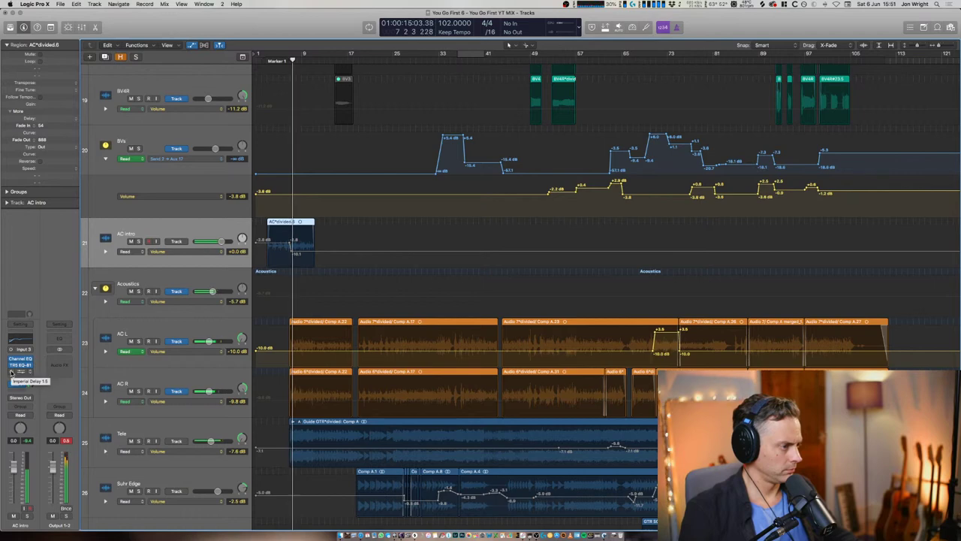
Step: Compare the AC L and AC R acoustic tracks muted and unmuted, and raise their volumes together to -9.6 dB and -9.4 dB
left_click(139, 337)
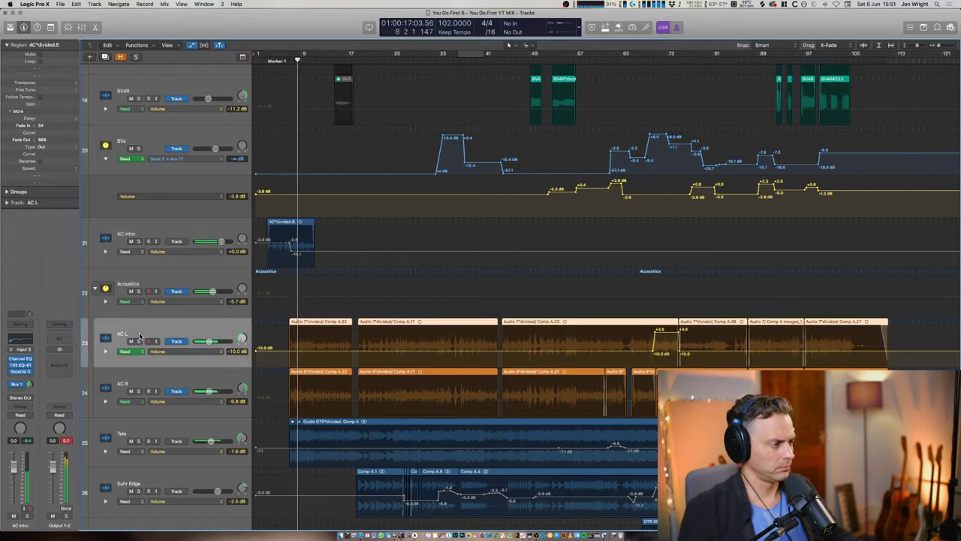
left_click(131, 341)
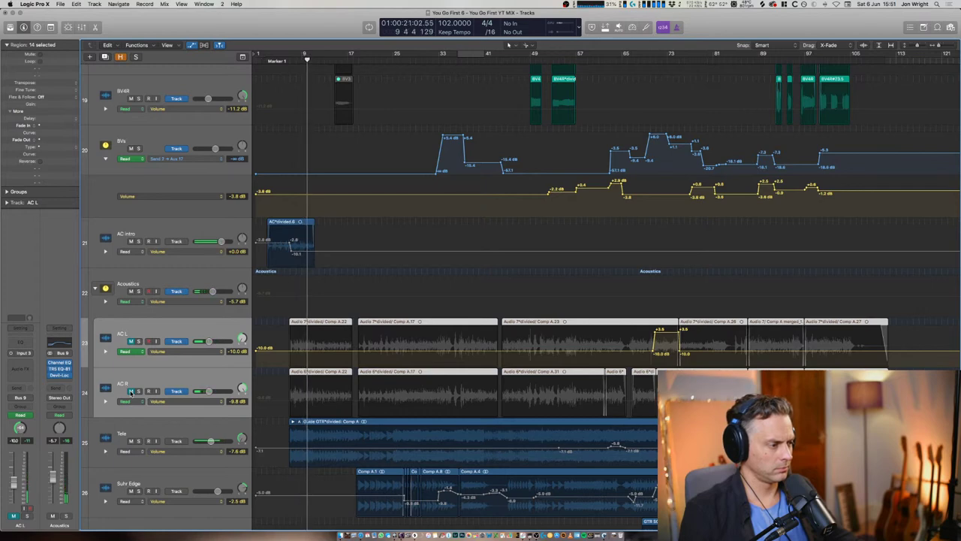
left_click(131, 392)
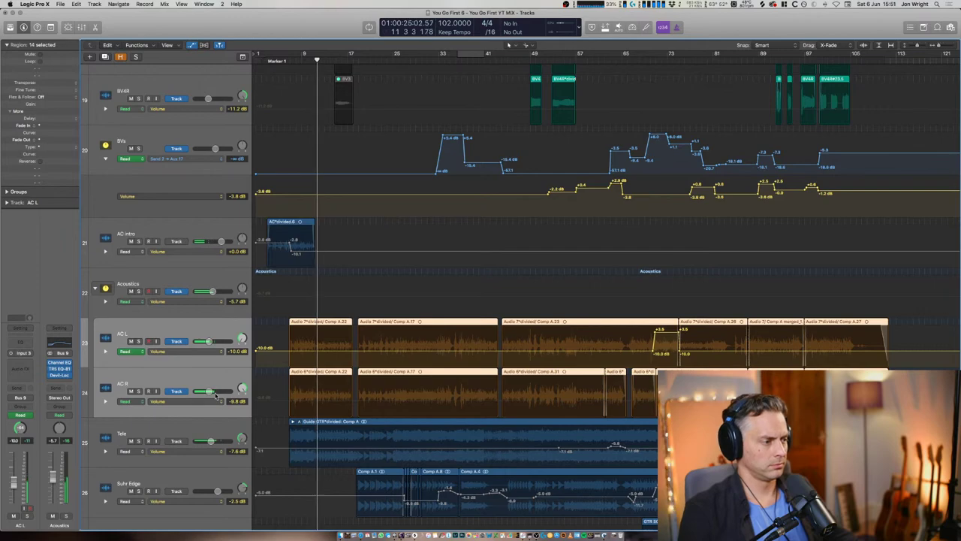
left_click_drag(209, 391, 210, 391)
Step: Insert EchoBoy on the Tele track and adjust its Mix and Echo Time
scroll(379, 238, "up", 15)
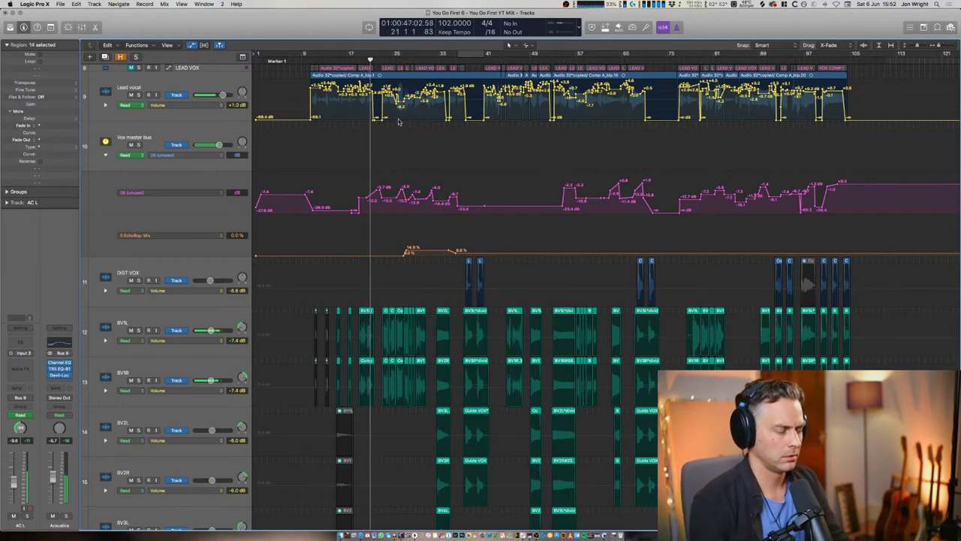
scroll(282, 287, "down", 3)
scroll(282, 287, "down", 8)
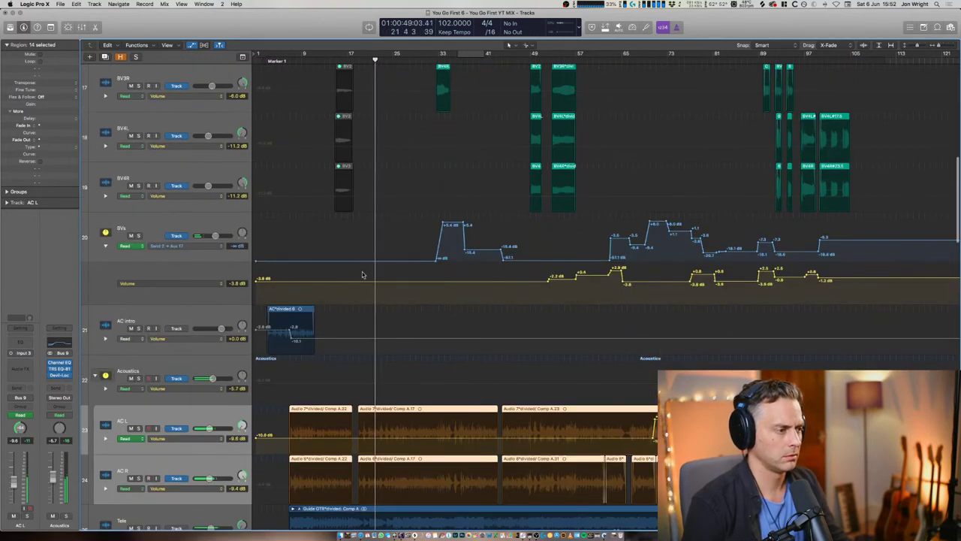
scroll(181, 265, "down", 5)
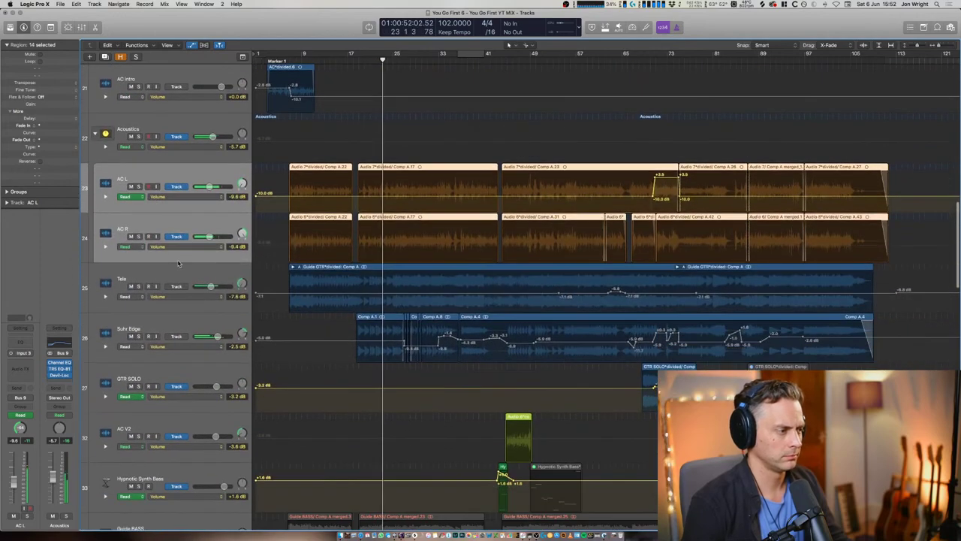
left_click(178, 264)
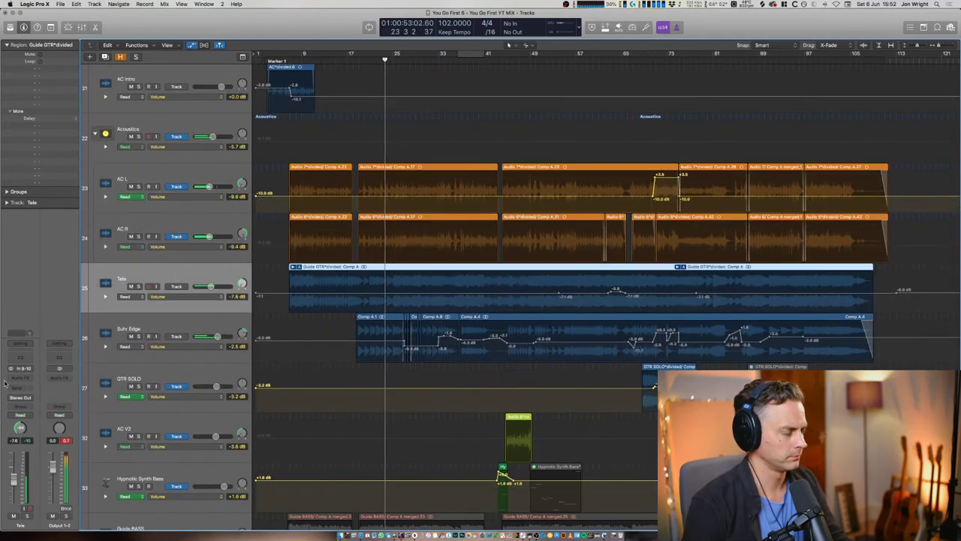
left_click(24, 378)
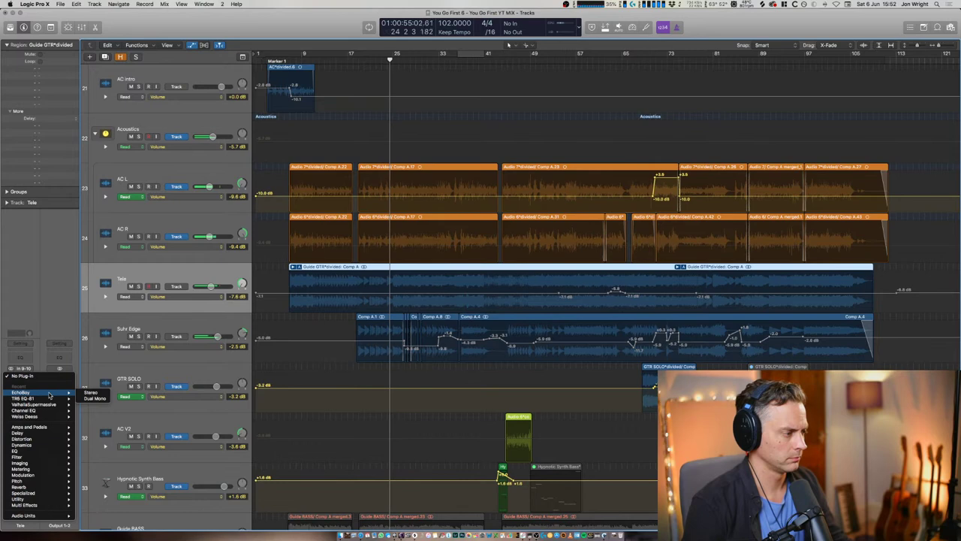
left_click(48, 394)
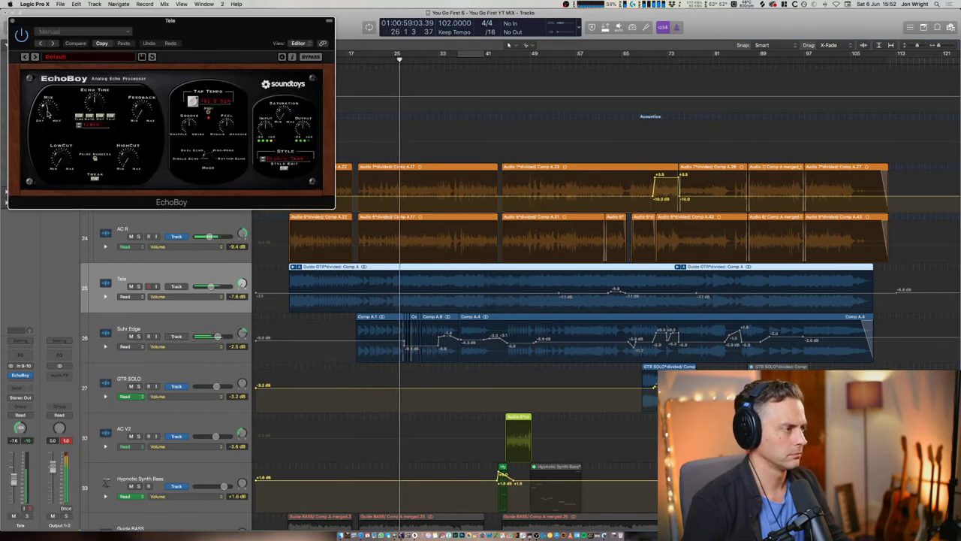
left_click_drag(48, 113, 48, 124)
left_click_drag(94, 103, 97, 118)
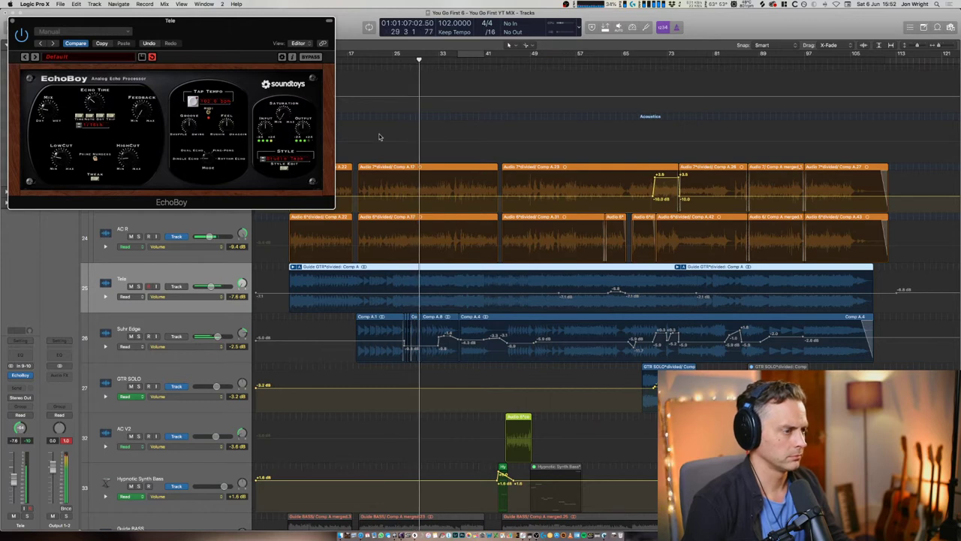
Step: Replay from about bar 17 while changing the Tele EchoBoy's note timing, and close its window
left_click(353, 60)
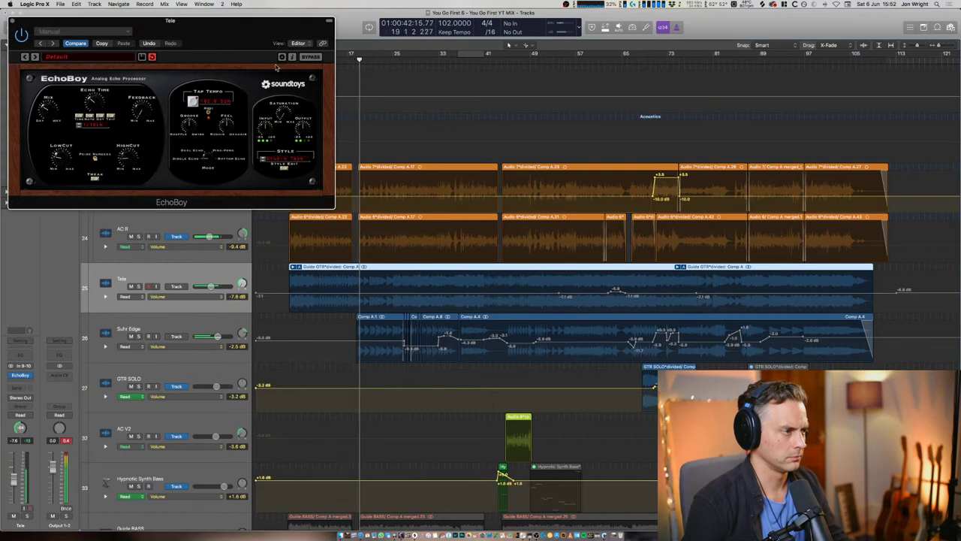
left_click(347, 60)
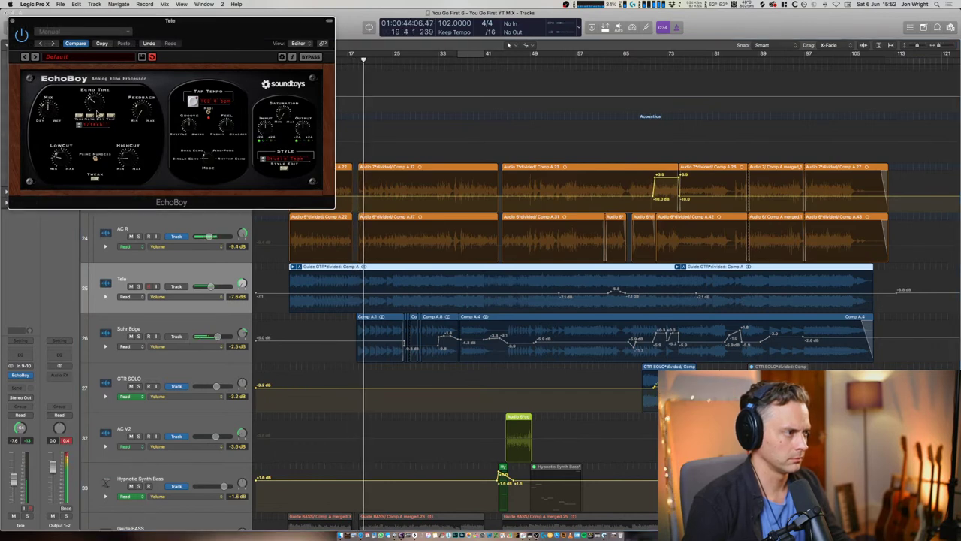
key("comma")
key("comma")
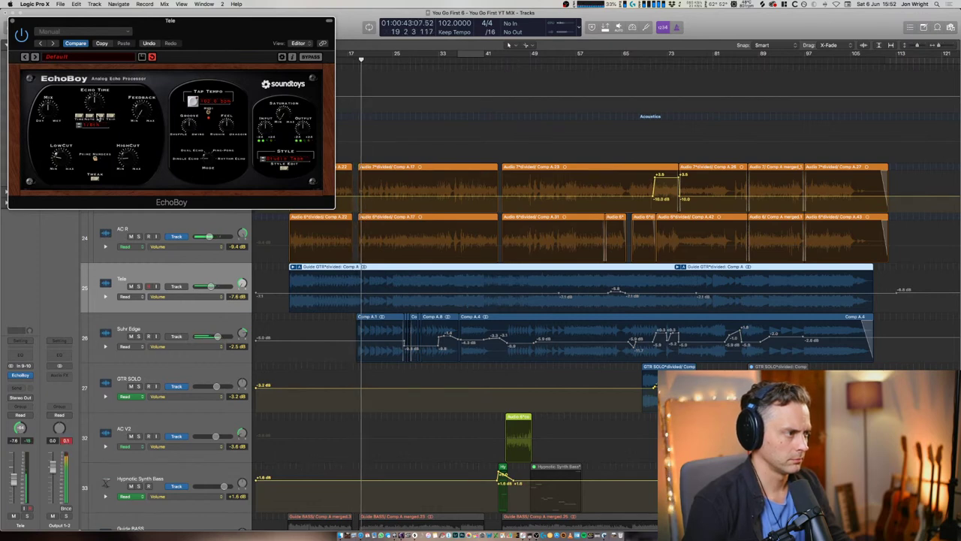
key("comma")
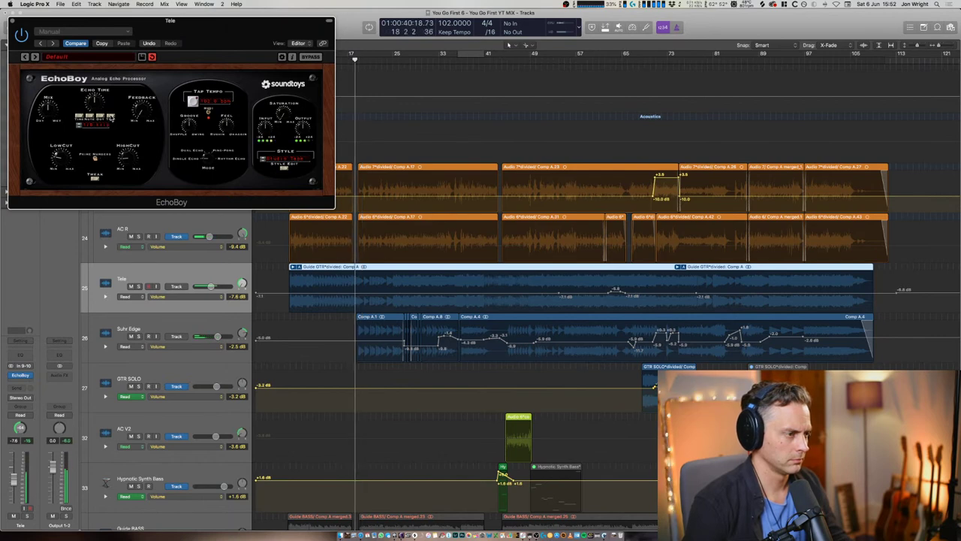
key("comma")
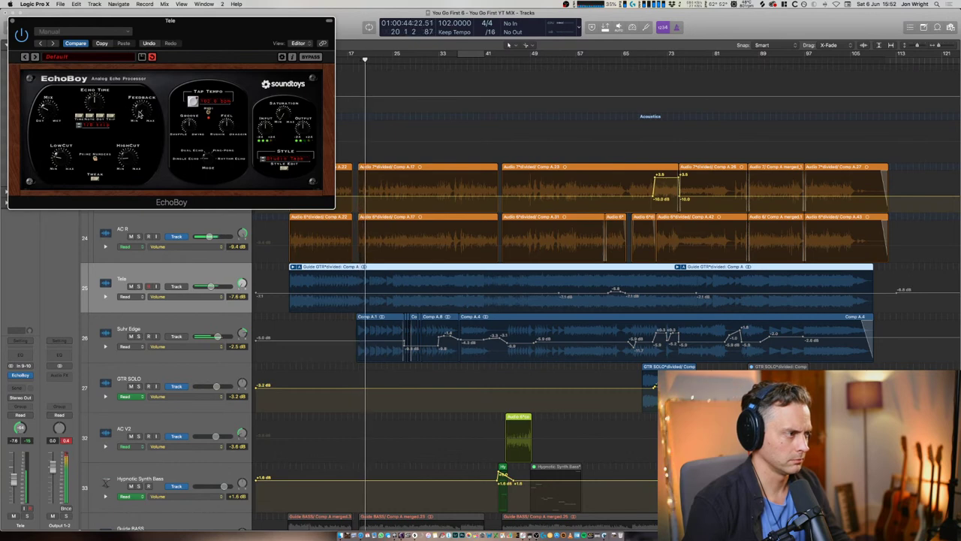
left_click(11, 20)
Step: Raise the Tele track's volume to -6.8 dB during playback
scroll(342, 244, "down", 3)
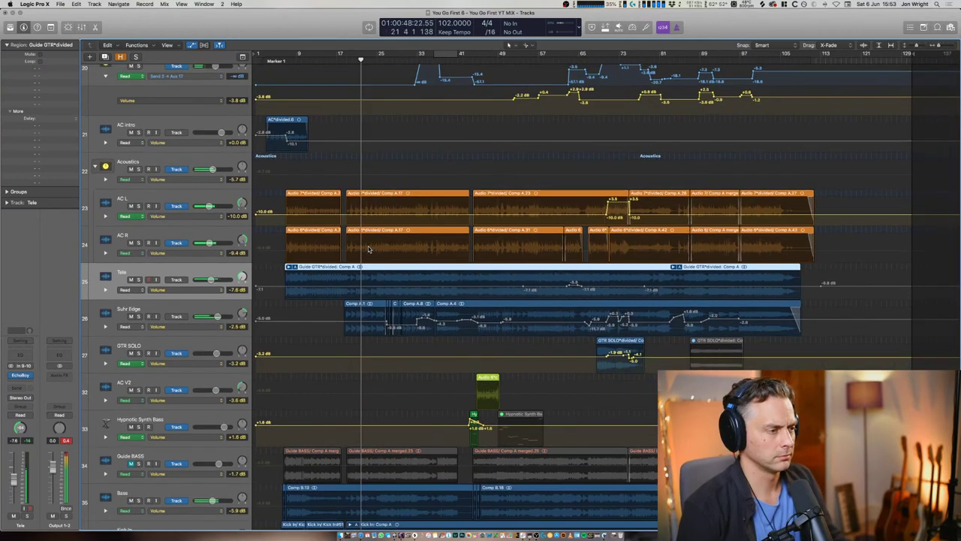
scroll(358, 249, "up", 1)
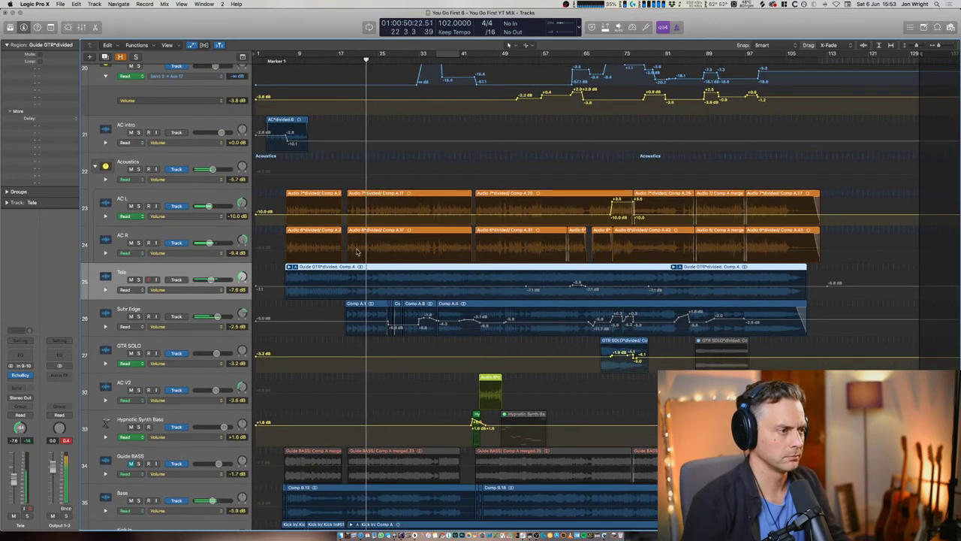
scroll(358, 252, "up", 5)
scroll(358, 251, "down", 5)
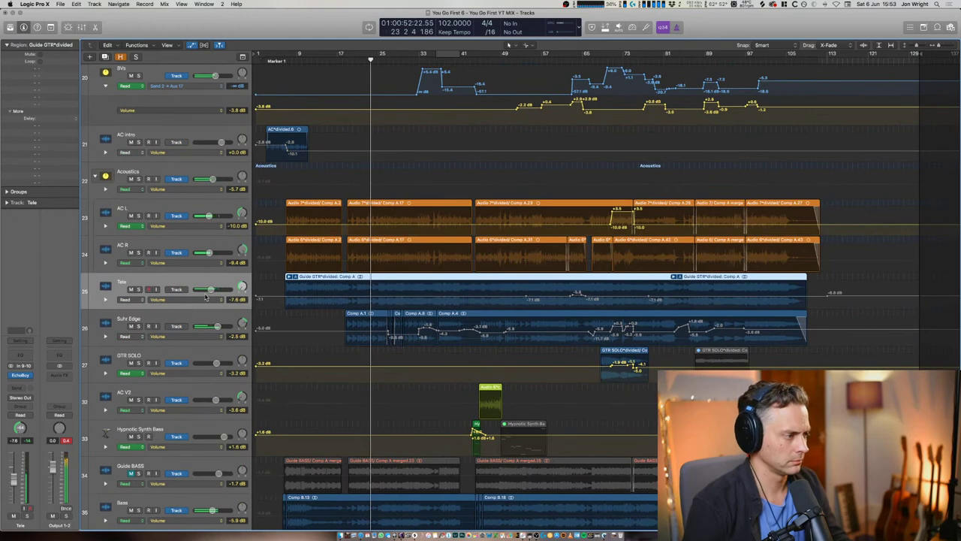
Step: Return to the Vox master bus automation and backing vocal tracks, and place the playhead at about bar 36
scroll(339, 209, "up", 10)
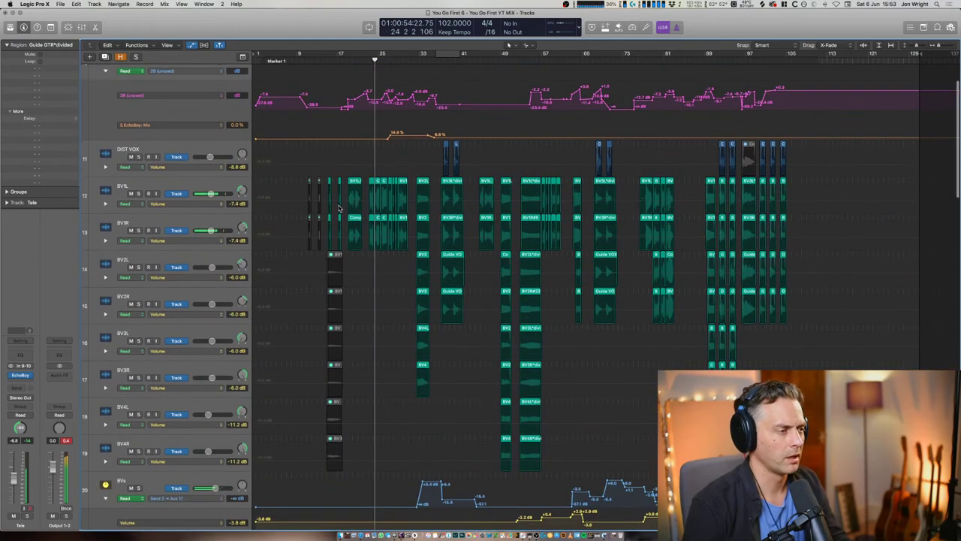
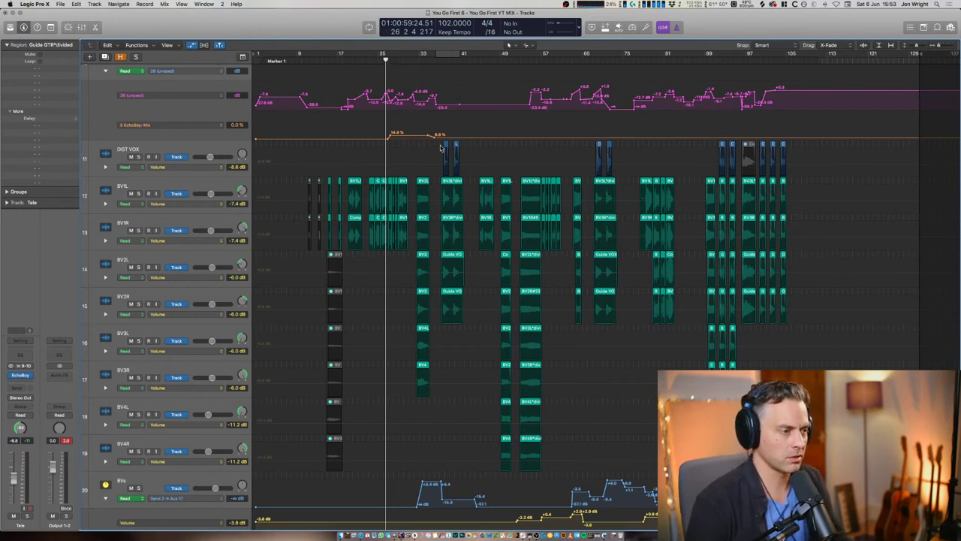
scroll(440, 148, "down", 1)
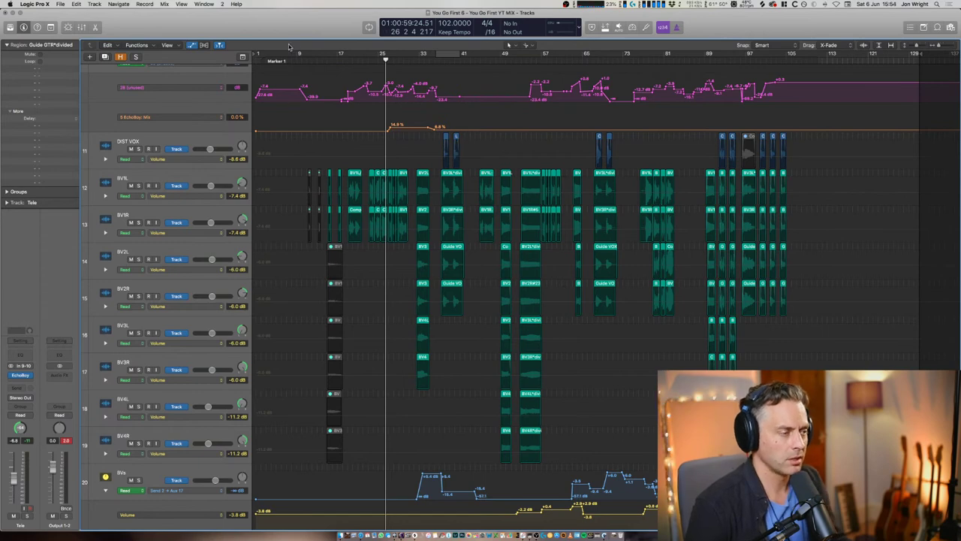
left_click(439, 61)
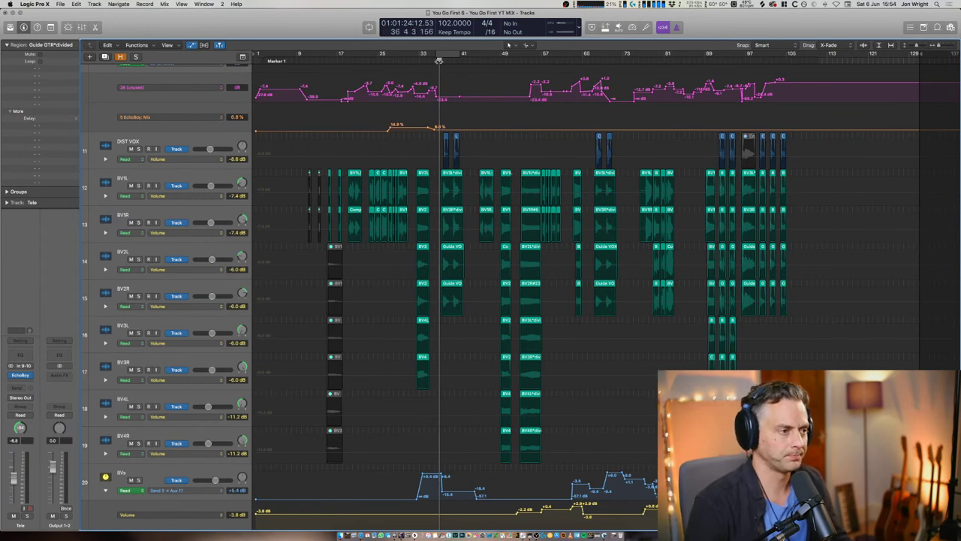
Step: Play from about bar 36 and lower the DIST VOX track's volume to -9.2 dB
key("space")
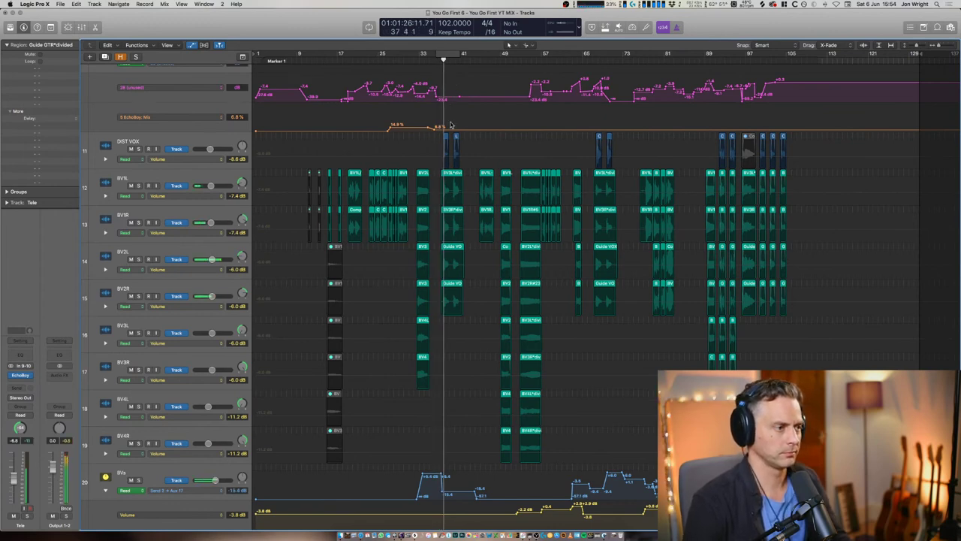
left_click(204, 149)
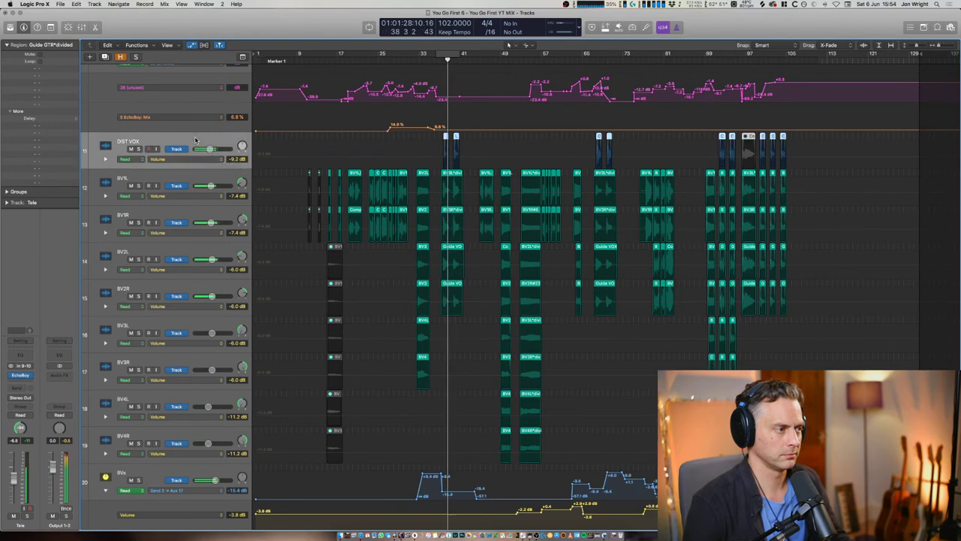
key("a")
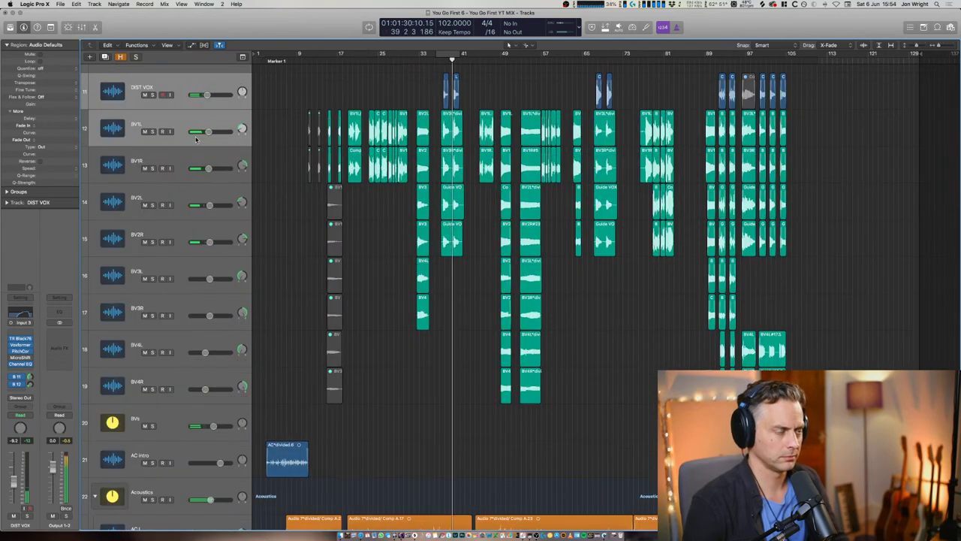
key("a")
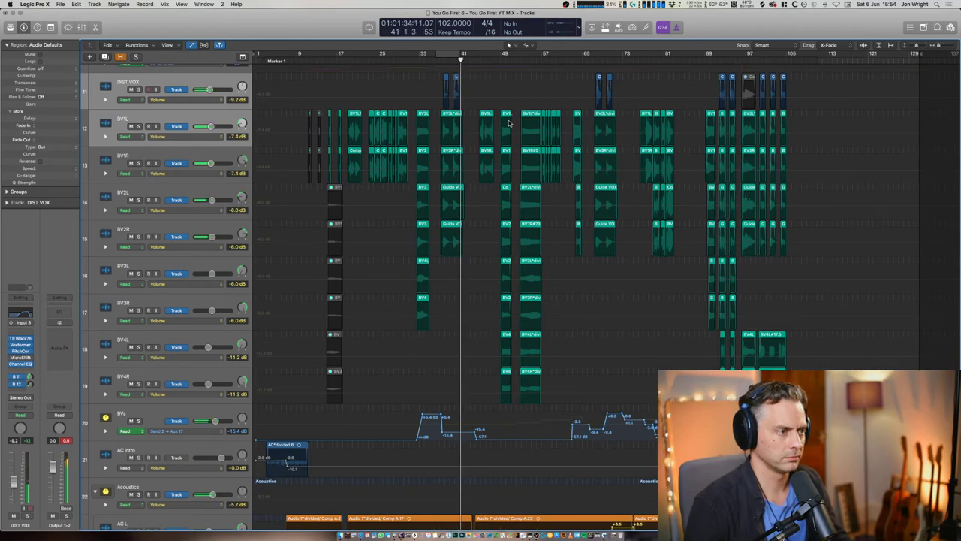
Step: Expand the Vox master bus automation lanes and move the playhead back to about bar 40
scroll(512, 121, "up", 3)
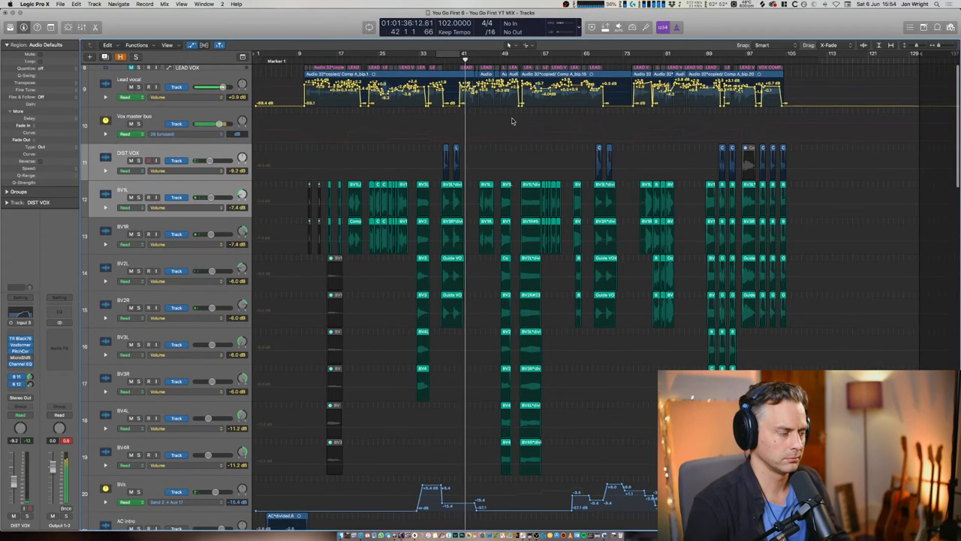
key("a")
key("a")
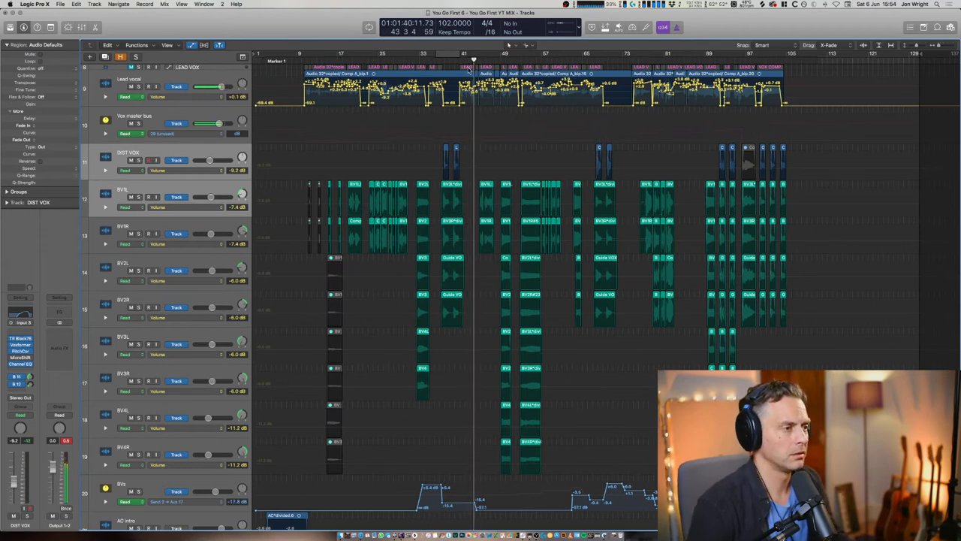
left_click(106, 134)
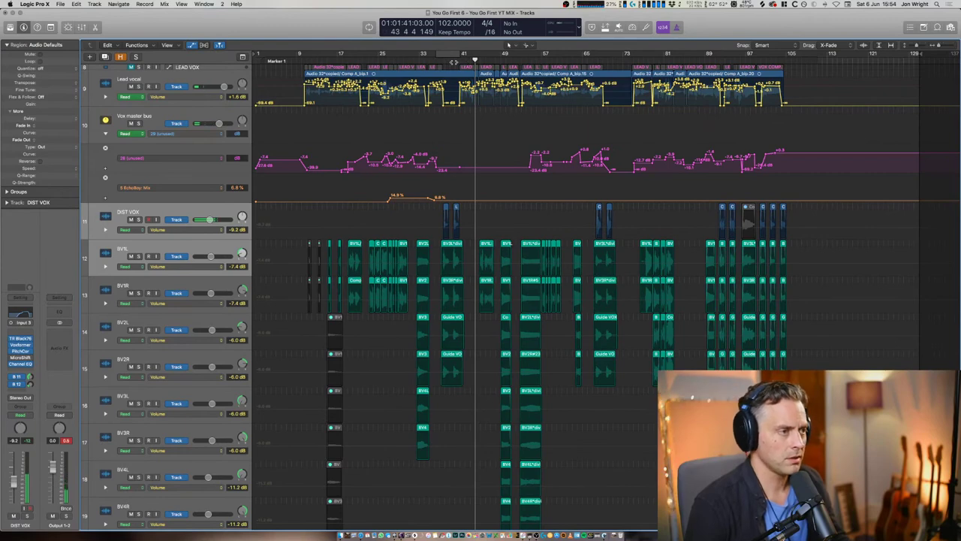
left_click(454, 63)
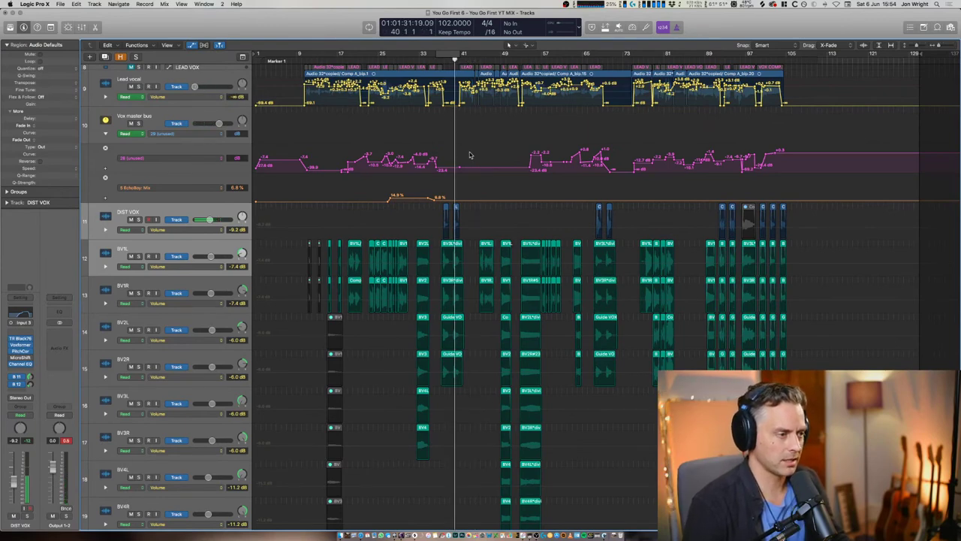
Step: Add EchoBoy Mix automation points on the Vox master bus, dipping to 0.0 % around bar 42 and rising to 6.2 % by bar 43
key("super+Down")
key("super+Right")
key("super+Right")
key("super+Right")
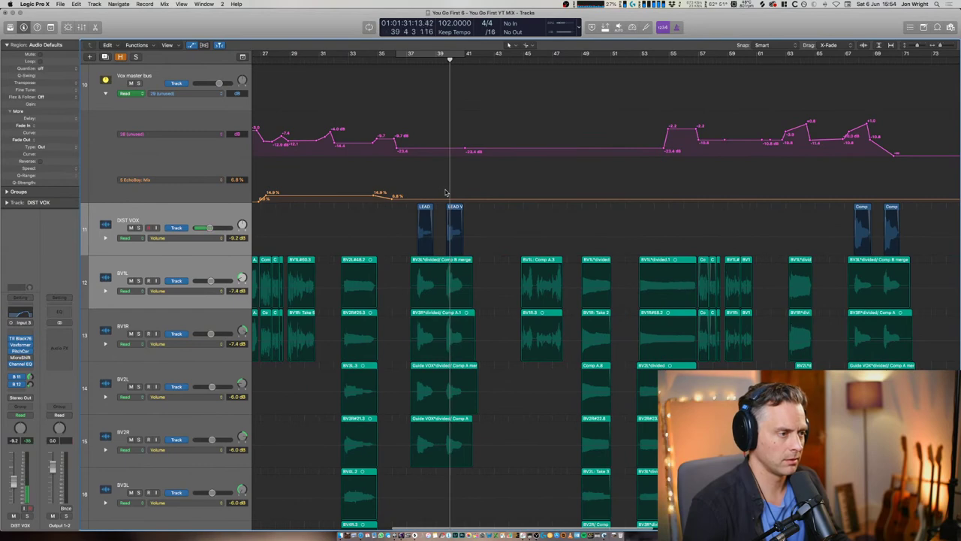
scroll(491, 204, "right", 5)
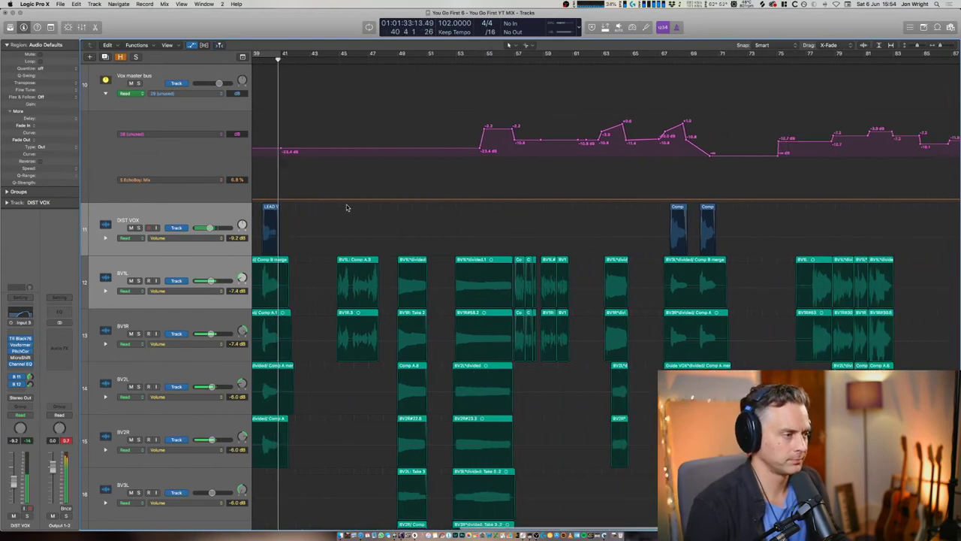
scroll(347, 207, "left", 1)
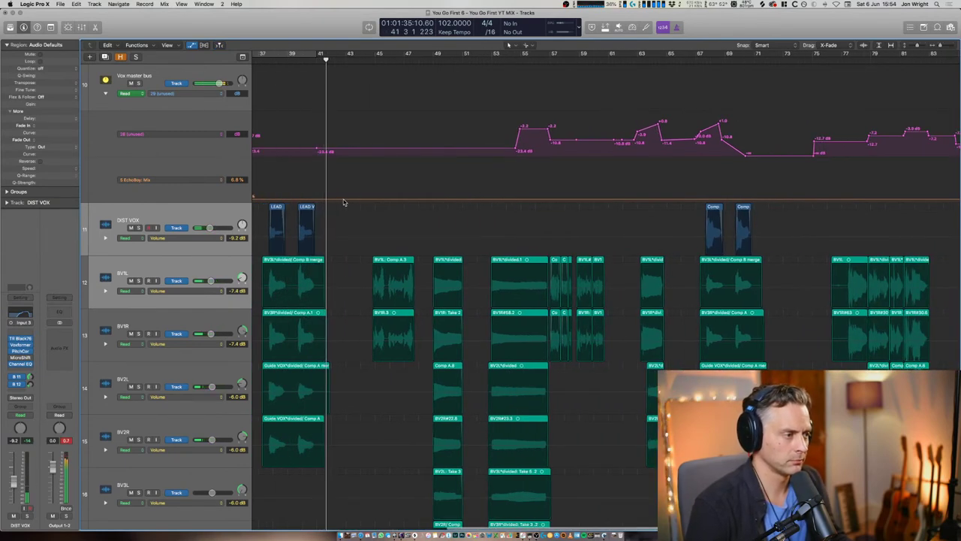
left_click(341, 200)
mouse_move(356, 200)
left_mouse_down()
mouse_move(360, 210)
mouse_move(327, 199)
mouse_move(351, 199)
left_mouse_up()
key("space")
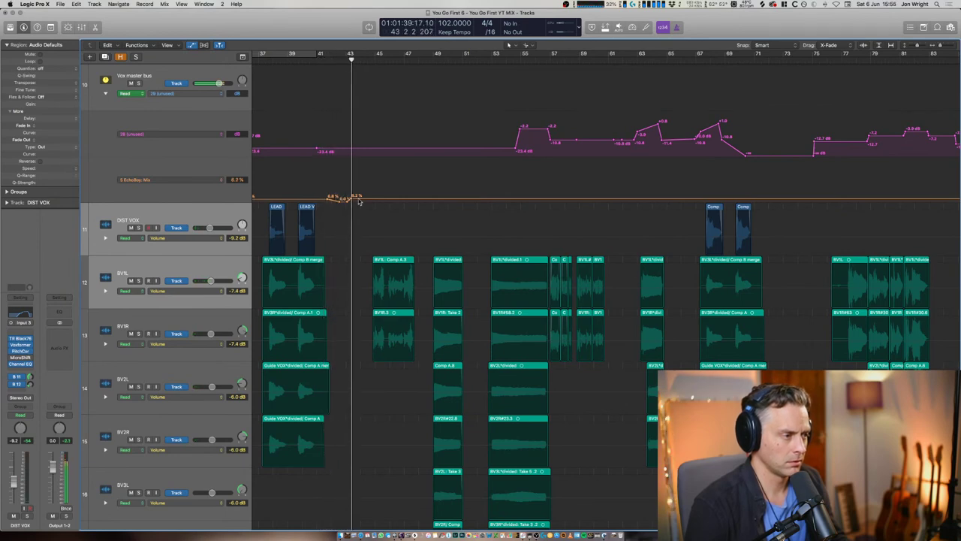
Step: Bring the Vox master bus EchoBoy Mix automation down to 1.6 % from about bar 44 onward, replaying the passage
left_click_drag(369, 198, 368, 203)
left_click_drag(368, 201, 373, 203)
key("comma")
key("comma")
key("comma")
key("comma")
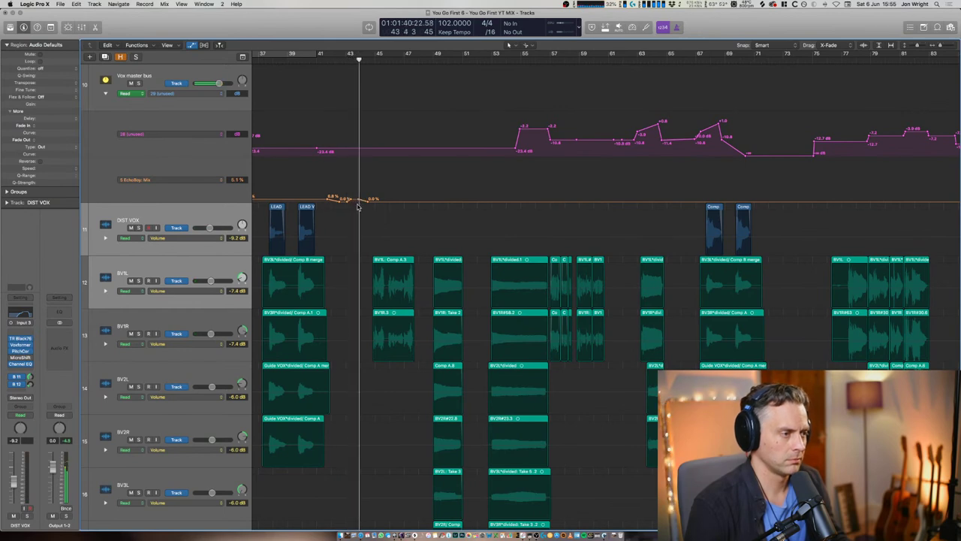
left_click(357, 200)
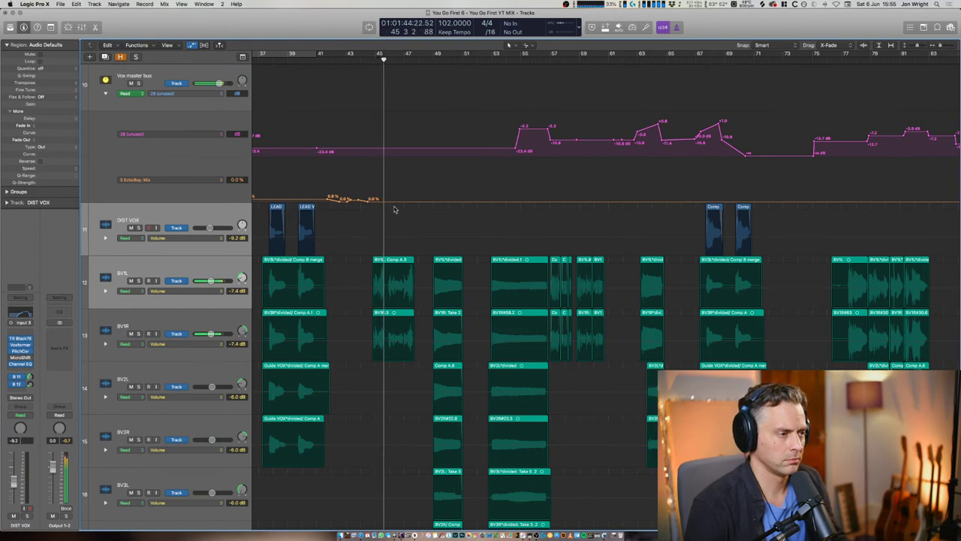
left_click(392, 201)
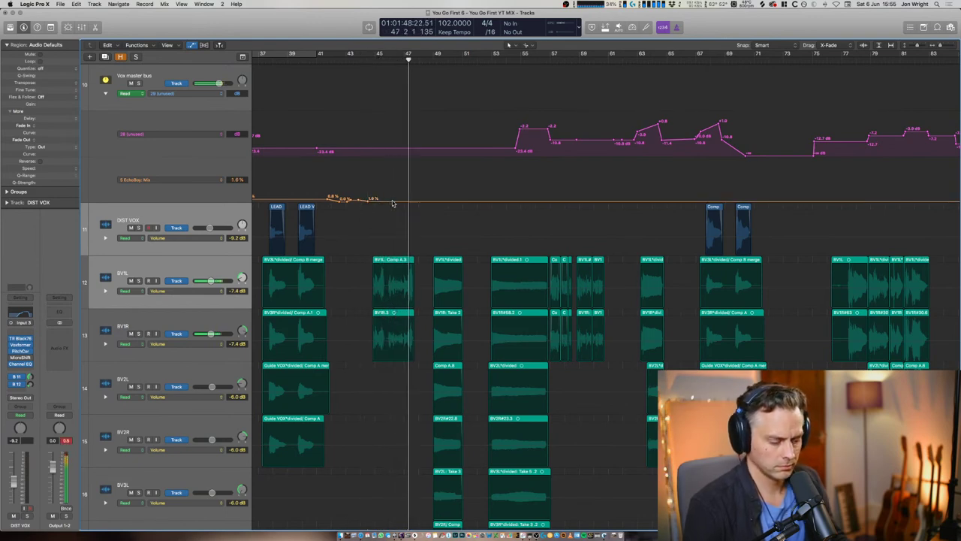
Step: Ramp the EchoBoy Mix automation up from 1.6 % at about bar 53 to about 9 % near bar 56
scroll(392, 203, "down", 2)
scroll(392, 203, "up", 3)
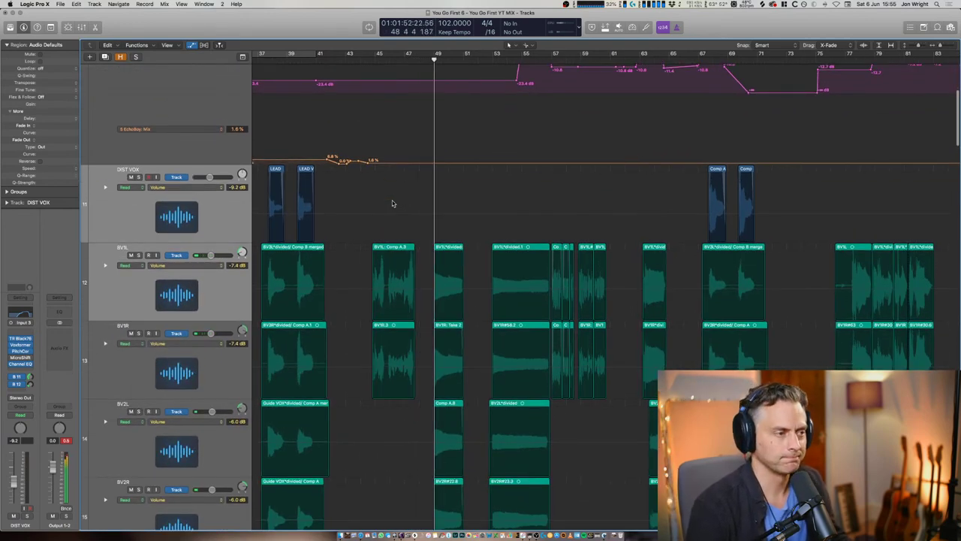
scroll(415, 196, "right", 1)
scroll(415, 195, "down", 3)
scroll(415, 195, "right", 2)
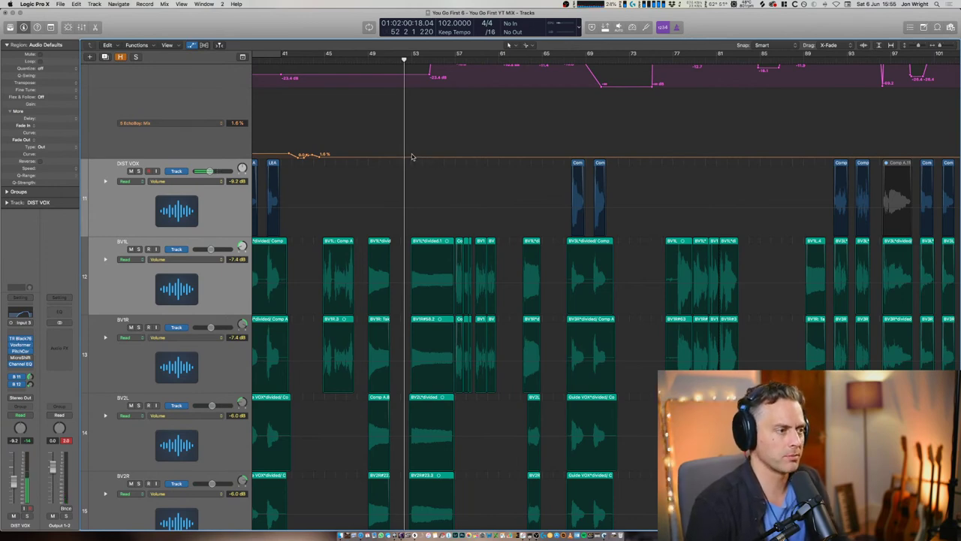
key("space")
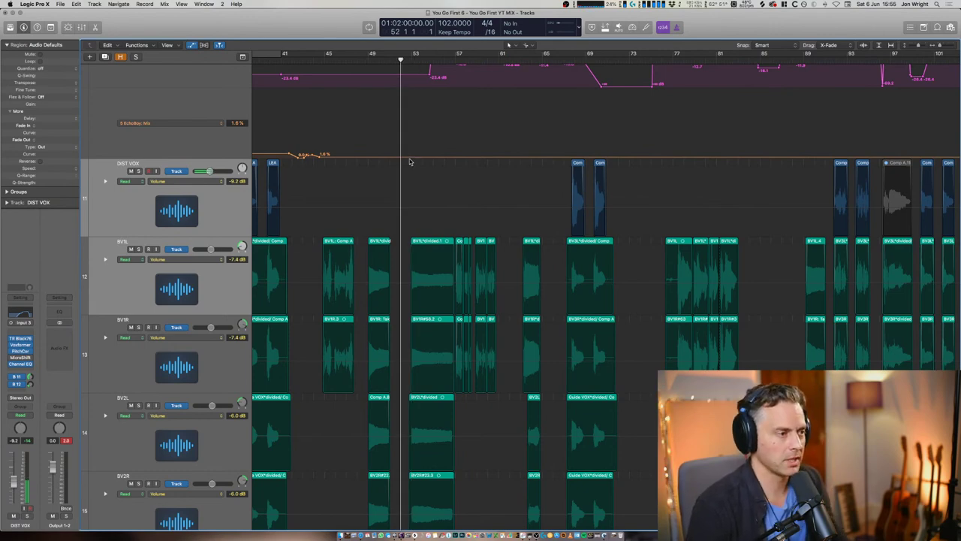
key("super+Down")
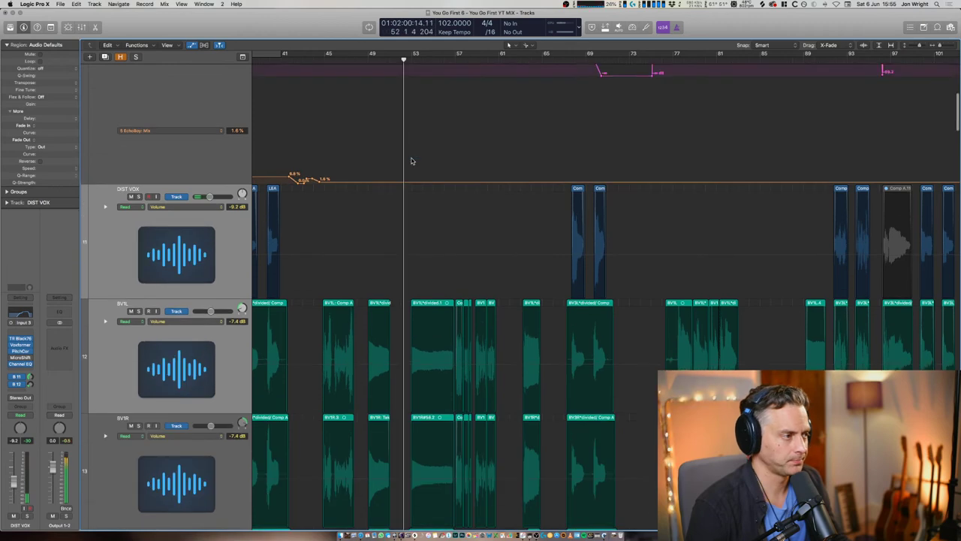
key("space")
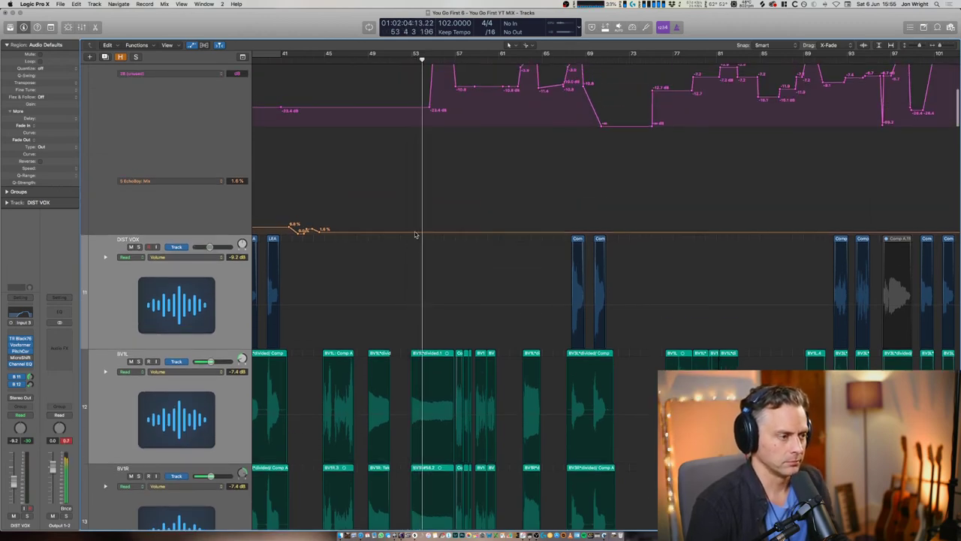
left_click(434, 233)
left_click_drag(446, 232, 449, 224)
Step: Replay from about bar 53 and raise the EchoBoy Mix automation point near bar 56 to 24.3 %
key("comma")
key("comma")
key("comma")
key("comma")
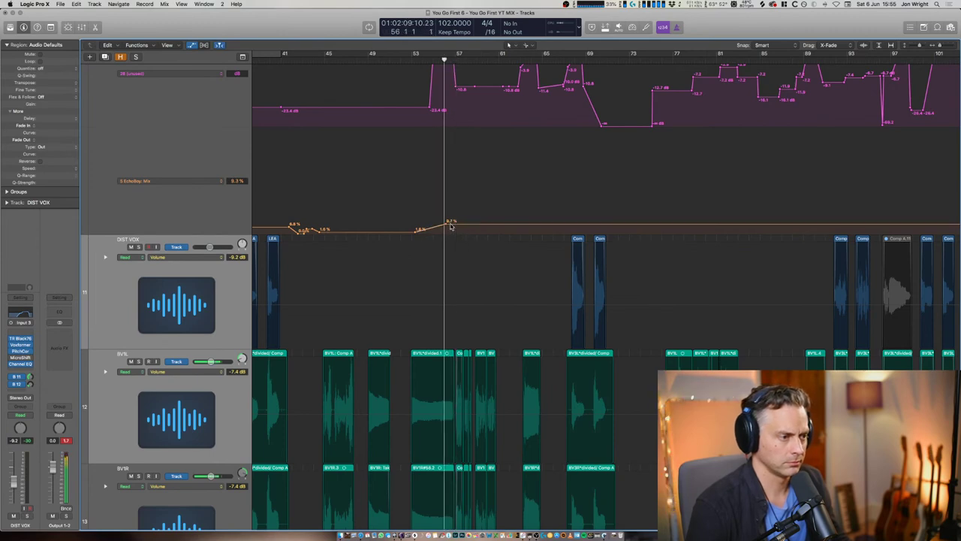
key("space")
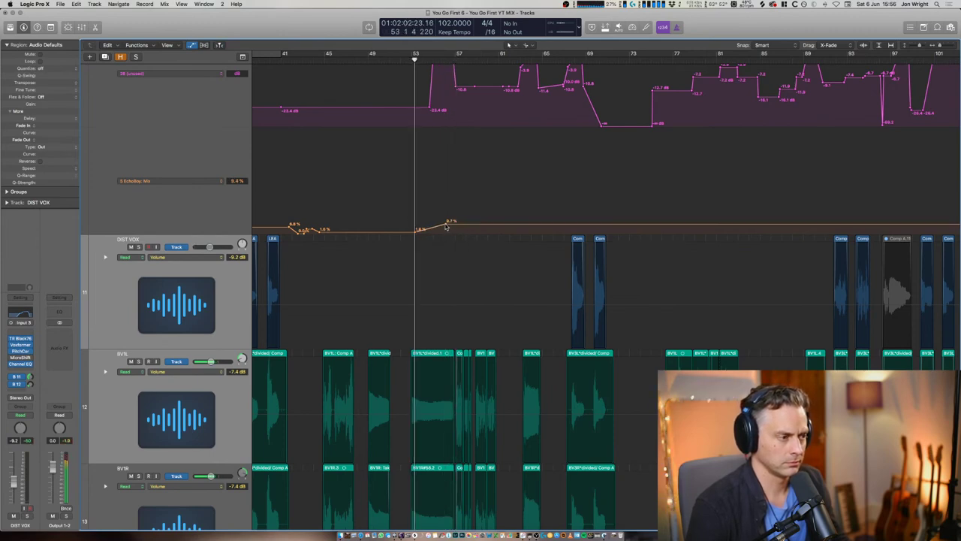
left_click_drag(448, 225, 443, 226)
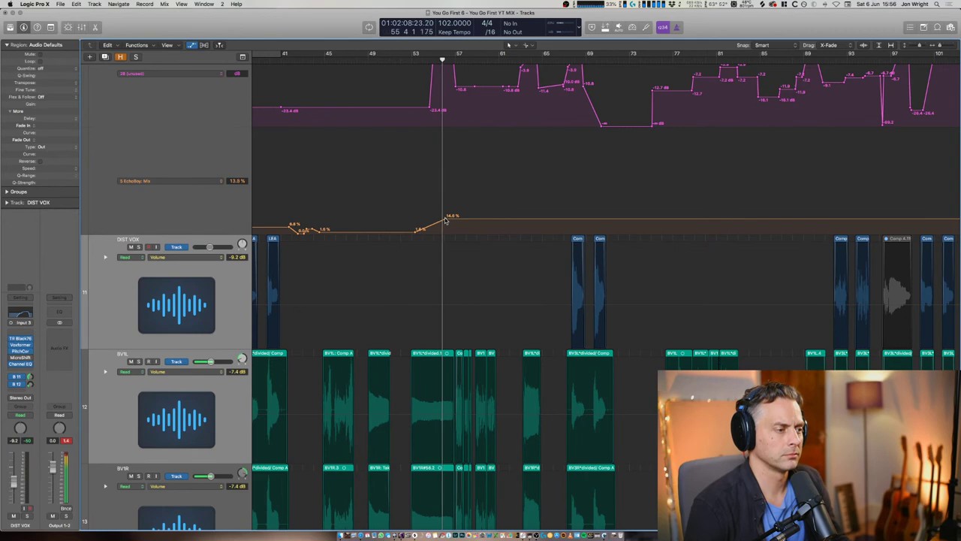
mouse_move(447, 220)
left_mouse_down()
mouse_move(446, 191)
mouse_move(445, 211)
left_mouse_up()
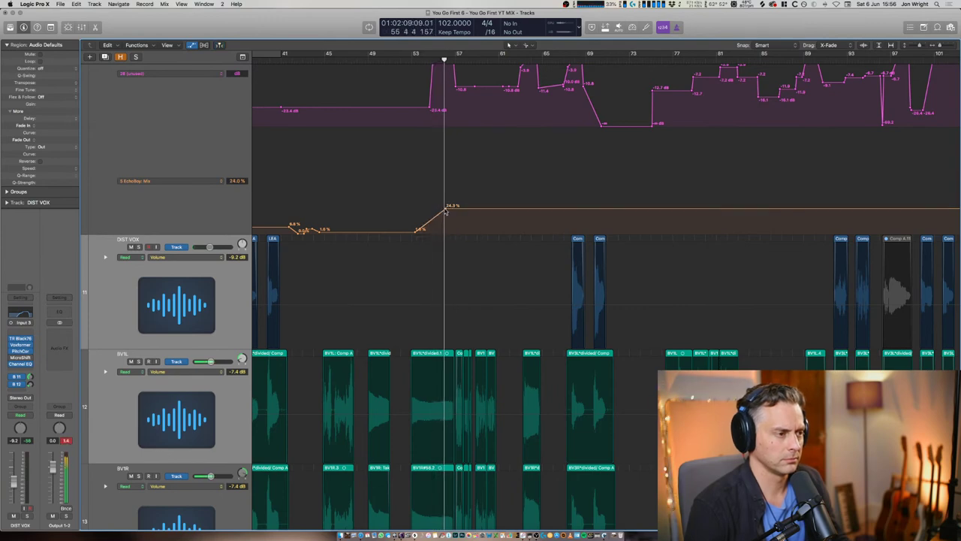
Step: Hold EchoBoy Mix at 24.3 % until about bar 57, and lower it to 16.3 % by the end of bar 58
scroll(461, 209, "down", 2)
scroll(461, 209, "right", 4)
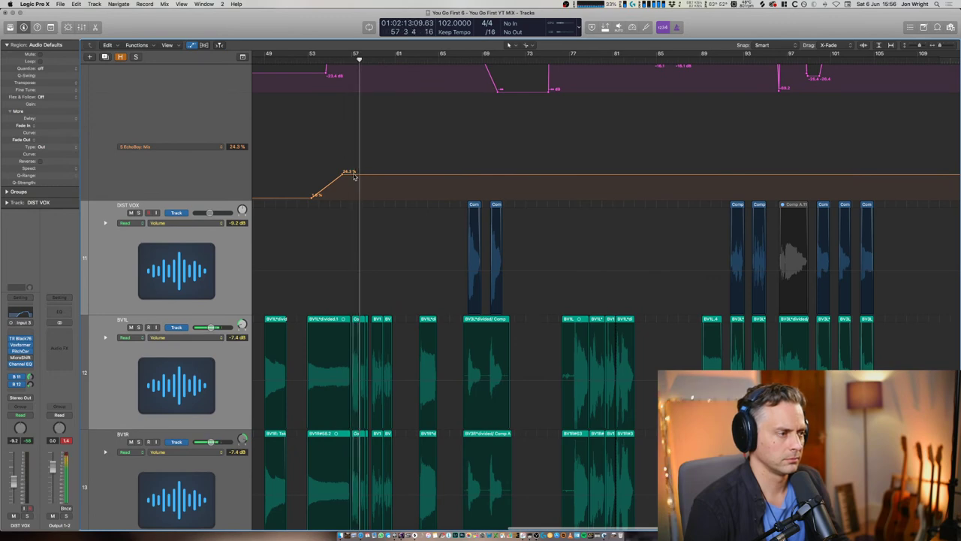
left_click(359, 174)
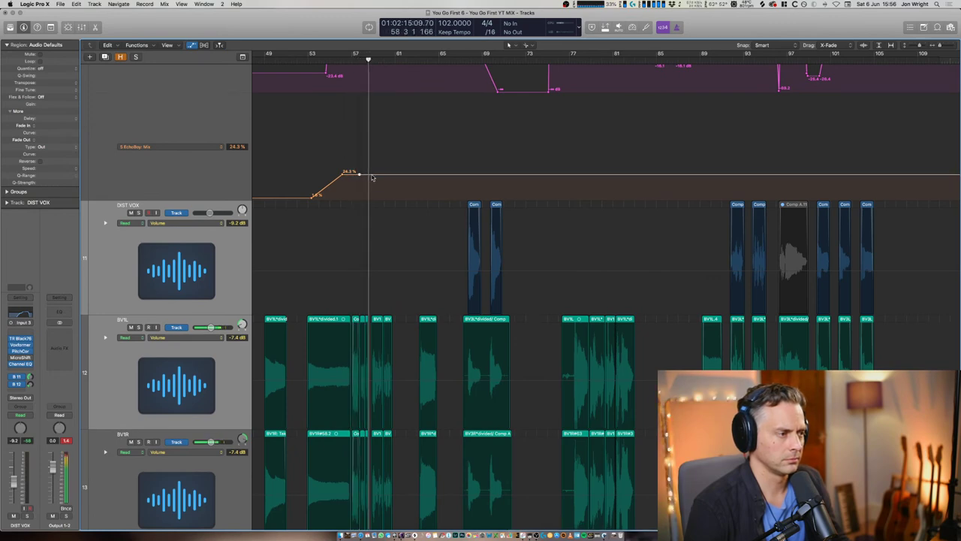
left_click_drag(387, 177, 388, 183)
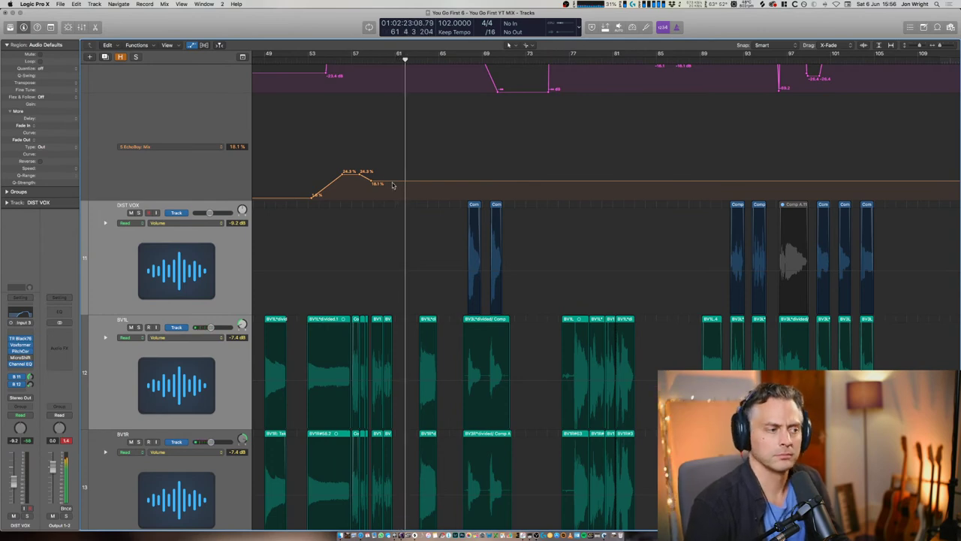
scroll(394, 186, "right", 3)
scroll(392, 185, "right", 1)
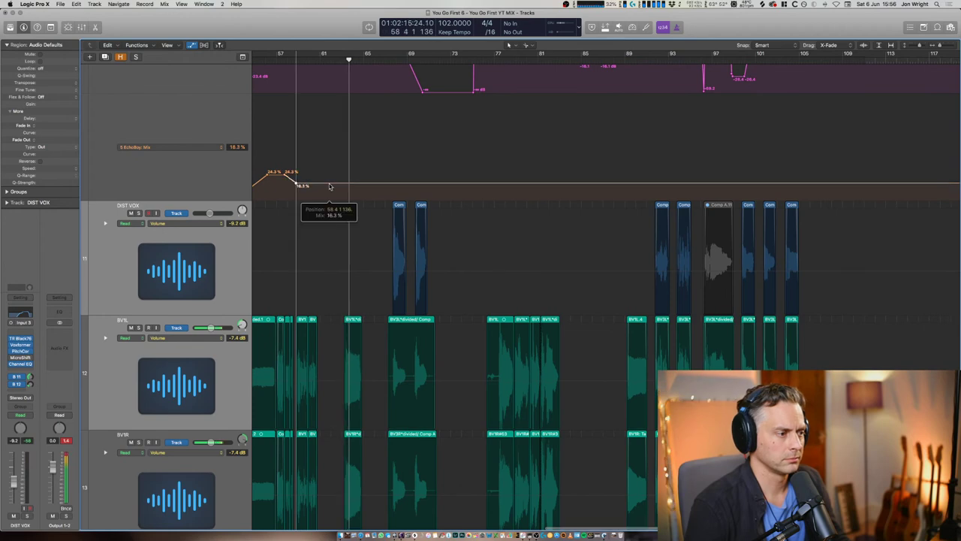
Step: Anchor the EchoBoy Mix automation at about bar 64 and drop it to 3.7 % at about bar 65
scroll(342, 186, "down", 3)
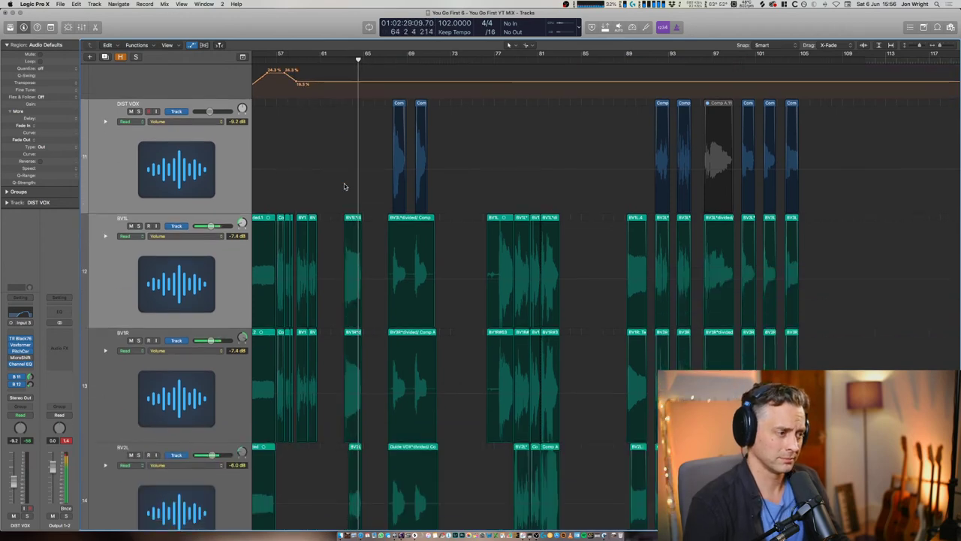
scroll(352, 152, "up", 2)
left_click(354, 144)
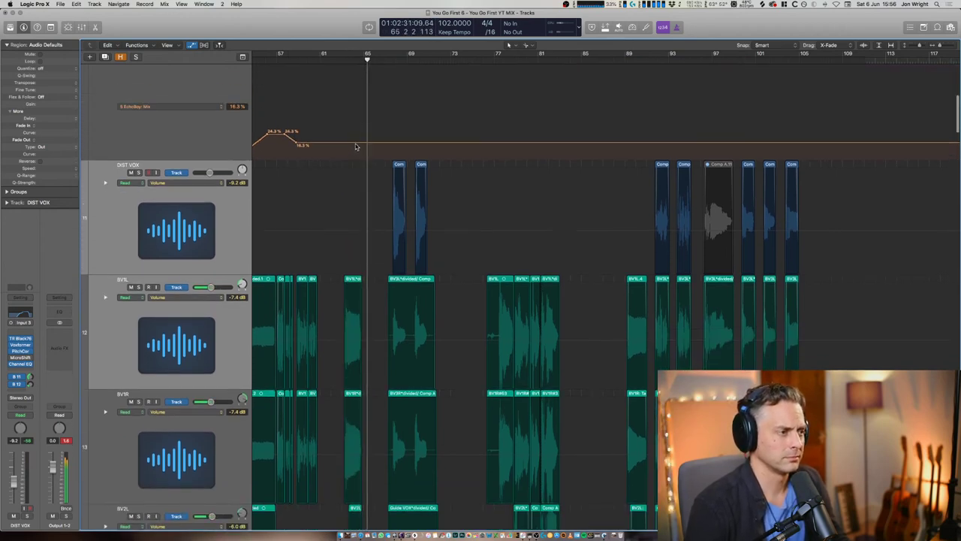
left_click_drag(367, 145, 367, 153)
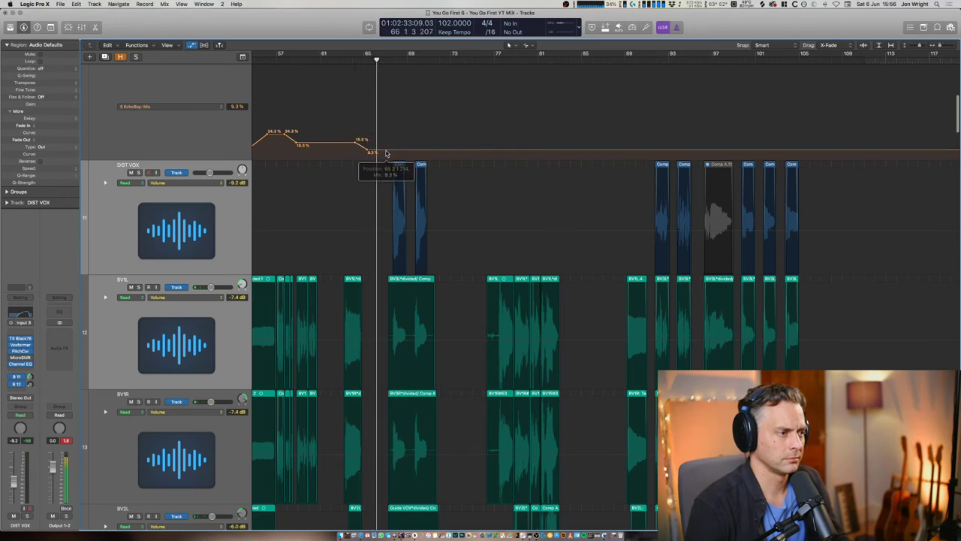
key("comma")
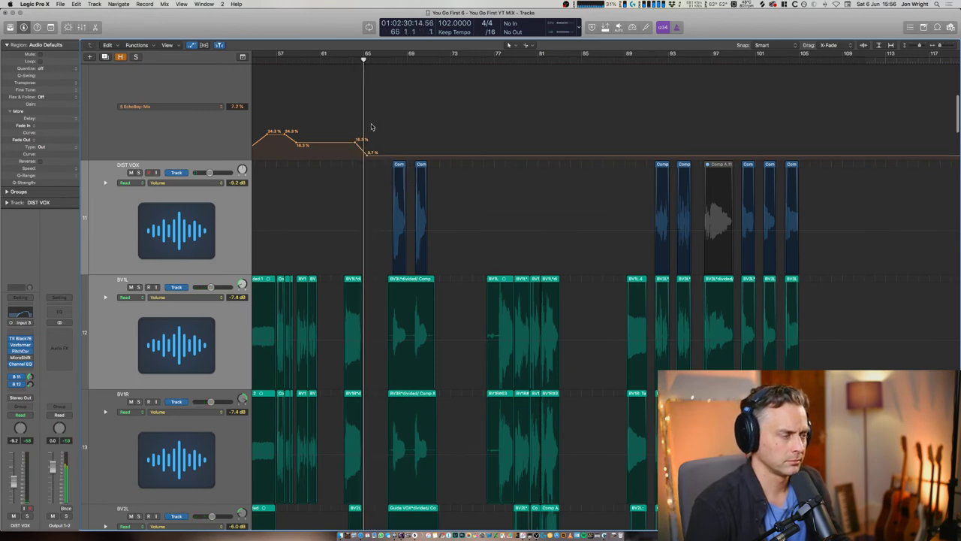
Step: Replay from about bar 64 and return to the Lead vocal and Vox master bus send automation
key("space")
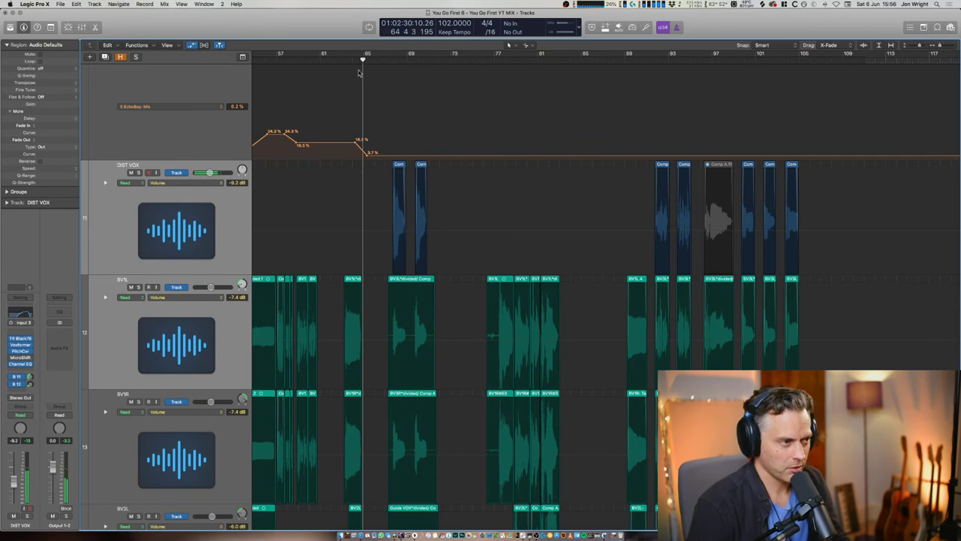
left_click(353, 60)
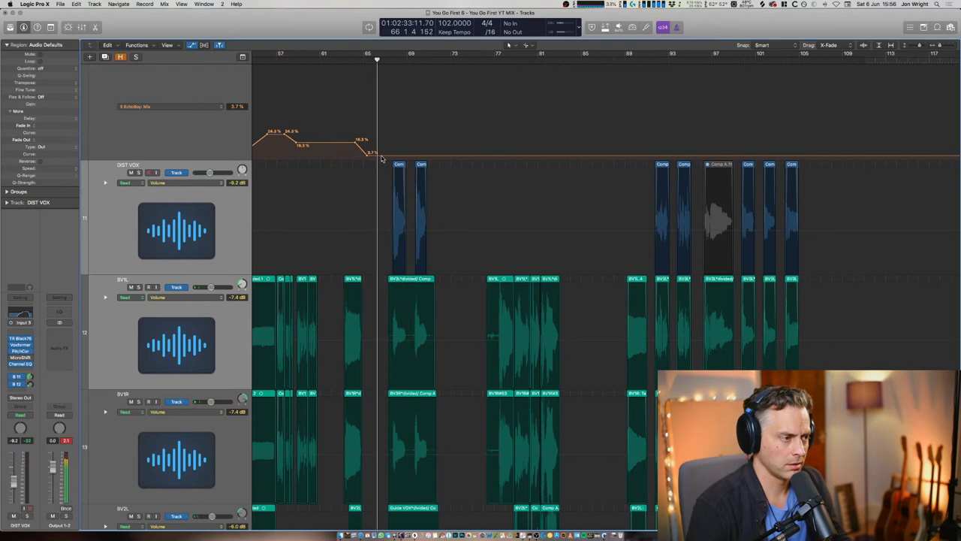
scroll(378, 146, "up", 5)
scroll(378, 146, "up", 5)
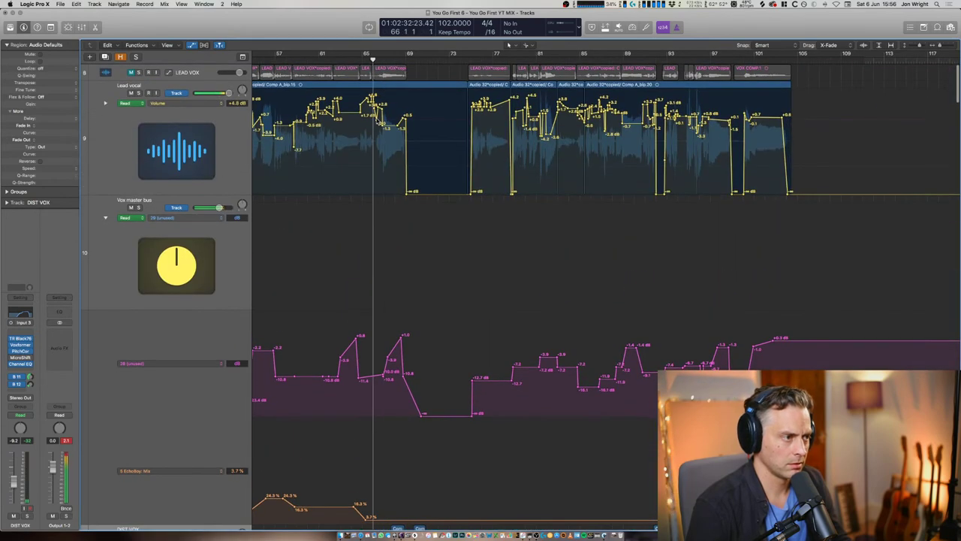
Step: Raise the Lead vocal volume automation between about bars 65 and 66, lifting its peak to +5.3 dB, and replay from bar 64
scroll(378, 120, "up", 5)
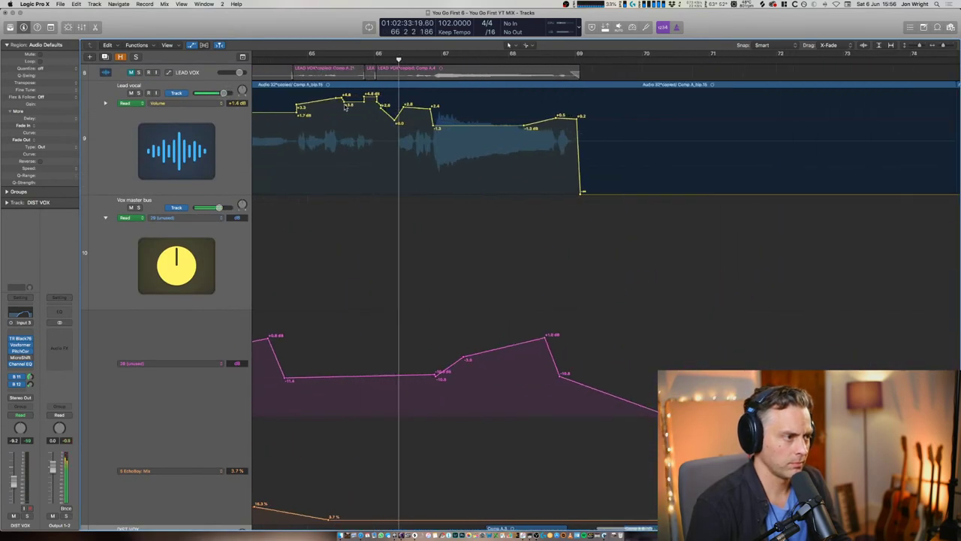
left_click_drag(352, 106, 323, 100)
key("comma")
key("comma")
key("comma")
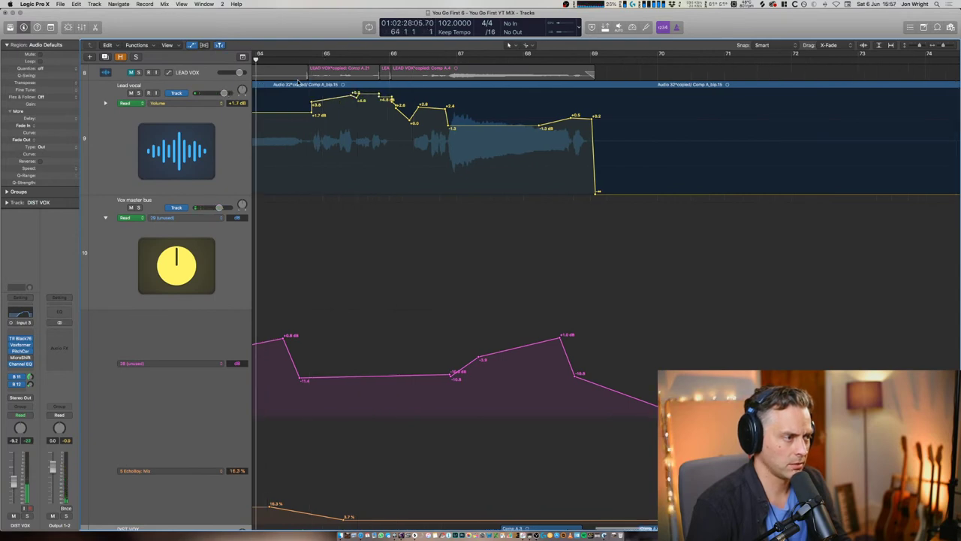
key("space")
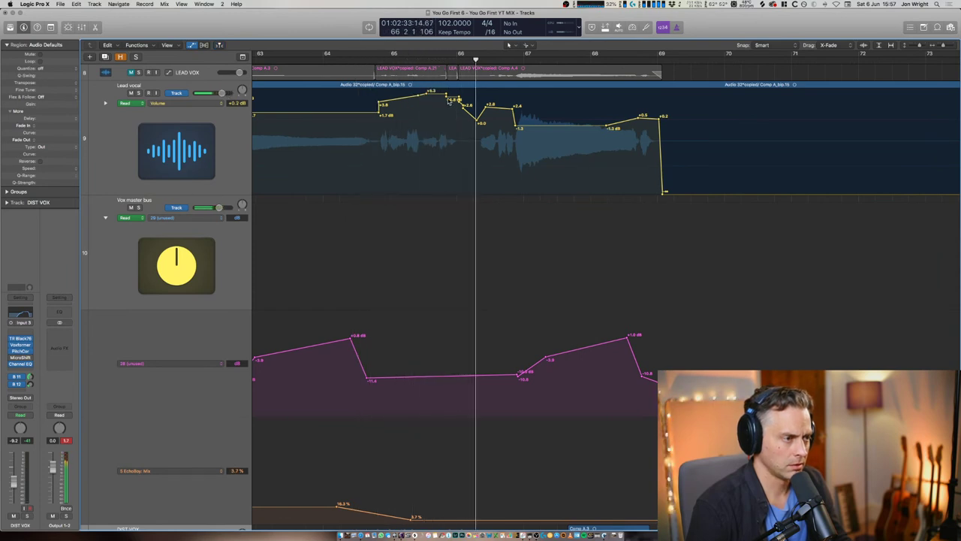
left_click_drag(459, 98, 453, 96)
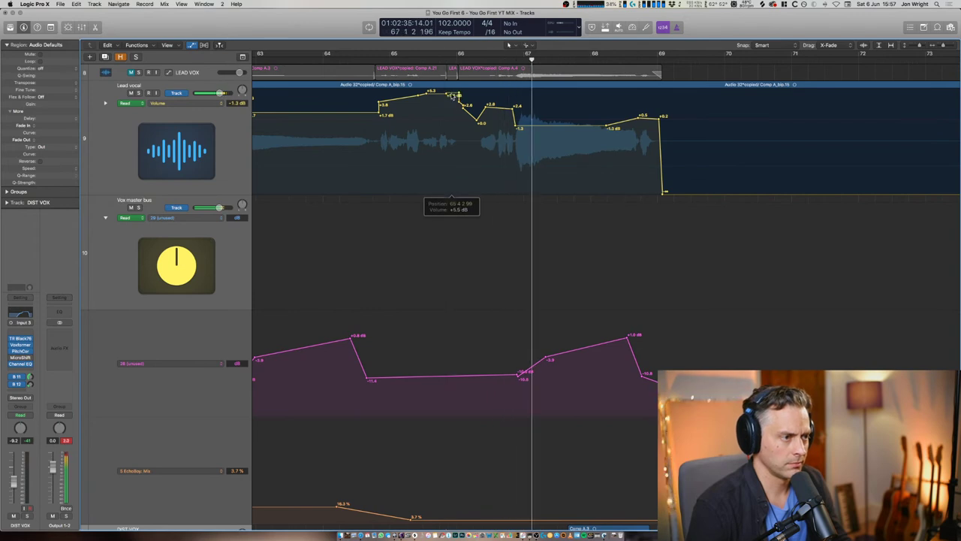
Step: Anchor the EchoBoy Mix automation at 3.7 % at about bar 67 and raise it to 34.1 % by about the middle of that bar
scroll(450, 199, "down", 6)
scroll(449, 211, "right", 2)
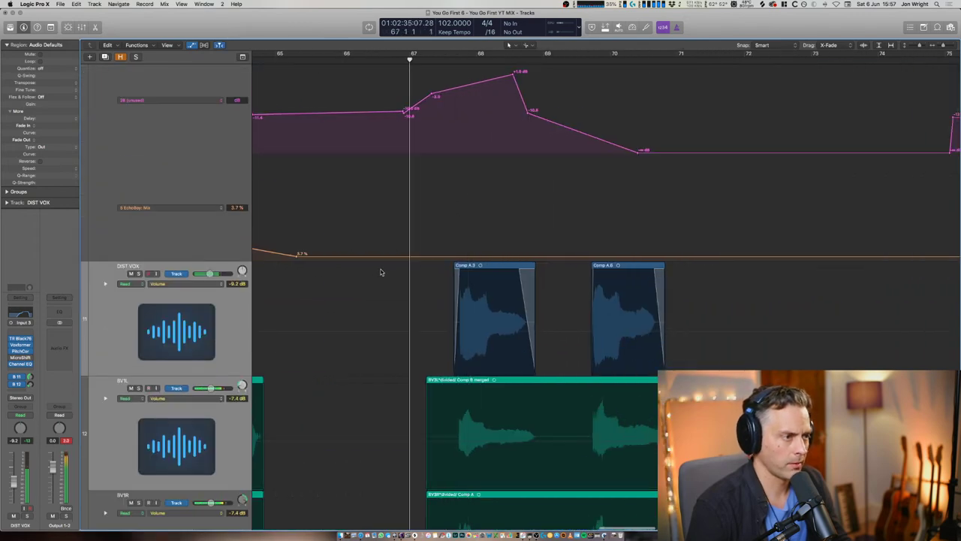
left_click(414, 256)
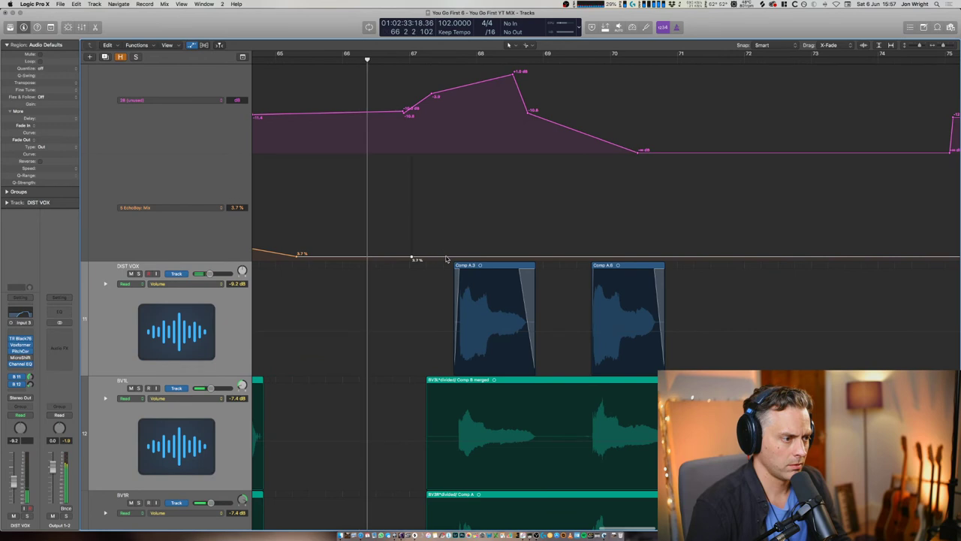
left_click_drag(451, 256, 454, 223)
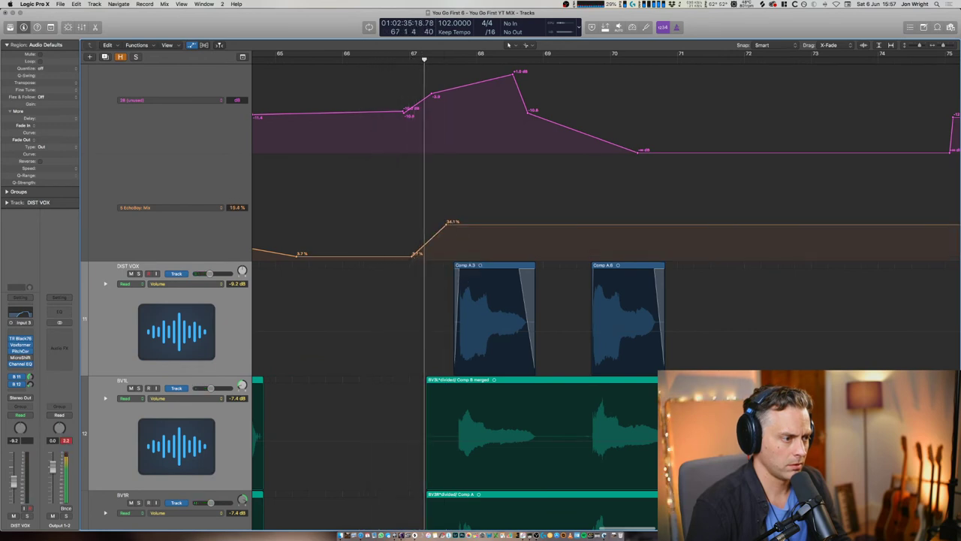
Step: Shift the EchoBoy Mix ramp earlier, starting just after bar 66 and peaking just after bar 67, and replay the passage
left_click_drag(413, 256, 364, 256)
left_click_drag(445, 227, 415, 225)
key("comma")
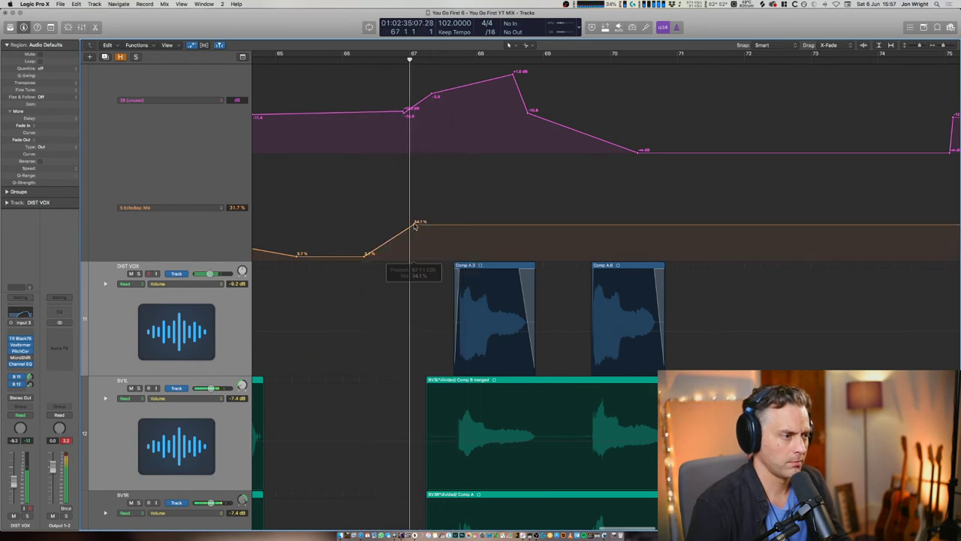
key("comma")
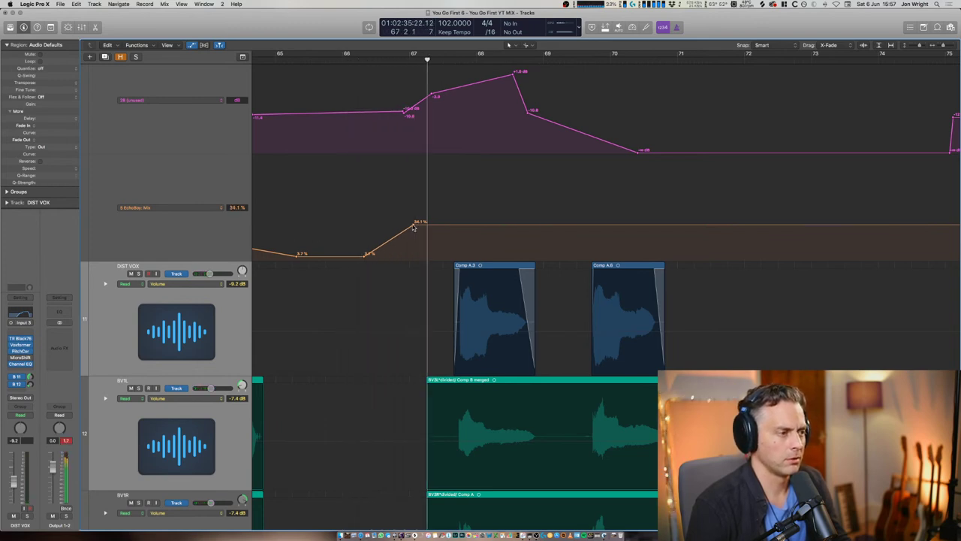
left_click_drag(414, 225, 428, 224)
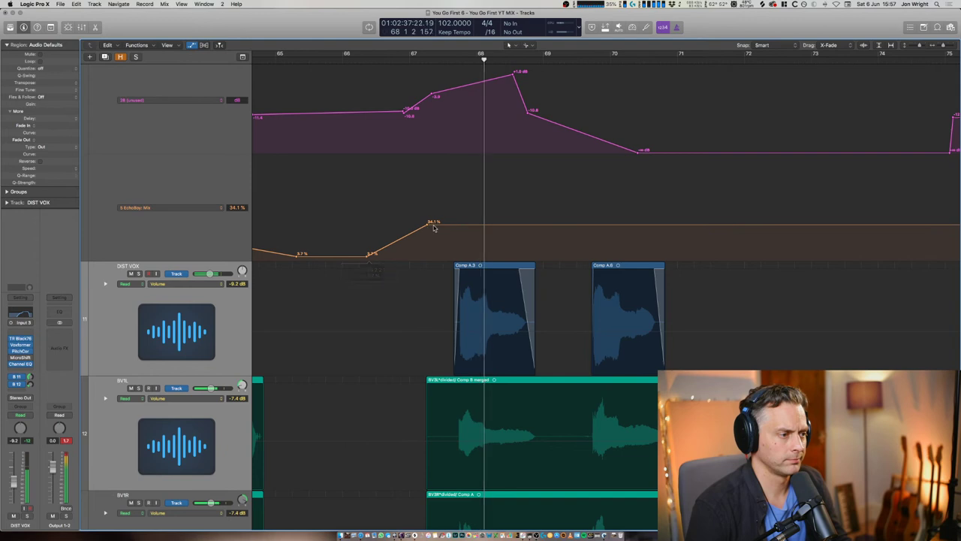
Step: Hold EchoBoy Mix at 34.1 % until about the middle of bar 68, and drop it to 10.4 % before bar 69
key("super+Left")
key("super+Left")
key("super+Left")
key("super+Left")
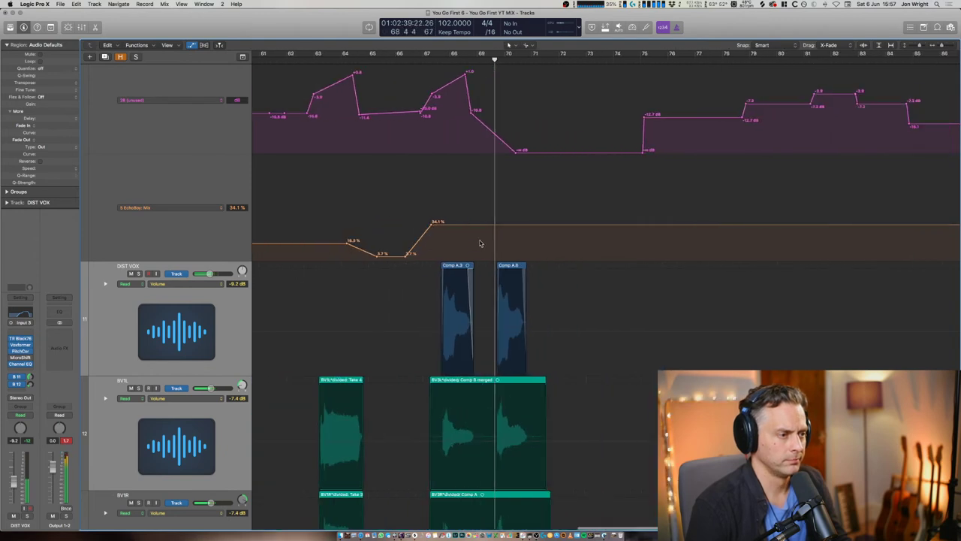
scroll(481, 242, "right", 5)
scroll(303, 234, "left", 4)
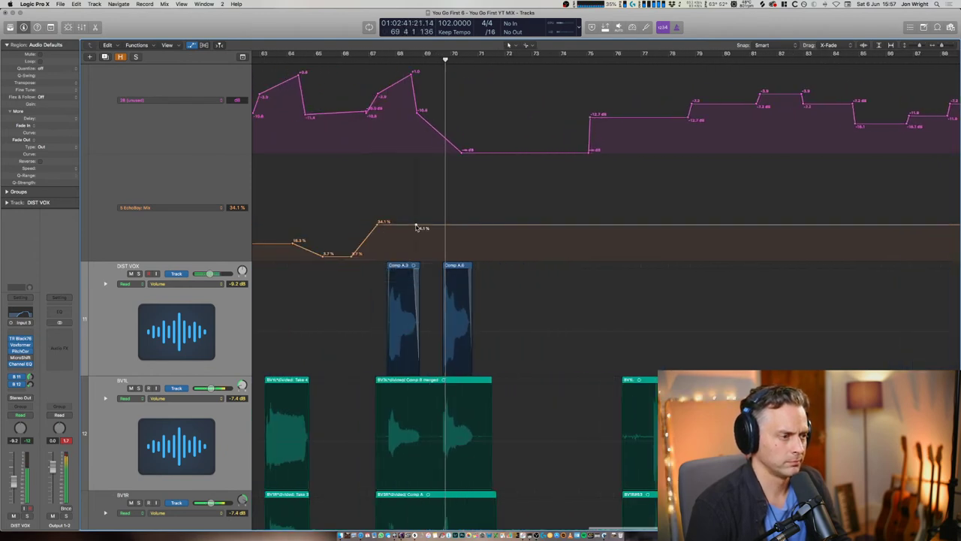
mouse_move(423, 228)
left_mouse_down()
mouse_move(425, 252)
mouse_move(417, 235)
left_mouse_up()
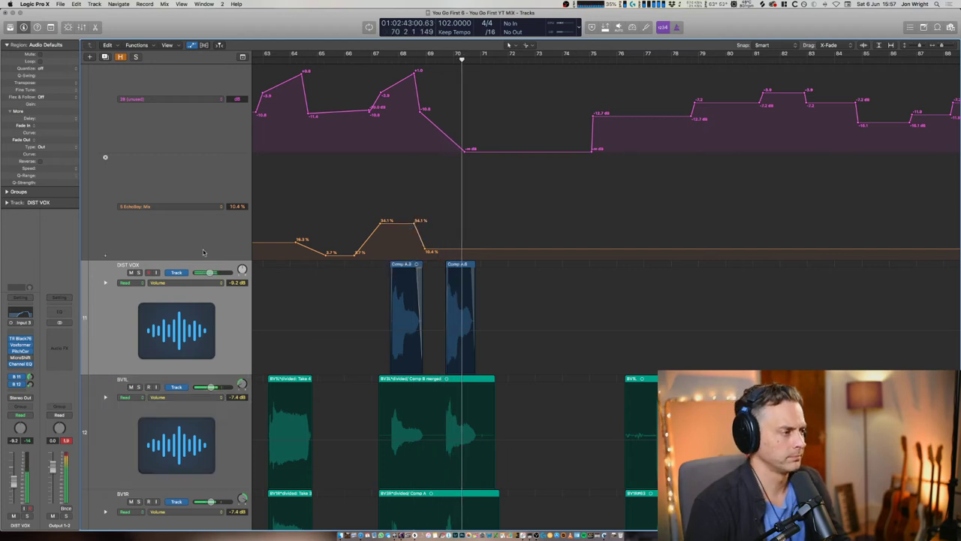
Step: Play on into the guitar solo and raise the GTR SOLO volume automation between about bars 70 and 73 to -1.8 dB
scroll(413, 236, "right", 3)
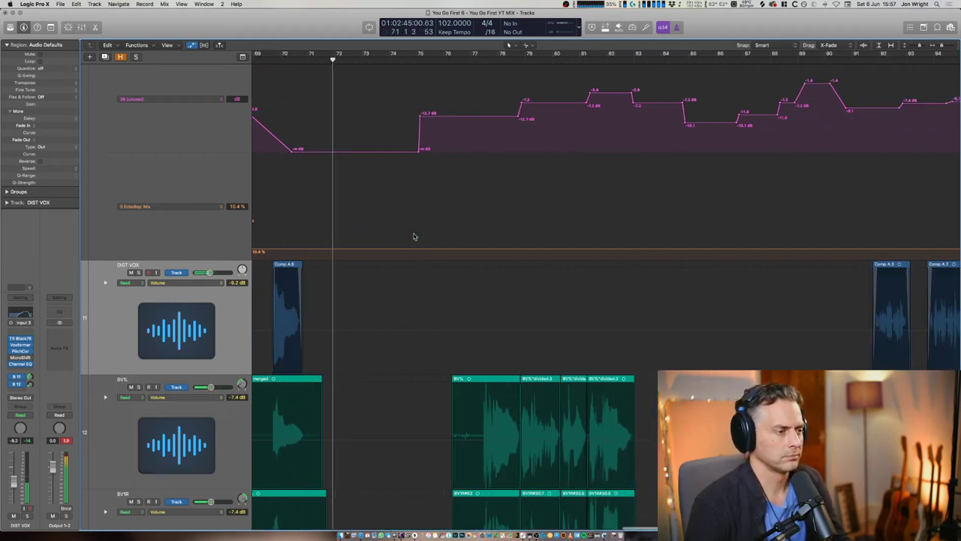
scroll(414, 236, "down", 4)
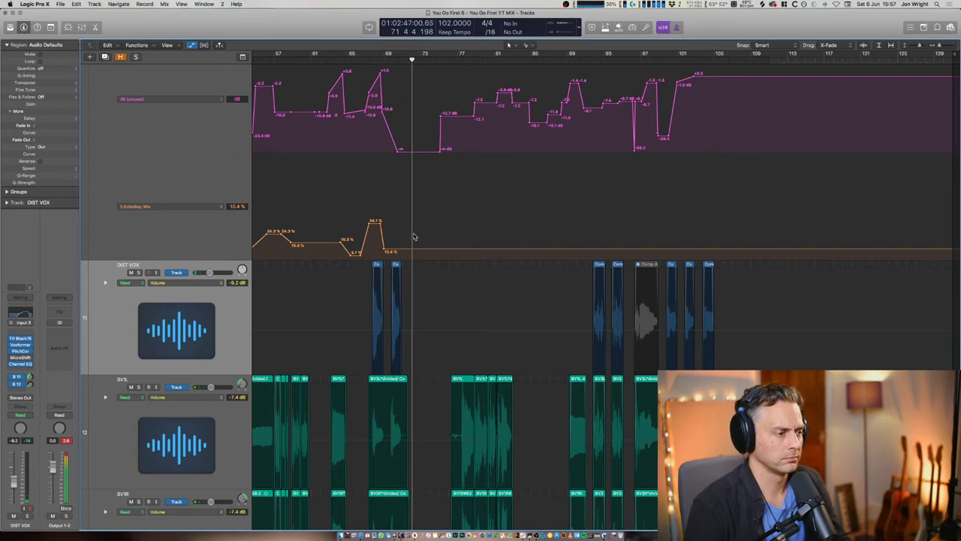
scroll(413, 238, "down", 15)
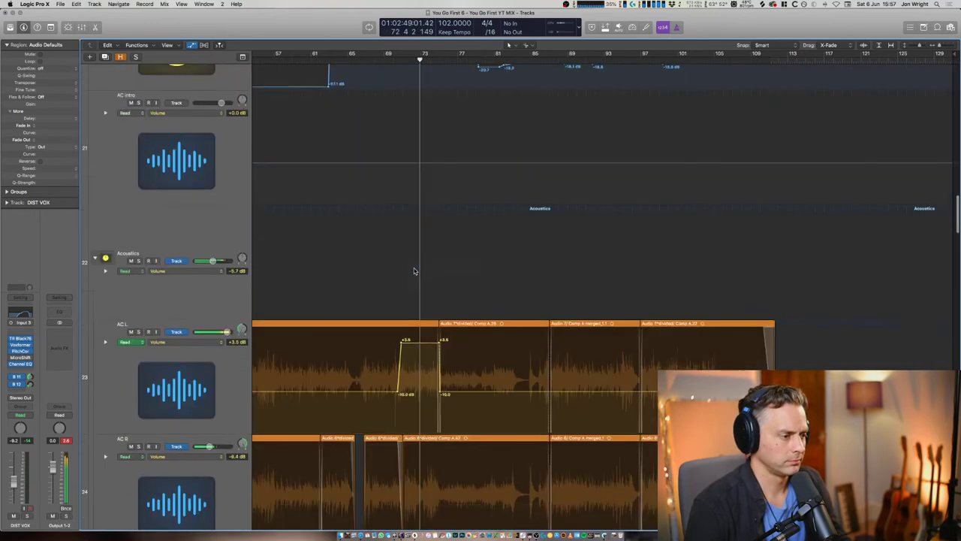
scroll(413, 271, "down", 10)
scroll(425, 171, "up", 3)
scroll(426, 203, "down", 8)
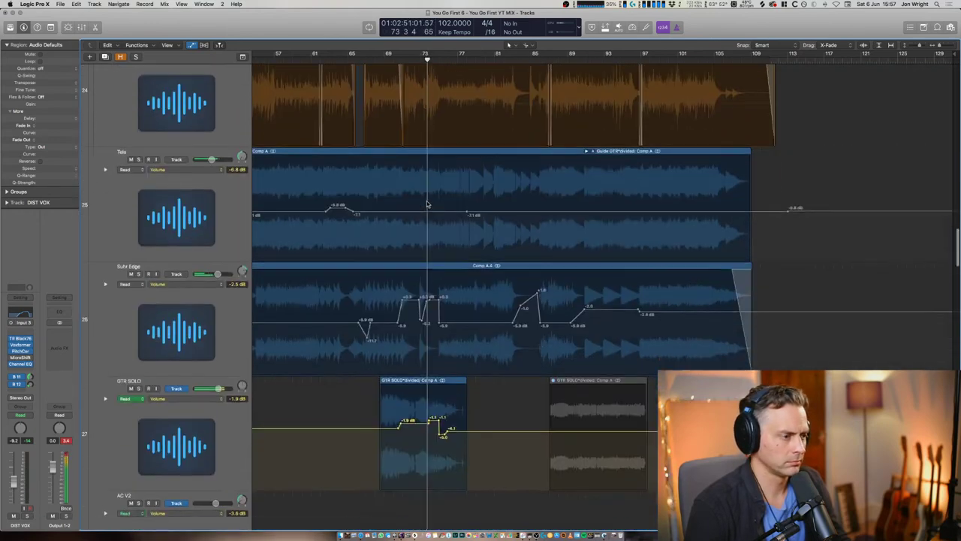
left_click_drag(417, 266, 417, 265)
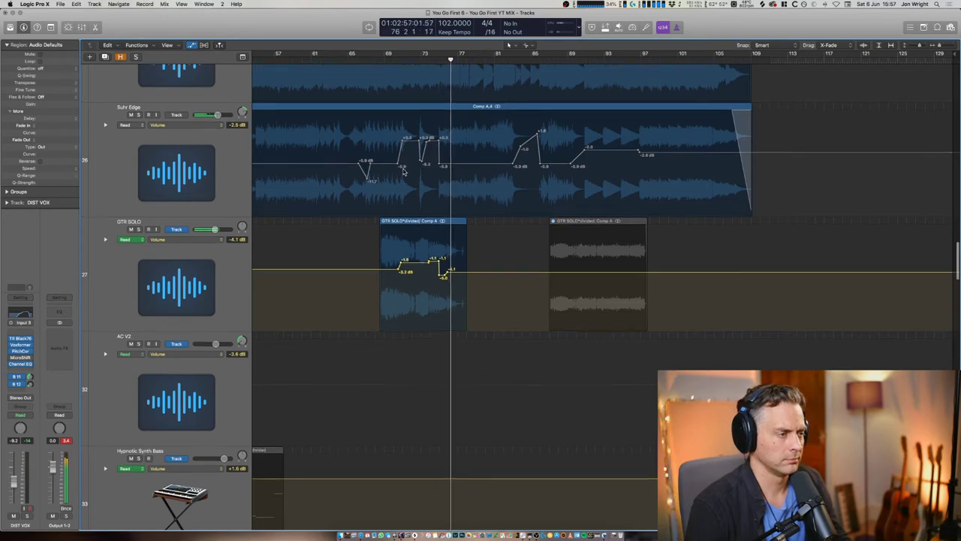
Step: Listen on from about bar 76 while reviewing the backing vocal, BVs bus send and acoustic guitar automation
scroll(403, 171, "up", 15)
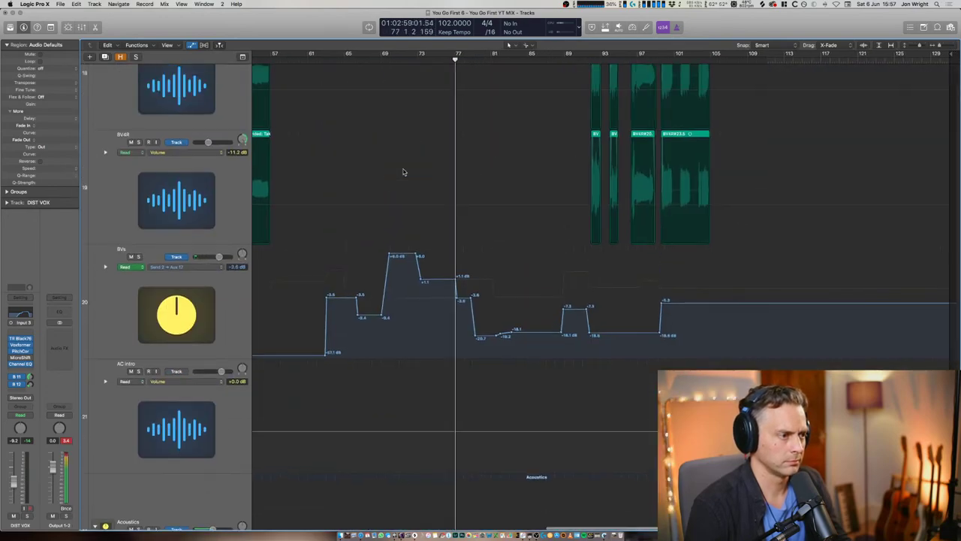
scroll(403, 172, "up", 15)
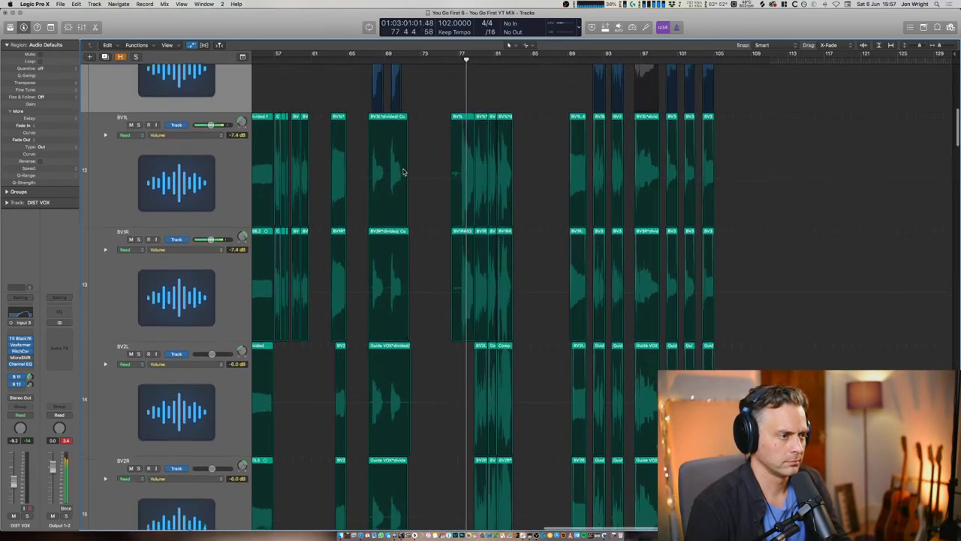
scroll(403, 172, "down", 15)
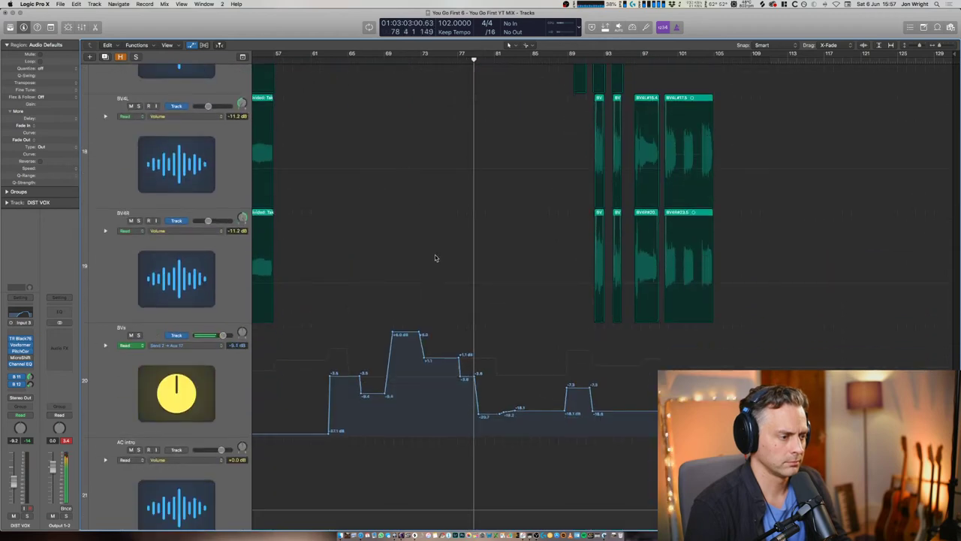
scroll(465, 306, "down", 5)
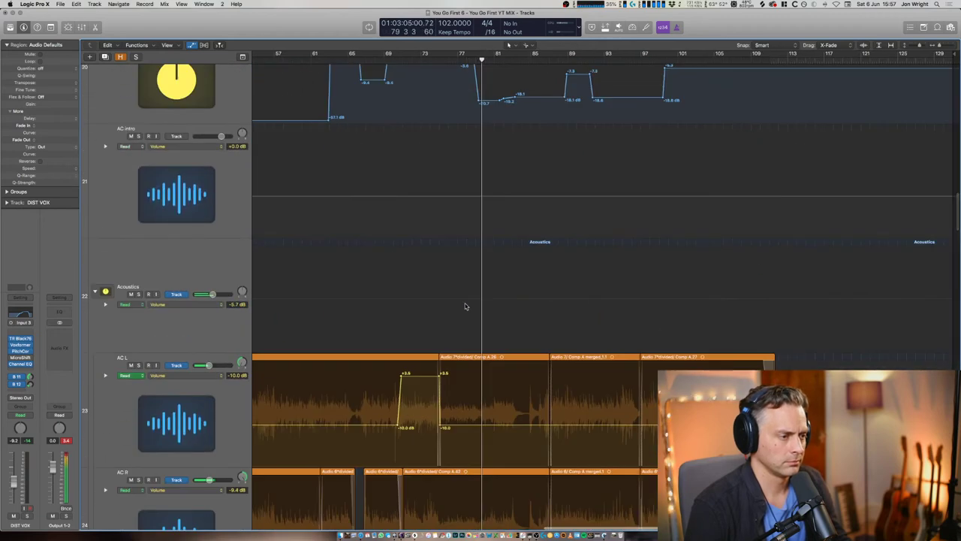
scroll(465, 306, "up", 5)
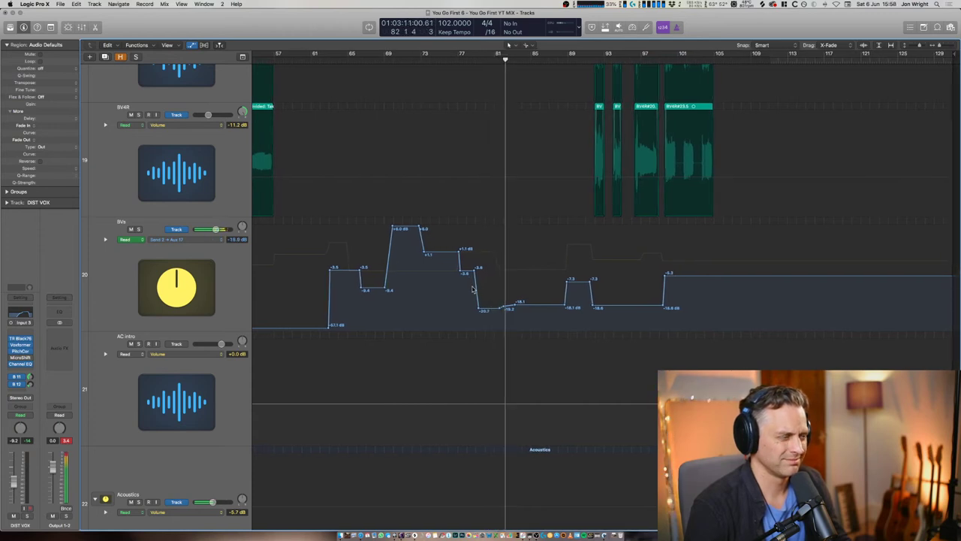
scroll(470, 292, "down", 3)
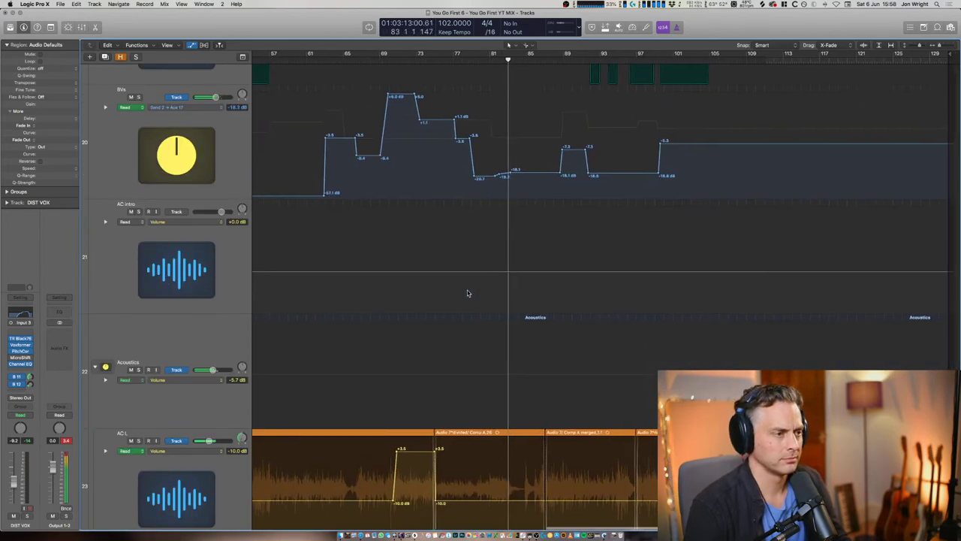
scroll(468, 292, "up", 3)
scroll(467, 292, "up", 5)
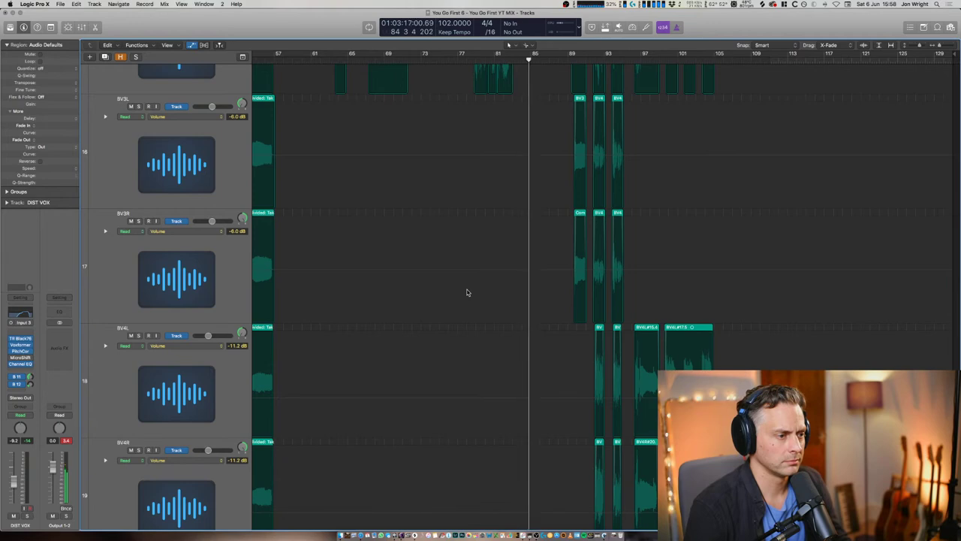
scroll(466, 292, "up", 10)
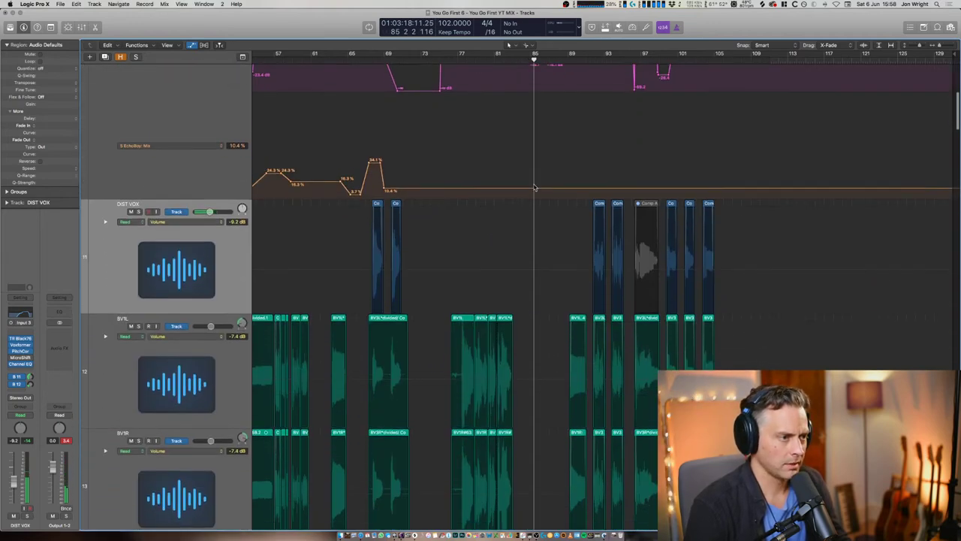
Step: Replay from bar 81 and drop the EchoBoy Mix automation to 0.0 % between about bars 82 and 92
scroll(489, 225, "up", 3)
key("space")
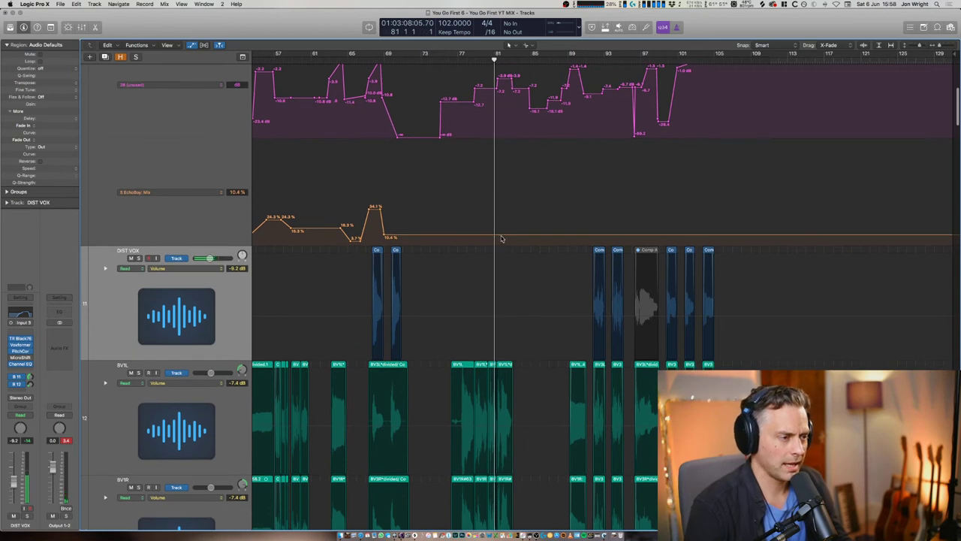
key("space")
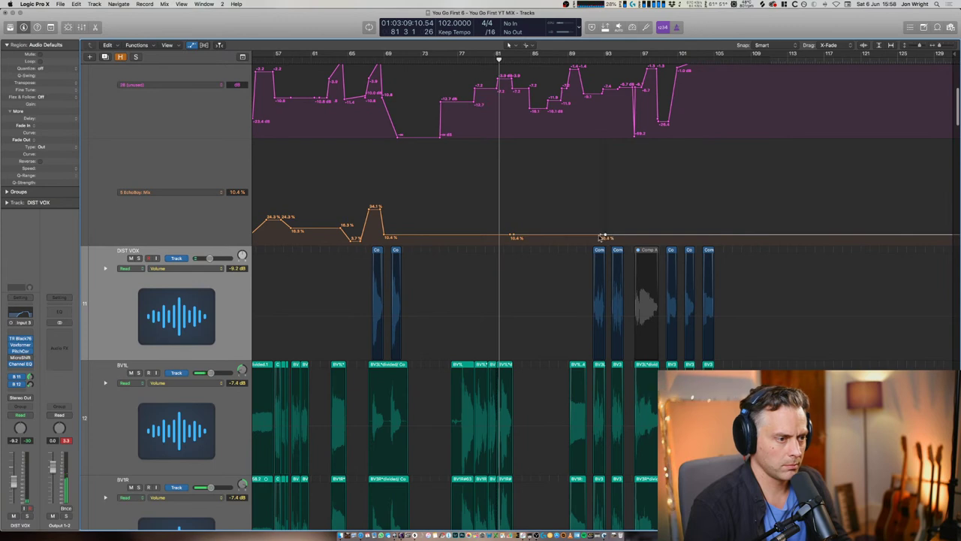
left_click_drag(563, 237, 568, 277)
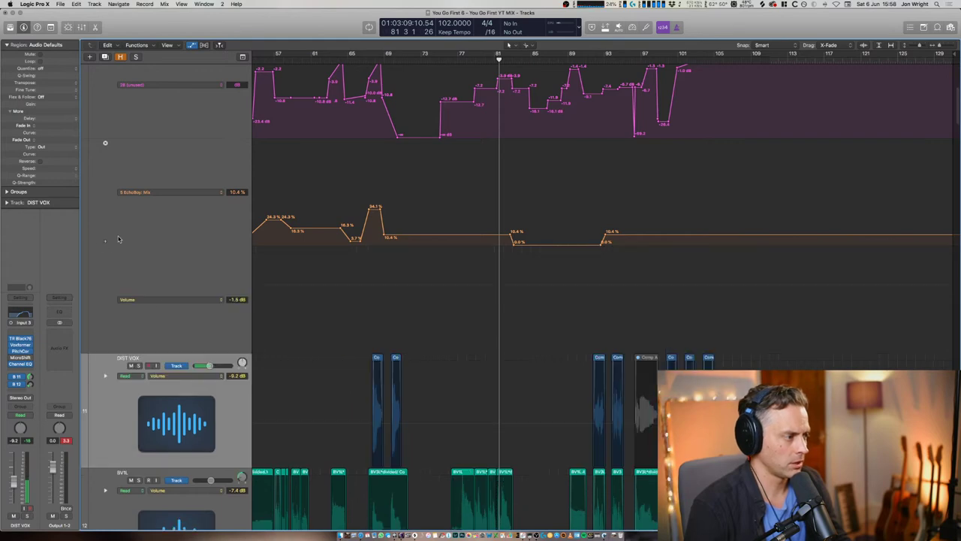
Step: Show the ValhallaVin Mix parameter in the new automation lane of the Vox master bus
left_click(175, 300)
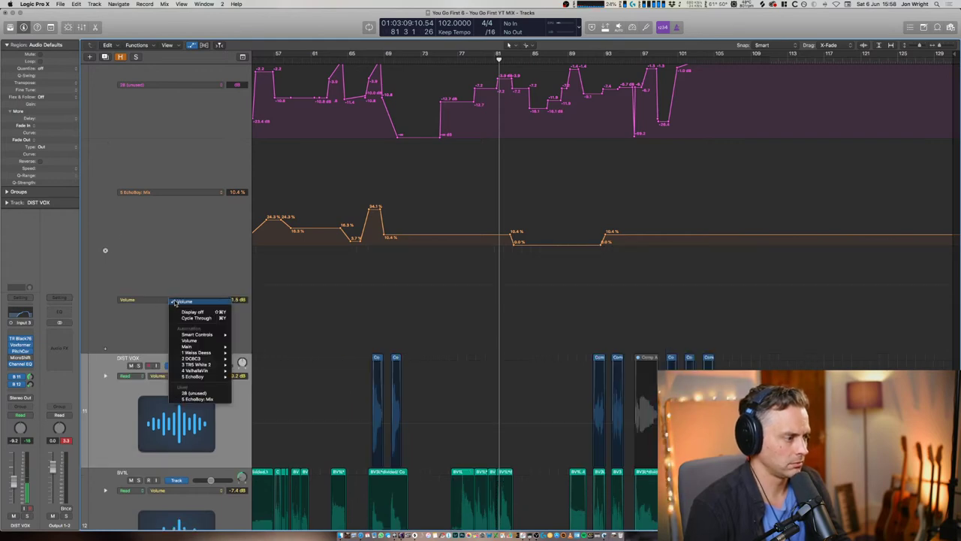
mouse_move(200, 372)
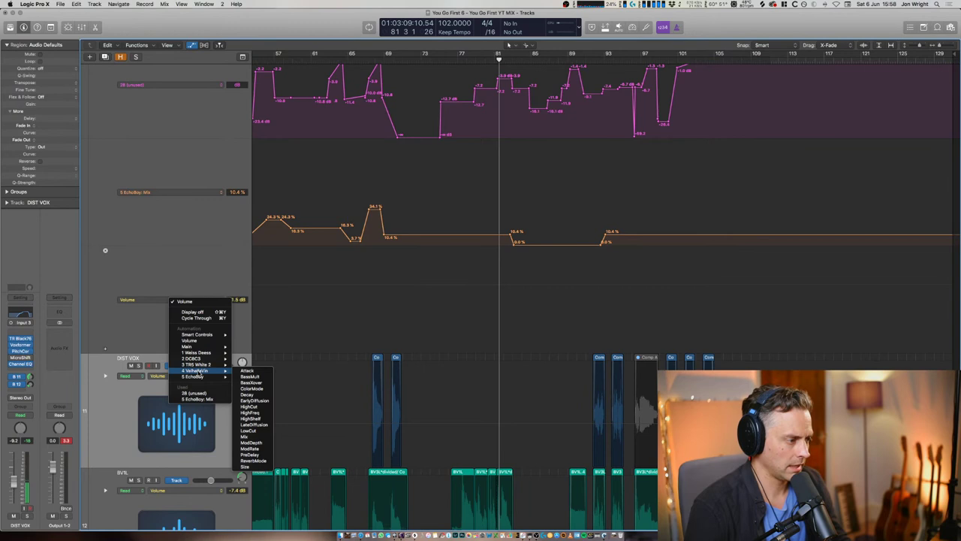
left_click(252, 439)
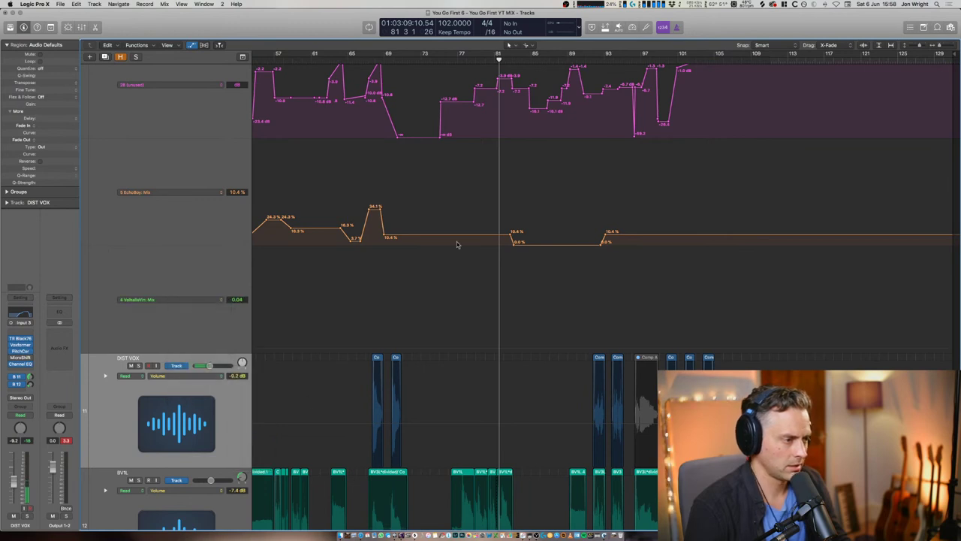
Step: Try ramping ValhallaVin Mix from 0.04 to 0.45 by about bar 83, listen to it, and return the level to 0.04
left_click(485, 351)
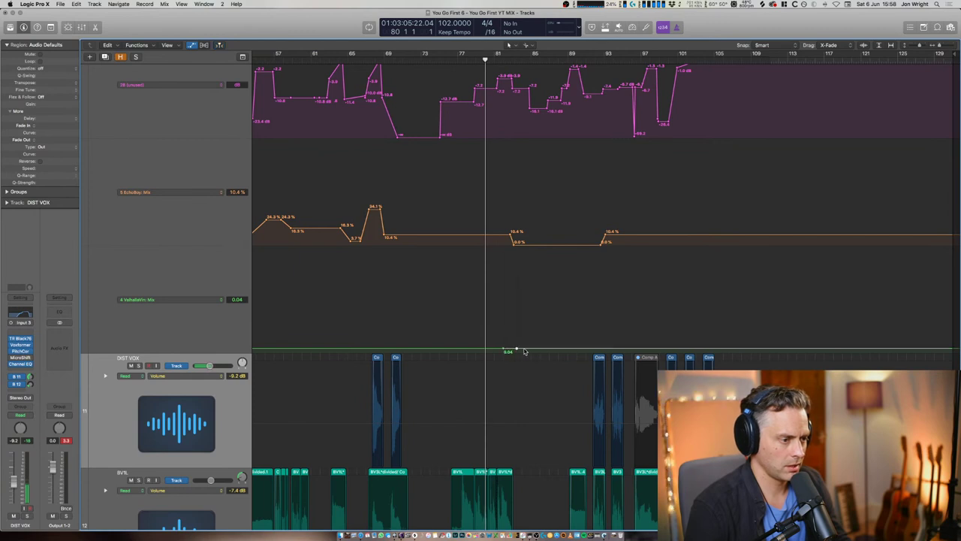
left_click_drag(549, 351, 551, 306)
key("space")
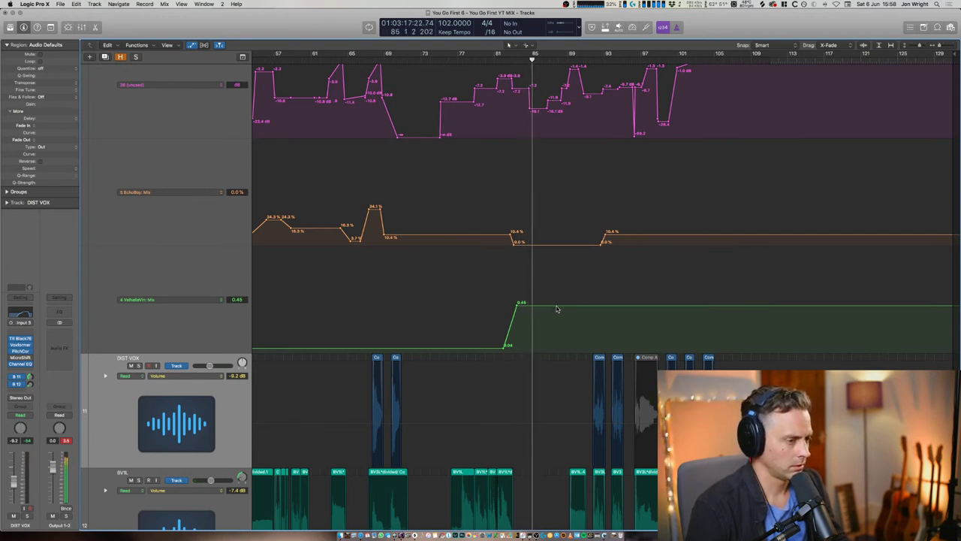
left_click_drag(554, 308, 502, 347)
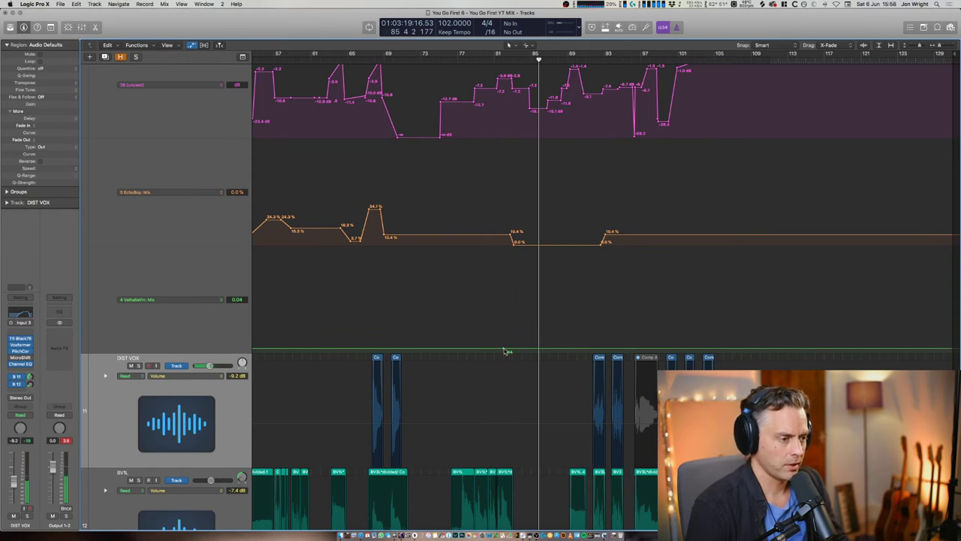
Step: Clear the remaining ValhallaVin Mix automation from the Vox master bus lane and check the lane's parameter choices
left_click(502, 349)
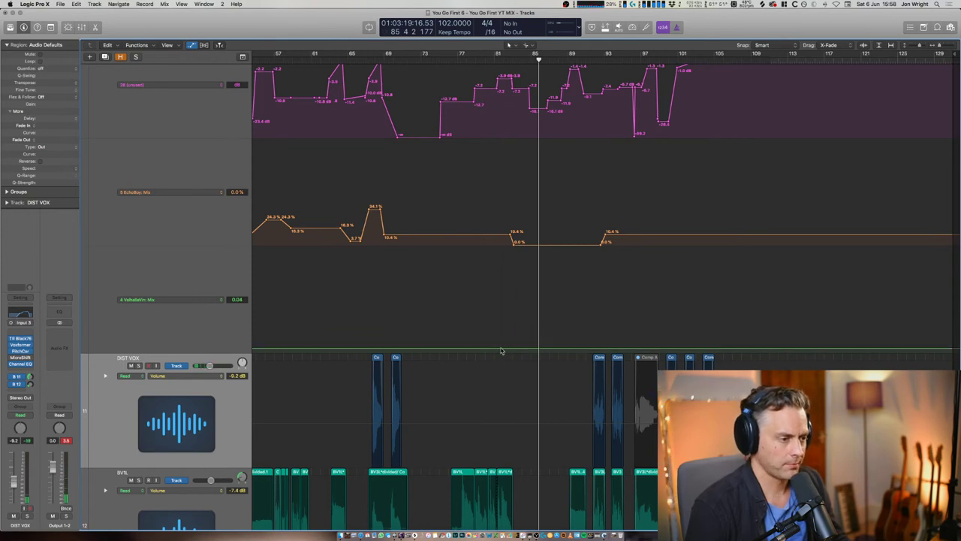
key("super+Left")
key("super+Left")
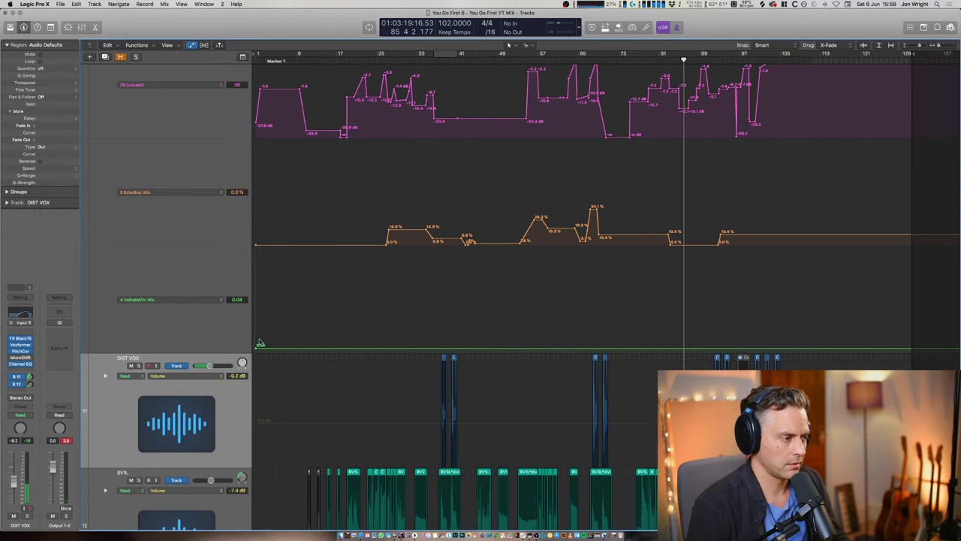
left_click(184, 302)
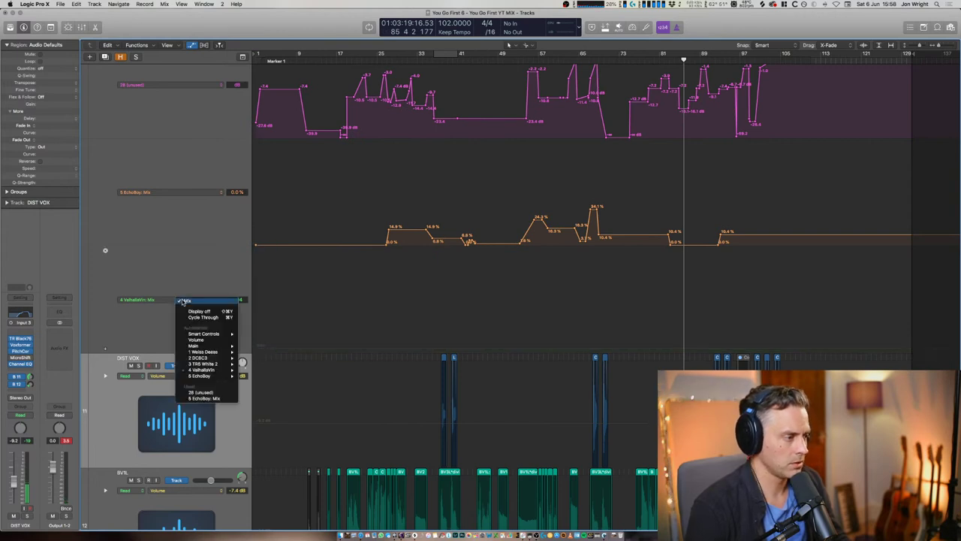
left_click(125, 333)
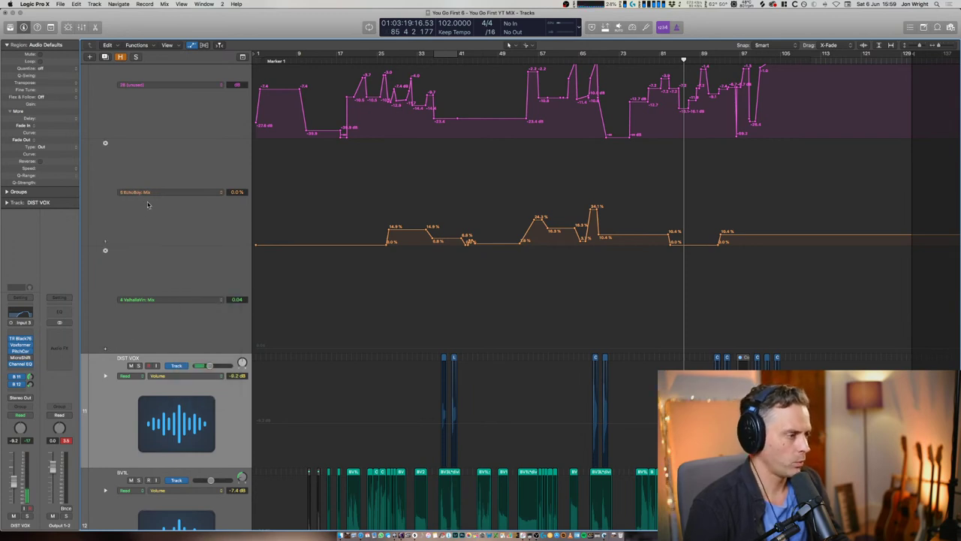
Step: Insert a ValhallaVintageVerb reverb after EchoBoy on the Vox master bus
scroll(151, 195, "up", 5)
left_click(167, 160)
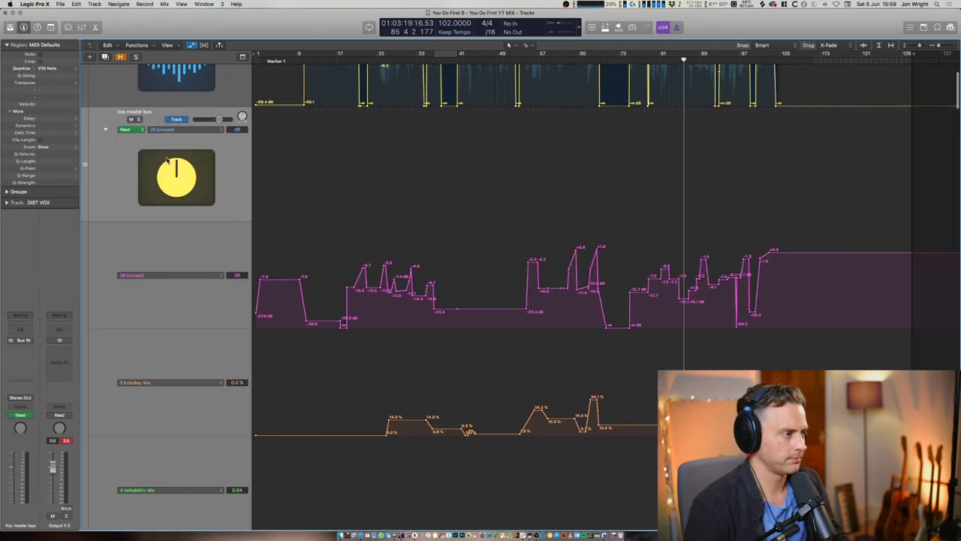
scroll(150, 301, "down", 6)
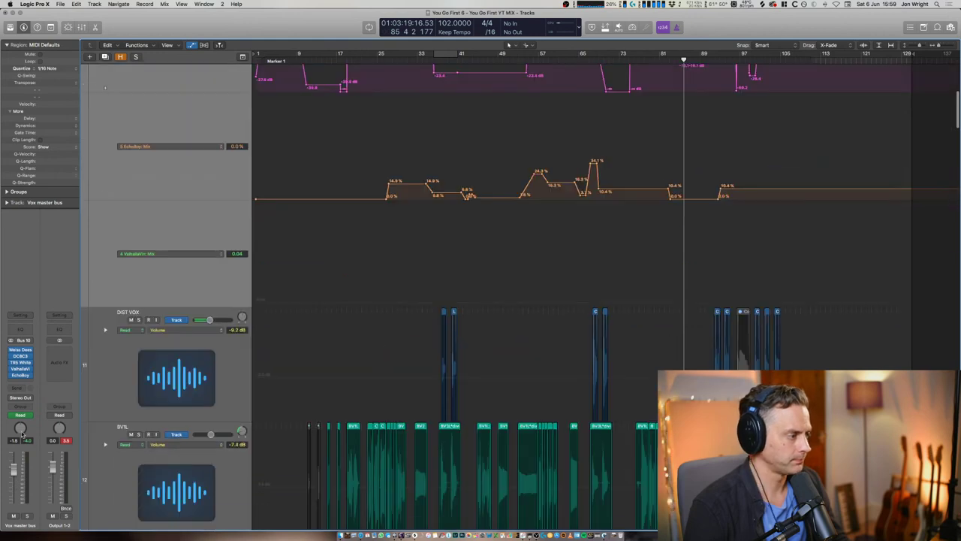
left_click(21, 383)
mouse_move(23, 519)
mouse_move(96, 518)
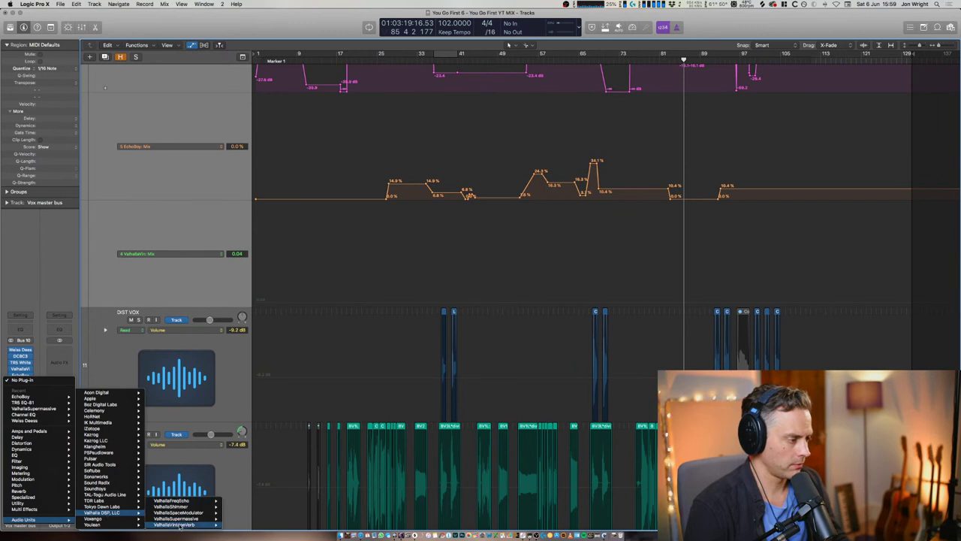
left_click(177, 525)
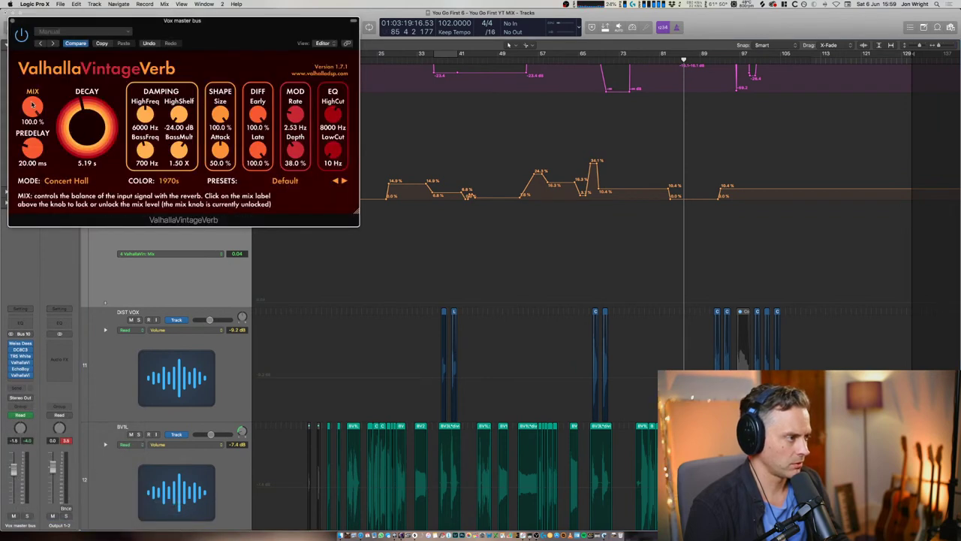
Step: Set the new reverb's Mix to 72.4 %, its Color to NOW and its Mode to Ambience
left_click_drag(33, 105, 29, 143)
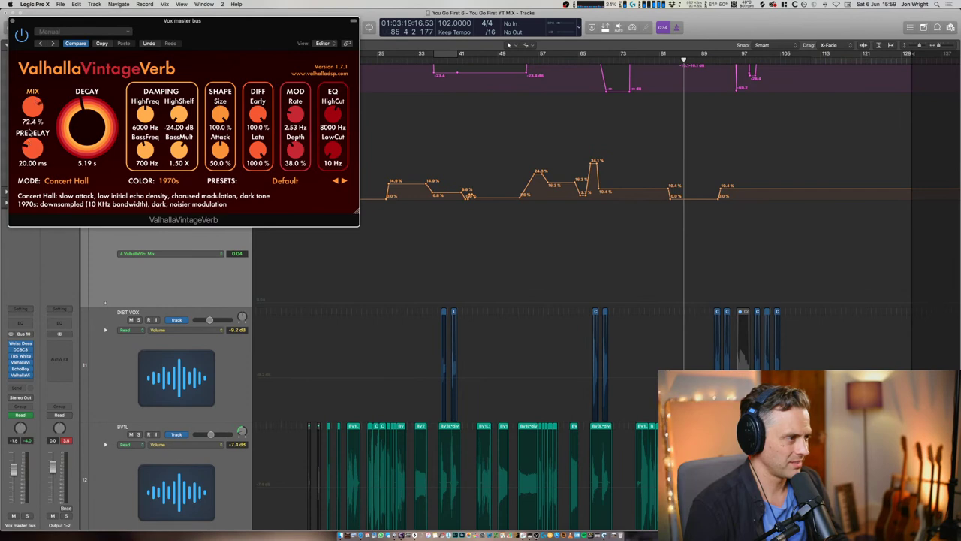
left_click(170, 181)
left_click(172, 209)
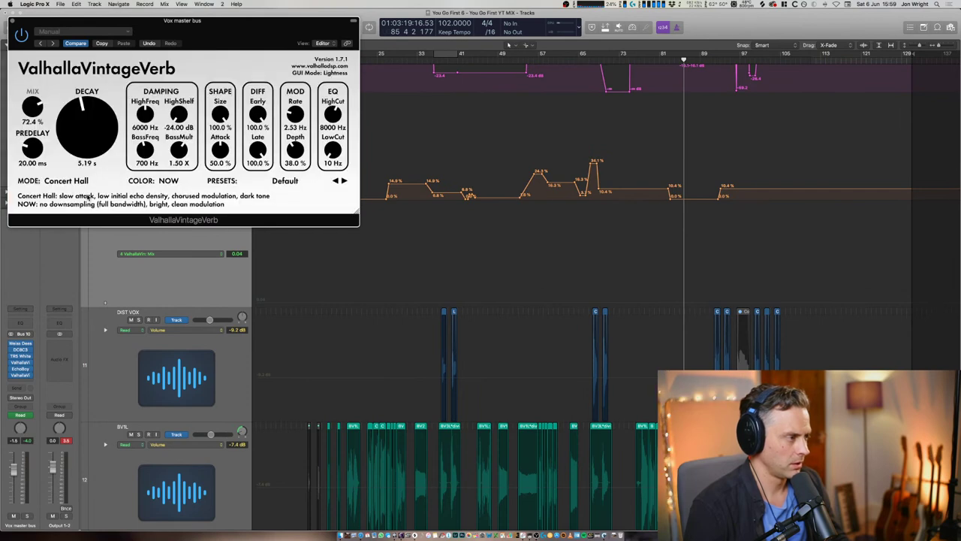
left_click(72, 182)
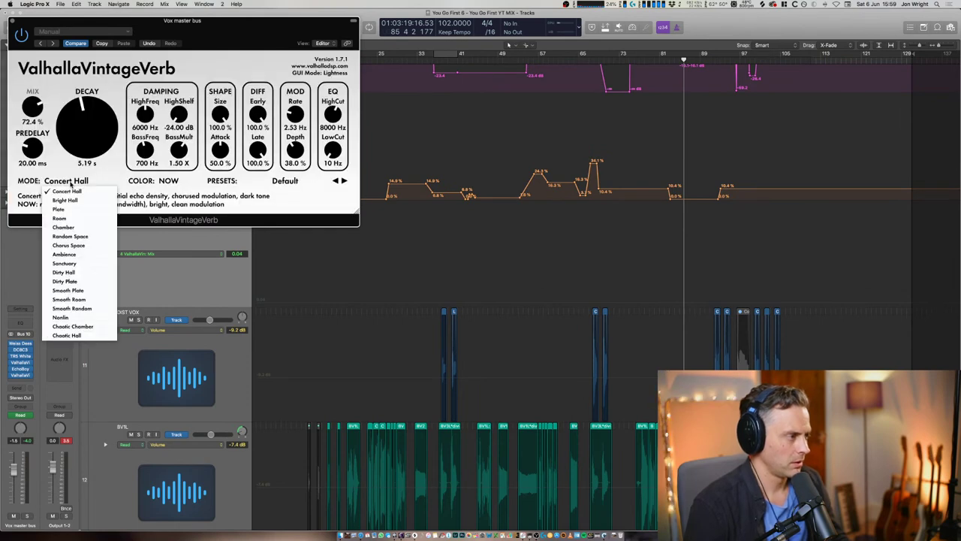
left_click(75, 254)
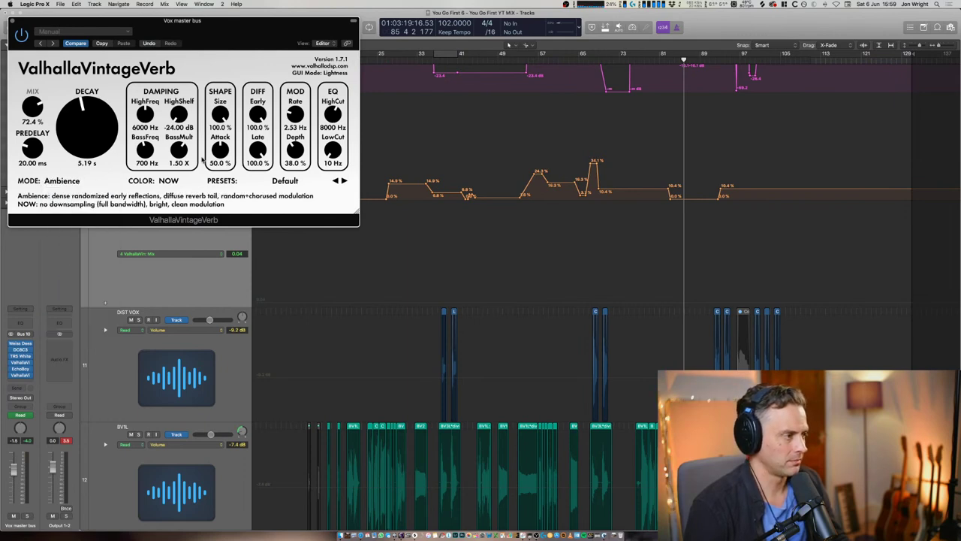
Step: During playback, lower the reverb's Mix to 11.2 % and Decay to 3.10 s, then replay from bar 82
key("space")
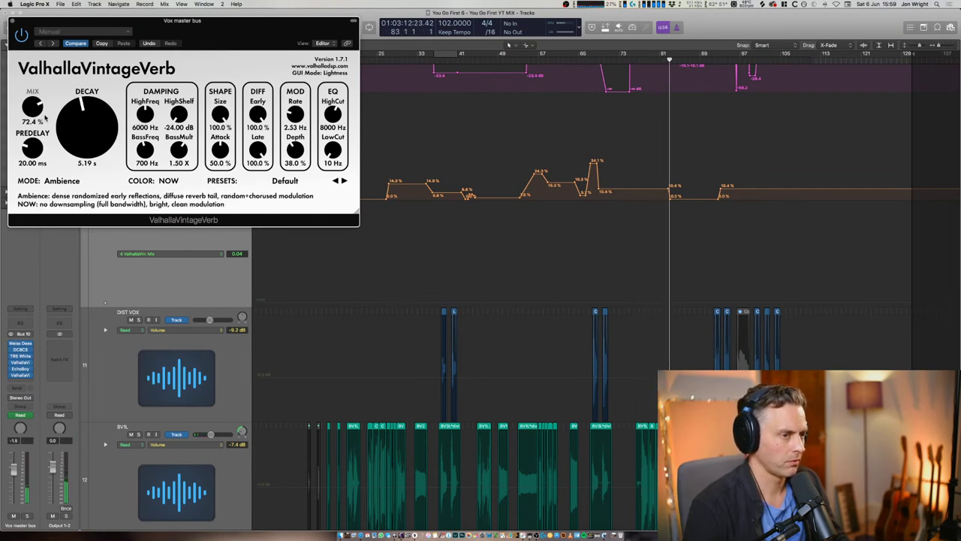
left_click_drag(35, 110, 27, 153)
left_click_drag(85, 120, 31, 120)
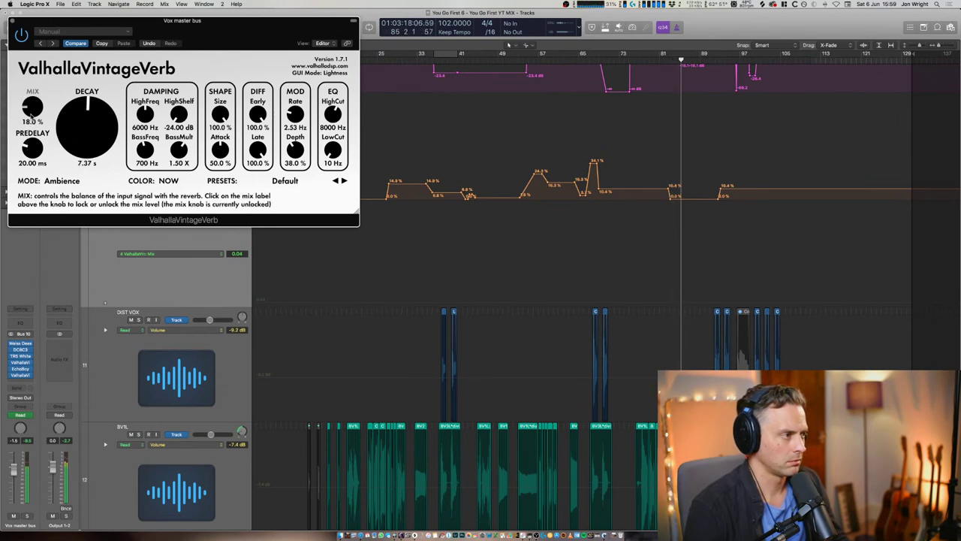
left_click_drag(75, 114, 73, 135)
key("shift+comma")
key("period")
key("period")
key("period")
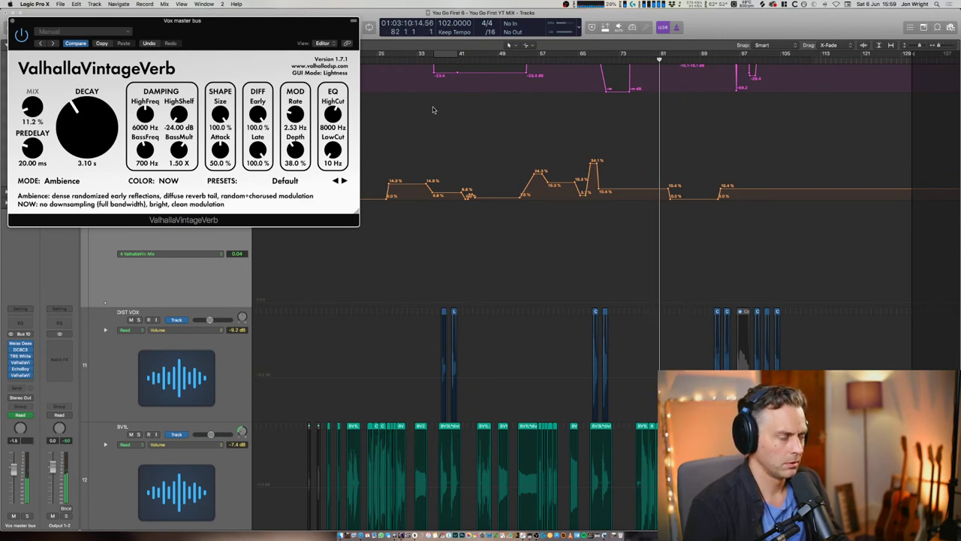
key("space")
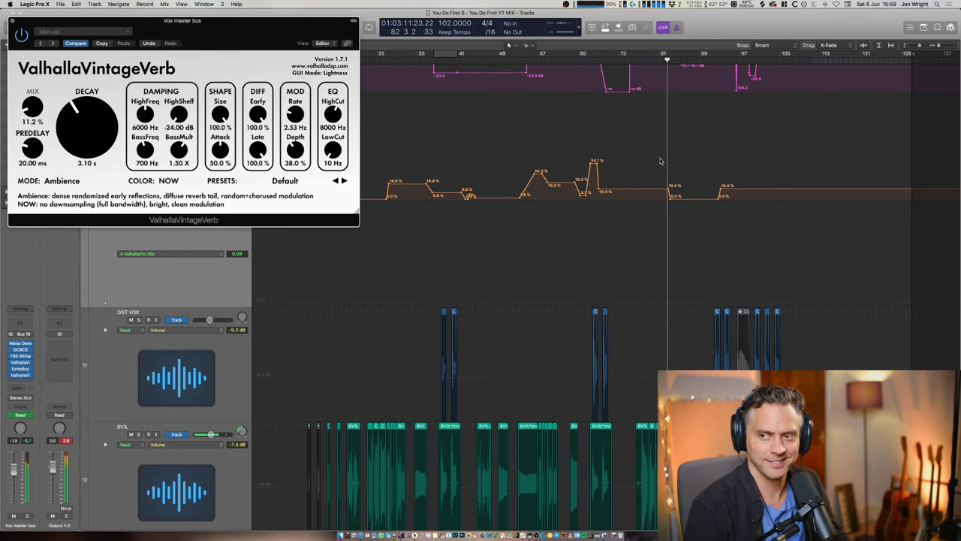
Step: Set the reverb's HighCut to 20000 Hz, LowCut to 530 Hz, Mix to 12.4 % and Decay to 2.21 s while listening
scroll(661, 160, "up", 5)
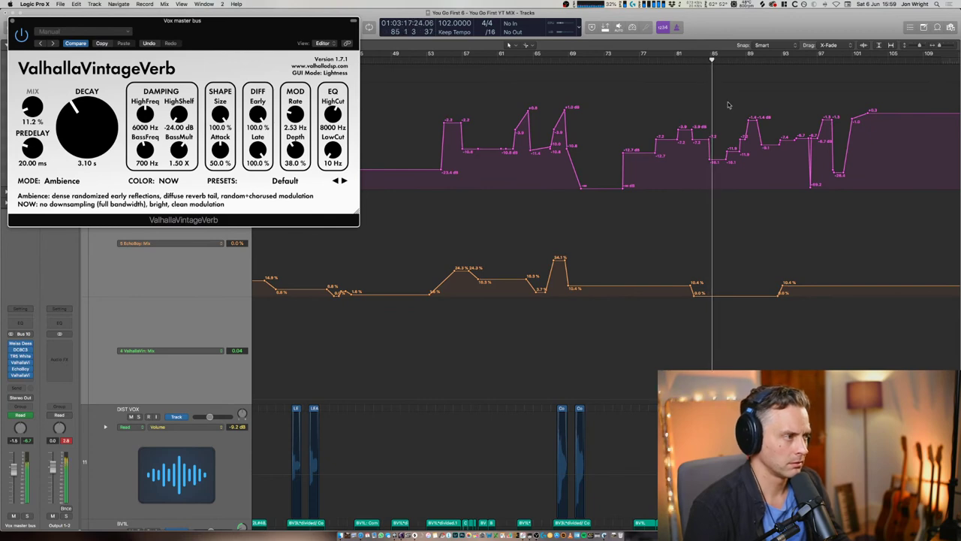
left_click_drag(334, 151, 325, 137)
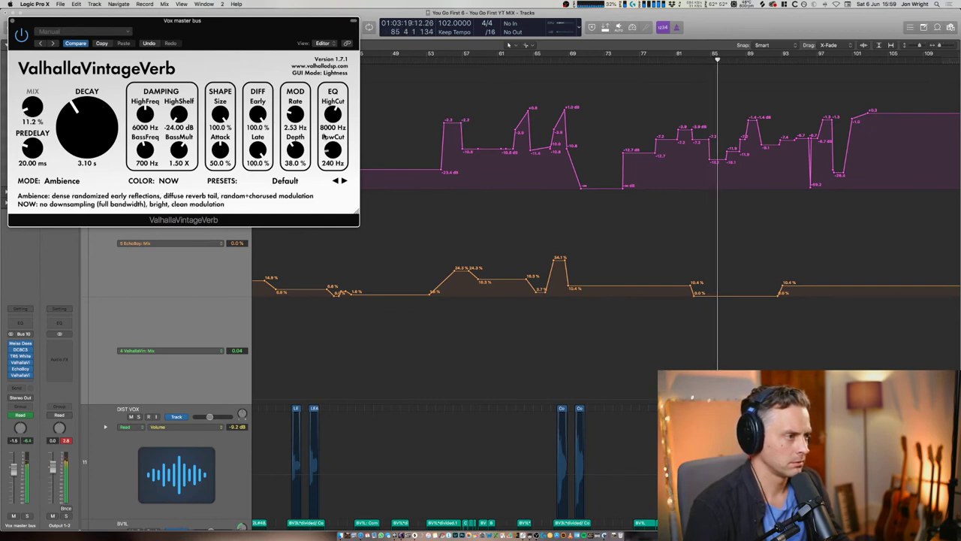
key("space")
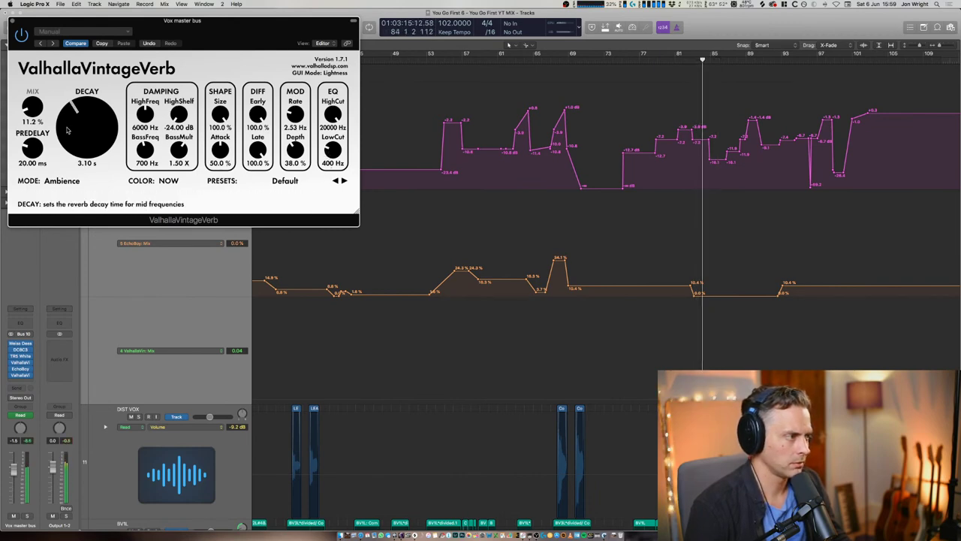
left_click_drag(68, 130, 35, 108)
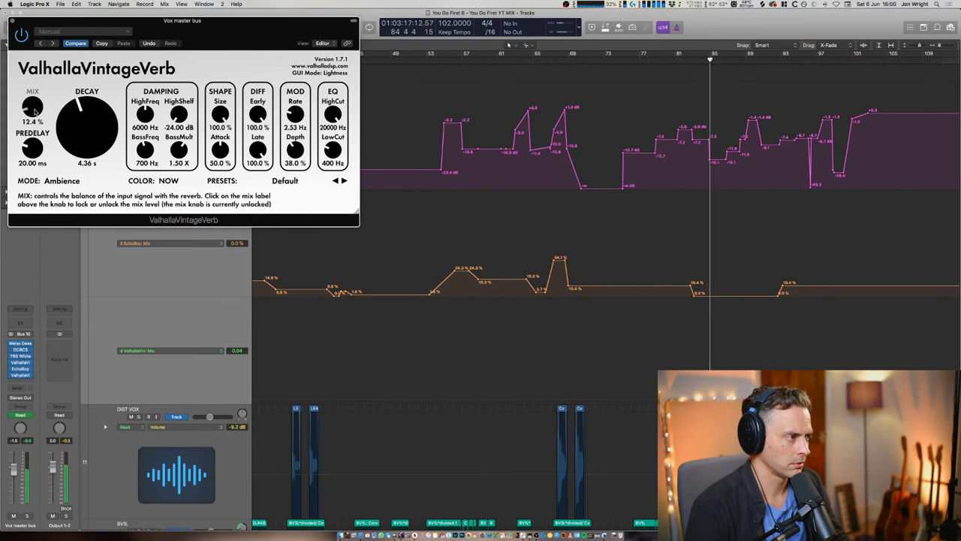
left_click_drag(335, 154, 335, 148)
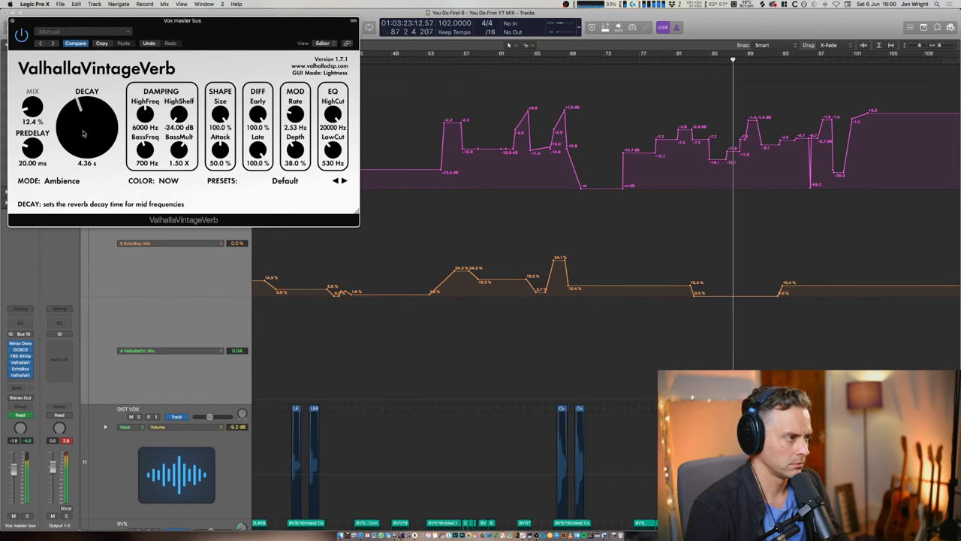
left_click_drag(86, 135, 86, 159)
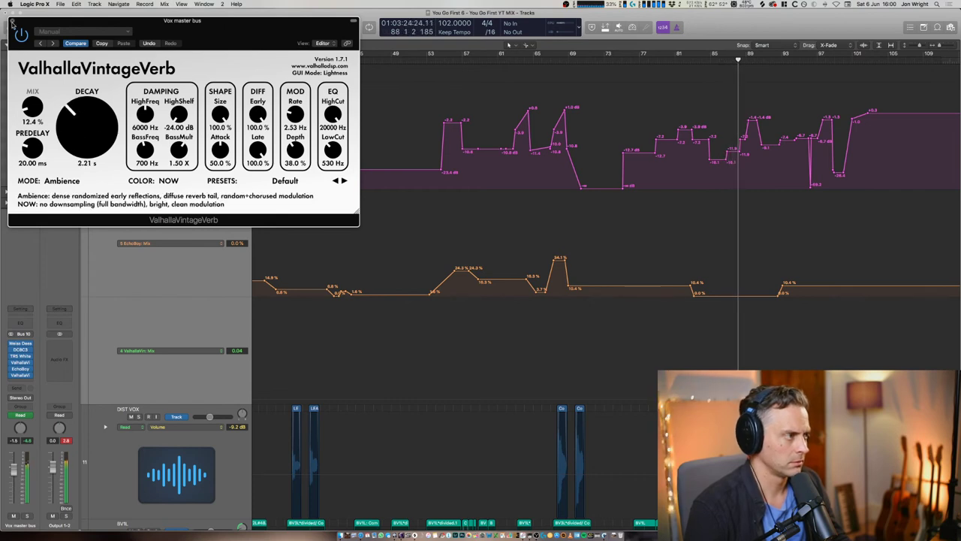
Step: Close the reverb window, solo the Vox master bus and listen again from bar 82
left_click(12, 22)
key("comma")
key("comma")
key("comma")
key("comma")
key("comma")
key("comma")
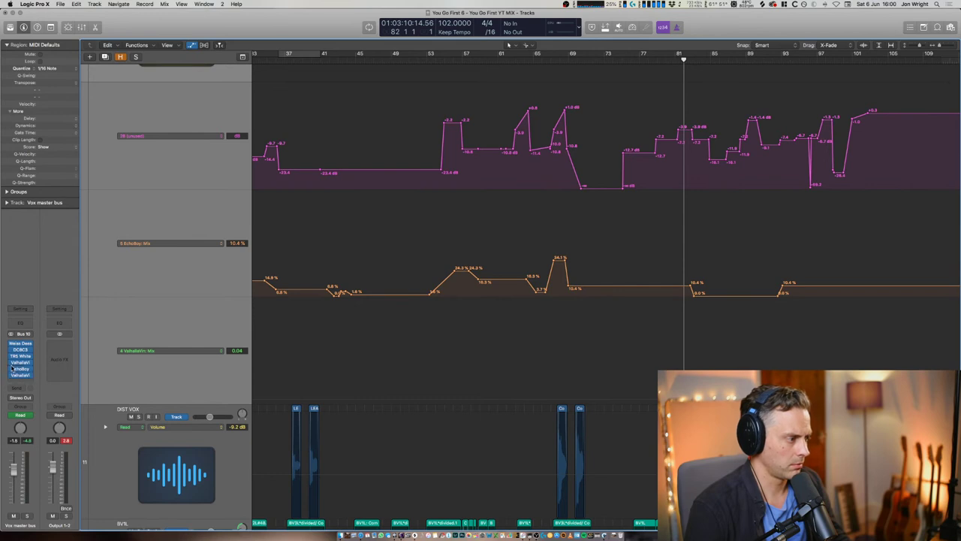
scroll(164, 315, "up", 5)
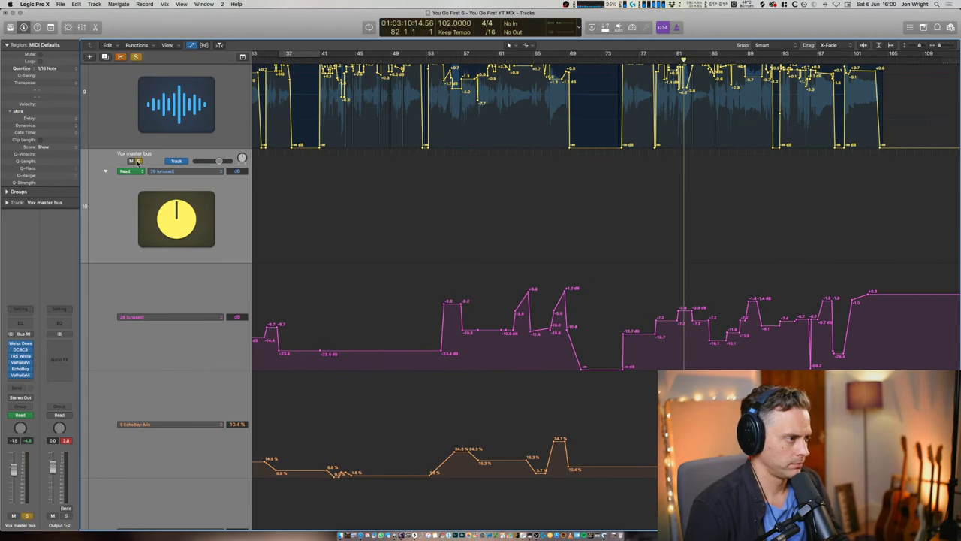
scroll(263, 268, "down", 6)
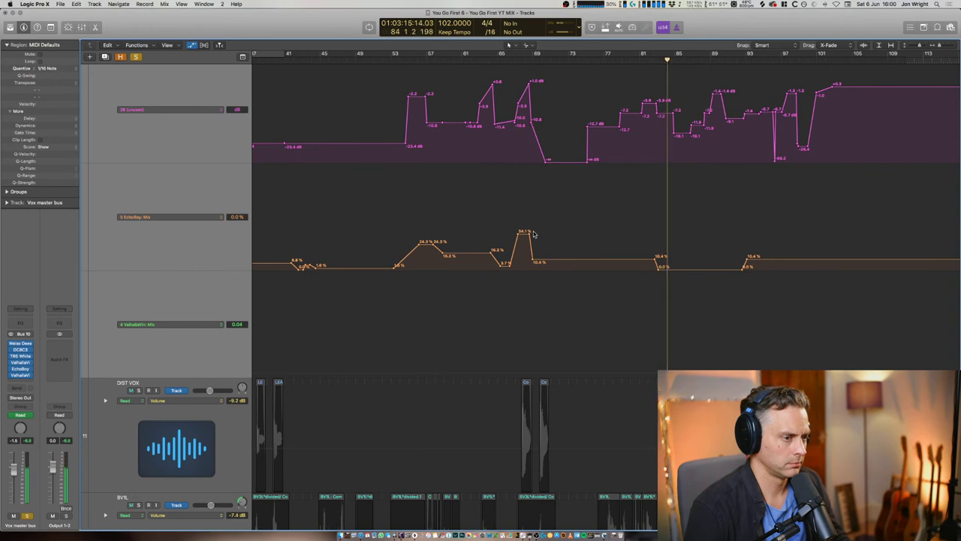
Step: Reopen the new ValhallaVintageVerb, set its Predelay to 7.30 ms and change its Mode to Smooth Plate
left_click(17, 375)
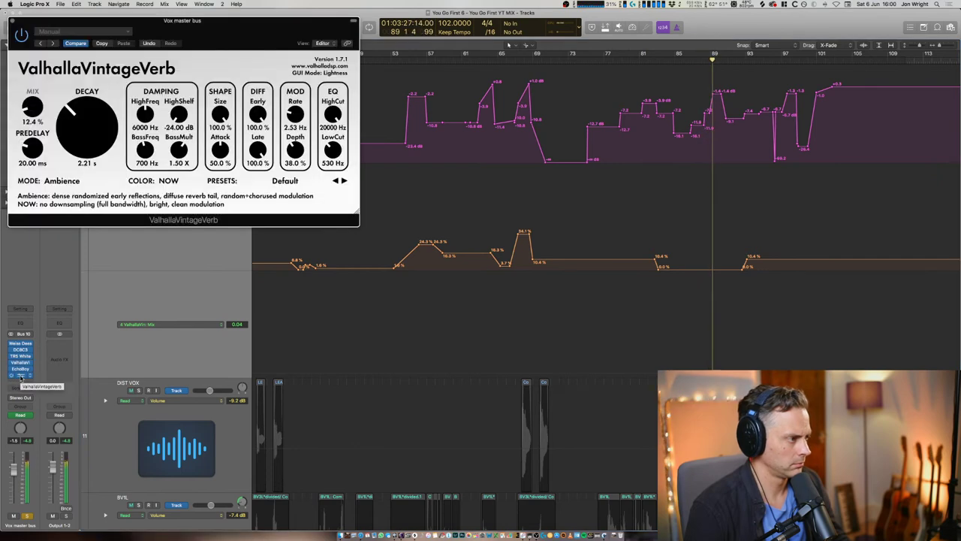
left_click_drag(33, 149, 34, 166)
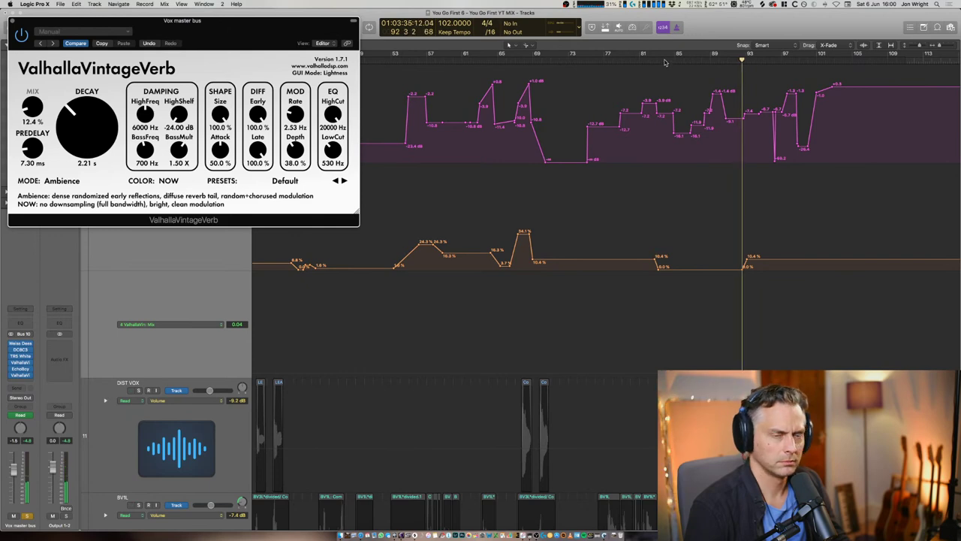
left_click(63, 183)
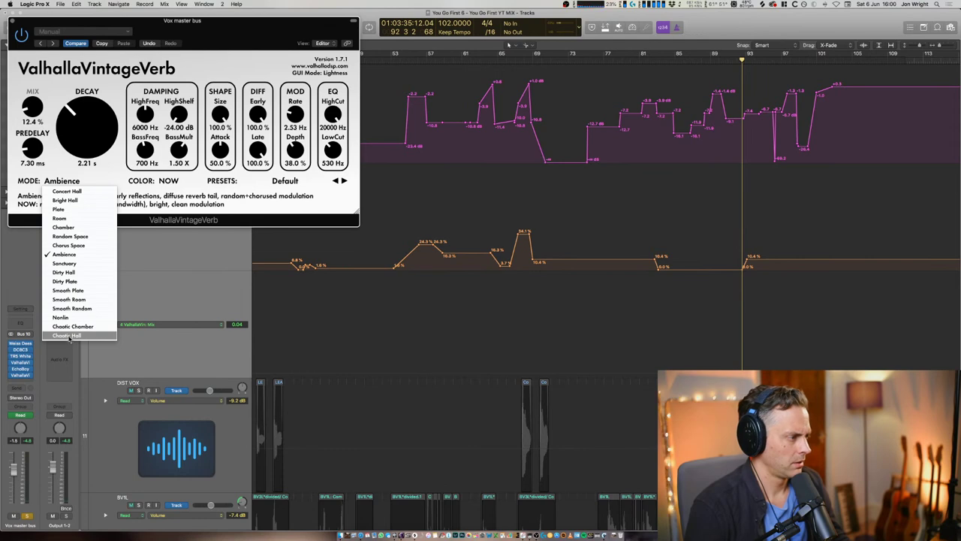
left_click(66, 290)
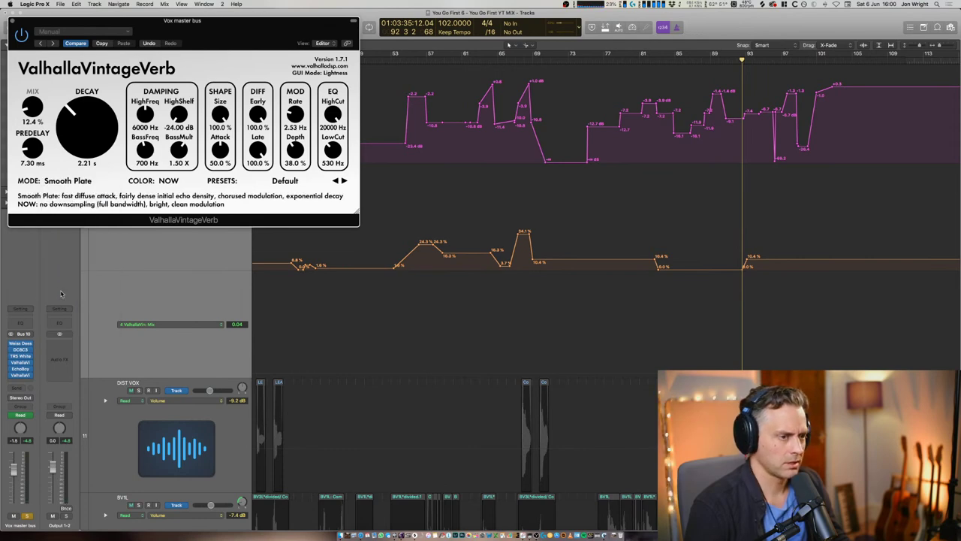
Step: Replay the soloed vocals, raise the reverb's Decay to 4.76 s and Mix to 19.6 %, and close its window
key("space")
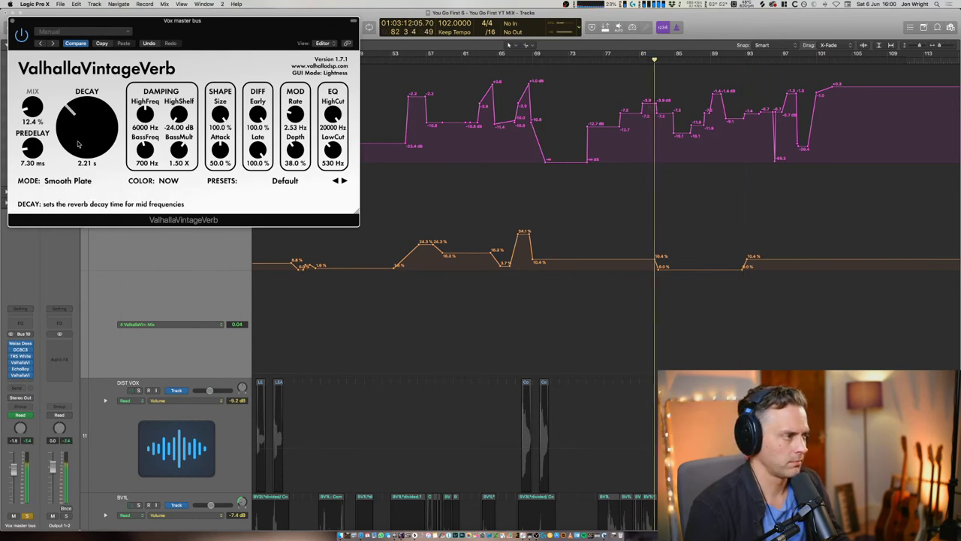
left_click_drag(78, 144, 30, 109)
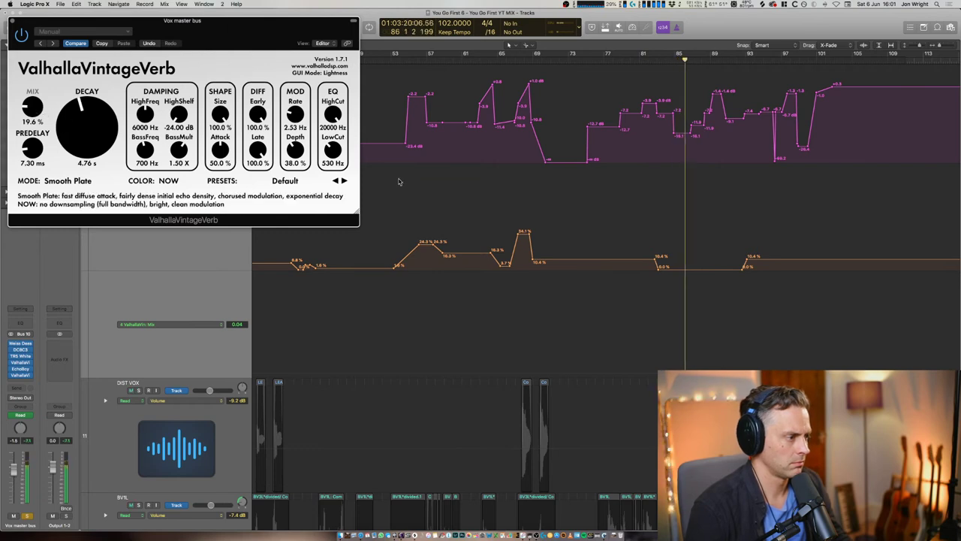
left_click(12, 21)
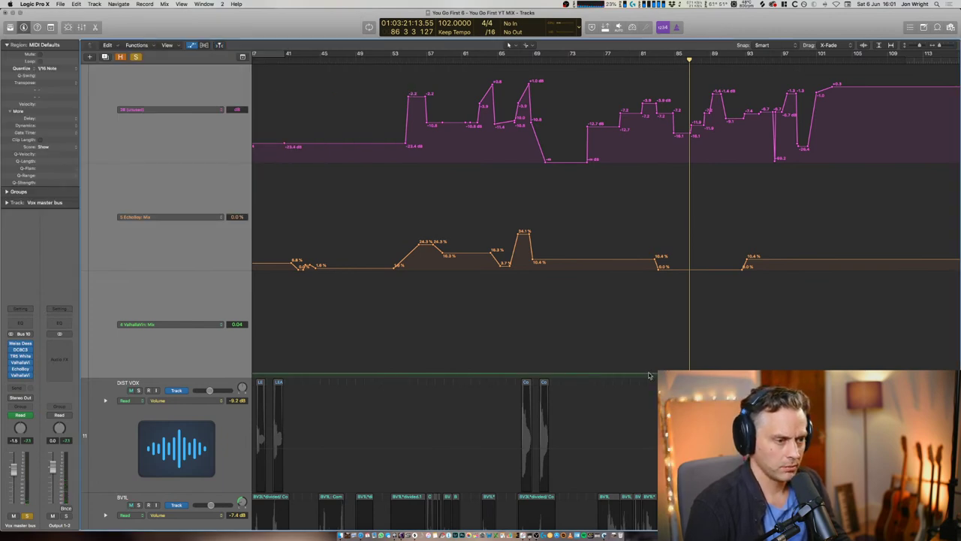
Step: Ramp ValhallaVin Mix from 0.00 to about 0.06 between bars 82 and 83 and audition it with the Vox master bus unsoloed
left_click_drag(651, 374, 650, 377)
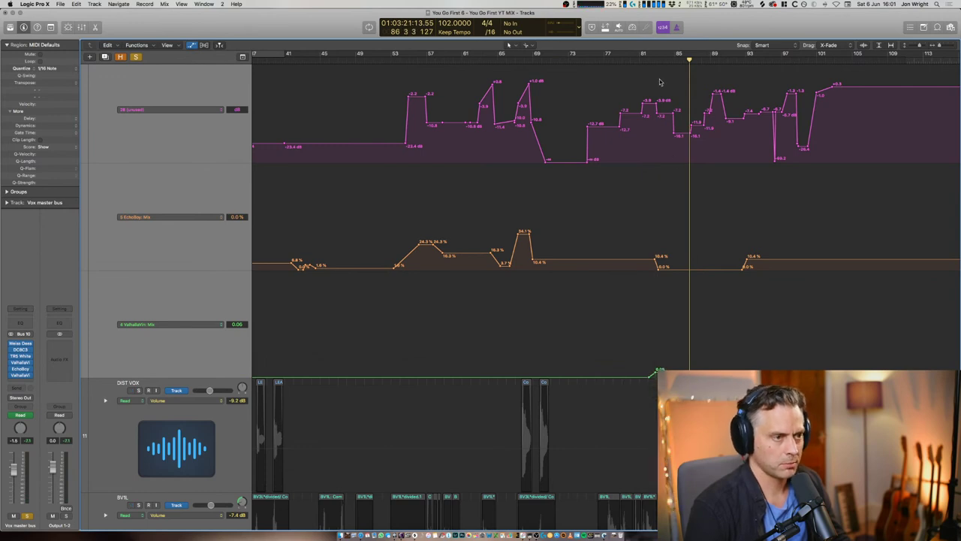
left_click(646, 60)
key("super+Right")
key("super+Right")
key("super+Right")
key("super+Right")
key("super+Right")
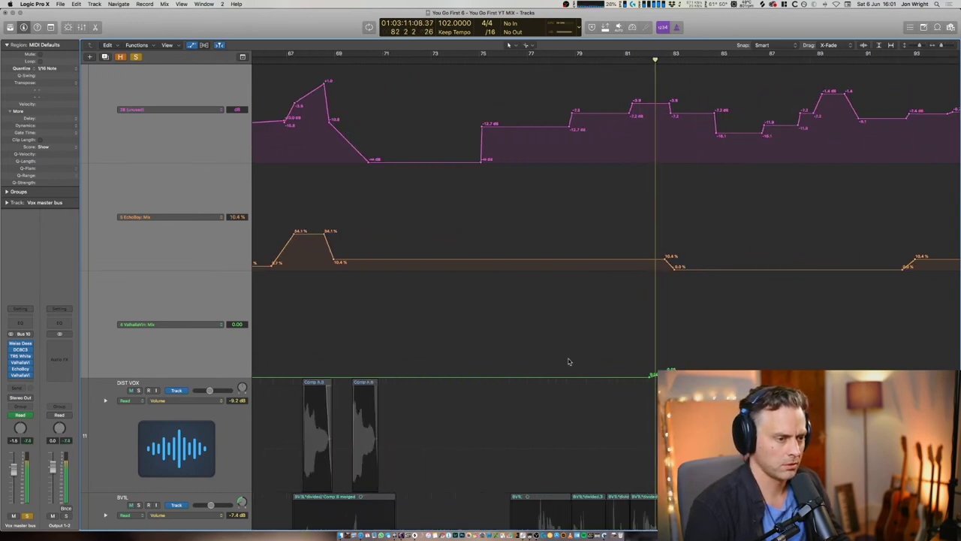
left_click(27, 516)
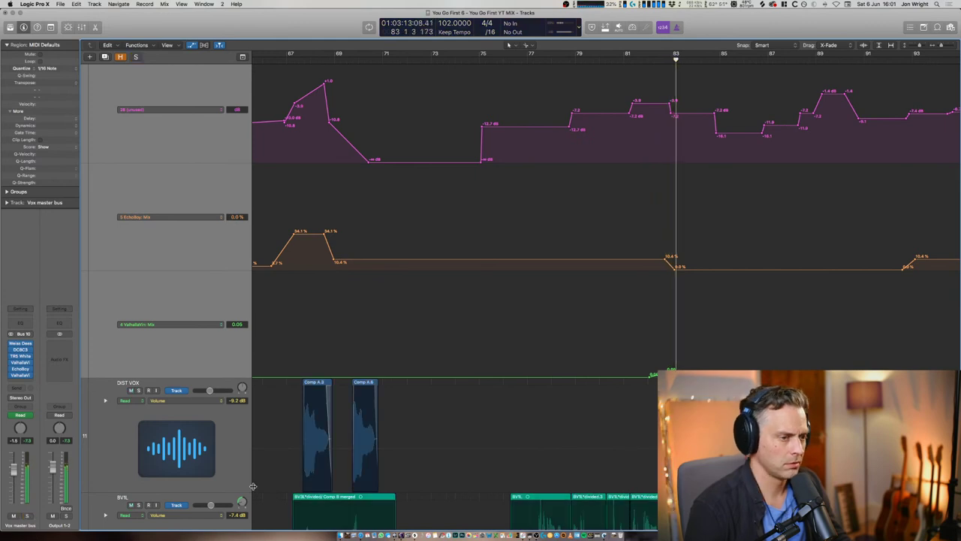
Step: Replay from bar 81 and raise the ValhallaVin Mix automation after the bar 82 ramp to 0.10
key("comma")
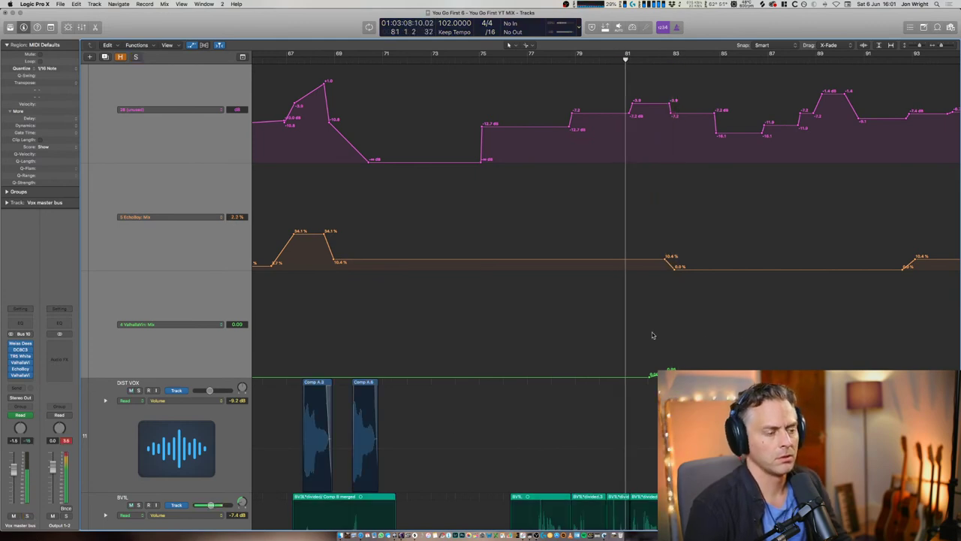
scroll(652, 335, "right", 5)
scroll(630, 338, "right", 5)
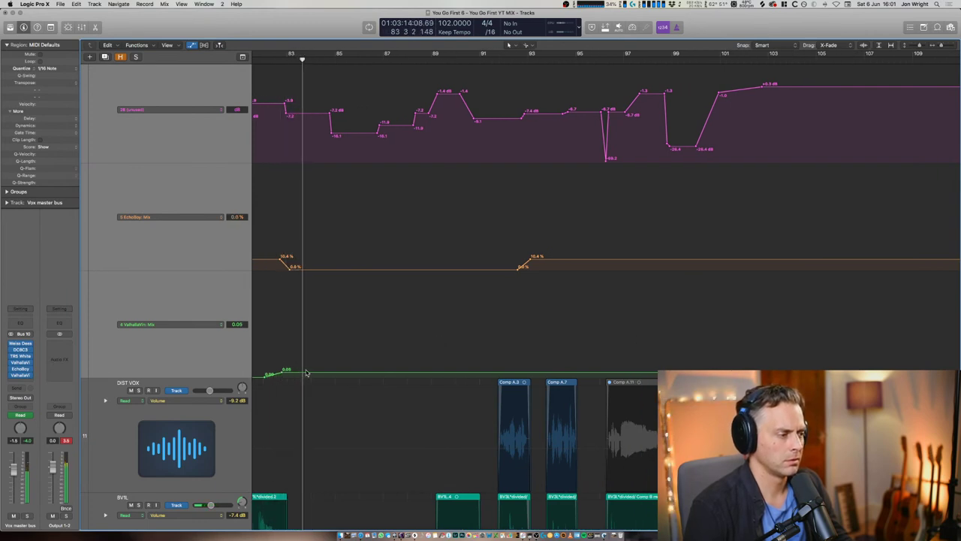
left_click_drag(307, 372, 306, 368)
scroll(331, 368, "down", 3)
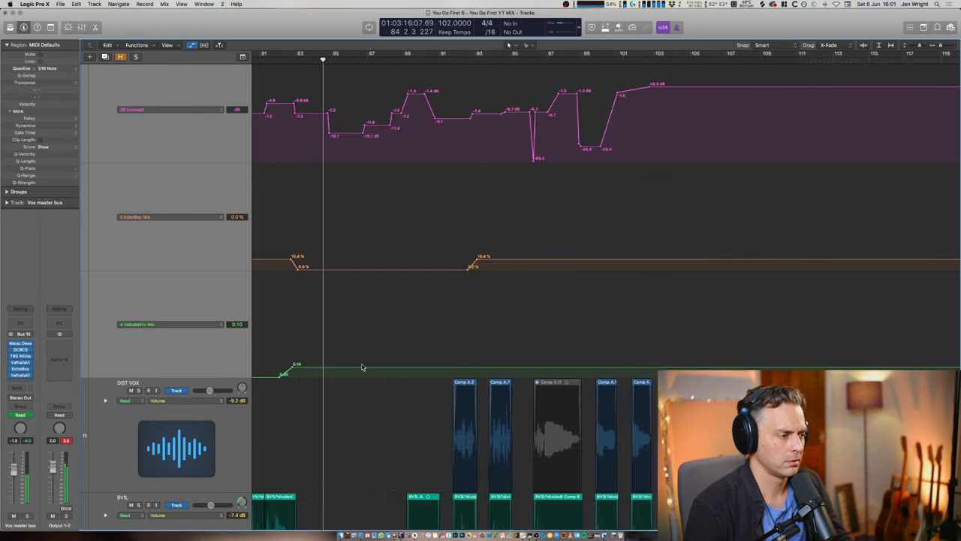
scroll(353, 367, "up", 1)
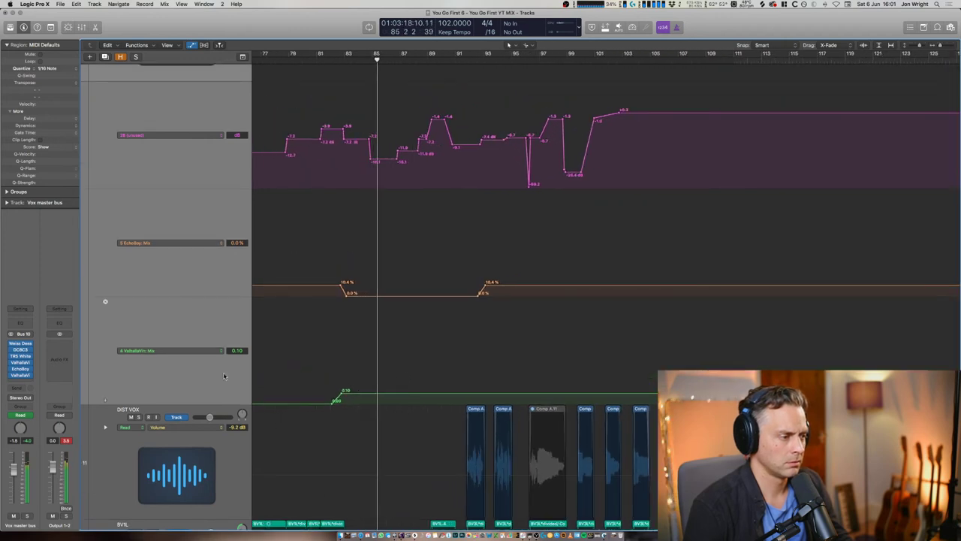
Step: Reshape the ValhallaVin Mix automation to hold 0.08 until bar 86, dip near bar 88 and continue at 0.06 from bar 89
left_click_drag(377, 398, 440, 398)
left_click(389, 396)
left_click(408, 396)
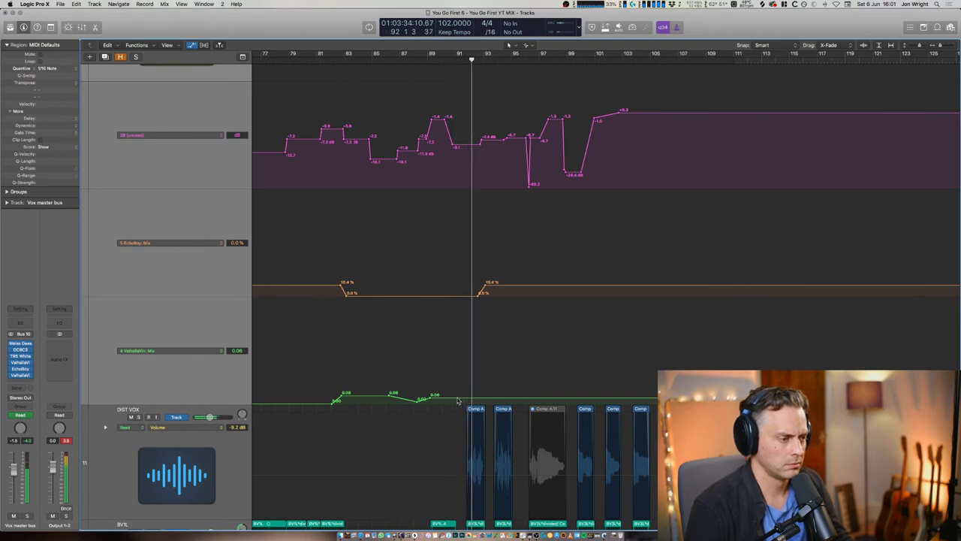
scroll(458, 390, "down", 10)
scroll(465, 375, "up", 8)
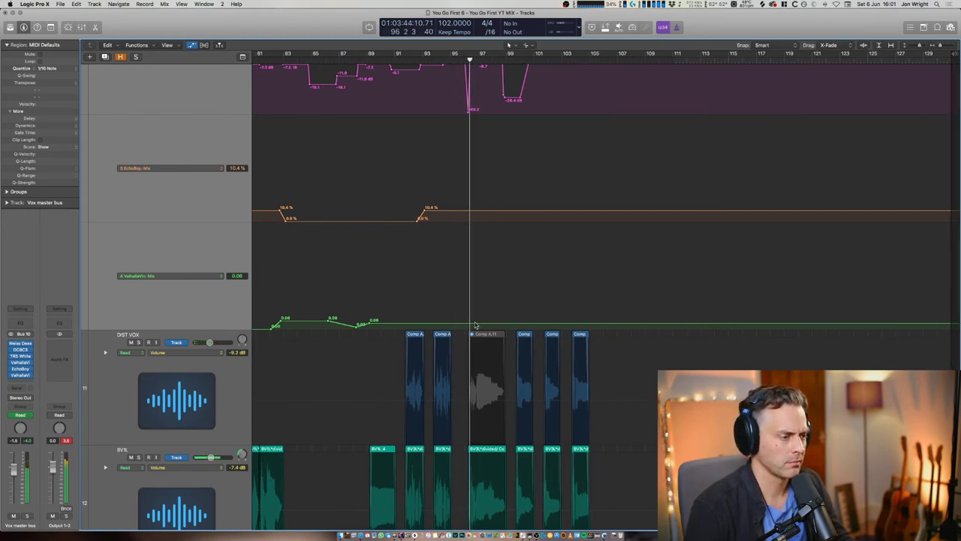
Step: On the Vox master bus, raise the ValhallaVin mix automation to 0.10 and the EchoBoy mix to about 21.5 % from around bar 100
scroll(476, 324, "down", 3)
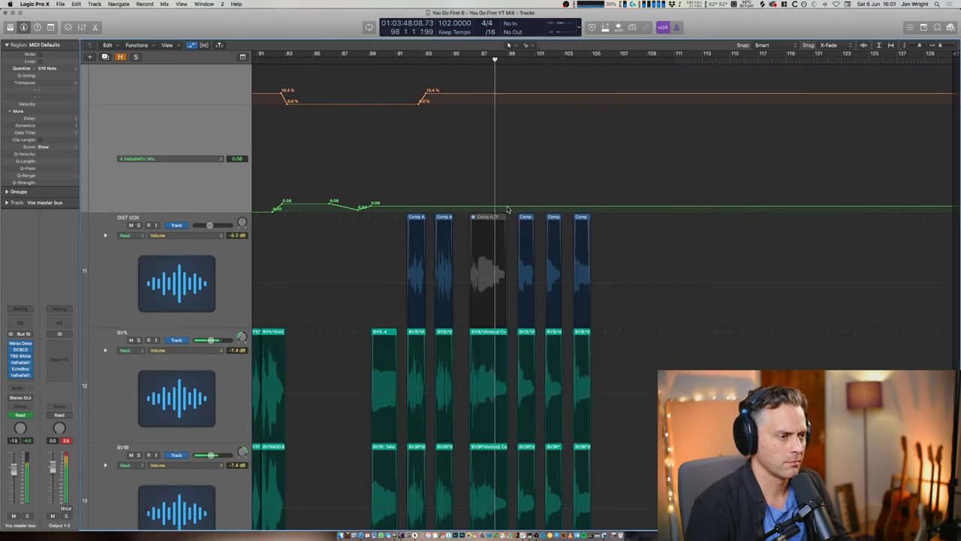
left_click_drag(532, 206, 533, 203)
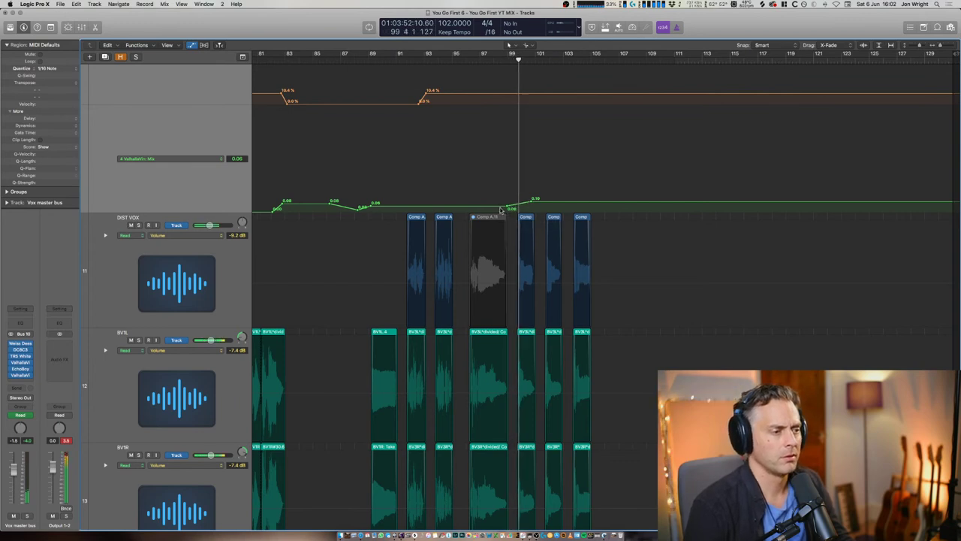
scroll(501, 200, "up", 1)
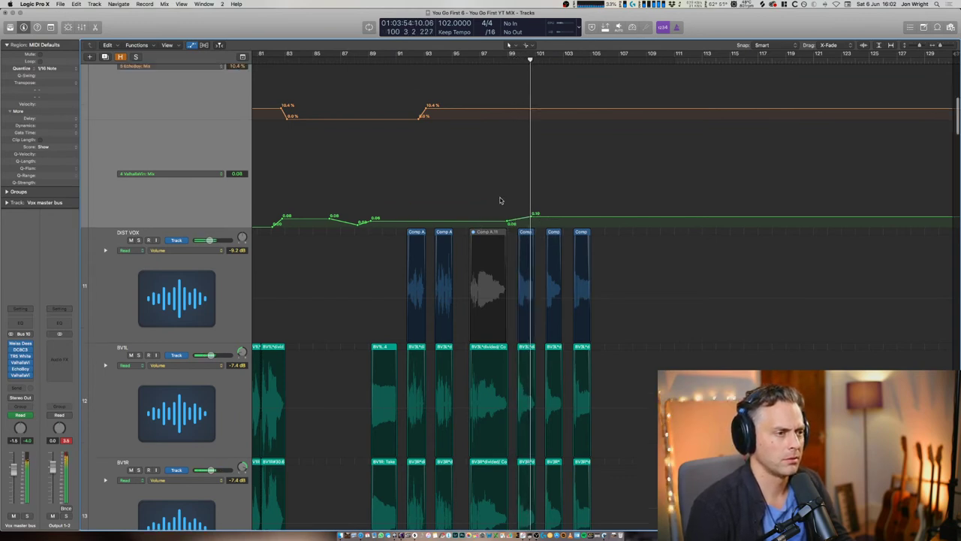
scroll(501, 201, "up", 4)
left_click(532, 222)
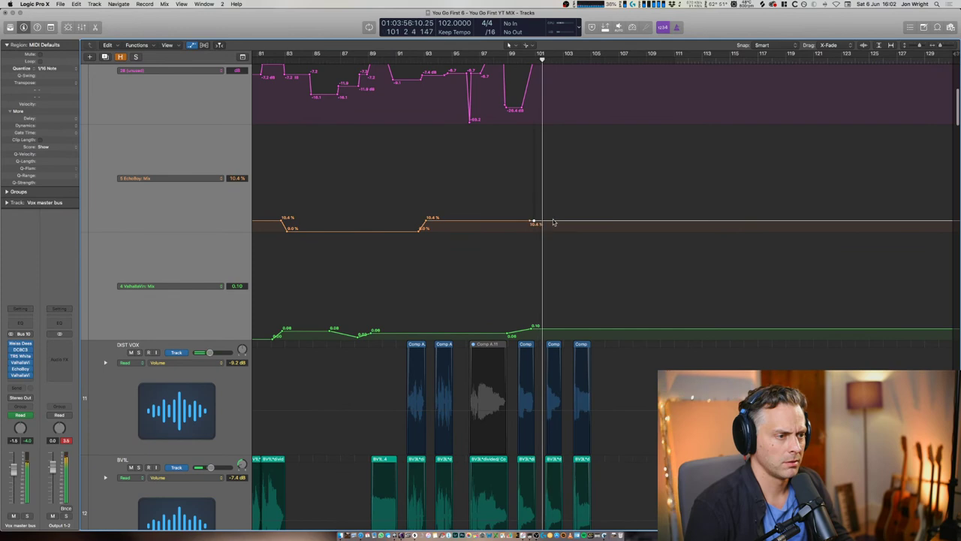
left_click_drag(553, 222, 554, 207)
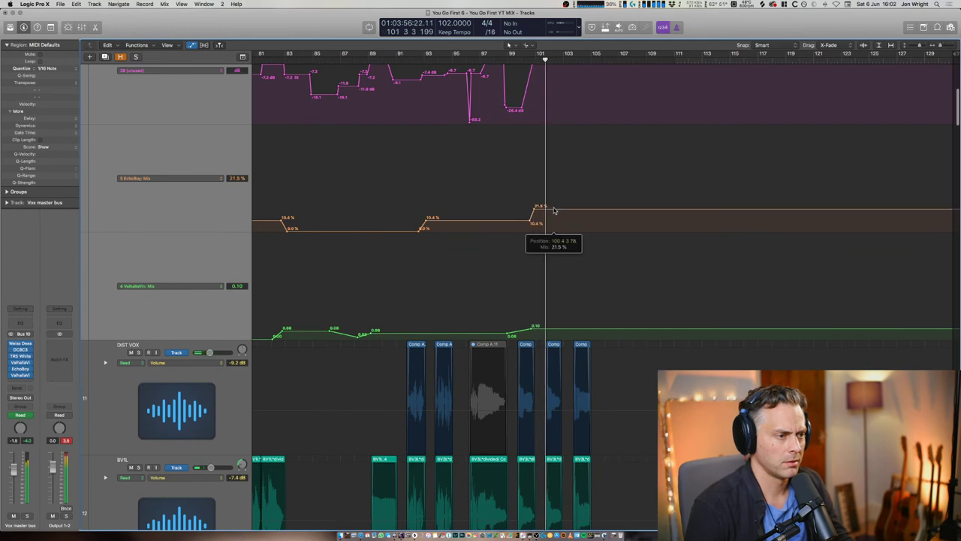
Step: Replay the ending from around bar 100 and raise the EchoBoy mix automation there to 27.8 %
left_click(521, 60)
key("super+Right")
key("super+Right")
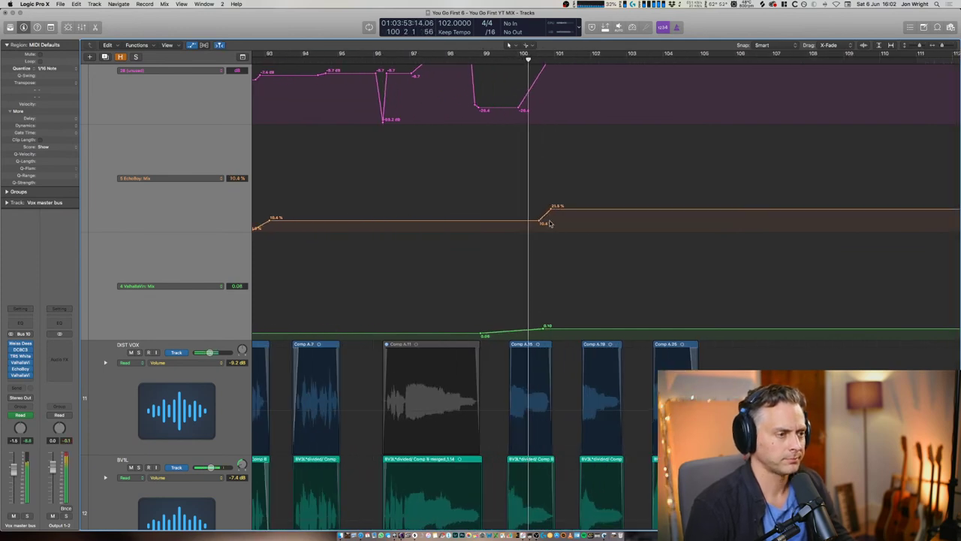
left_click_drag(540, 221, 576, 202)
key("super+Left")
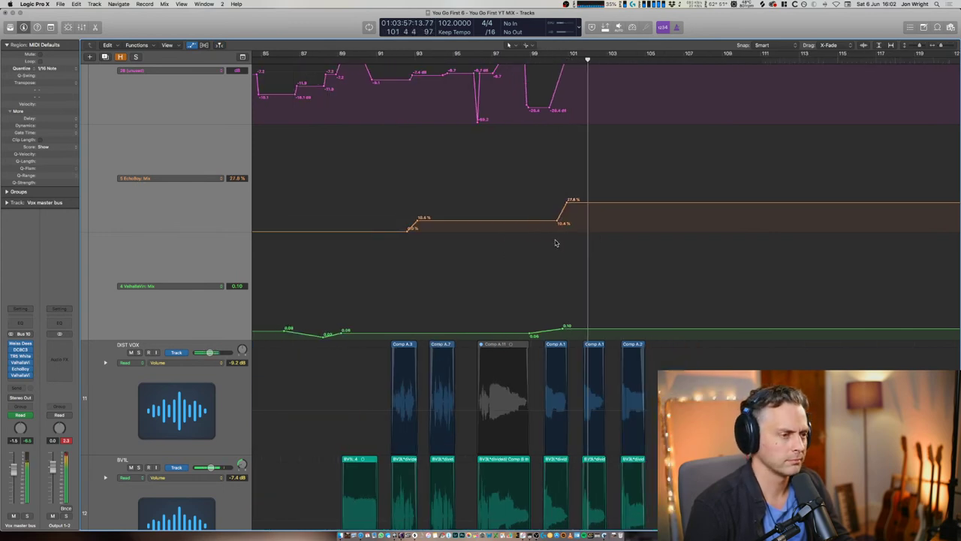
key("super+Right")
key("super+Right")
key("super+Left")
key("super+Left")
key("super+Left")
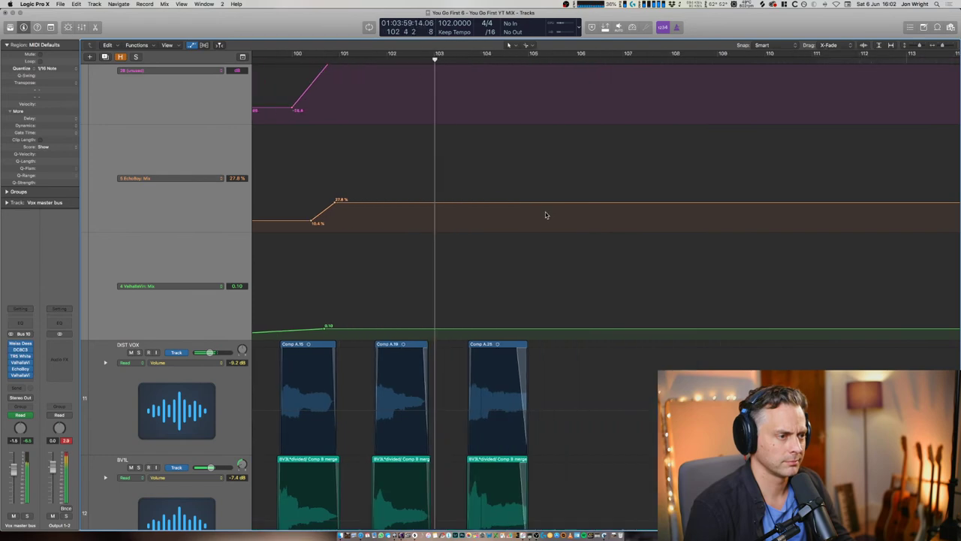
key("super+Up")
key("super+Up")
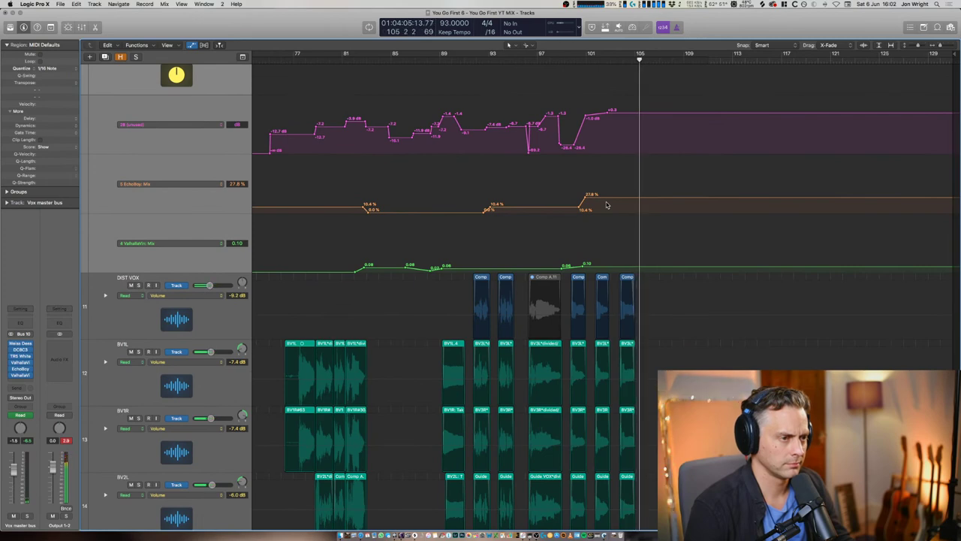
Step: Fade the second Tambo OH track's volume automation from +0.7 dB down to −∞ dB at about bar 105
scroll(607, 204, "down", 20)
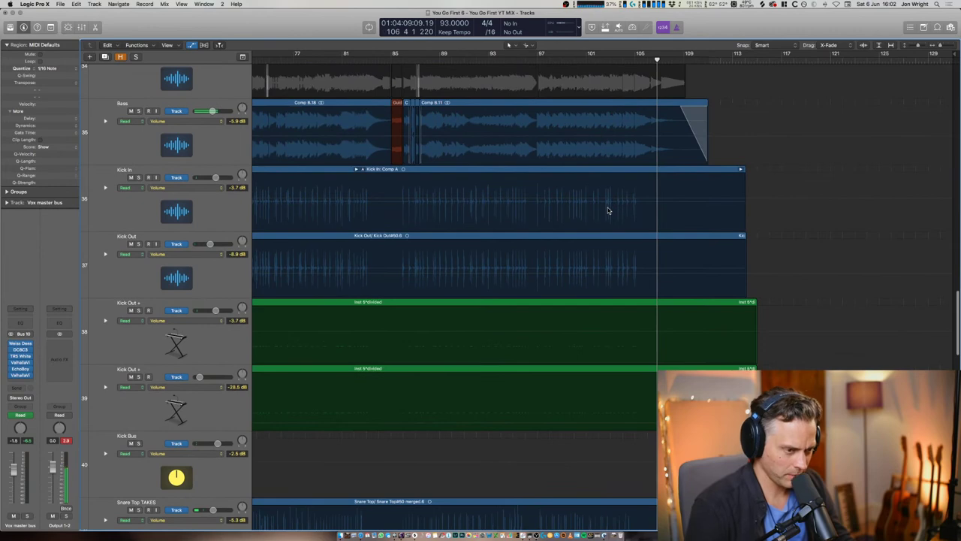
scroll(670, 281, "down", 3)
scroll(671, 280, "down", 5)
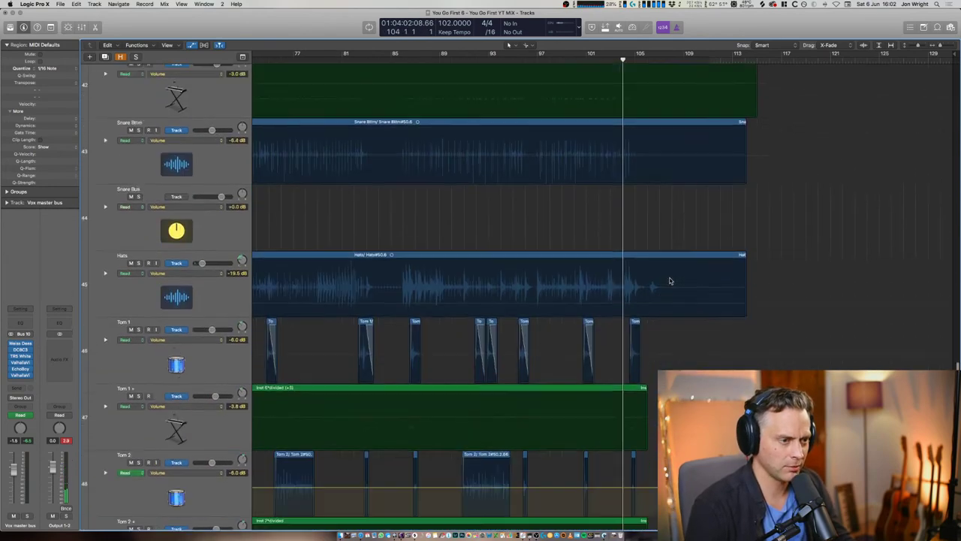
scroll(671, 281, "down", 9)
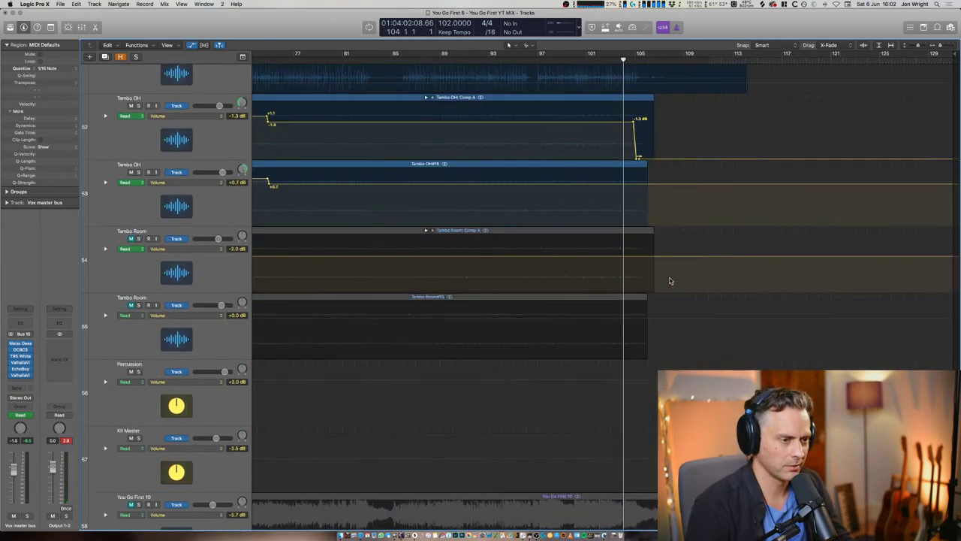
key("space")
key("super+Right")
key("super+Right")
key("super+Right")
key("super+Right")
key("super+Right")
key("super+Right")
scroll(667, 279, "right", 3)
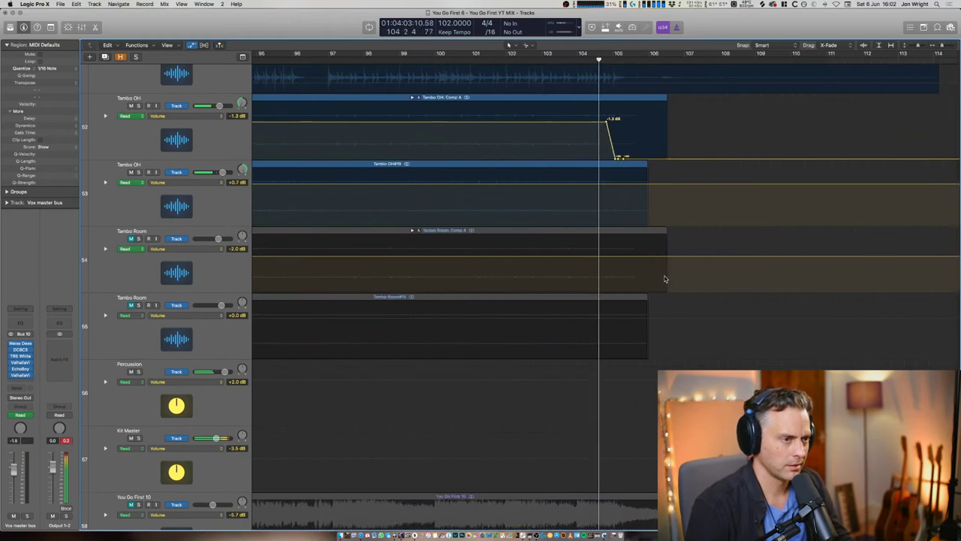
scroll(608, 269, "up", 5)
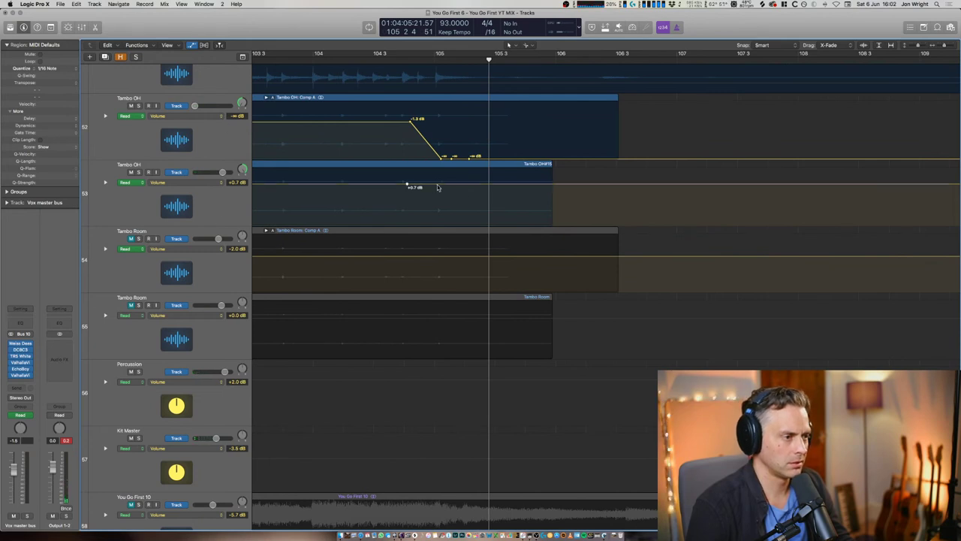
left_click_drag(443, 186, 442, 255)
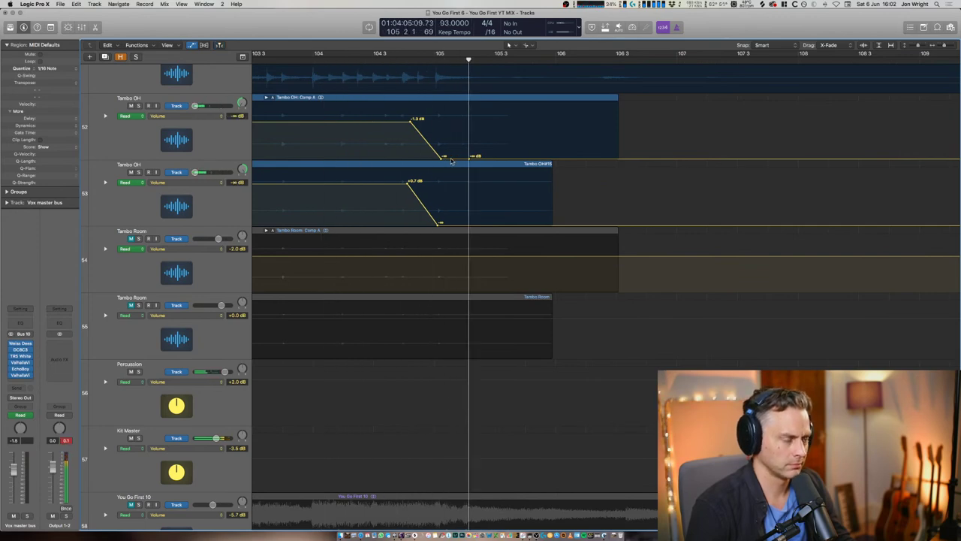
Step: Raise the drum OH track's volume automation to −0.2 dB just before bar 105
scroll(439, 168, "up", 4)
scroll(210, 181, "up", 1)
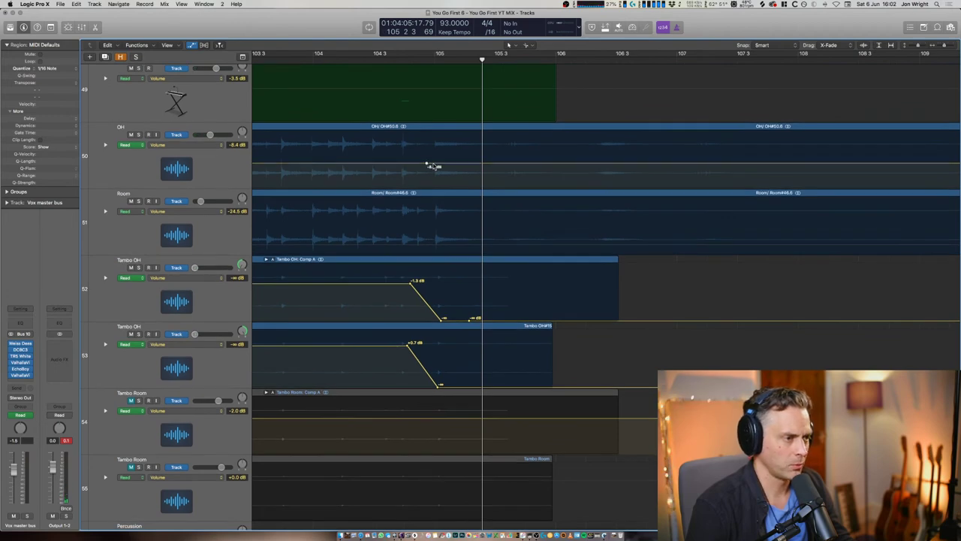
left_click_drag(451, 164, 452, 146)
key("comma")
key("comma")
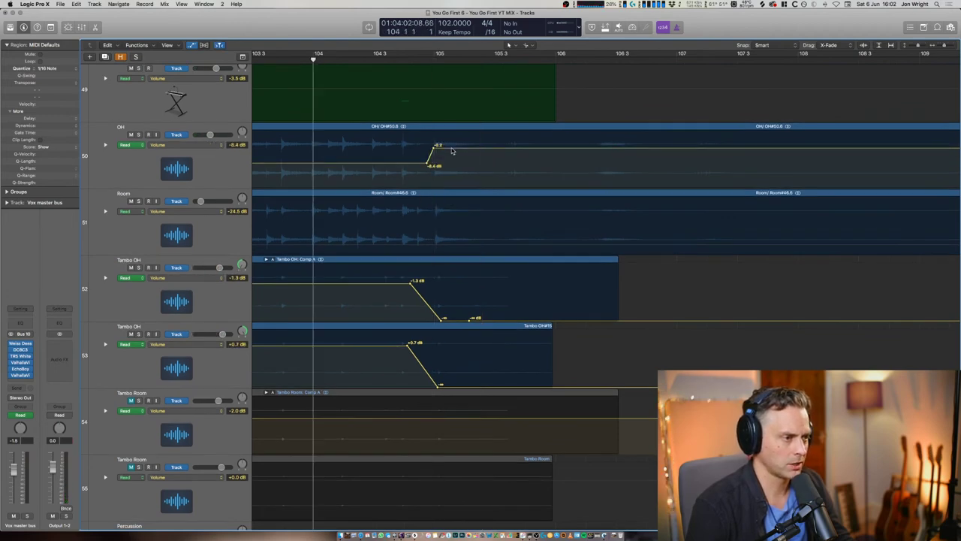
Step: Replay the ending and shift the start point of the OH volume ramp closer to bar 105 to steepen the rise
key("space")
key("super+Right")
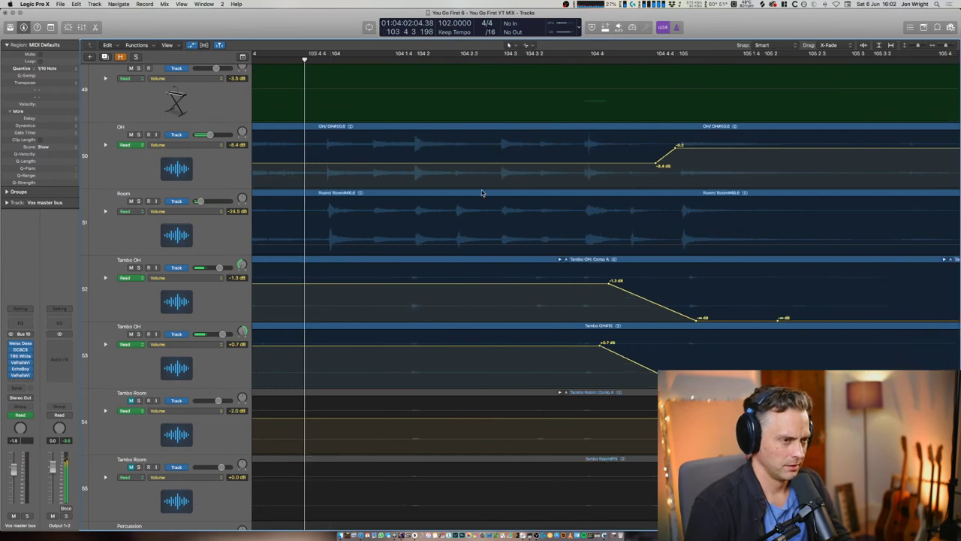
scroll(482, 193, "right", 3)
left_click_drag(473, 163, 486, 163)
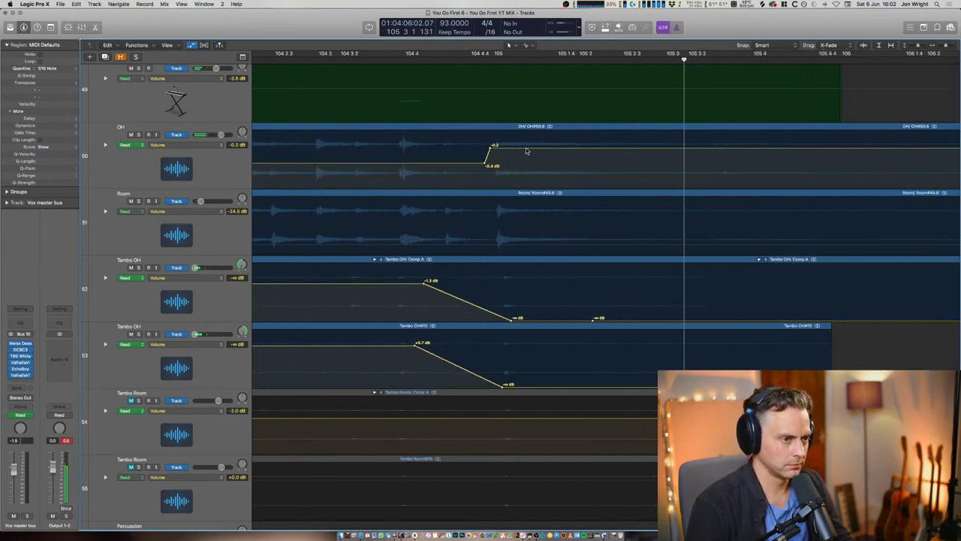
Step: Raise the AC L acoustic guitar's volume automation to +0.0 dB just before bar 105
scroll(526, 151, "down", 6)
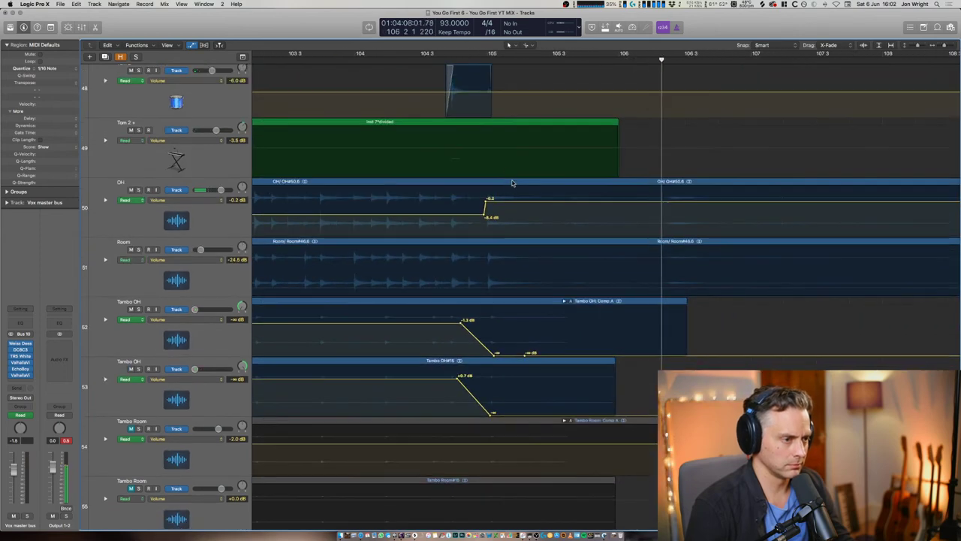
scroll(513, 182, "up", 10)
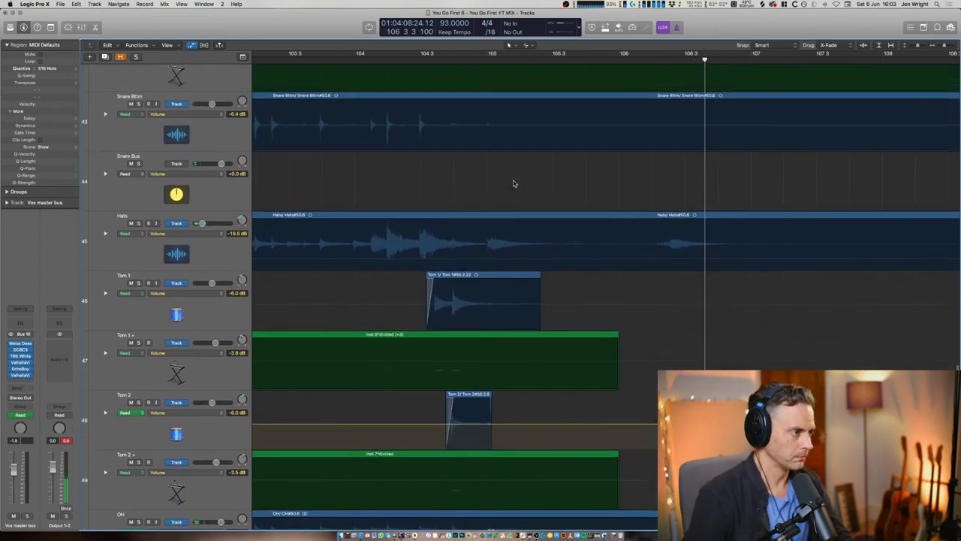
key("space")
scroll(513, 182, "up", 20)
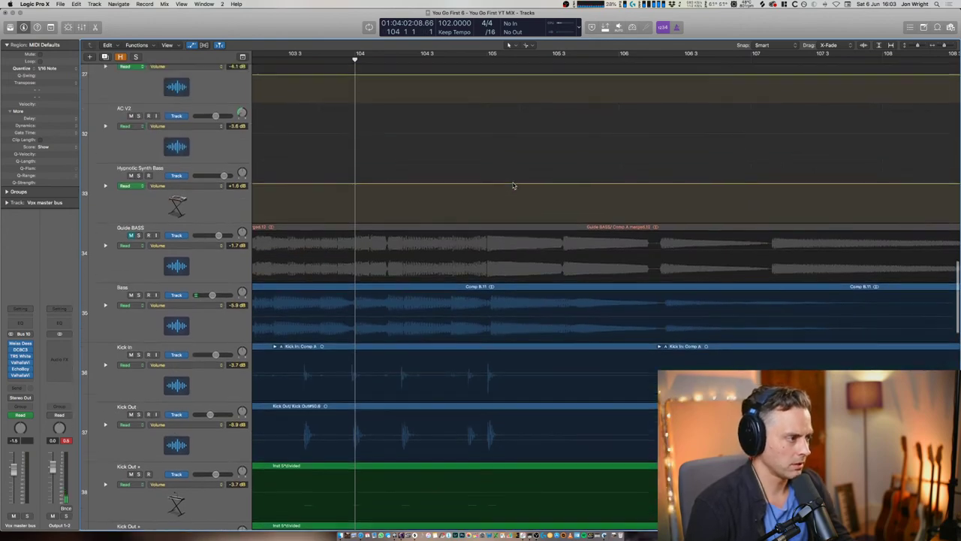
scroll(512, 184, "up", 15)
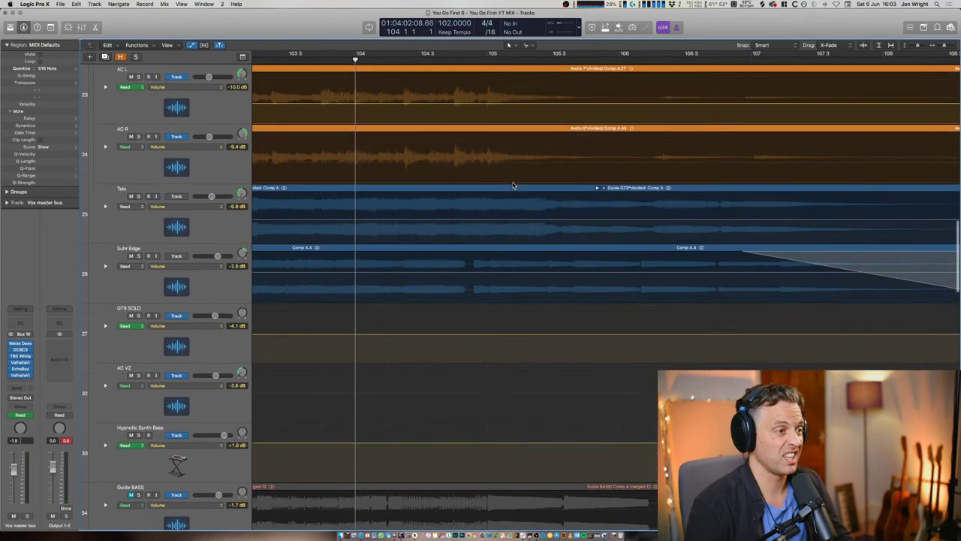
scroll(513, 186, "up", 4)
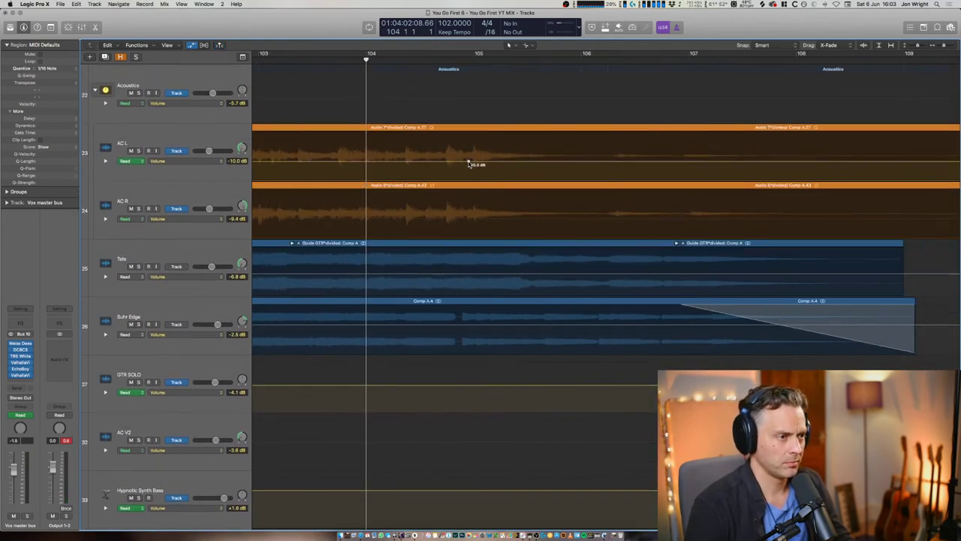
key("space")
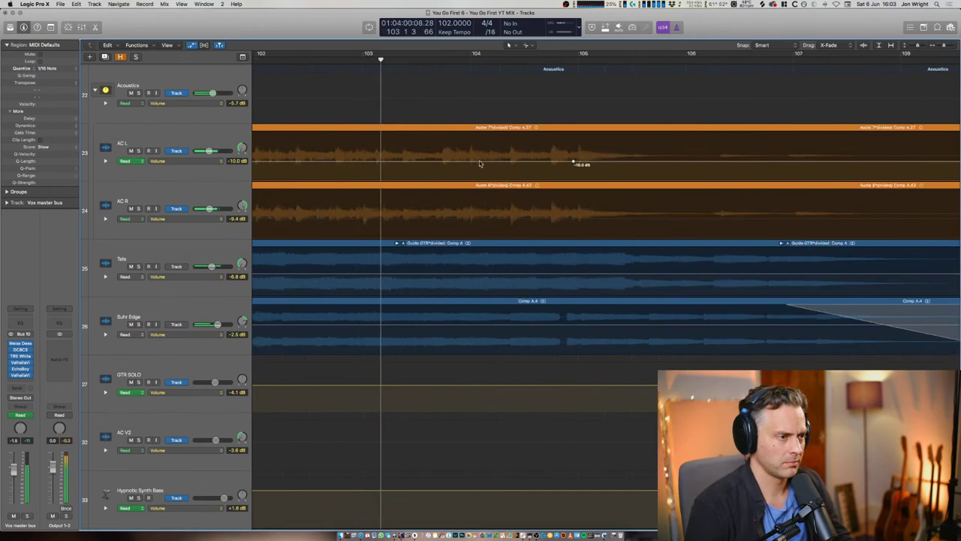
left_click_drag(388, 163, 402, 147)
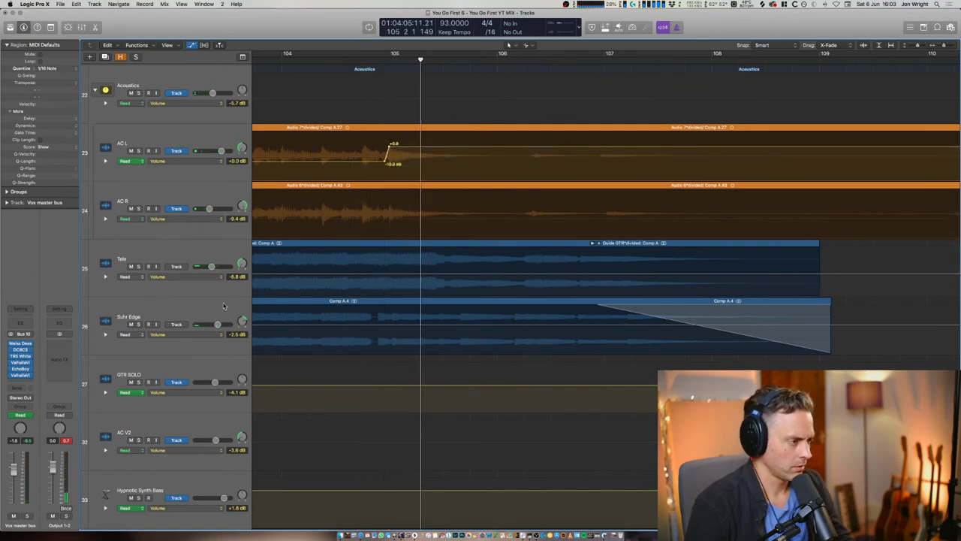
Step: Raise the Suhr Edge guitar's volume automation to +1.0 dB just before bar 105, and rewind to check it
left_click(378, 325)
left_click_drag(413, 324, 414, 319)
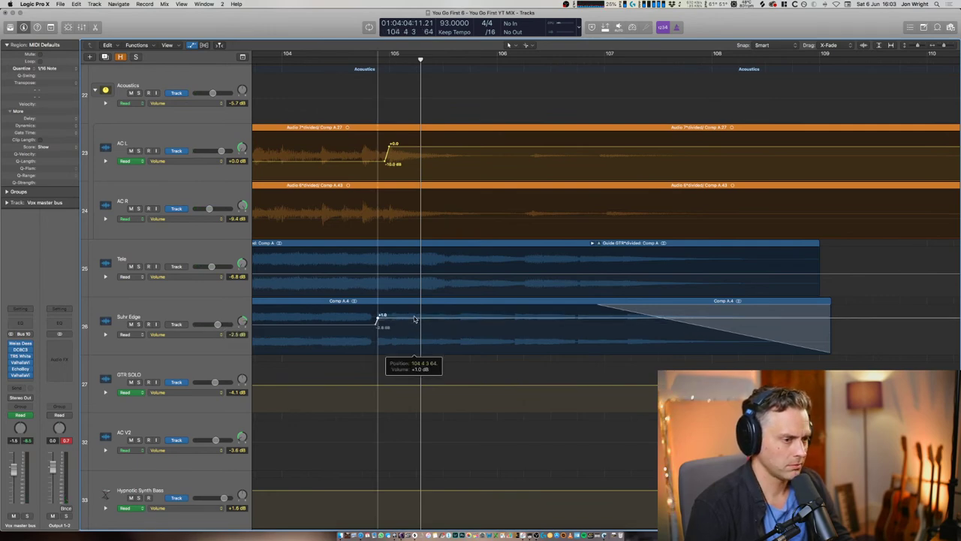
key("comma")
key("comma")
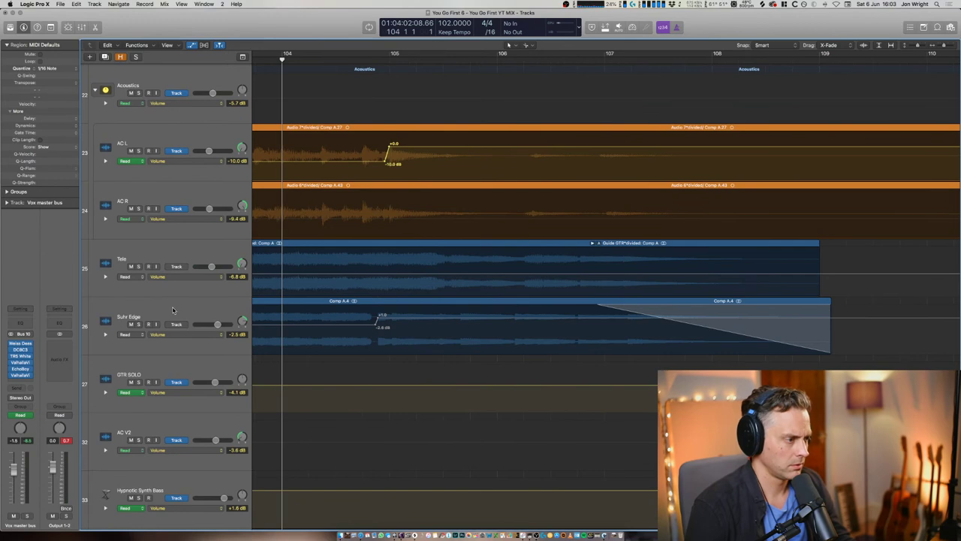
Step: Clear the existing volume automation on the Suhr Edge track and set the track's automation mode to Read
key("z")
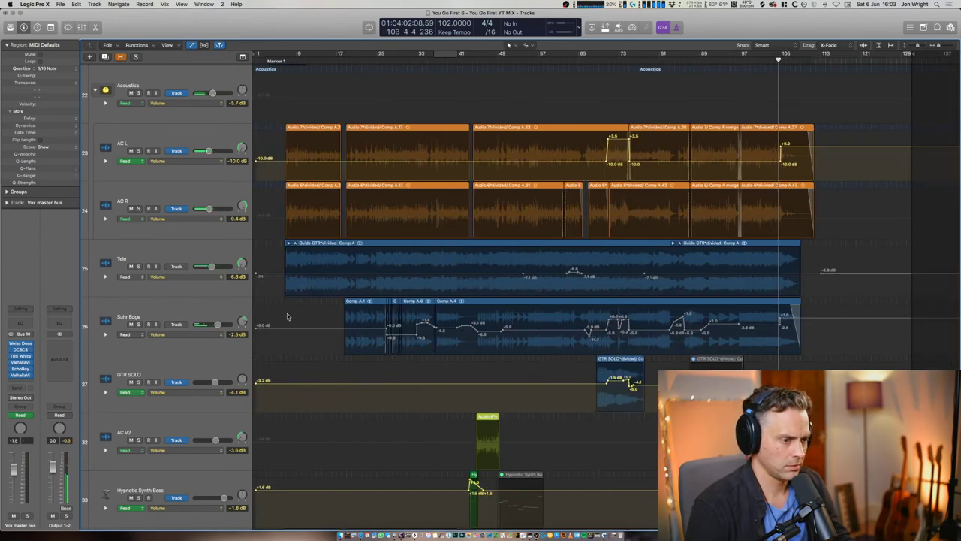
scroll(288, 316, "up", 8)
scroll(288, 316, "down", 8)
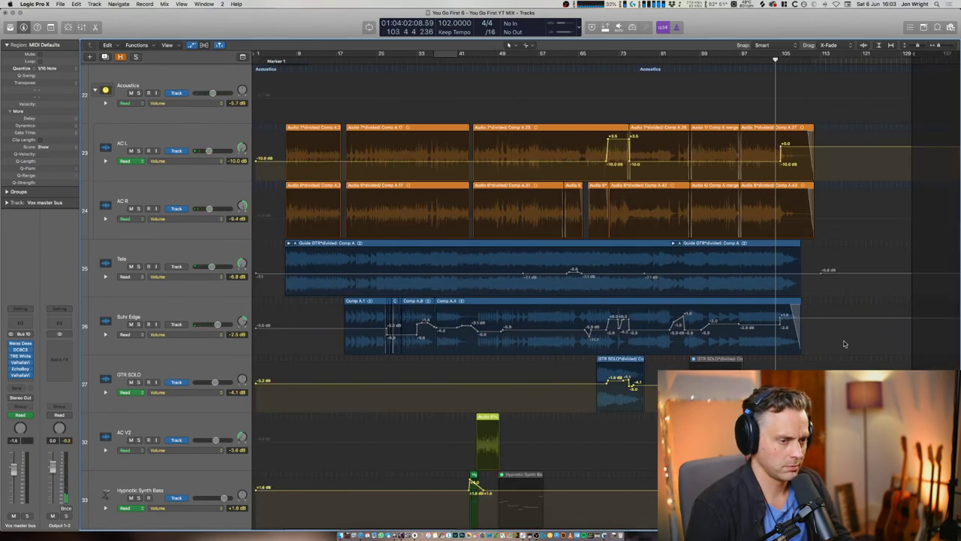
left_click(209, 317)
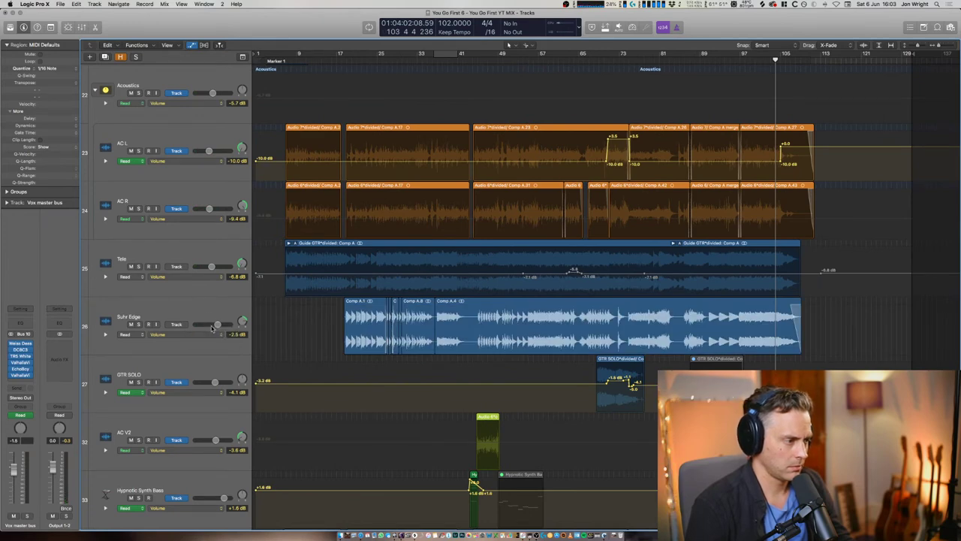
left_click(181, 317)
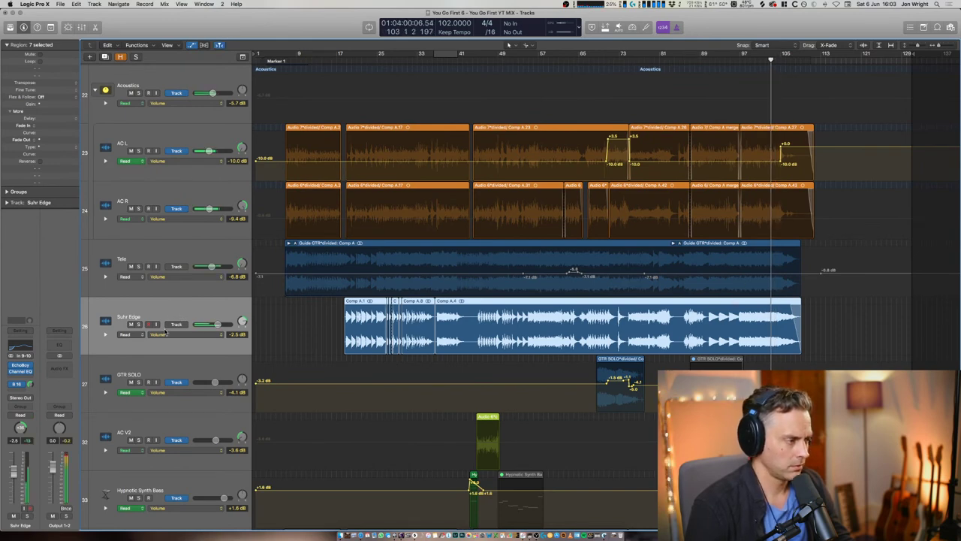
left_click(14, 414)
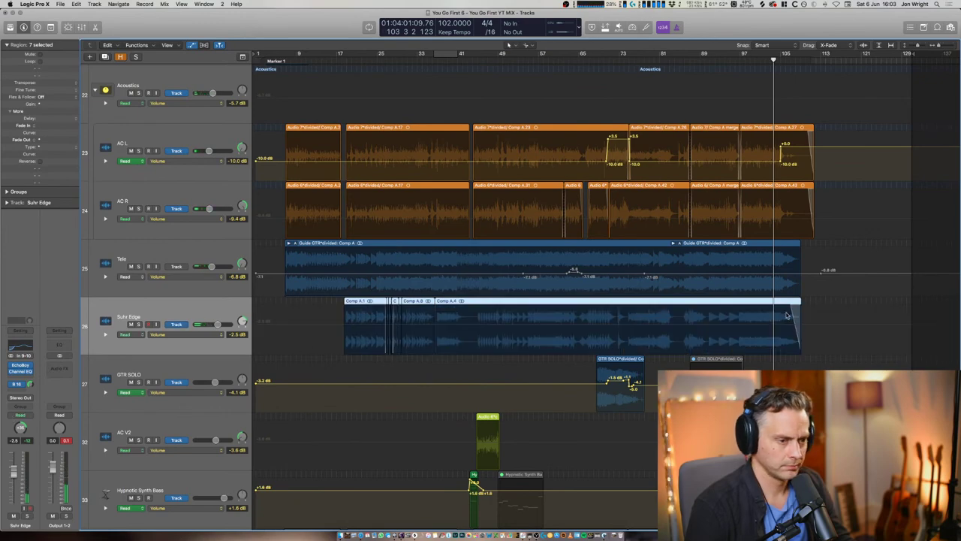
Step: Raise the Suhr Edge volume automation from −2.5 to +1.4 dB just before bar 105 and play back the ending
scroll(787, 316, "up", 6)
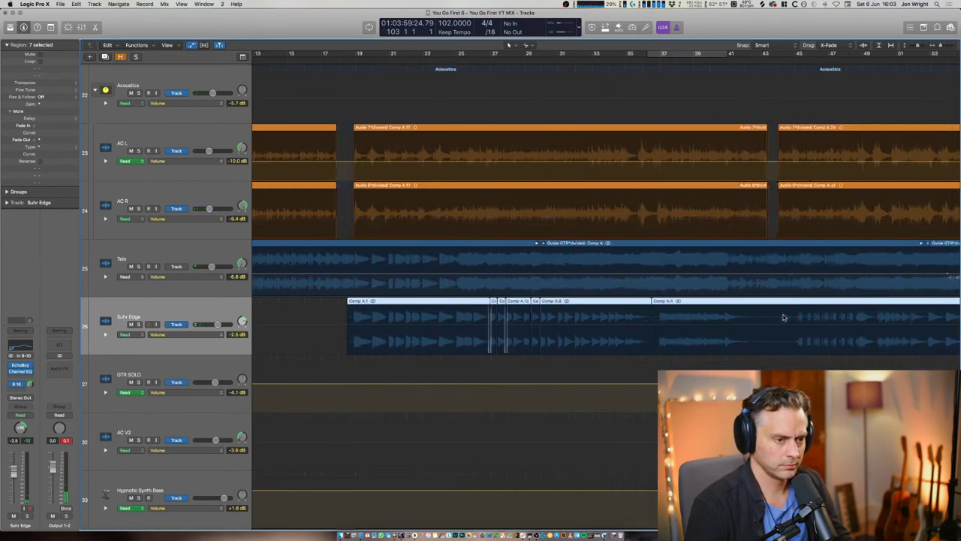
scroll(768, 315, "right", 10)
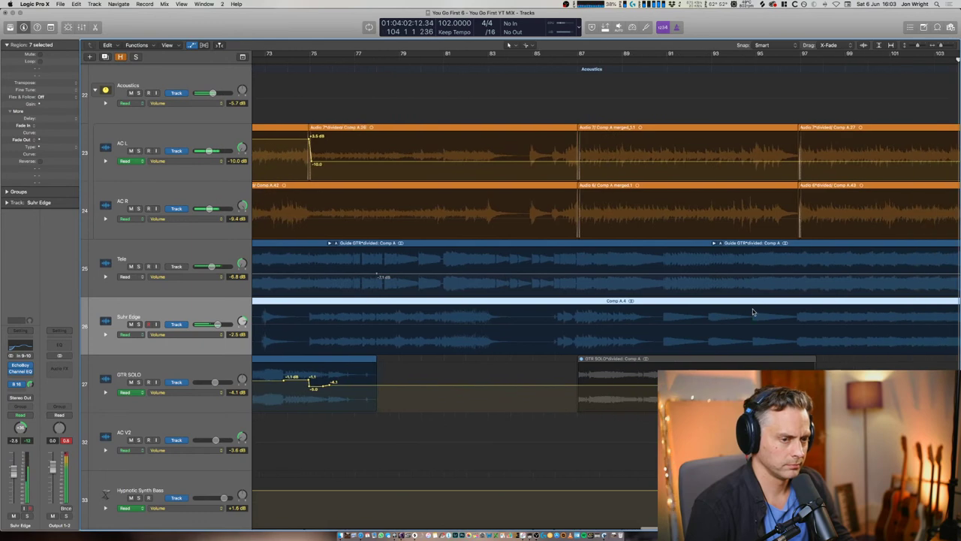
scroll(408, 321, "right", 5)
scroll(408, 325, "up", 6)
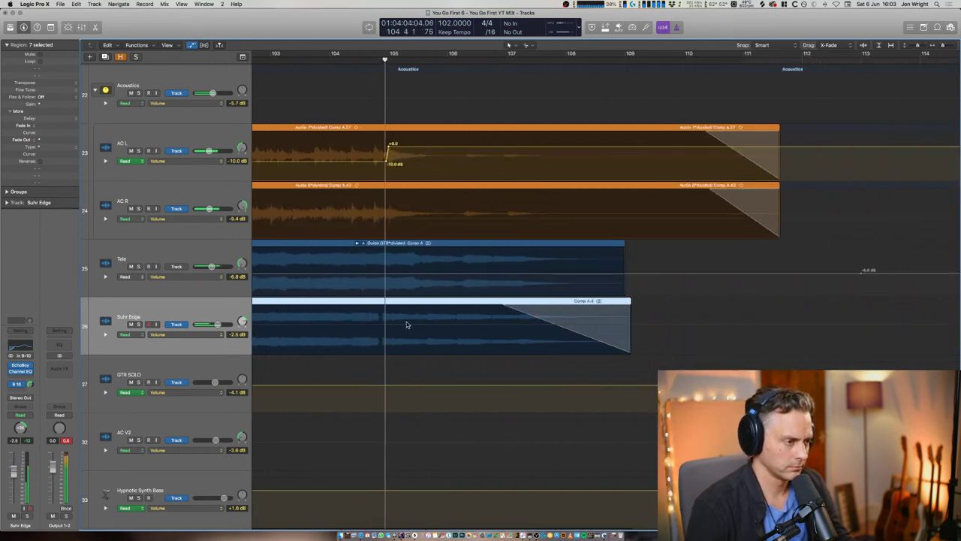
left_click(379, 324)
left_click(379, 325)
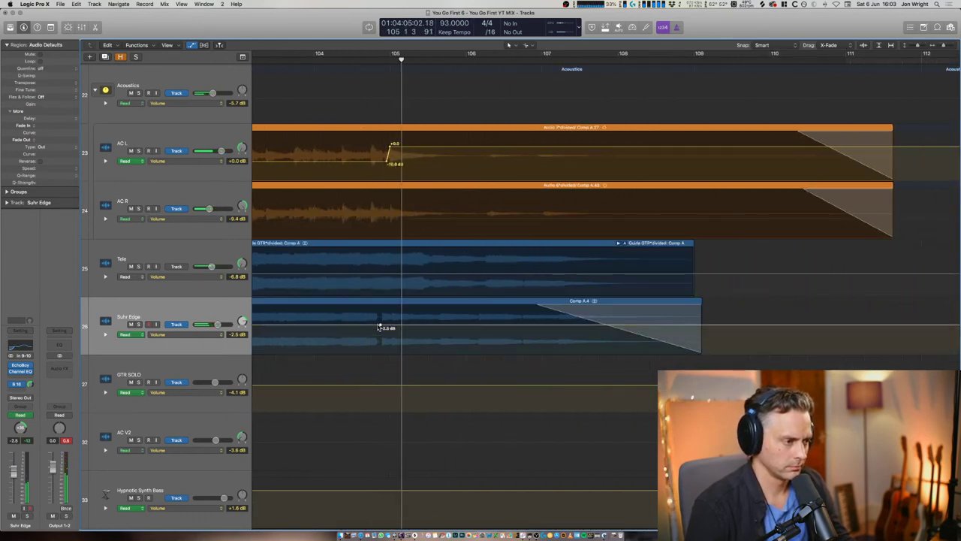
left_click(381, 325)
left_click_drag(399, 324, 400, 319)
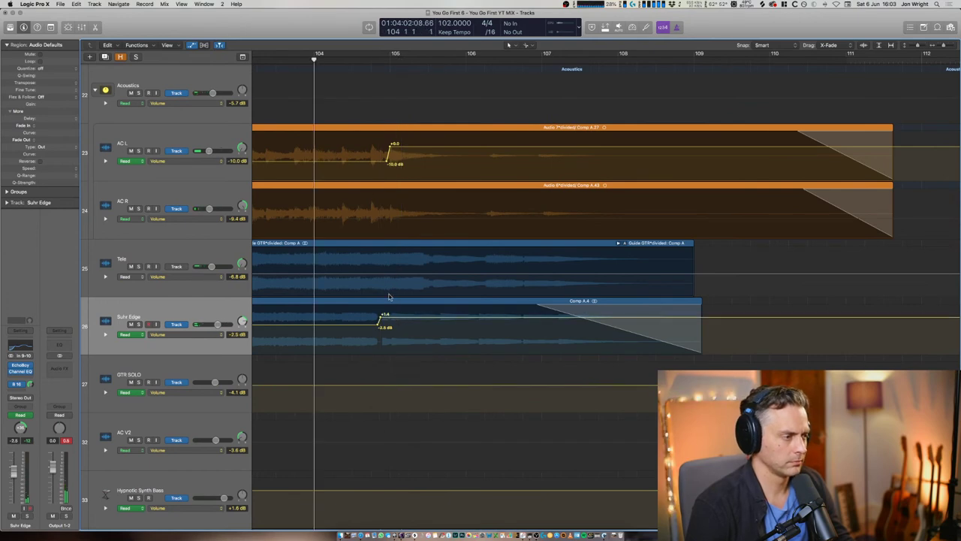
key("space")
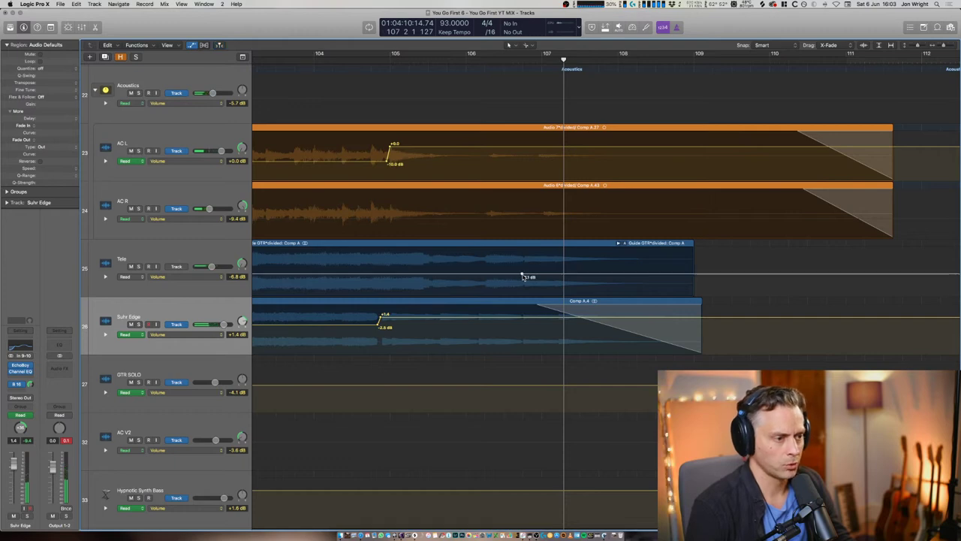
Step: Raise the Tele track's volume automation to −2.4 dB from shortly before bar 107 and set its automation mode to Read
left_click_drag(526, 276, 527, 267)
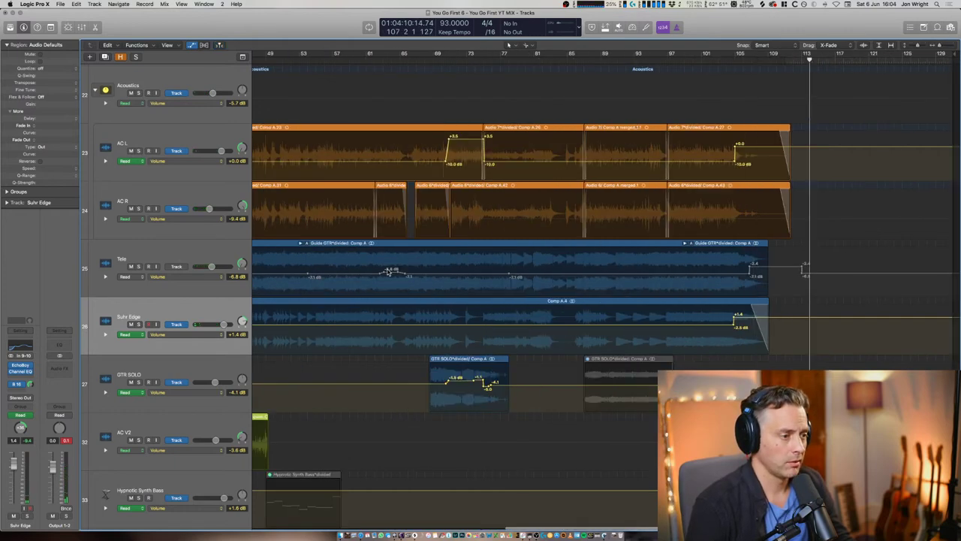
key("super+Left")
key("super+Left")
key("super+Left")
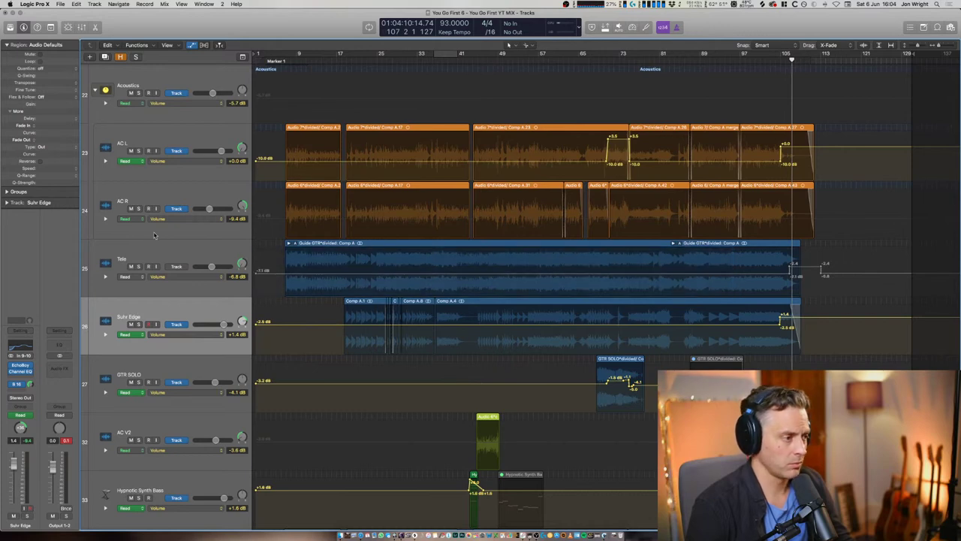
left_click(114, 254)
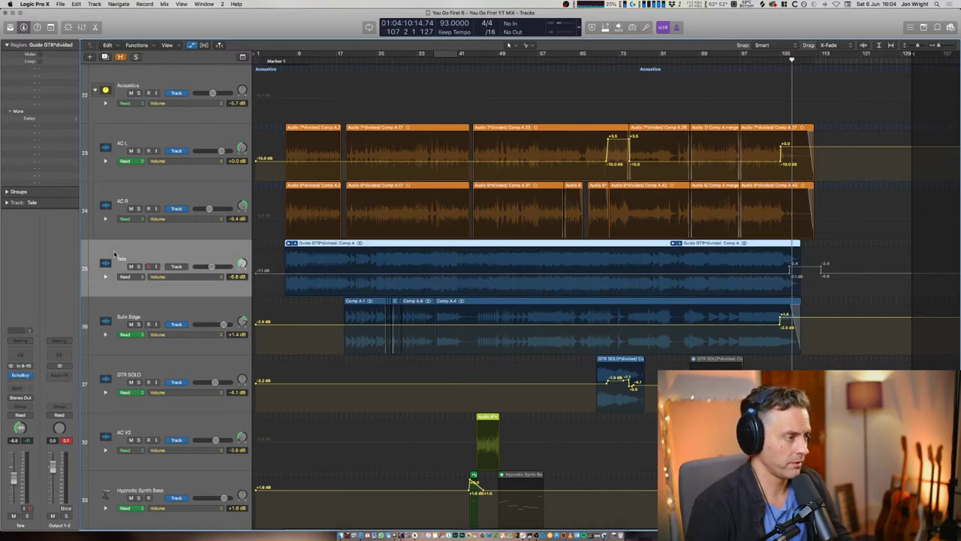
left_click(11, 415)
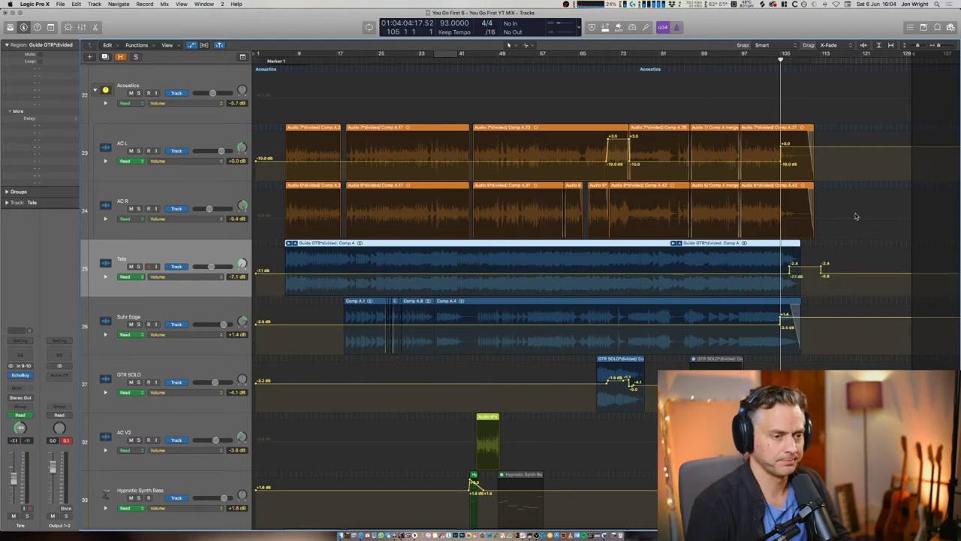
Step: Replay the ending and lower the raised section of the Tele volume automation to −4.4 dB
key("super+Right")
key("super+Right")
key("super+Right")
key("super+Right")
key("super+Right")
key("super+Right")
key("super+Right")
key("super+Right")
key("space")
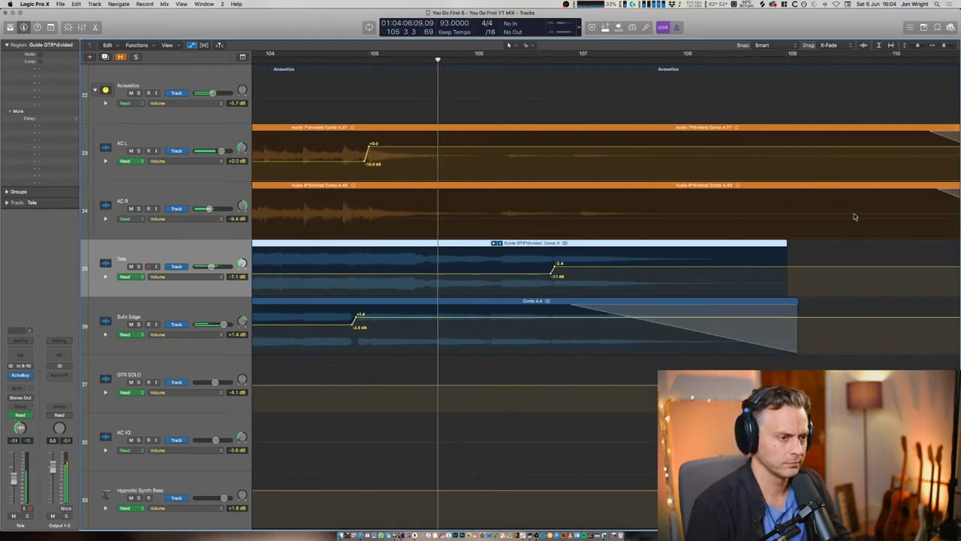
scroll(853, 216, "right", 3)
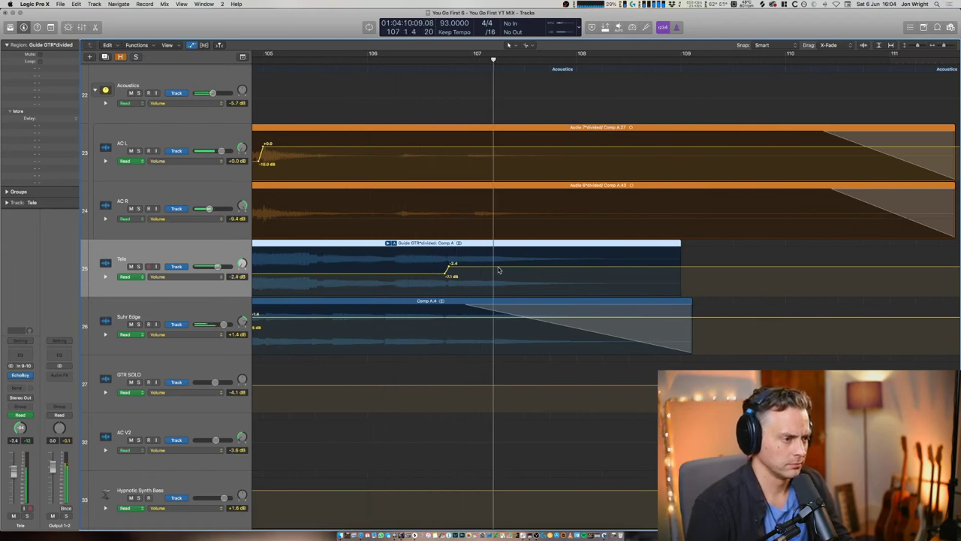
left_click_drag(498, 270, 498, 273)
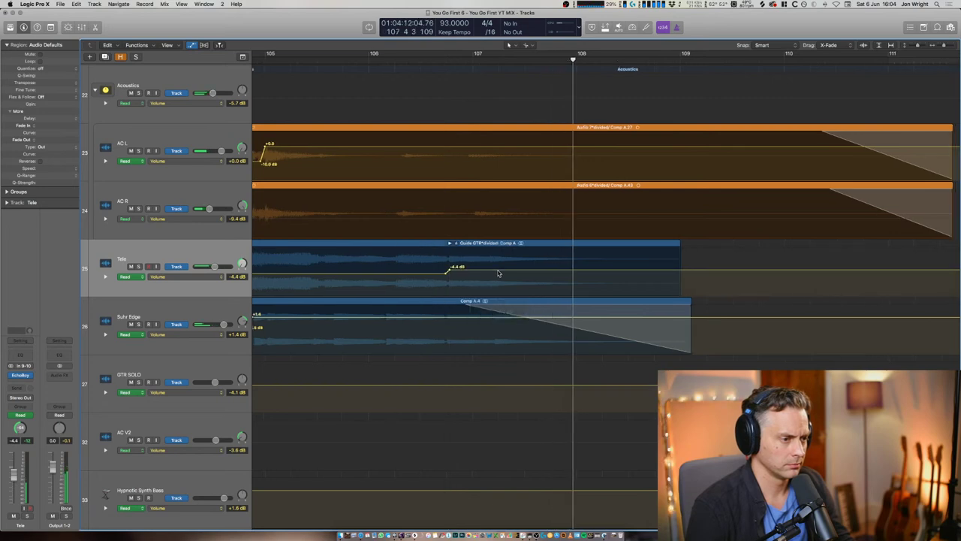
Step: Listen to the final ring-out, briefly soloing the AC L track, and look over the surrounding tracks
key("super+Left")
key("super+Left")
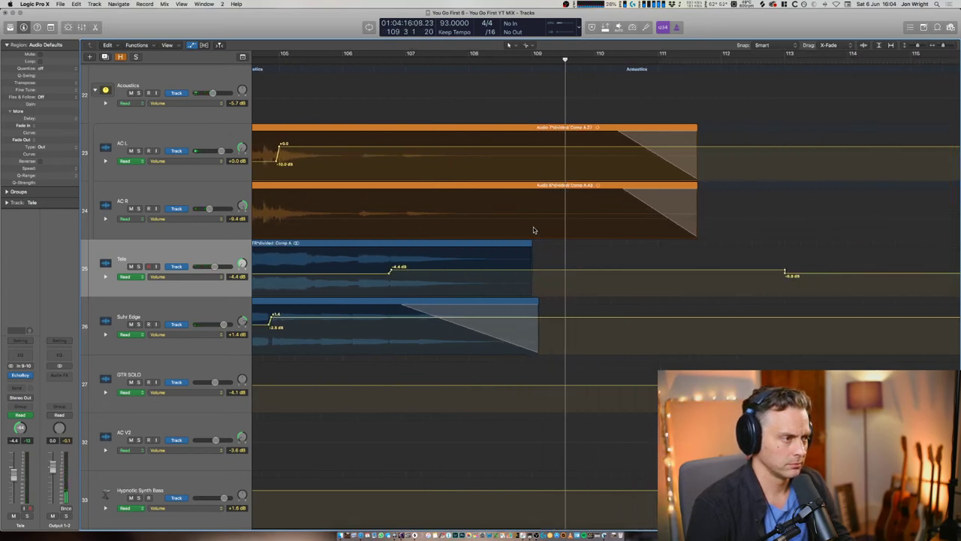
left_click(138, 151)
left_click(138, 151)
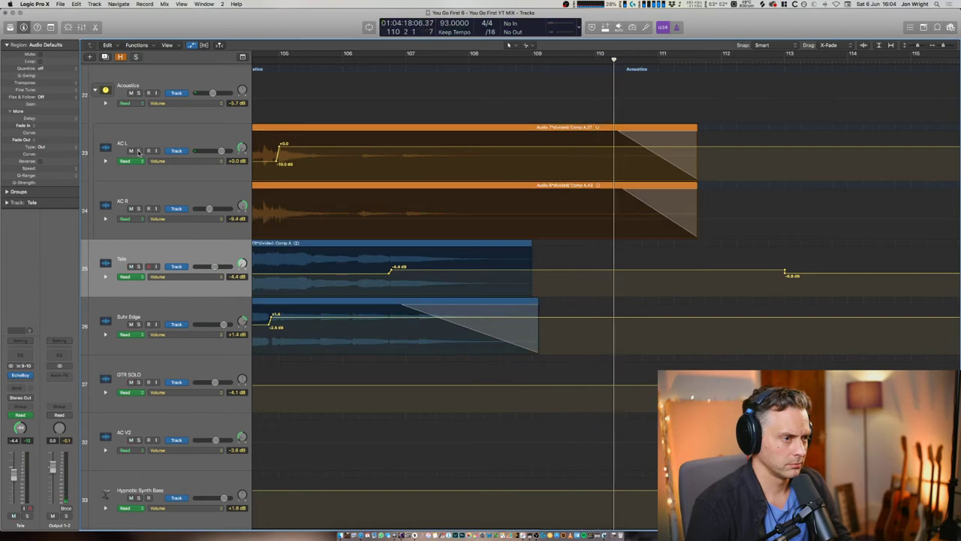
key("super+Left")
key("super+Left")
key("super+Left")
key("super+Left")
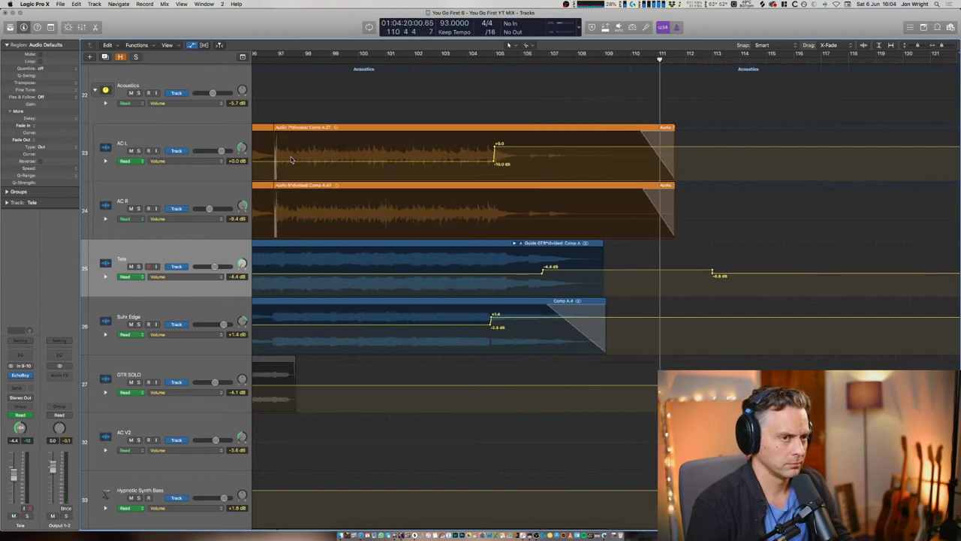
key("super+Up")
key("super+Up")
key("super+Left")
key("super+Left")
key("super+Left")
key("super+Left")
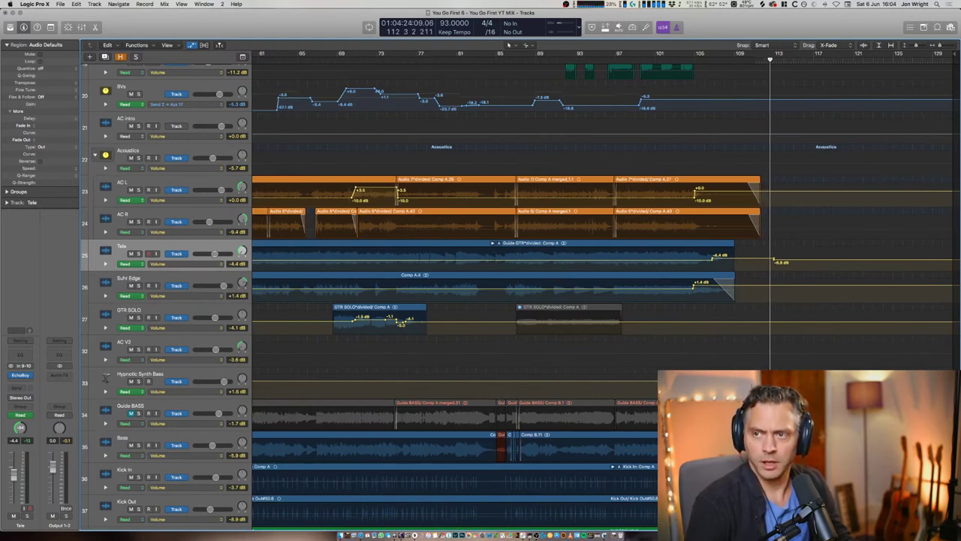
Step: Return the playhead to the start of the song
key("super+Tab")
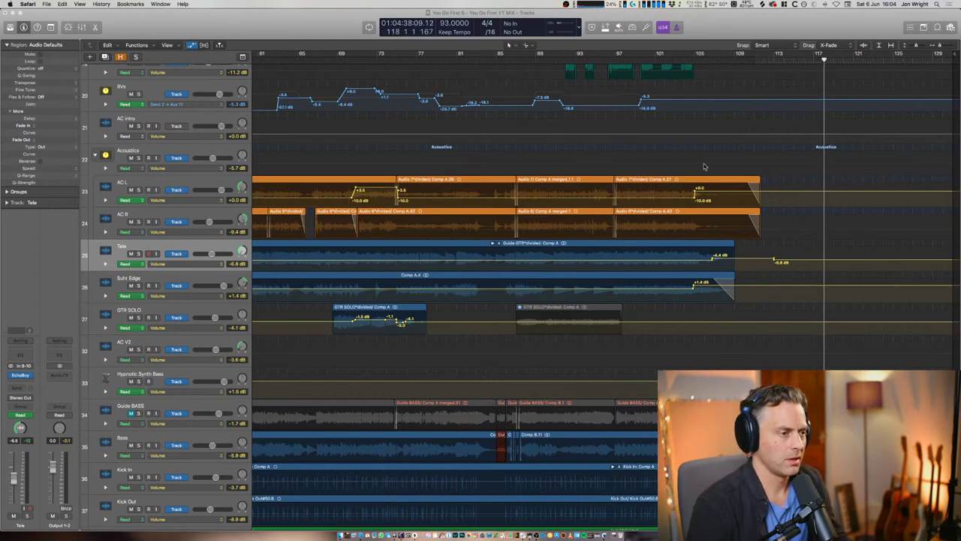
scroll(703, 167, "down", 3)
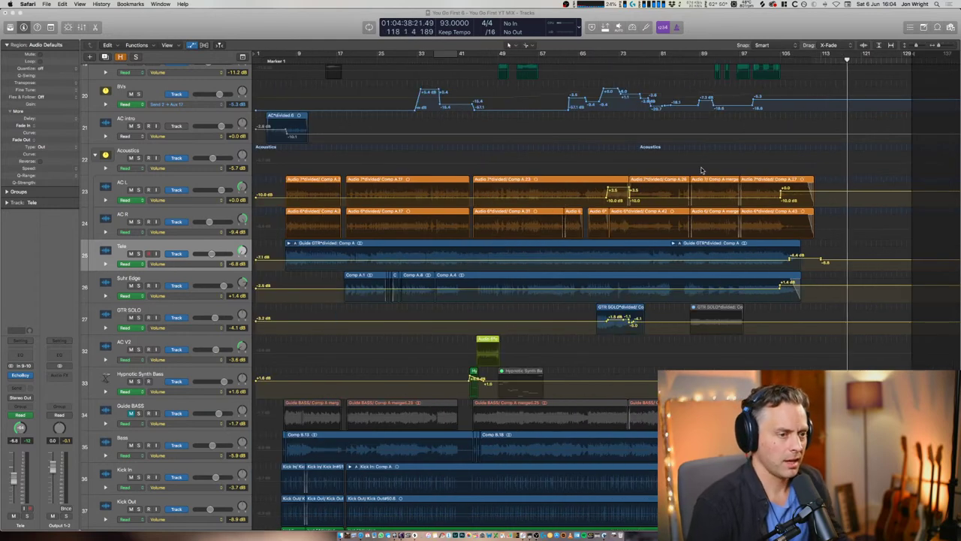
left_click(239, 33)
key("Return")
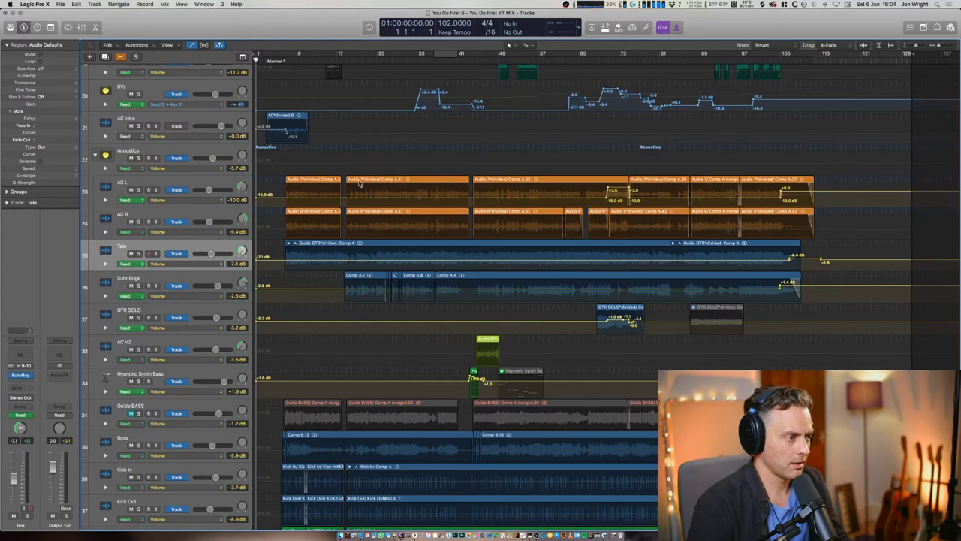
Step: Hide the track automation and shrink the track height to fit the lower tracks down to Output 1-2
key("a")
scroll(355, 166, "down", 5)
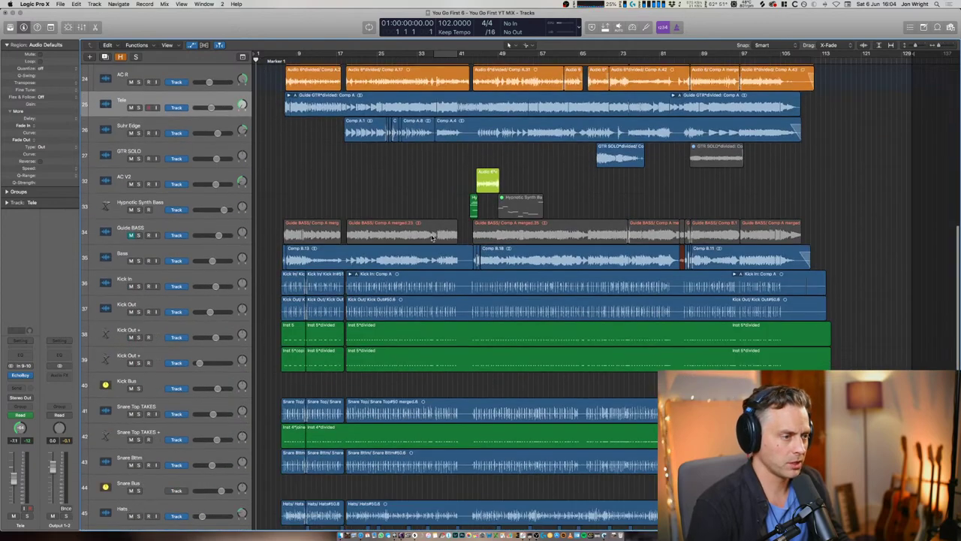
key("super+Up")
key("super+Up")
scroll(428, 237, "down", 3)
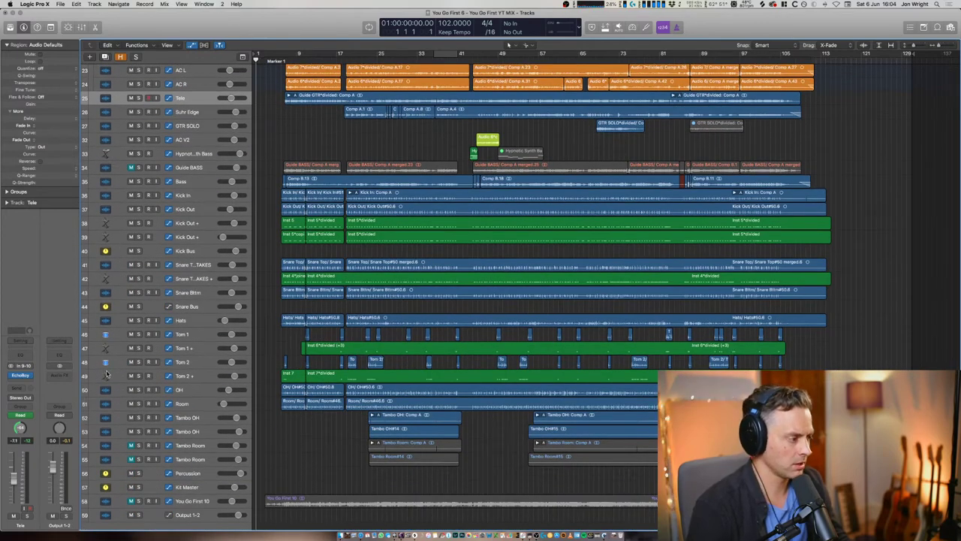
Step: Insert Softube's Weiss MM-1 Mastering Maximizer as an Audio Unit on the stereo output channel
left_click(60, 383)
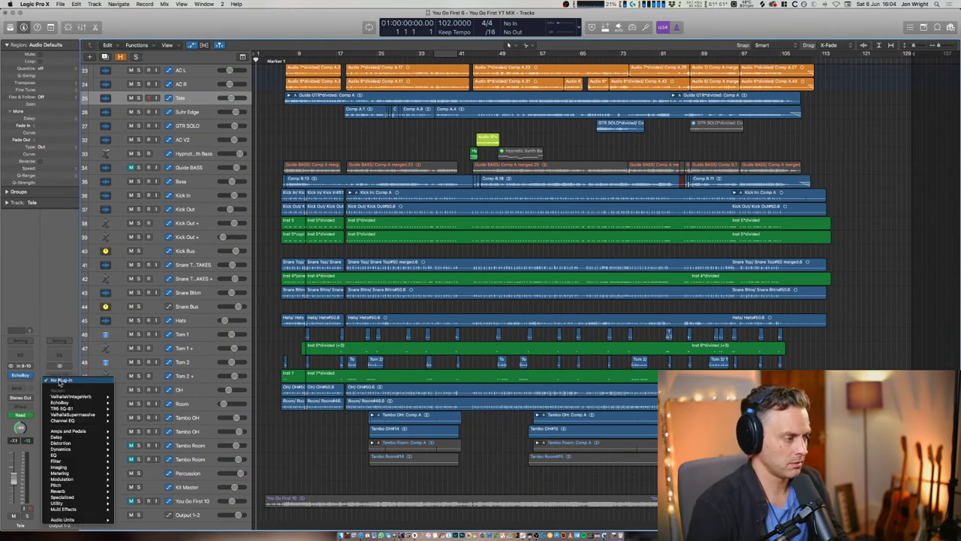
mouse_move(64, 520)
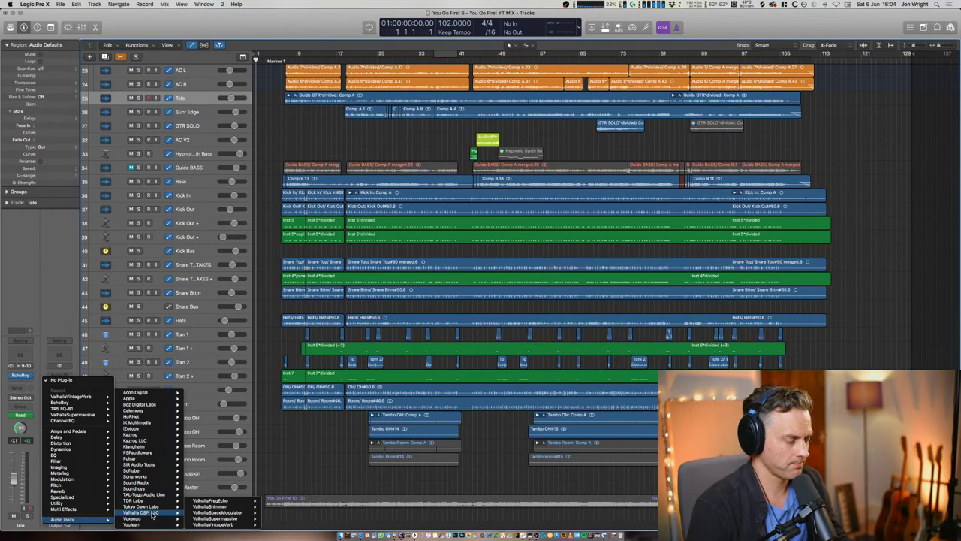
mouse_move(135, 470)
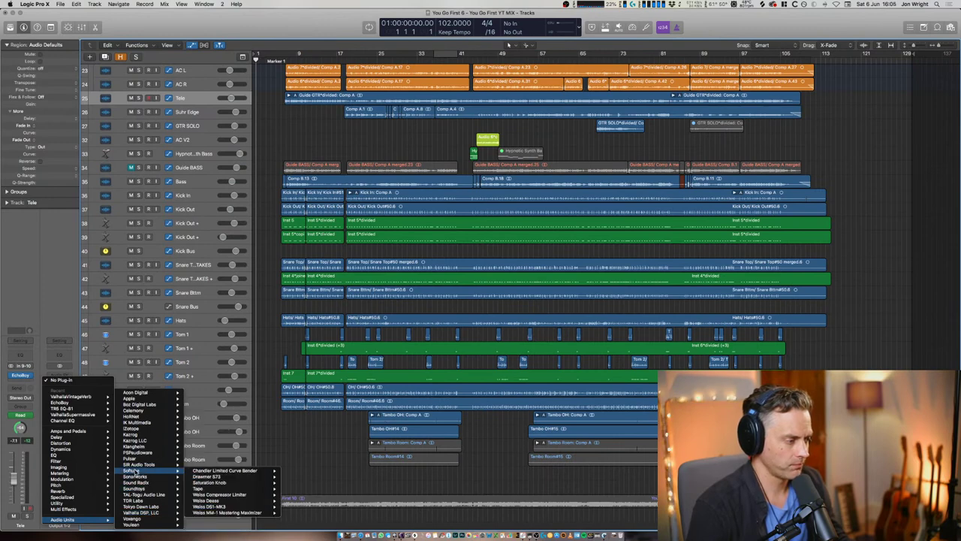
mouse_move(237, 513)
left_click(297, 513)
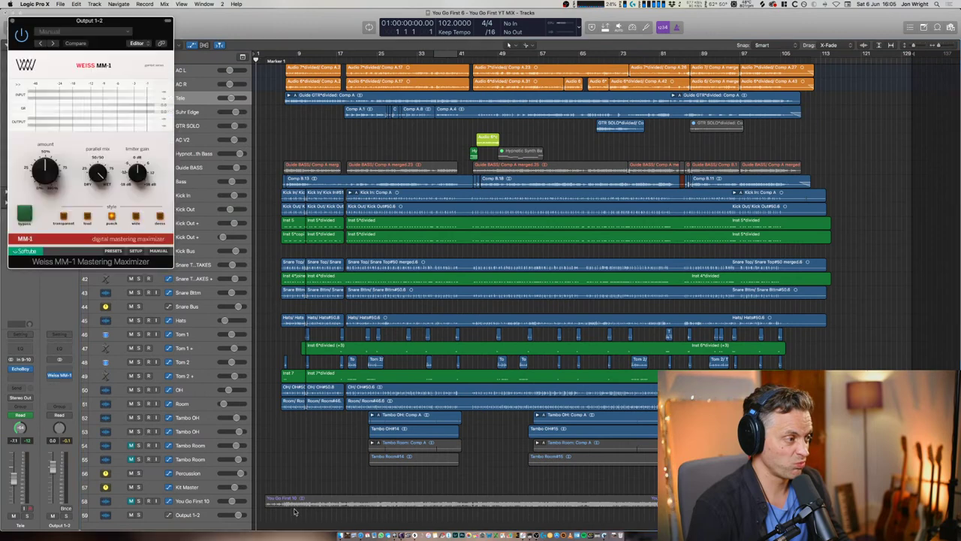
Step: Reload the Weiss MM-1 Mastering Maximizer in the same effect slot of Output 1-2
left_click(69, 375)
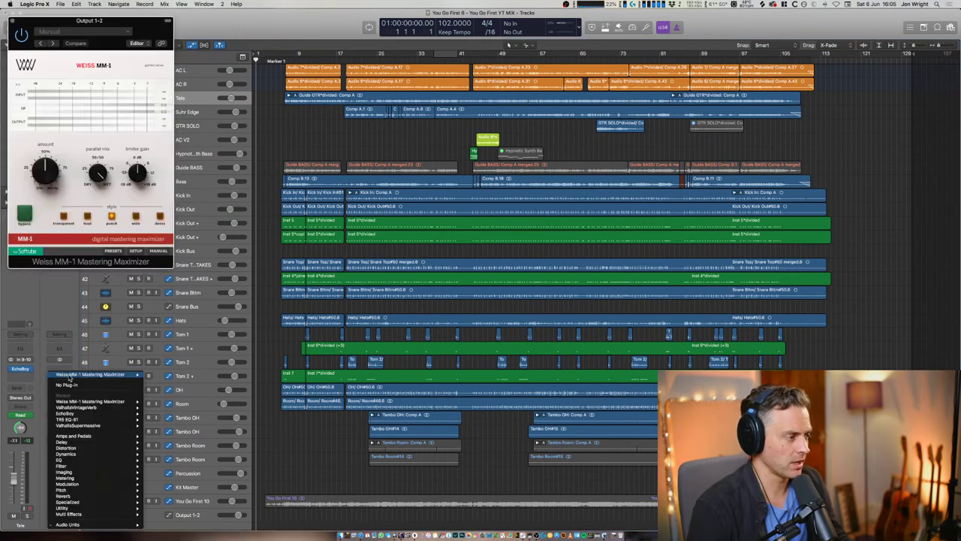
mouse_move(67, 524)
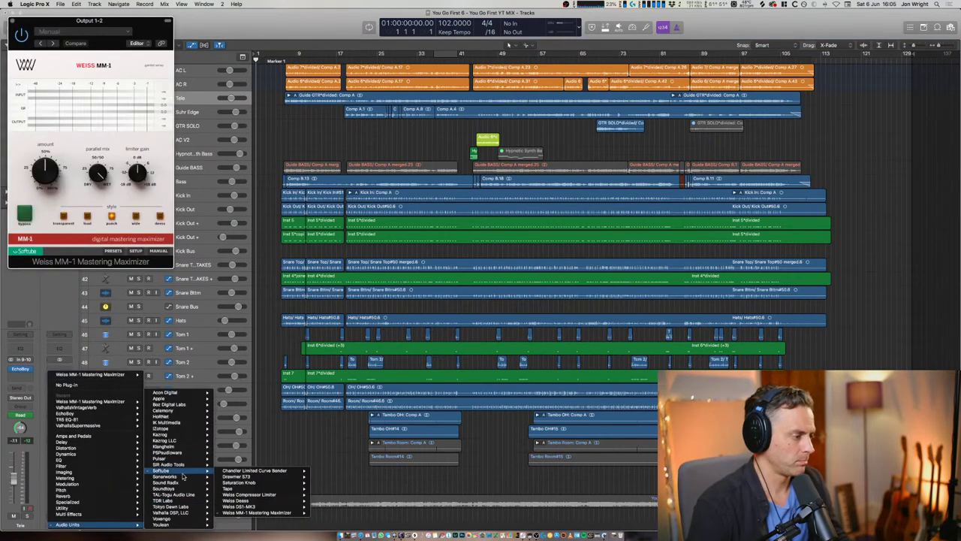
mouse_move(169, 470)
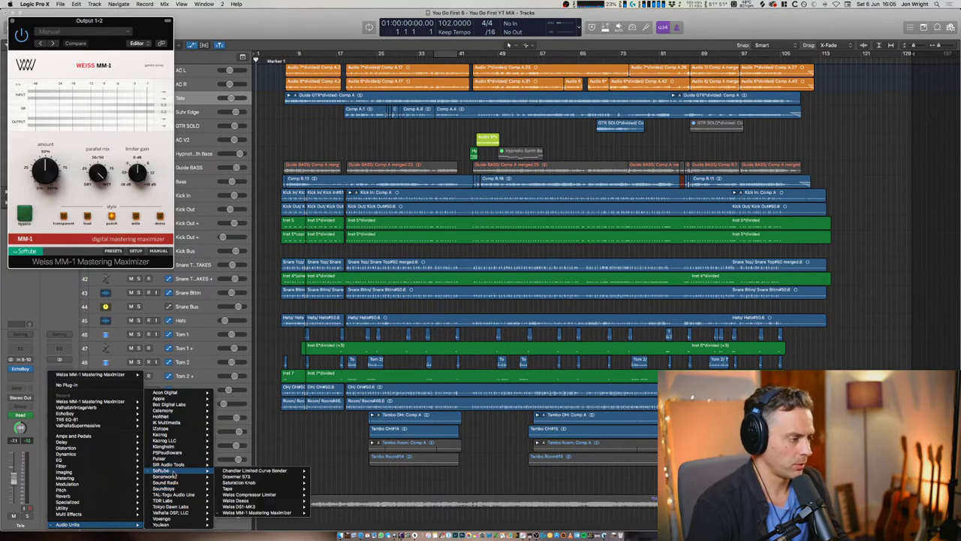
left_click(259, 511)
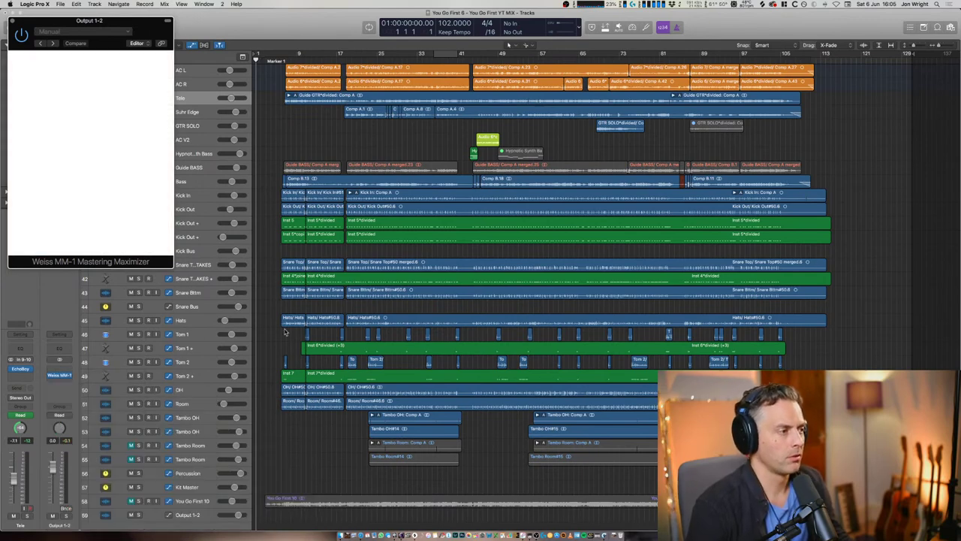
Step: Set the Weiss DS1-MK3 compressor's ratio to 20:1 on Output 1-2 and lower its threshold while the song plays
left_click_drag(92, 21, 238, 220)
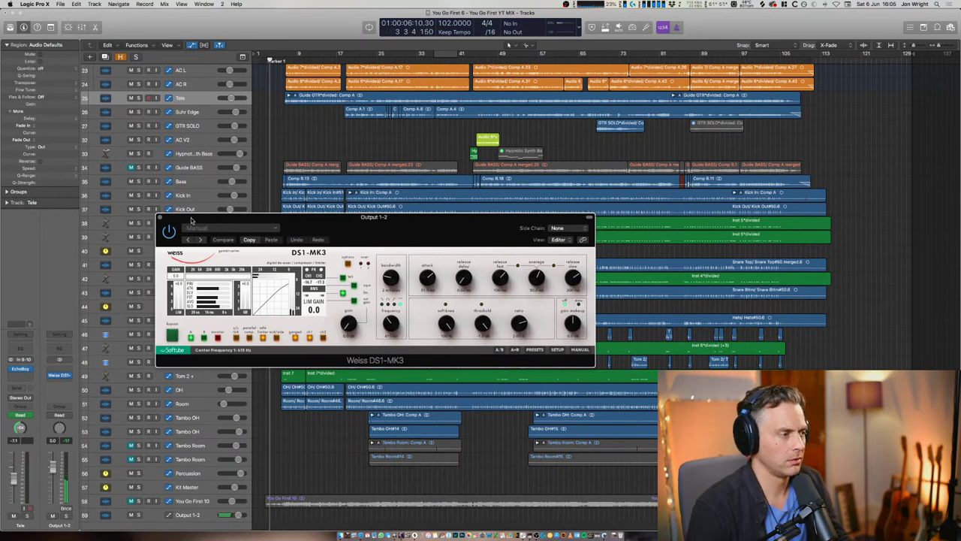
mouse_move(502, 278)
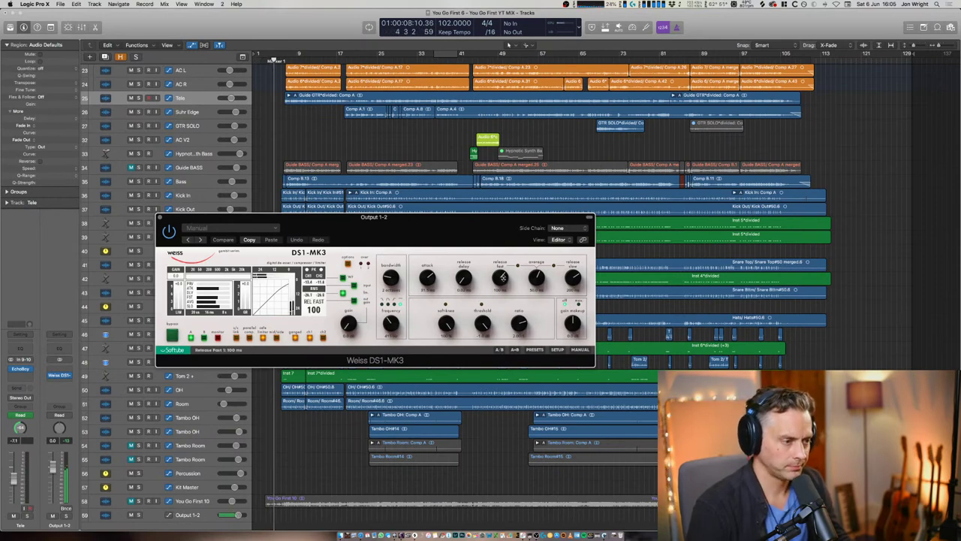
left_click_drag(516, 323, 515, 257)
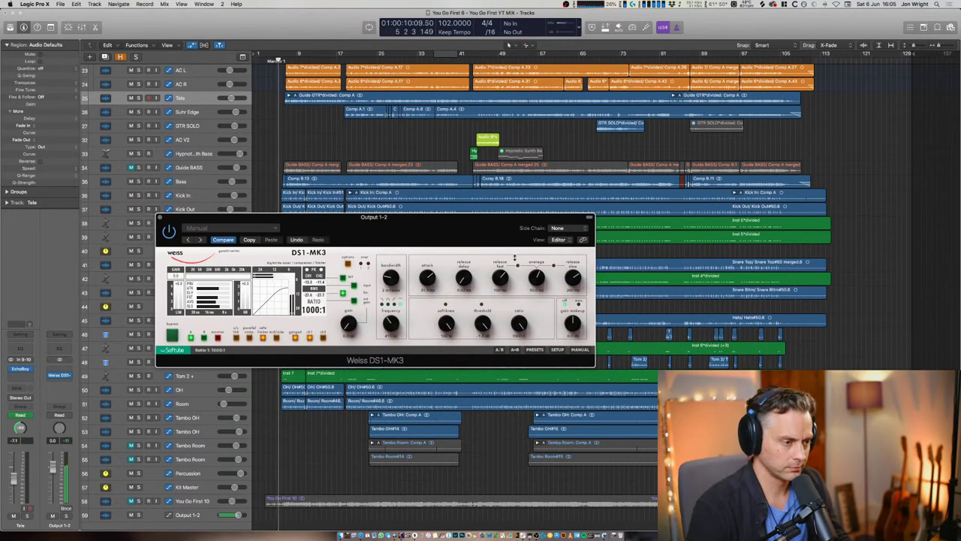
left_click_drag(515, 324, 515, 326)
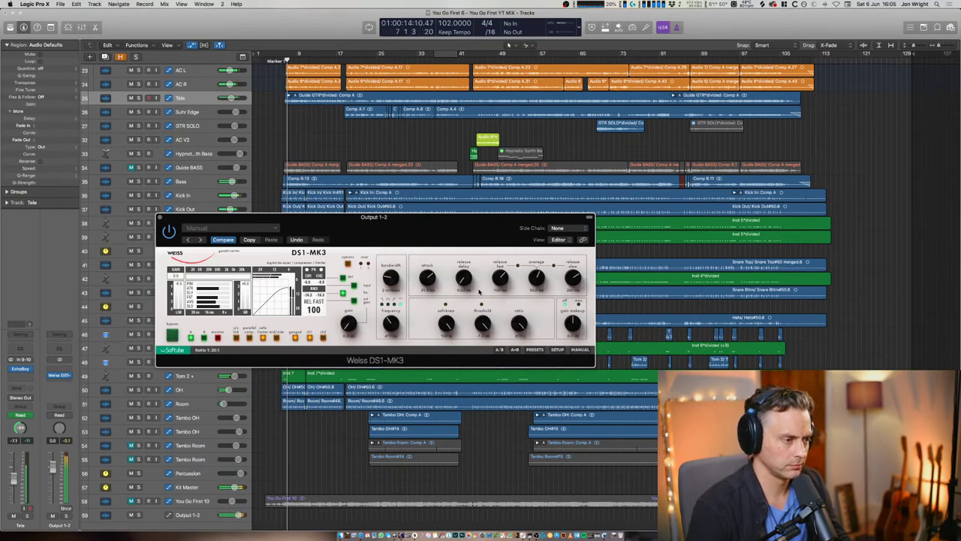
mouse_move(482, 323)
left_mouse_down()
mouse_move(472, 357)
mouse_move(476, 336)
left_mouse_up()
Step: Set the DS1-MK3's make-up gain to 0.2 dB and its limiter gain to 5.6 dB, closing the plug-in
left_click_drag(571, 324, 570, 327)
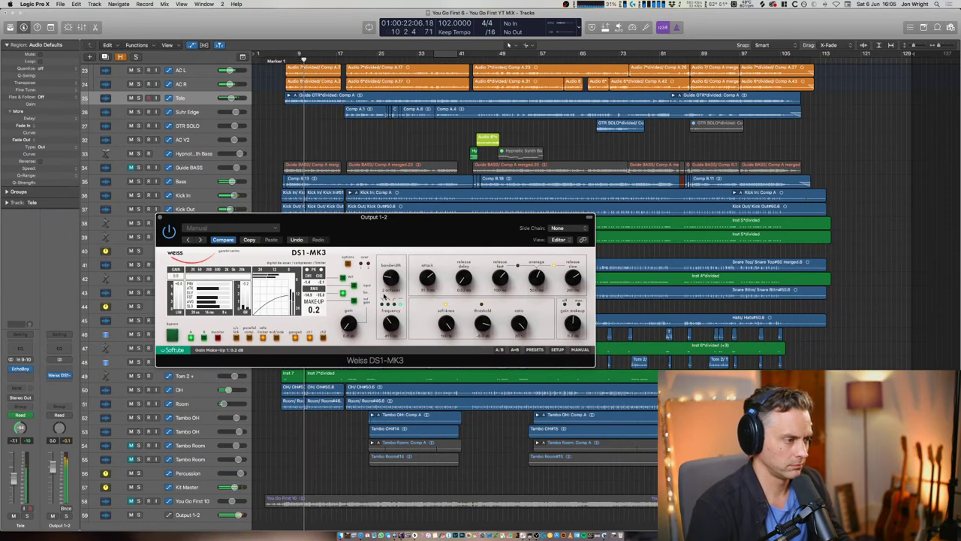
left_click_drag(347, 326, 335, 287)
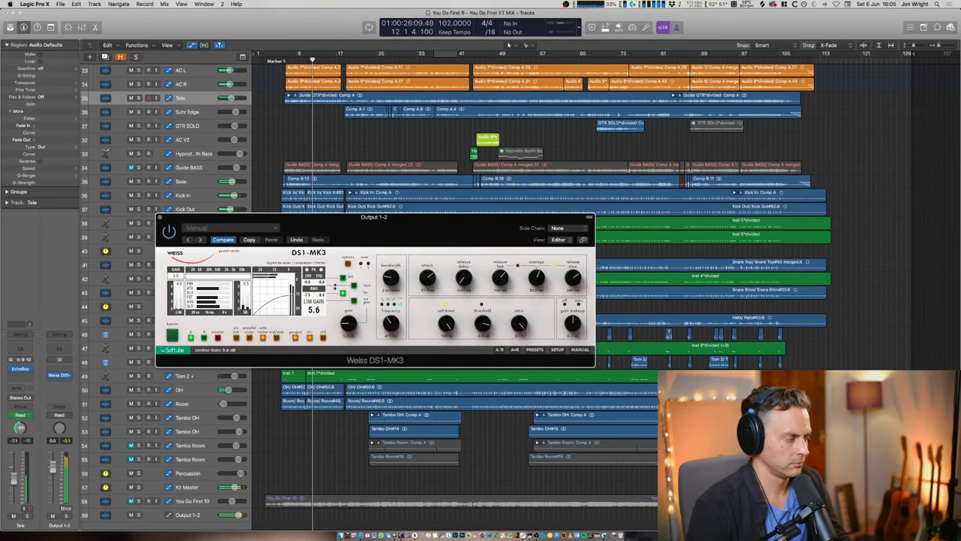
left_click(160, 217)
Step: Show track automation and expand the Vox master bus's automation lanes at a larger track height
scroll(274, 185, "up", 10)
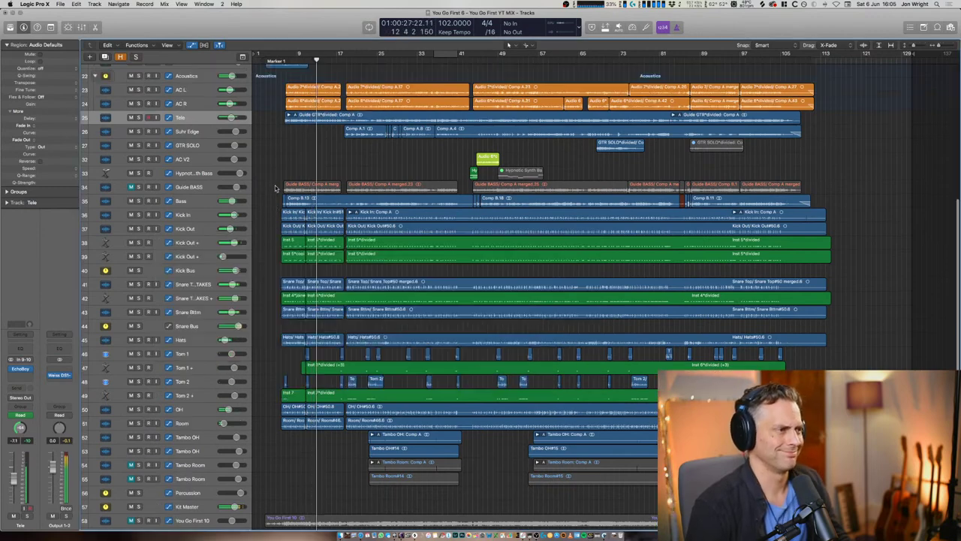
left_click(191, 90)
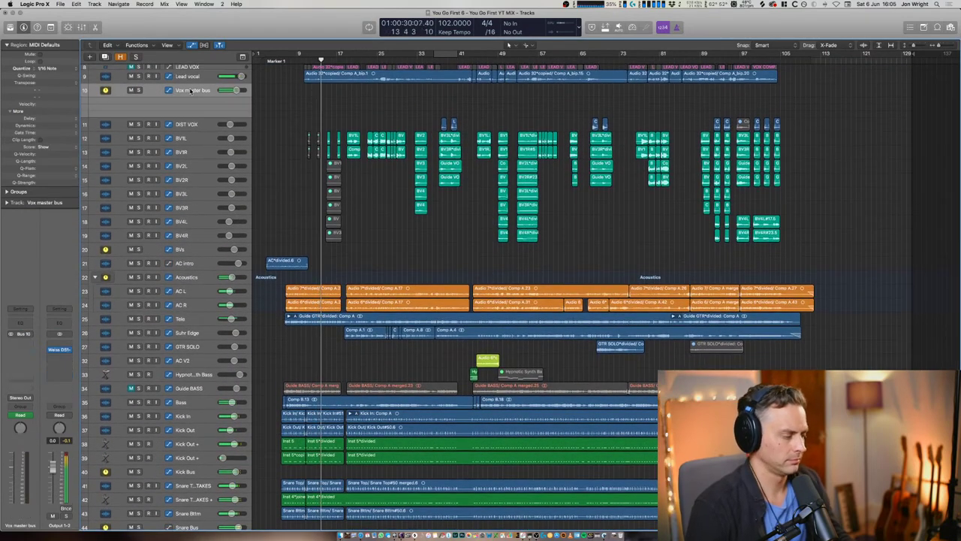
key("a")
scroll(191, 90, "up", 1)
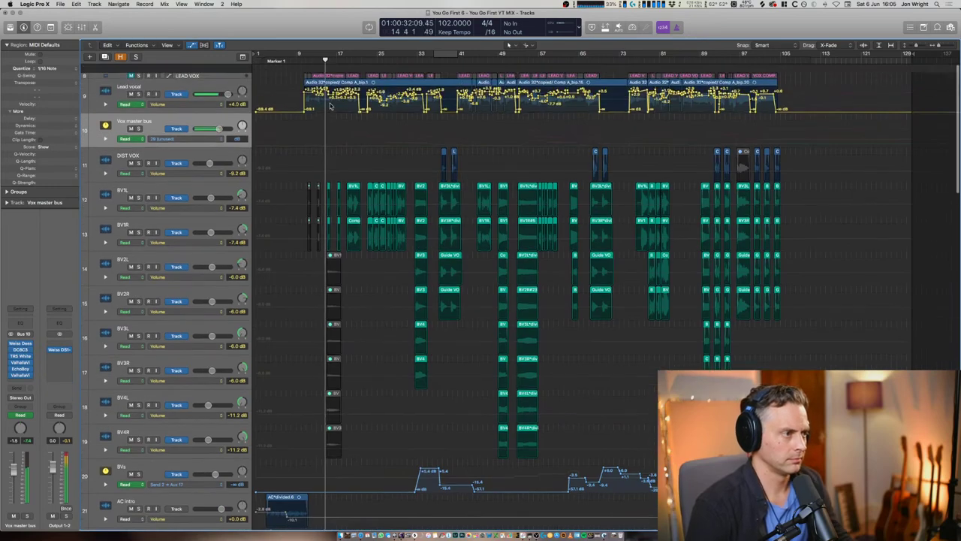
left_click(106, 130)
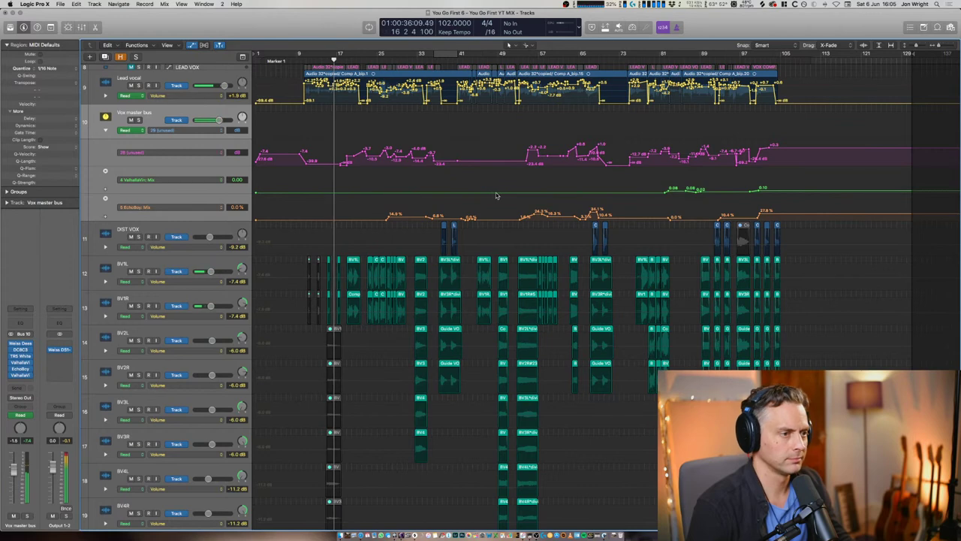
scroll(389, 194, "up", 5)
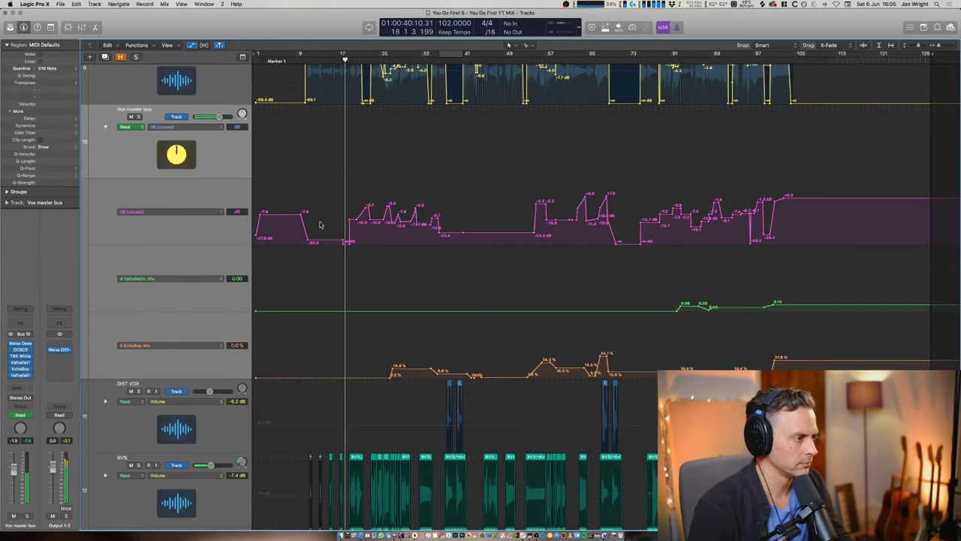
scroll(325, 155, "up", 2)
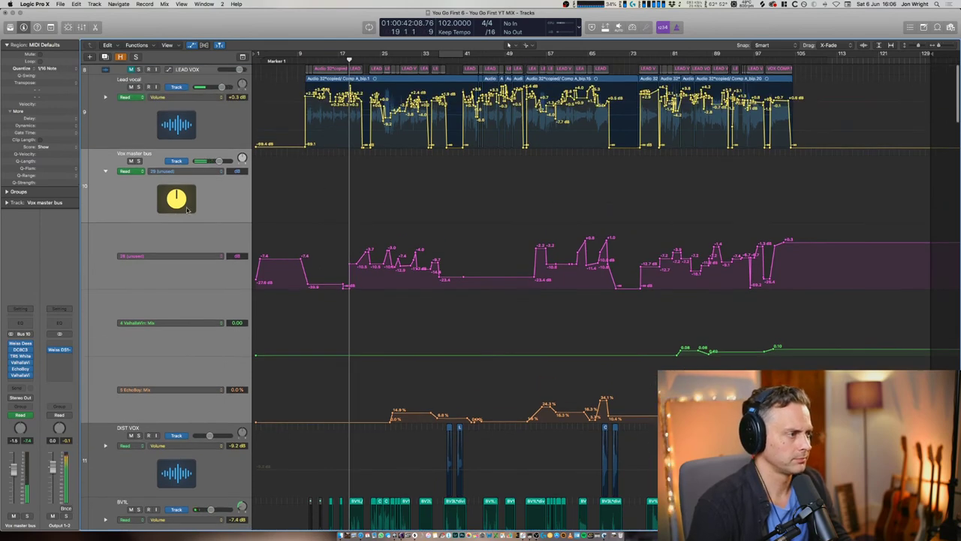
Step: Play the first verse from bar 9 and lower the Vox master bus's "28 (unused)" automation between bars 10 and 17 to −∞ dB
left_click(298, 60)
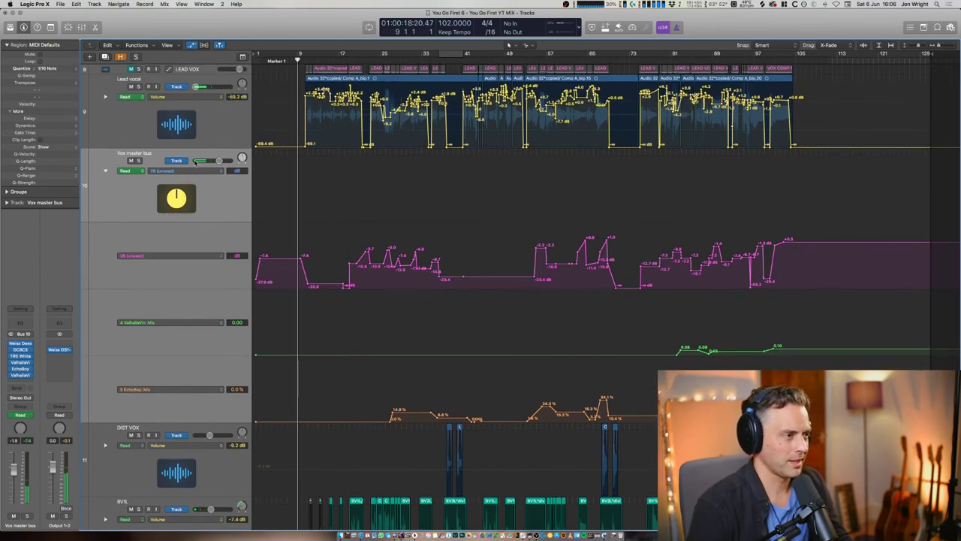
left_click(134, 131)
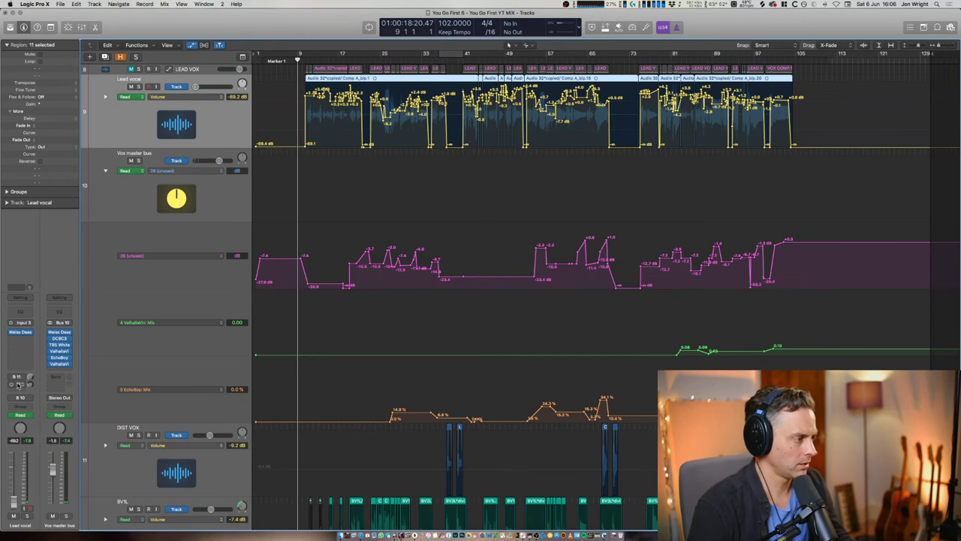
left_click(130, 210)
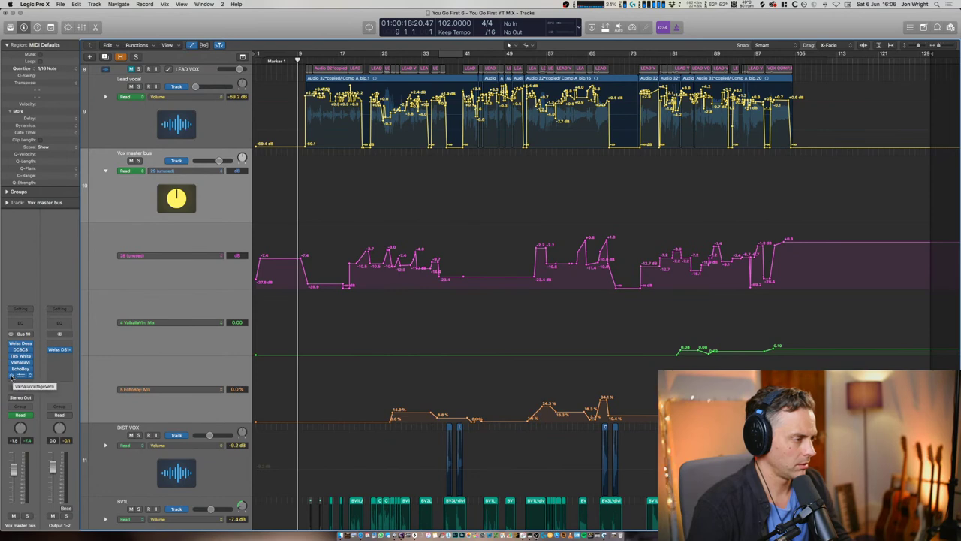
key("space")
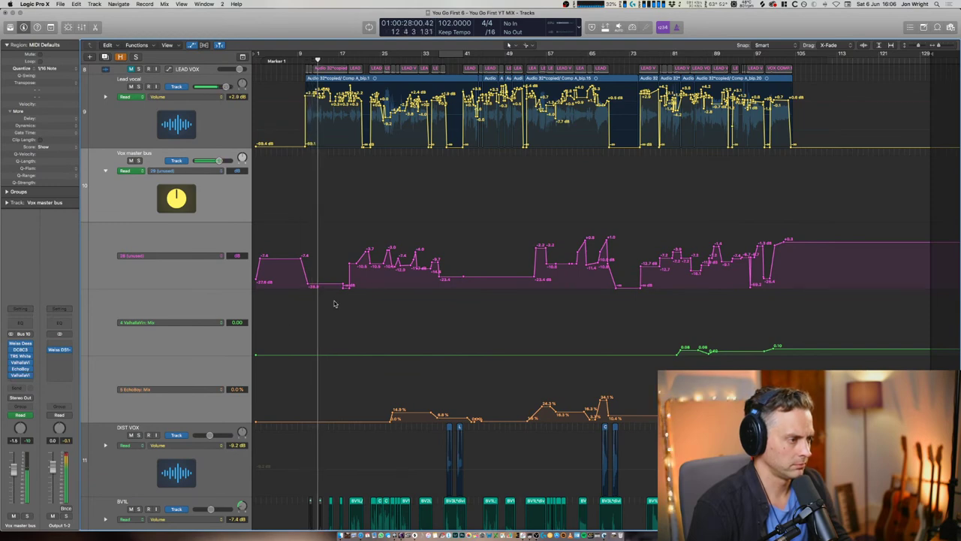
left_click_drag(319, 286, 314, 293)
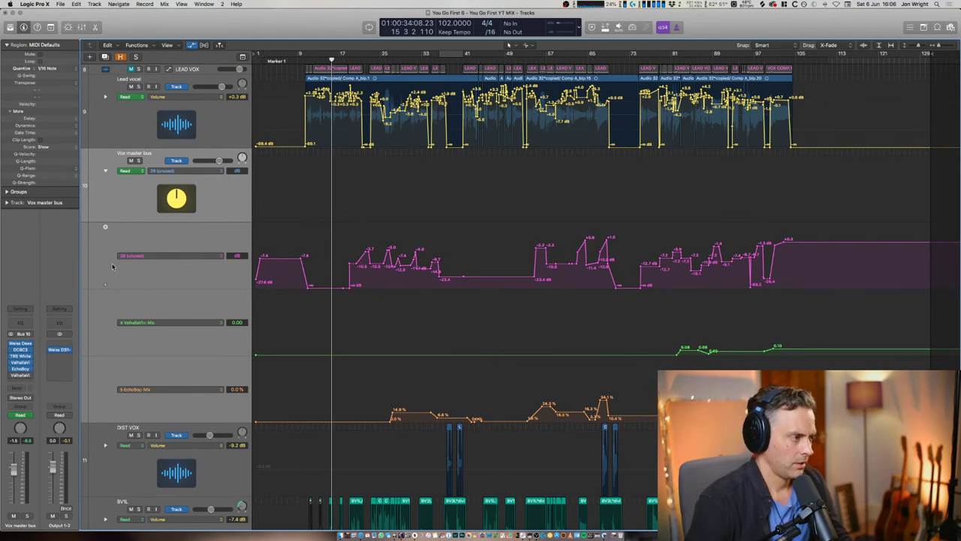
Step: Add another automation lane to the Vox master bus and assign it to the Mix parameter of 6 ValhallaVin
left_click(105, 286)
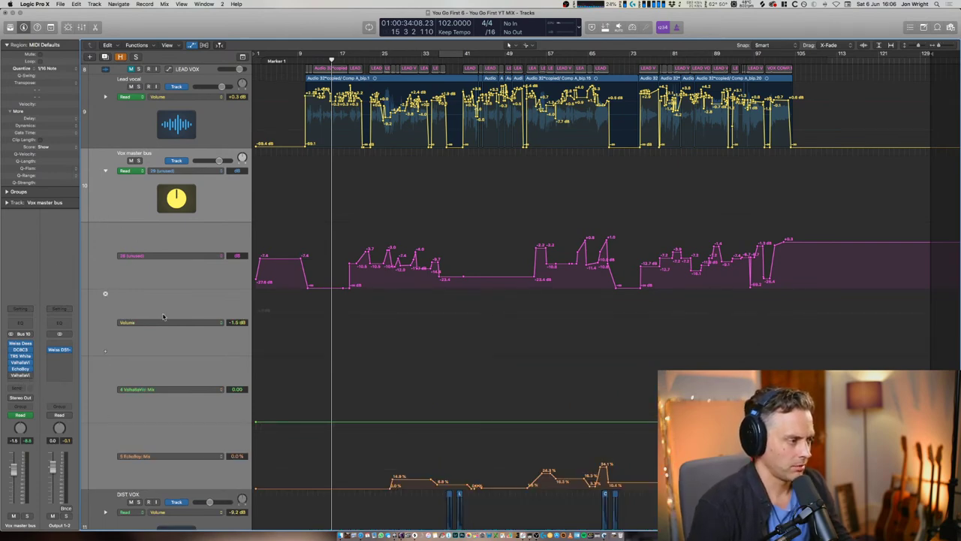
scroll(199, 345, "down", 2)
scroll(199, 345, "up", 2)
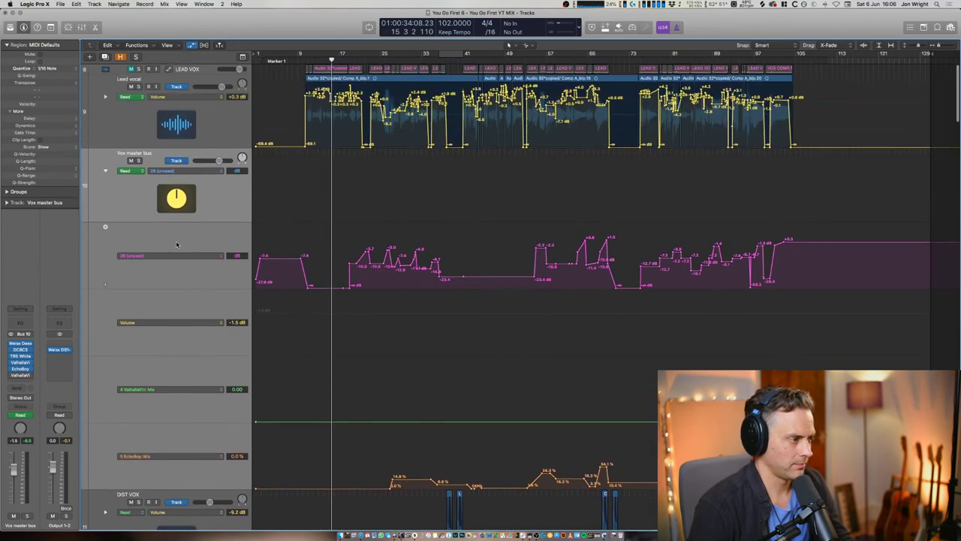
left_click(172, 323)
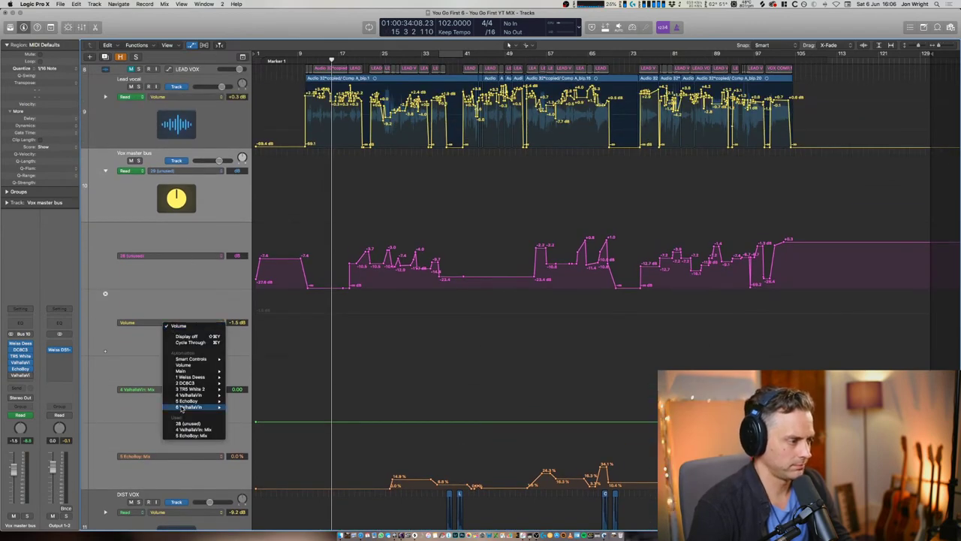
mouse_move(183, 408)
left_click(240, 473)
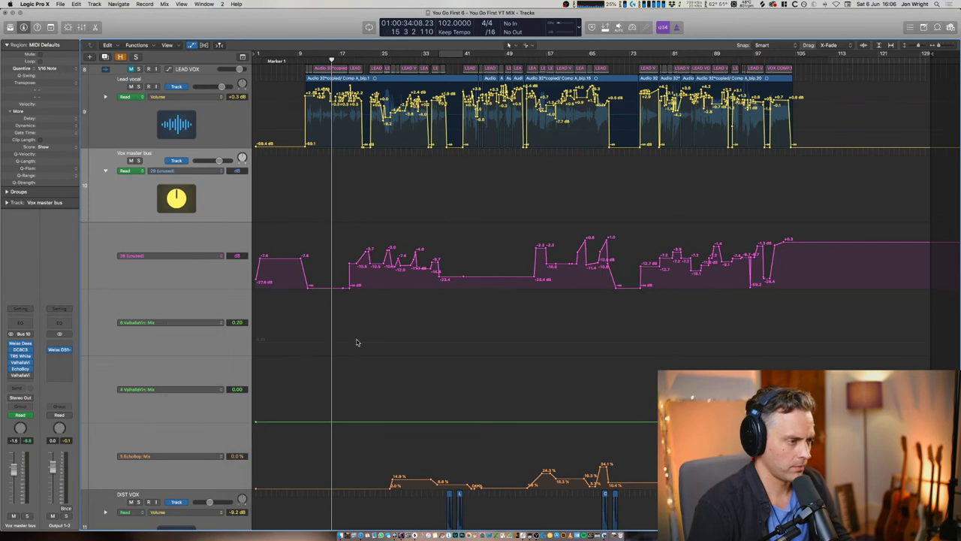
Step: Set the 6 ValhallaVin Mix automation to 0.00 from the song's start and play the vocal entry again from about bar 9
left_click(368, 344)
left_click_drag(368, 345, 368, 365)
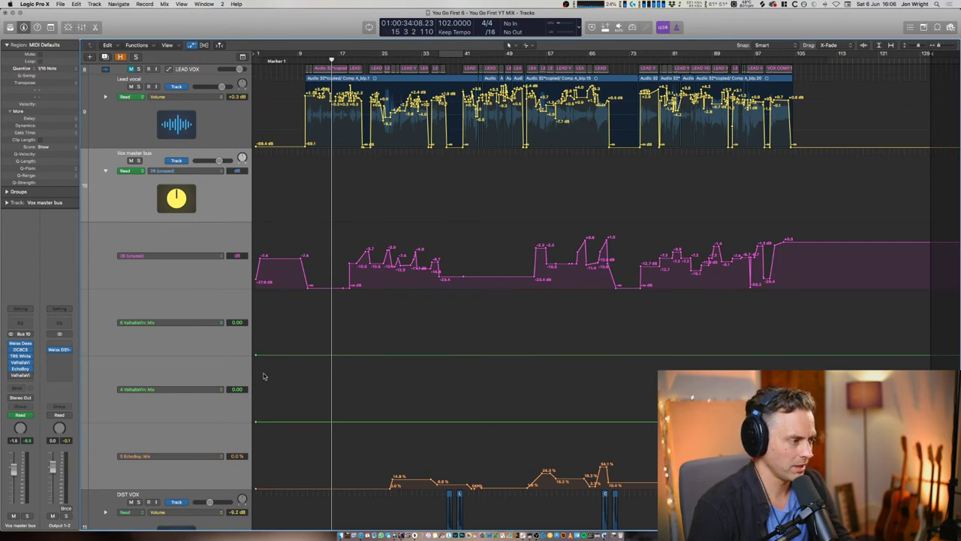
mouse_move(597, 422)
left_mouse_down()
mouse_move(596, 407)
mouse_move(597, 426)
left_mouse_up()
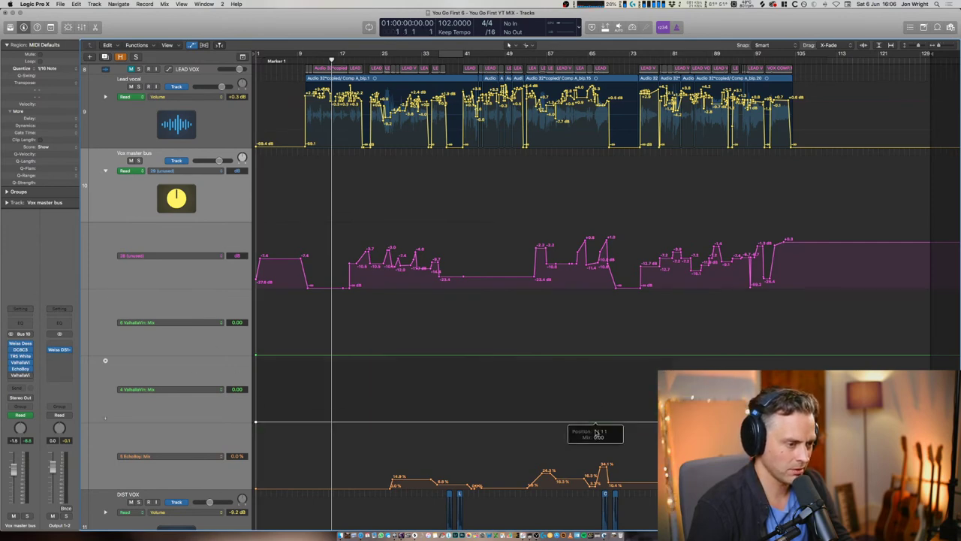
key("space")
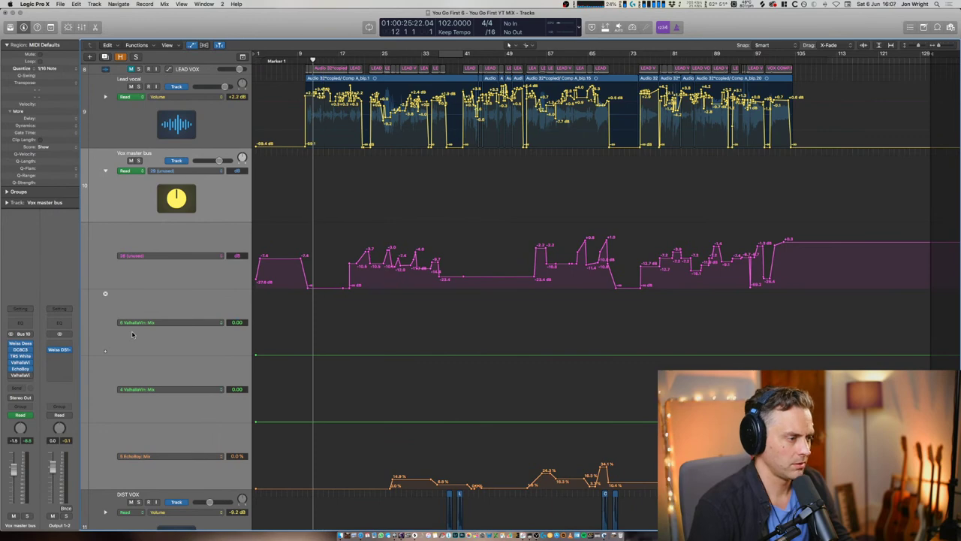
key("comma")
key("comma")
key("comma")
key("comma")
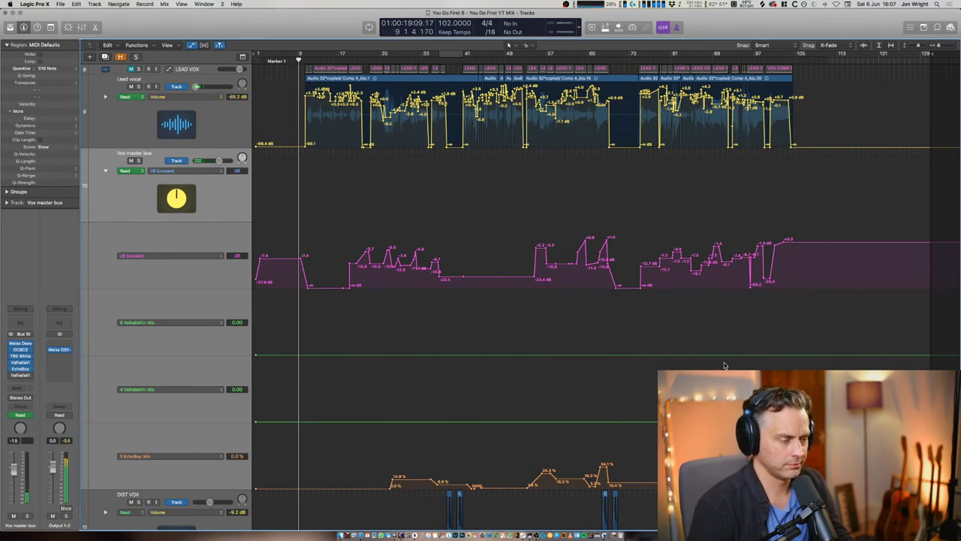
Step: Add 6 ValhallaVin Mix automation points between bars 82 and 89, and raise the 4 ValhallaVin Mix before bar 82 to 0.03
key("super+Right")
key("super+Right")
key("super+Right")
key("super+Right")
key("super+Right")
key("super+Left")
key("super+Left")
scroll(722, 366, "right", 15)
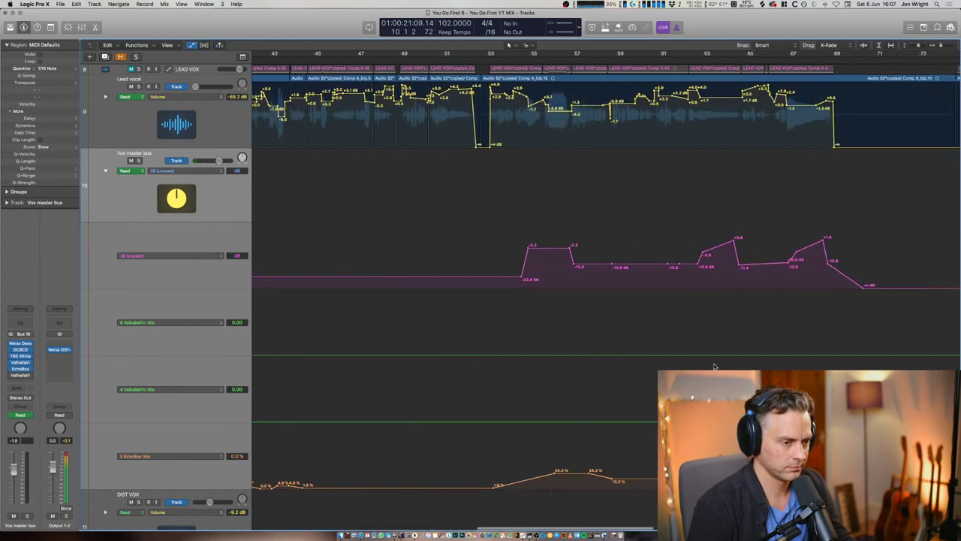
left_click(515, 355)
left_click(533, 355)
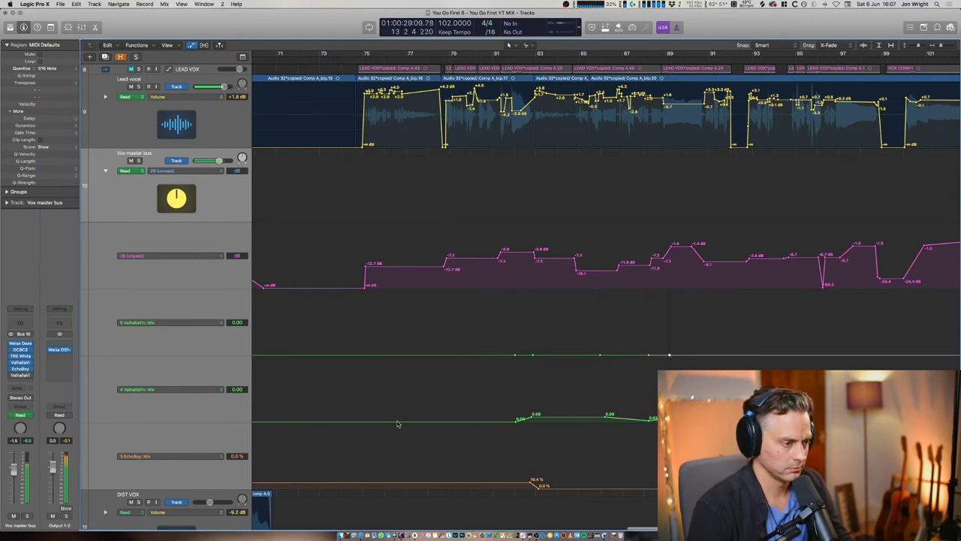
left_click_drag(398, 423, 397, 422)
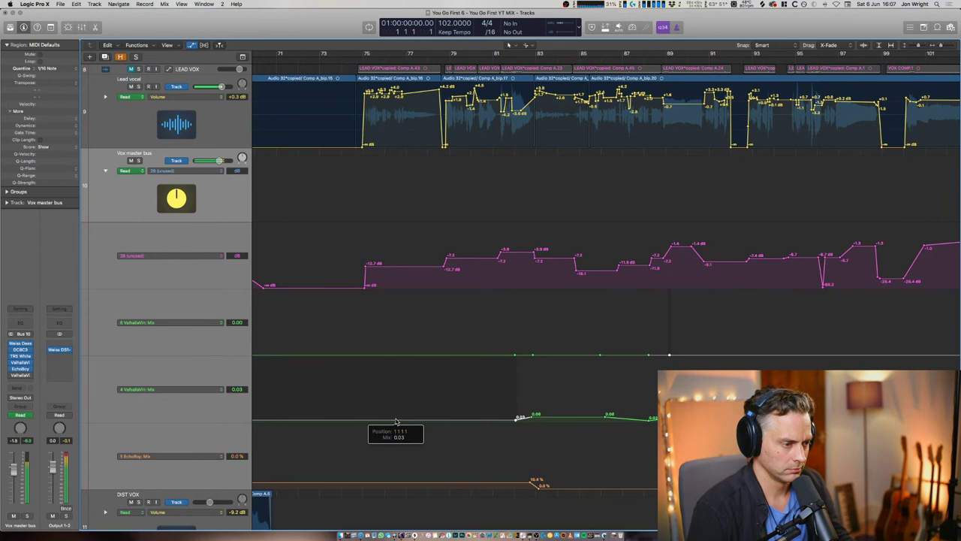
Step: Raise the 6 ValhallaVin Mix automation to 0.10 over bars 83–86 and from about bar 101 onward, with a slighter lift from bar 89
left_click_drag(573, 356, 572, 351)
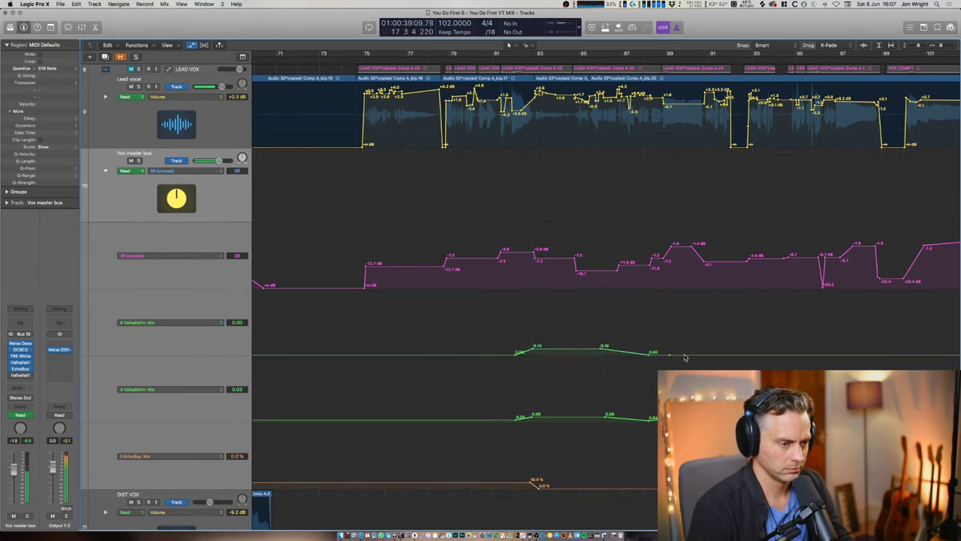
left_click_drag(684, 355, 684, 353)
scroll(623, 353, "right", 10)
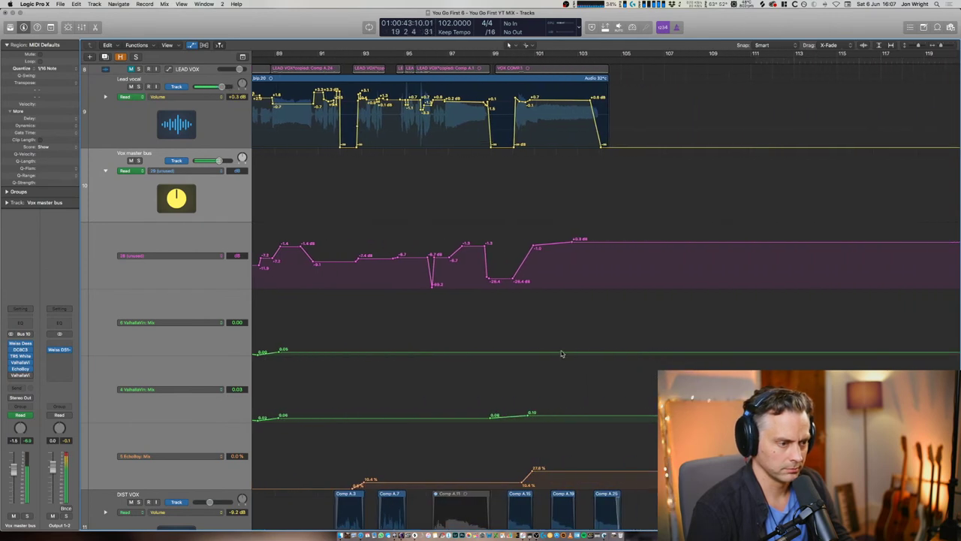
left_click(487, 352)
left_click(532, 354)
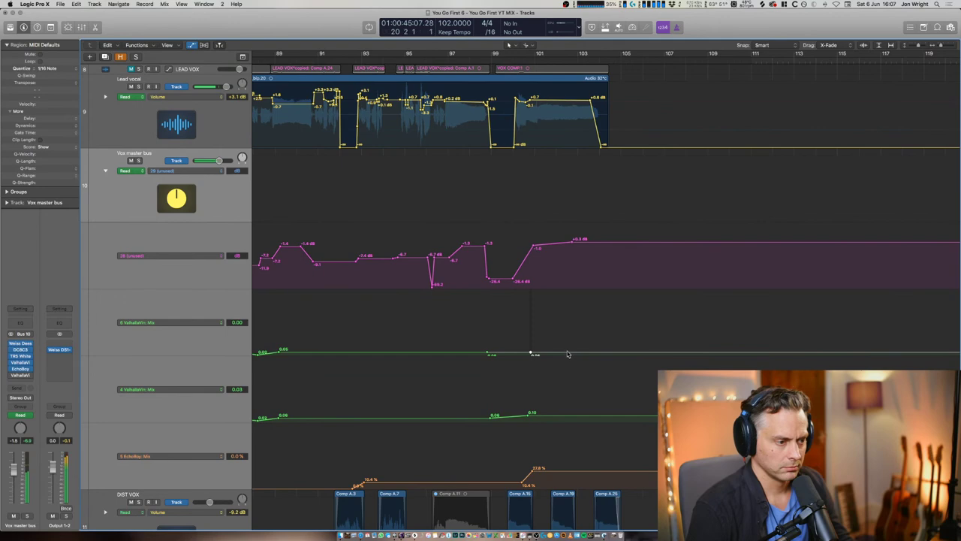
left_click_drag(568, 353, 567, 351)
scroll(568, 350, "down", 10)
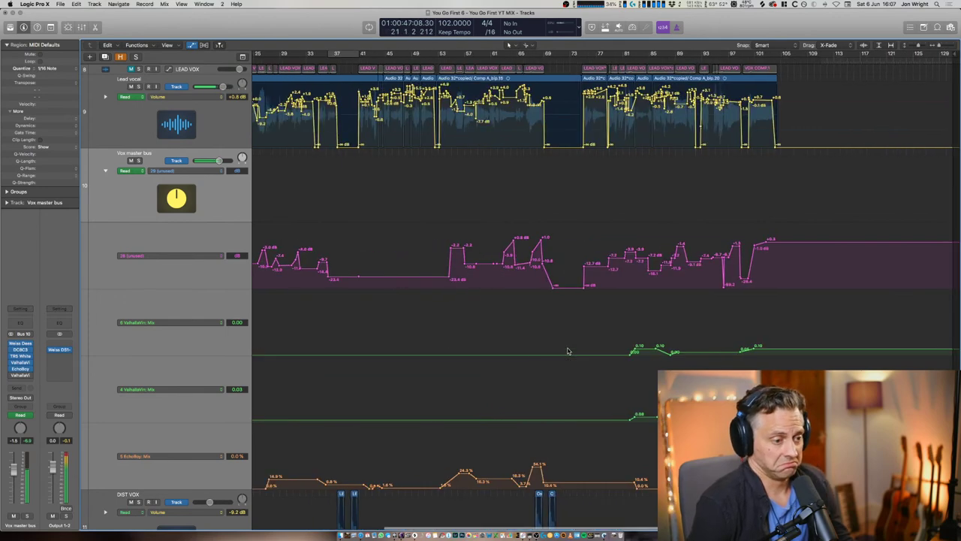
scroll(356, 317, "down", 5)
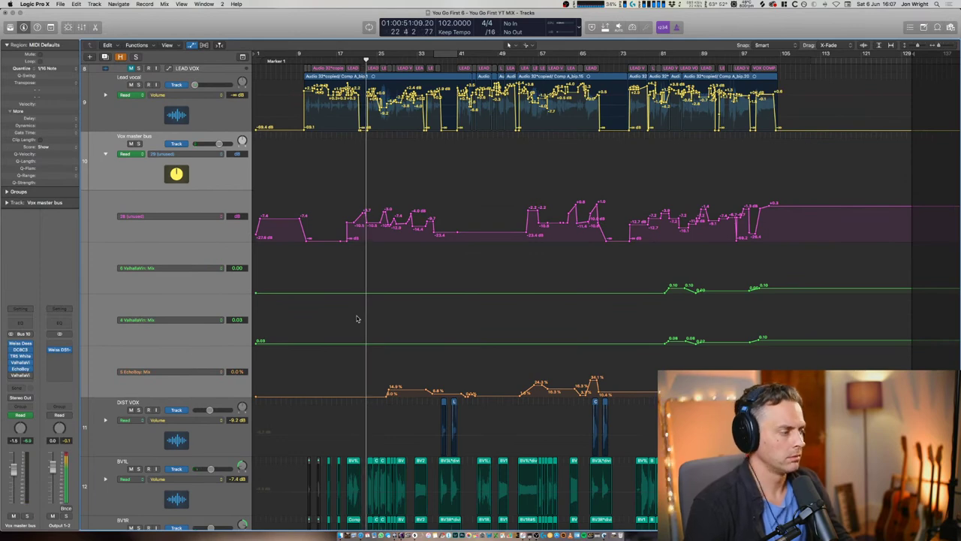
mouse_move(55, 352)
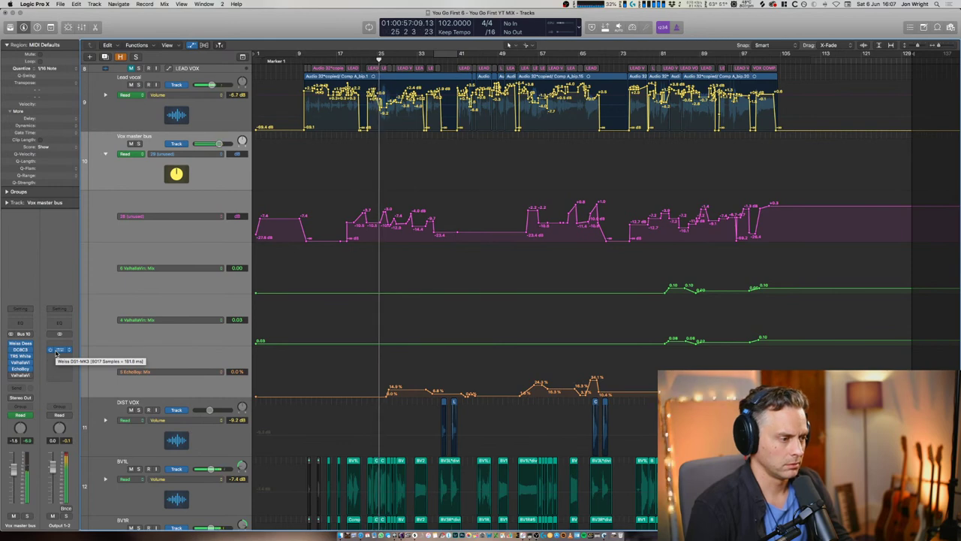
scroll(138, 394, "down", 15)
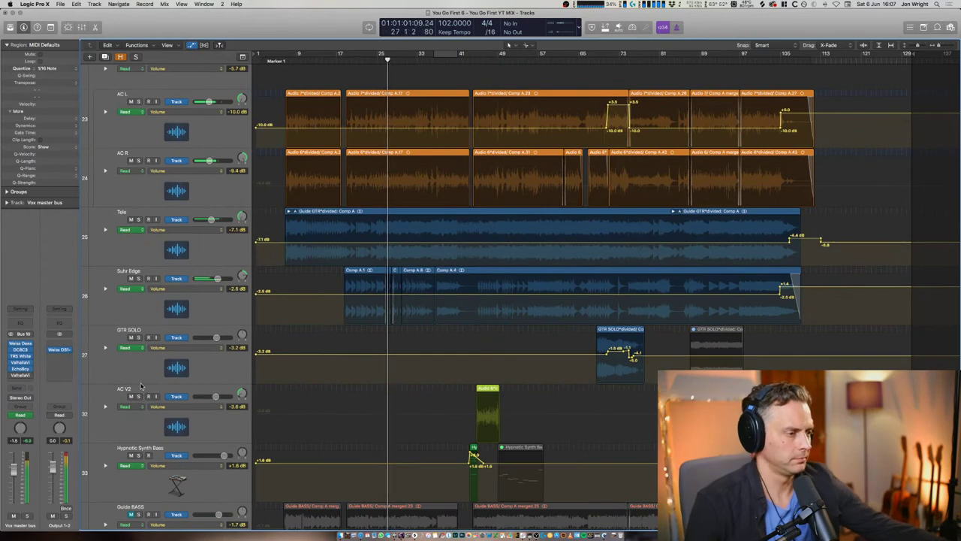
Step: Find the snare tracks and solo Snare Top TAKES + briefly to hear it alone, then switch its solo off
scroll(147, 387, "down", 3)
scroll(149, 387, "down", 2)
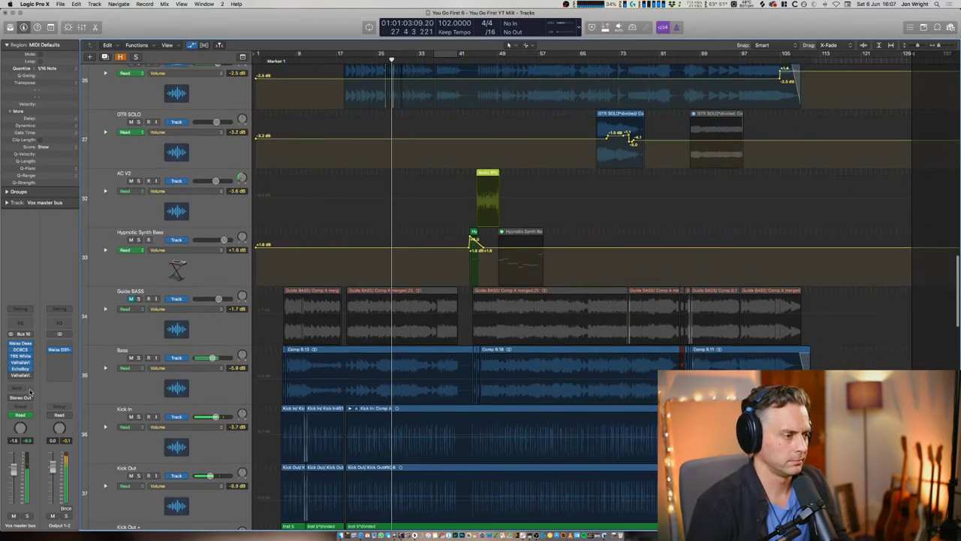
scroll(368, 358, "down", 20)
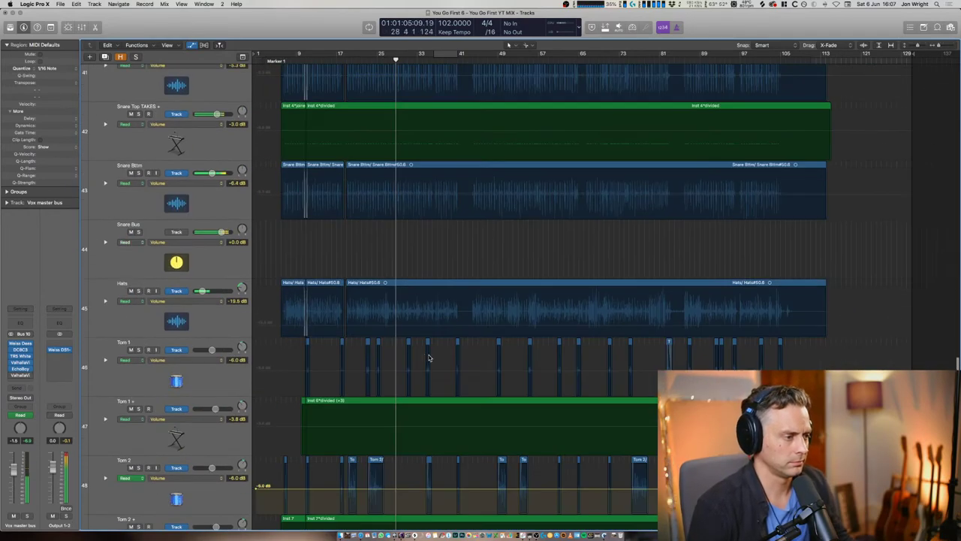
scroll(429, 357, "down", 1)
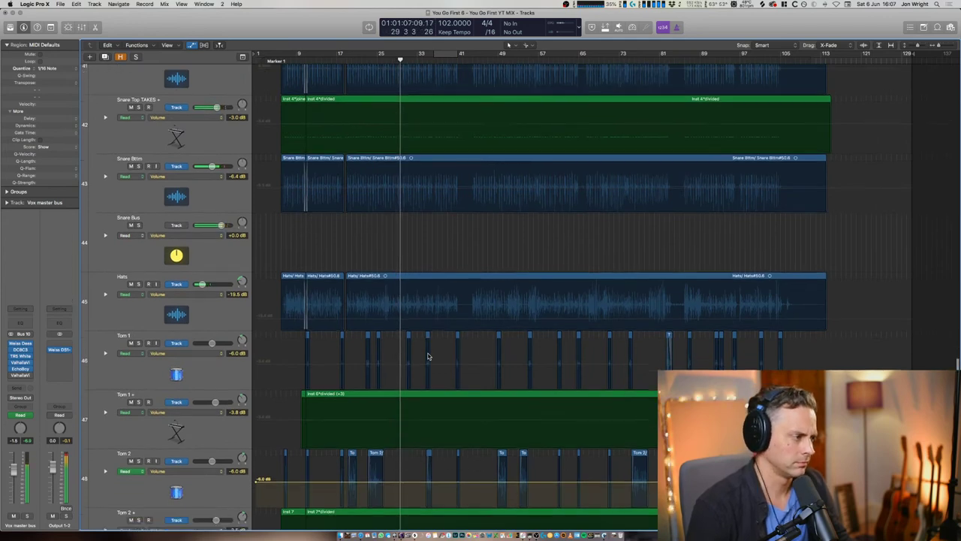
scroll(420, 353, "down", 3)
scroll(181, 272, "up", 2)
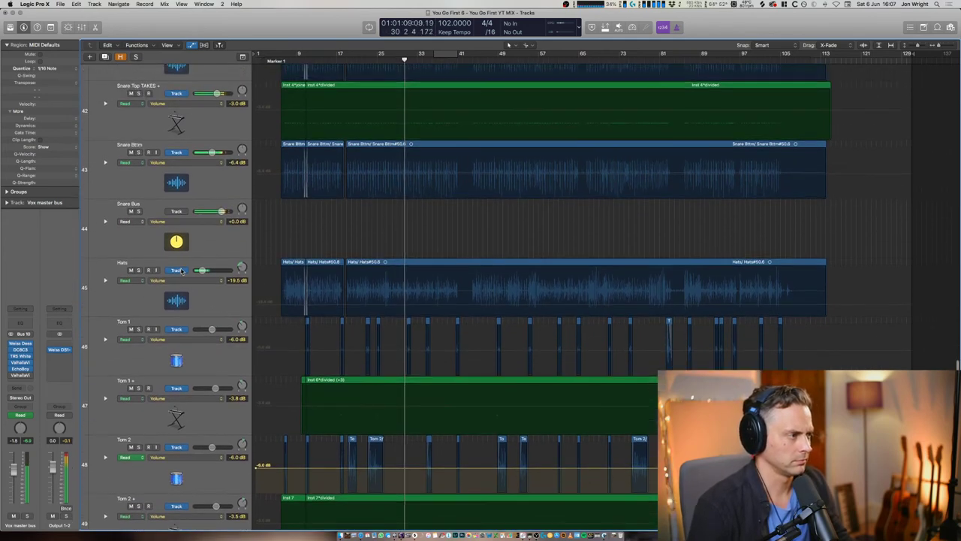
left_click(165, 250)
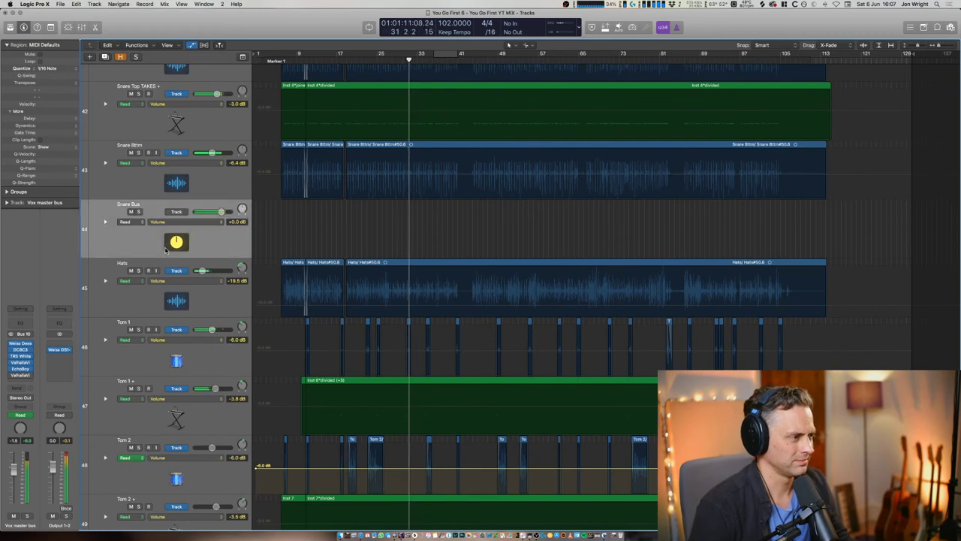
scroll(161, 248, "up", 4)
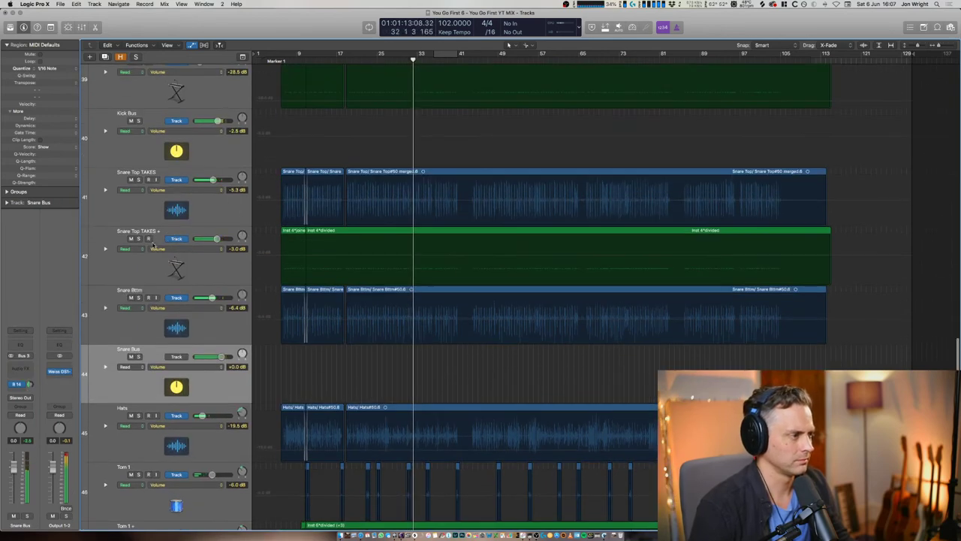
left_click(138, 238)
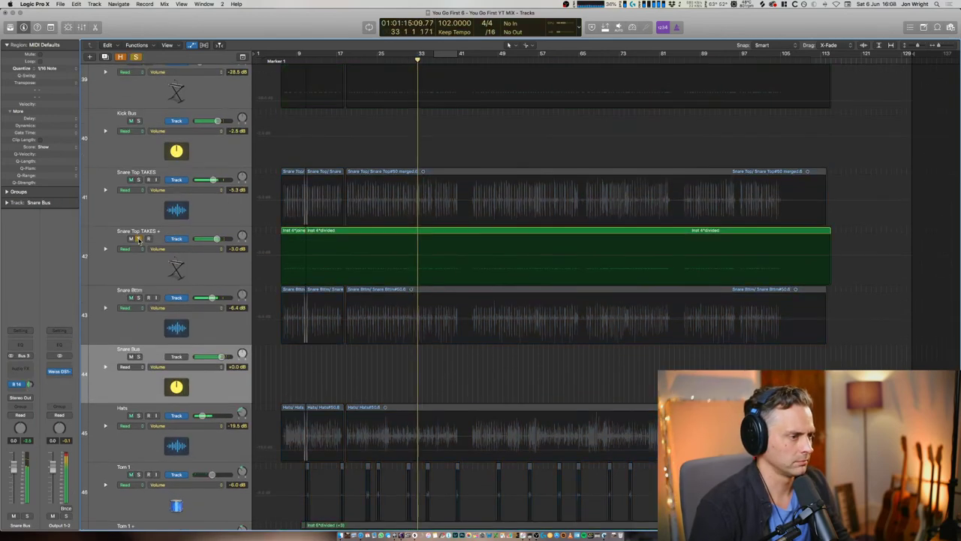
left_click(138, 239)
Step: Check the TR5 EQ-81 on Snare Top TAKES + while playing from about bar 9, and close it
left_click(150, 259)
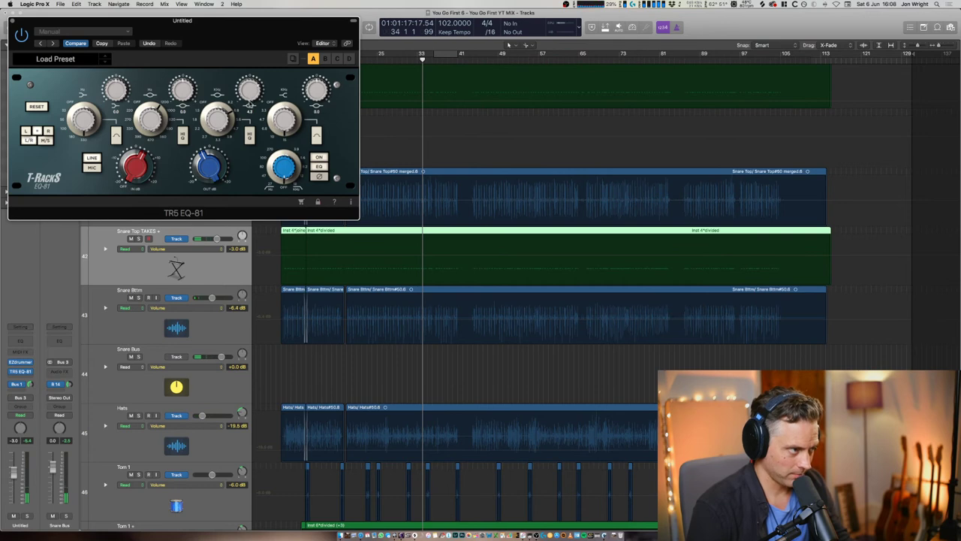
key("space")
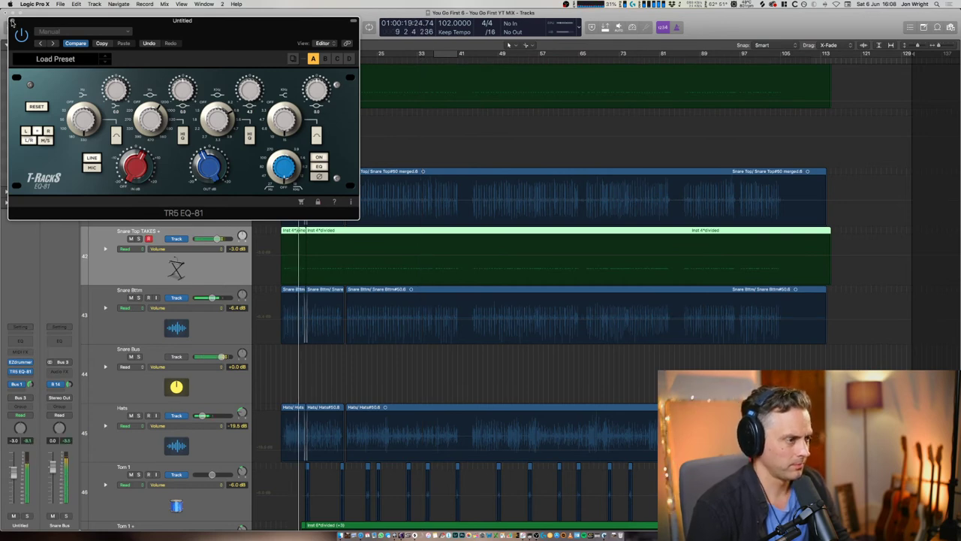
left_click(12, 21)
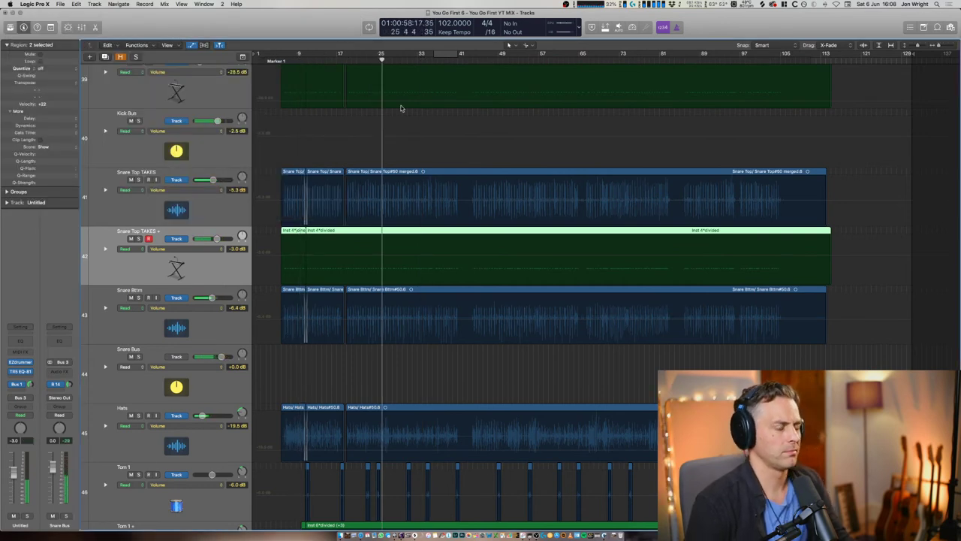
Step: Solo the You Go First 10 reference track, listen from bar 30 for comparison, and unsolo it
scroll(227, 268, "down", 3)
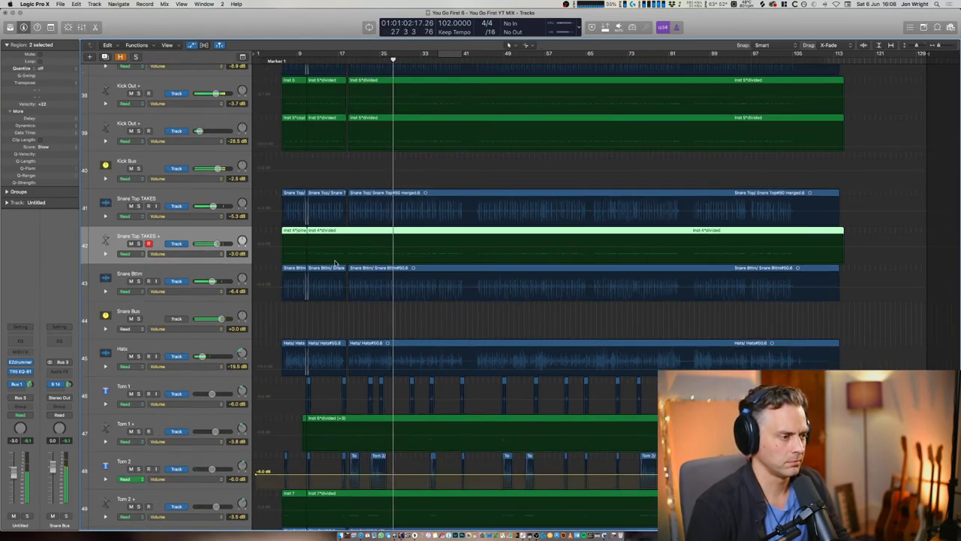
scroll(331, 261, "down", 10)
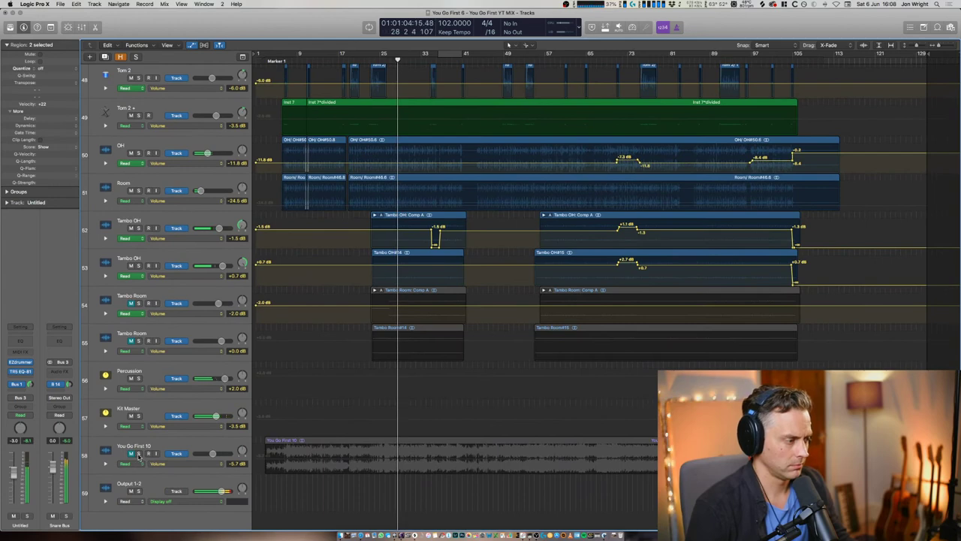
left_click(138, 453)
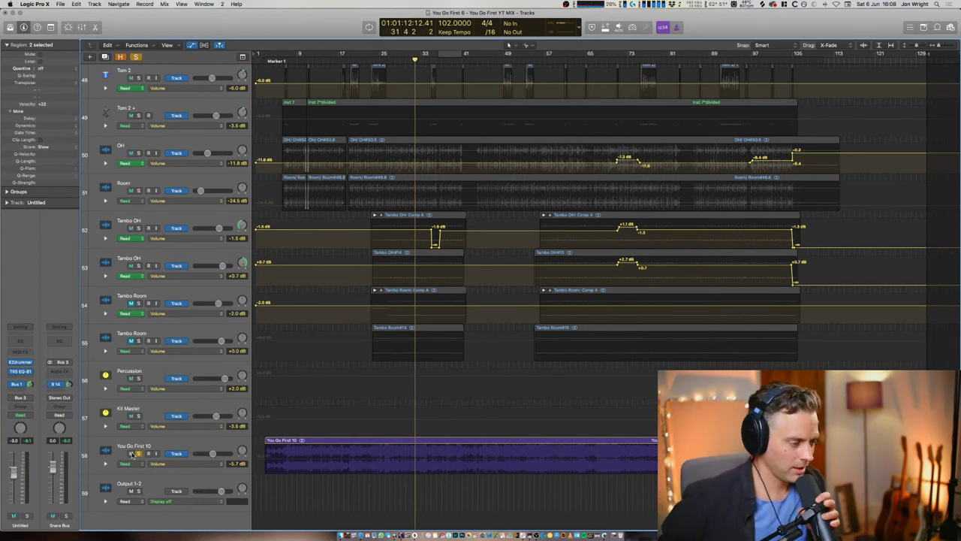
left_click(132, 454)
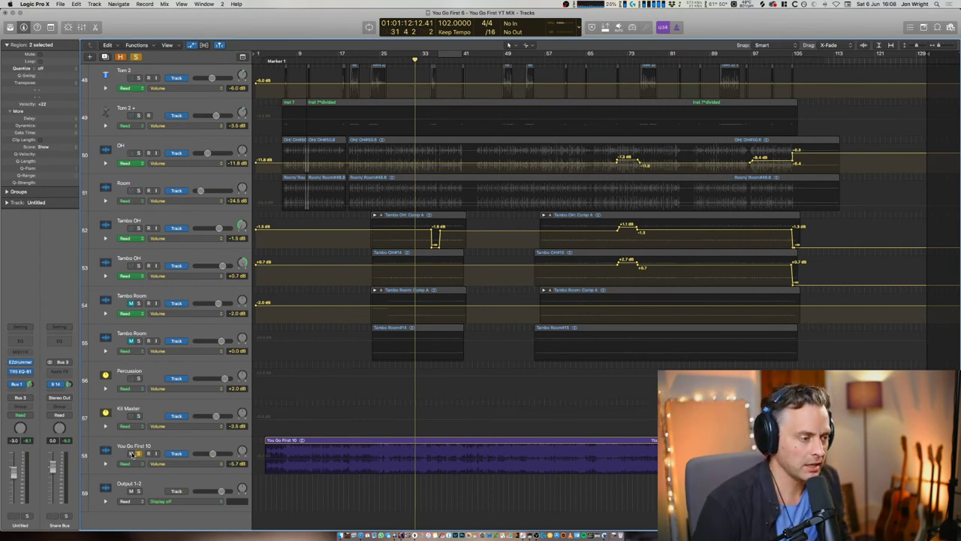
key("comma")
key("comma")
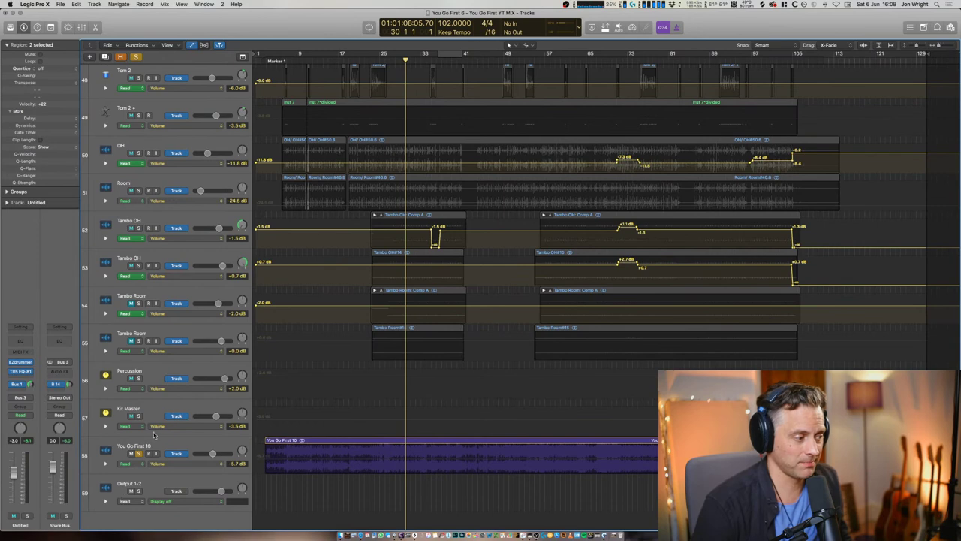
key("space")
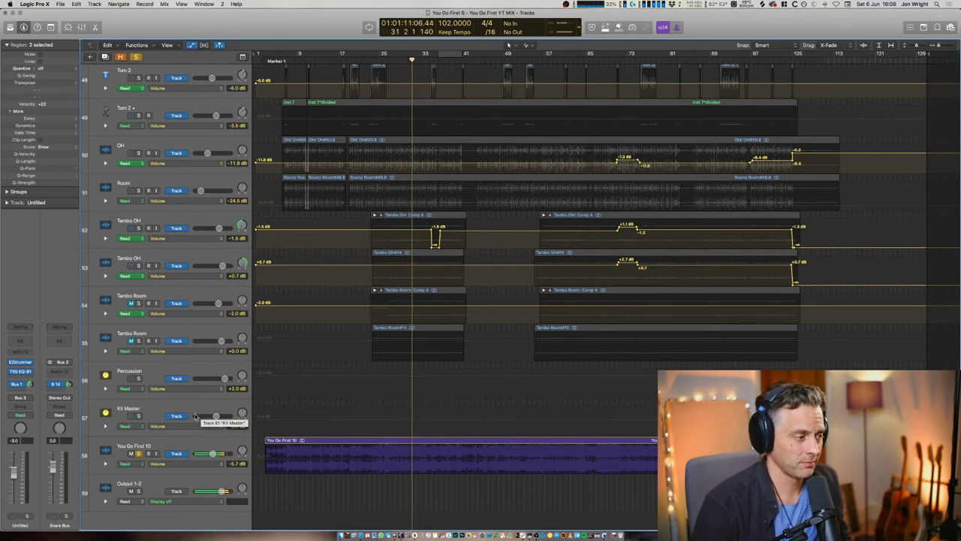
left_click(139, 454)
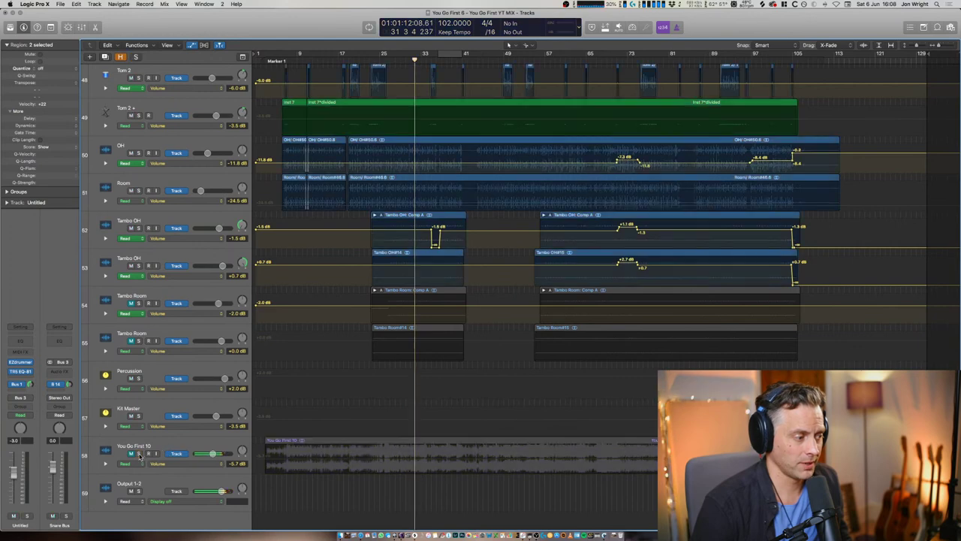
key("space")
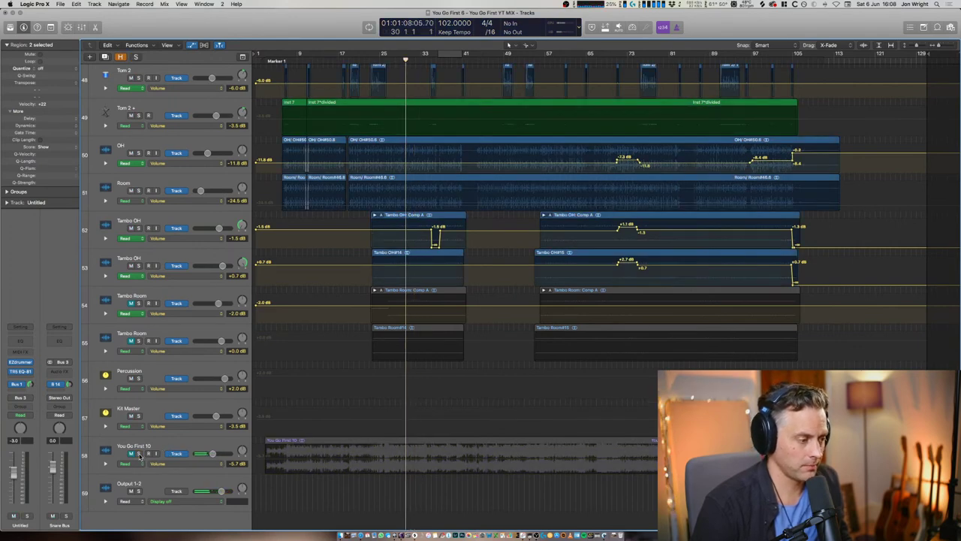
Step: Play the mix from bar 30 and select the Output 1-2 track
key("space")
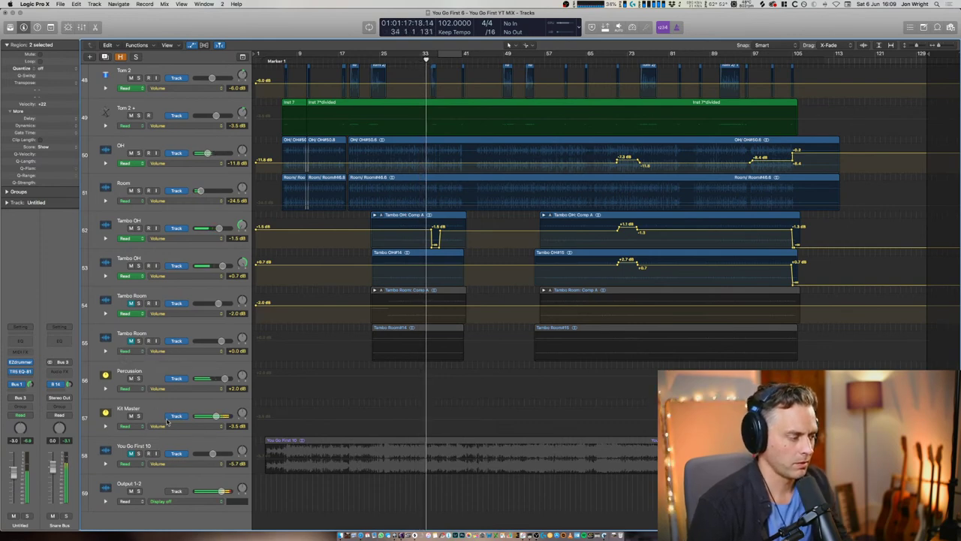
left_click(153, 484)
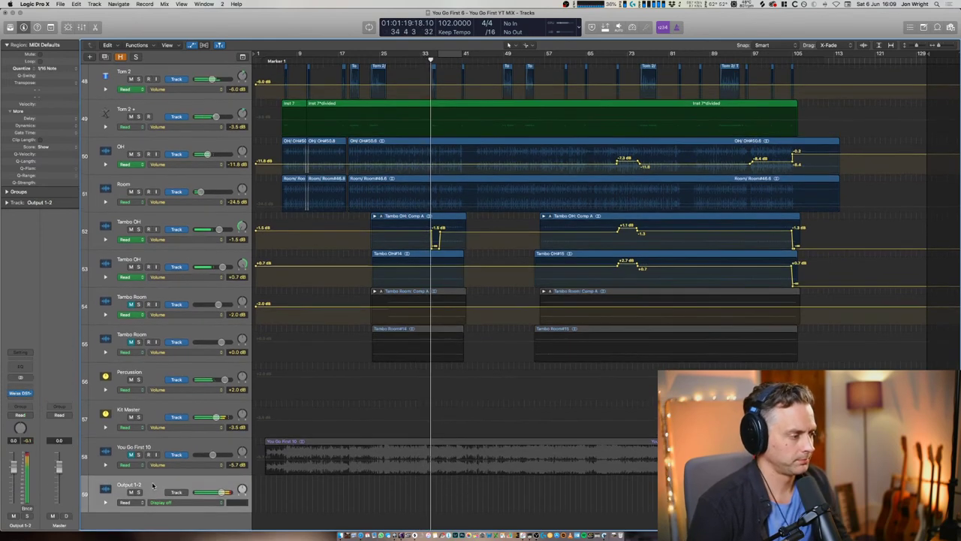
left_click(20, 366)
left_click(22, 376)
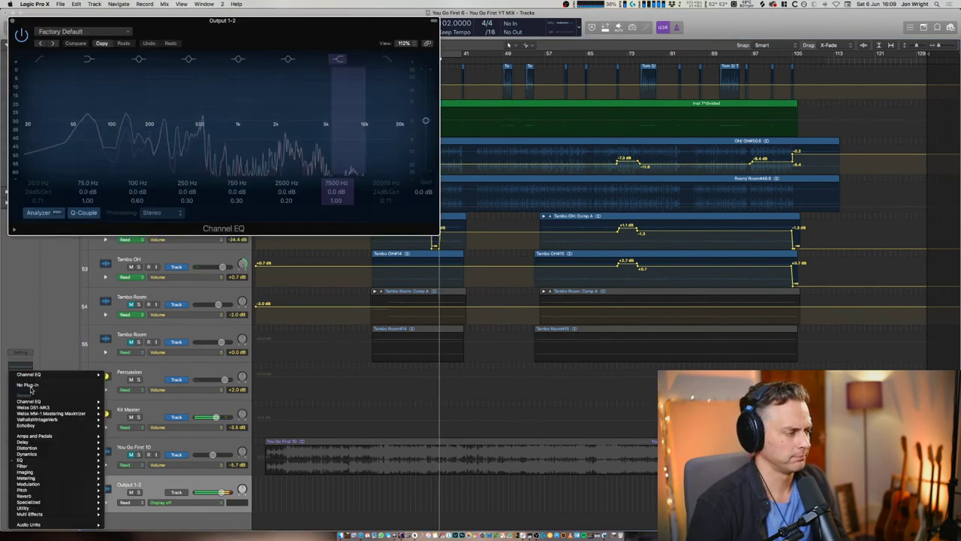
left_click(33, 407)
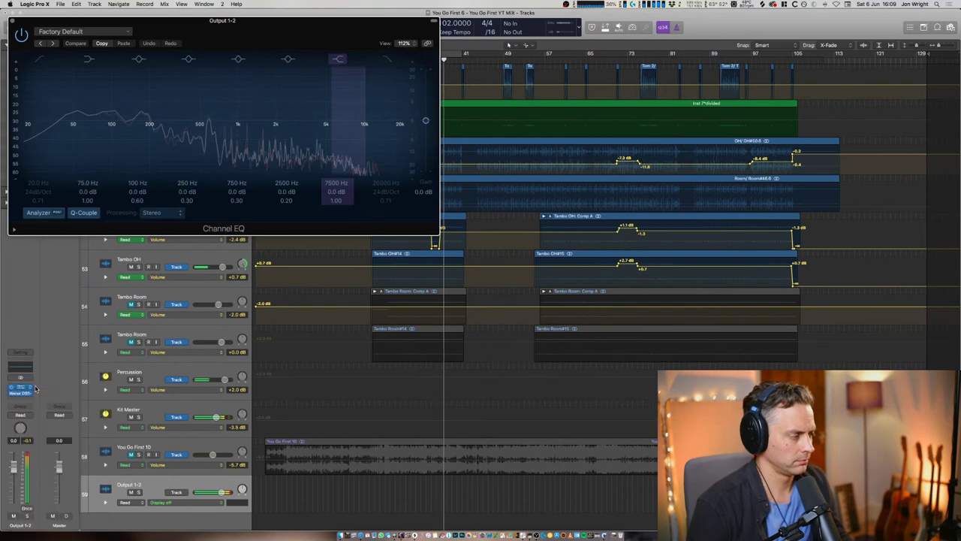
Step: Insert IK Multimedia's TR5 Master EQ-432 on Output 1-2, ahead of the Weiss DS1-MK3
left_click(23, 386)
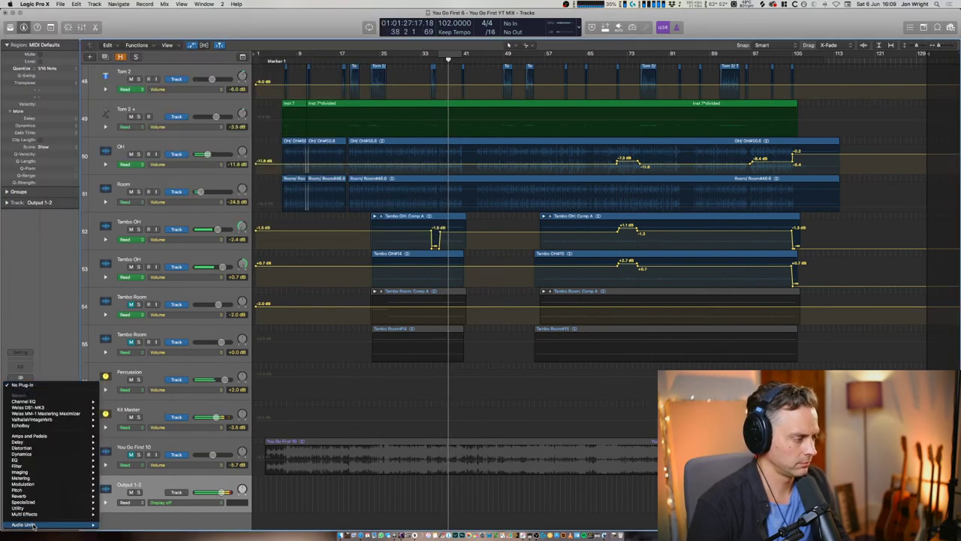
mouse_move(33, 525)
mouse_move(130, 525)
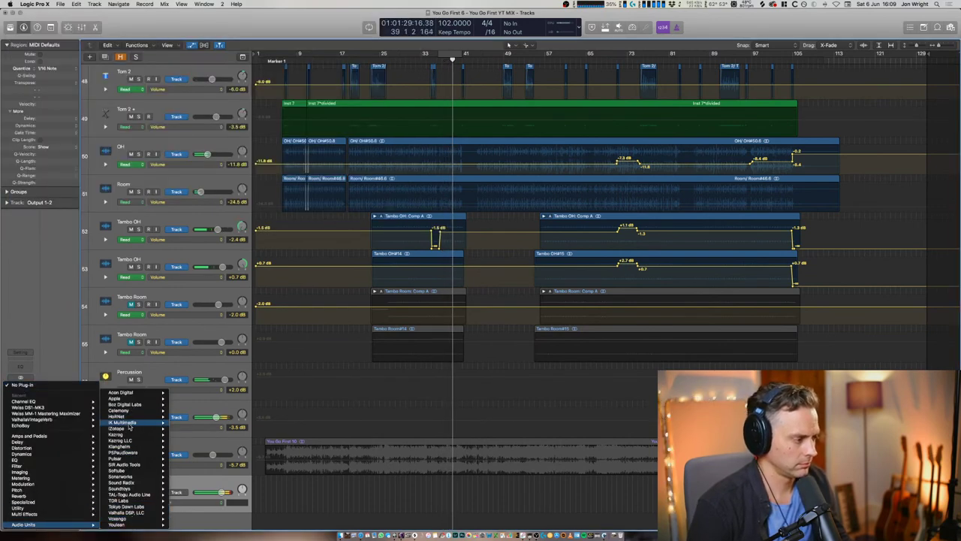
mouse_move(124, 422)
mouse_move(201, 424)
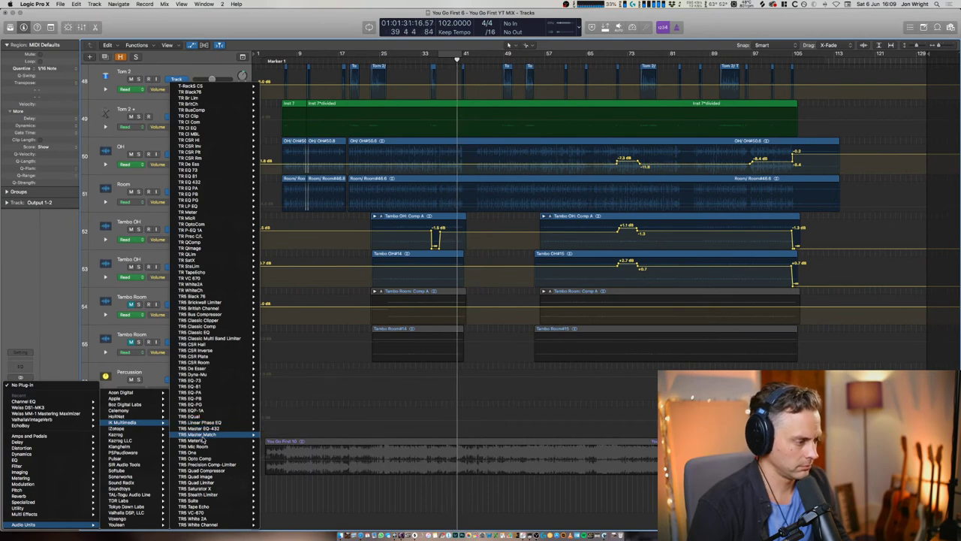
left_click(209, 432)
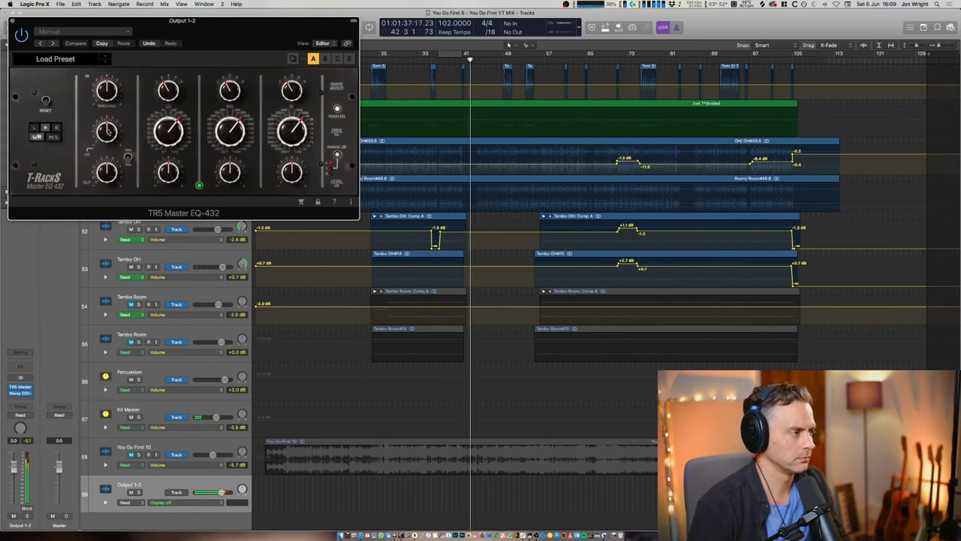
Step: Adjust the low shelf of the TR5 Master EQ-432, switch it to M/S processing and lift the side channel's highs
left_click_drag(109, 136, 109, 143)
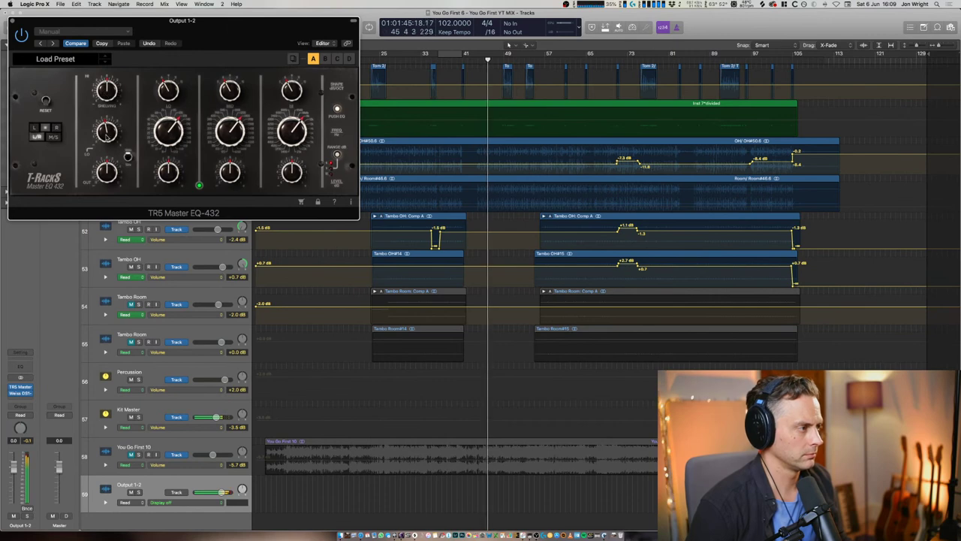
left_click(53, 137)
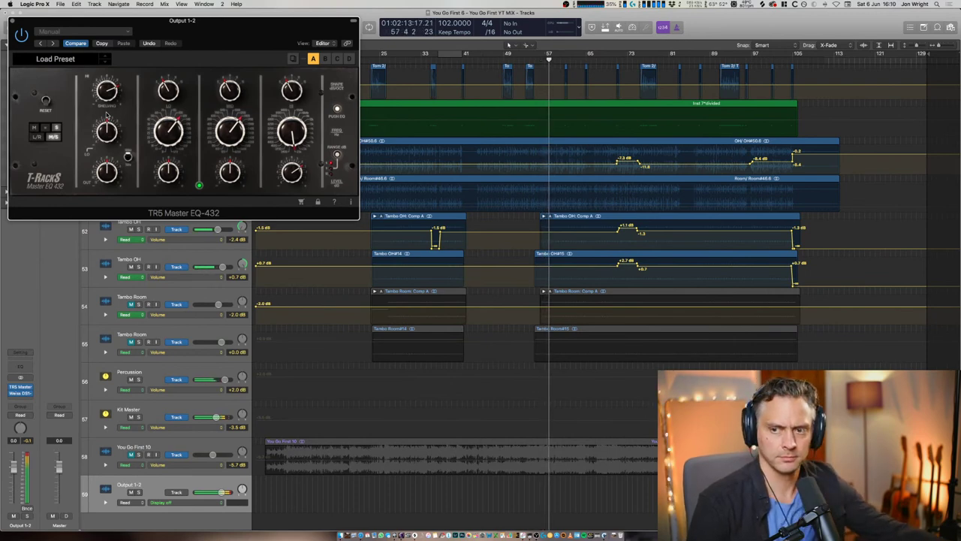
key("super+Tab")
key("super+Tab")
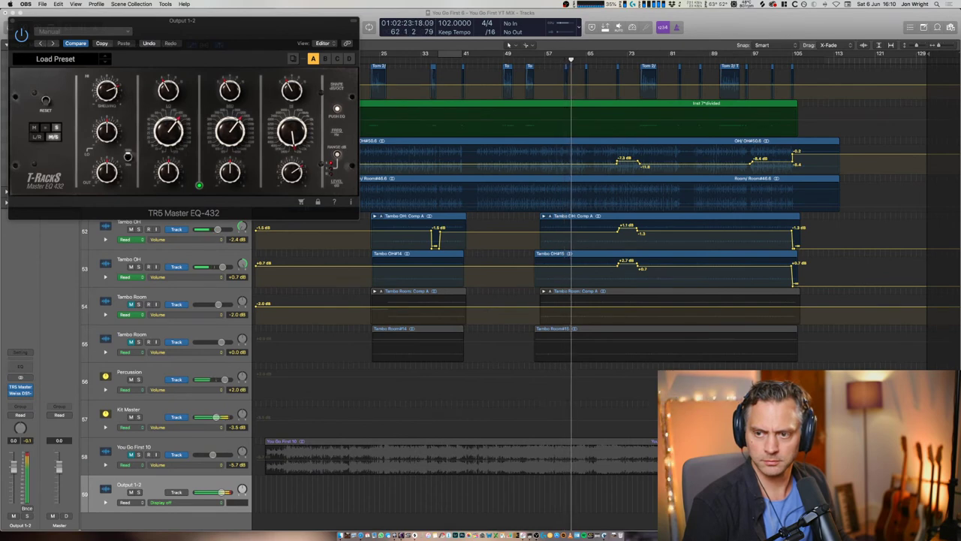
Step: Close the EQ, open the Weiss DS1-MK3 on Output 1-2, try its soft knee and set the threshold to -8.0 dB
left_click(13, 21)
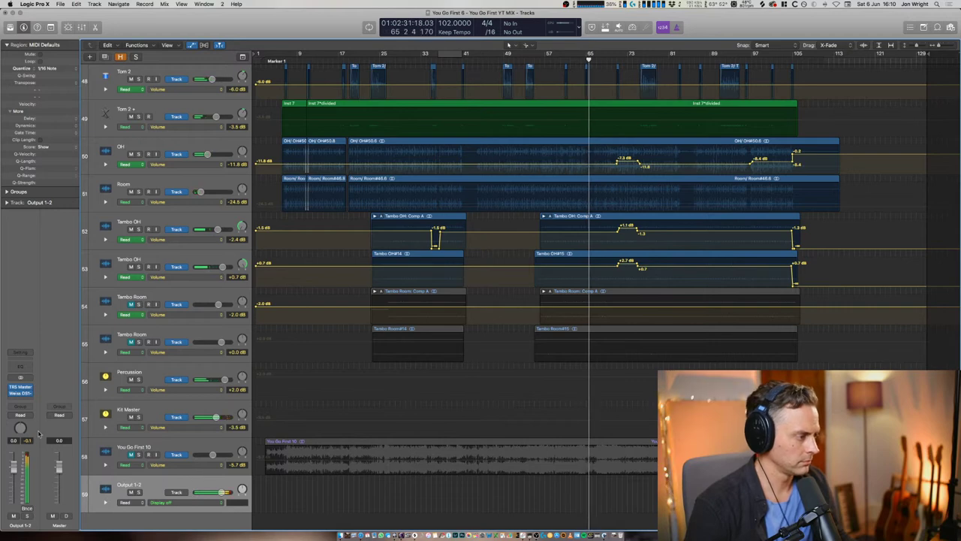
left_click(21, 392)
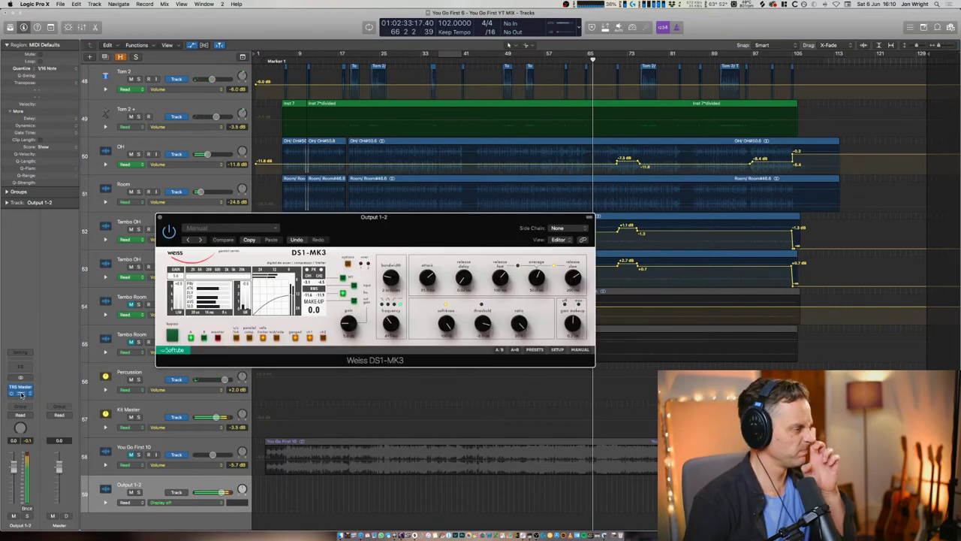
mouse_move(380, 281)
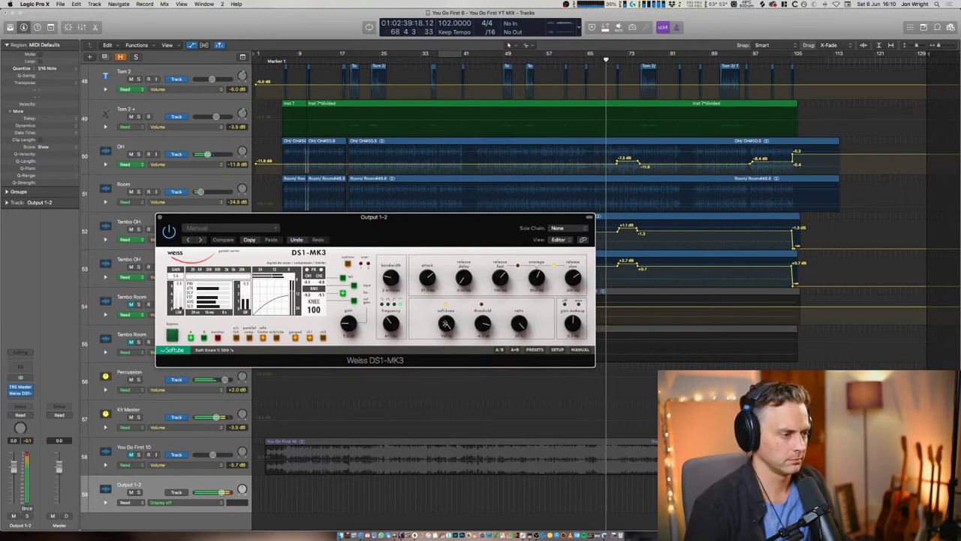
left_click_drag(445, 323, 432, 231)
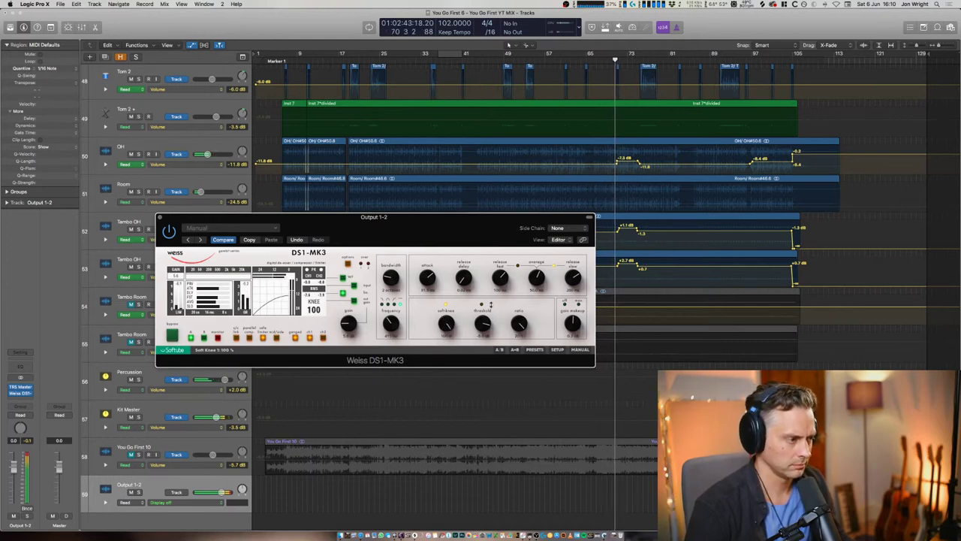
left_click_drag(484, 322, 481, 325)
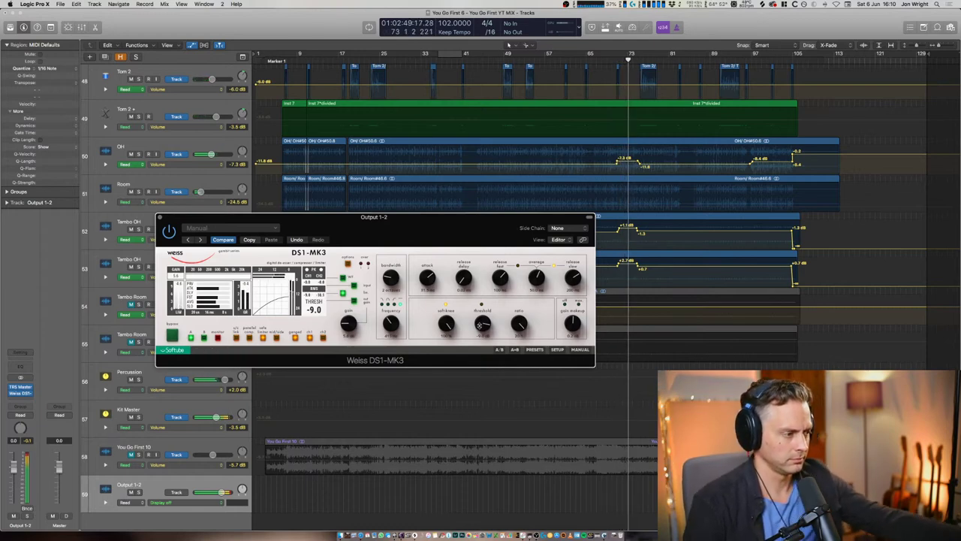
left_click_drag(481, 325, 484, 322)
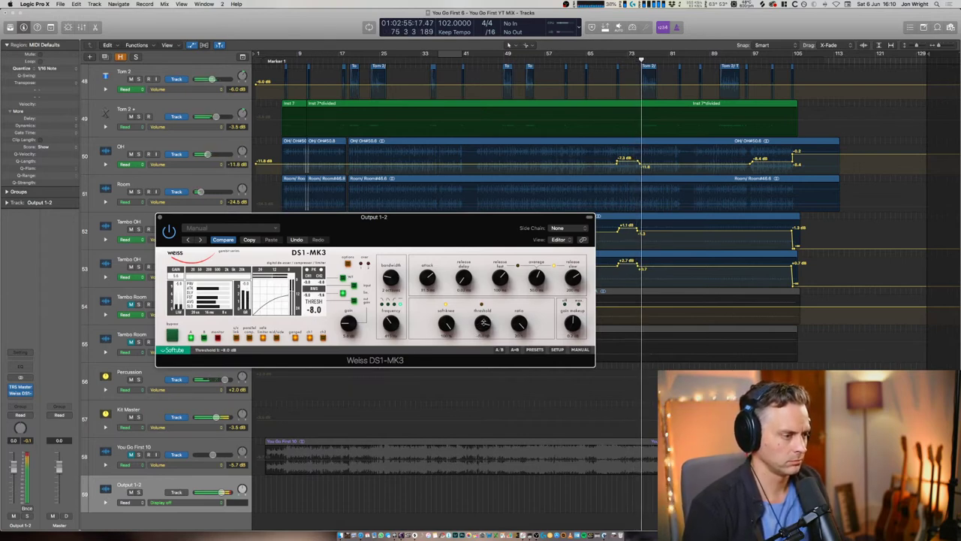
Step: Lower the compression ratio of the Weiss DS1-MK3 from limiting to a gentle setting and close the plug-in
mouse_move(517, 322)
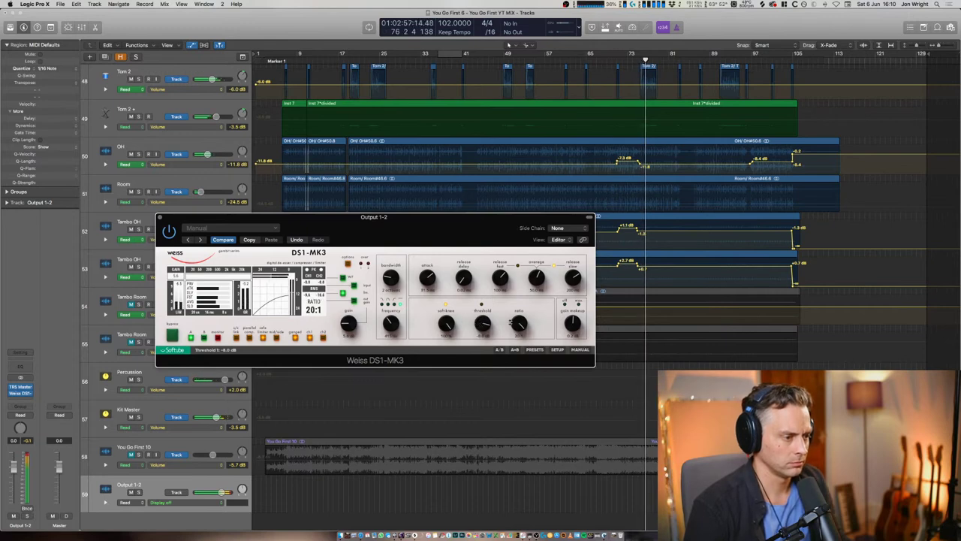
left_click_drag(517, 322, 513, 347)
mouse_move(483, 323)
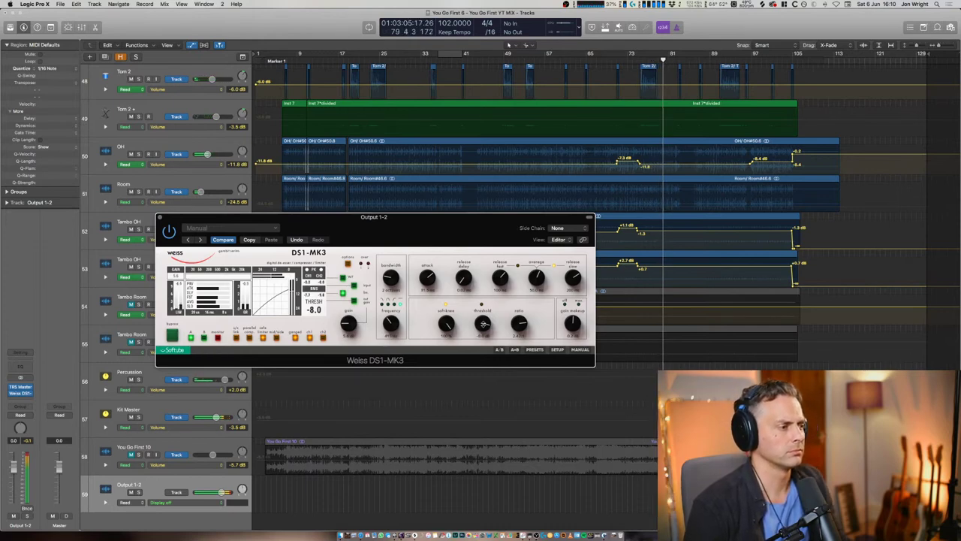
left_click(159, 218)
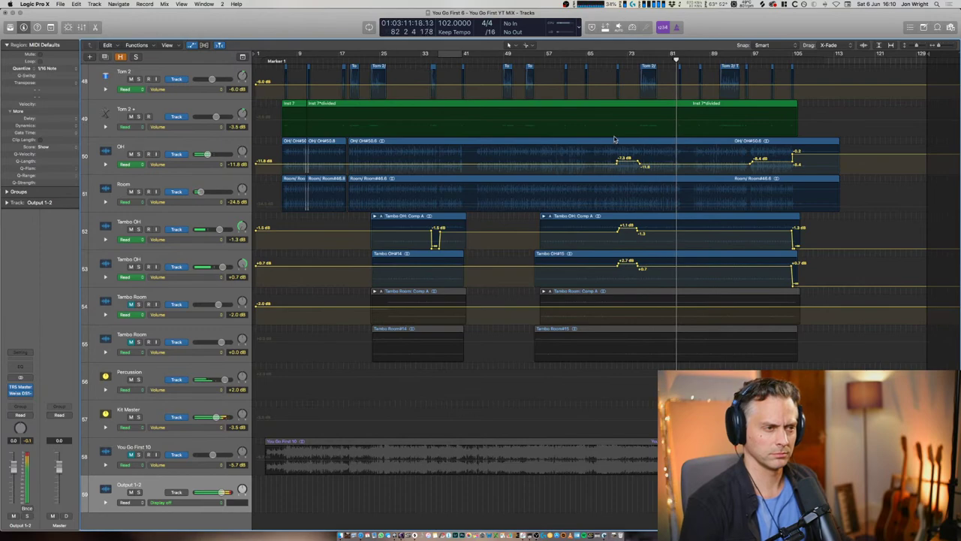
Step: Move the playhead to bar 80 and select the BVs track
scroll(666, 105, "up", 20)
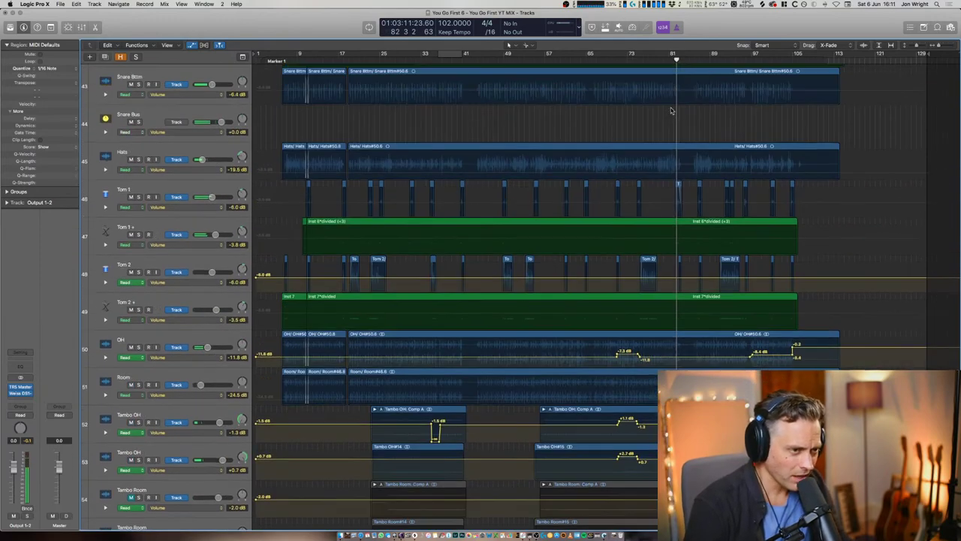
scroll(668, 125, "up", 10)
scroll(669, 125, "down", 8)
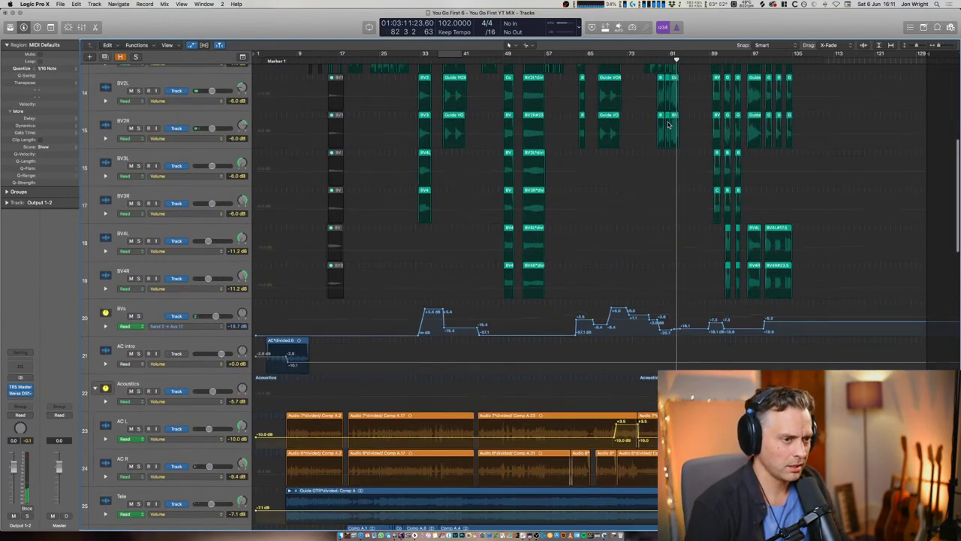
left_click(663, 59)
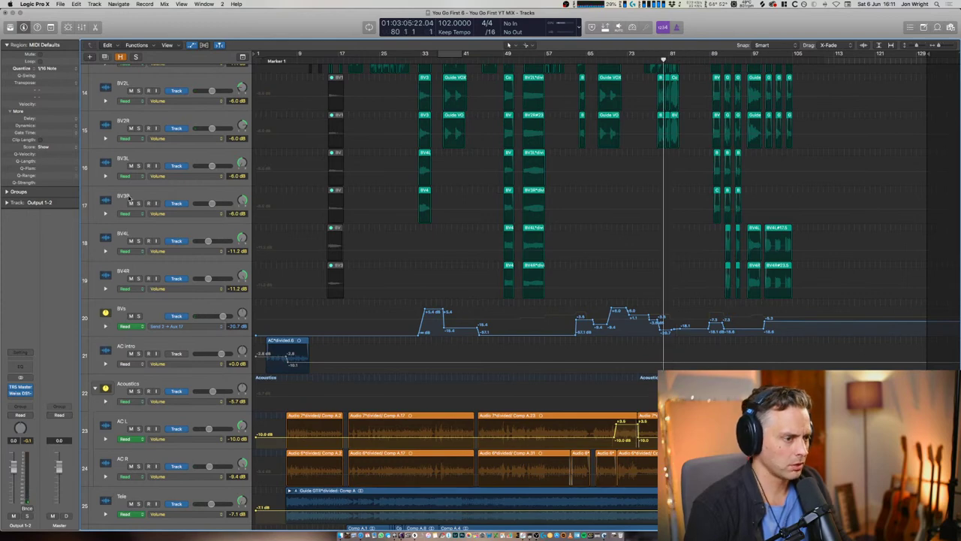
left_click(154, 308)
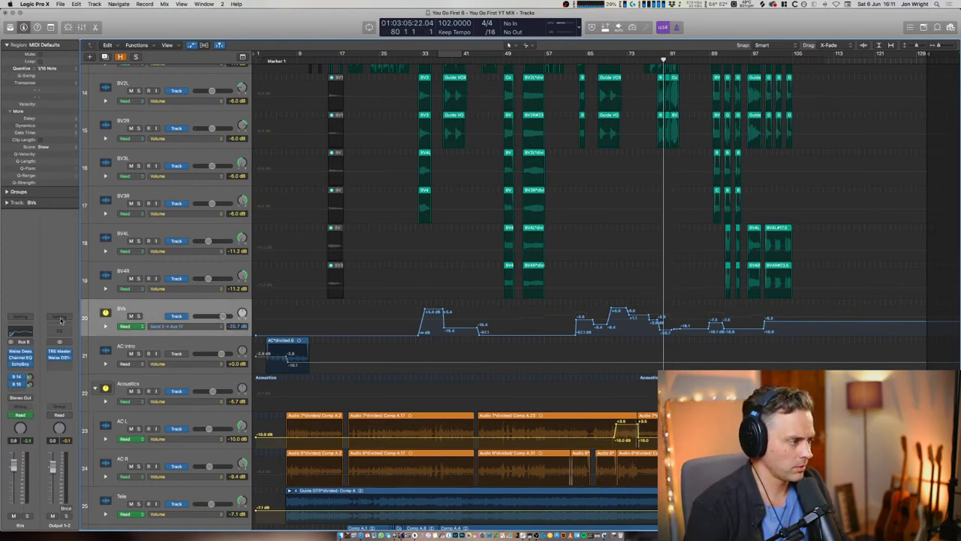
Step: Insert Tokyo Dawn Labs' TDR Nova on the BVs track as its first plug-in, ahead of the Weiss de-esser
left_click(22, 351)
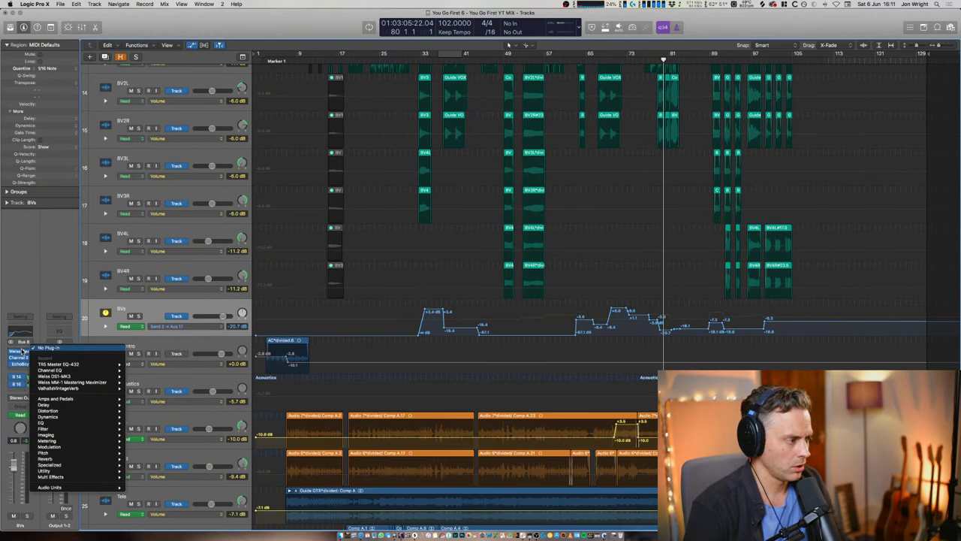
mouse_move(58, 487)
mouse_move(172, 490)
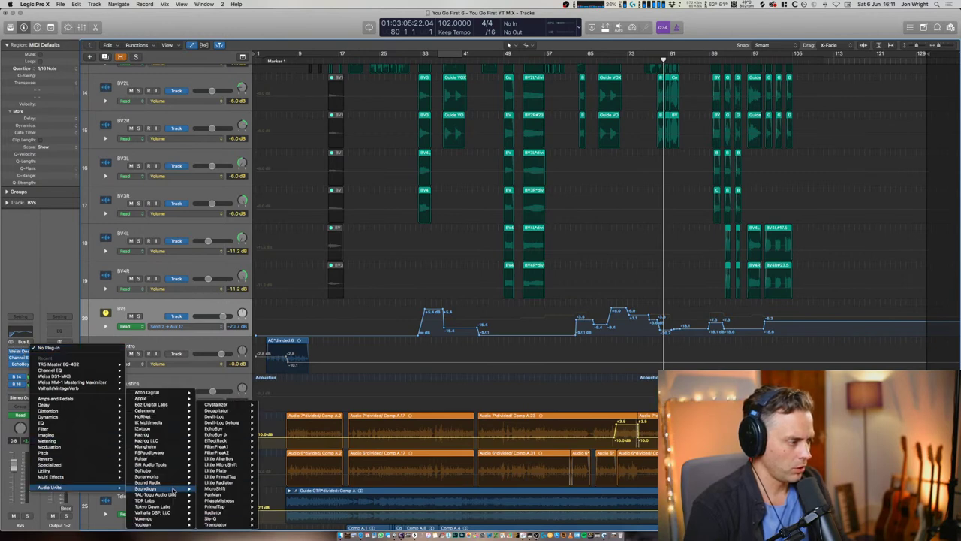
mouse_move(161, 507)
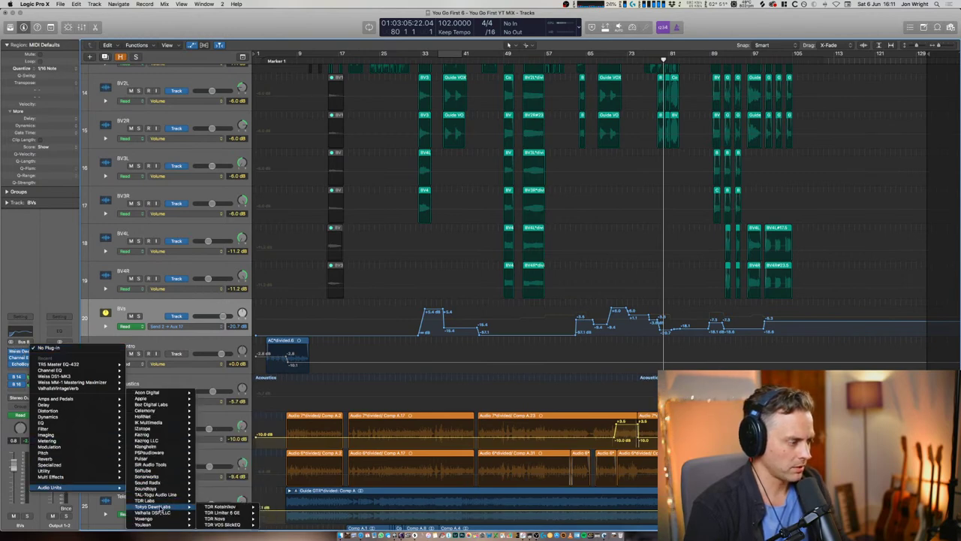
left_click(227, 519)
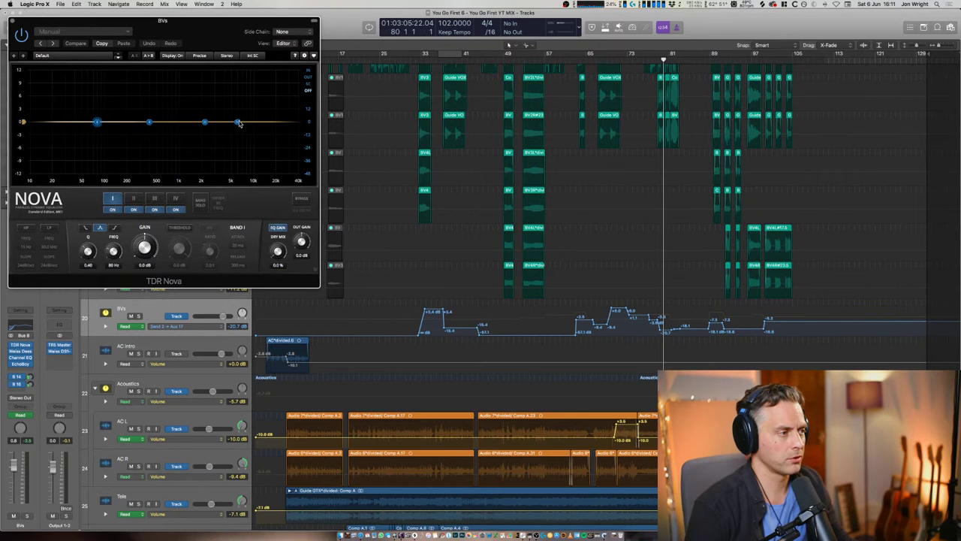
Step: Move TDR Nova's band IV to 7.9 kHz and, with the playhead around bar 74, set its analyser to the input signal
left_click_drag(238, 121, 241, 123)
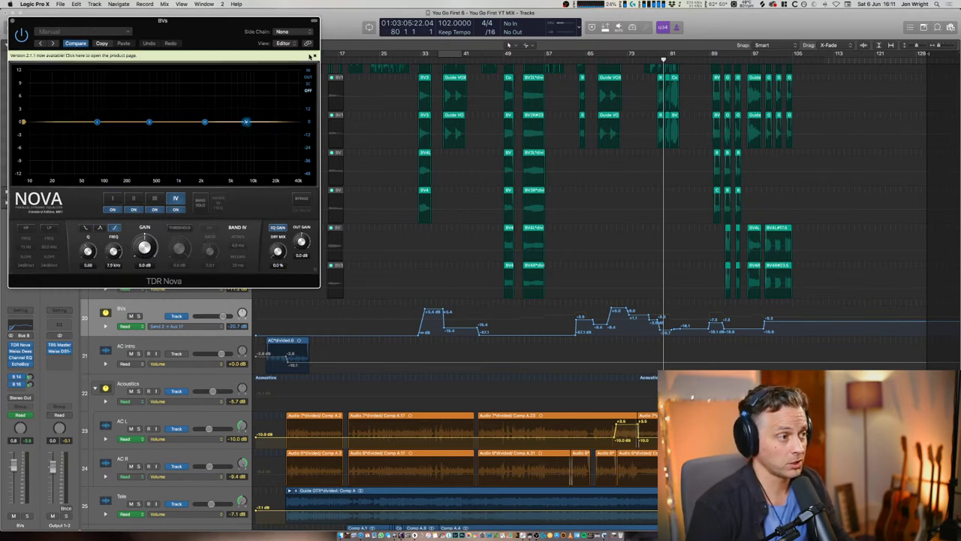
left_click(314, 56)
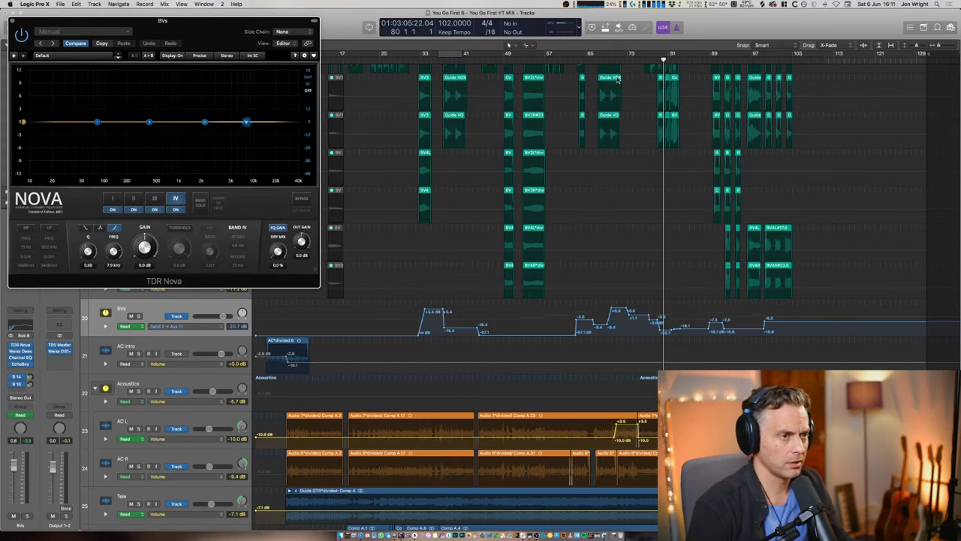
left_click(632, 59)
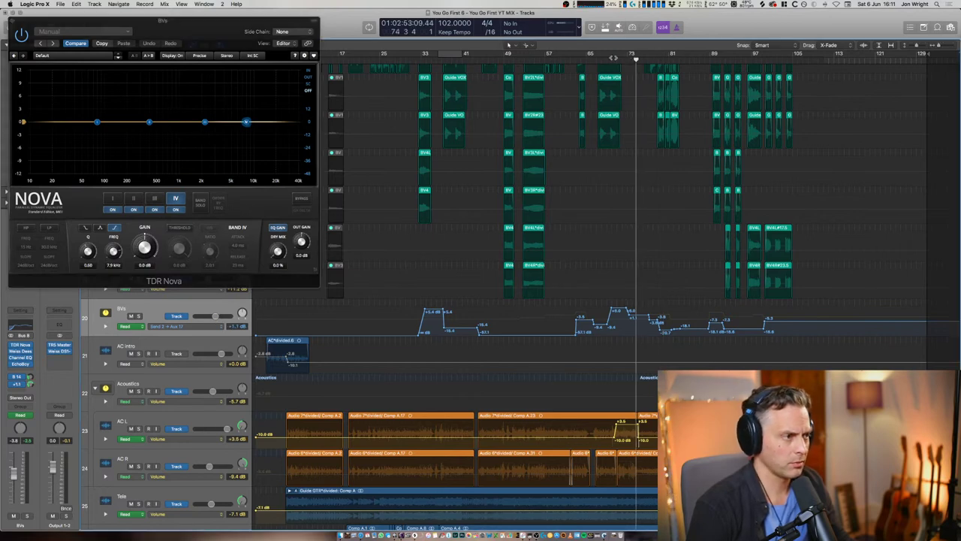
left_click(309, 72)
Step: Play the BVs track soloed, sweep TDR Nova's band III with a boost and settle it at 2.6 kHz
key("space")
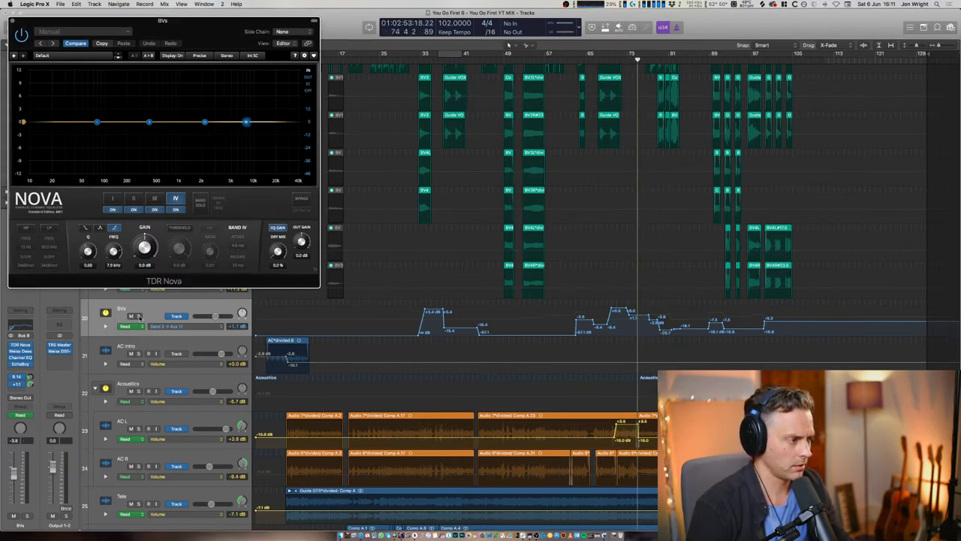
left_click(138, 316)
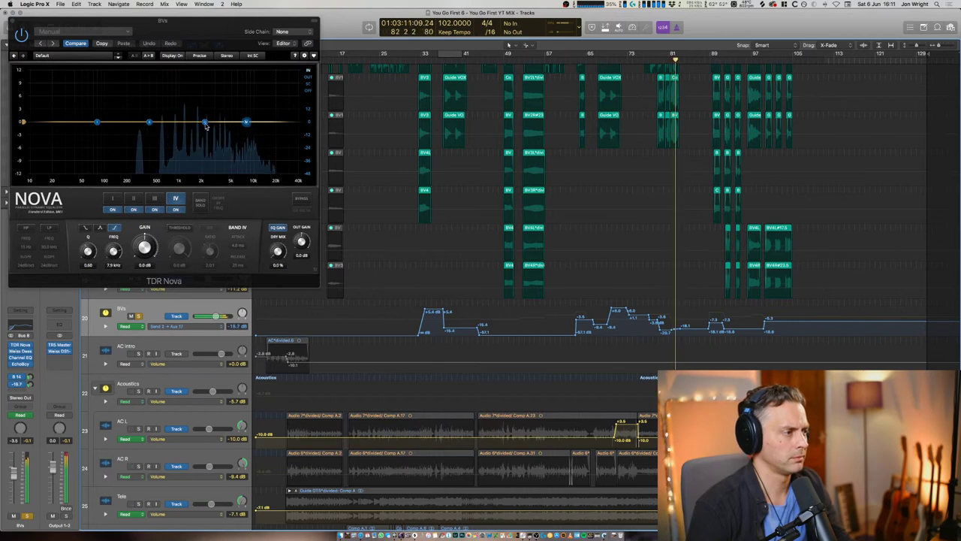
left_click_drag(204, 122, 190, 87)
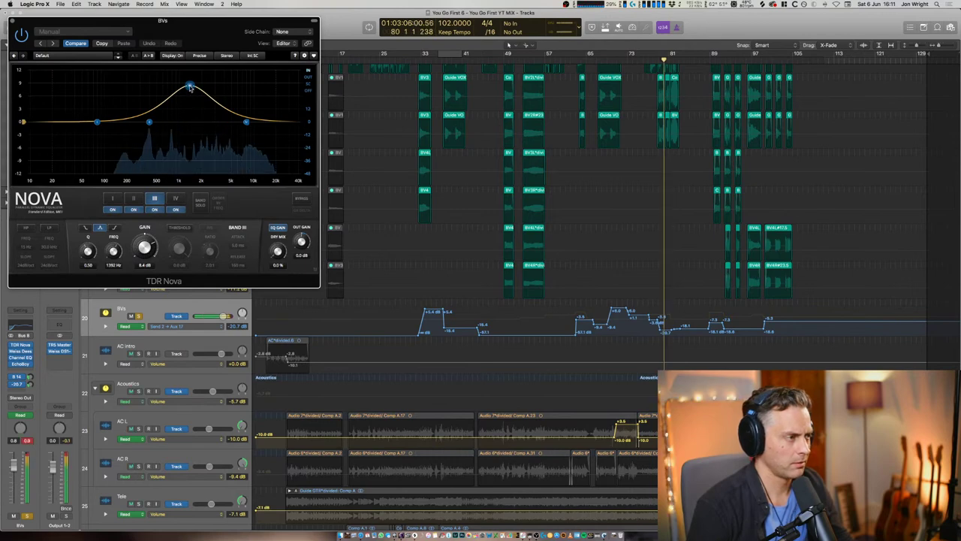
left_click_drag(199, 83, 208, 129)
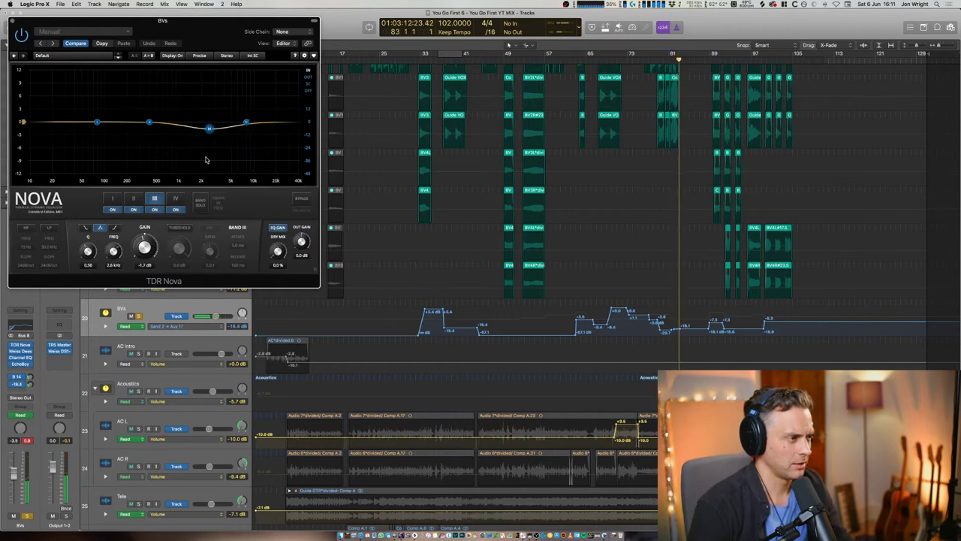
Step: Make band III a dynamic cut with Q 1.18, gain 0.0 dB and threshold -5.6 dB, and close TDR Nova
left_click_drag(88, 251, 88, 233)
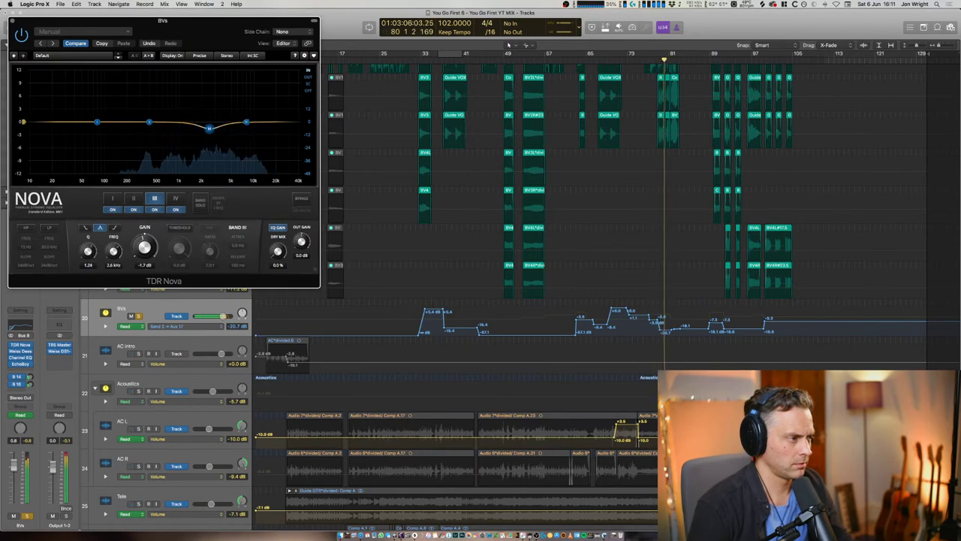
double_click(141, 246)
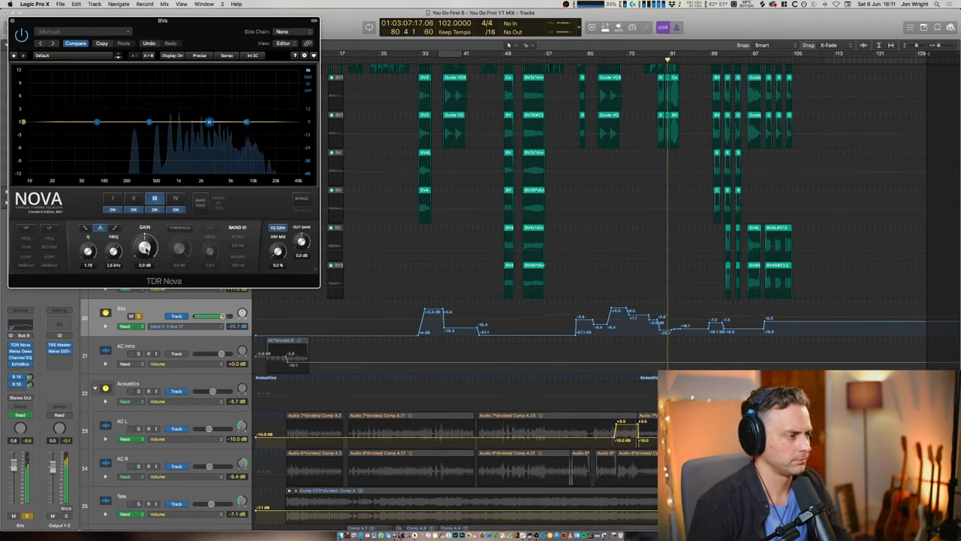
left_click(180, 227)
mouse_move(178, 248)
left_mouse_down()
mouse_move(179, 267)
mouse_move(178, 257)
left_mouse_up()
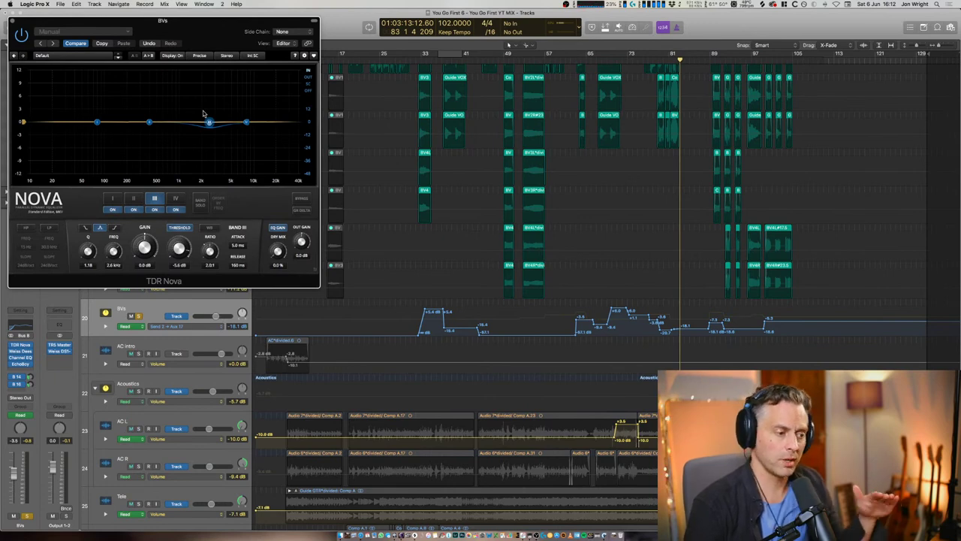
key("space")
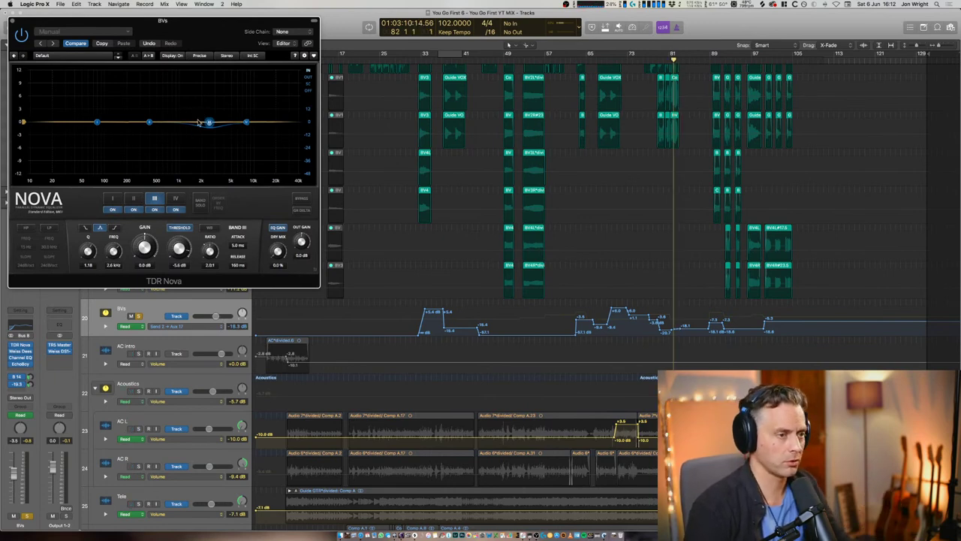
left_click(12, 22)
Step: Hide the track automation to see the backing vocal regions around bar 80 in detail
scroll(389, 112, "up", 3)
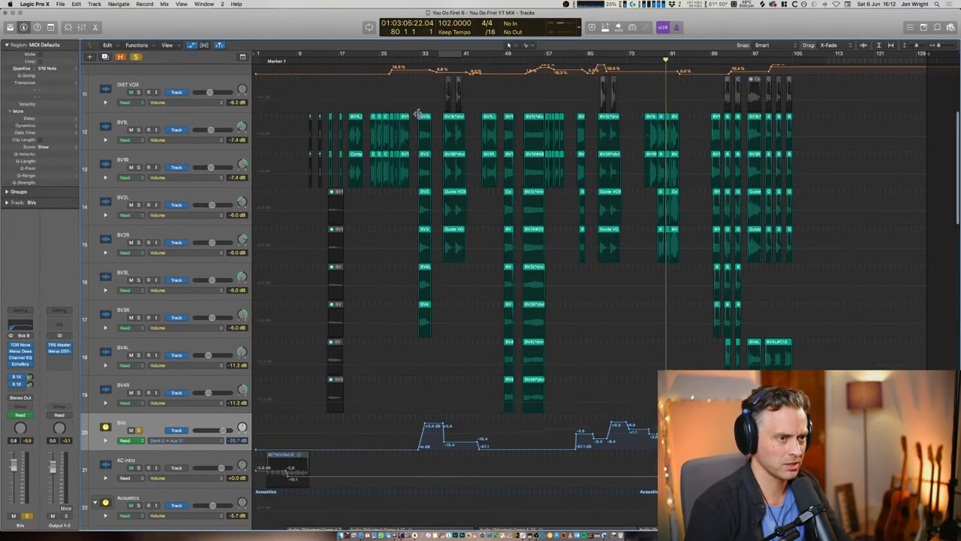
key("super+Right")
key("super+Right")
key("super+Right")
key("super+Right")
key("super+Right")
scroll(587, 199, "right", 2)
scroll(586, 199, "right", 5)
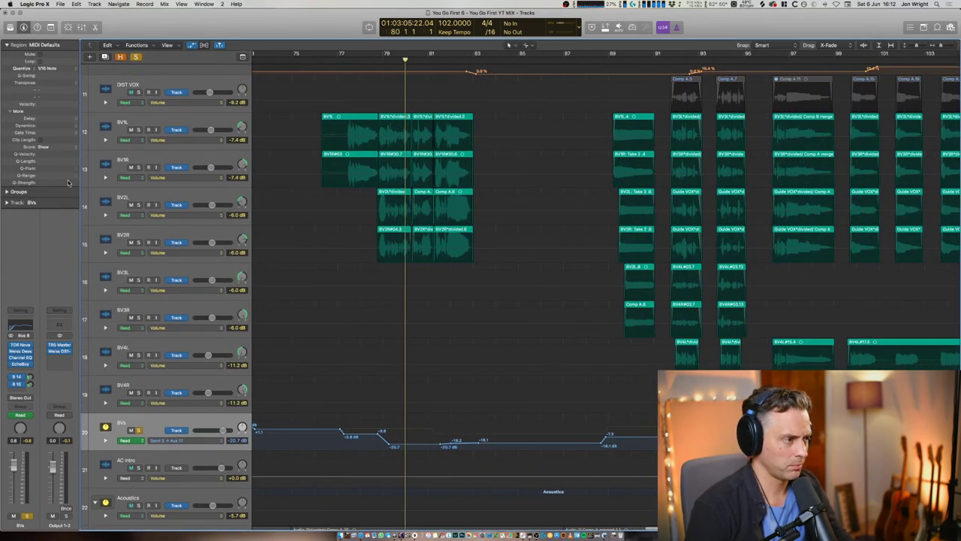
key("a")
Step: Play from bar 80 with BV2L and BV2R soloed and the BVs track unsoloed
scroll(329, 193, "up", 2)
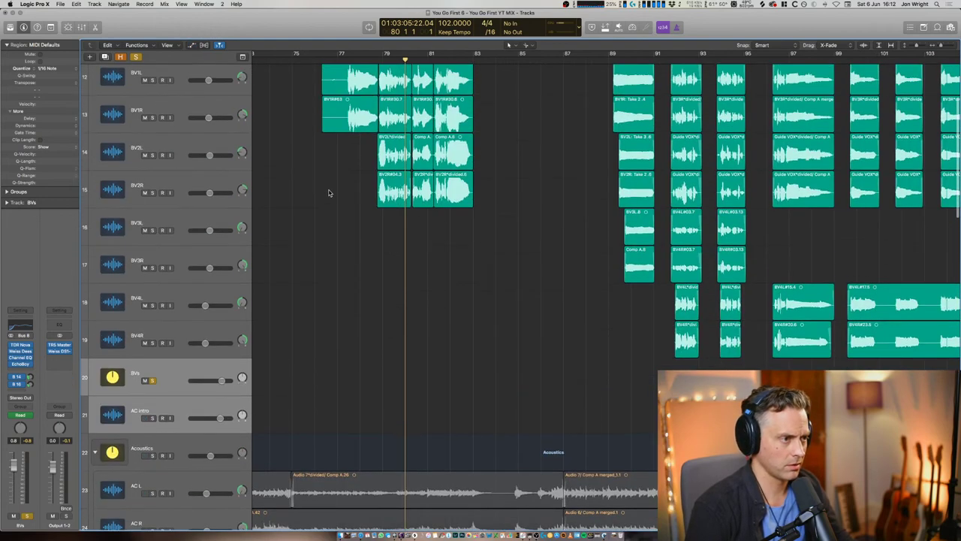
scroll(344, 173, "up", 3)
key("space")
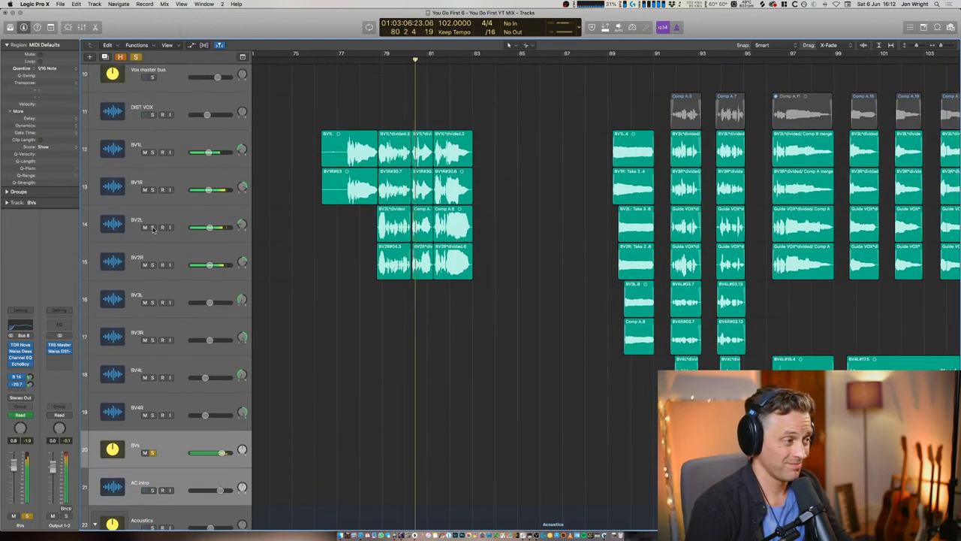
left_click(152, 227)
left_click(153, 265)
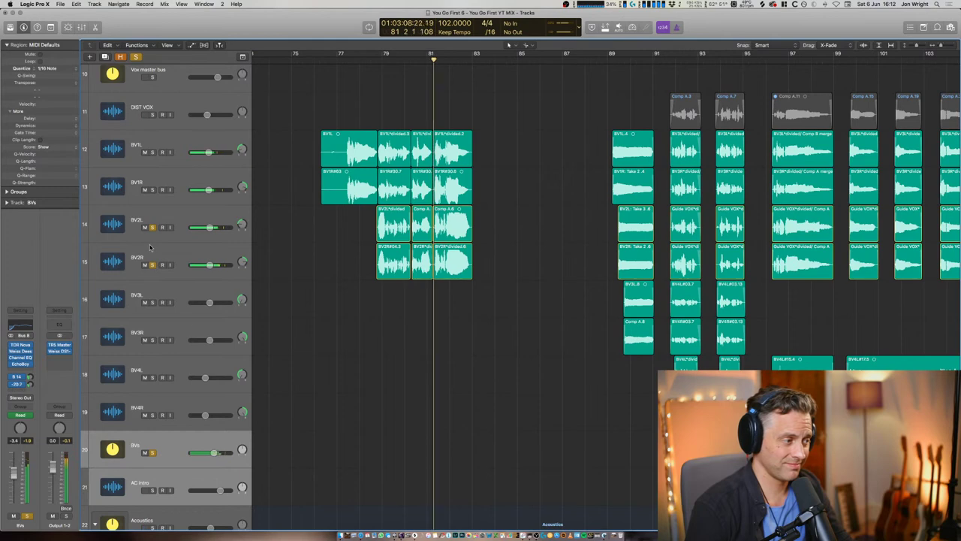
left_click(153, 452)
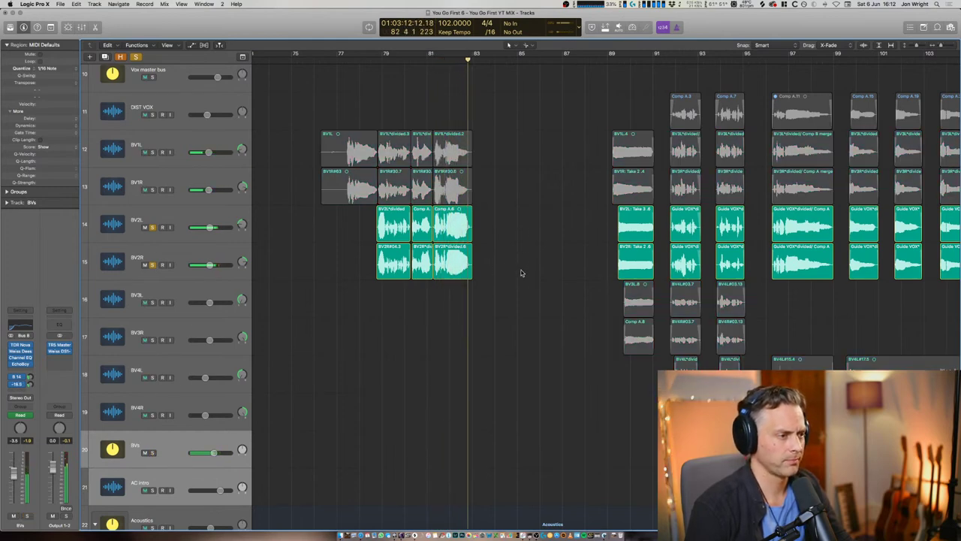
Step: Remove the added region gain from the BV2L and BV2R regions starting at bar 81 and replay with both tracks unsoloed
left_click_drag(521, 273, 451, 222)
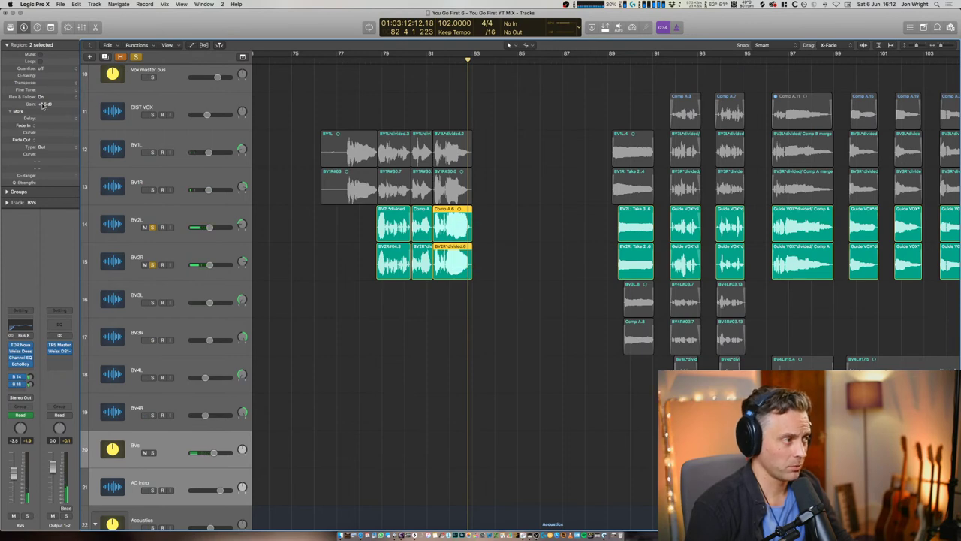
key("comma")
key("comma")
key("comma")
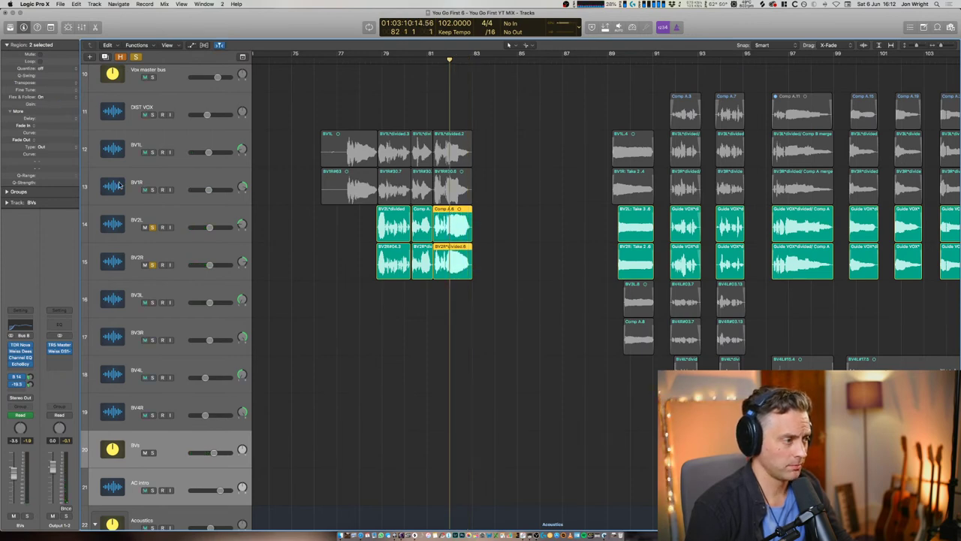
left_click_drag(152, 228, 153, 265)
key("space")
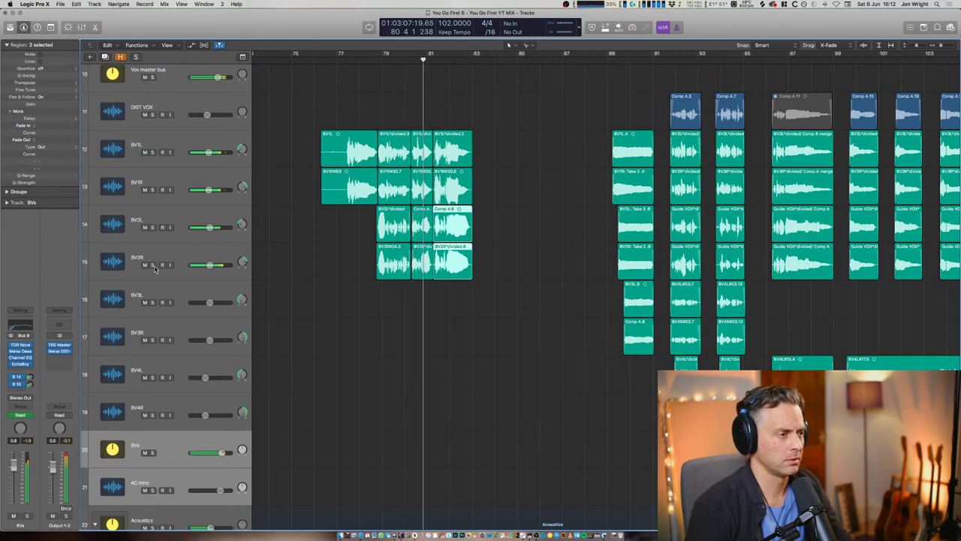
Step: Show the BVs volume automation, lower its raised section between bars 77 and 81 to +0.0 dB and replay from bar 77
scroll(347, 371, "down", 5)
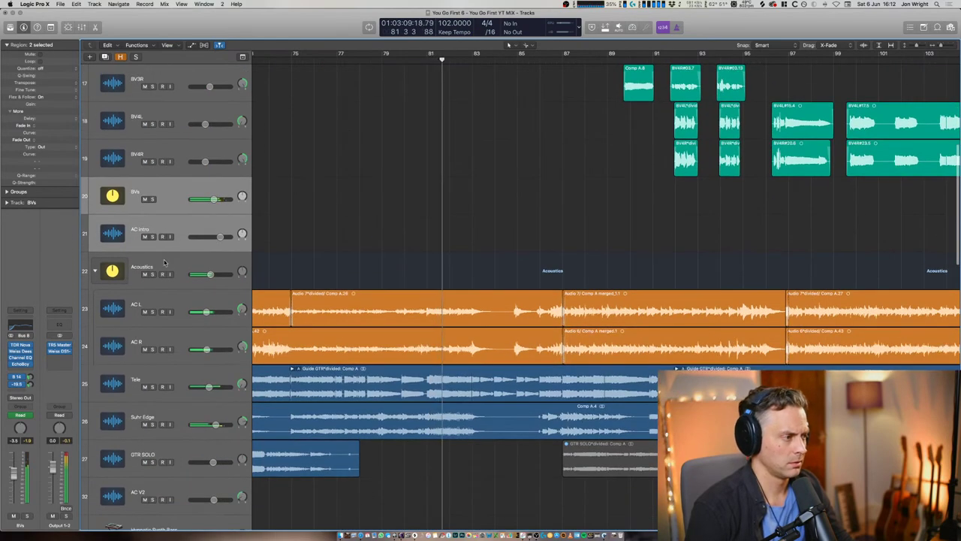
key("a")
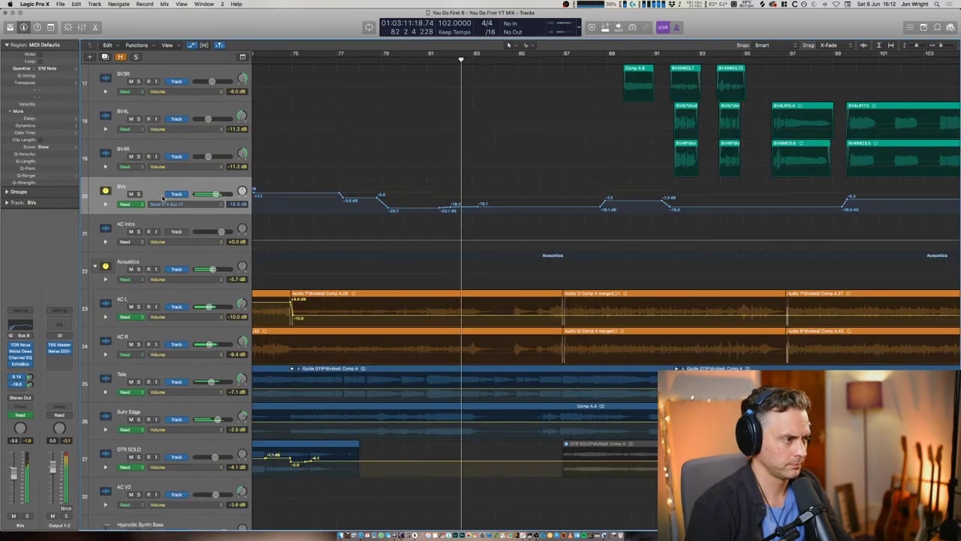
left_click(105, 203)
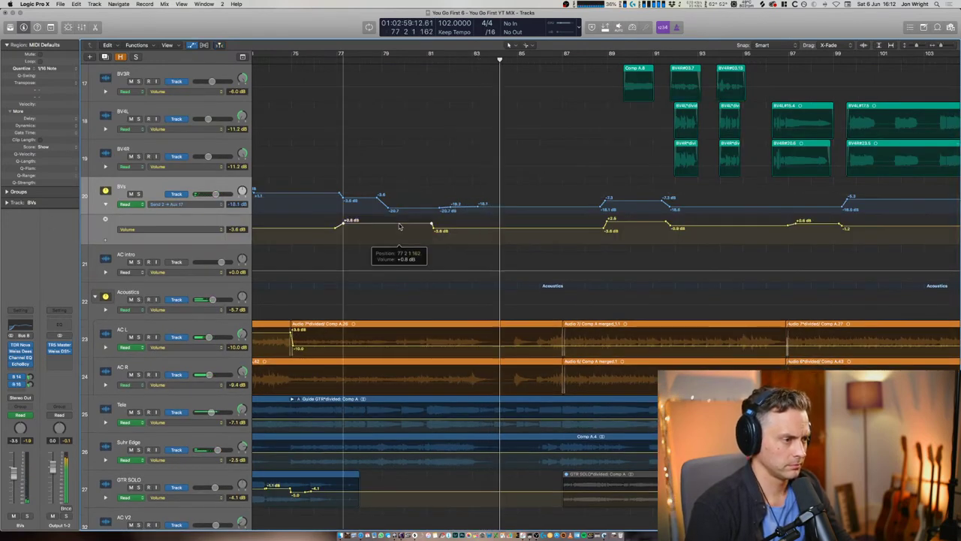
left_click(339, 60)
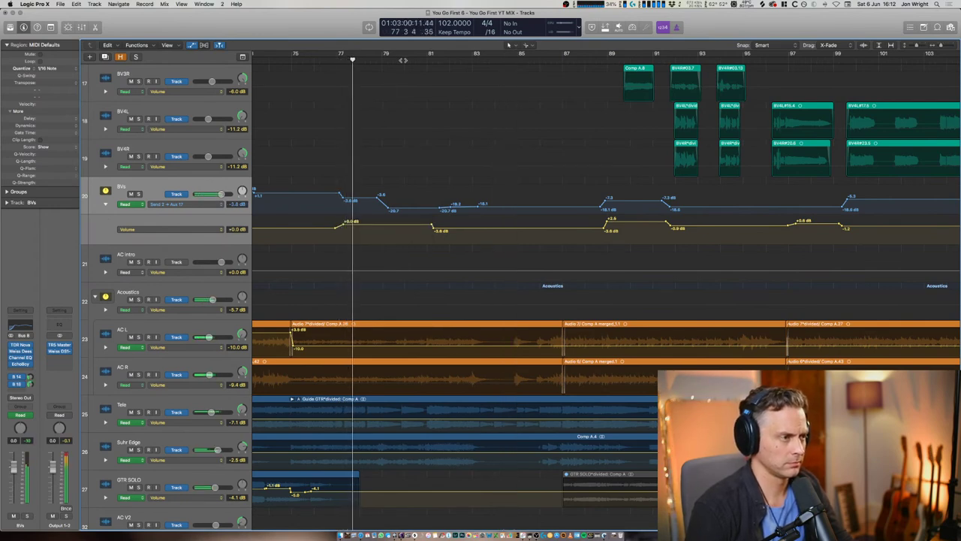
Step: Turn the BVs volume automation's abrupt drop at bar 81 into a gradual ramp ending around bar 82 and replay it
scroll(428, 113, "right", 5)
scroll(429, 128, "up", 5)
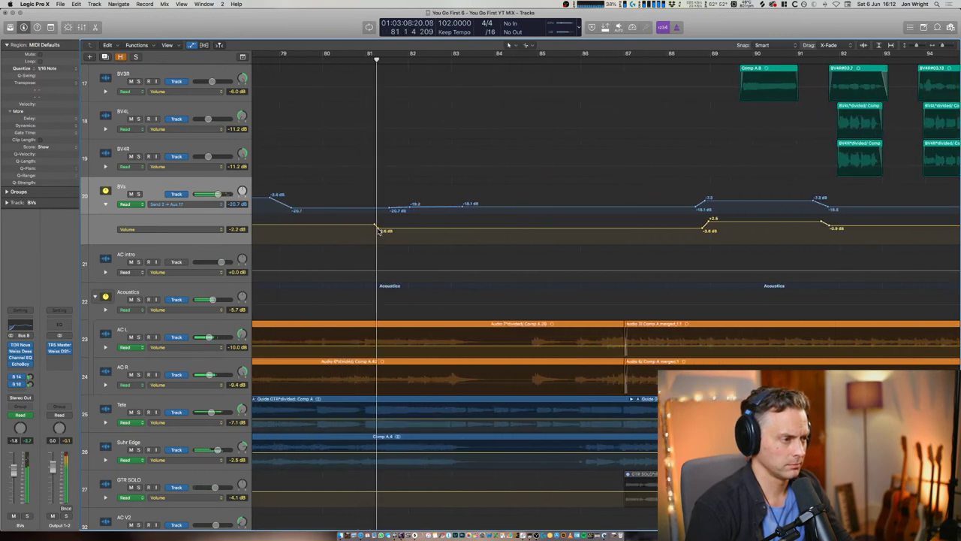
left_click_drag(375, 229, 448, 232)
key("comma")
key("comma")
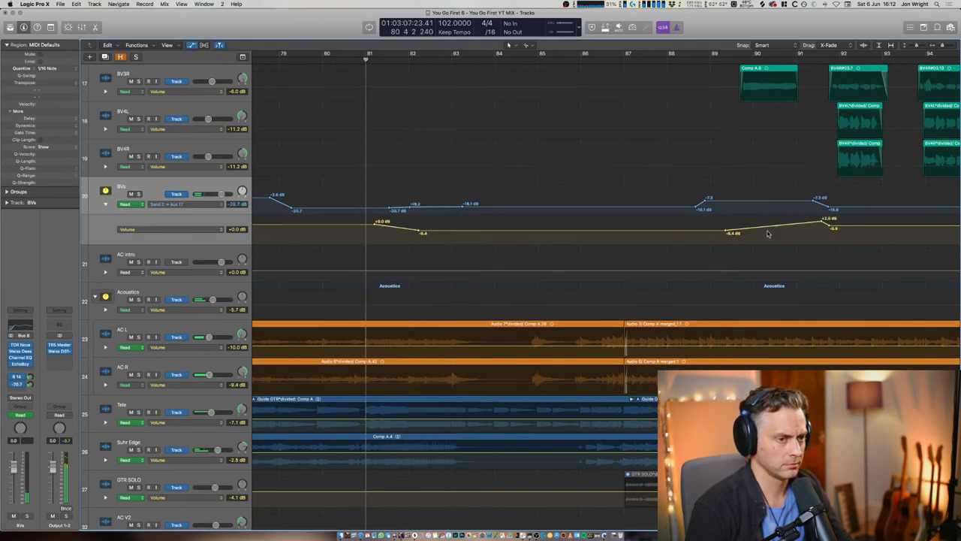
Step: Shape the BVs volume rise to run from bar 88 to about bar 90, and set the preceding low section to -4.4 dB
left_click_drag(726, 233, 699, 233)
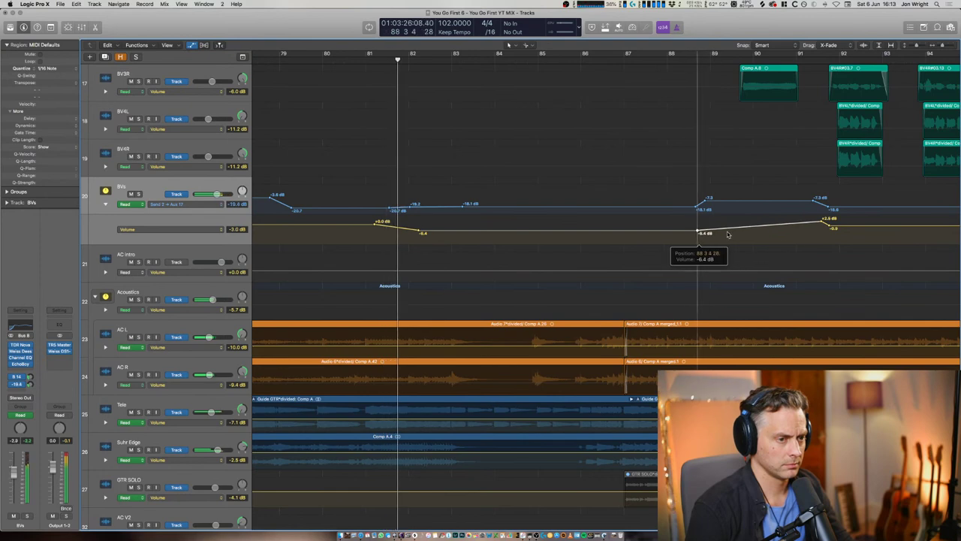
left_click_drag(826, 221, 763, 226)
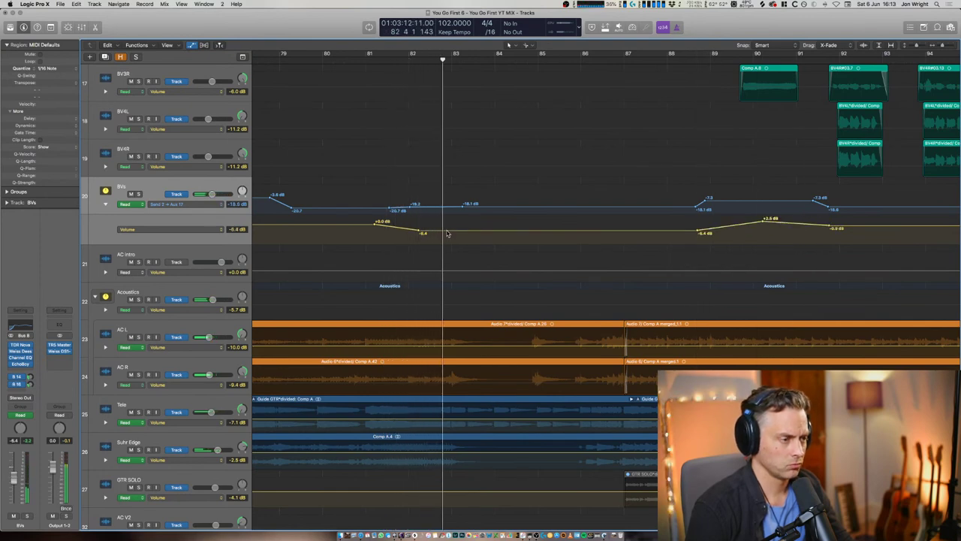
left_click_drag(447, 233, 447, 231)
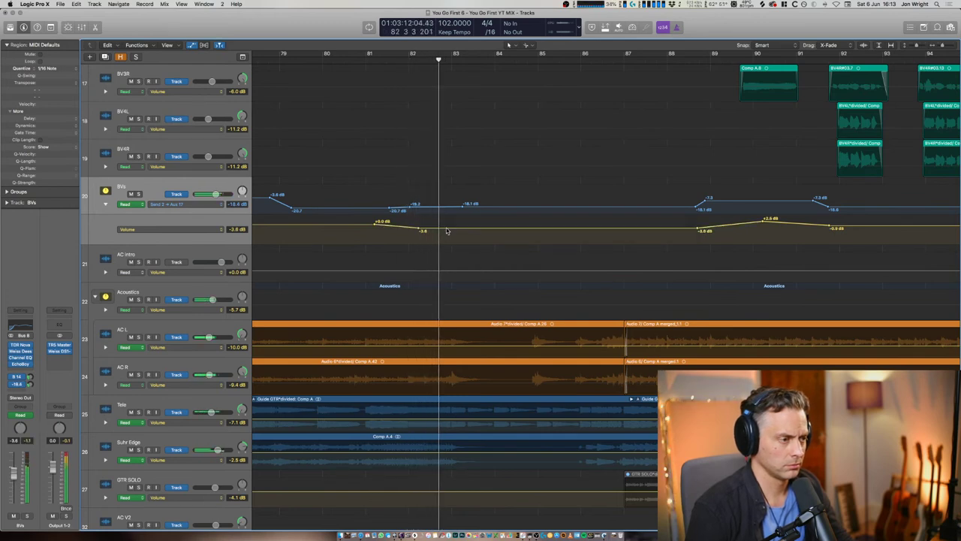
left_click_drag(447, 231, 447, 232)
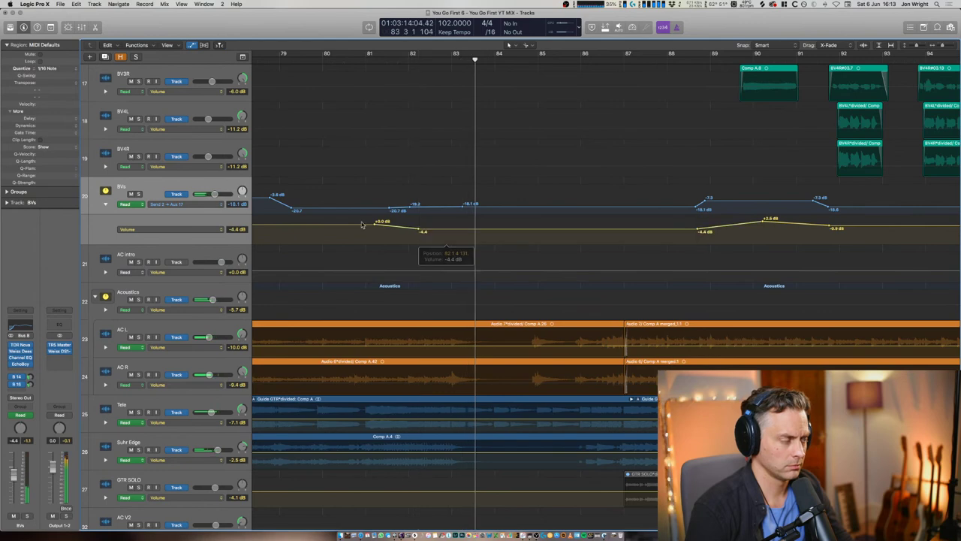
Step: Show the whole song's arrangement and replay the mix from around bar 83
key("super+Left")
key("super+Left")
key("super+Left")
key("super+Left")
key("super+Left")
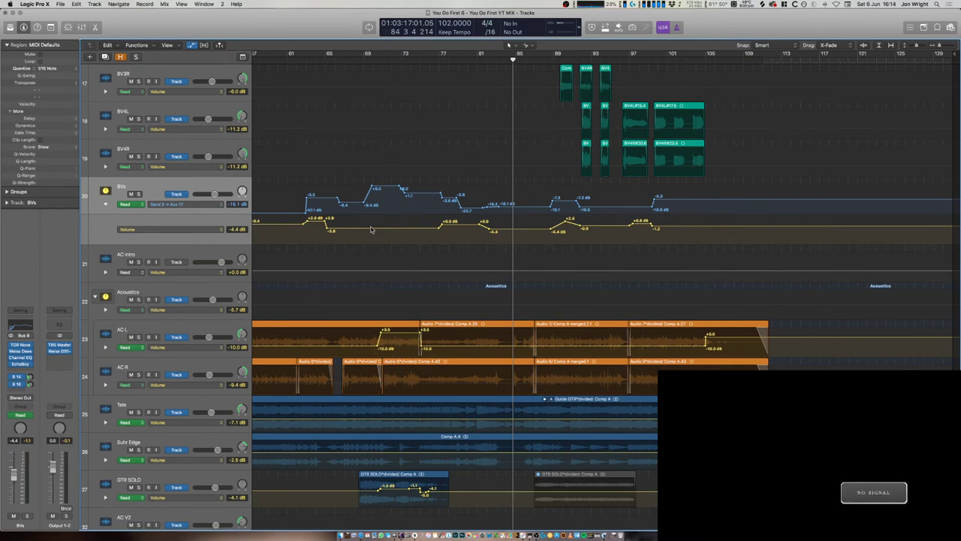
key("comma")
key("comma")
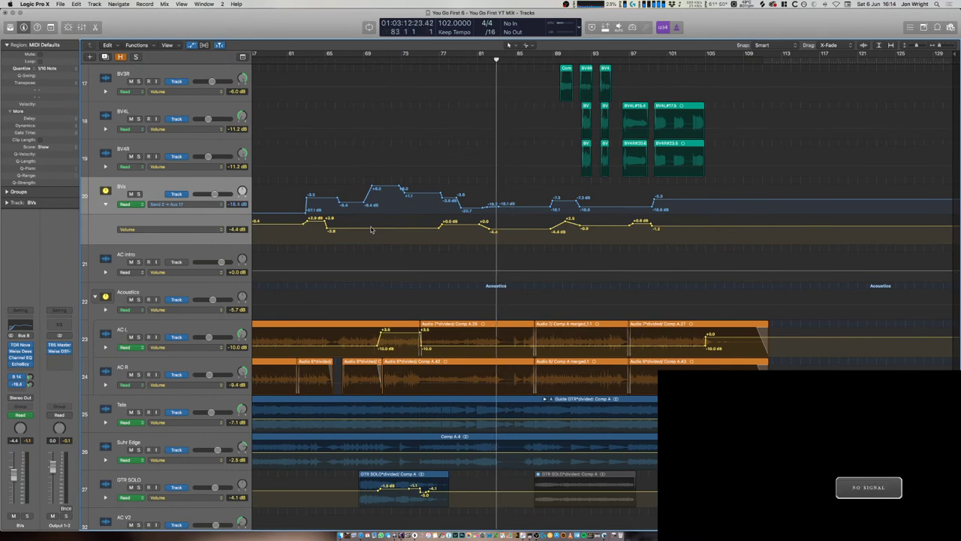
key("space")
key("super+Left")
key("super+Left")
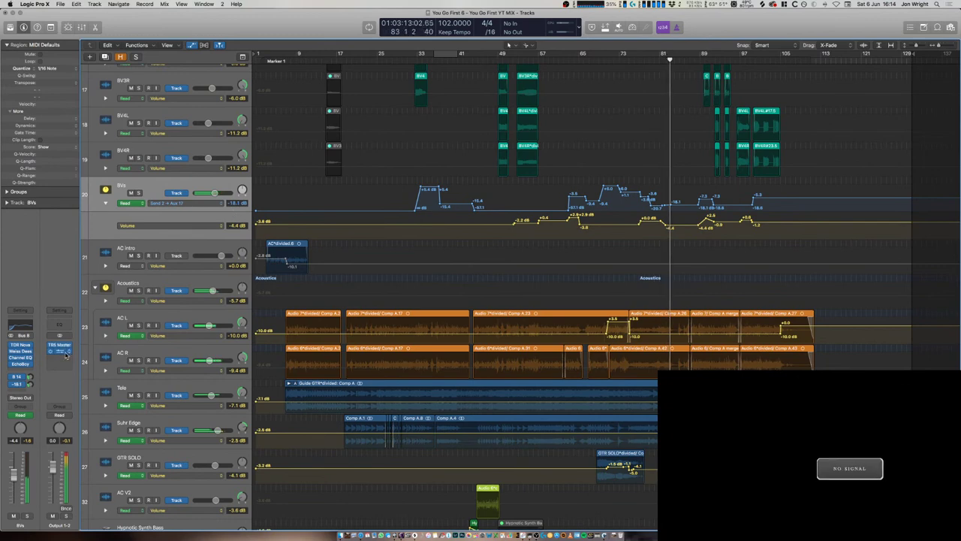
Step: Open the stereo output's EQ-432 and Weiss DS1-MK3, lower the Weiss gain make-up and set its limiter gain to 4.6 dB
left_click(60, 345)
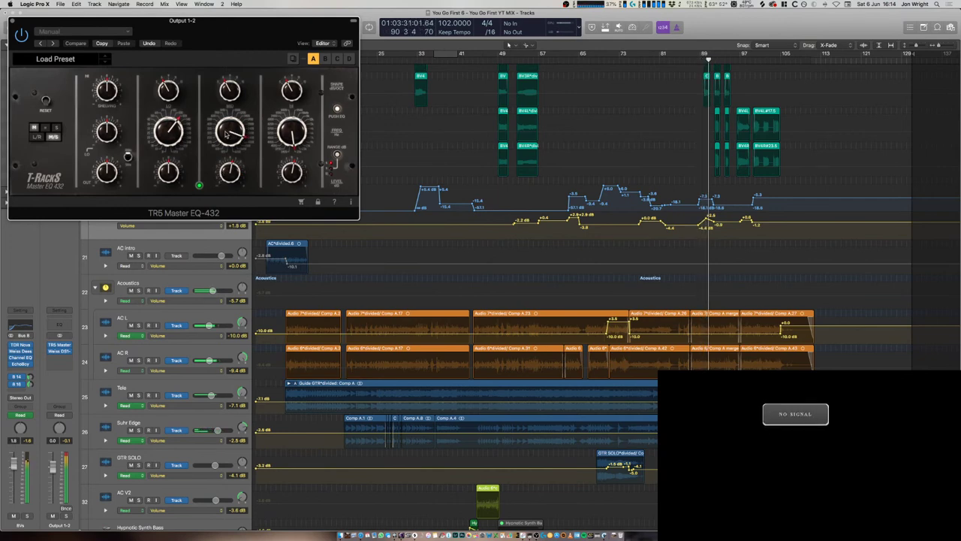
left_click(59, 351)
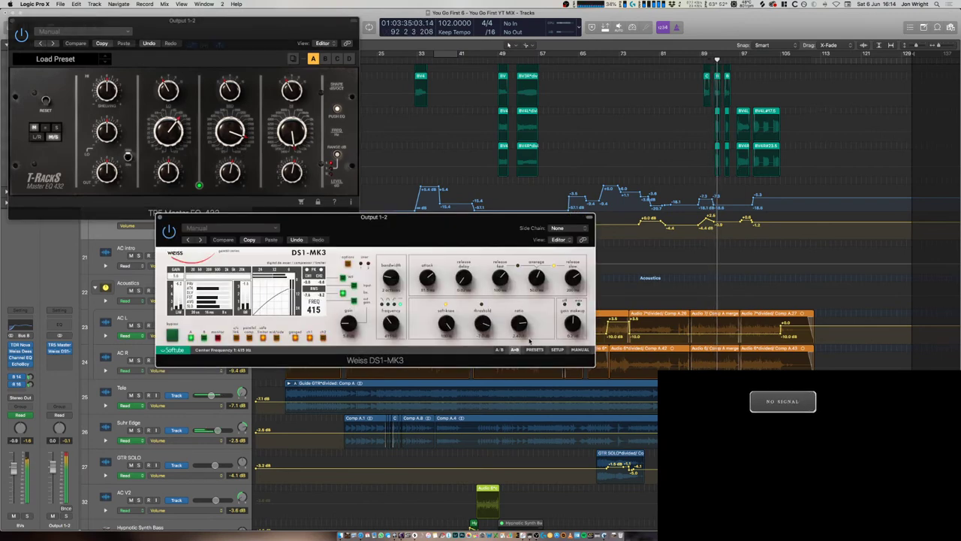
left_click_drag(572, 324, 572, 333)
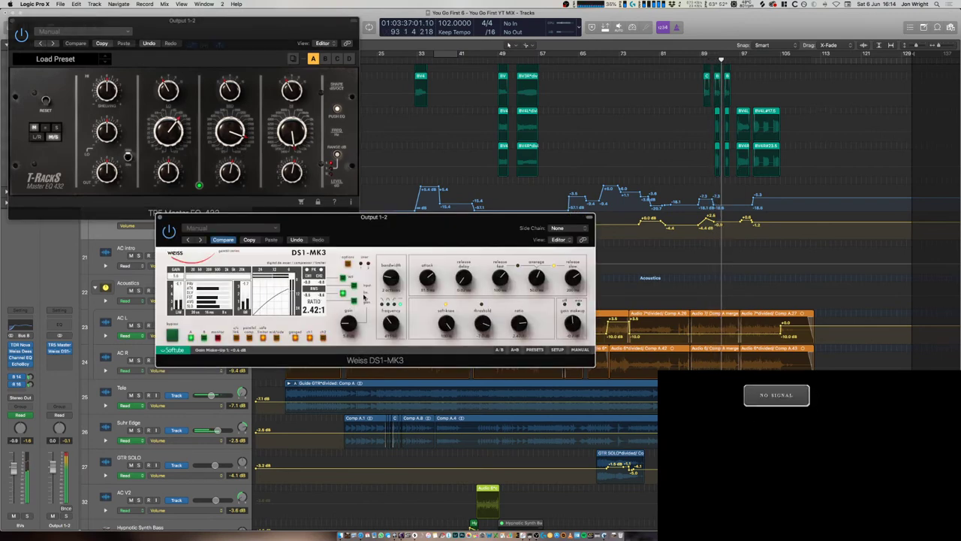
mouse_move(348, 324)
left_mouse_down()
mouse_move(349, 343)
mouse_move(348, 323)
left_mouse_up()
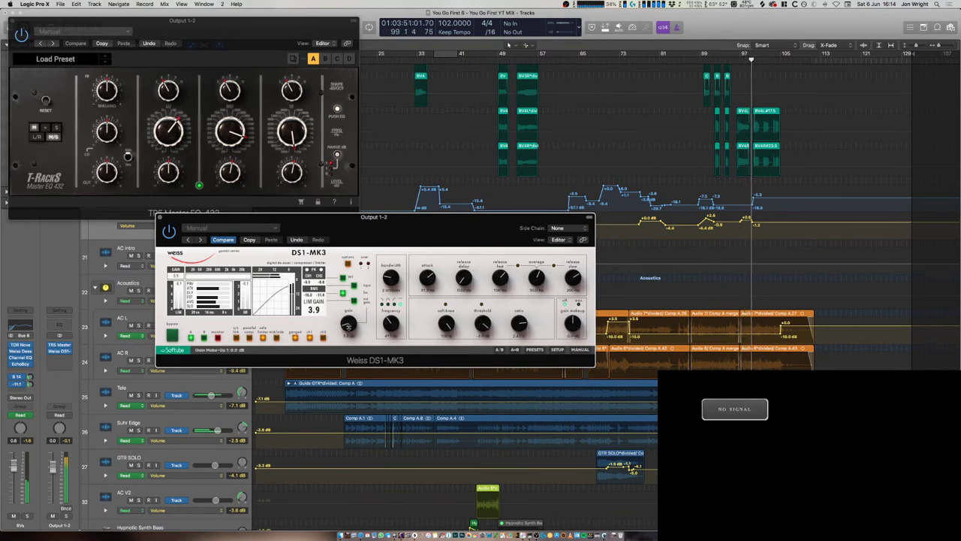
left_click_drag(348, 326, 346, 323)
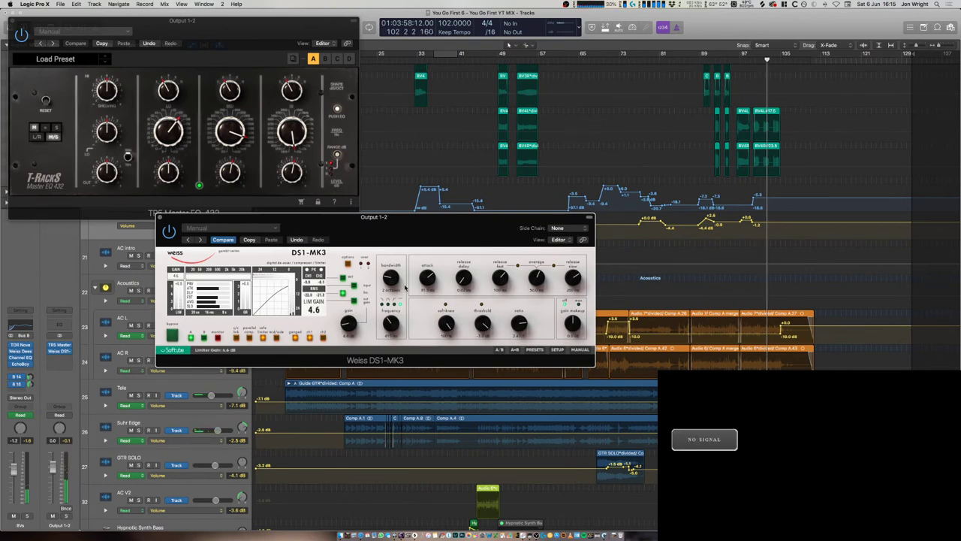
mouse_move(391, 278)
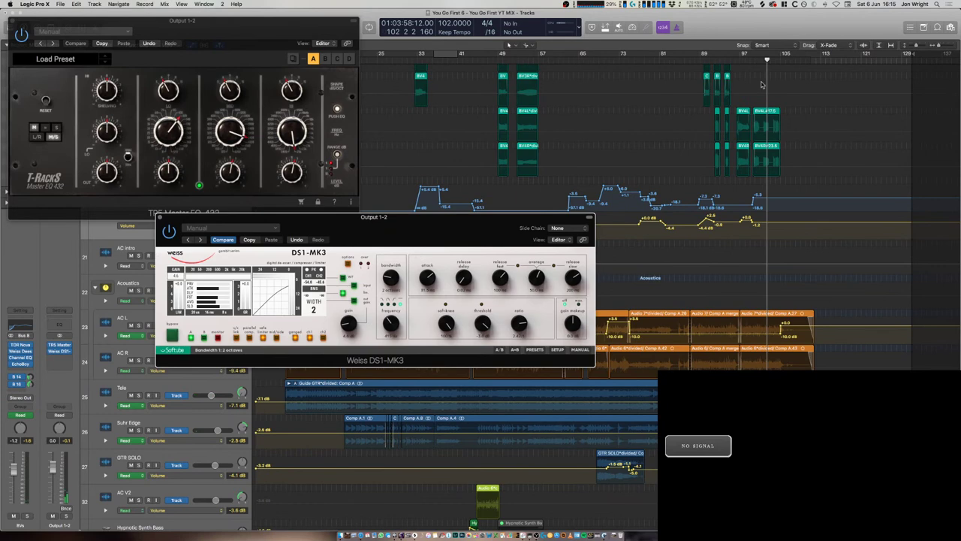
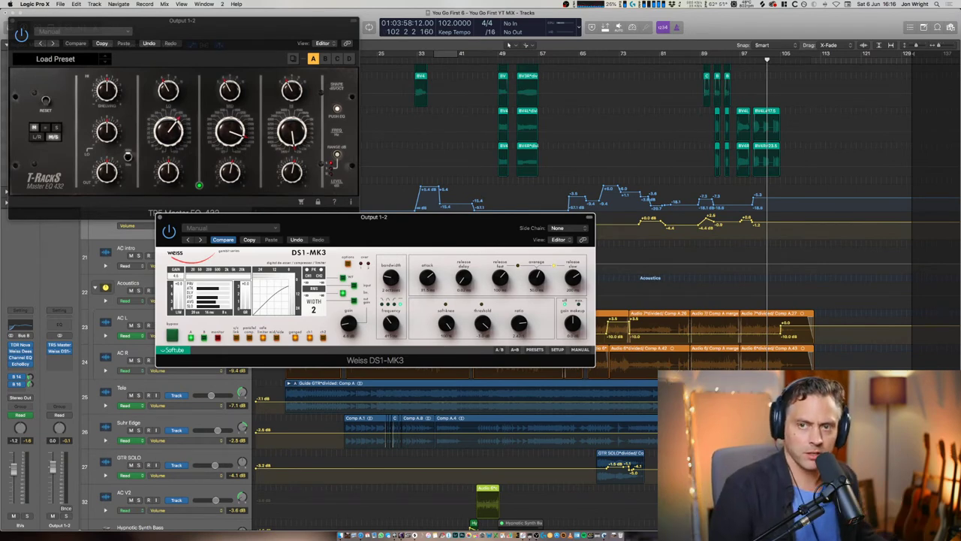
Step: Arrange the EQ-432 window above the Weiss DS1-MK3 and inspect the EQ's side settings before returning to mid
key("super+Tab")
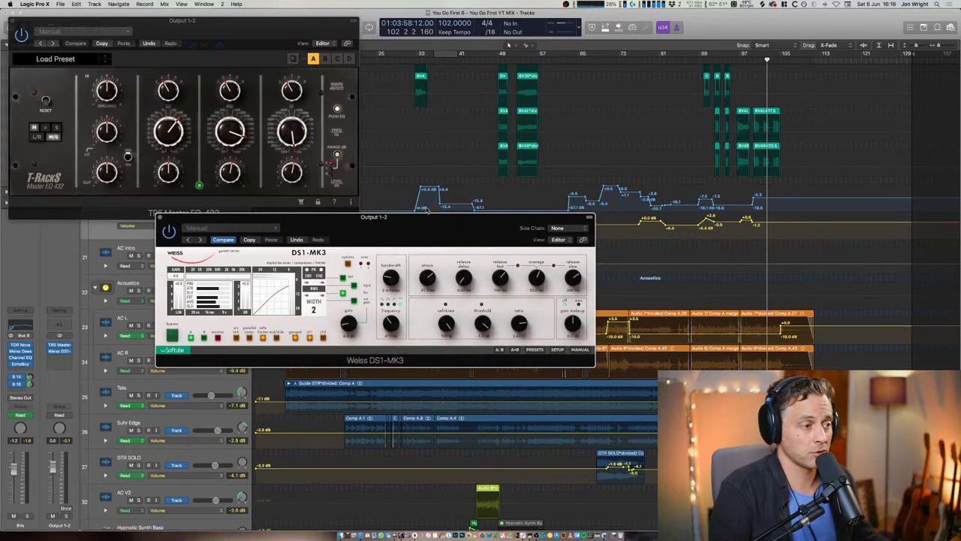
left_click_drag(430, 221, 527, 248)
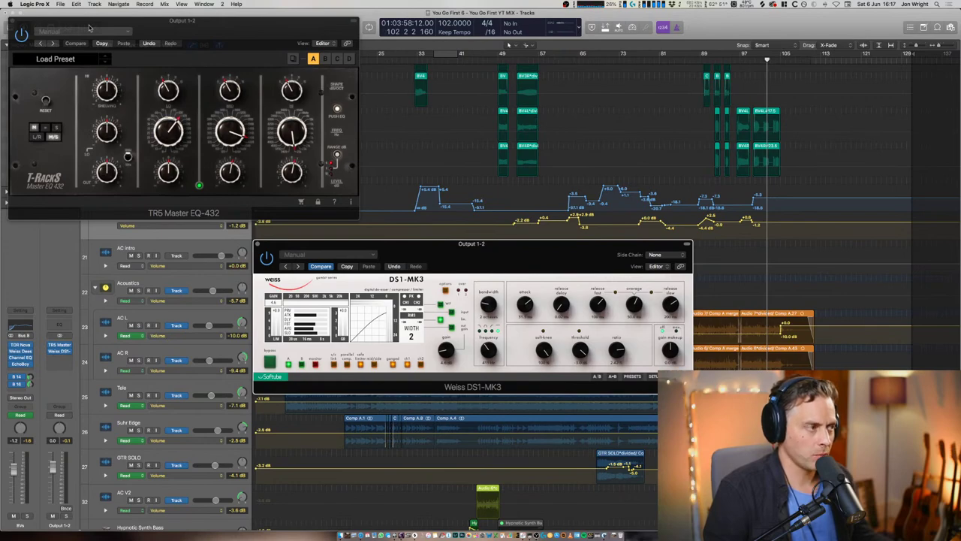
left_click_drag(189, 28, 448, 52)
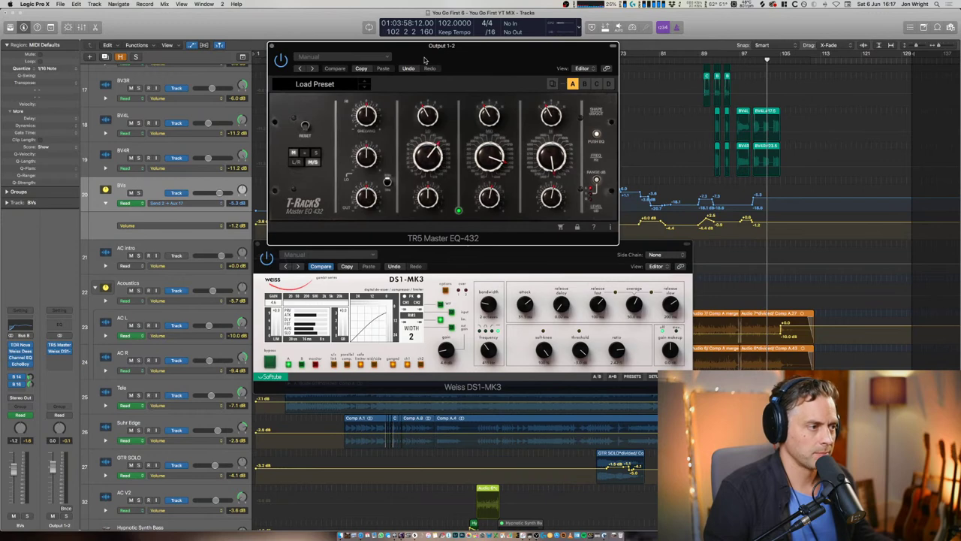
left_click(295, 154)
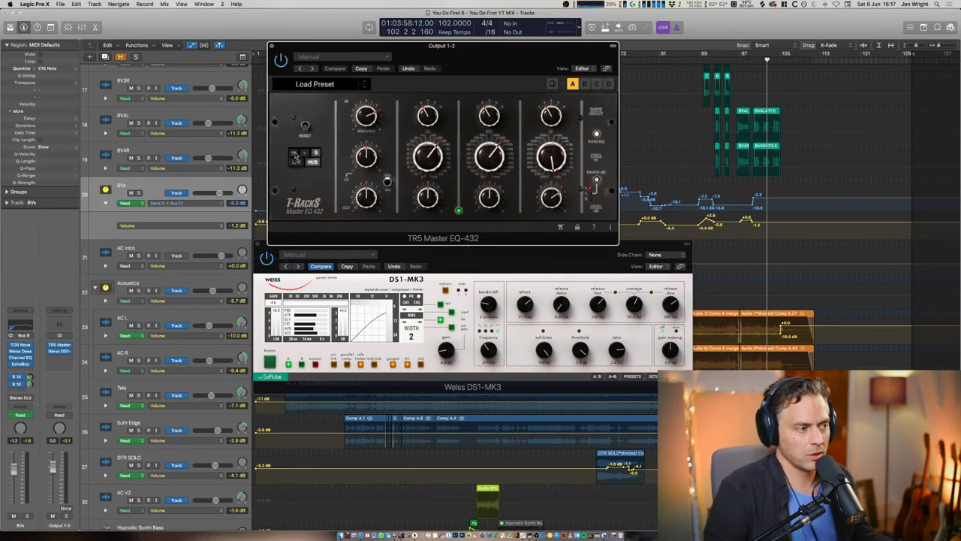
left_click(295, 154)
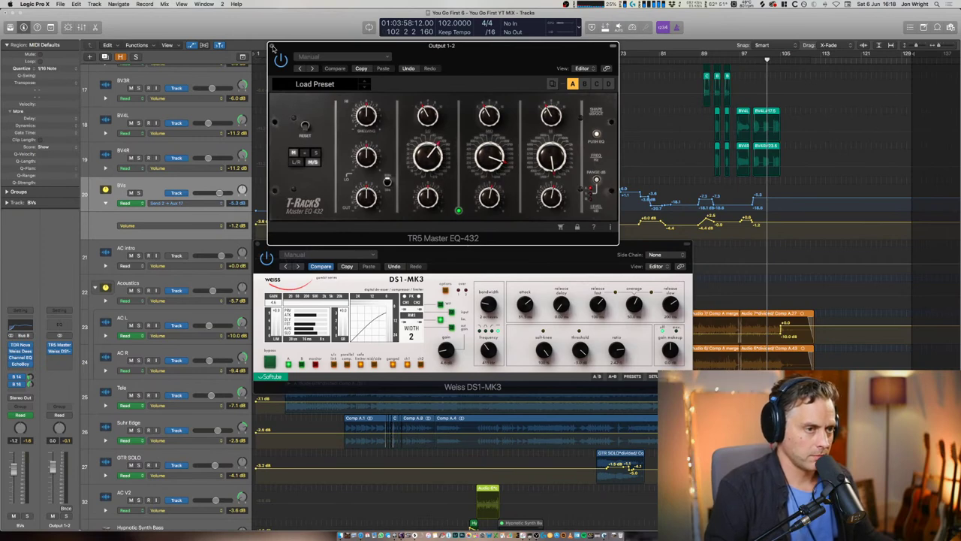
Step: Play a short passage around bar 81 and examine the Weiss DS1-MK3's level meters with its window in front
key("space")
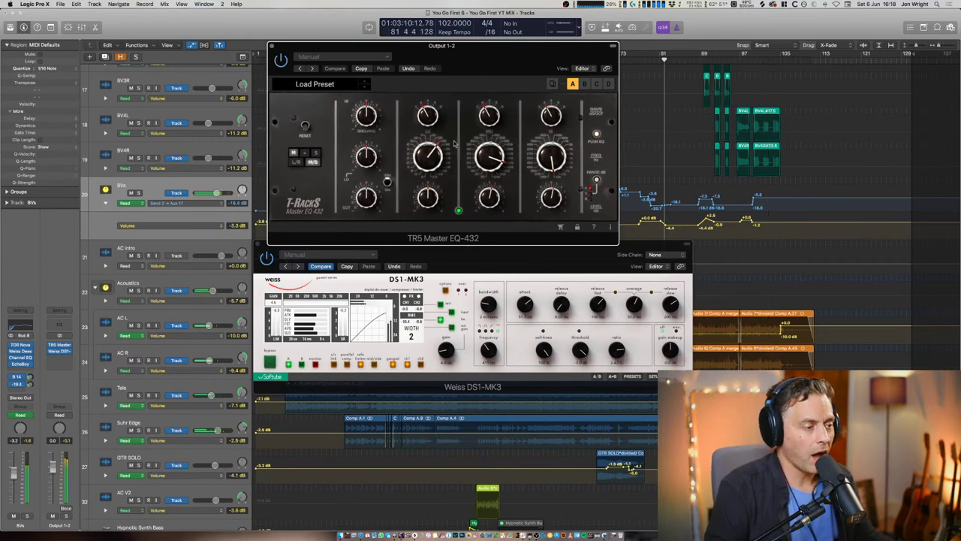
mouse_move(509, 253)
left_mouse_down()
mouse_move(413, 206)
mouse_move(510, 241)
left_mouse_up()
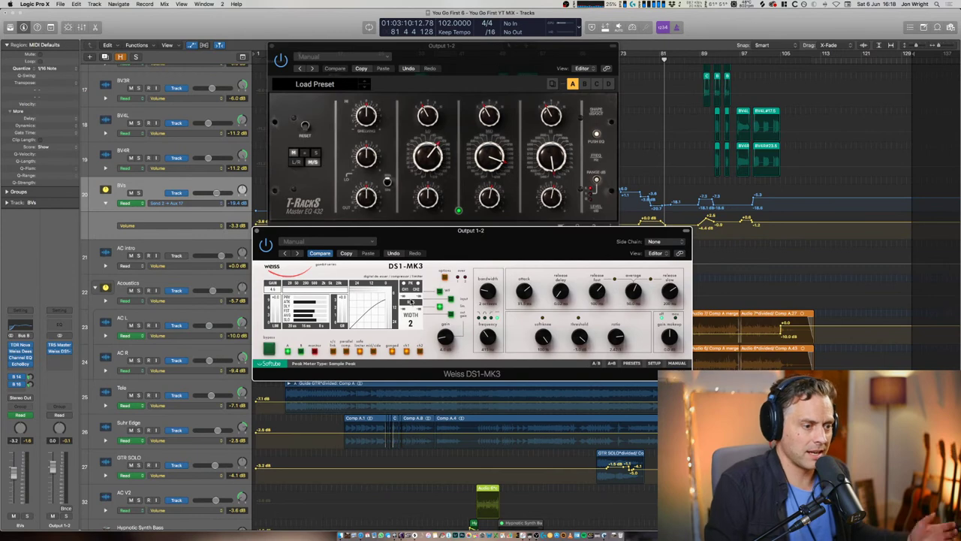
left_click(411, 301)
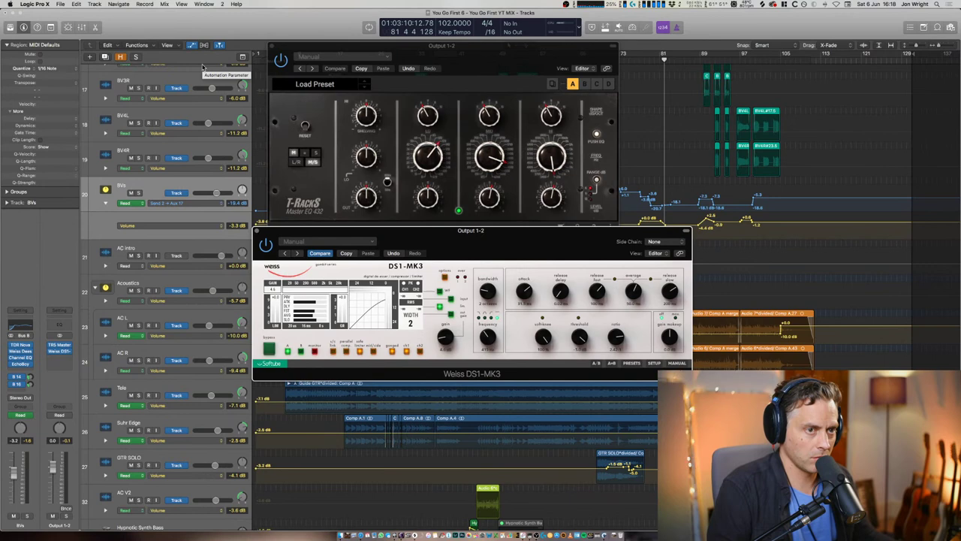
Step: Play the song from its beginning and close the Weiss DS1-MK3 and EQ-432 windows
key("Return")
key("space")
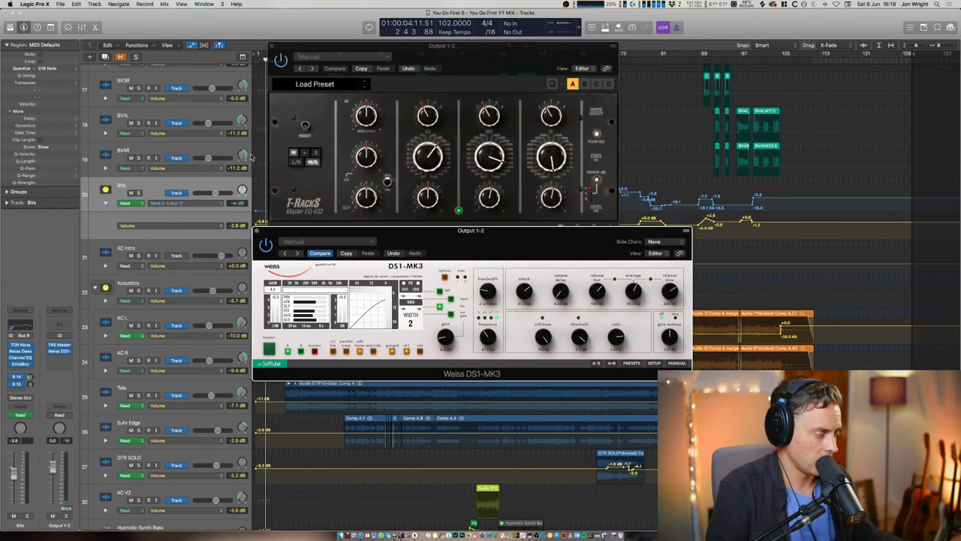
key("space")
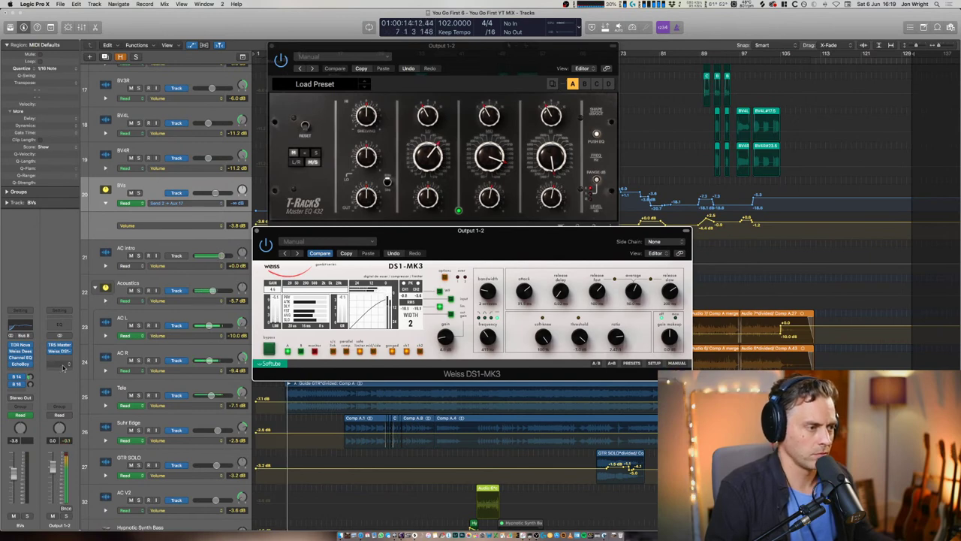
left_click(259, 231)
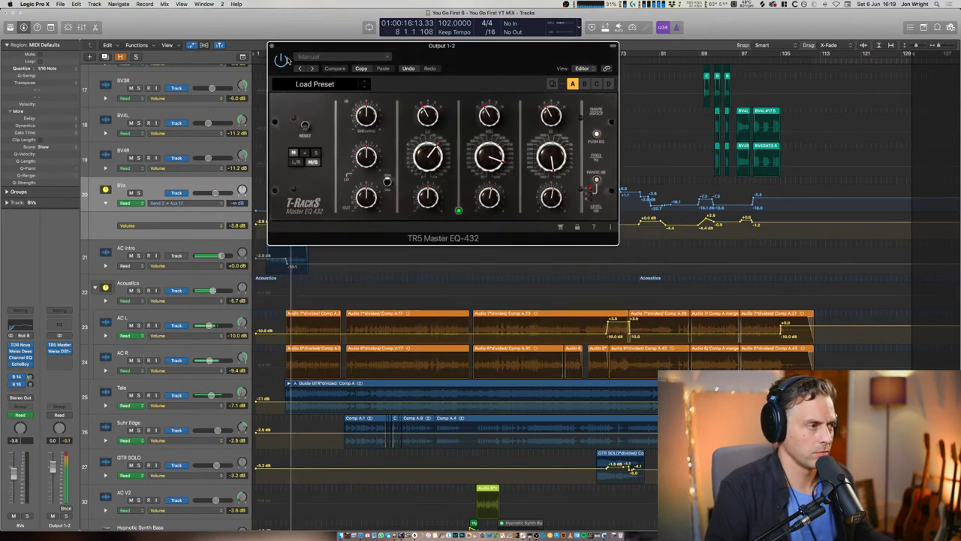
left_click(274, 47)
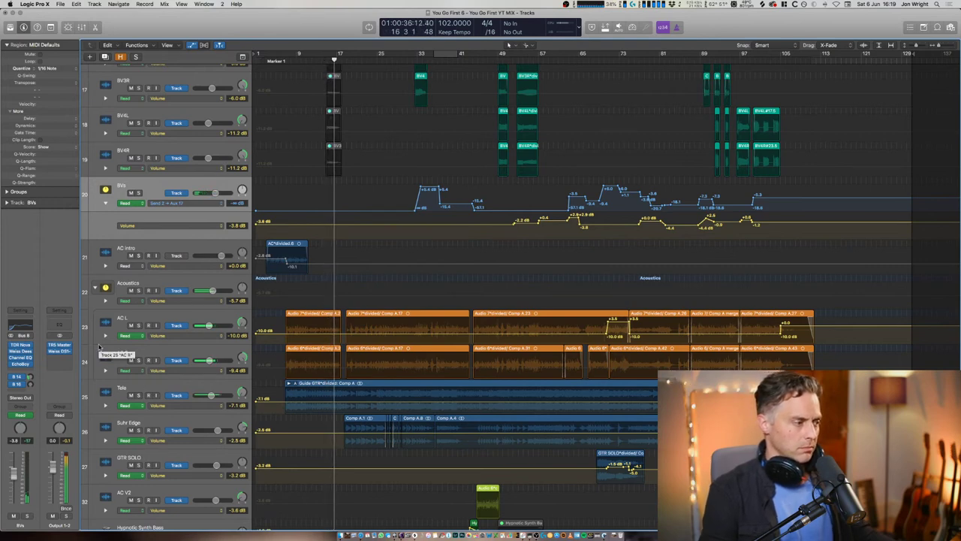
Step: Review the instrument and drum tracks during playback and lower the Tele track's volume to -7.4 dB
scroll(156, 353, "down", 10)
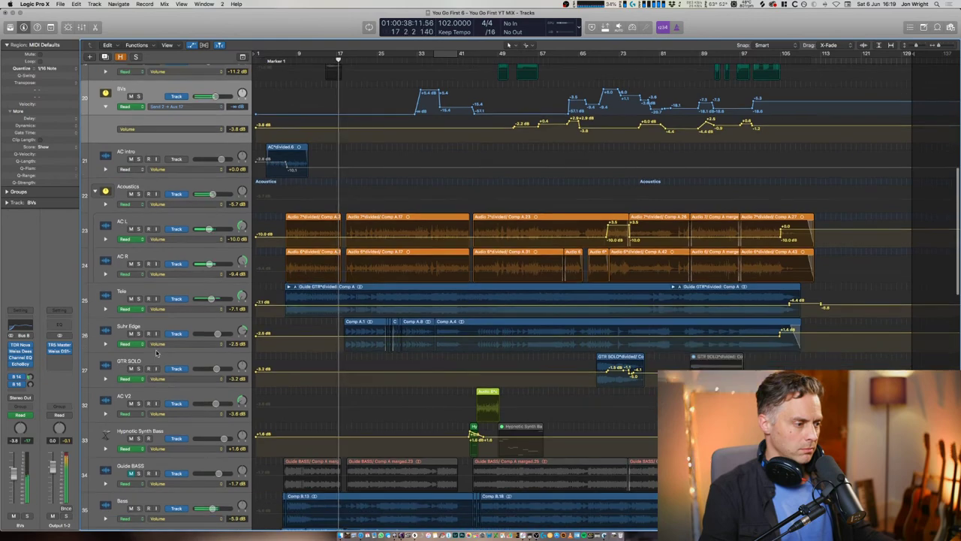
scroll(157, 353, "down", 10)
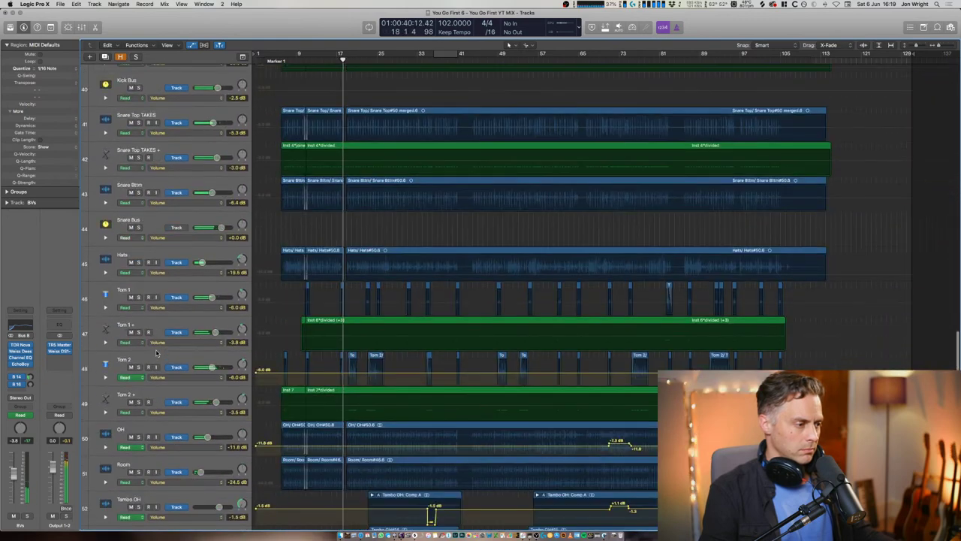
scroll(156, 353, "down", 3)
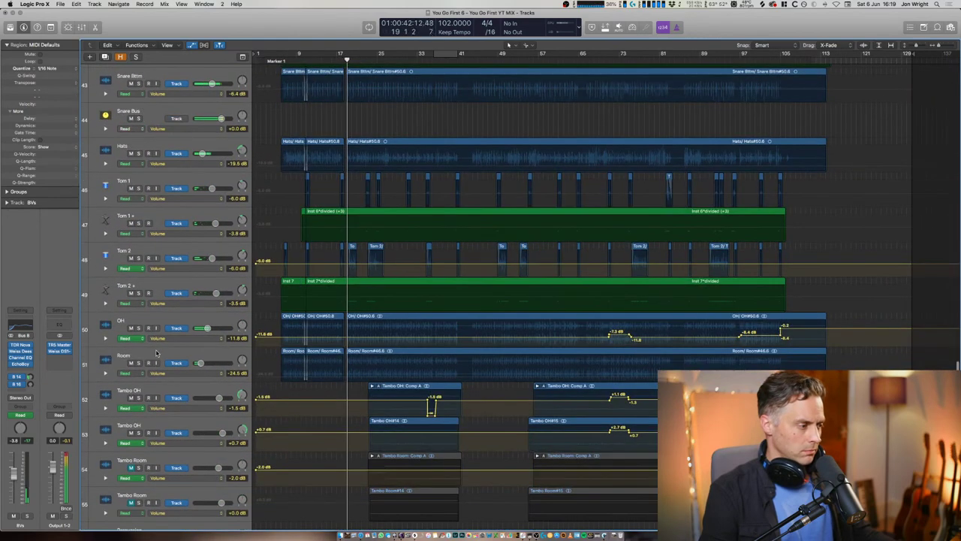
scroll(231, 297, "up", 15)
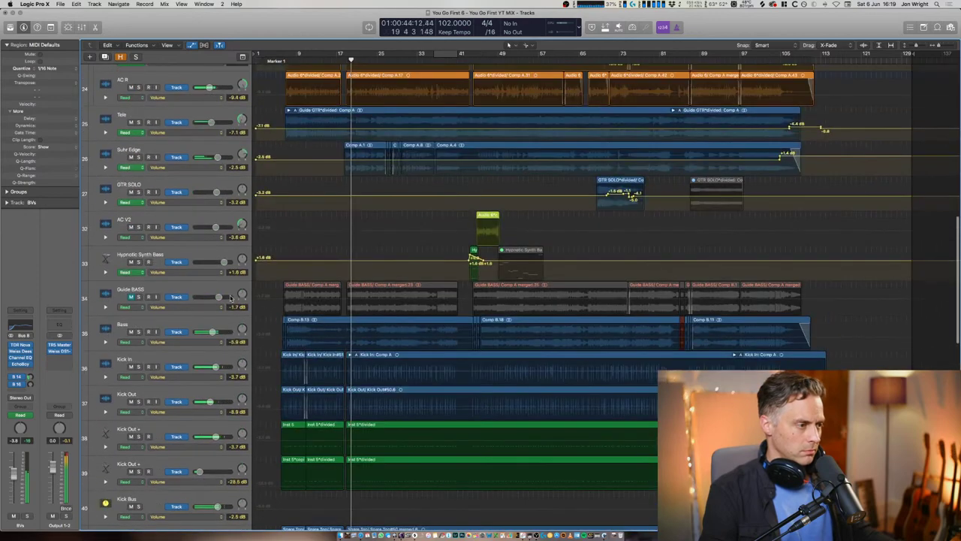
scroll(231, 297, "up", 3)
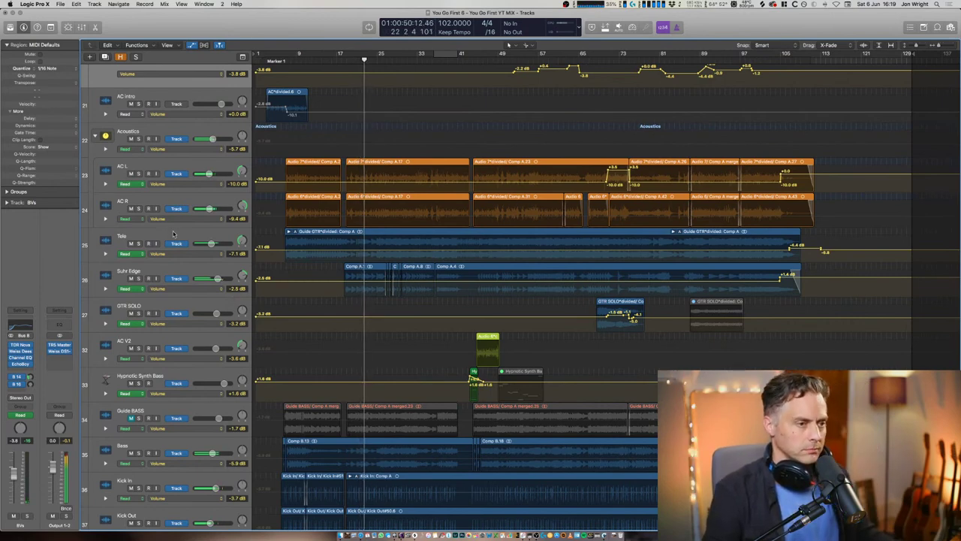
left_click_drag(211, 245, 211, 245)
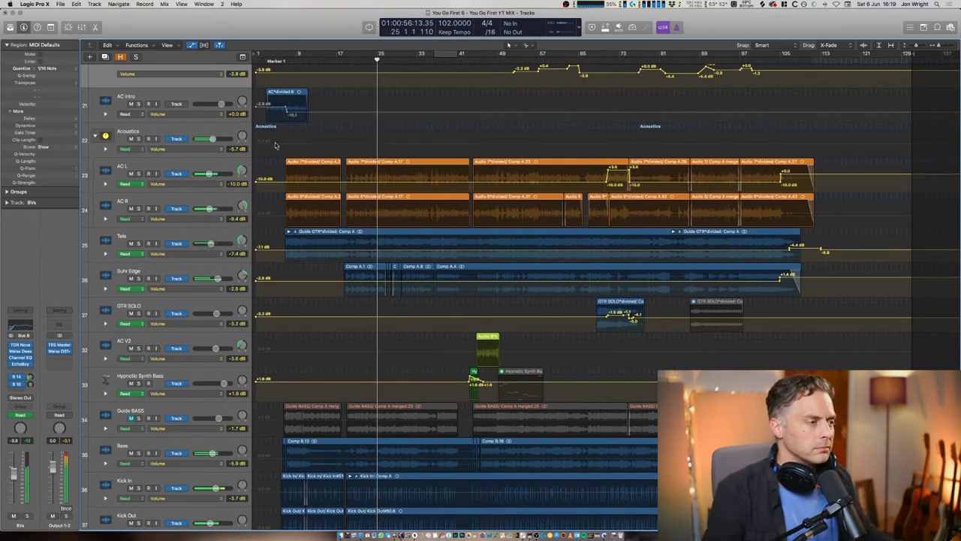
Step: Insert a mono TDR Nova on the Lead vocal track and slightly boost band III at 3.2 kHz
scroll(214, 156, "up", 10)
scroll(214, 155, "up", 3)
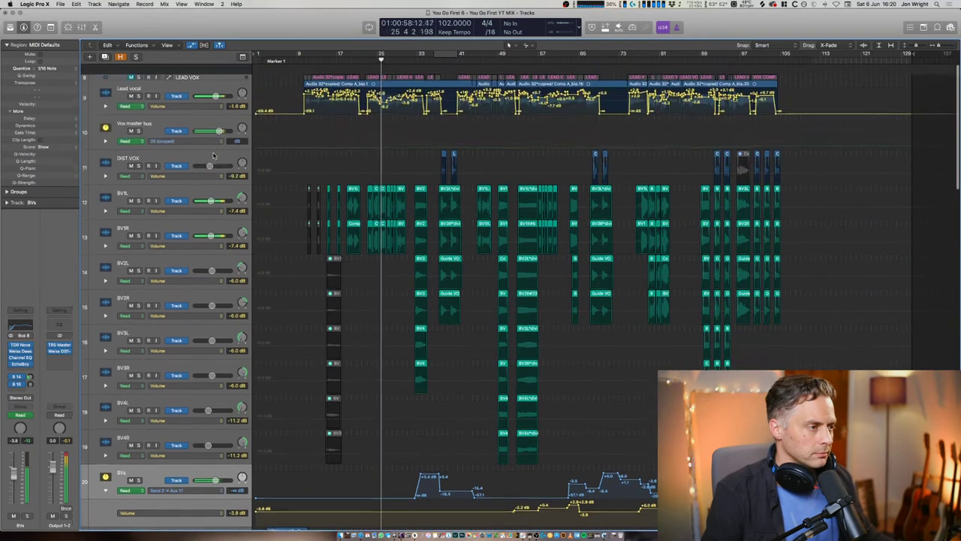
left_click(169, 78)
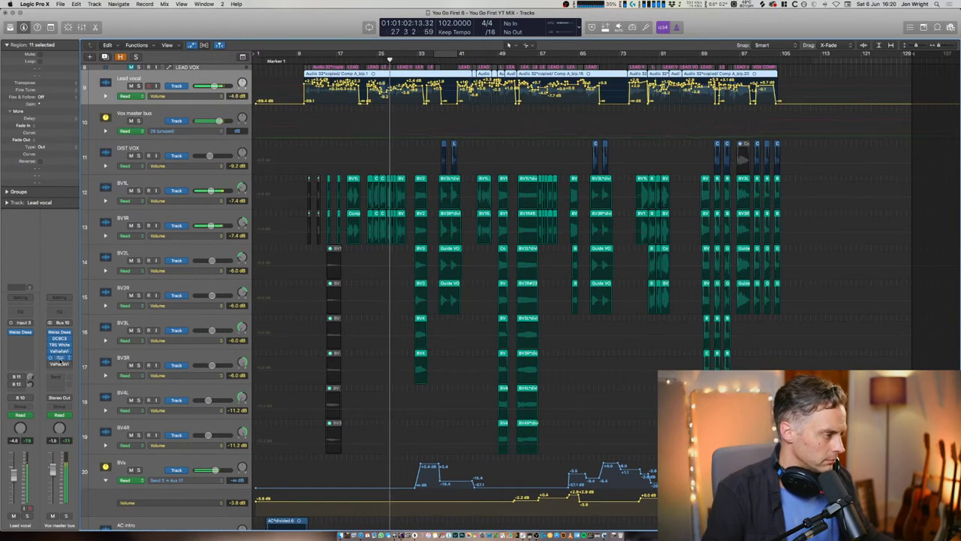
left_click(23, 347)
mouse_move(25, 361)
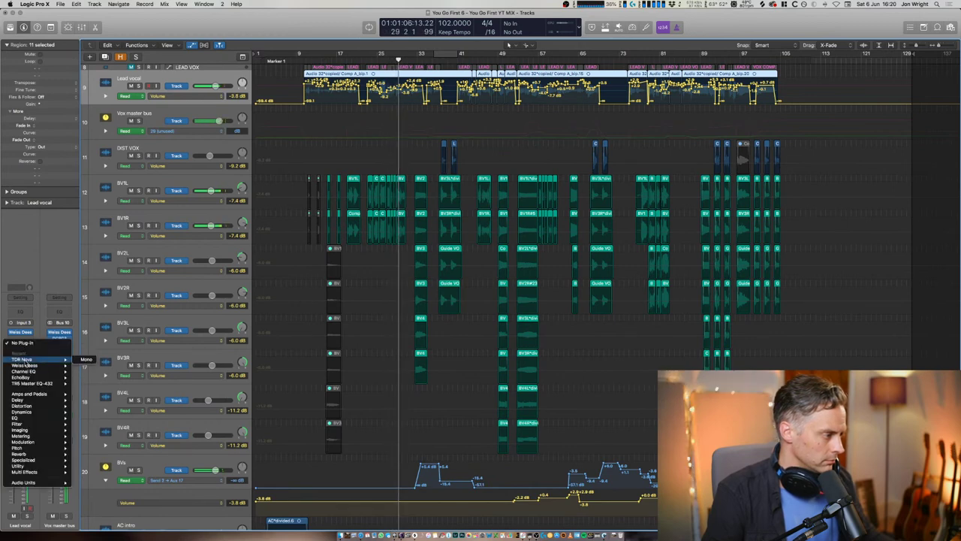
left_click(87, 359)
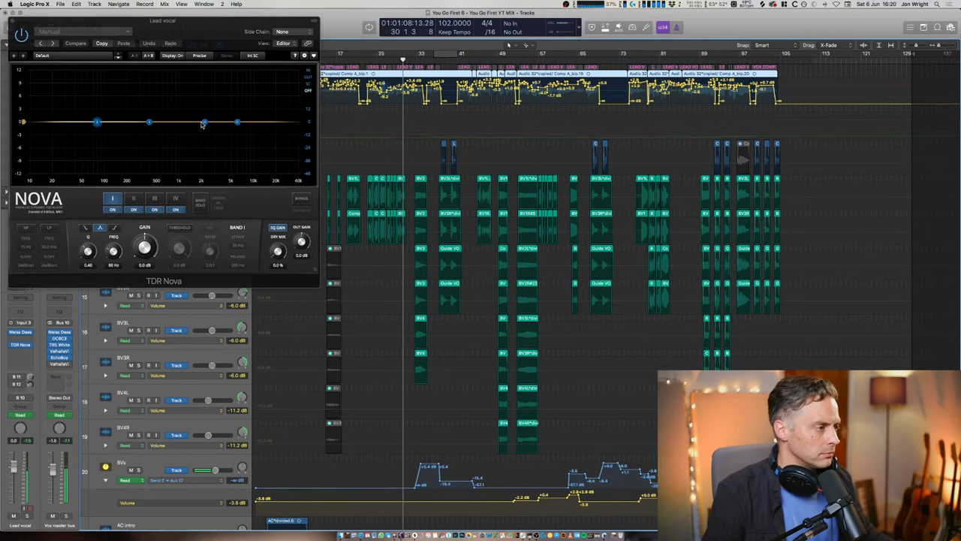
mouse_move(203, 122)
left_mouse_down()
mouse_move(224, 115)
mouse_move(216, 121)
left_mouse_up()
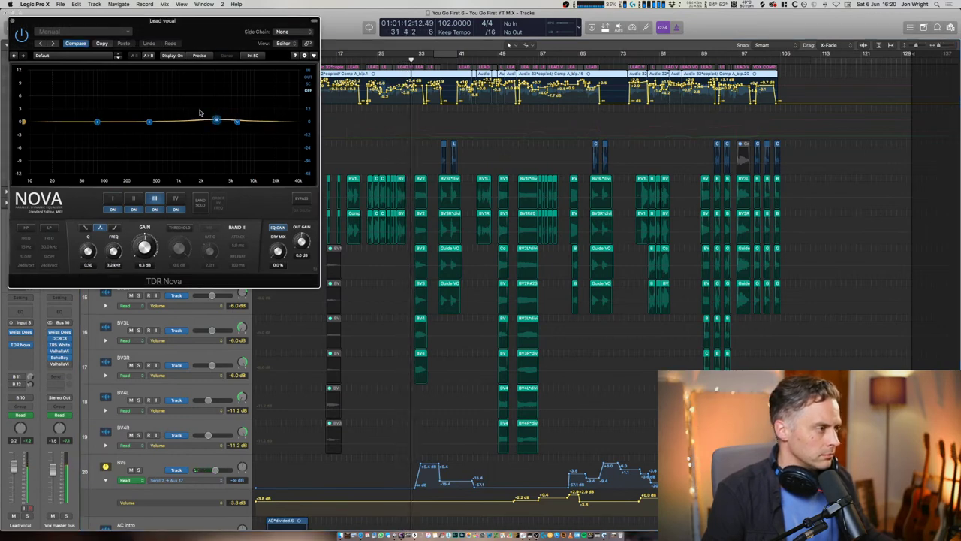
left_click(12, 20)
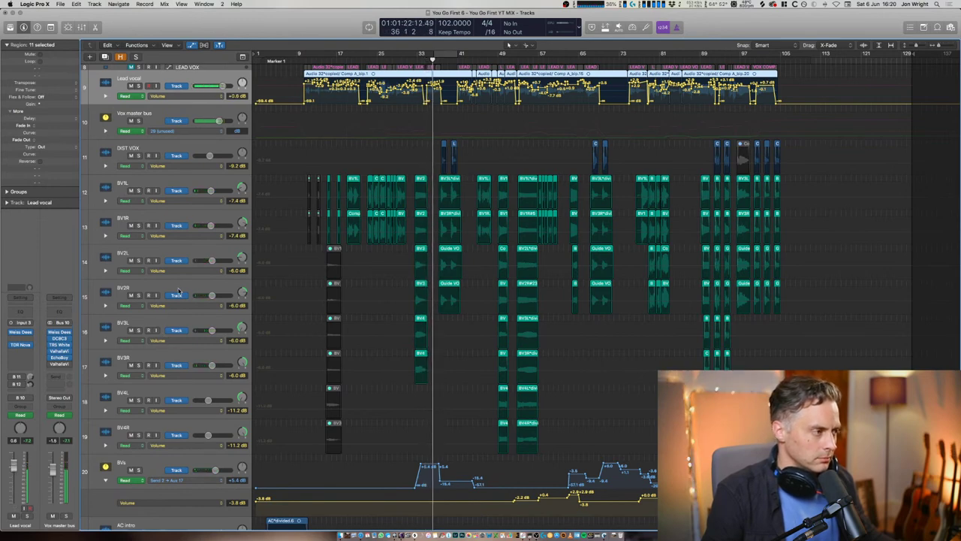
Step: Compare the mid and side settings of the stereo output's Master EQ-432 and close both mastering plug-in windows
left_click(153, 113)
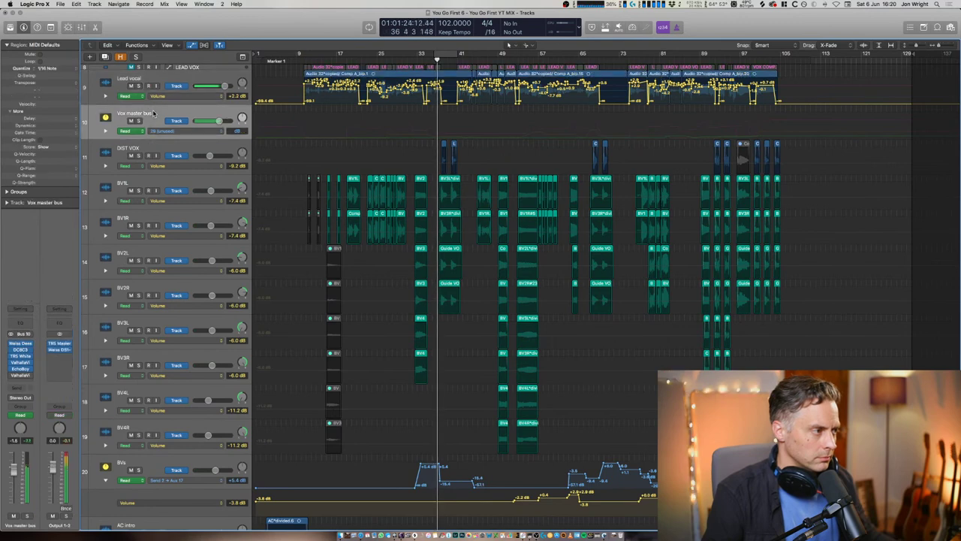
left_click(60, 348)
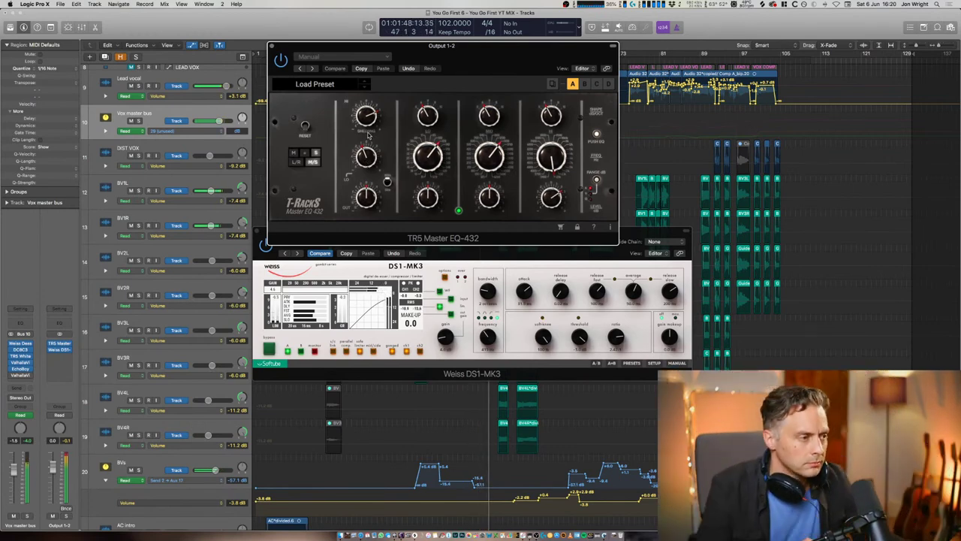
left_click(294, 153)
left_click(317, 153)
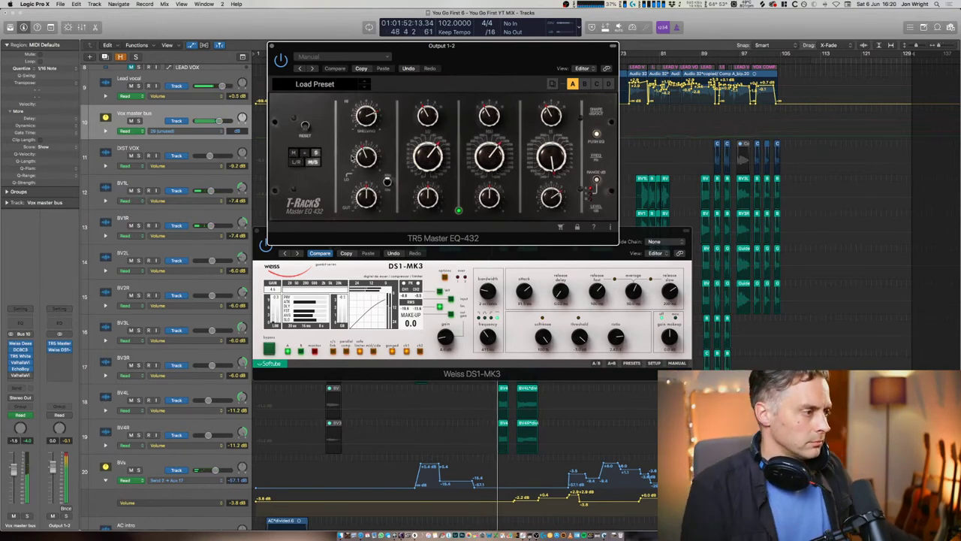
left_click(294, 155)
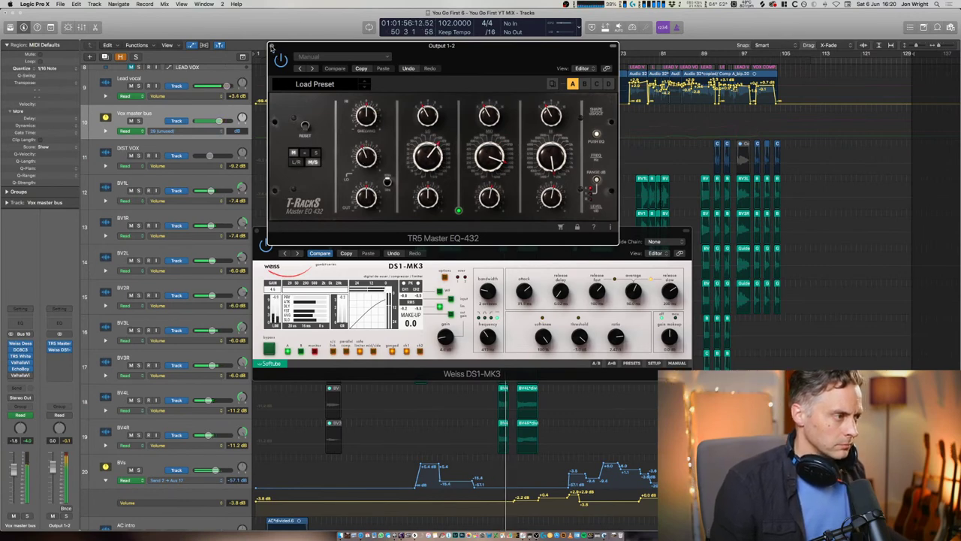
left_click(272, 47)
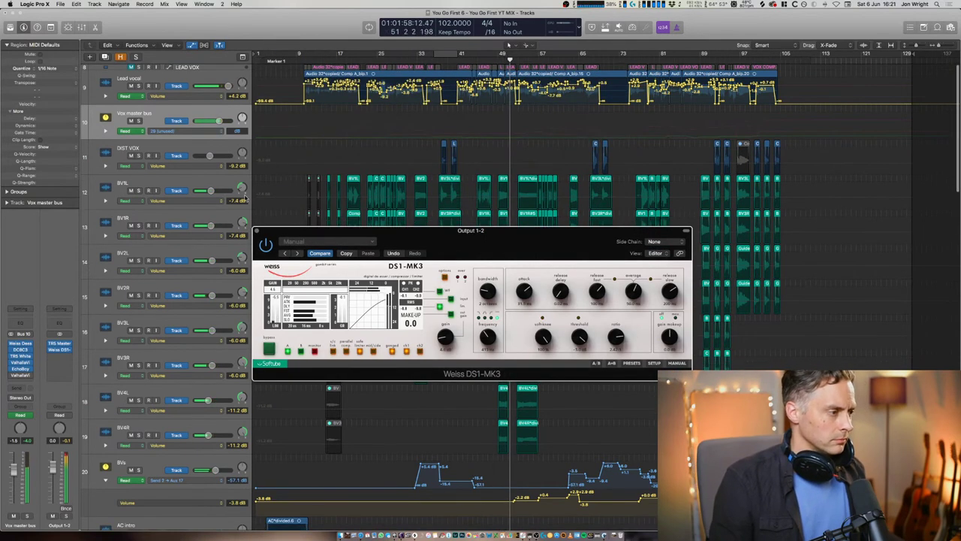
left_click(257, 231)
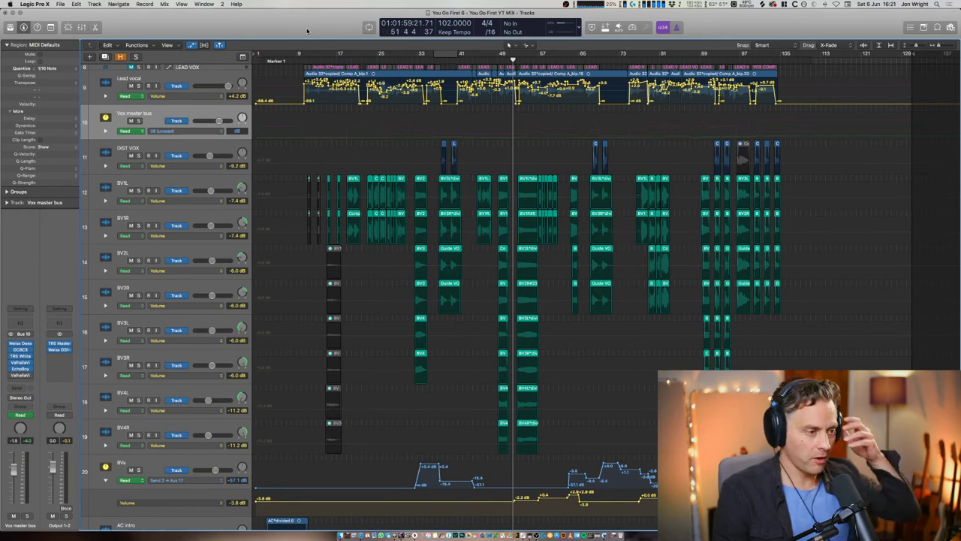
Step: Rewind the song to around bar 10 and play it from there
key("shift+comma")
key("shift+comma")
key("shift+comma")
key("shift+comma")
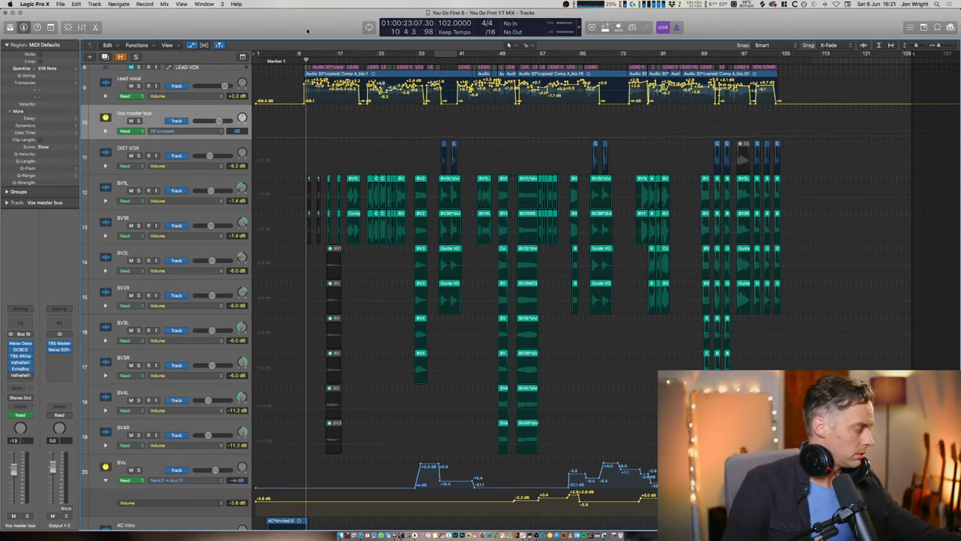
key("space")
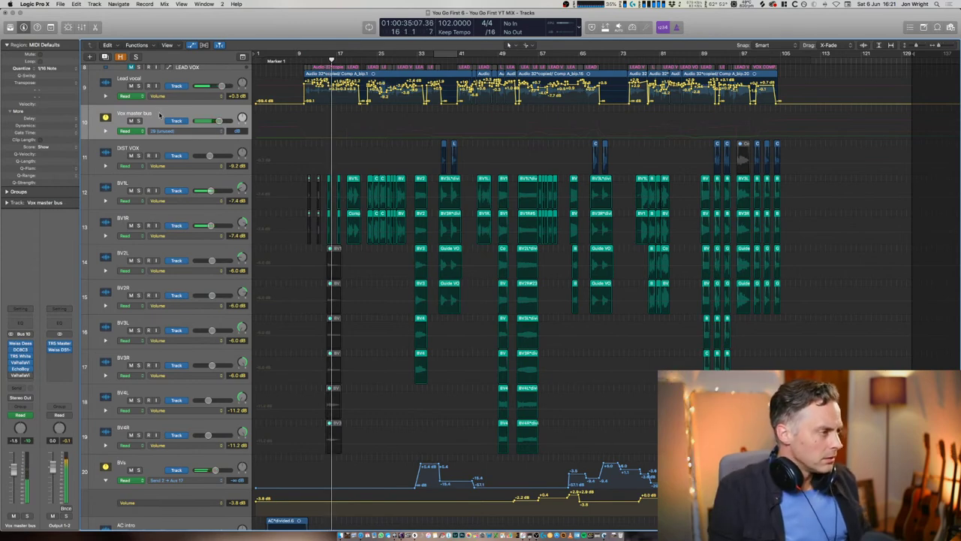
Step: Raise the ValhallaVintageVerb mix on the Vox master bus to 7.8 % and close the plug-in
left_click(21, 364)
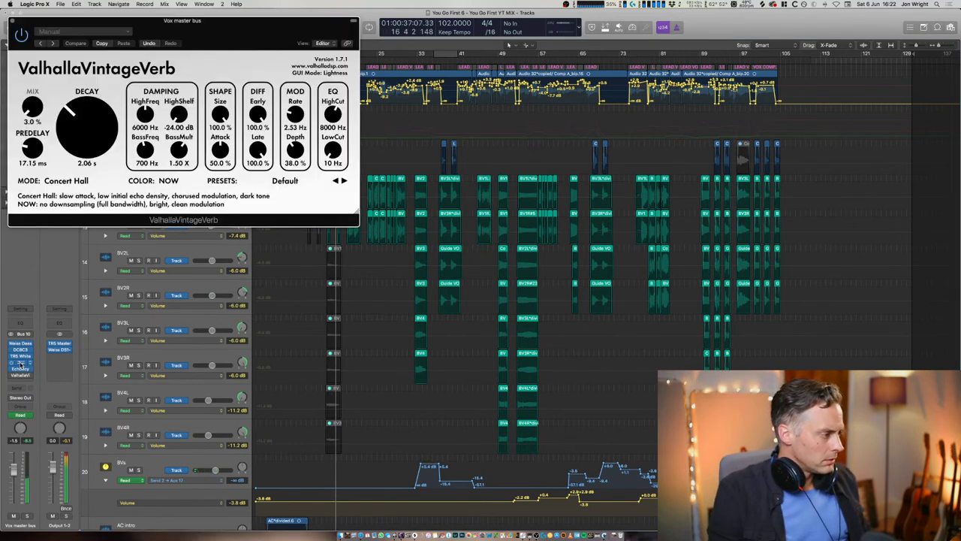
scroll(24, 107, "down", 3)
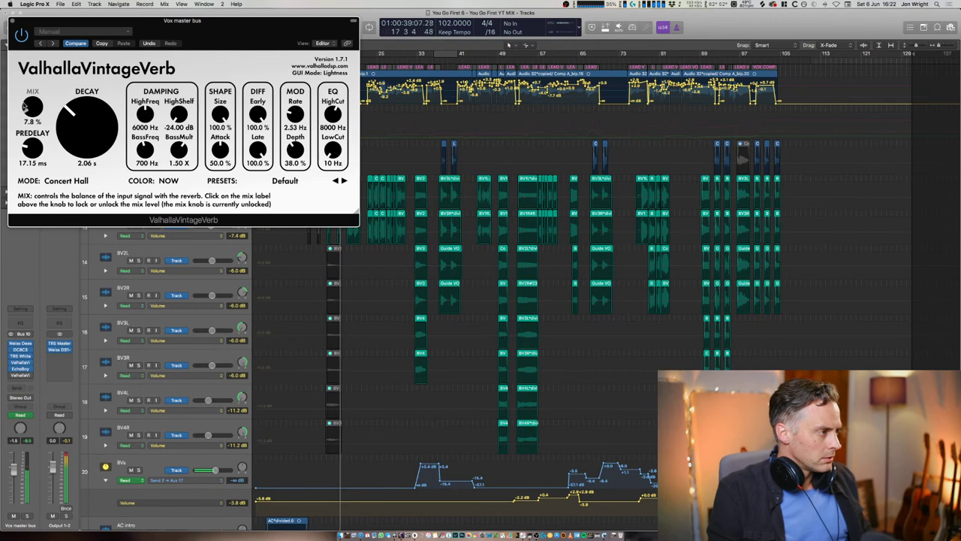
left_click(14, 23)
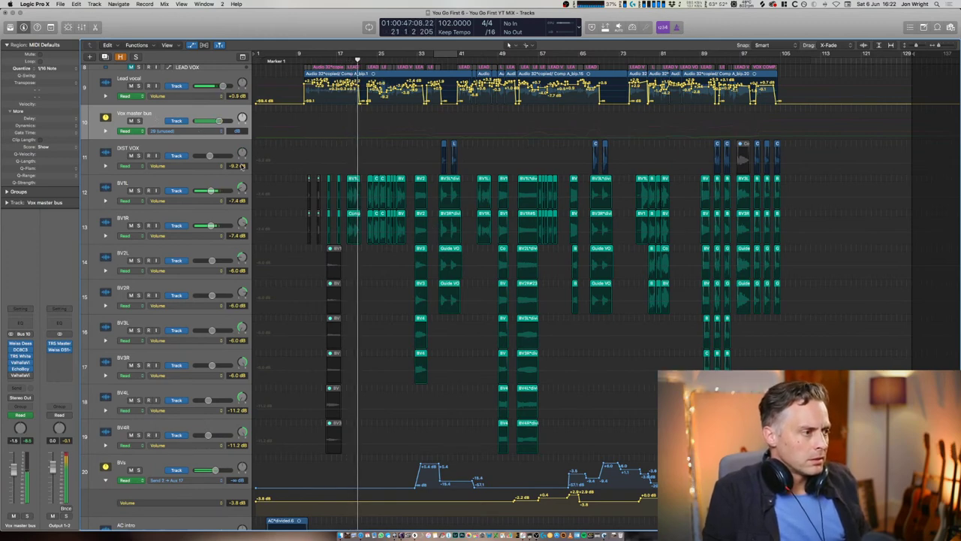
Step: Hide the automation and adjust the high-mid band gain in the TR EQ 81 on Snare Top TAKES
scroll(307, 205, "down", 3)
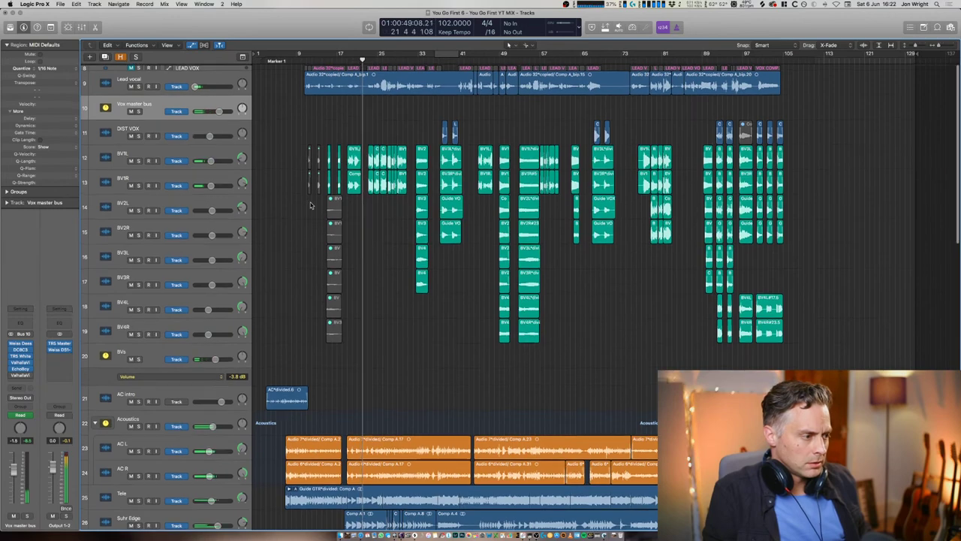
scroll(310, 205, "down", 15)
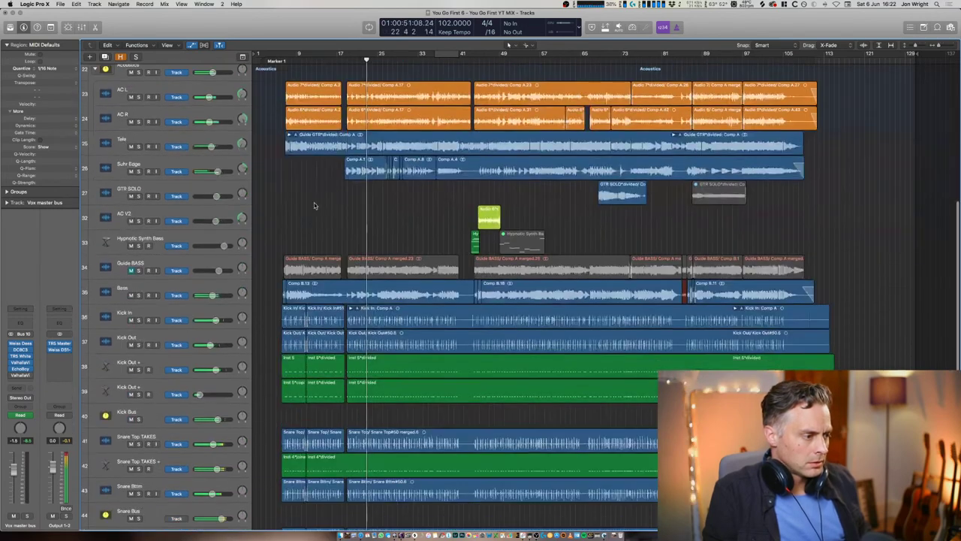
scroll(314, 203, "up", 4)
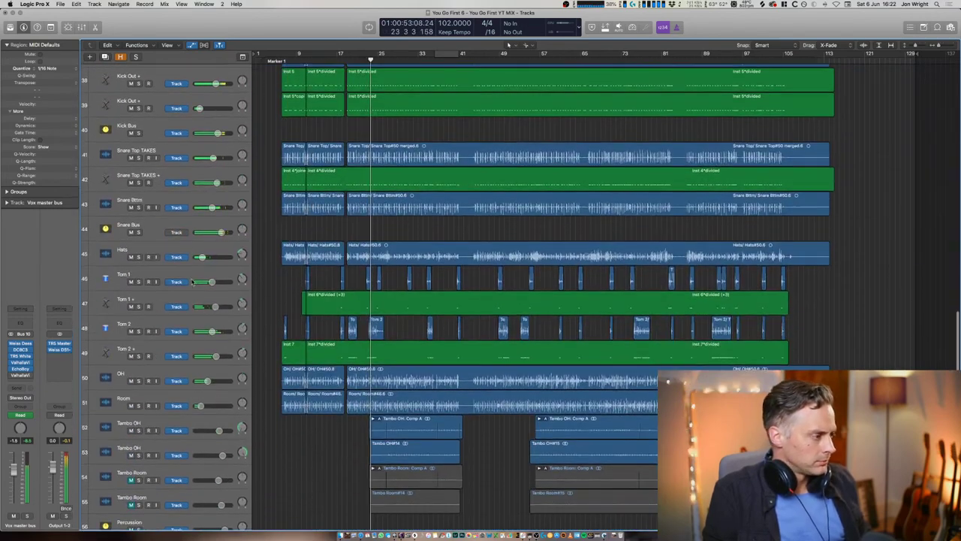
left_click(169, 229)
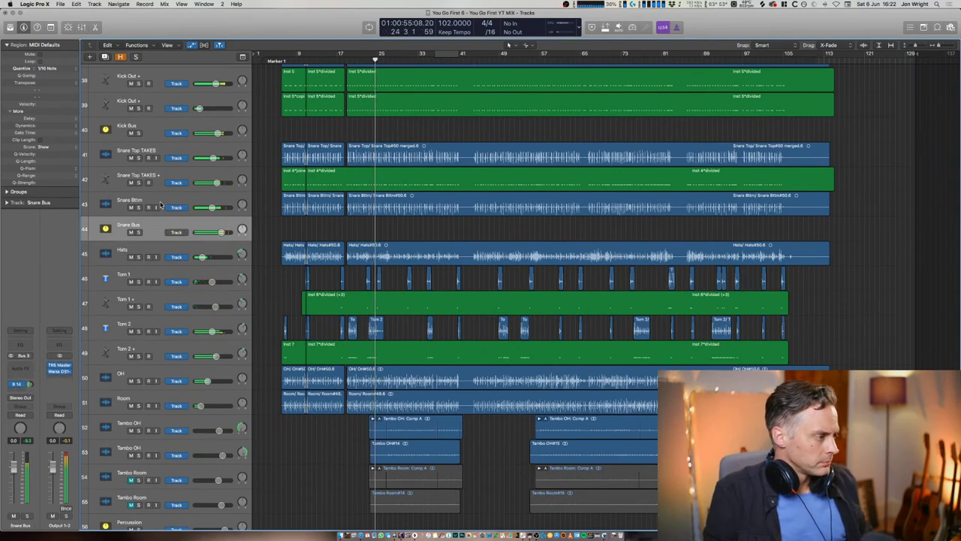
left_click(156, 155)
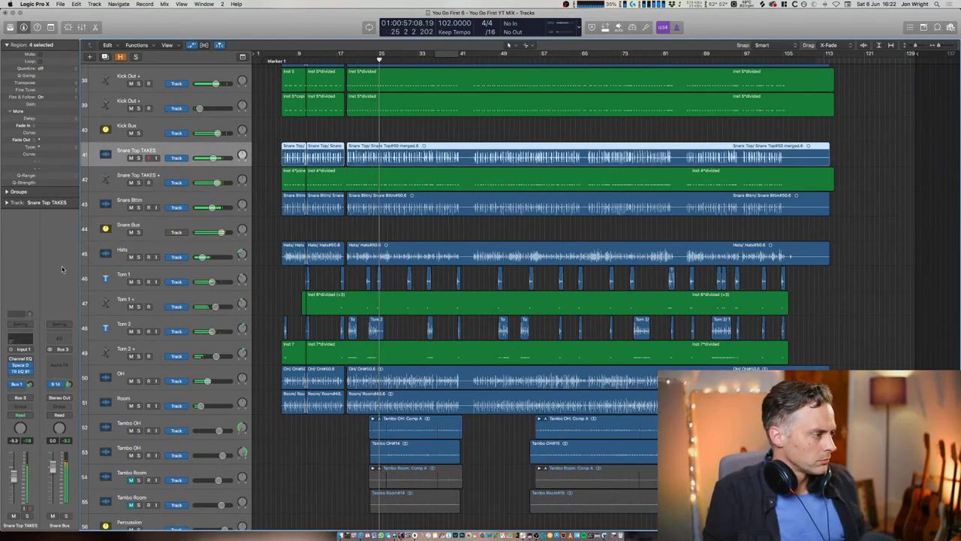
left_click(20, 371)
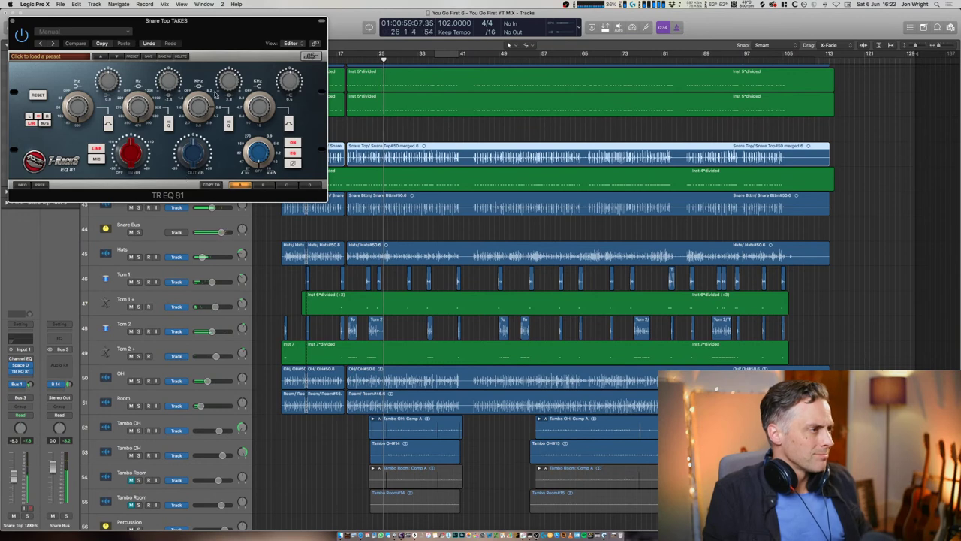
left_click(230, 88)
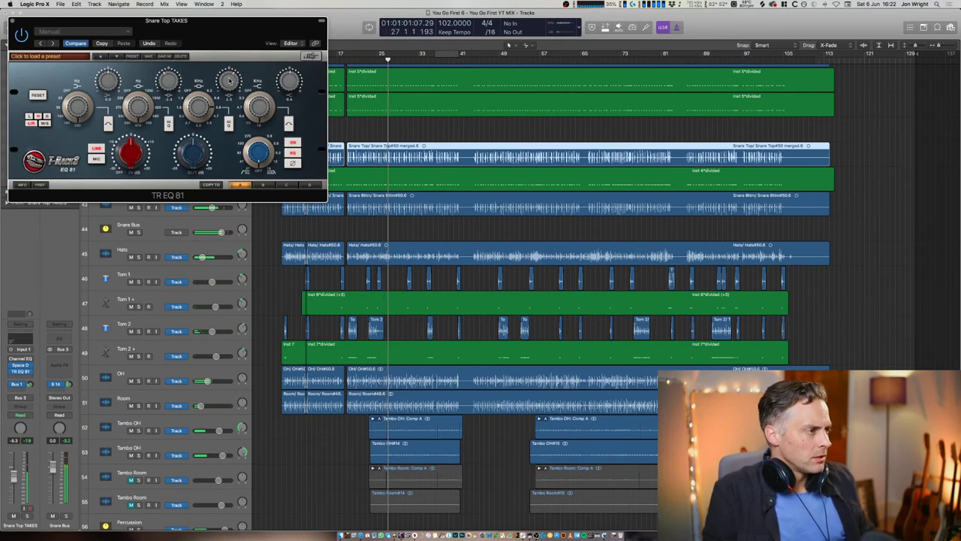
left_click(14, 21)
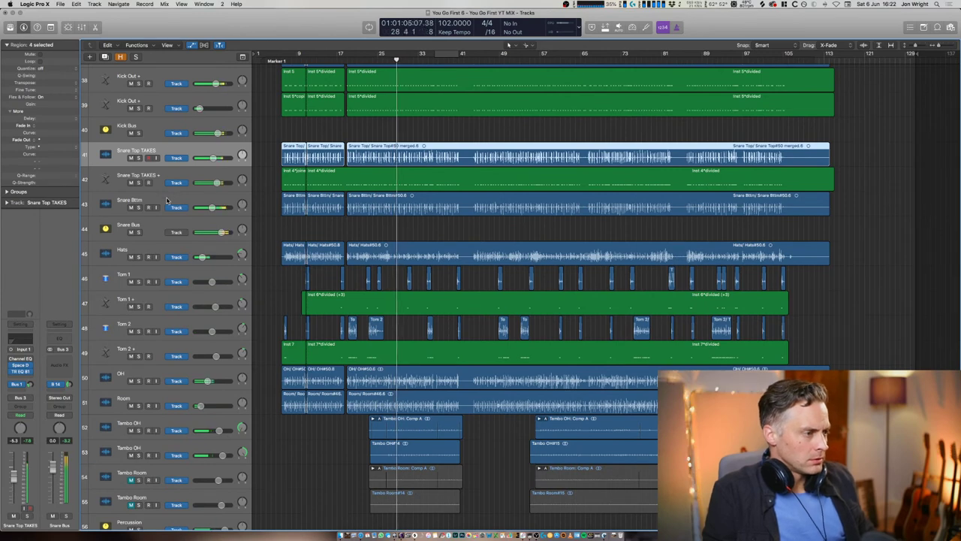
Step: Set the low gain to 1.6 and the high-mid gain to 3.3 in the EQ-81 on the Snare Top TAKES + track
key("Down")
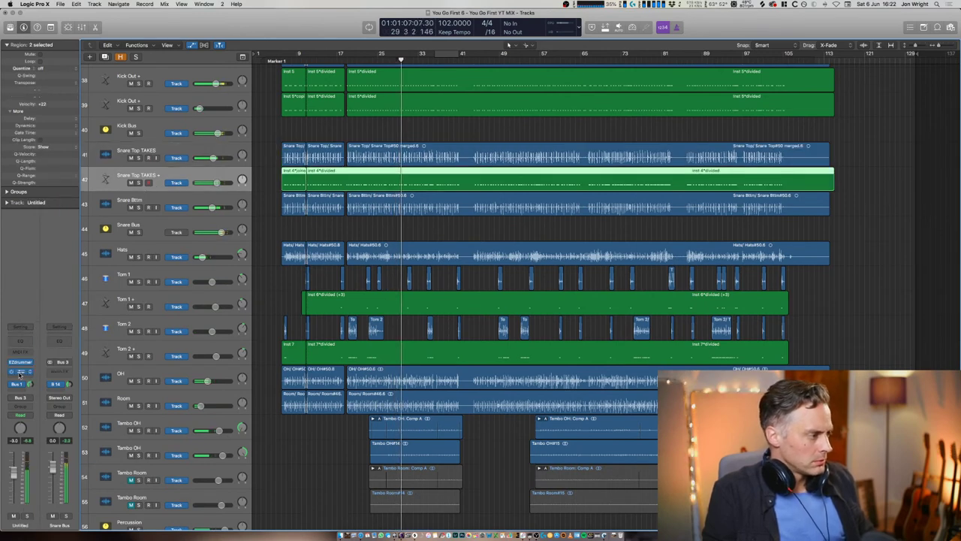
key("v")
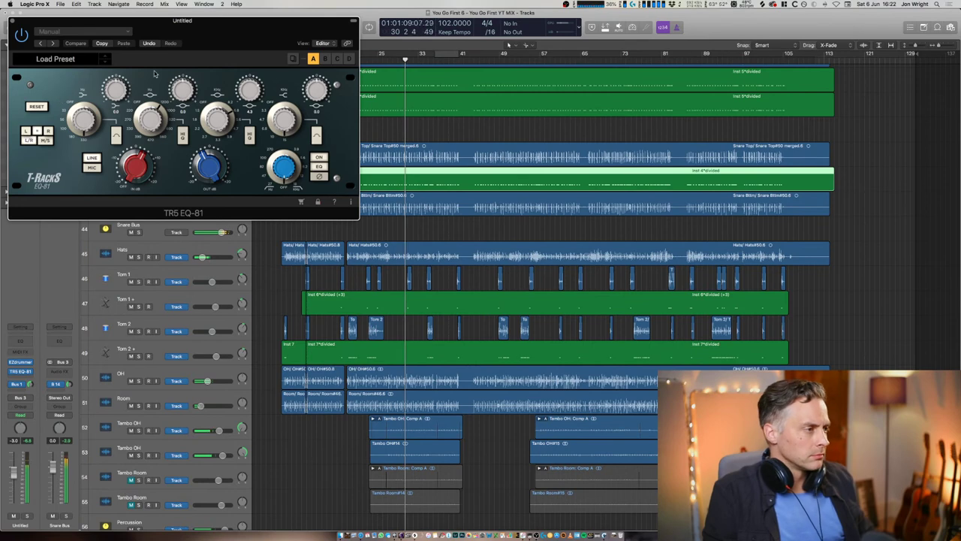
left_click_drag(246, 89, 246, 99)
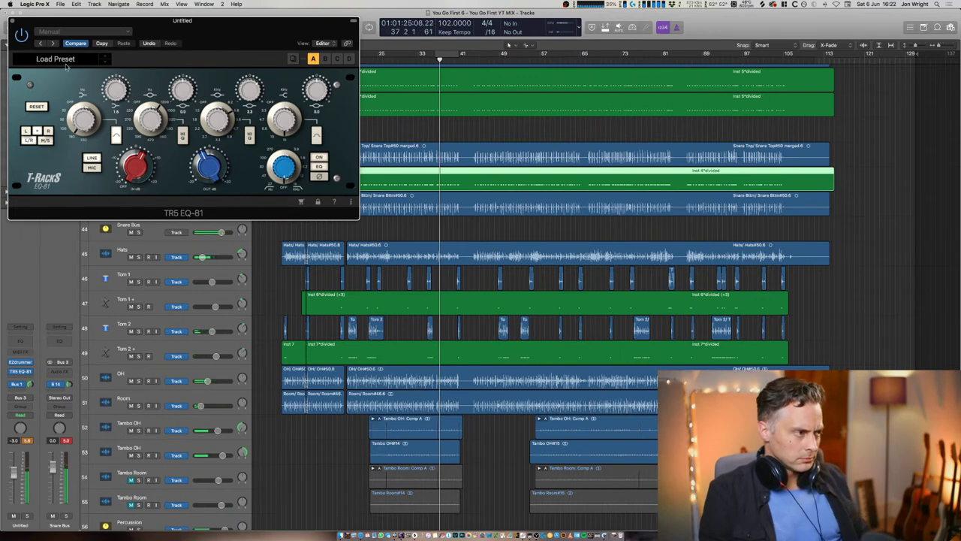
left_click(11, 20)
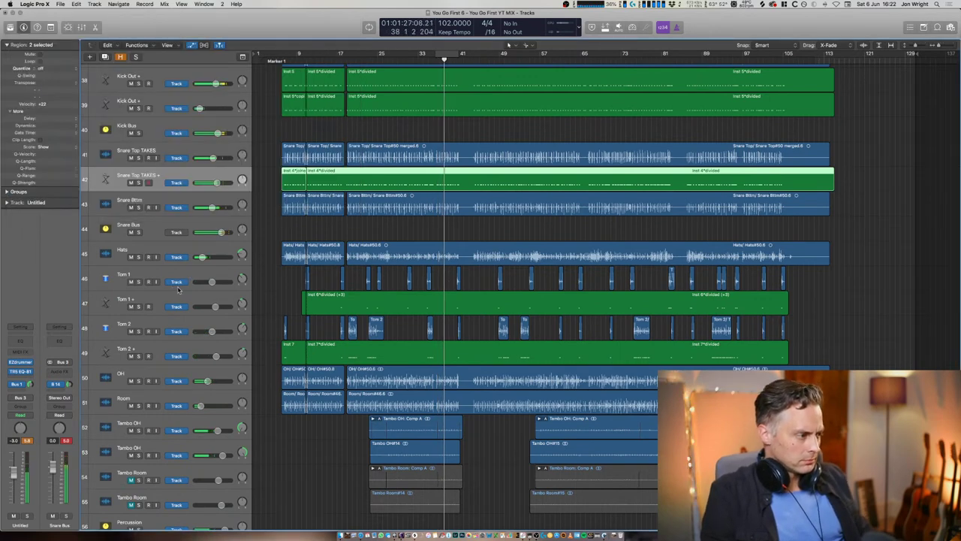
Step: Show the volume automation and lower the Tele track's main volume line to -7.6 dB
scroll(178, 289, "down", 5)
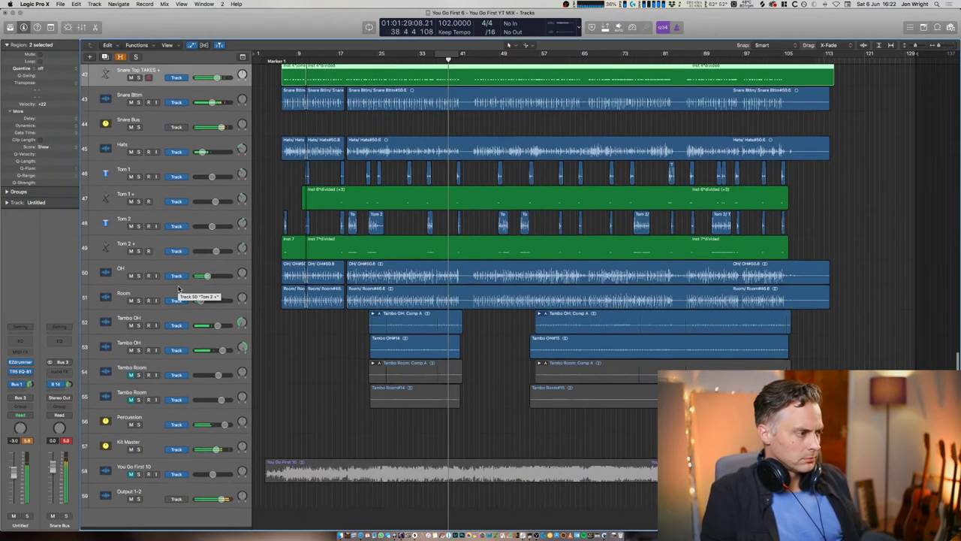
scroll(178, 289, "up", 8)
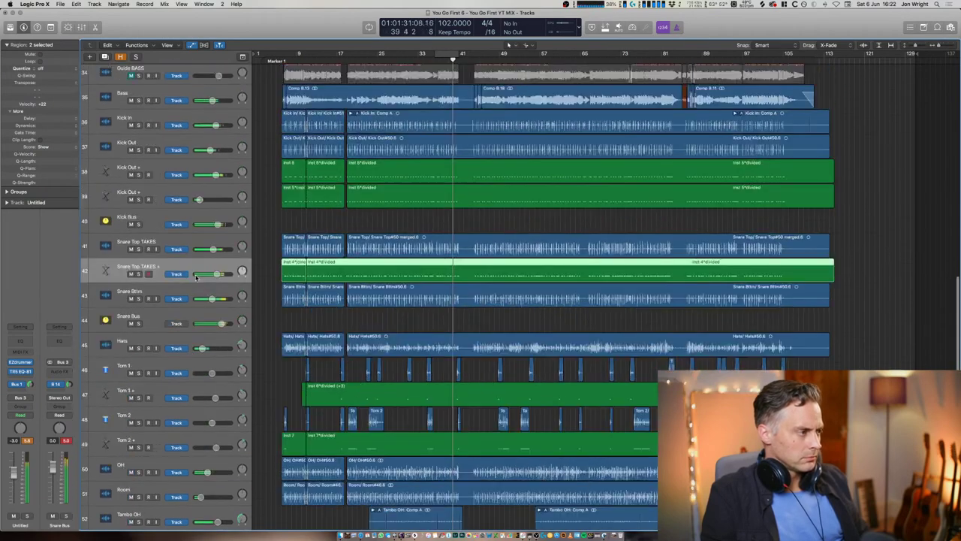
scroll(197, 277, "up", 10)
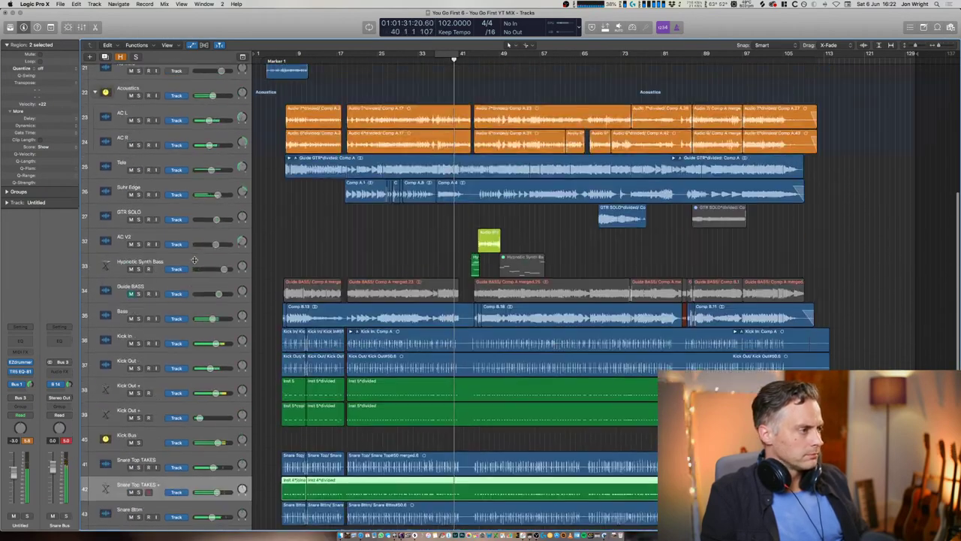
left_click(160, 161)
key("a")
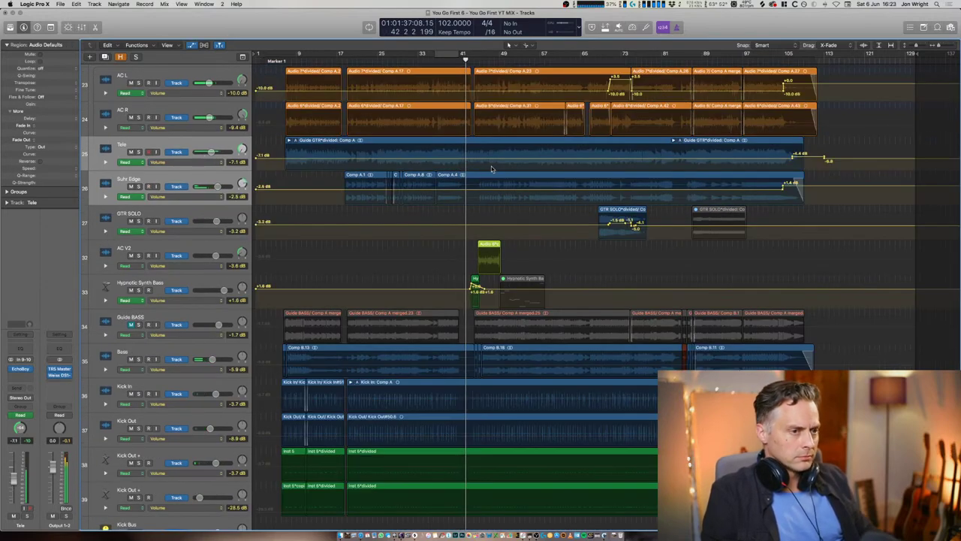
scroll(555, 169, "up", 1)
scroll(526, 167, "up", 3)
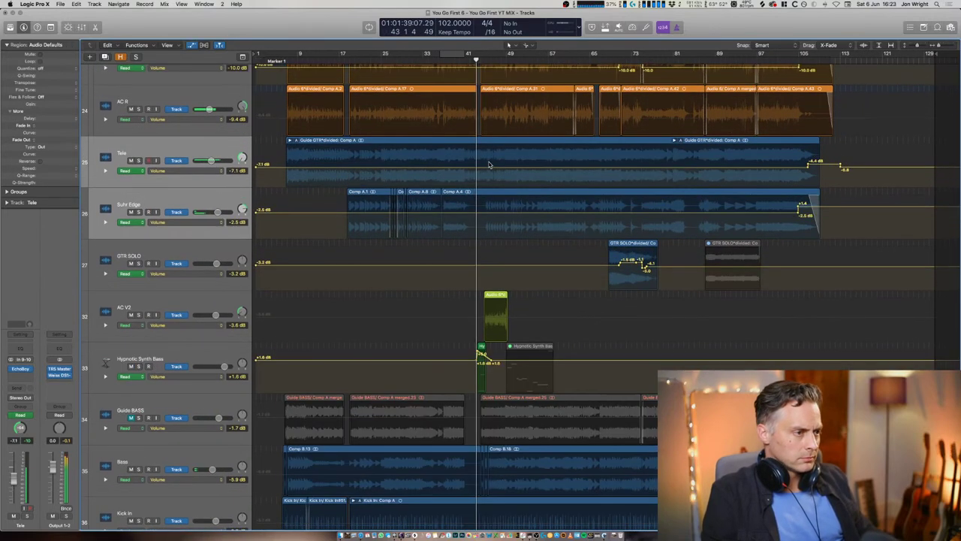
scroll(488, 163, "up", 3)
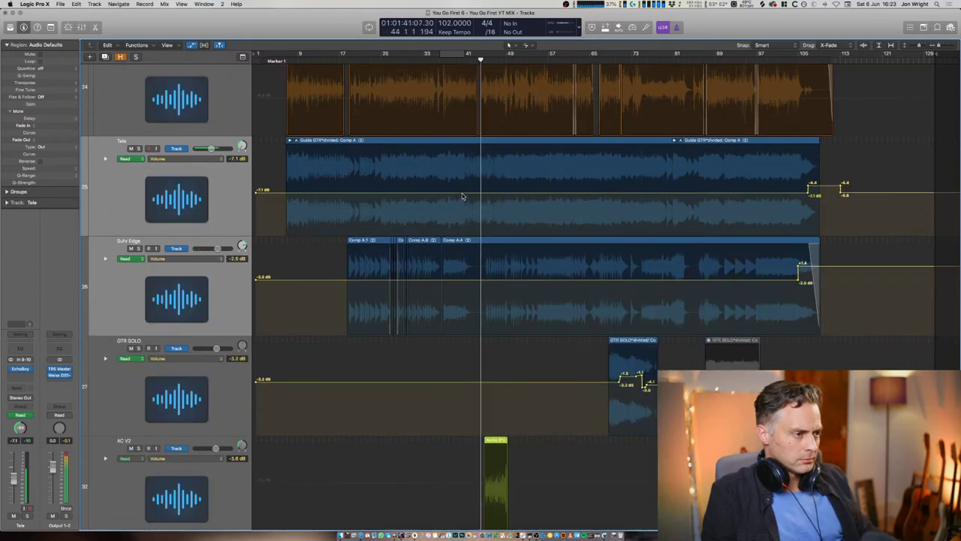
left_click_drag(461, 193, 461, 195)
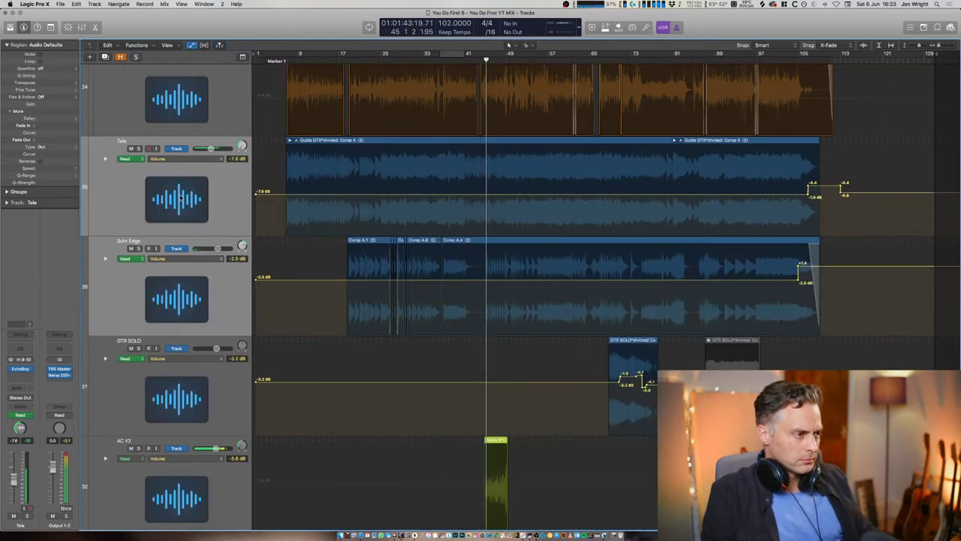
Step: Adjust the low cut in the Suhr Edge Channel EQ, close it, and nudge the Tele volume line up slightly
left_click(166, 285)
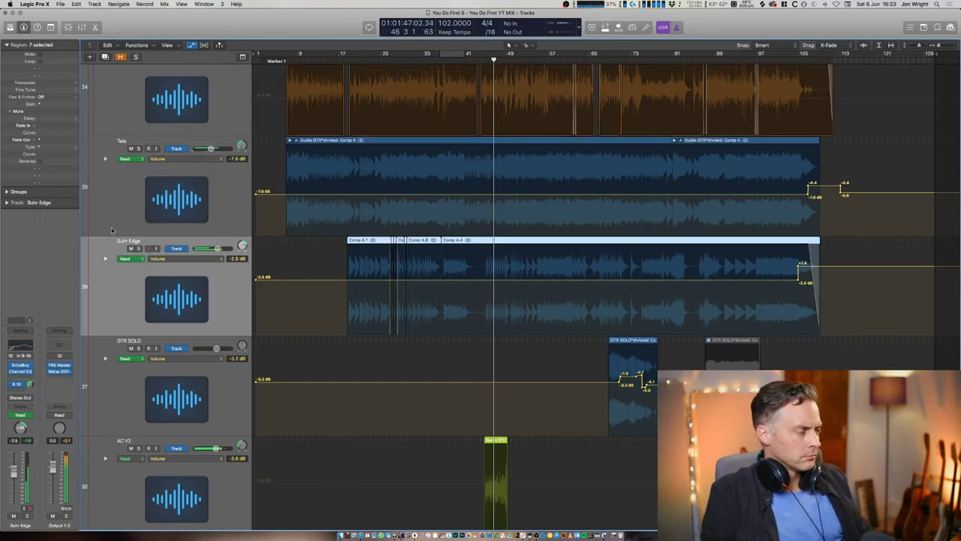
left_click_drag(176, 146, 175, 141)
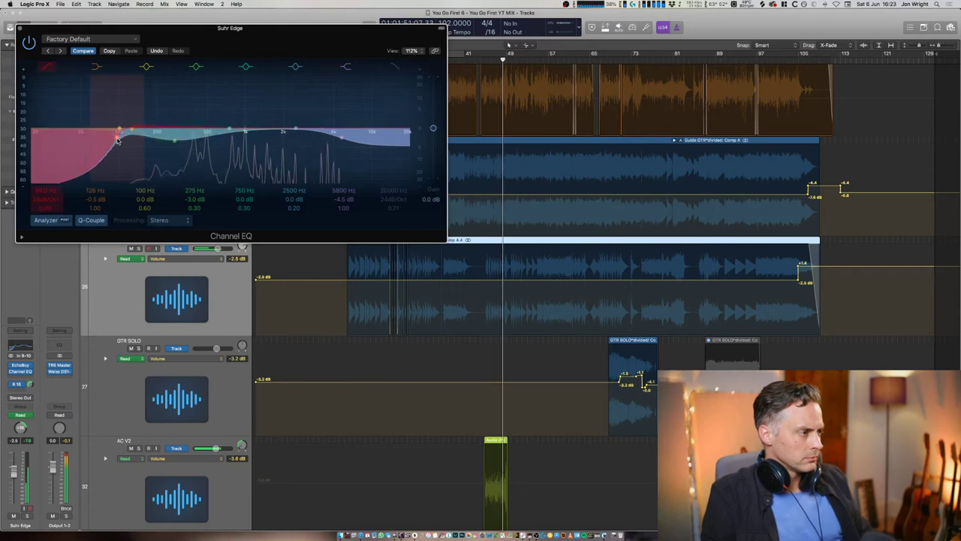
left_click(20, 29)
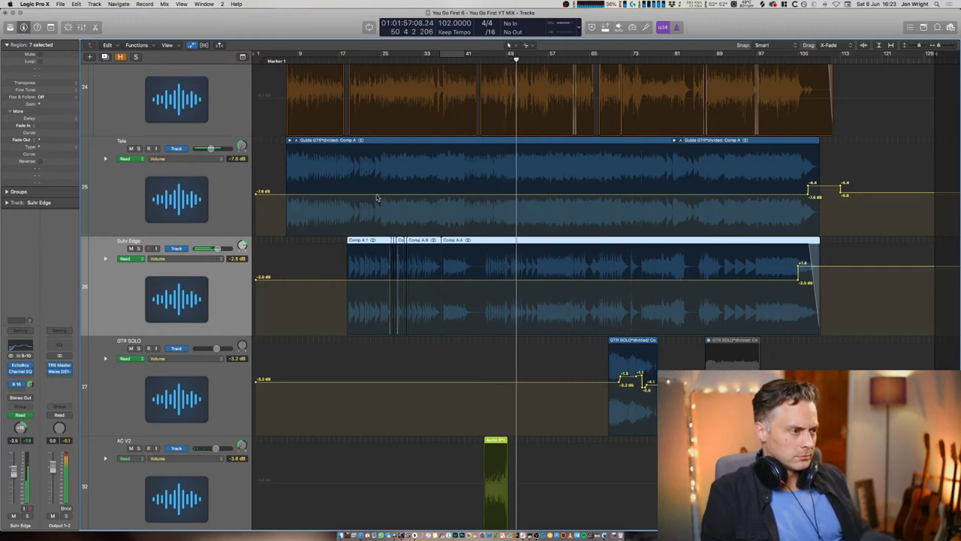
left_click_drag(376, 193, 379, 191)
Step: Open the mixer window and inspect the Plus 10 db plug-in on the Bass channel
scroll(404, 174, "down", 15)
scroll(403, 174, "down", 15)
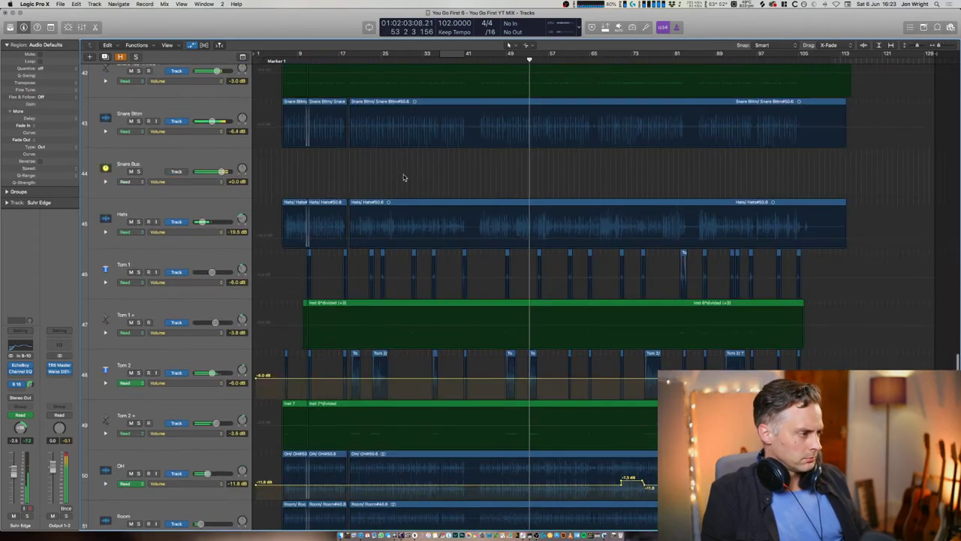
key("super+2")
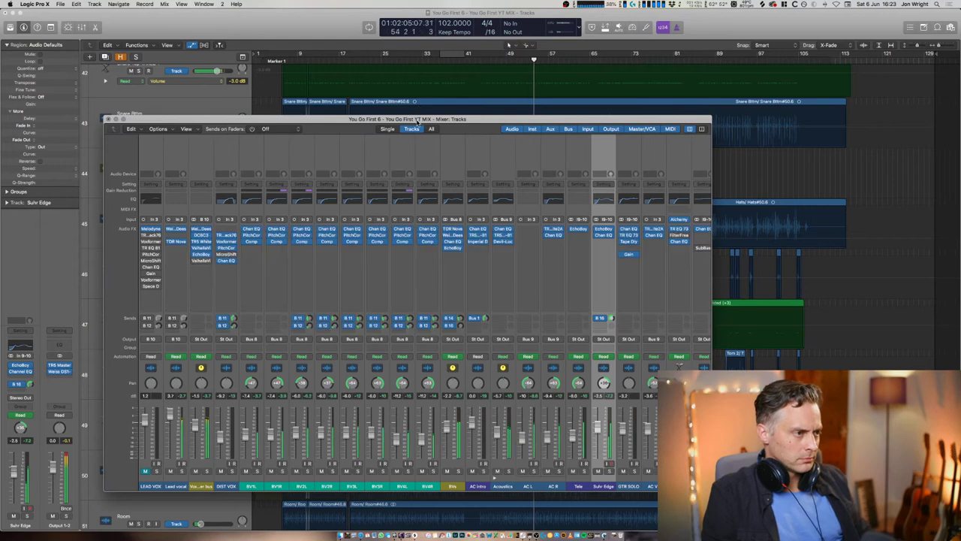
left_click_drag(419, 118, 402, 76)
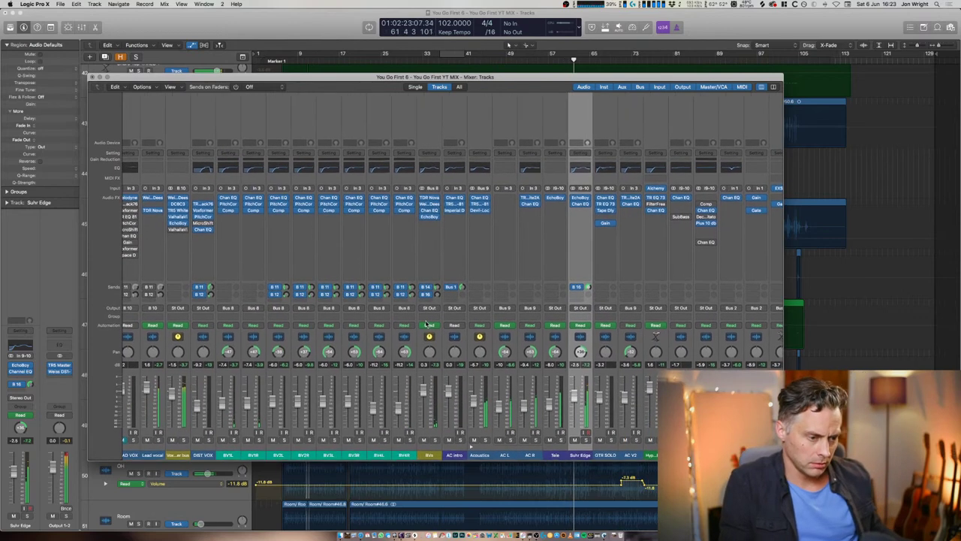
scroll(553, 334, "right", 3)
scroll(553, 334, "right", 4)
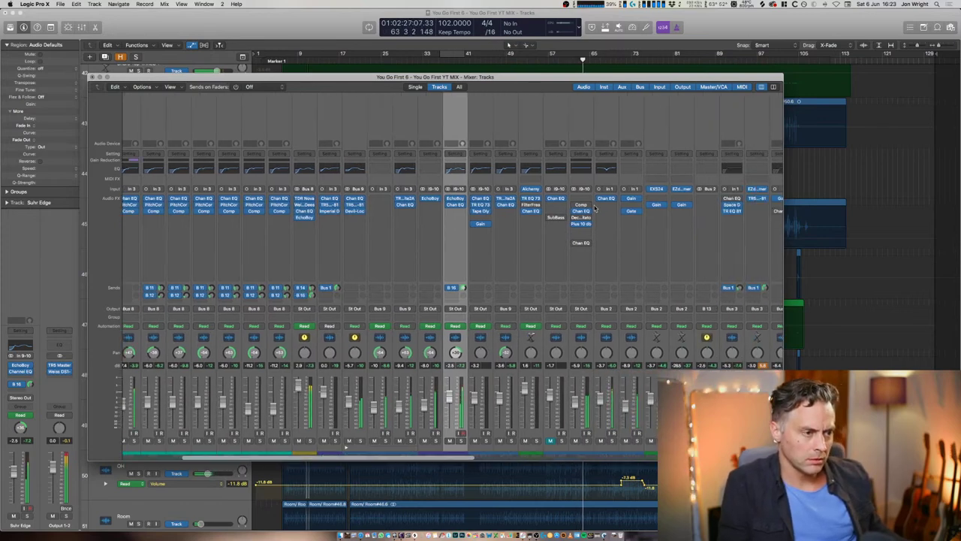
left_click(583, 224)
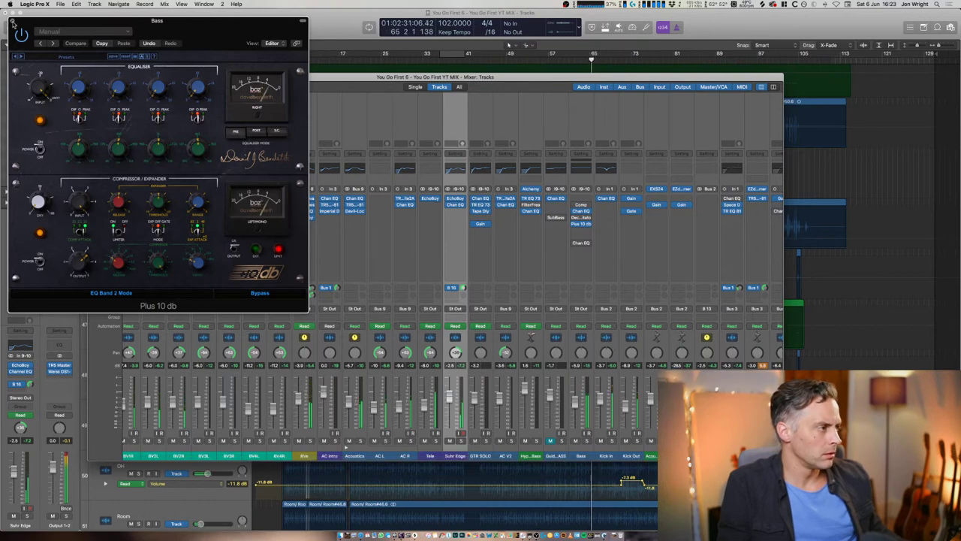
left_click(13, 22)
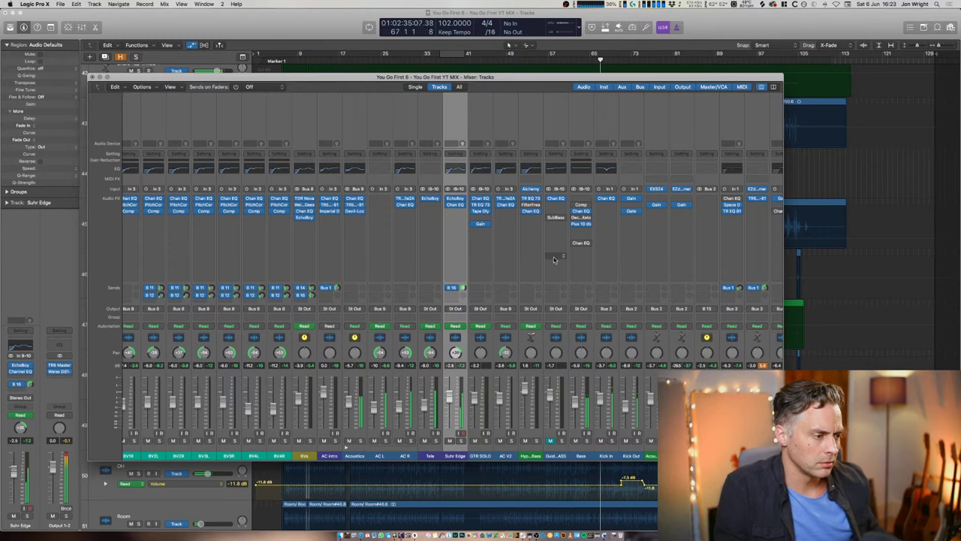
Step: Insert a stereo MultiMeter at the end of the Output 1-2 plug-in chain and enlarge its window to 98%
scroll(606, 199, "right", 15)
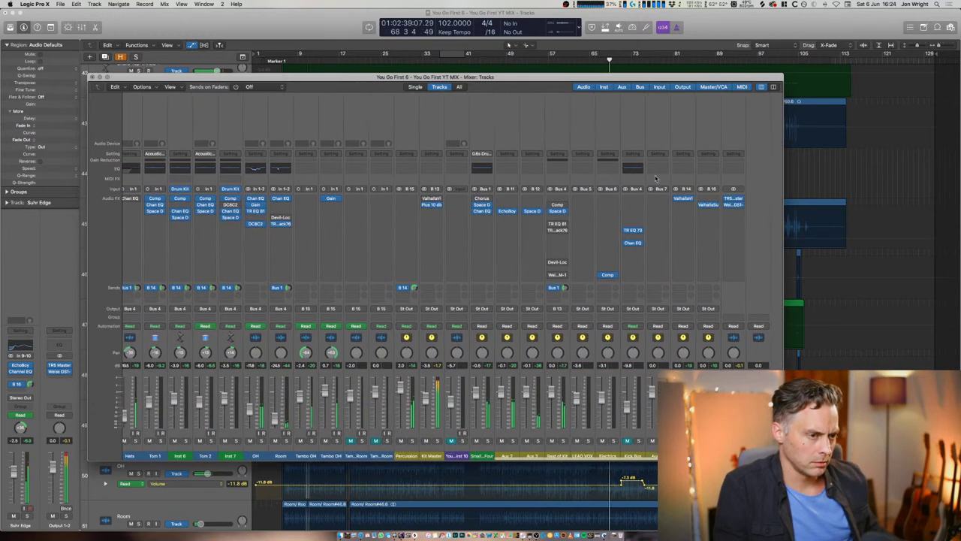
left_click(742, 235)
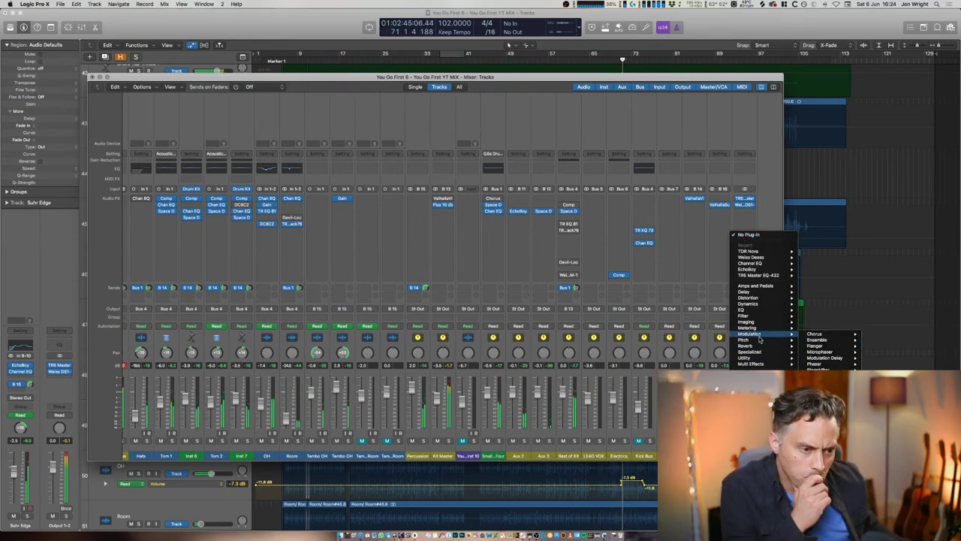
mouse_move(758, 330)
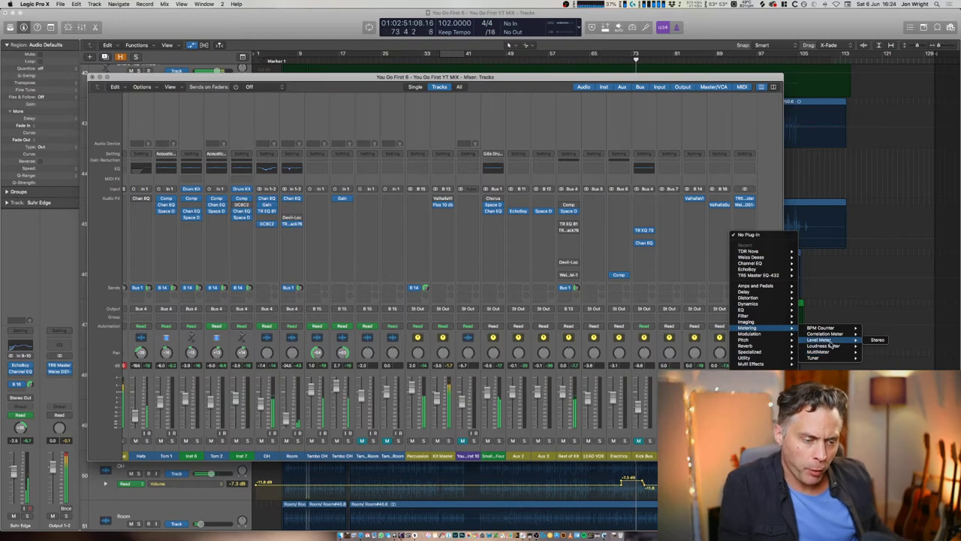
left_click(877, 352)
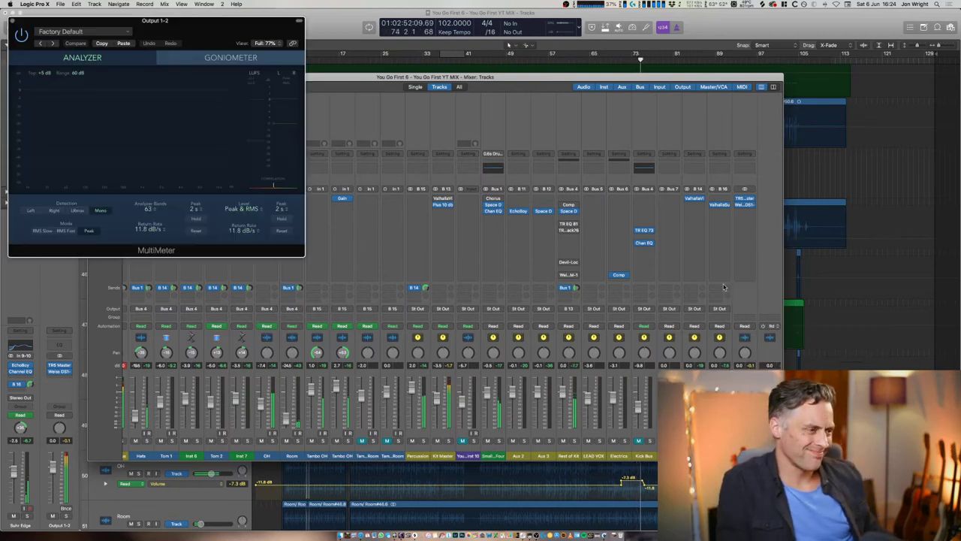
left_click_drag(301, 256, 446, 316)
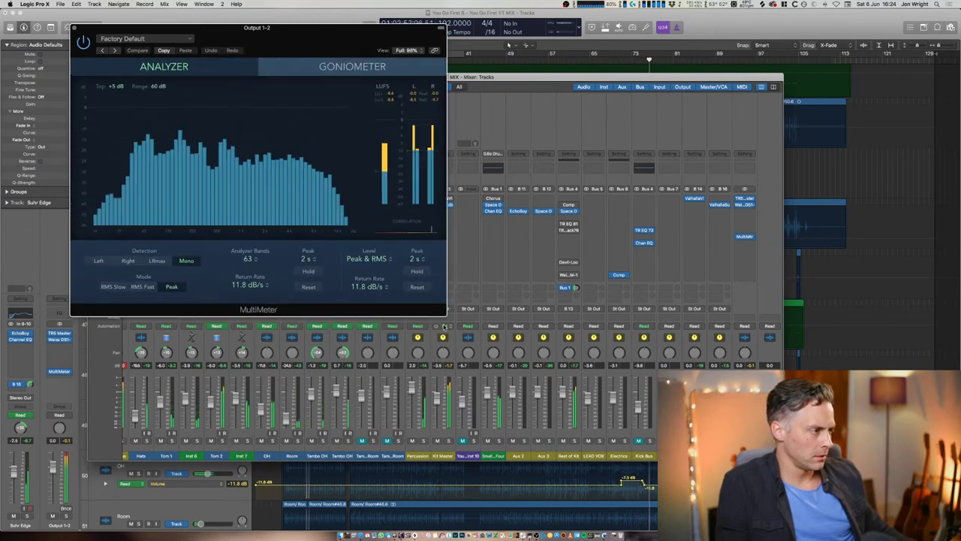
Step: Insert TDR Nova at the start of the Output 1-2 chain and enable its high-pass filter at 21 Hz
left_click(747, 197)
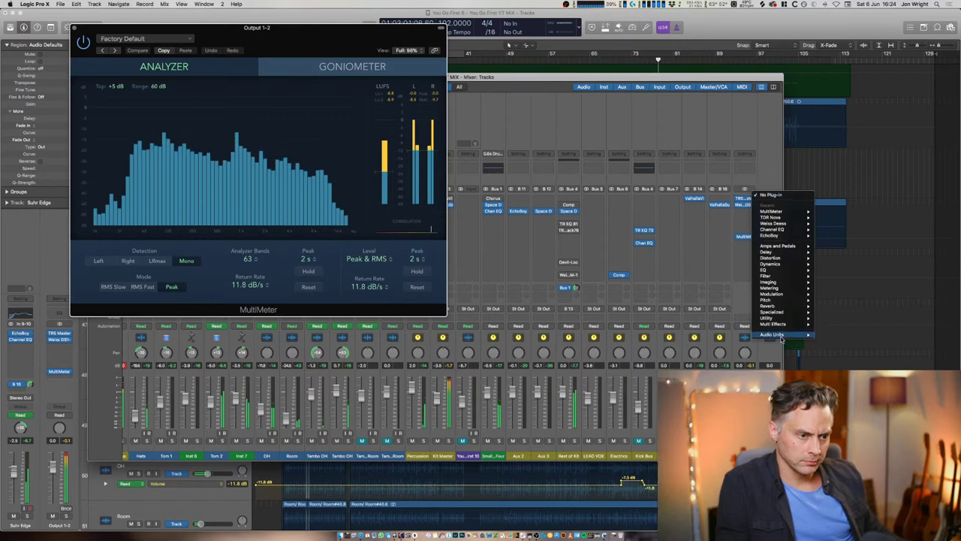
mouse_move(788, 334)
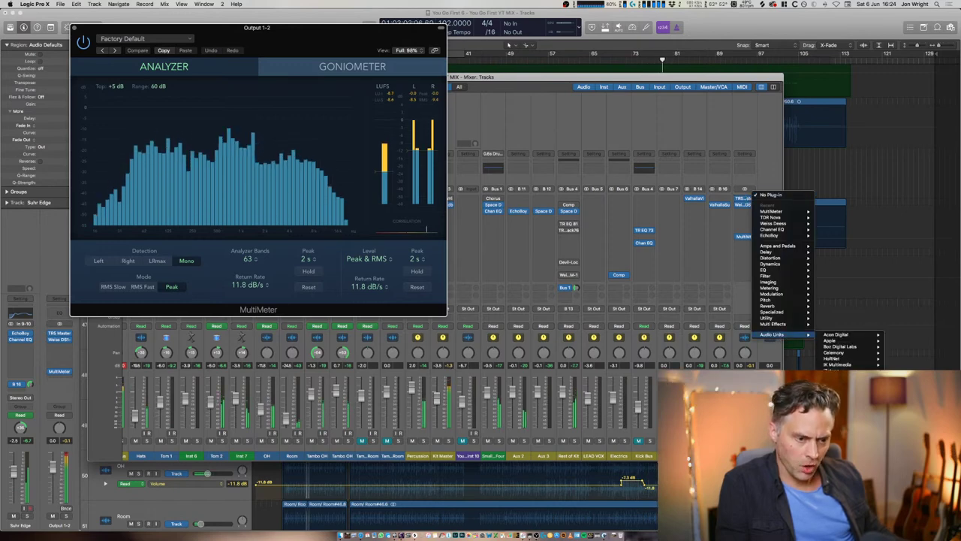
key("Escape")
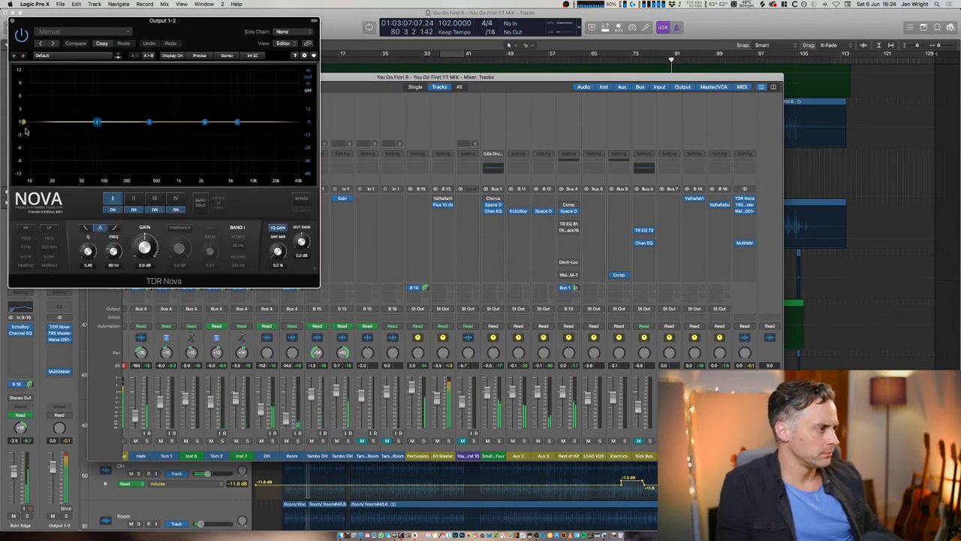
left_click(25, 228)
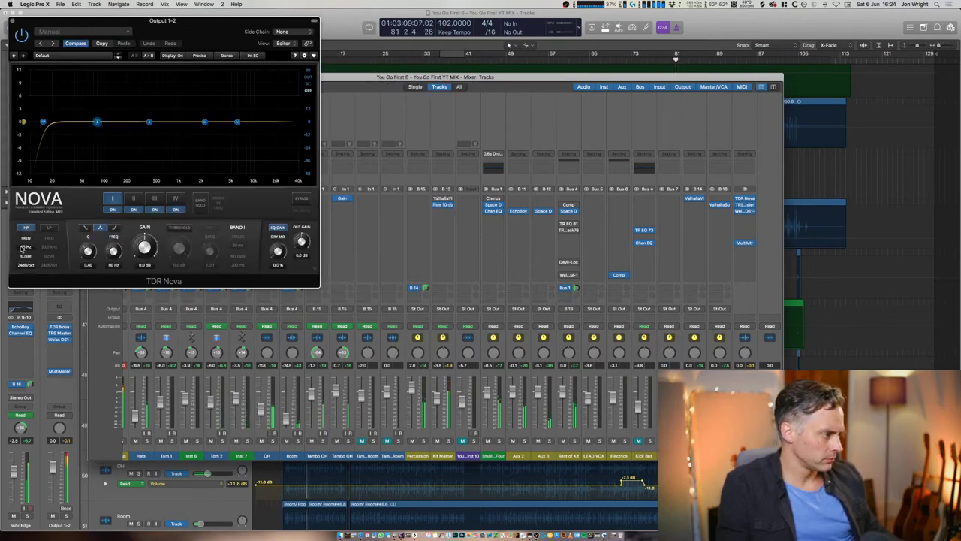
left_click_drag(25, 246, 26, 250)
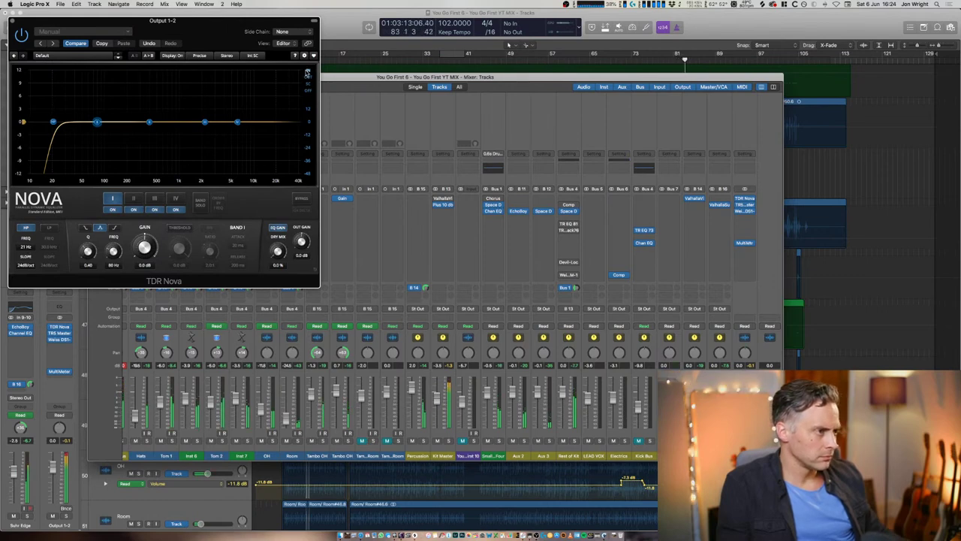
Step: Show the input spectrum in TDR Nova and place the Output 1-2 MultiMeter window beside it for comparison
left_click(307, 71)
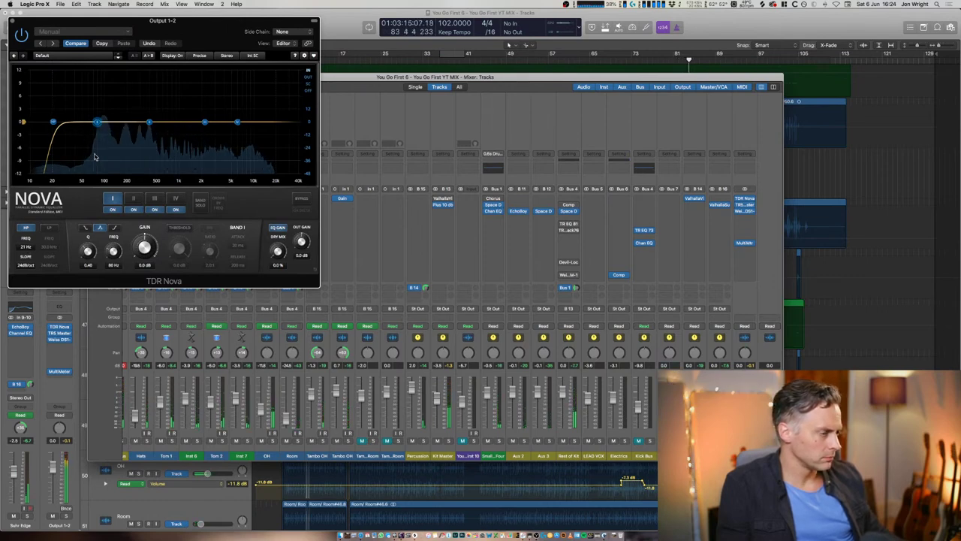
left_click(744, 244)
left_click_drag(125, 26, 660, 48)
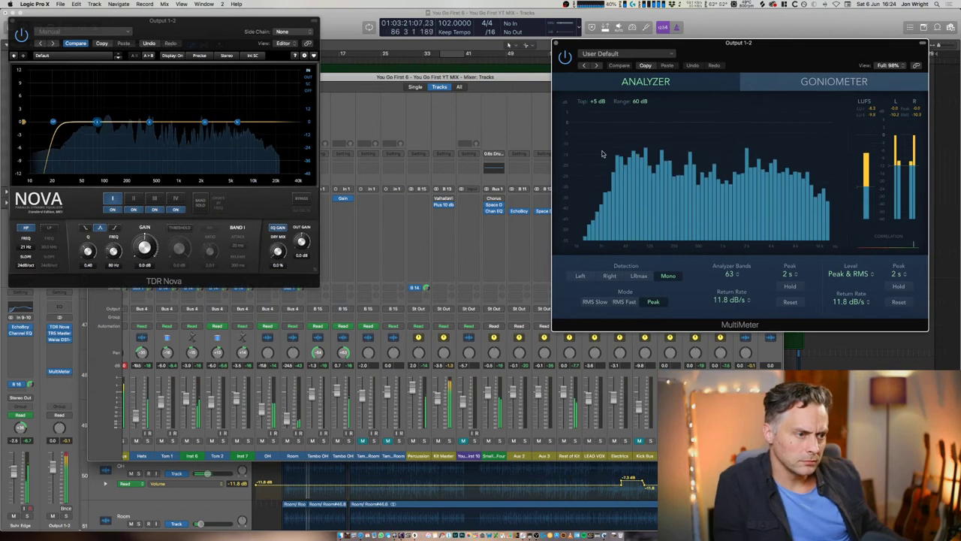
Step: Set TDR Nova's band I to -0.3 dB at 74 Hz and close the plug-in
left_click(95, 125)
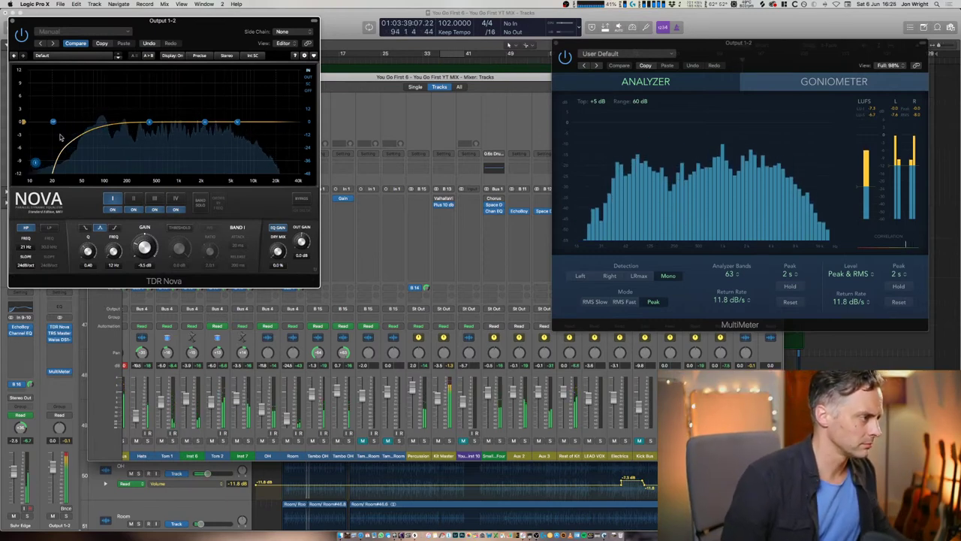
left_click_drag(55, 156, 94, 122)
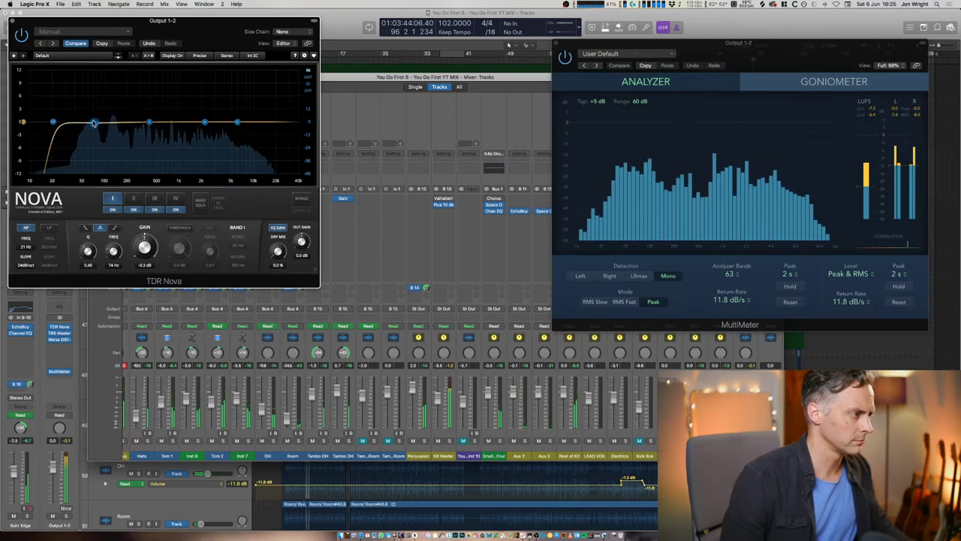
left_click(12, 20)
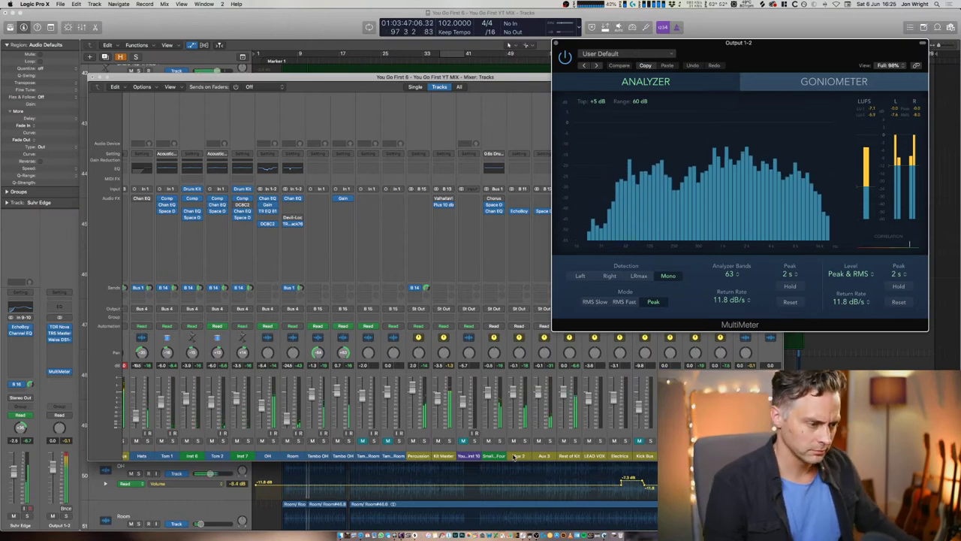
Step: Solo the Kit Master channel and insert a Channel EQ on the Kick Bus
left_click(446, 441)
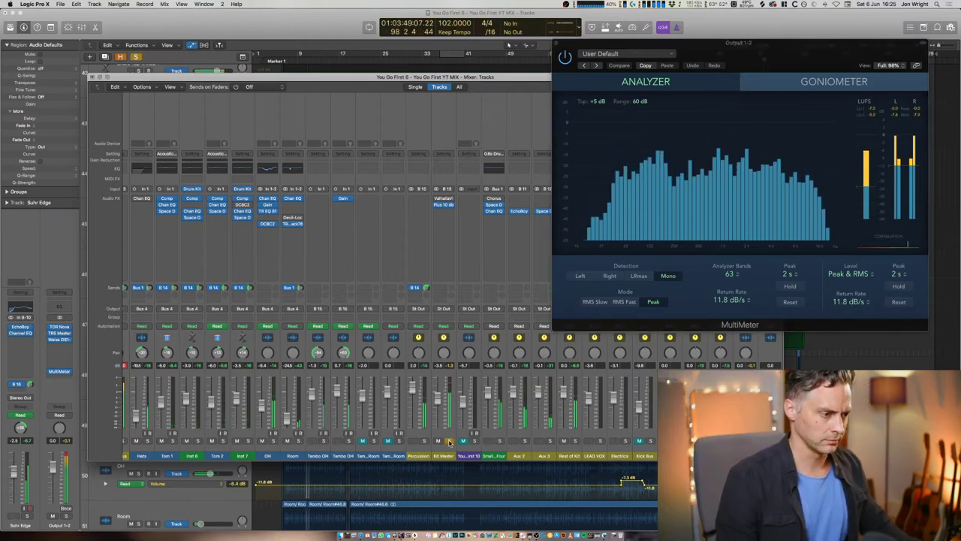
scroll(392, 373, "left", 2)
scroll(392, 373, "left", 6)
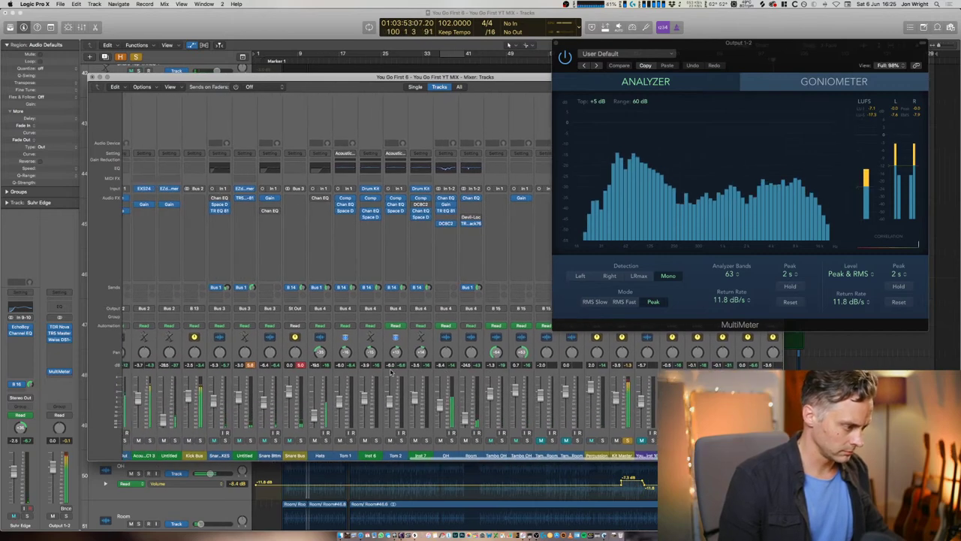
scroll(391, 374, "left", 2)
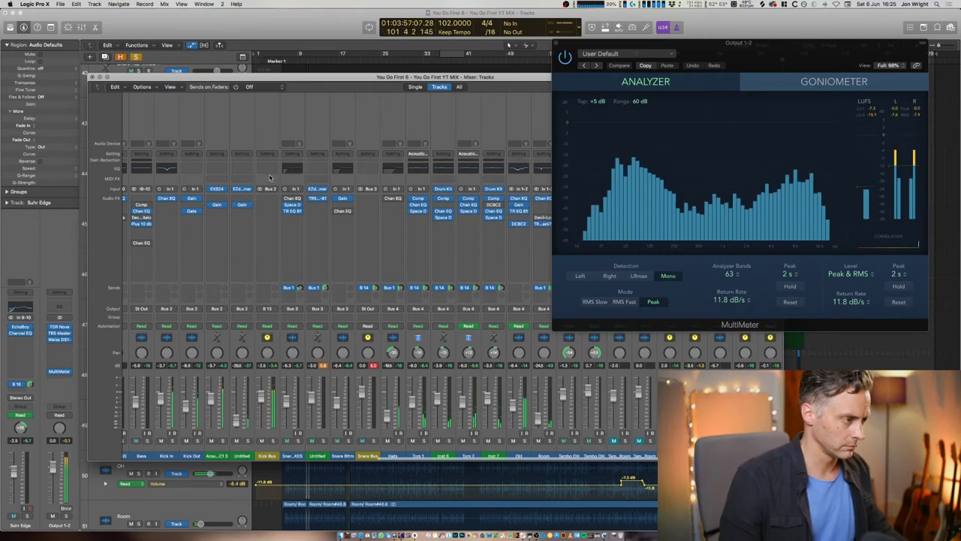
left_click(265, 168)
left_click_drag(79, 128, 101, 132)
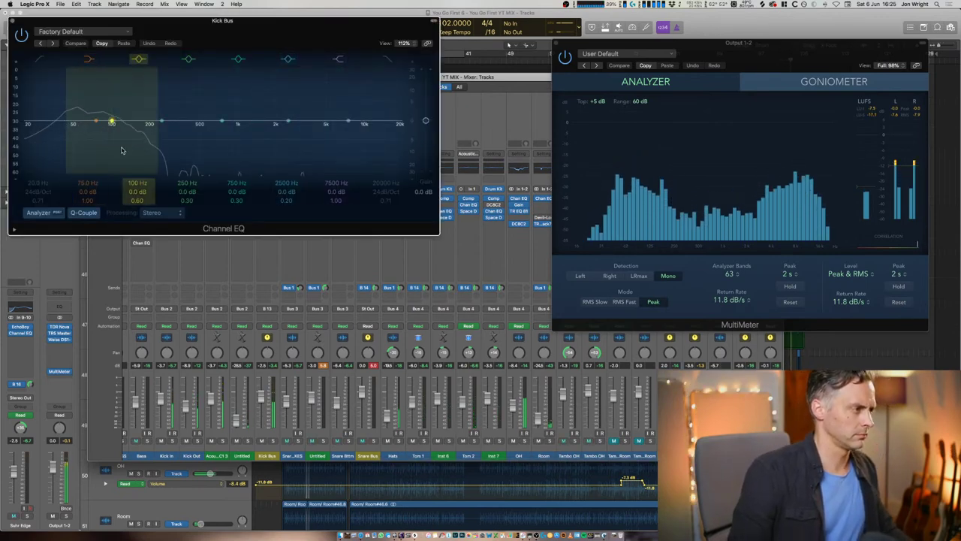
Step: Lower the Kick Bus level to about -5.3 dB and boost its Channel EQ by +4.0 dB at 2400 Hz with a Q of 0.37
left_click(265, 400)
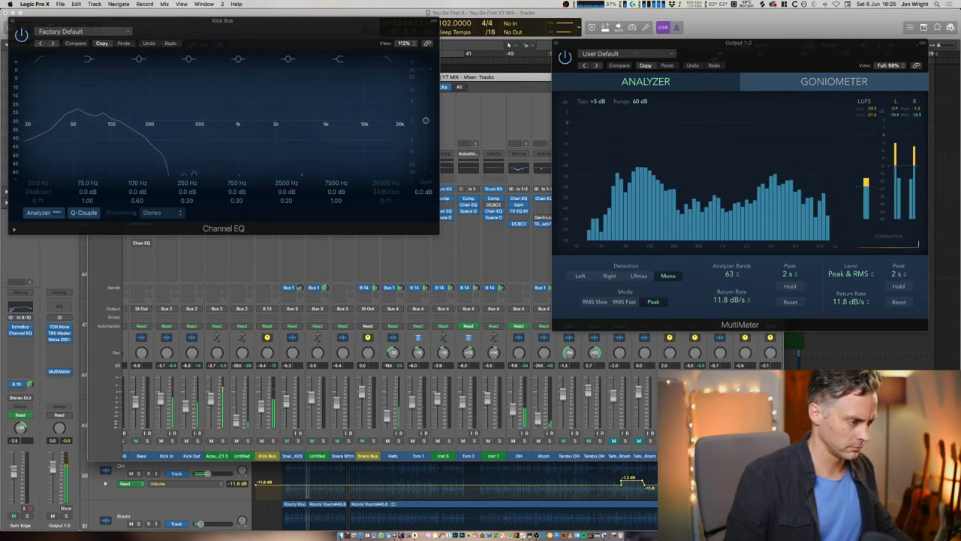
left_click(286, 122)
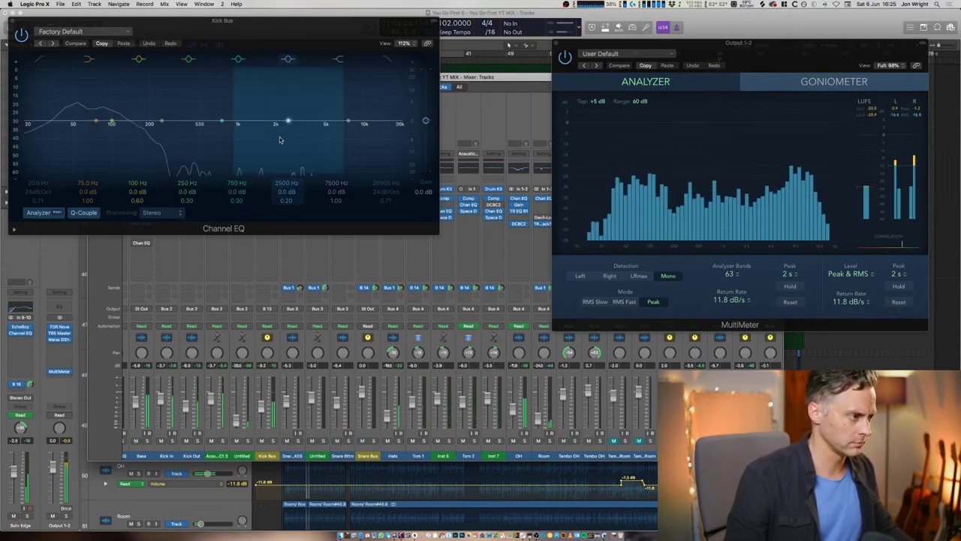
mouse_move(286, 122)
left_mouse_down()
mouse_move(286, 95)
mouse_move(286, 114)
left_mouse_up()
left_click_drag(285, 199, 285, 189)
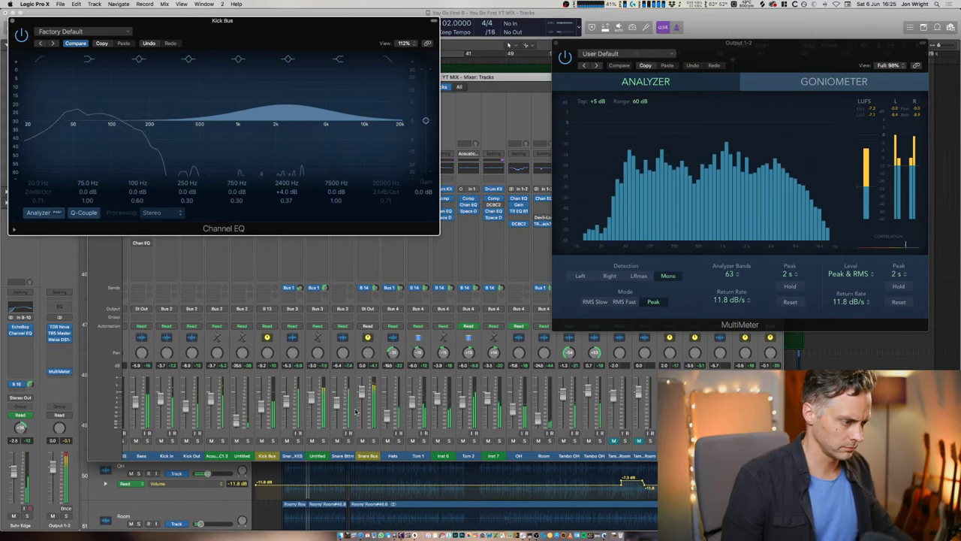
Step: With the Bass muted, set the Kick Bus Channel EQ to -5.0 dB at 455 Hz and close the Channel EQ and MultiMeter windows
scroll(213, 449, "left", 3)
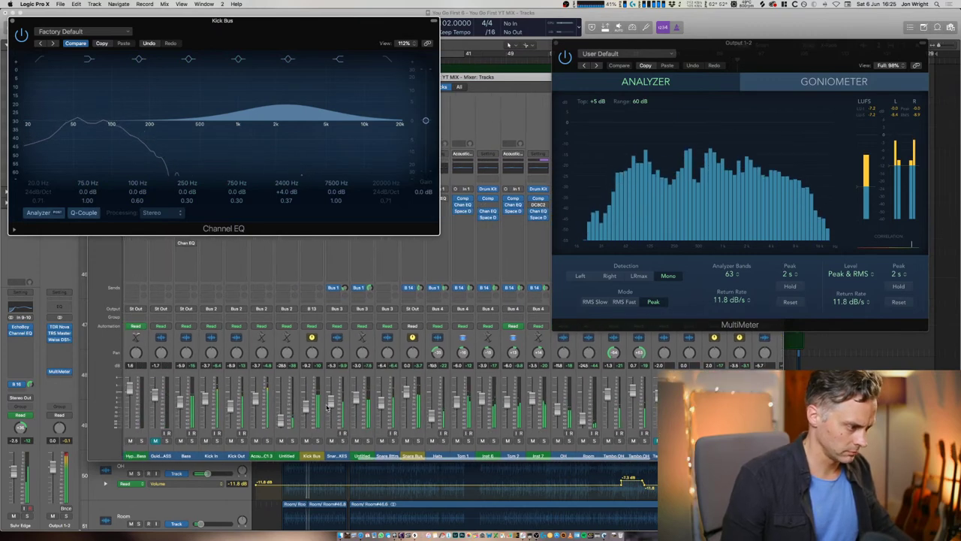
left_click(198, 441)
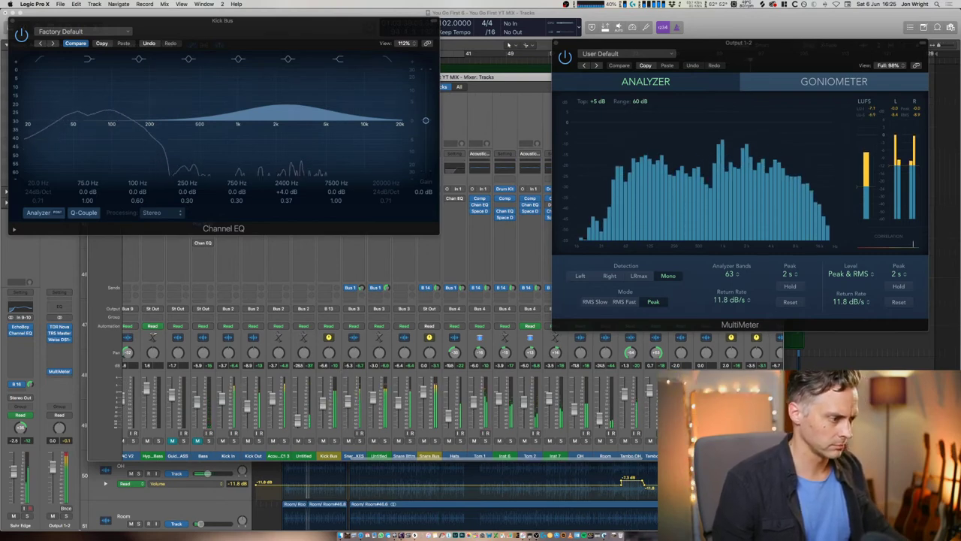
left_click_drag(223, 118, 195, 135)
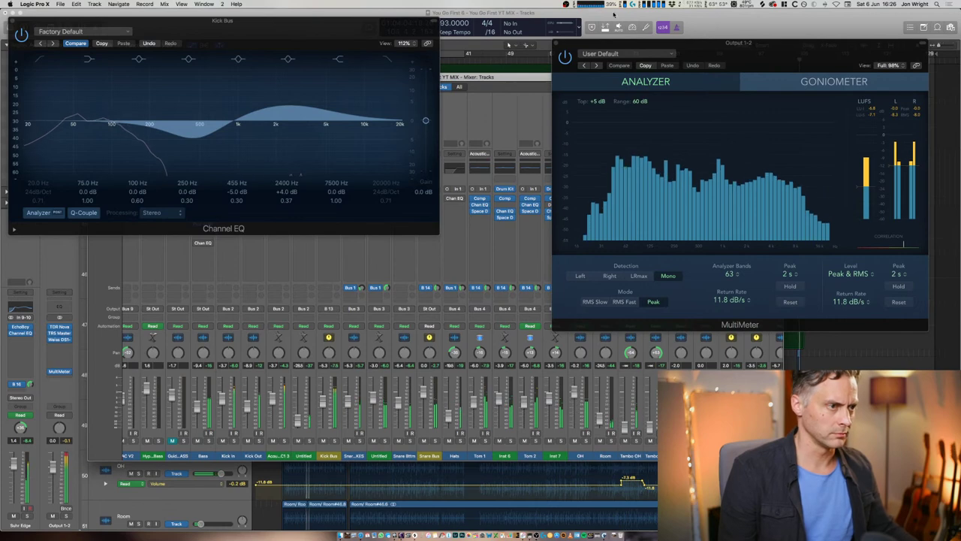
left_click(555, 44)
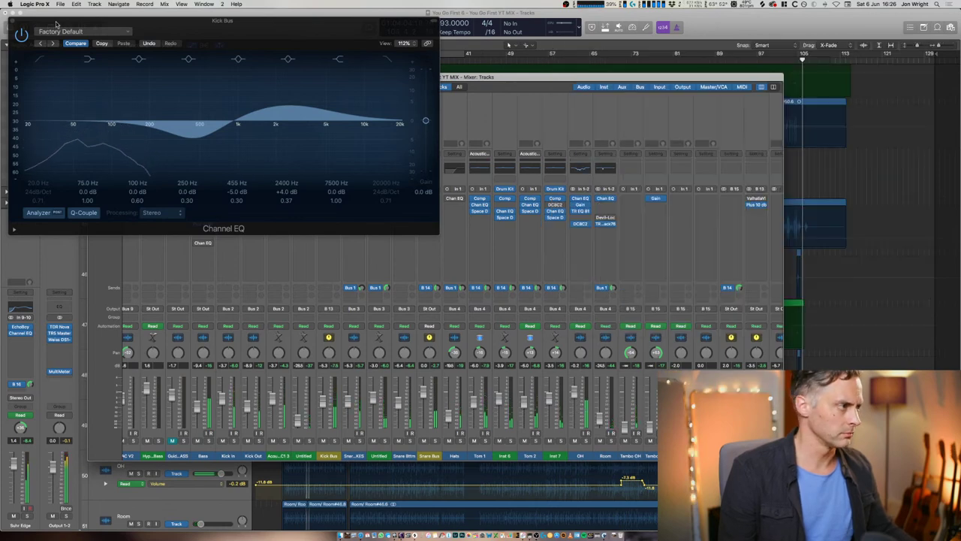
left_click(13, 22)
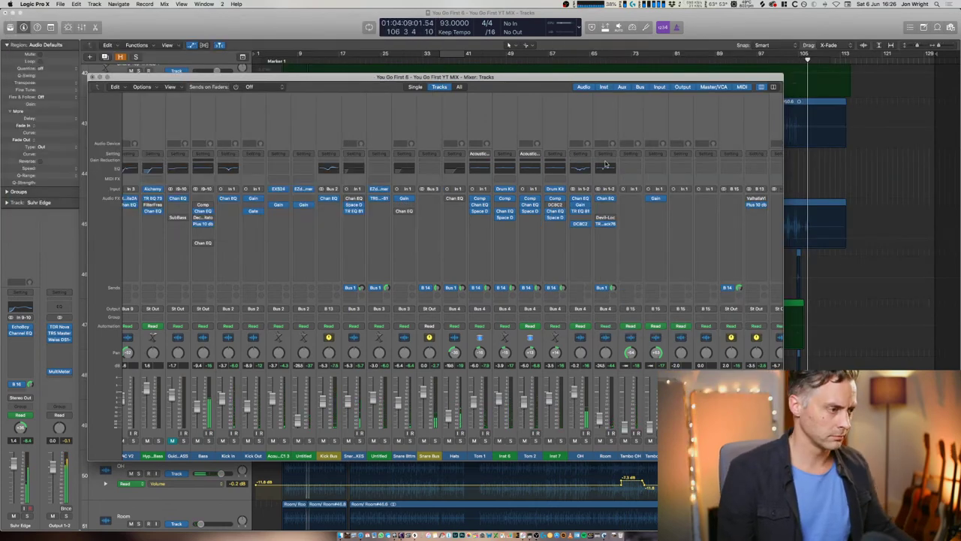
Step: Close the Mixer, solo the Bass track and play it from around bar 62
left_click(692, 60)
key("x")
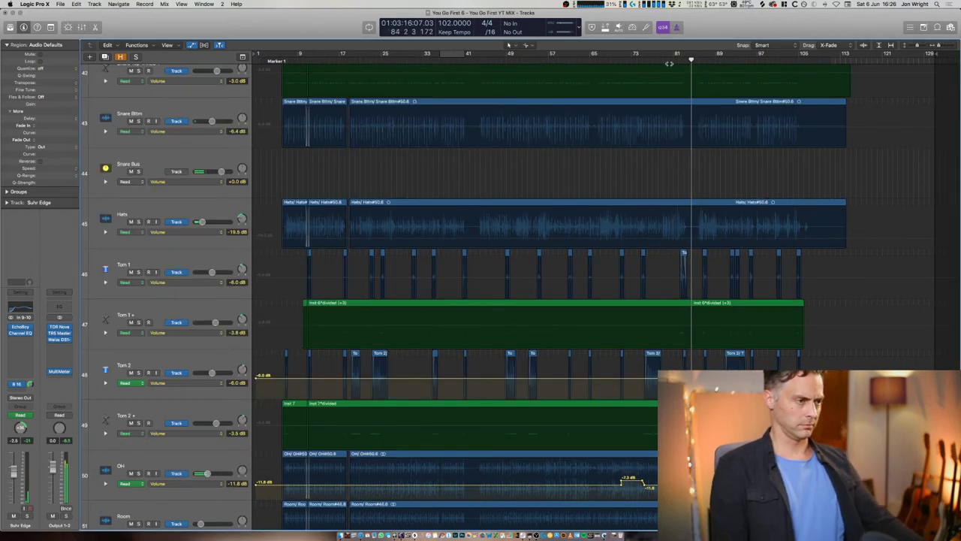
scroll(192, 175, "up", 5)
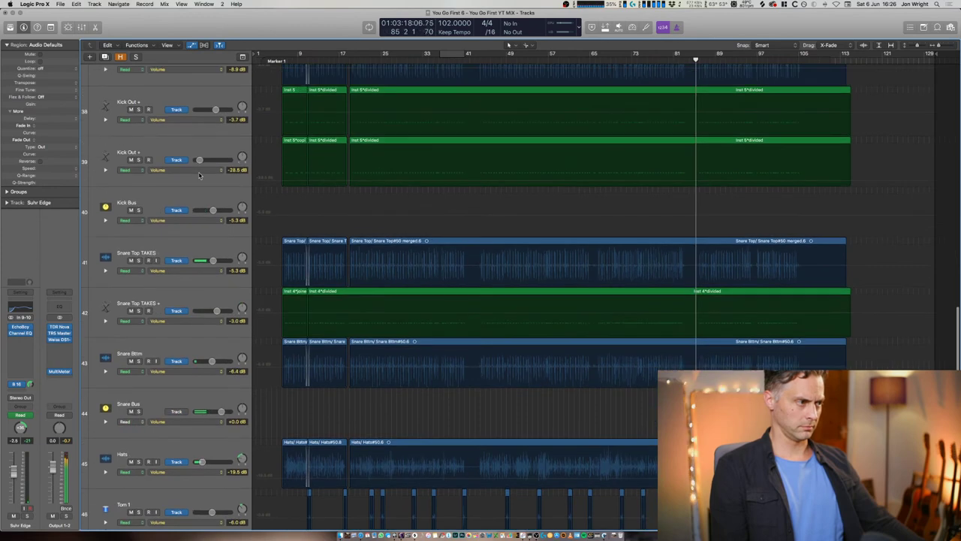
scroll(187, 177, "up", 4)
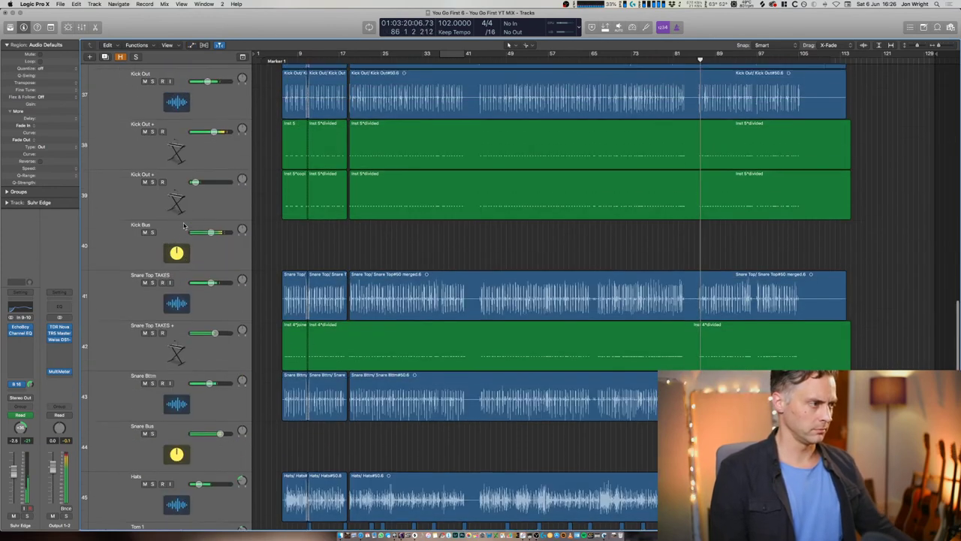
scroll(184, 225, "up", 1)
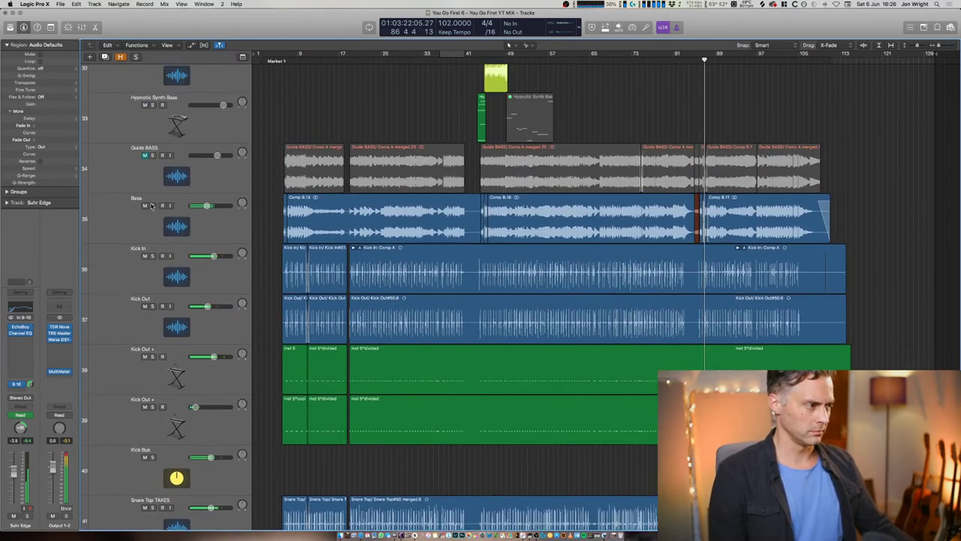
left_click(153, 206)
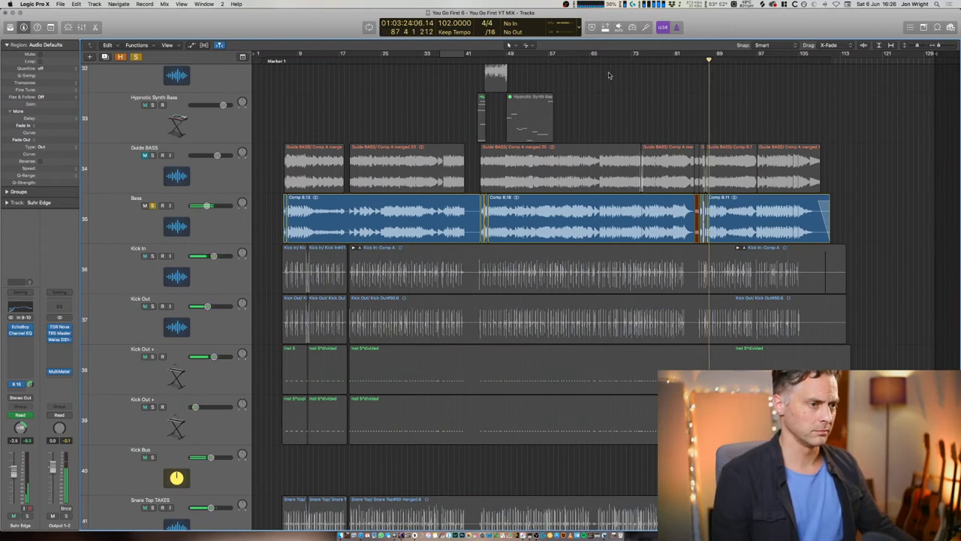
left_click(574, 60)
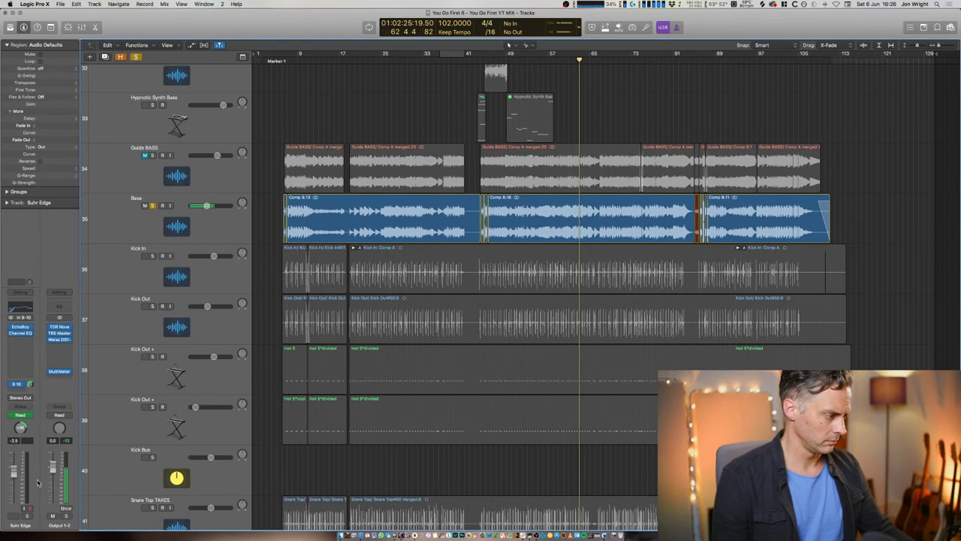
Step: Select the Bass track, check its Plus 10 db plug-in and raise the track level to -8.3 dB
left_click(184, 232)
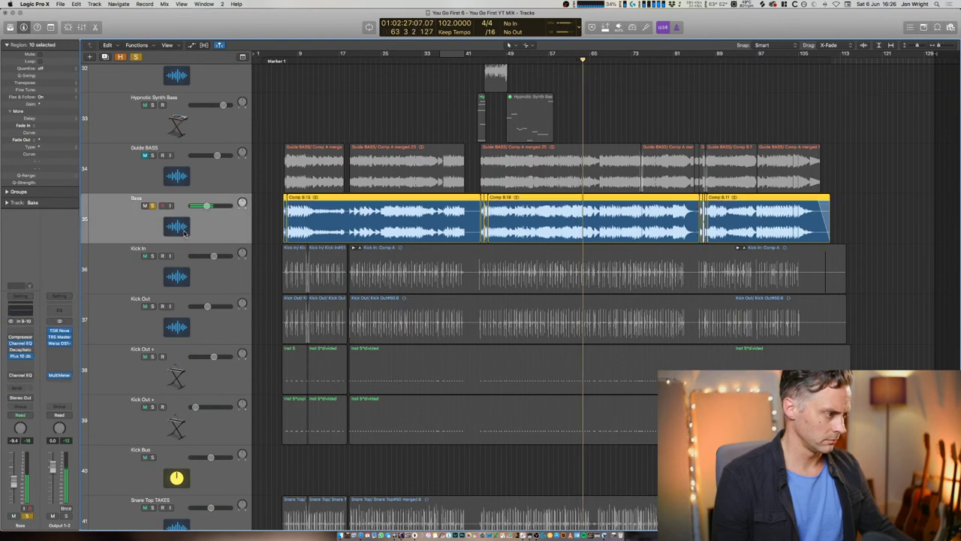
left_click(22, 357)
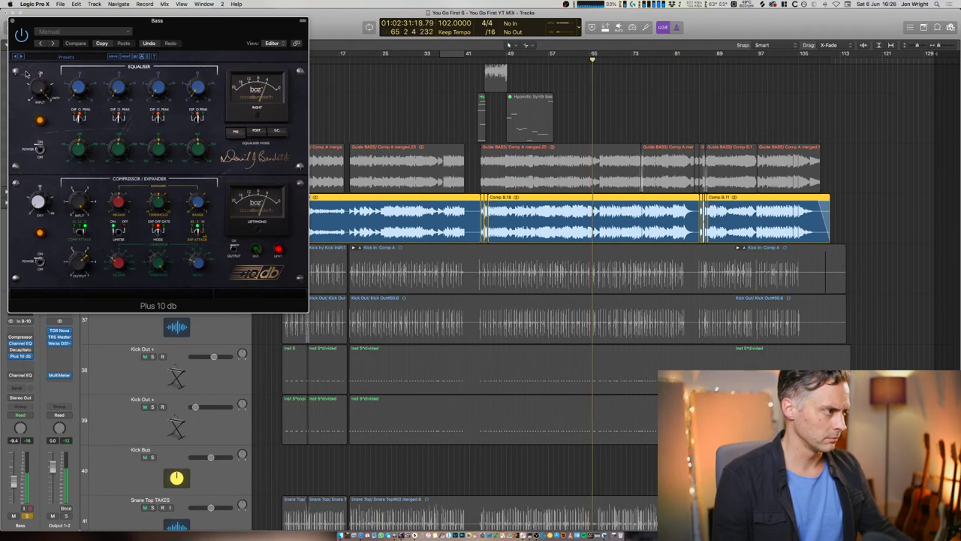
left_click(12, 22)
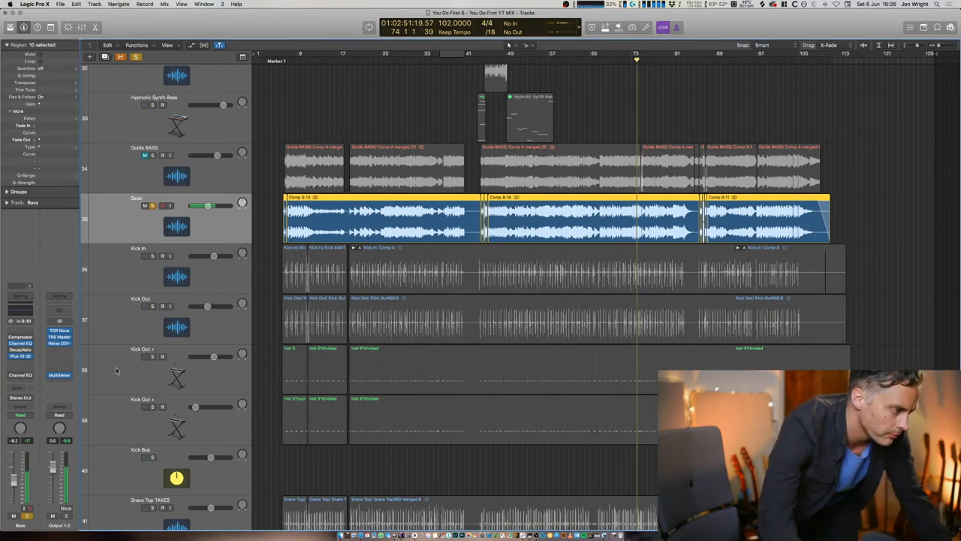
Step: Compare the soloed Bass with the full mix in the Output 1-2 TDR Nova spectrum, leaving the Bass unsoloed
left_click(60, 333)
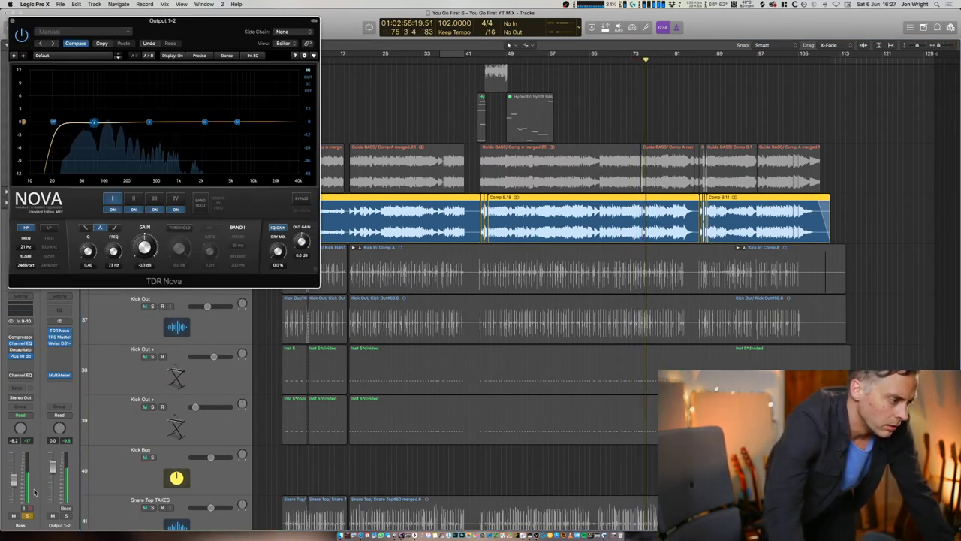
left_click(27, 516)
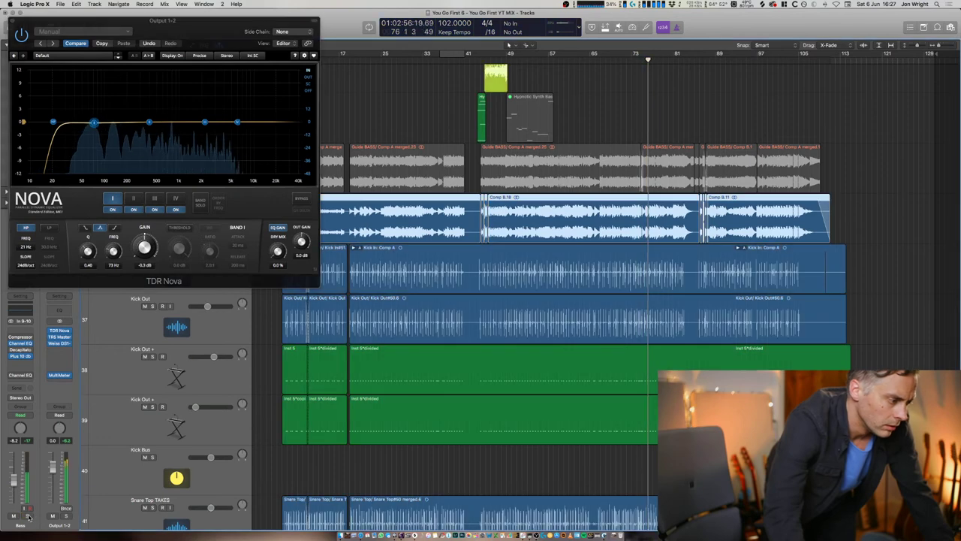
left_click(12, 22)
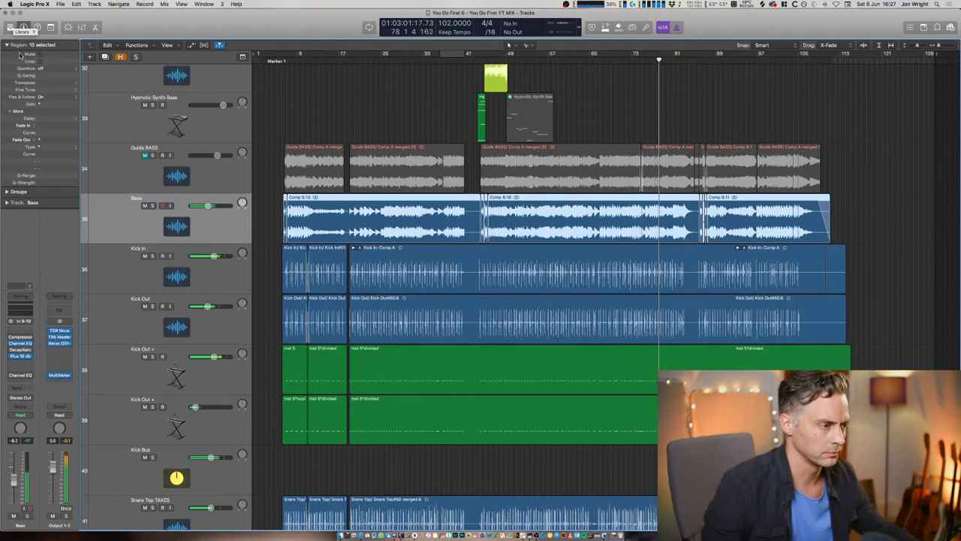
Step: Listen to the Tom 2 + and OH tracks soloed together, play Tom 2 + alone, and clear the solos
scroll(391, 293, "down", 10)
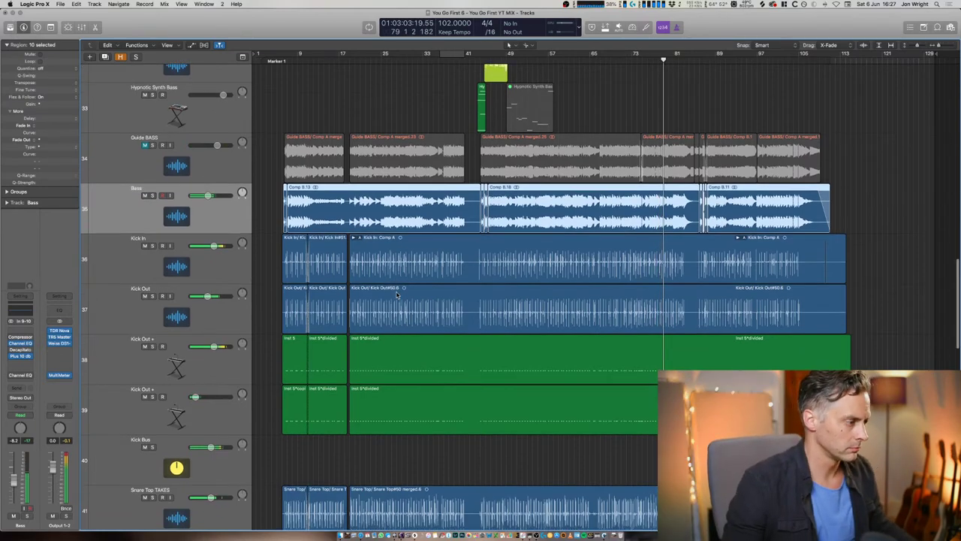
scroll(396, 294, "down", 5)
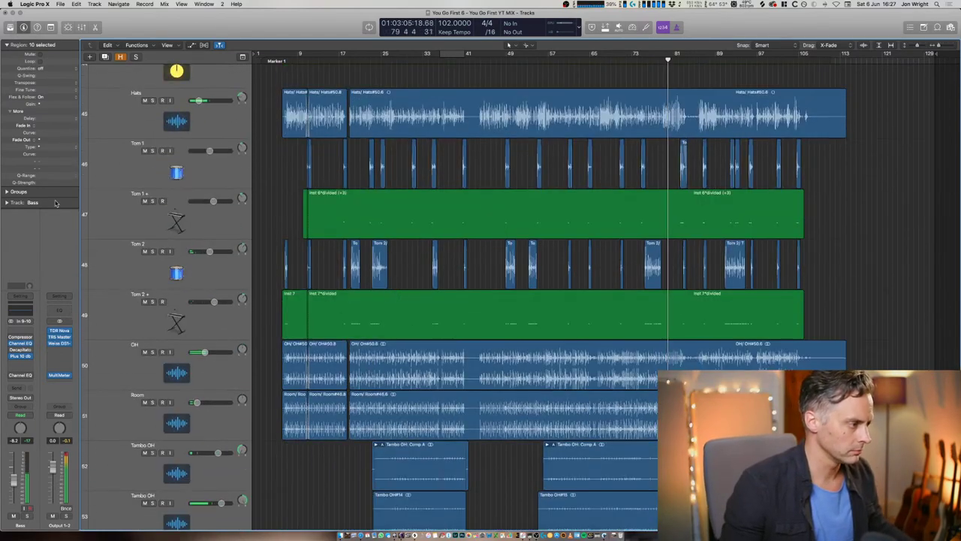
left_click(152, 301)
left_click(152, 352)
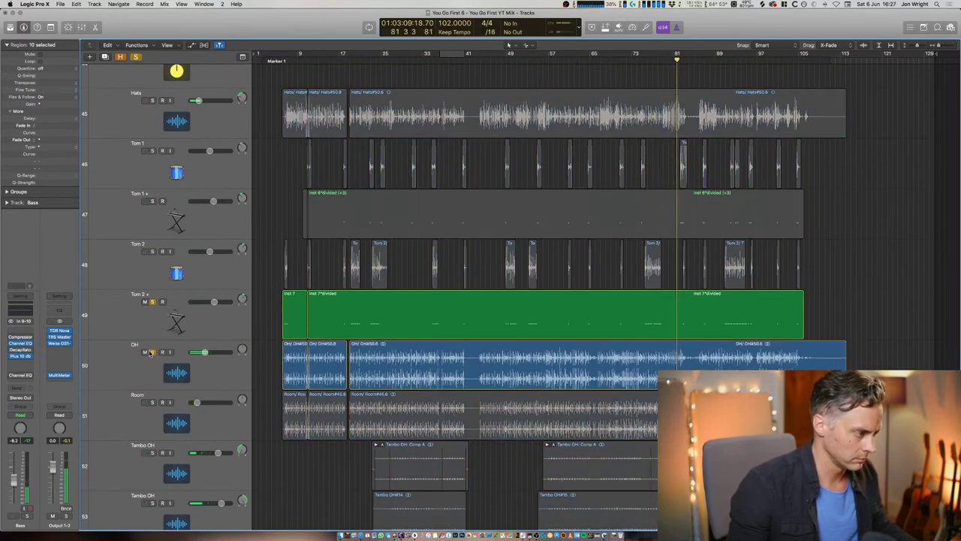
left_click(152, 352)
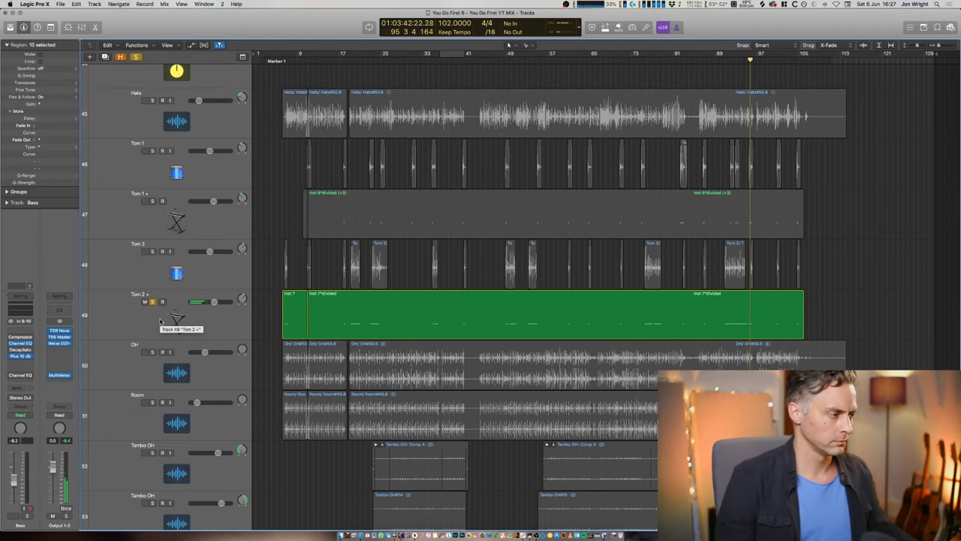
left_click(152, 302)
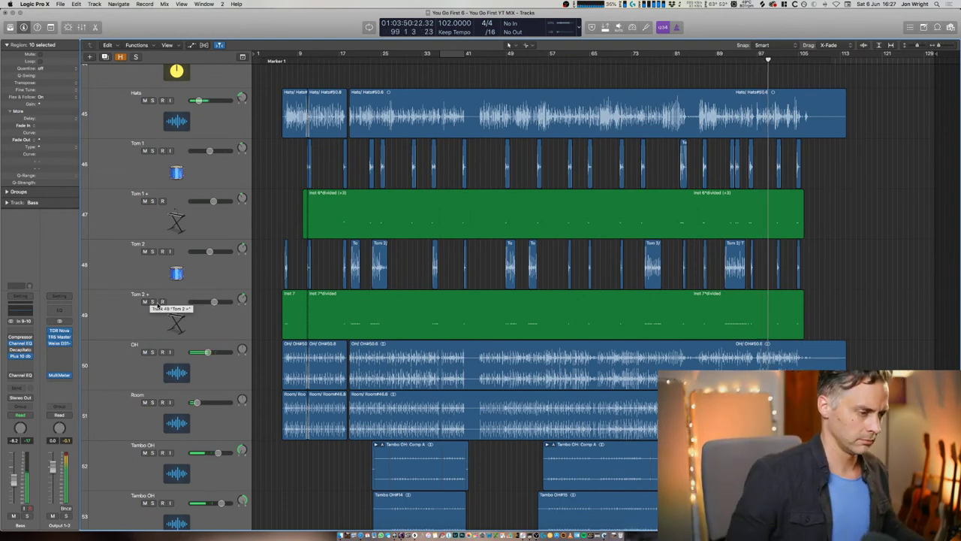
Step: Reset the limiter gain of the Output 1-2 Weiss DS1-MK3 to 0.0 dB
left_click(59, 343)
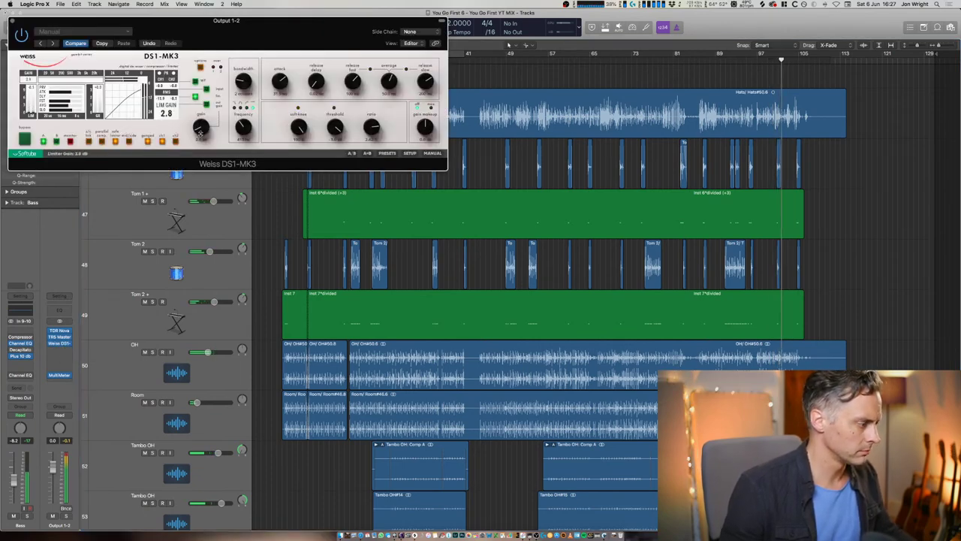
left_click(200, 132, "alt")
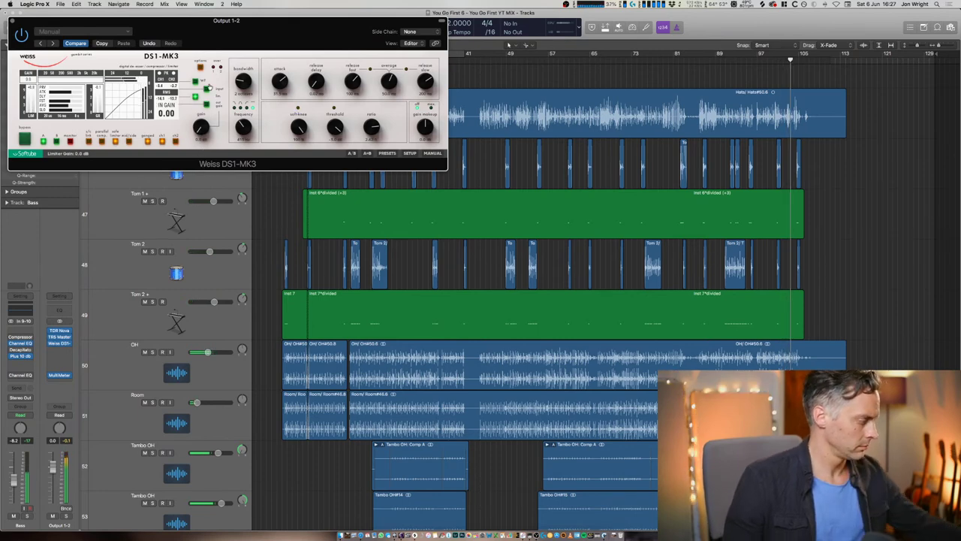
left_click(207, 89)
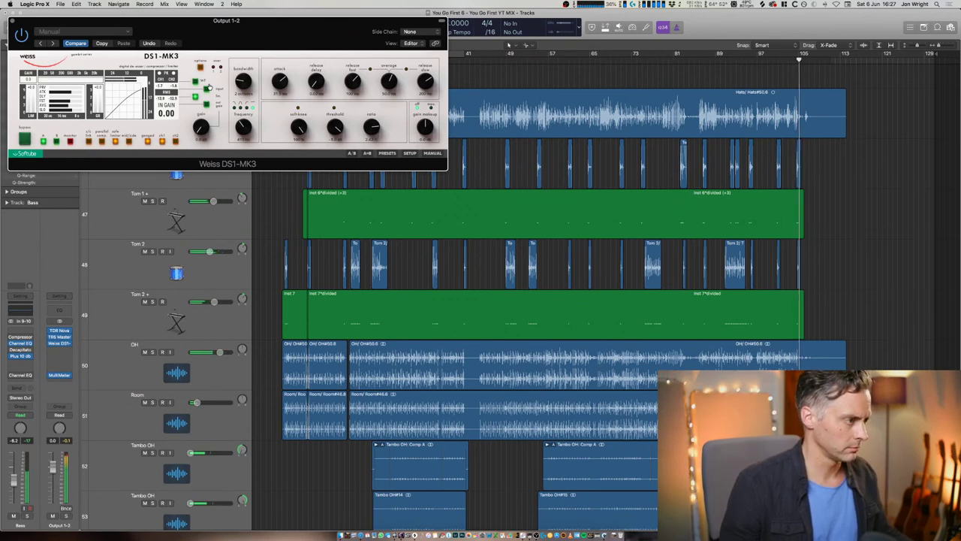
Step: Insert the stereo Youlean Loudness Meter 2 on Output 1-2 and set its loudness target to Spotify
mouse_move(398, 144)
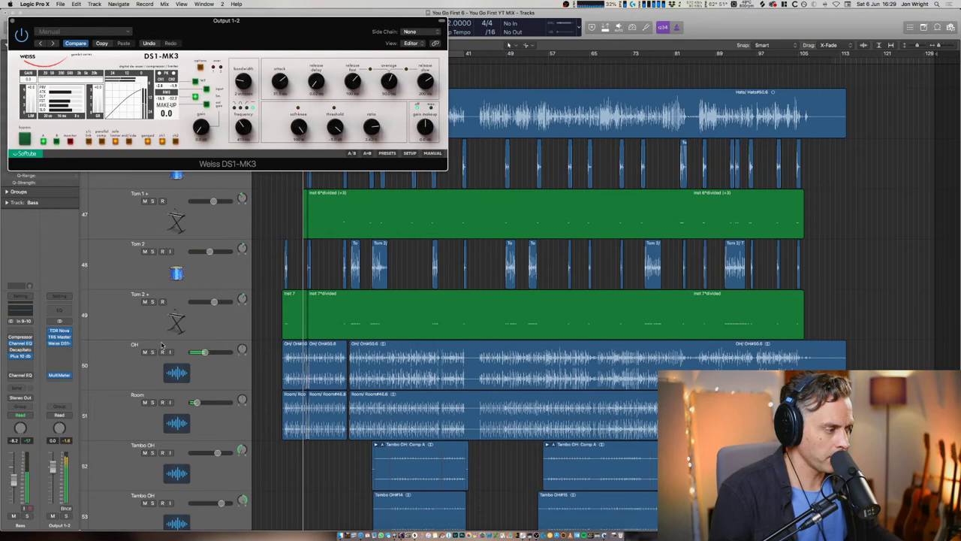
left_click(66, 381)
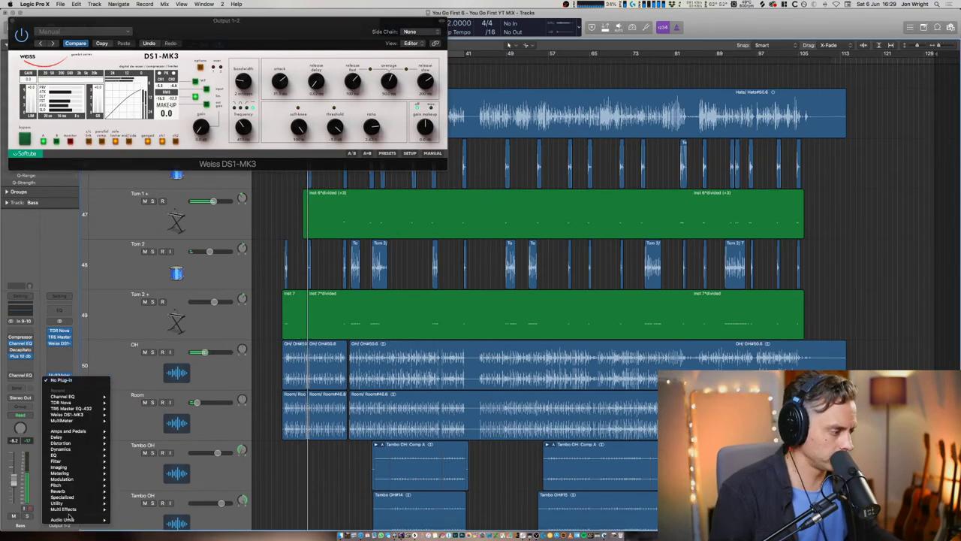
mouse_move(67, 519)
mouse_move(135, 518)
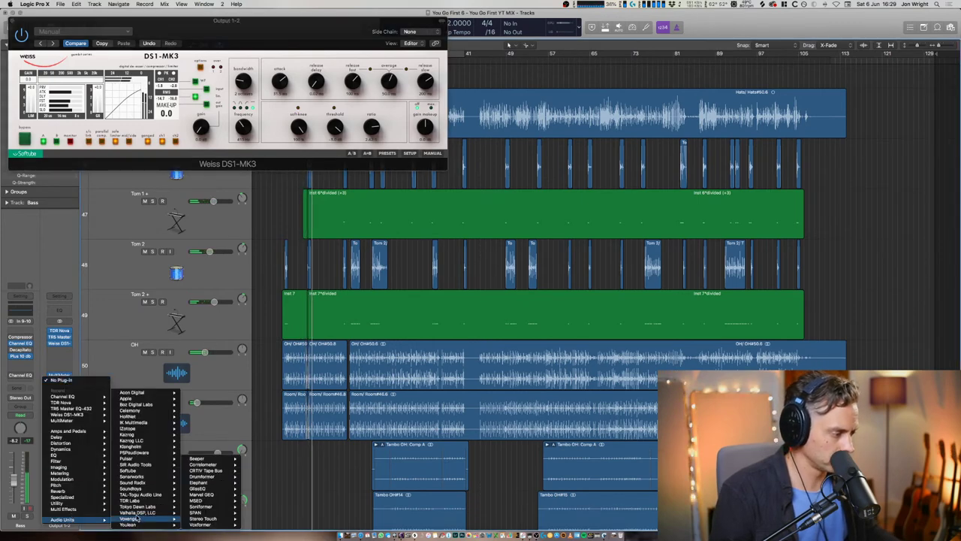
mouse_move(211, 525)
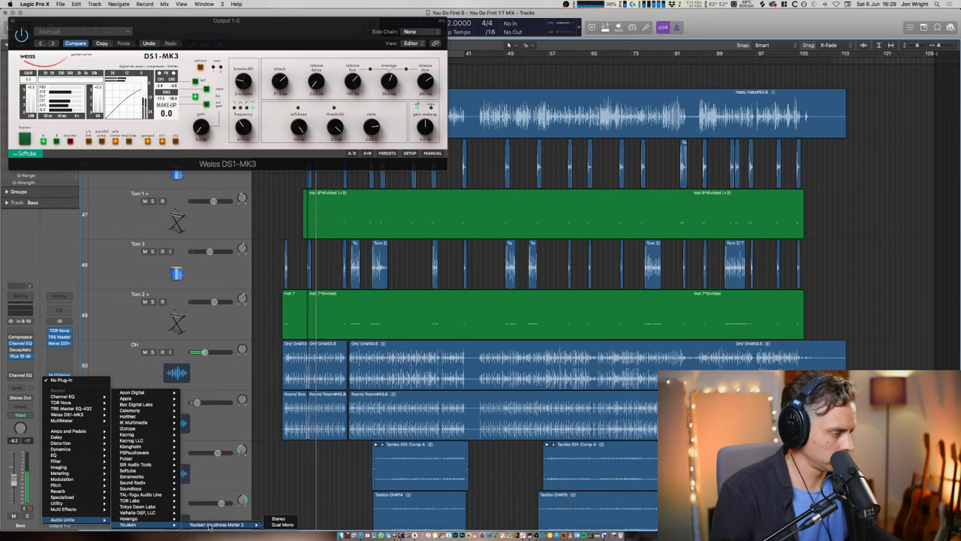
left_click(277, 518)
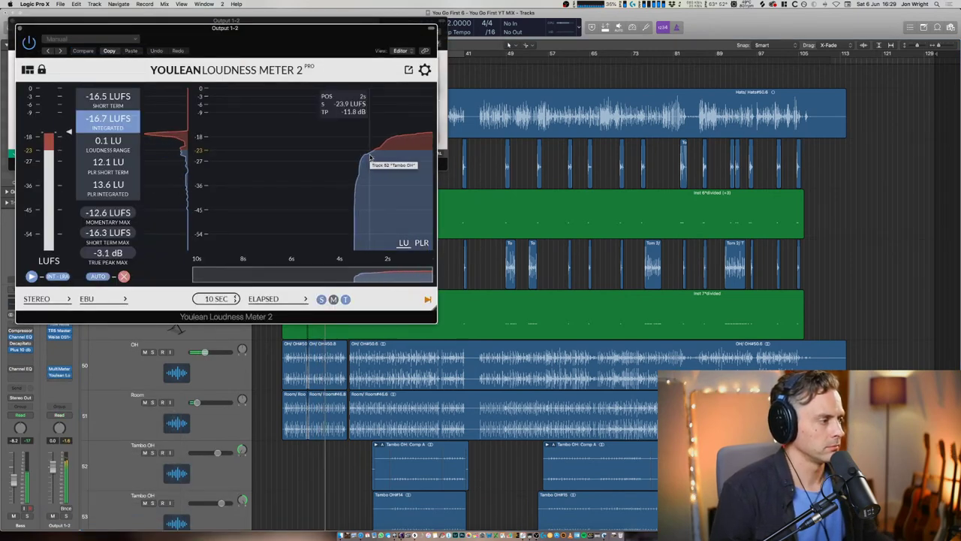
left_click(91, 299)
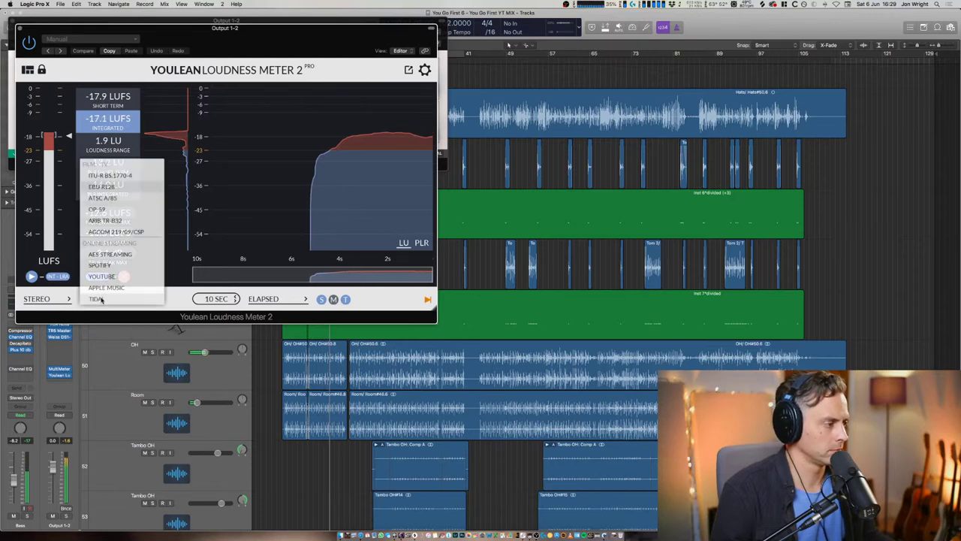
left_click(105, 265)
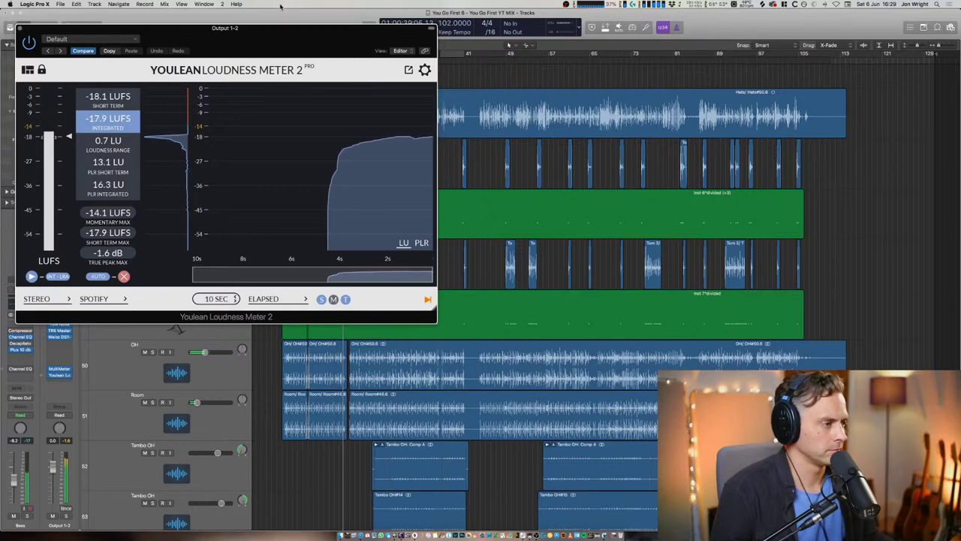
Step: Raise the Output 1-2 Weiss DS1-MK3 limiter gain to 3.8 dB while watching the loudness meter, and close both plug-in windows
left_click(61, 336)
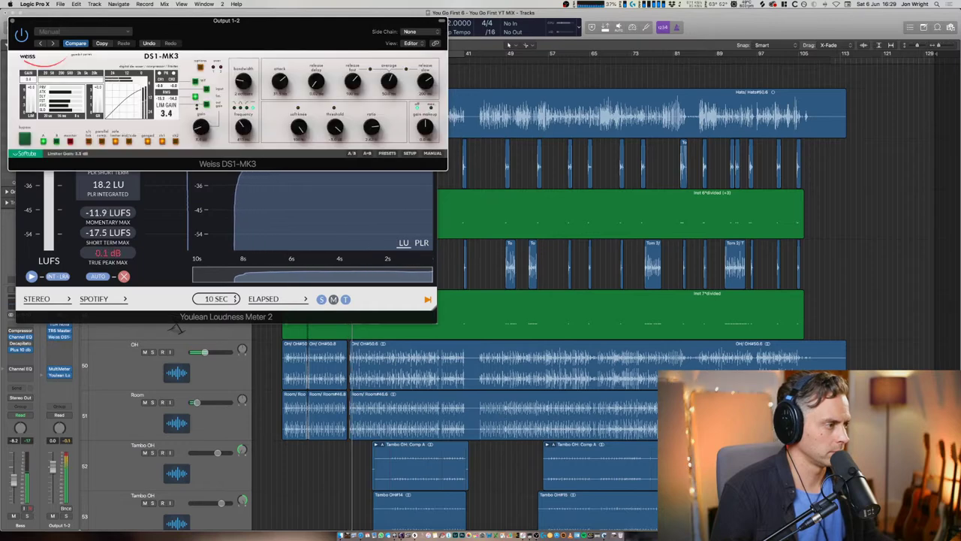
left_click_drag(180, 21, 419, 203)
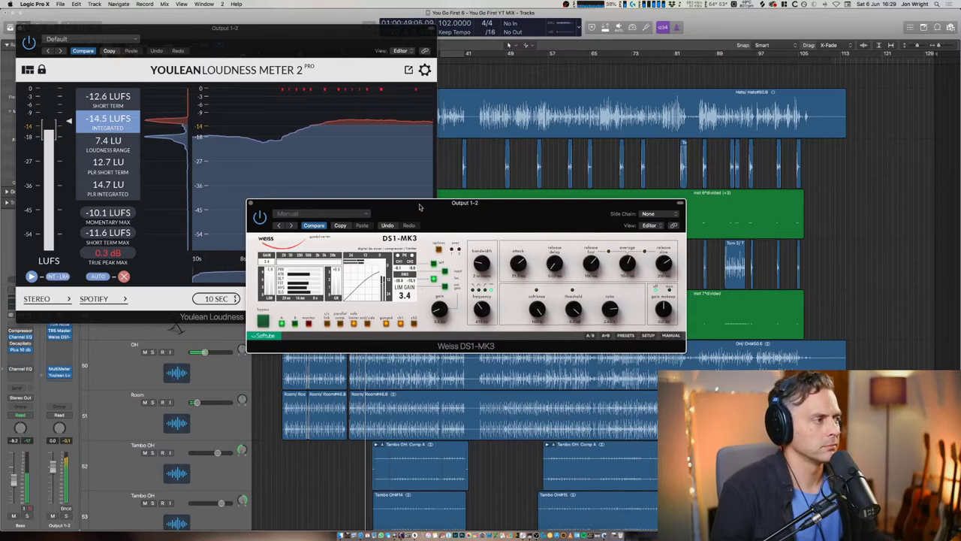
mouse_move(475, 303)
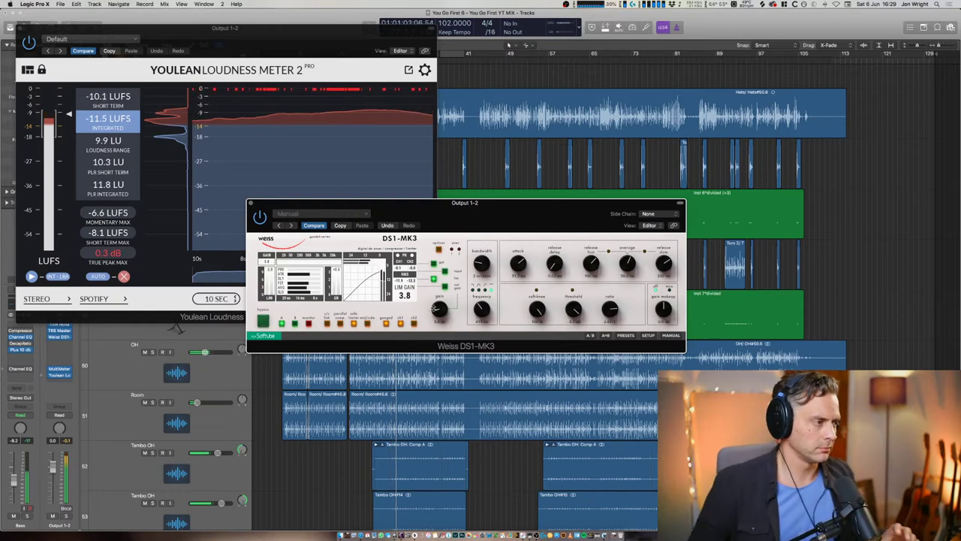
left_click(251, 204)
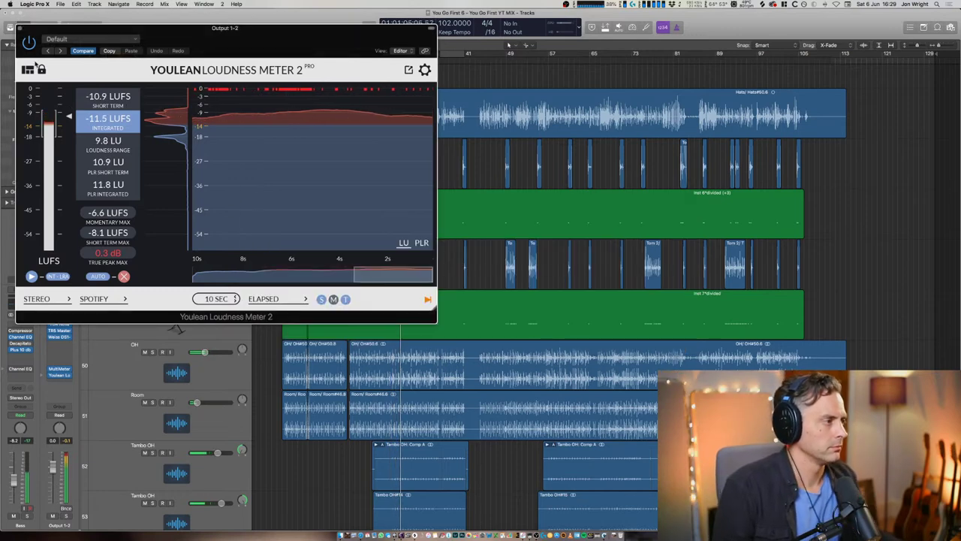
left_click(19, 29)
Step: Restart playback from around bar 24 and bring up the BV1L and BV1R backing vocal regions
scroll(505, 140, "up", 10)
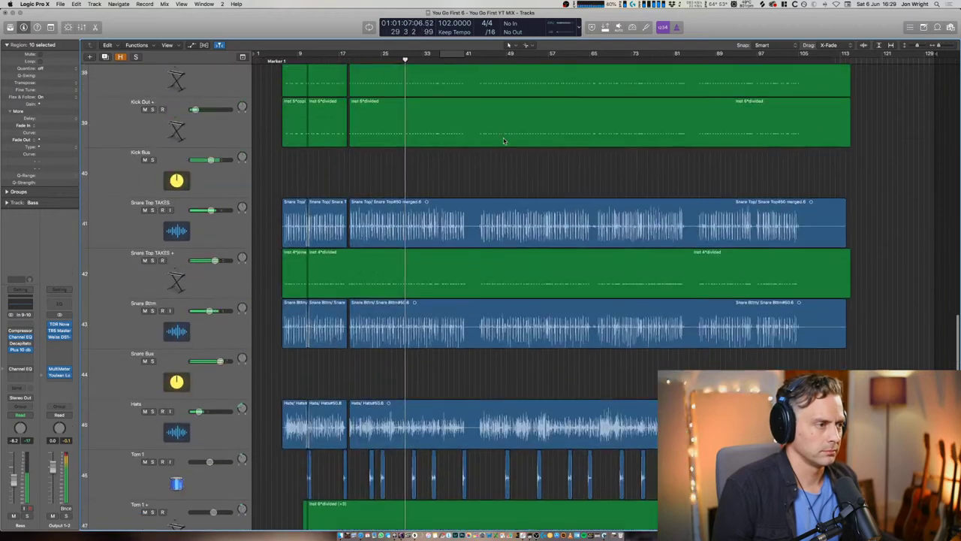
left_click(379, 60)
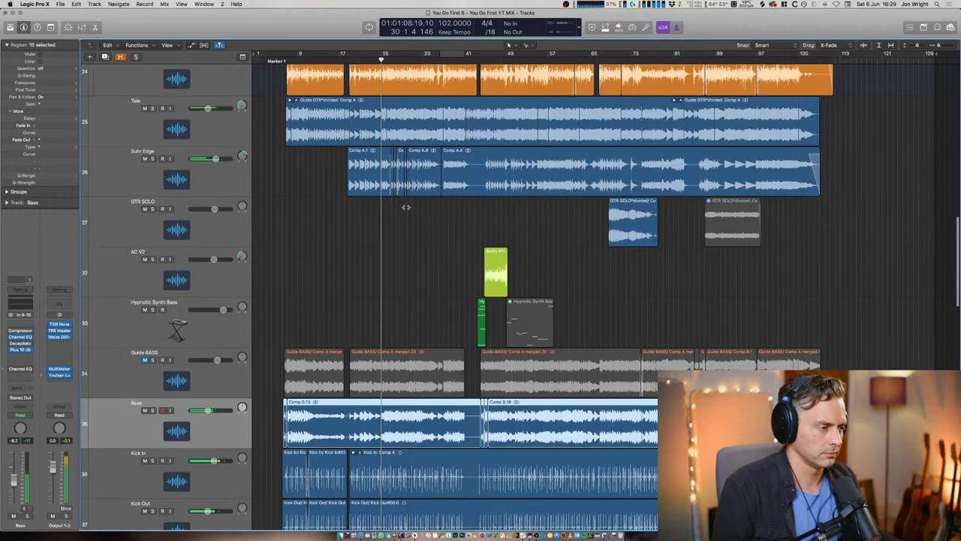
scroll(405, 207, "up", 10)
key("super+Right")
key("super+Right")
key("super+Right")
key("super+Right")
scroll(429, 239, "right", 8)
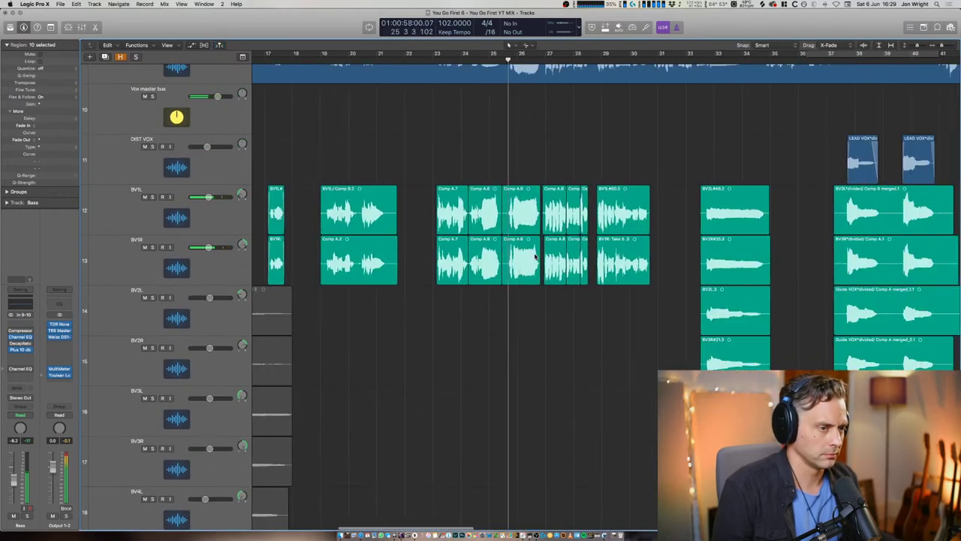
Step: Lower the gain of the BV1L and BV1R regions around bar 26 and set the pair near bar 29 to +5.3 dB
key("super+Right")
key("super+Right")
key("super+Right")
scroll(566, 291, "down", 2)
scroll(567, 291, "right", 2)
scroll(566, 292, "down", 5)
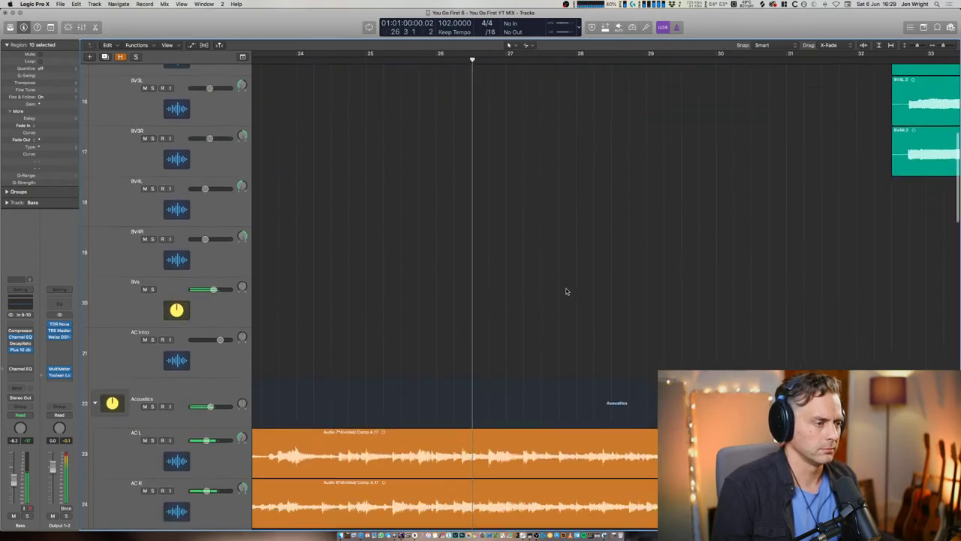
scroll(566, 291, "down", 1)
scroll(567, 291, "up", 5)
scroll(566, 292, "up", 3)
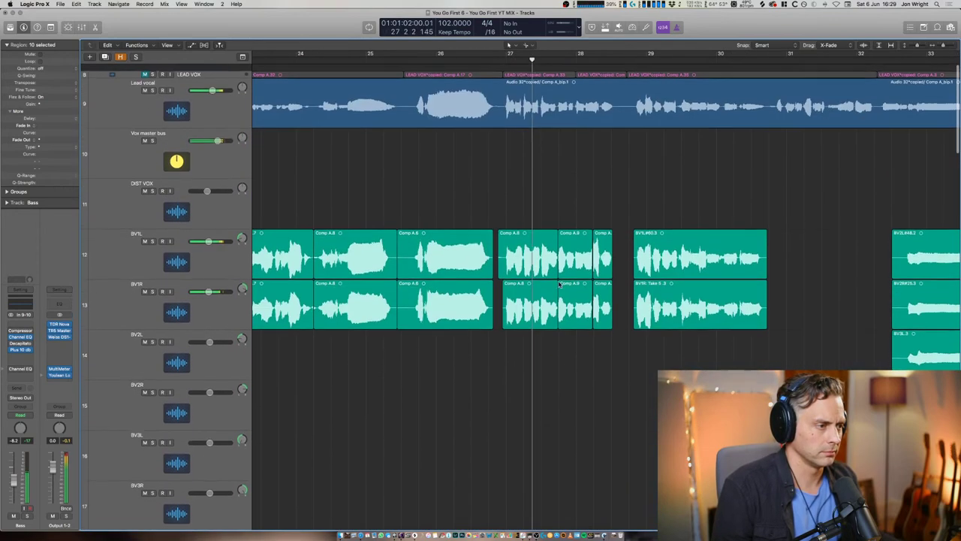
left_click_drag(422, 208, 451, 301)
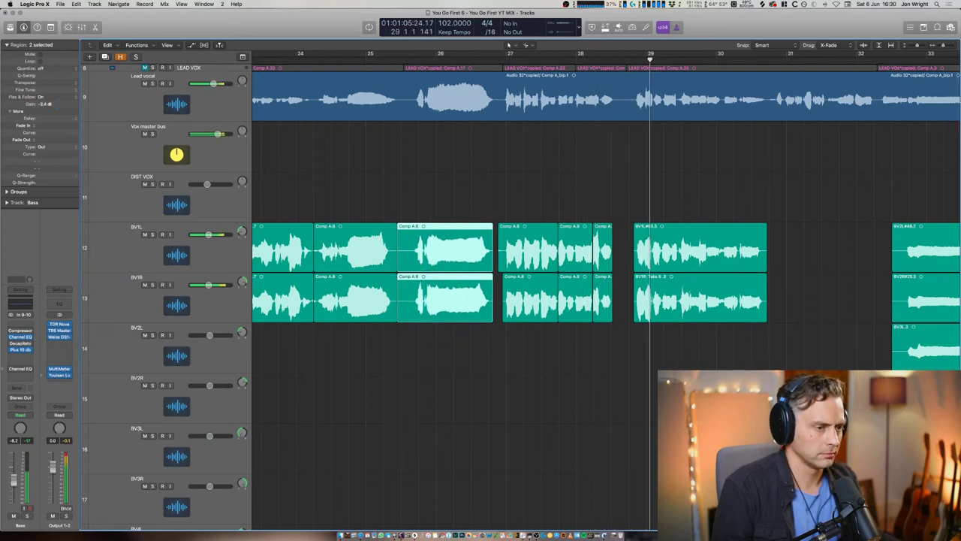
left_click_drag(686, 183, 660, 296)
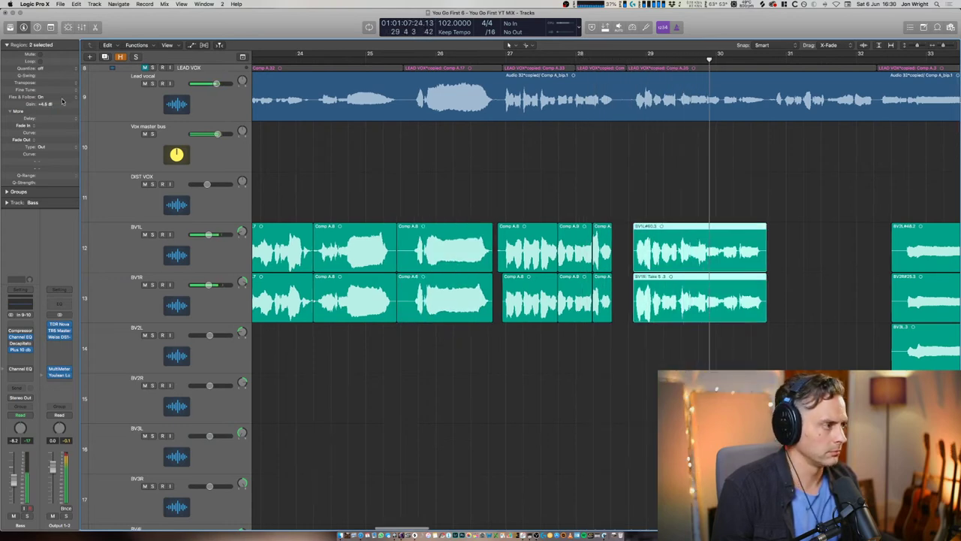
Step: Listen through the stacked backing vocal and DIST VOX regions from bar 31 onwards and examine their levels
scroll(674, 252, "right", 10)
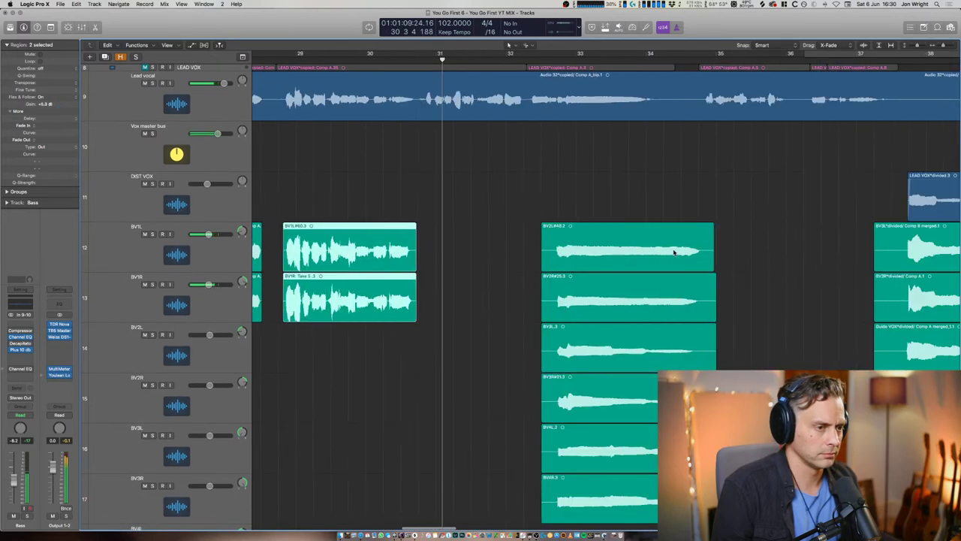
scroll(674, 252, "down", 2)
scroll(669, 254, "right", 5)
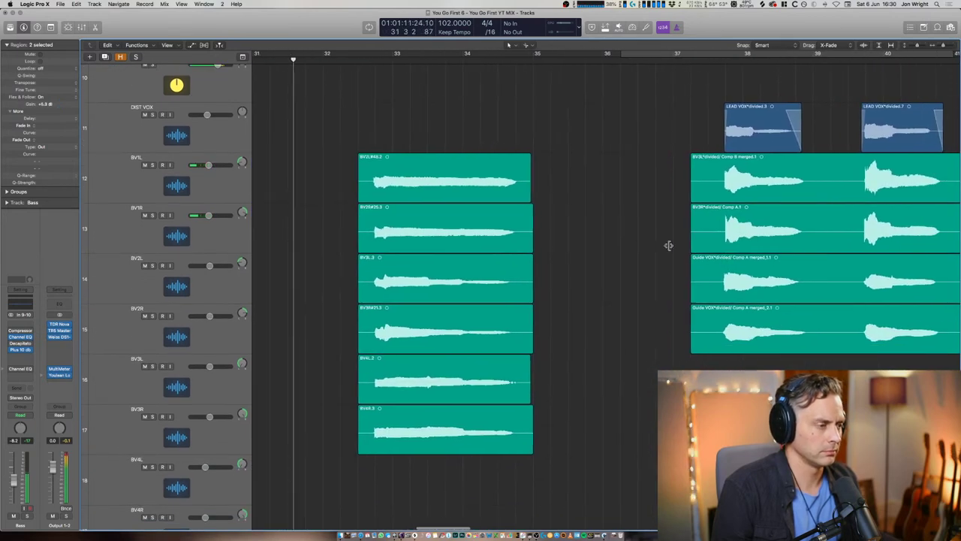
scroll(605, 239, "right", 2)
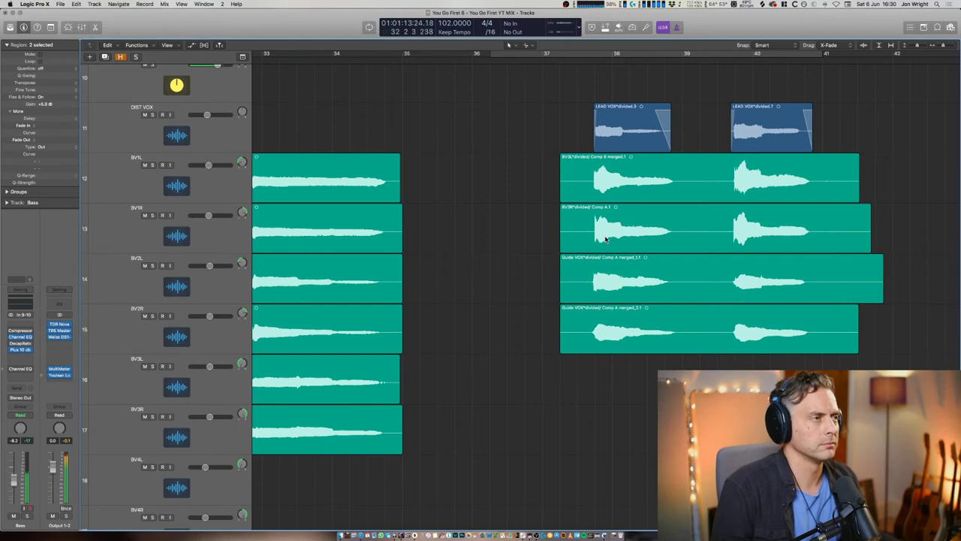
scroll(605, 239, "left", 5)
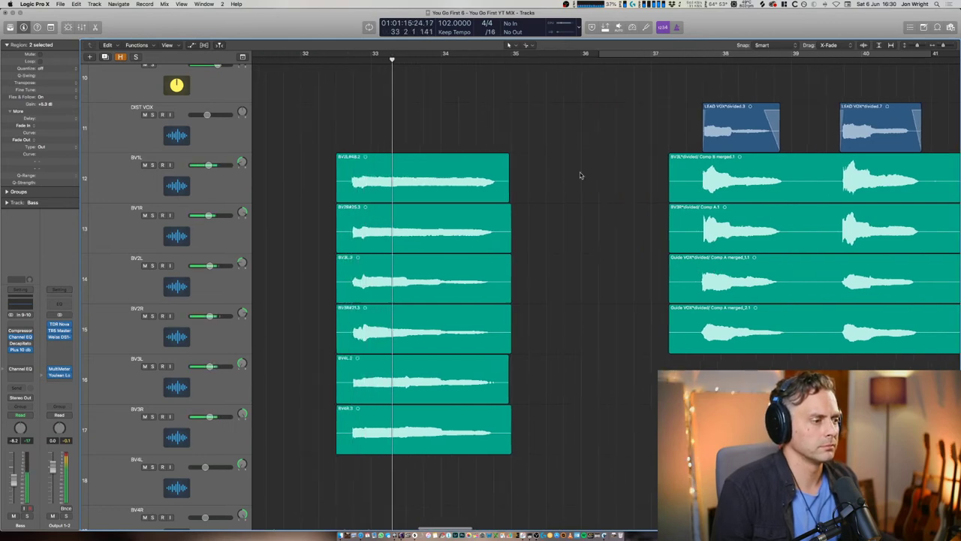
scroll(588, 179, "right", 1)
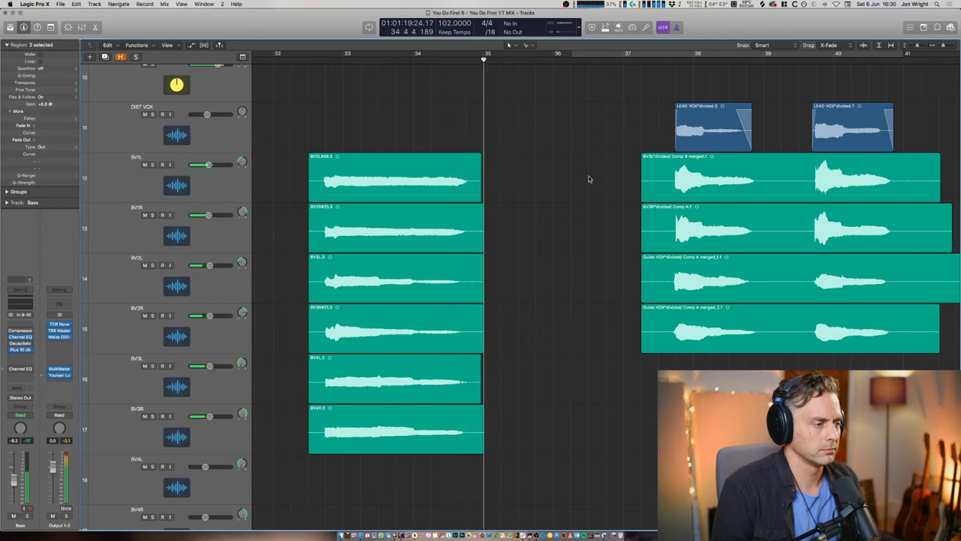
scroll(589, 179, "right", 3)
scroll(589, 179, "right", 3)
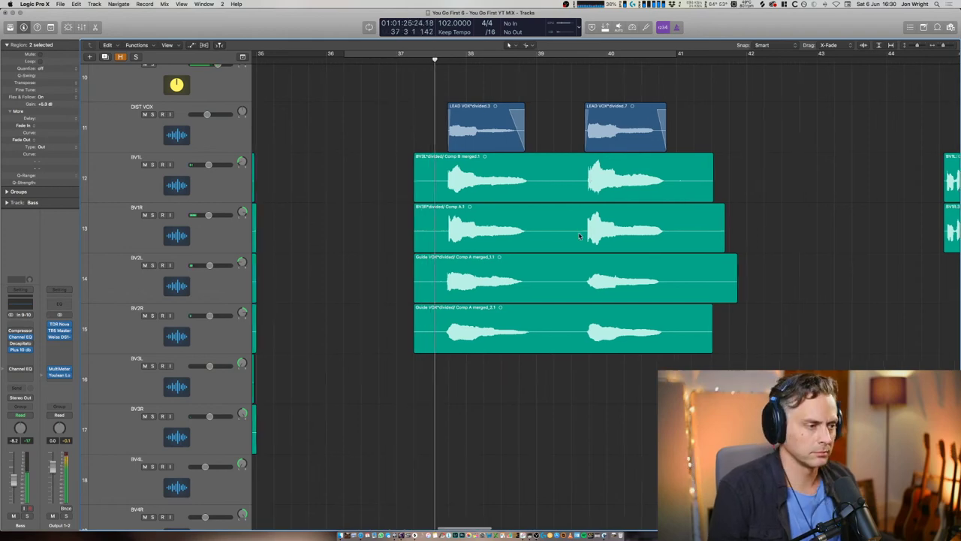
key("super+Left")
key("super+Left")
scroll(581, 236, "right", 4)
scroll(580, 236, "left", 3)
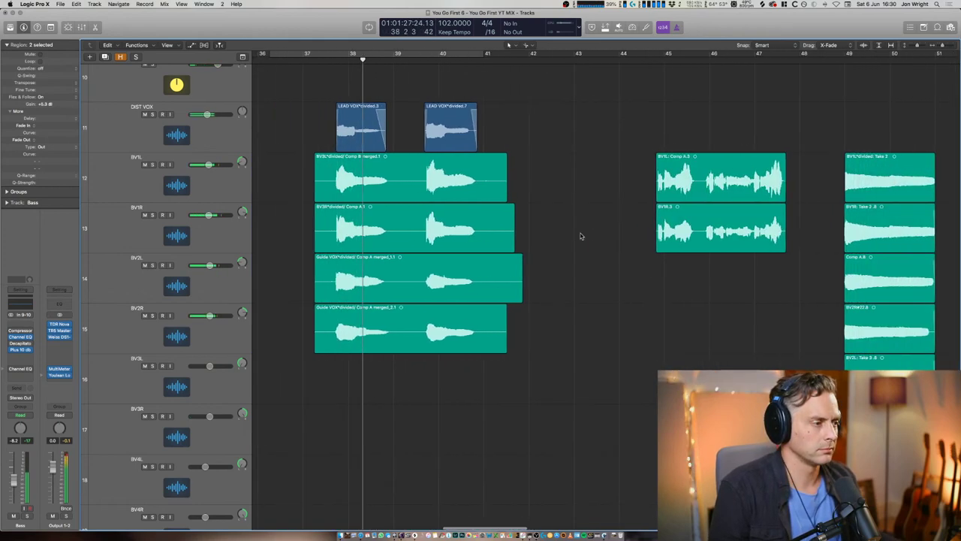
Step: Select the BV4R track and go from its channel strip to the BVs bus track
scroll(189, 353, "down", 5)
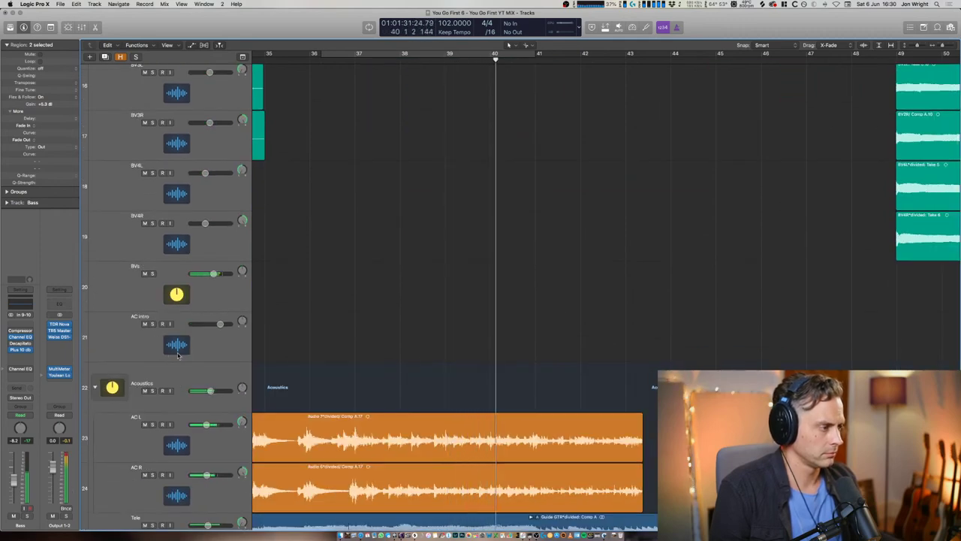
scroll(172, 345, "up", 1)
left_click(166, 307)
scroll(165, 311, "up", 2)
scroll(165, 310, "up", 3)
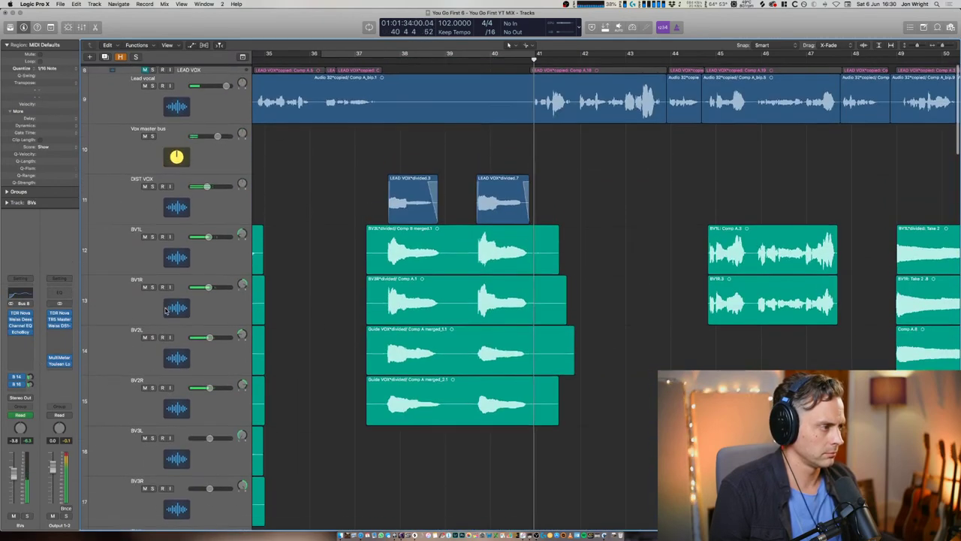
scroll(165, 310, "down", 8)
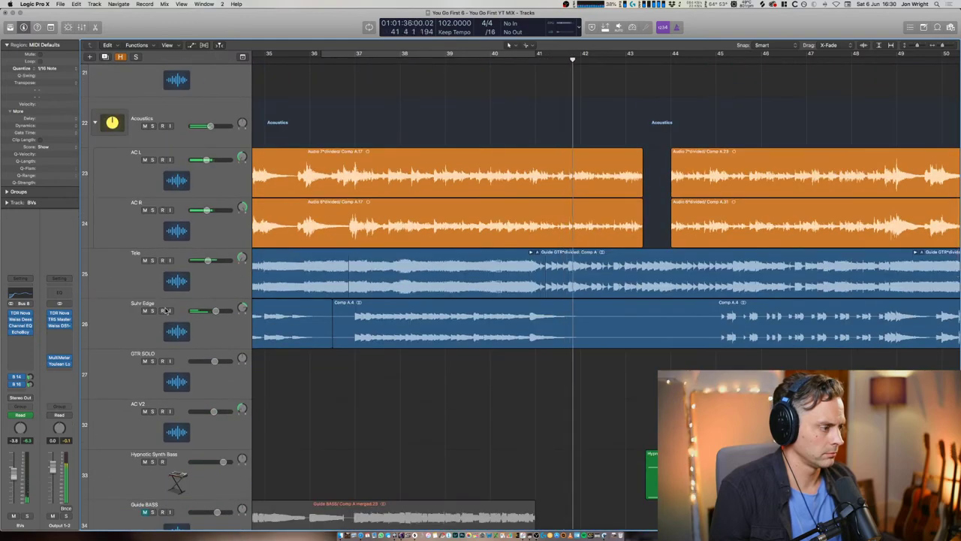
scroll(165, 310, "down", 3)
scroll(160, 240, "up", 6)
left_click(161, 240)
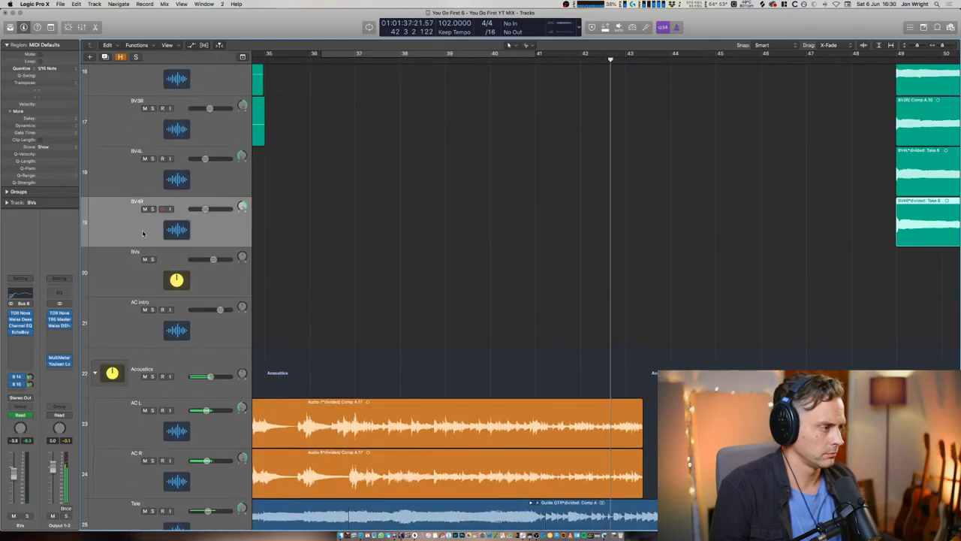
right_click(65, 275)
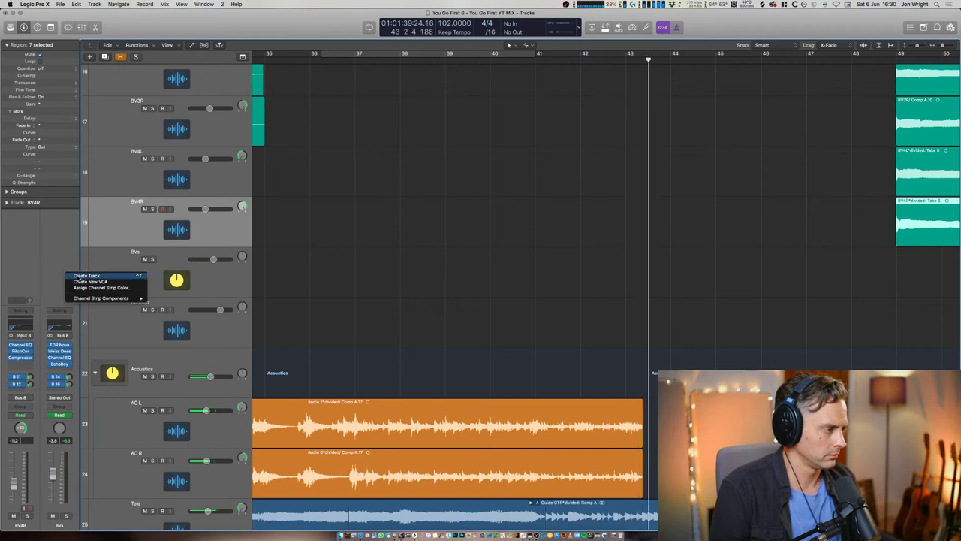
left_click(79, 276)
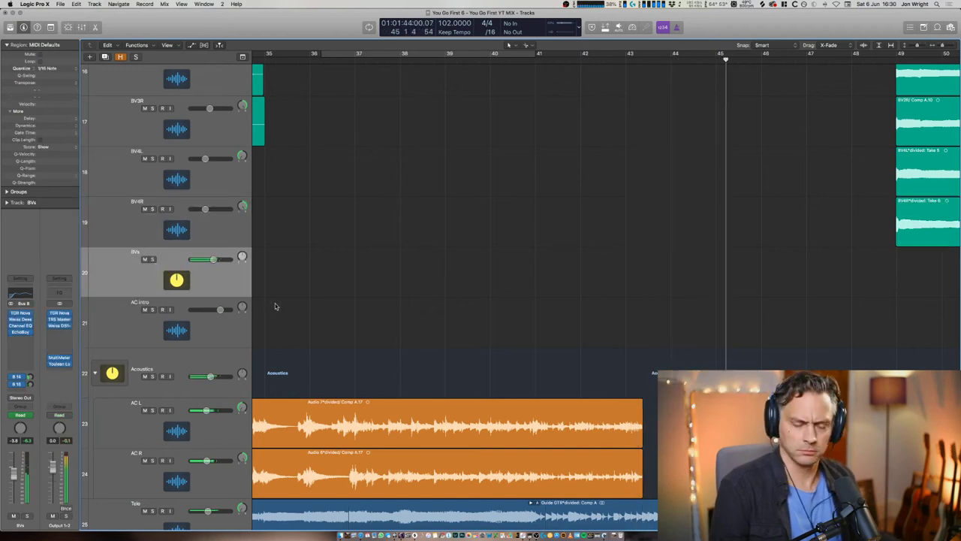
Step: Open the Channel EQ on the BVs bus and boost its low band by 1.0 dB at 94 Hz
left_click(323, 290, "ctrl+alt")
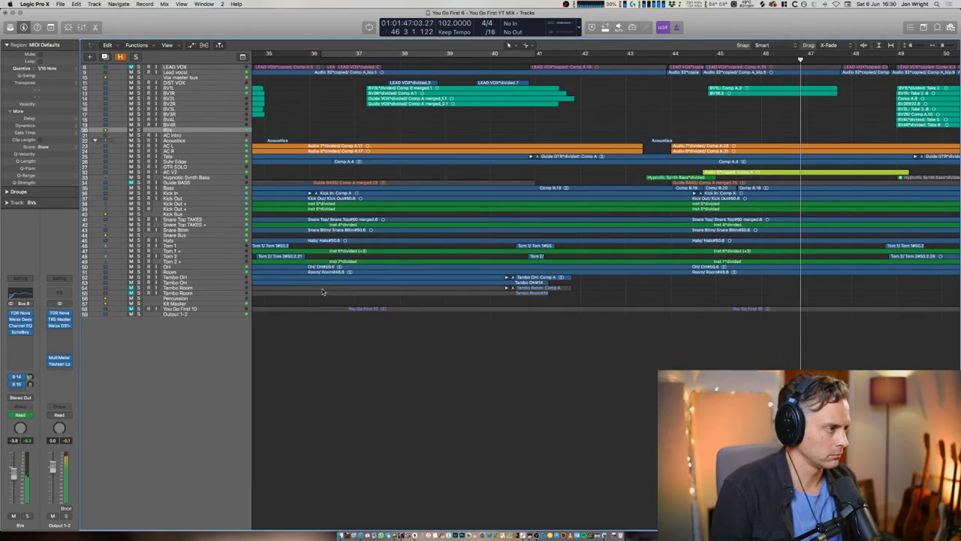
left_click(322, 291, "ctrl+alt")
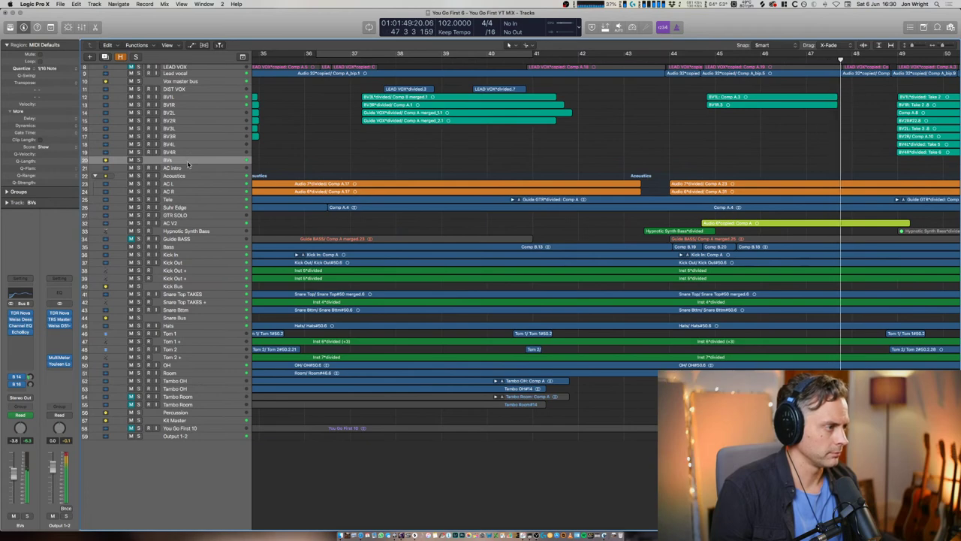
key("super+Down")
key("super+Down")
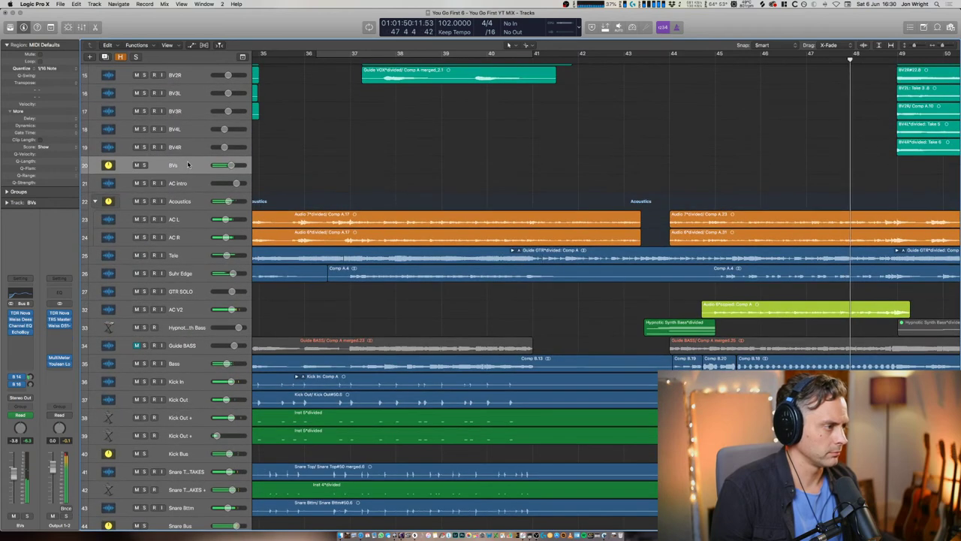
left_click(12, 293)
left_click_drag(111, 123, 108, 117)
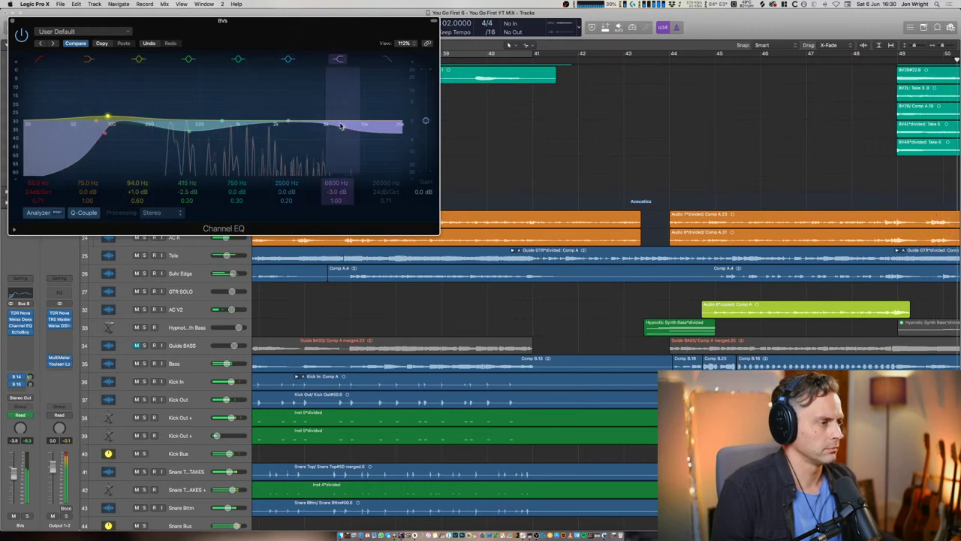
Step: Set the BVs Channel EQ's high shelf to -2.5 dB at 8400 Hz and its low-mid cut to -2.0 dB at 355 Hz
mouse_move(343, 127)
left_mouse_down()
mouse_move(363, 124)
mouse_move(355, 126)
left_mouse_up()
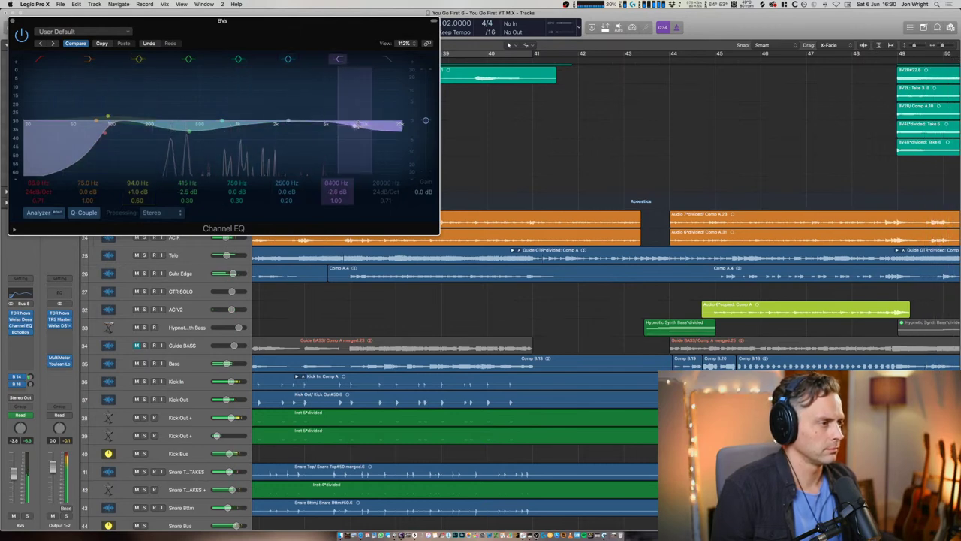
left_click_drag(186, 133, 184, 131)
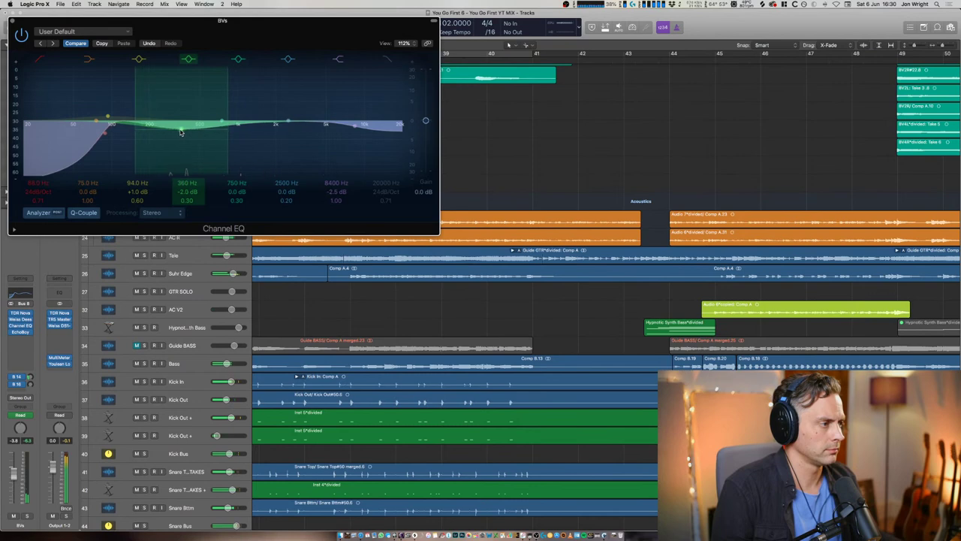
left_click(21, 33)
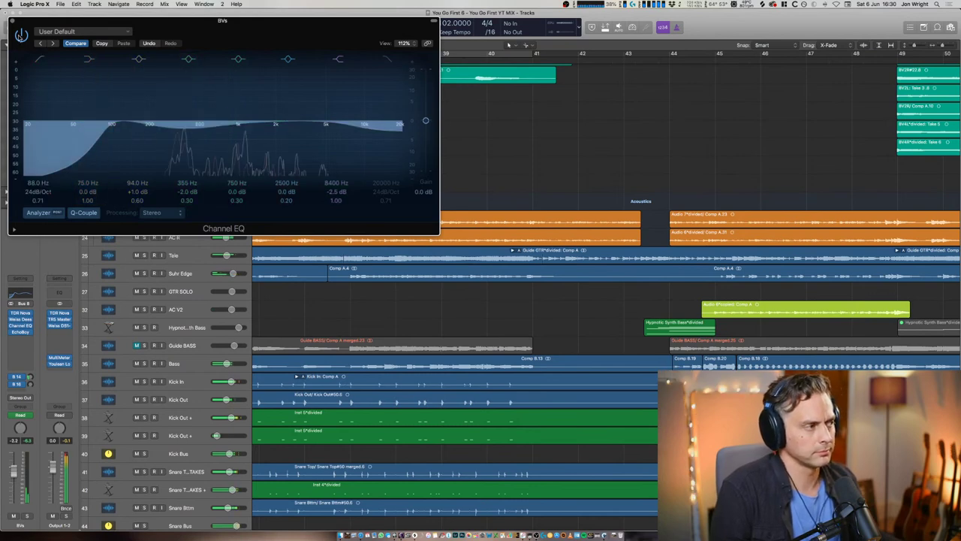
left_click(12, 21)
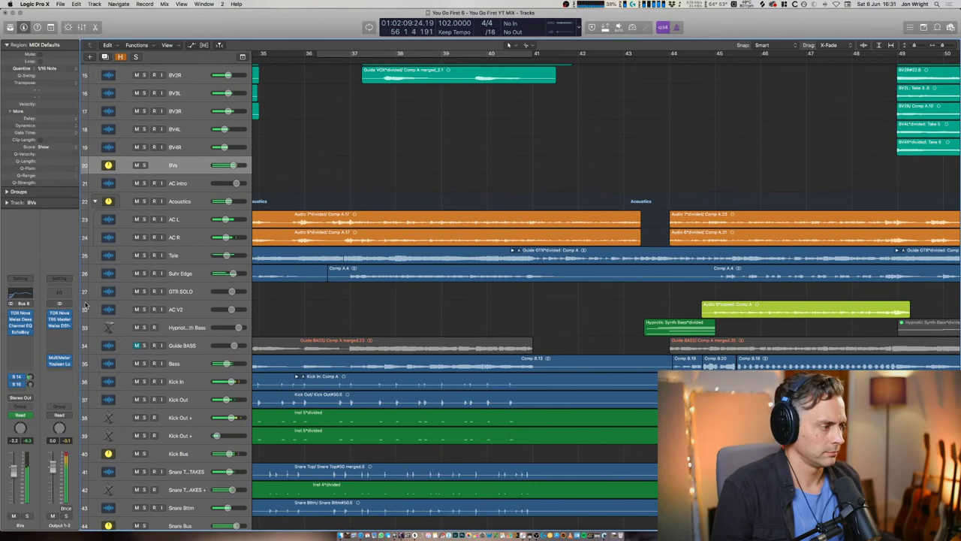
Step: On the Output 1-2 TDR Nova, cut band III by 3.0 dB at 1058 Hz and narrow its Q to 1.10
left_click(59, 313)
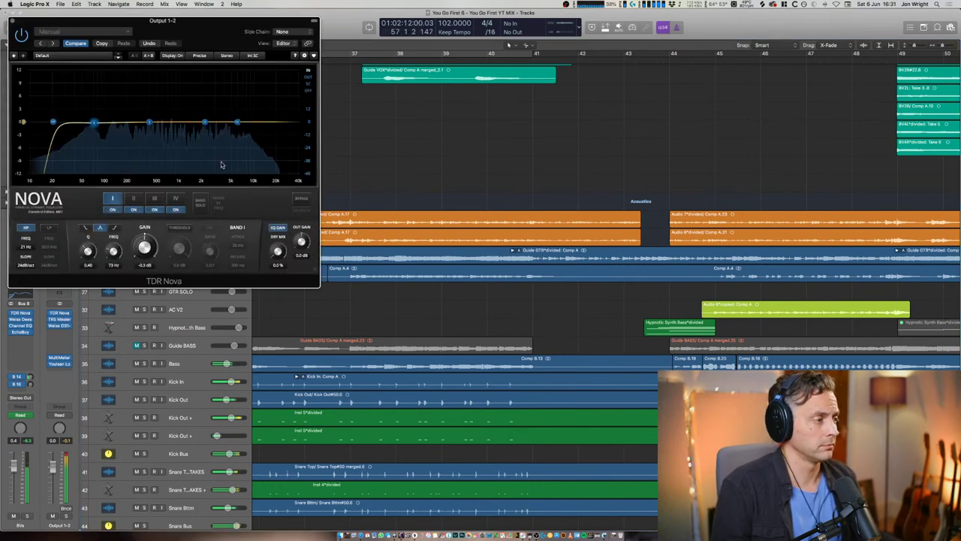
key("space")
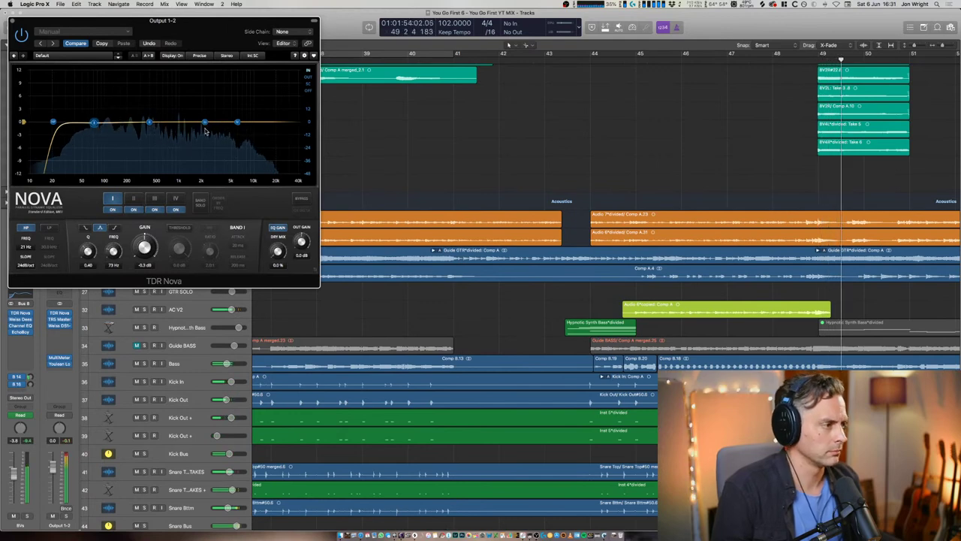
left_click_drag(205, 129, 180, 134)
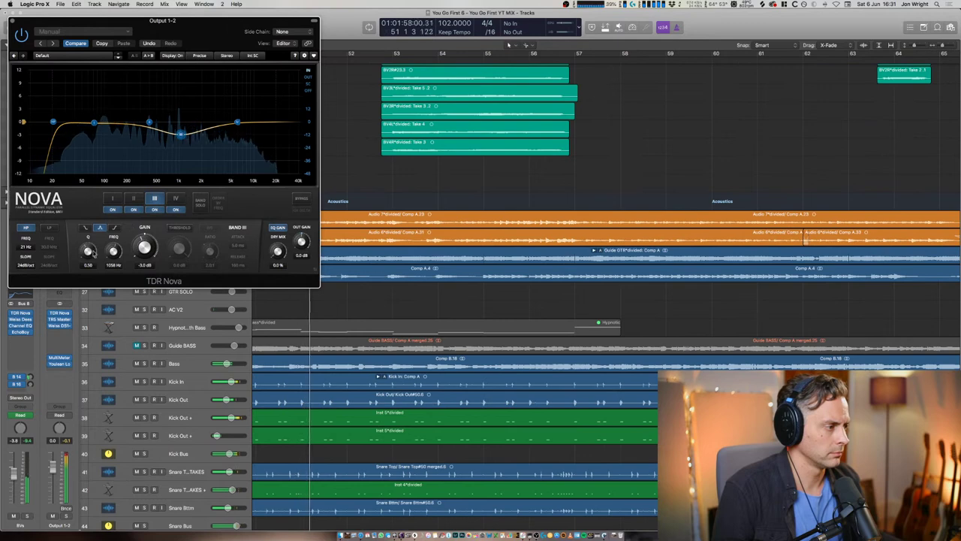
scroll(179, 135, "up", 4)
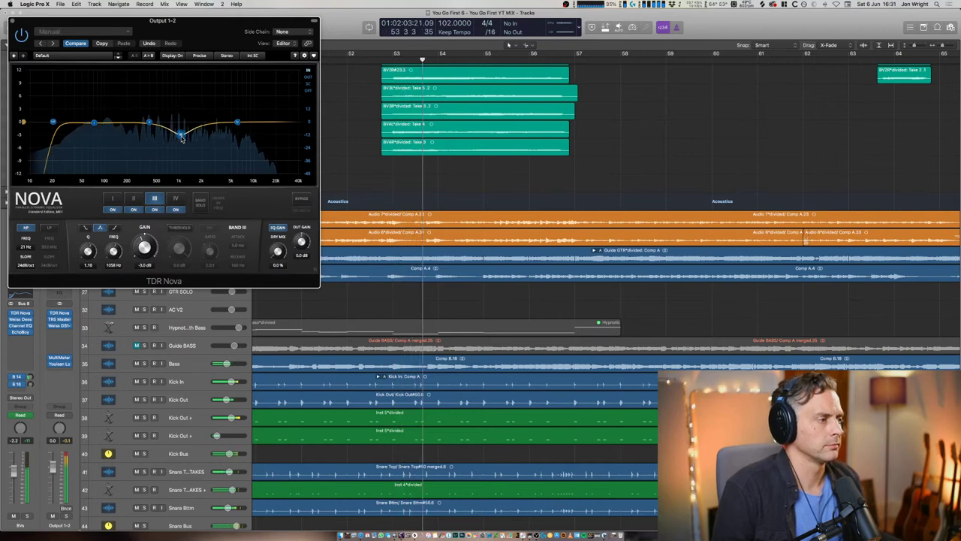
Step: Set TDR Nova band III to 0.0 dB at 1691 Hz, enable its threshold and adjust the dynamic reduction by ear
left_click_drag(180, 135, 196, 122)
key("comma")
key("comma")
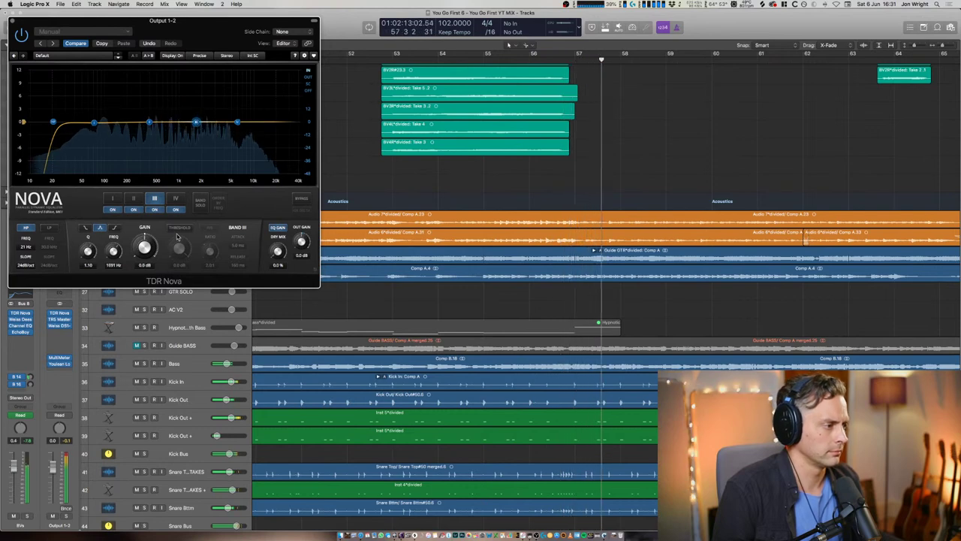
left_click(178, 229)
left_click_drag(178, 247, 177, 257)
key("space")
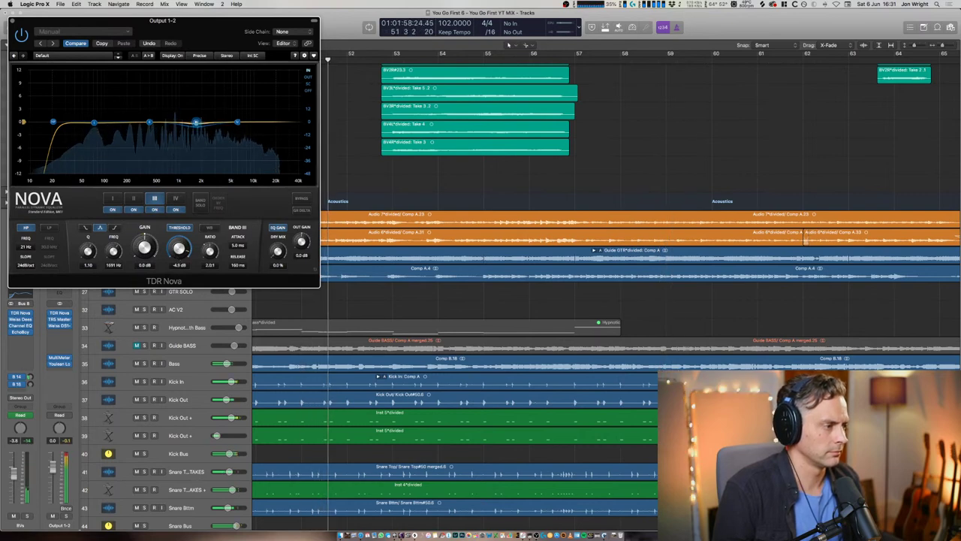
left_click_drag(179, 247, 179, 239)
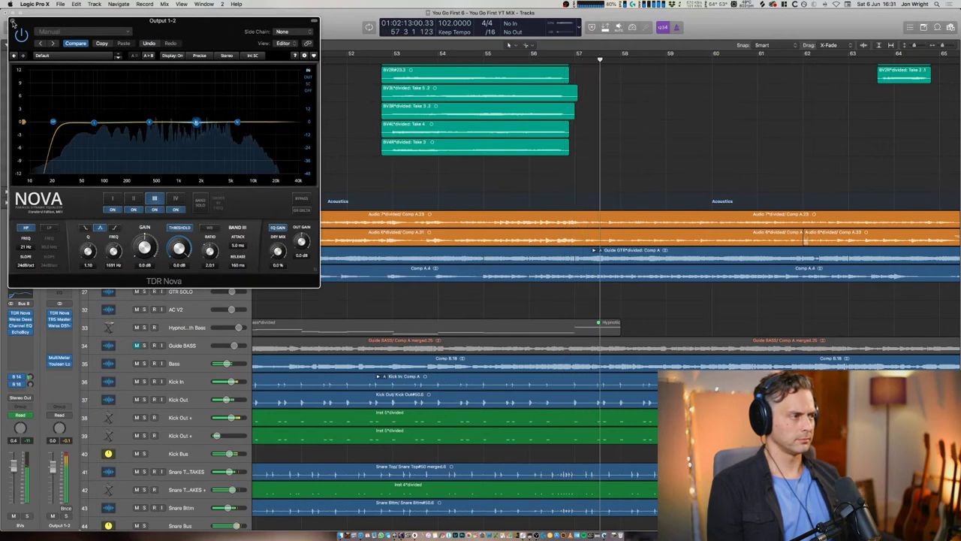
left_click(10, 22)
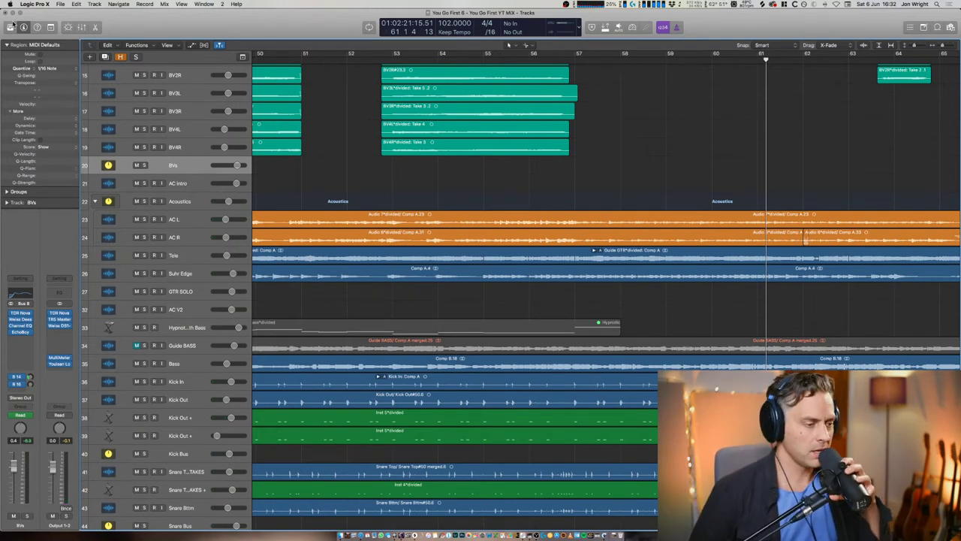
Step: Place the playhead at bar 65, then unmute and select the You Go First 10 track
scroll(521, 298, "down", 6)
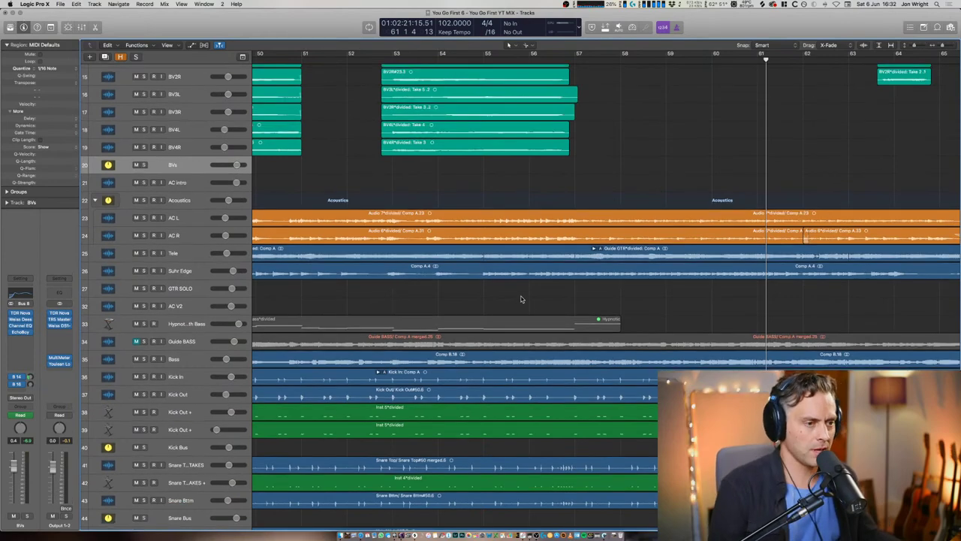
scroll(555, 298, "down", 6)
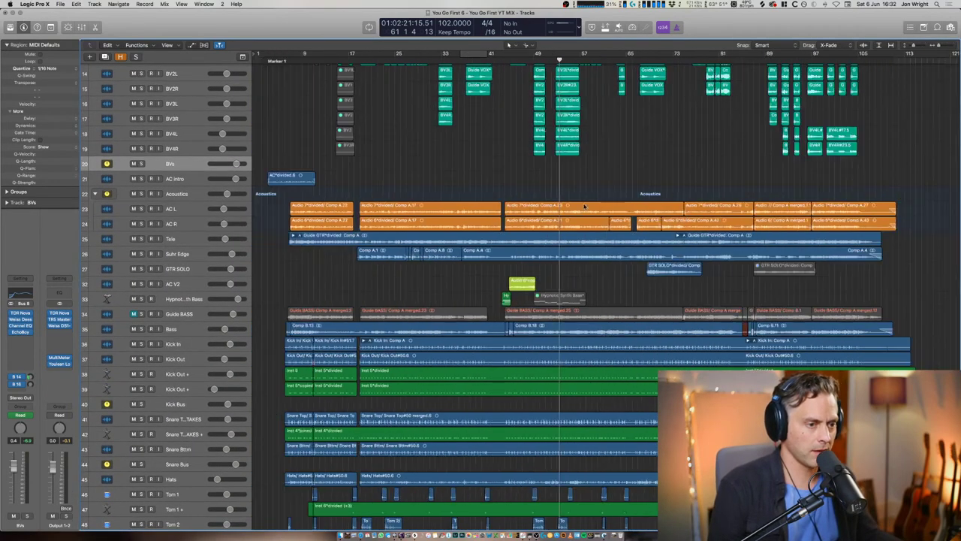
left_click(581, 60)
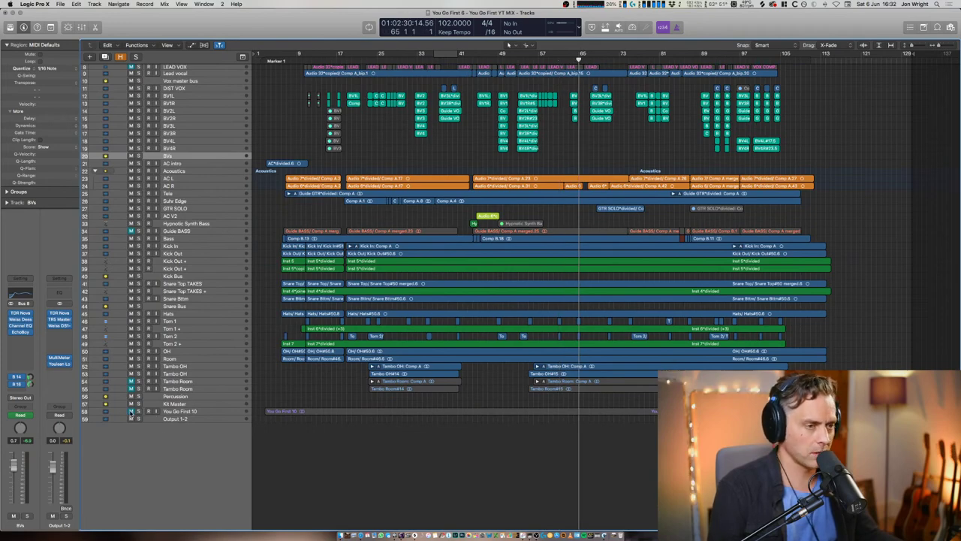
scroll(138, 440, "up", 2)
scroll(163, 471, "down", 3)
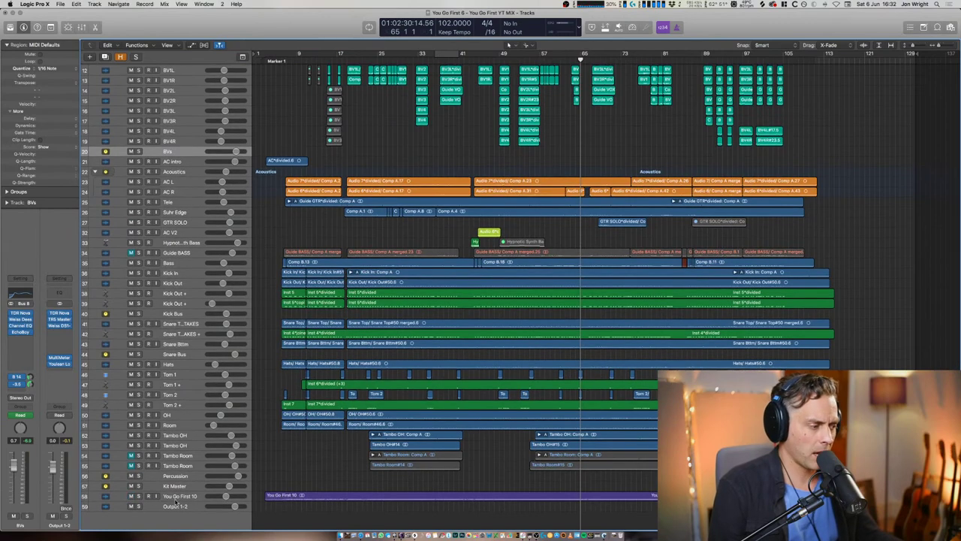
left_click(176, 499)
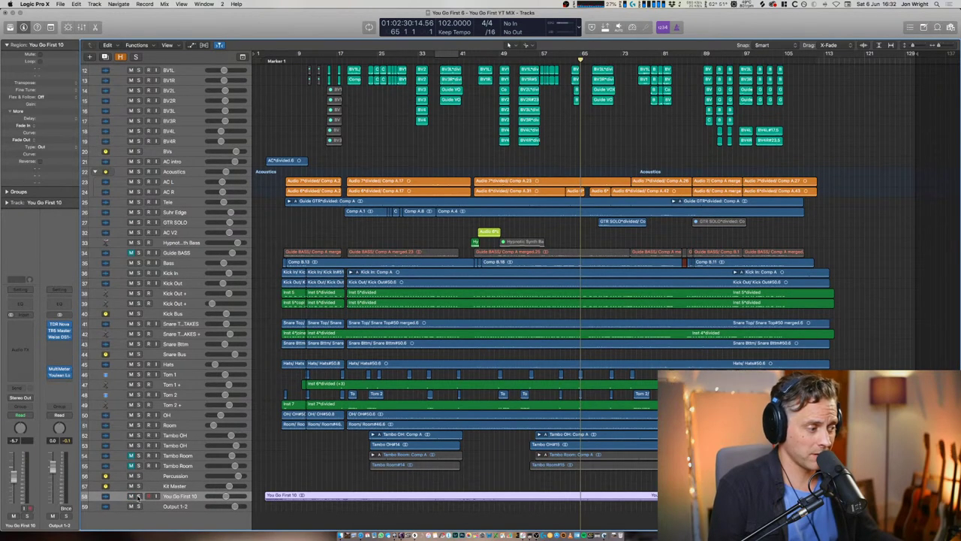
Step: Solo the You Go First 10 track and play it from bar 64, then unsolo and mute it to compare the full mix
left_click(138, 496)
key("m")
key("comma")
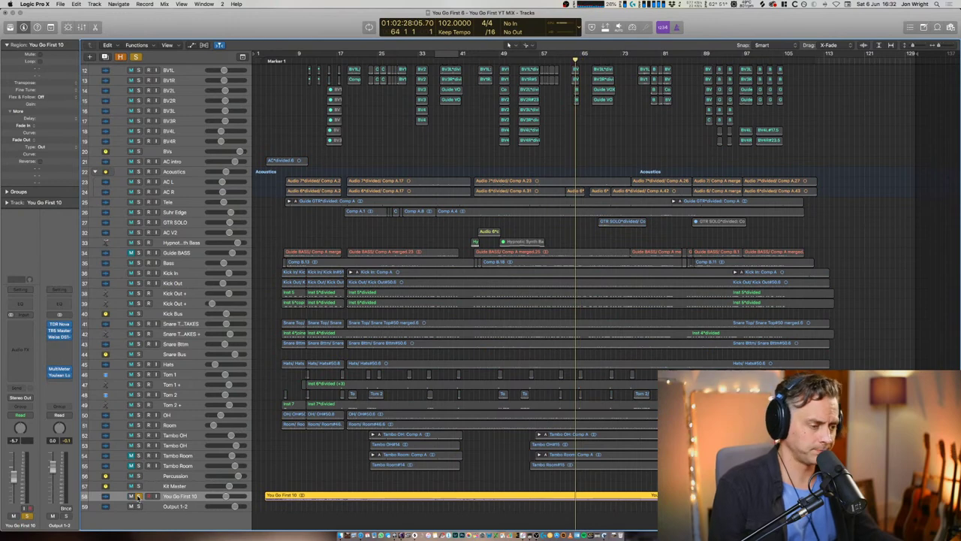
key("space")
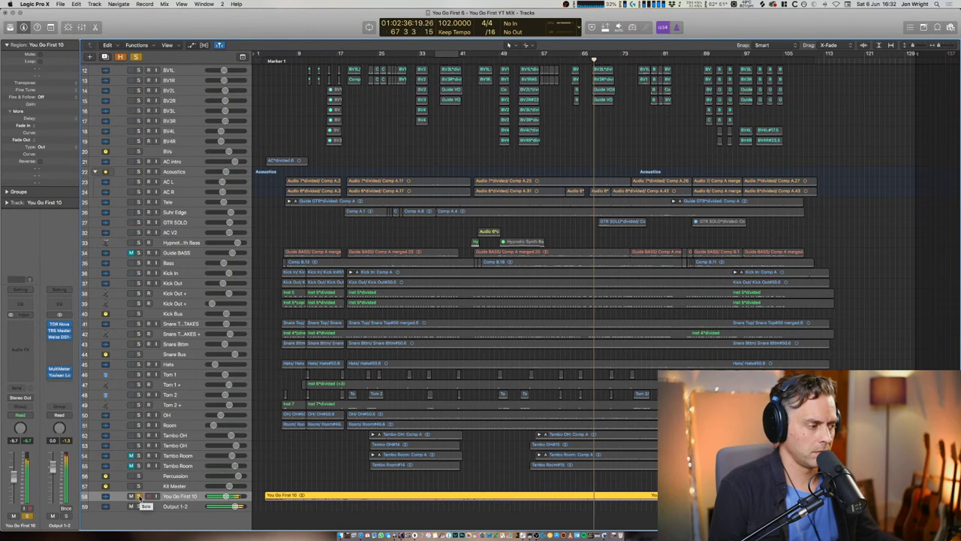
left_click(138, 497)
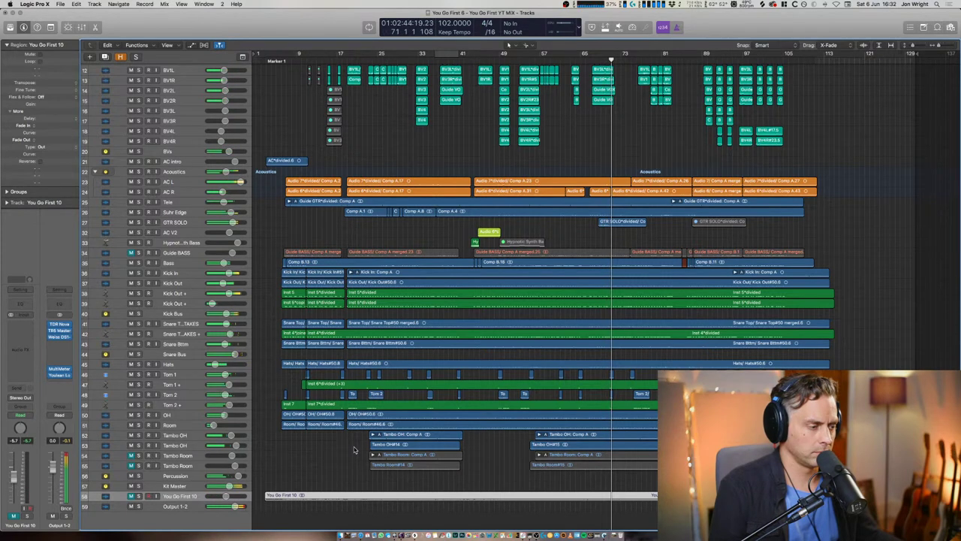
key("shift+comma")
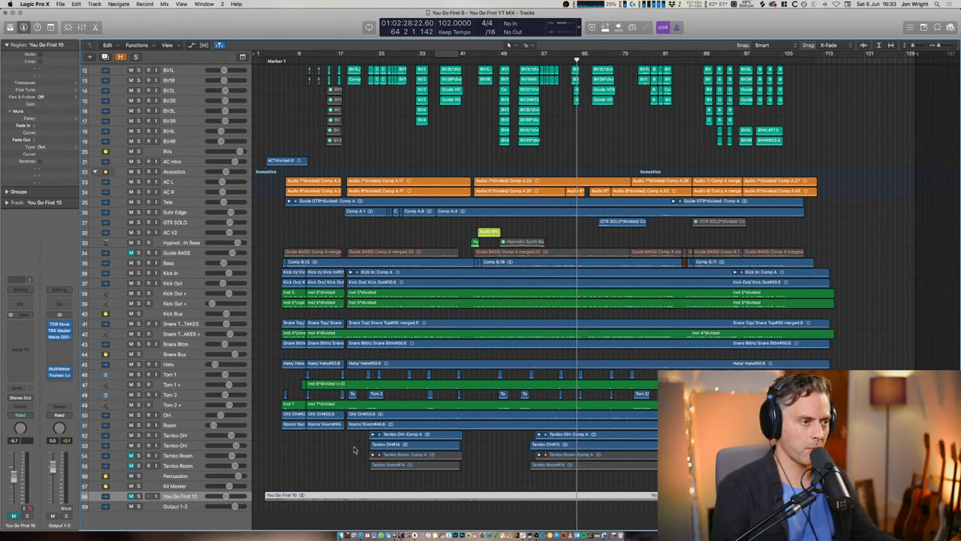
Step: Save the project and switch to Safari
key("super+s")
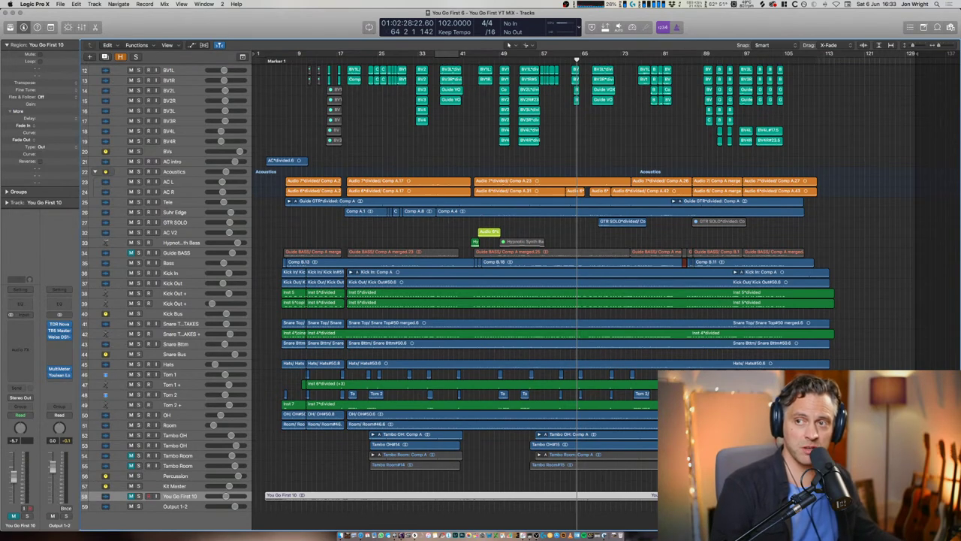
key("super+Tab")
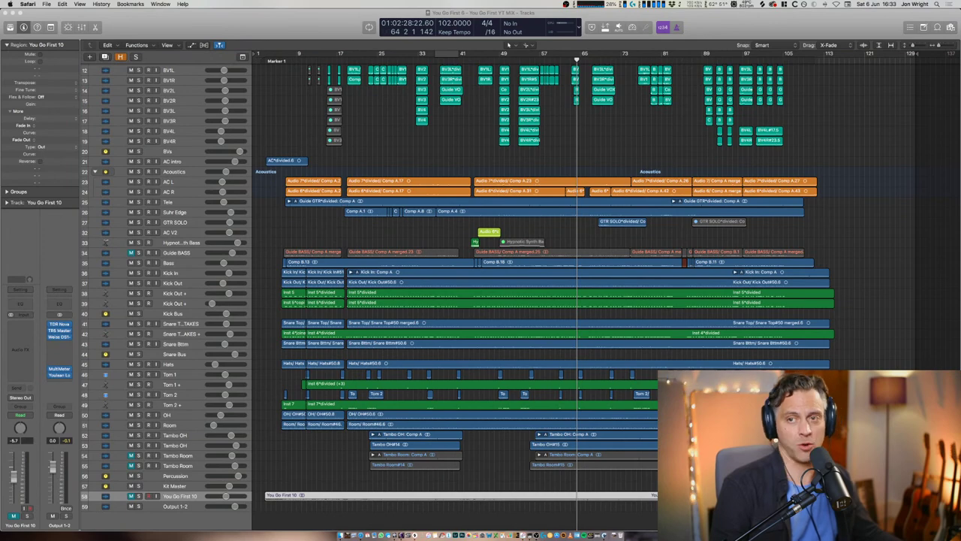
key("super+Tab")
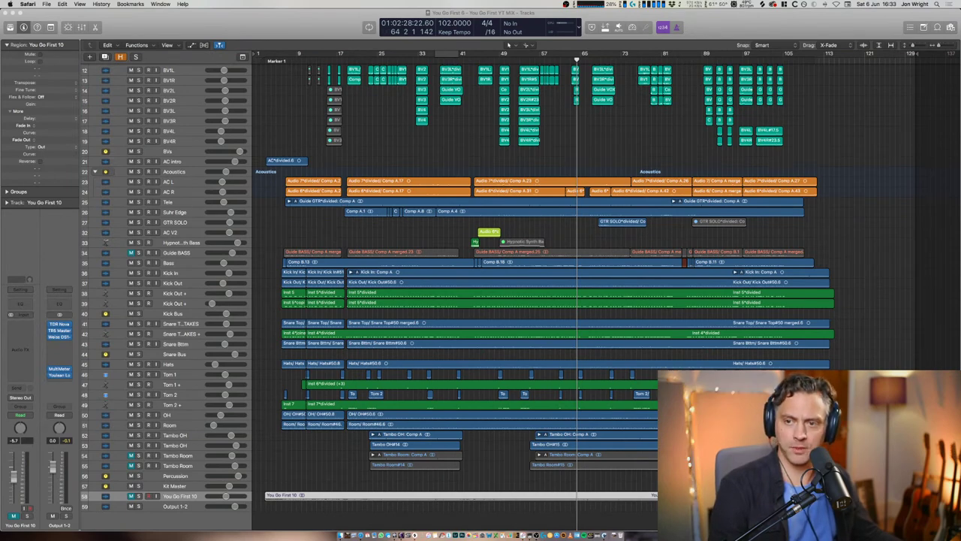